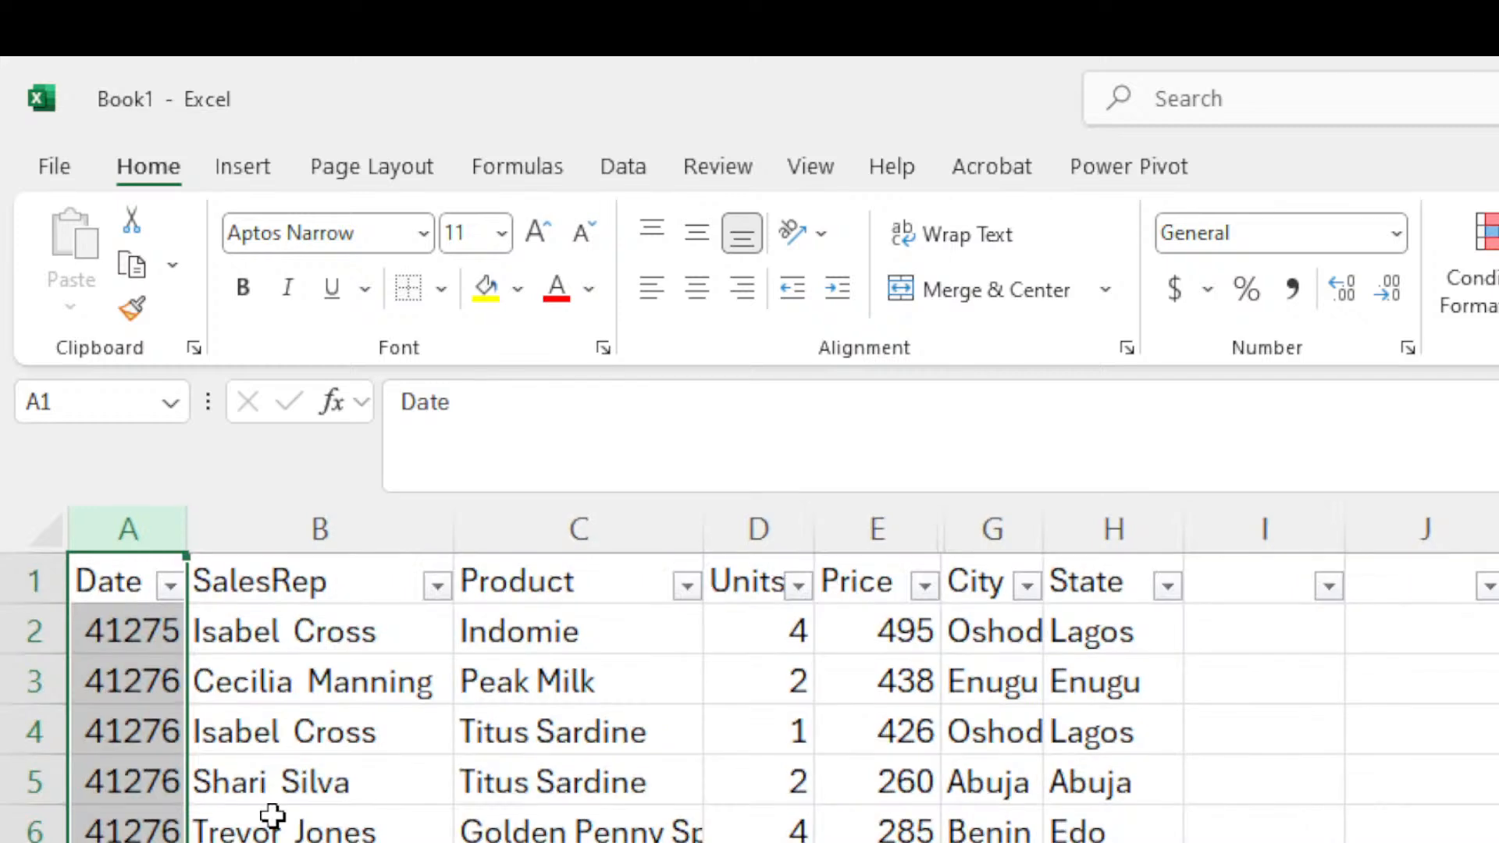
Preview Duplicate Values conditional formatting on columns A through H without applying it.
left_click_drag(123, 537, 1165, 688)
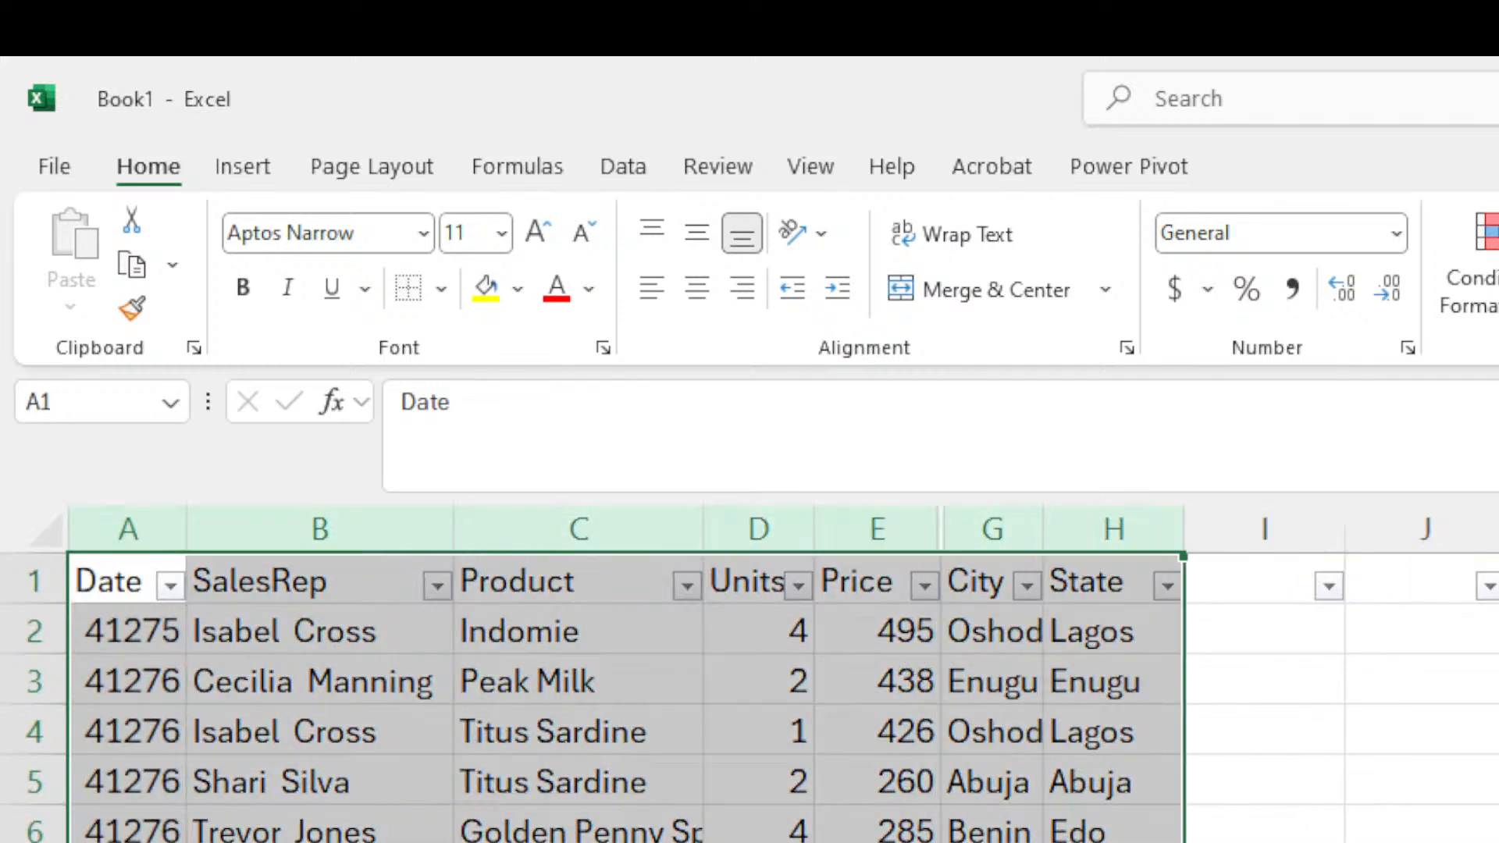
left_click(601, 181)
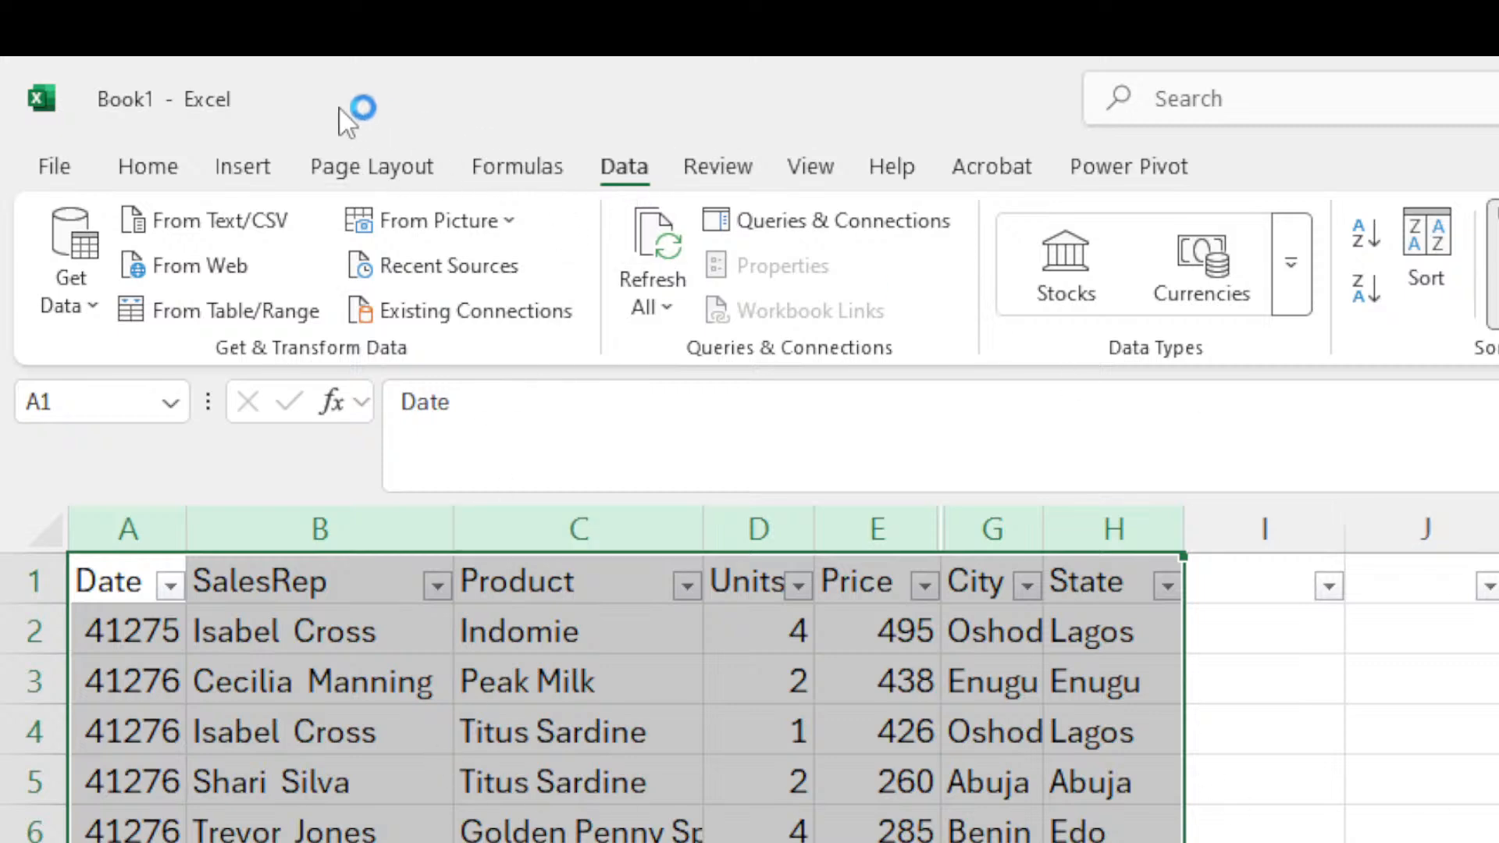
left_click(167, 159)
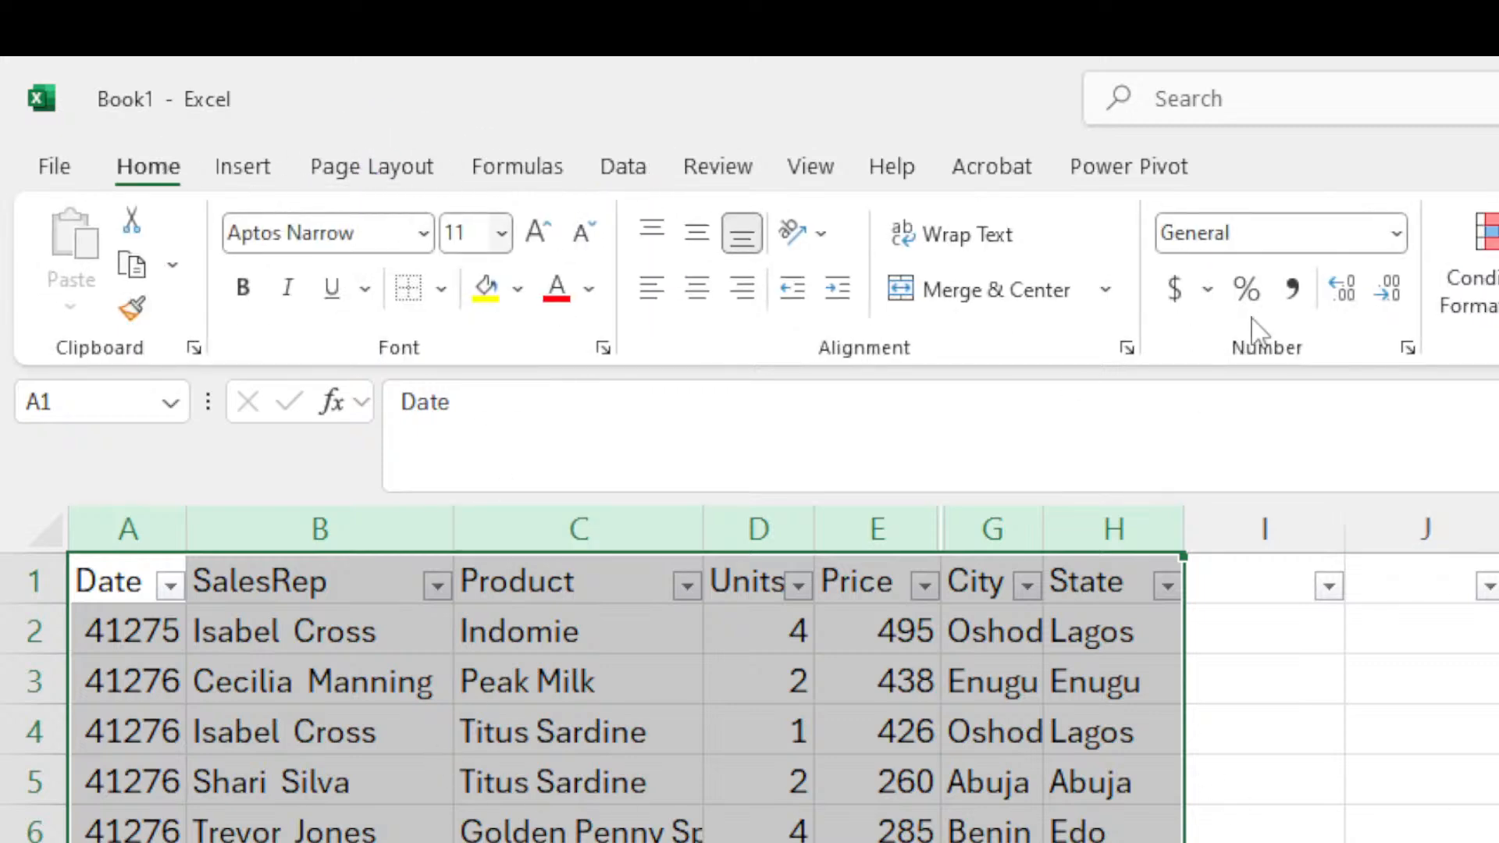
left_click(1473, 265)
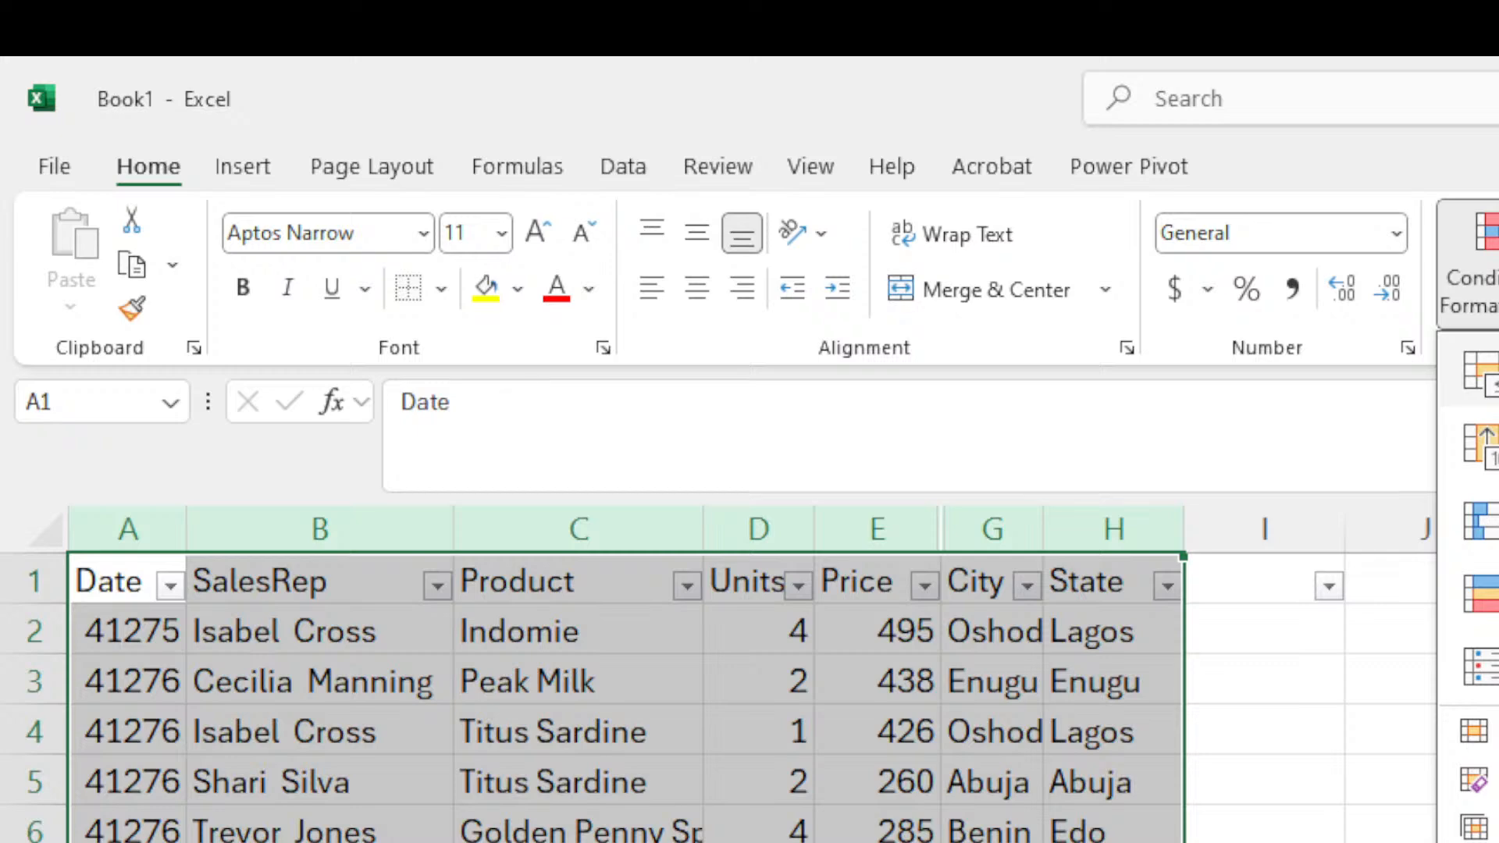
left_click(1496, 811)
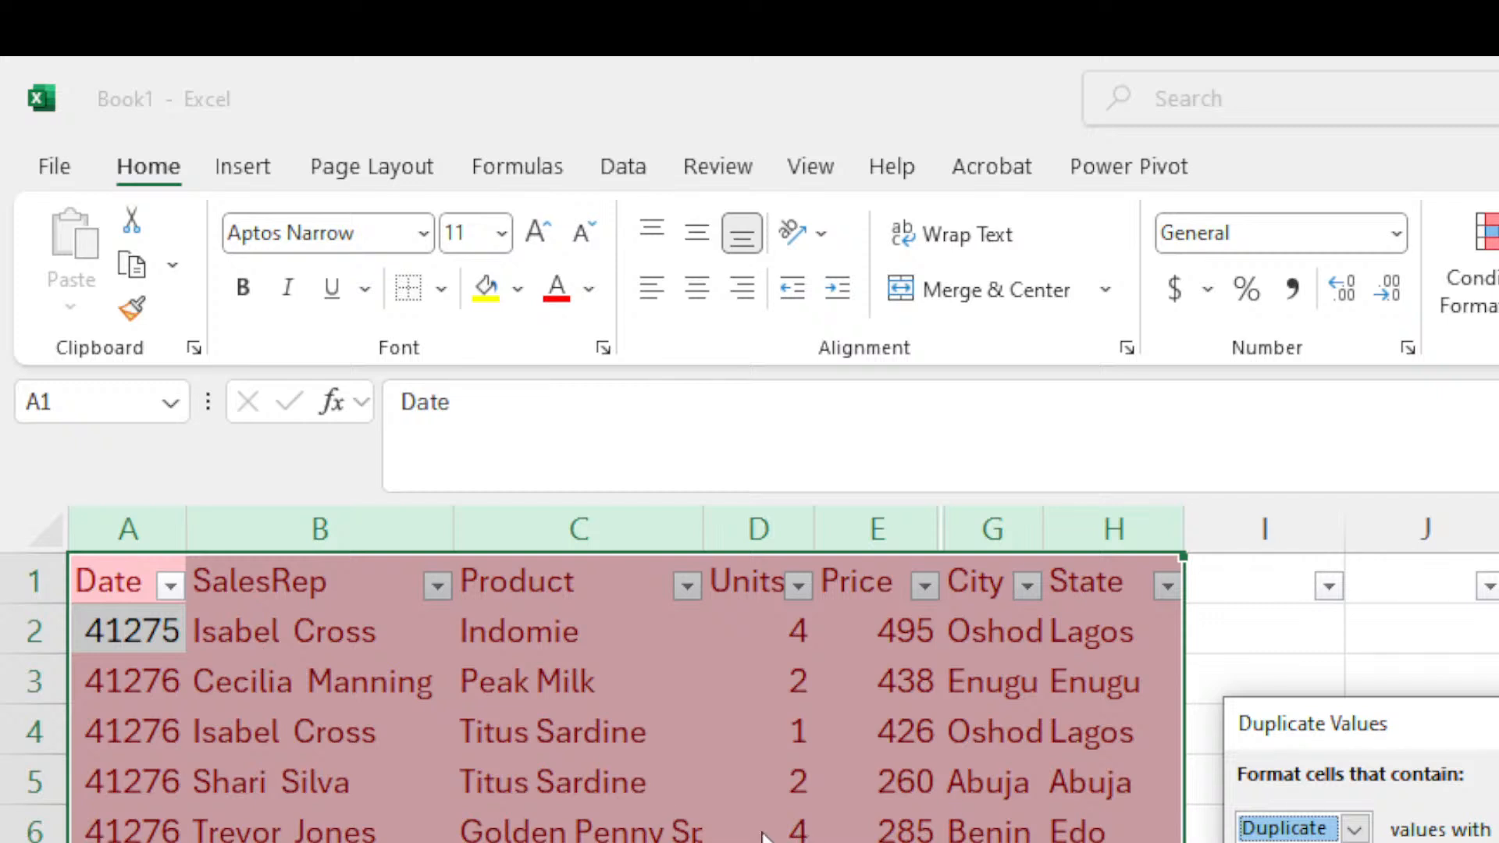
key("Escape")
left_click(593, 841)
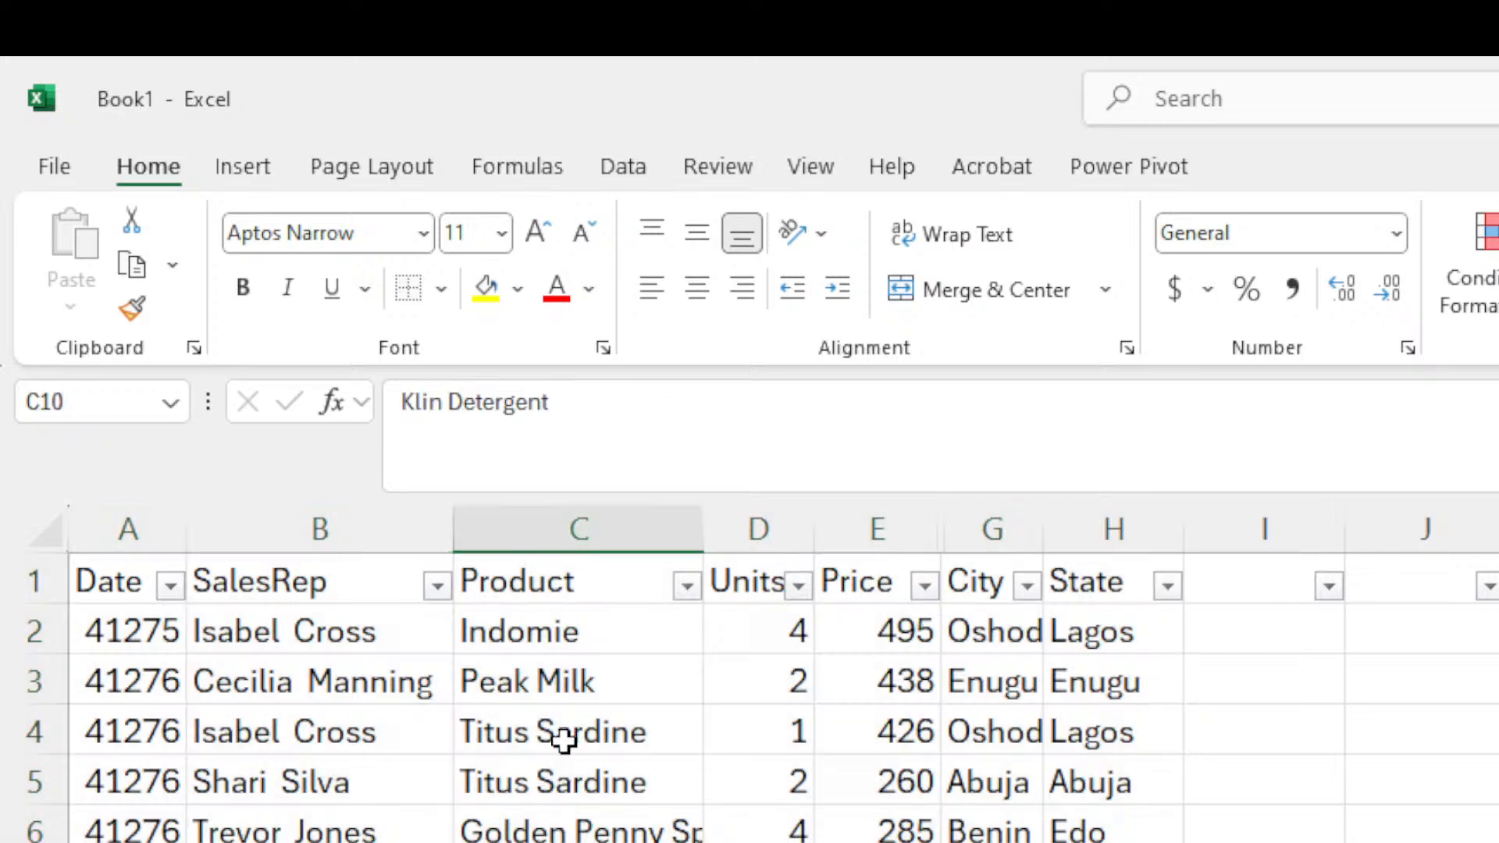
Inspect the data rows and the Units column, and switch to the data cleaning guide to read the Remove Duplicates steps.
scroll(499, 827, "down", 3)
scroll(836, 813, "up", 3)
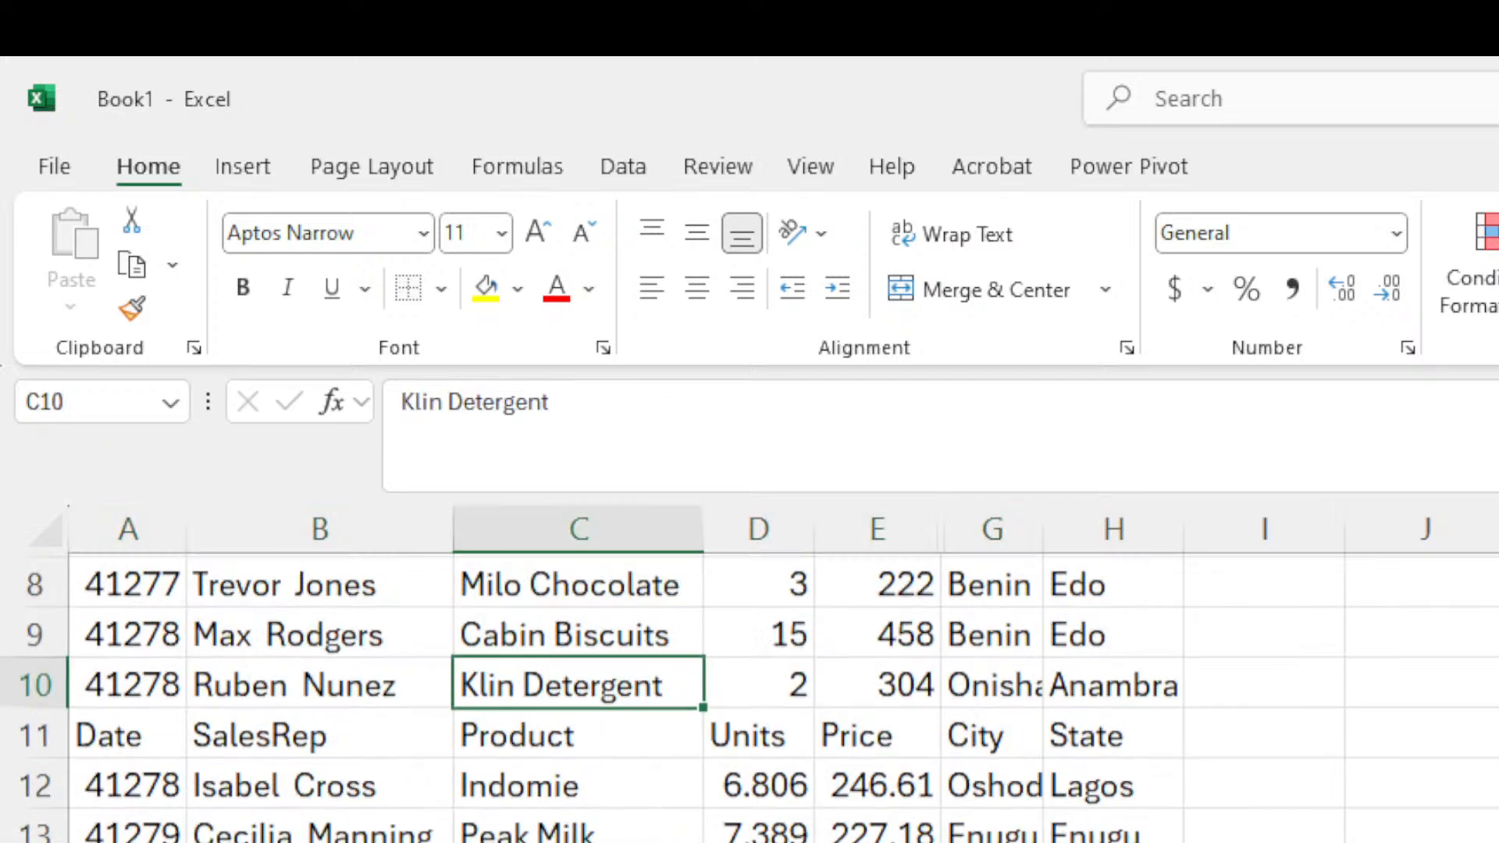
left_click(763, 649)
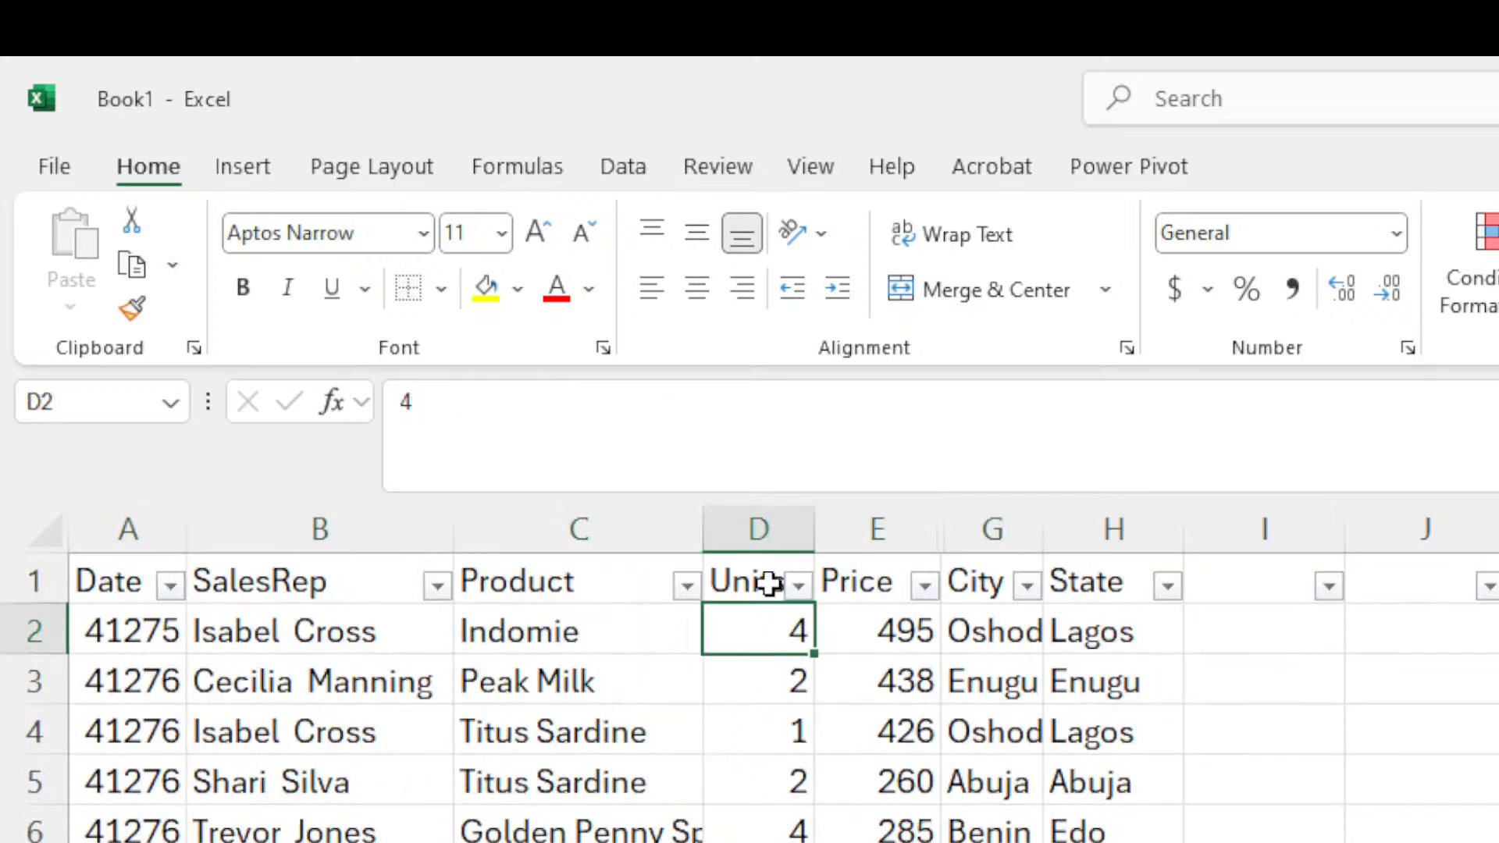
left_click(763, 529)
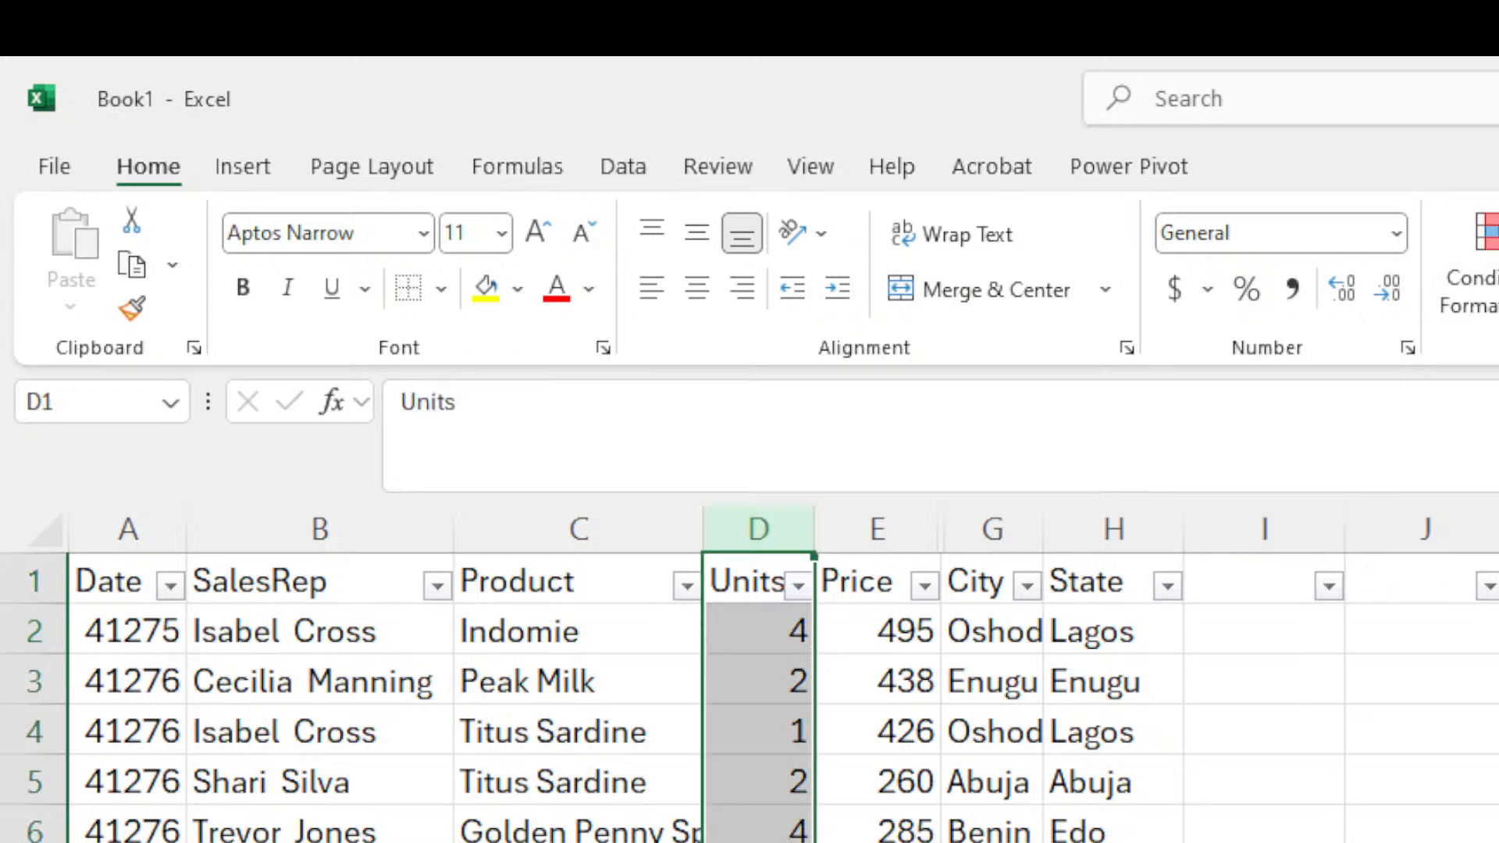
key("alt+Tab")
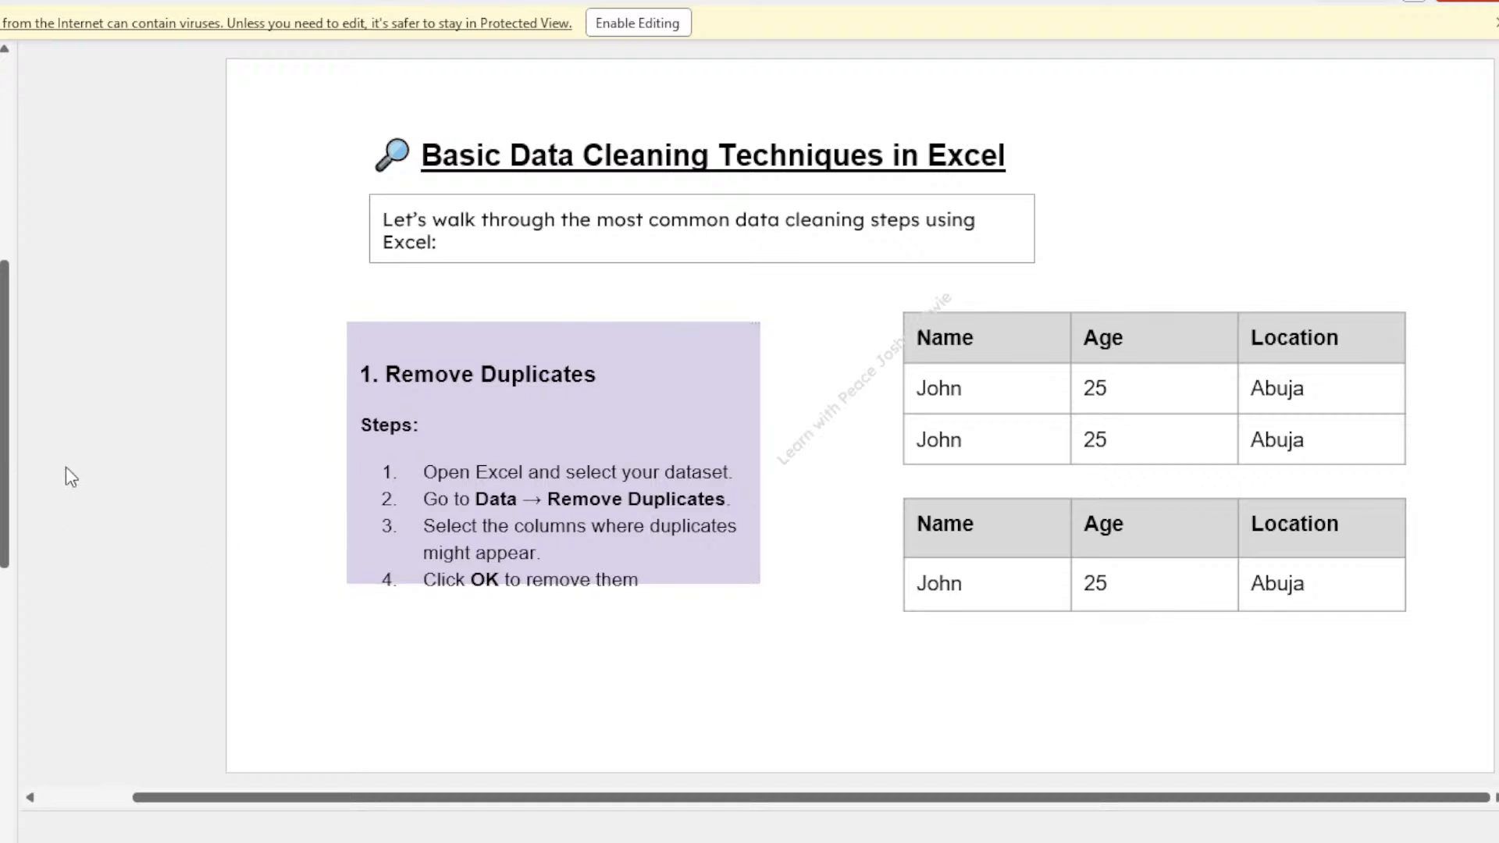
left_click(1, 613)
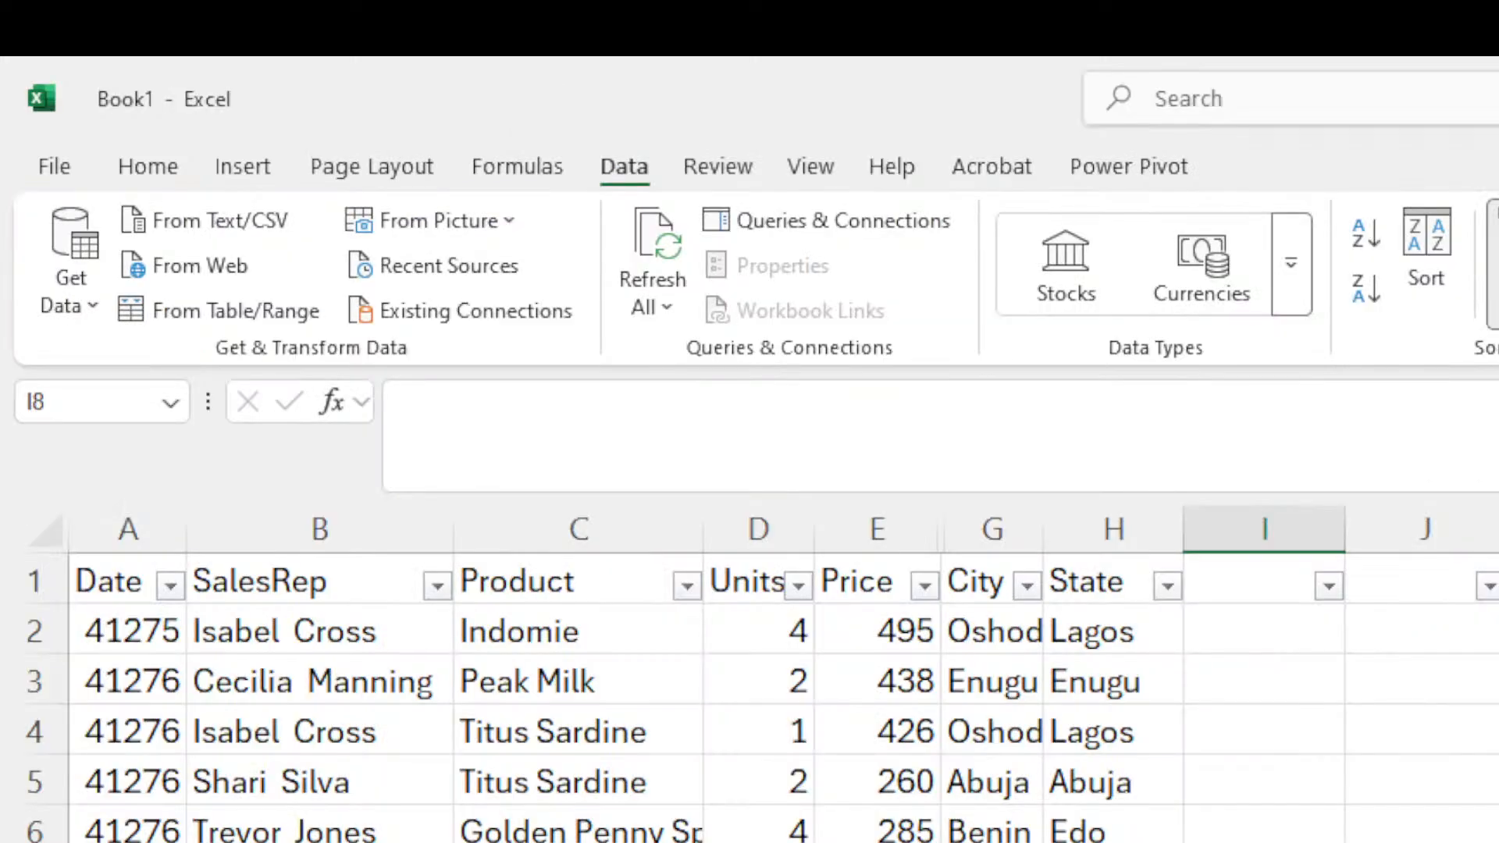
Return to the Excel workbook and search the whole dataset from A1 for blank cells using Go To Special.
left_click(78, 578)
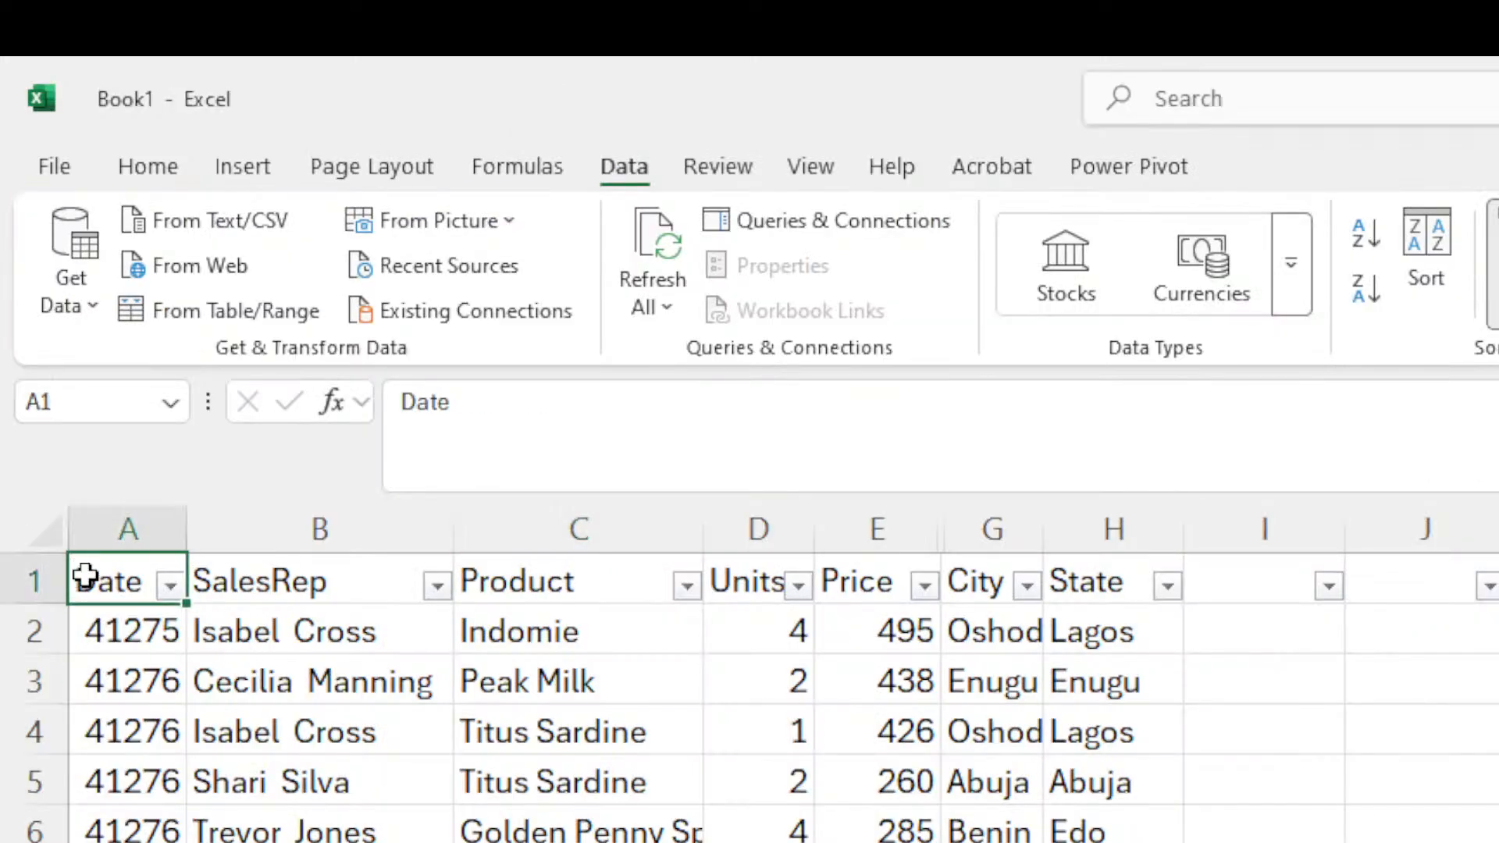
key("ctrl+shift+End")
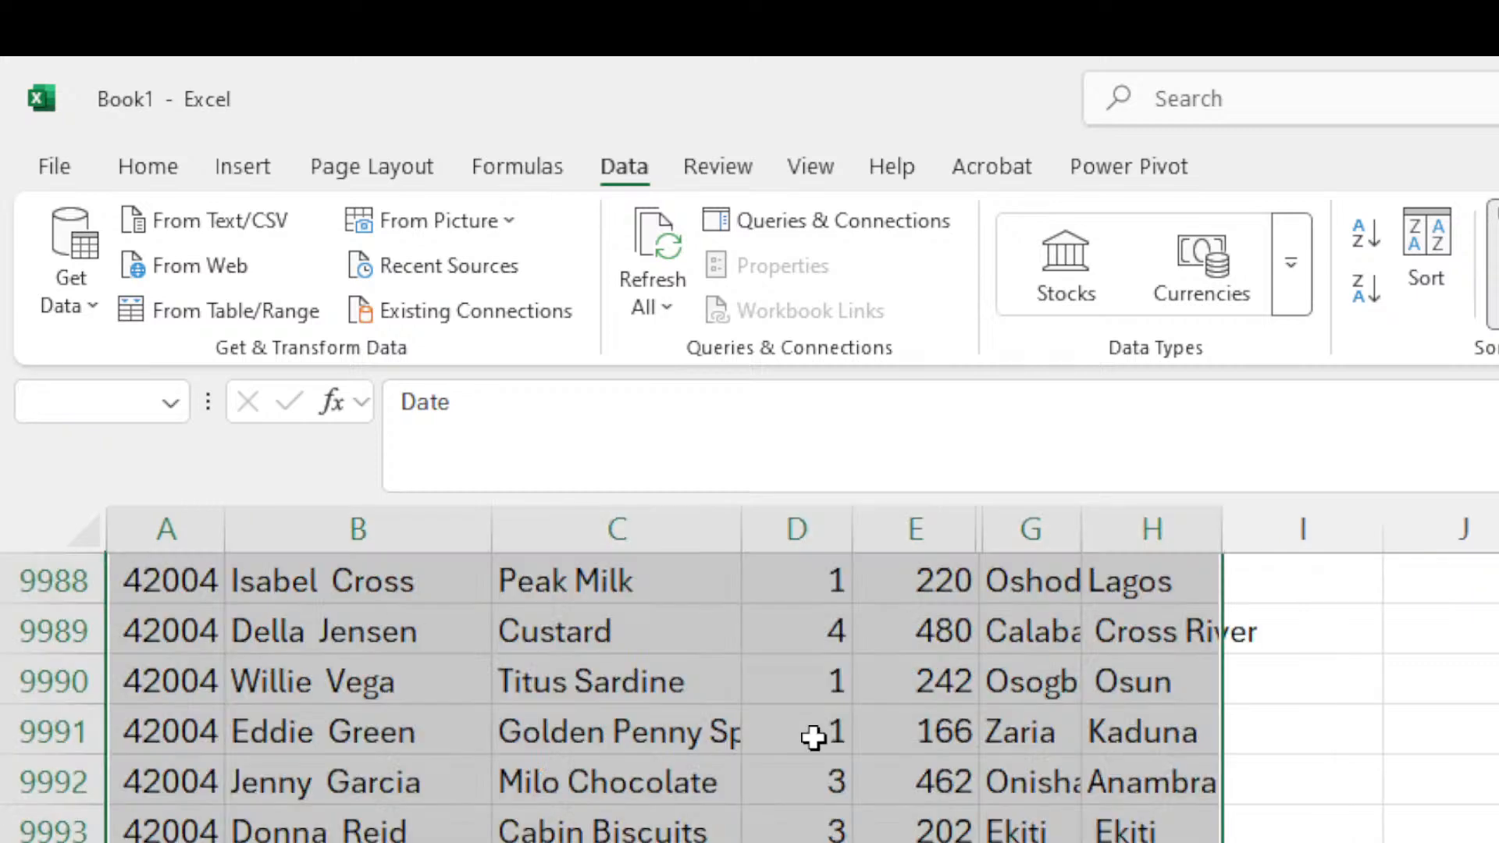
scroll(812, 737, "up", 14)
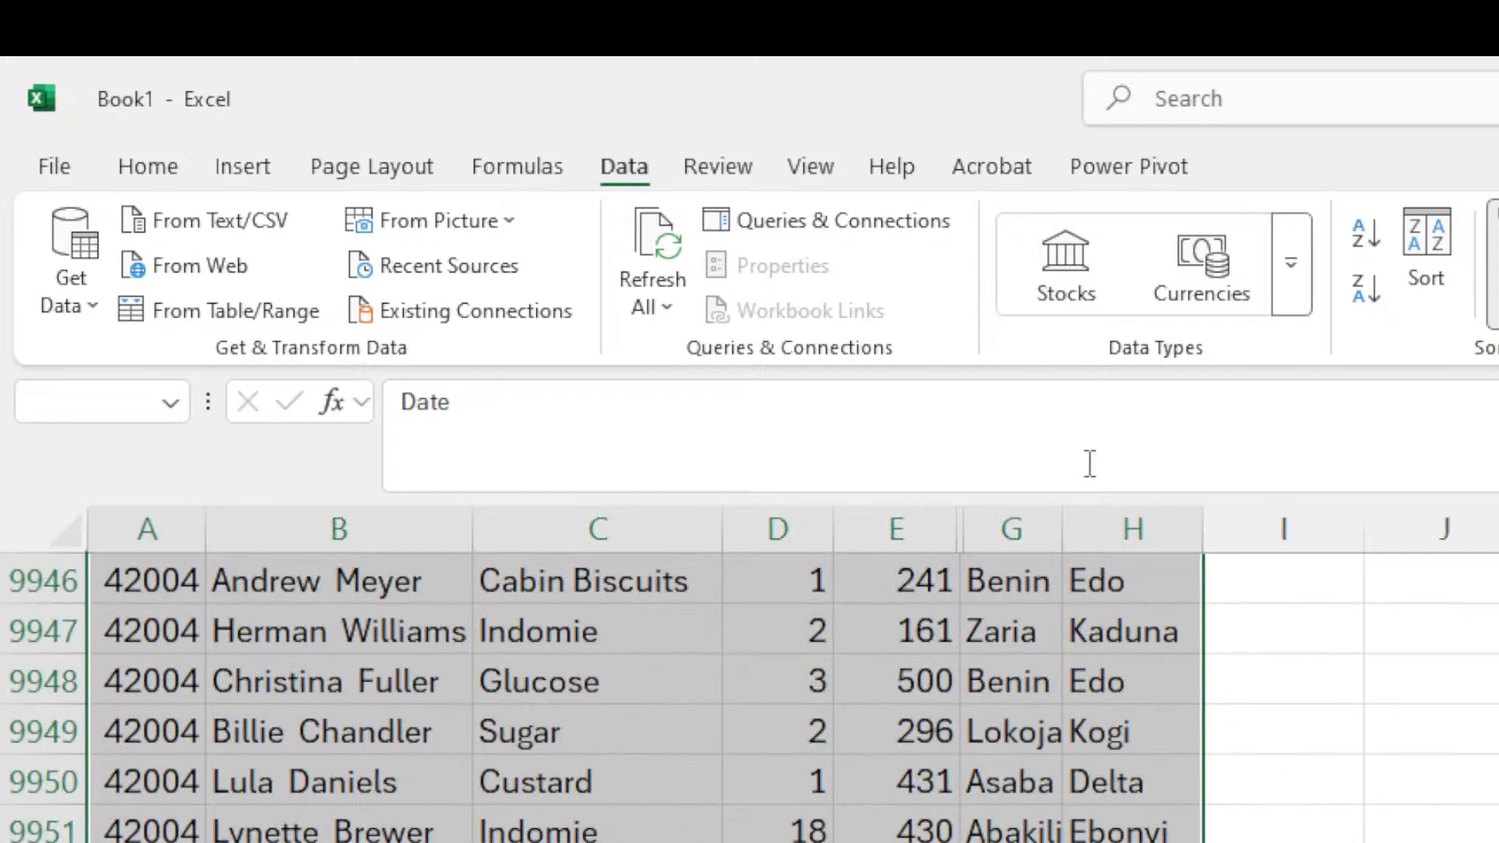
scroll(1074, 717, "up", 13)
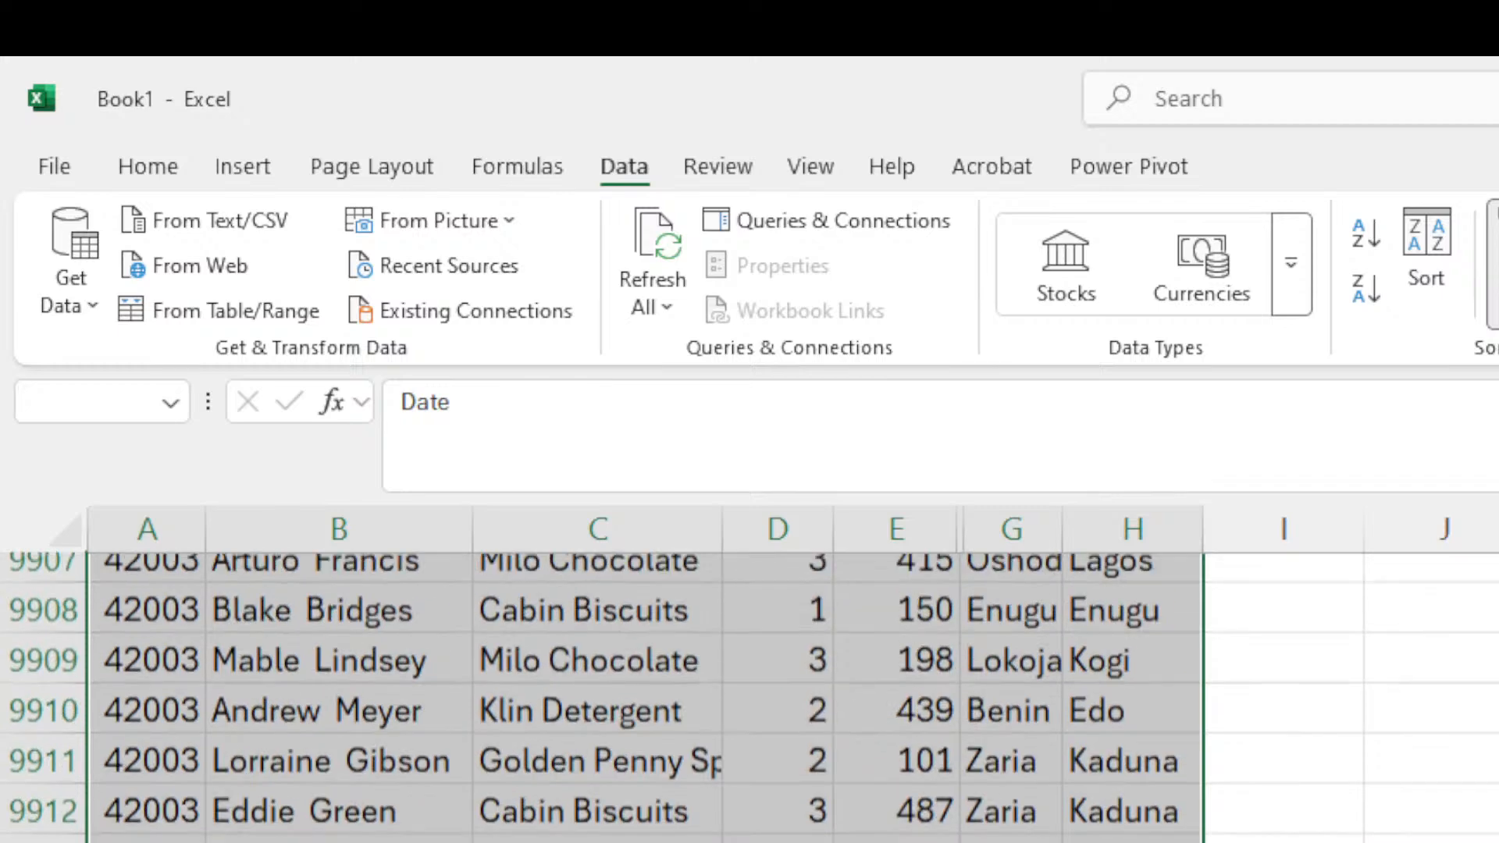
scroll(594, 694, "up", 20)
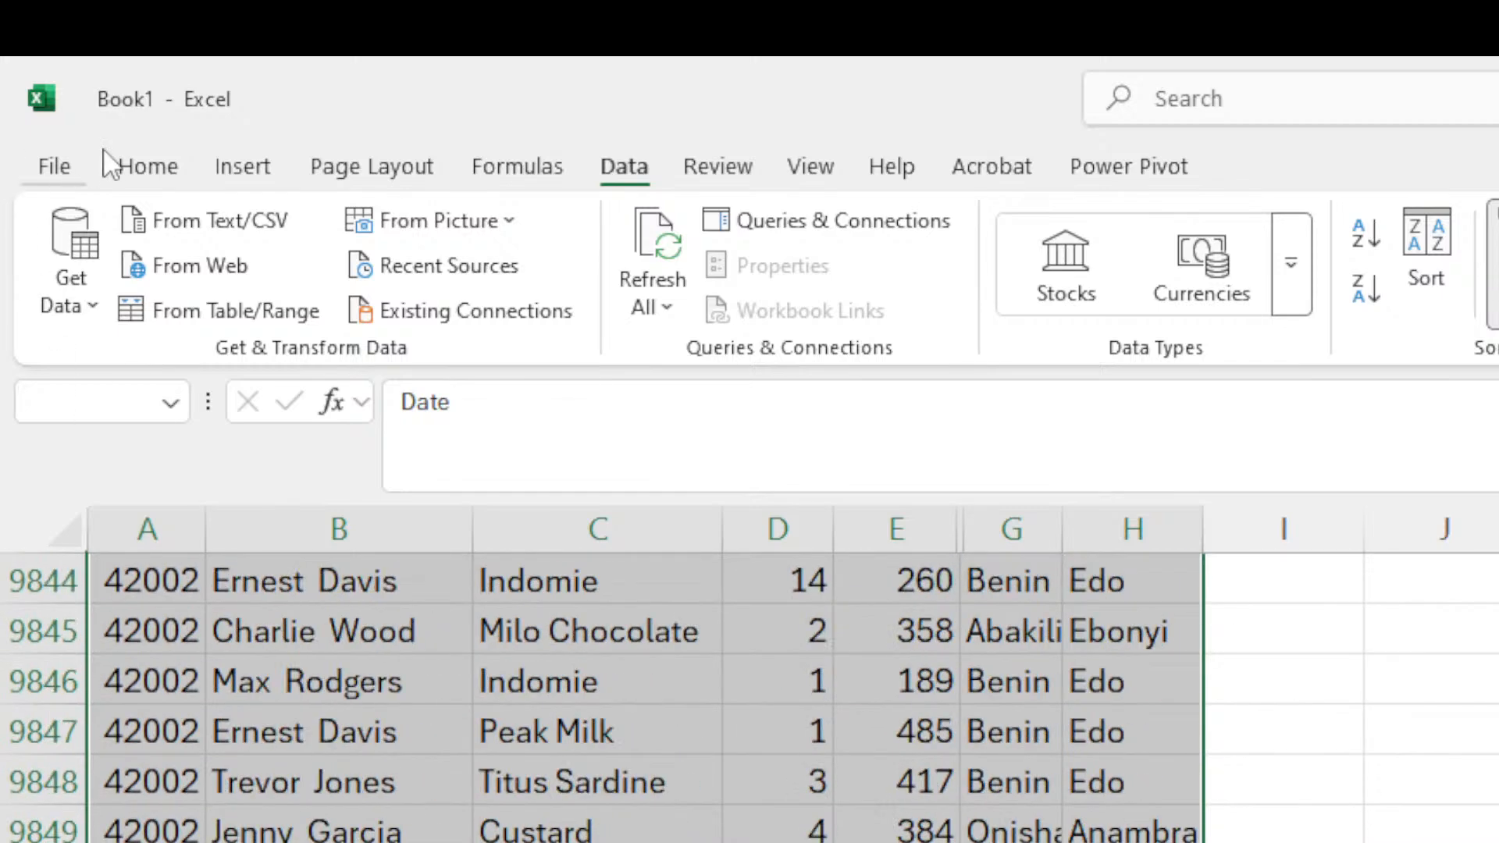
left_click(139, 166)
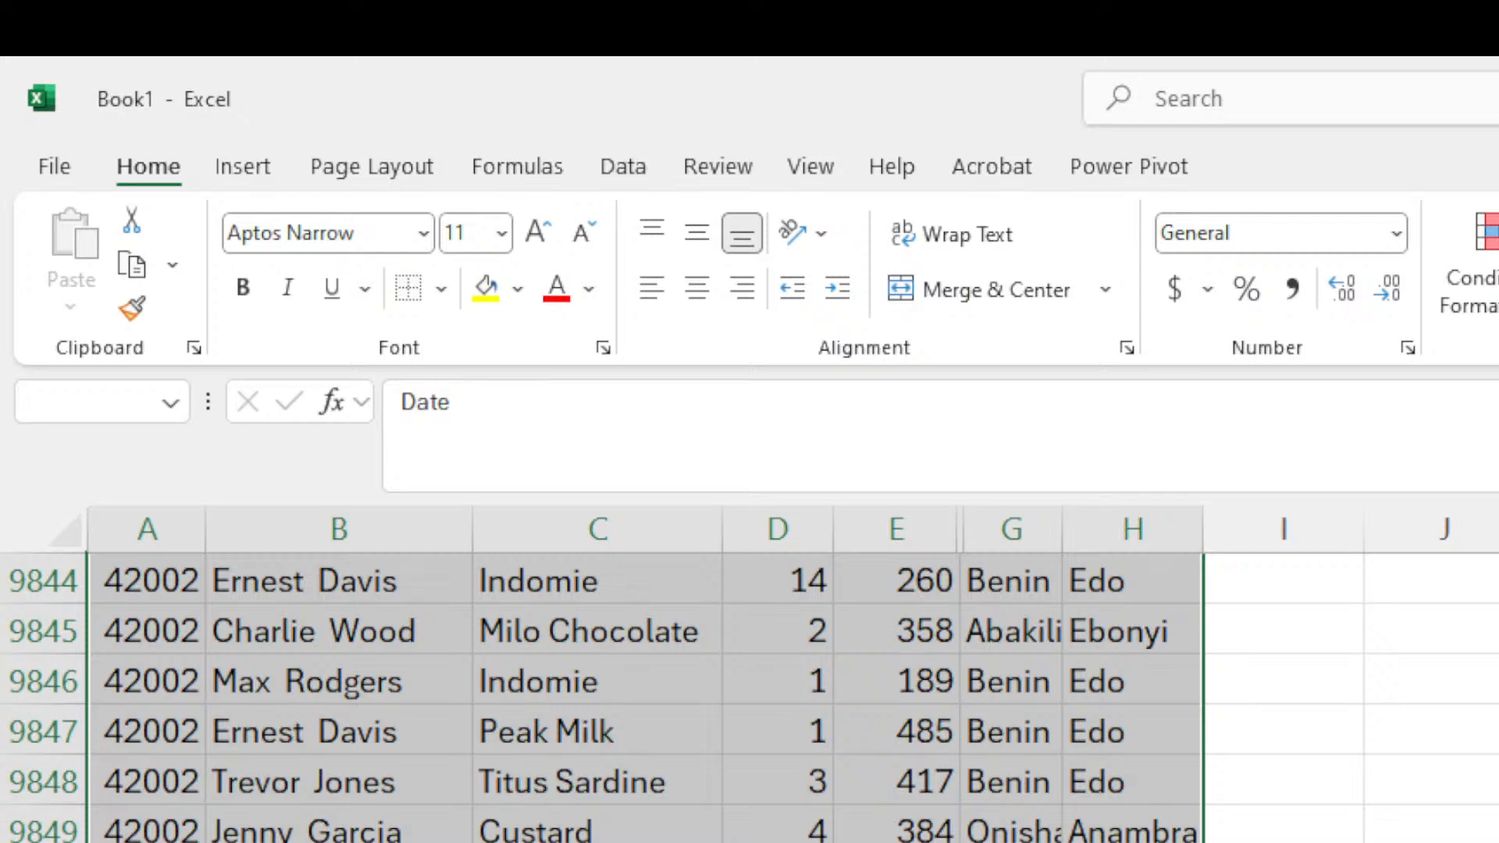
left_click(1497, 703)
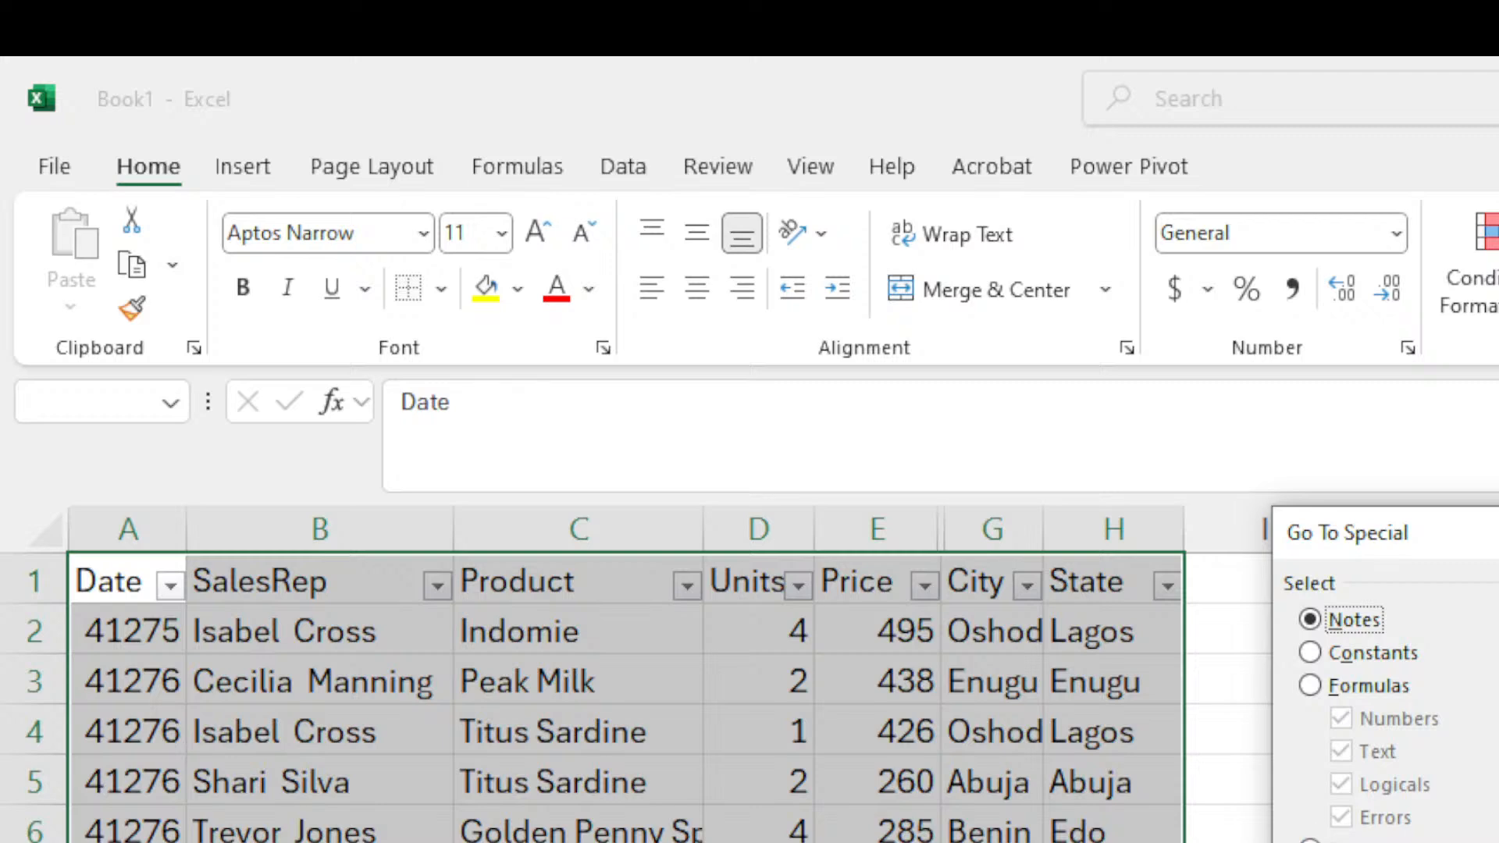
left_click(1311, 841)
left_click(1497, 841)
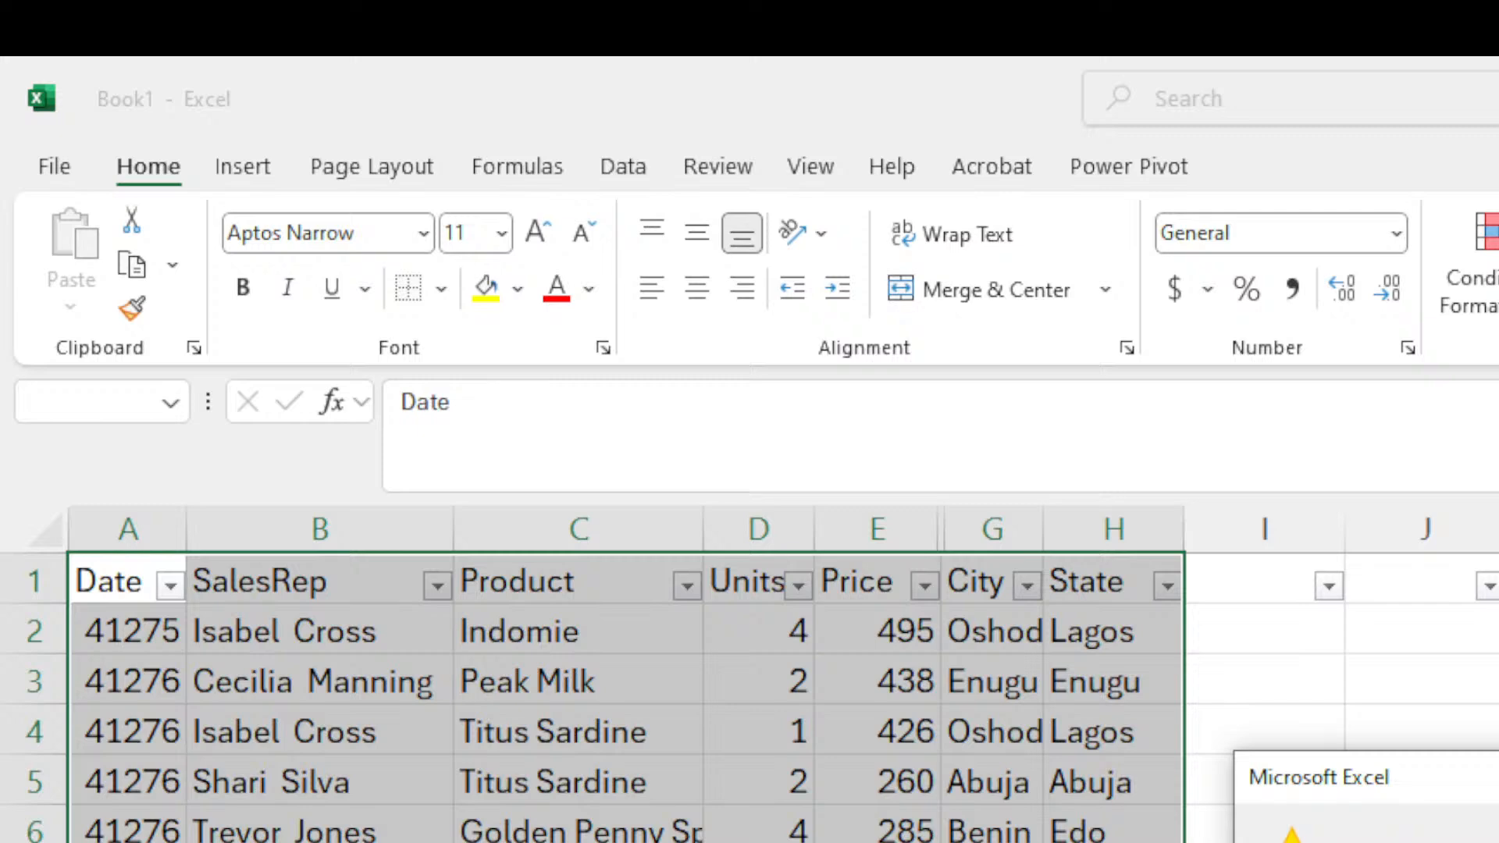
key("Return")
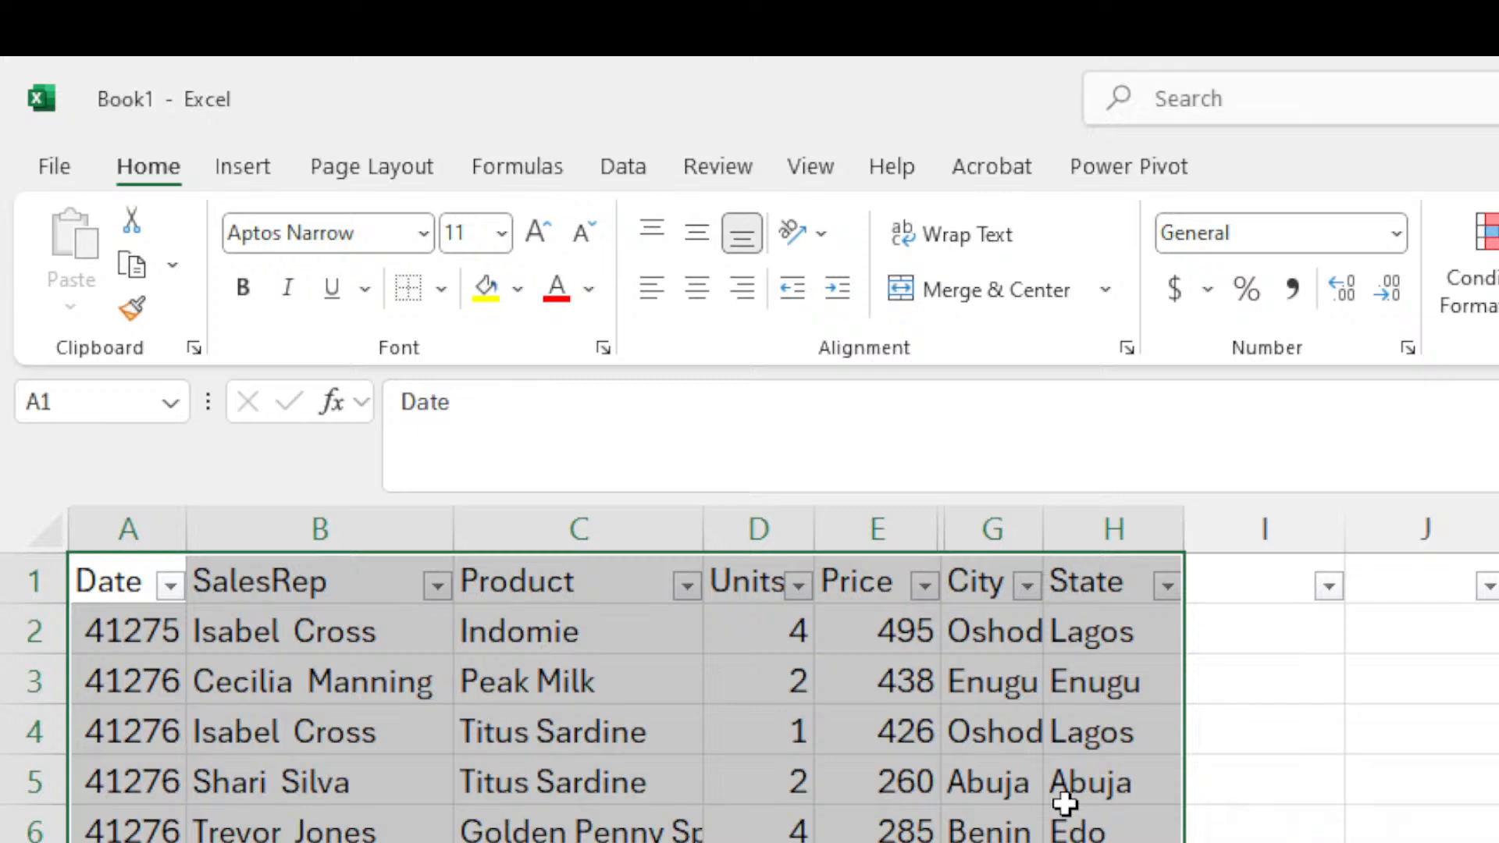
left_click(565, 835)
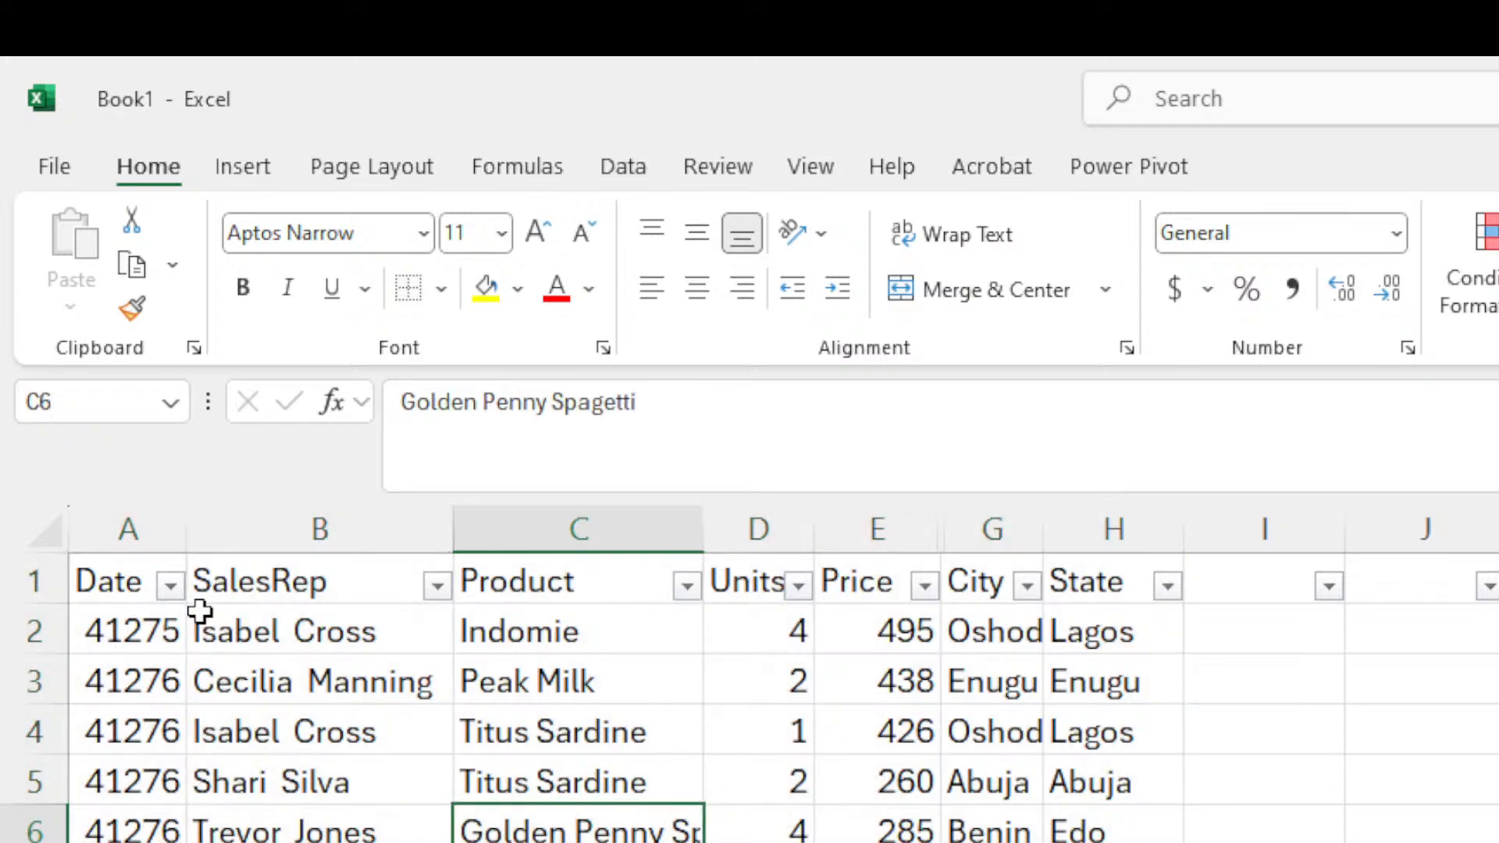
Repeat the Go To Special check for blanks on the full data range starting at the Date header.
left_click(117, 582)
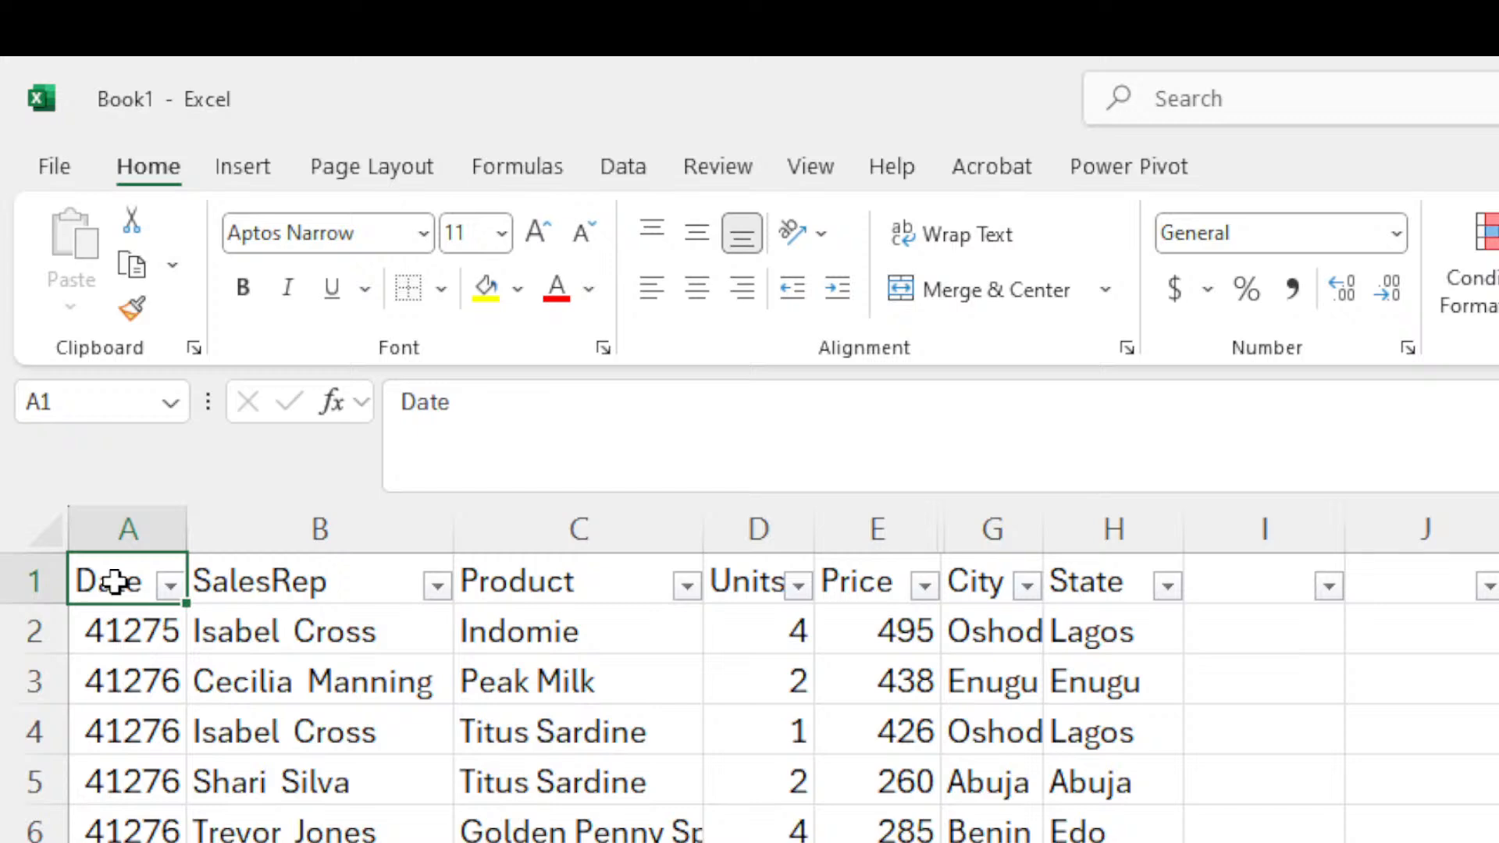
key("ctrl+shift+End")
scroll(115, 581, "up", 15)
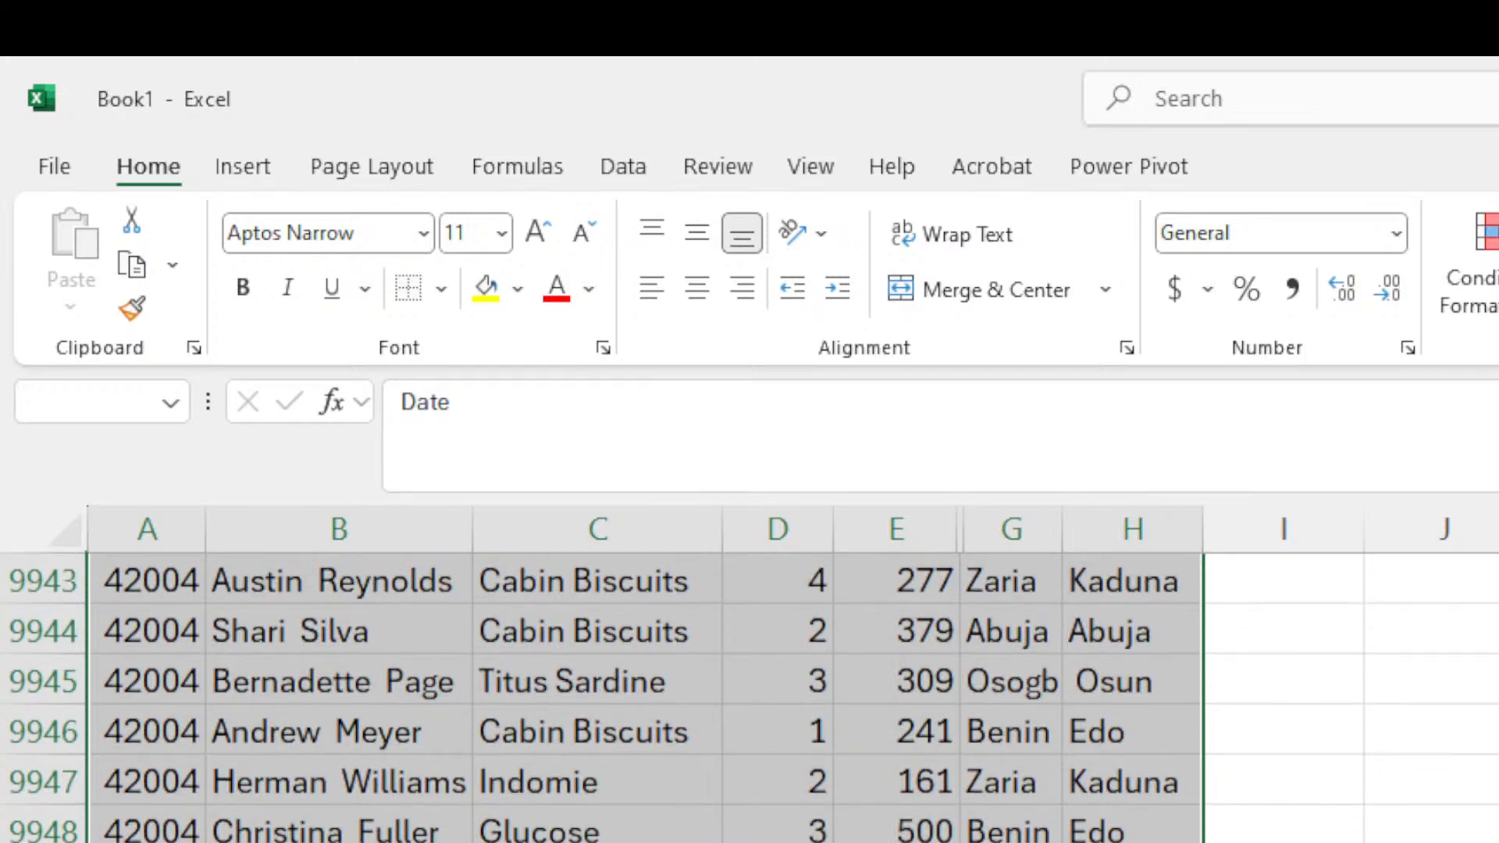
scroll(749, 679, "up", 20)
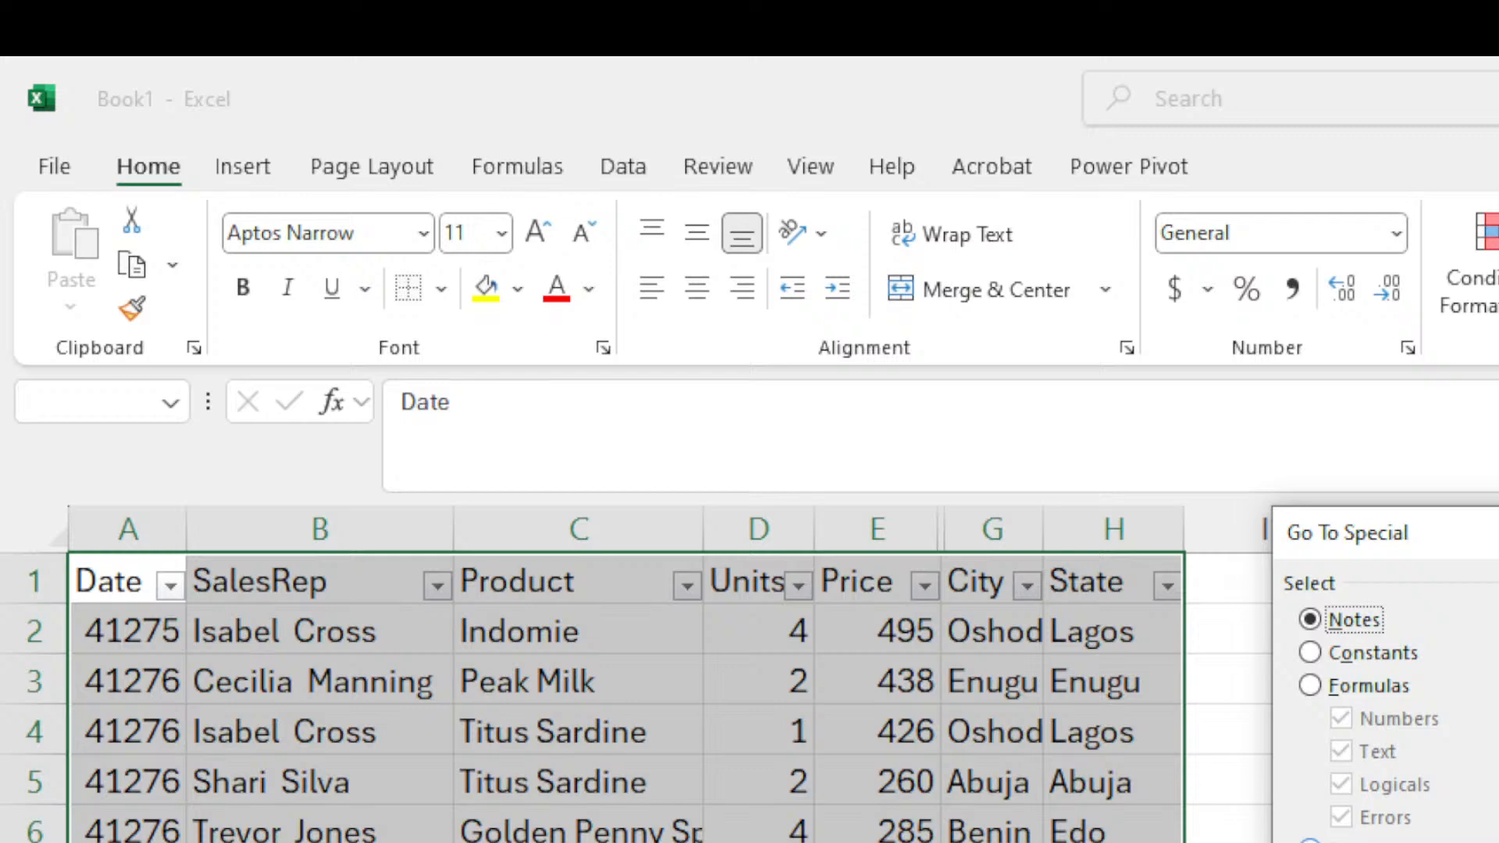
left_click(1311, 842)
key("Return")
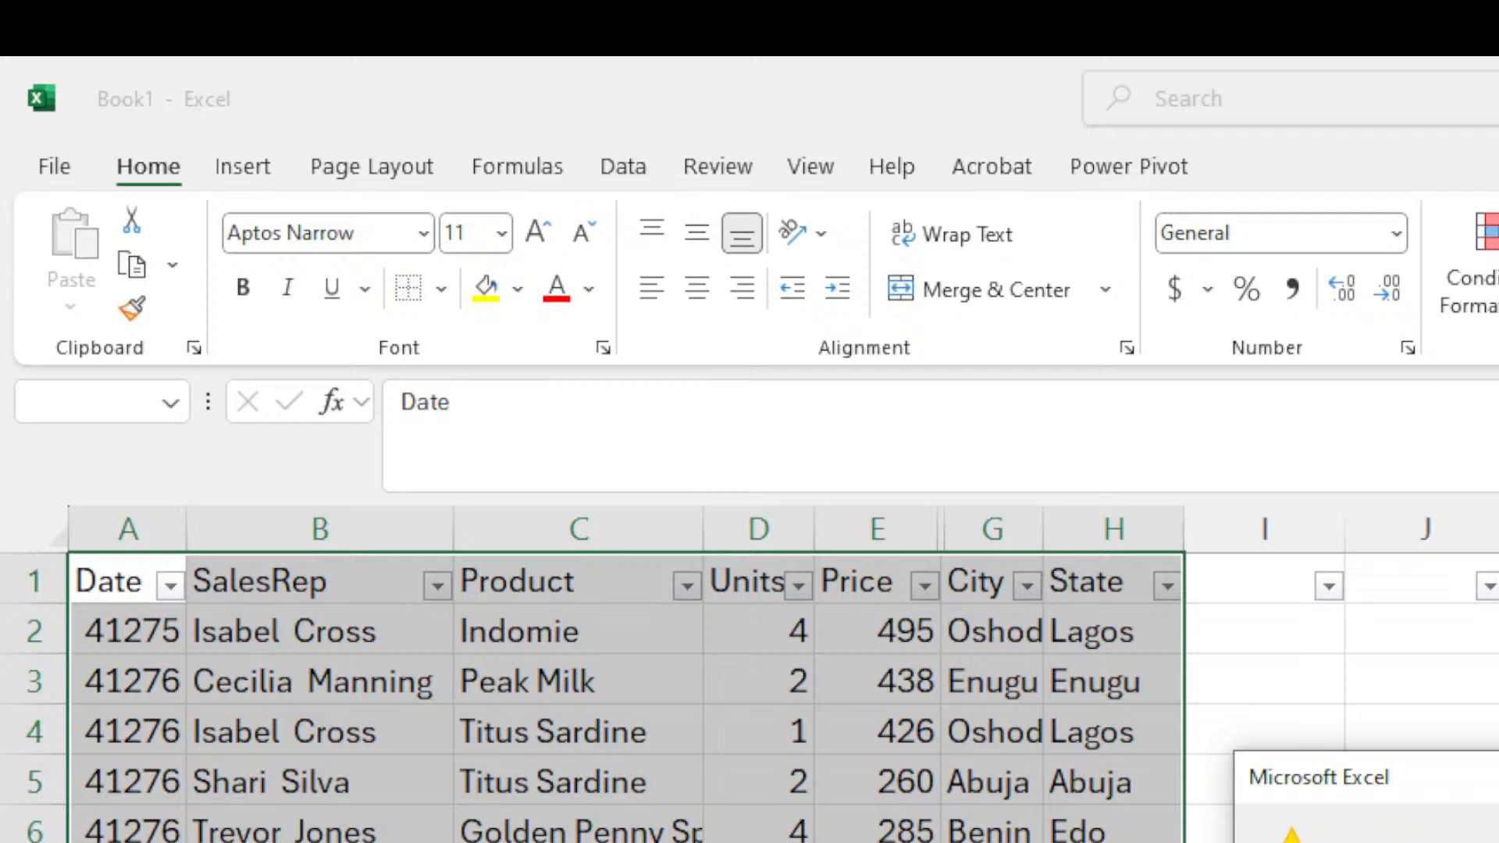
key("Return")
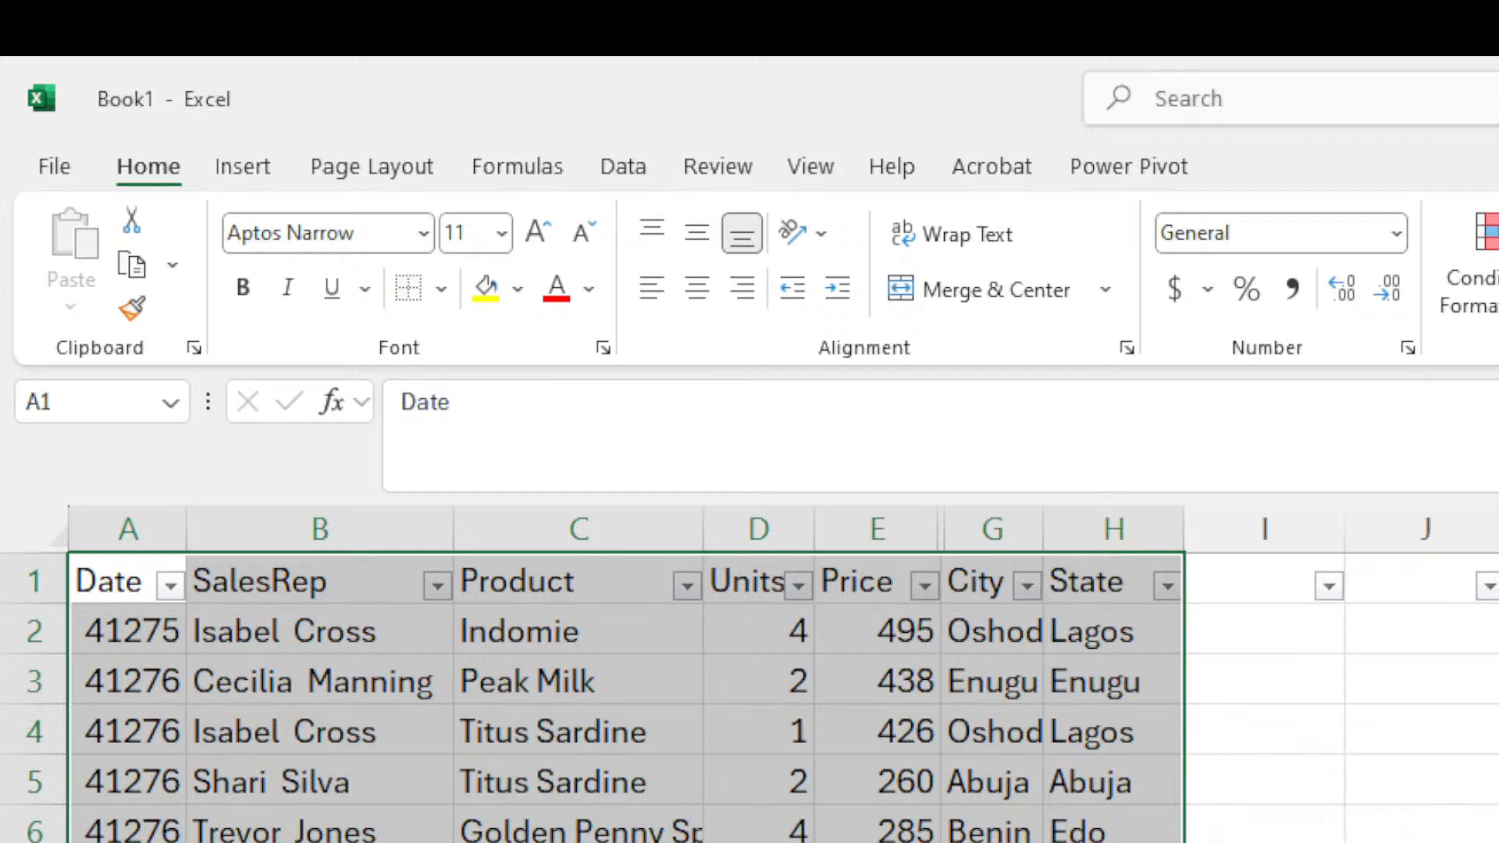
left_click(1113, 842)
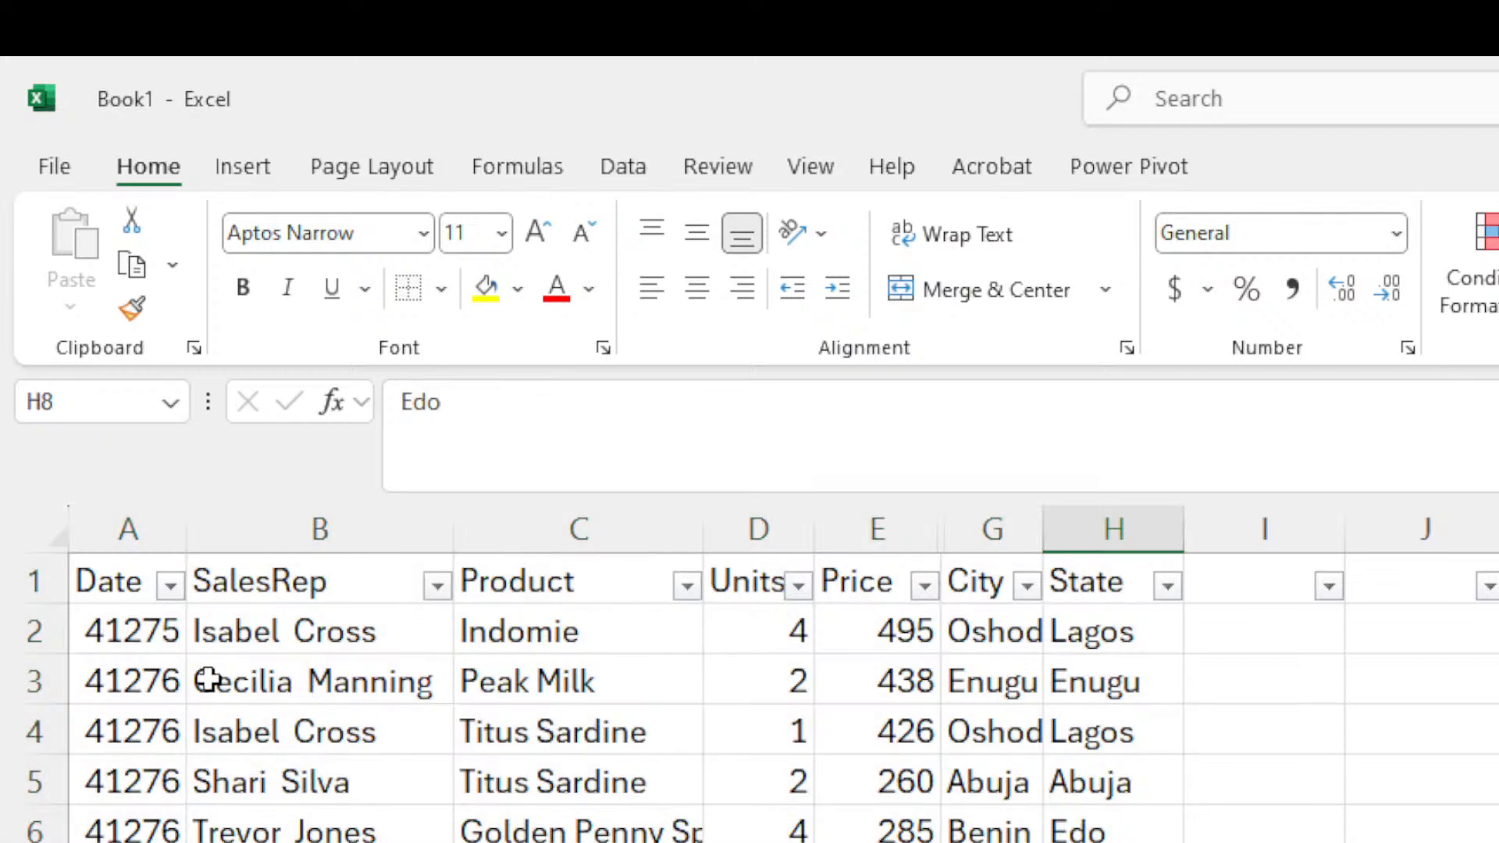
Try to run Replace All from Find and Replace over the entire dataset, and select a cell in the City column.
left_click(107, 579)
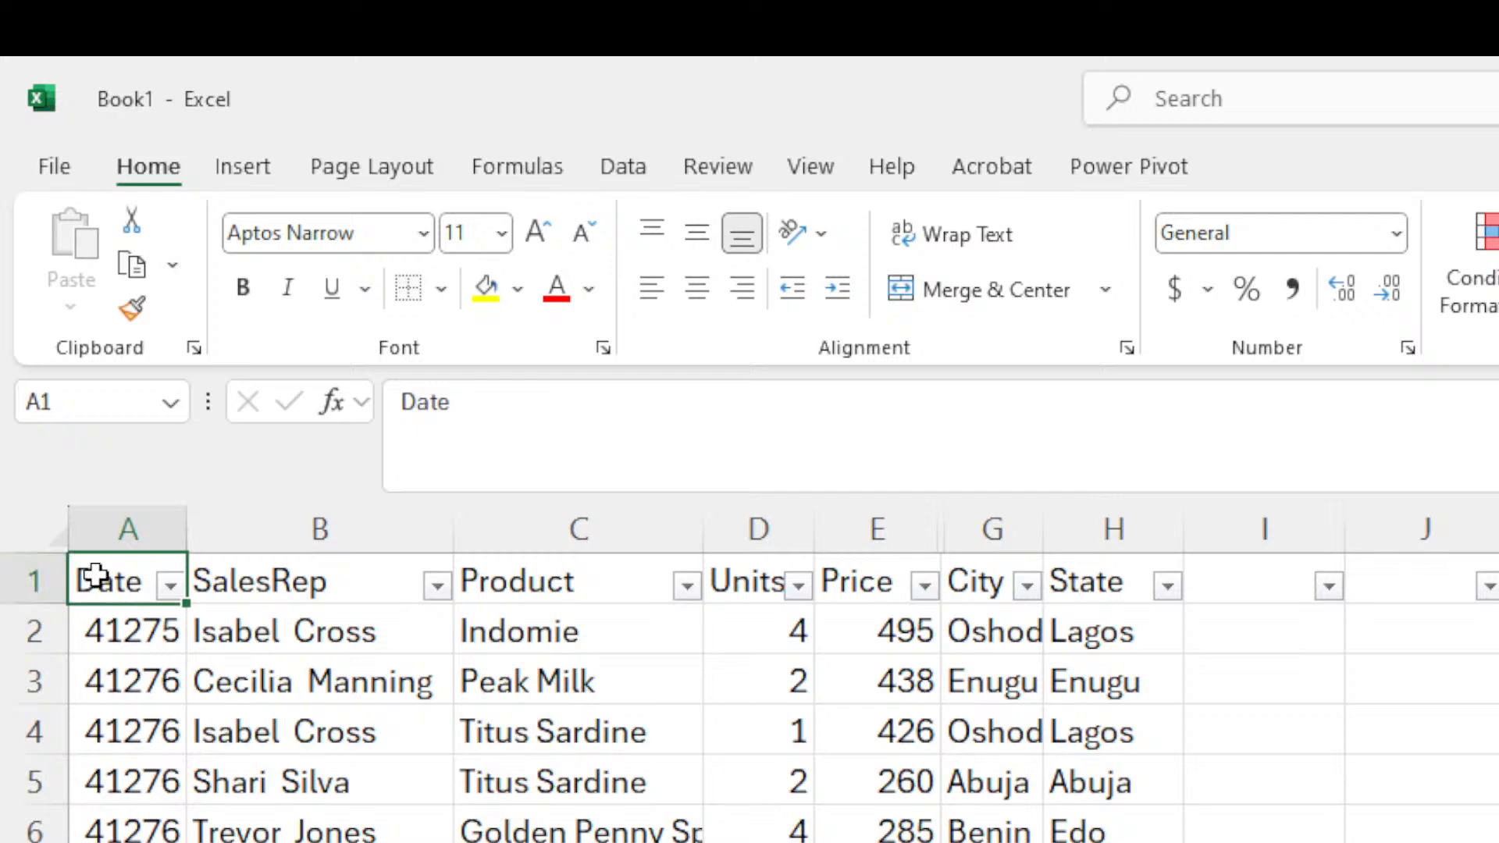
key("ctrl+shift+End")
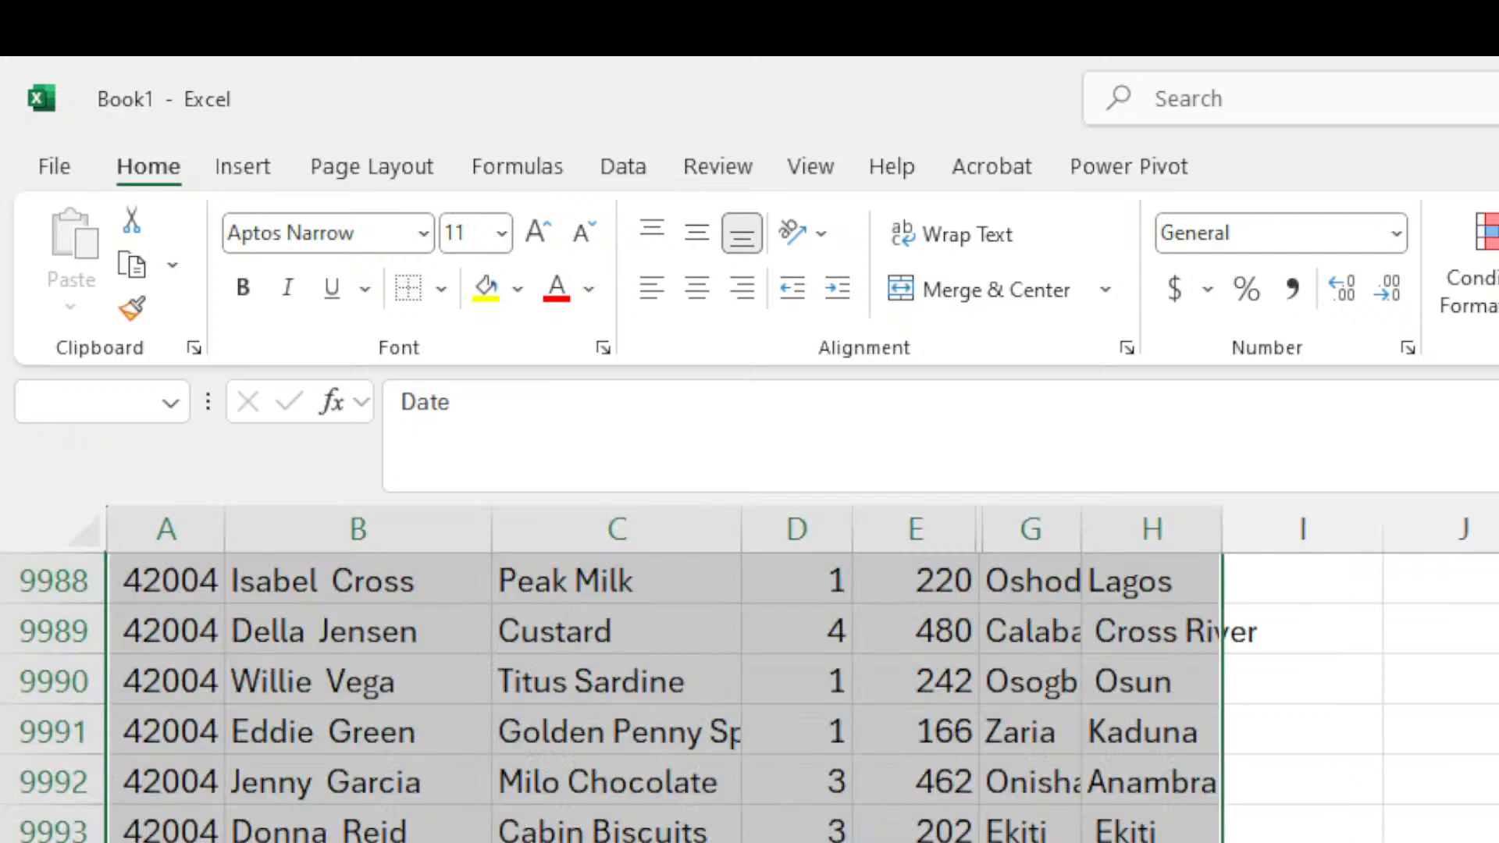
scroll(749, 687, "up", 20)
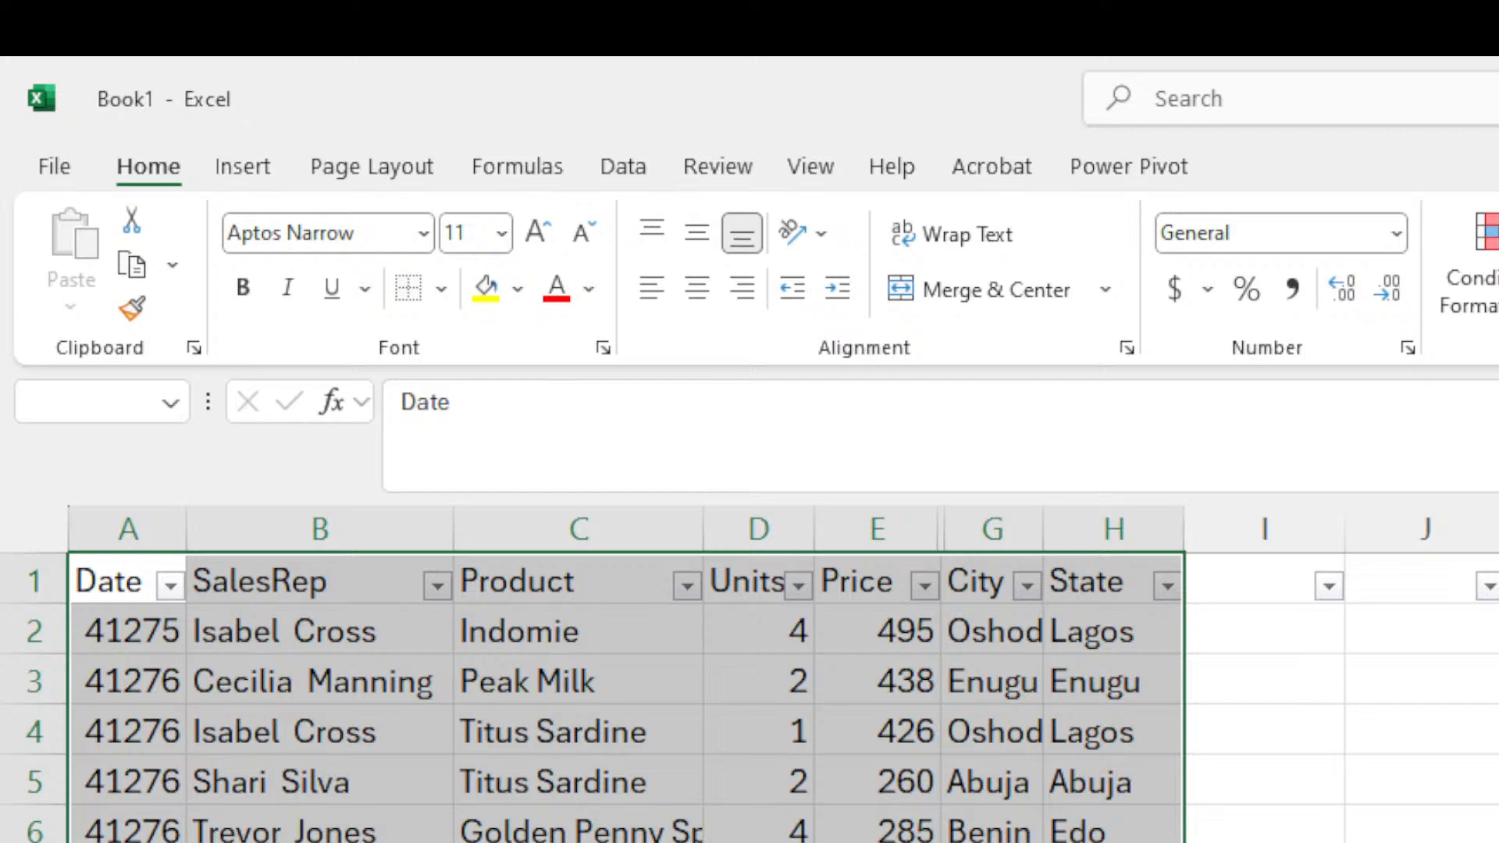
key("ctrl+h")
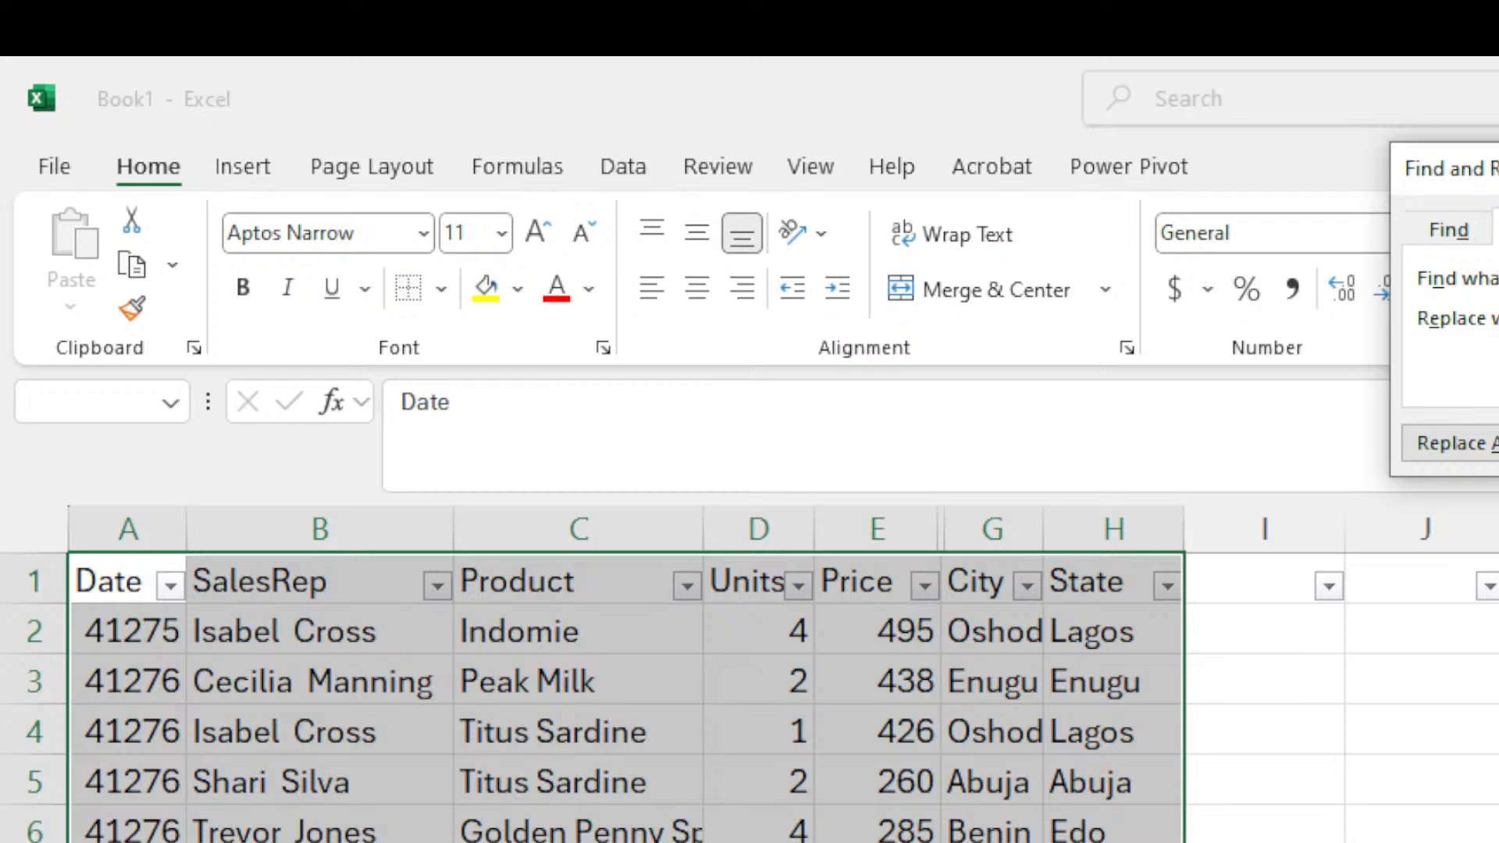
left_click(1431, 456)
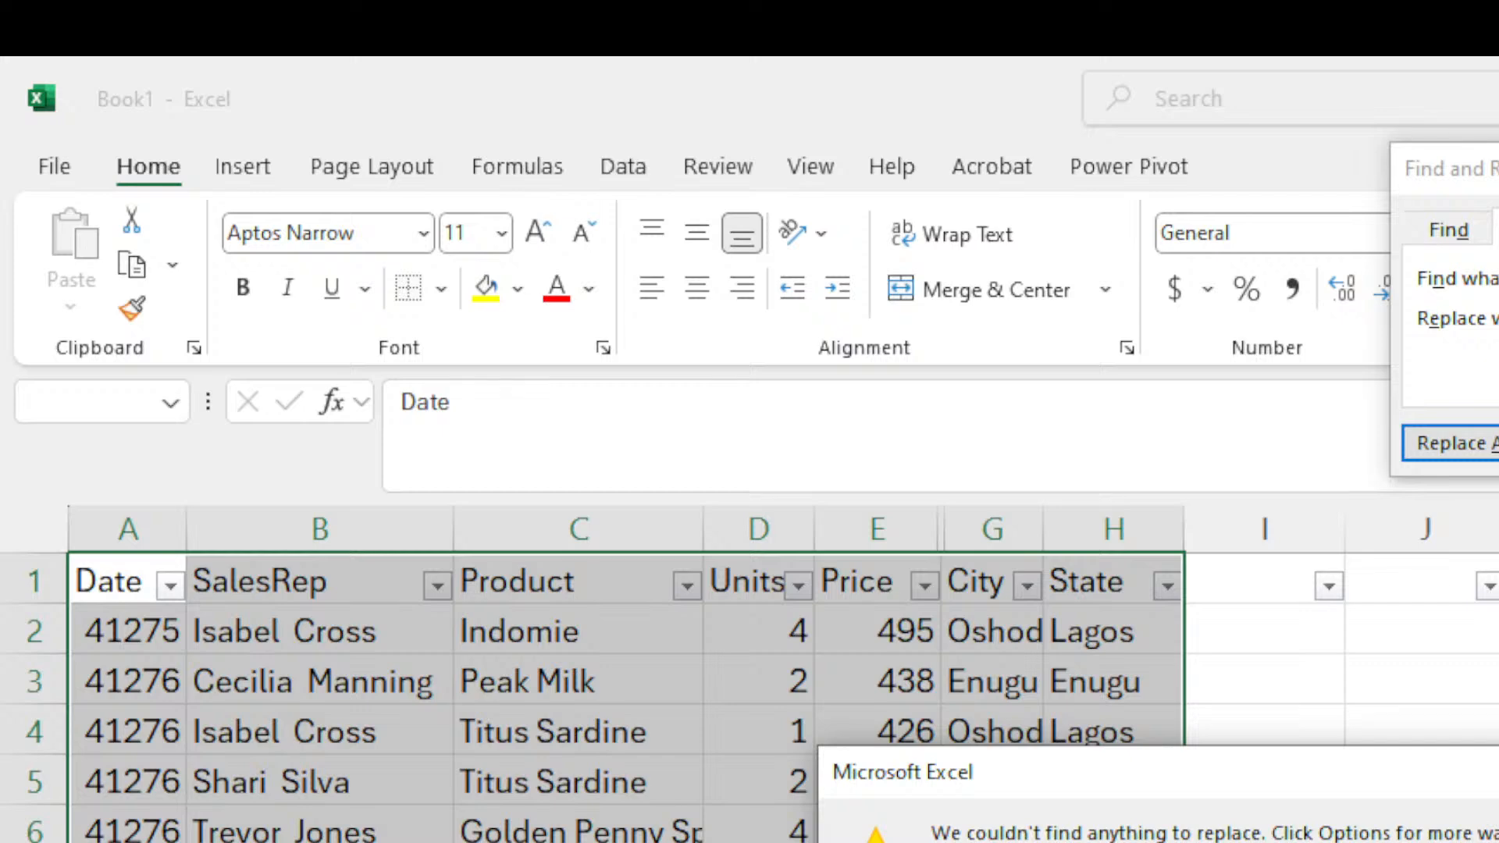
left_click(1421, 841)
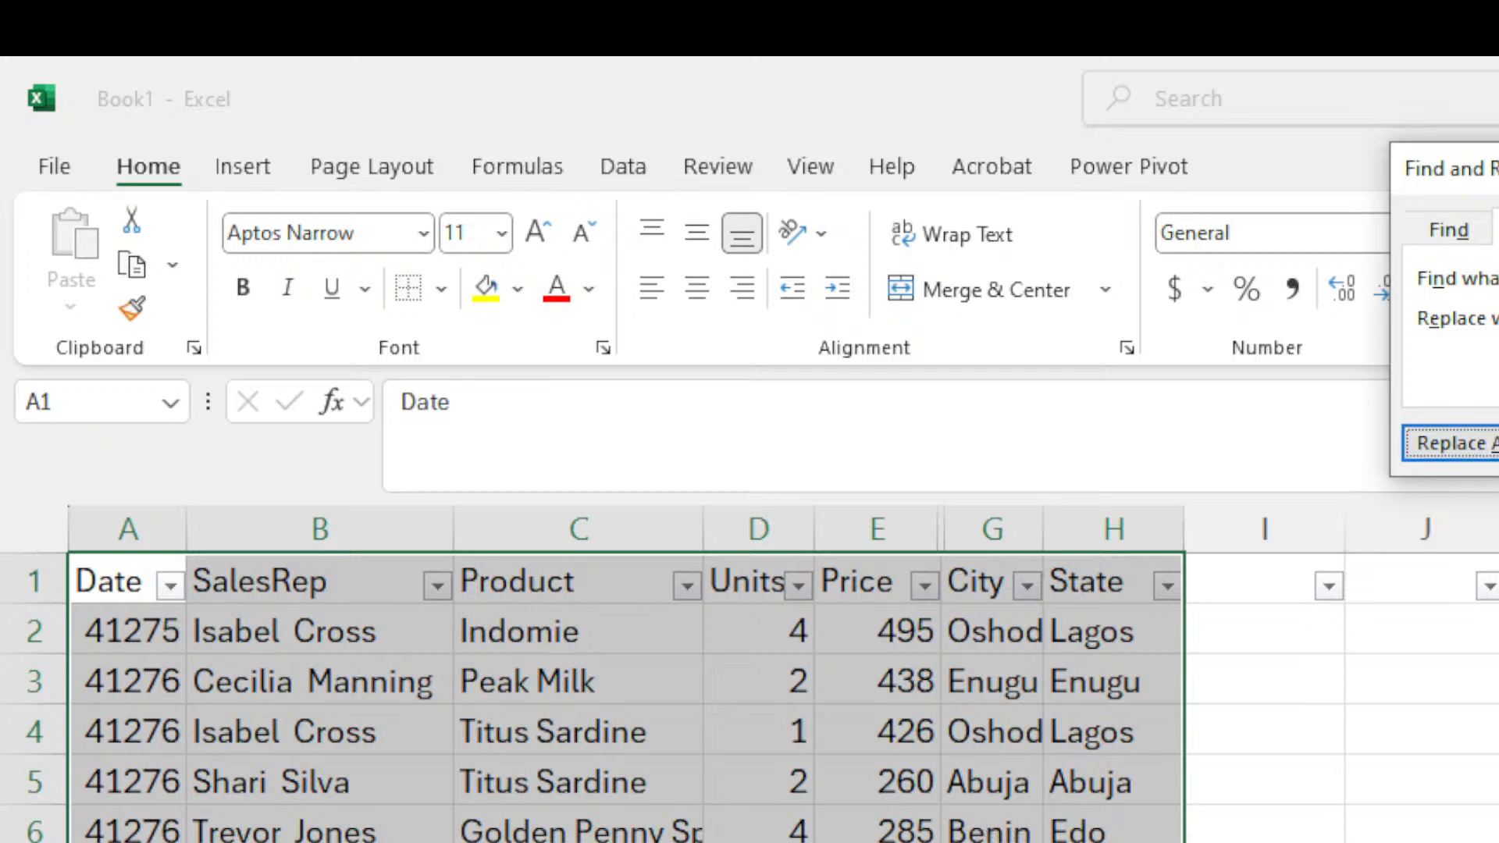
left_click(991, 842)
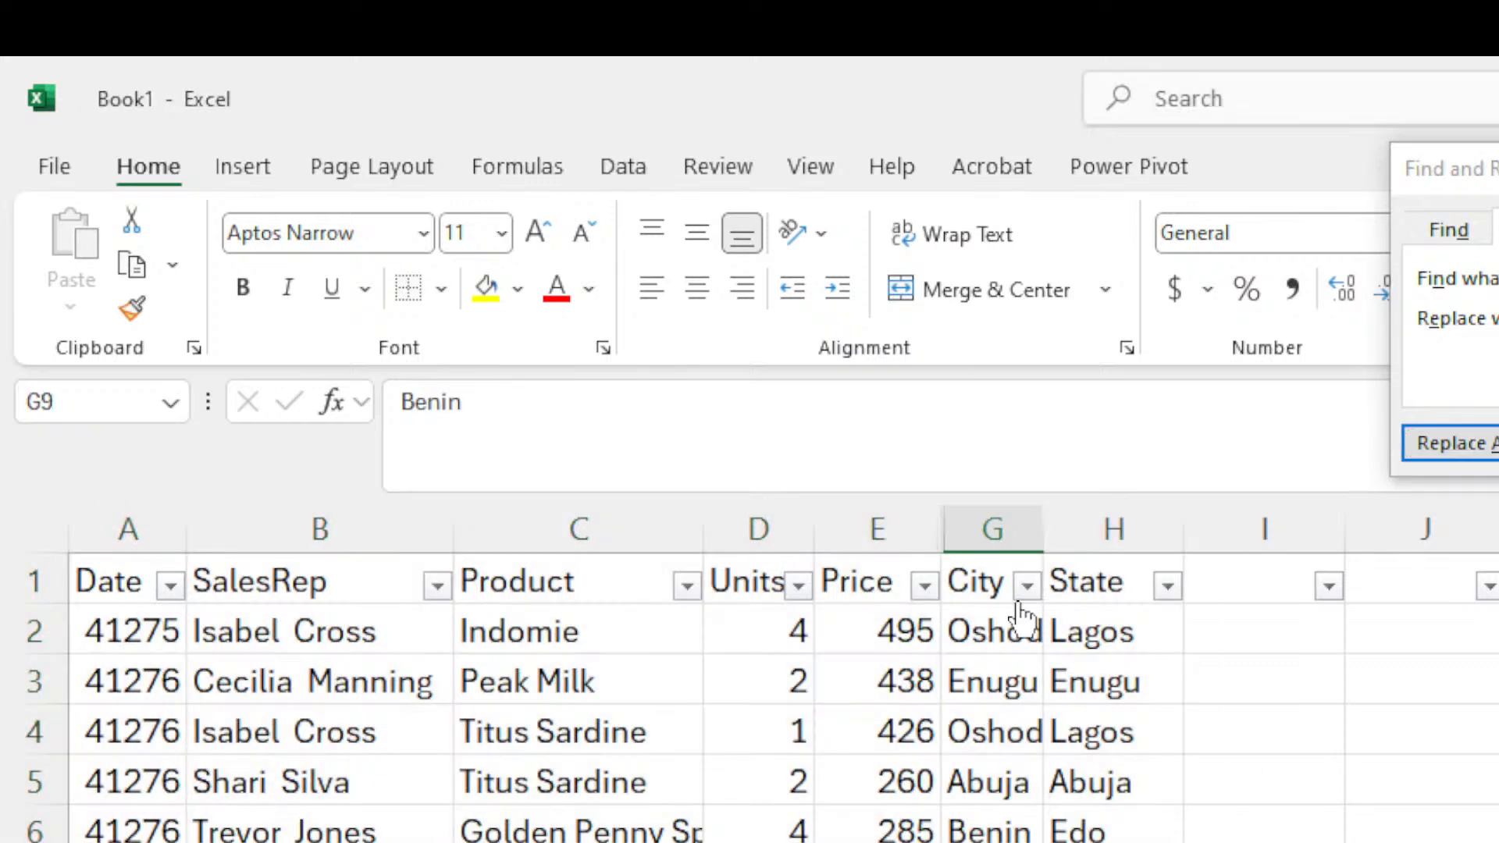
left_click(1008, 829)
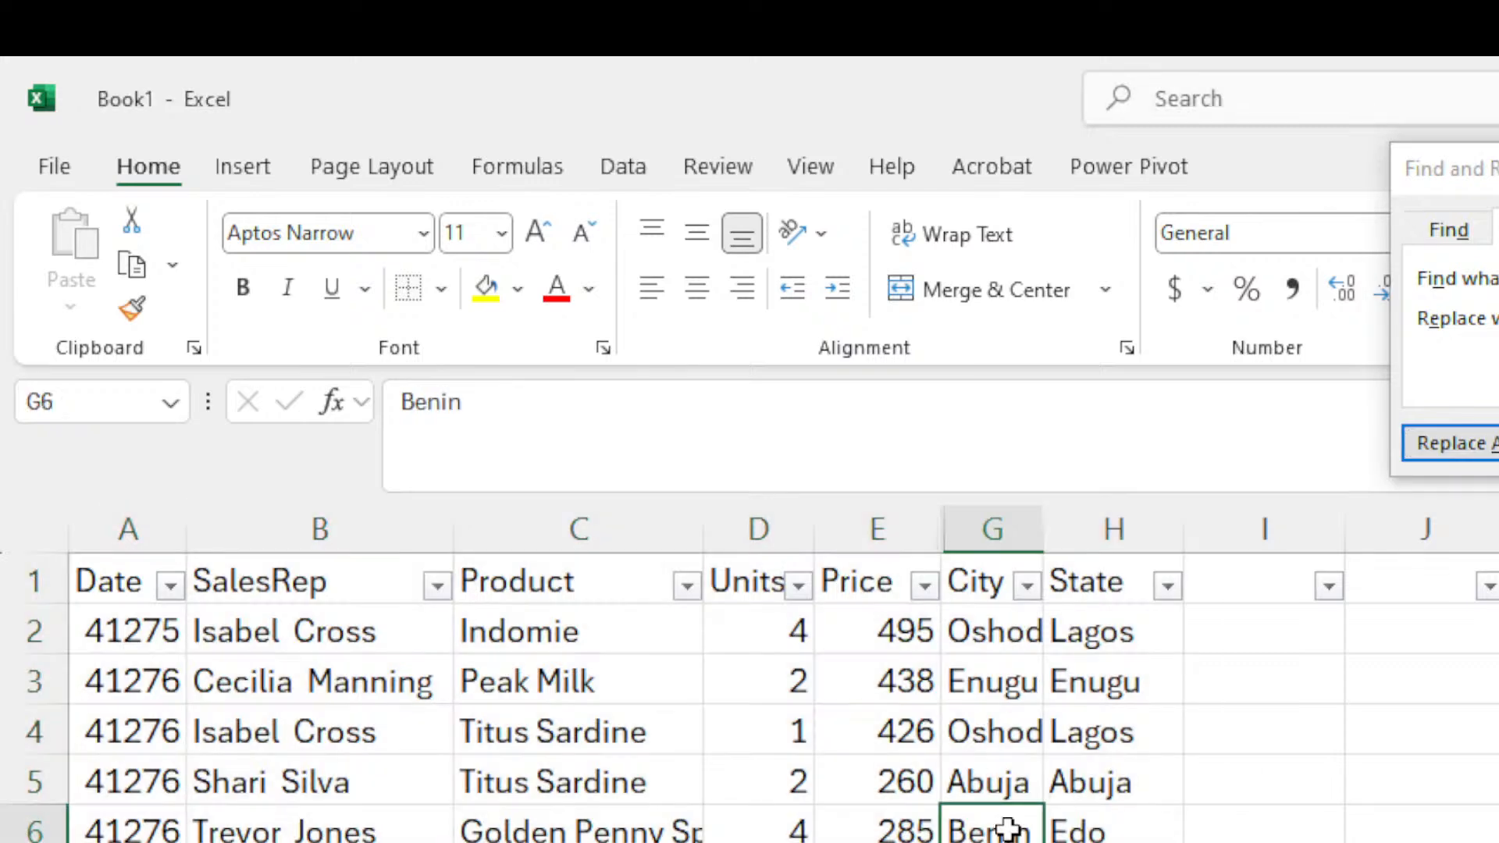
Clear the City values in cells G6, G12 and G40.
key("BackSpace")
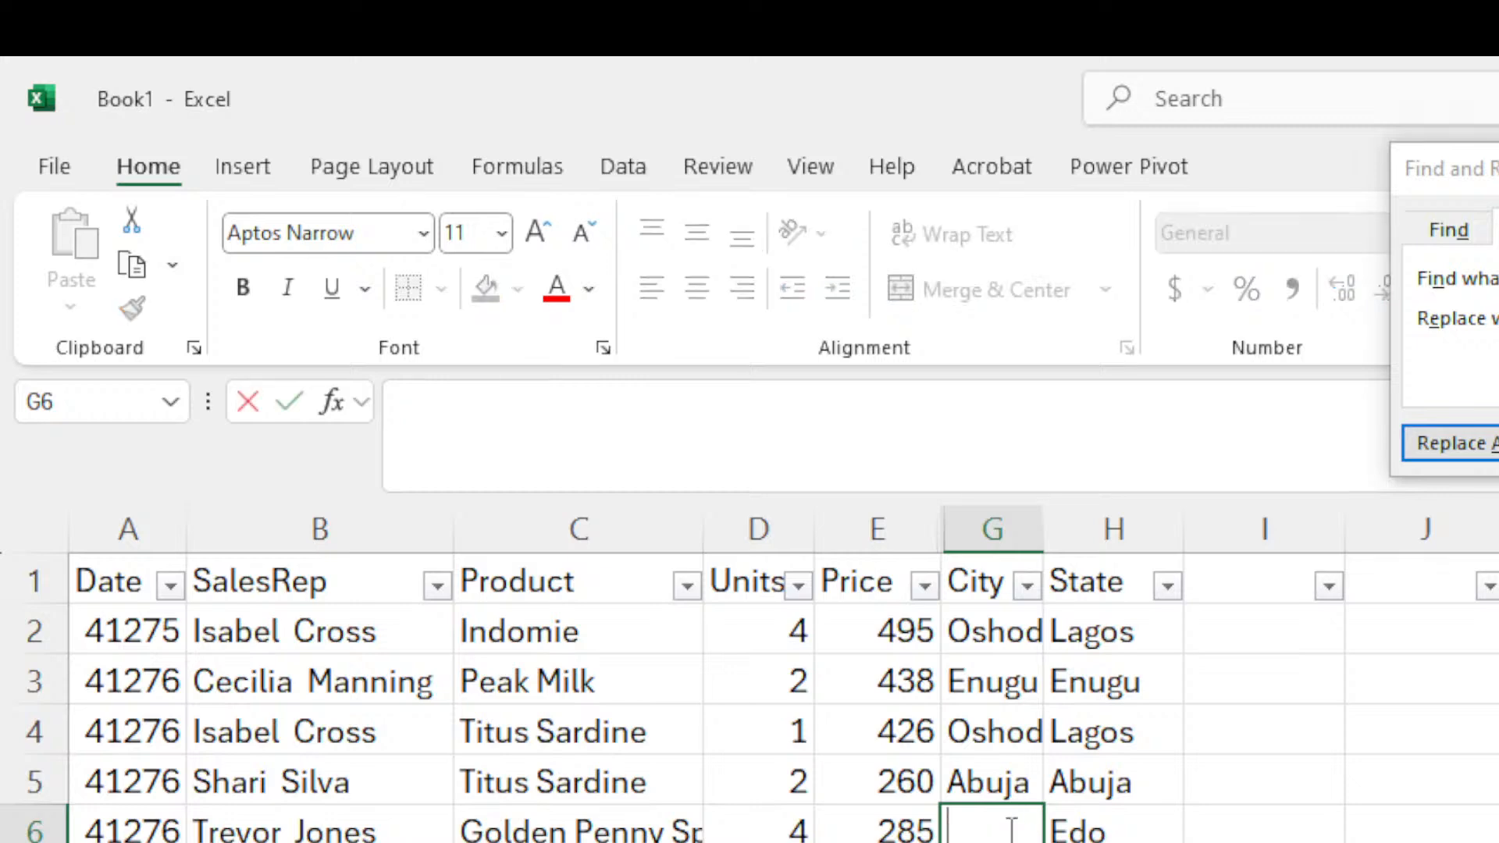
left_click(1264, 842)
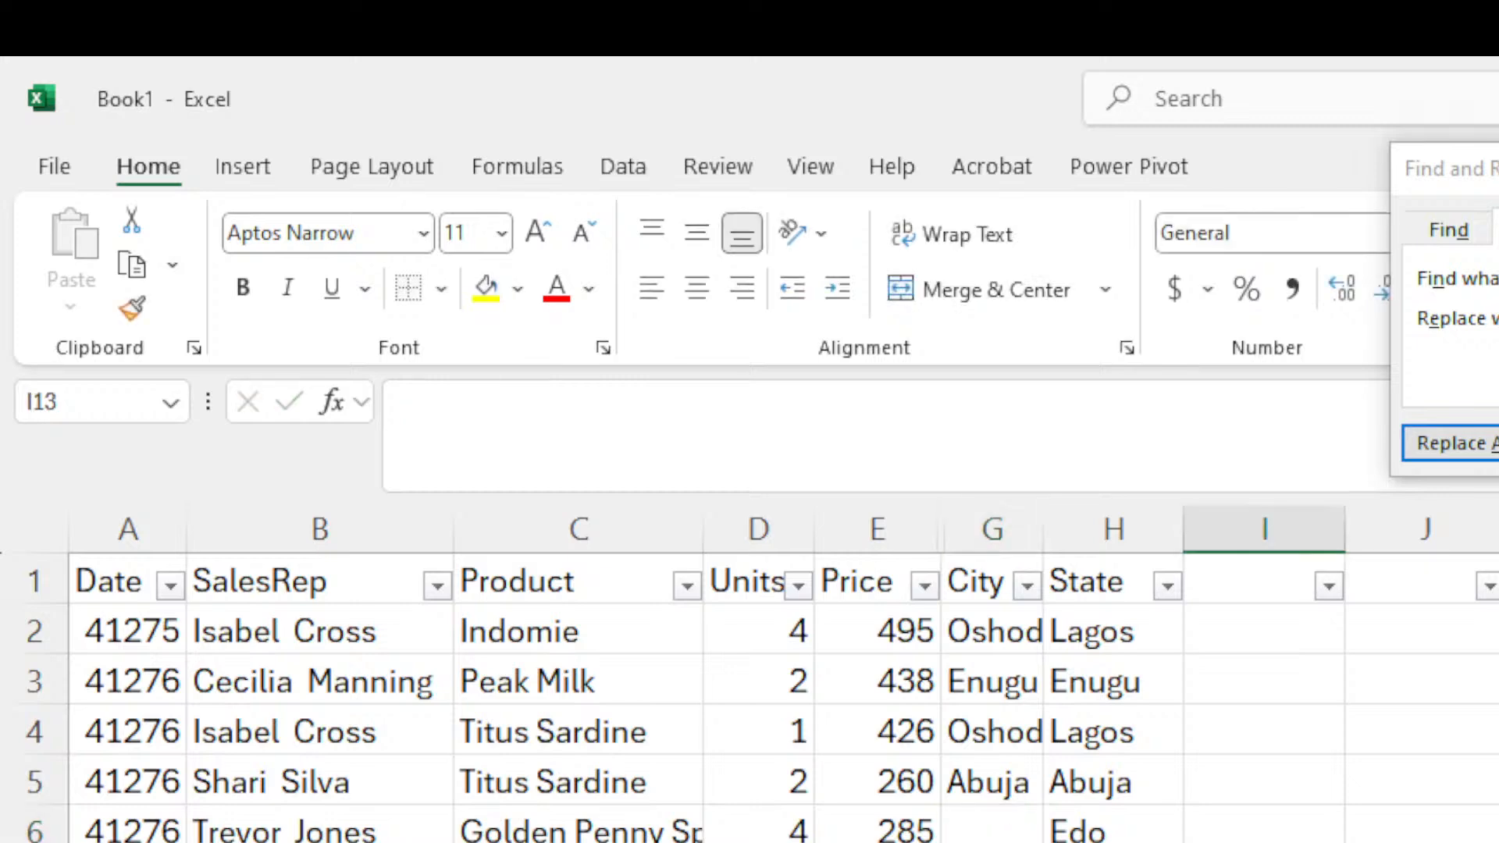
left_click(992, 842)
key("BackSpace")
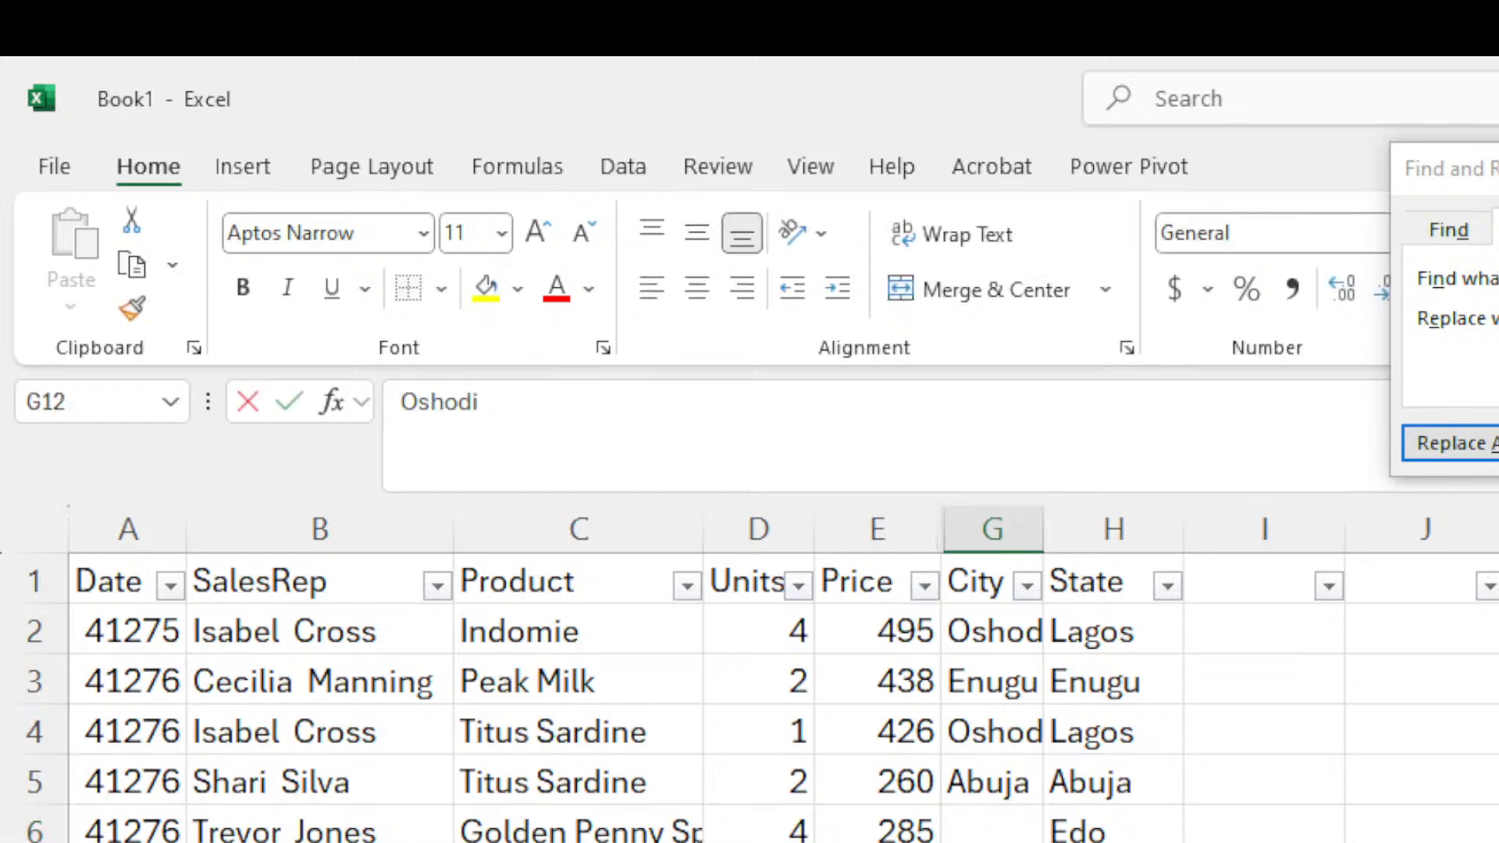
key("Return")
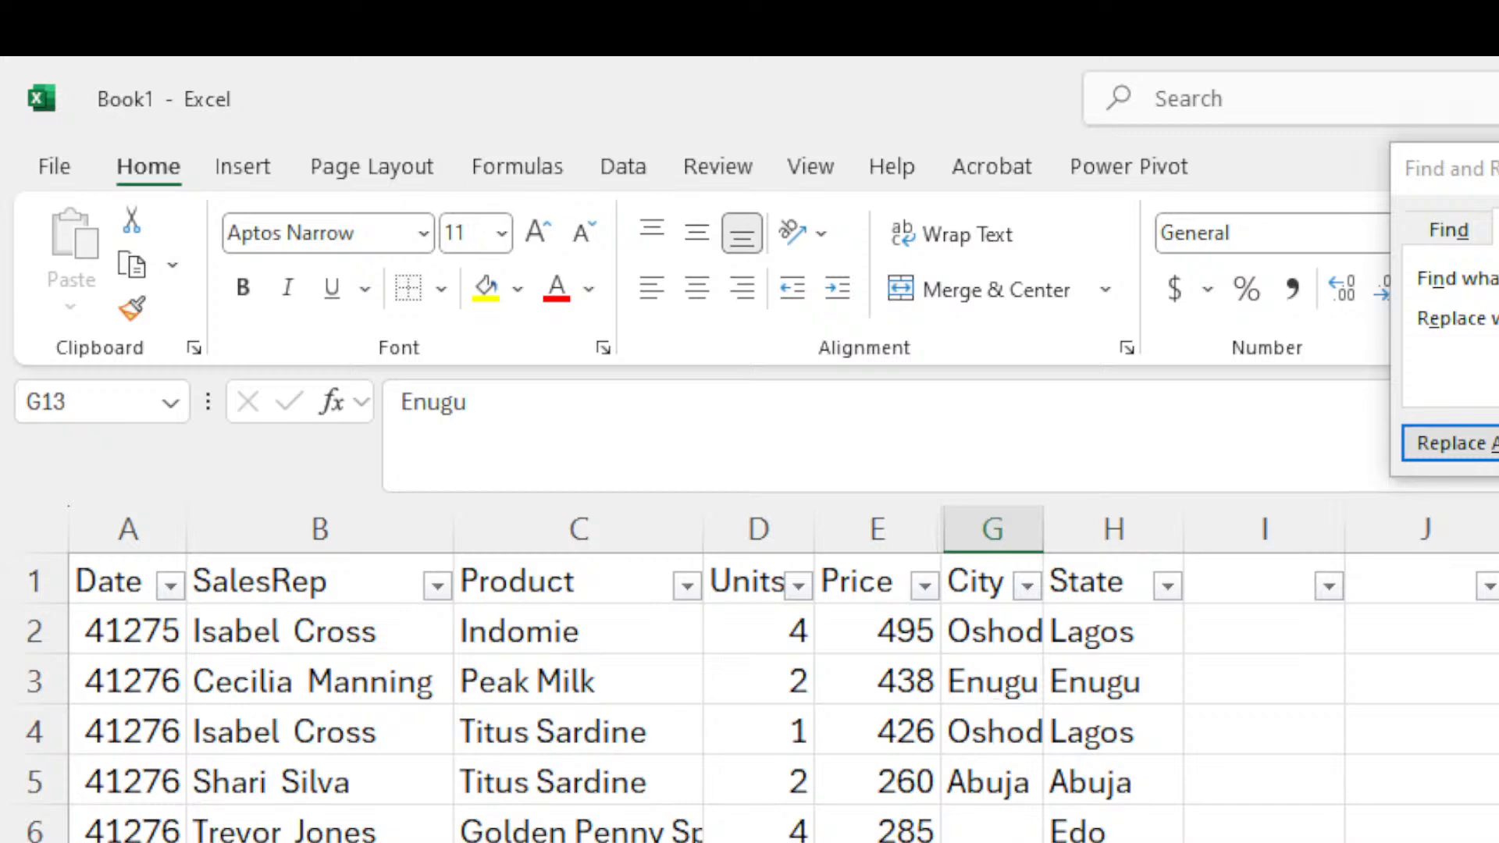
scroll(749, 695, "down", 9)
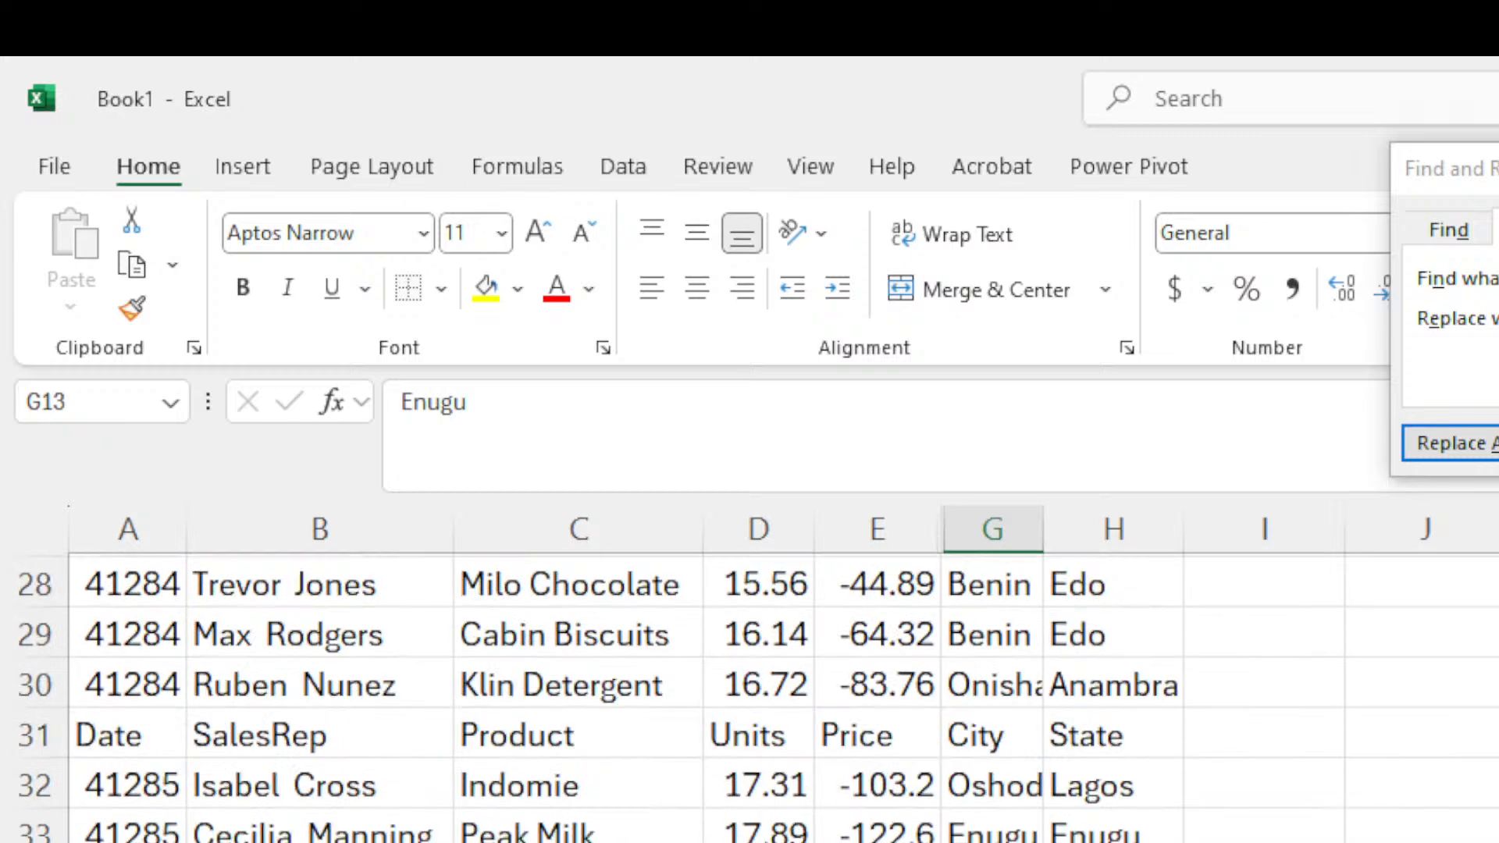
left_click(992, 842)
key("BackSpace")
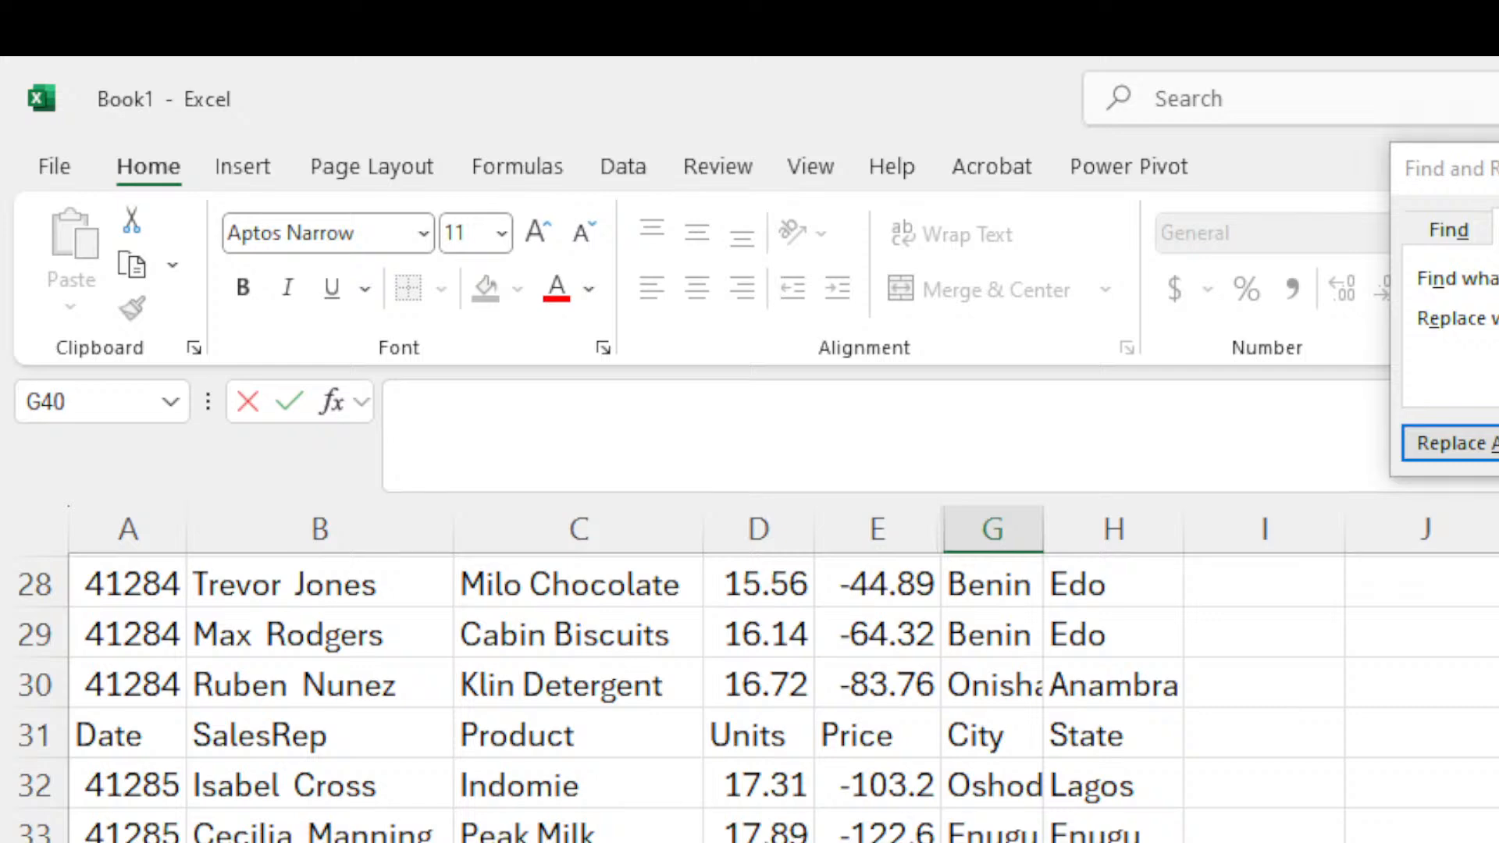
left_click(1426, 842)
Select the whole dataset from the Date header and step through its blank cells with Find, moving the dialog clear of the ribbon.
scroll(749, 695, "up", 9)
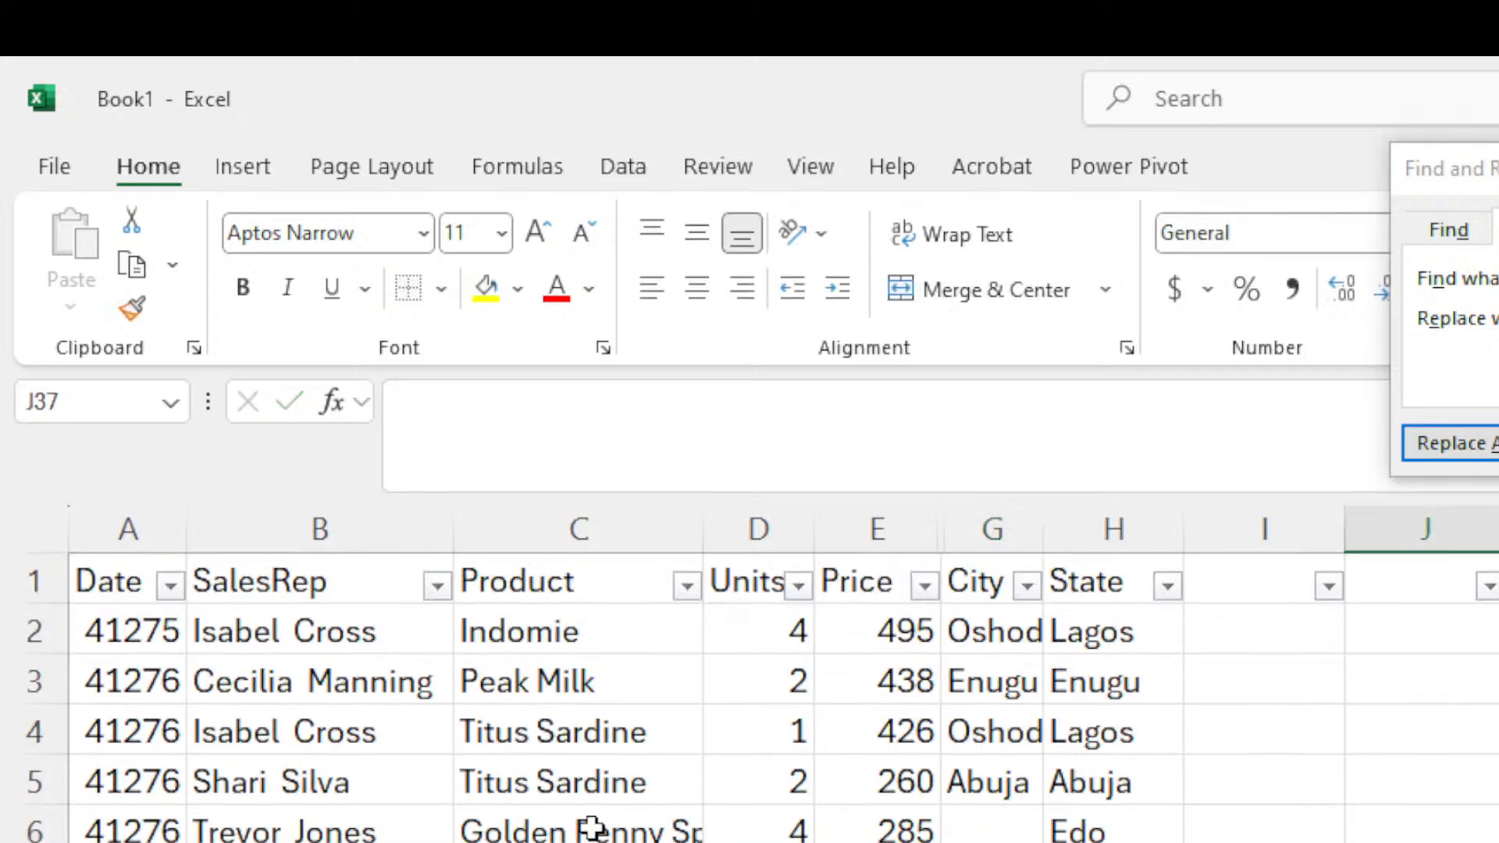
left_click(110, 578)
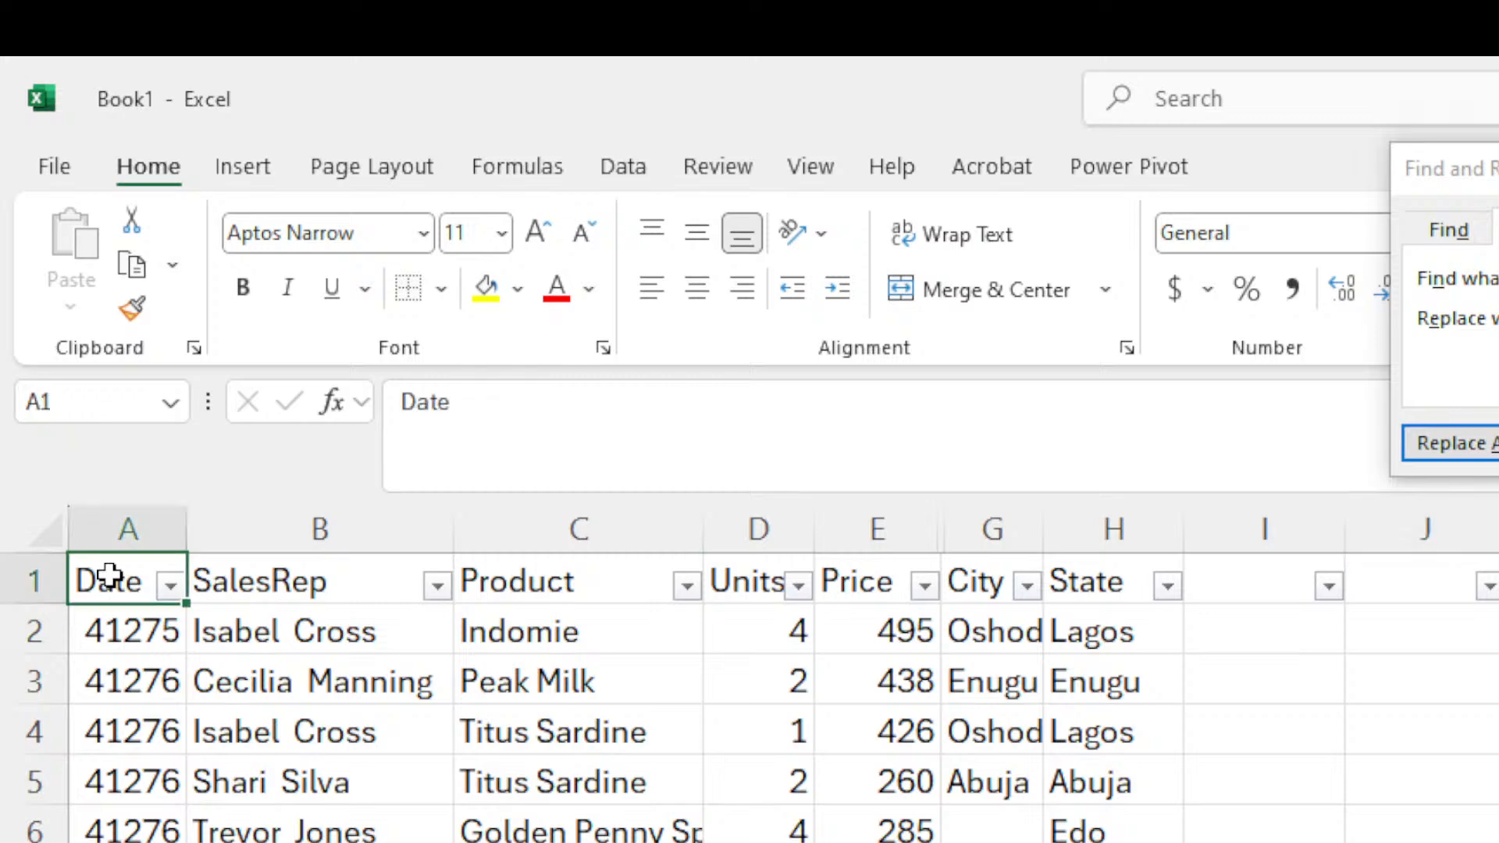
key("ctrl+shift+Down")
key("ctrl+shift+Right")
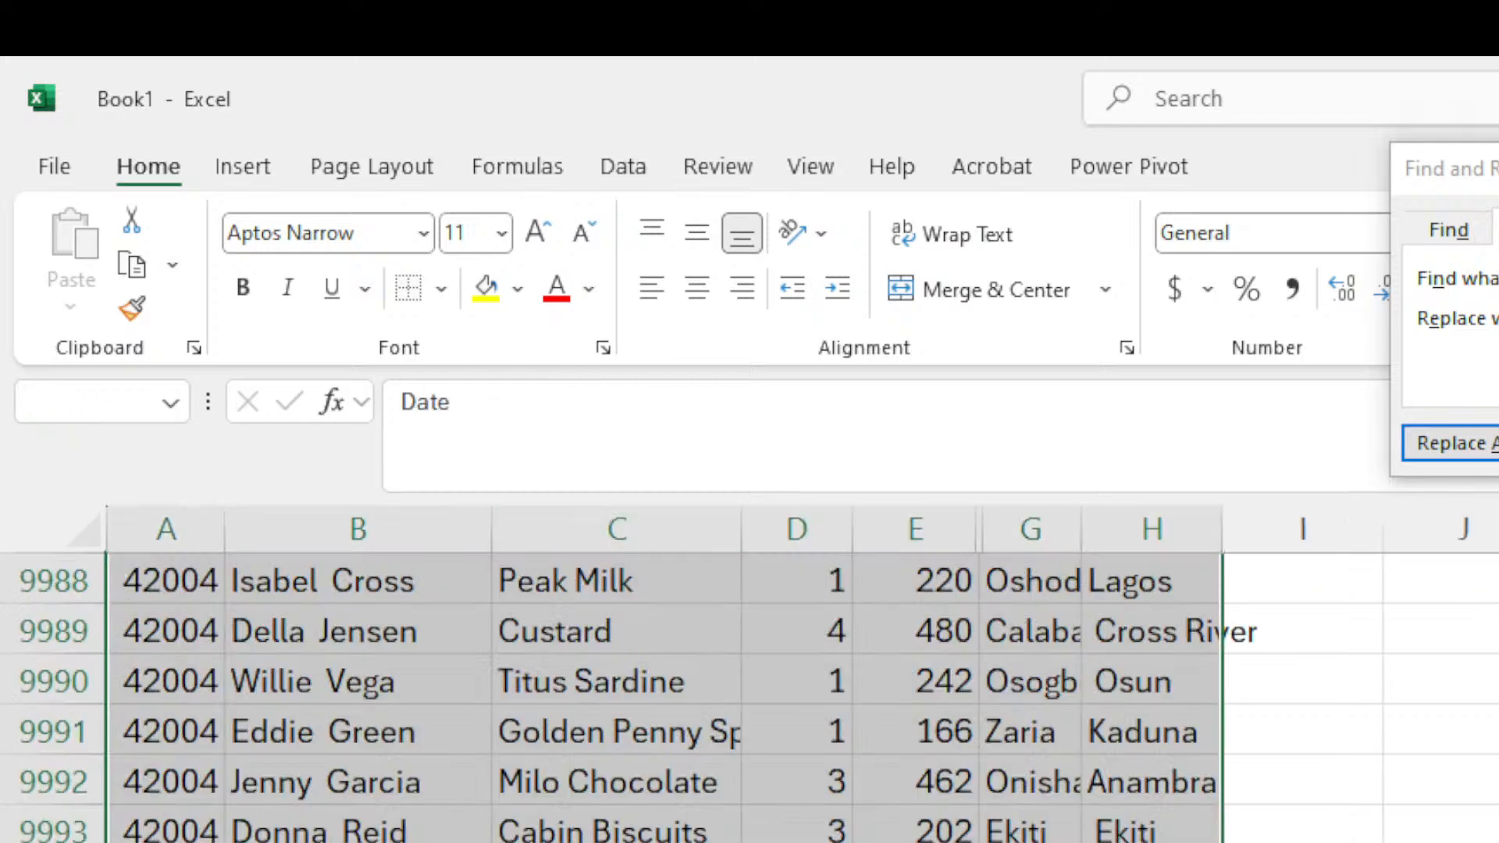
scroll(749, 695, "up", 7)
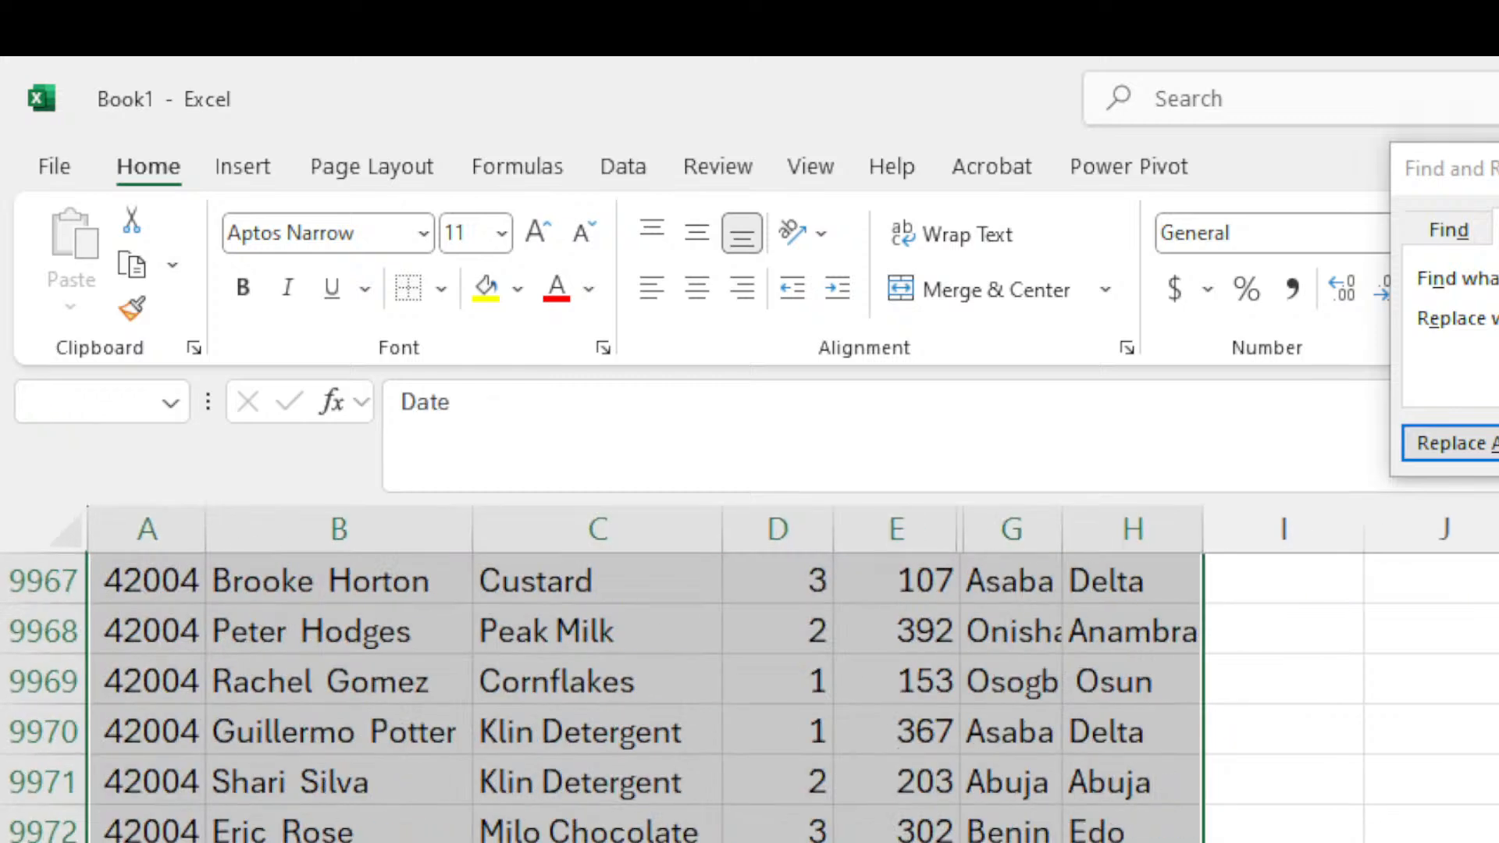
scroll(749, 694, "up", 20)
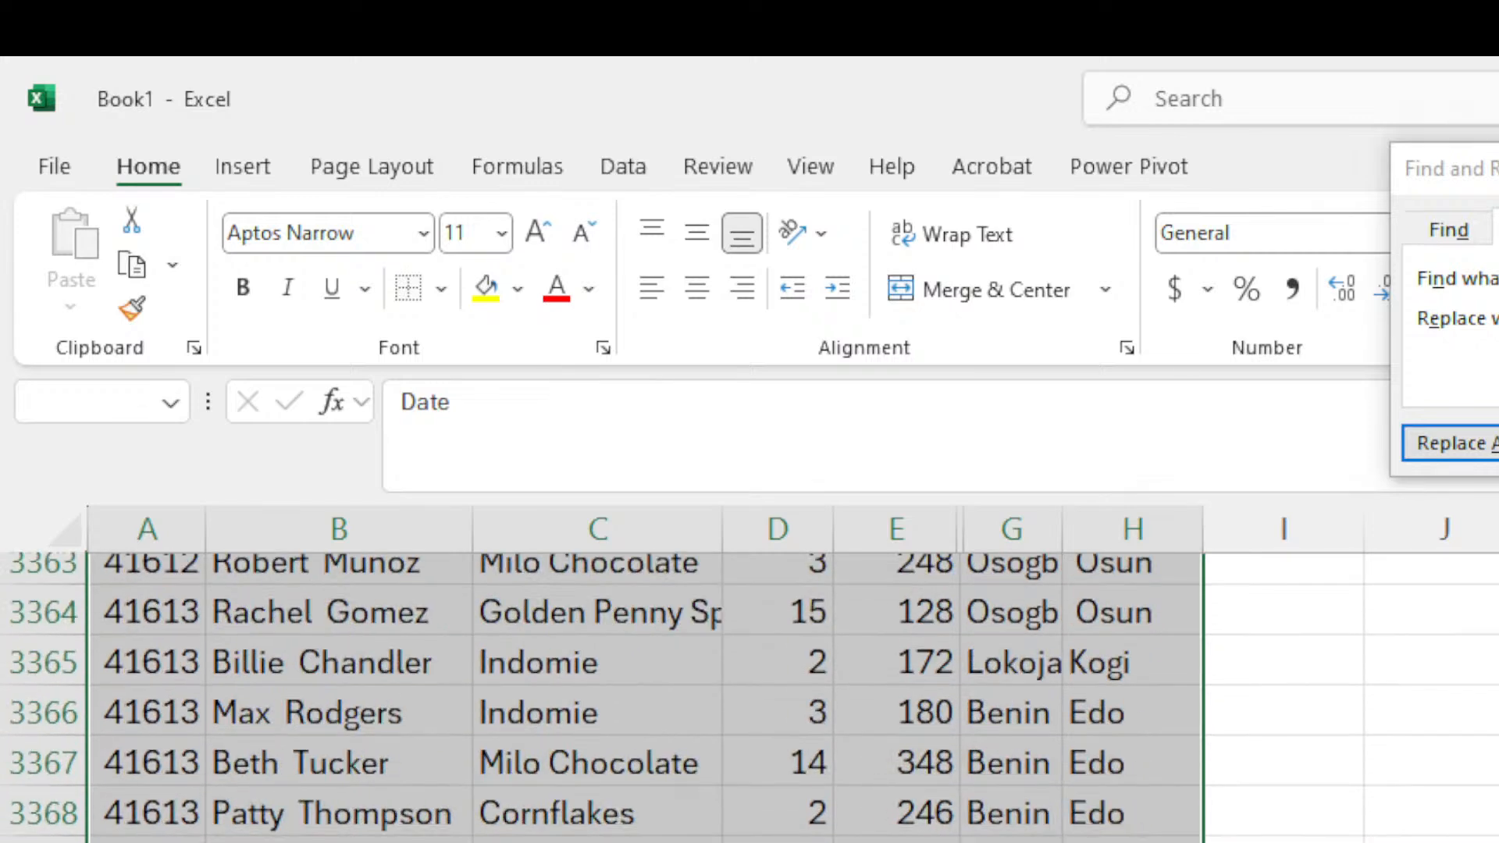
left_click_drag(1483, 168, 1443, 619)
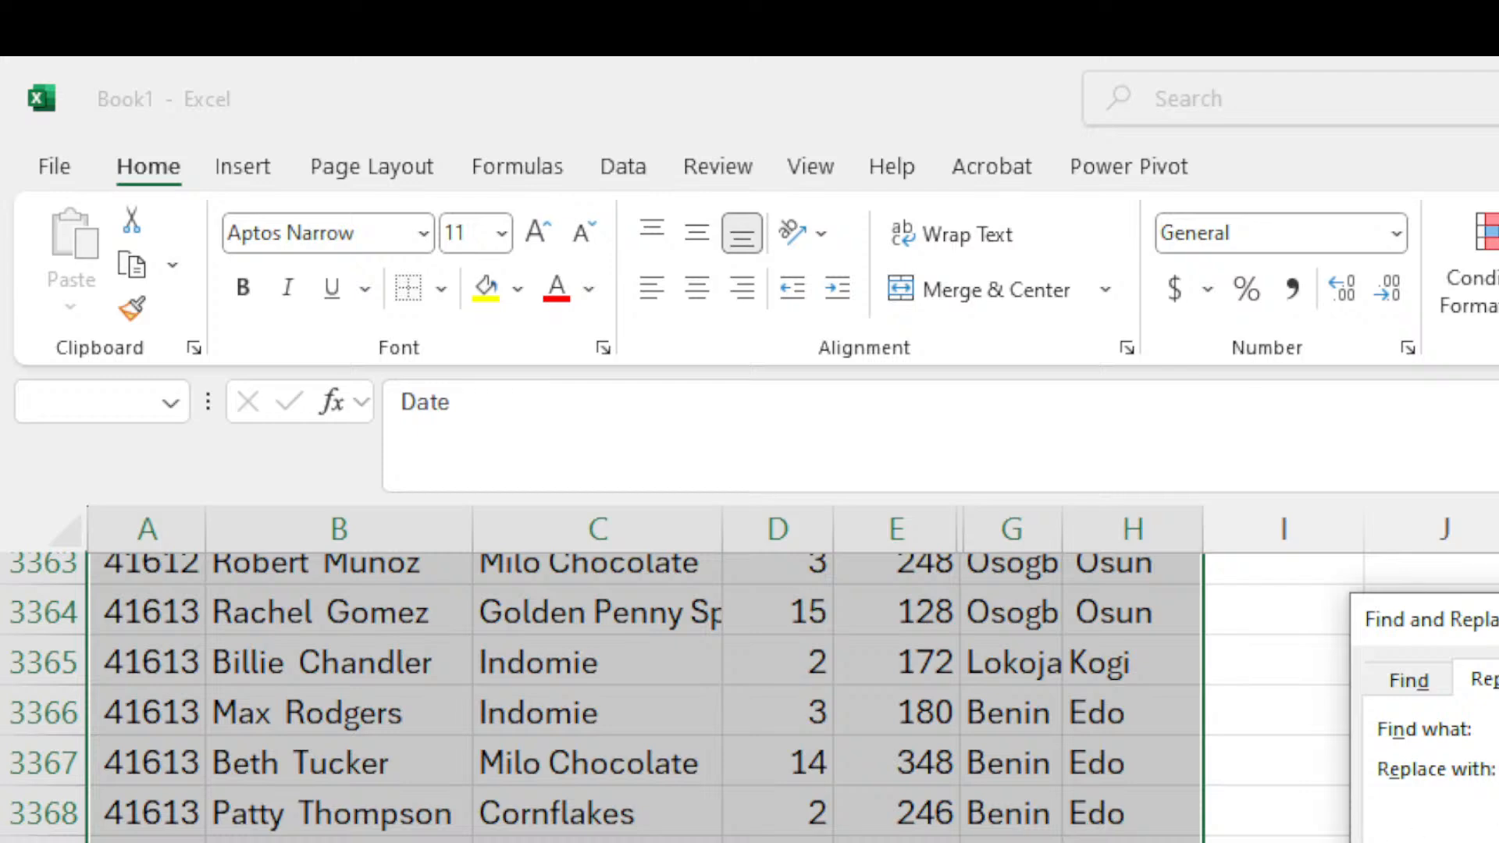
left_click(1433, 683)
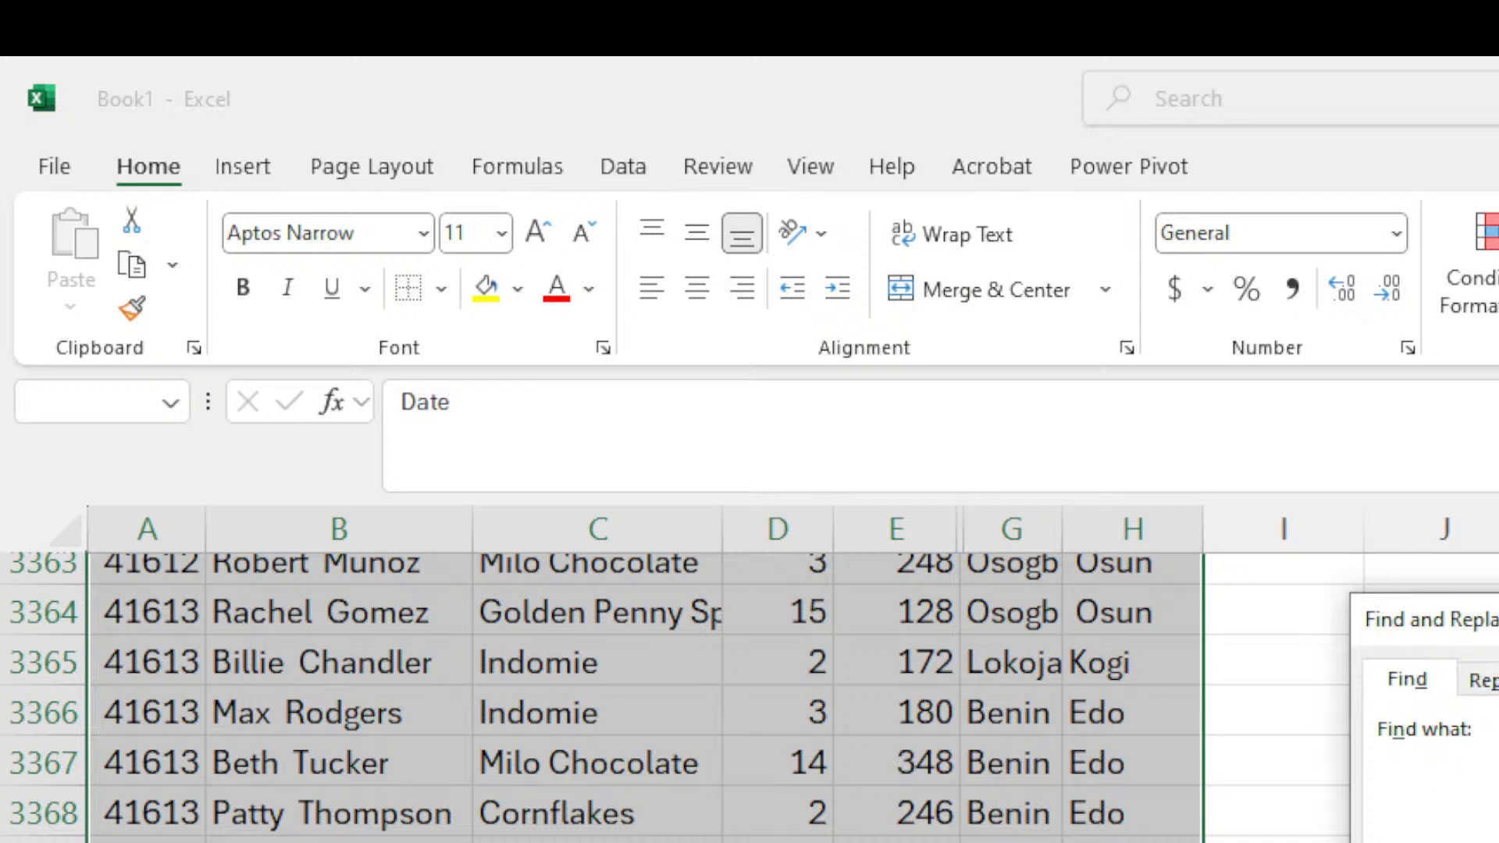
key("Return")
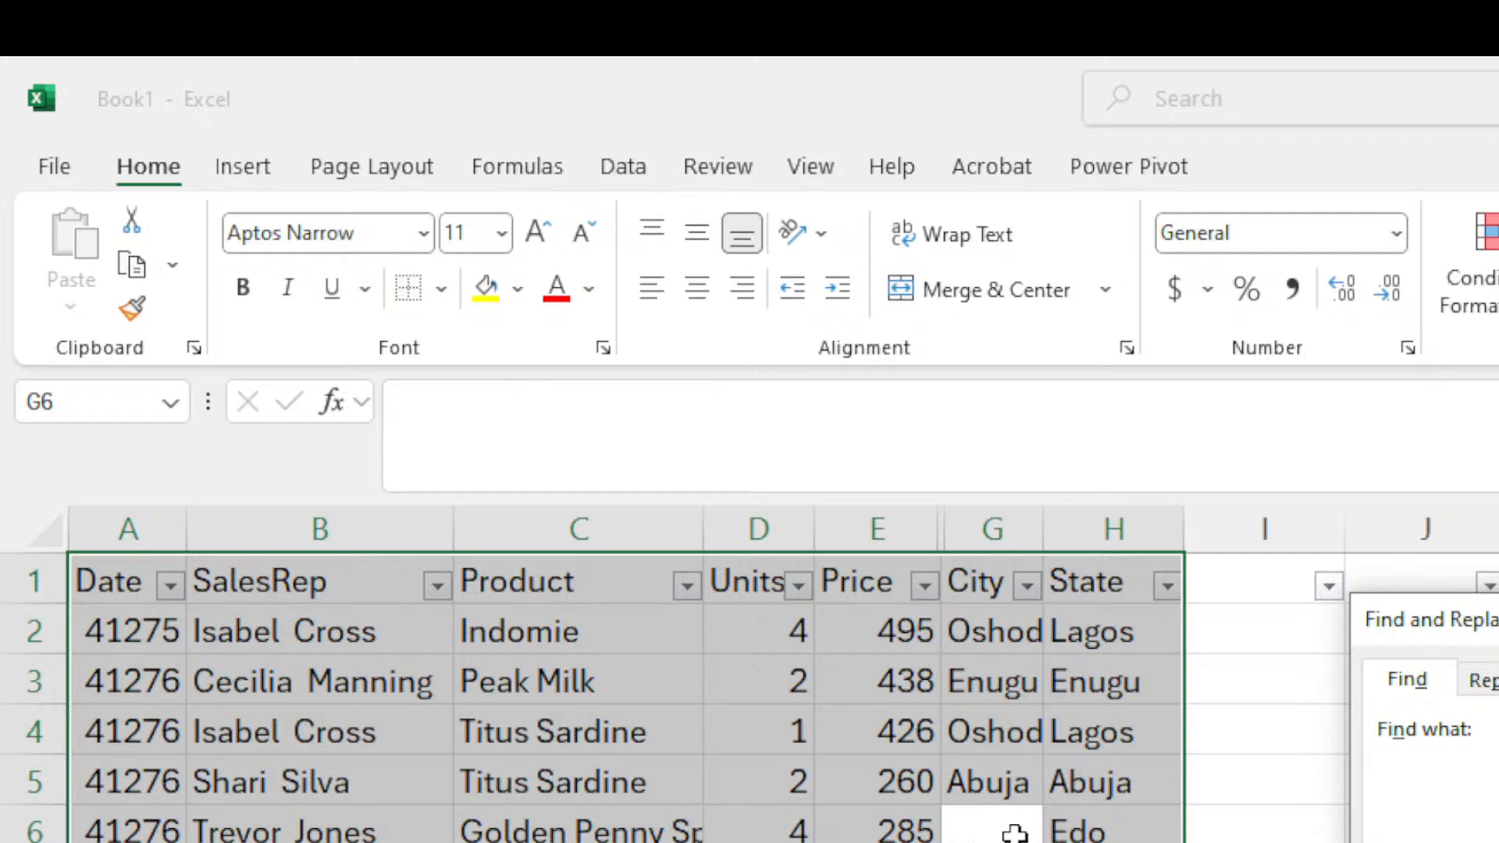
key("Return")
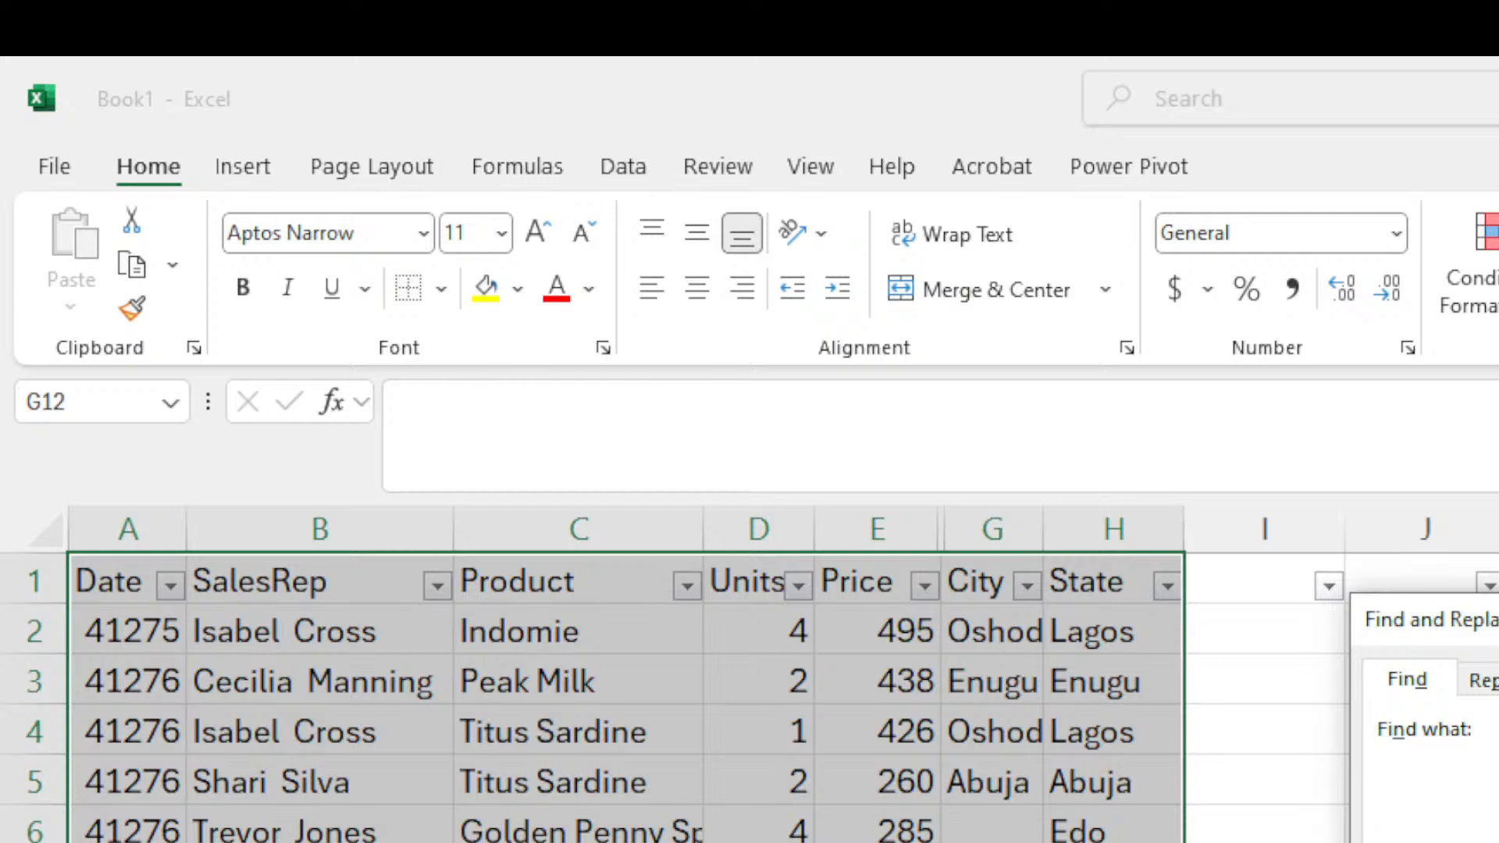
key("Return")
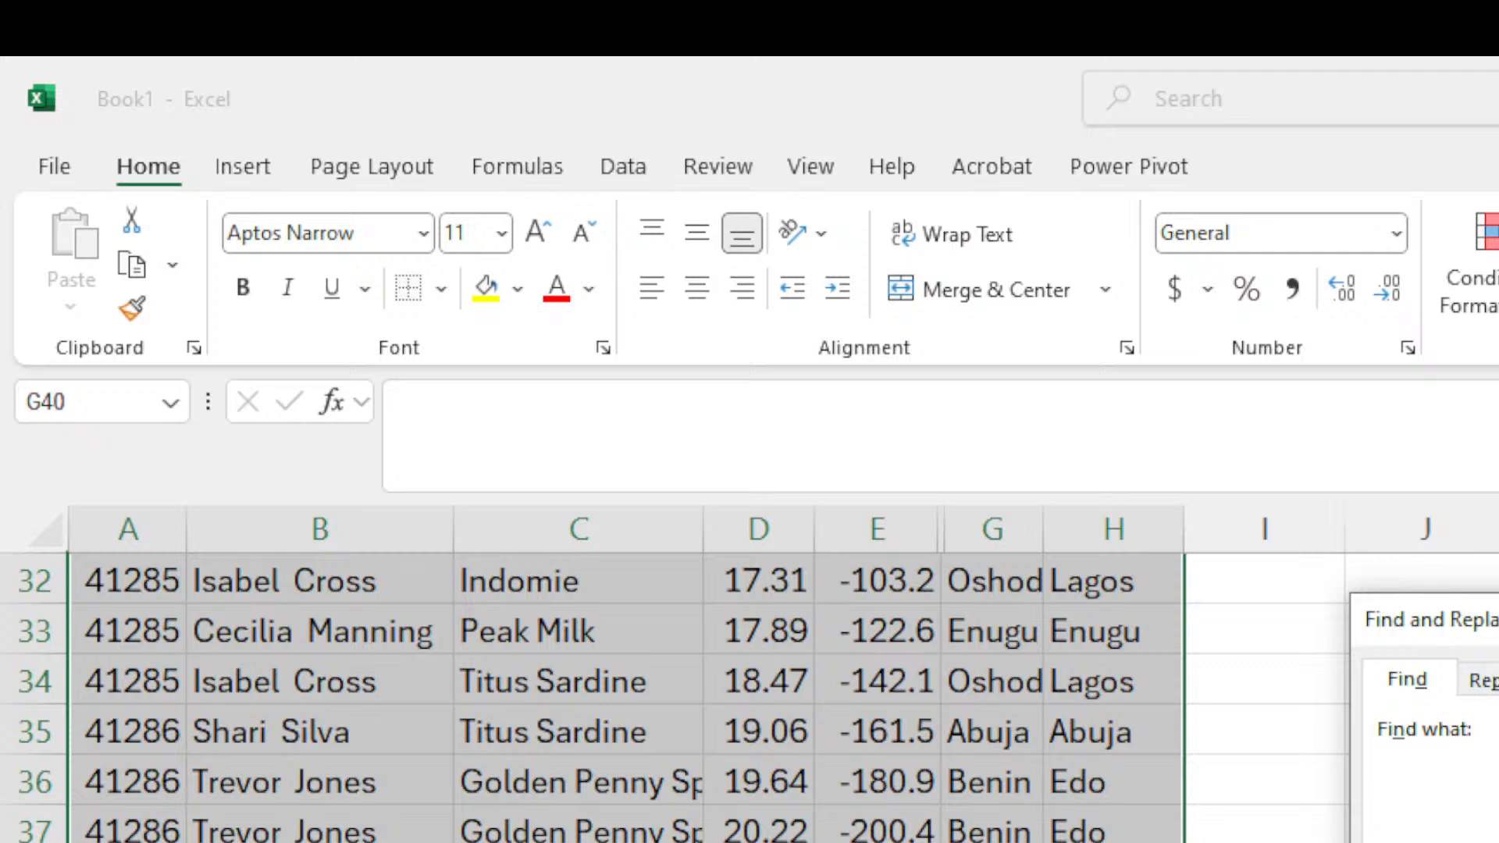
Replace all blank cells in the selected dataset with N/A and review the upper rows.
left_click(1483, 679)
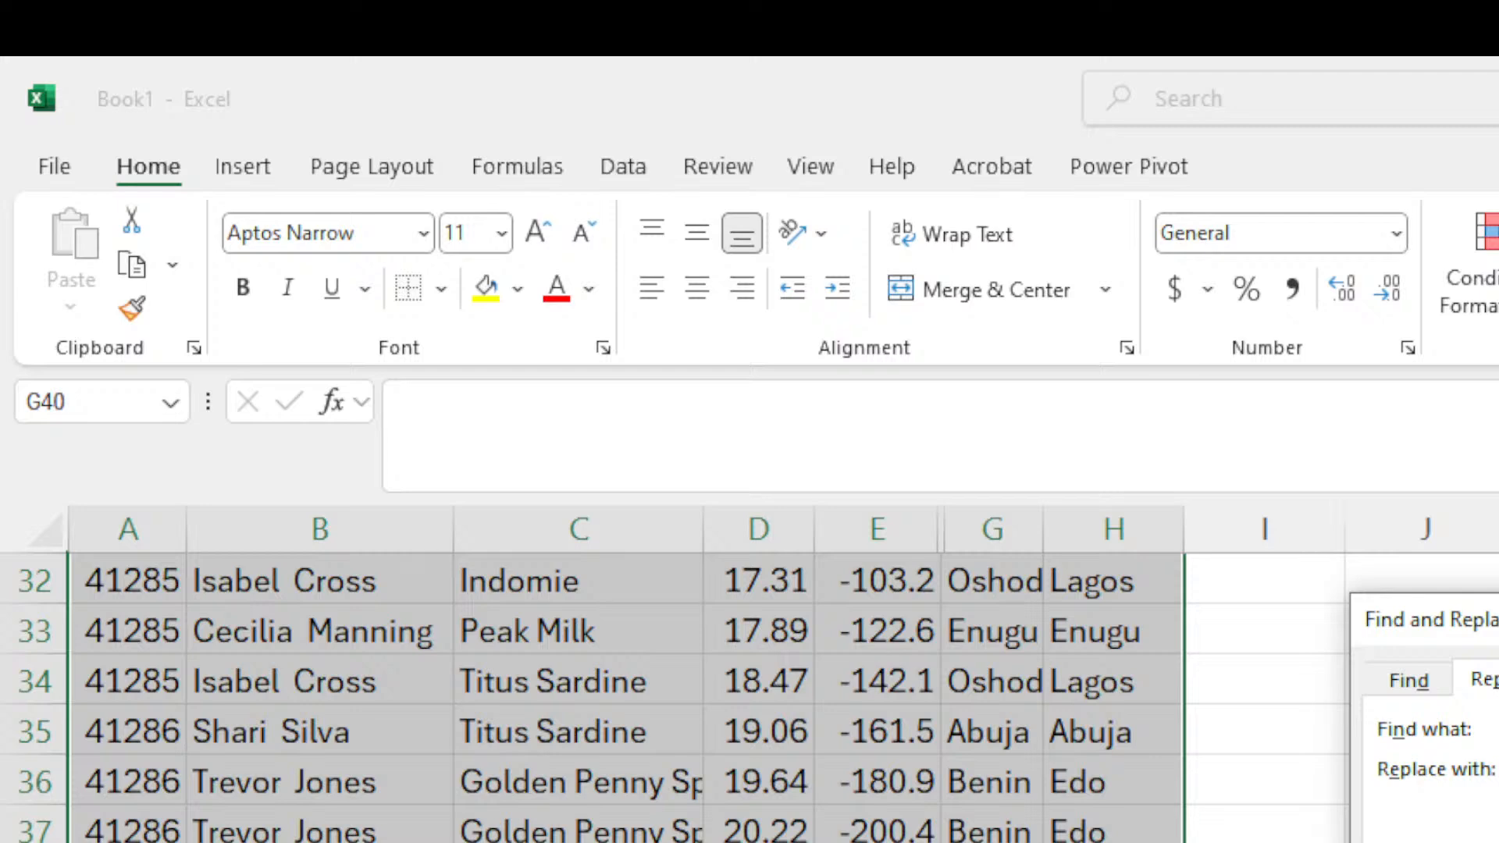
key("alt+a")
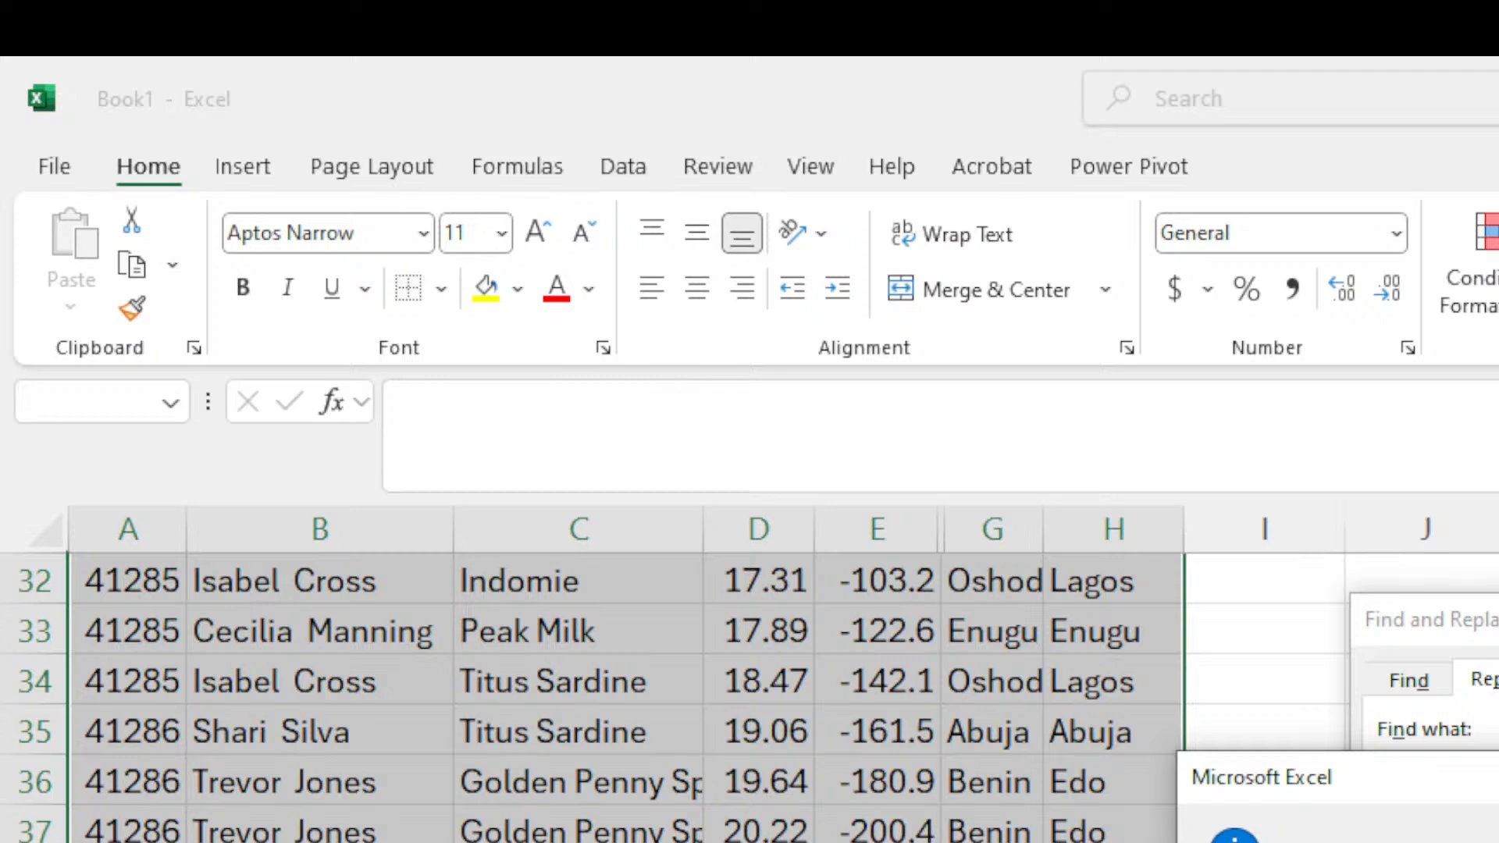
key("Return")
scroll(626, 697, "down", 5)
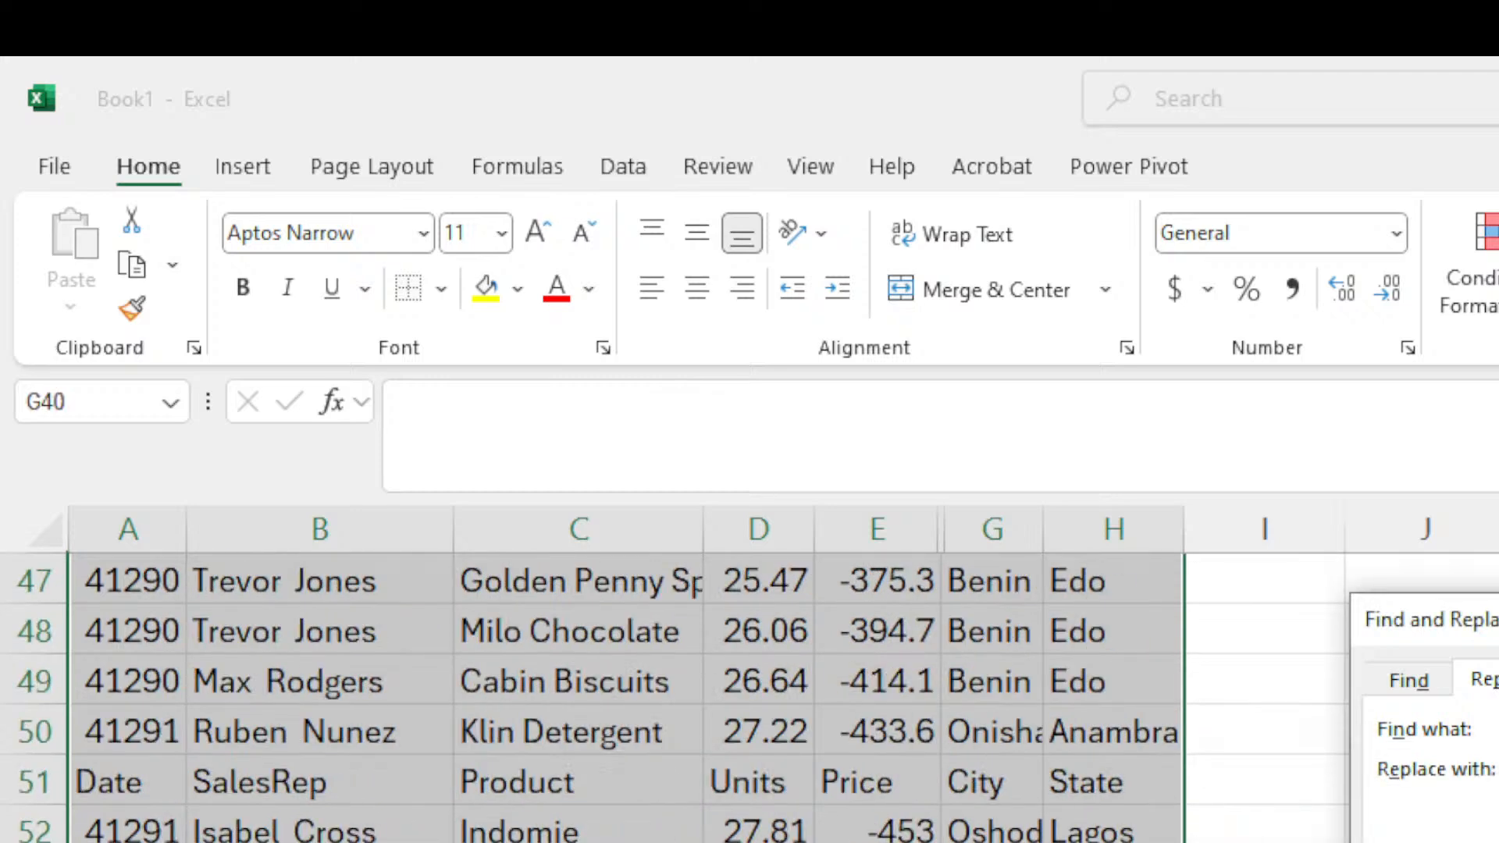
scroll(626, 696, "up", 8)
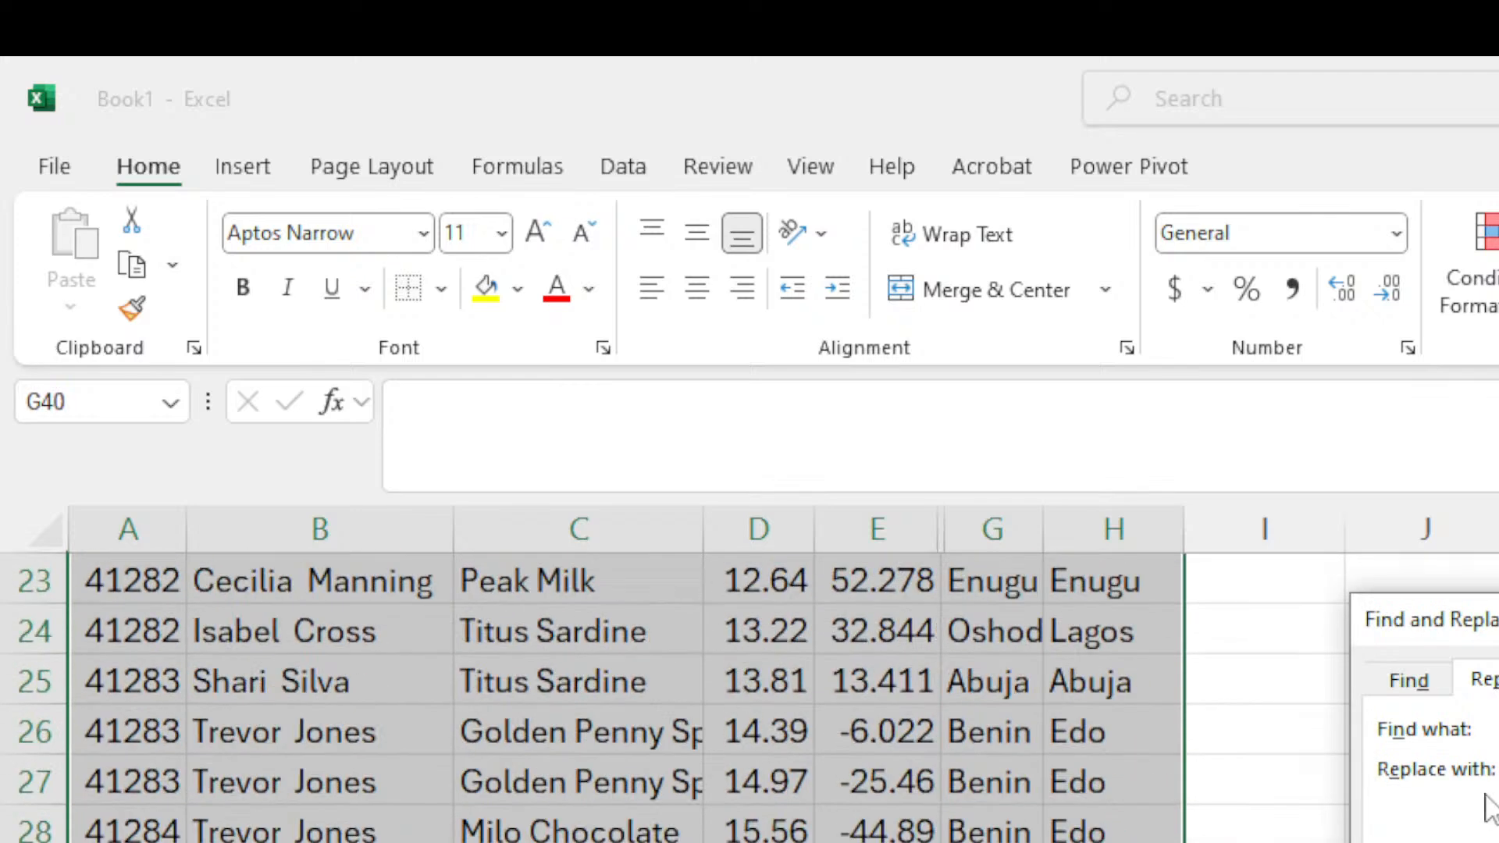
left_click(1113, 842)
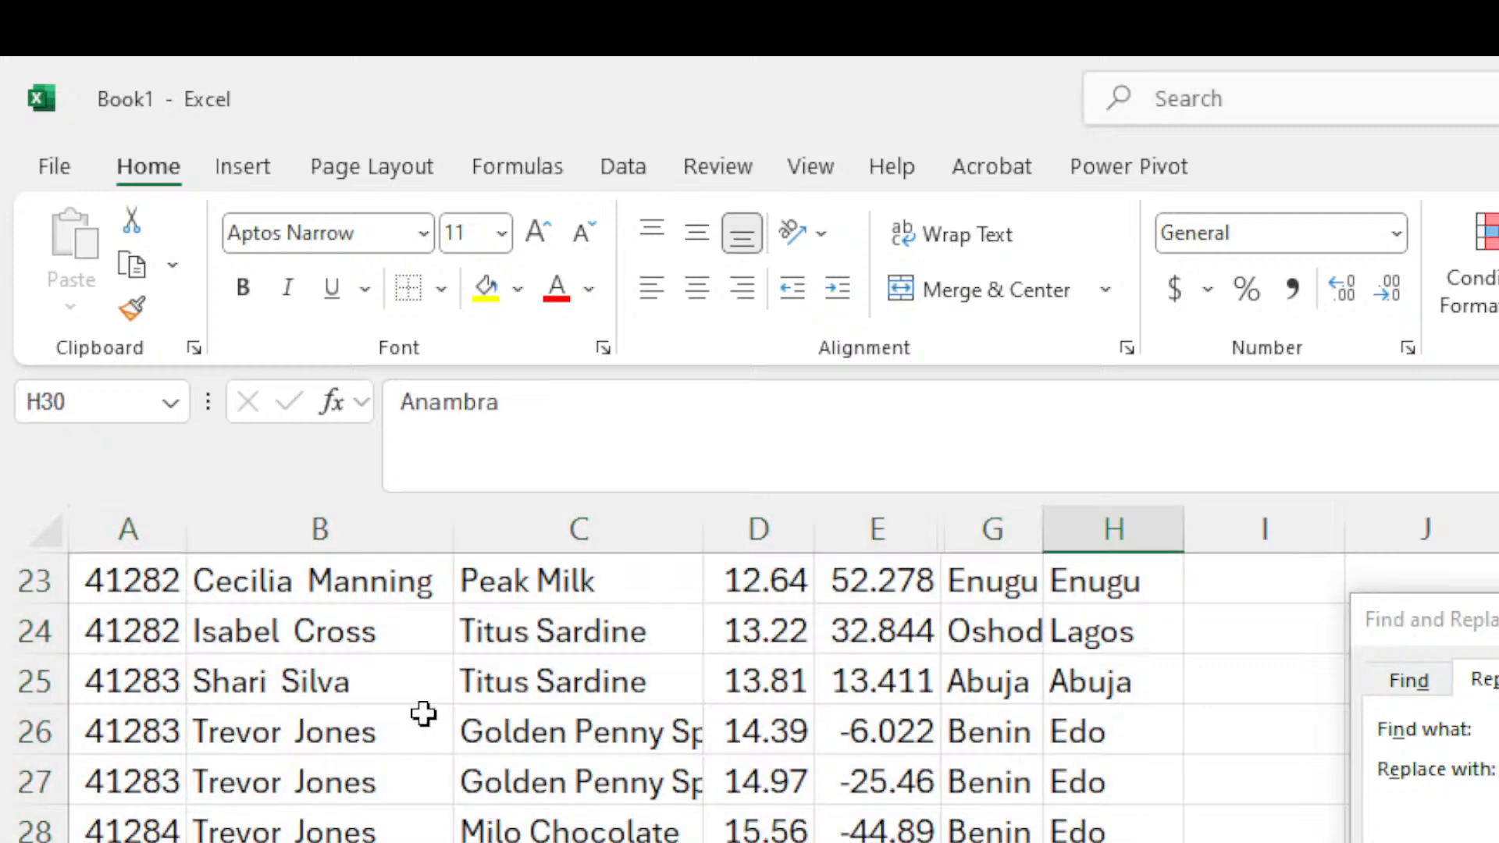
left_click(228, 679)
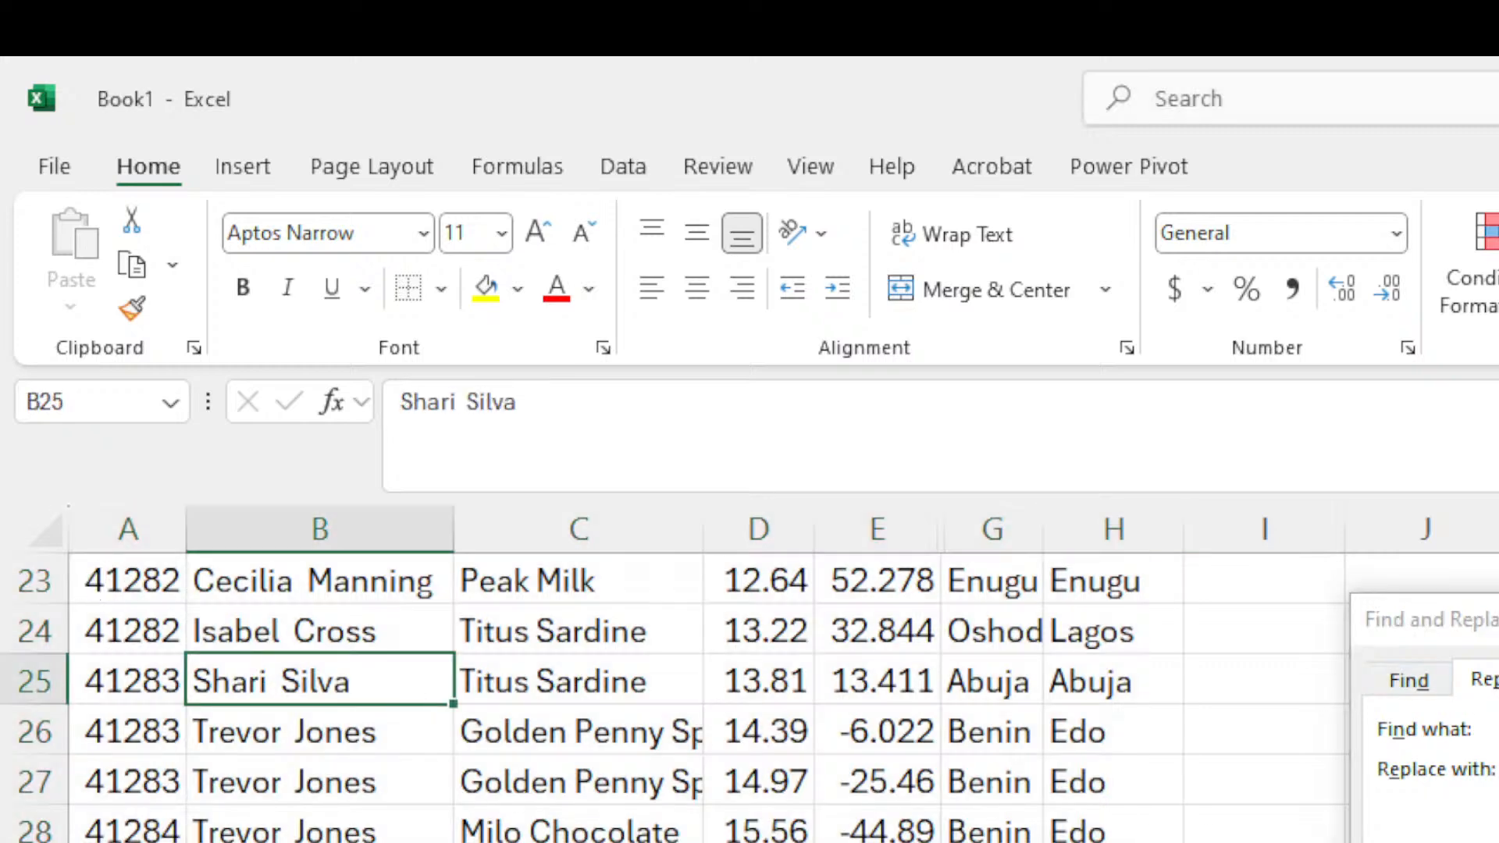
scroll(385, 781, "up", 3)
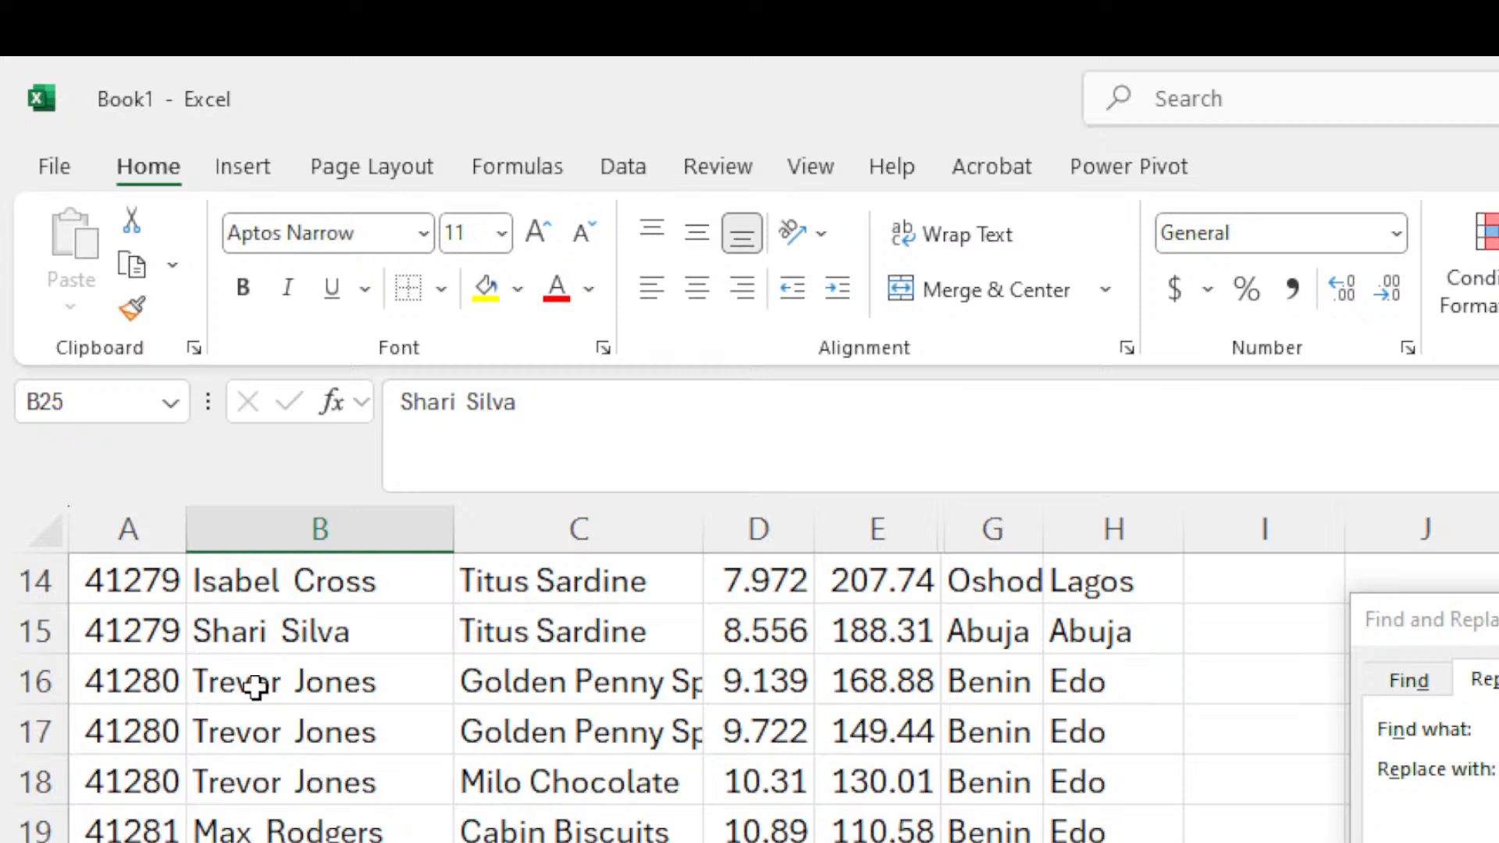
scroll(624, 702, "up", 4)
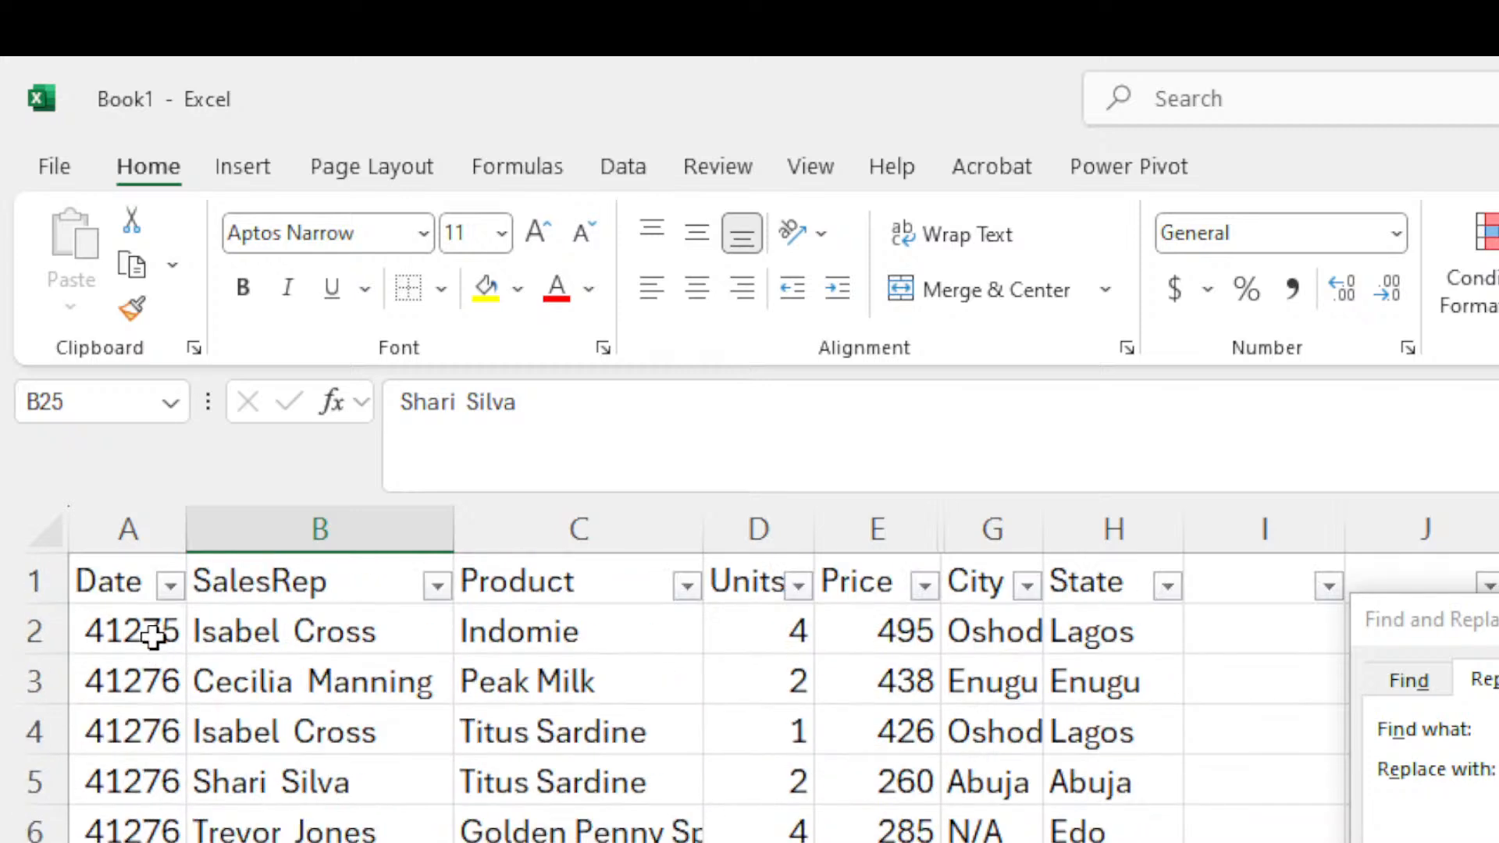
Reselect the whole dataset from the Date header and run Find and Replace again to check for remaining blank cells.
left_click(94, 575)
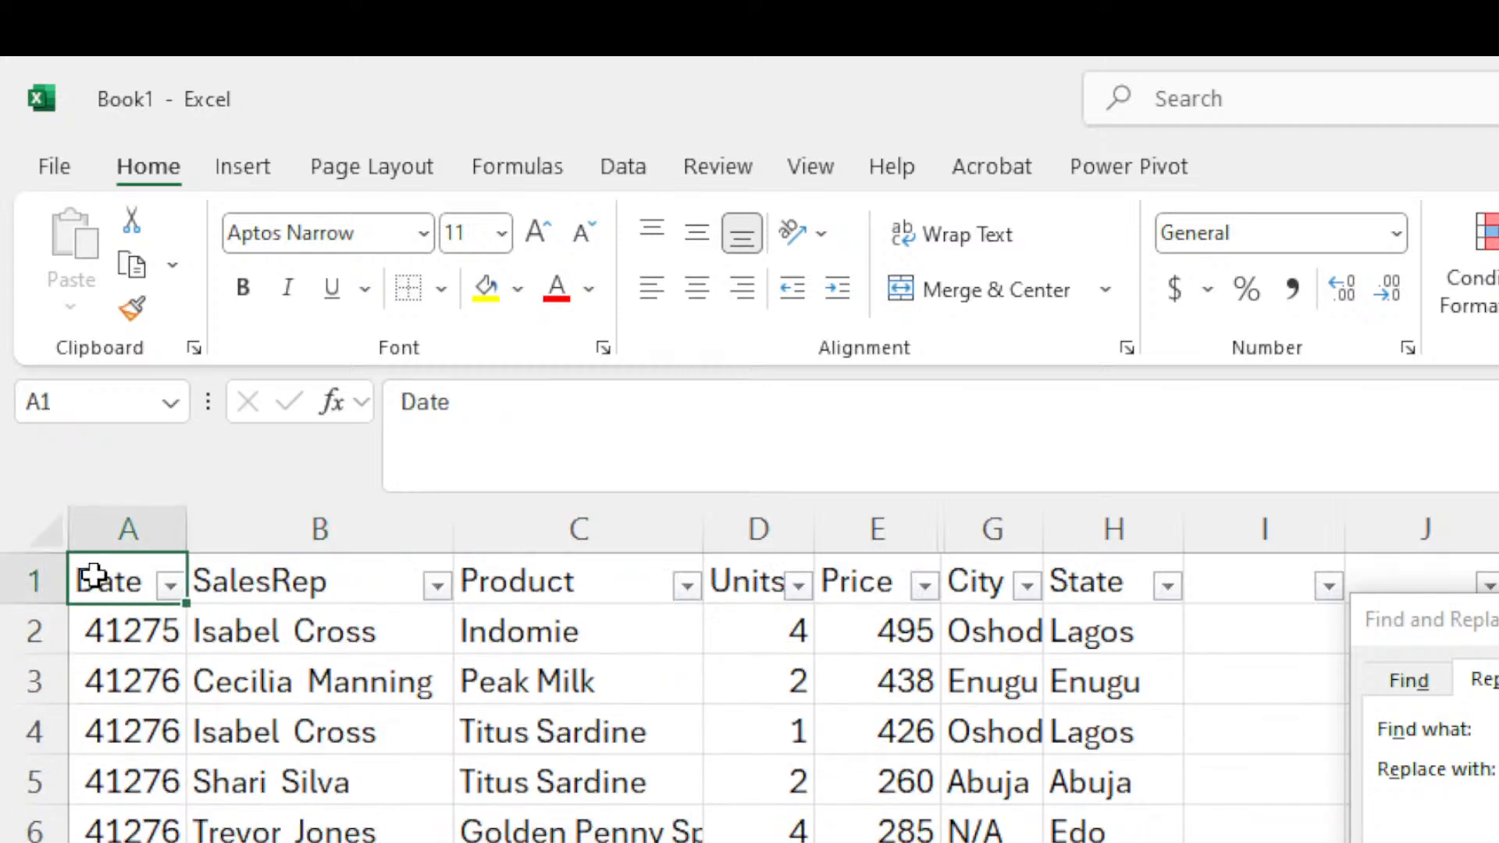
key("ctrl+shift+End")
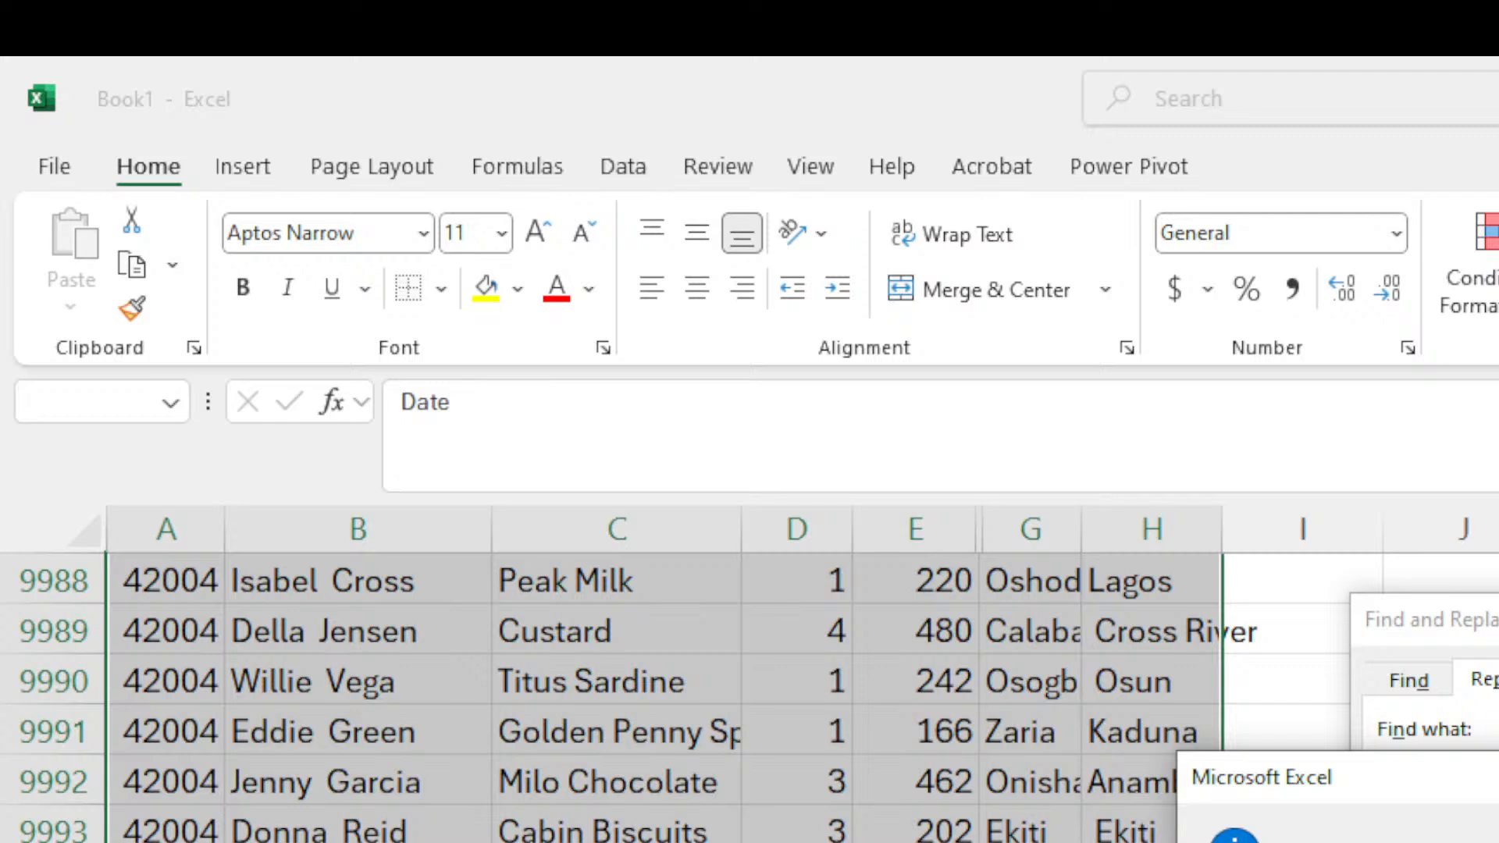
key("Return")
scroll(750, 674, "up", 18)
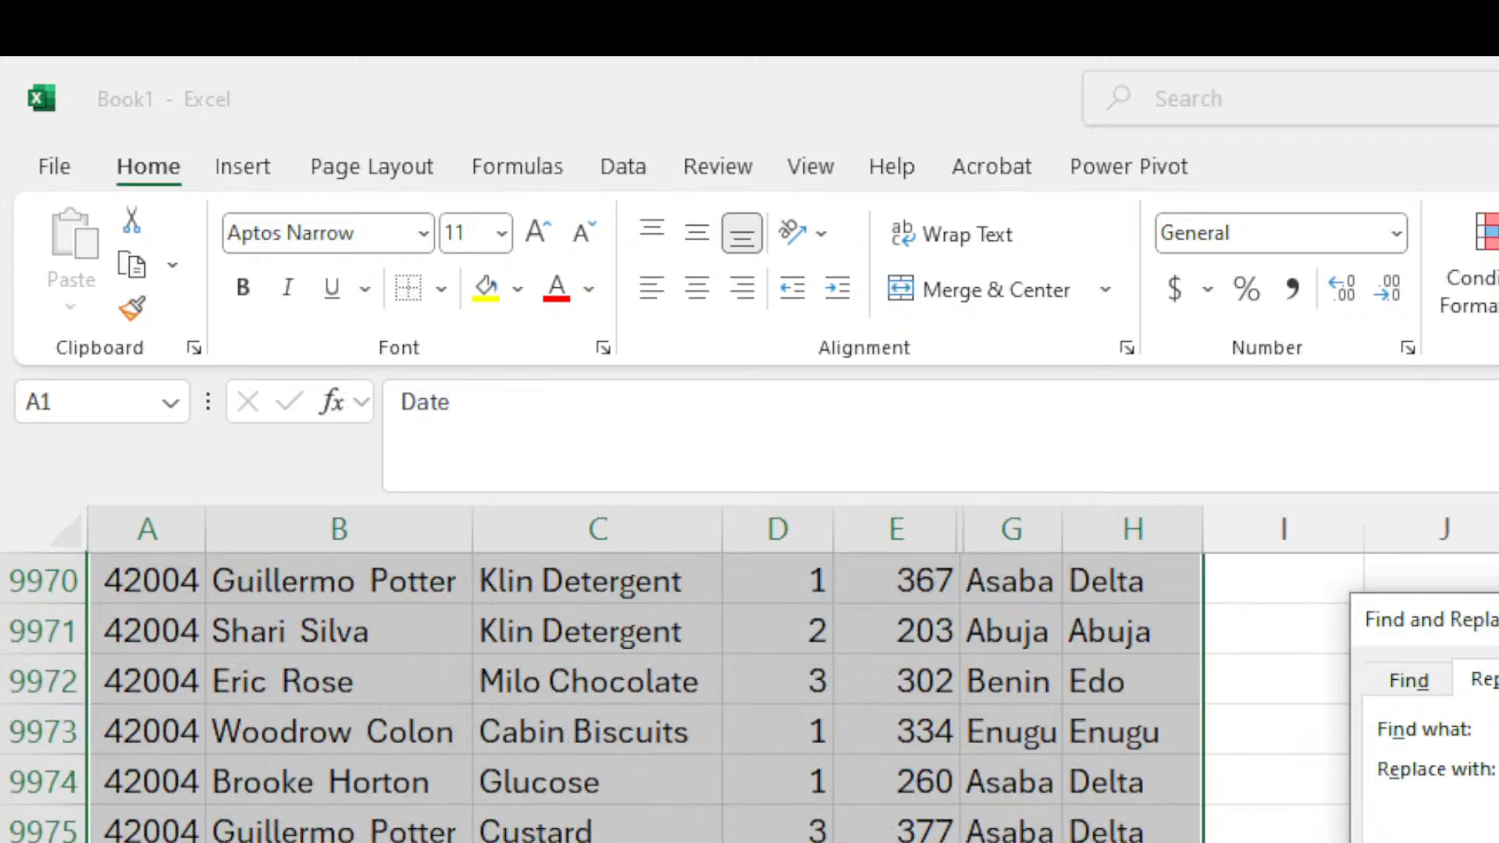
scroll(750, 674, "up", 20)
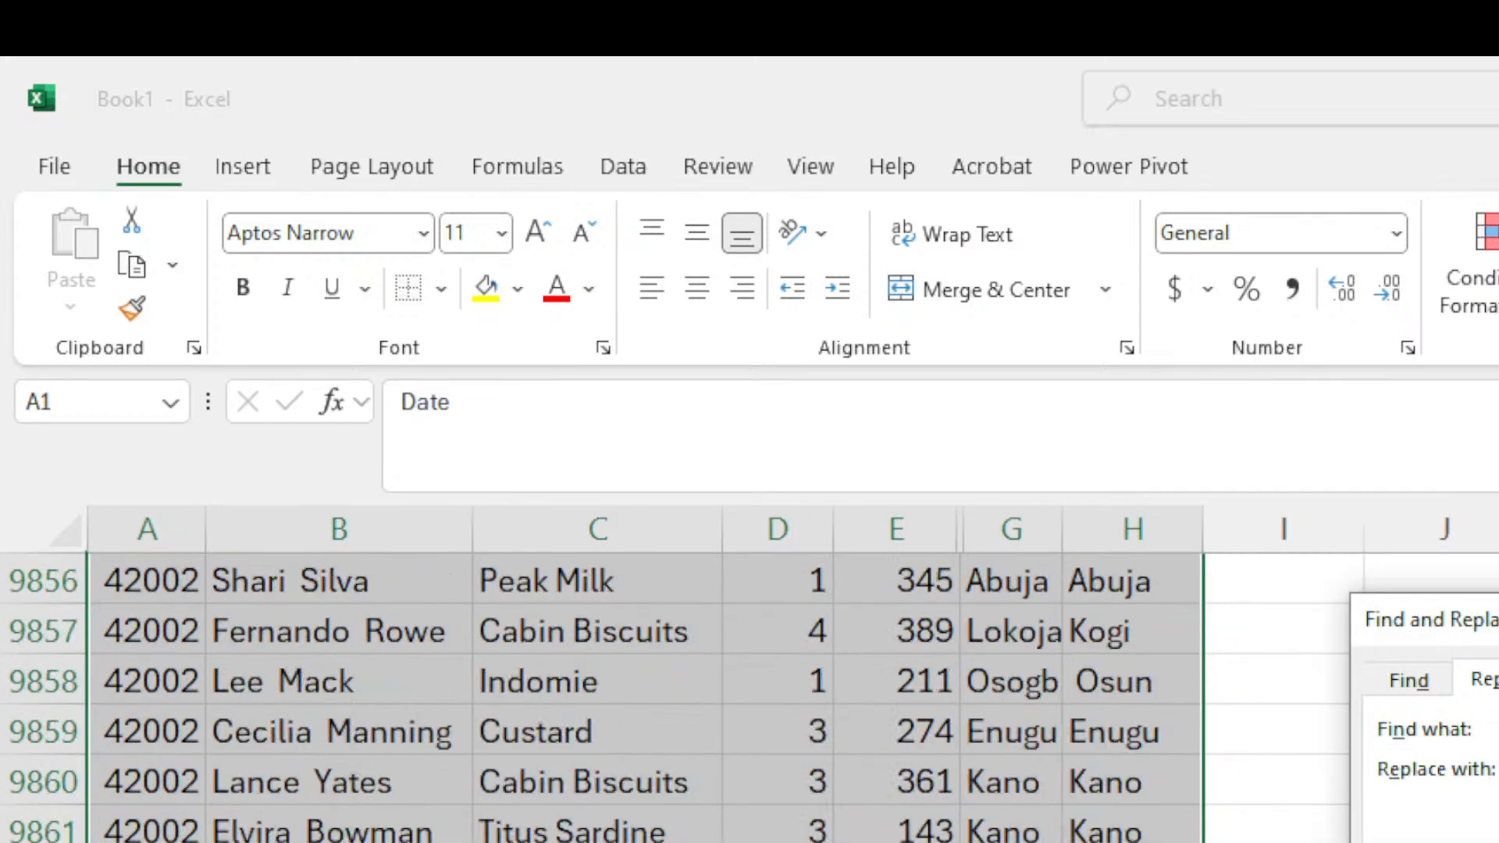
scroll(749, 675, "up", 20)
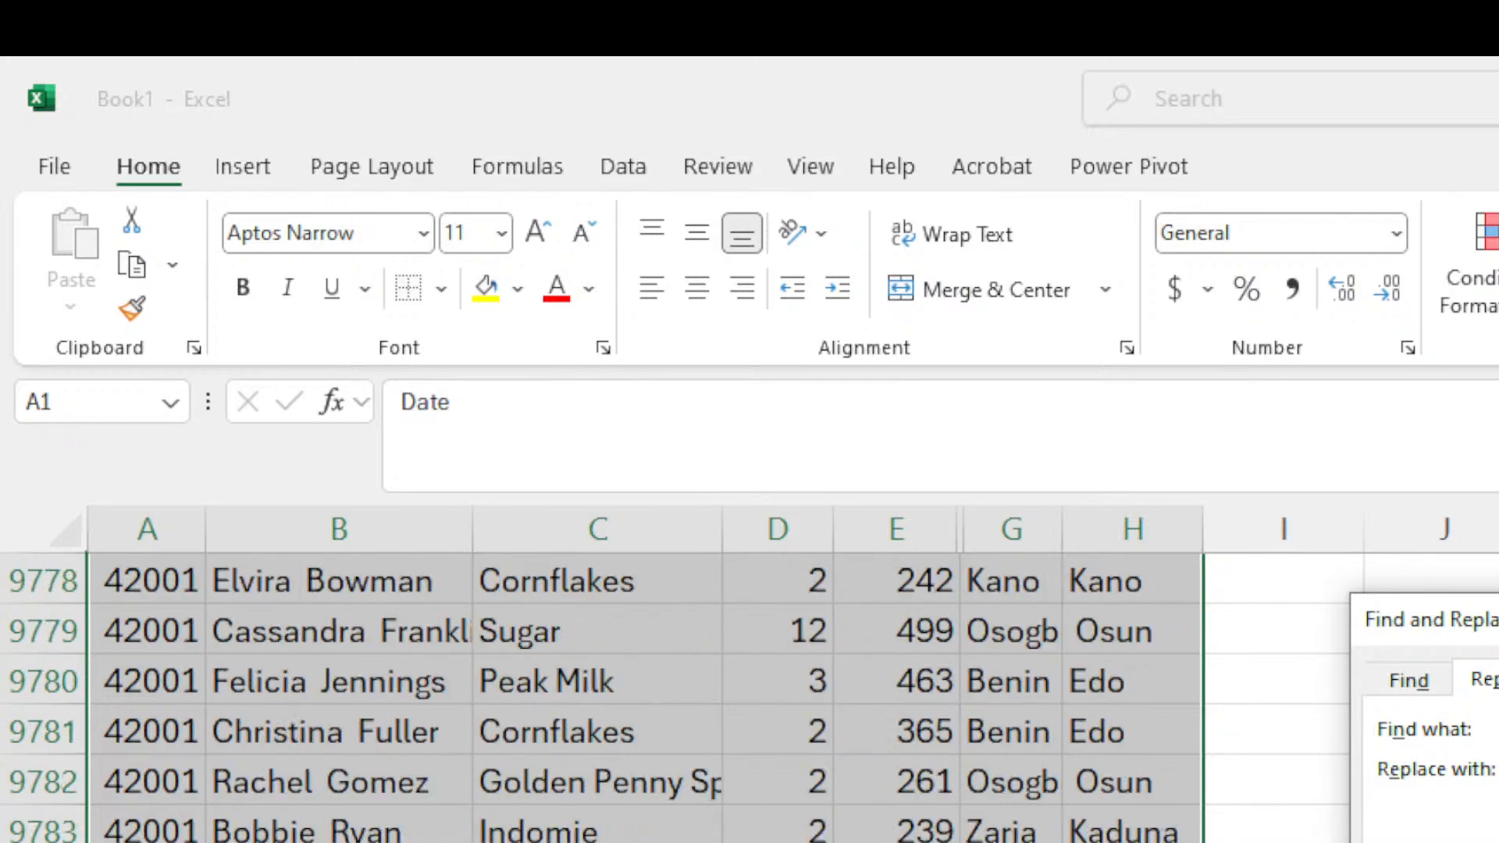
scroll(749, 674, "up", 20)
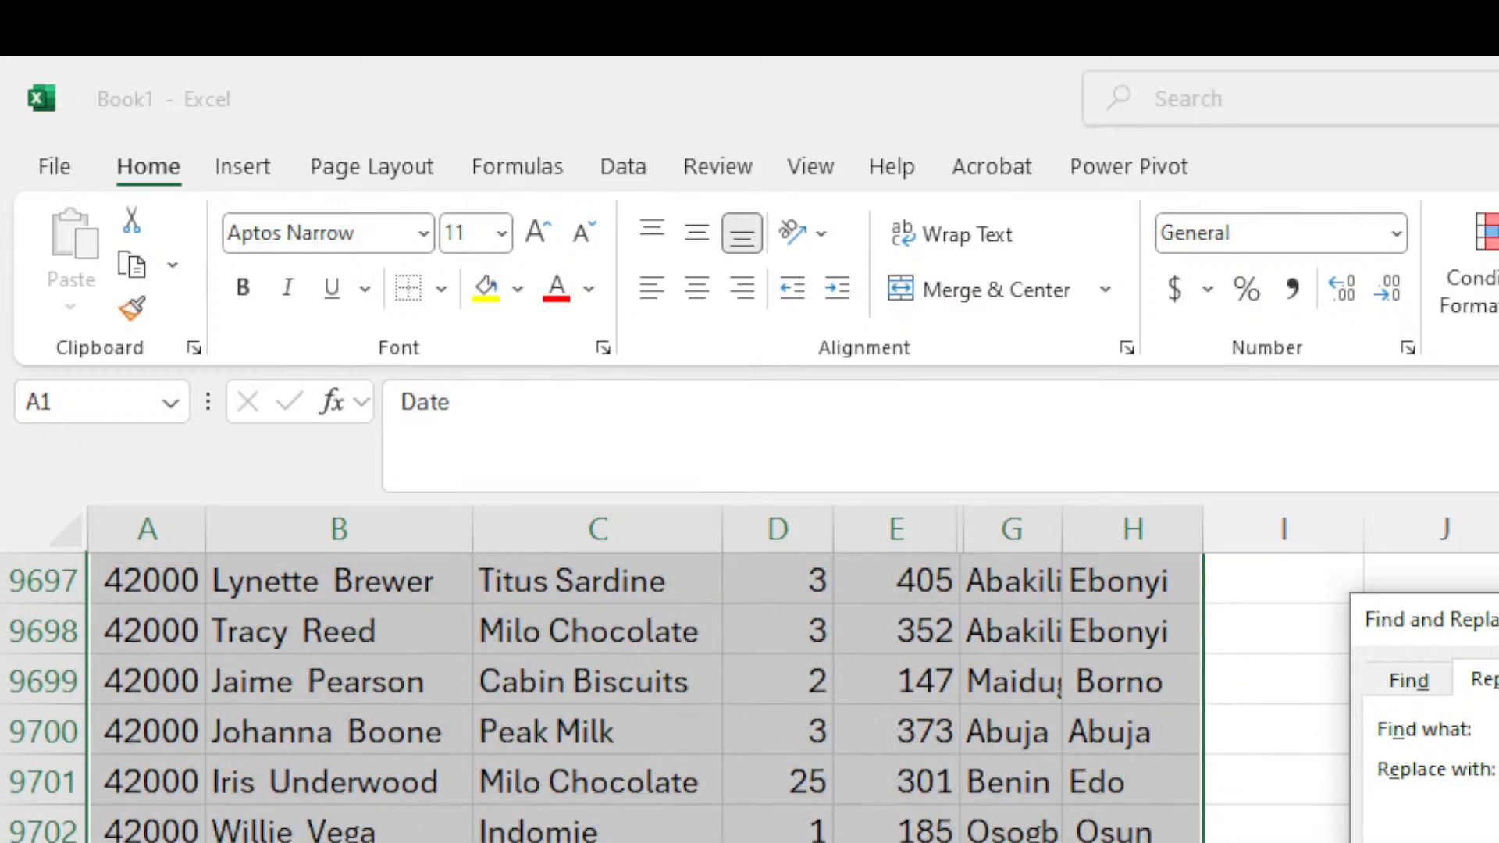
scroll(750, 675, "up", 4)
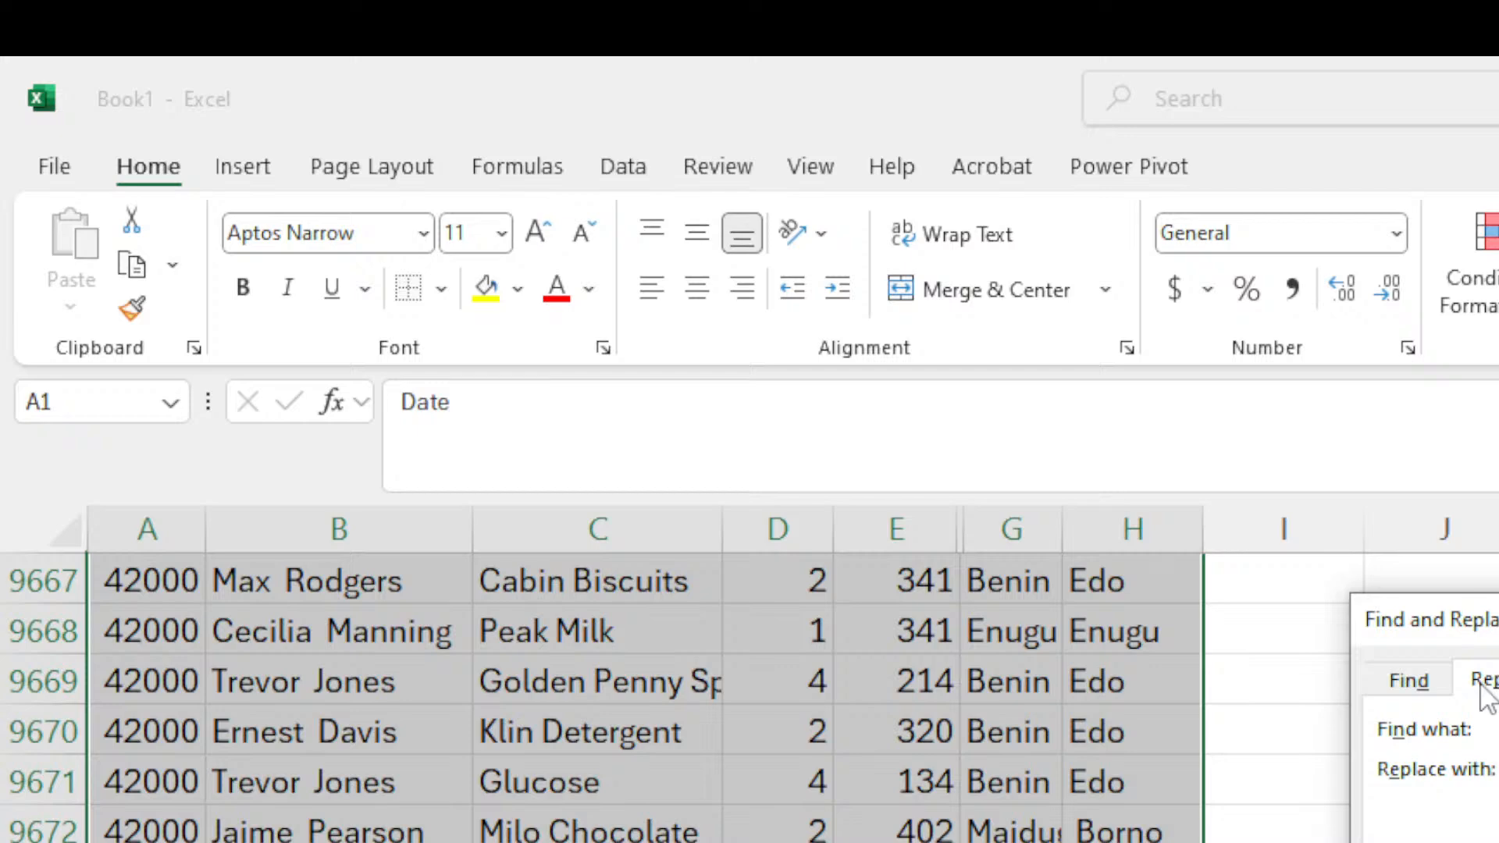
Find the first N/A entry in the dataset and widen the City column to show full names.
left_click(1436, 691)
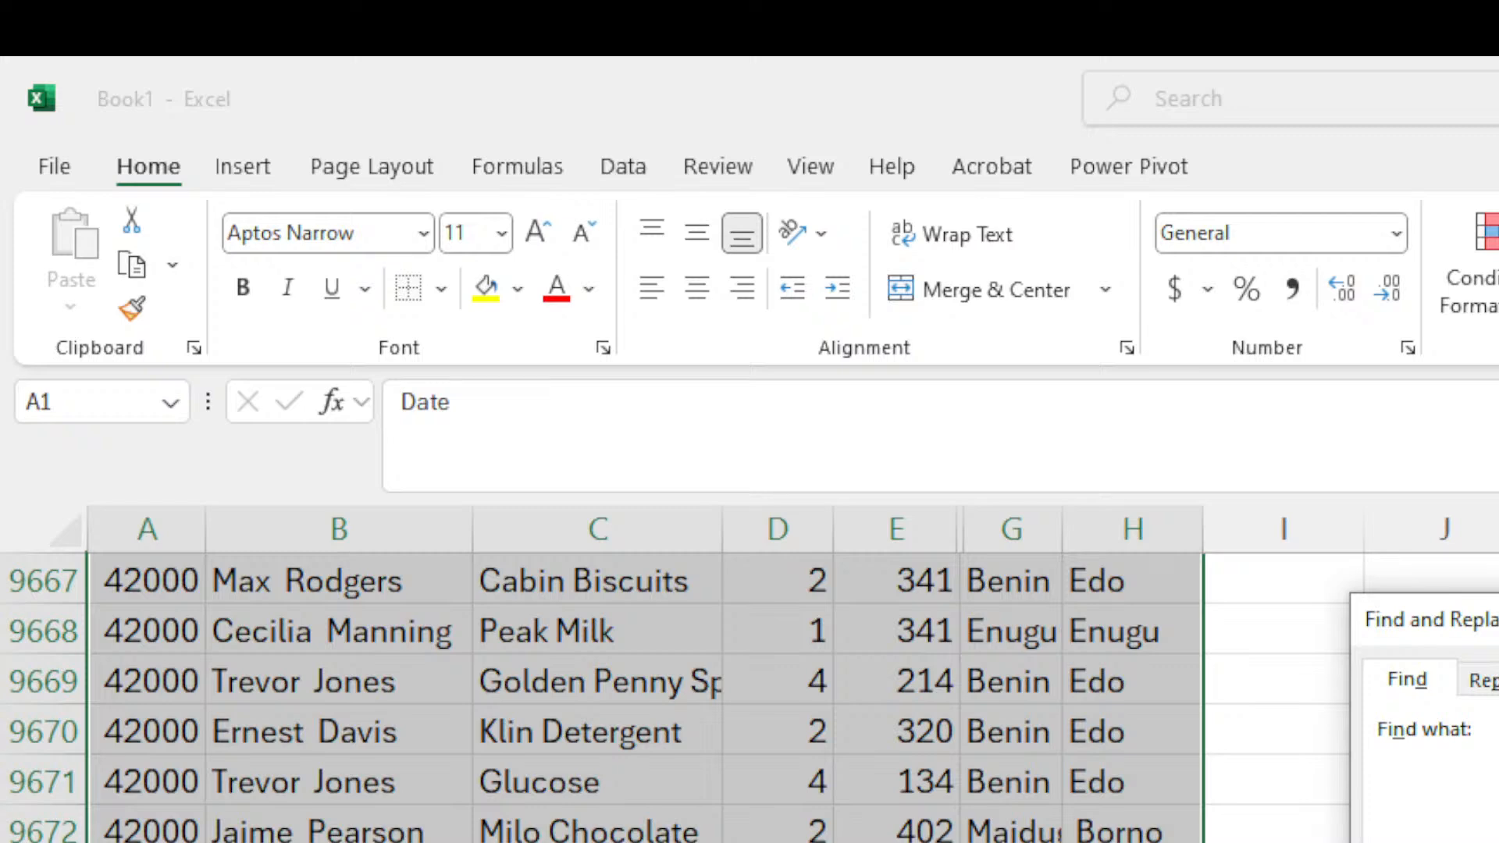
key("Return")
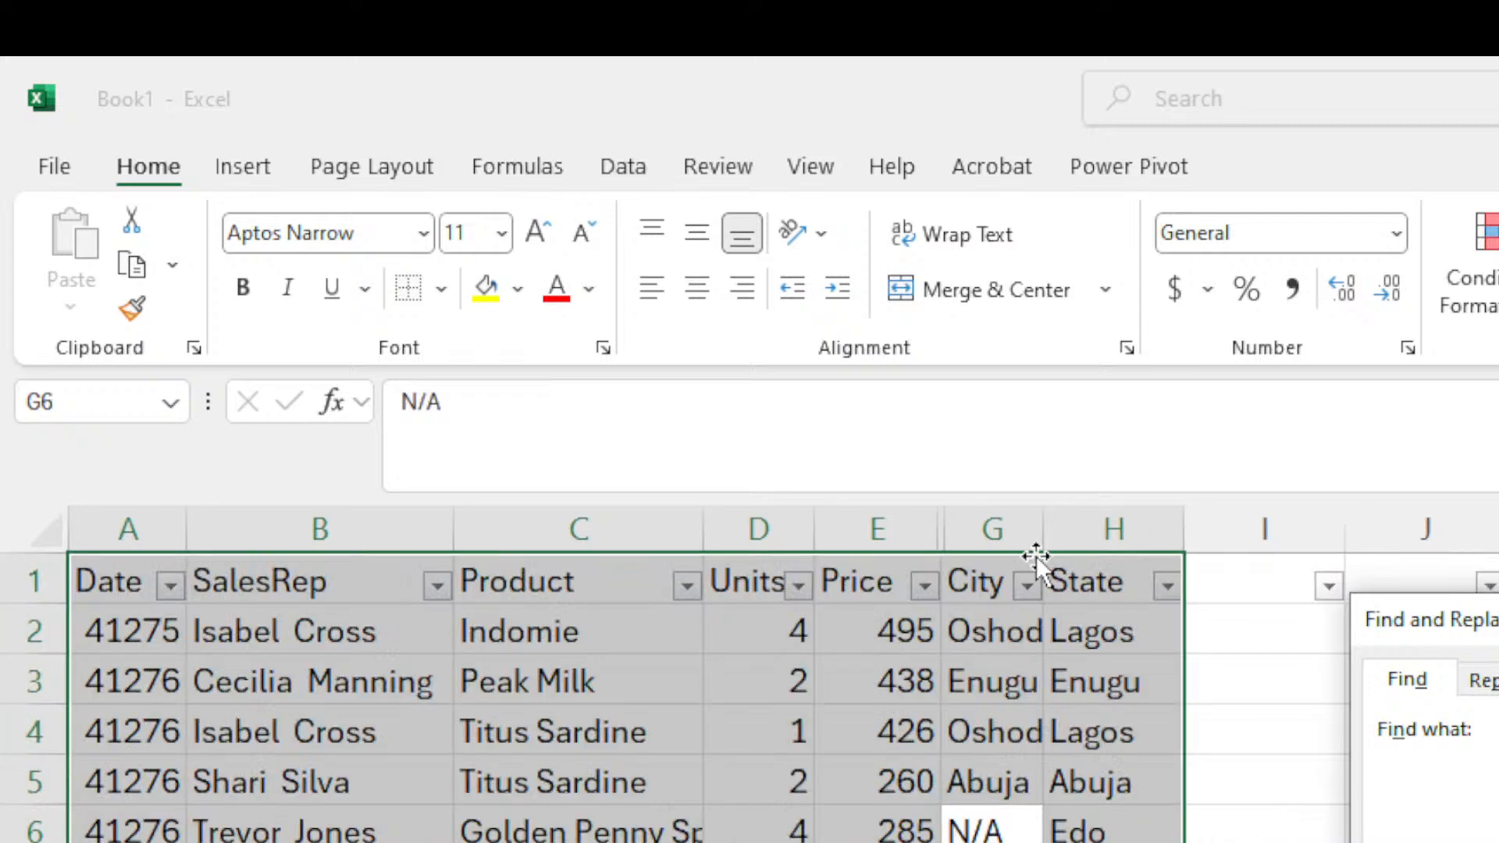
left_click_drag(1046, 521, 1092, 539)
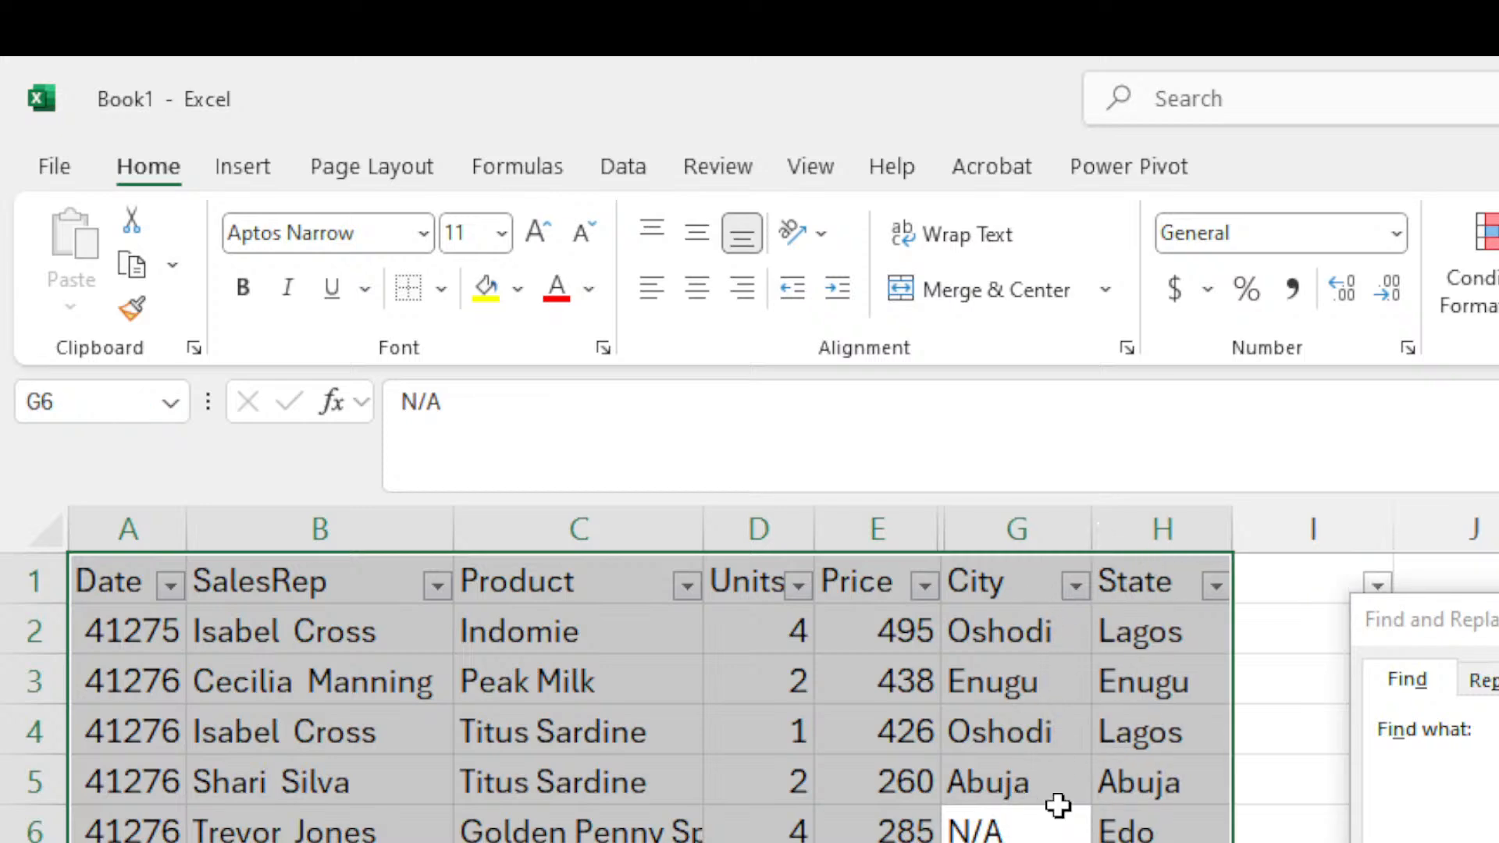
scroll(1064, 819, "down", 1)
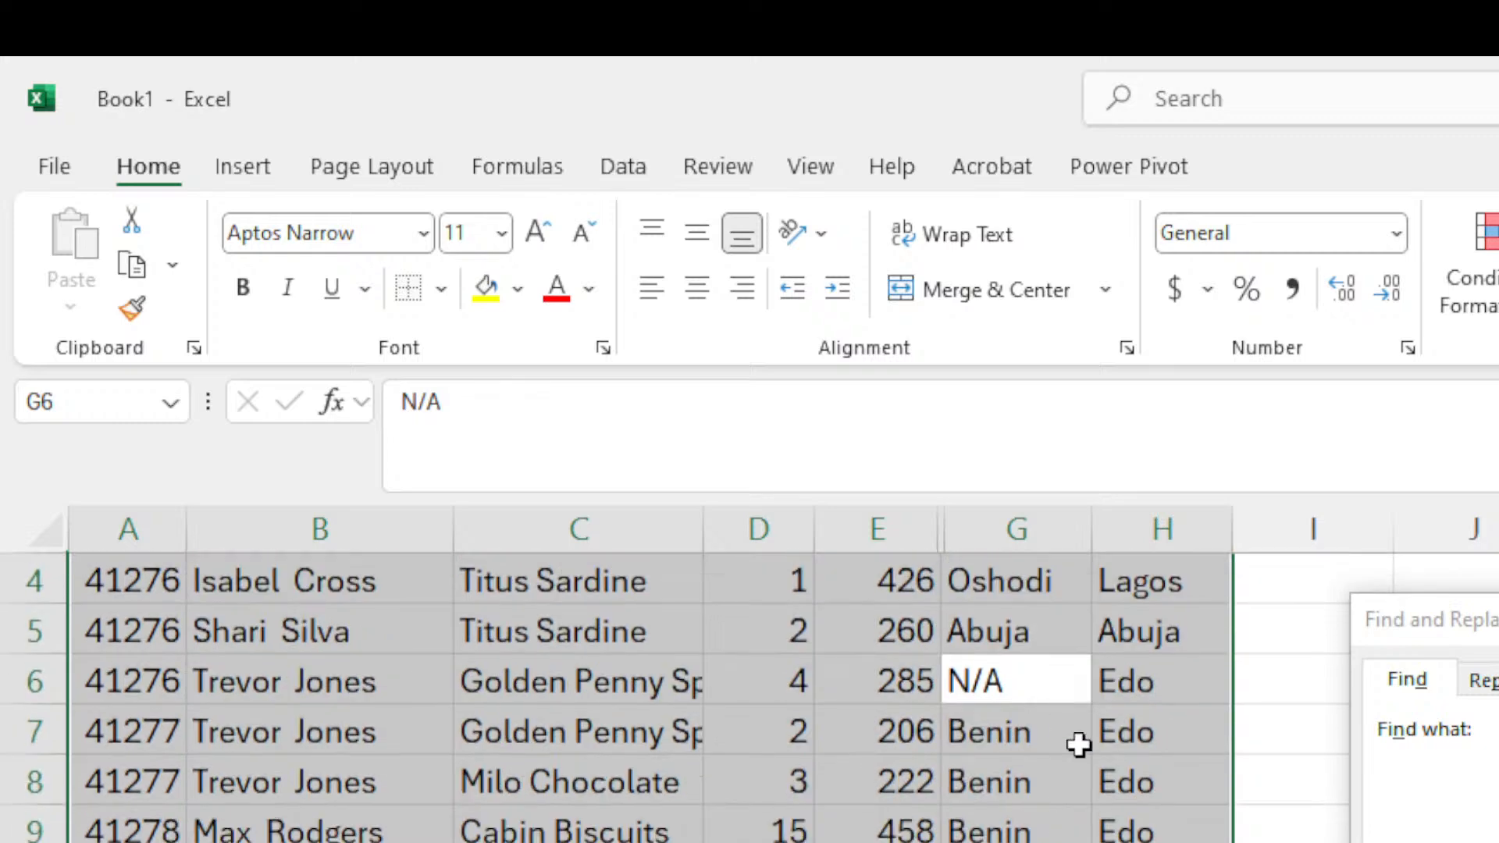
Step through the remaining N/A entries in the City column with Find, closing the search after it cycles back to G6.
key("Return")
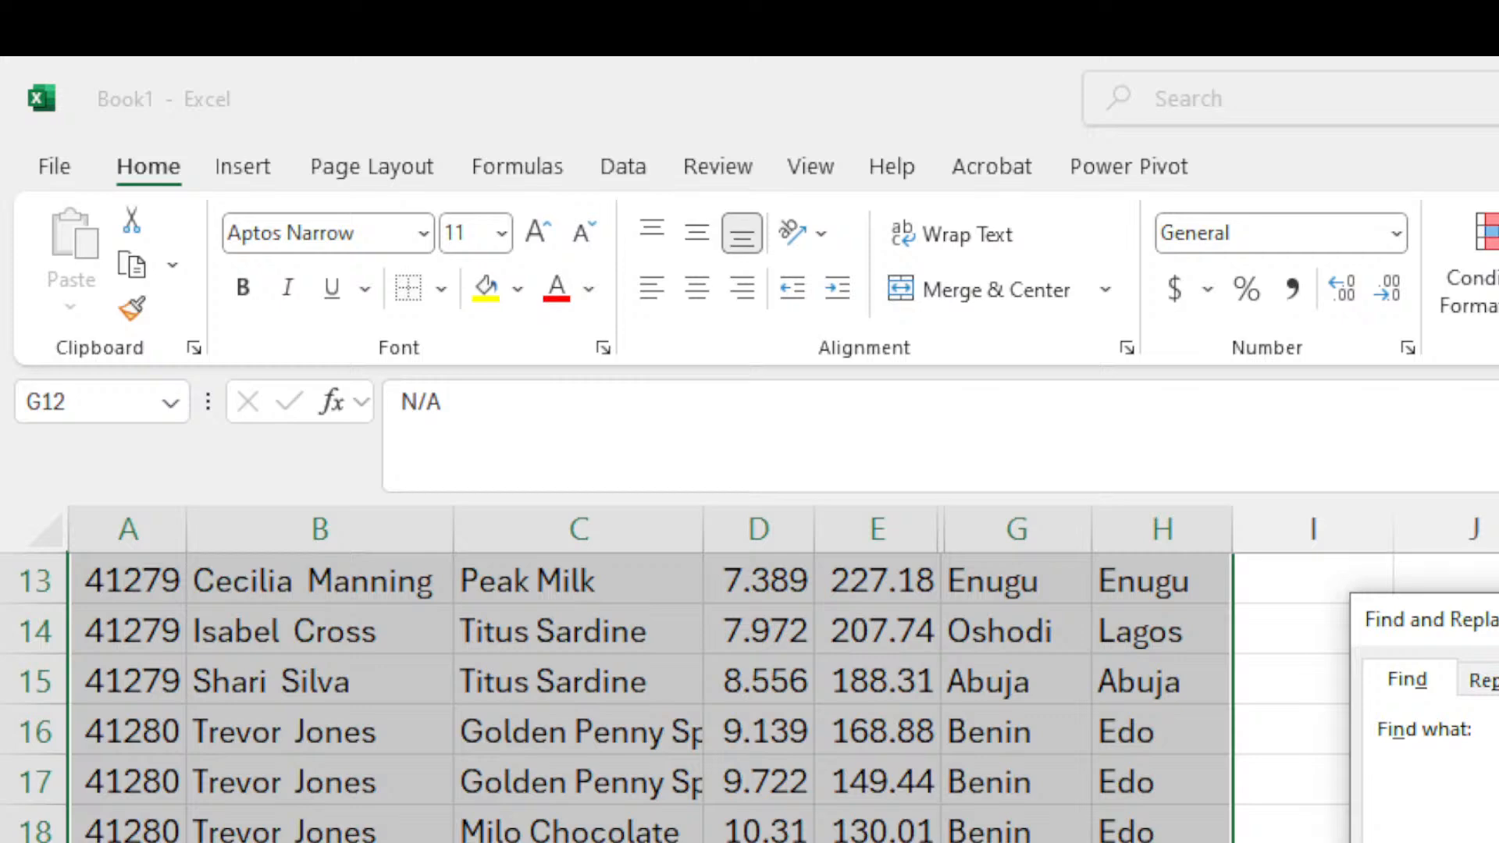
key("Return")
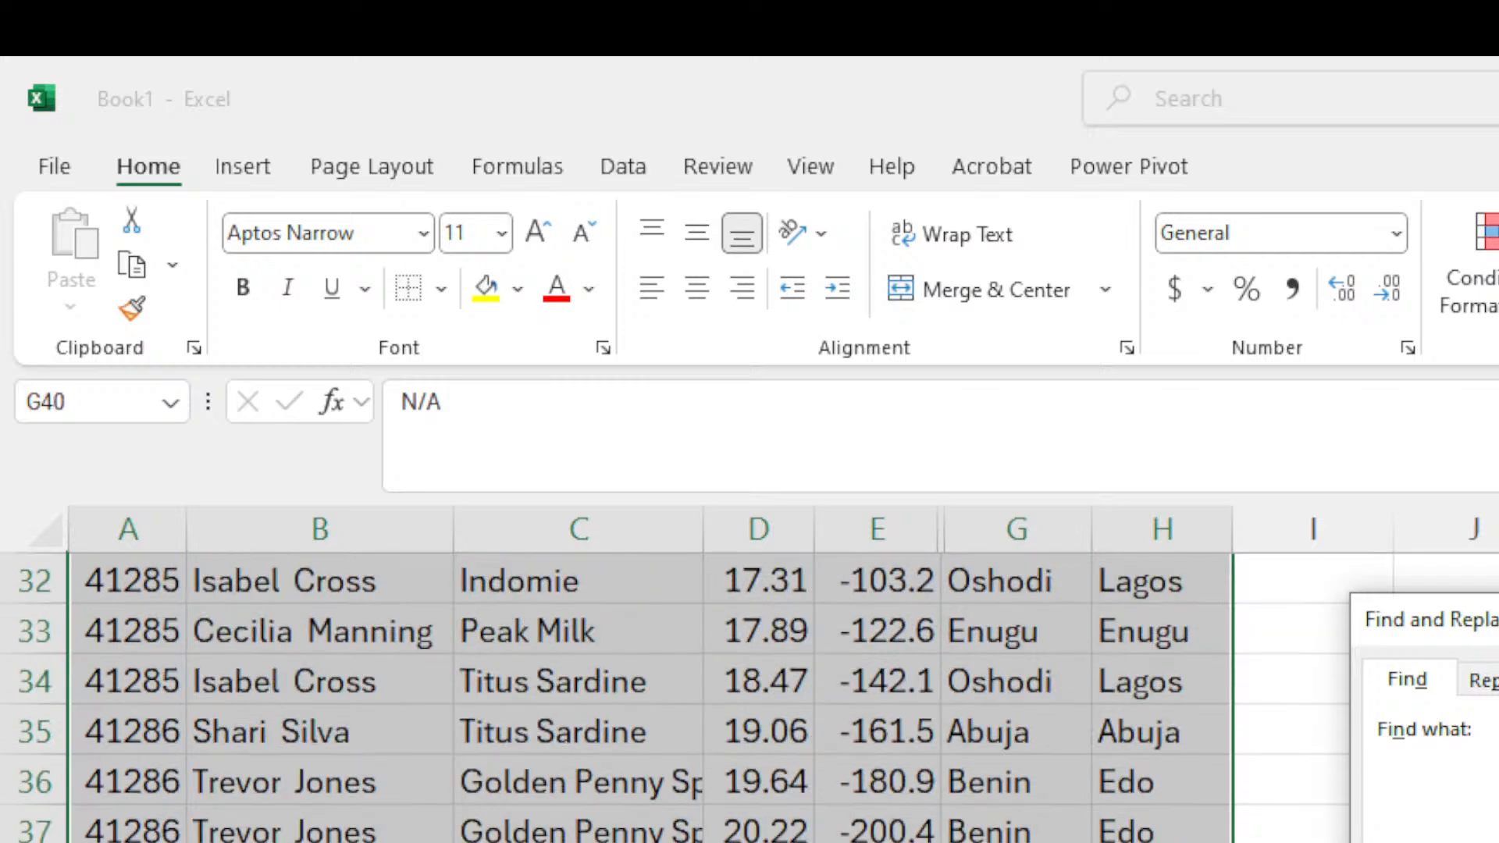
key("Return")
key("Return")
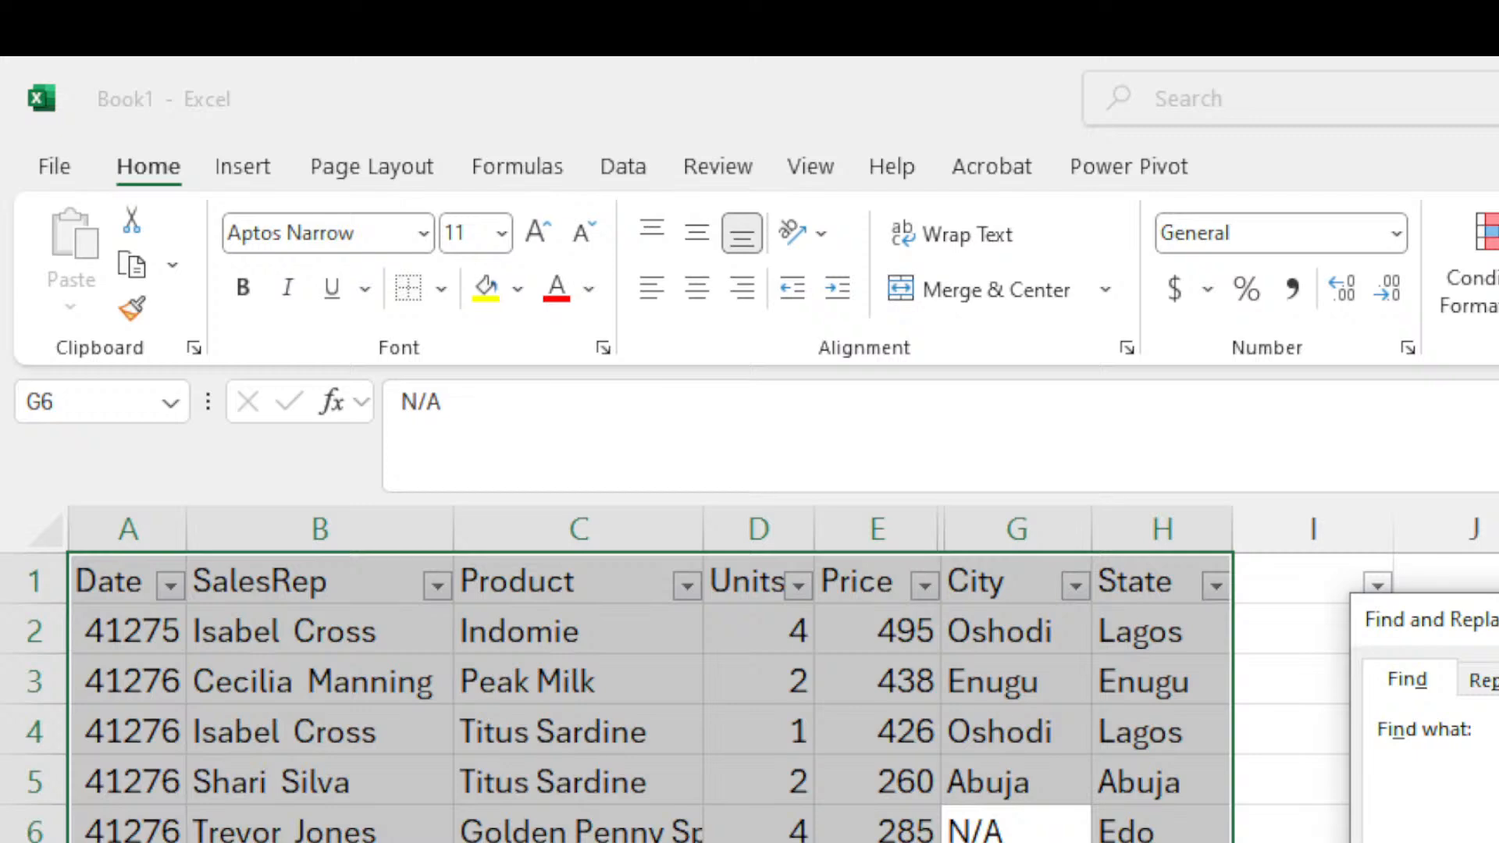
key("Escape")
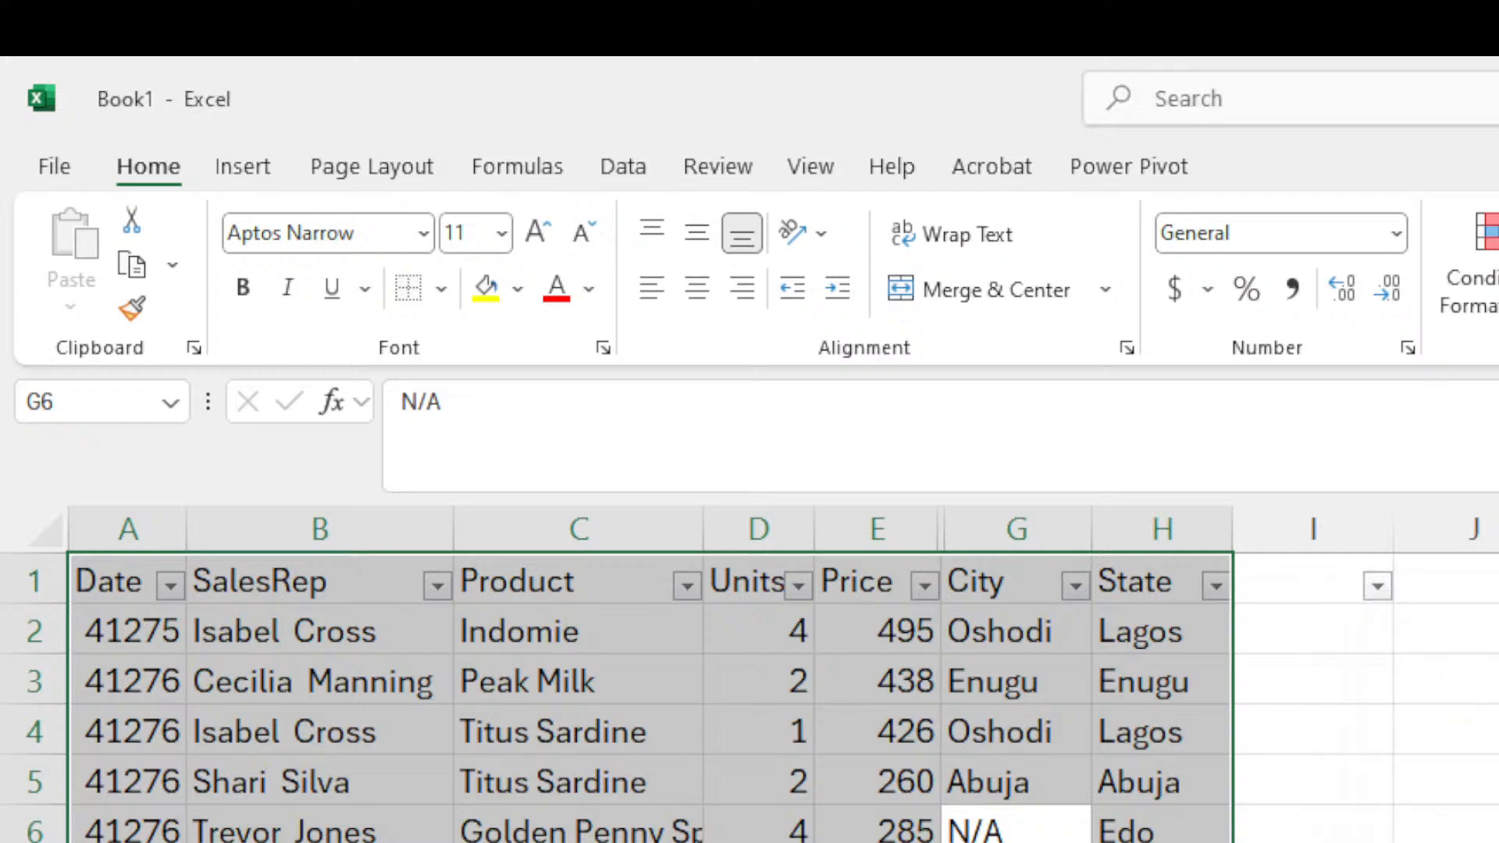
scroll(990, 784, "down", 3)
scroll(749, 695, "up", 3)
Clear the N/A entries from City cells G6, G12 and G40 so they are blank again.
left_click(1015, 829)
double_click(1015, 829)
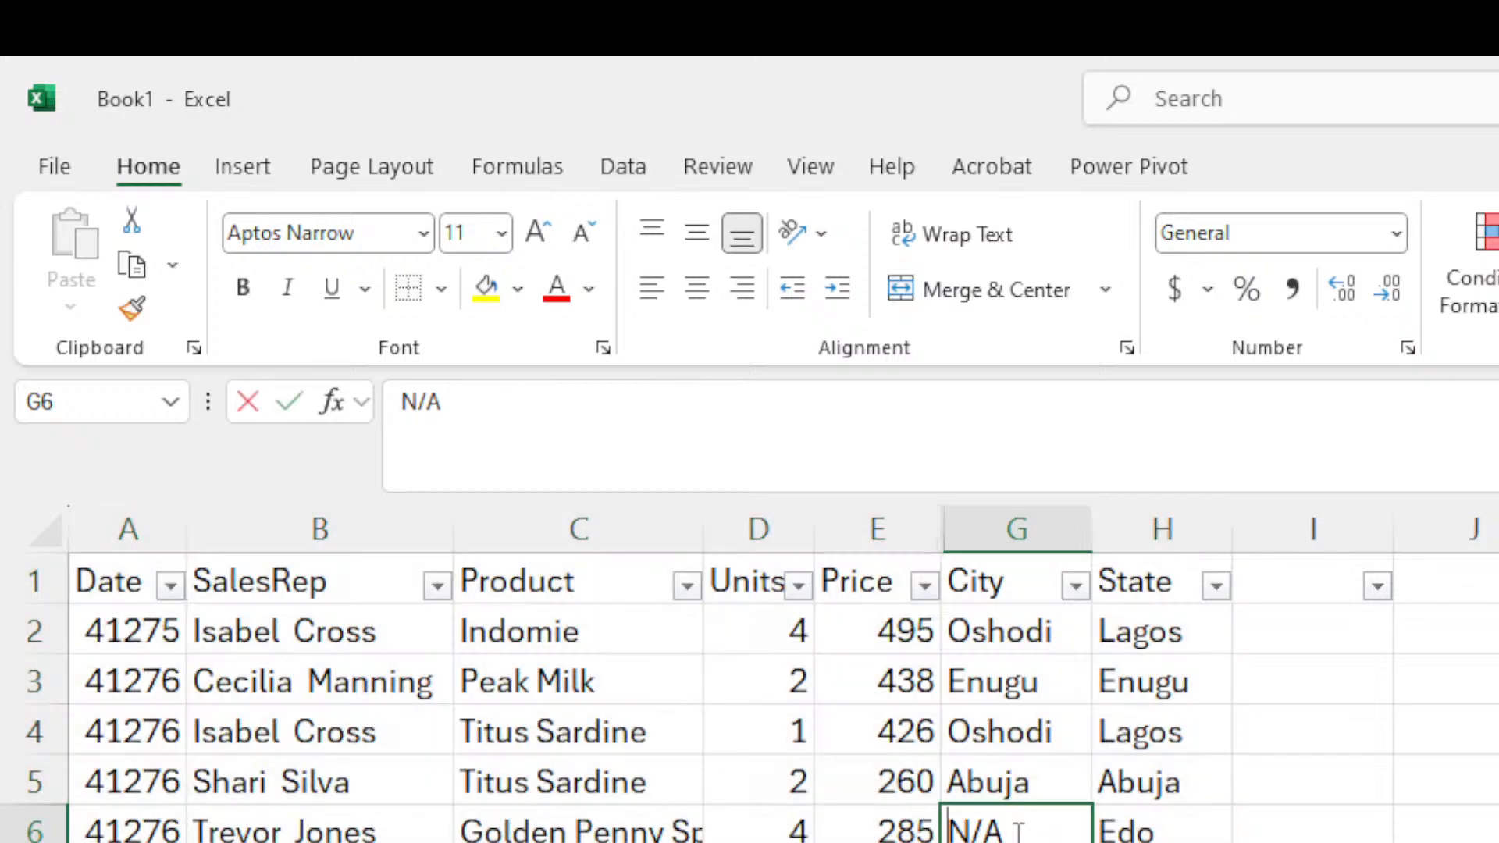
key("BackSpace")
key("BackSpace")
key("BackSpace")
left_click(1016, 841)
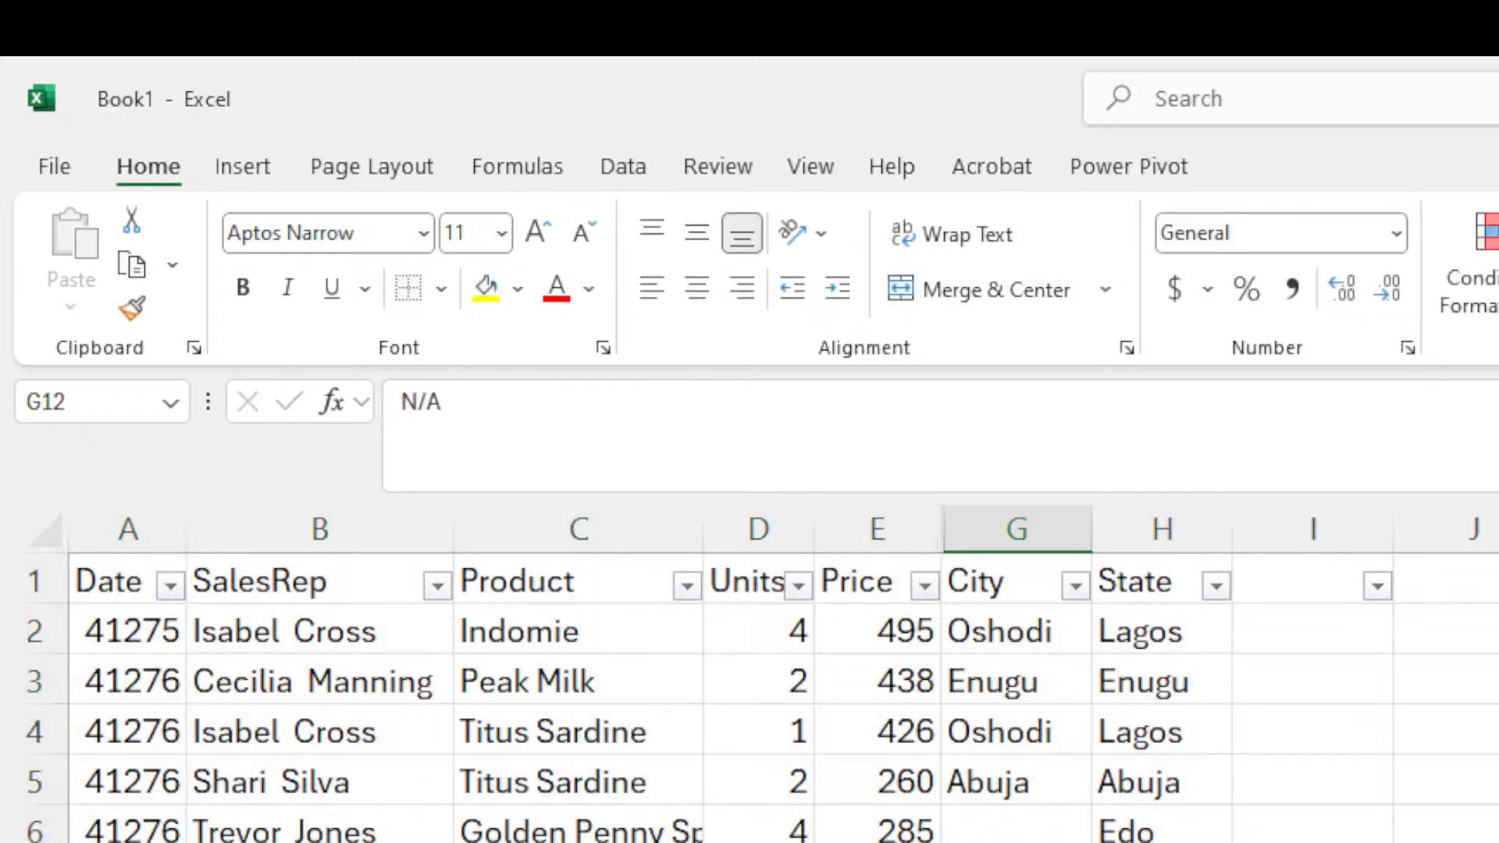
key("BackSpace")
scroll(750, 694, "down", 7)
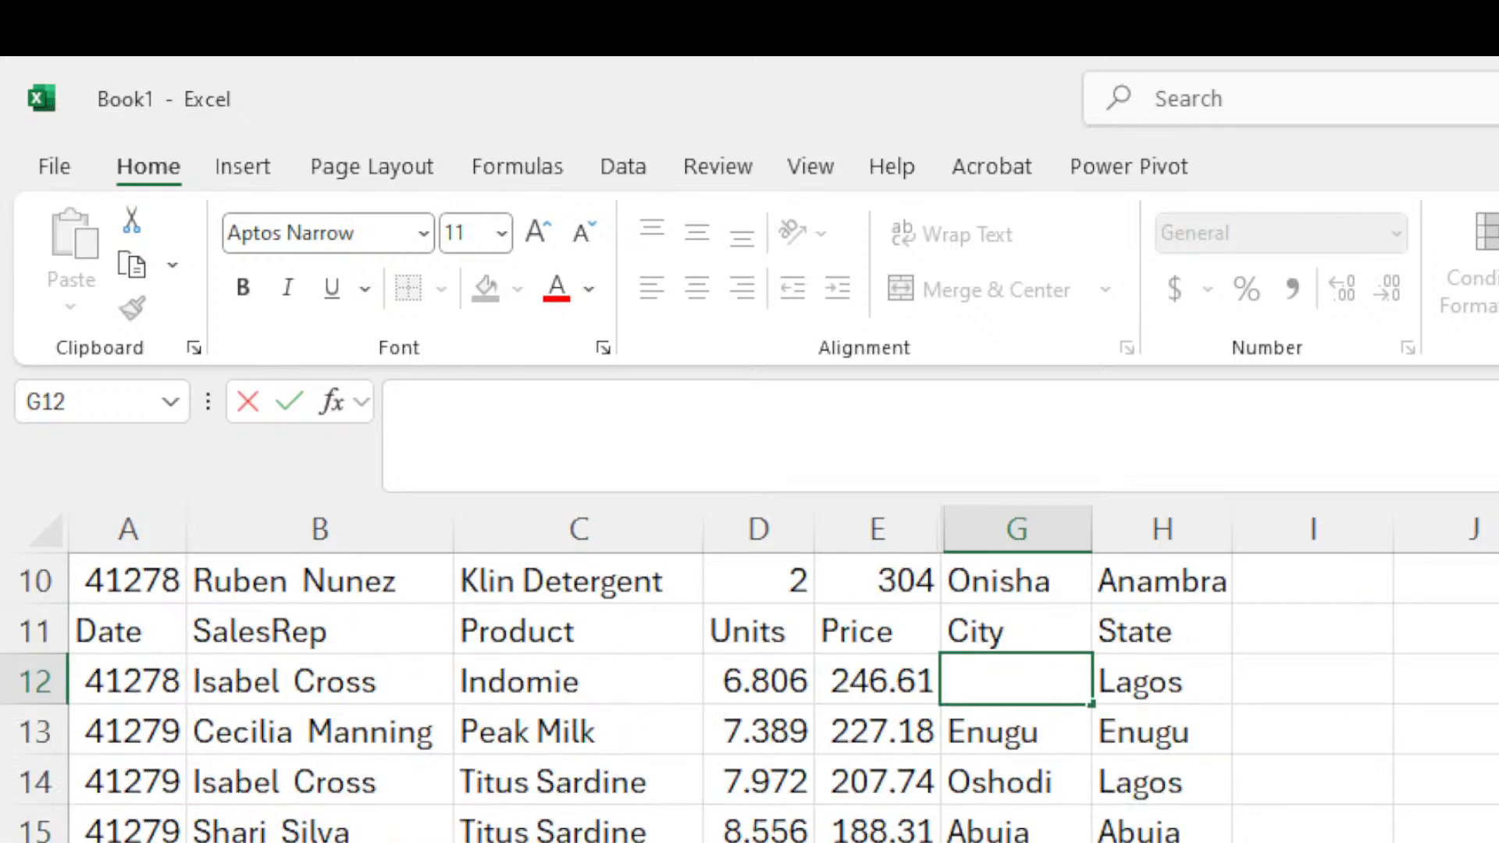
scroll(1016, 694, "down", 2)
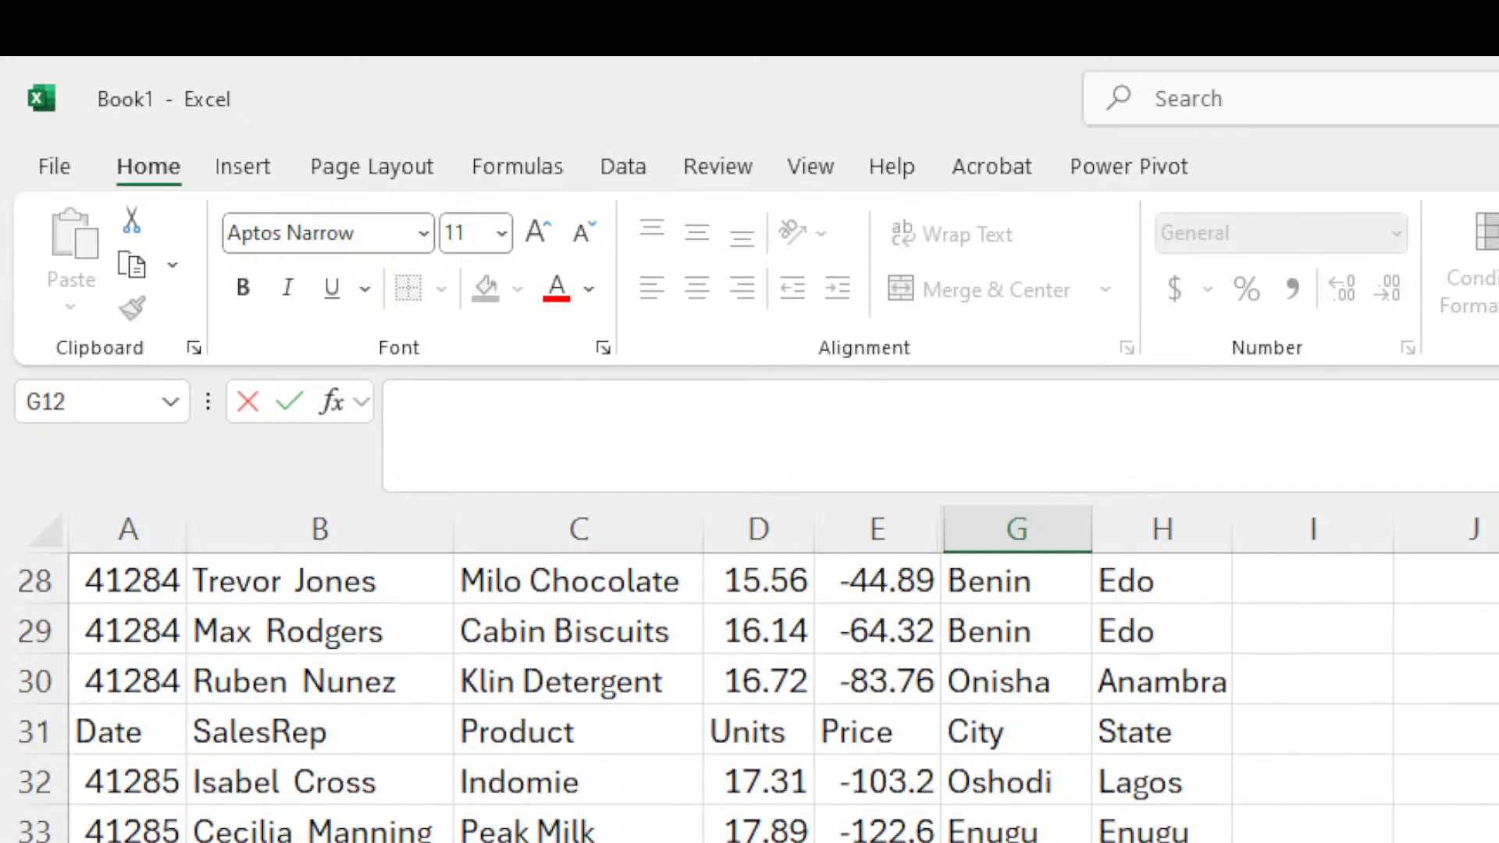
left_click(1016, 841)
key("BackSpace")
Select the whole dataset from the Date header and use Go To Special to select only its blank cells.
scroll(750, 695, "up", 9)
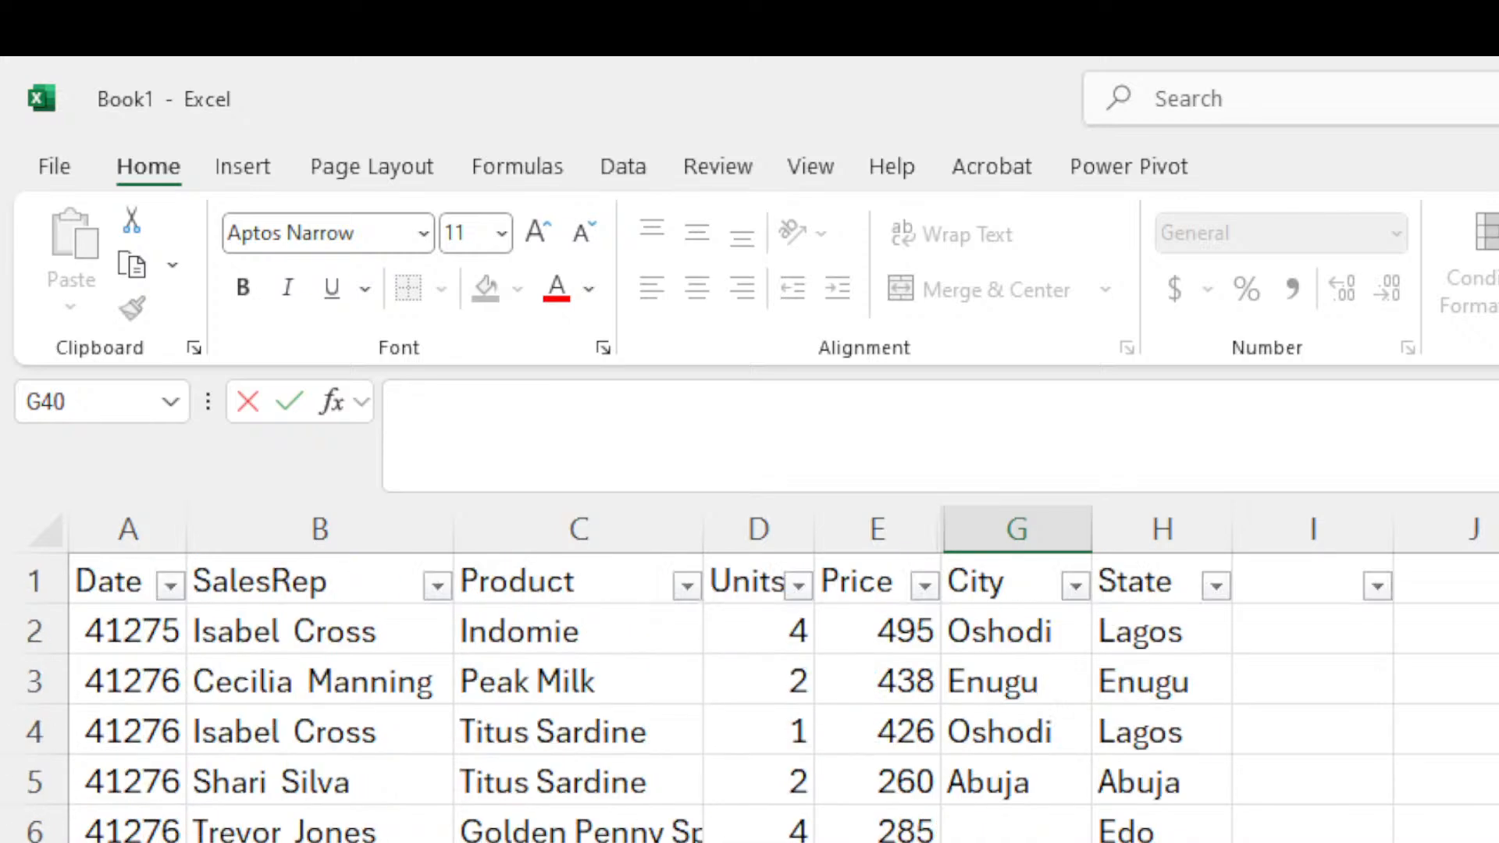
left_click(100, 589)
key("ctrl+shift+End")
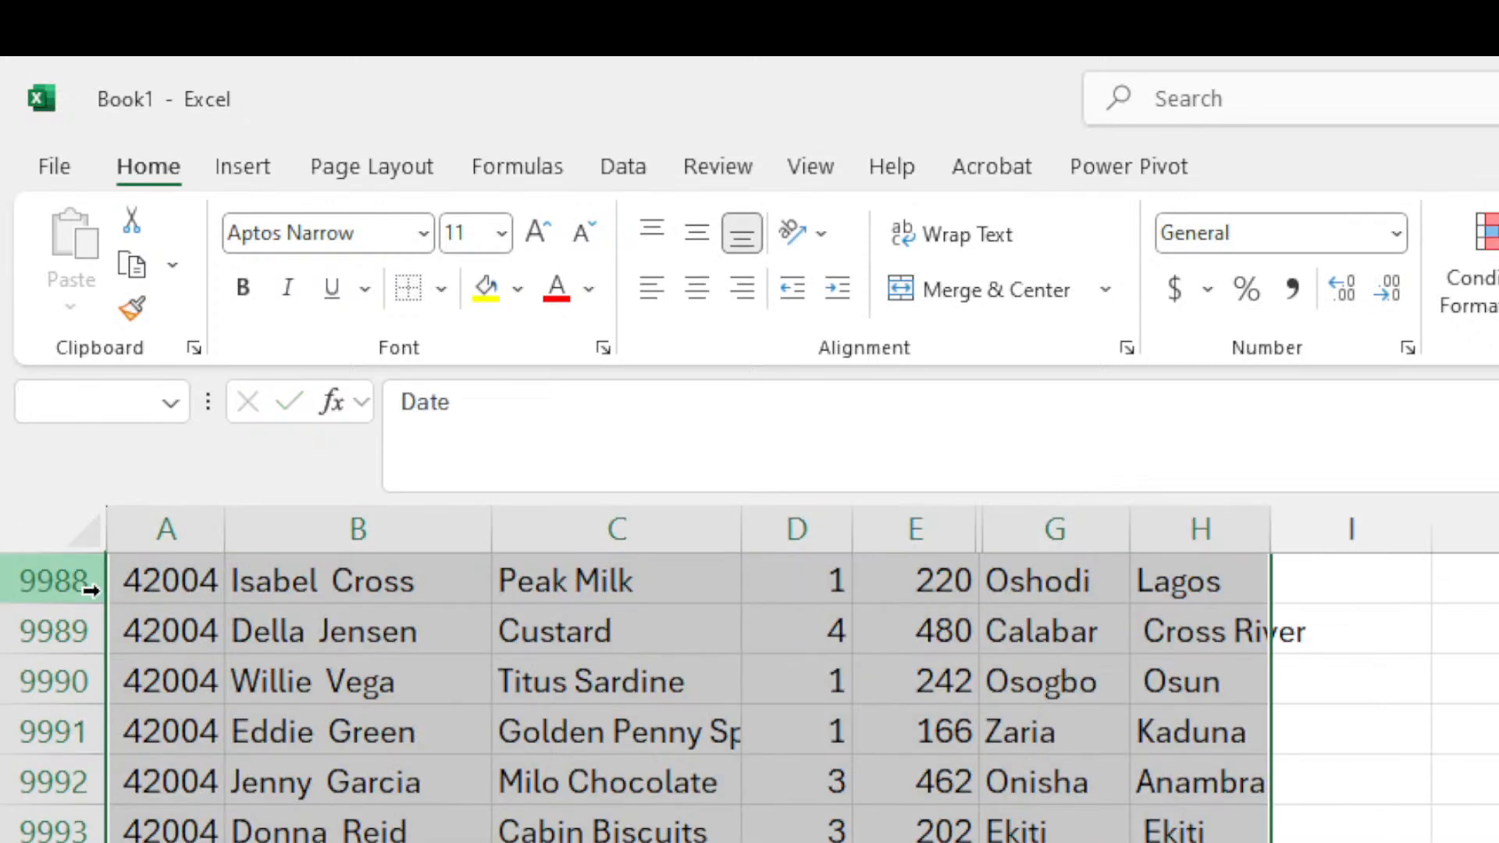
scroll(636, 623, "up", 6)
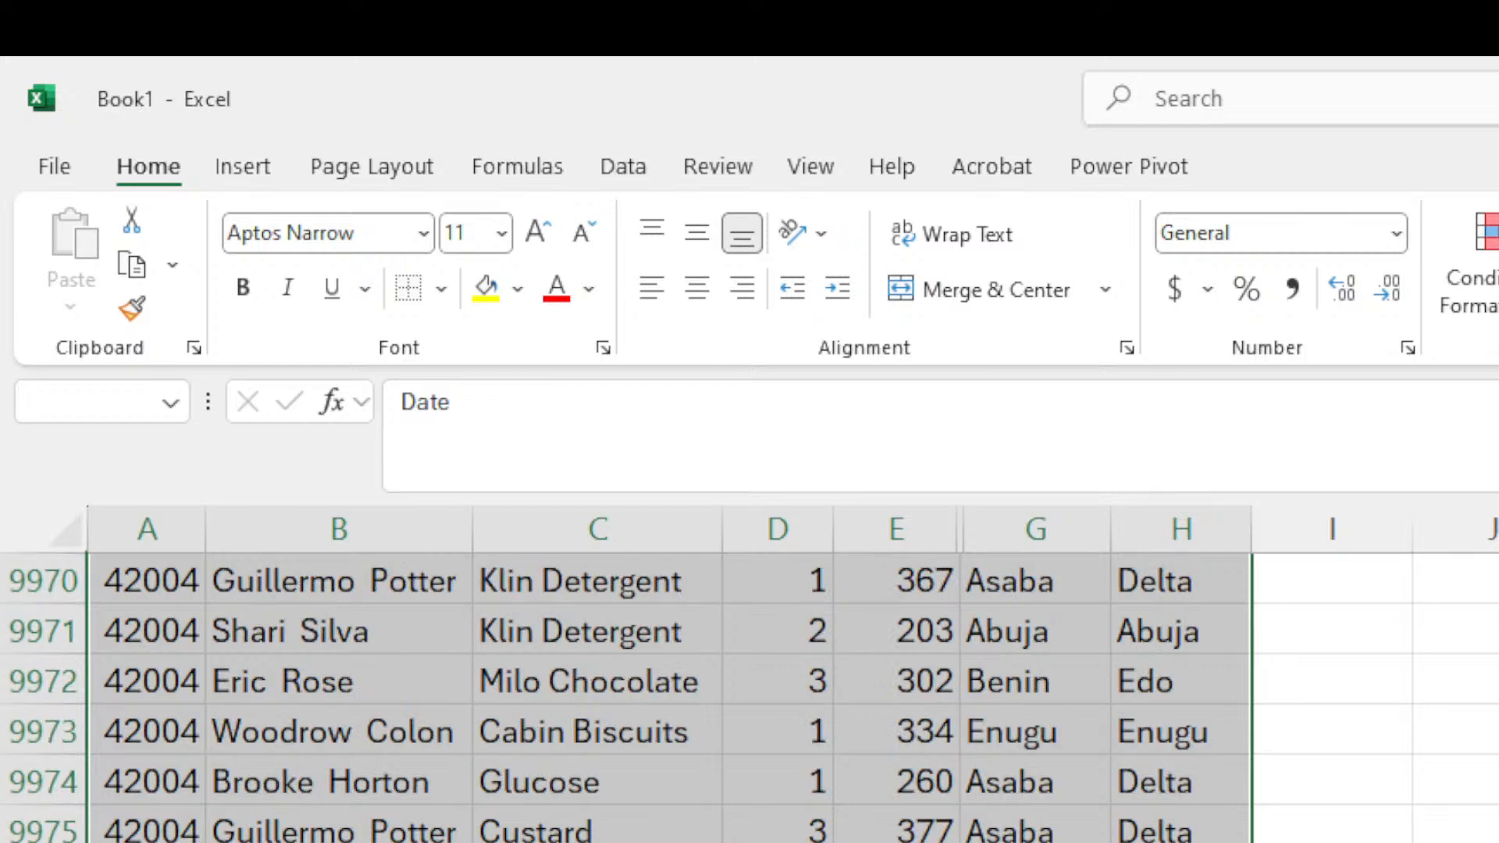
key("ctrl+BackSpace")
key("ctrl+g")
key("alt+s")
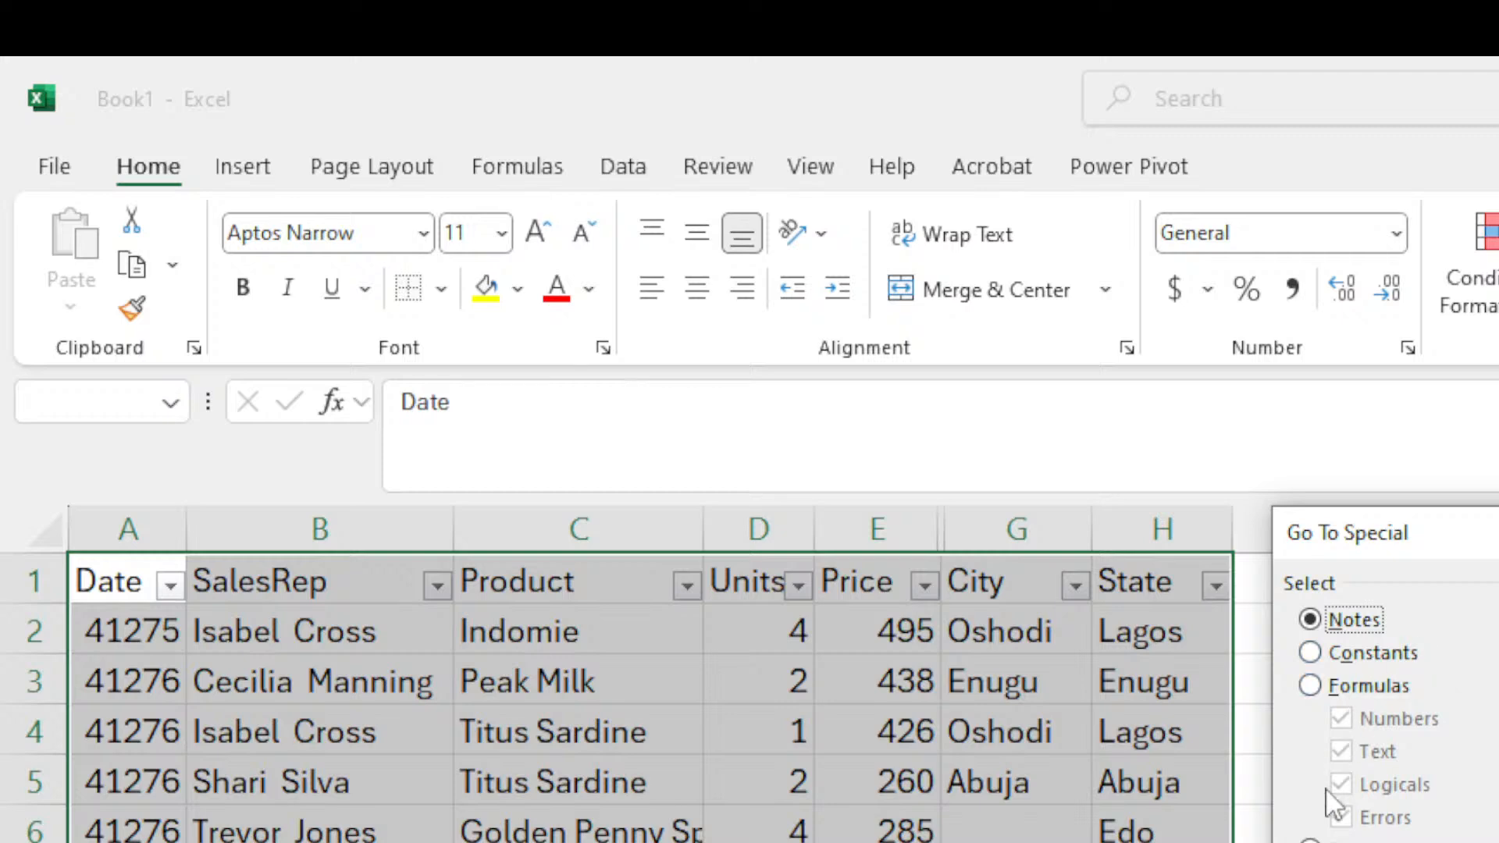
key("alt+k")
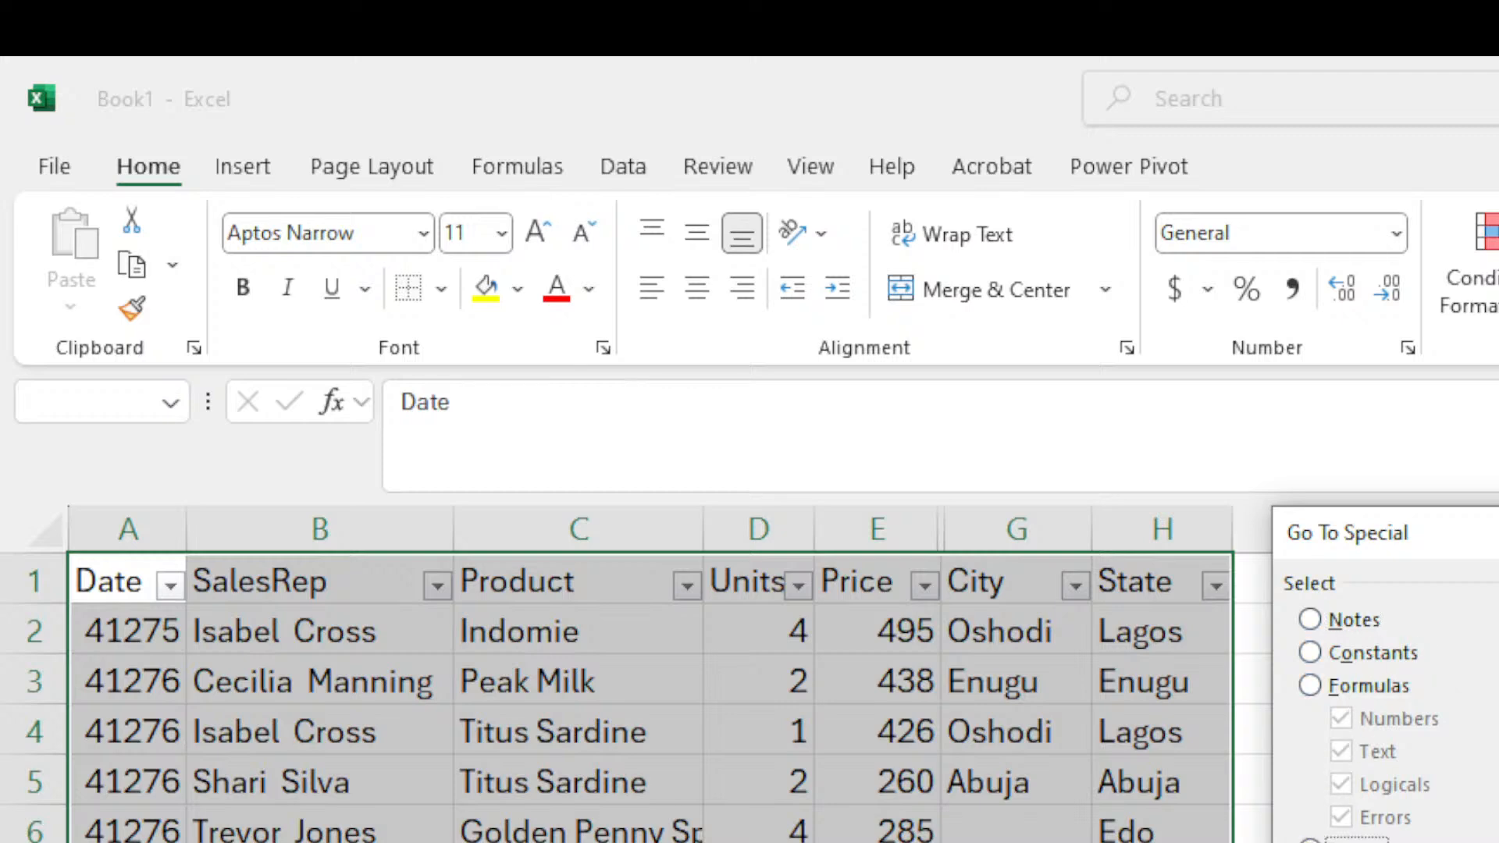
key("Return")
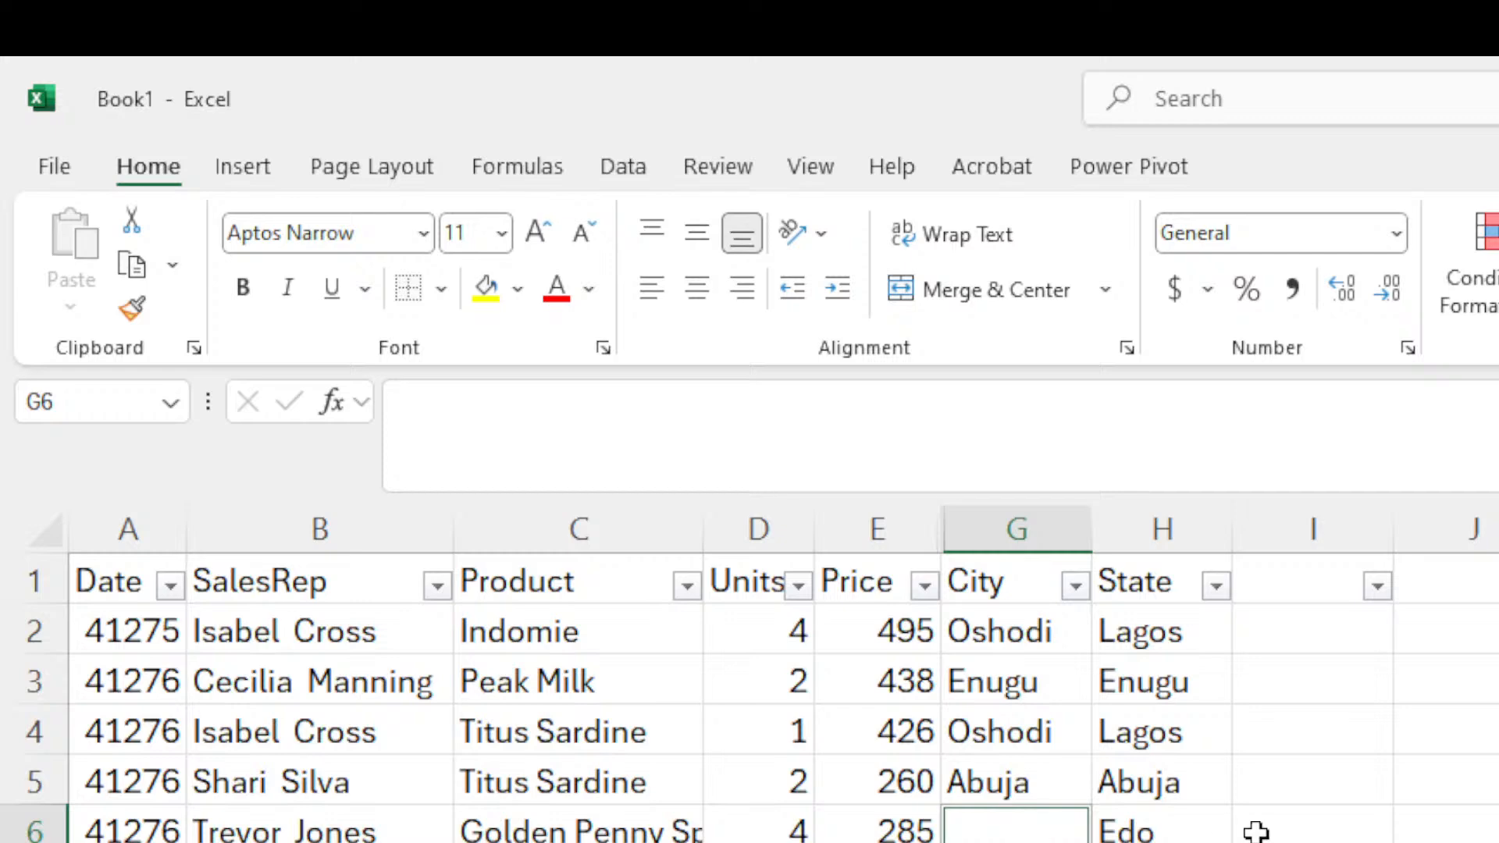
Review the selected blank cells in the City column across the upper rows of the dataset.
scroll(1021, 822, "down", 4)
scroll(1021, 822, "up", 4)
scroll(956, 801, "down", 4)
scroll(749, 699, "down", 6)
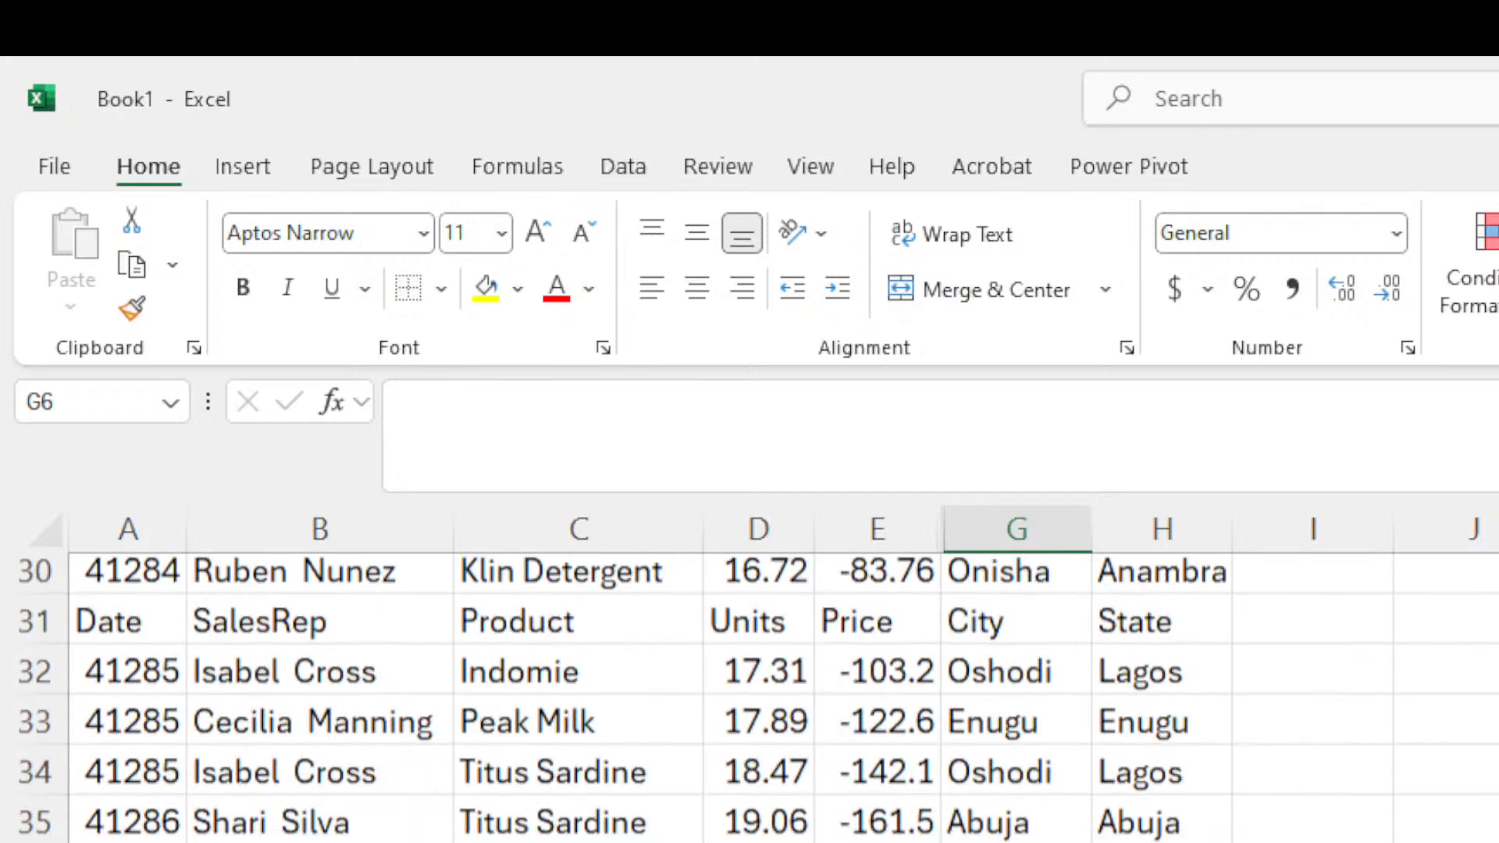
scroll(1101, 728, "up", 10)
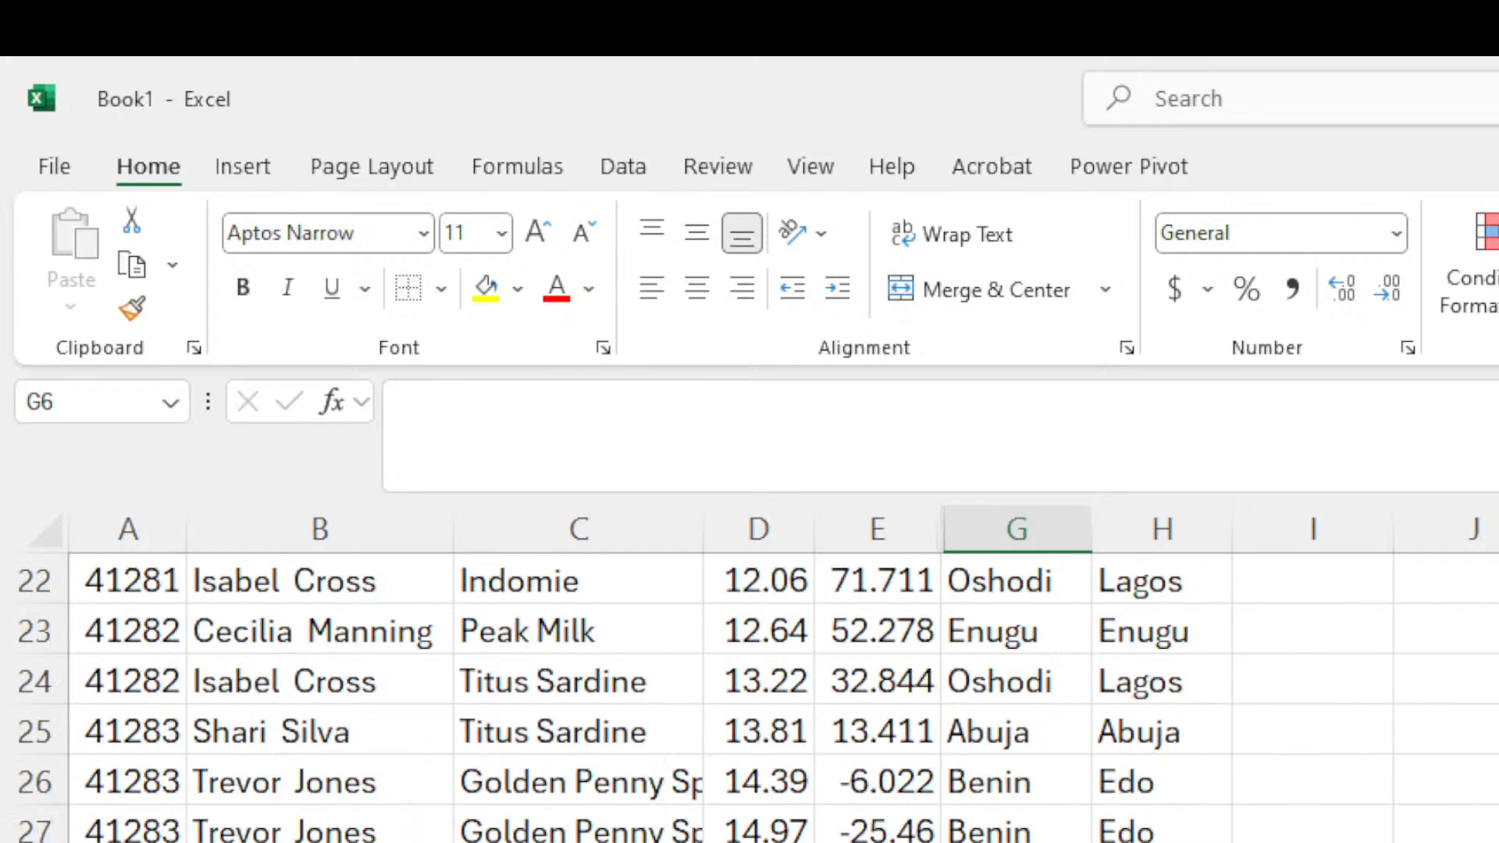
scroll(1101, 728, "down", 5)
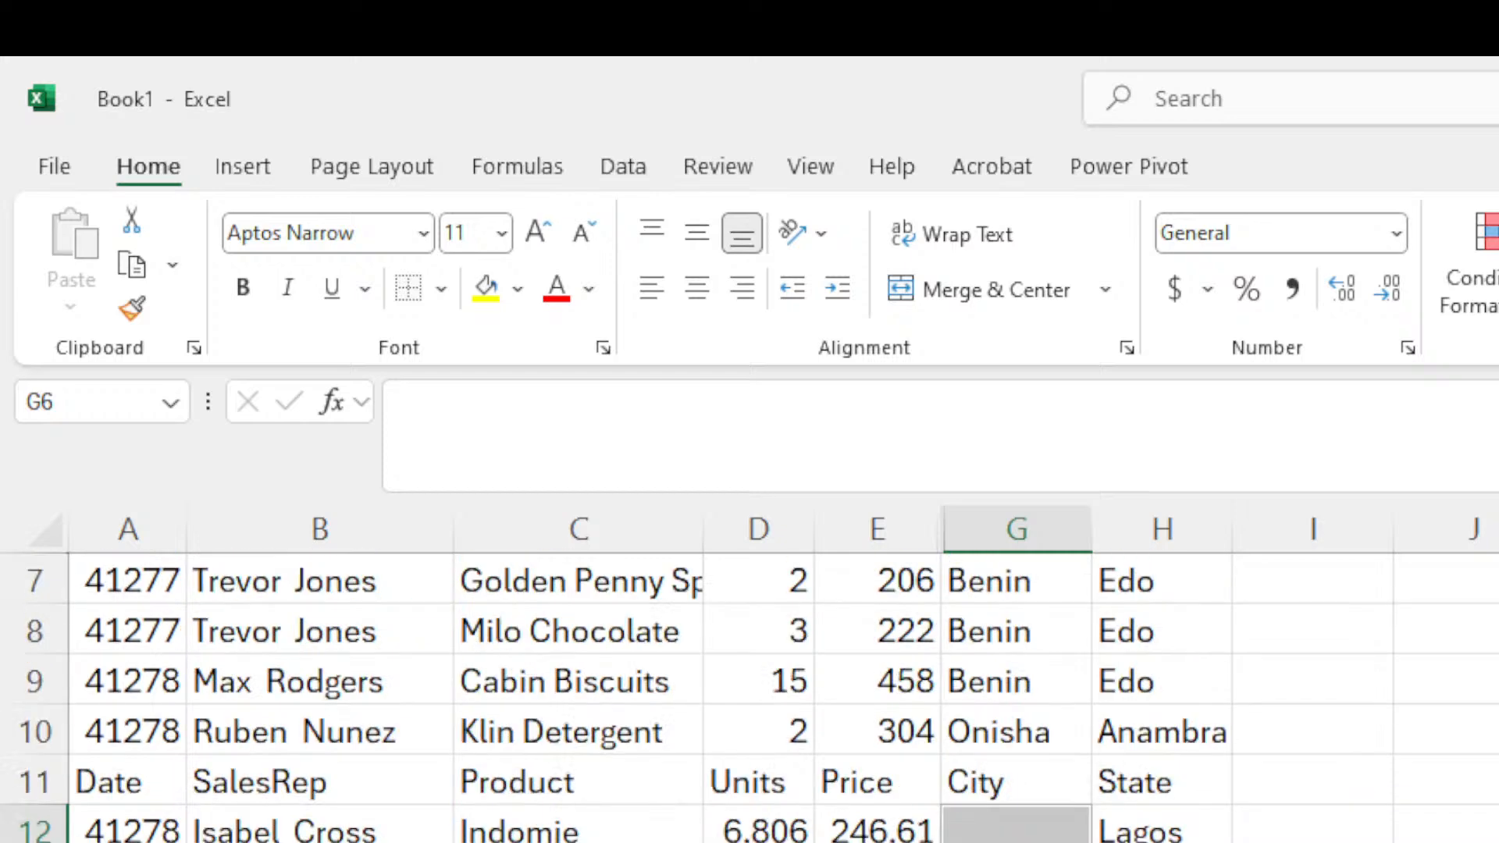
scroll(1101, 728, "up", 5)
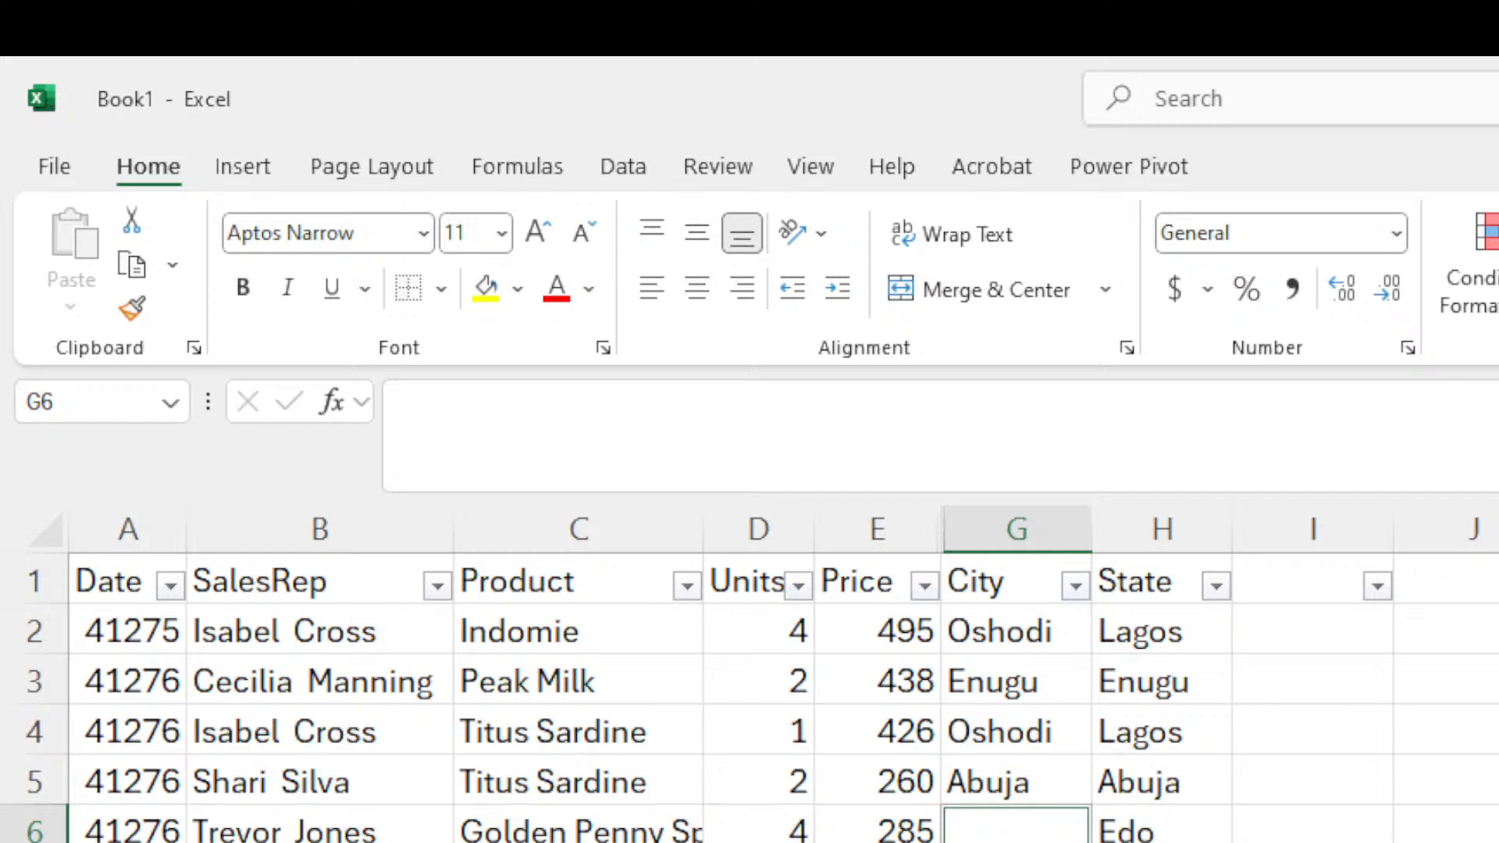
Switch to the data cleaning presentation and read the Standardize Formatting slide that follows Handling Missing Values.
key("alt+Tab")
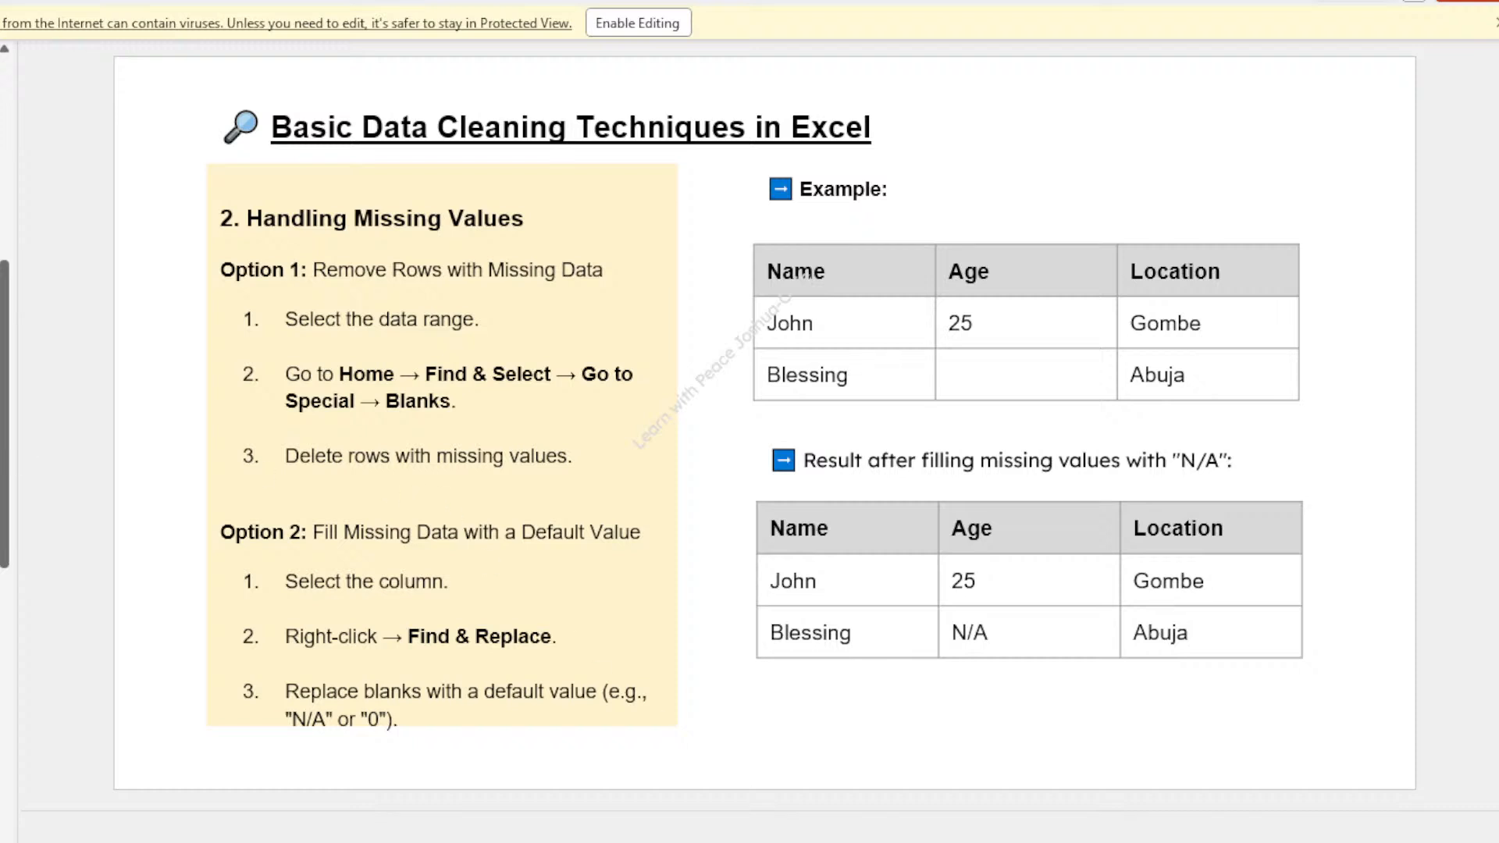
scroll(4, 426, "down", 1)
scroll(4, 484, "down", 4)
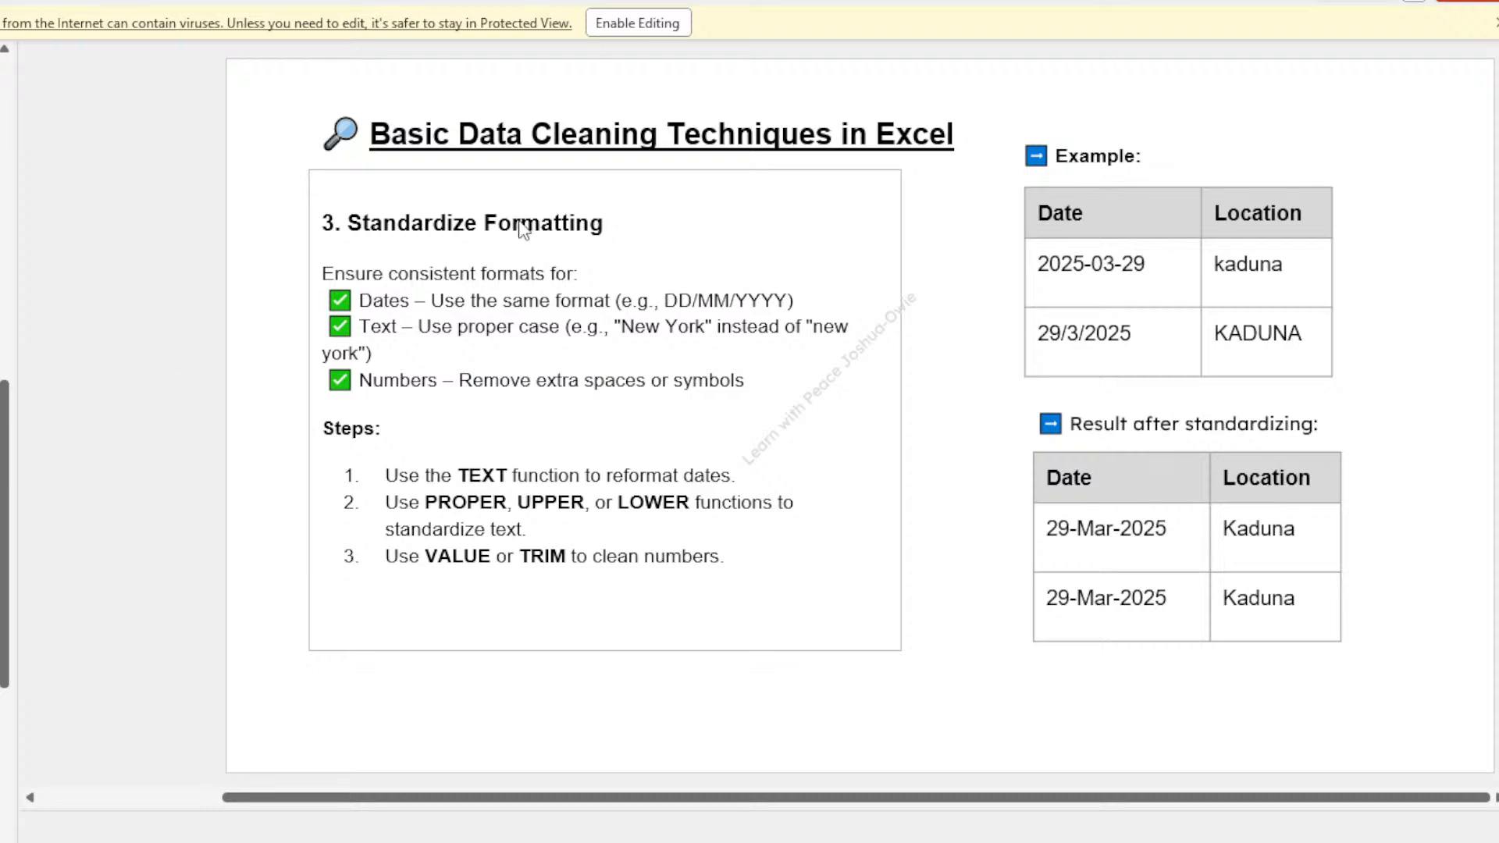
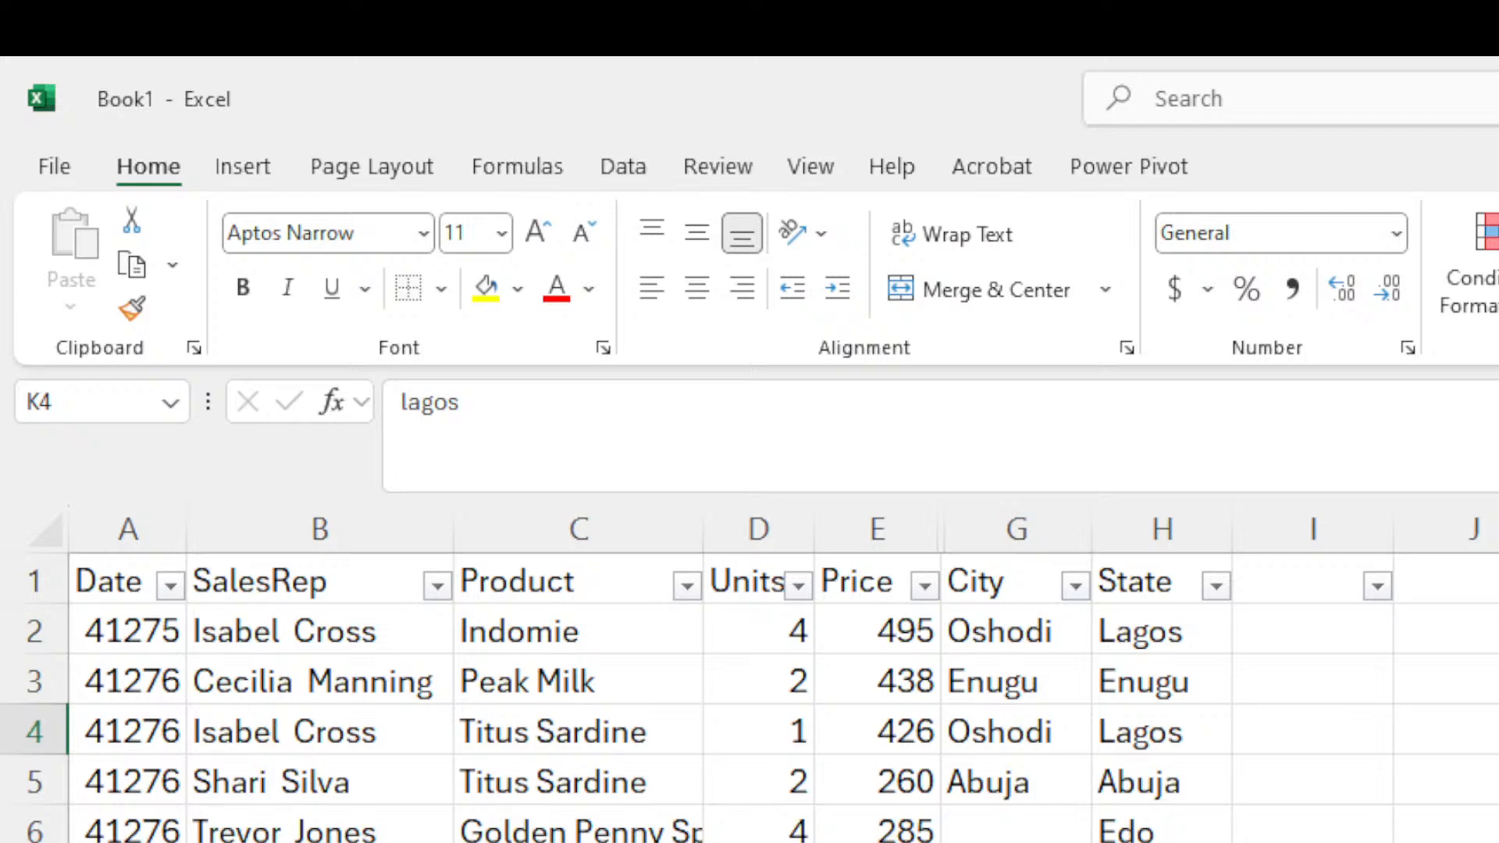
Enter =UPPER(K4) in cell L6 to convert the sample text lagos to uppercase, and reselect the cell to check its formula.
left_click(1498, 832)
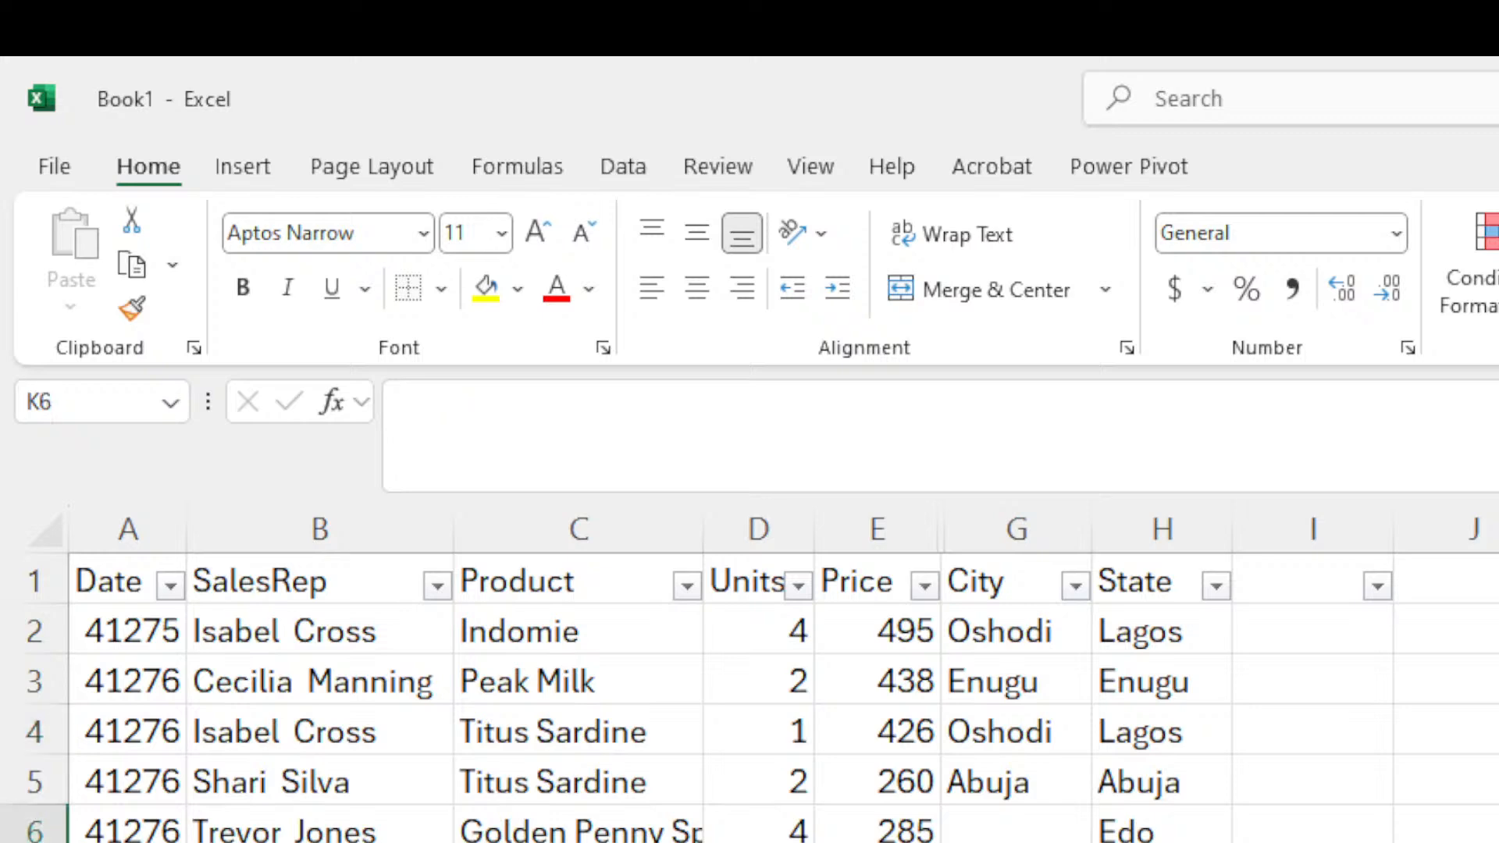
left_click(1498, 731)
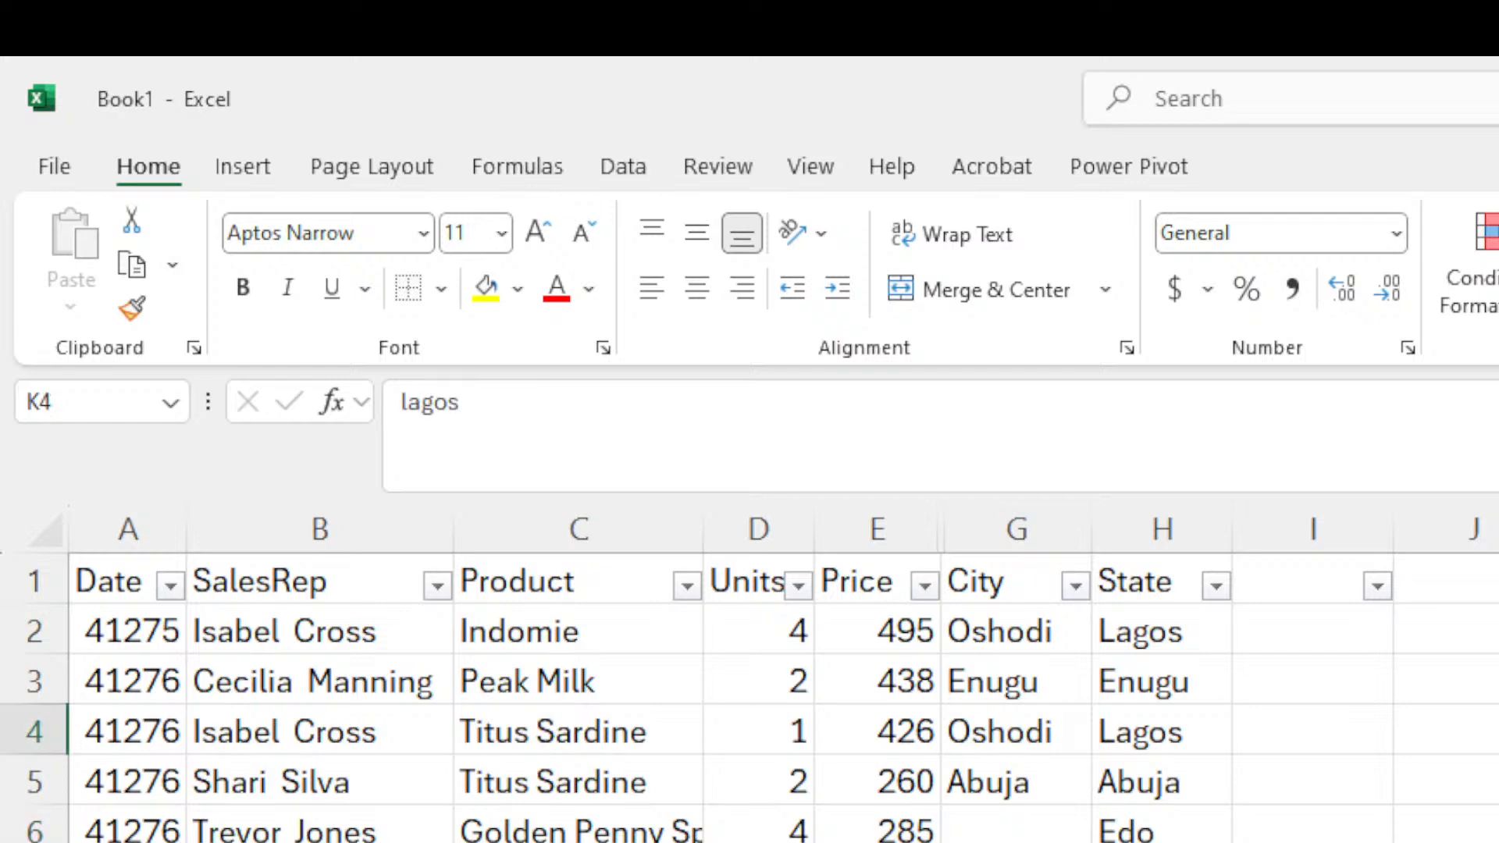
left_click(1498, 832)
left_click(1498, 832)
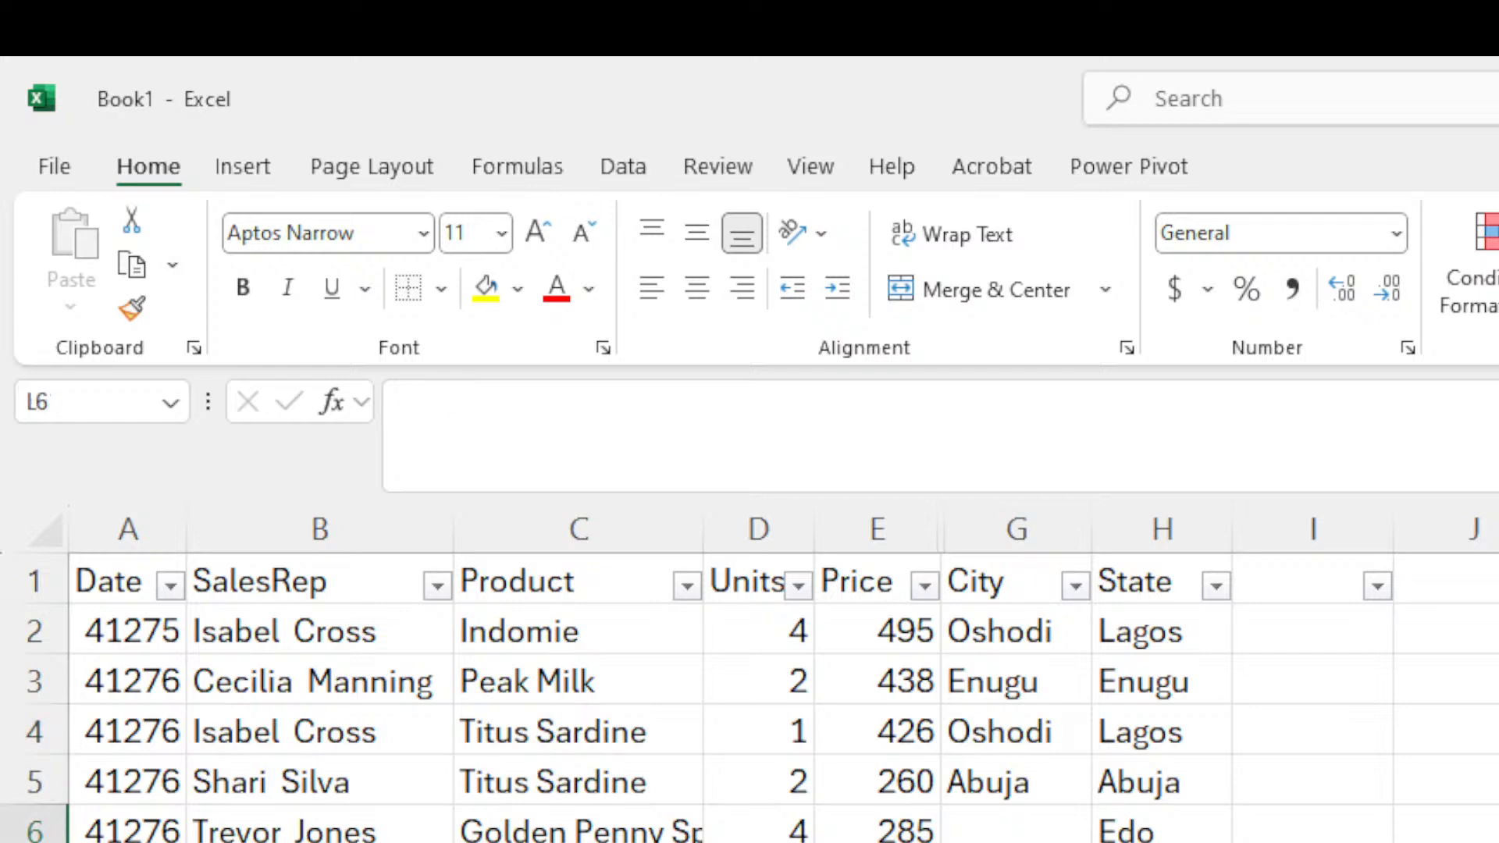
type("=")
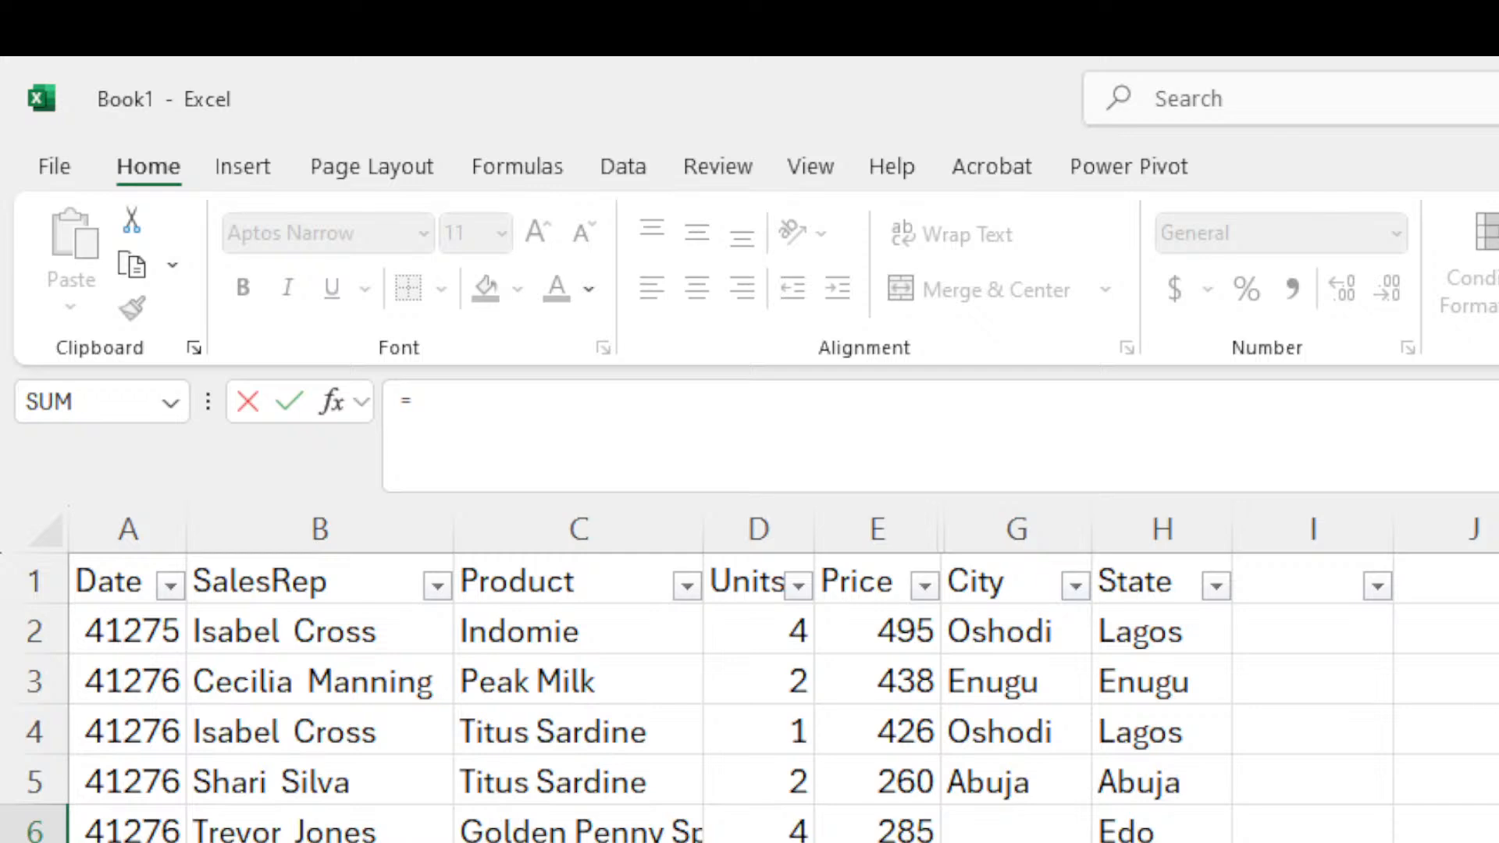
type("upper")
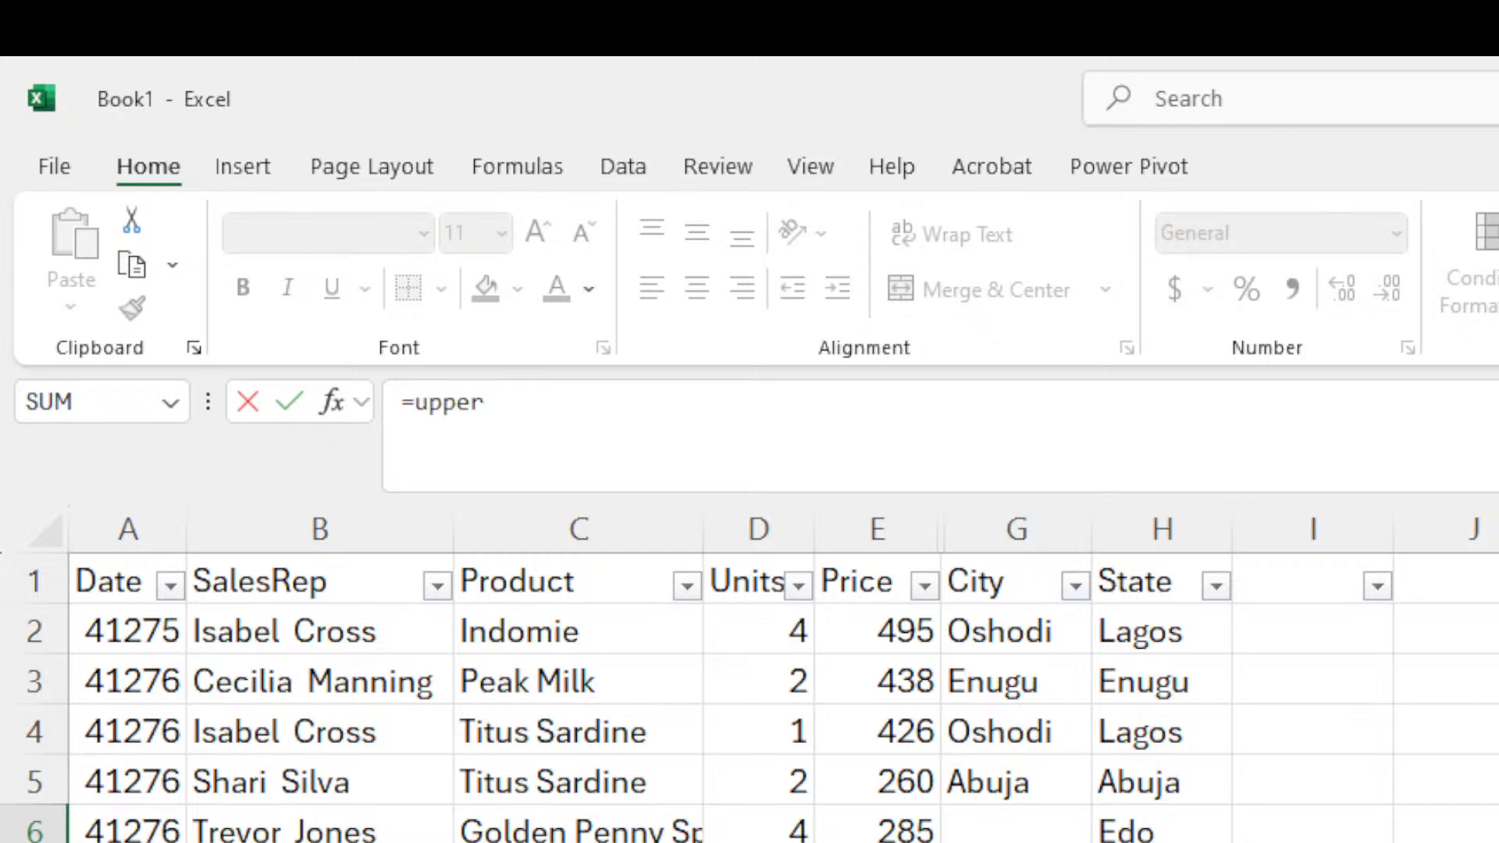
key("Tab")
left_click(1498, 731)
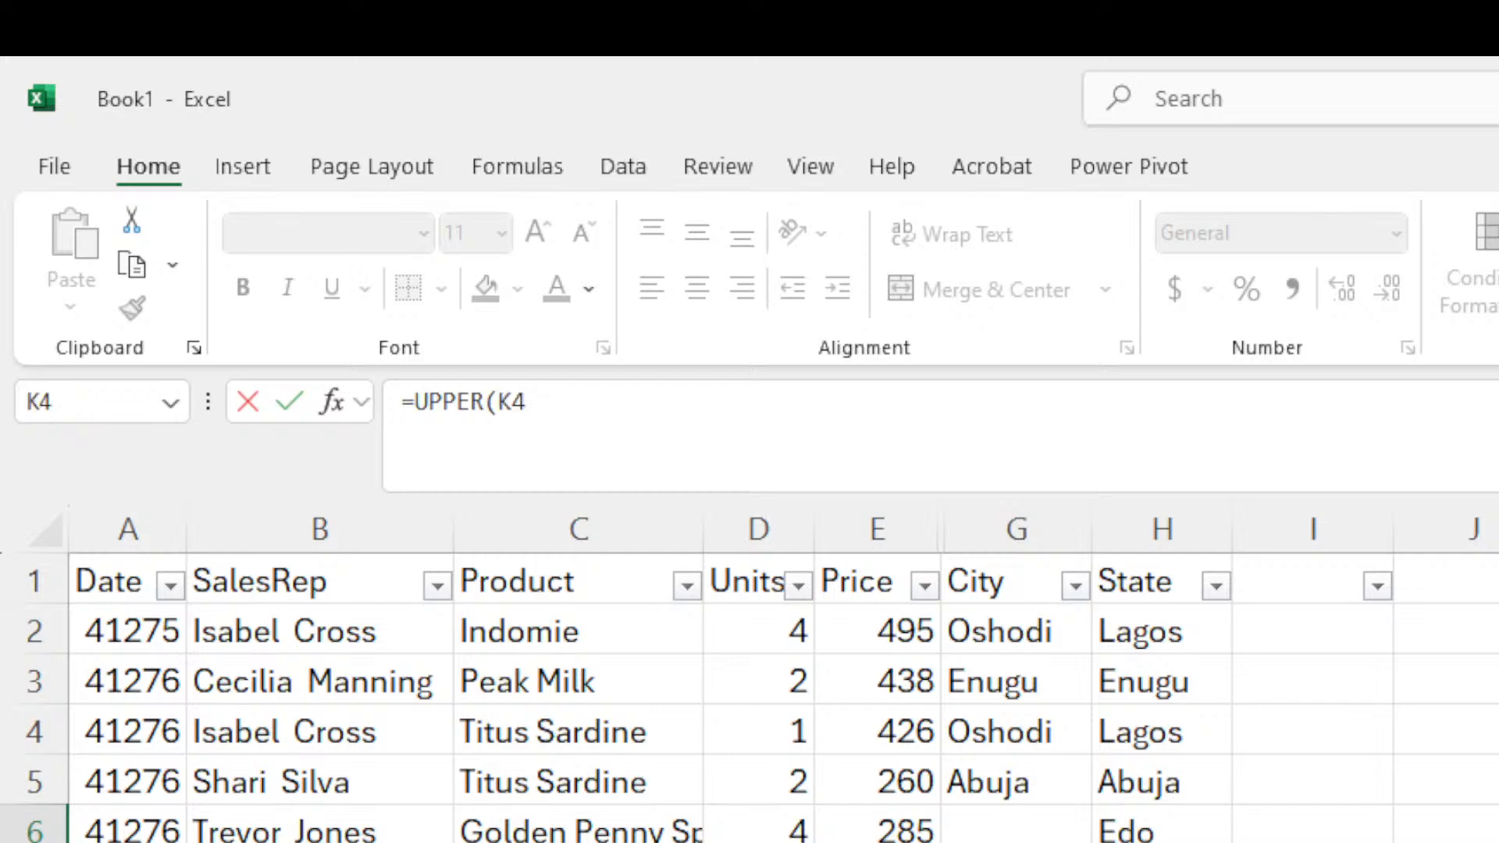
key("Return")
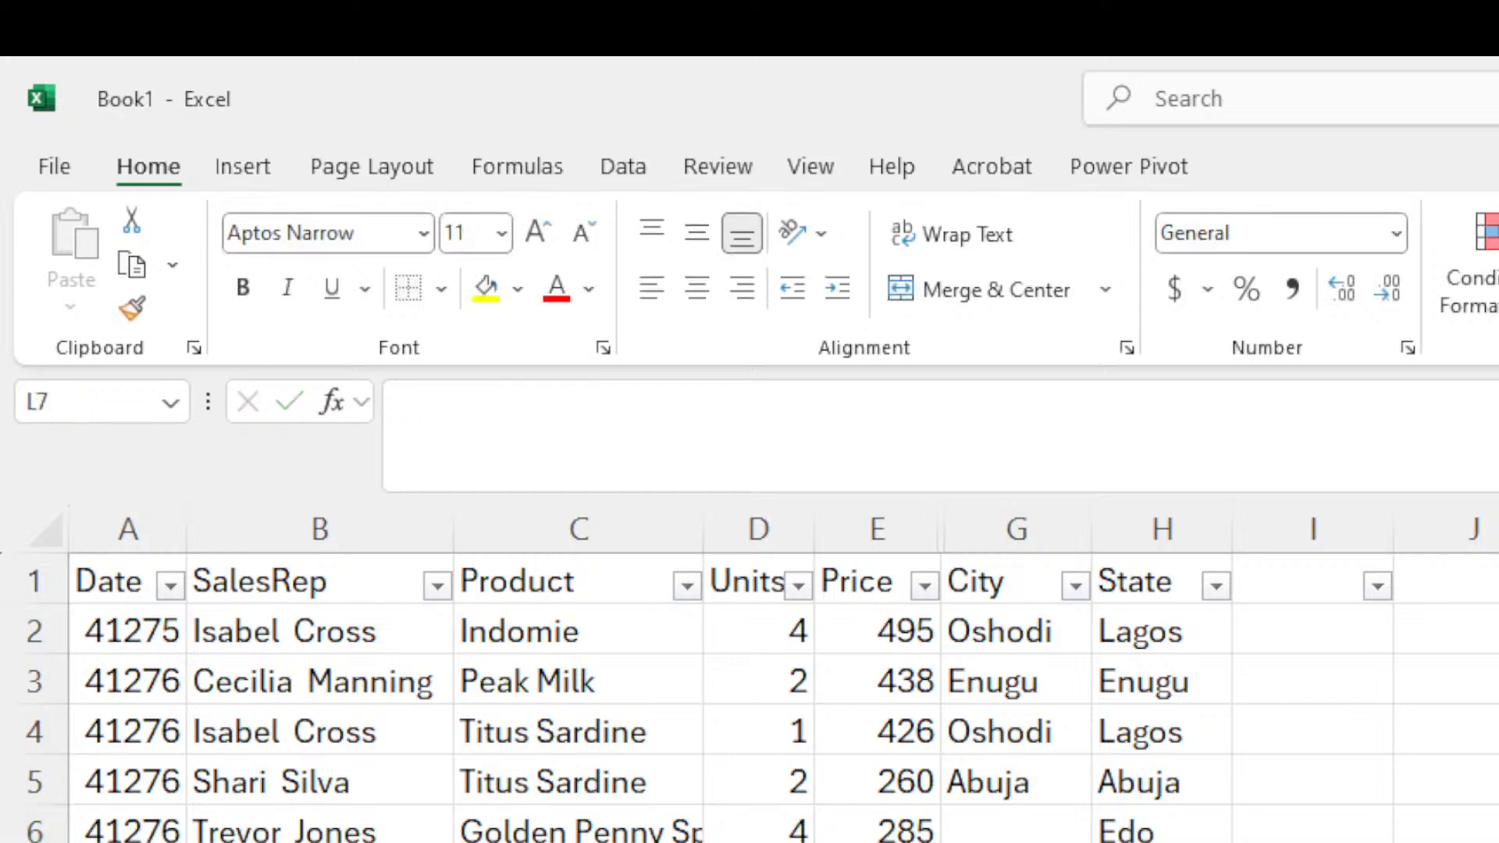
key("Up")
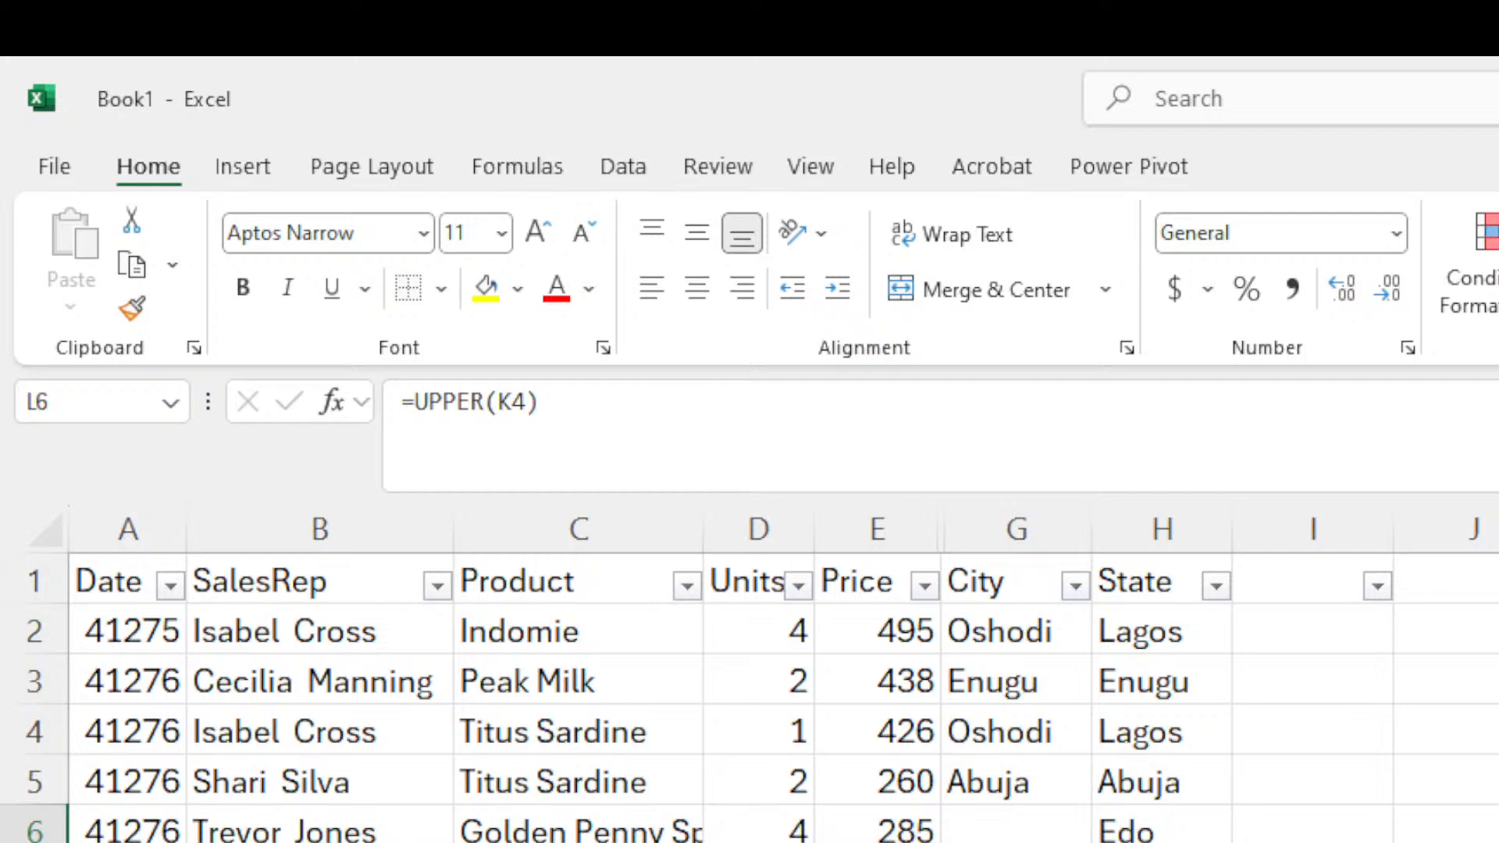
Enter =LOWER(L4) in cell L7 to convert the text in L4 to lowercase, and check both case formulas.
key("Down")
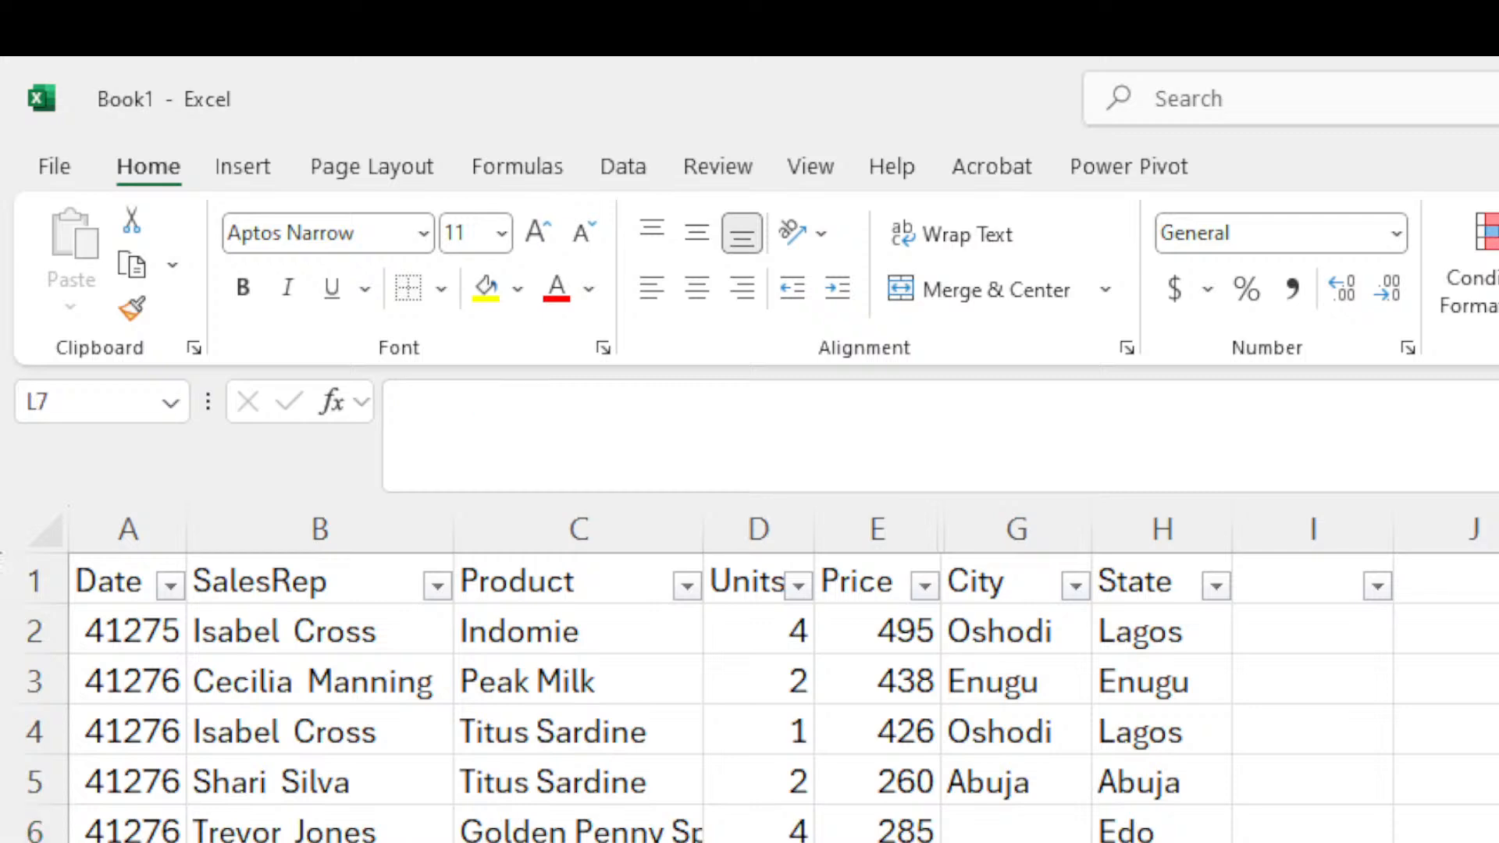
type("=")
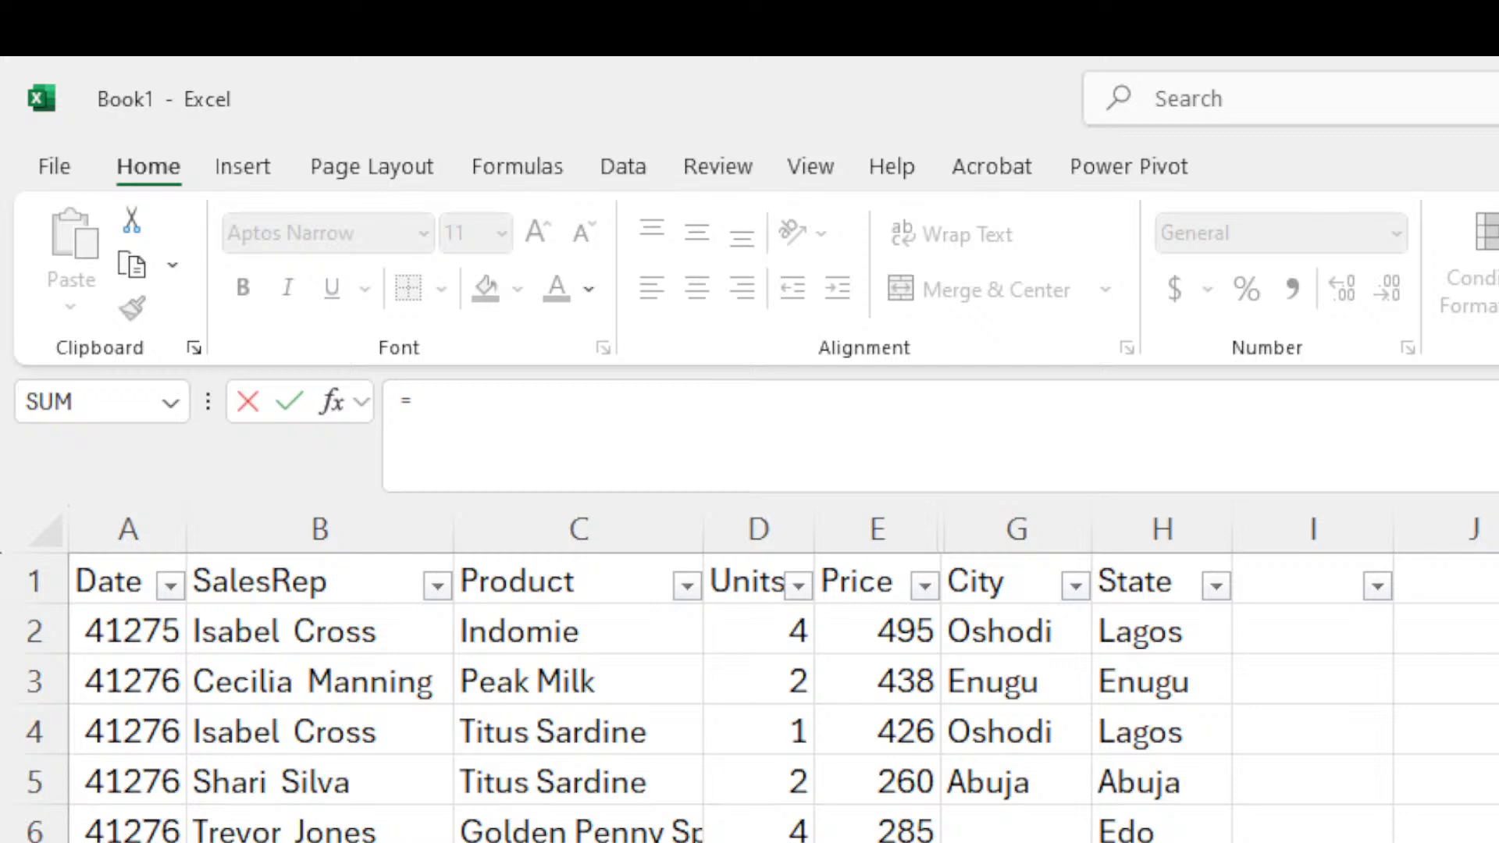
type("lower")
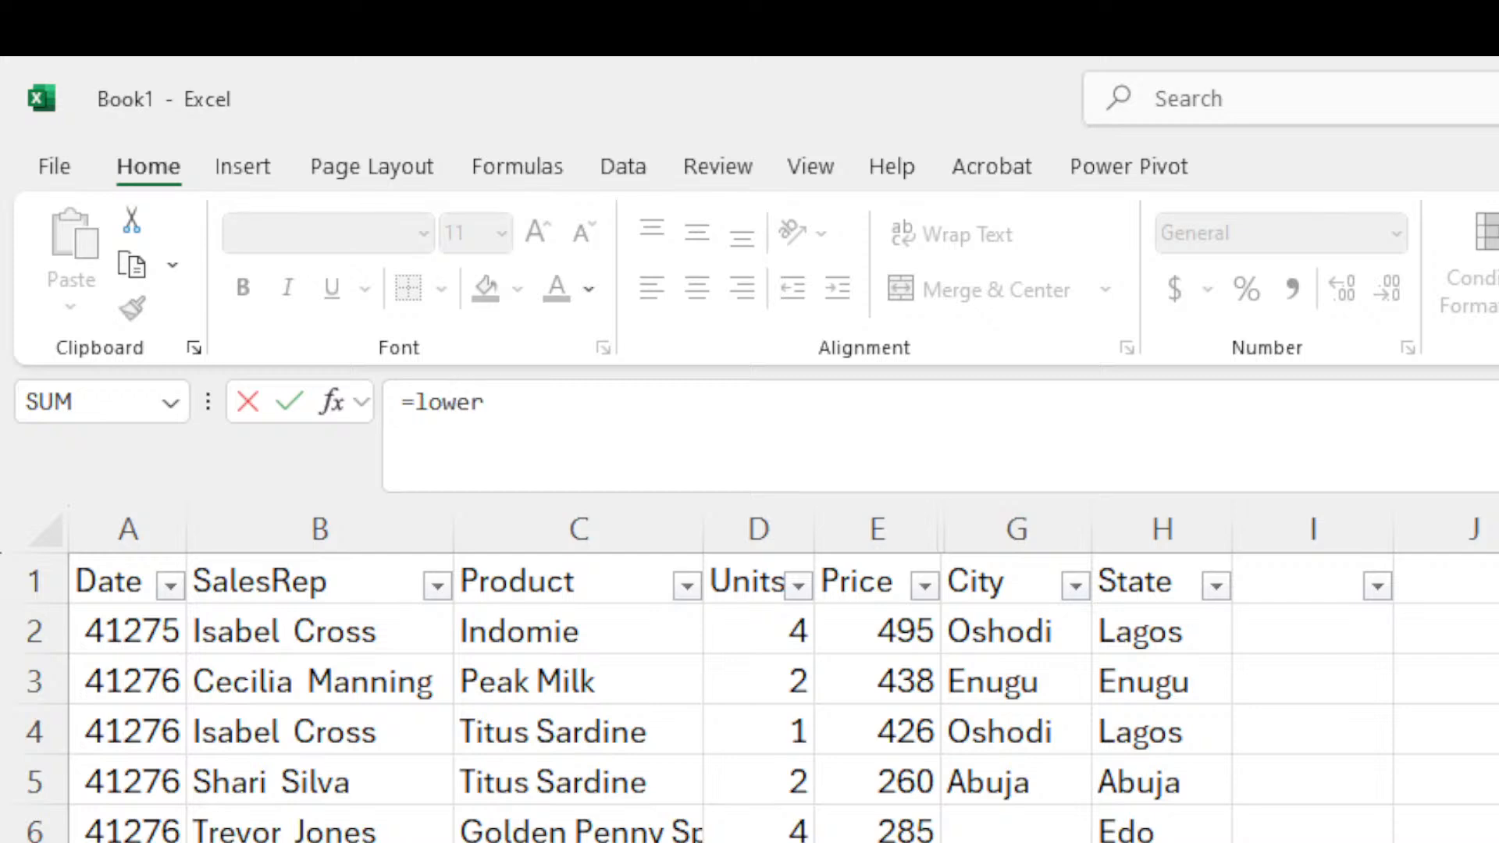
key("Tab")
key("Left")
key("Return")
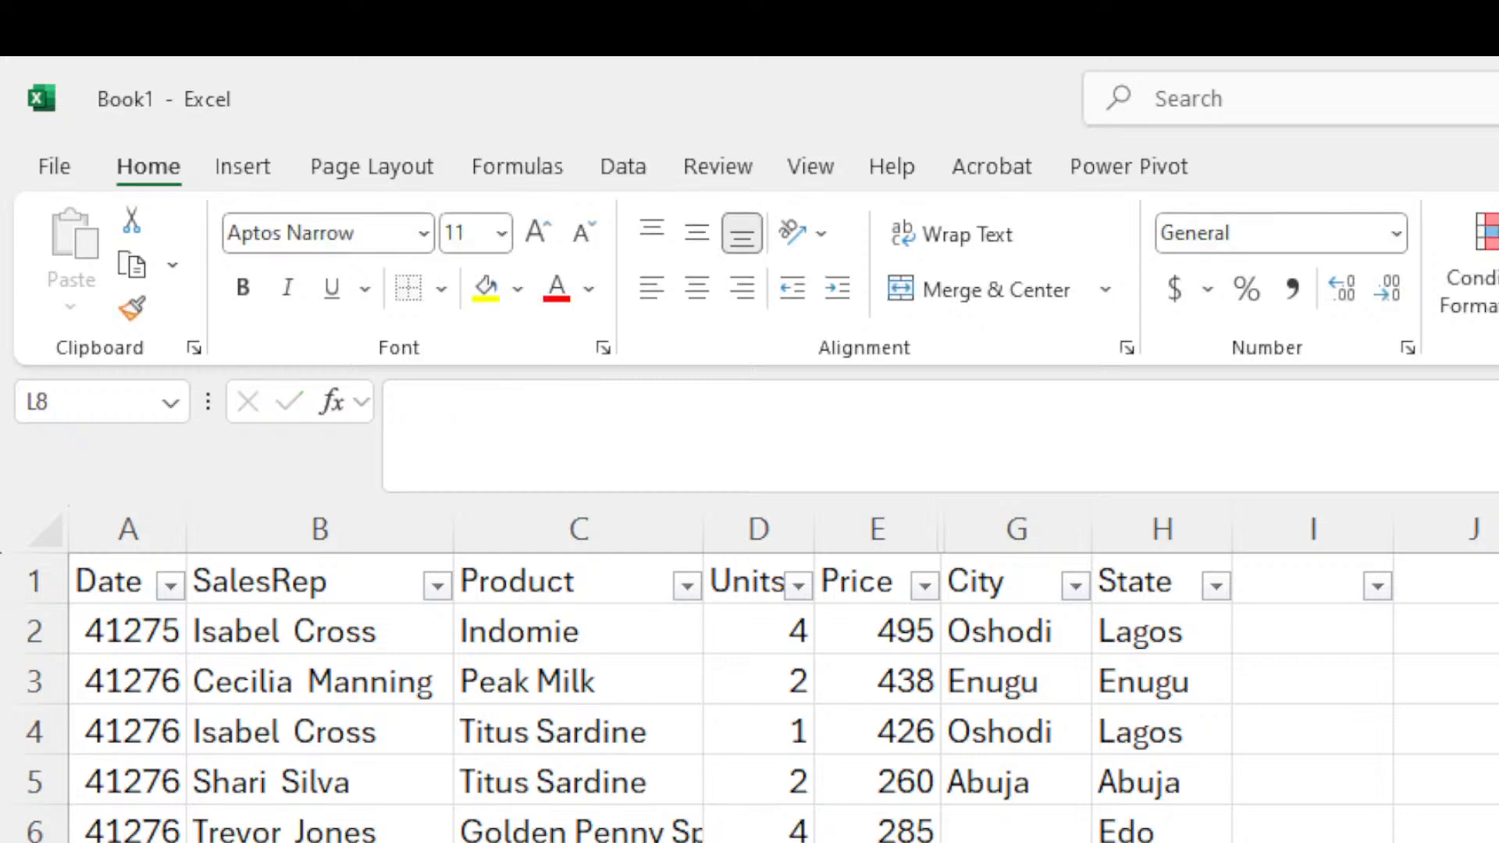
key("Up")
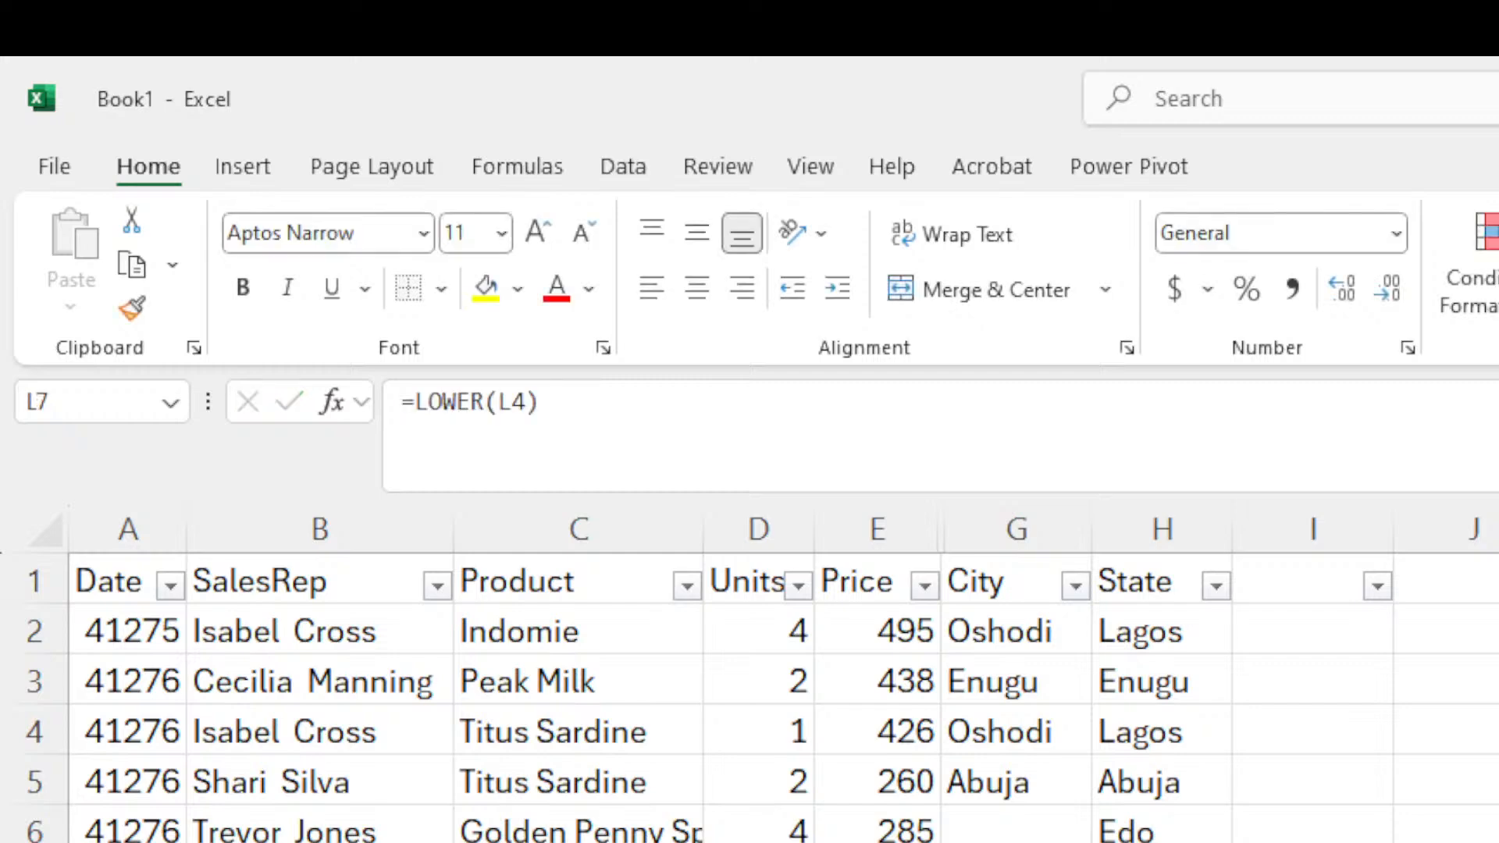
key("Up")
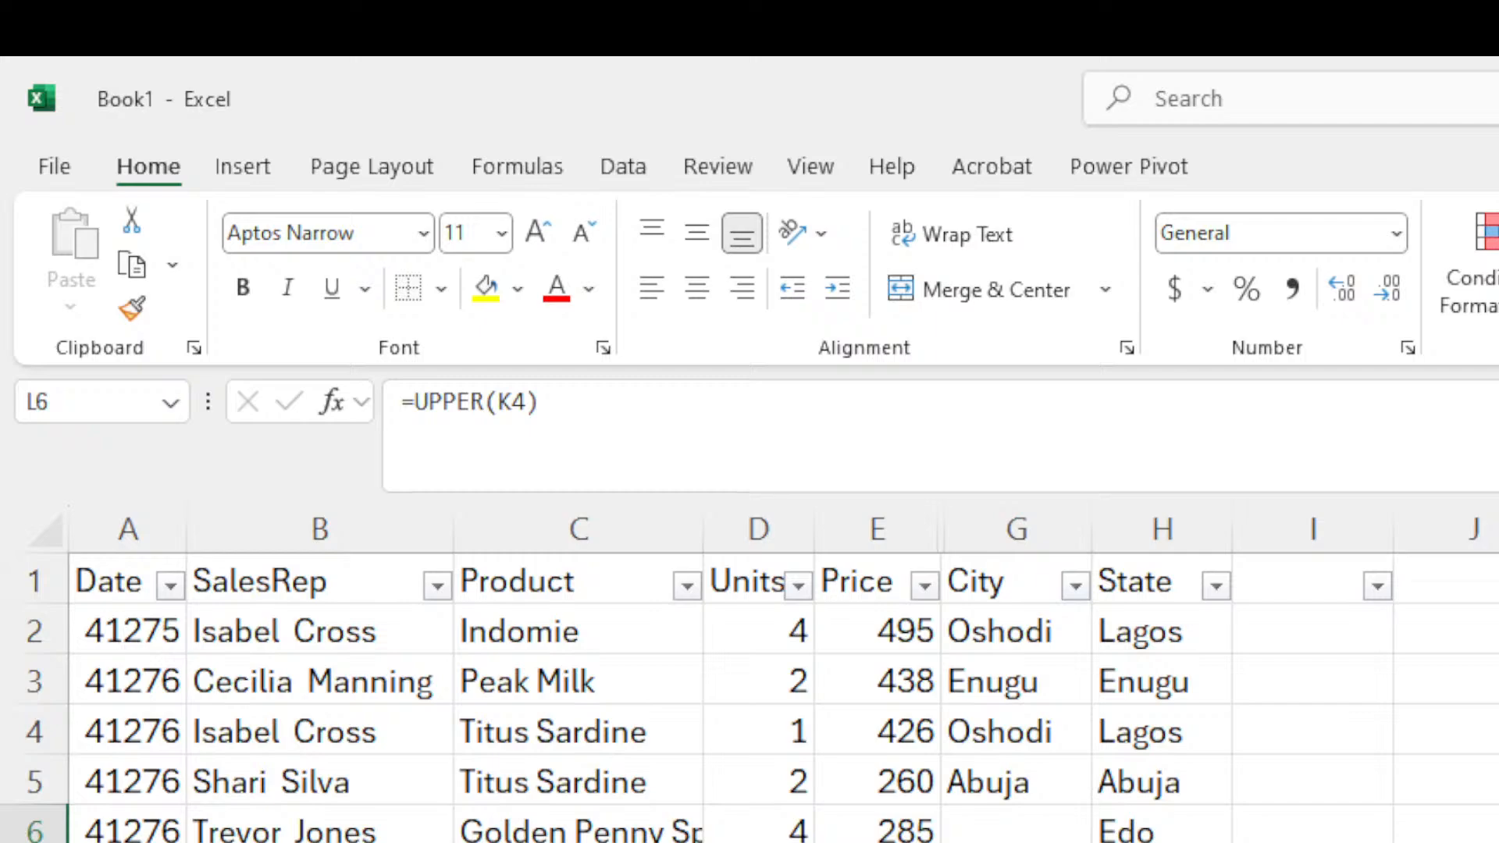
Switch to the data cleaning presentation and reread the Standardize Formatting slide.
key("alt+Tab")
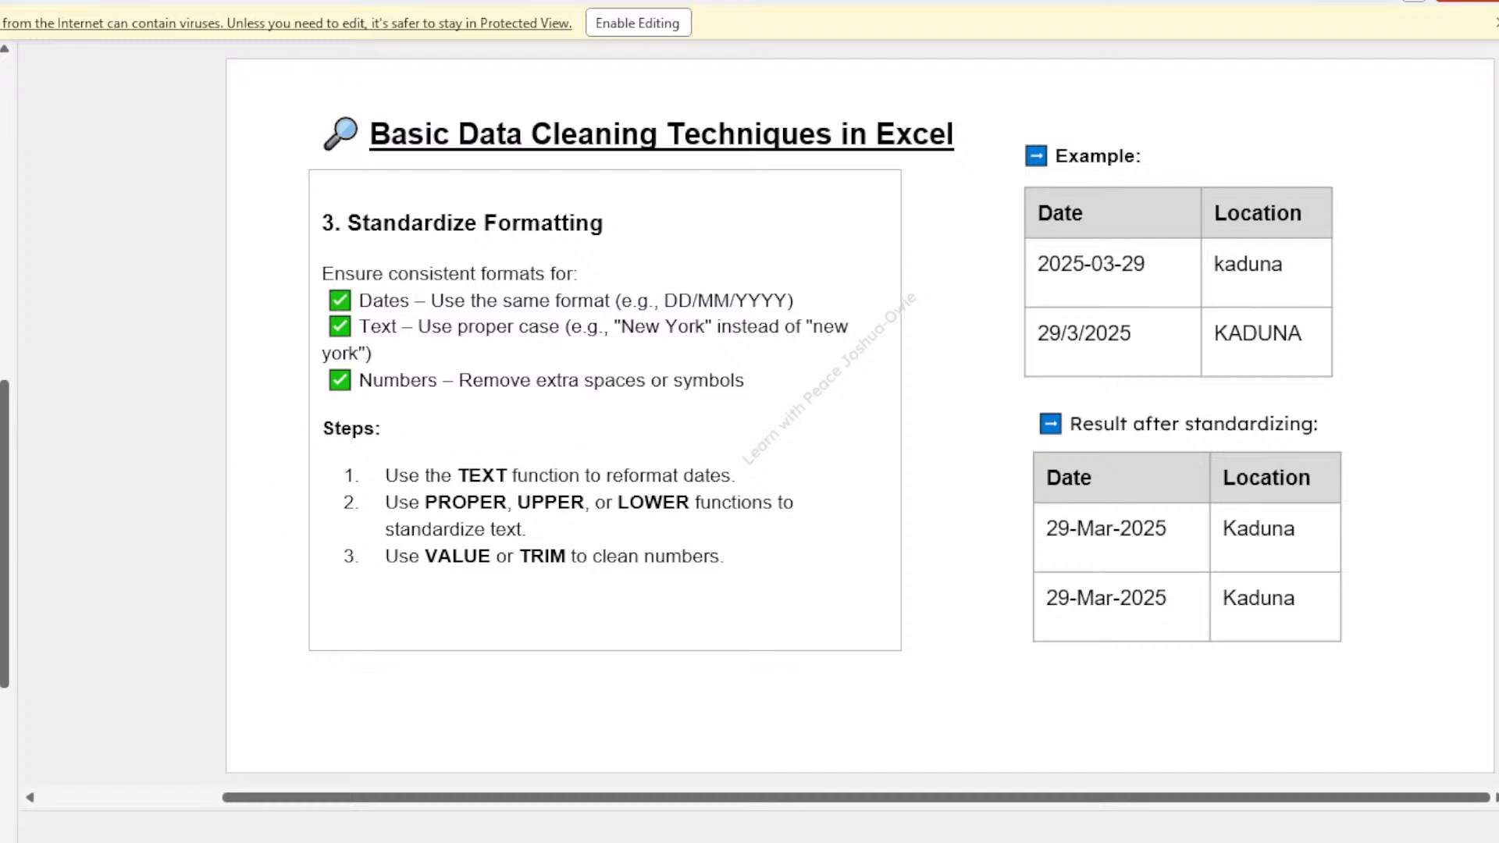
scroll(4, 422, "down", 1)
left_click(2, 422)
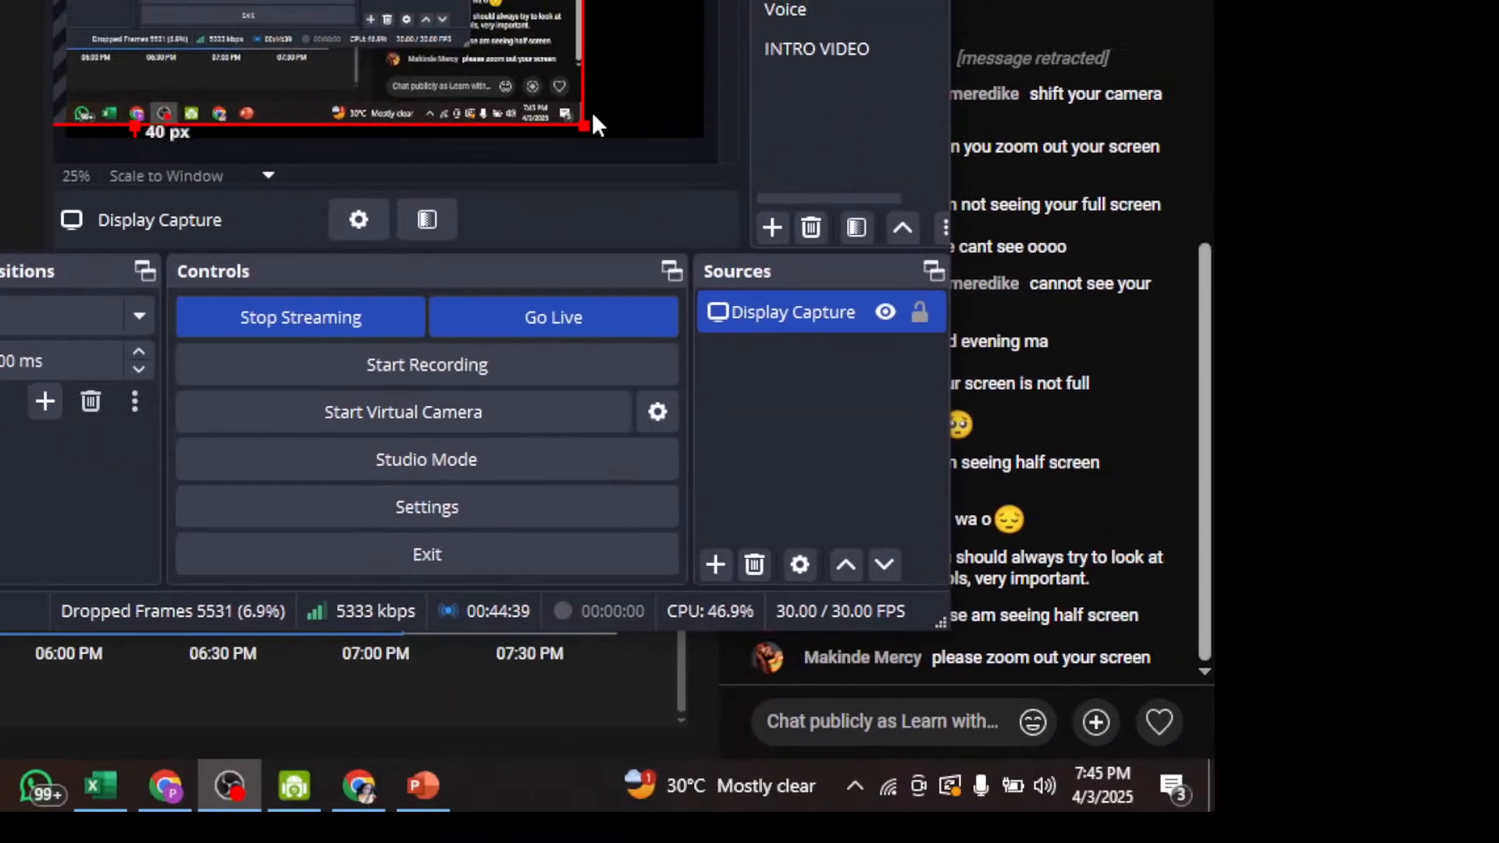
Switch to OBS and resize the Display Capture source in the preview by its corner.
left_click_drag(585, 125, 509, 77)
left_click_drag(377, 2, 587, 106)
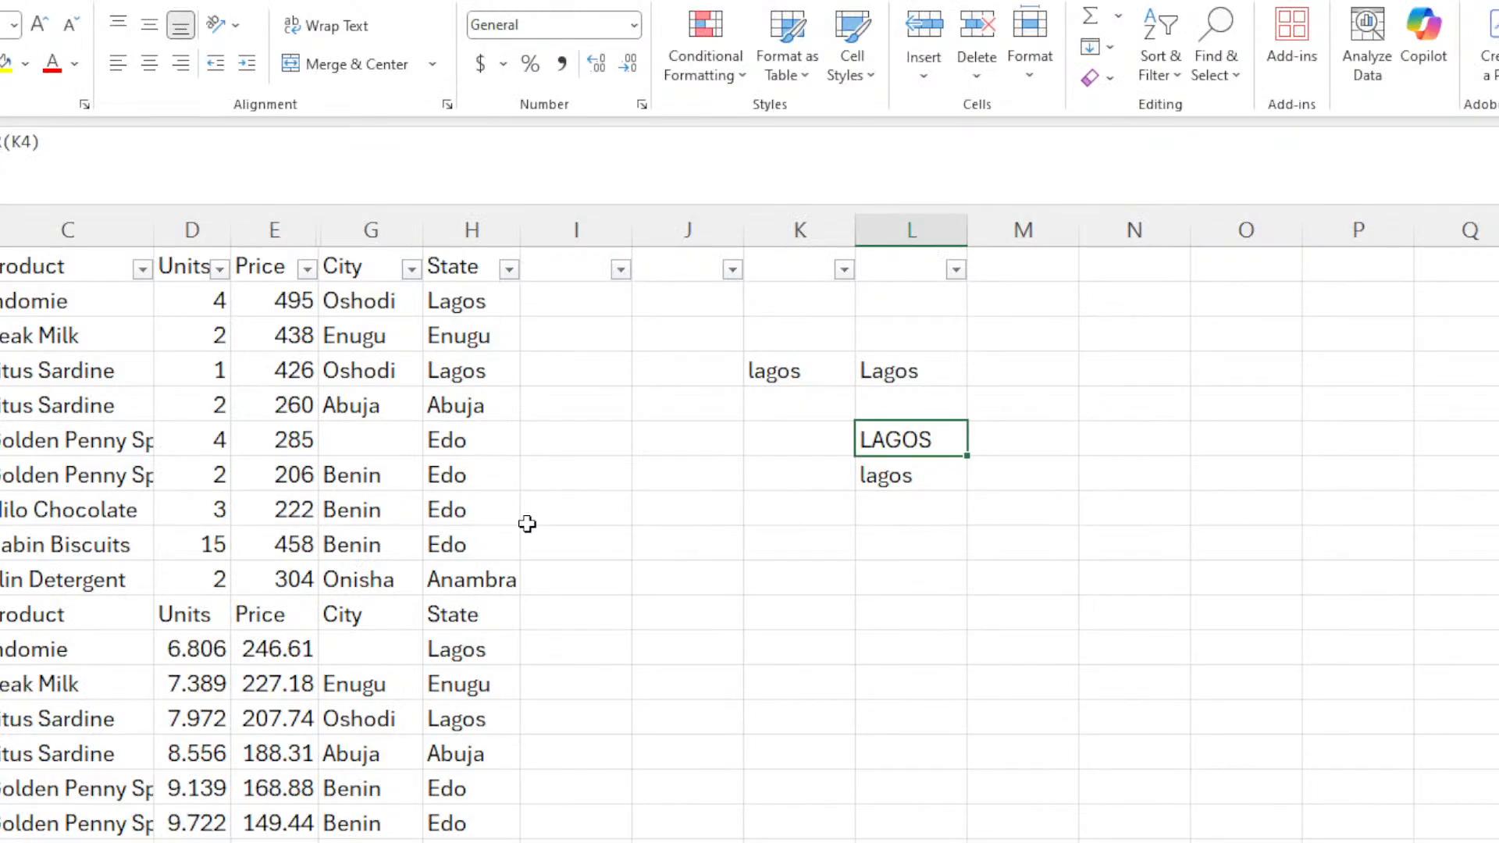
Return to the Excel workbook and clear the sample text and case formulas from K4:L7.
left_click(685, 485)
left_click(804, 370)
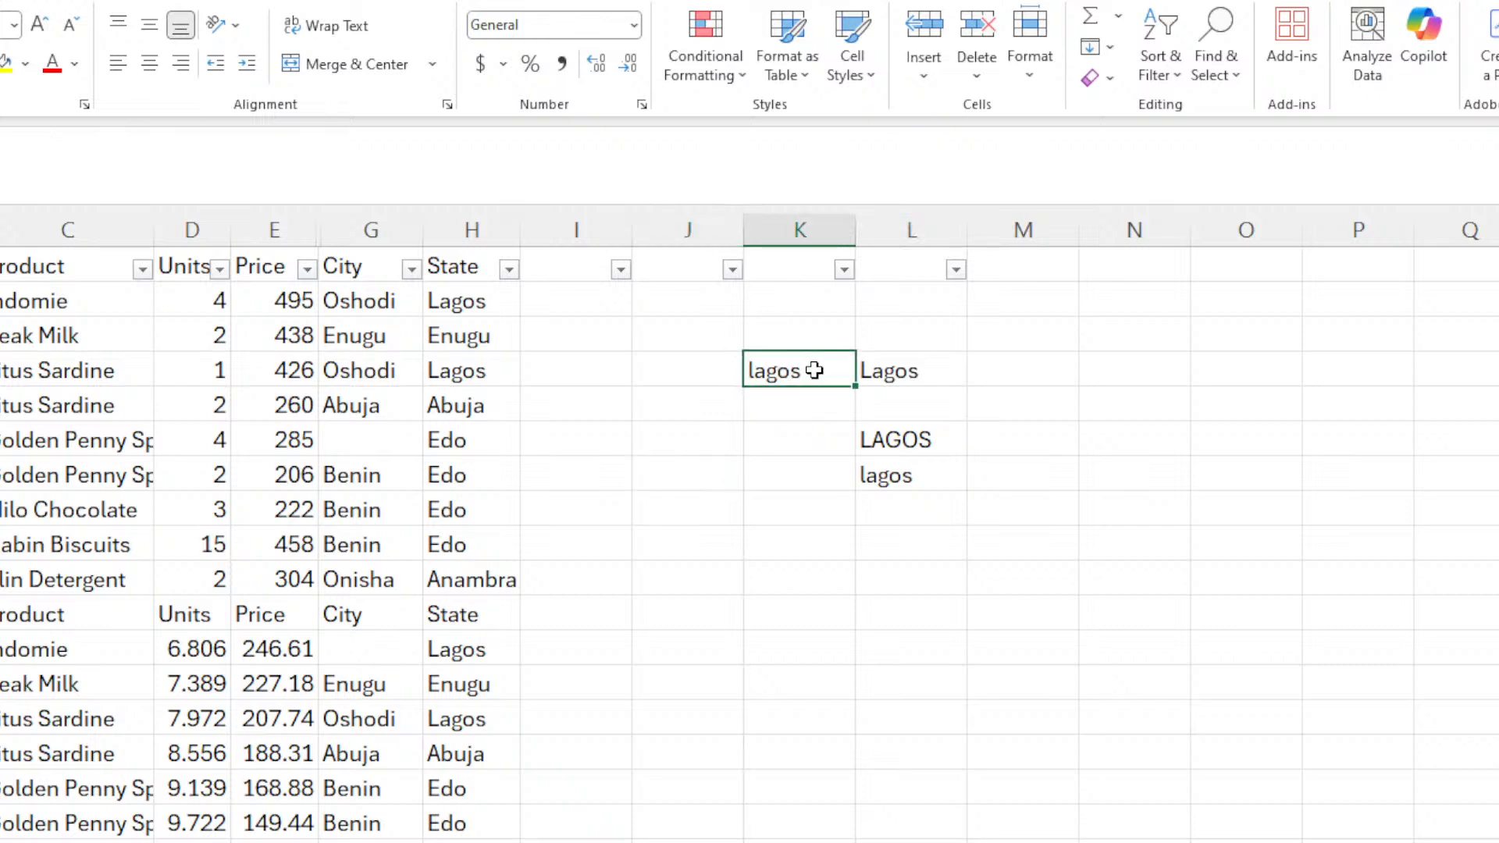
left_click_drag(808, 367, 925, 496)
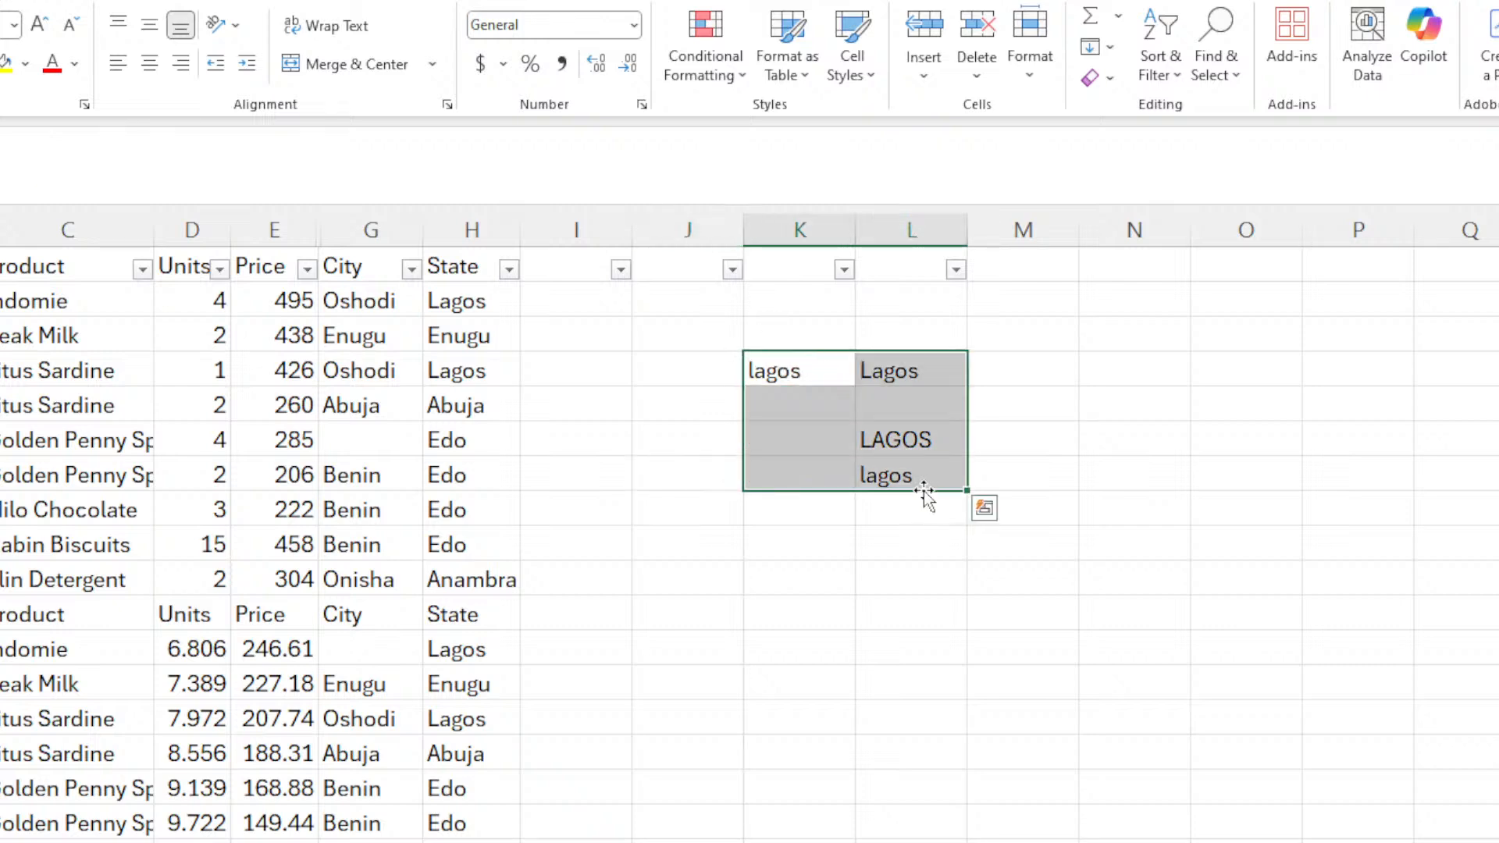
key("Delete")
scroll(858, 484, "down", 2)
scroll(781, 499, "up", 2)
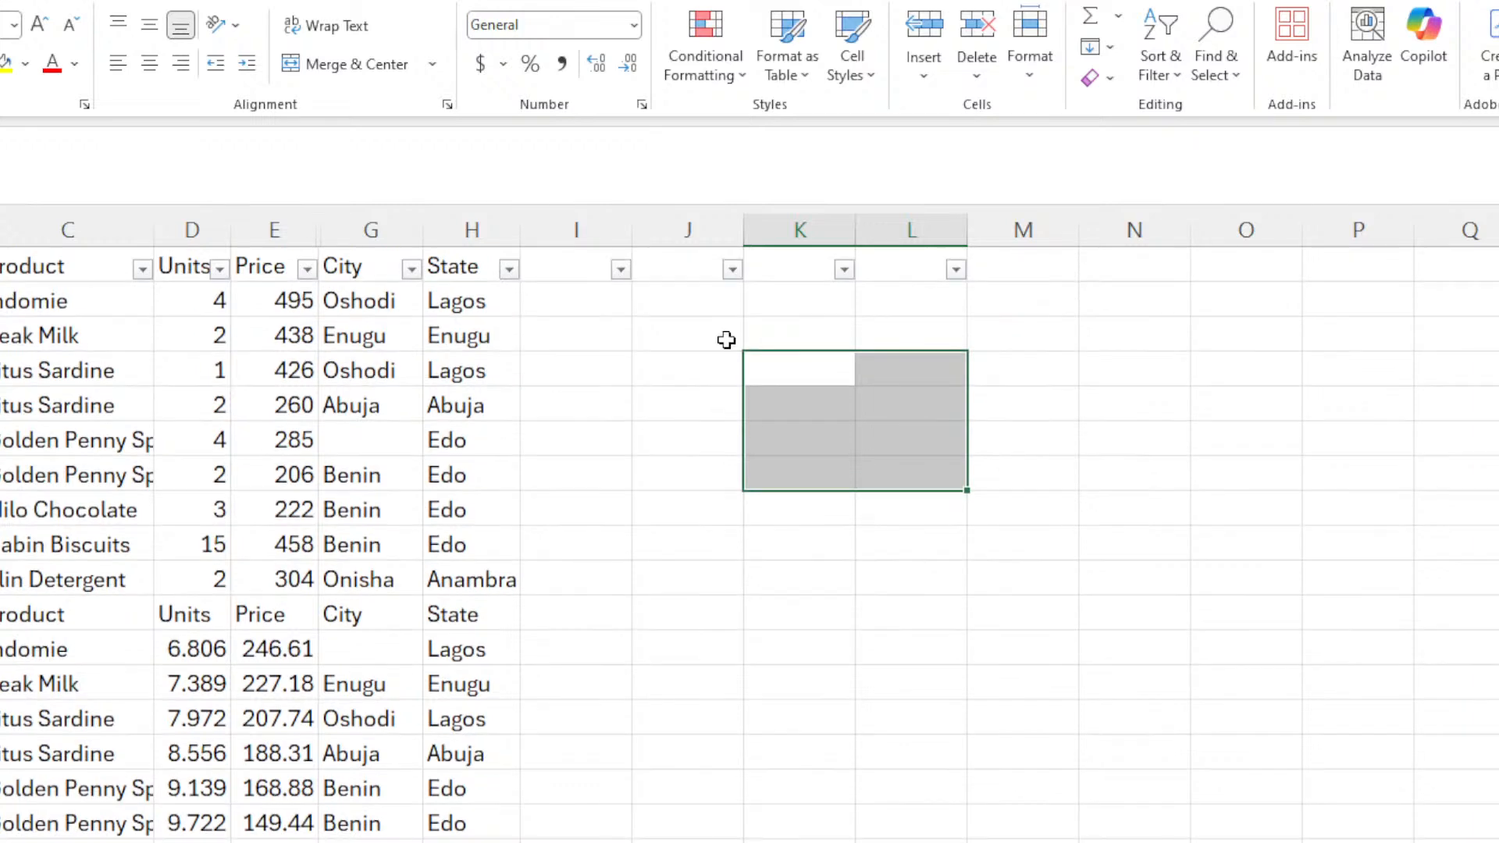
left_click(725, 340)
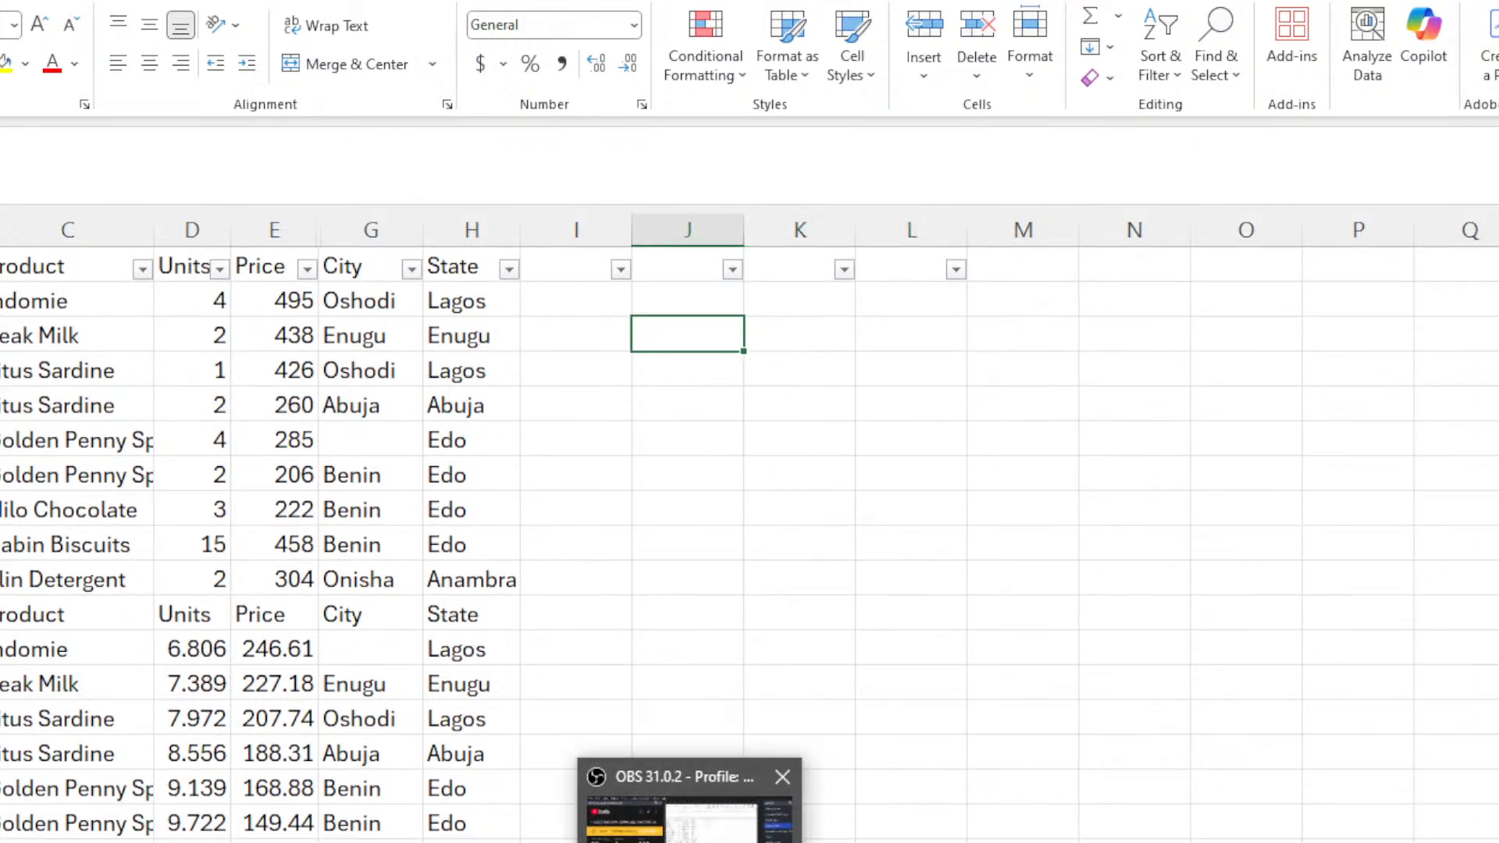
left_click(687, 816)
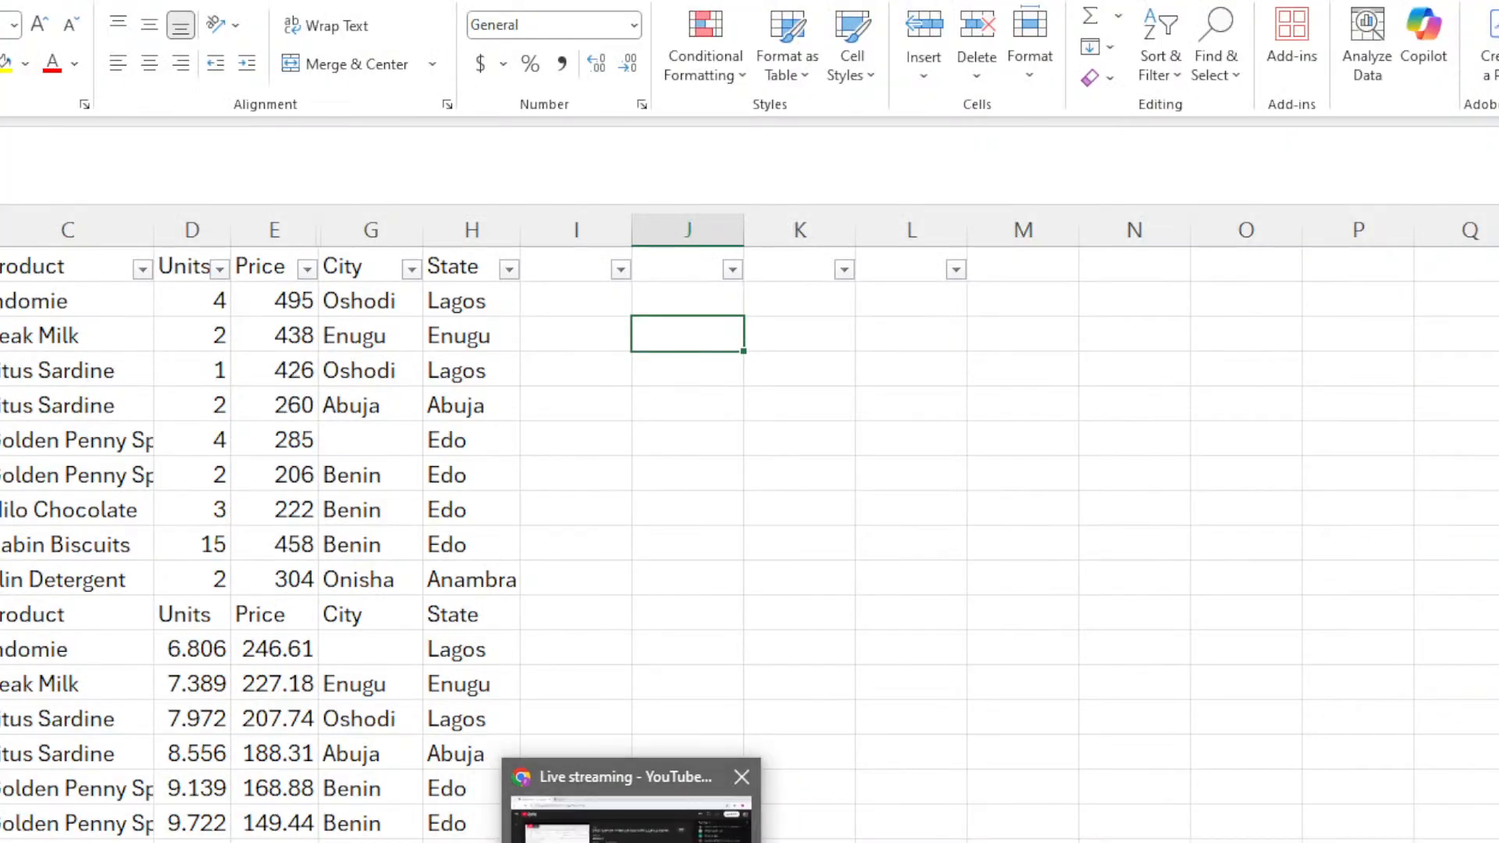
mouse_move(631, 821)
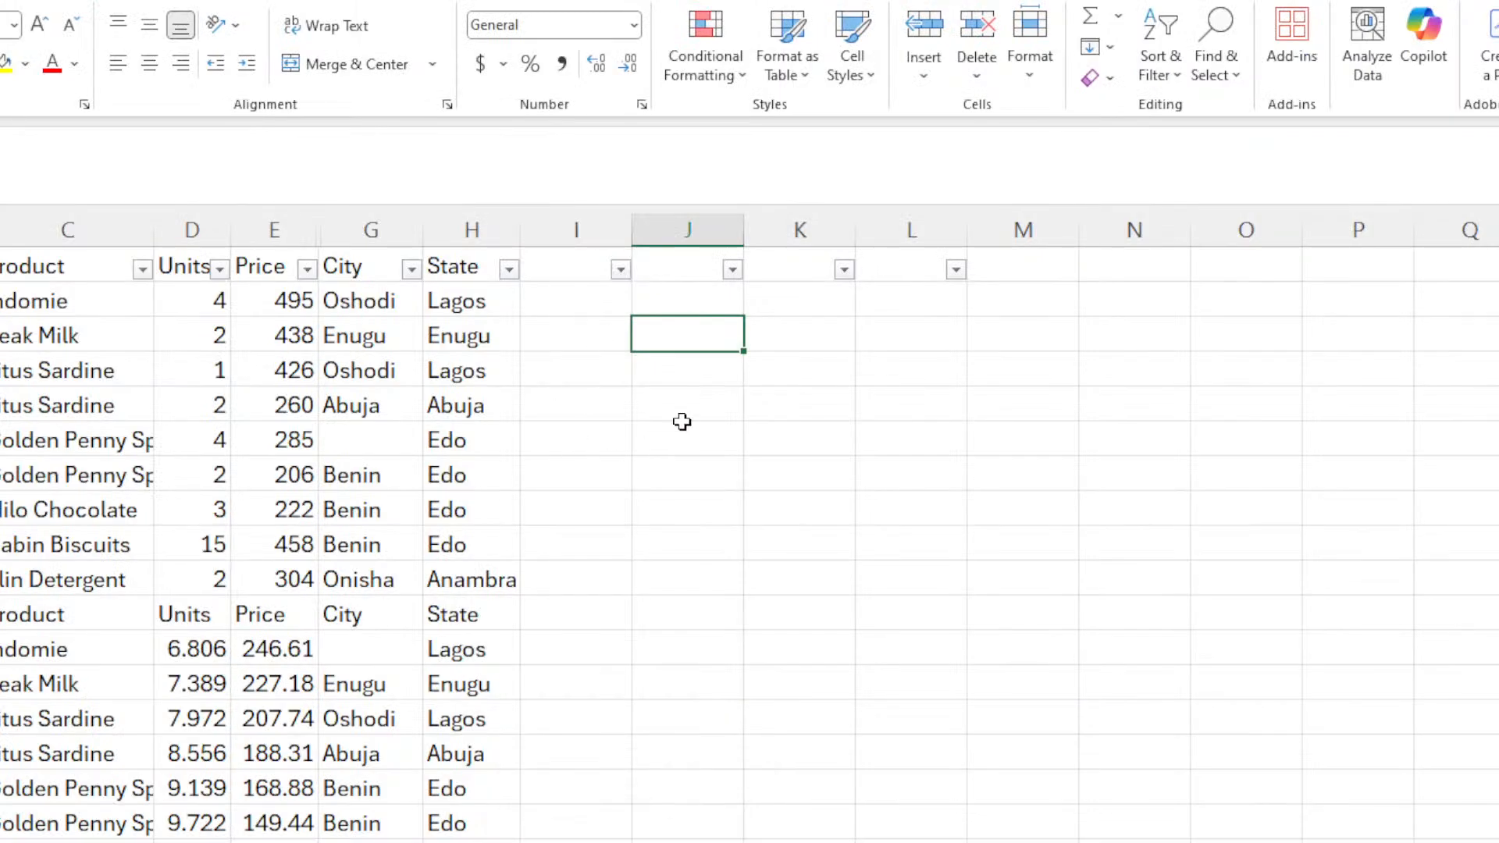
left_click(683, 427)
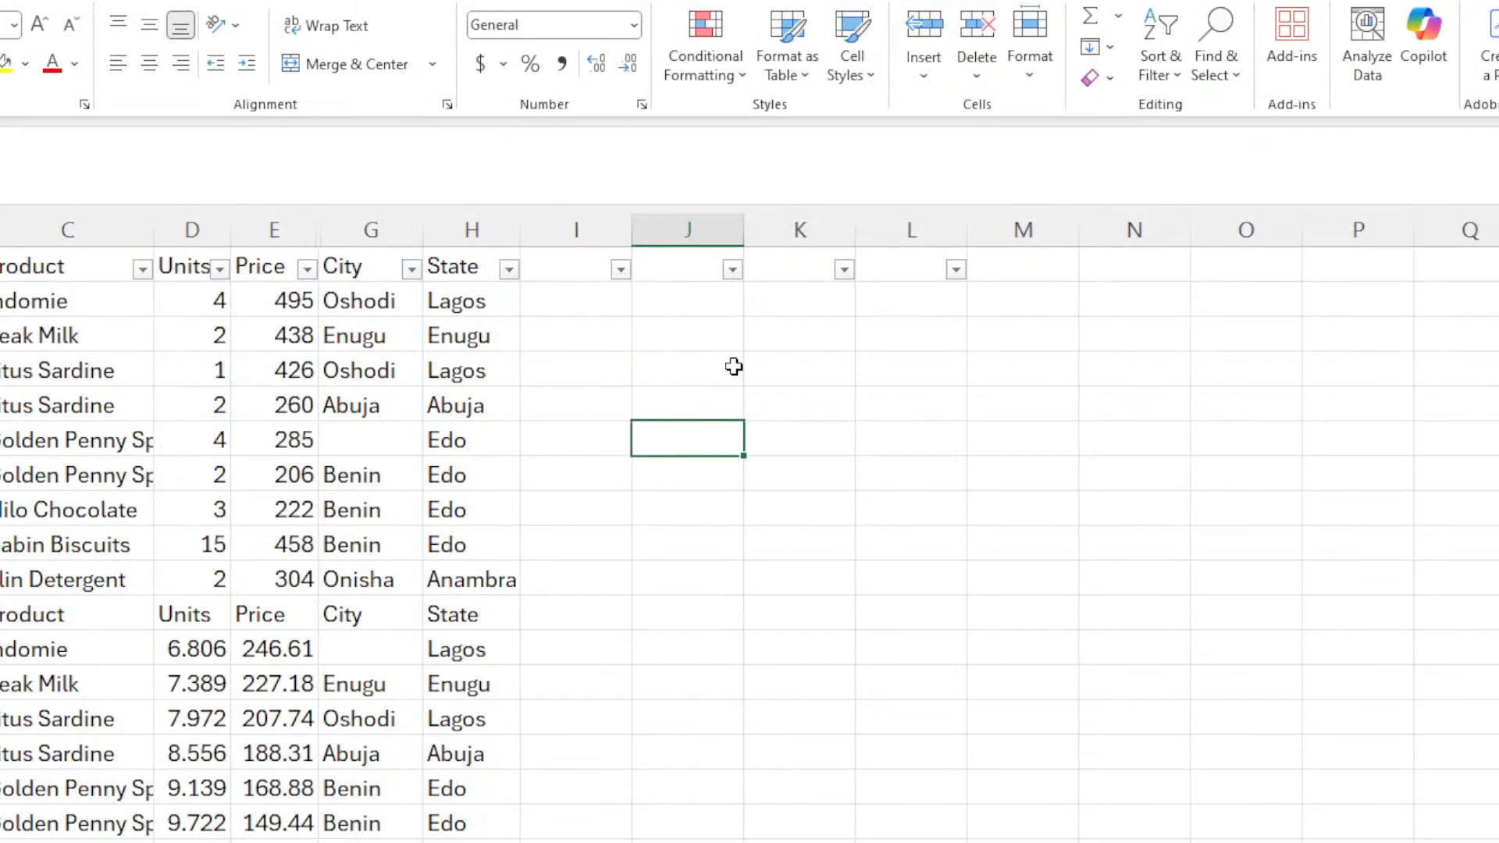
Enter the lowercase sample text lagos in cell J4.
left_click(712, 363)
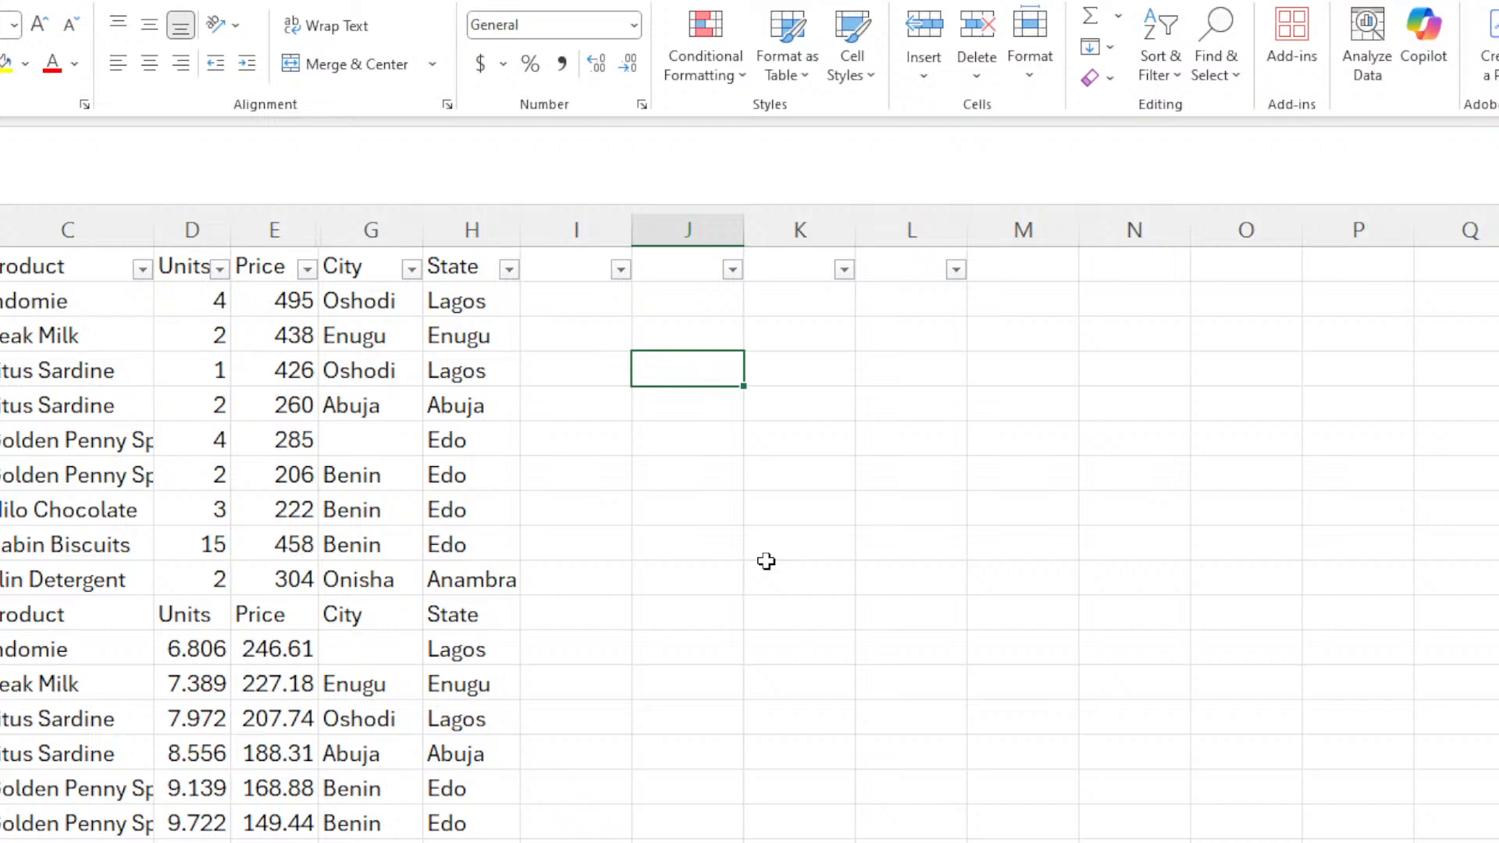
type("=")
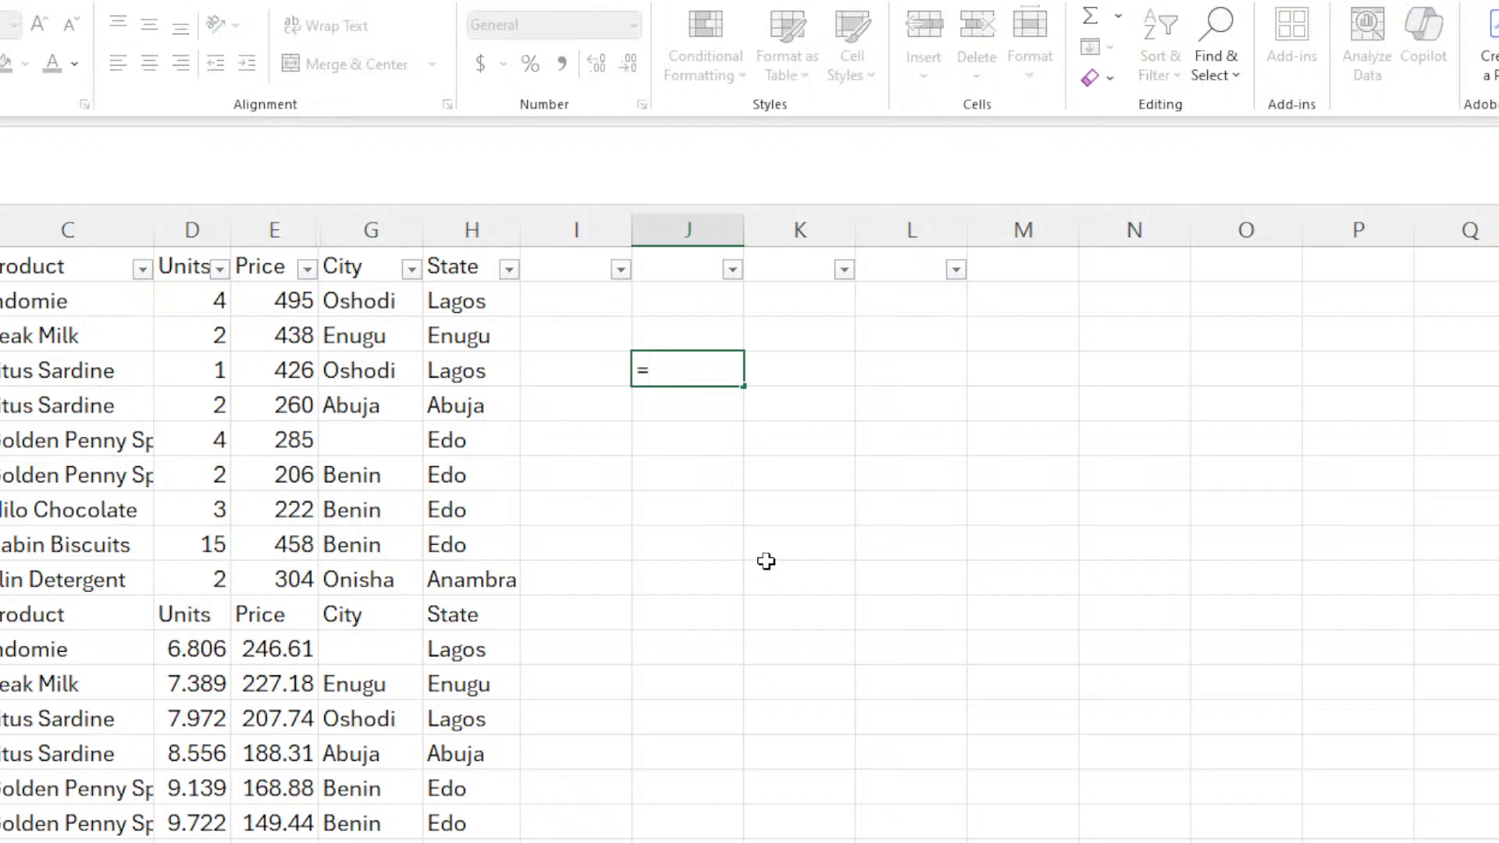
key("Escape")
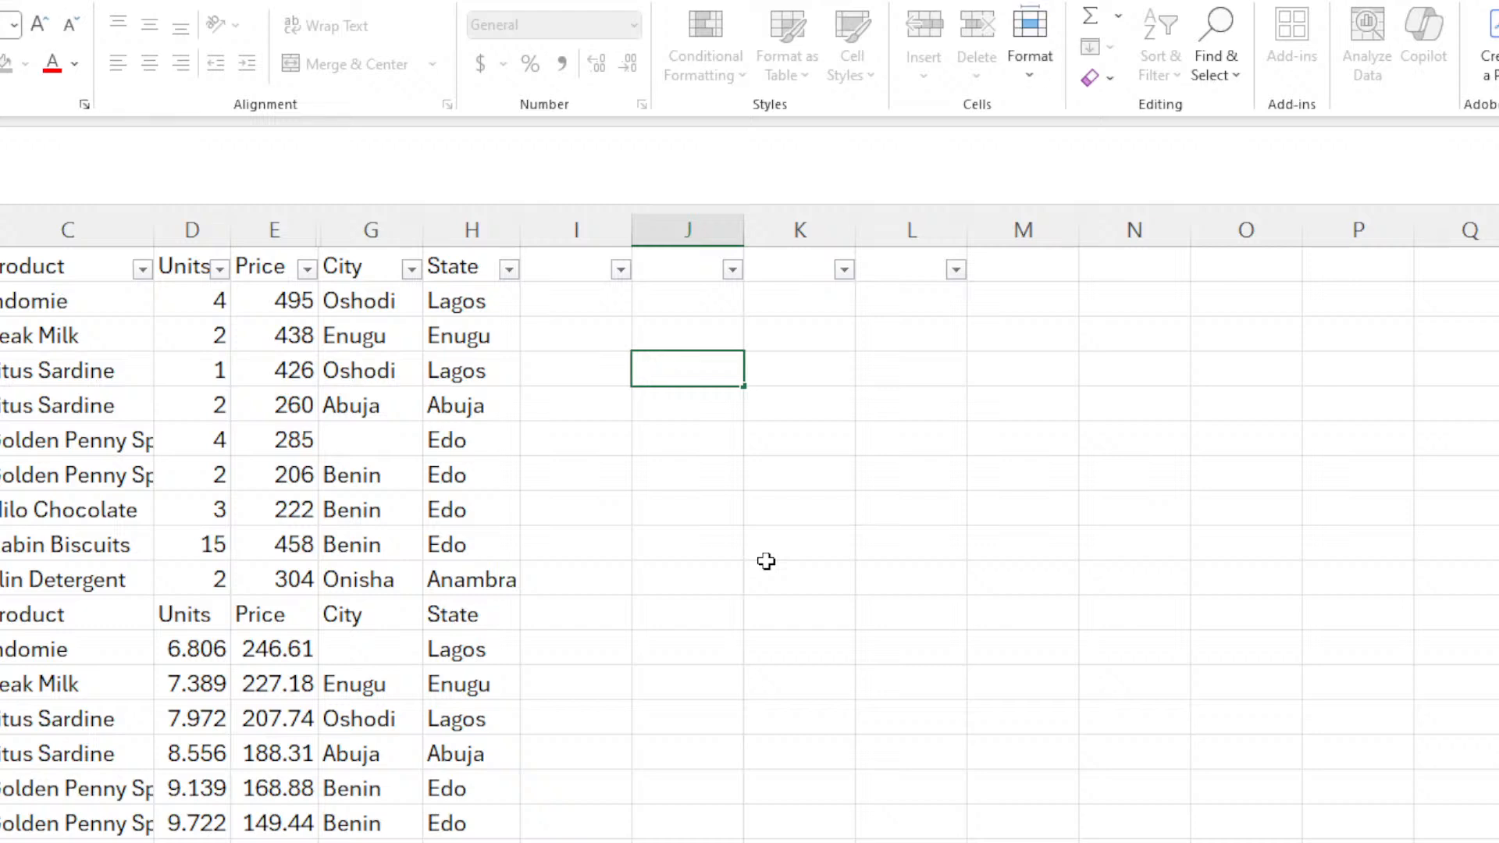
type("lagos")
left_click(796, 396)
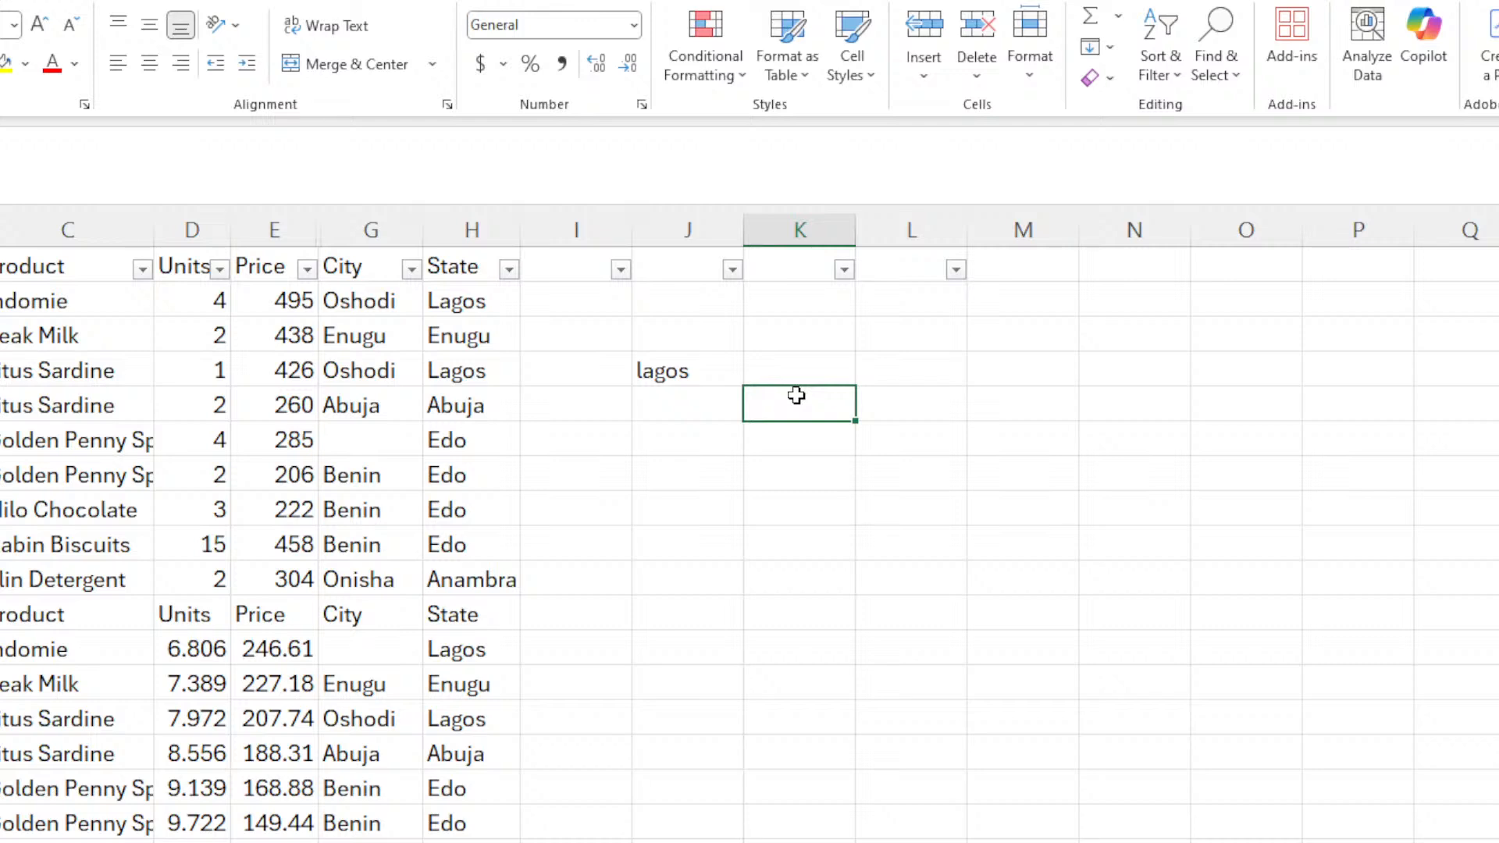
Enter =PROPER(J4) in cell K4 to capitalize the sample text's first letter, and reselect the cell to check its formula.
left_click(790, 364)
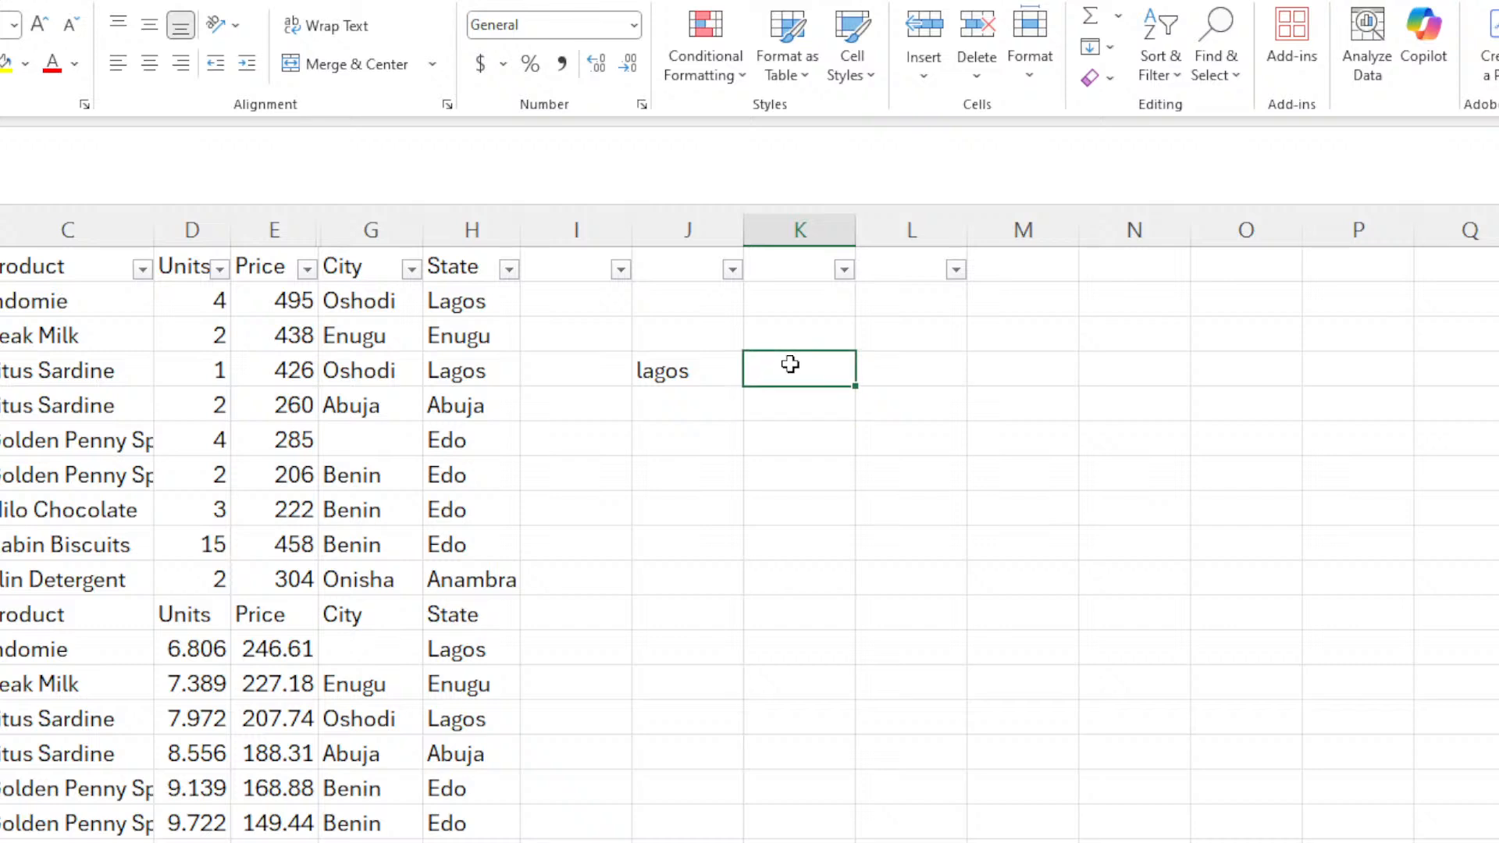
type("=")
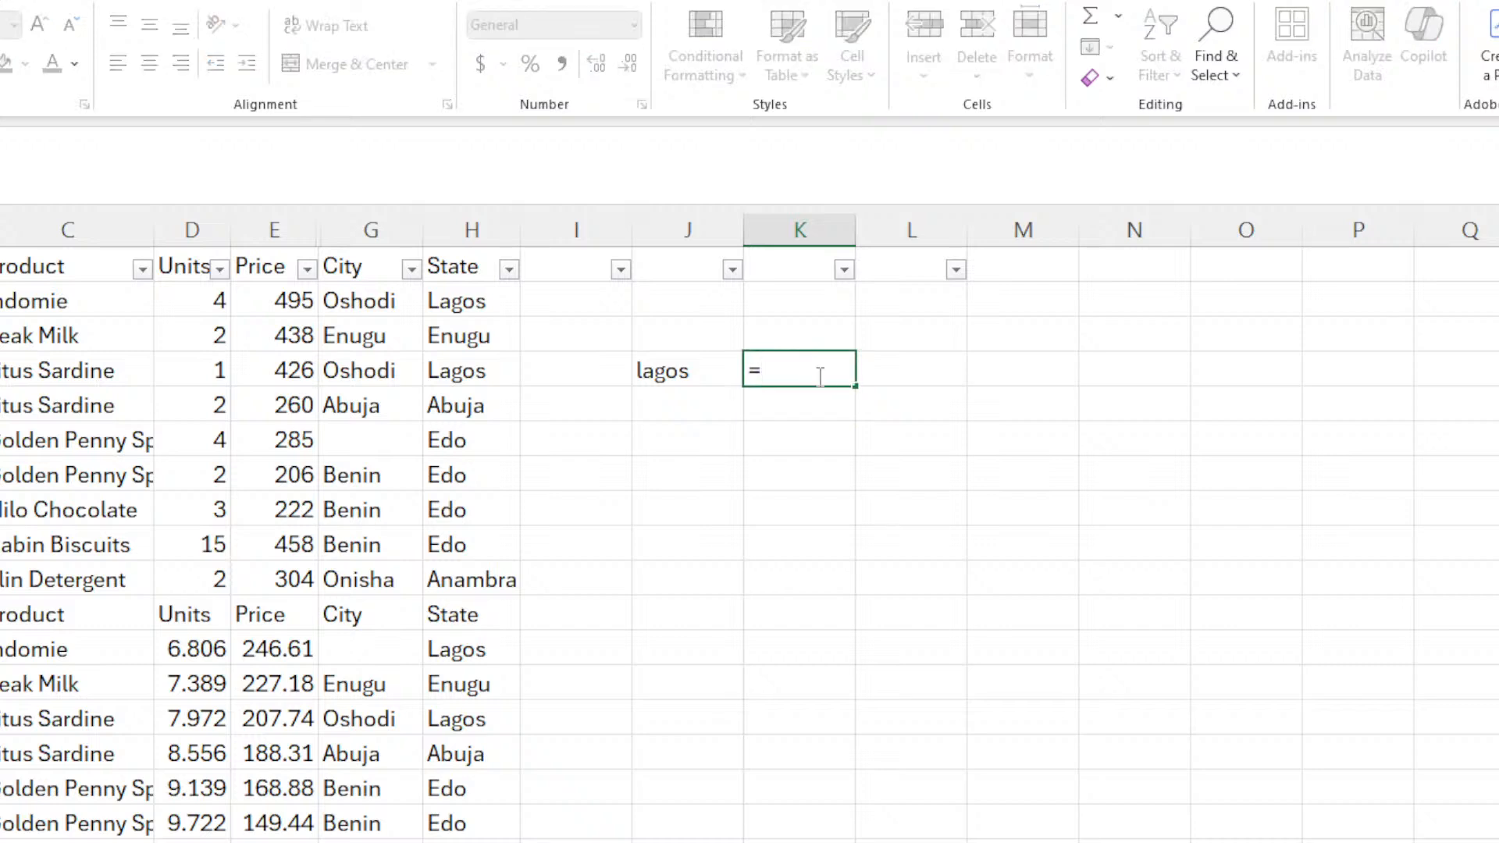
type("proper")
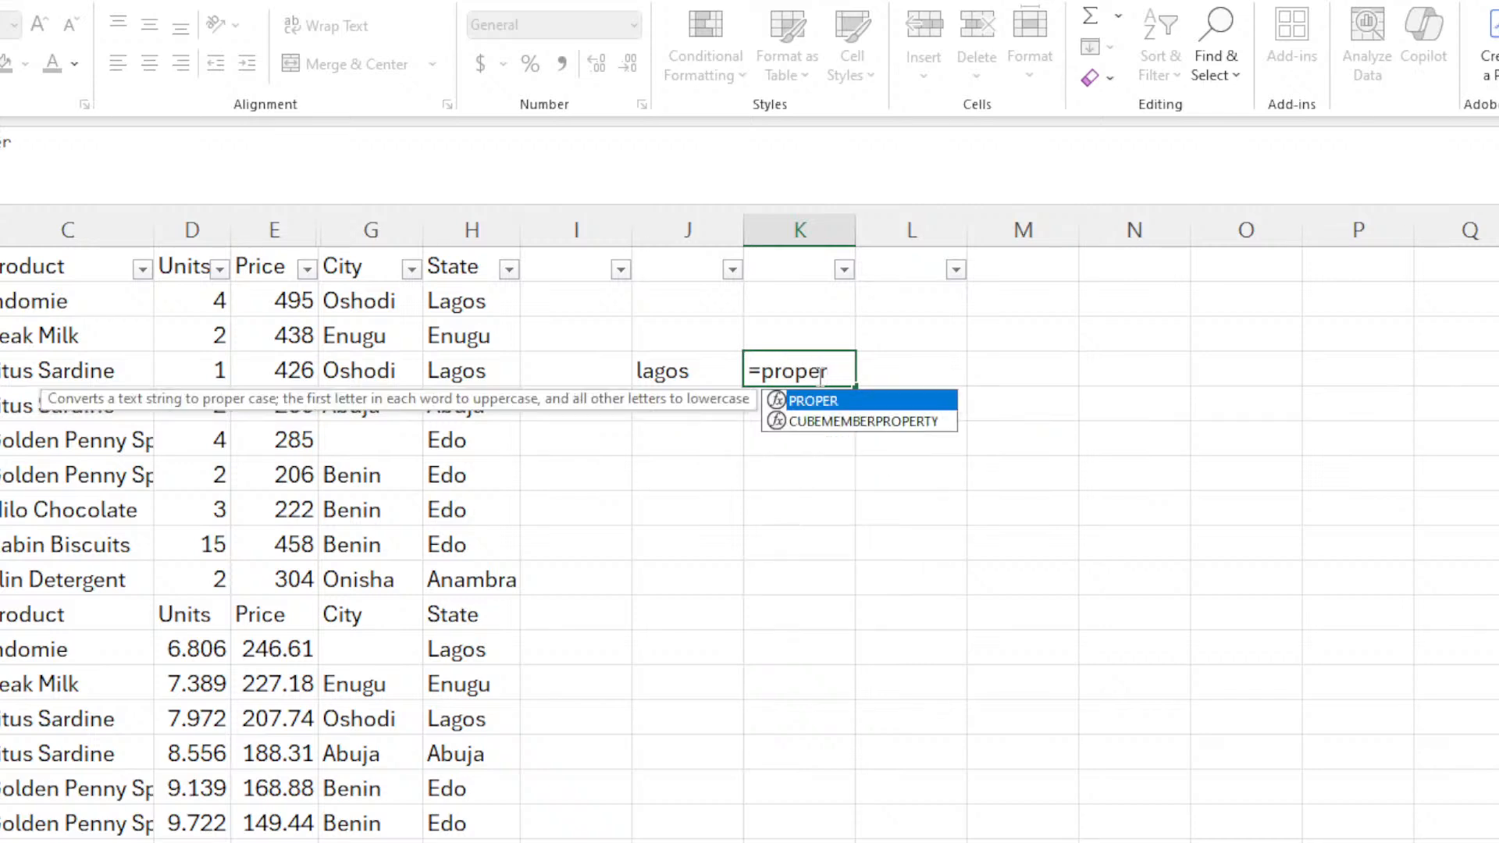
double_click(864, 403)
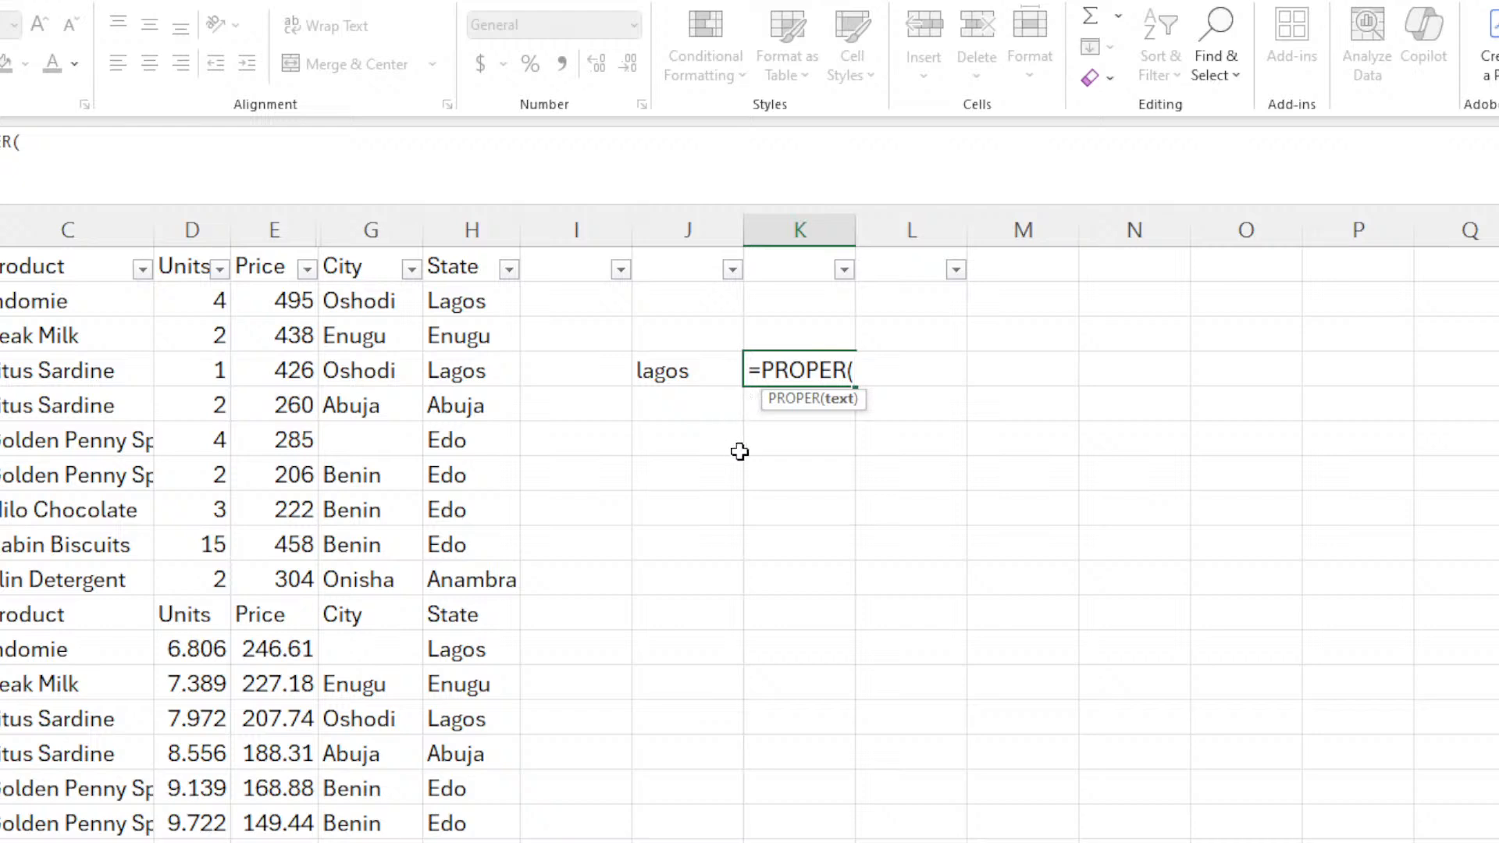
left_click(677, 364)
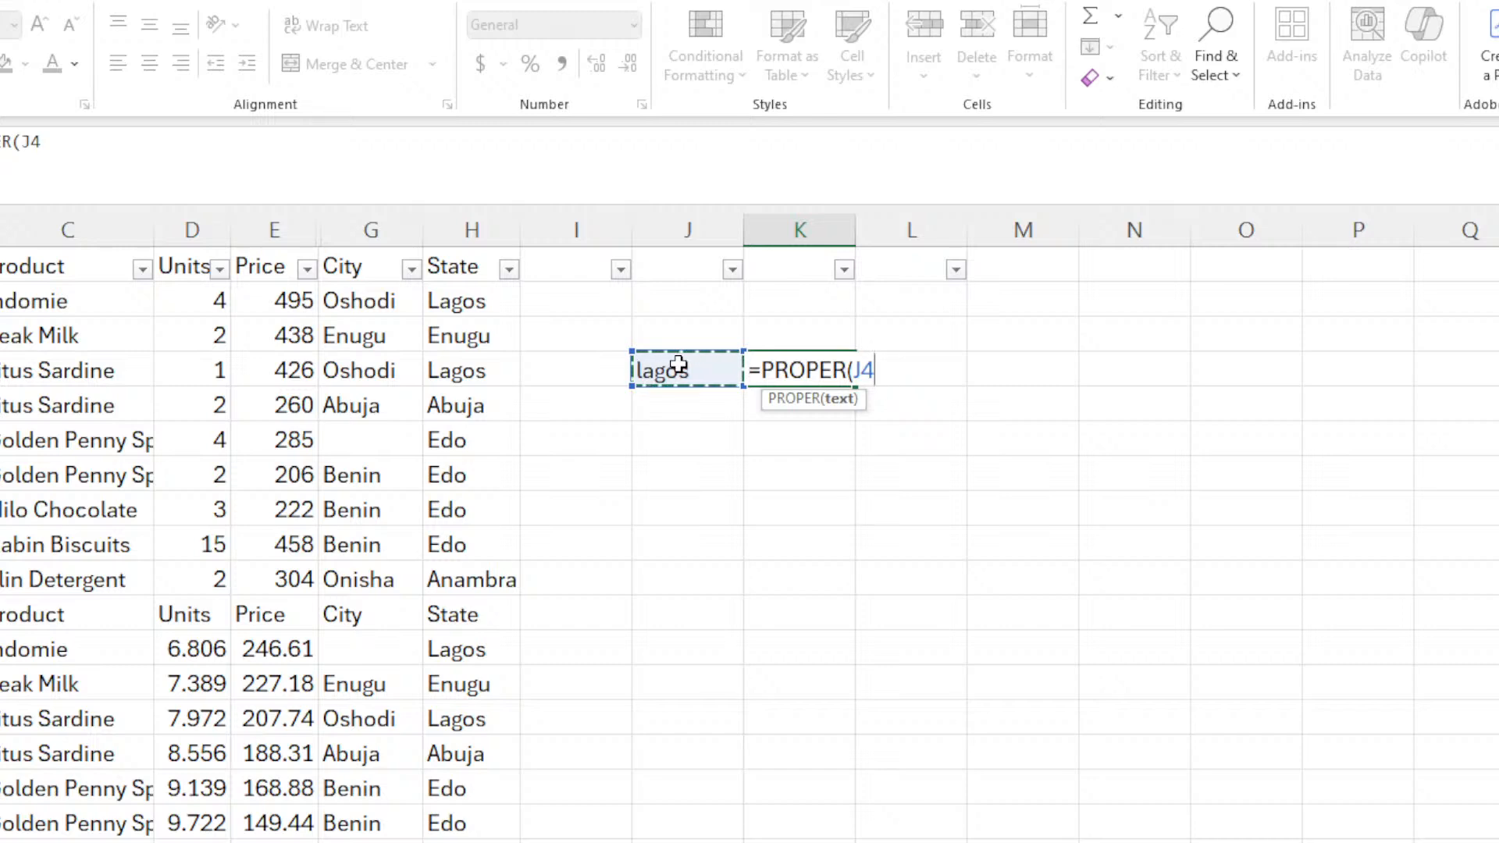
type(")")
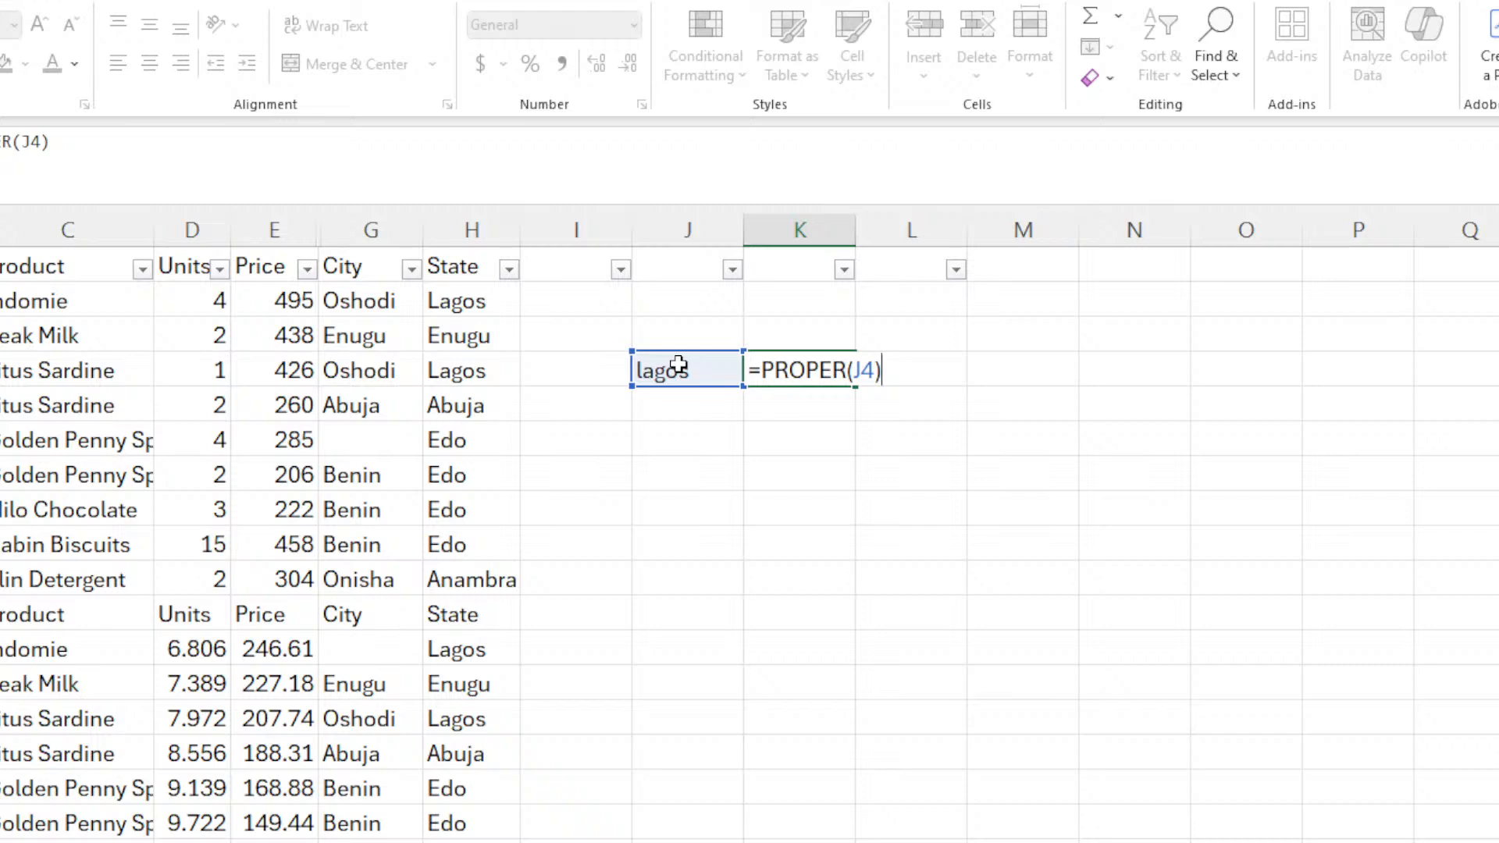
key("Return")
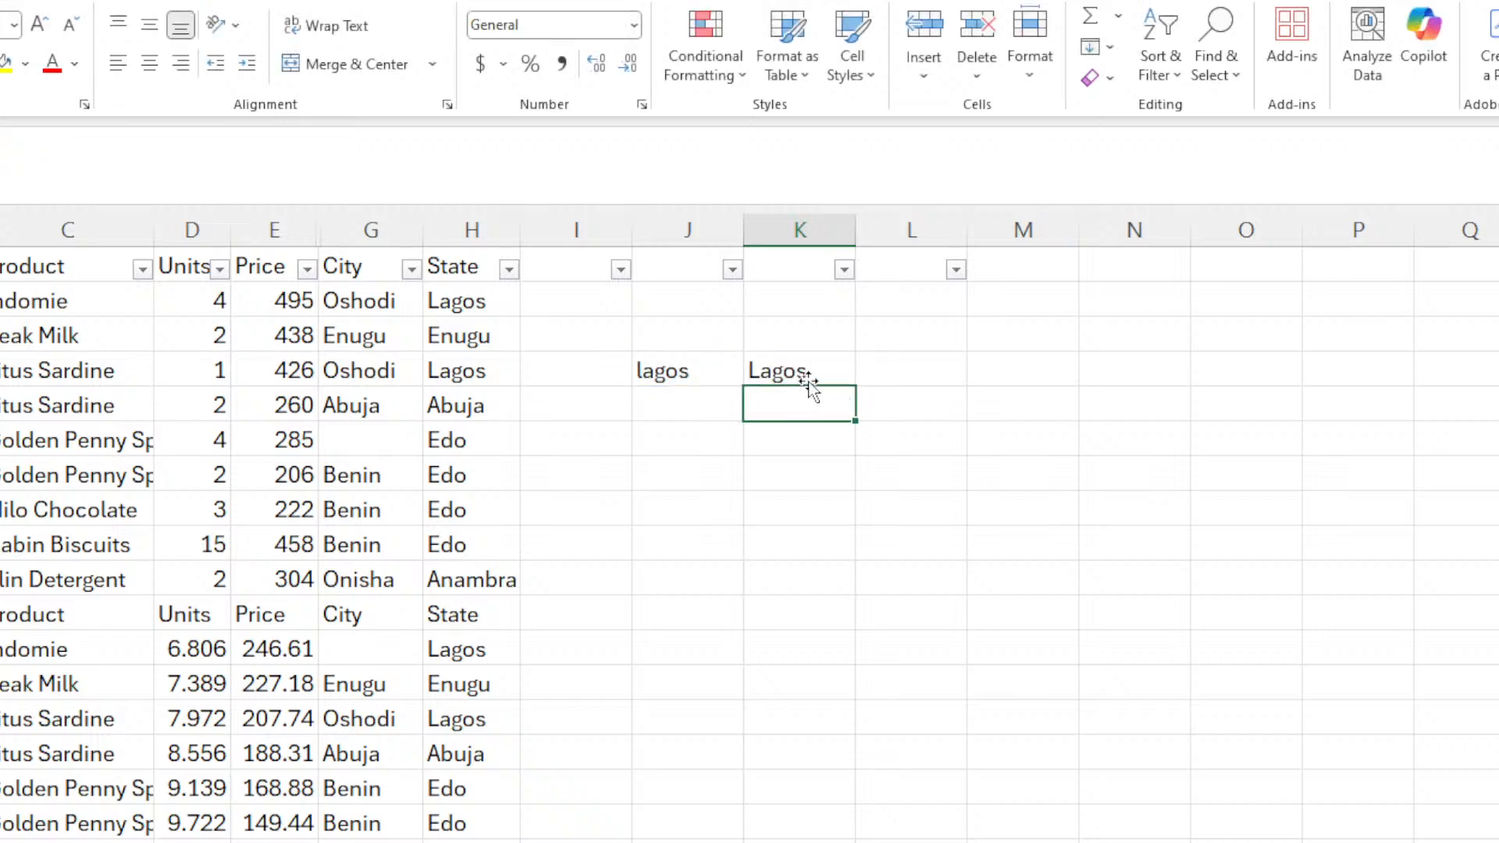
left_click(794, 367)
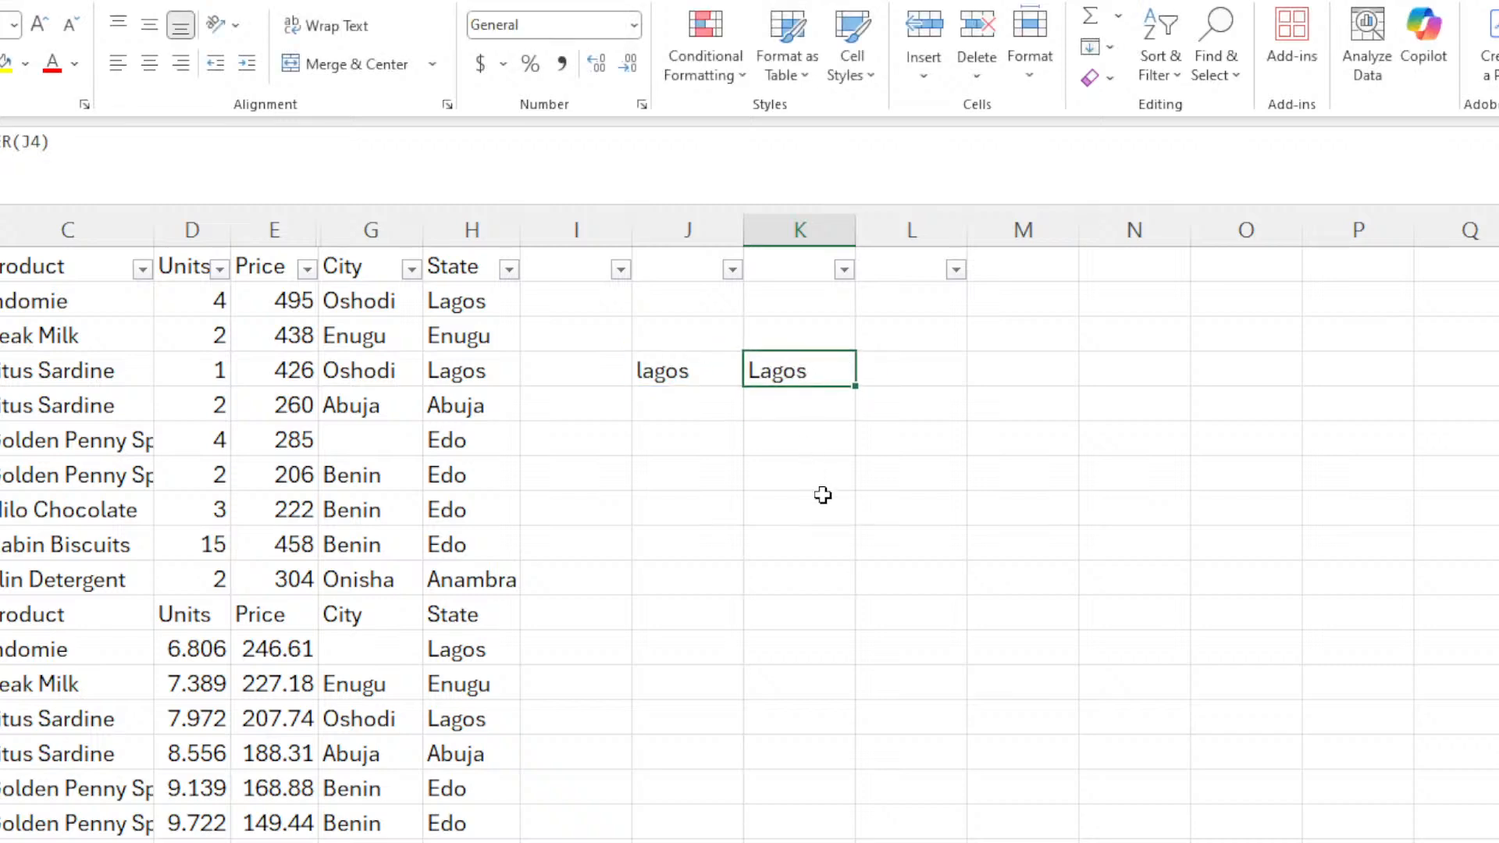
Enter =UPPER(J4) in cell K5 to convert the sample text to uppercase, and reselect the cell to check its formula.
left_click(803, 407)
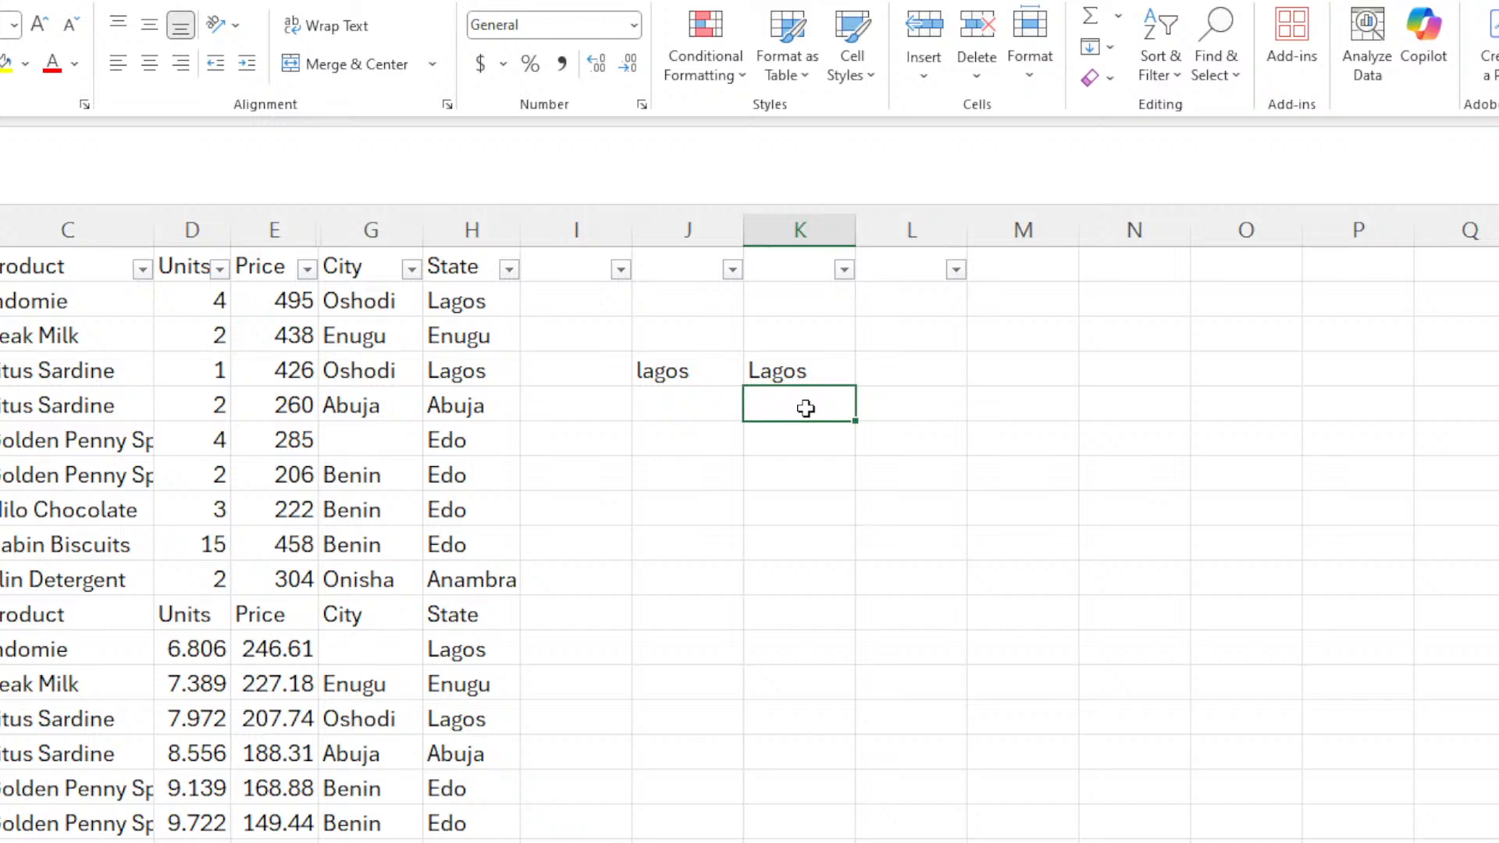
type("=")
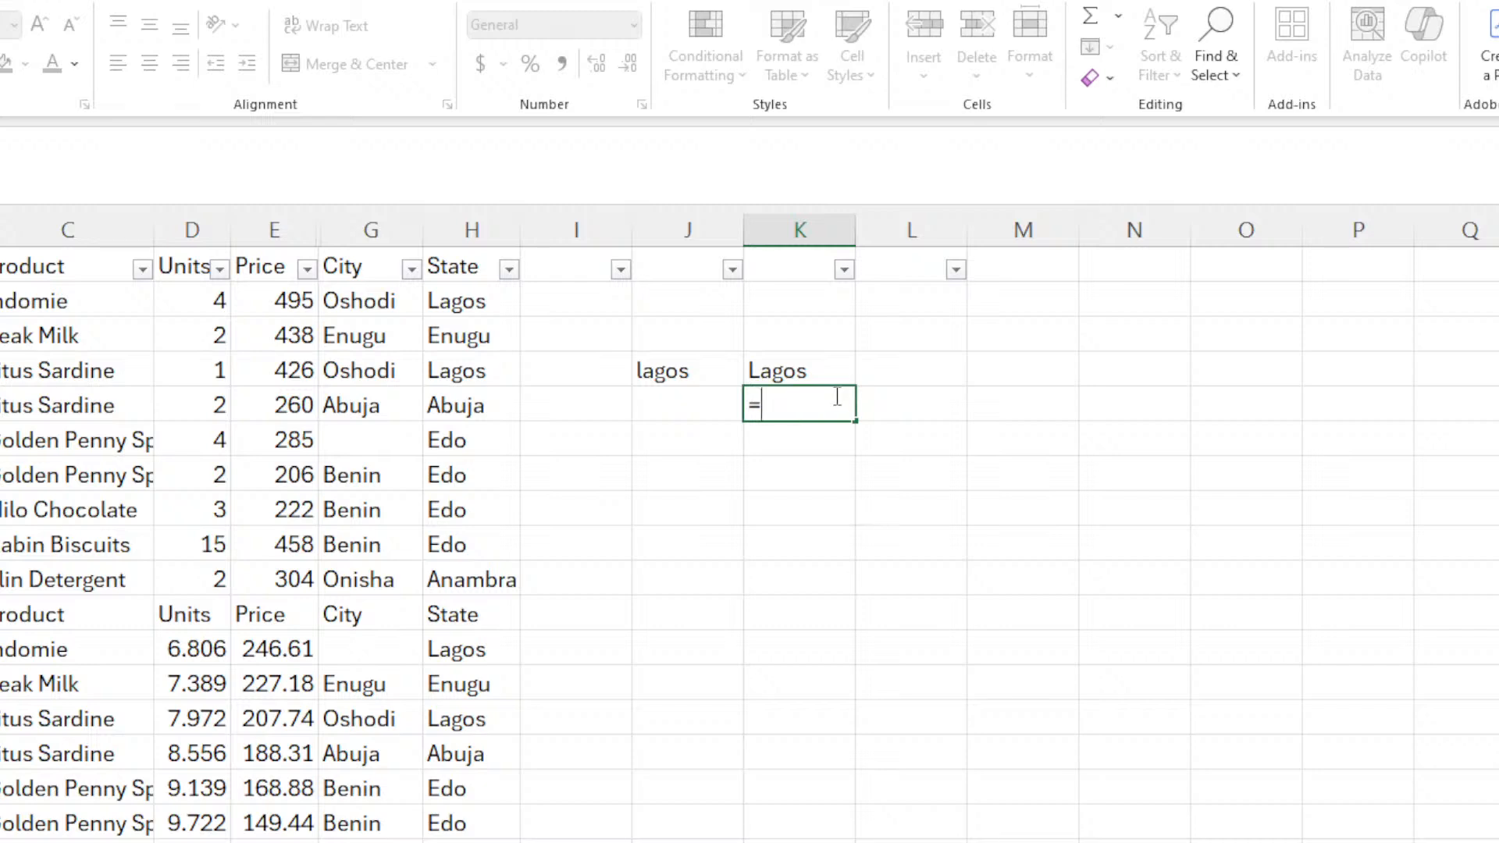
type("upper")
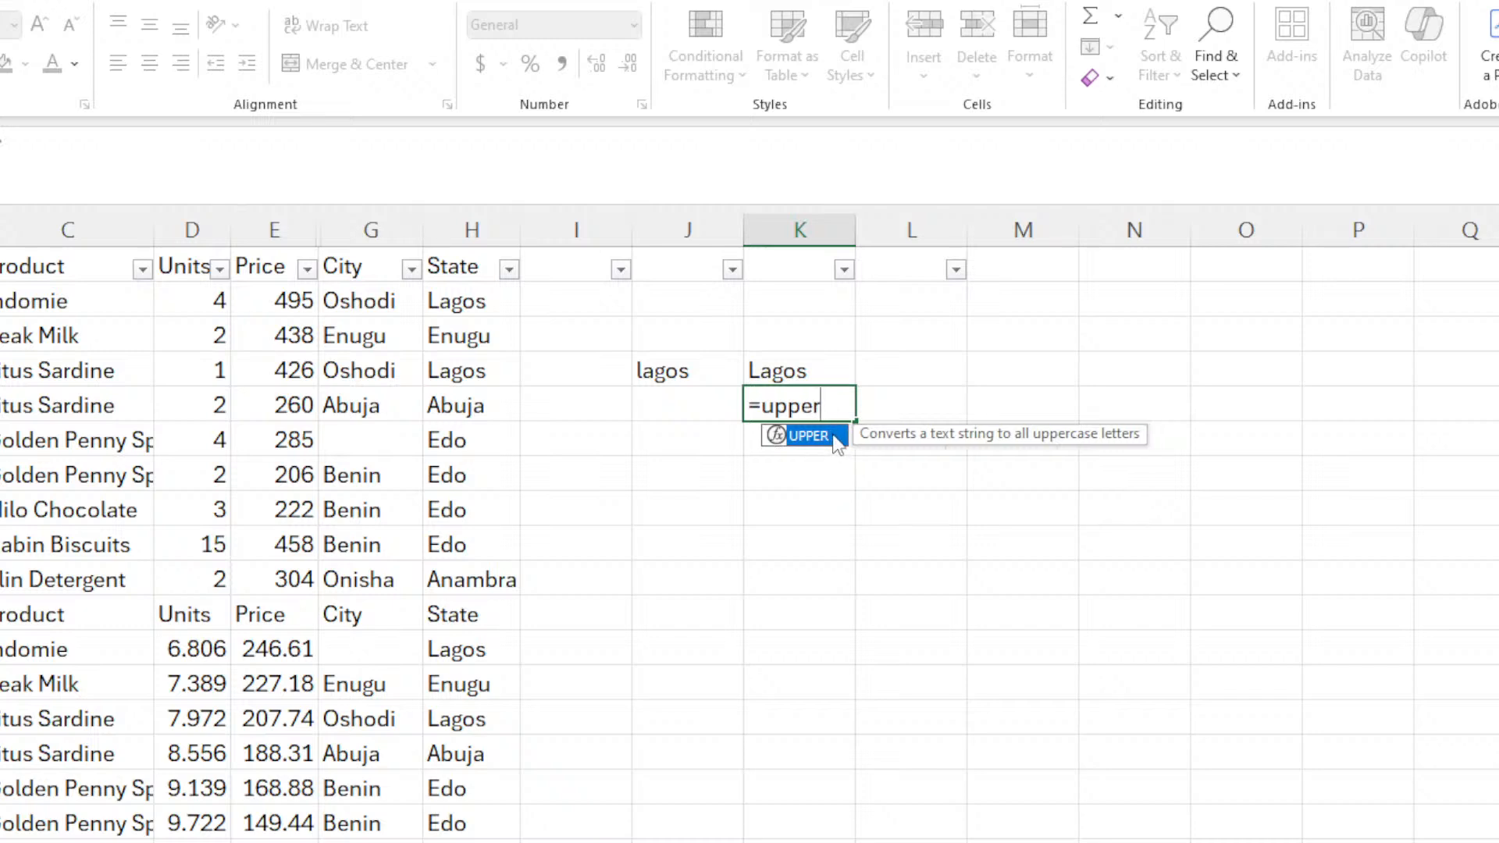
double_click(834, 434)
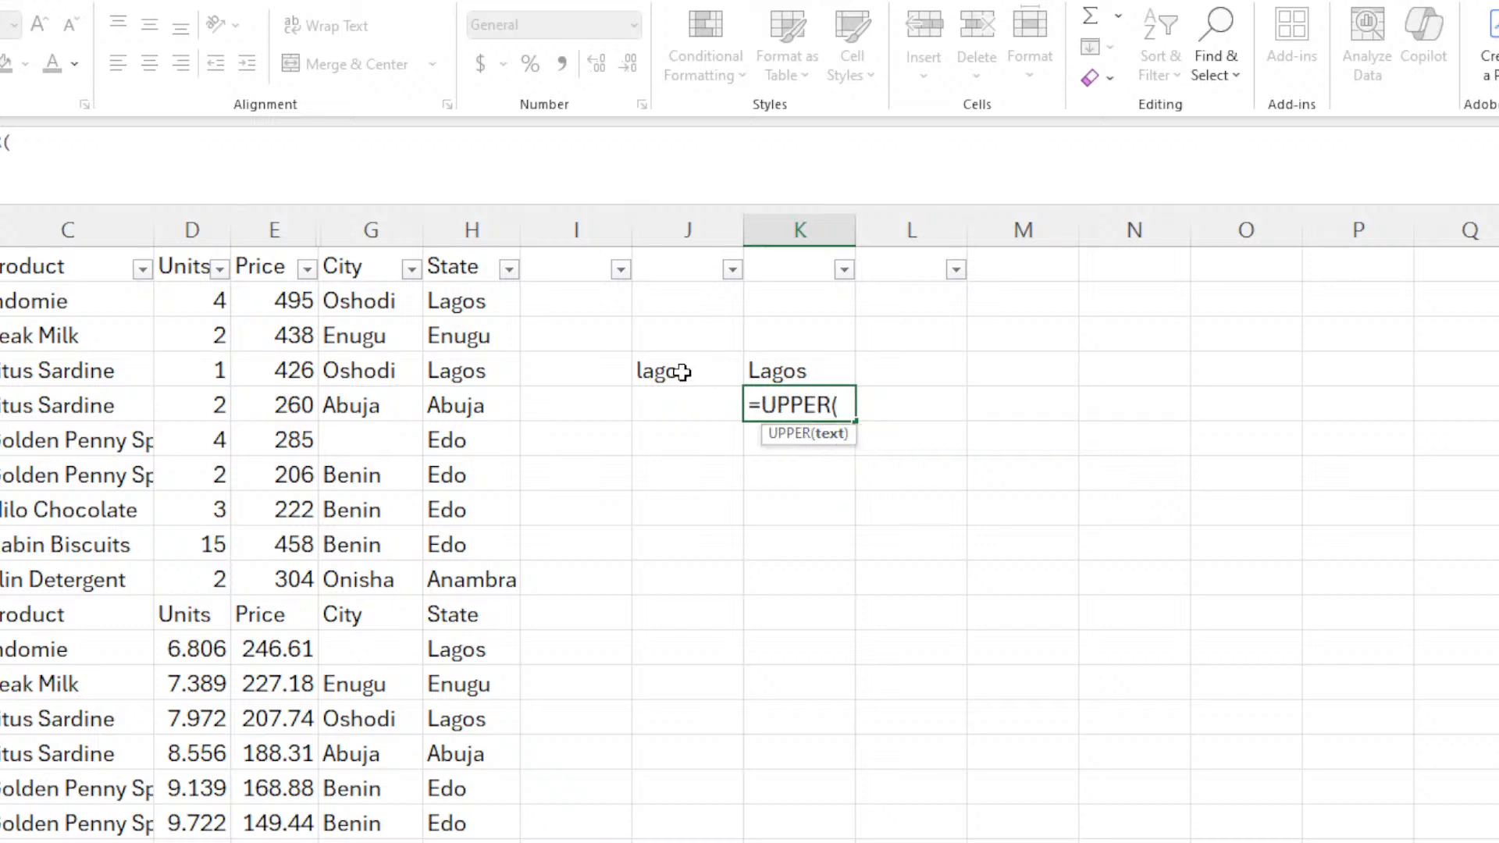
left_click(682, 373)
type(")")
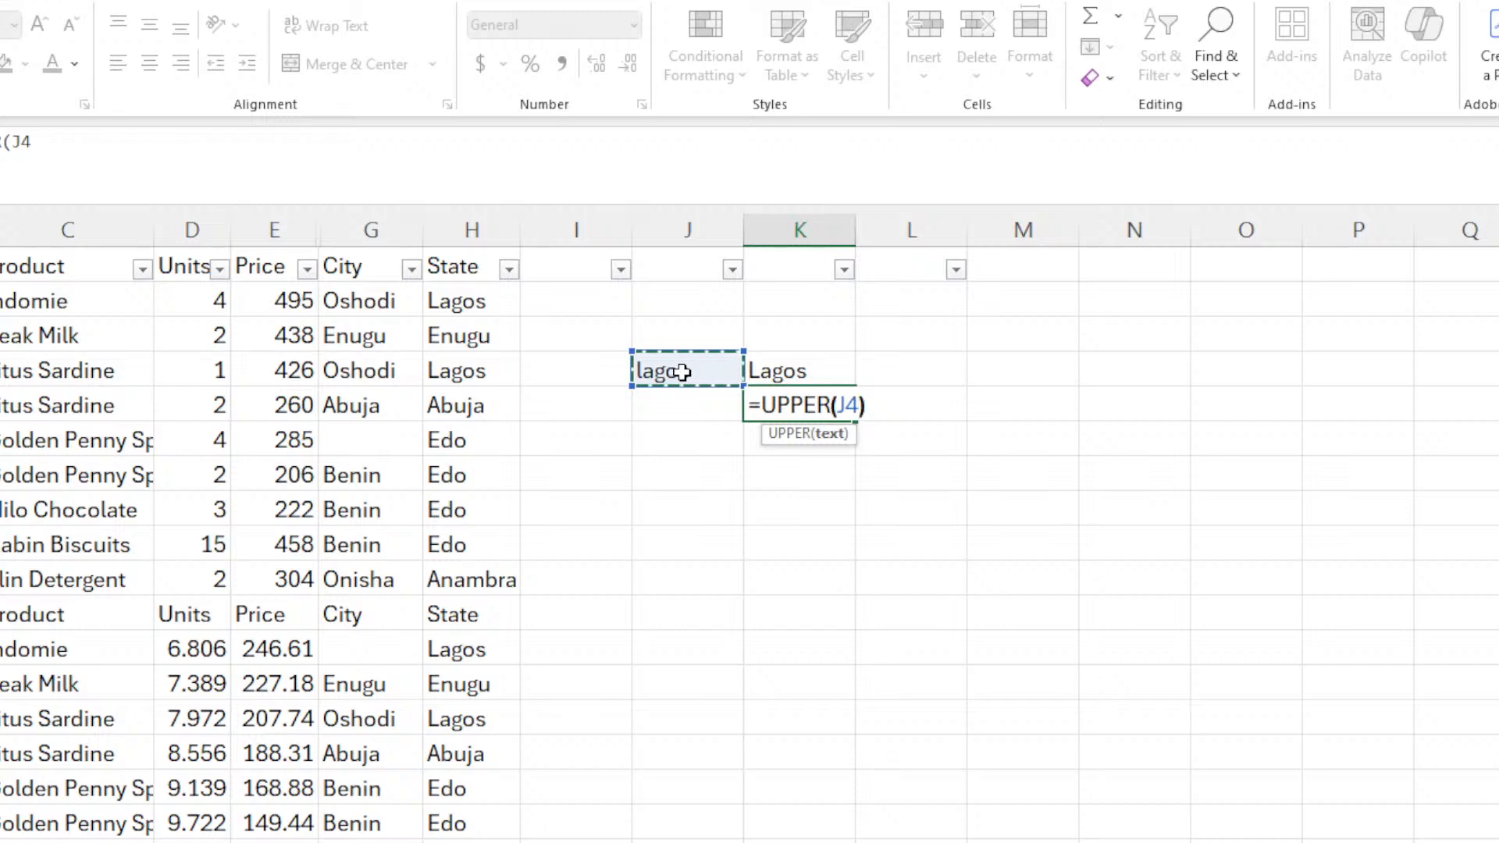
key("Return")
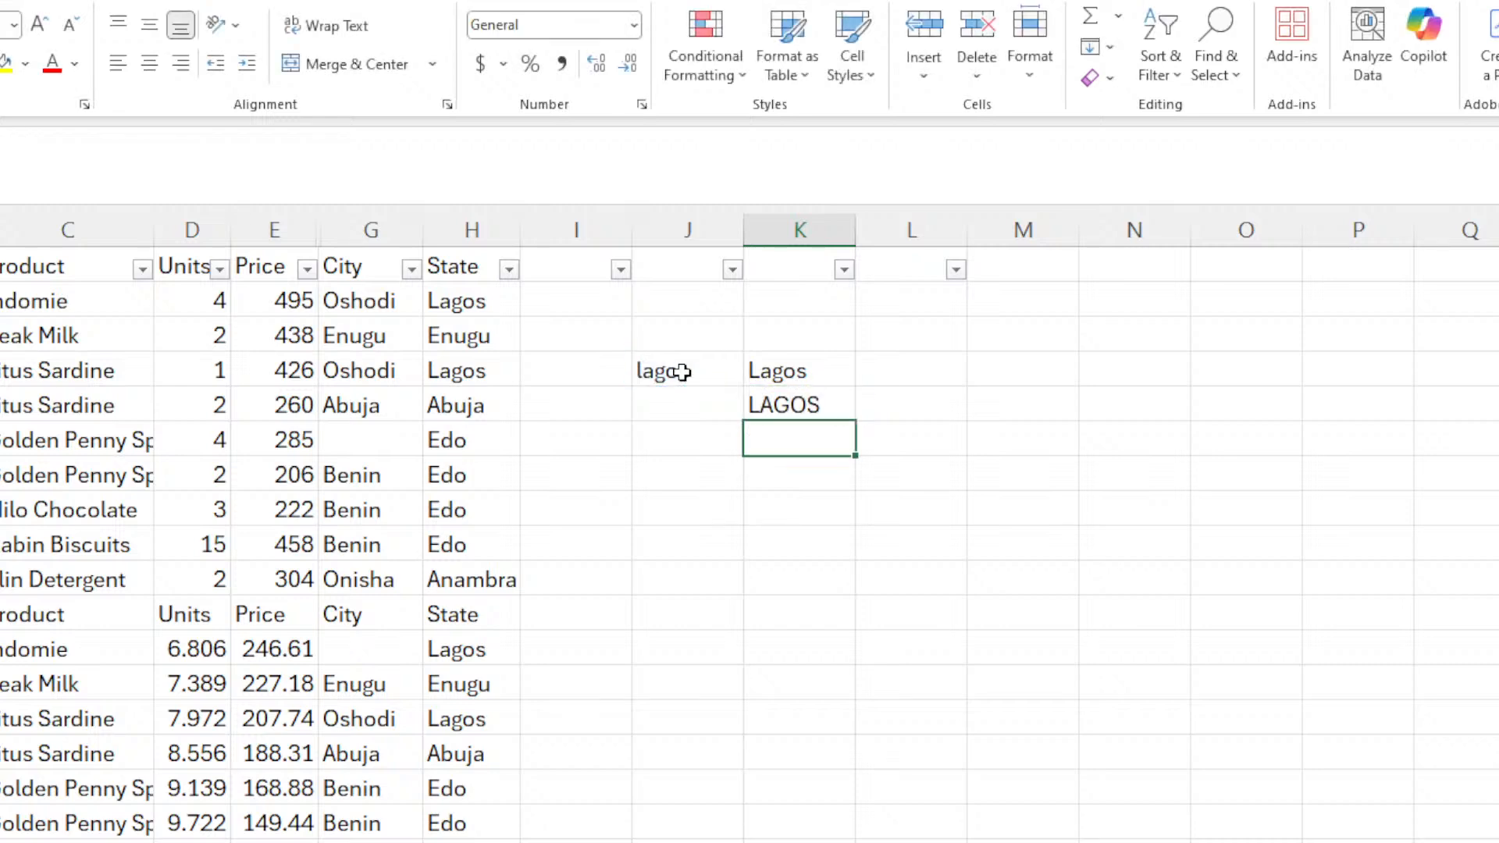
left_click(786, 405)
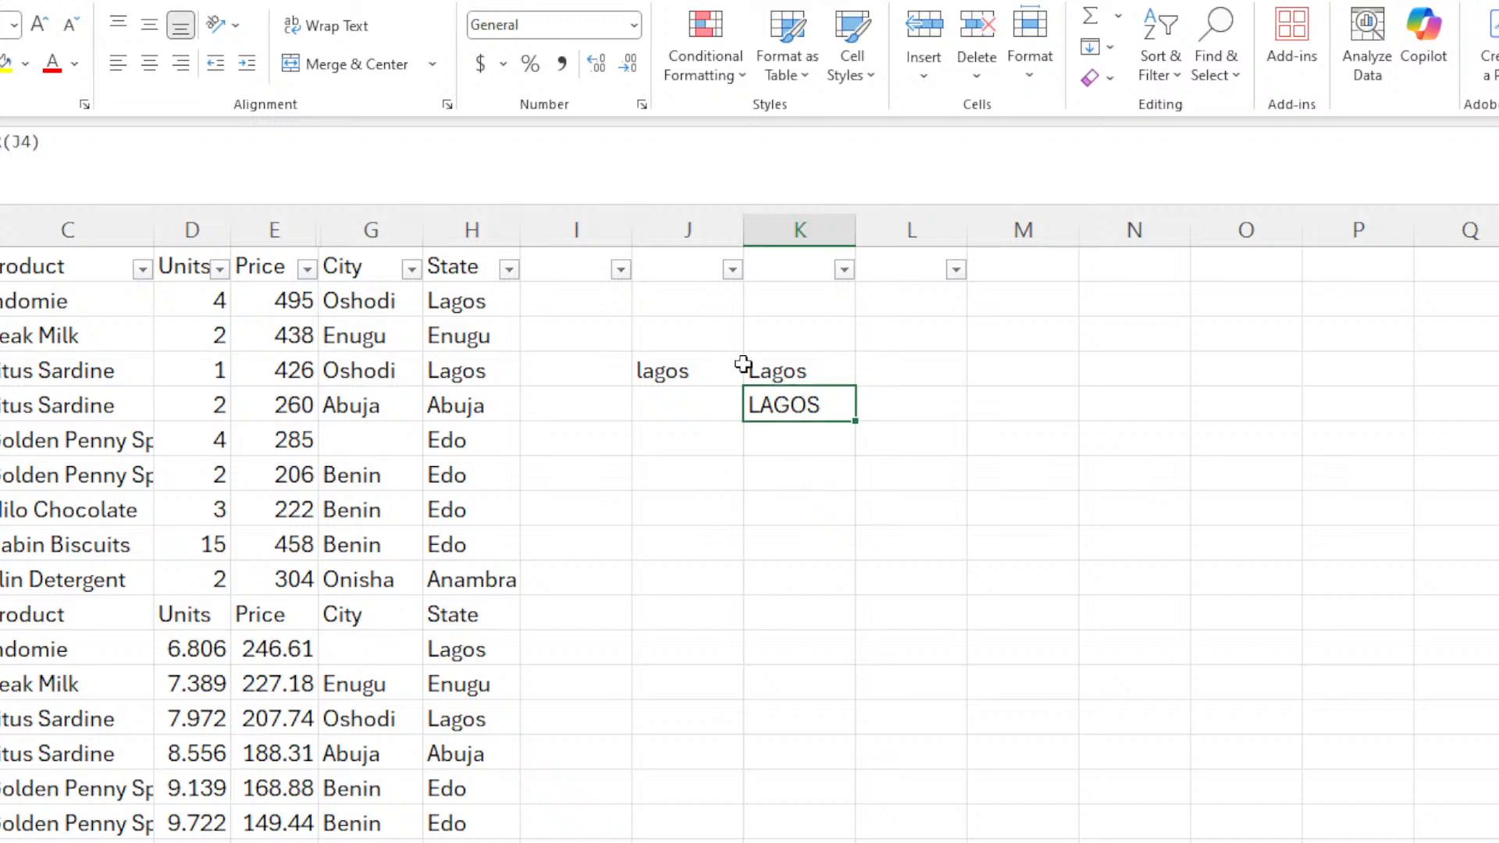
Clear the sample text and both case formulas from J4:K6 and return to the Product column.
left_click_drag(695, 368, 846, 429)
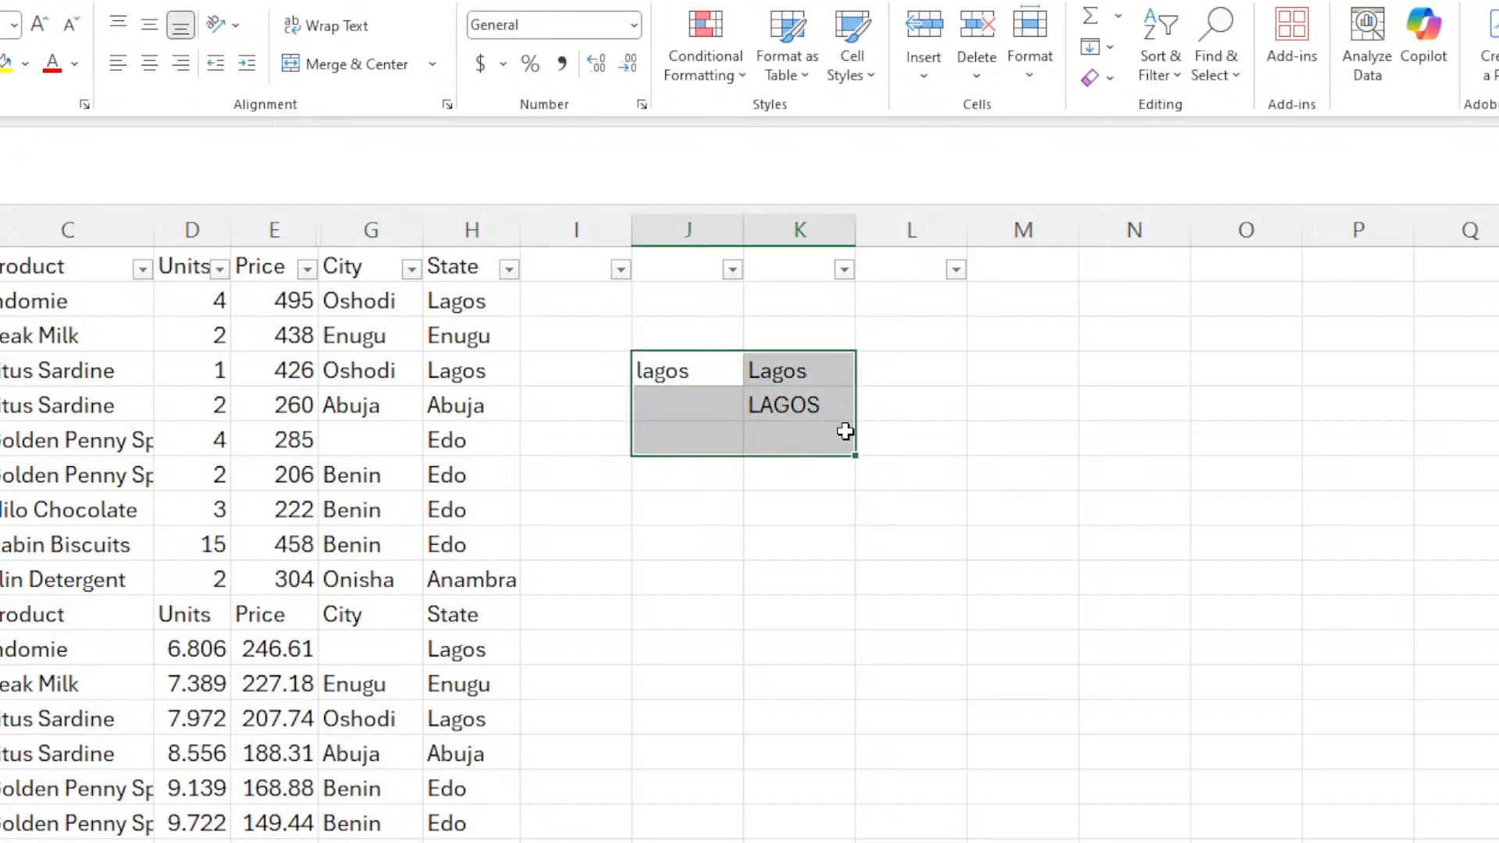
key("Delete")
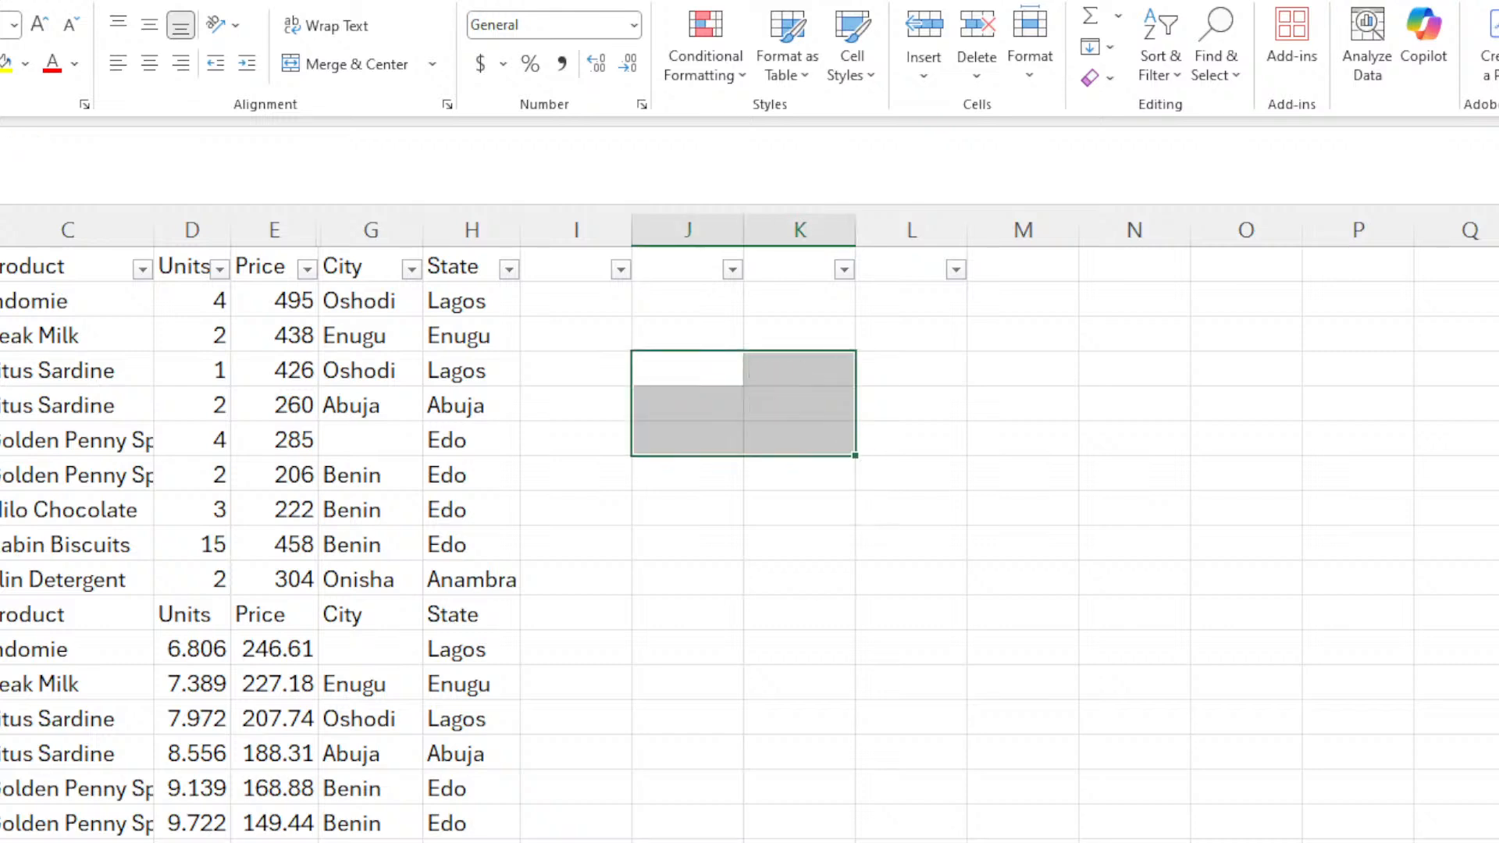
left_click(8, 579)
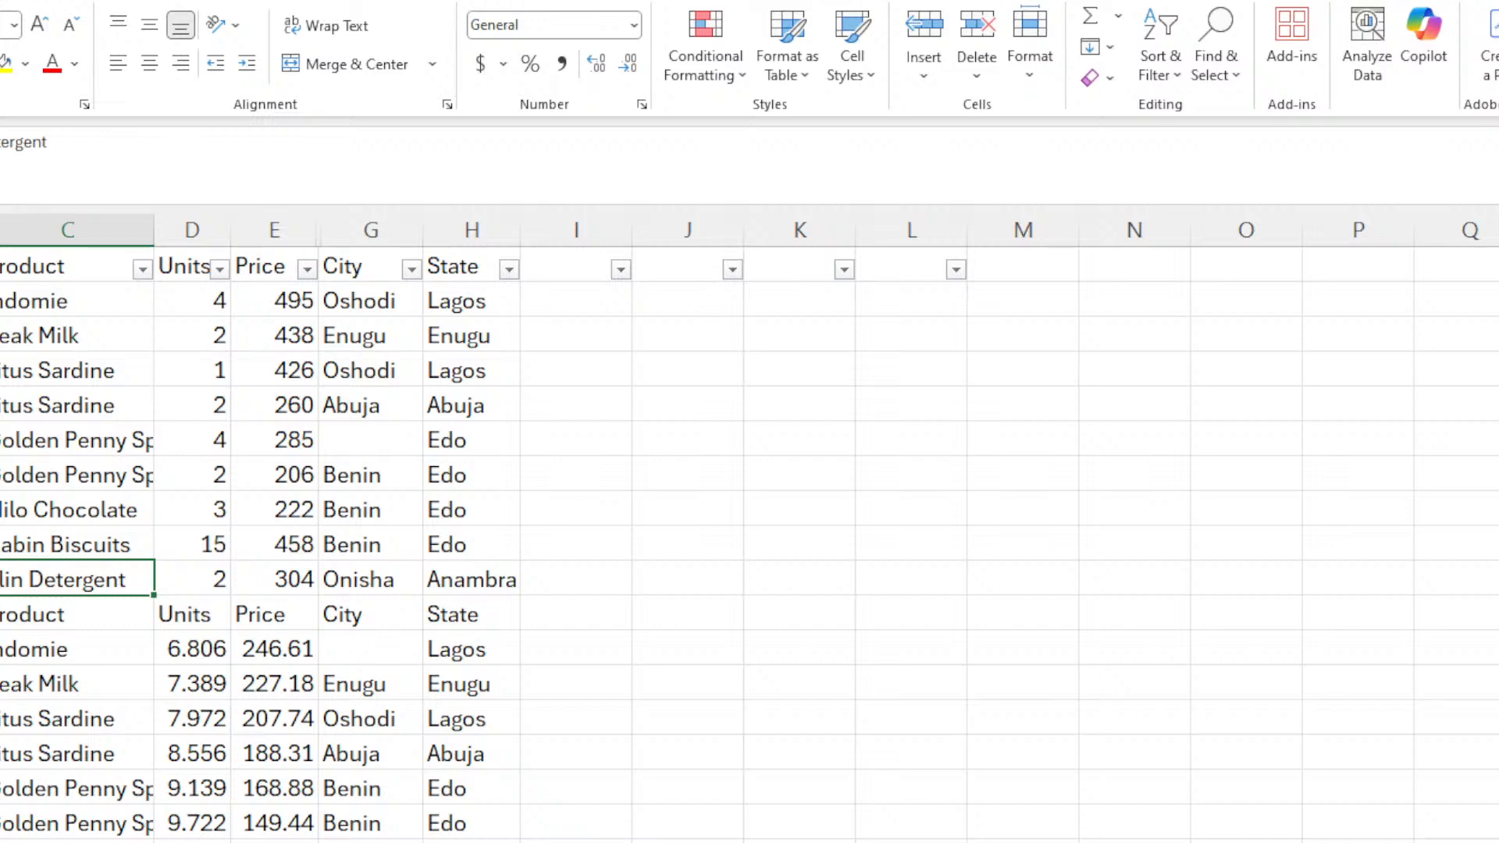
left_click(40, 368)
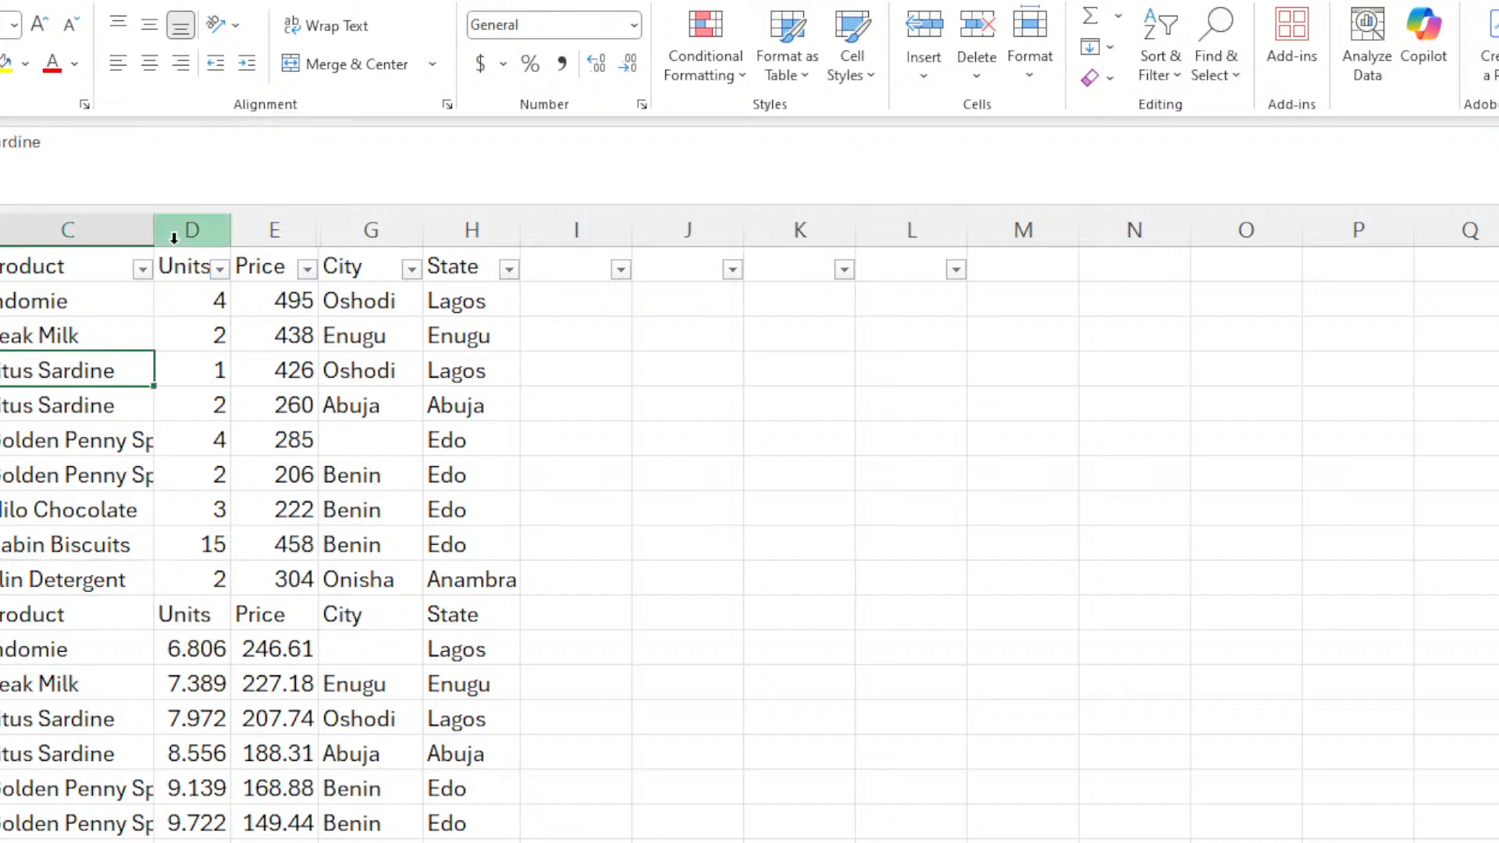
Widen the Product and Units columns and expand the collapsed Total Sales column F so its values can be read.
left_click_drag(154, 233, 321, 230)
left_click_drag(416, 229, 434, 230)
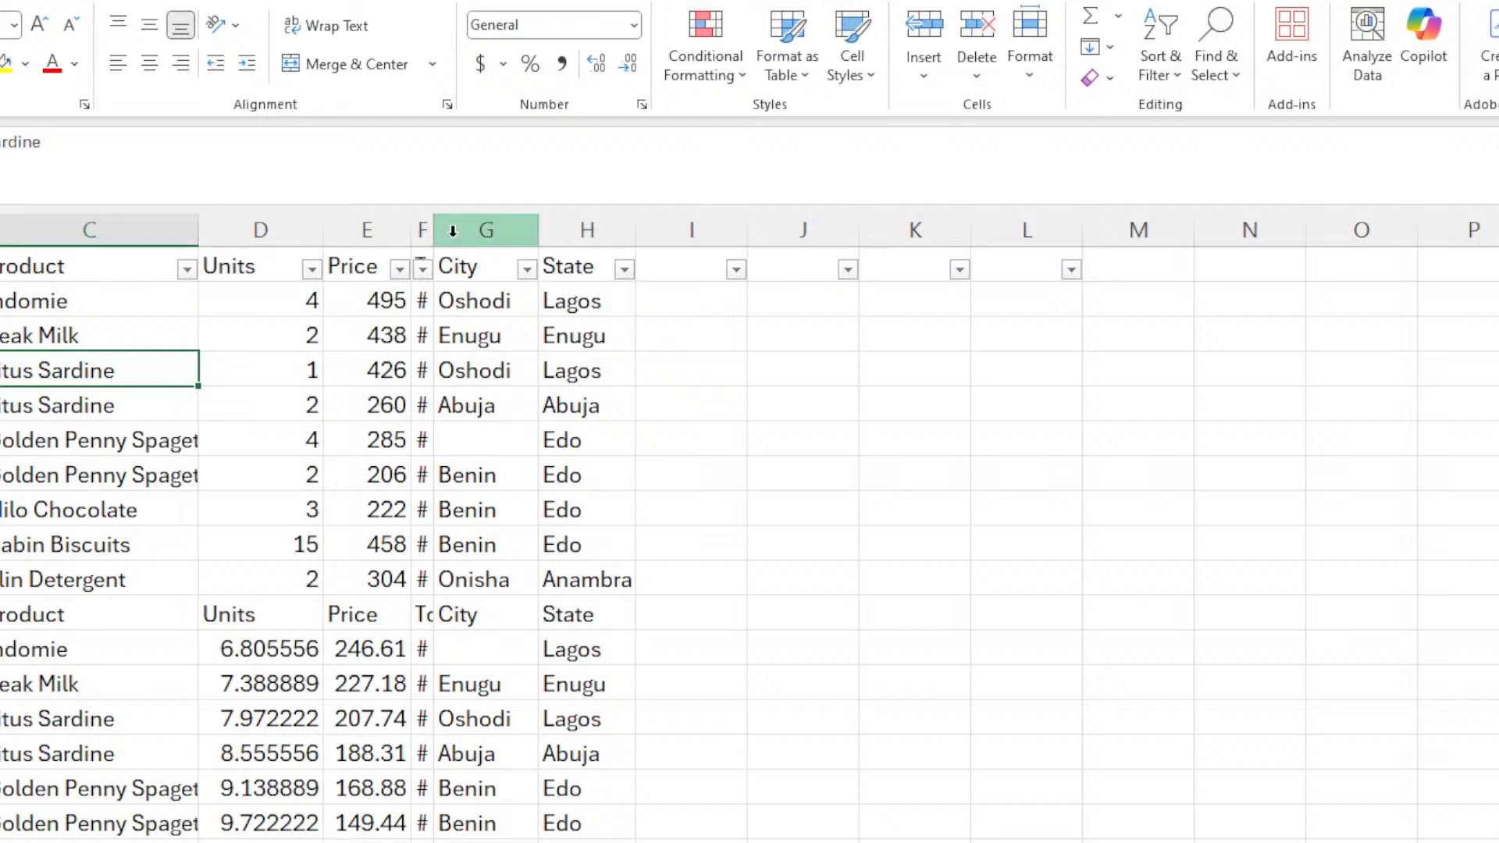
left_click_drag(435, 228, 515, 230)
left_click(205, 462)
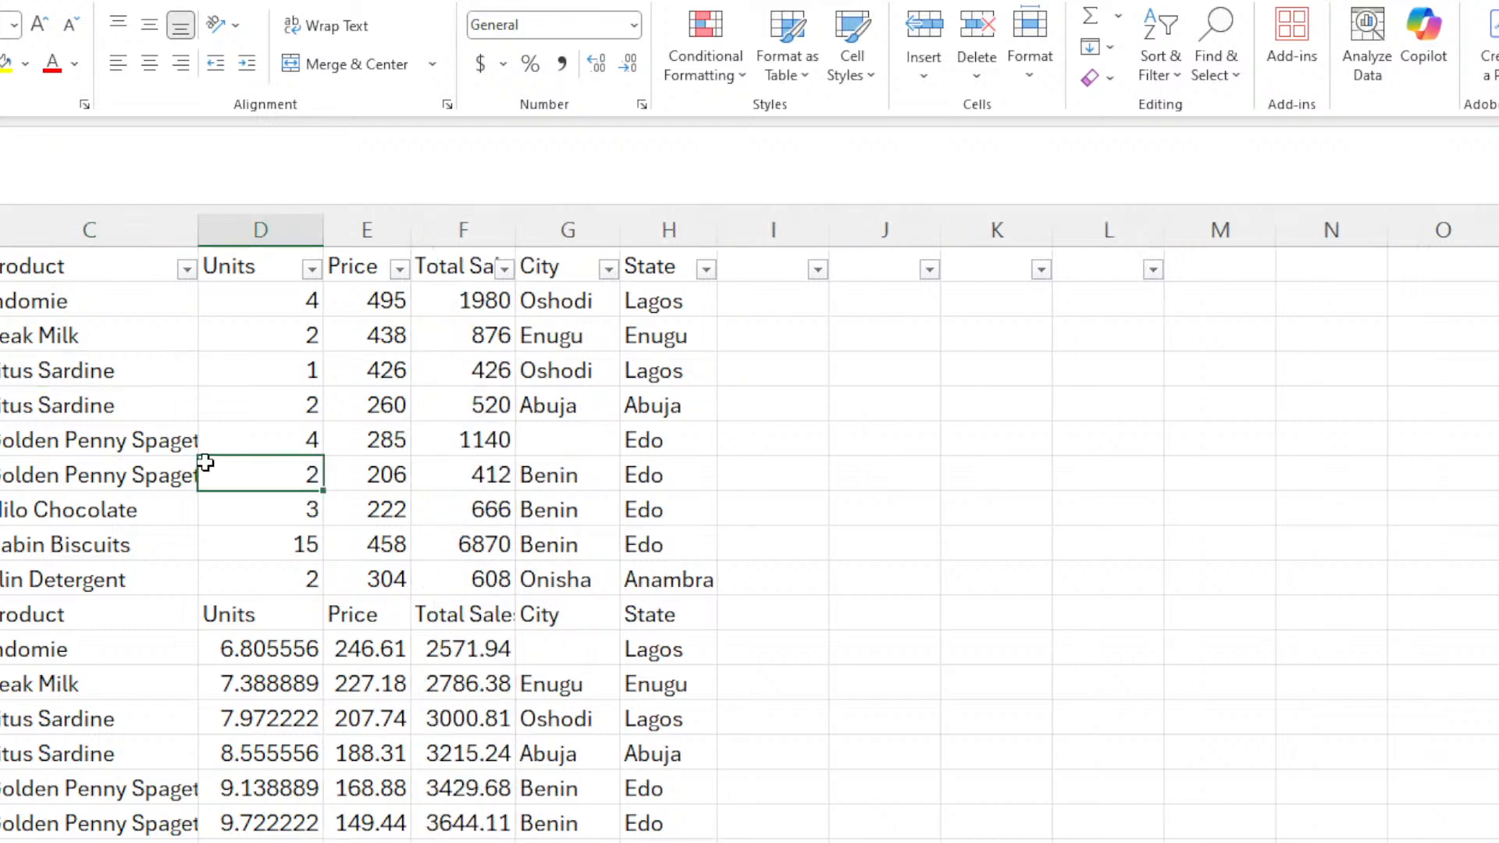
Select the whole sales table and use Go To Special to select only its blank cells.
left_click(529, 405)
left_click(569, 431)
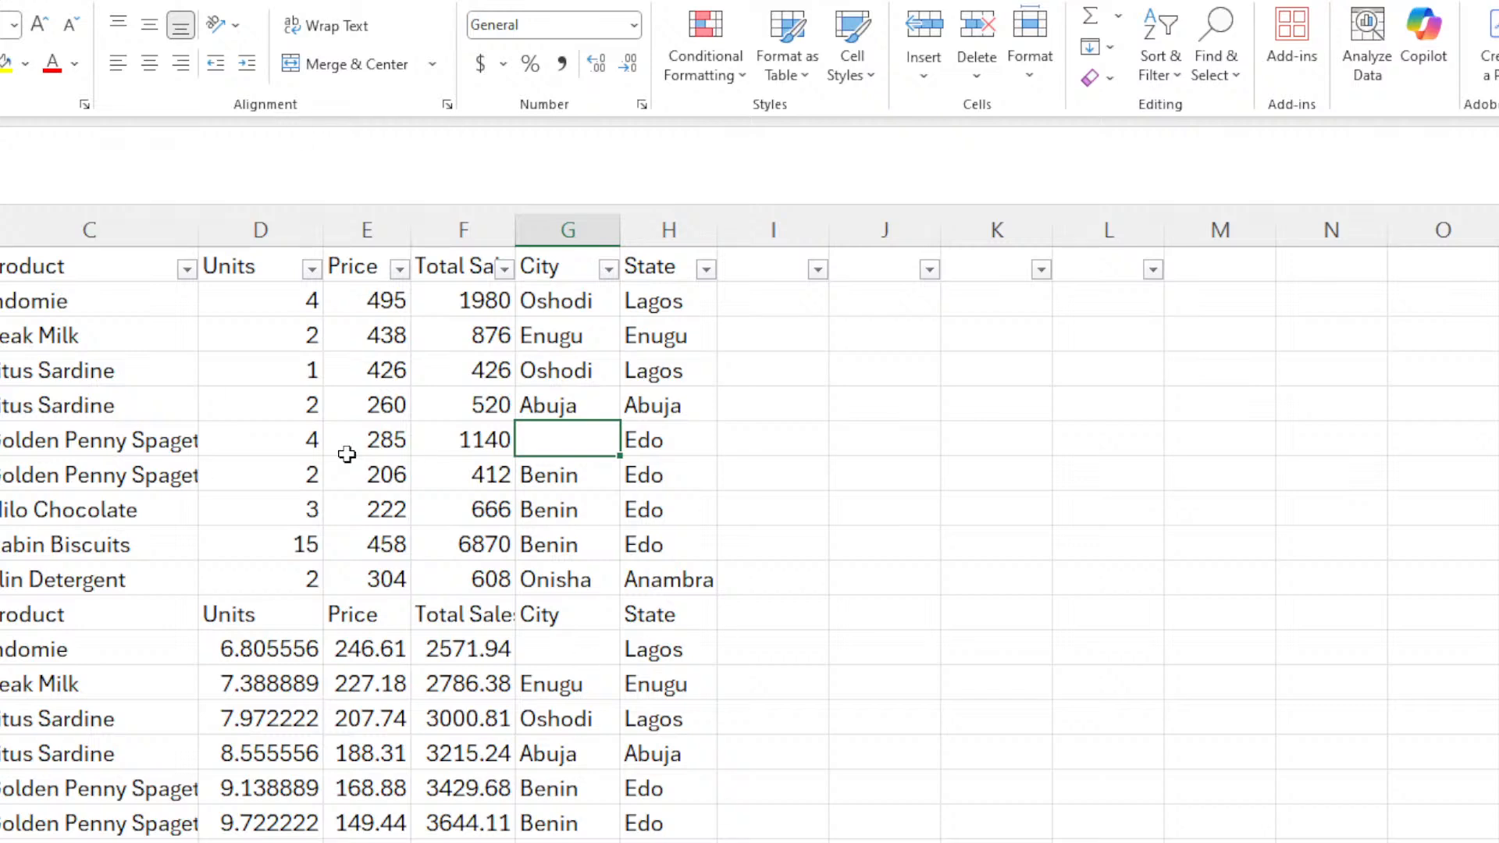
left_click(3, 440)
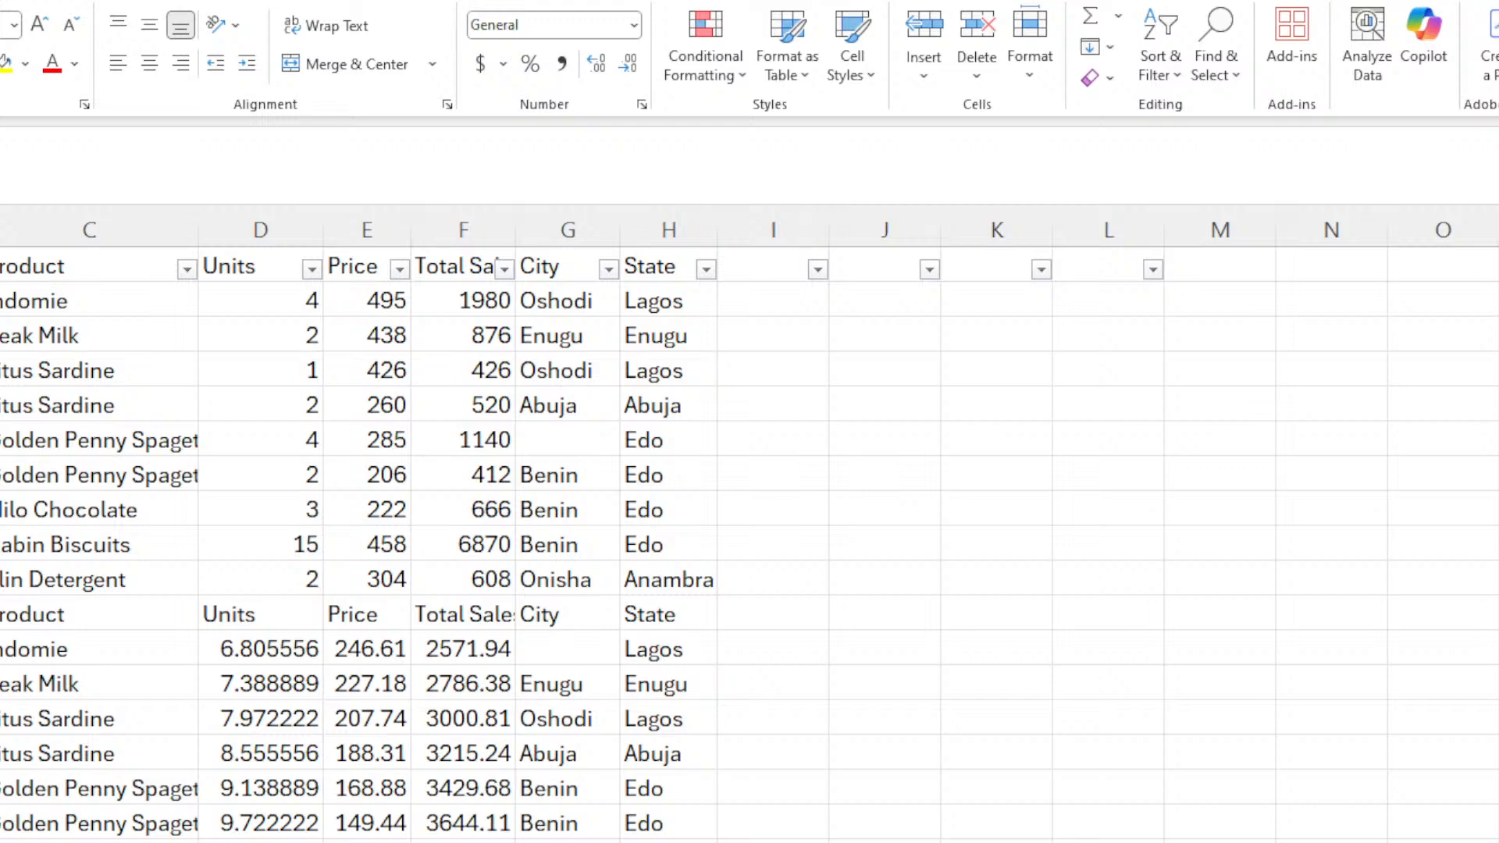
key("ctrl+shift+End")
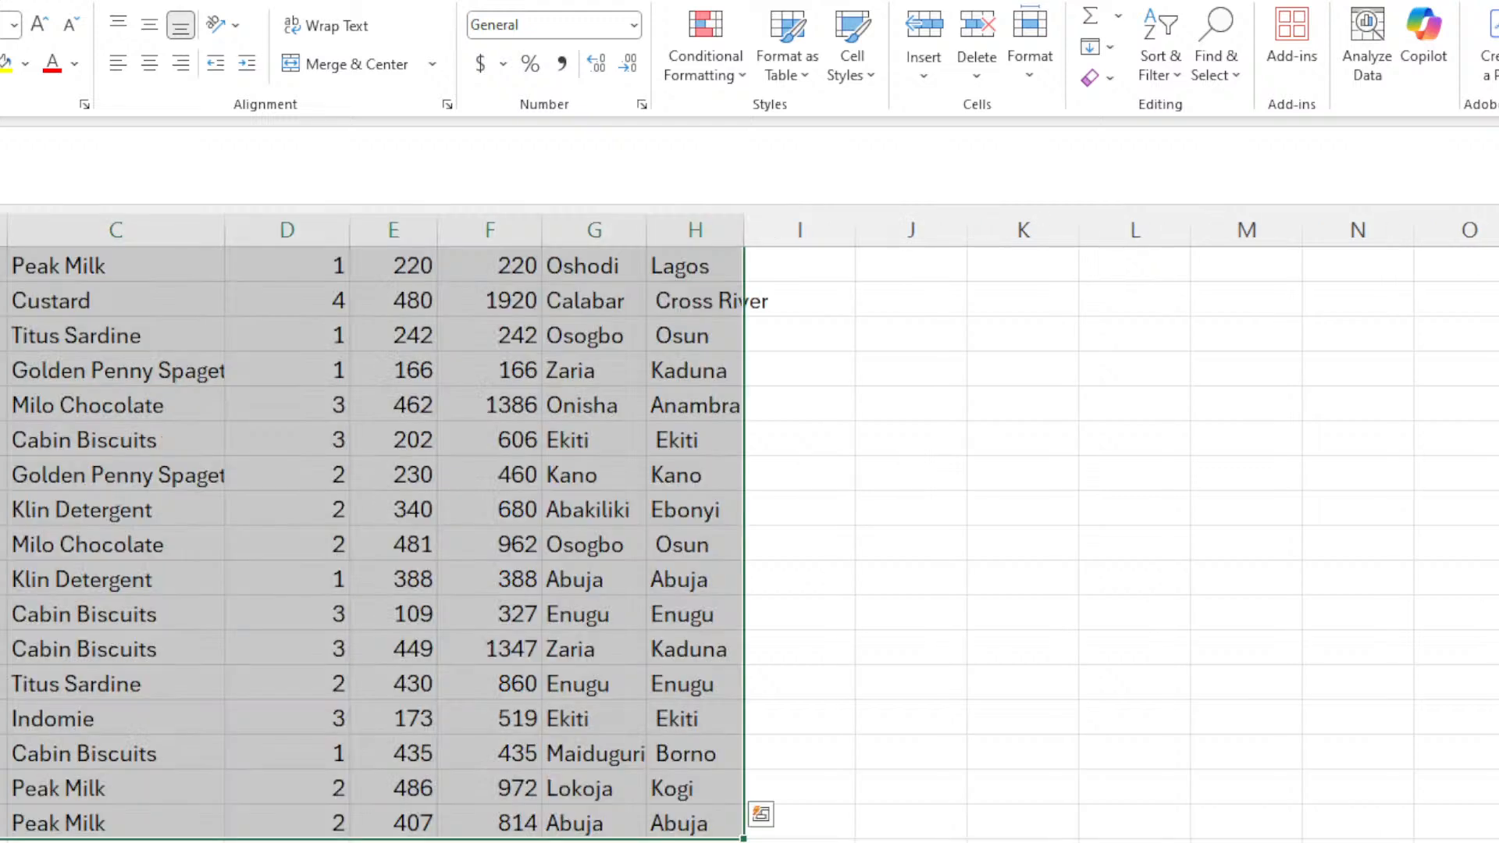
scroll(374, 528, "up", 4)
scroll(755, 386, "up", 10)
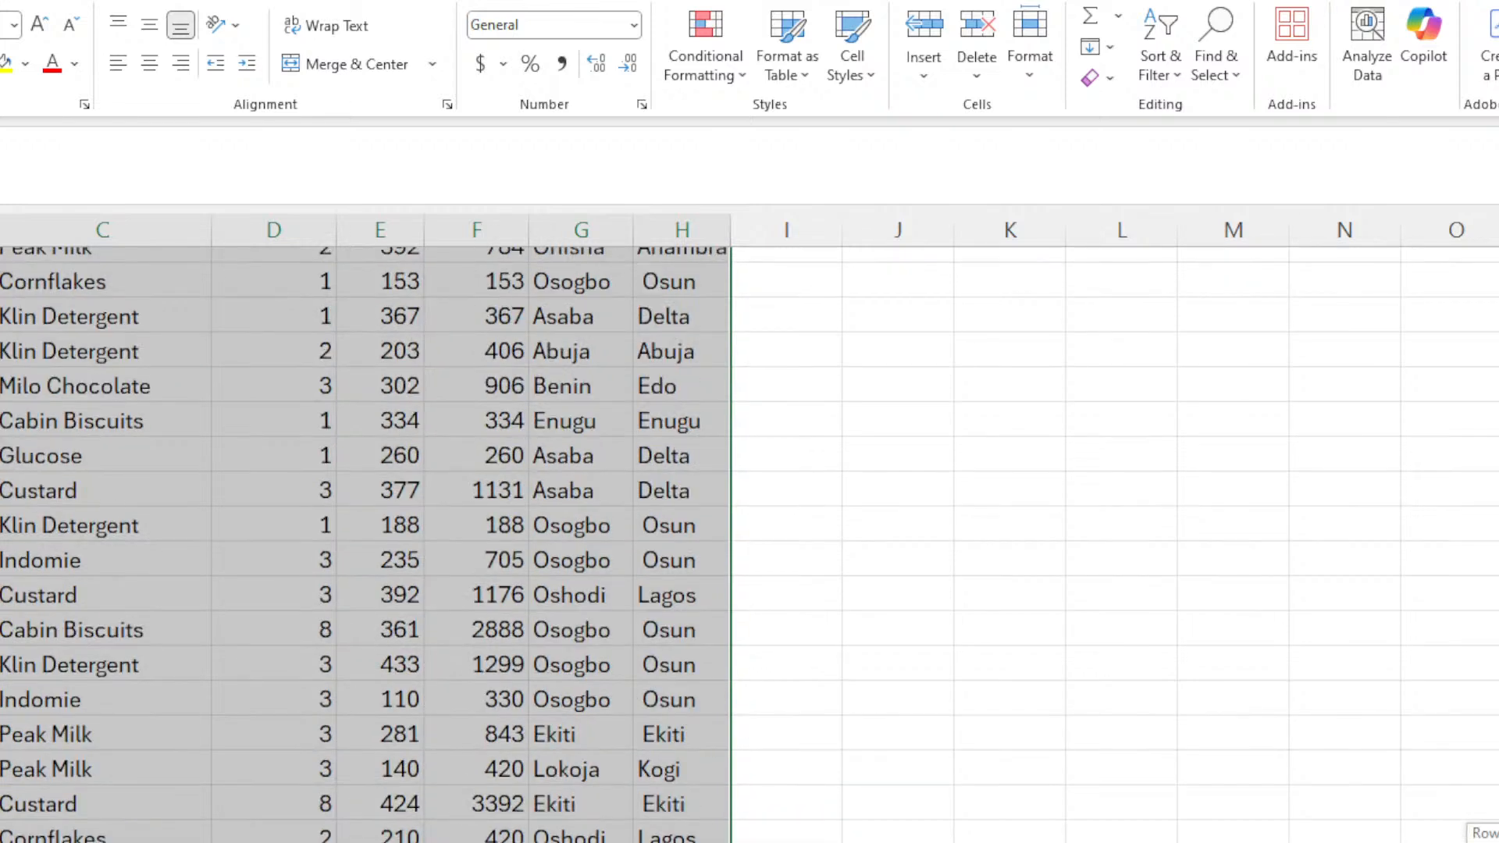
key("ctrl+shift+l")
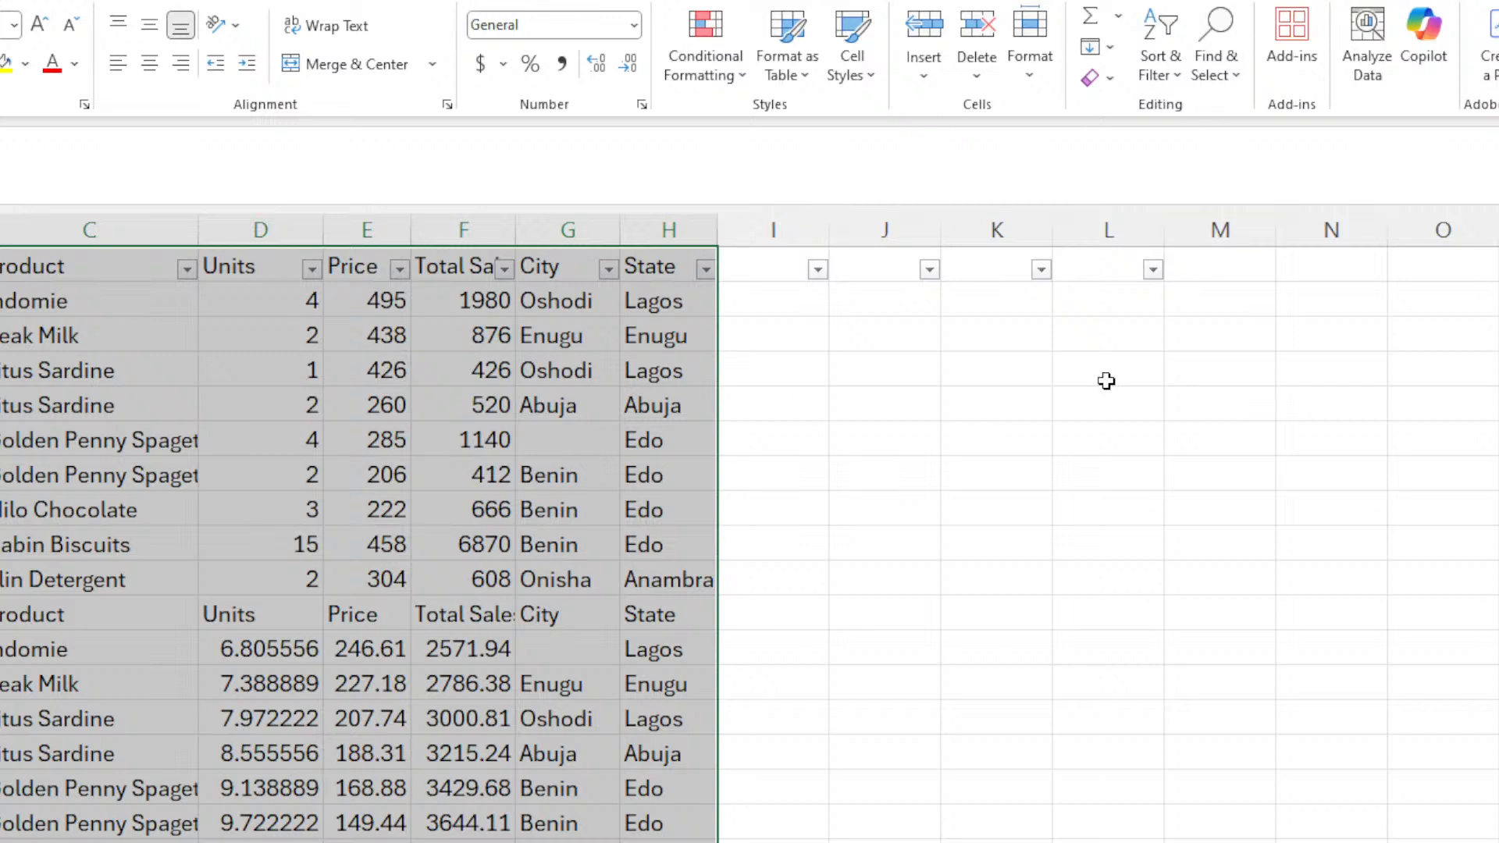
left_click(1219, 86)
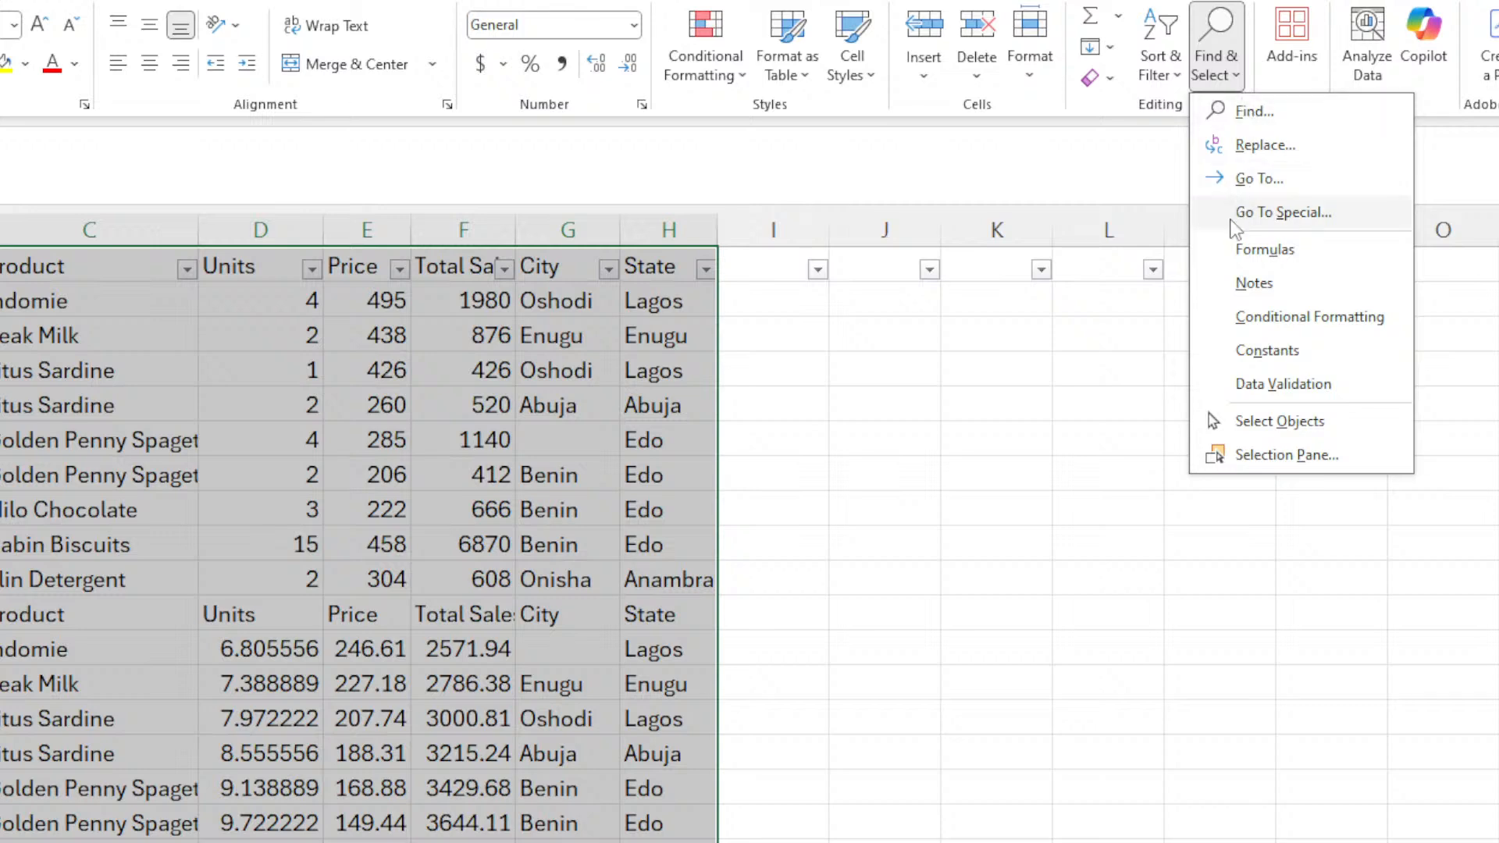
left_click(1264, 212)
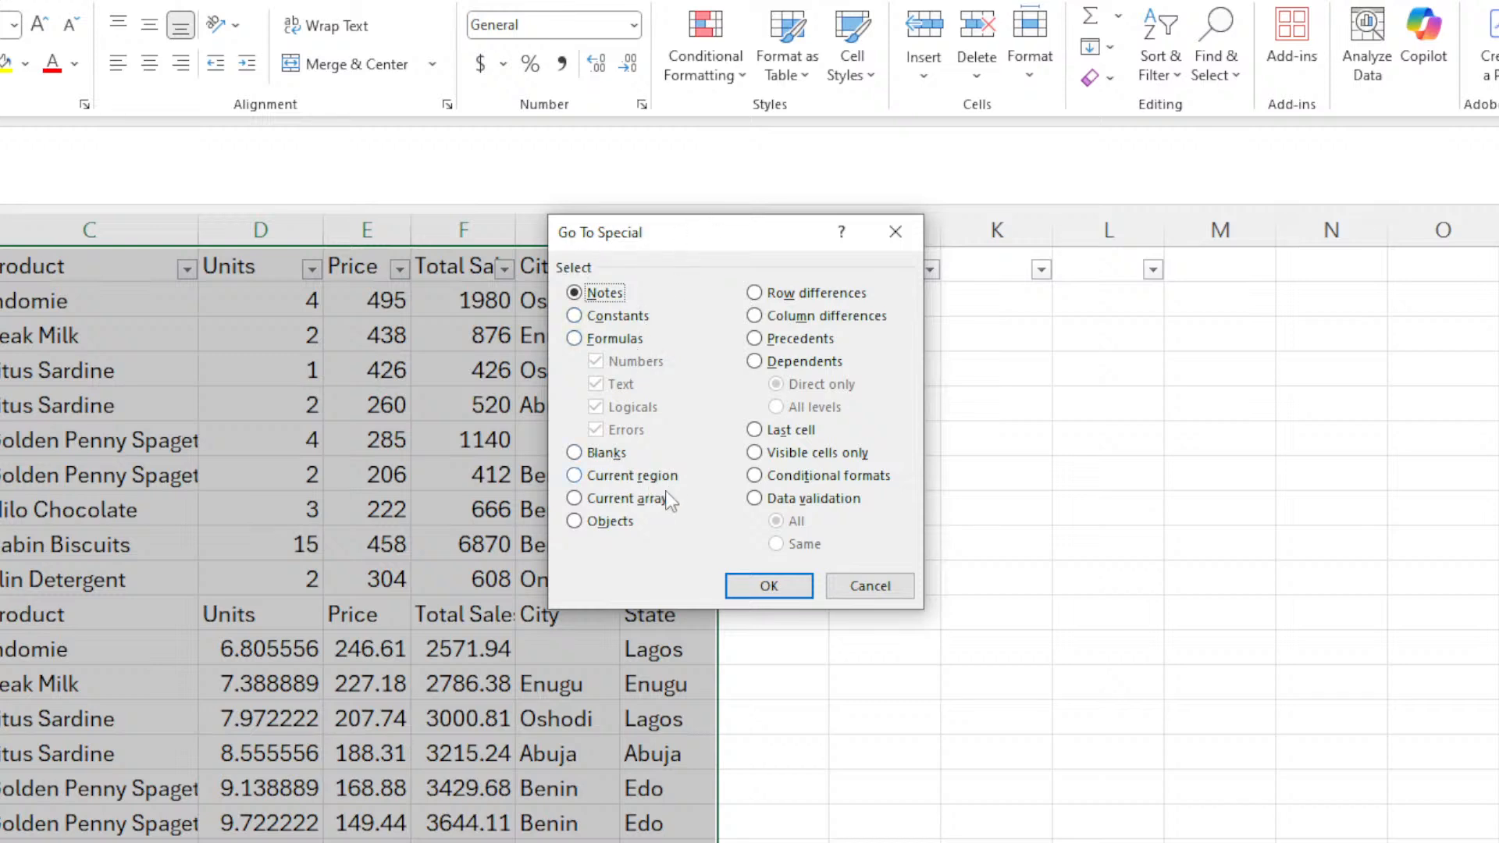
left_click(575, 455)
left_click(762, 585)
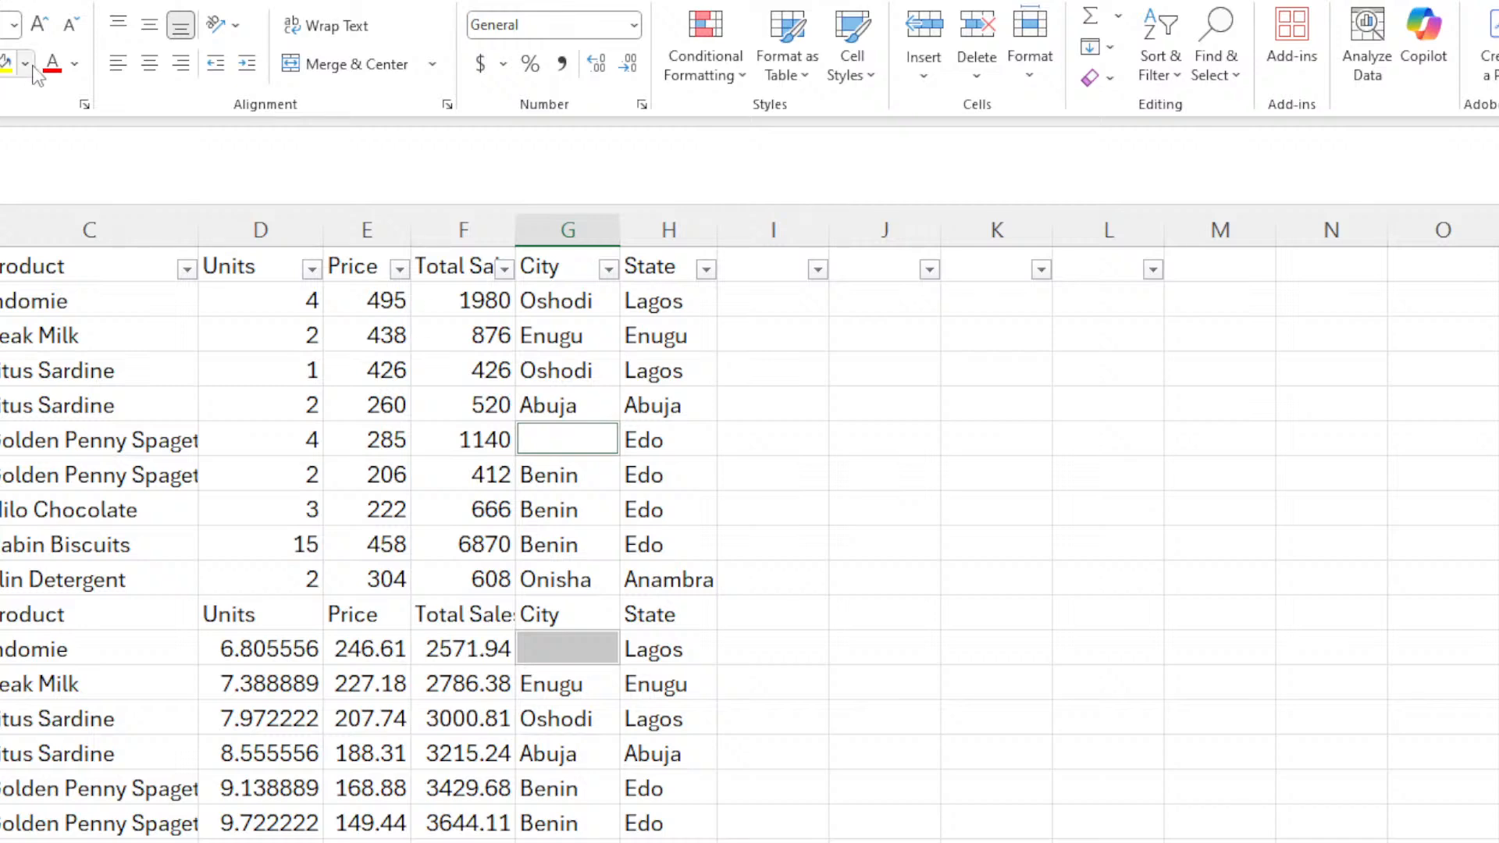
Try highlighting the selected blank cells with a yellow fill, look through the table, and set them back to No Fill.
left_click(6, 62)
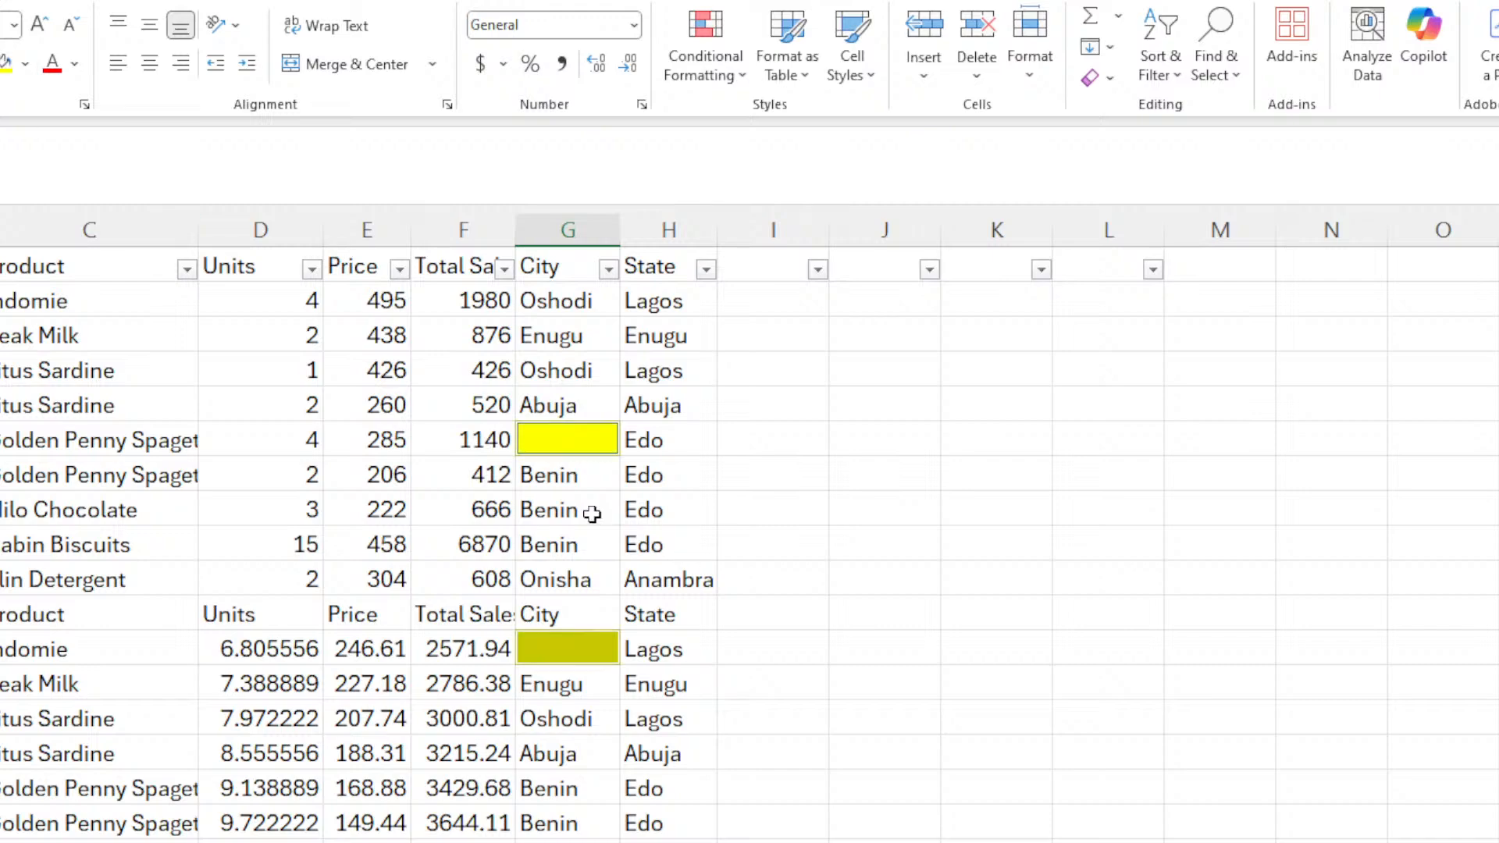
scroll(596, 530, "down", 14)
scroll(601, 574, "up", 14)
left_click(26, 76)
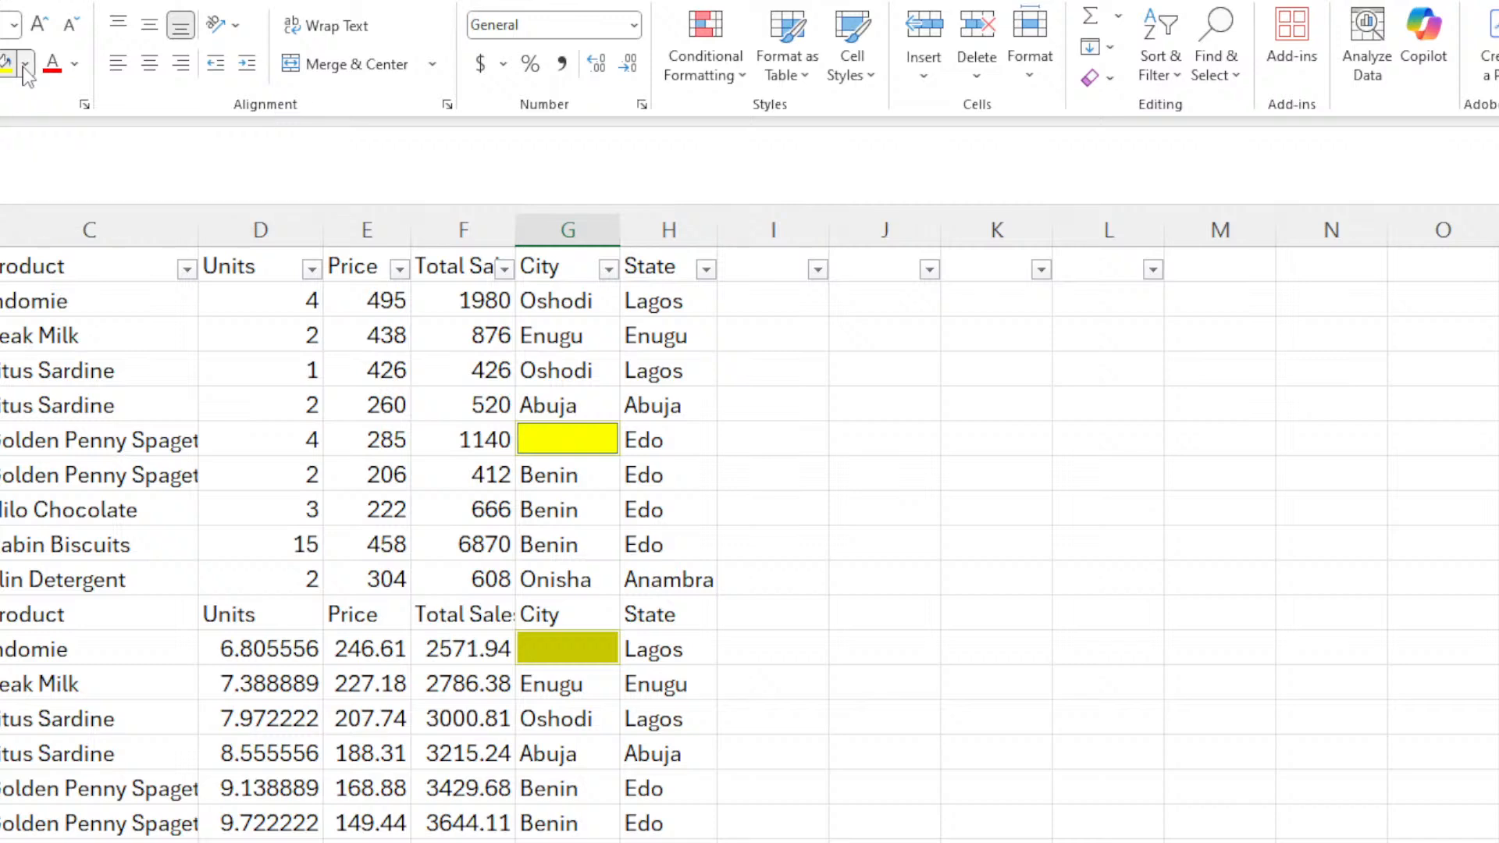
left_click(116, 471)
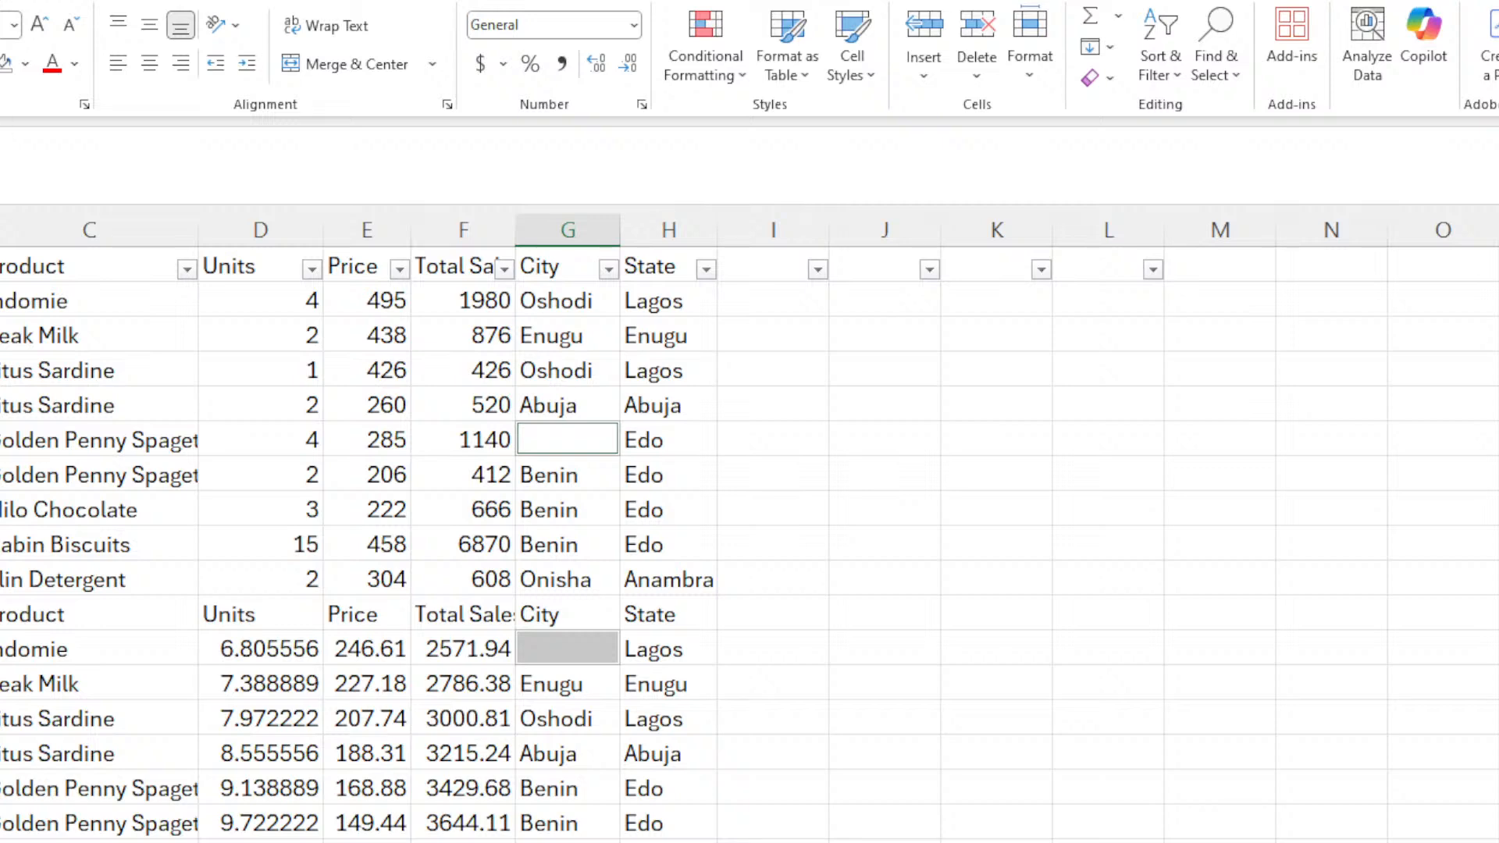
Fill the selected blank cells with standard yellow.
left_click(4, 76)
left_click(26, 76)
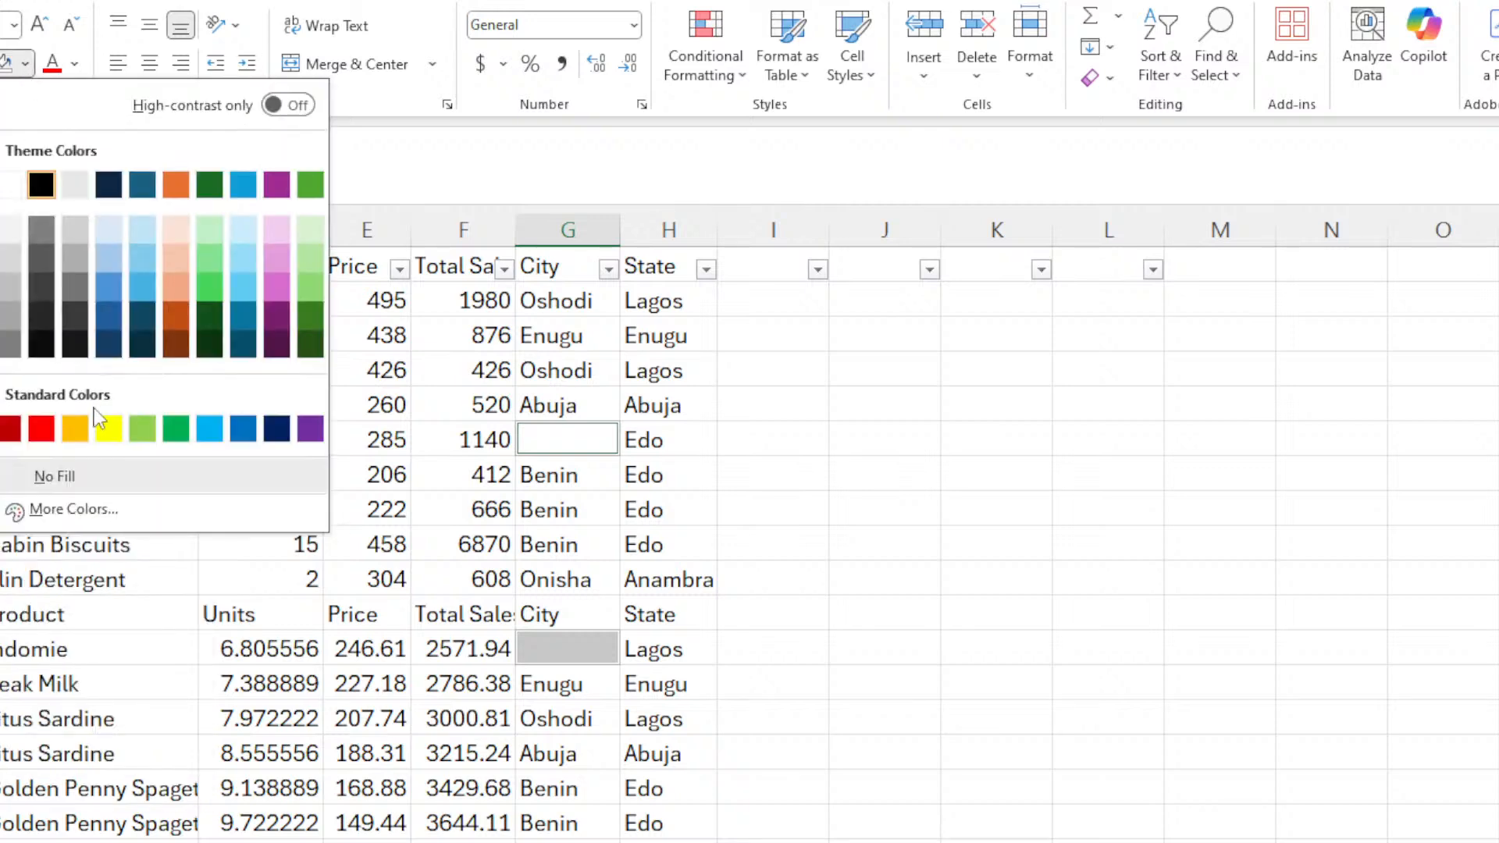
left_click(108, 428)
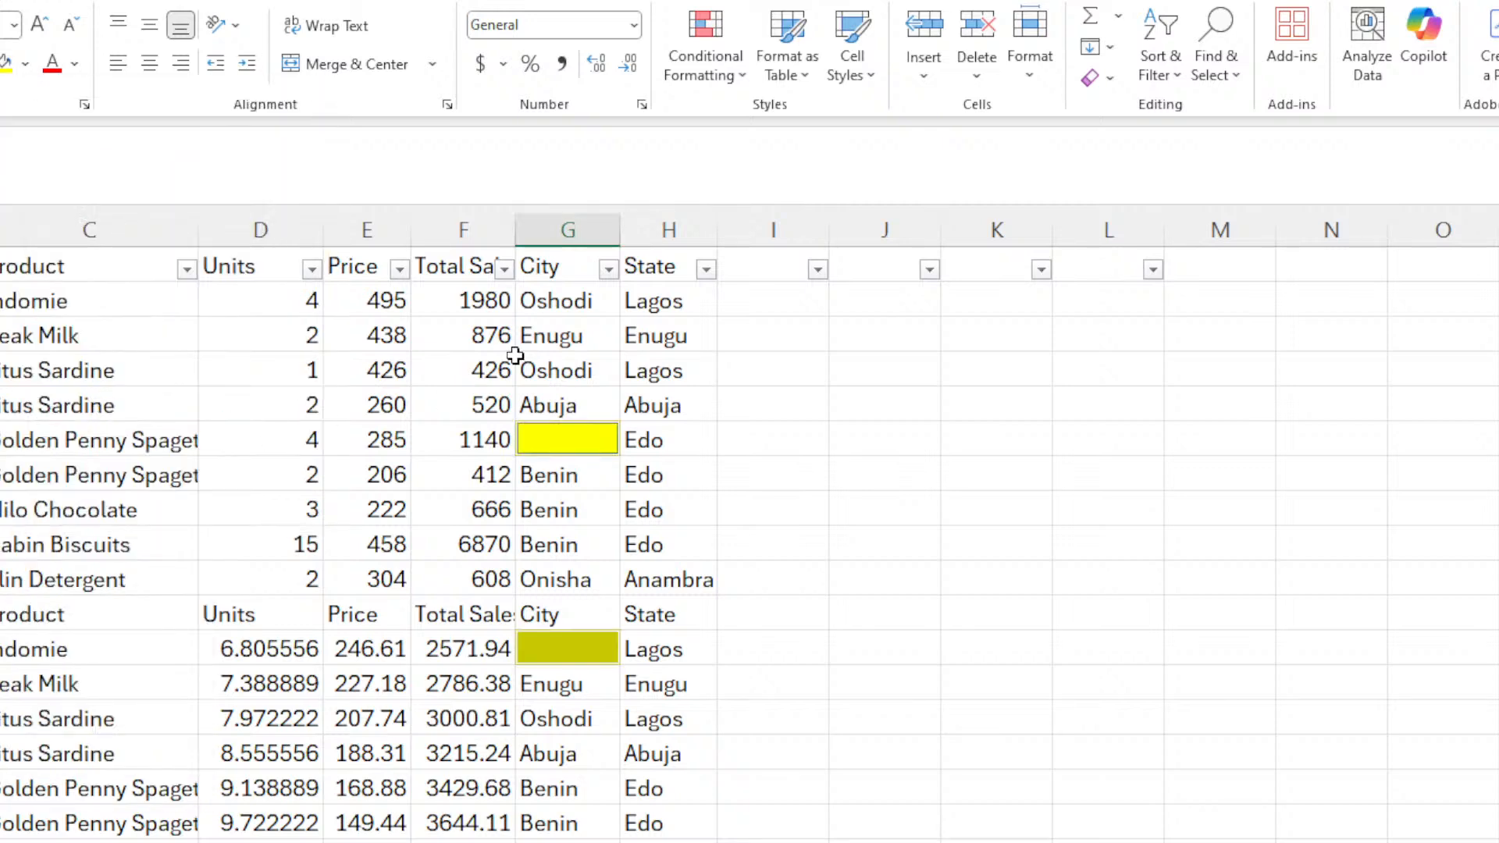
Filter the City column by the yellow cell color.
left_click(608, 269)
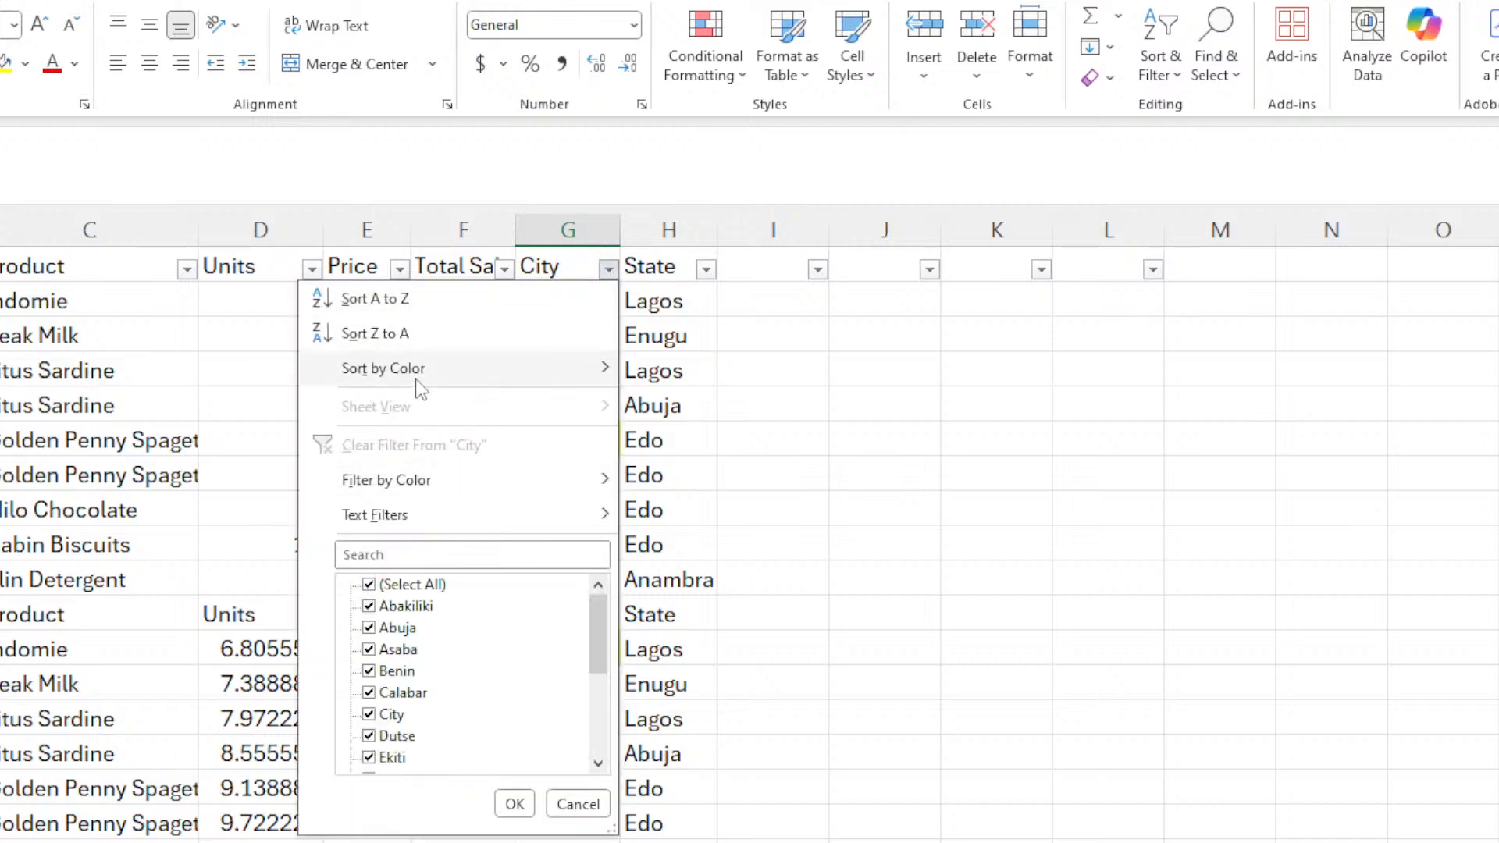
mouse_move(444, 493)
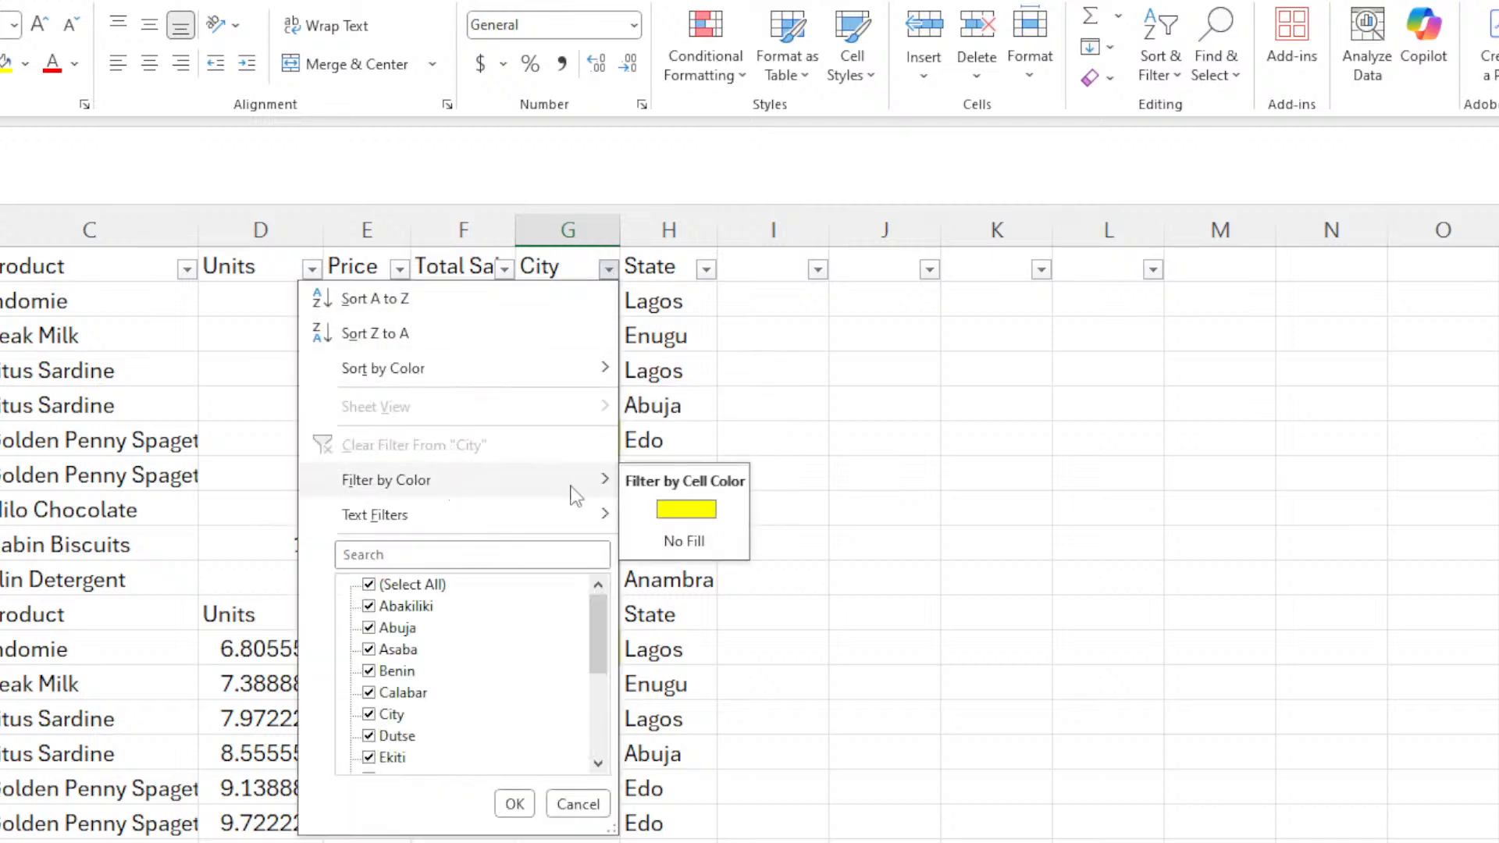
left_click(665, 508)
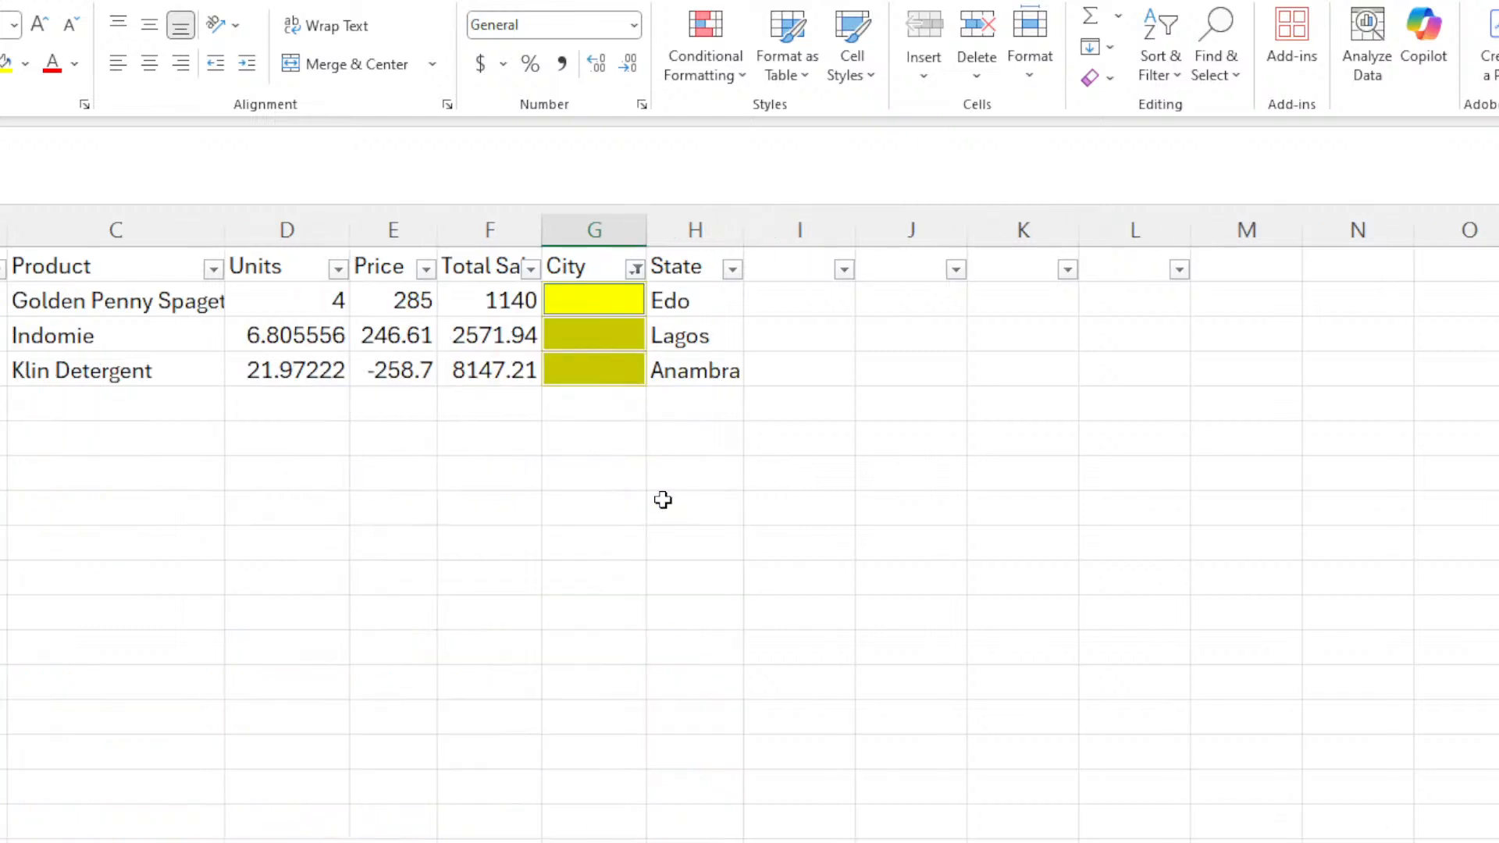
Fill in the missing cities: Benin for the Edo row, Oshodi for Lagos and Onisha for Anambra.
left_click(595, 301)
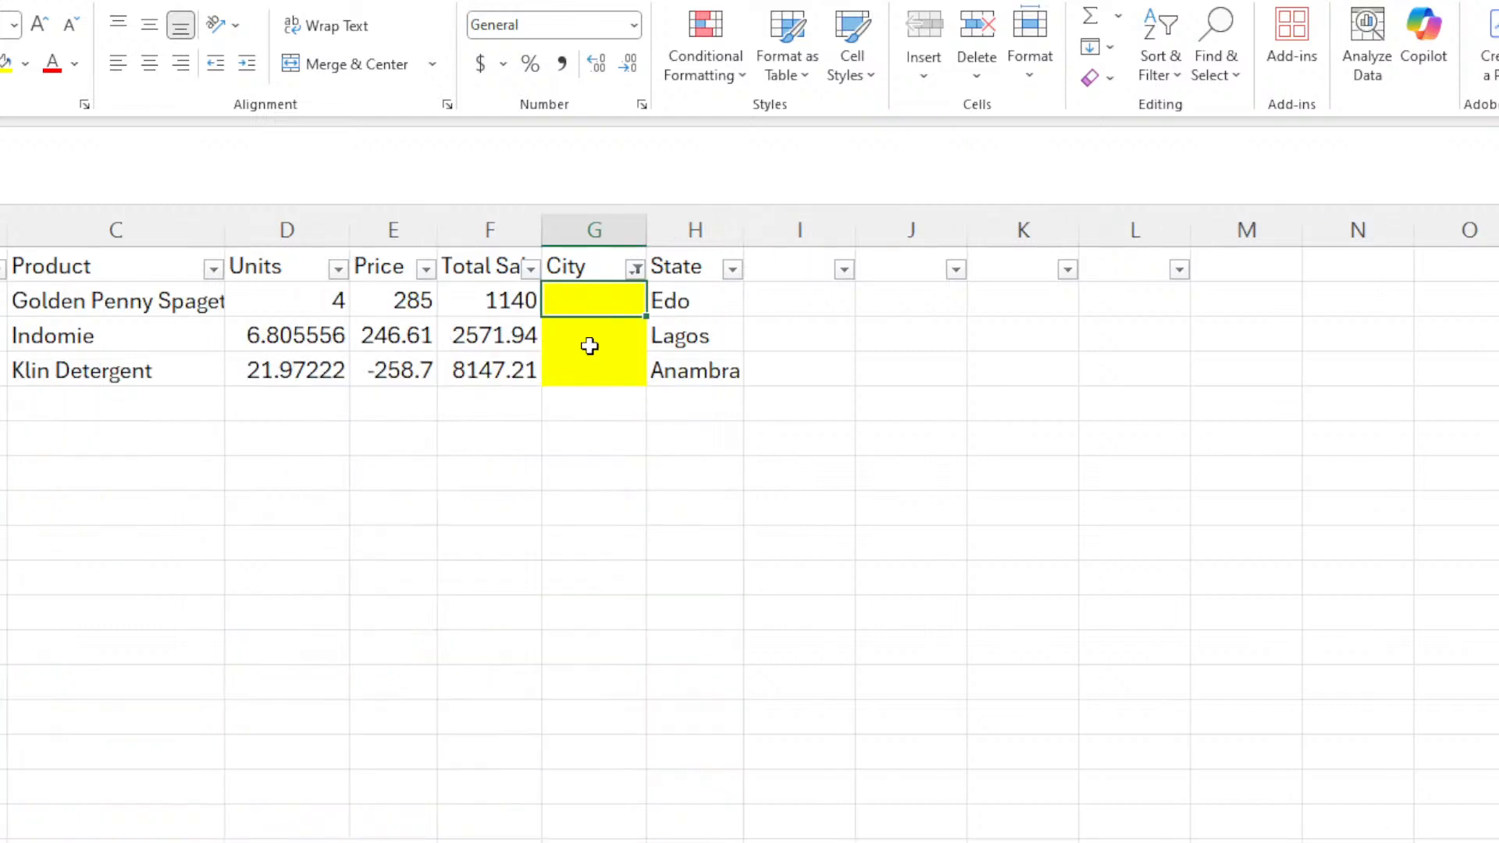
left_click(598, 376)
left_click(573, 311)
type("Benin")
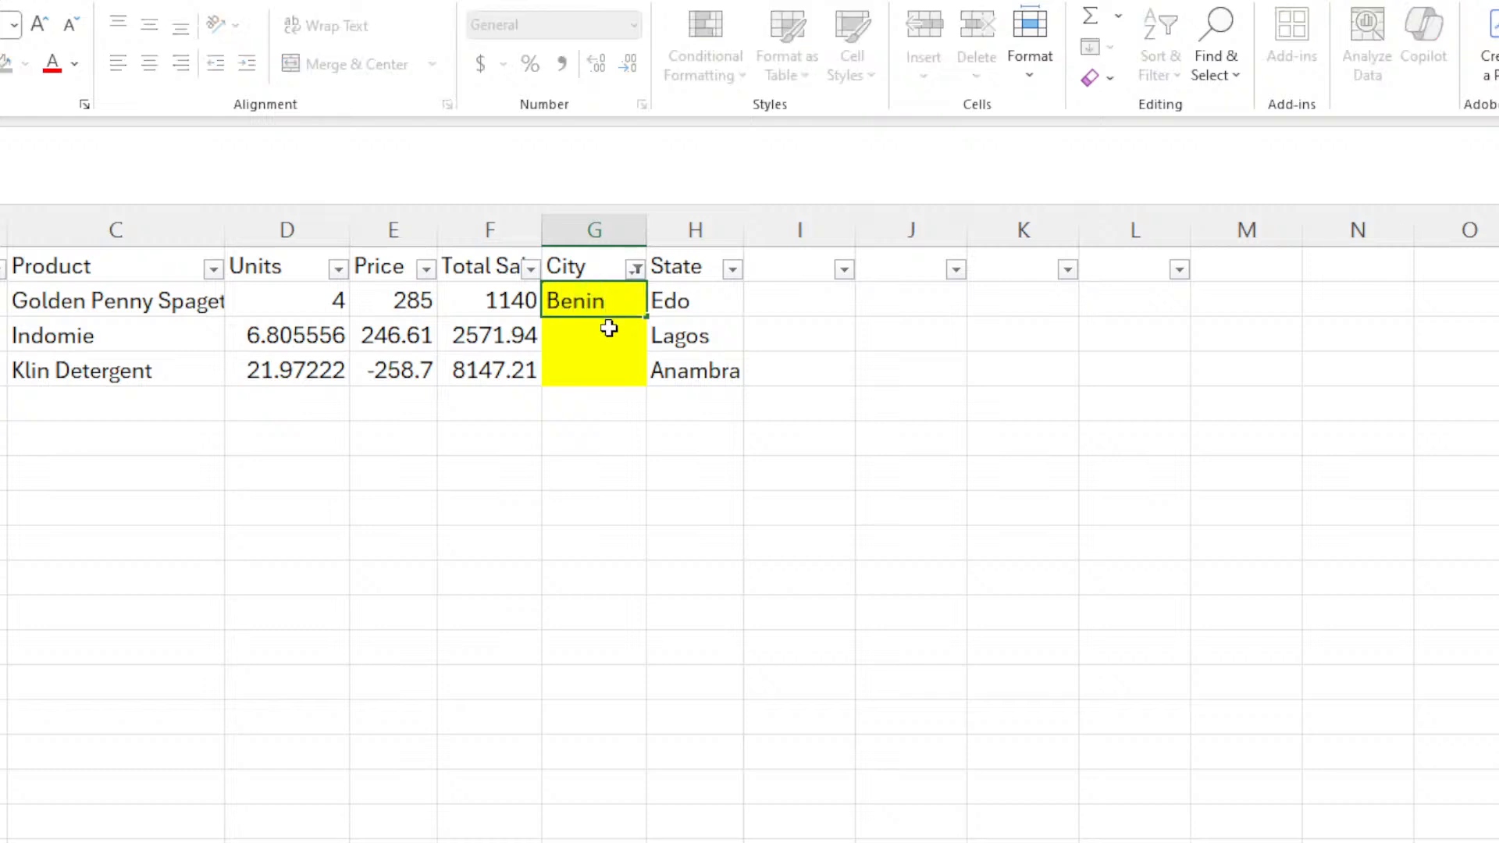
left_click(614, 325)
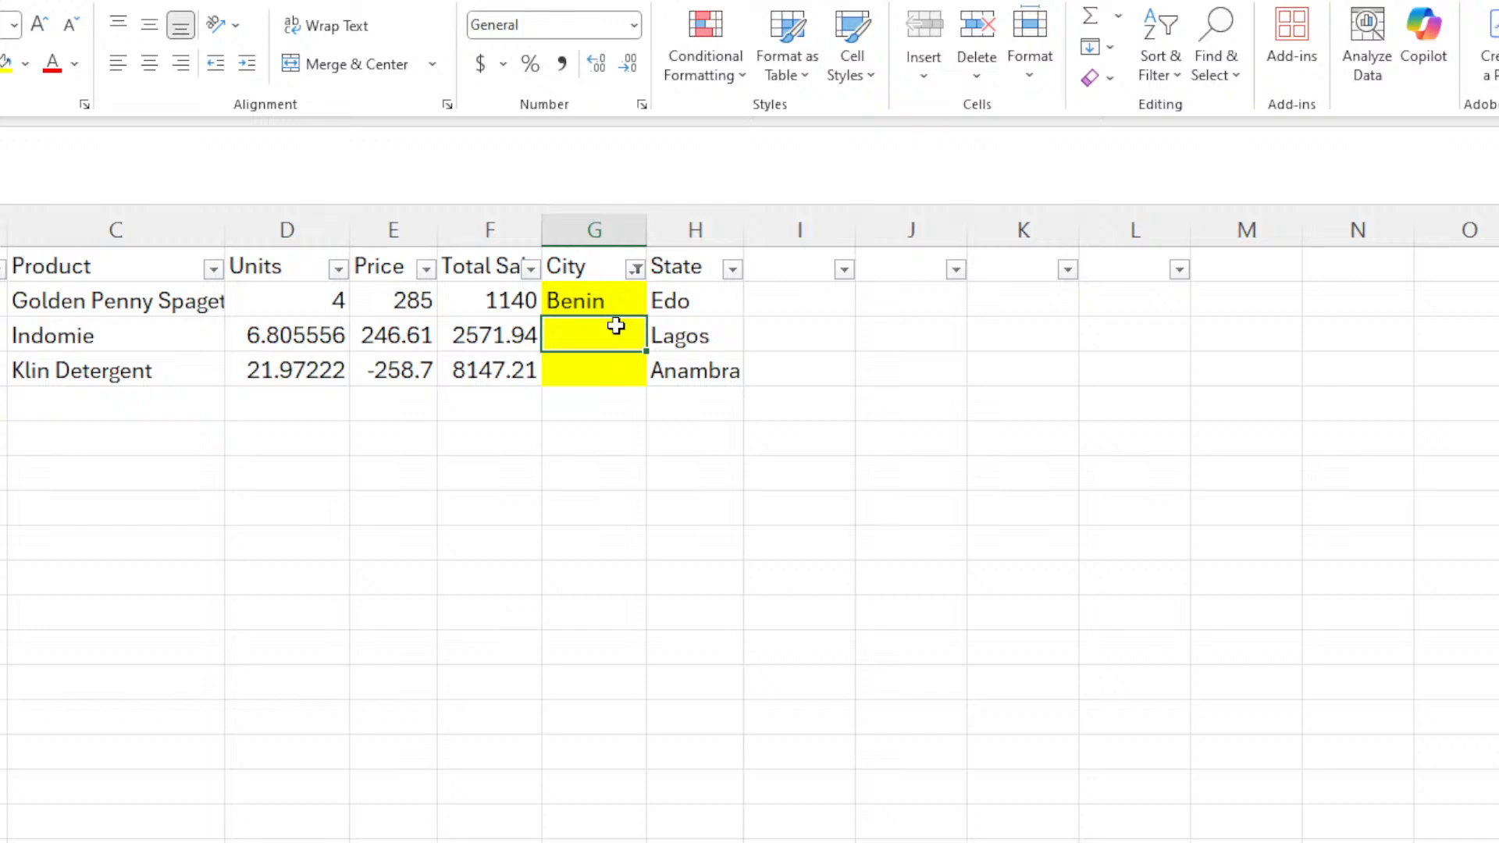
type("Oshodi")
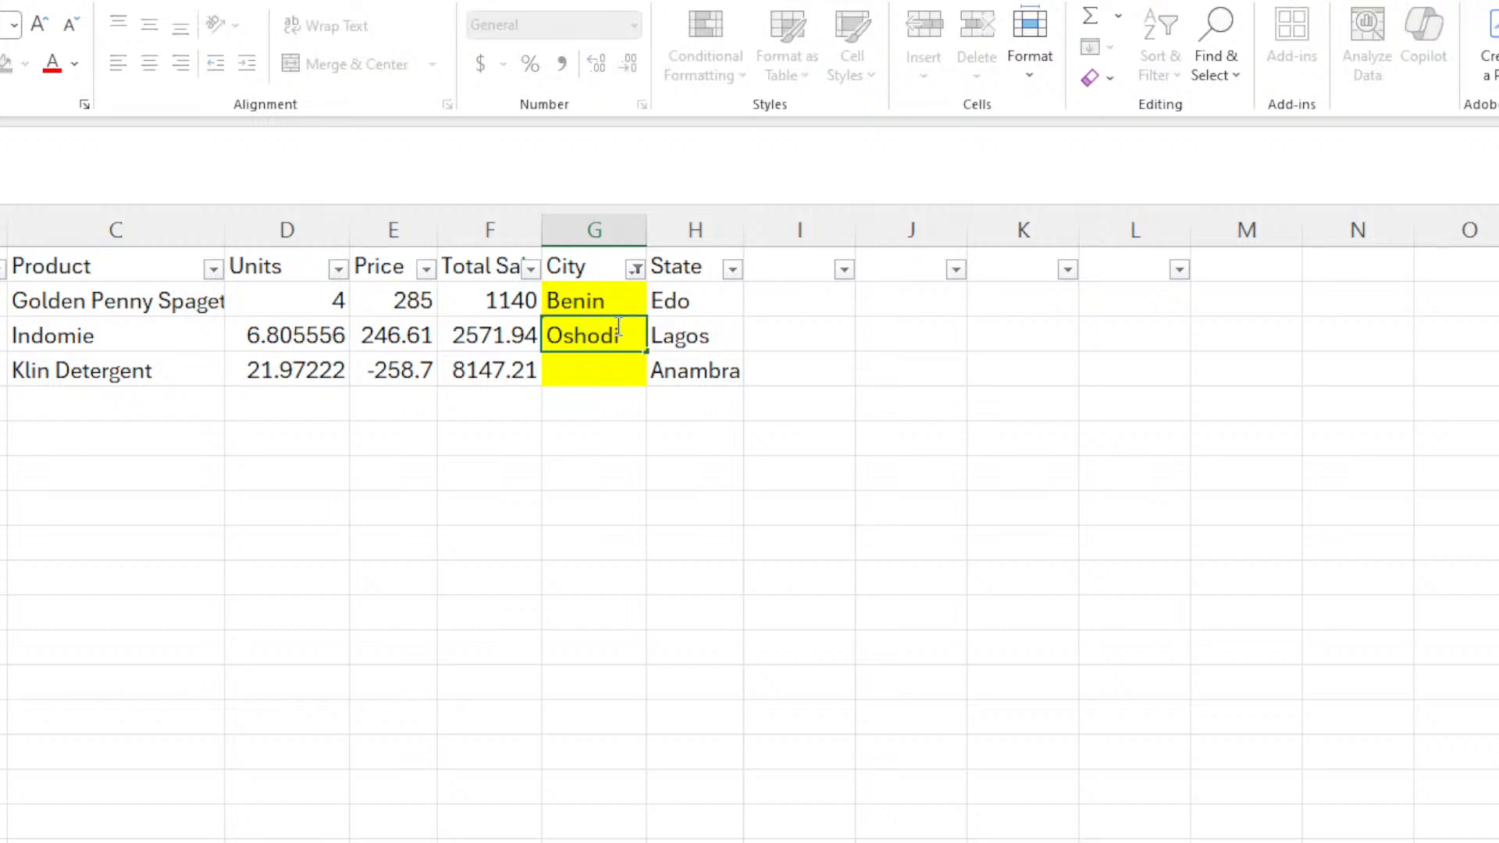
left_click(607, 368)
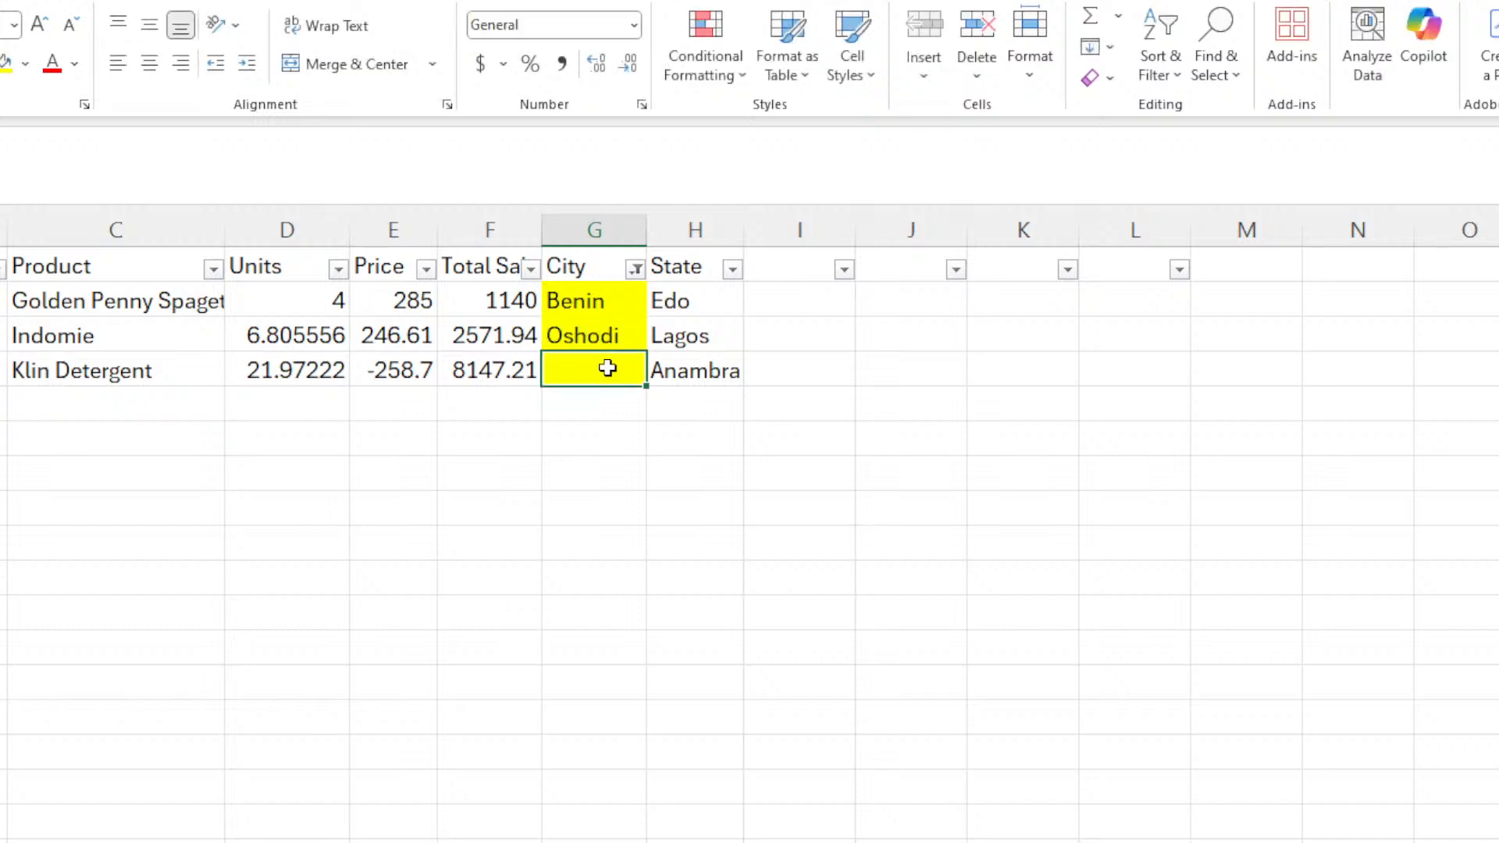
type("Onisha")
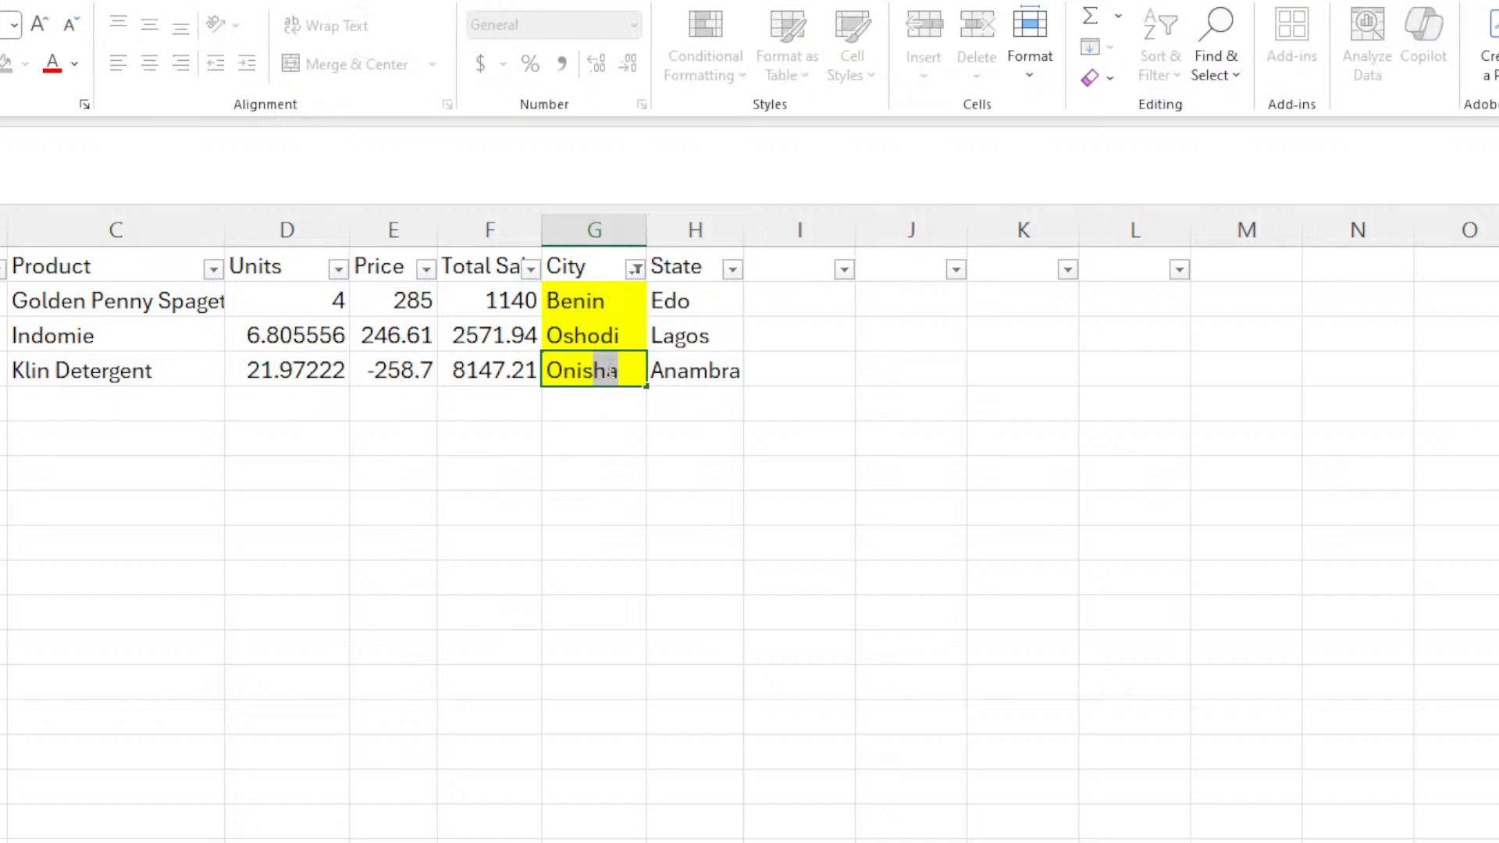
left_click(593, 472)
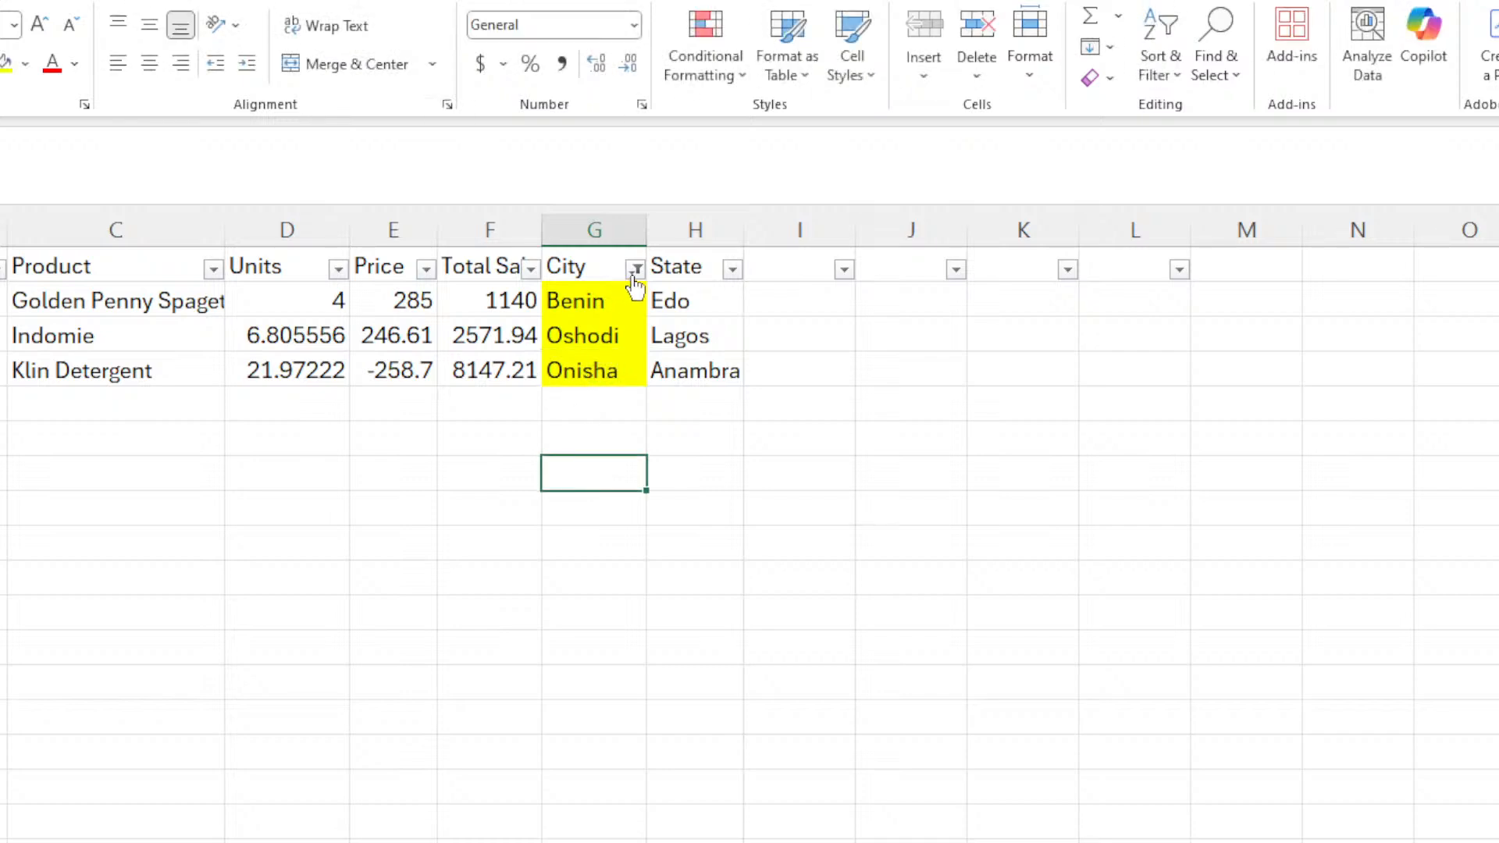
Remove the yellow fill from the three completed City cells.
left_click_drag(596, 300, 596, 369)
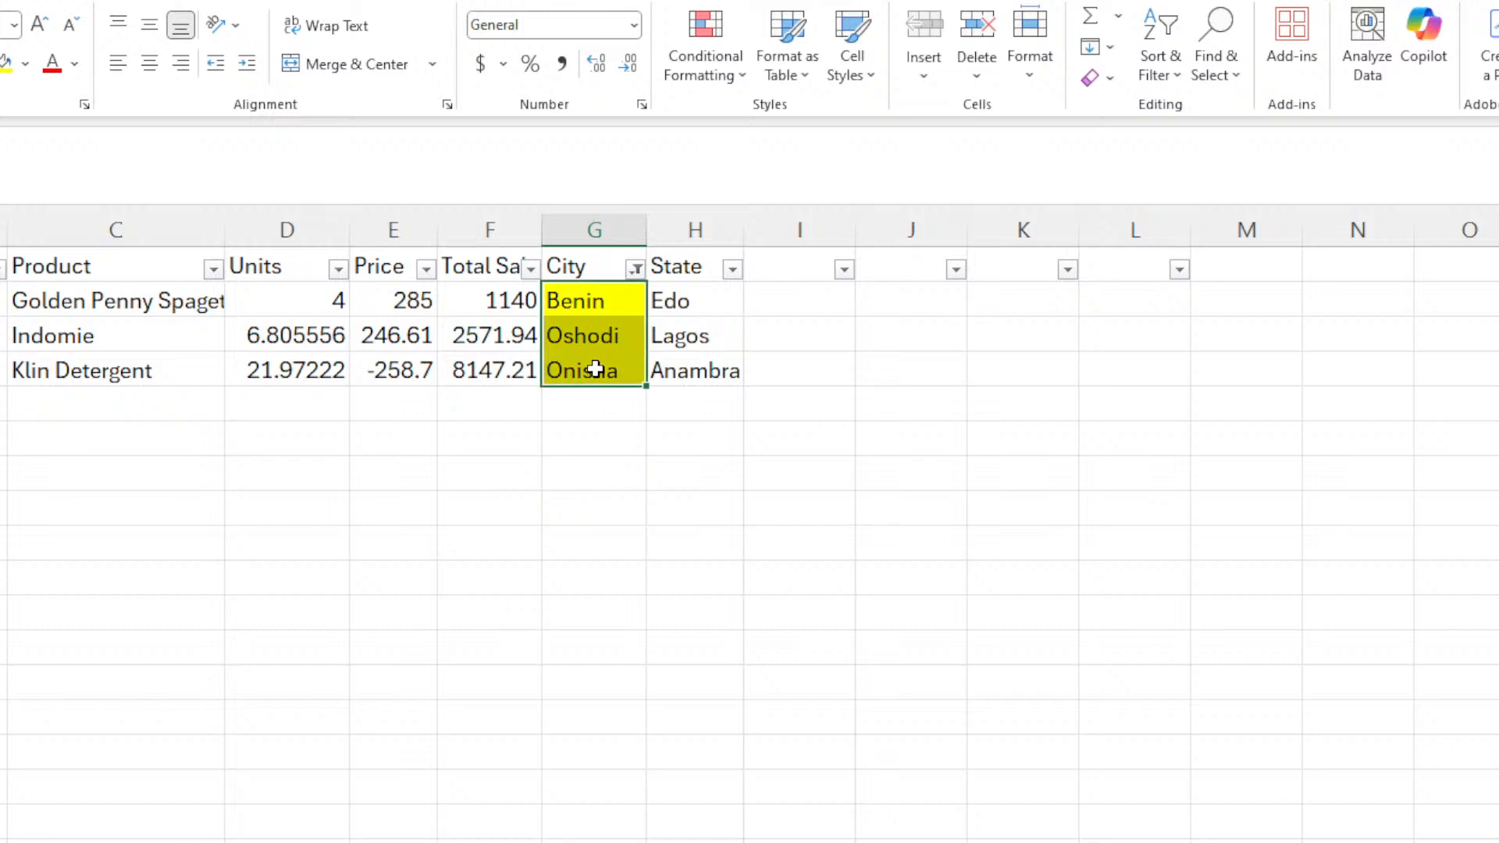
left_click(26, 64)
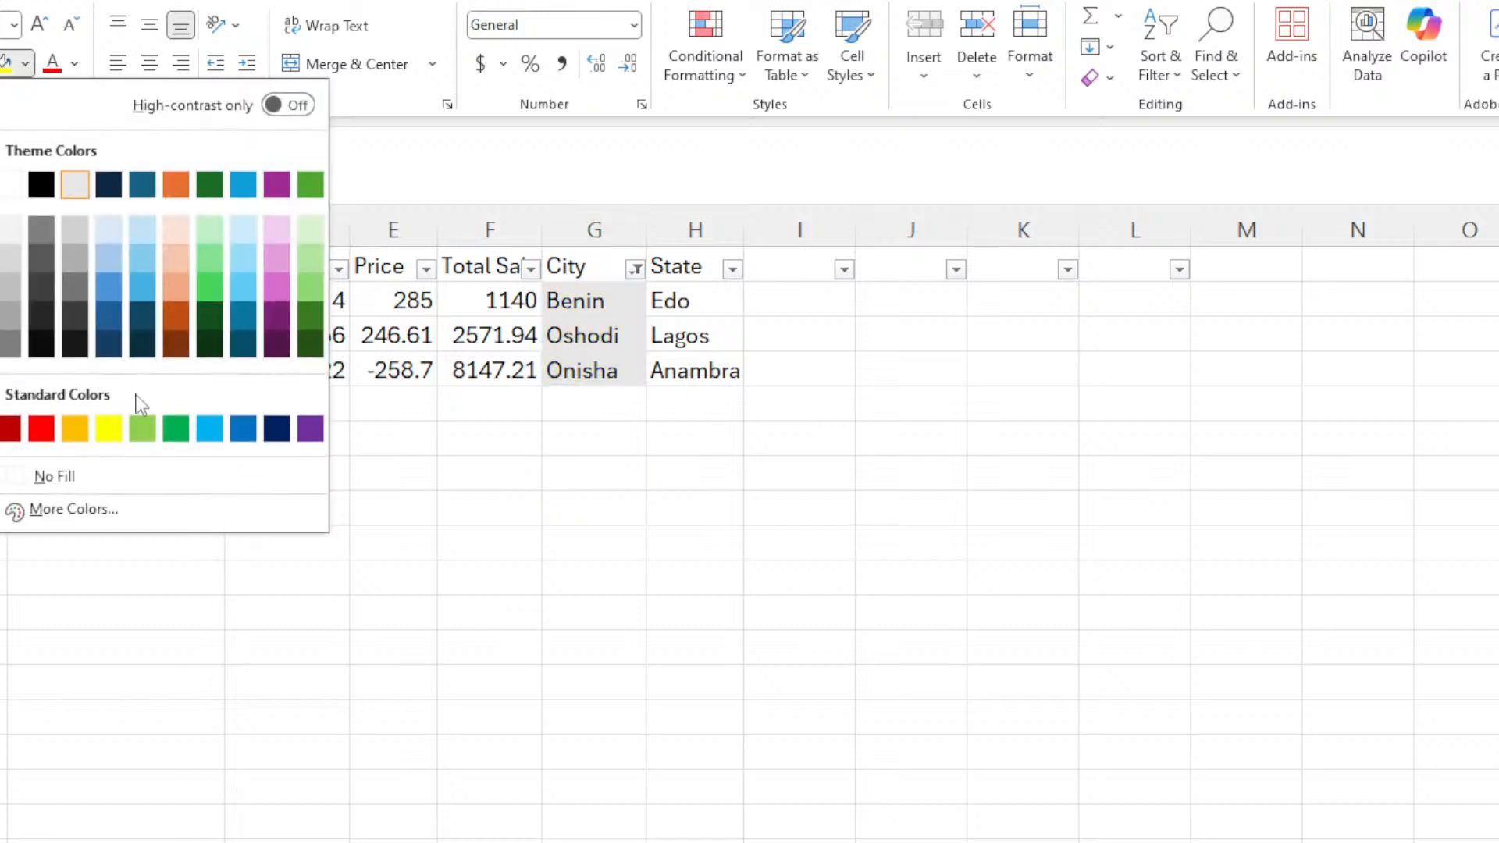
left_click(95, 482)
left_click(489, 438)
Show all rows again by selecting every value in the City filter.
left_click(639, 268)
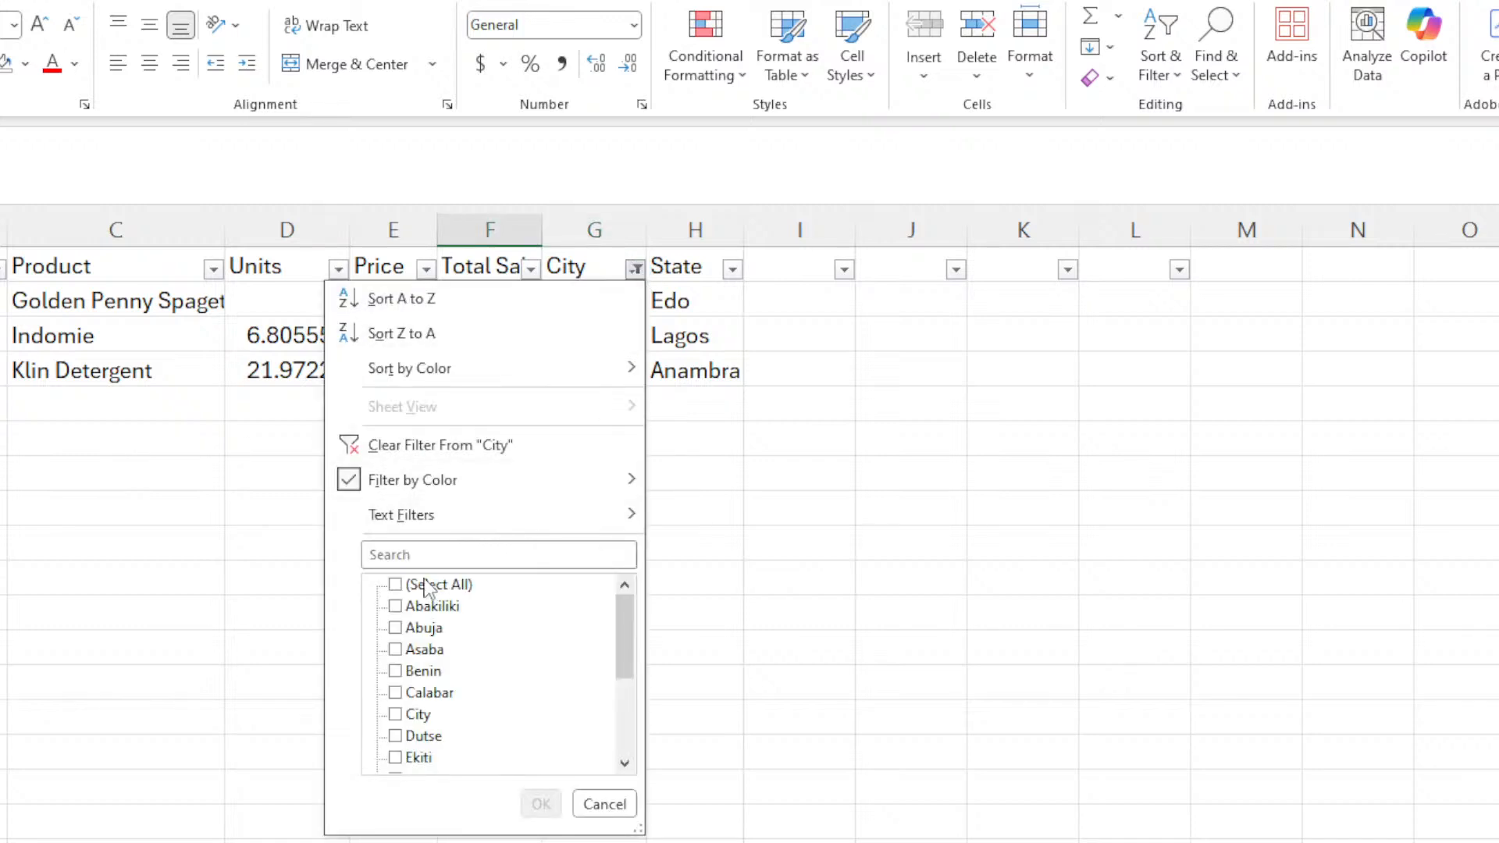
left_click(426, 587)
left_click(541, 803)
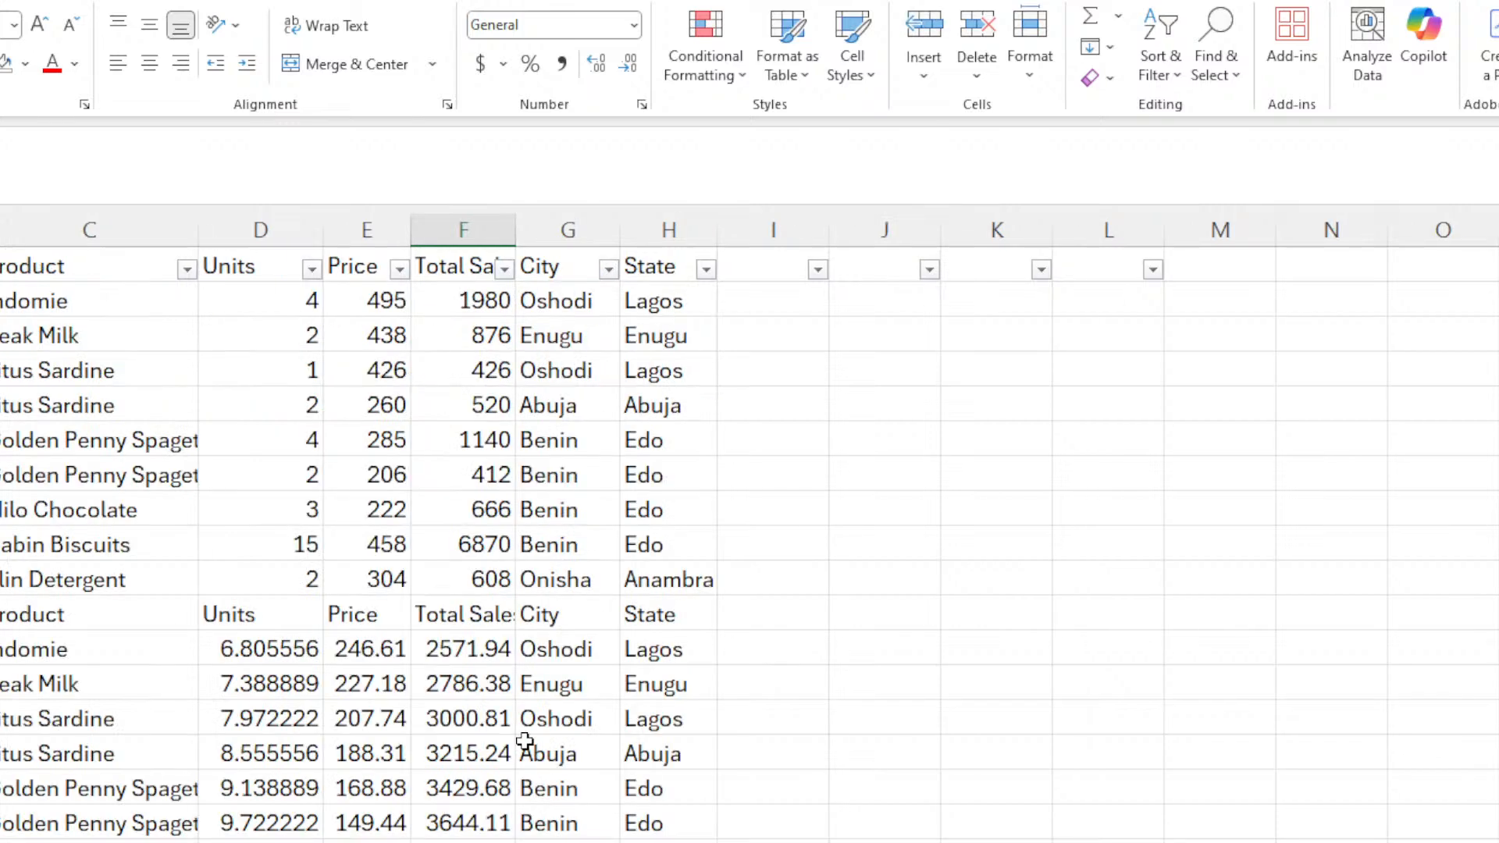
Select the entire sales data range and open Find and Replace in replace mode.
left_click(358, 302)
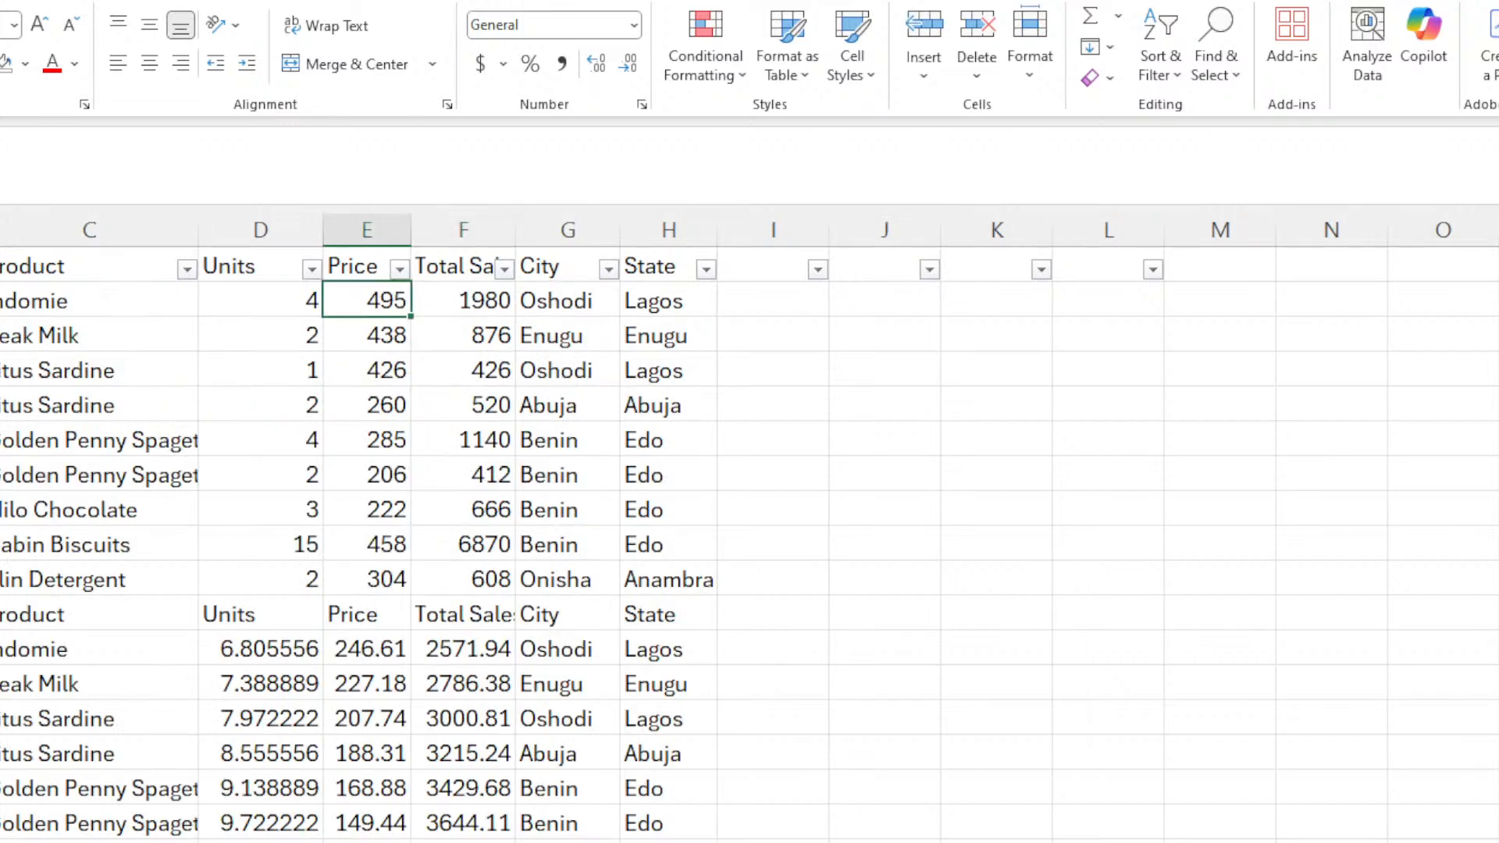
left_click(1, 302)
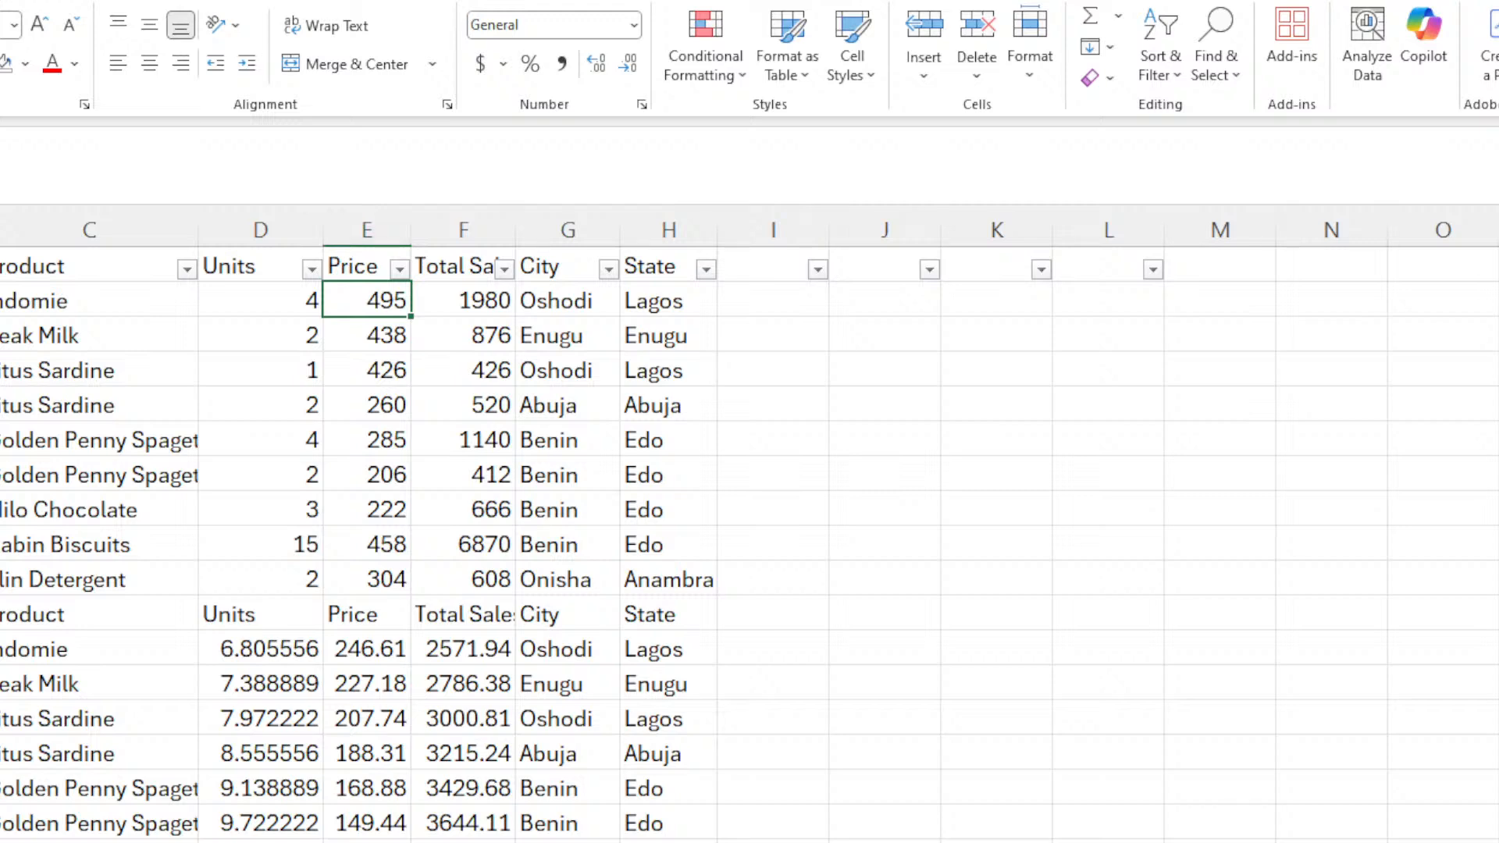
key("ctrl+shift+Right")
key("ctrl+shift+Down")
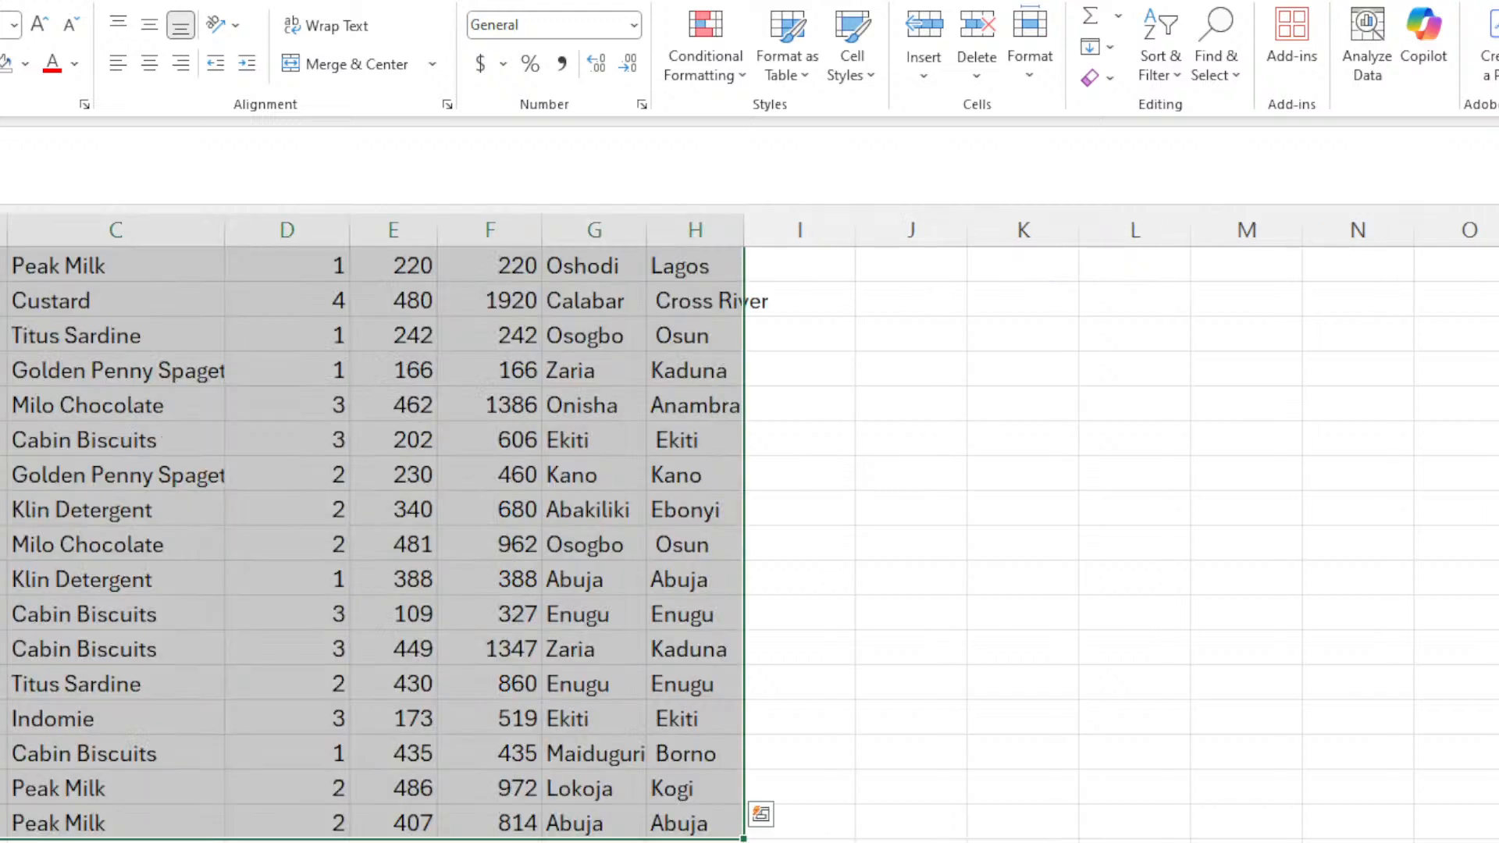
scroll(749, 539, "up", 20)
scroll(749, 539, "up", 12)
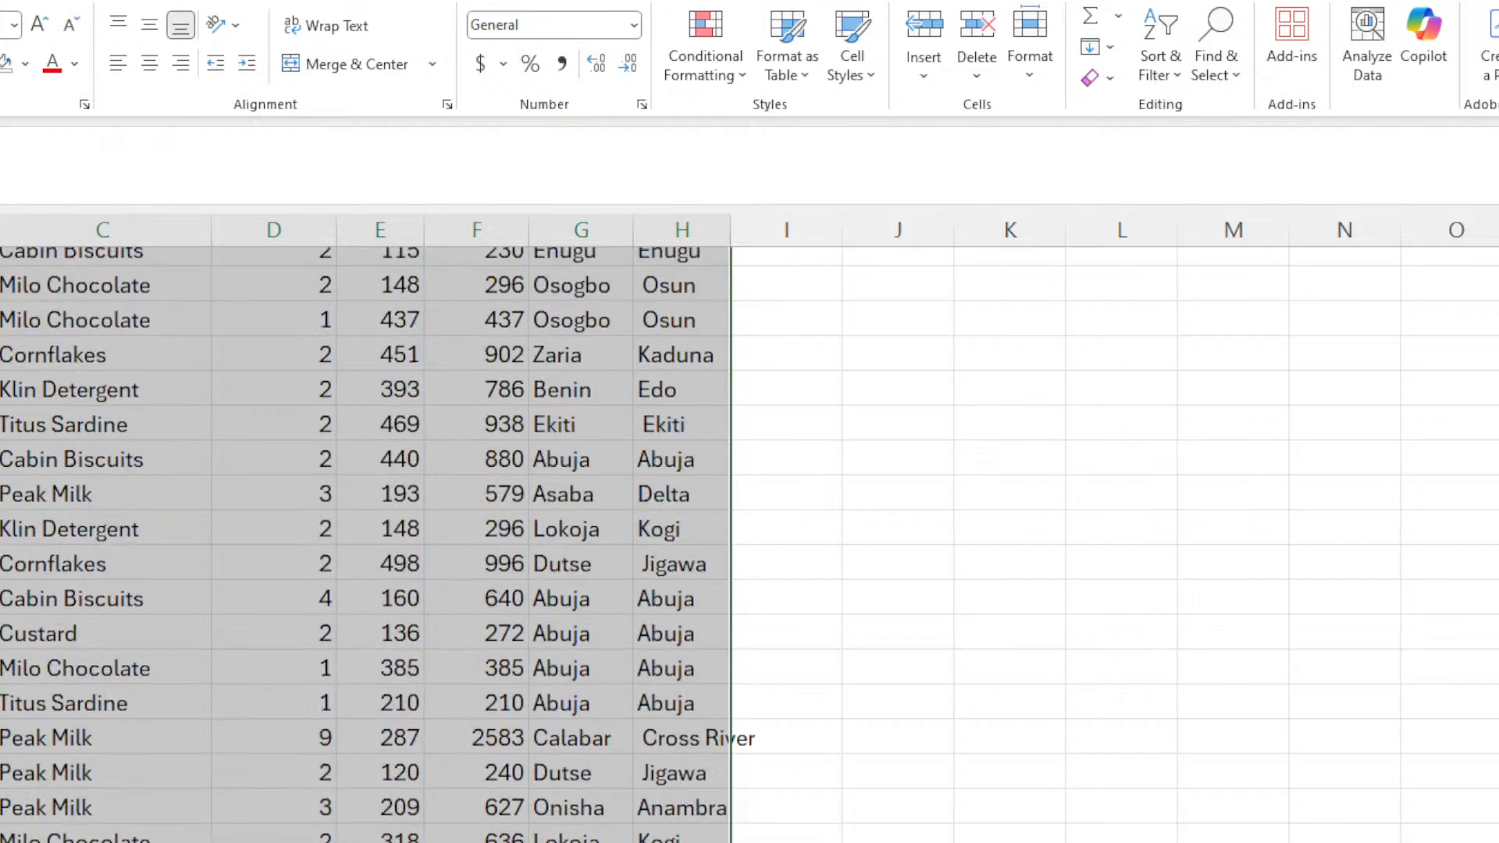
left_click(1243, 75)
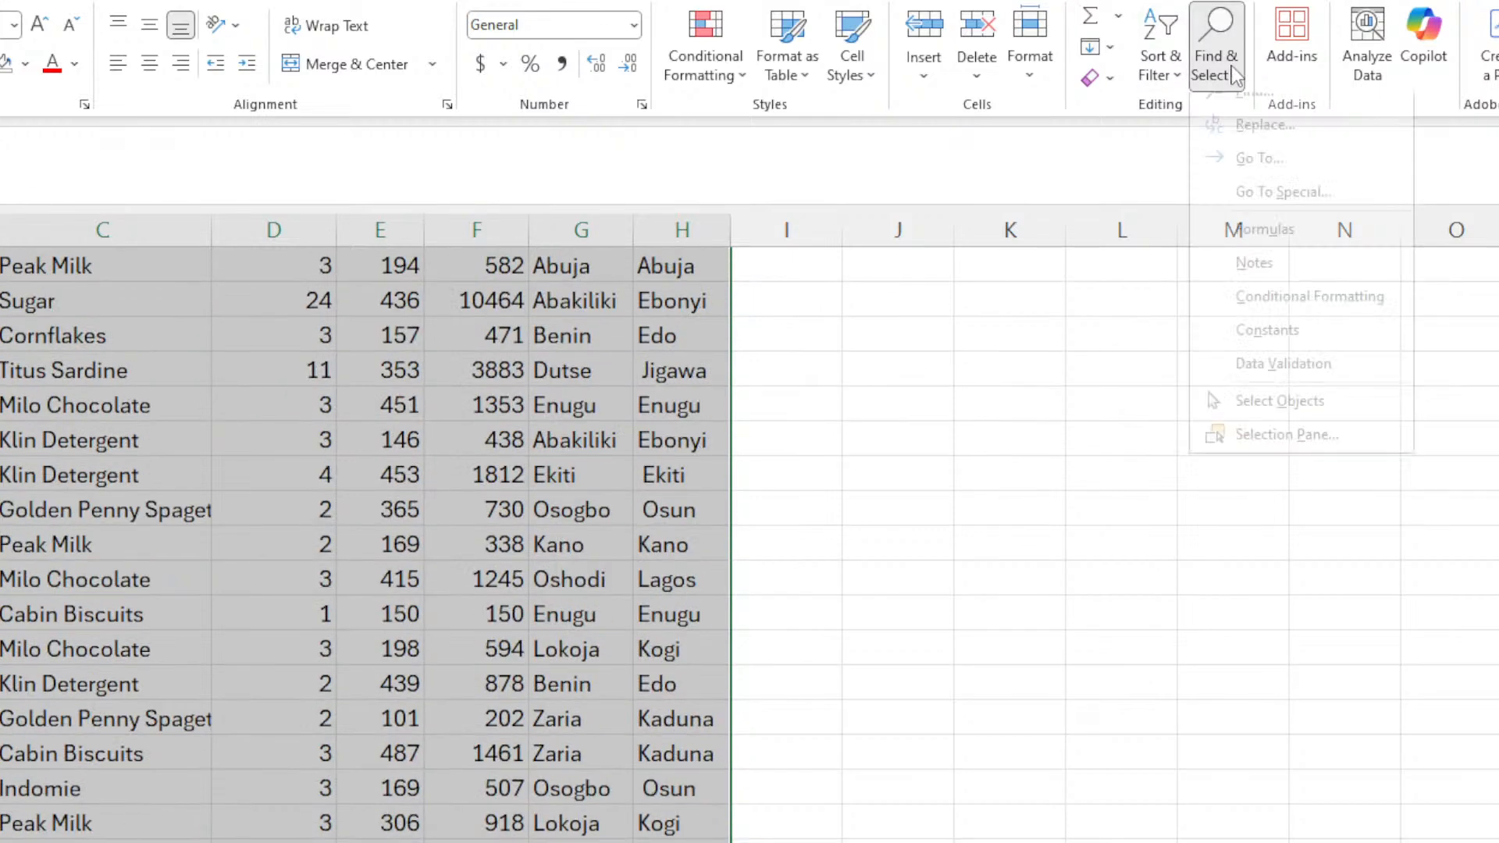
left_click(1253, 147)
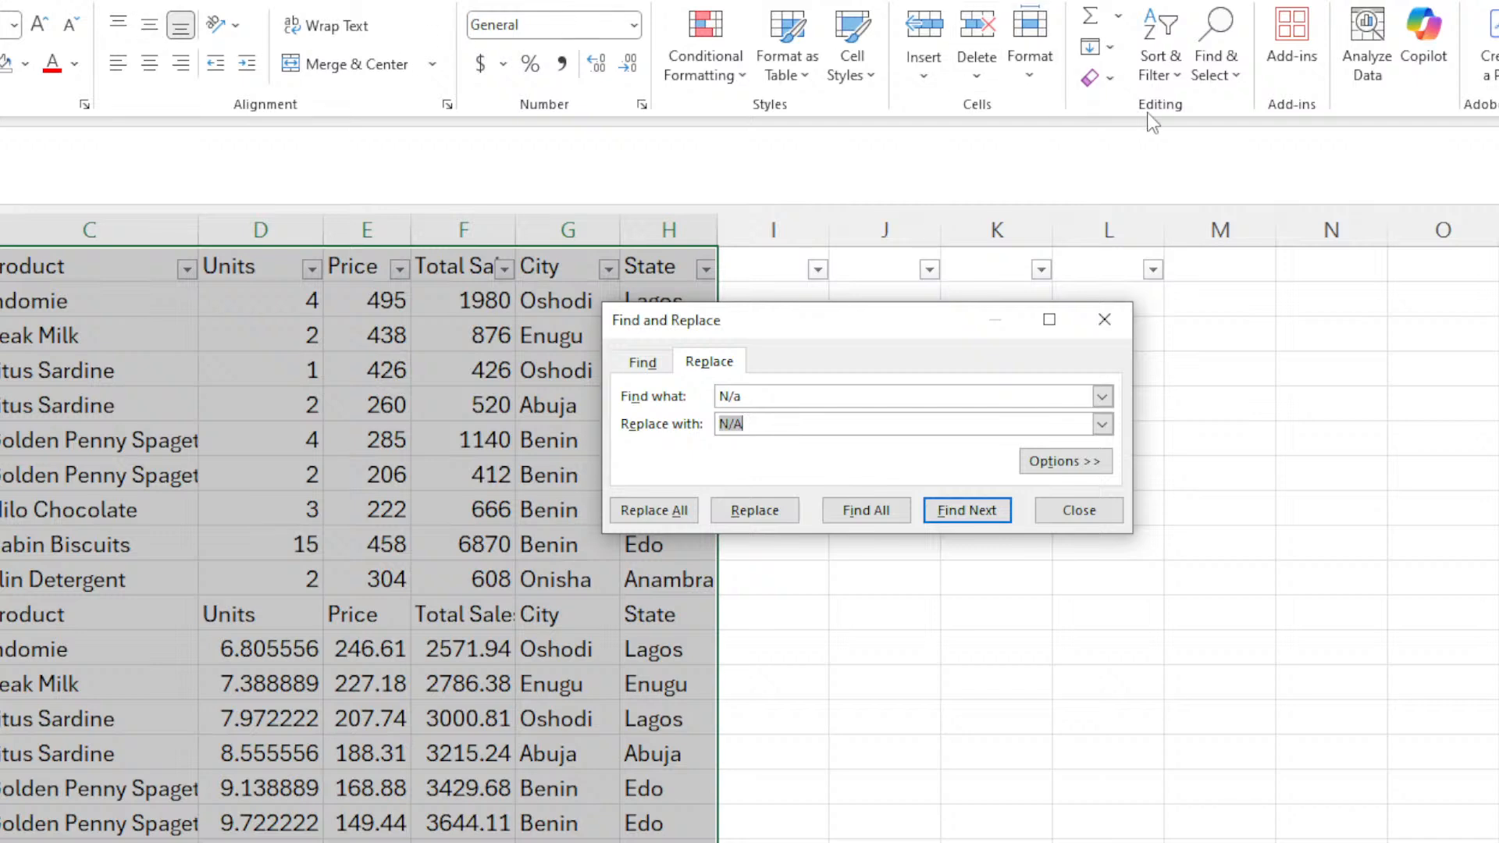
Examine the find-only version of the Find and Replace dialog and return to its replace version.
left_click(1214, 56)
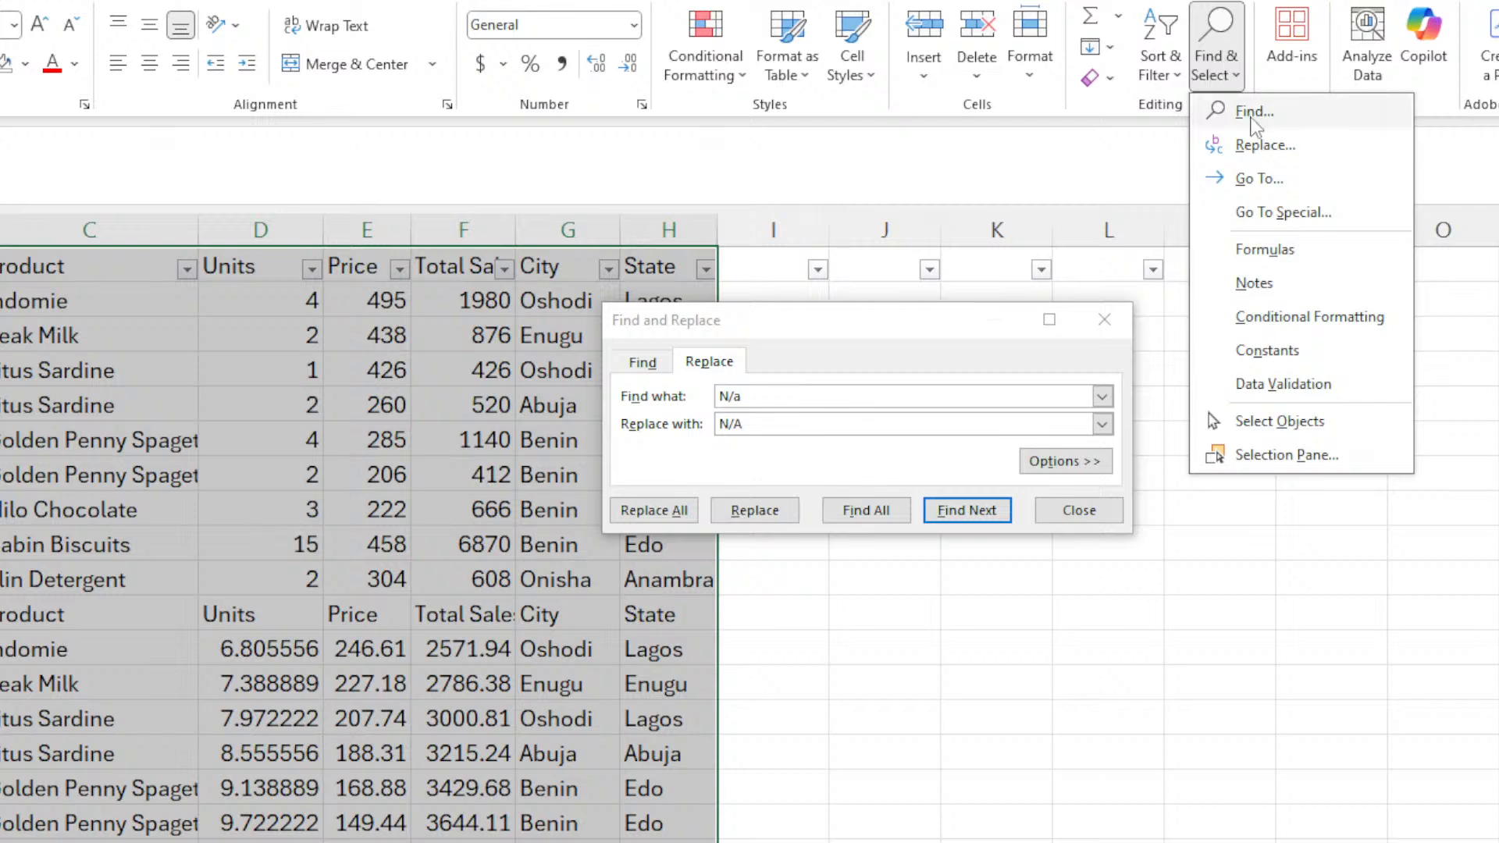
left_click(1248, 111)
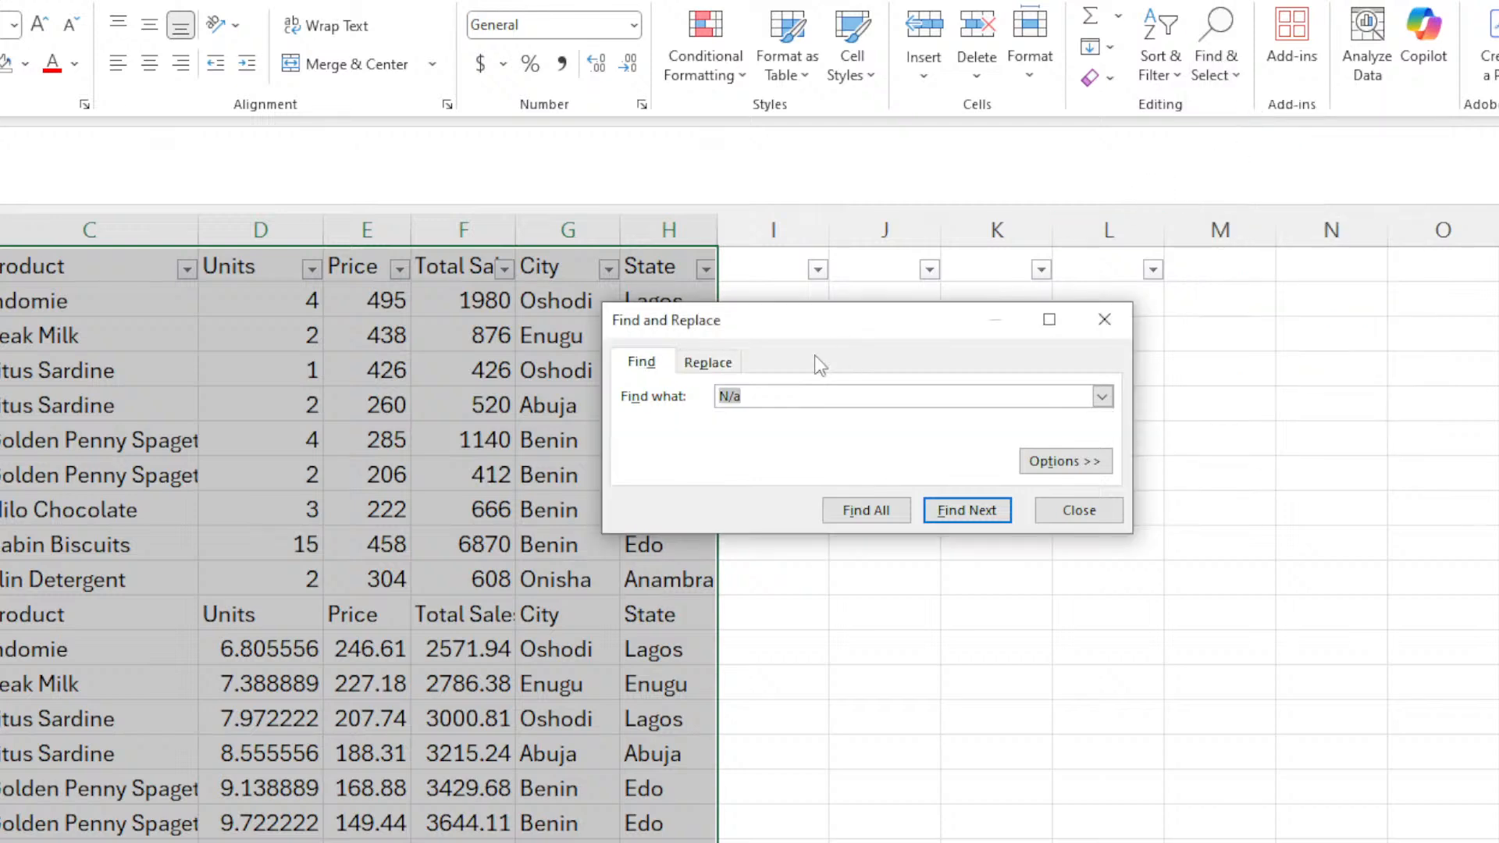
left_click(1213, 56)
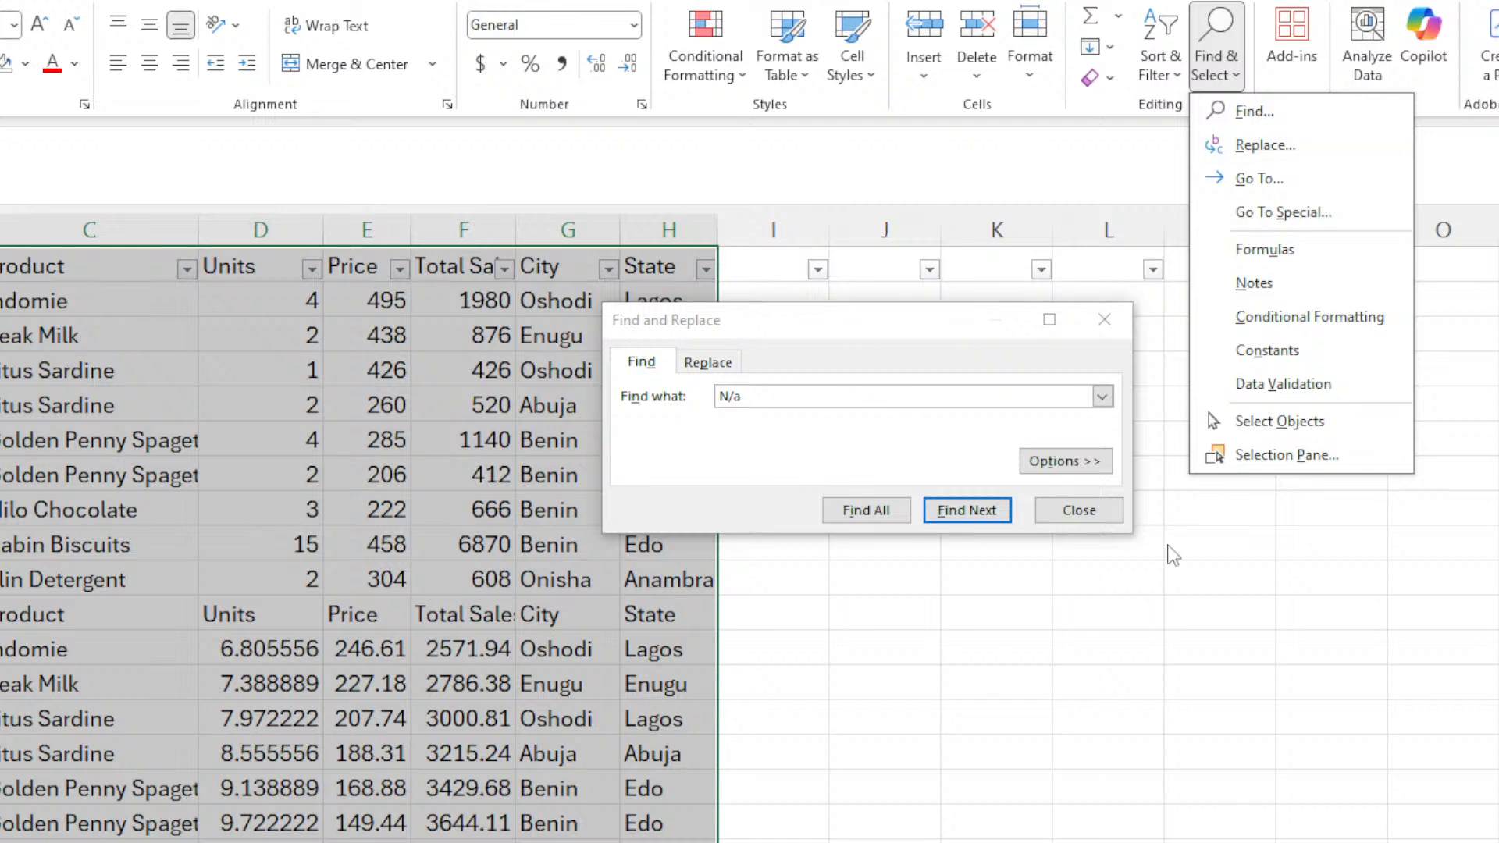
left_click(873, 331)
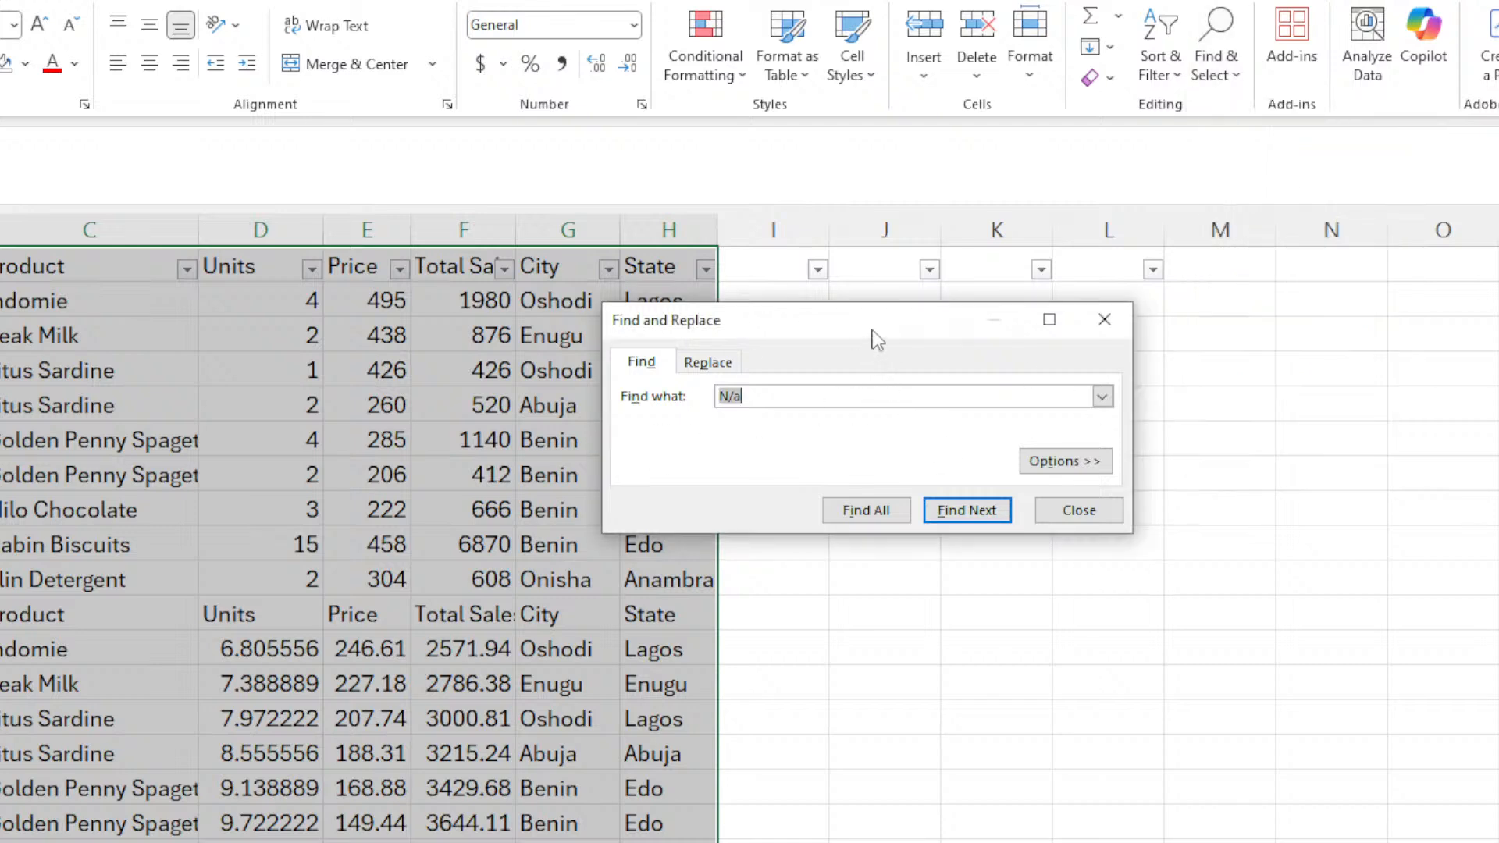
left_click(717, 369)
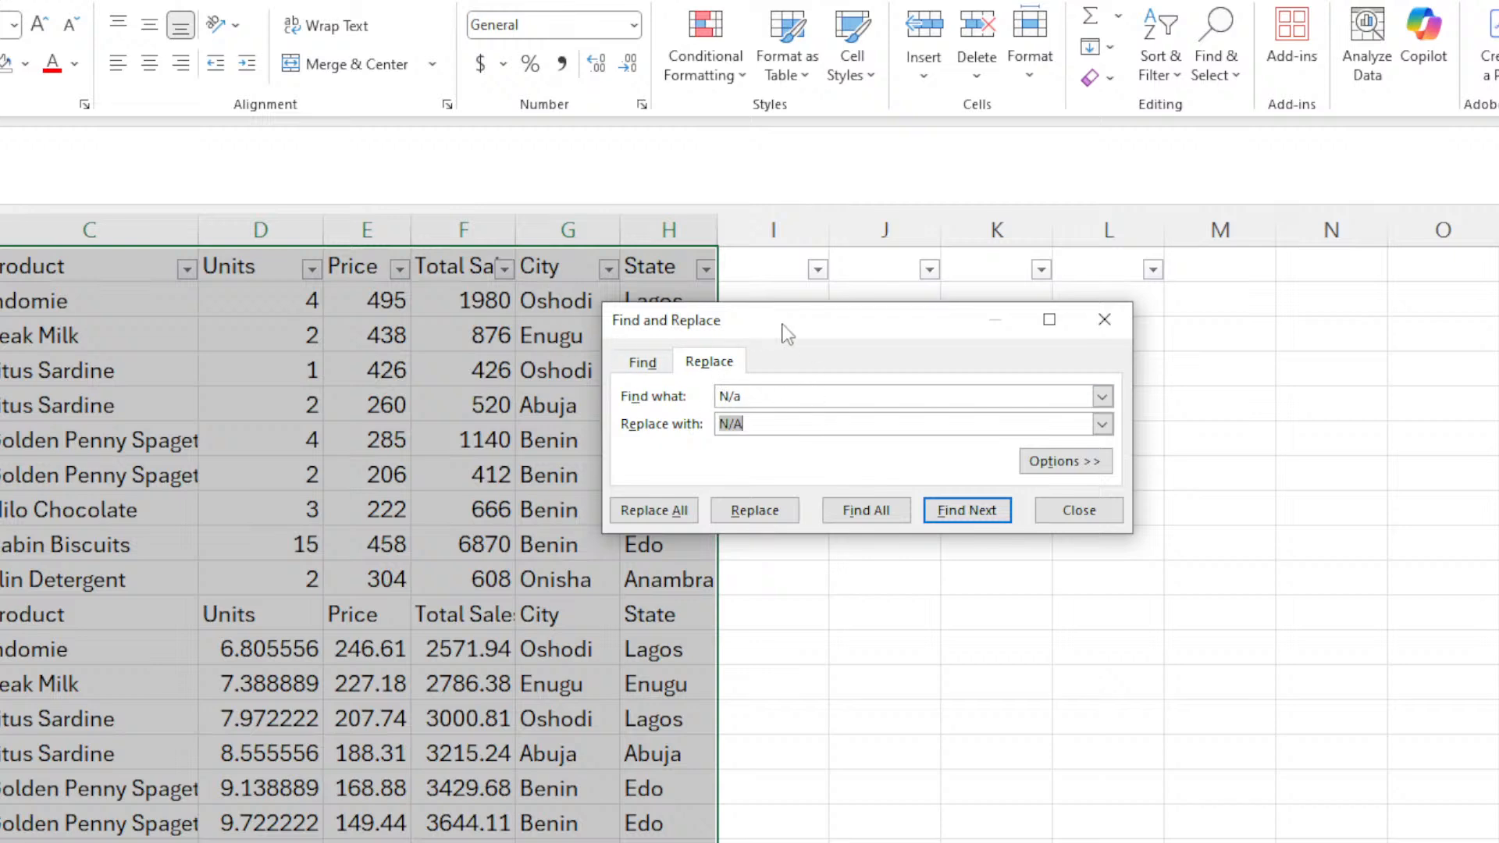
Try to replace every empty cell in the selected data with N/A, leaving the search term blank, and close Find and Replace.
left_click_drag(783, 327, 1068, 309)
left_click(1037, 380)
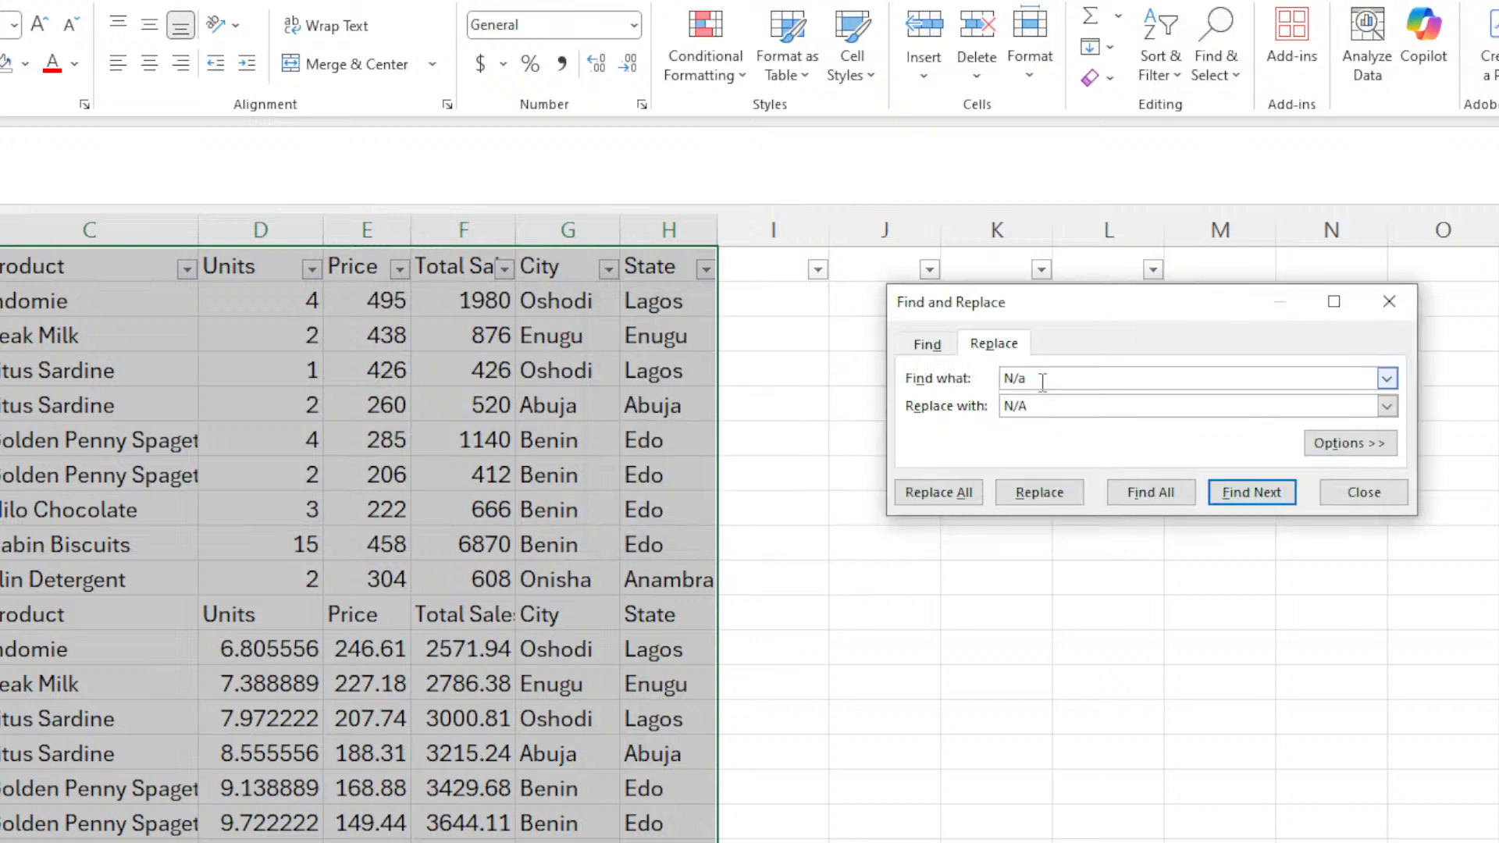
key("BackSpace")
key("BackSpace")
key("BackSpace")
left_click(952, 503)
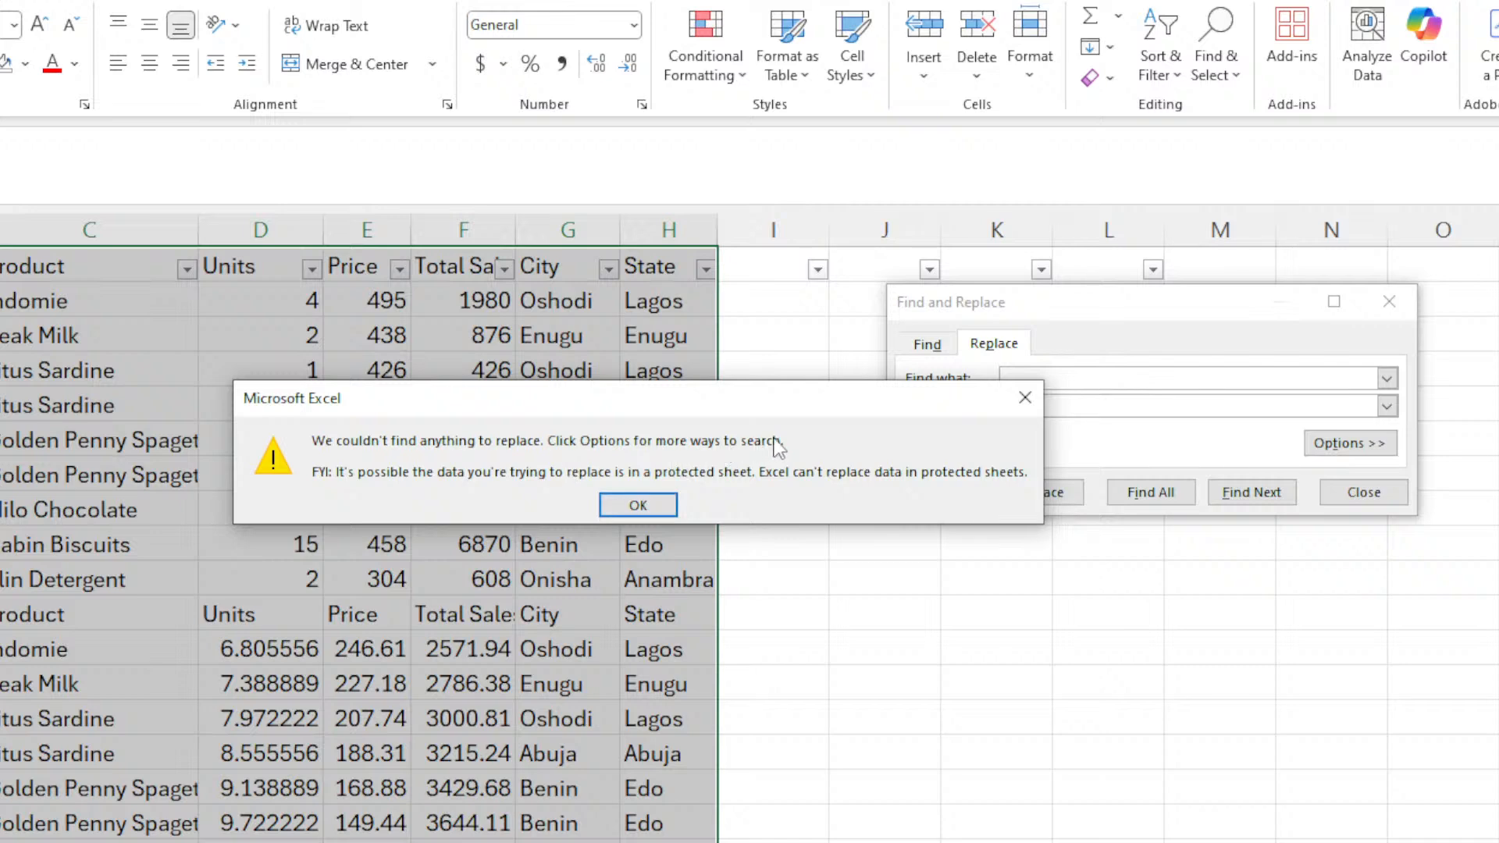
left_click(660, 505)
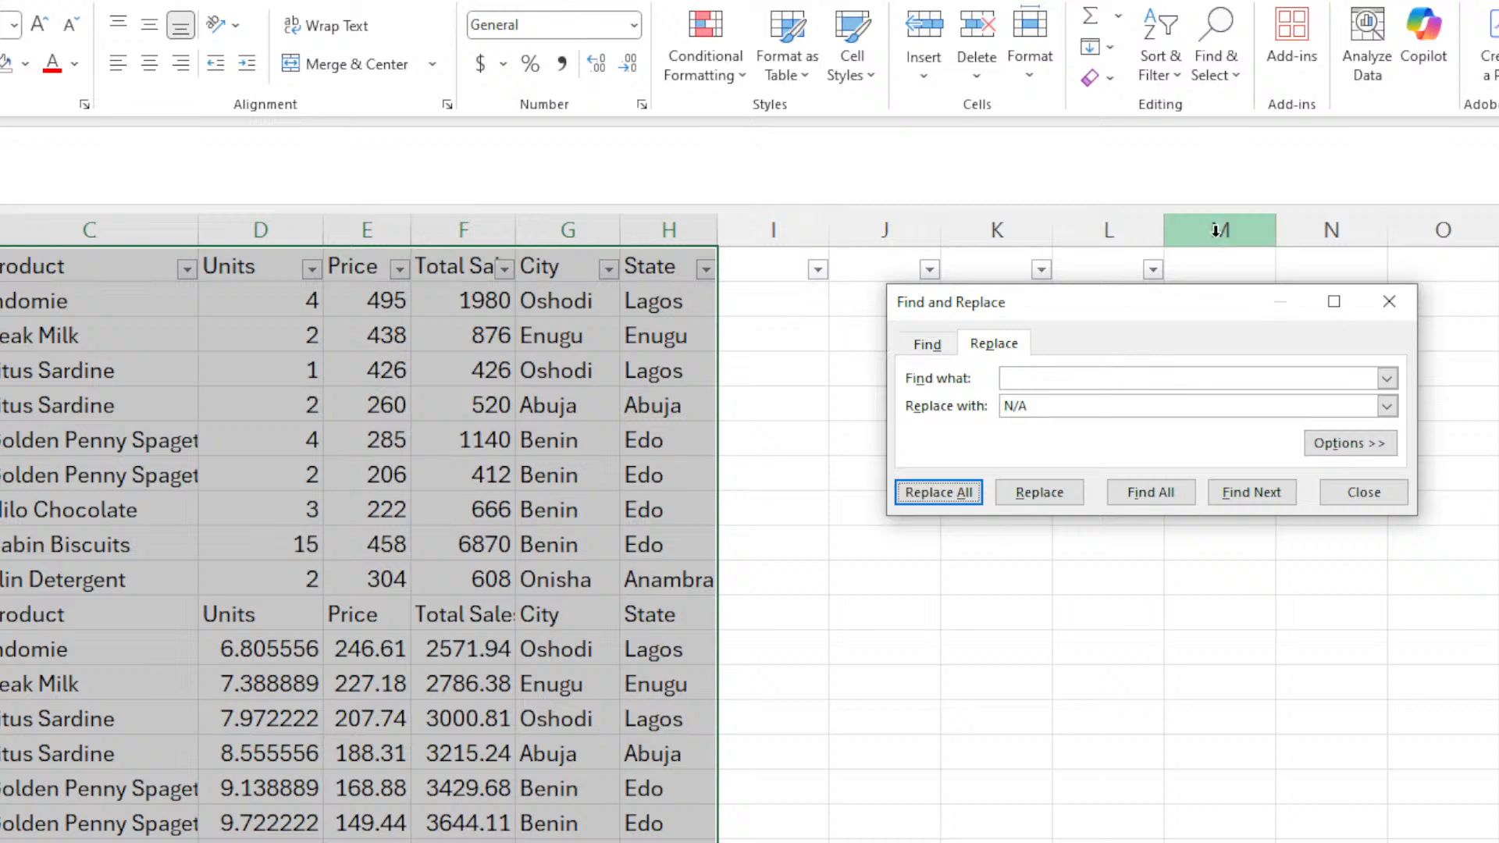
left_click_drag(1163, 307, 1106, 305)
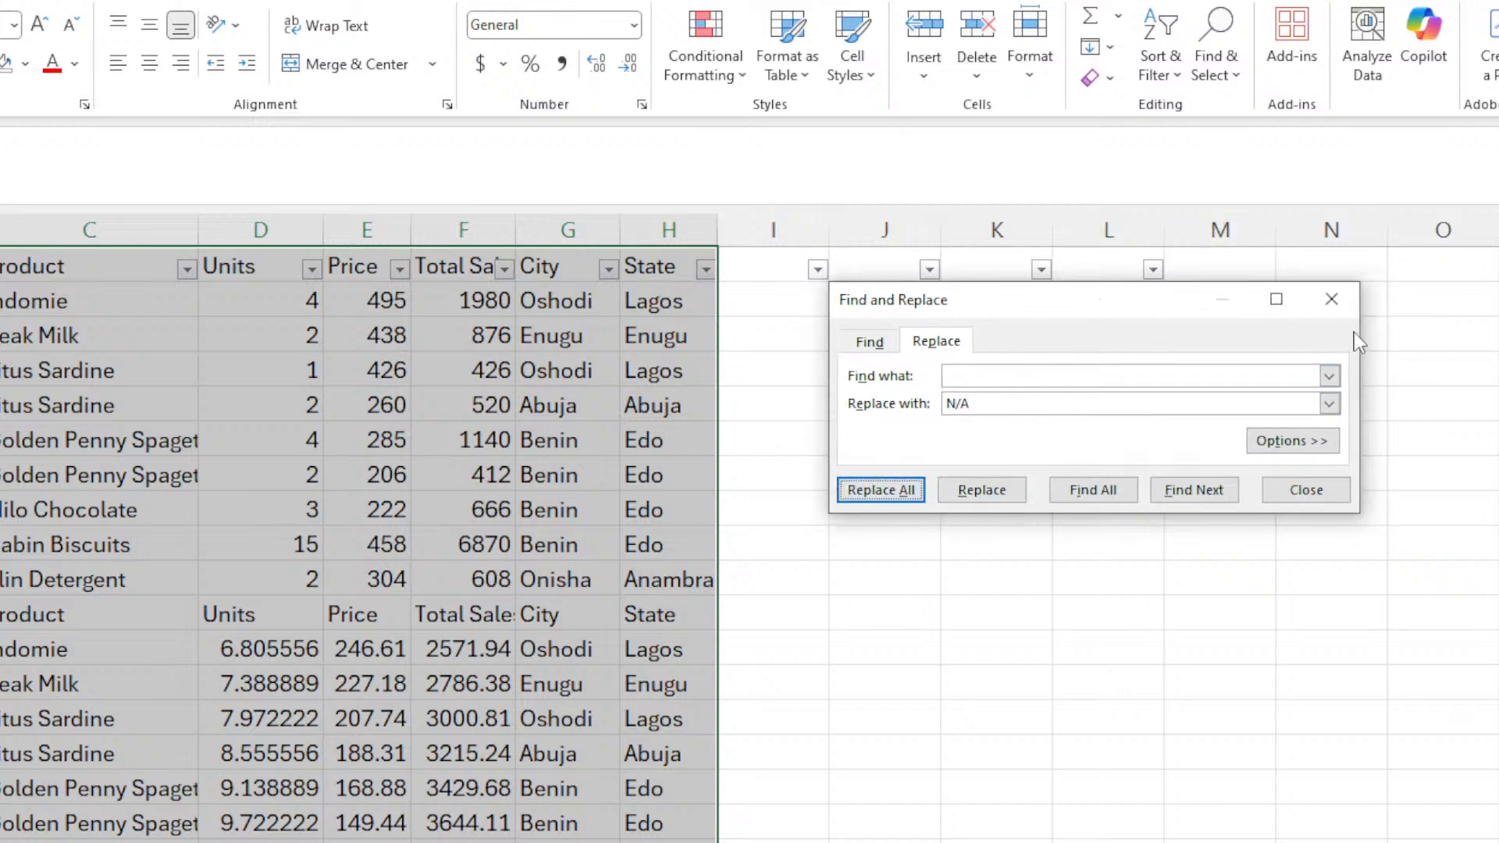
left_click(1331, 299)
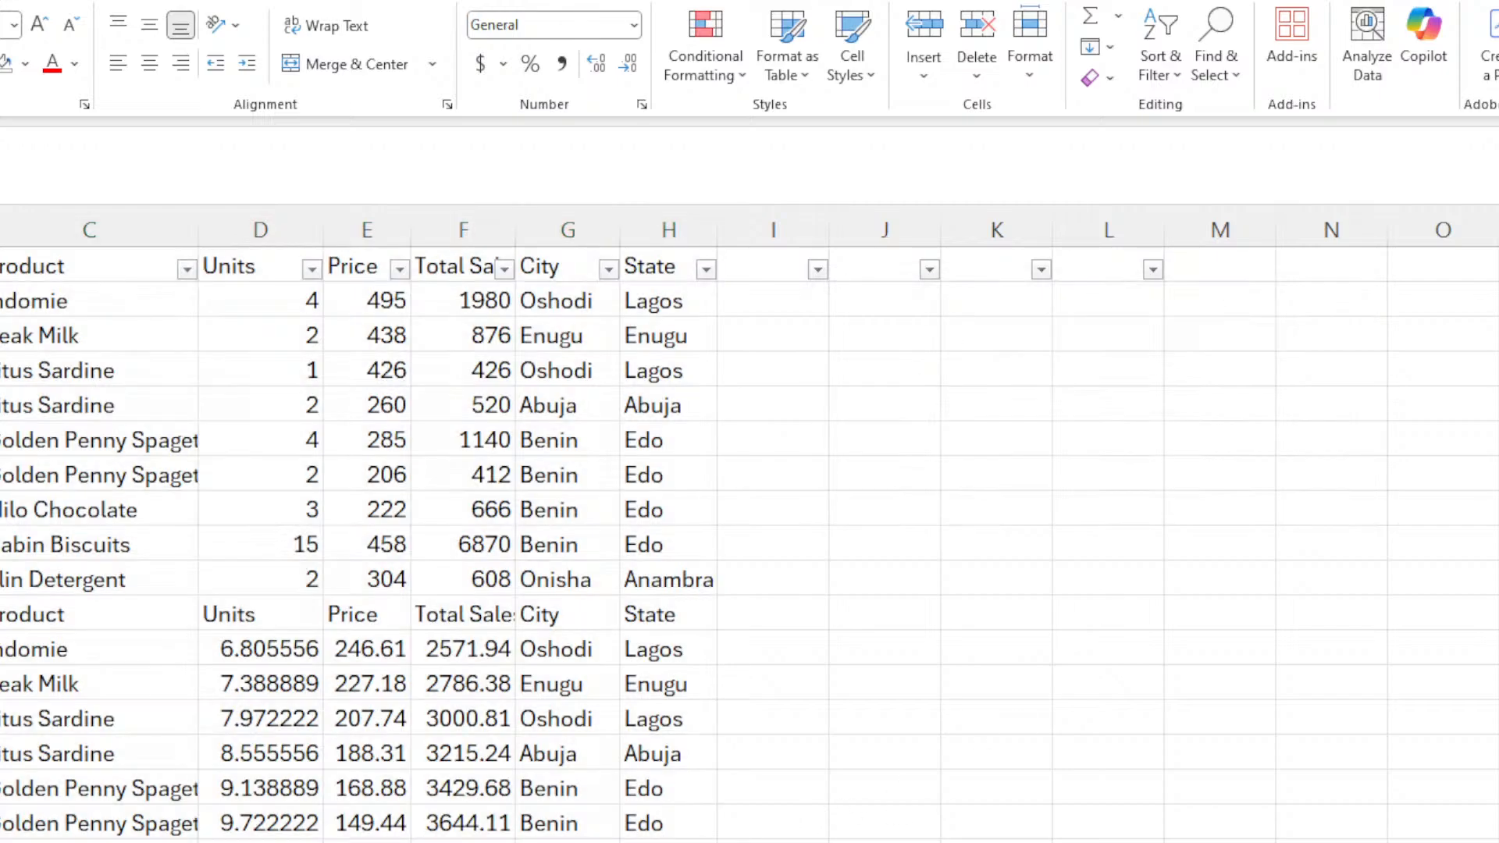
key("alt+Tab")
left_click(1202, 142)
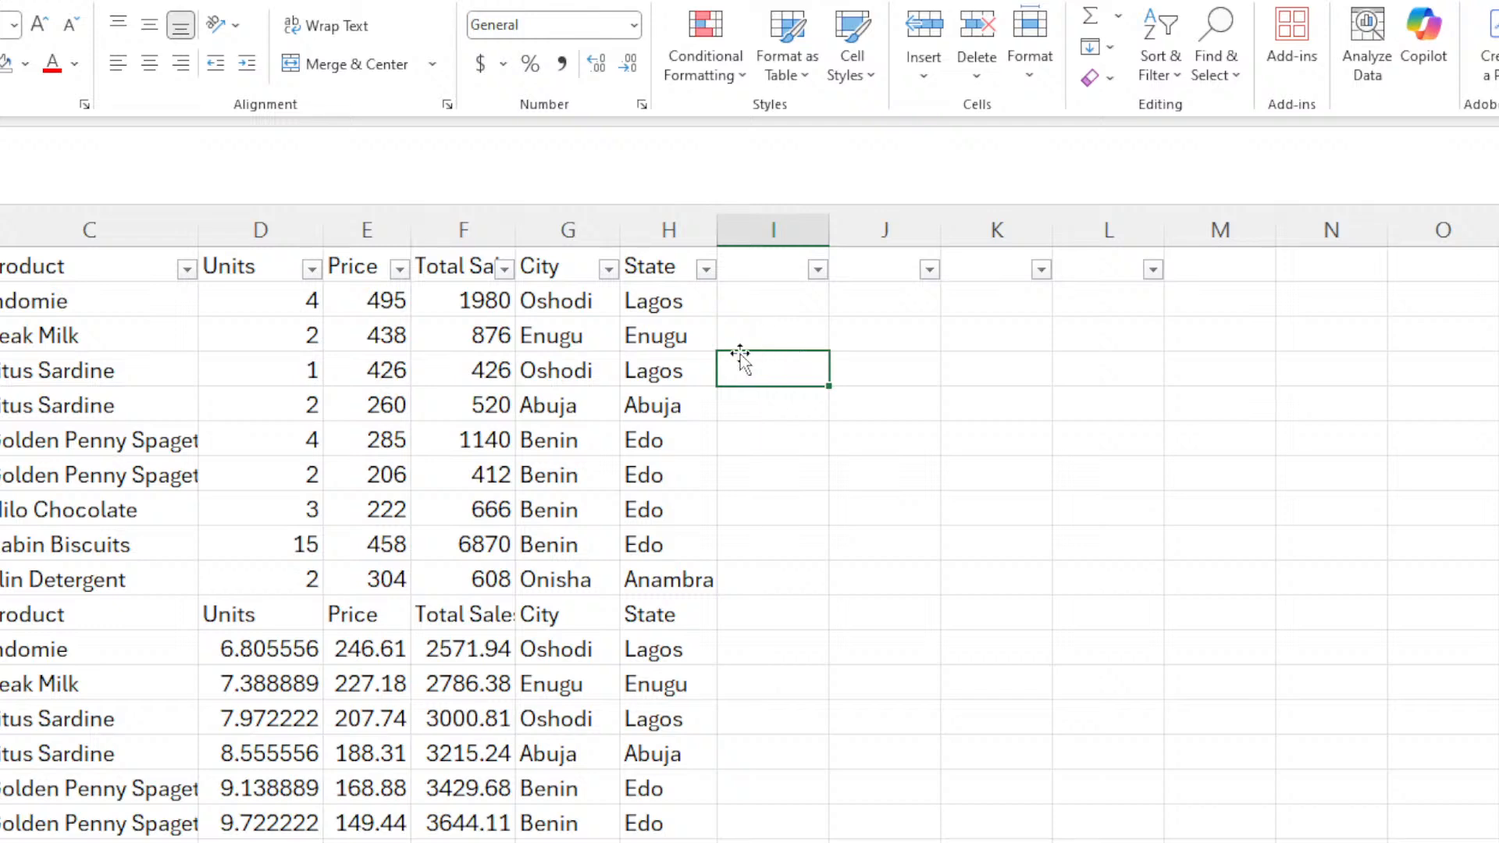
left_click_drag(635, 294, 703, 824)
left_click(671, 439)
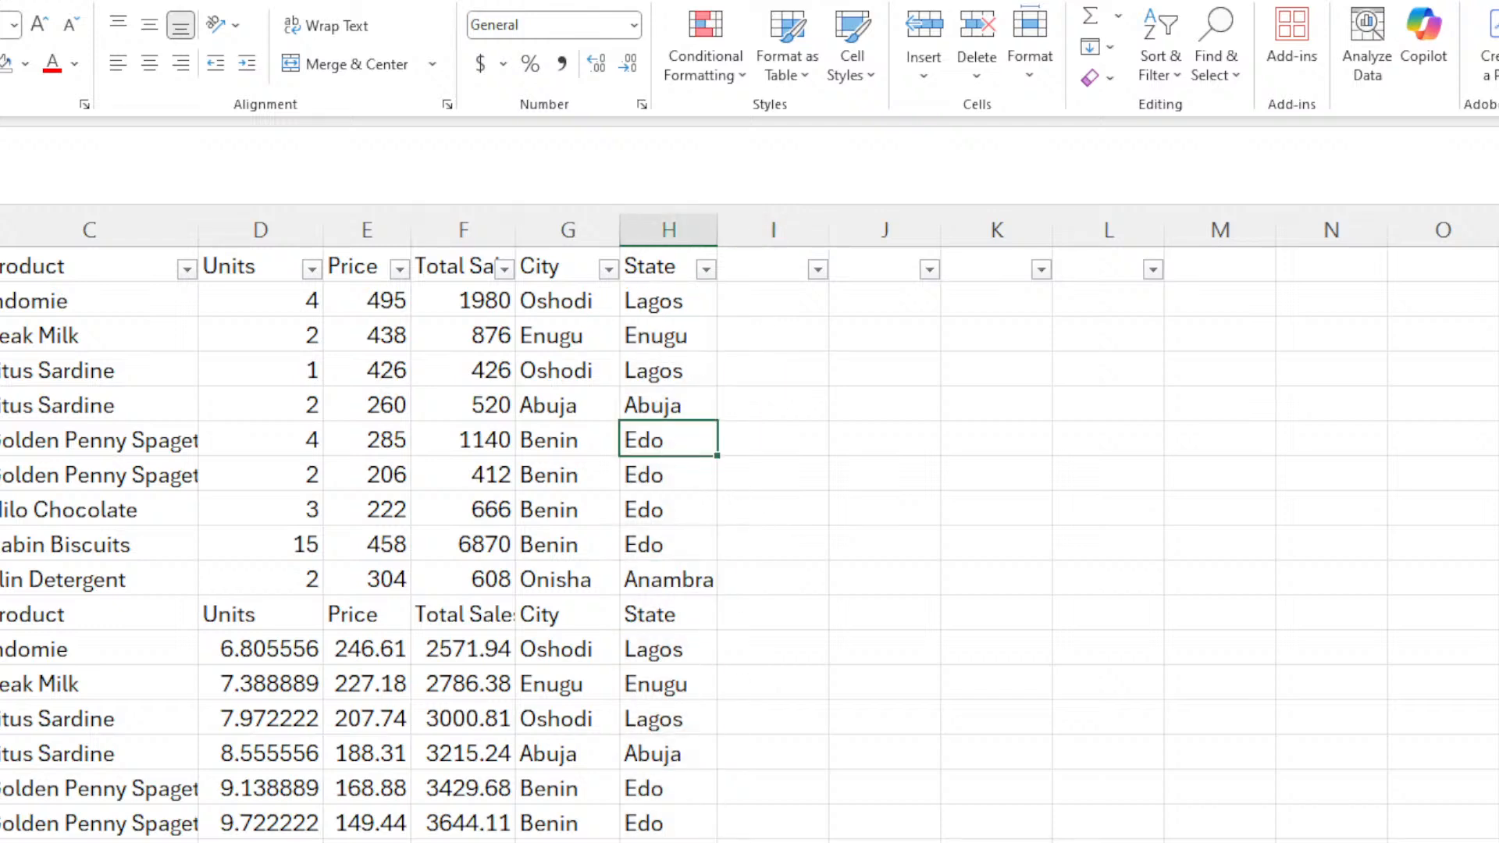
left_click(1, 267)
left_click(1, 266)
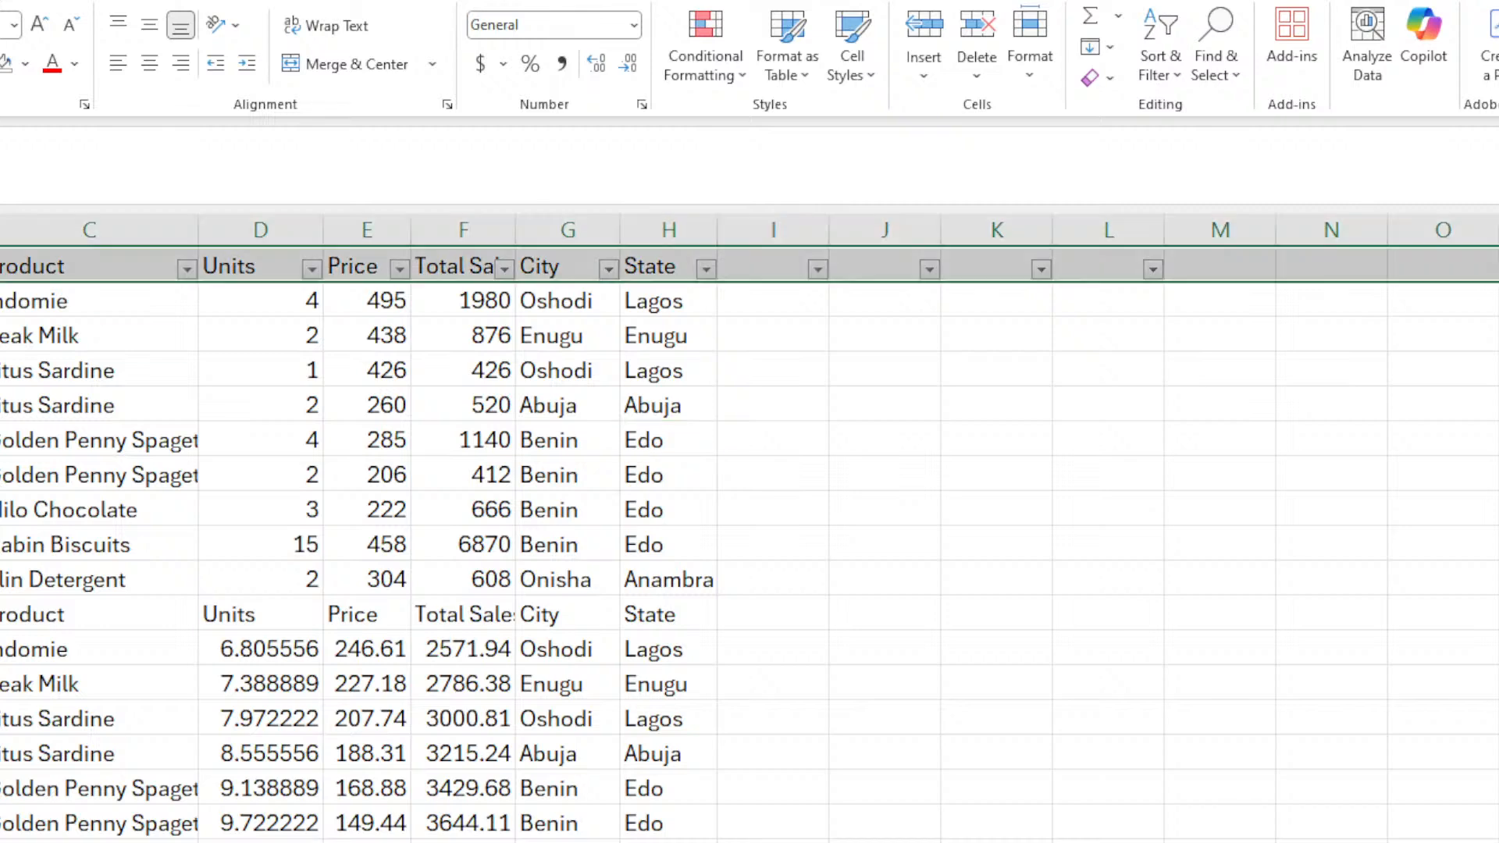
left_click(1, 301)
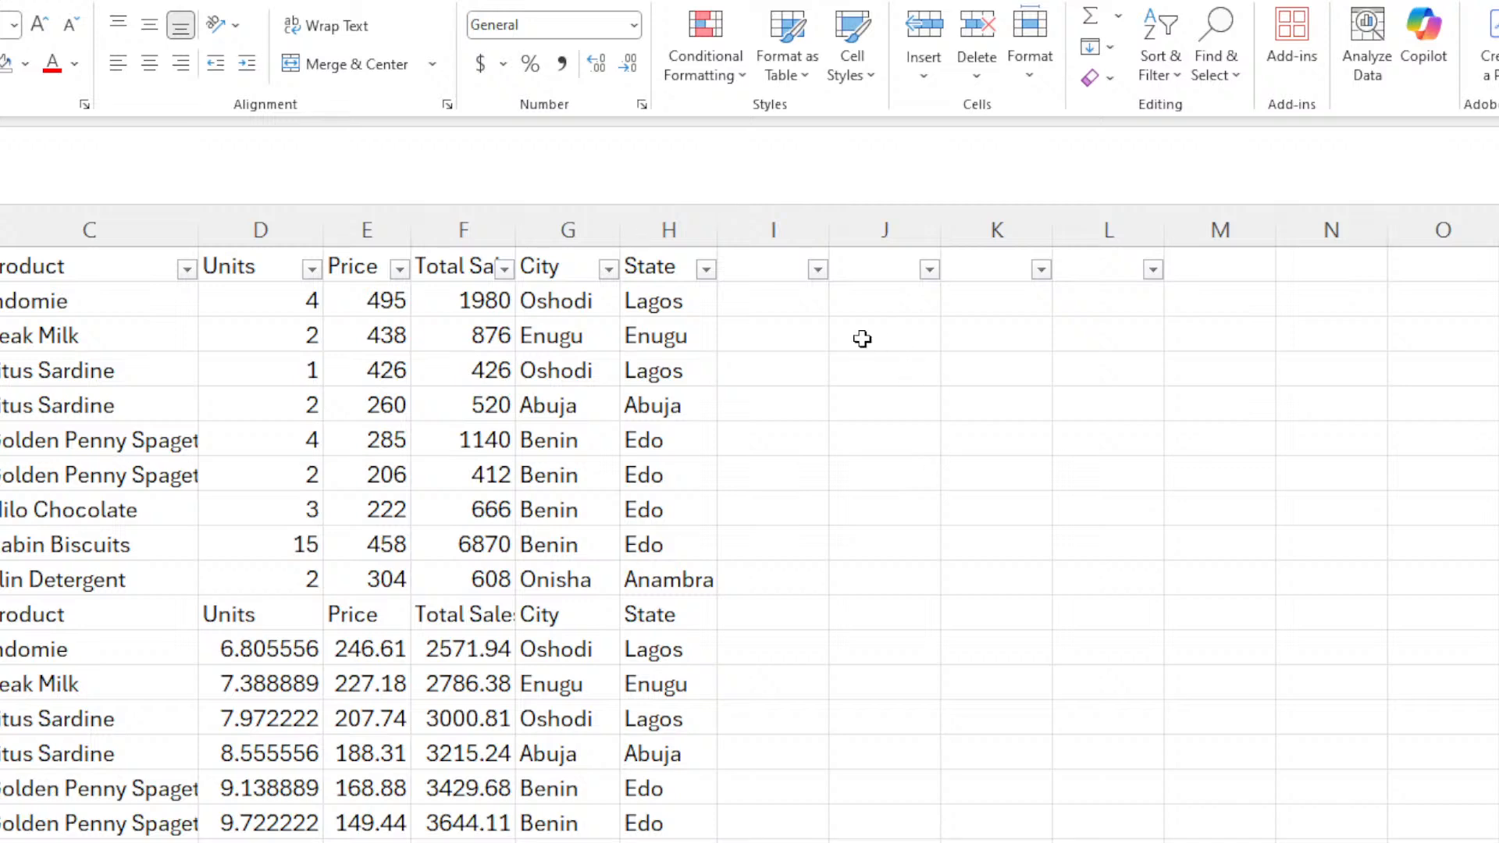
left_click(682, 305)
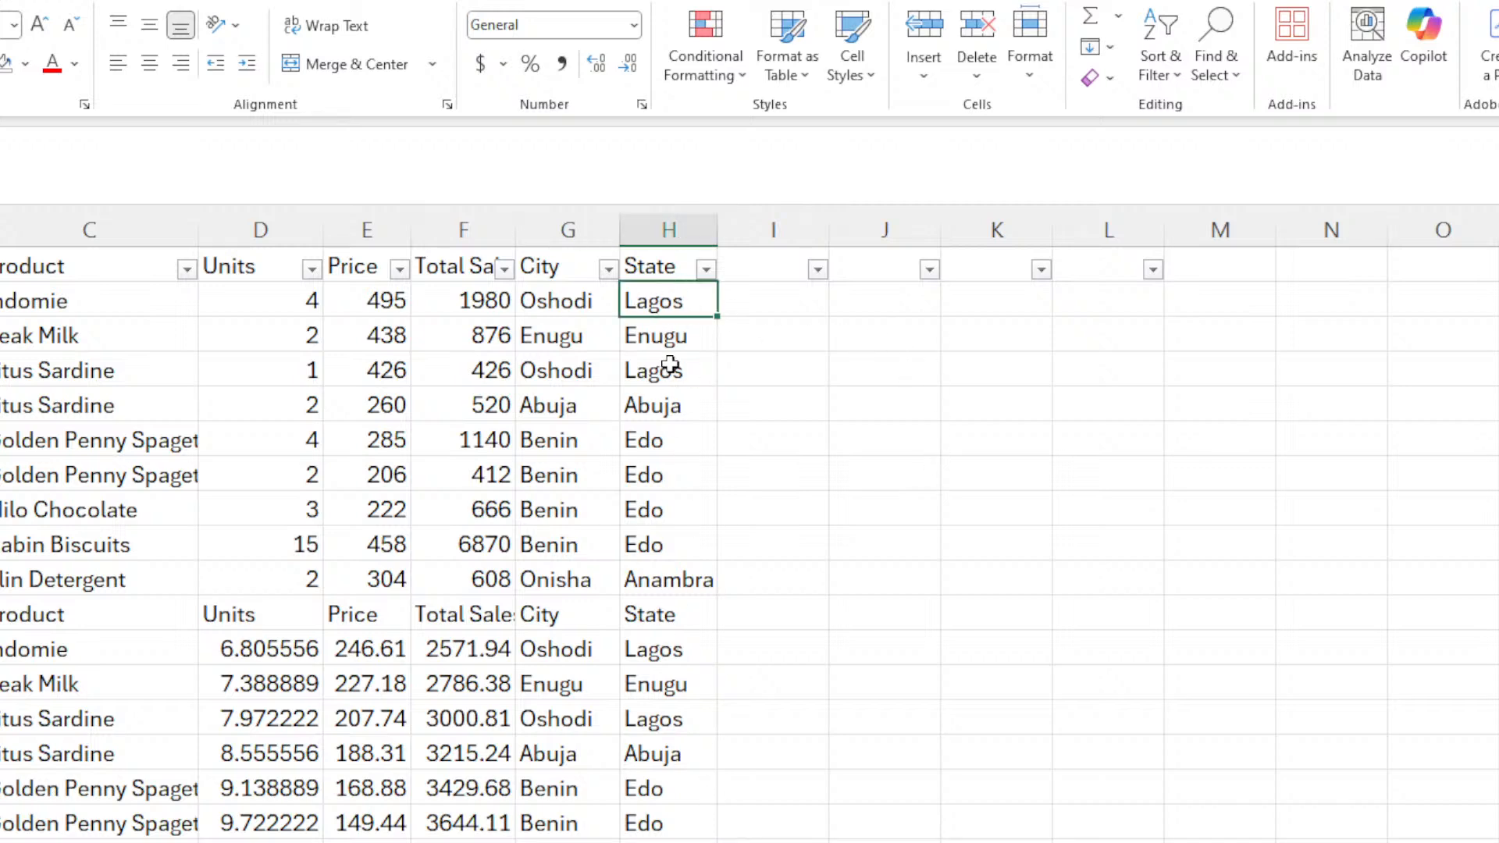
left_click(656, 267)
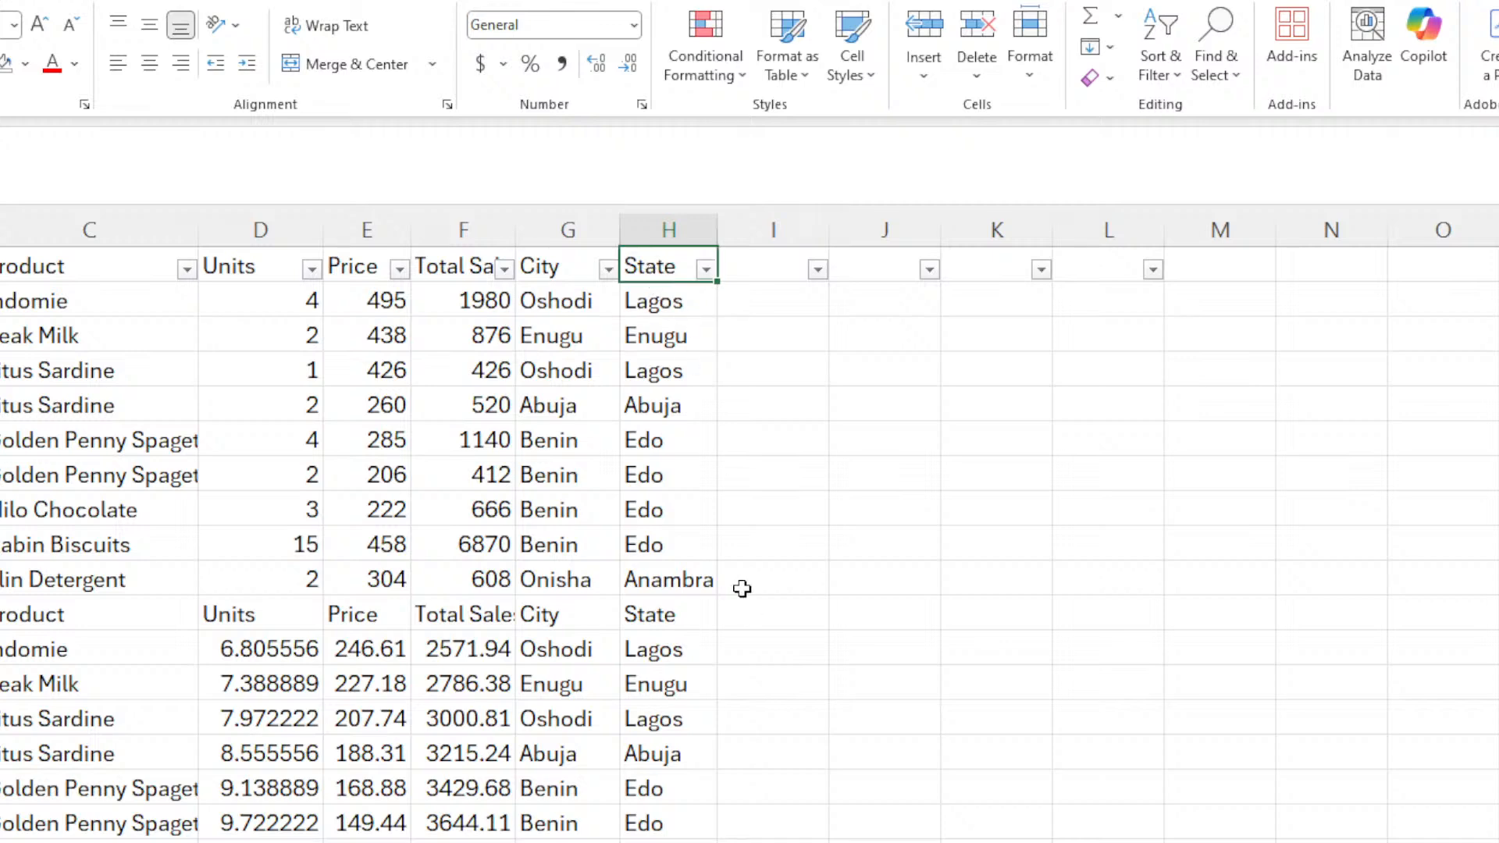
left_click(663, 300)
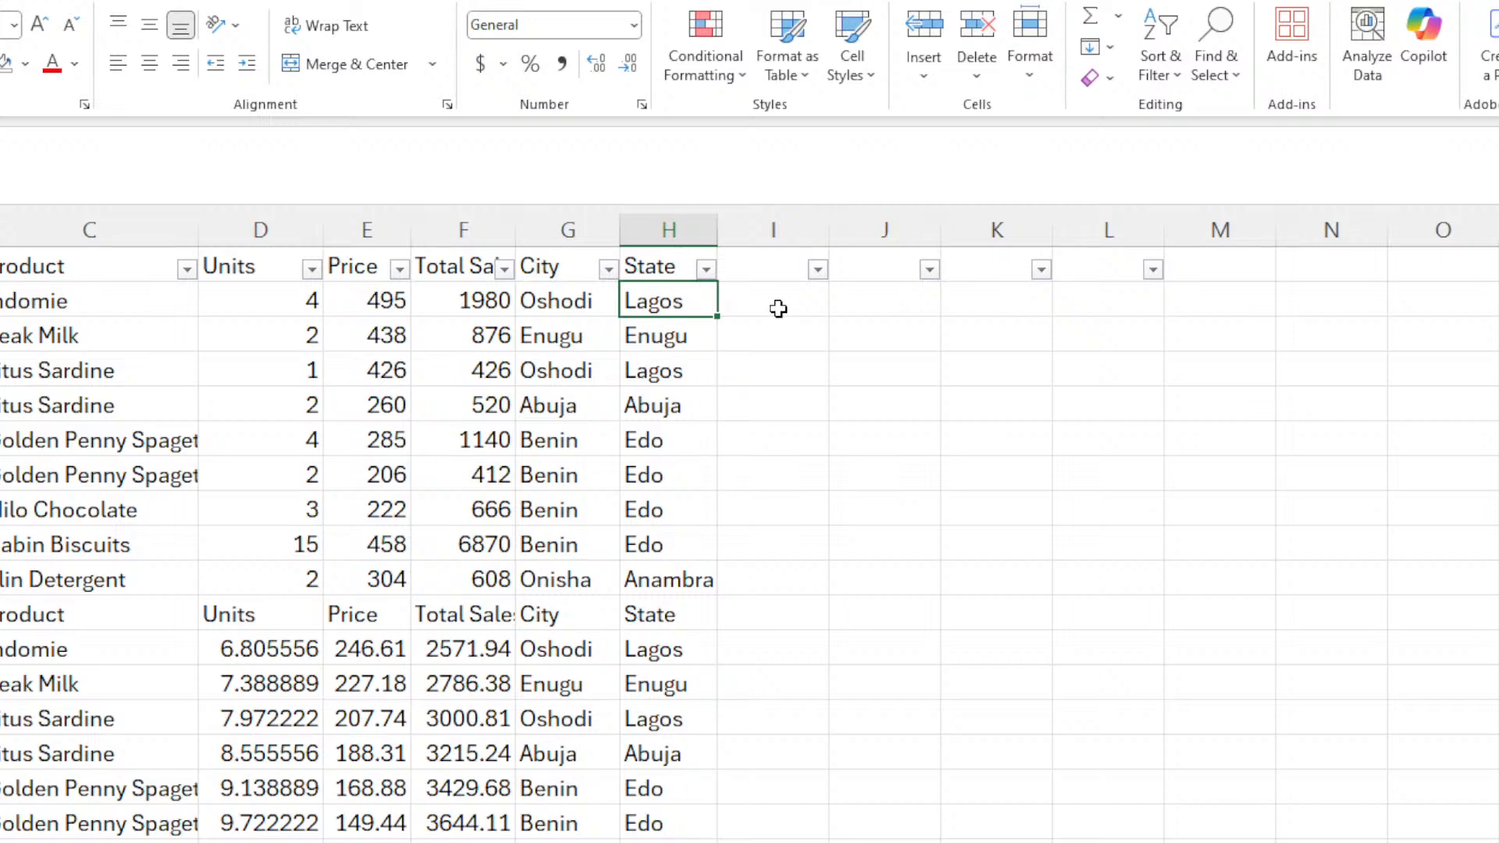
Enter the formula =UPPER(H2) in cell I2 to convert the first State value to uppercase.
left_click(778, 299)
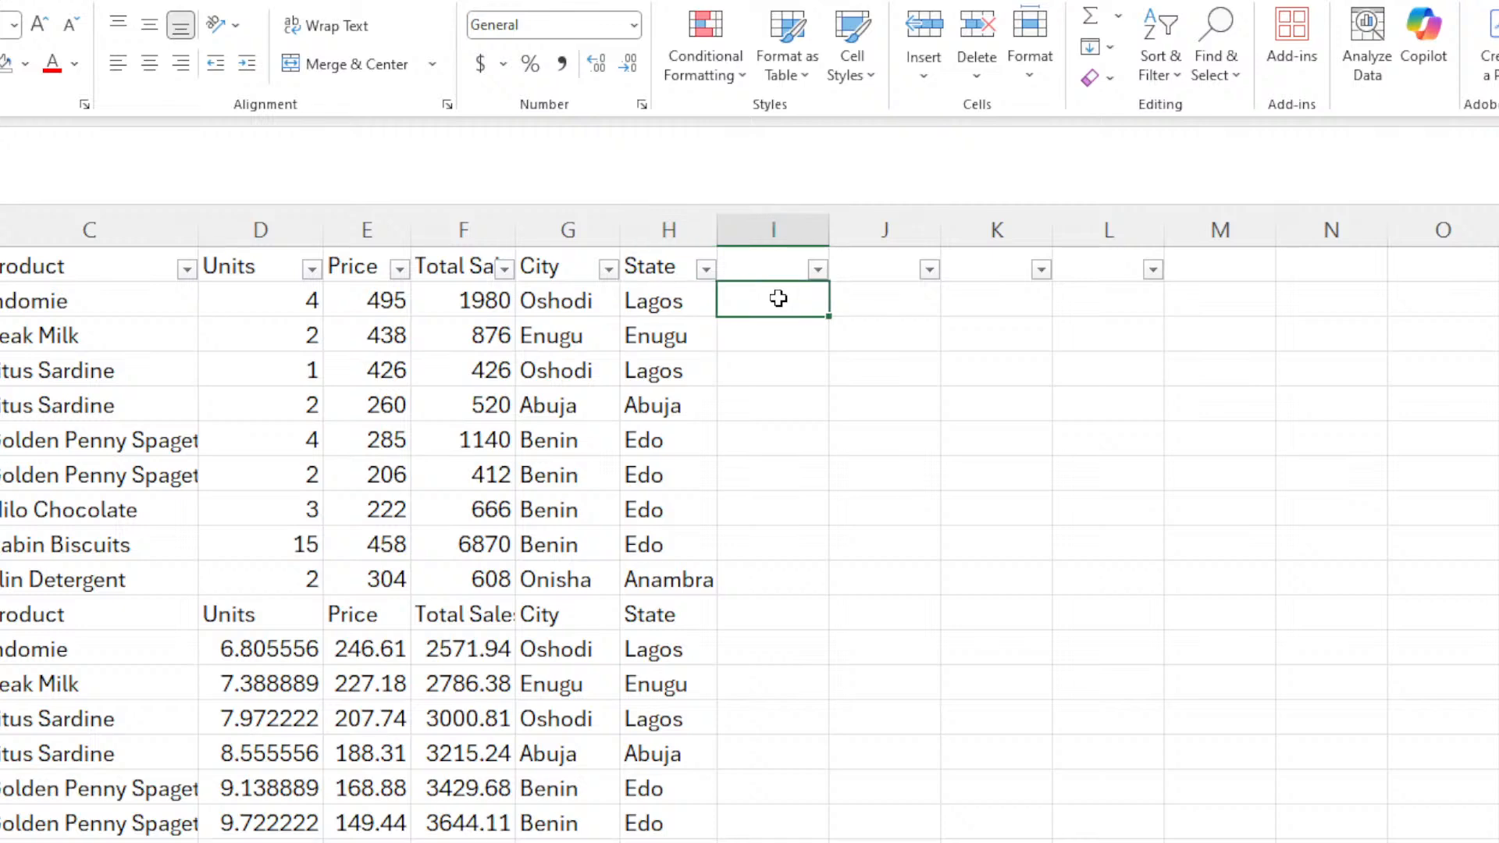
type("=u")
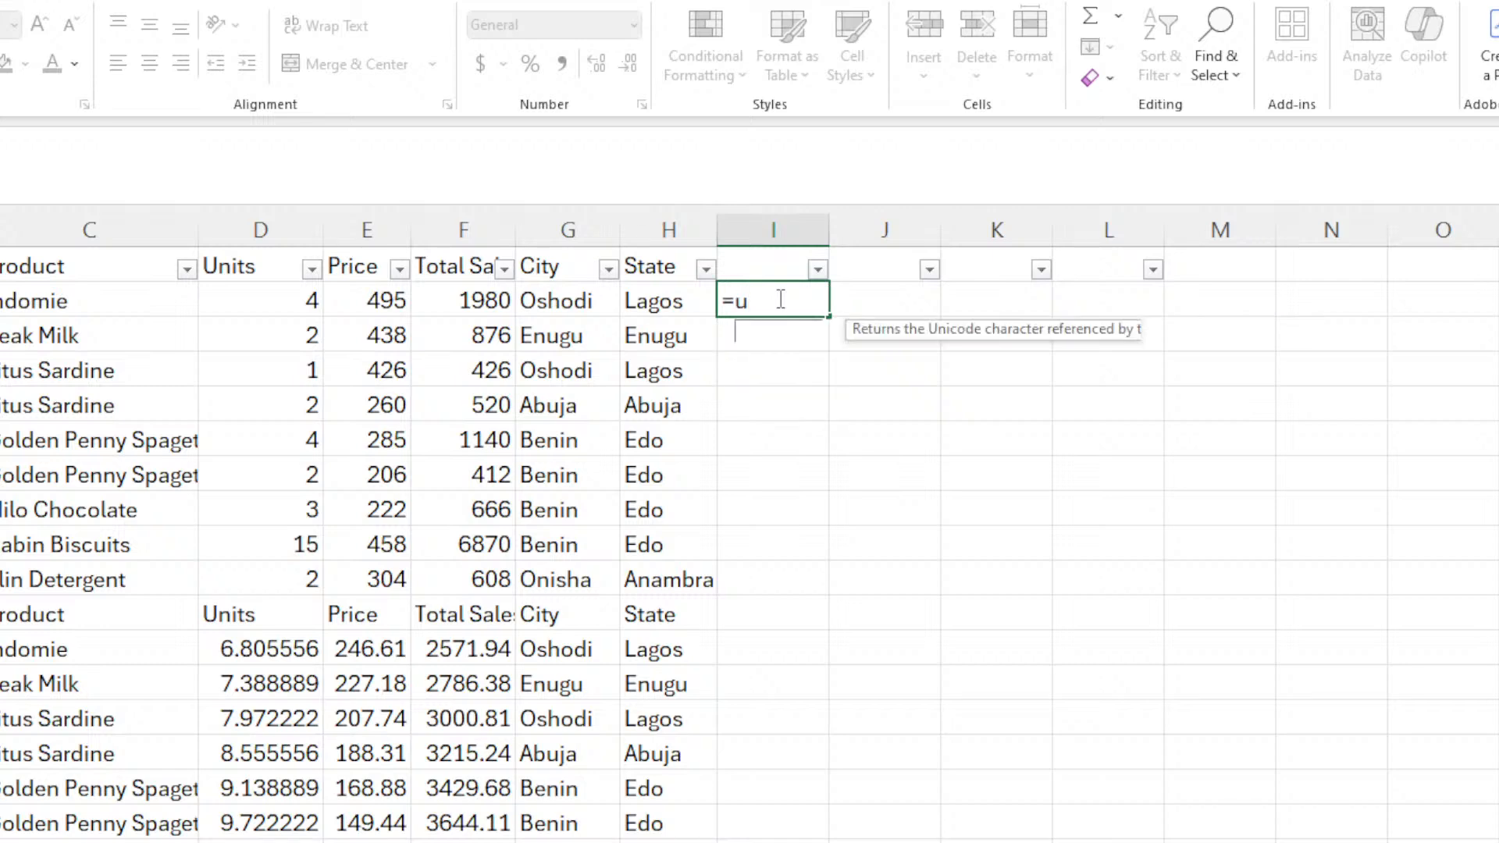
type("p")
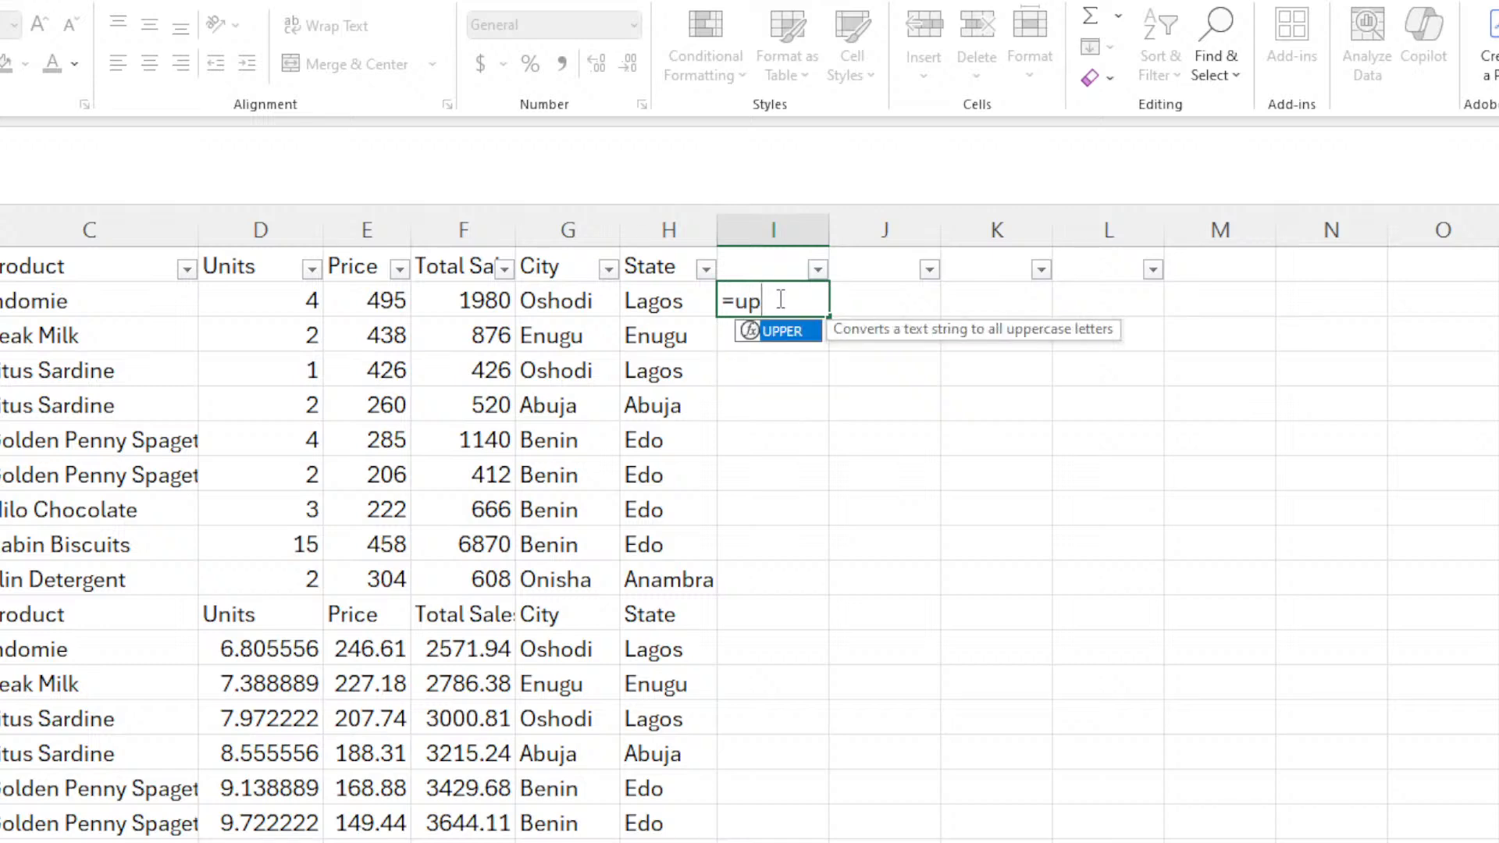
double_click(783, 332)
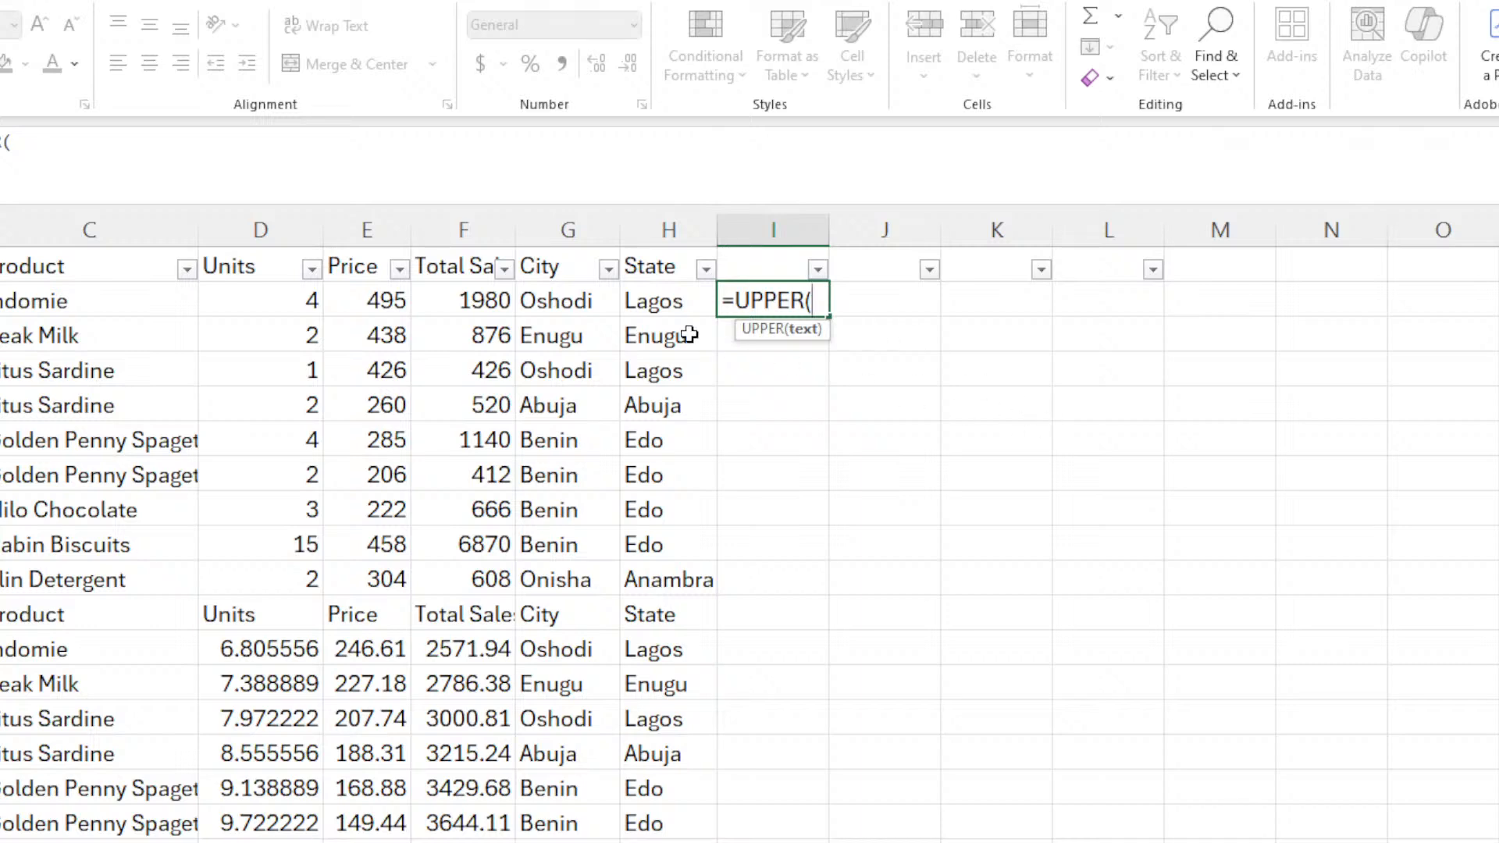
left_click(653, 299)
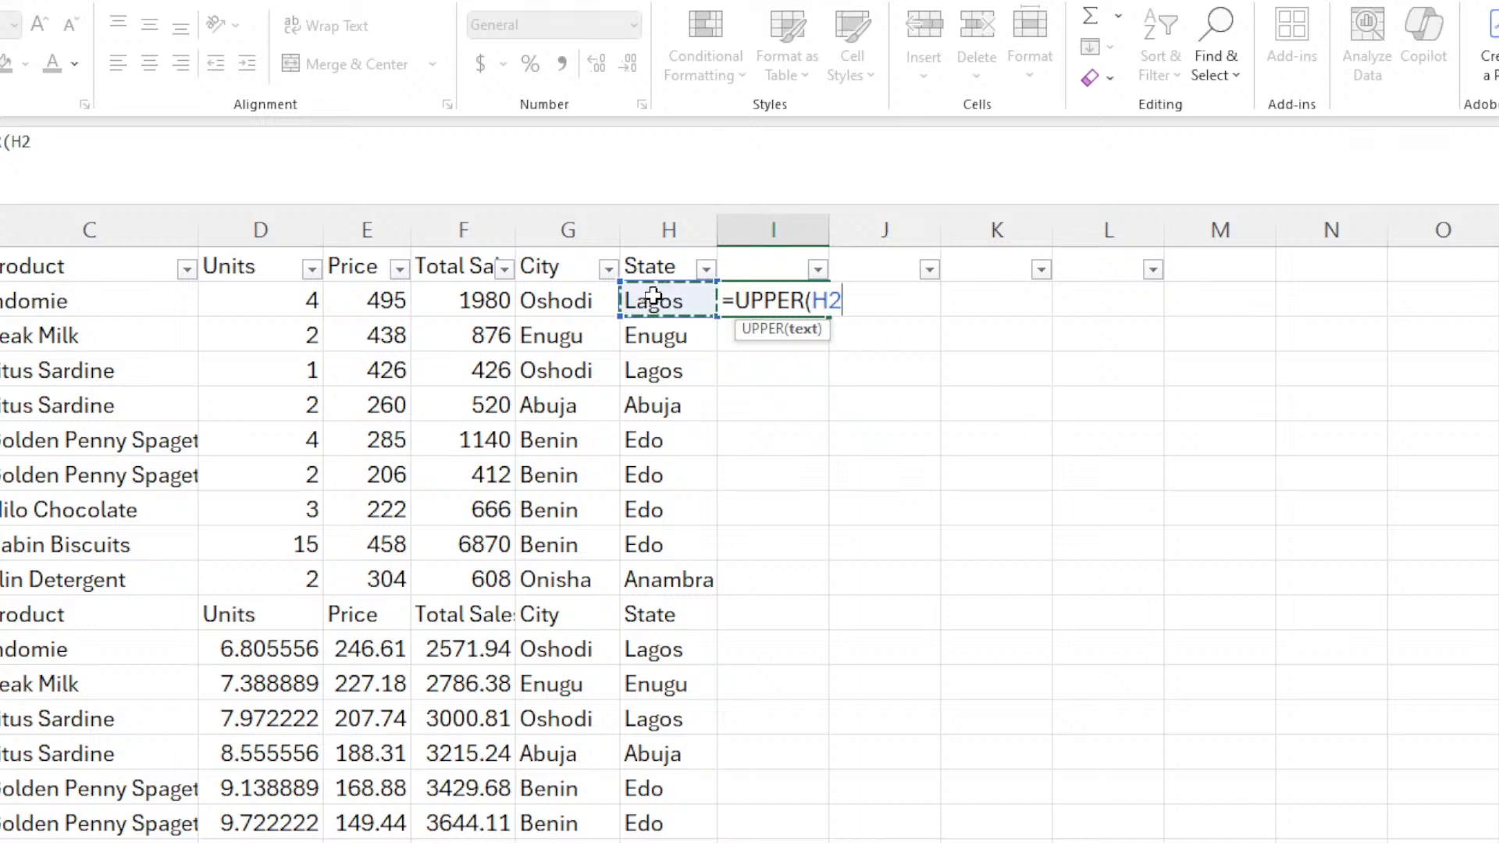
type(")")
key("Return")
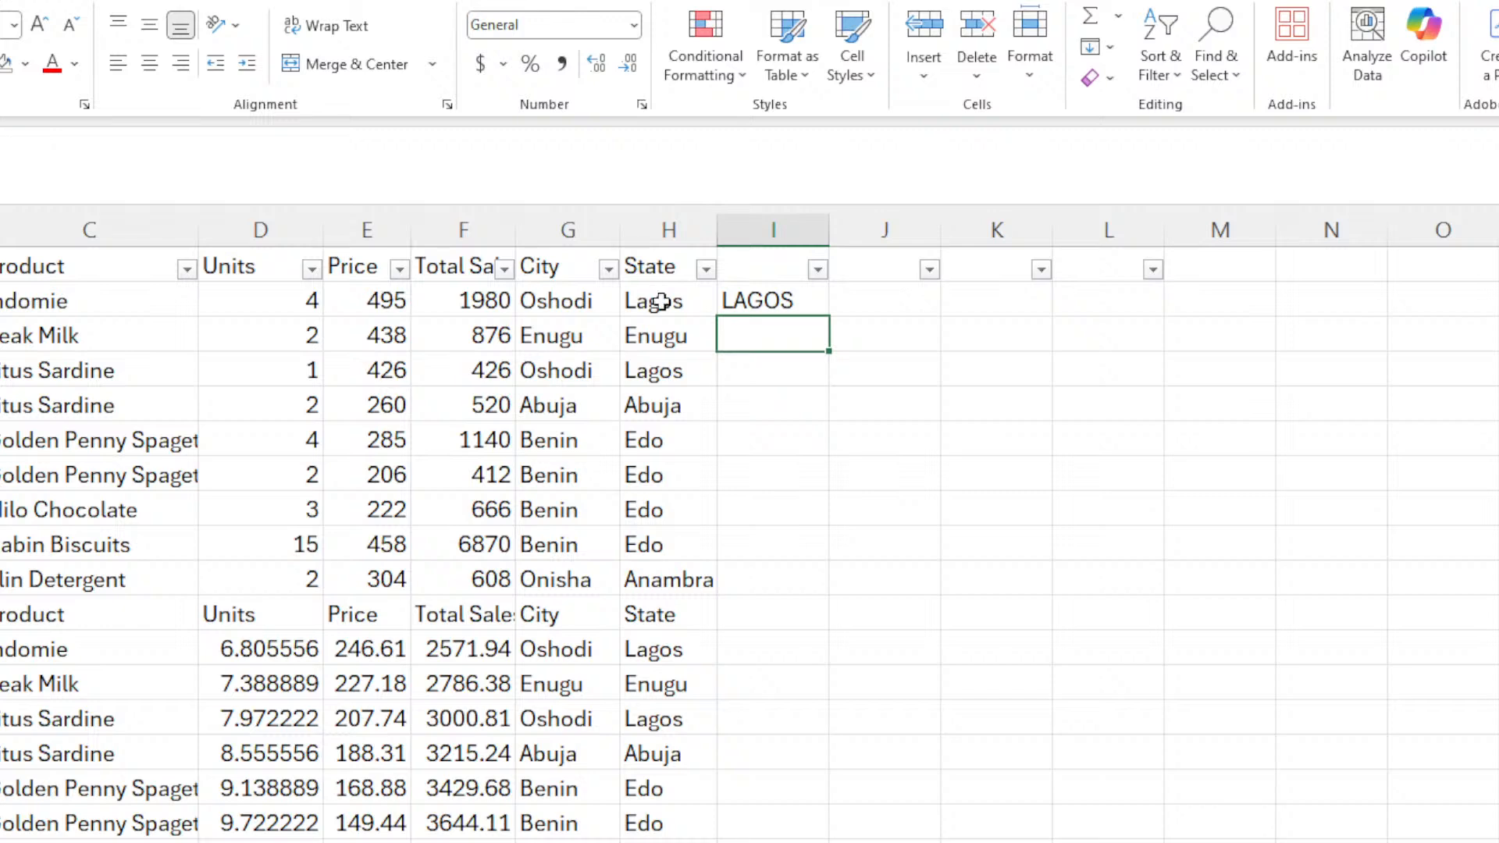
Fill the UPPER formula from I2 down column I alongside all the State values.
left_click(777, 301)
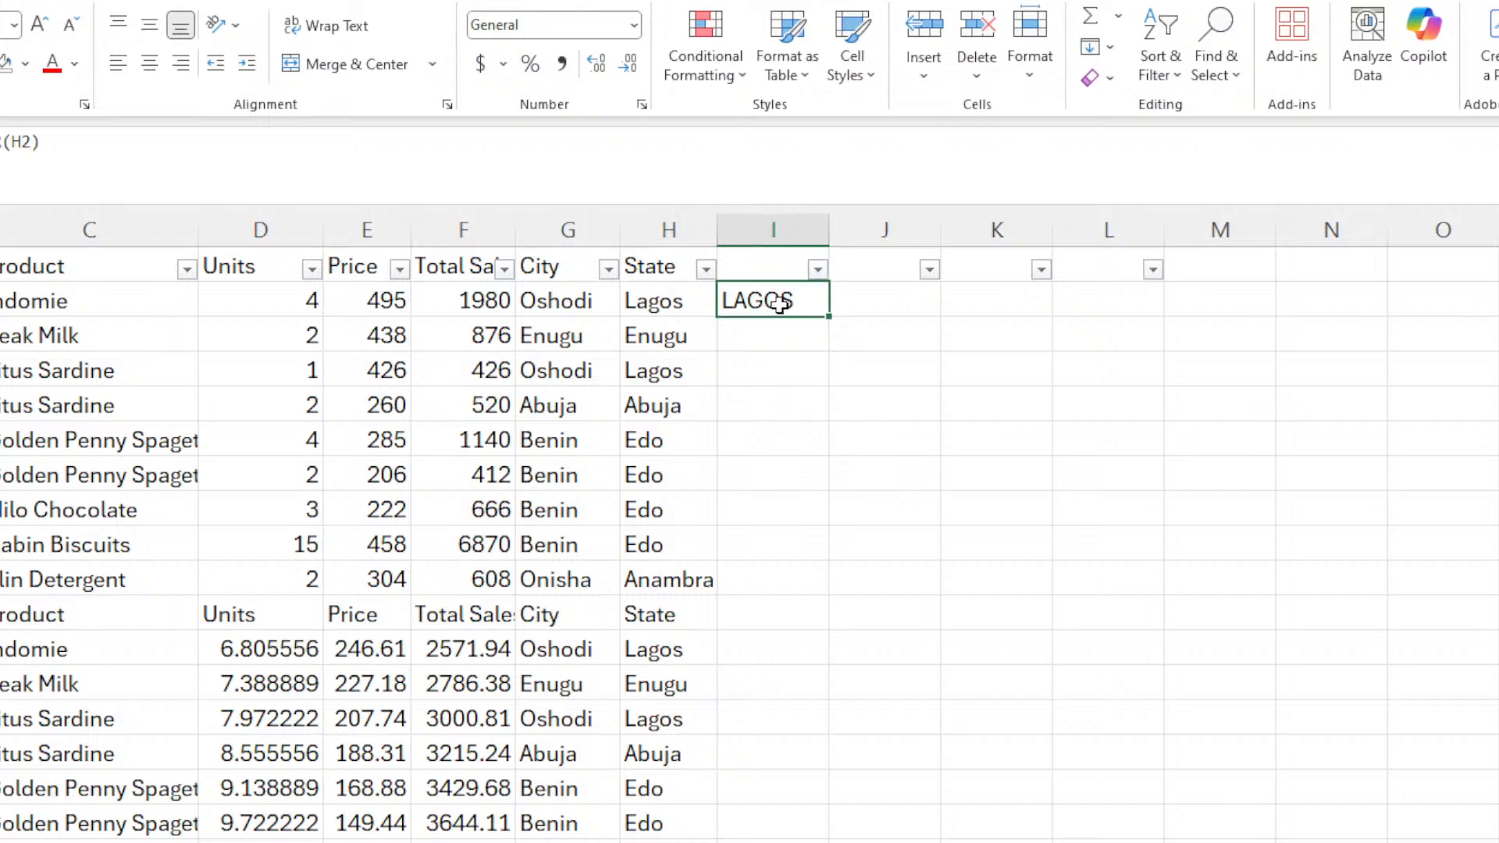
double_click(829, 312)
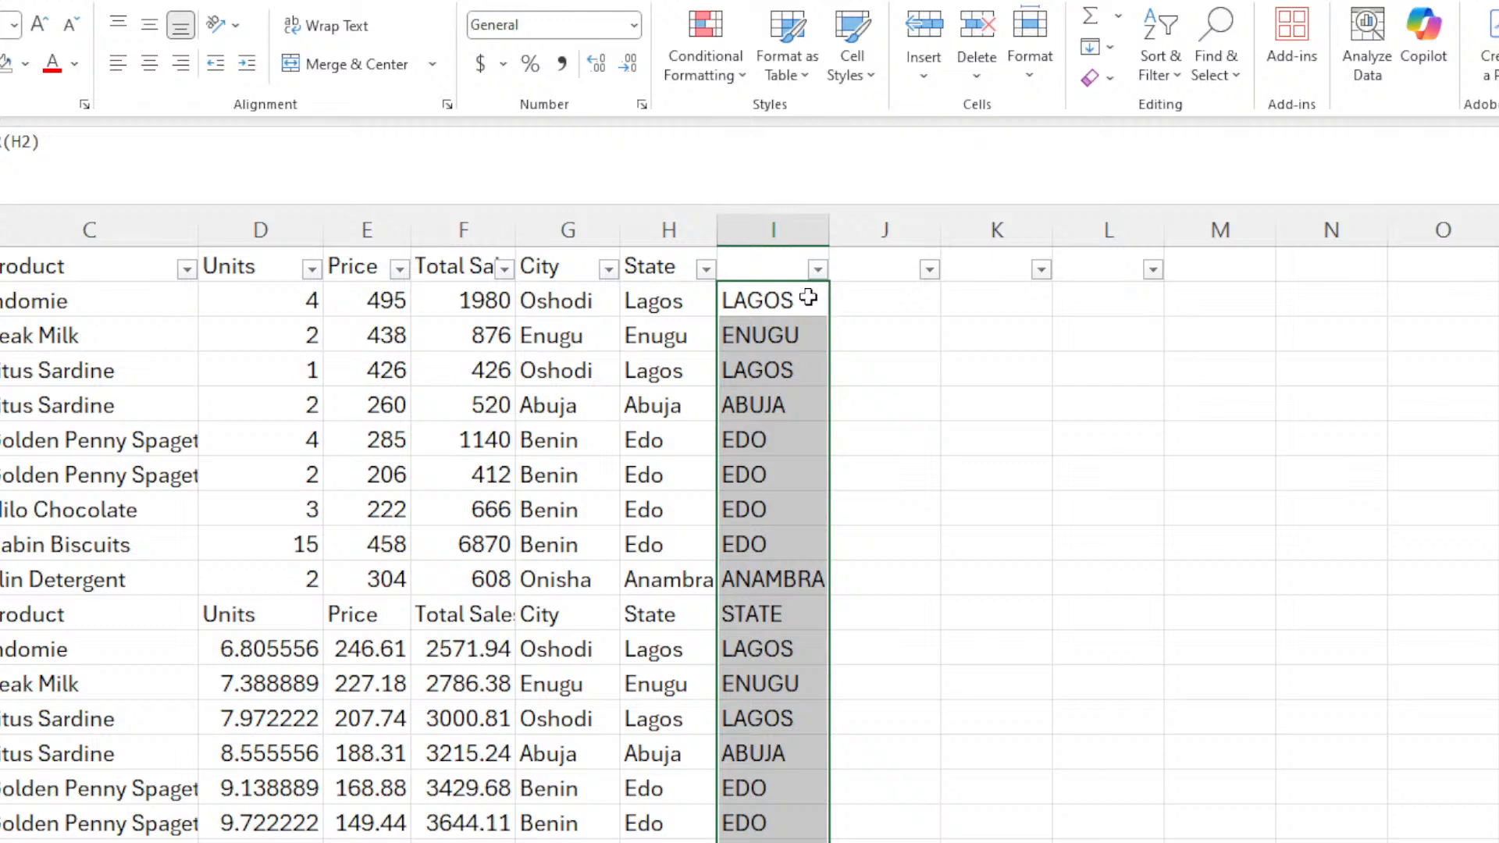
key("ctrl+z")
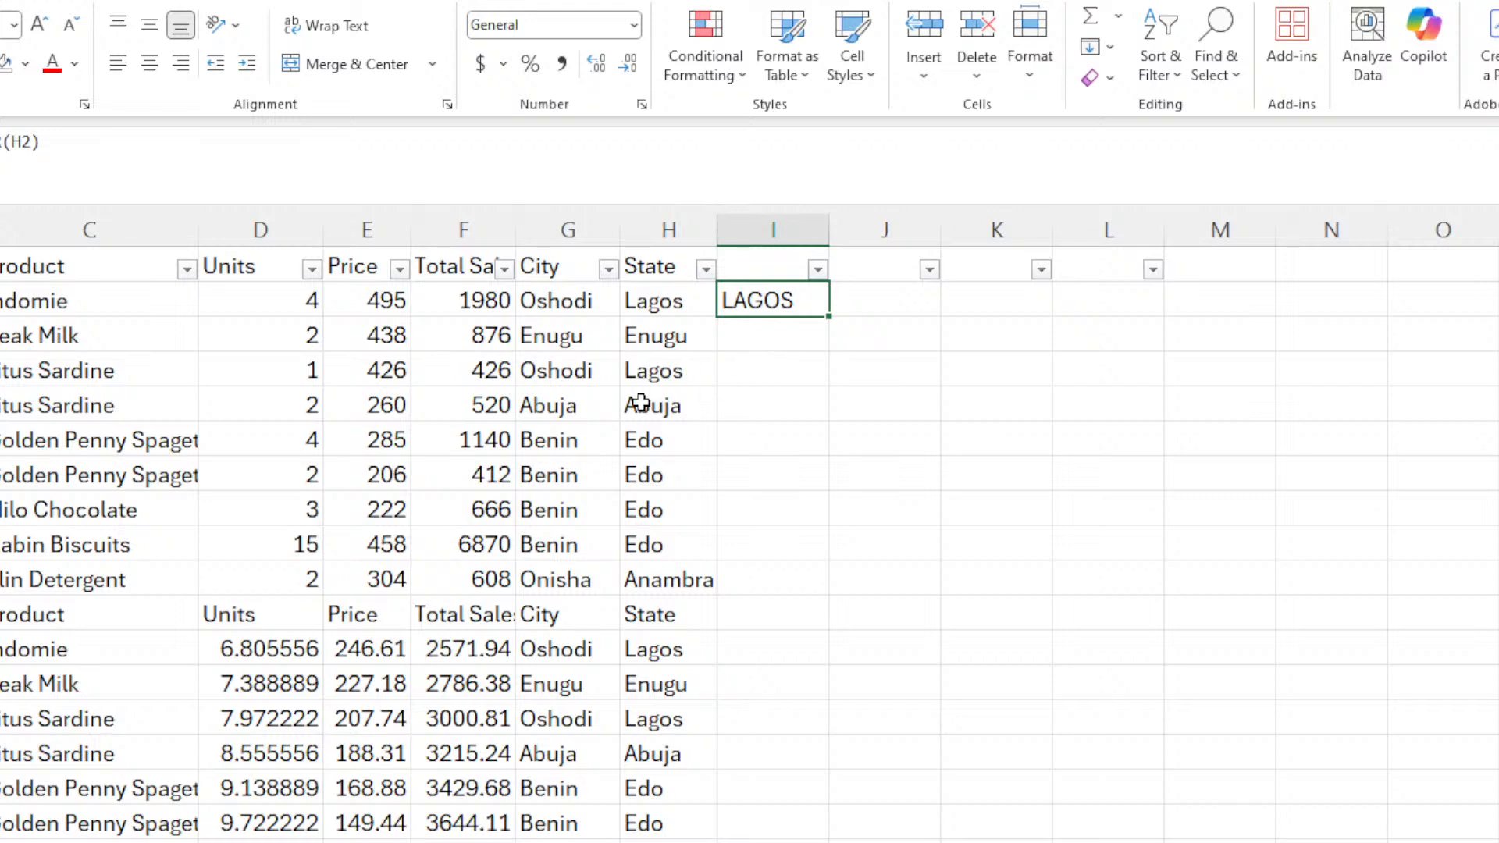
double_click(830, 316)
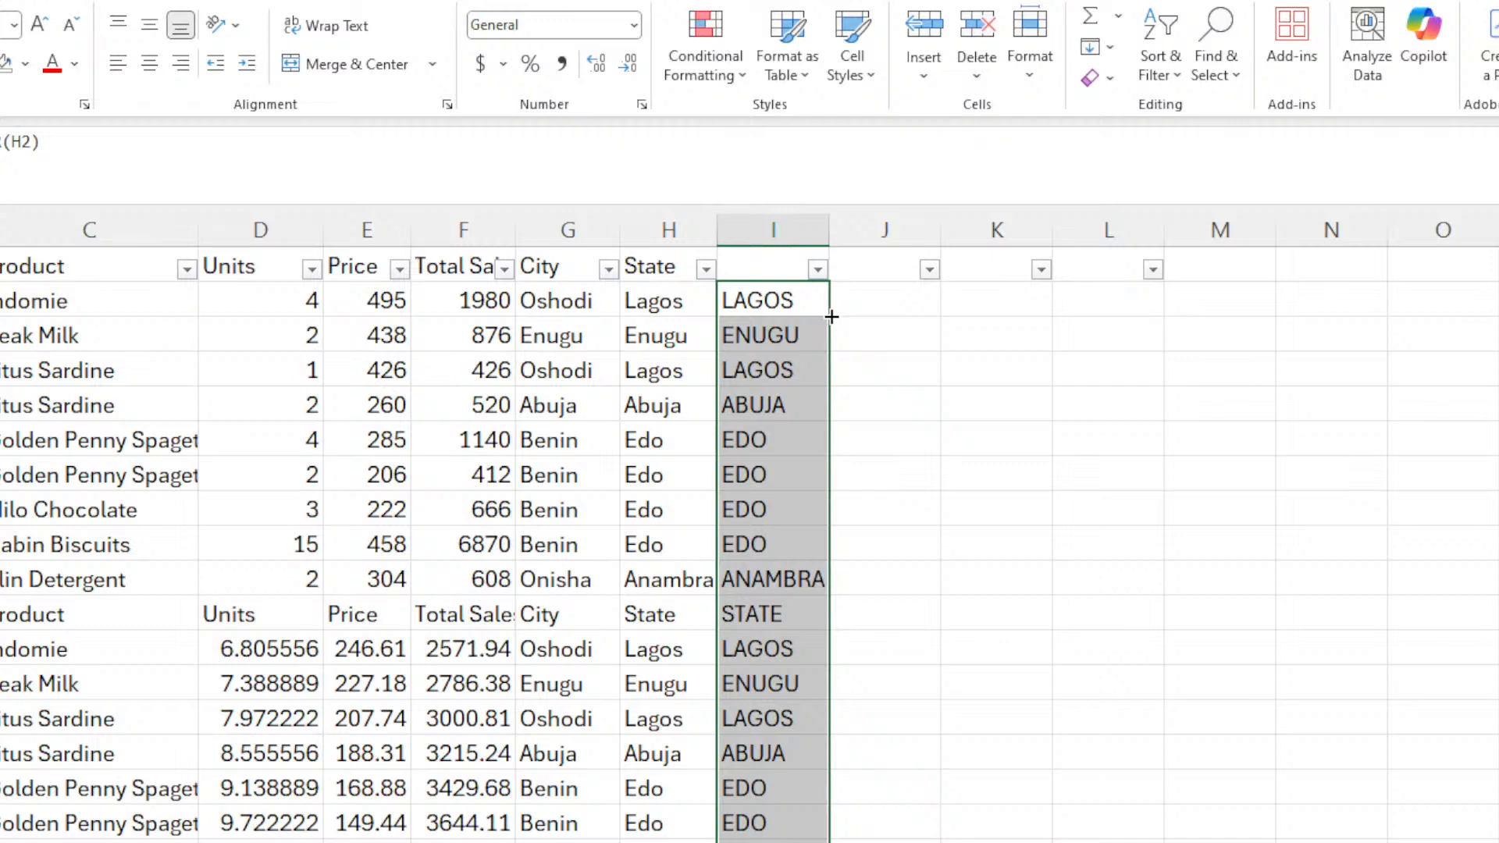
Change the formula in cell I2 to =PROPER(H2) and fill it down column I alongside the State values.
double_click(812, 301)
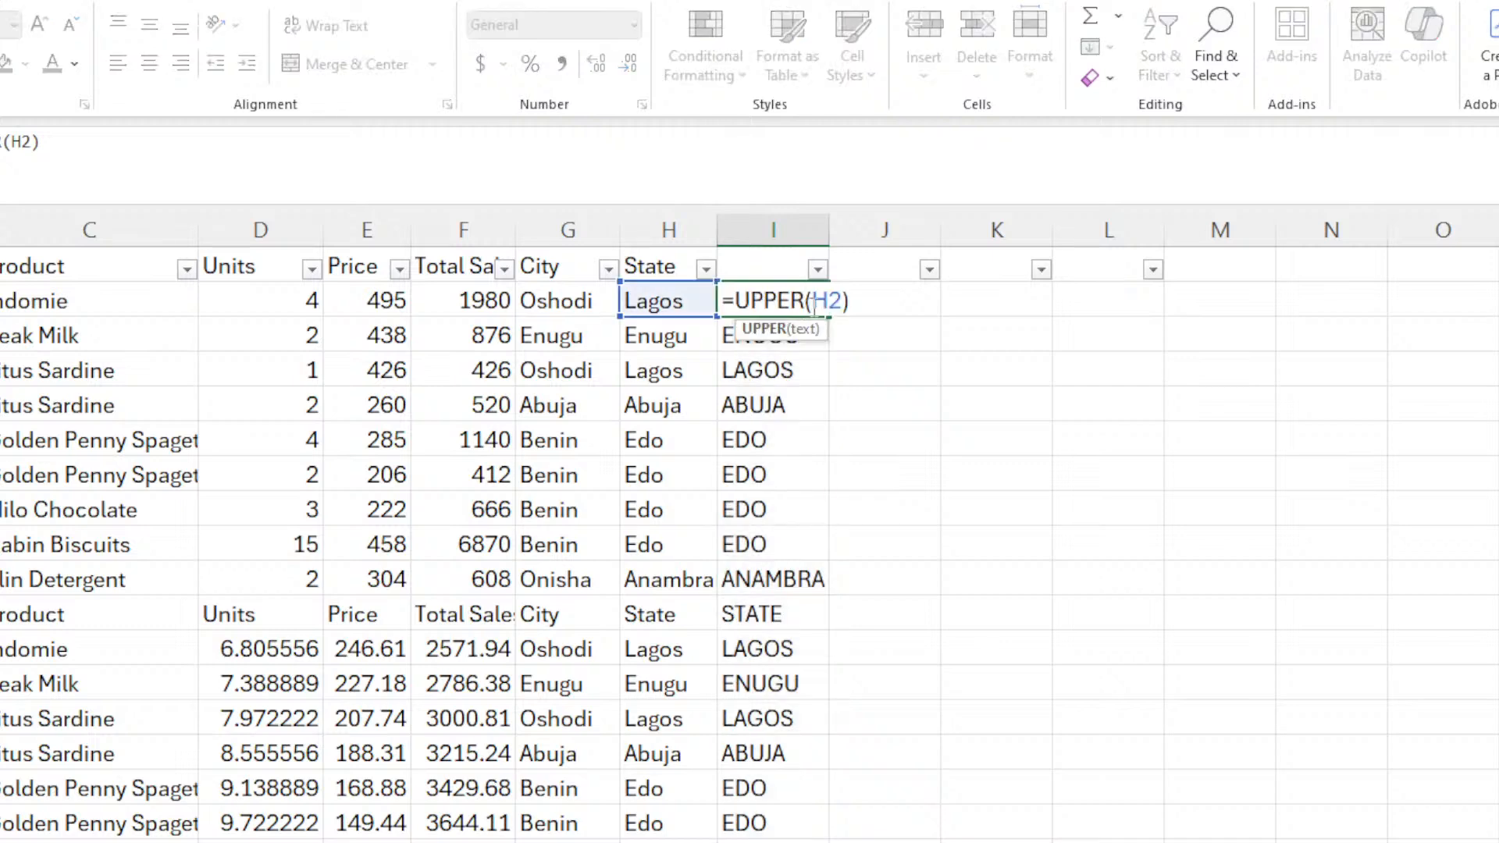
key("BackSpace")
key("BackSpace")
key("BackSpace")
key("BackSpace")
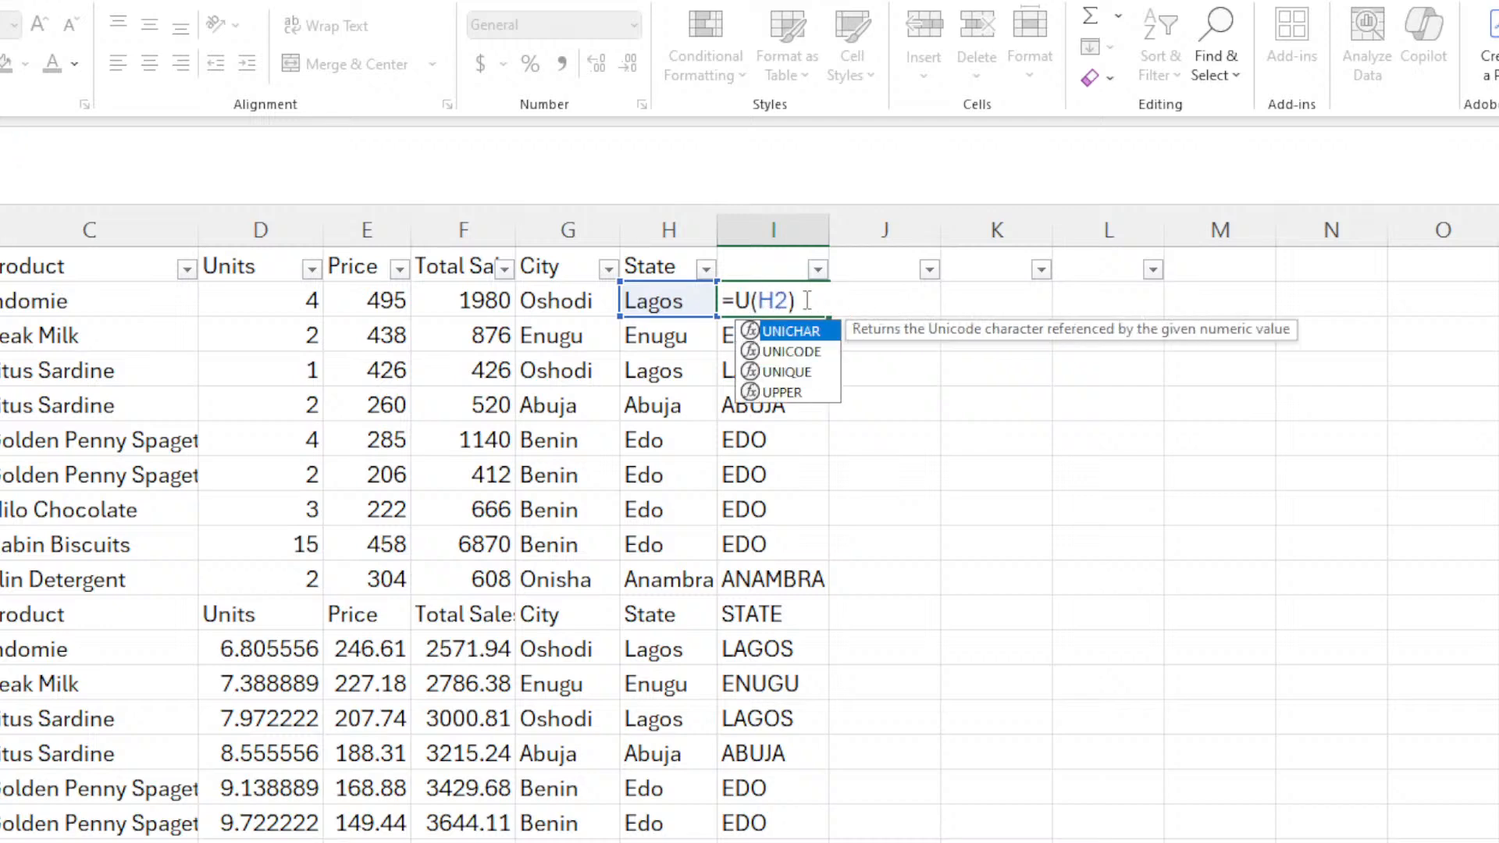
key("BackSpace")
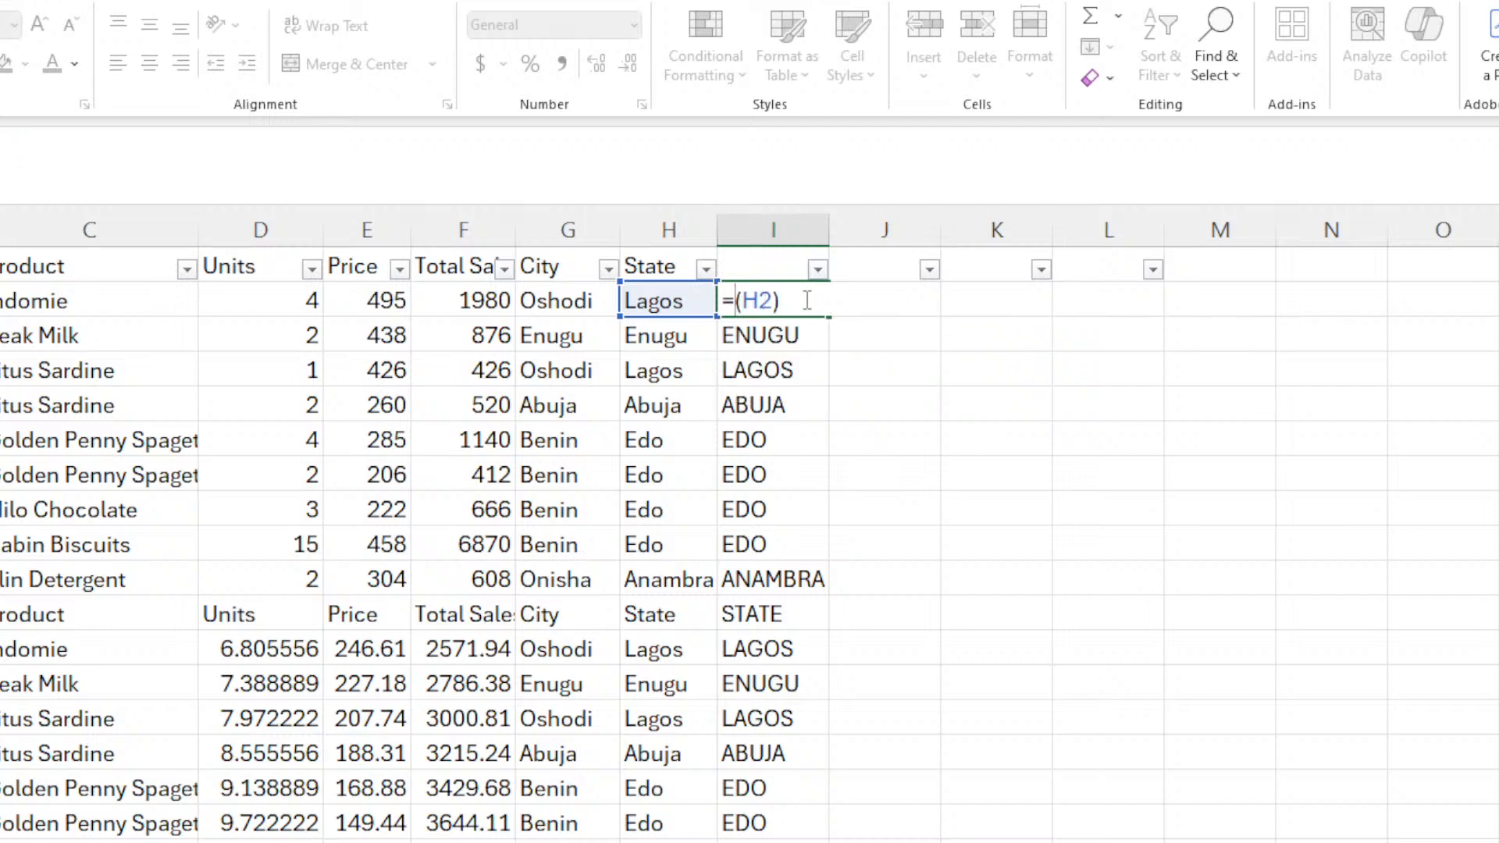
type("Prop")
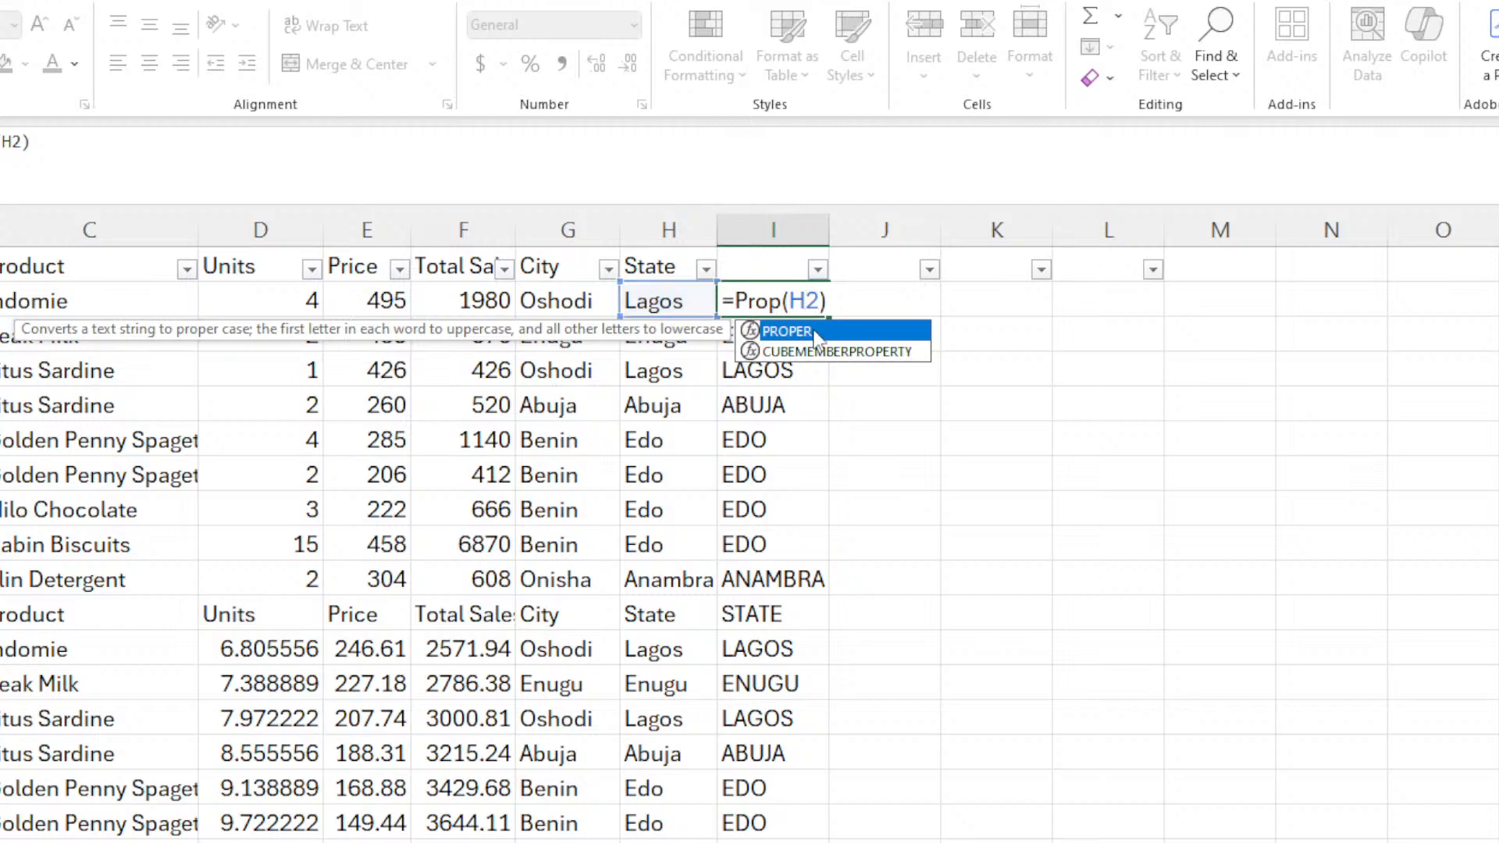
double_click(815, 334)
key("Return")
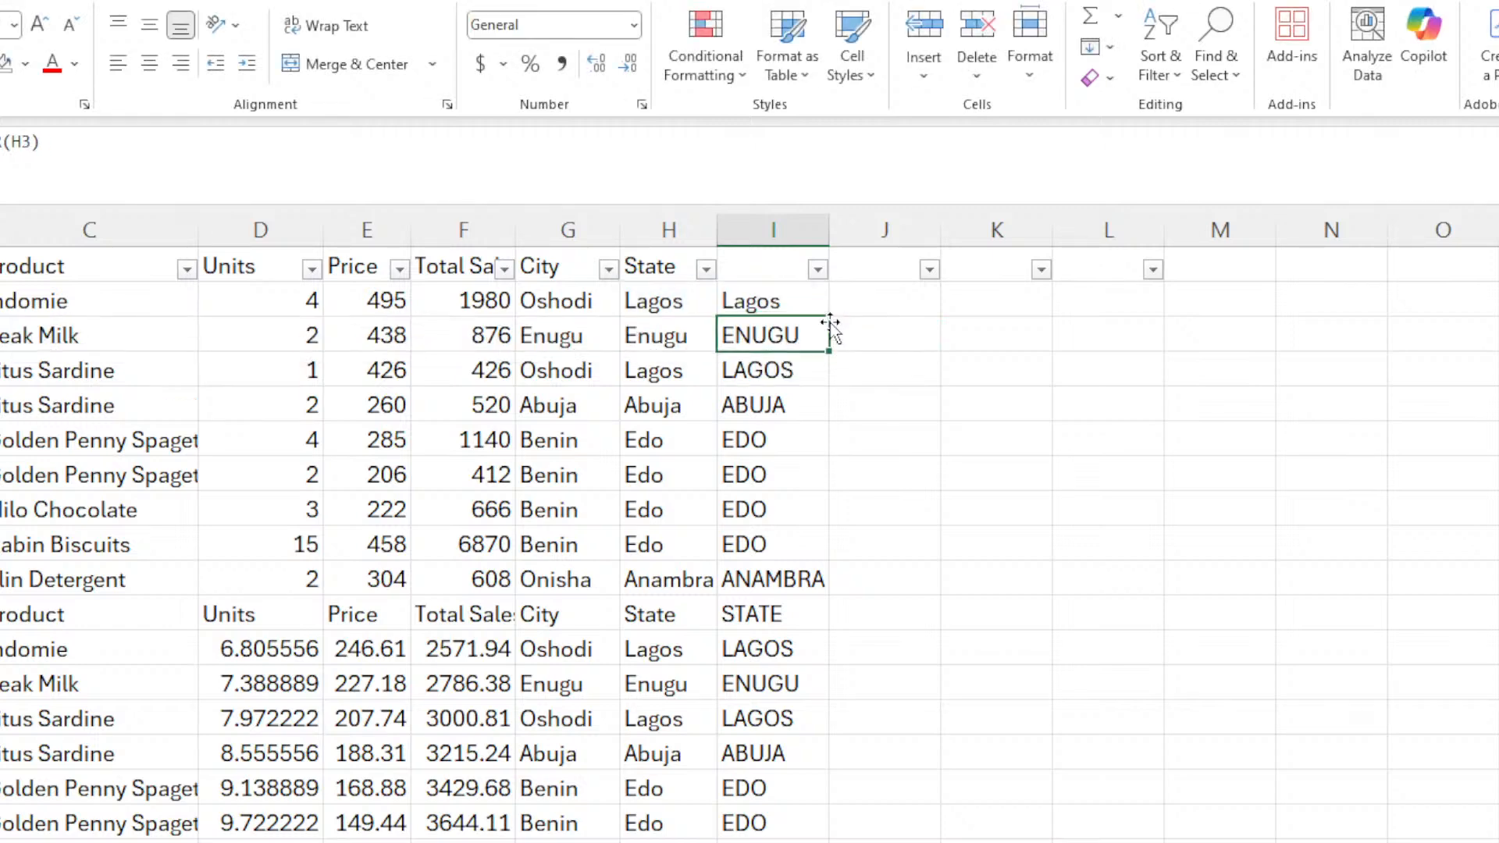
left_click(798, 298)
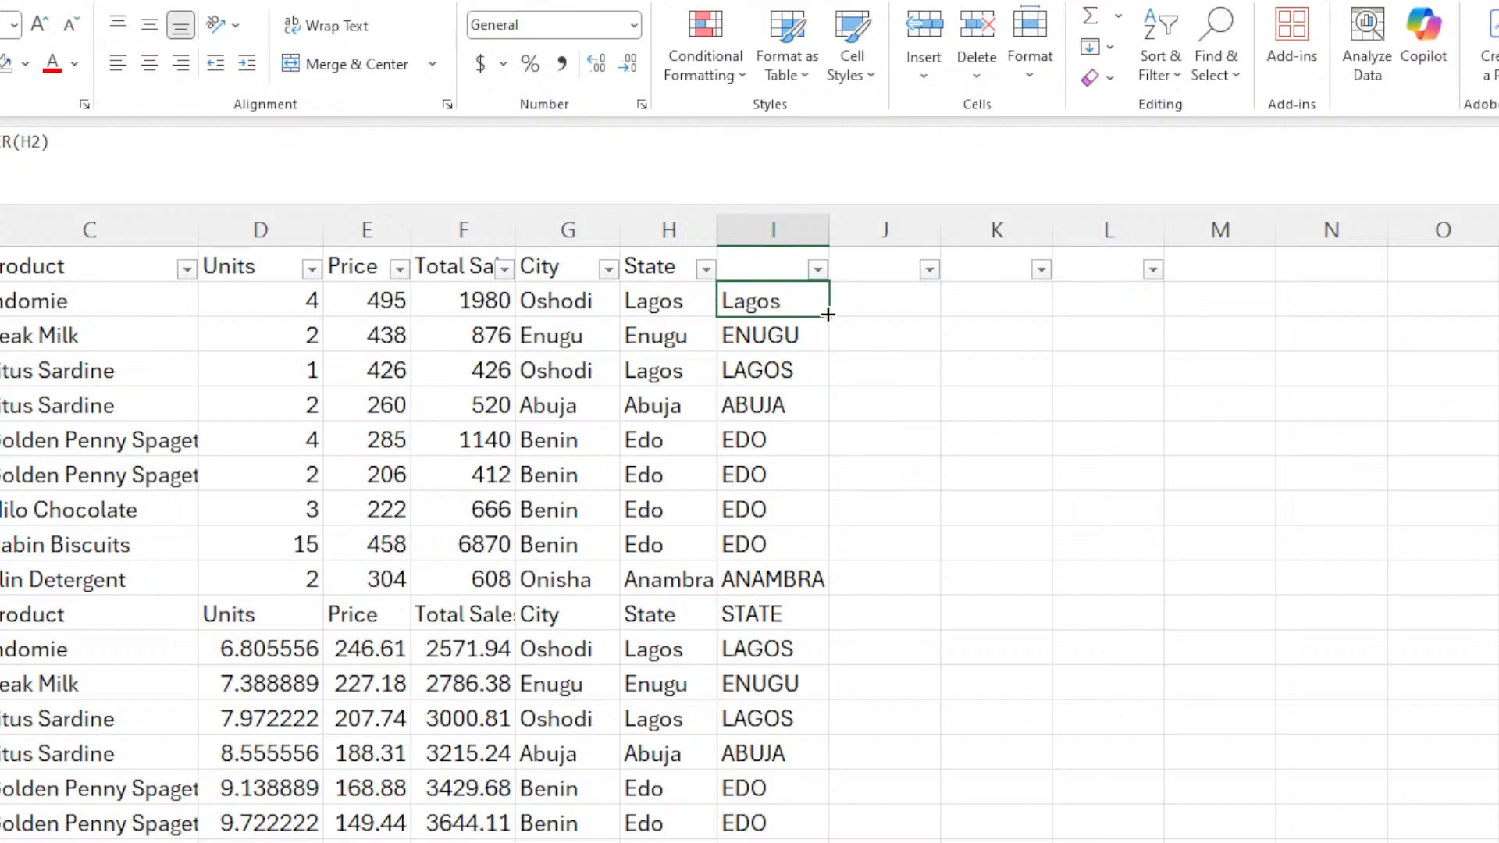
double_click(827, 314)
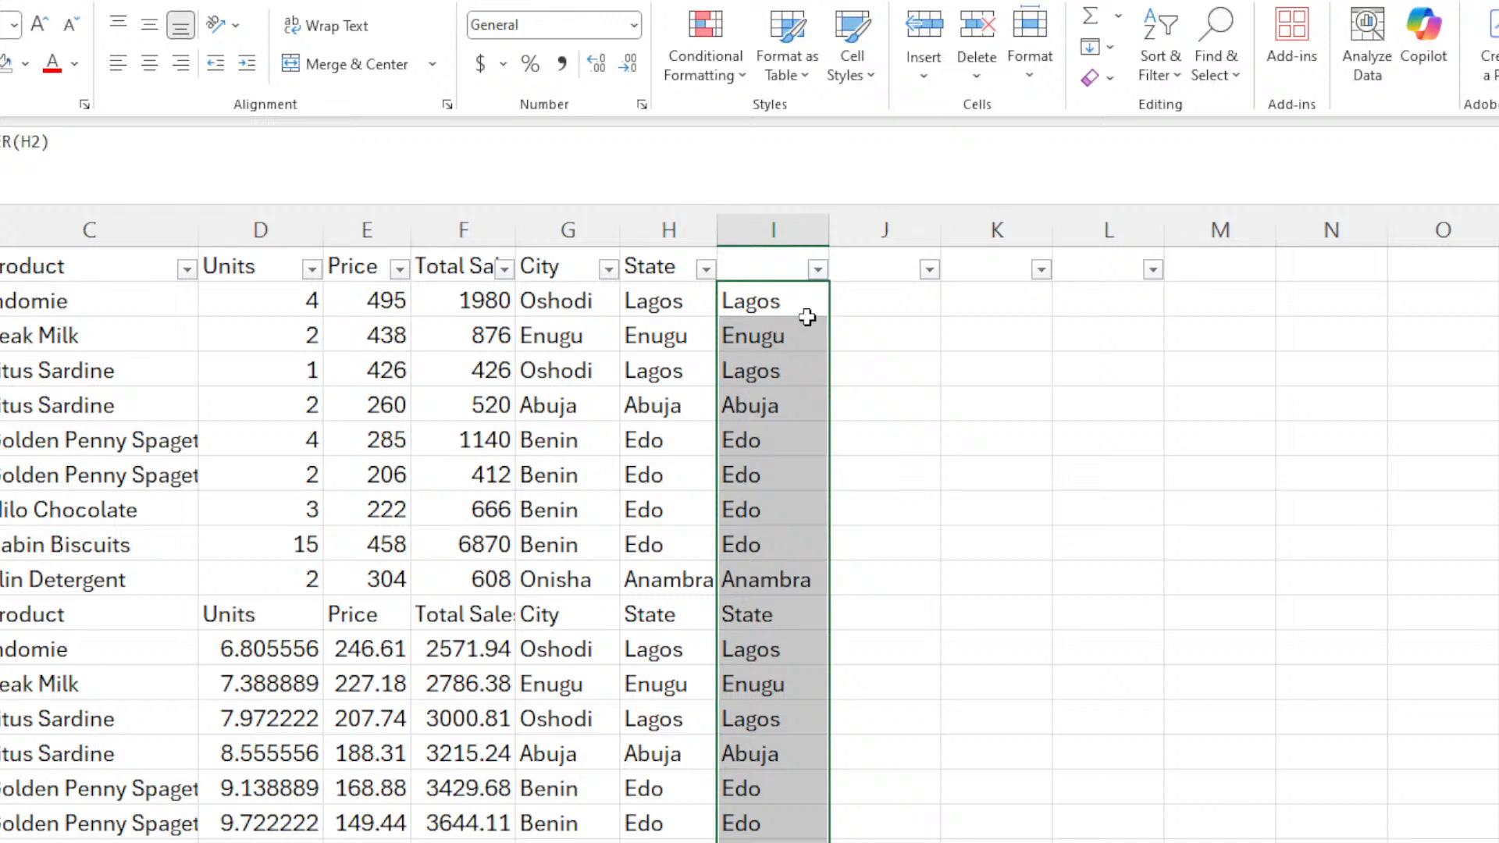
Change the formula in cell I2 to =LOWER(H2) and fill it down column I alongside the State values.
left_click(807, 296)
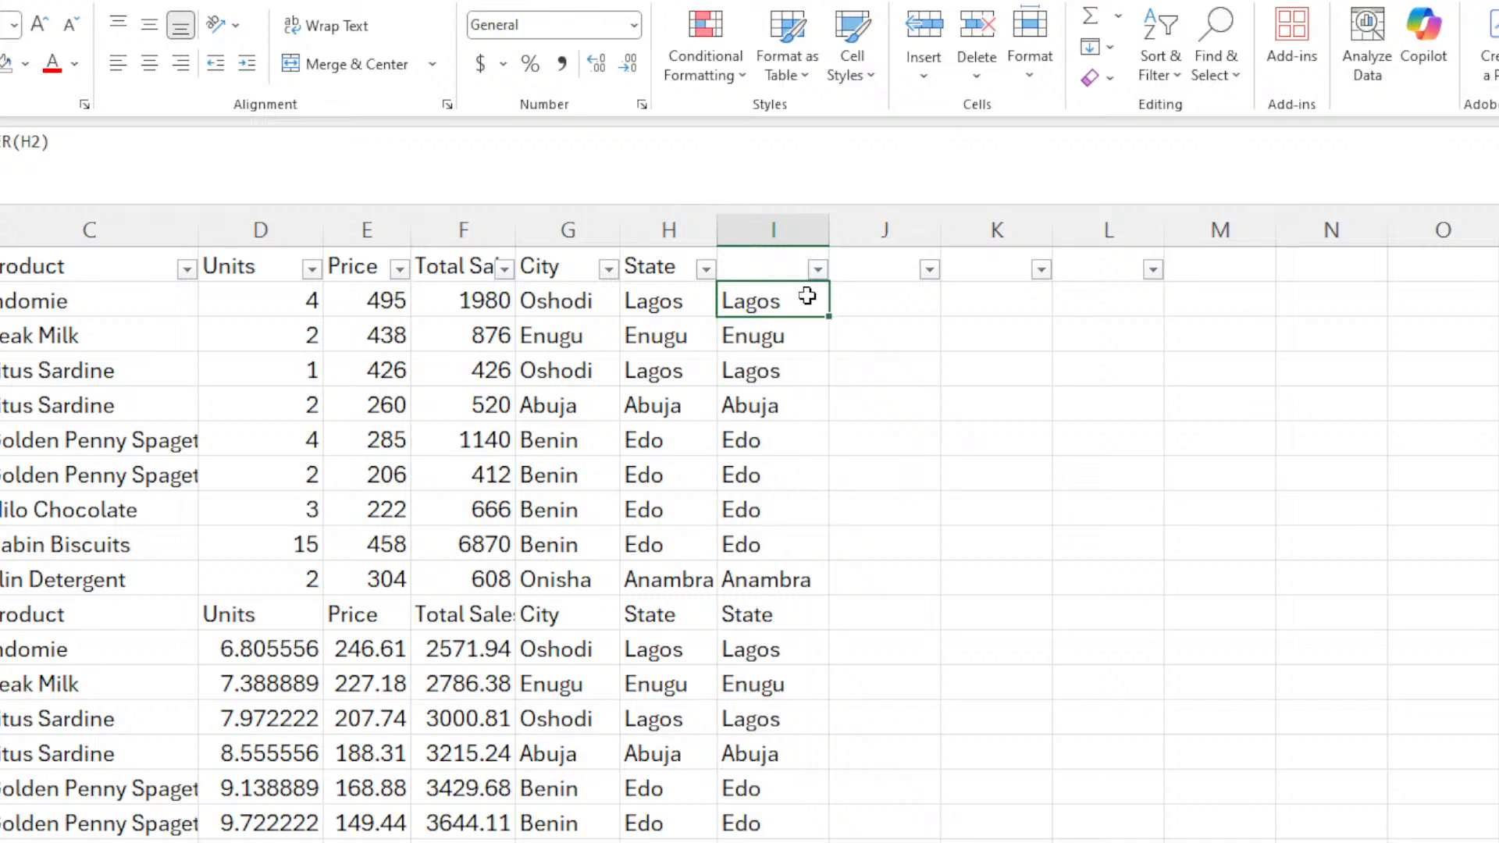
double_click(807, 296)
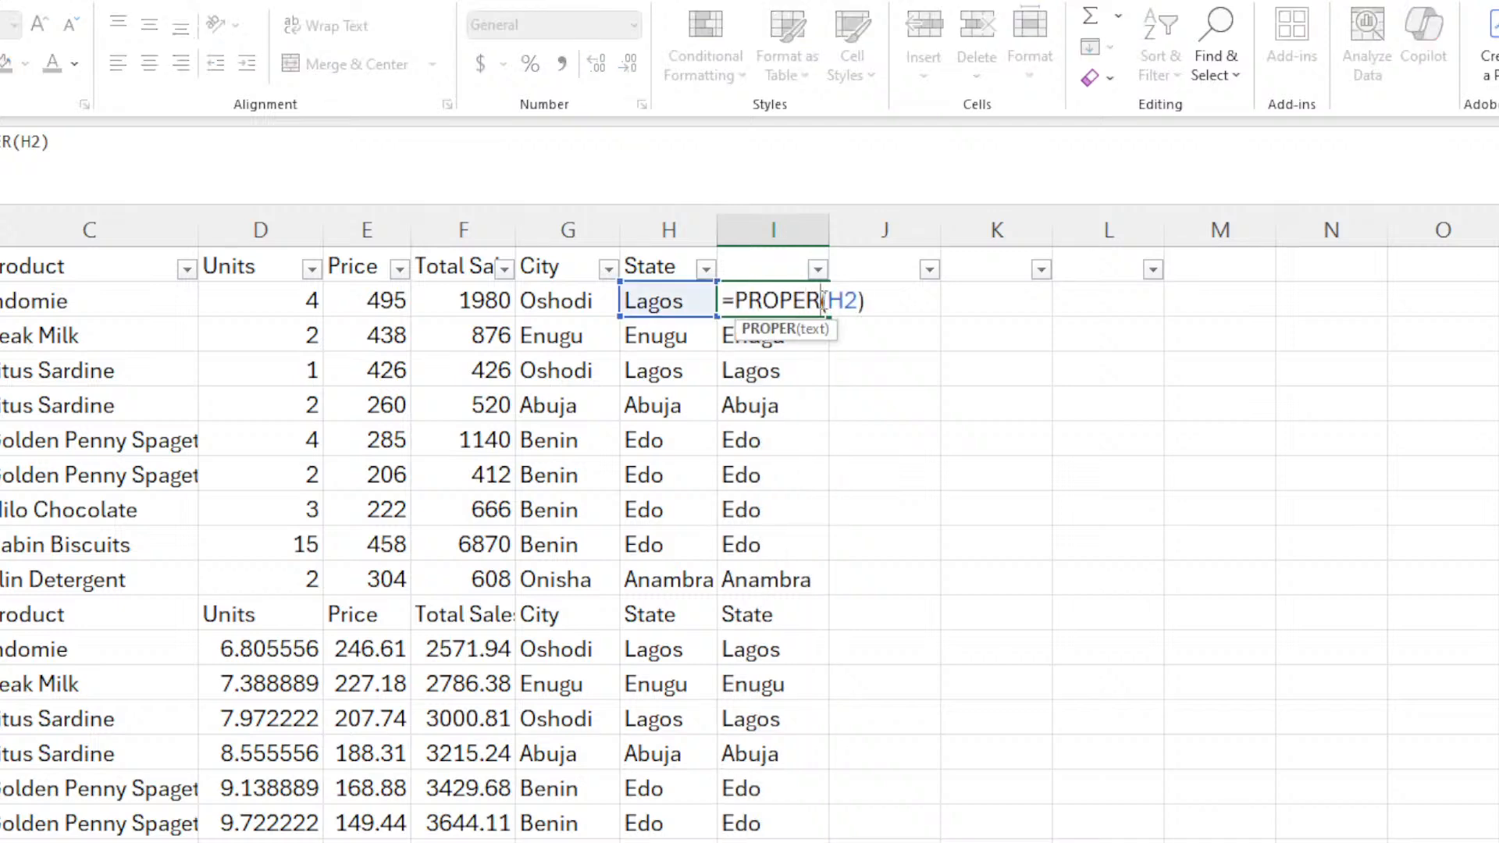
key("BackSpace")
key("BackSpace")
key("BackSpace")
key("BackSpace")
key("BackSpace")
key("BackSpace")
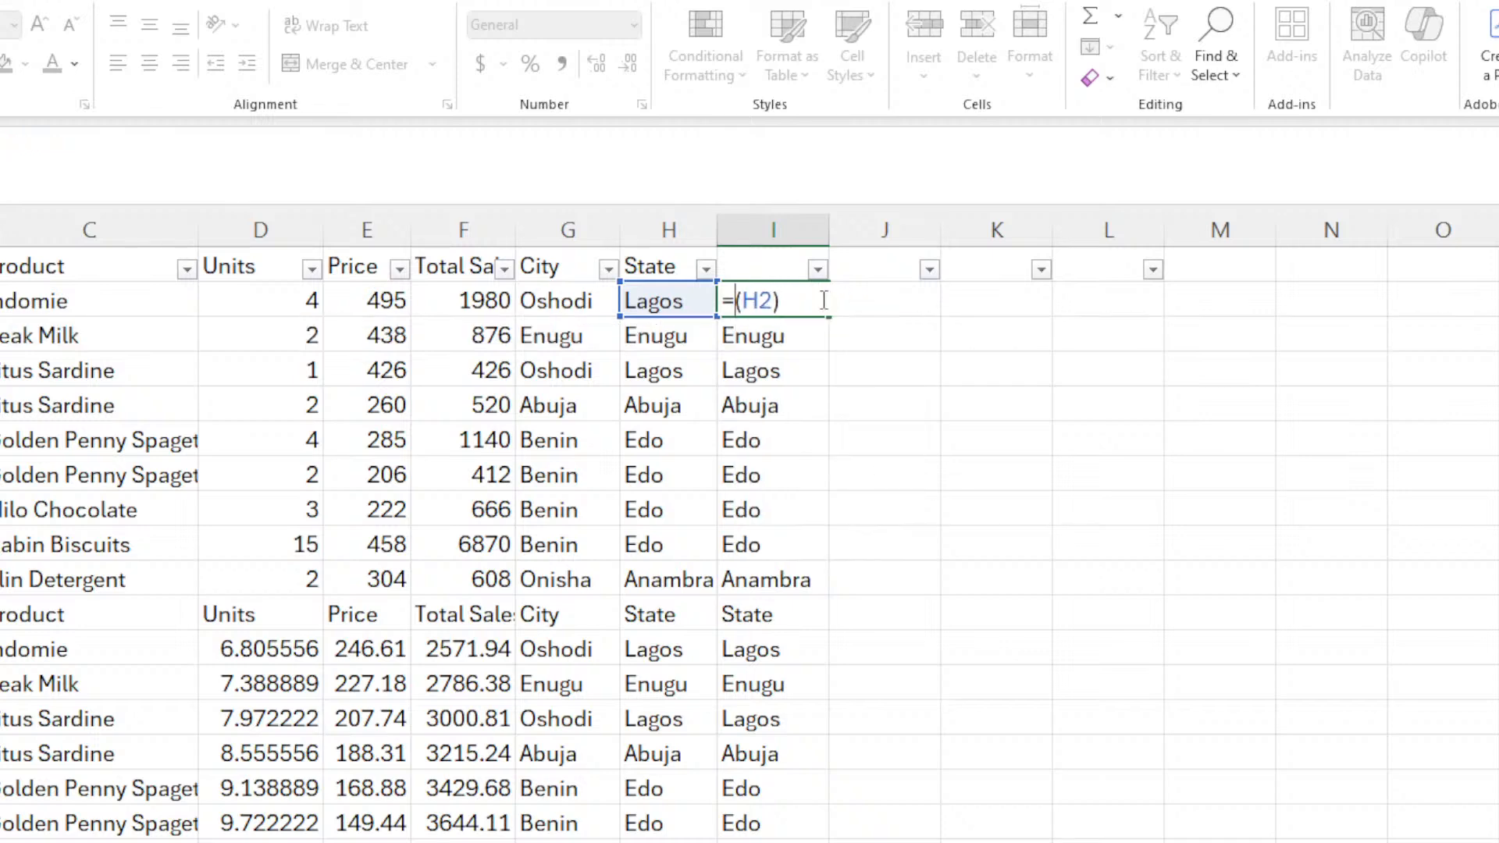
type("lower")
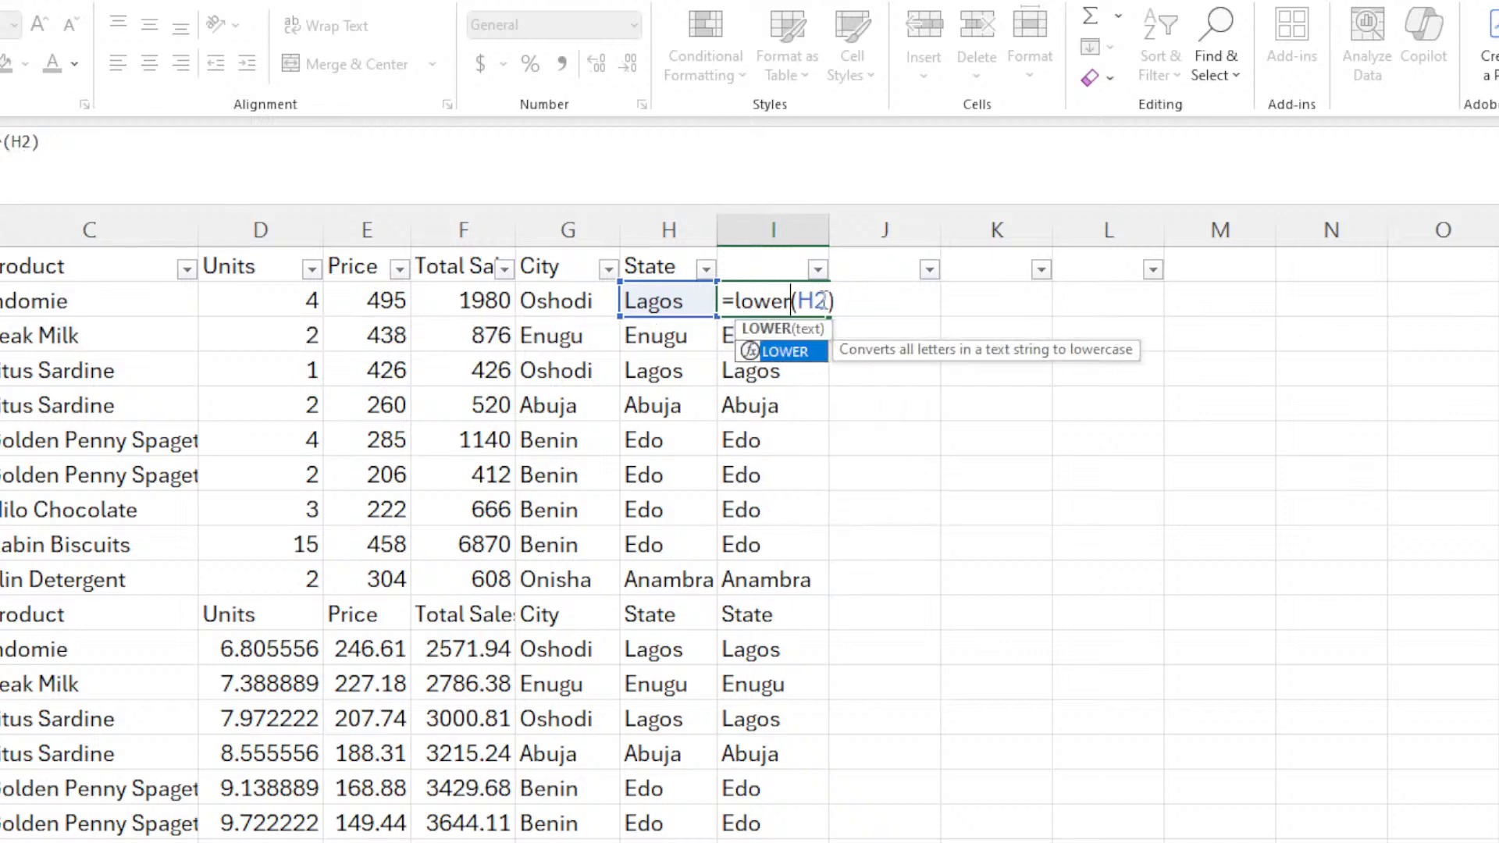
key("Return")
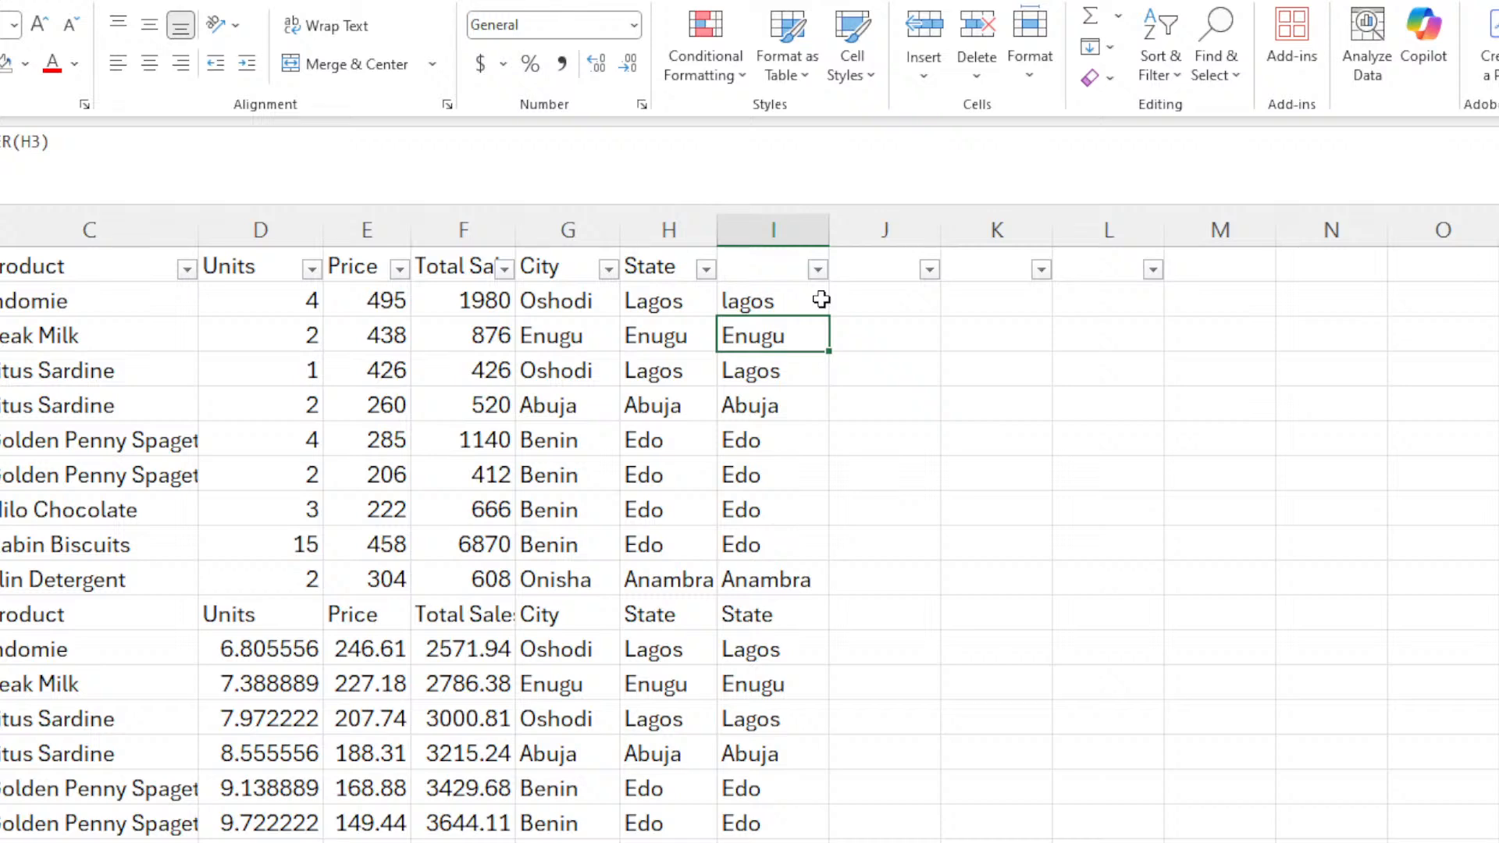
left_click(821, 300)
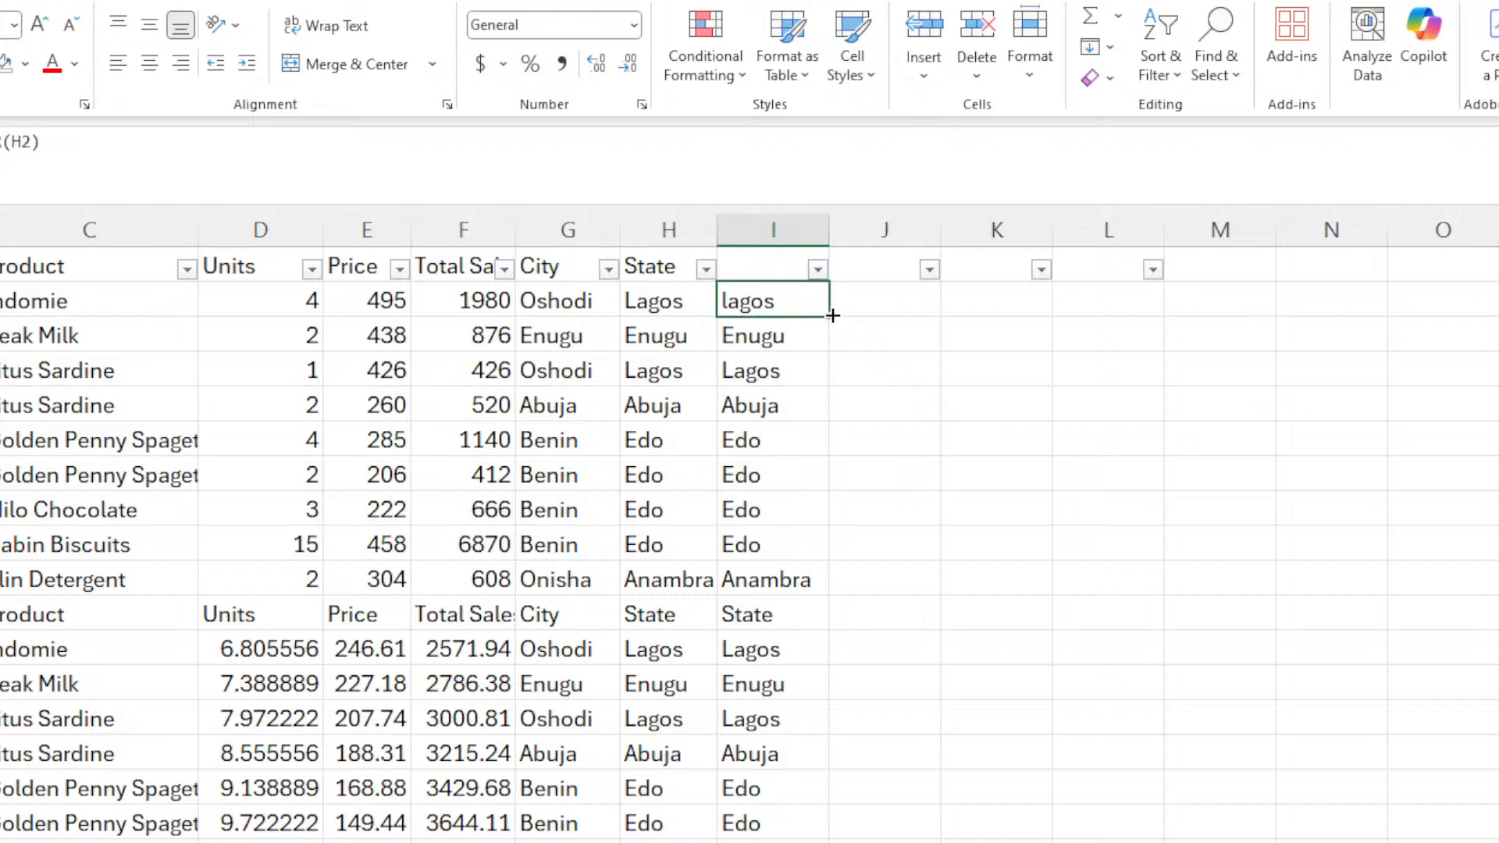
double_click(832, 315)
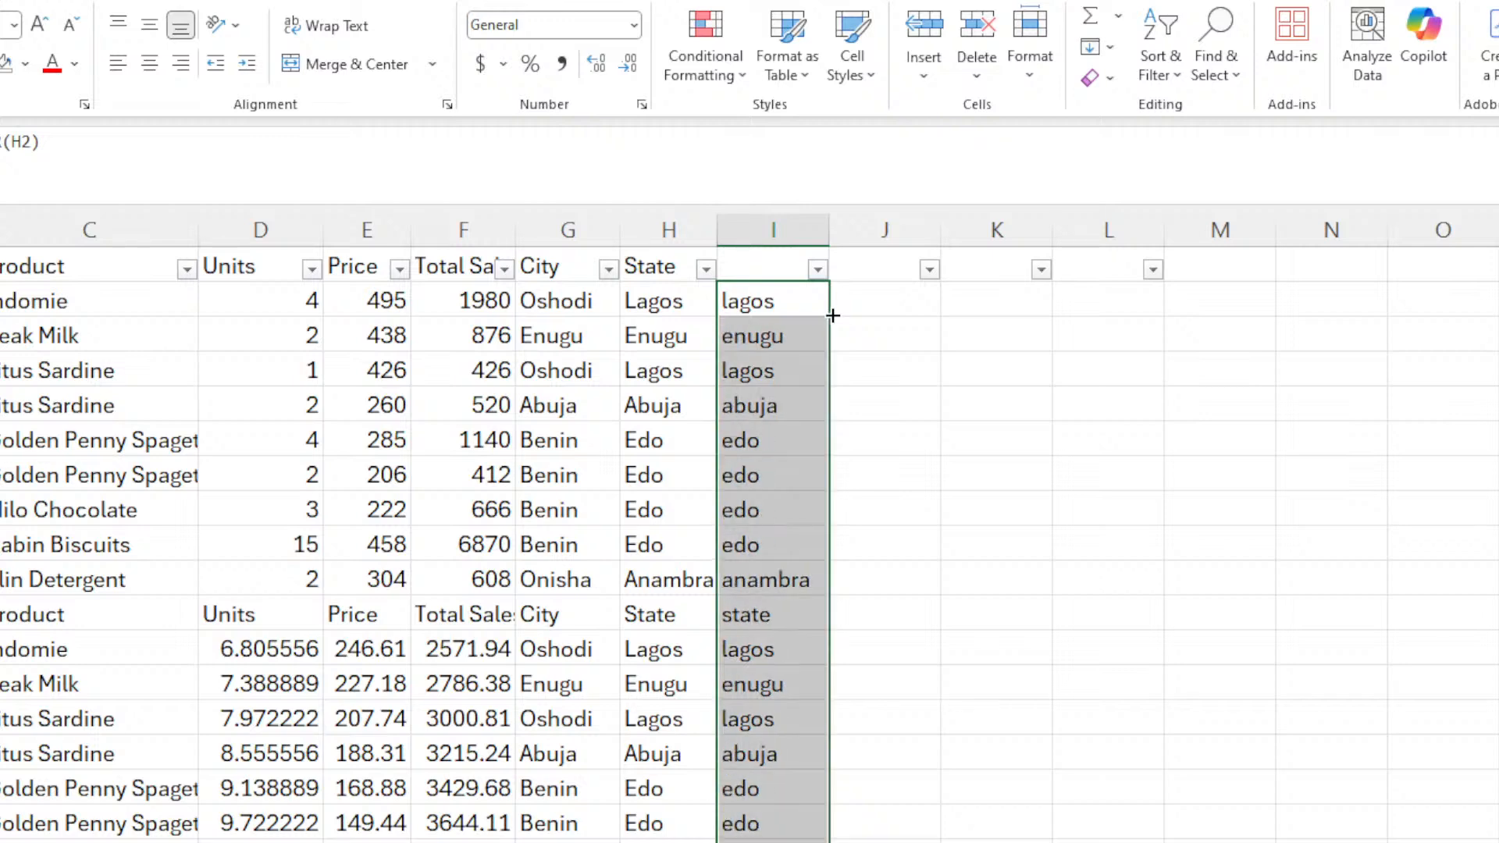
Examine the formulas behind the lowercase cells in column I and compare them with the original State entry in H2.
left_click(778, 301)
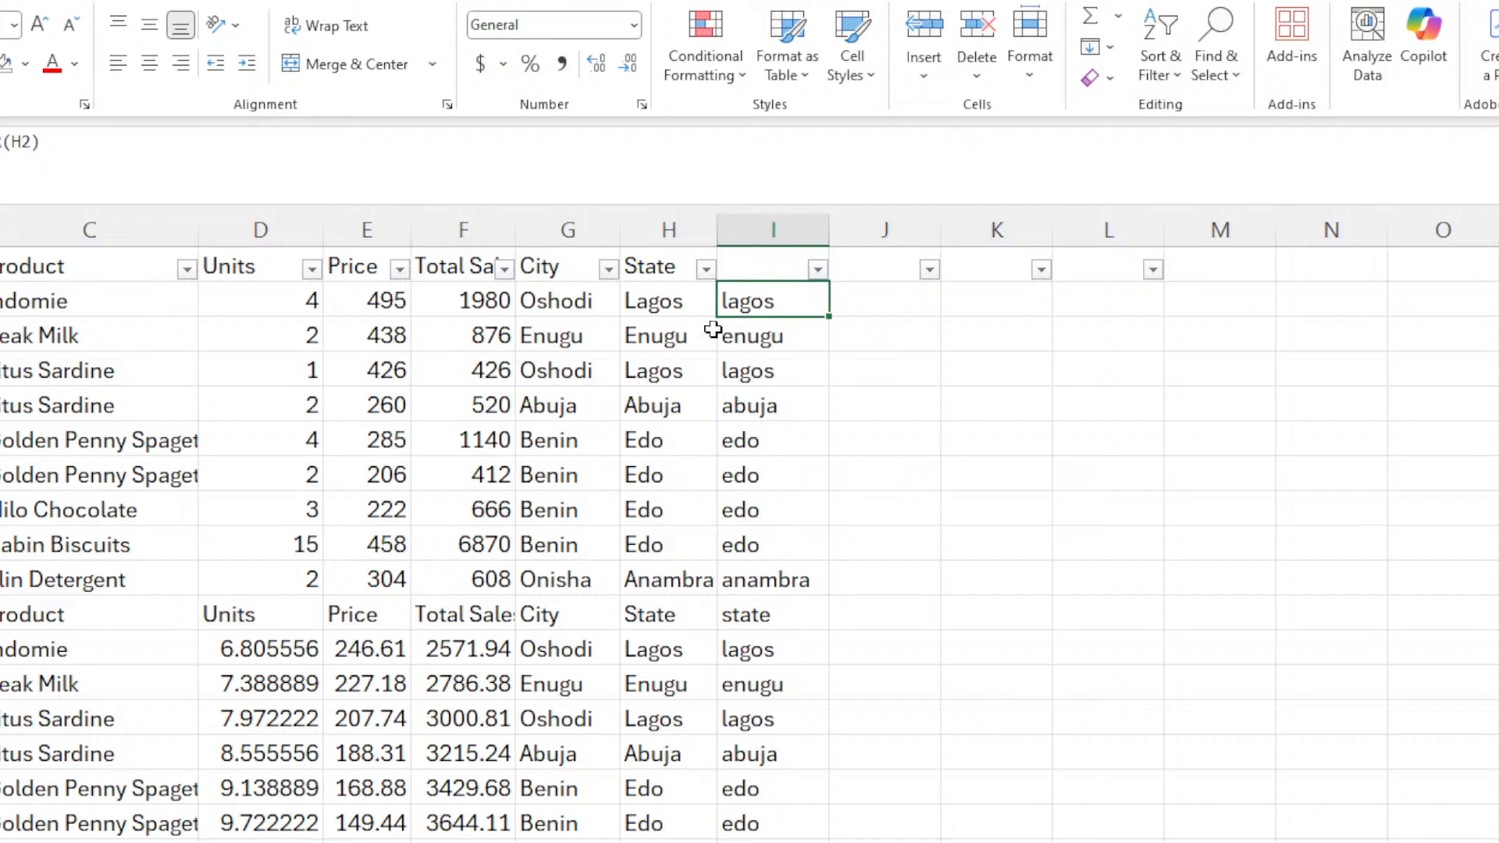
left_click(756, 329)
left_click(756, 360)
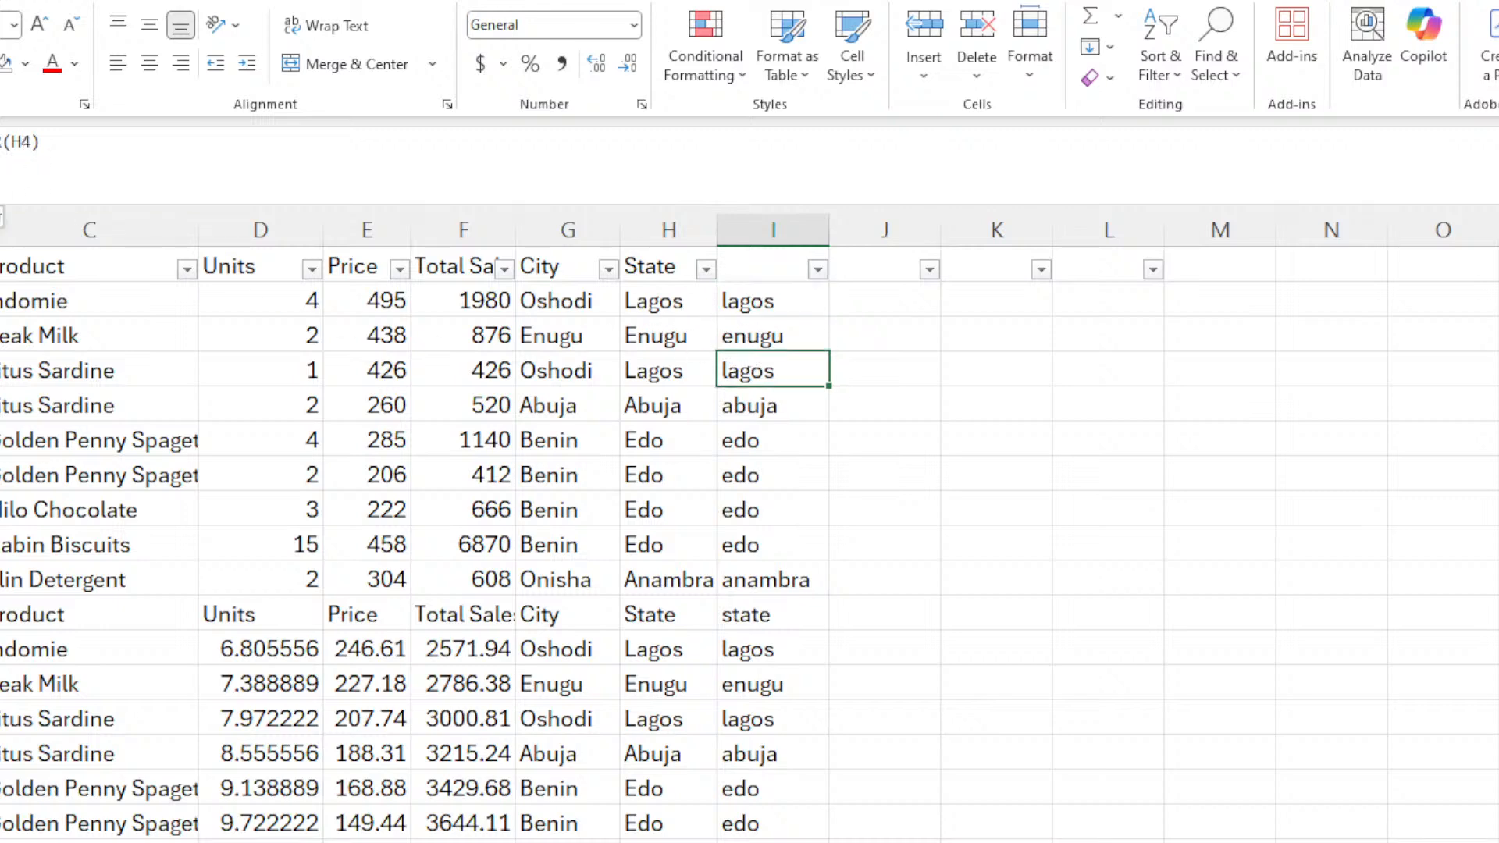
left_click(759, 300)
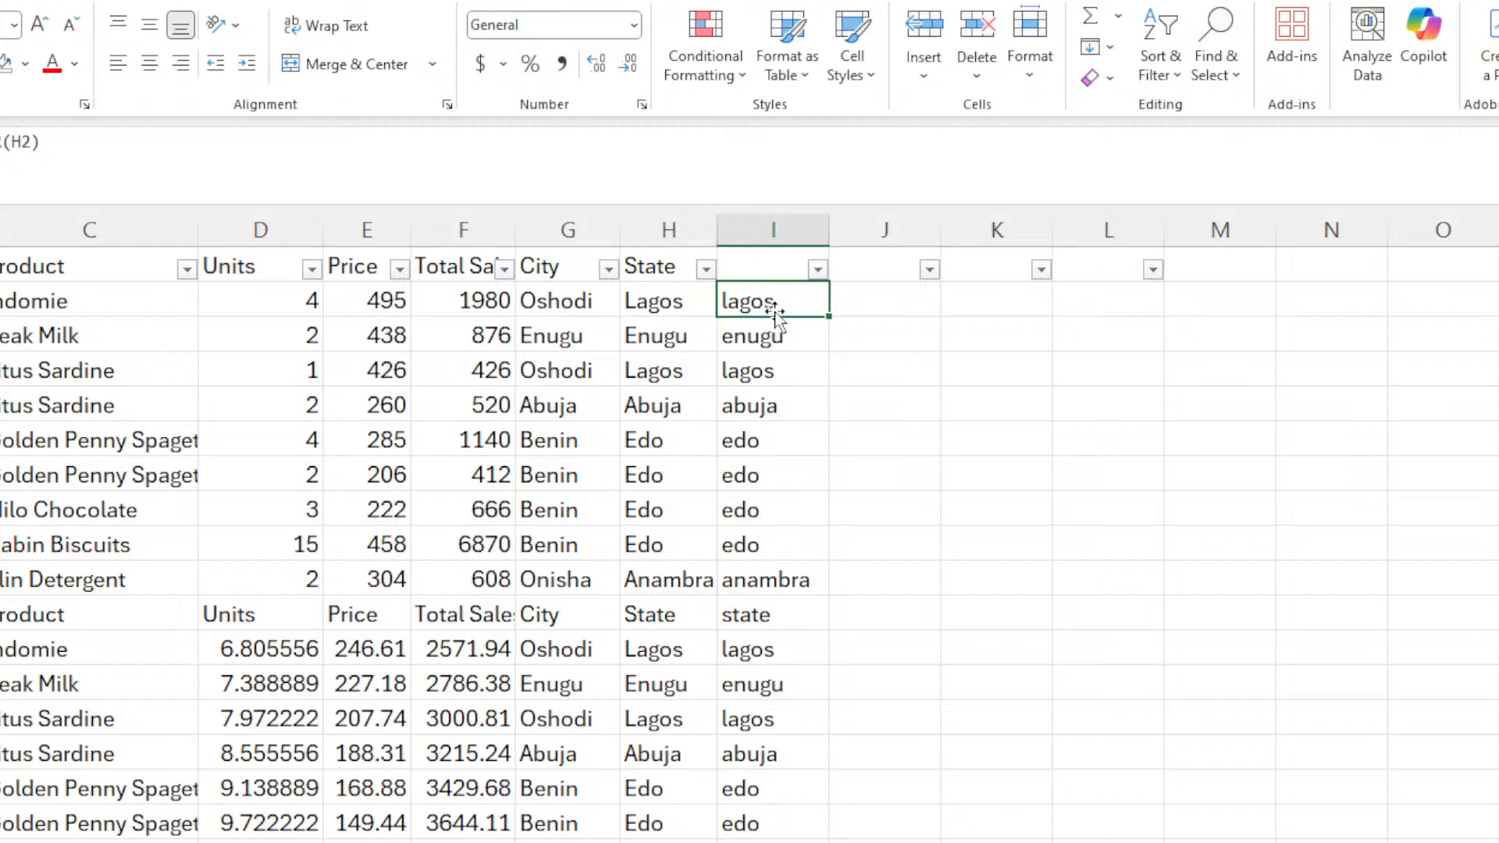
key("Down")
key("Down")
key("Down")
key("Down")
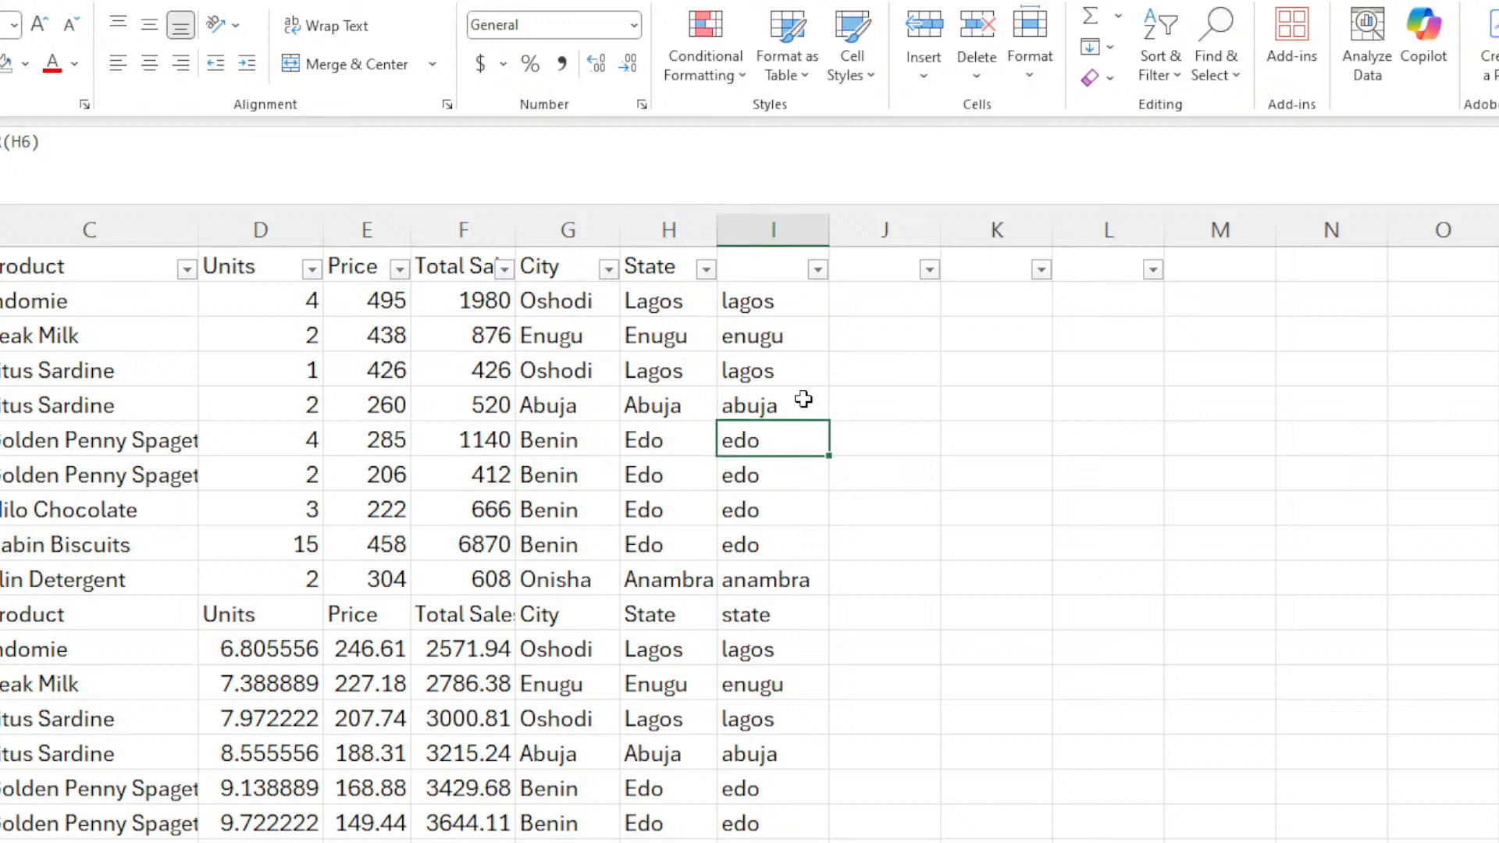
key("Up")
key("Up")
key("Up")
left_click(671, 304)
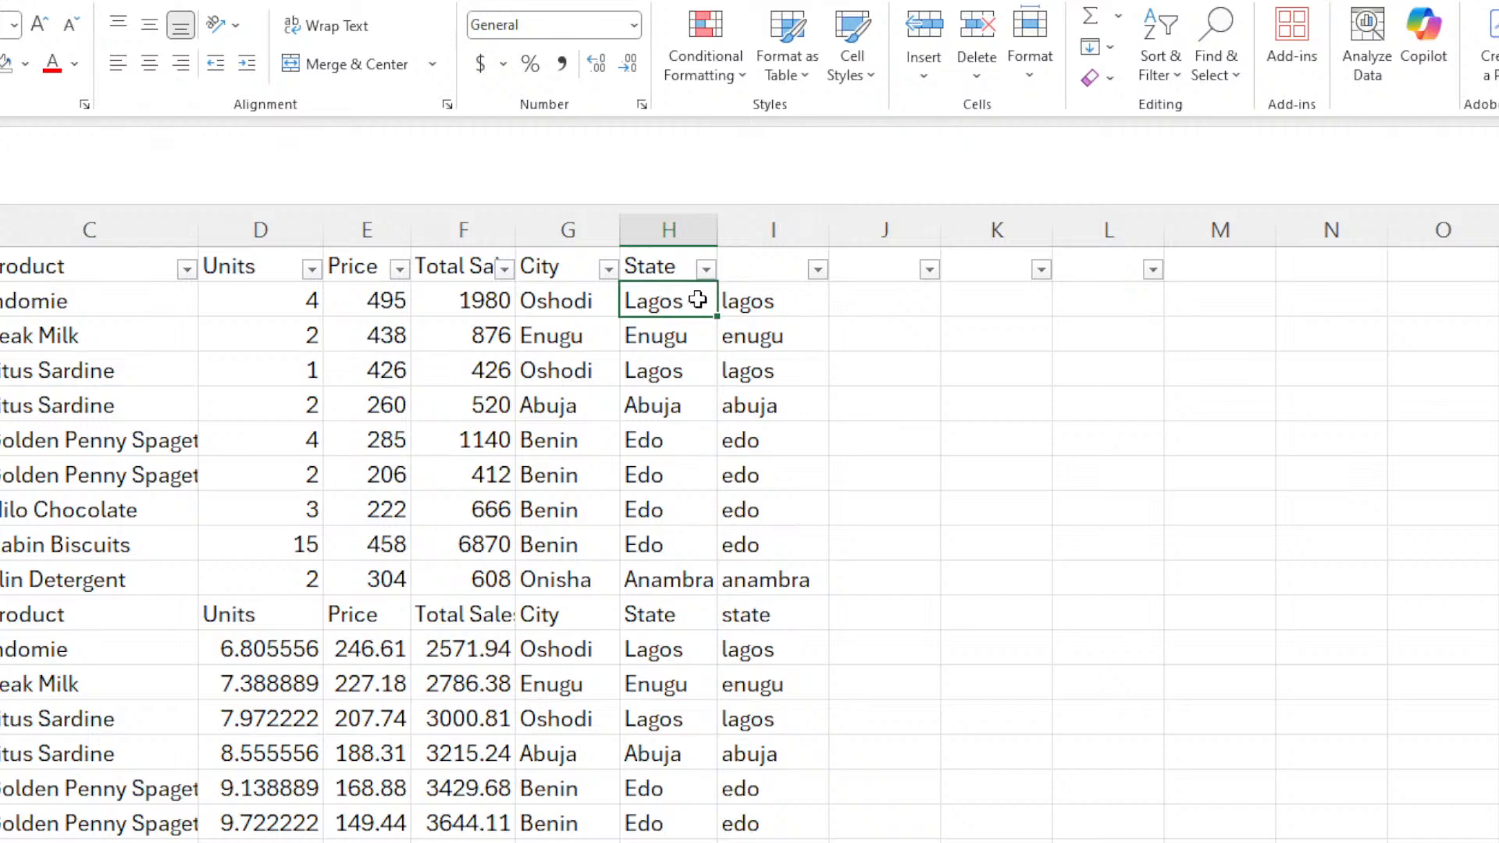
Copy the whole of column I and paste it as values only into column J, starting at J1.
left_click(730, 303)
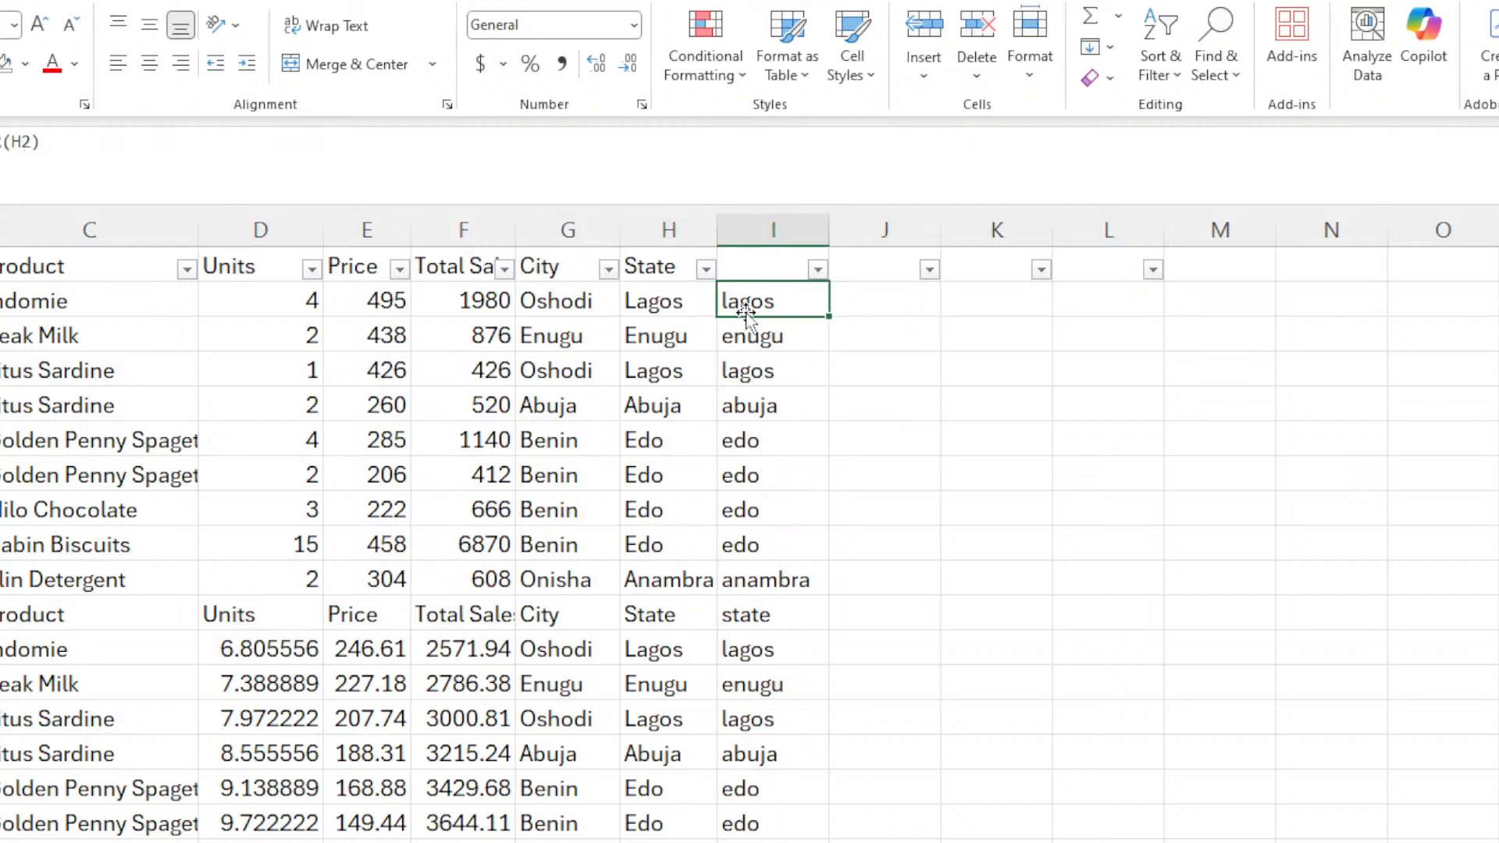
key("ctrl+space")
key("ctrl+space")
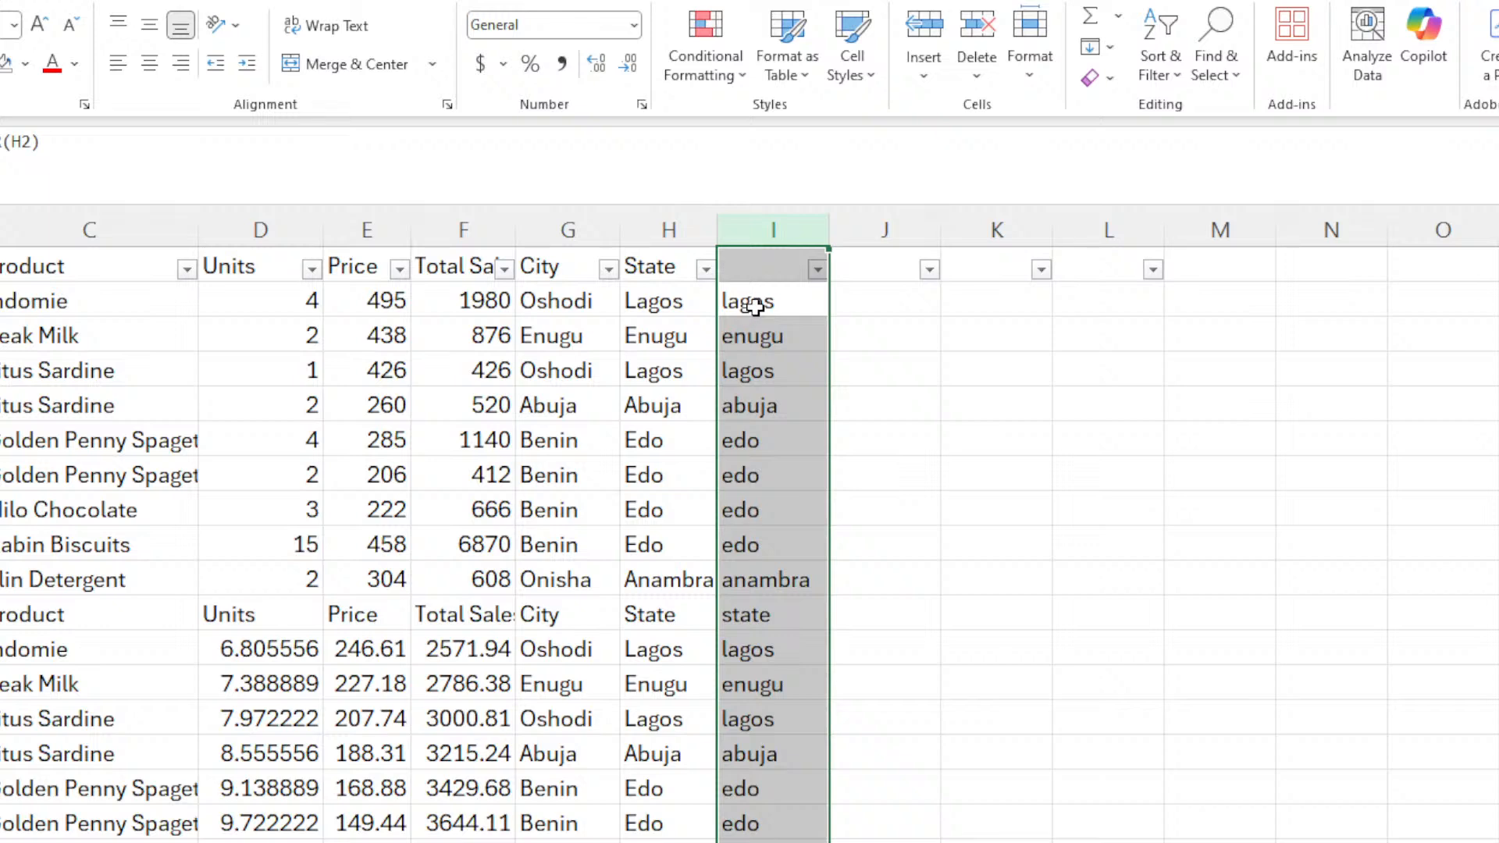
key("ctrl+c")
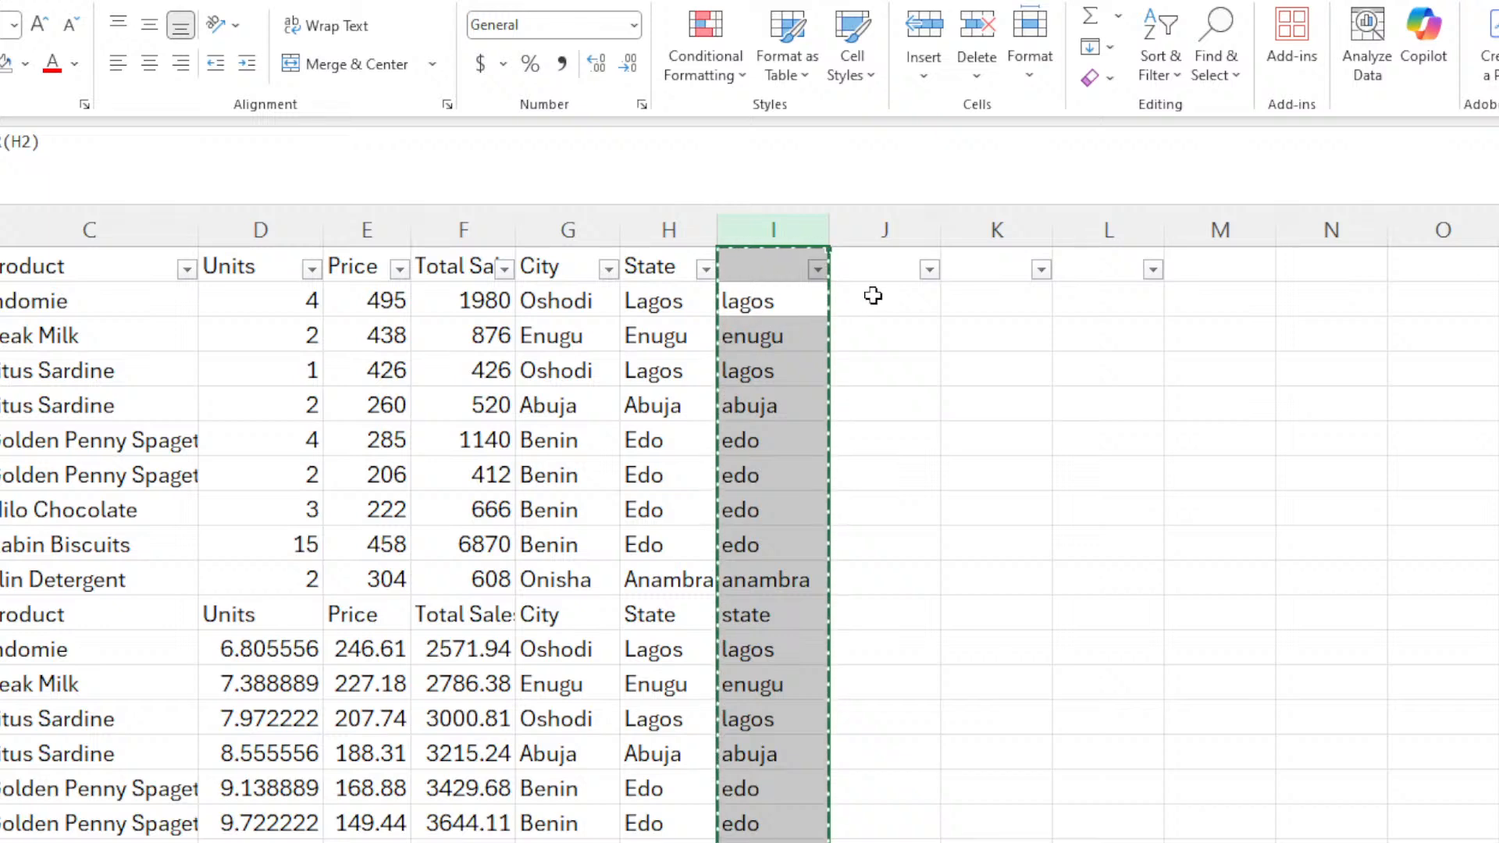
left_click(881, 271)
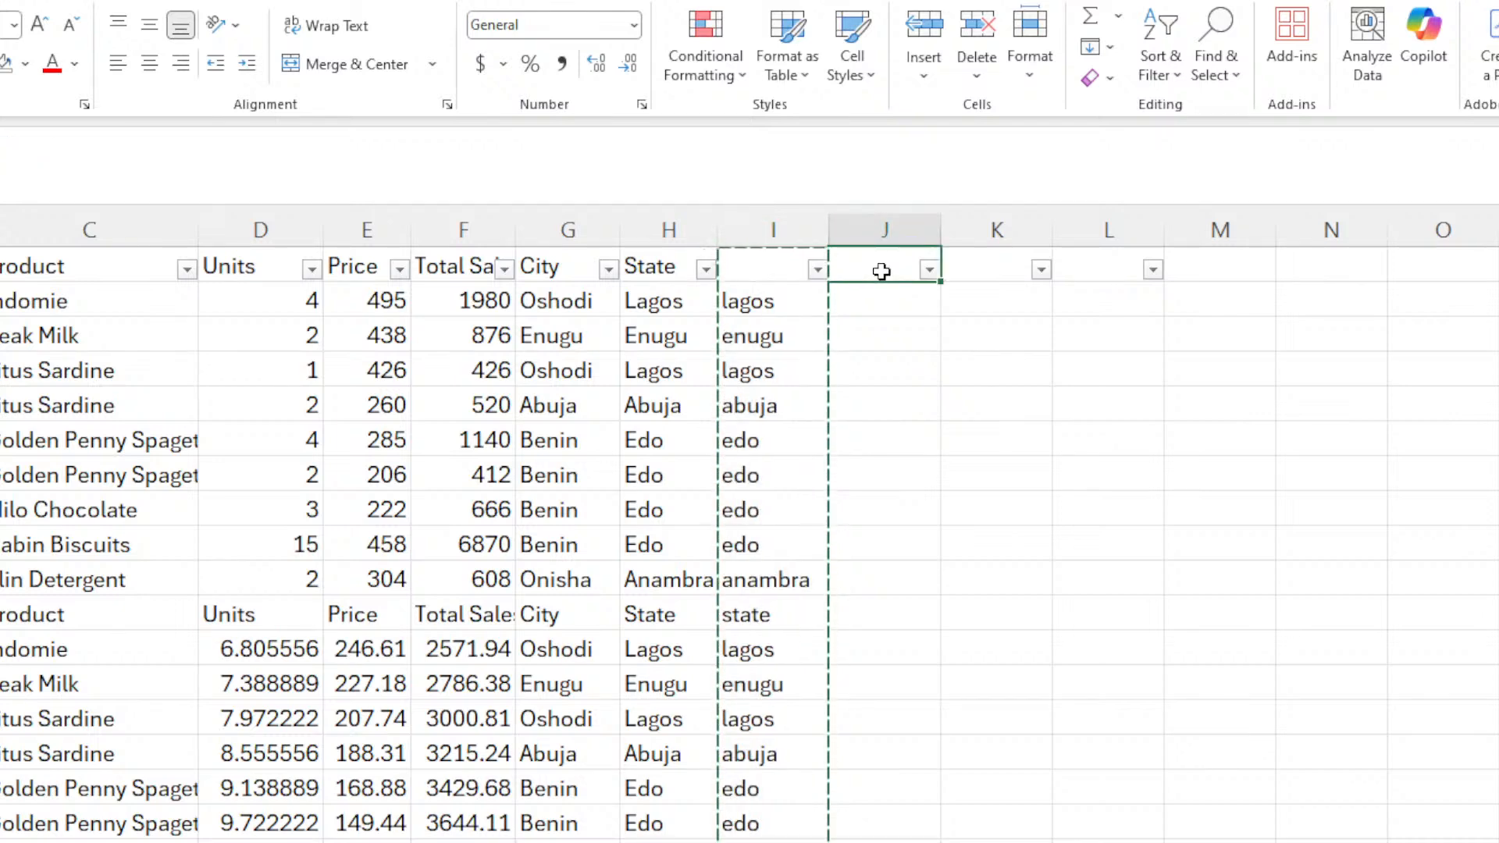
right_click(890, 268)
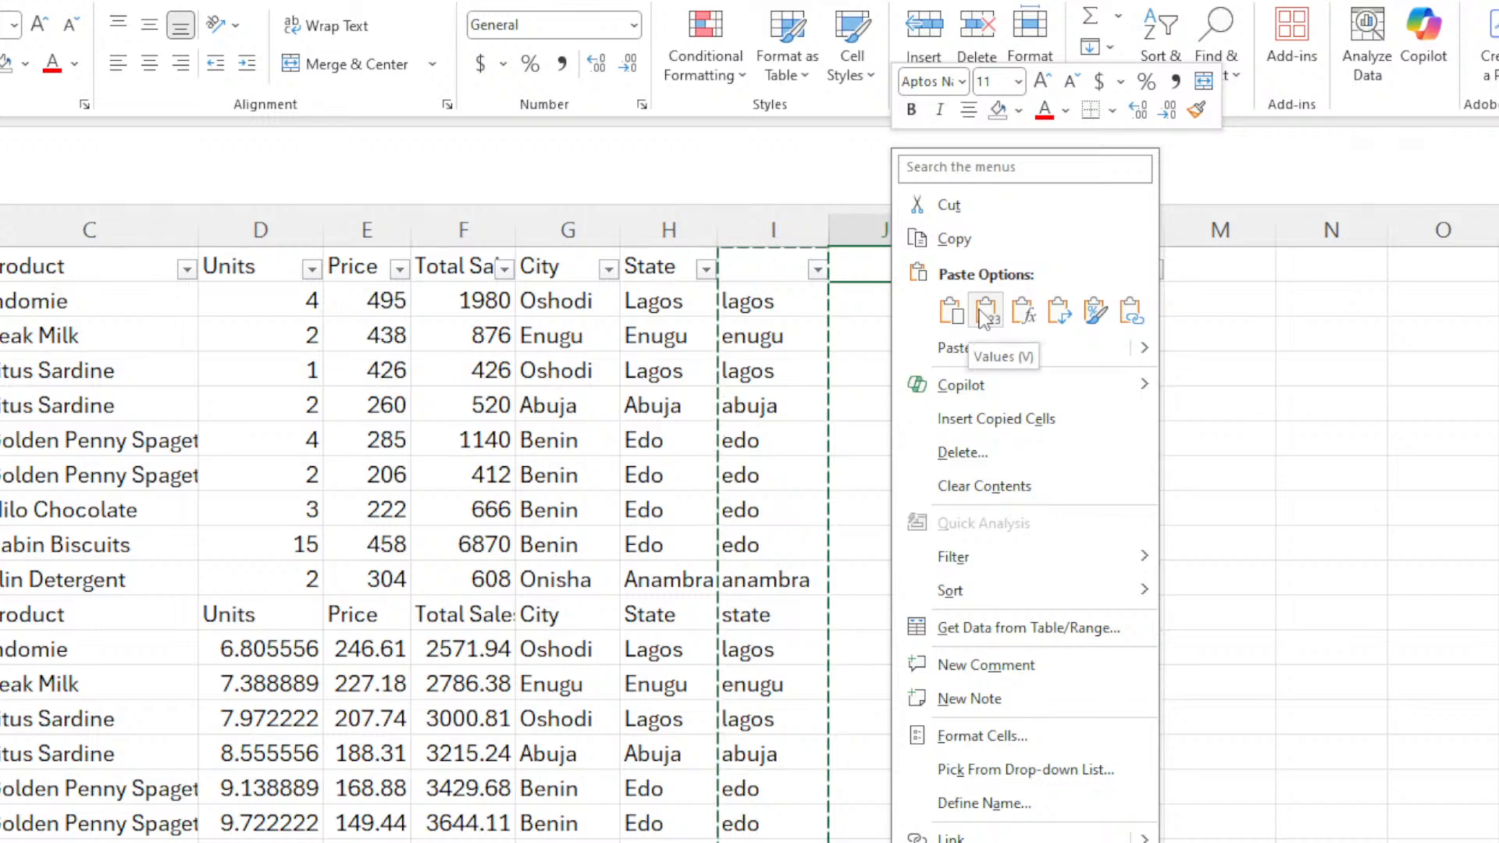
left_click(862, 267)
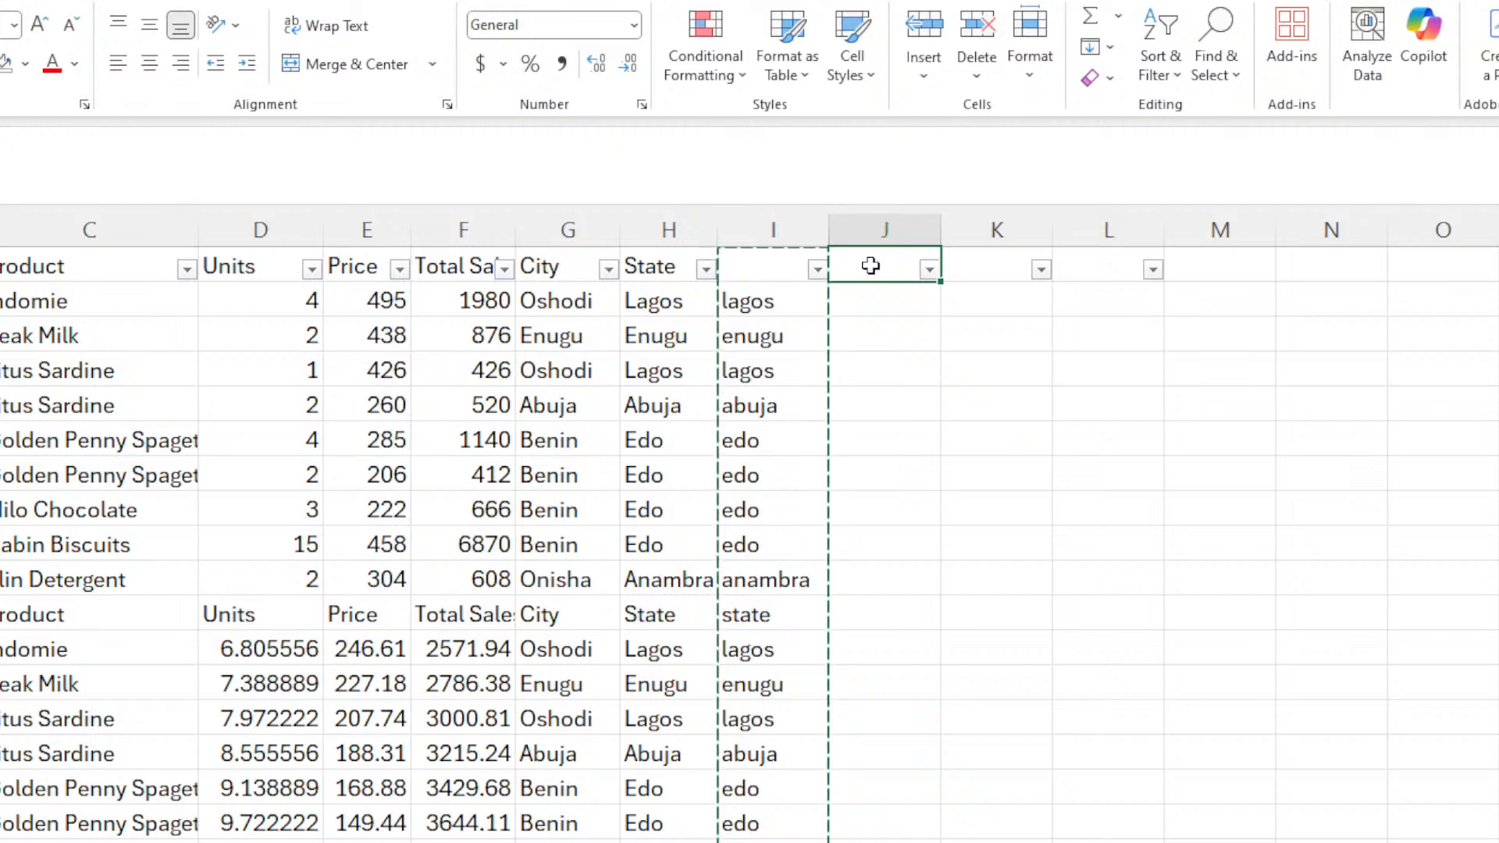
right_click(871, 266)
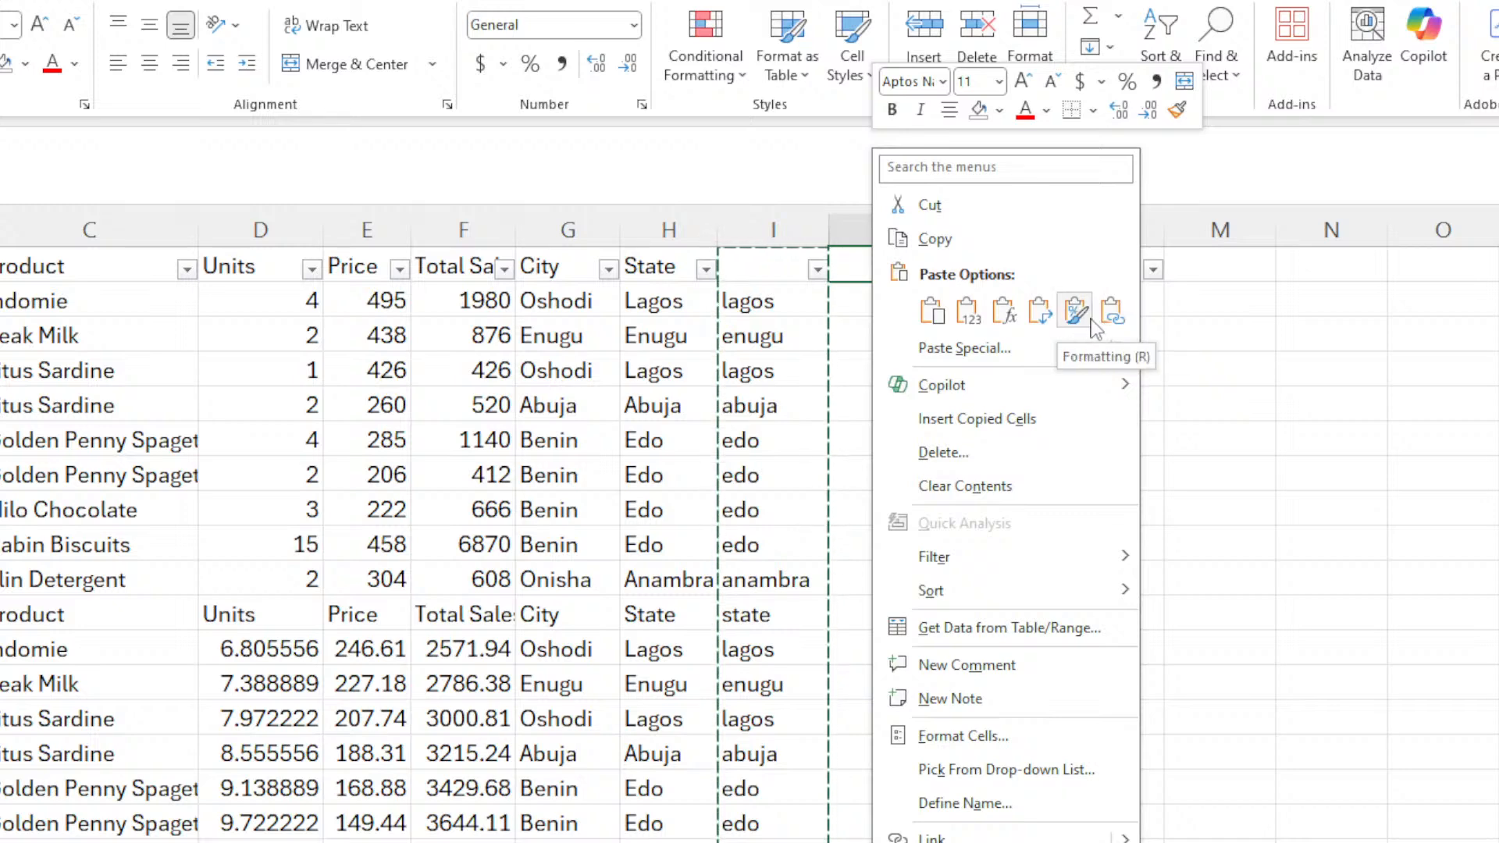
left_click(969, 316)
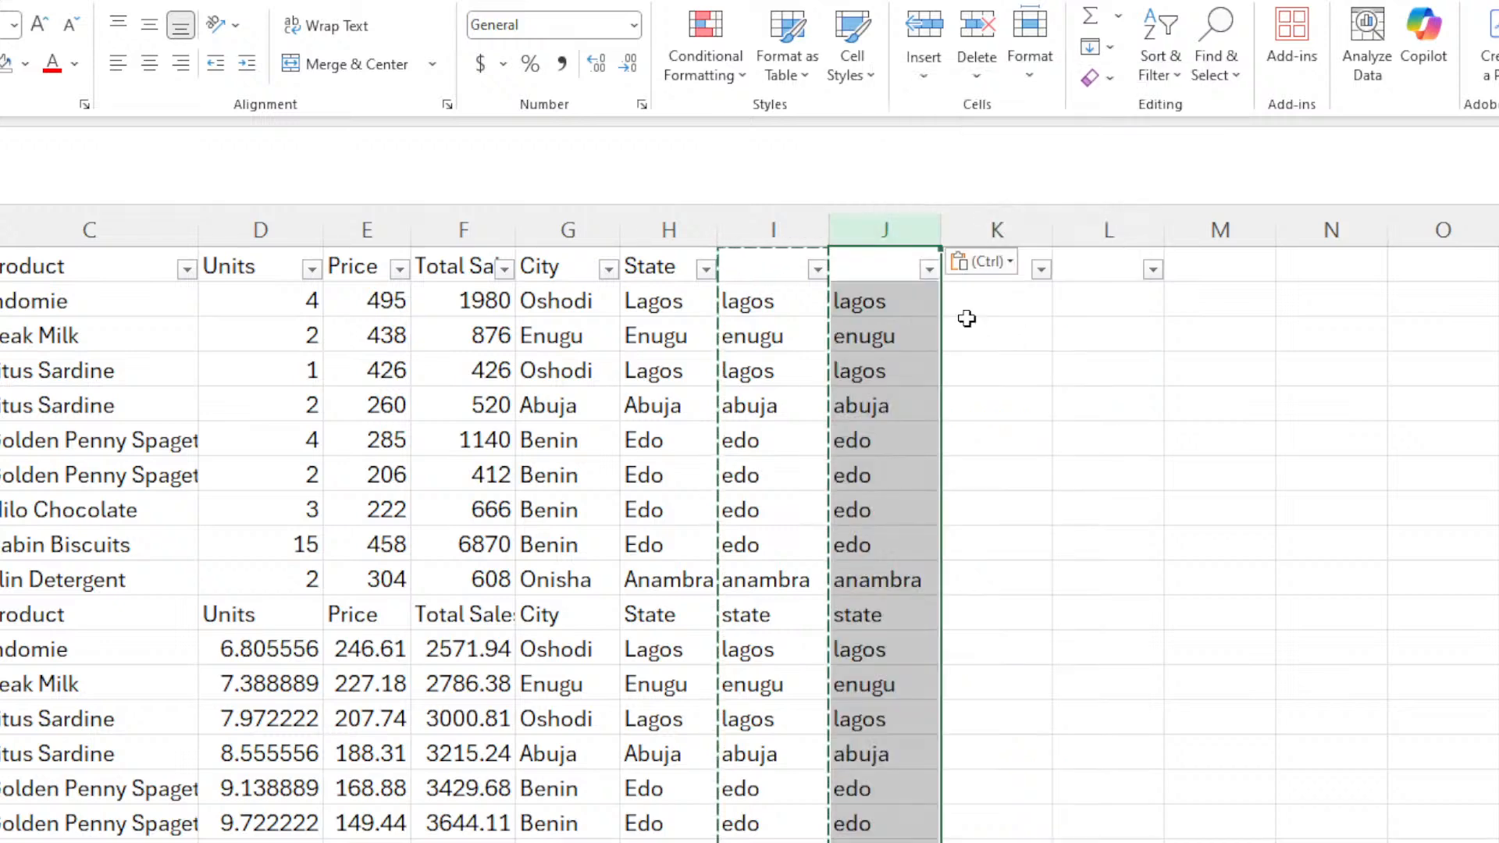
Check several of the pasted cells down column J for underlying formulas.
left_click(865, 361)
left_click(889, 412)
left_click(889, 471)
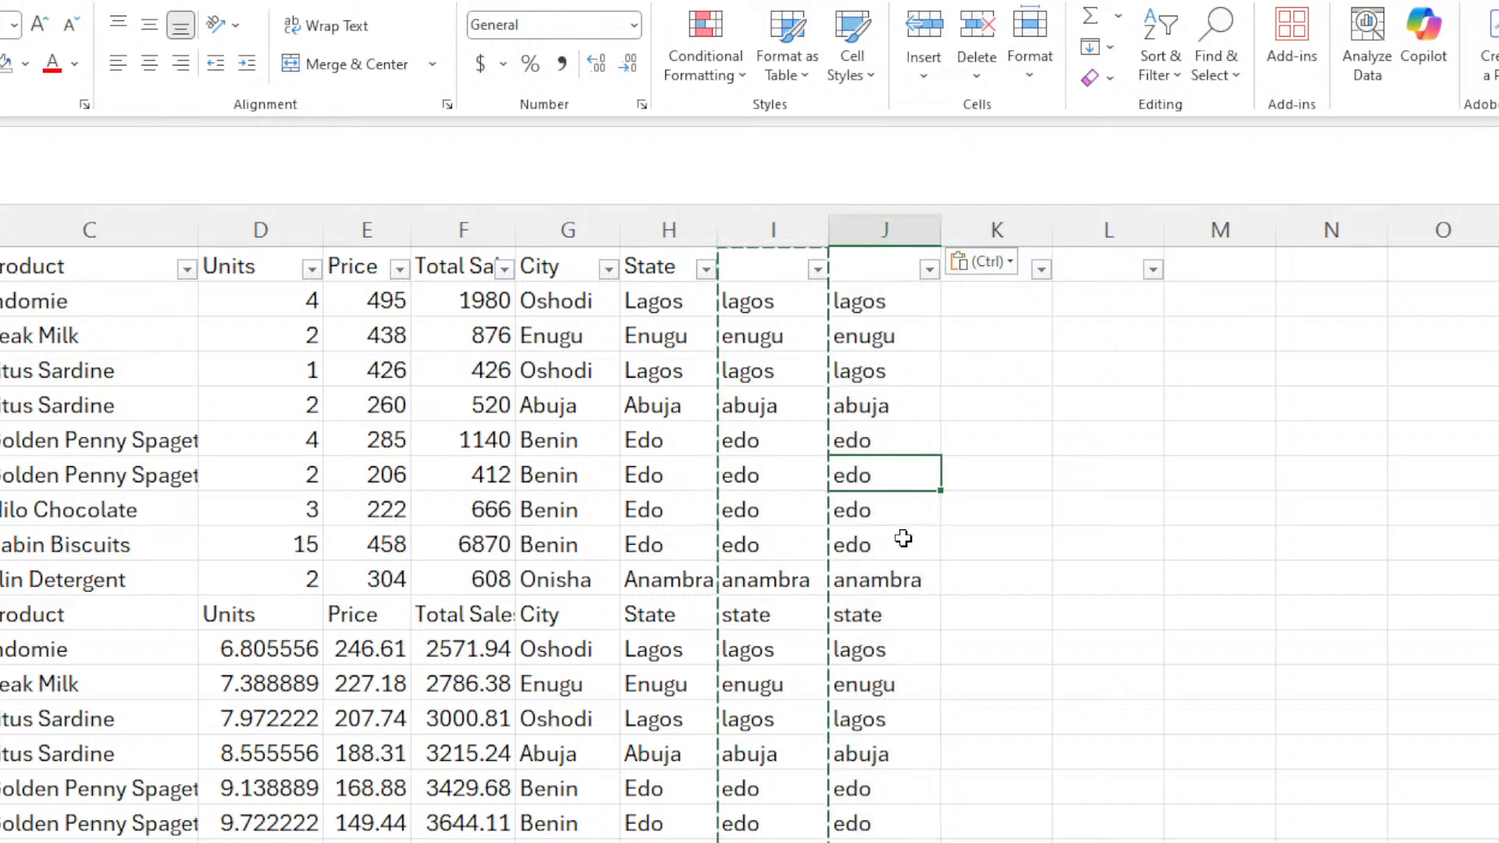
left_click(902, 542)
left_click(902, 609)
left_click(890, 676)
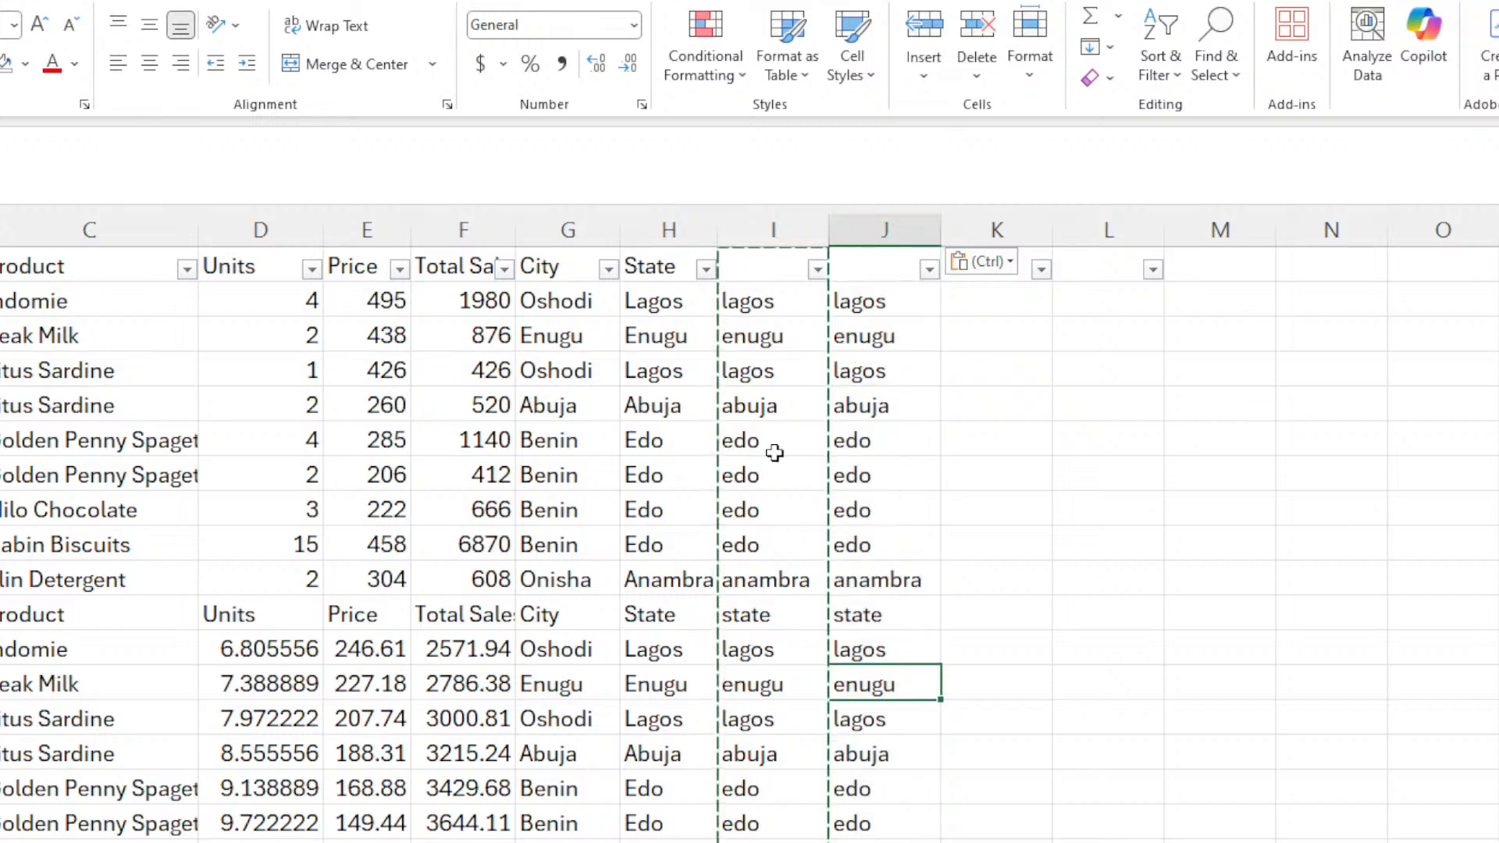
Cancel the copy selection and delete column I containing the LOWER formulas.
left_click(759, 265)
key("Escape")
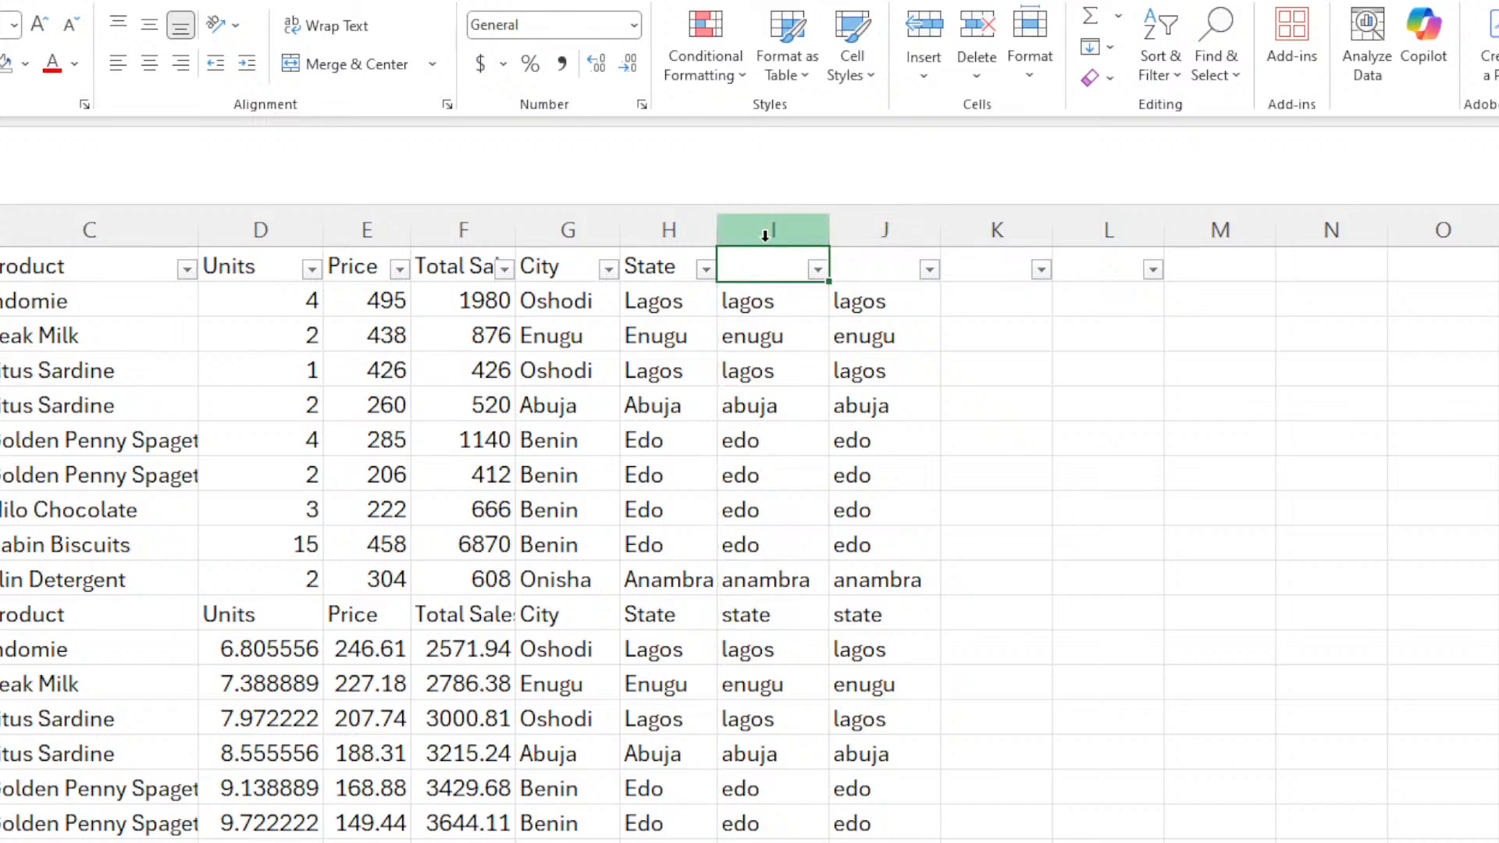
left_click(765, 234)
right_click(810, 335)
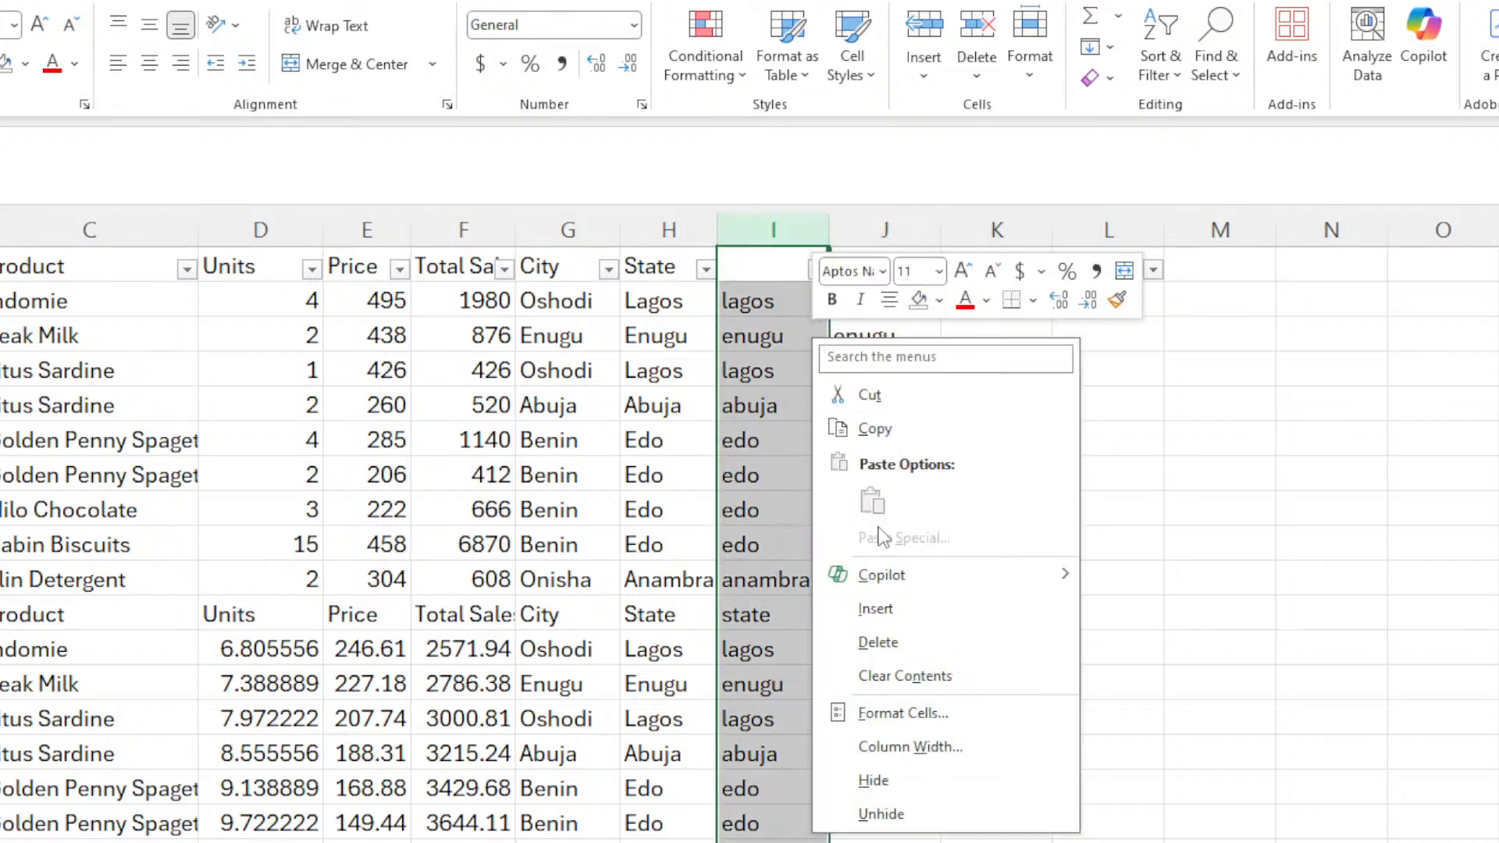
left_click(879, 642)
left_click(892, 427)
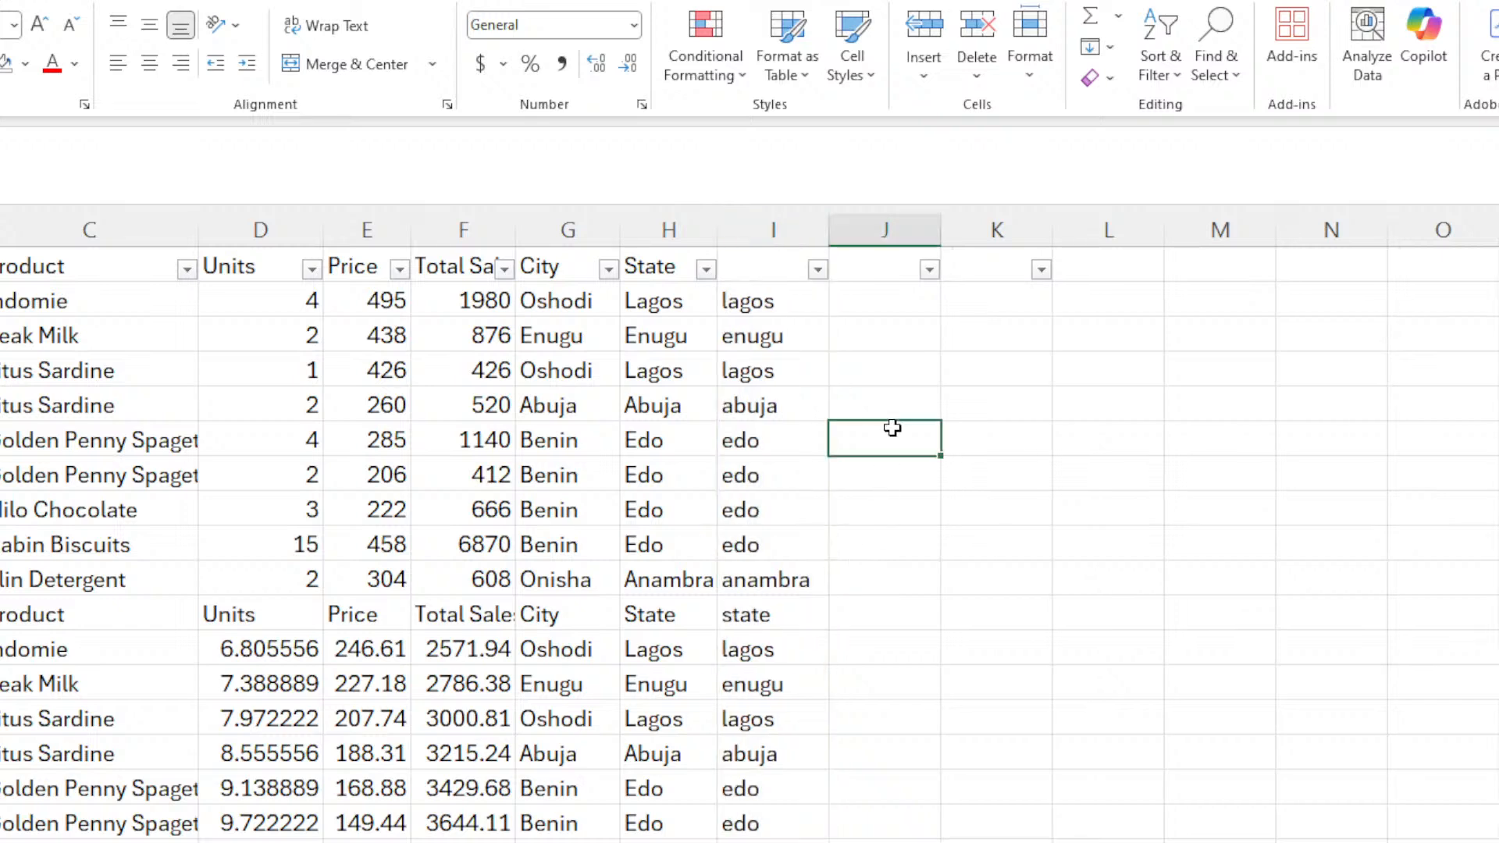
Compare the first State entry with its lowercase version and inspect the contents of several cells down column I.
left_click(676, 302)
left_click(747, 300)
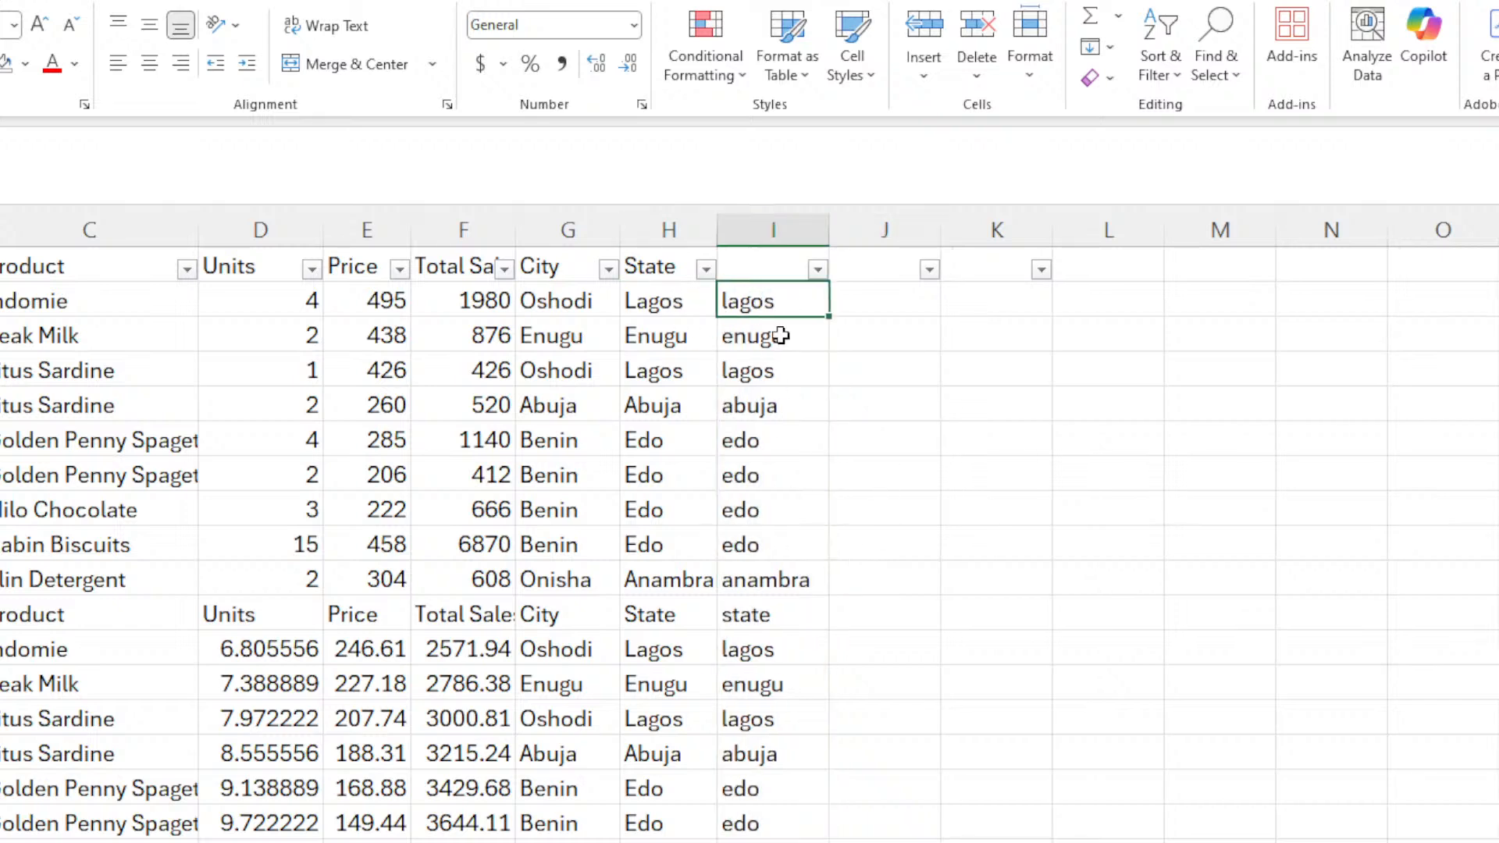
left_click(683, 299)
left_click(759, 300)
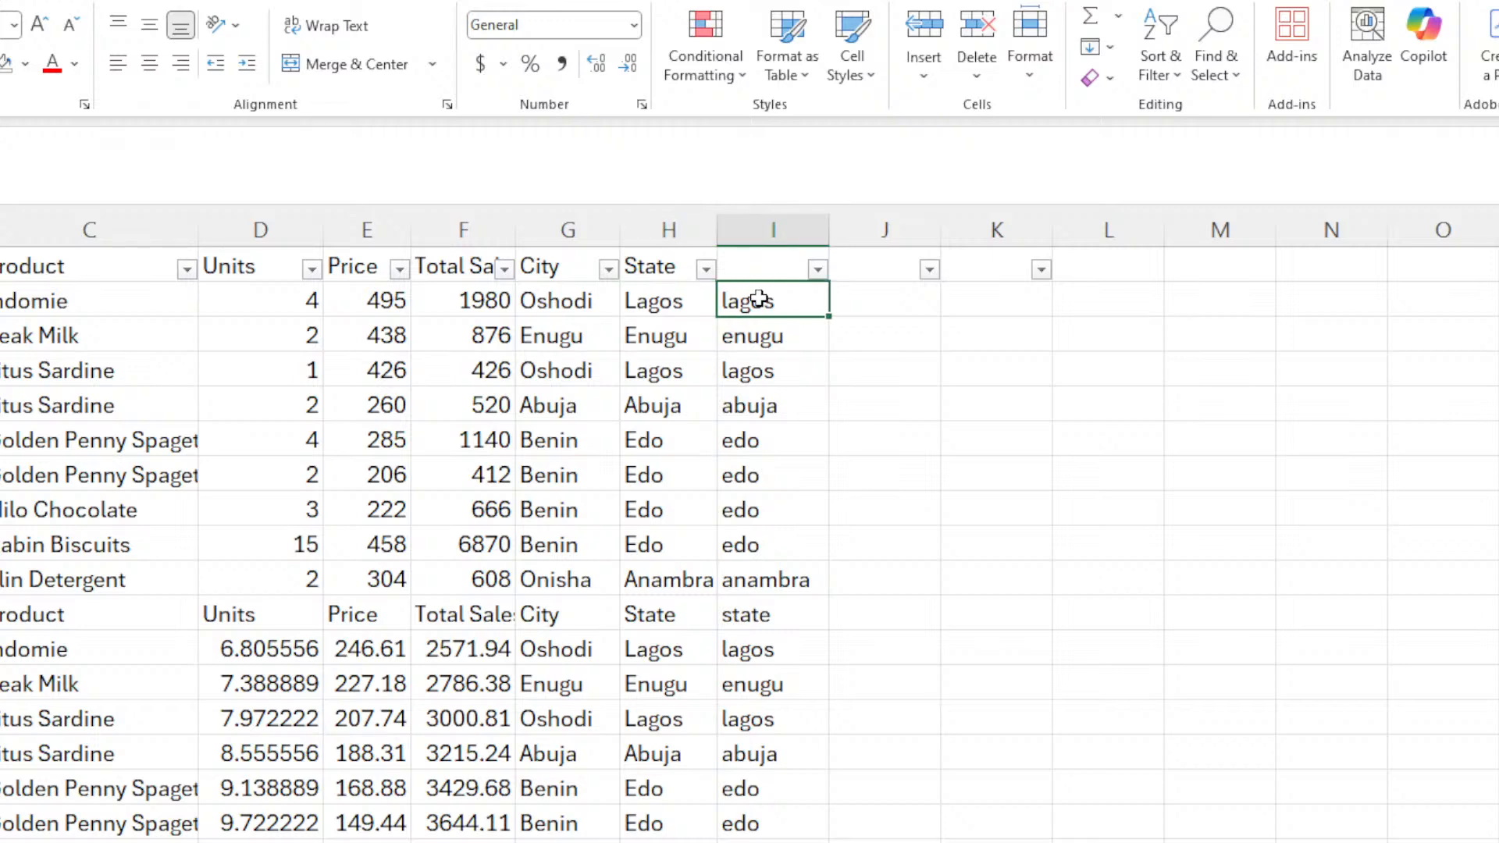
left_click(783, 515)
left_click(776, 613)
left_click(779, 683)
left_click(768, 468)
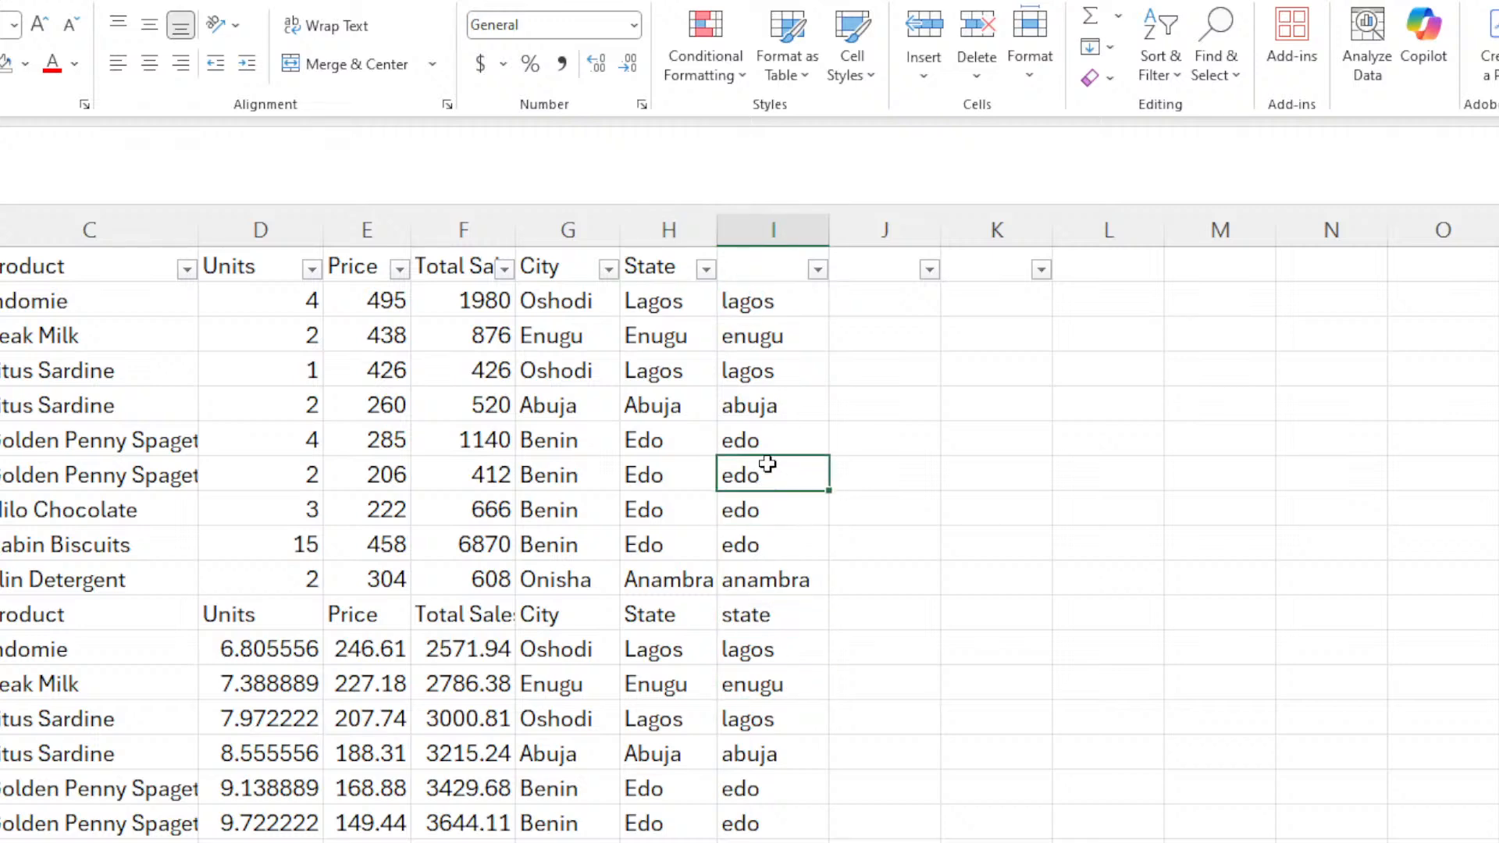
Check several of the lowercase state entries in column I against the original State column for leftover formulas.
left_click(769, 400)
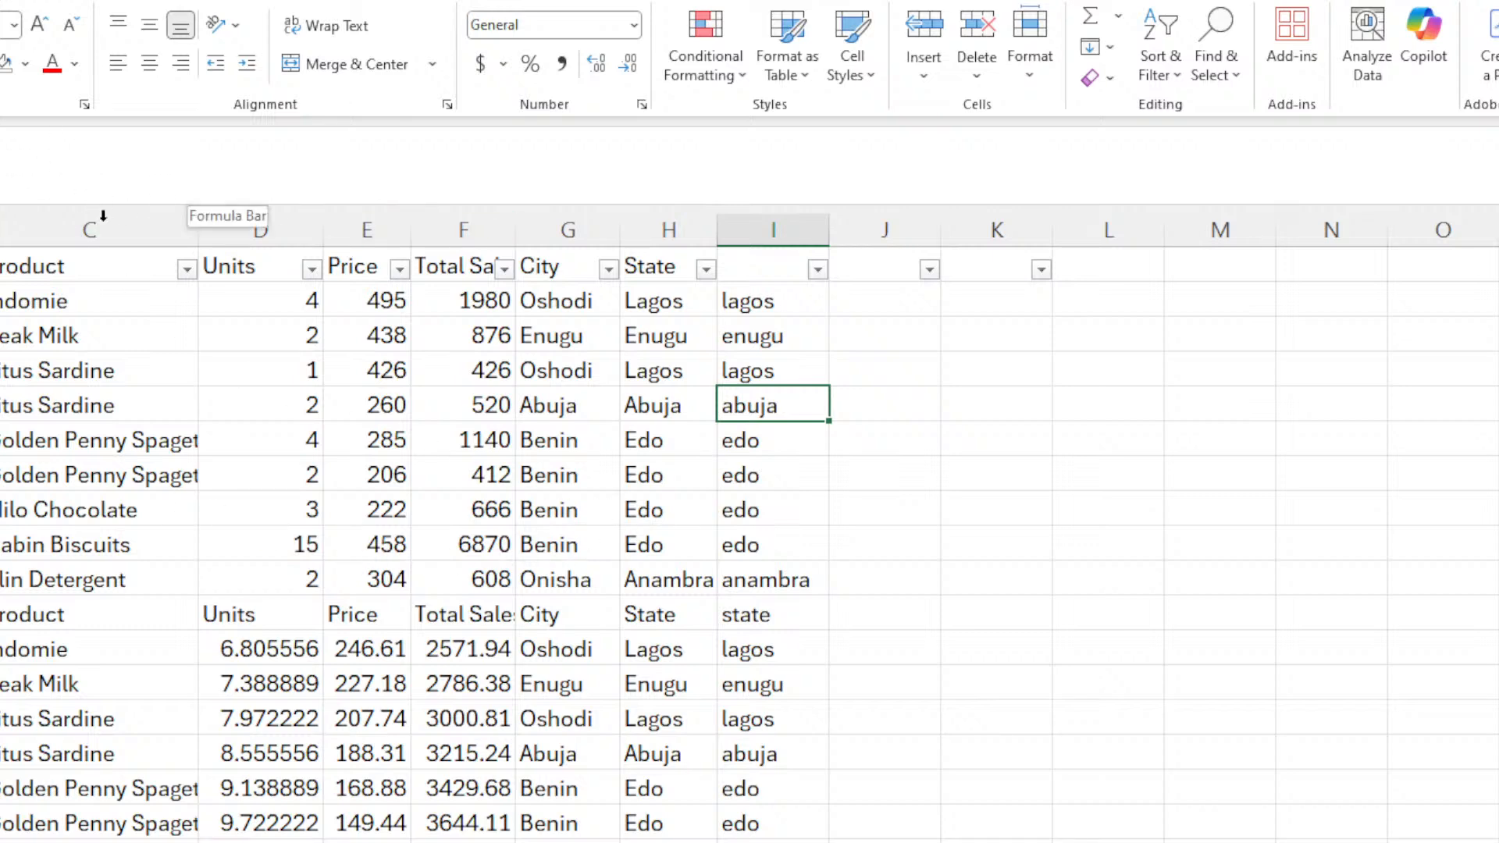
scroll(137, 354, "up", 5, "ctrl")
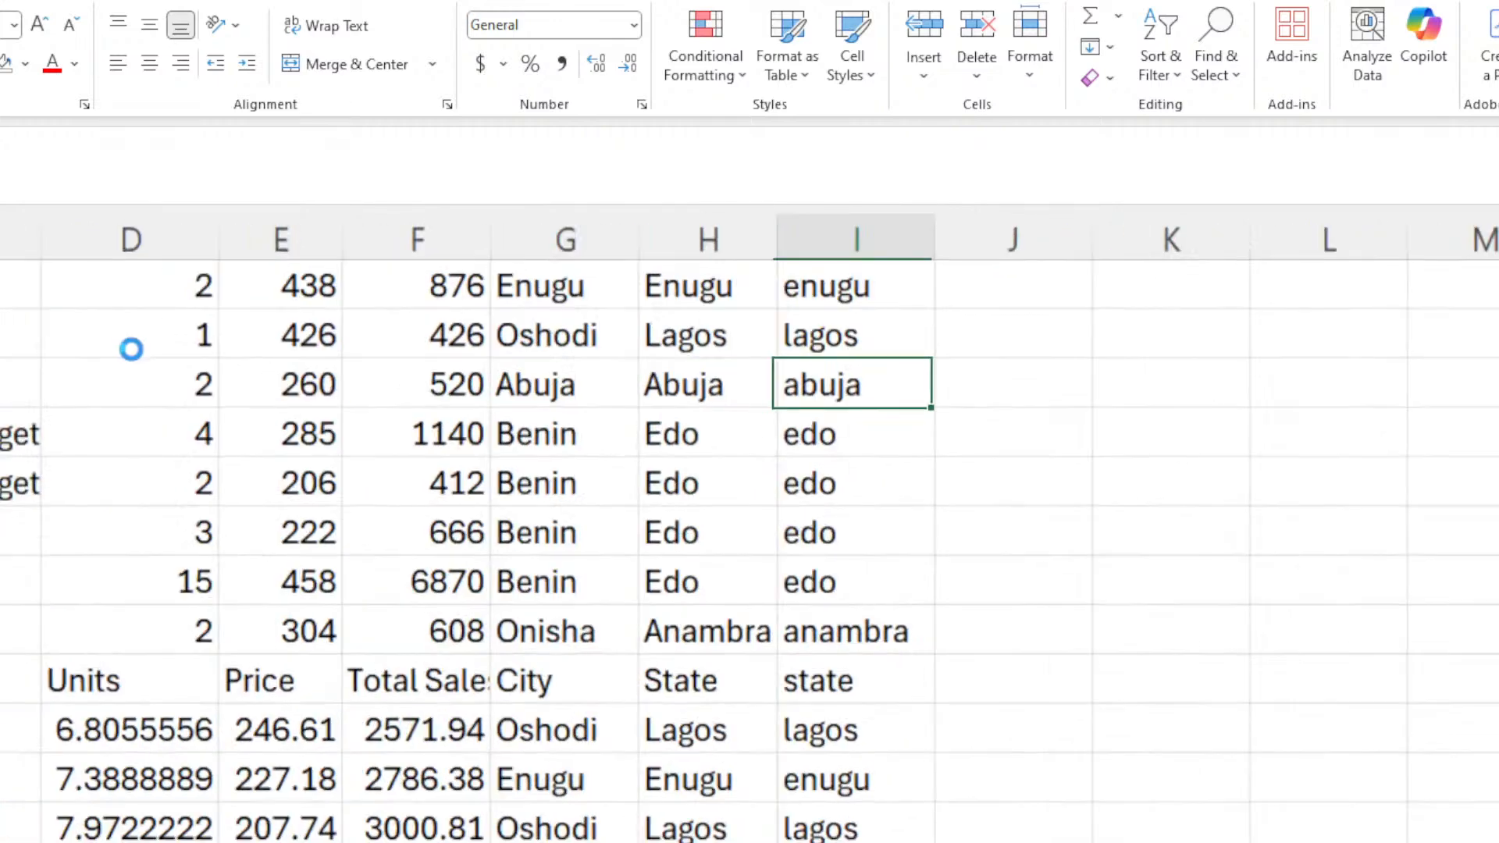
scroll(297, 434, "down", 5, "ctrl")
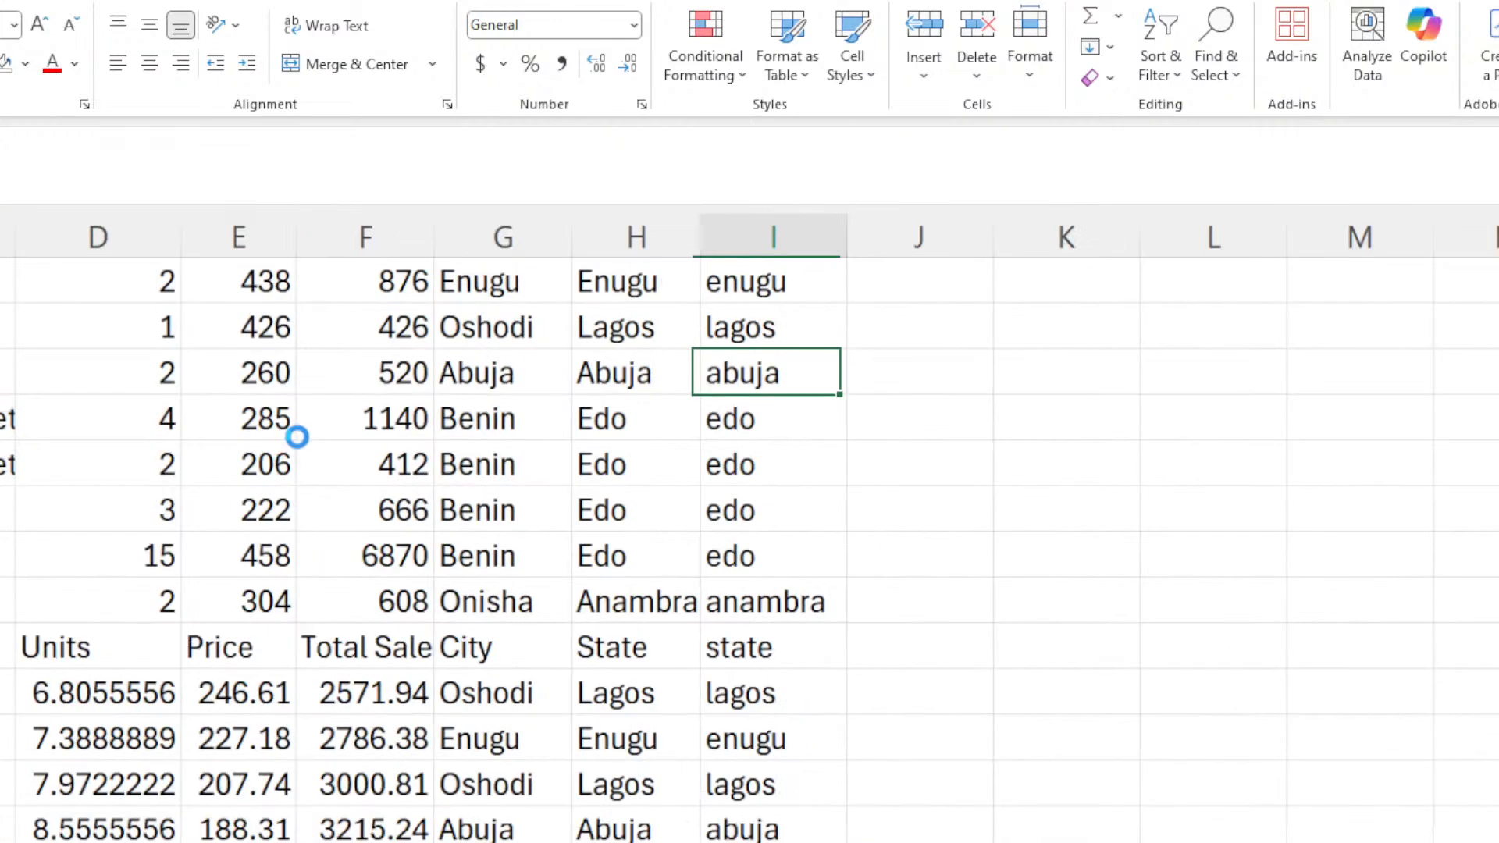
scroll(409, 439, "up", 2, "ctrl")
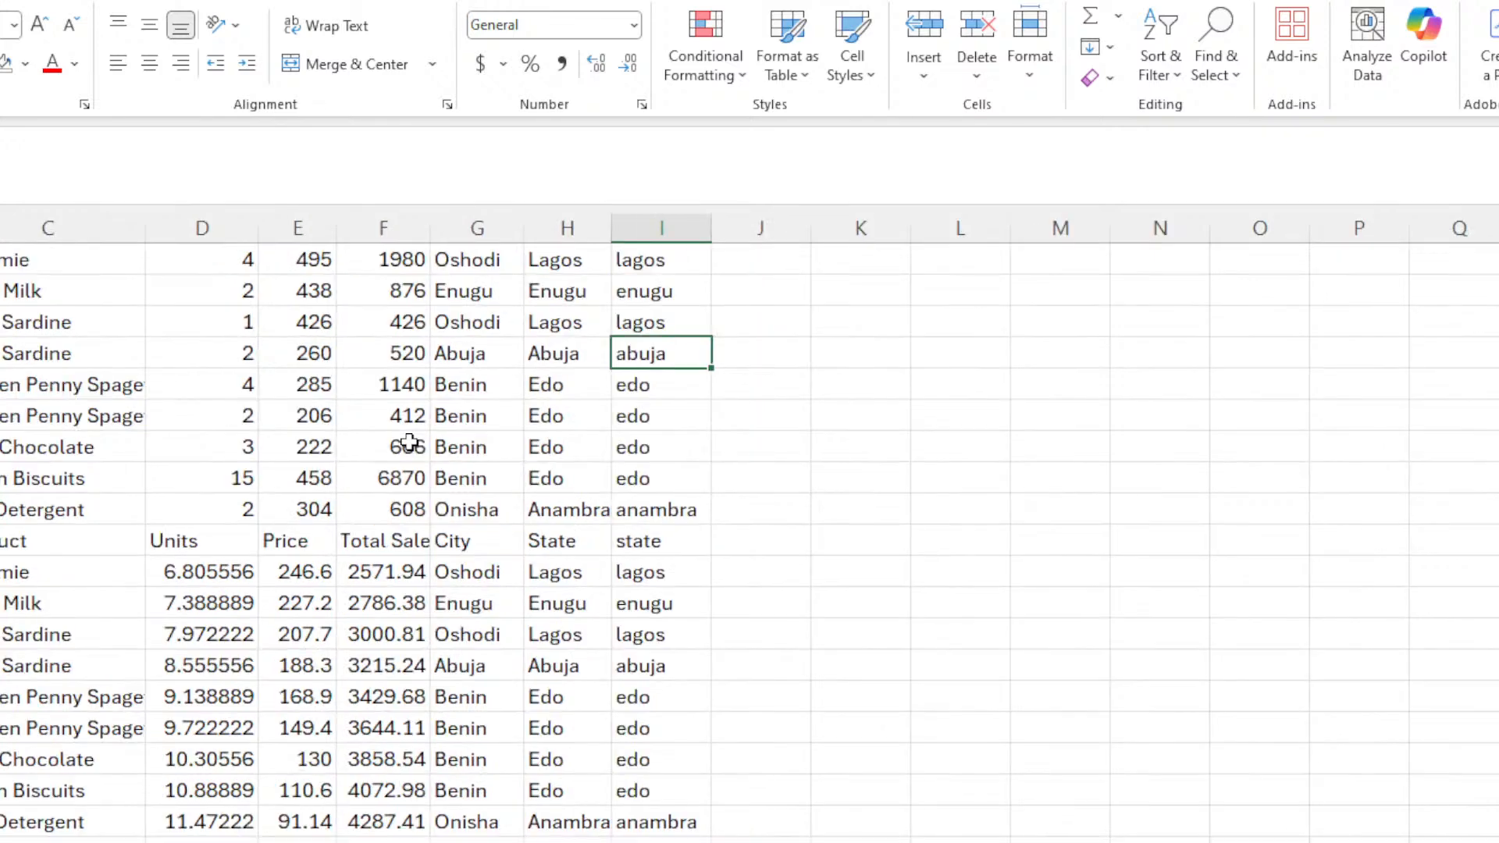
scroll(414, 440, "up", 1)
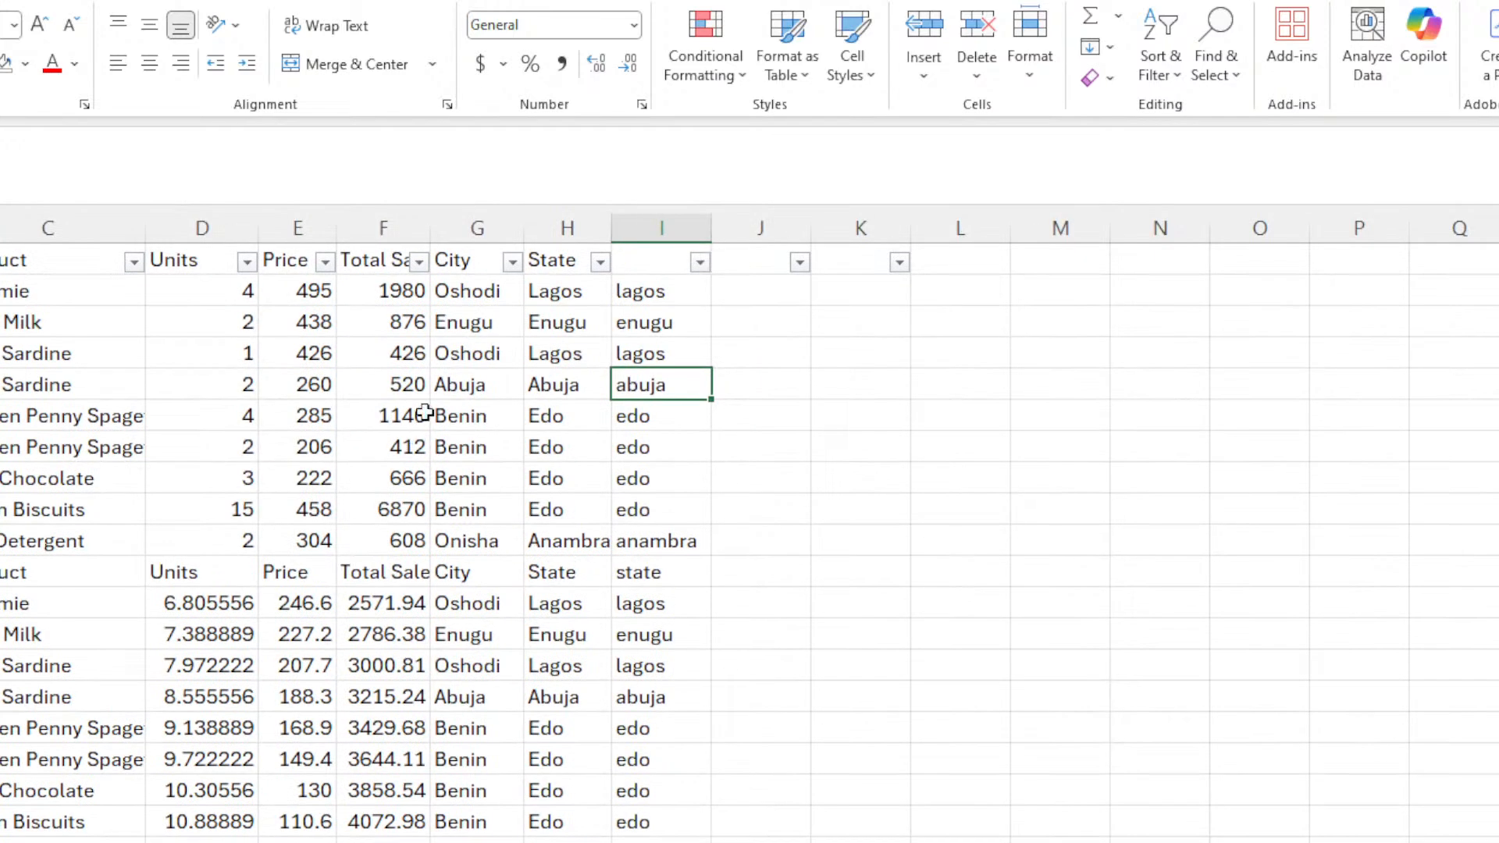
left_click(624, 294)
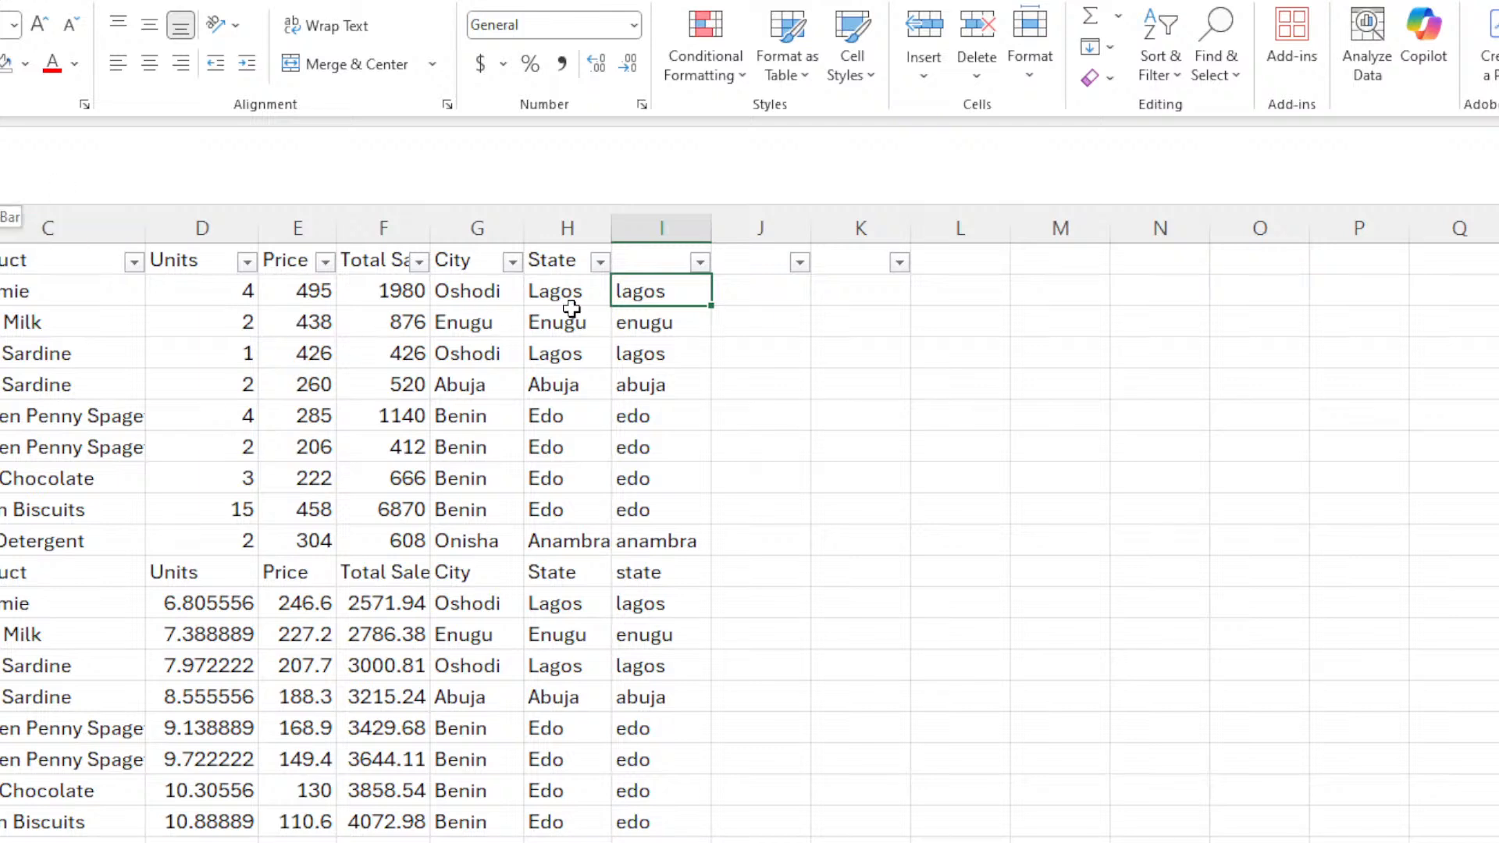
left_click(633, 365)
left_click(681, 515)
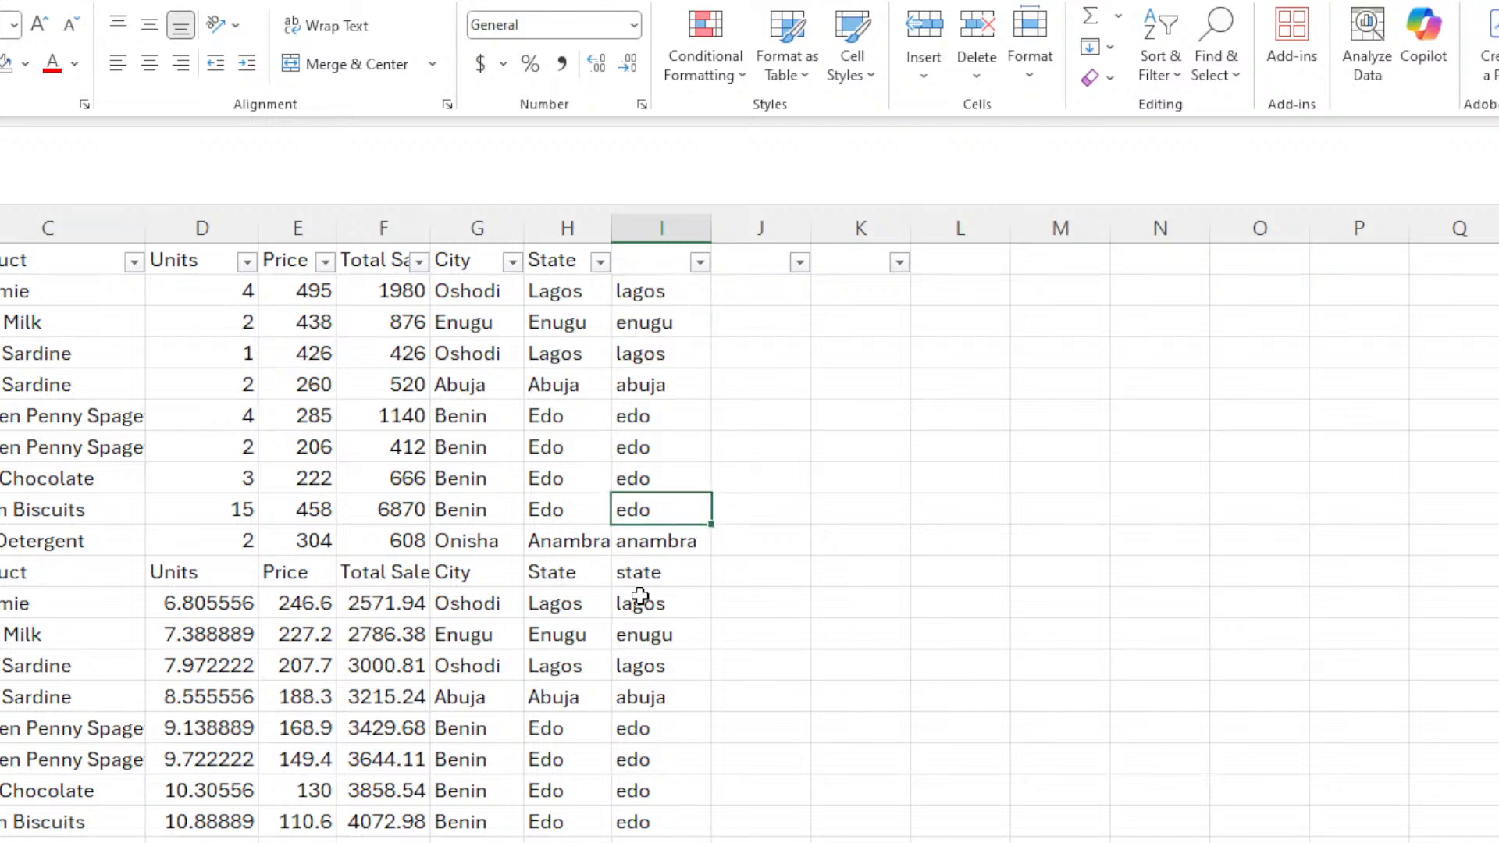
left_click(651, 595)
left_click(642, 448)
left_click(644, 412)
left_click(644, 298)
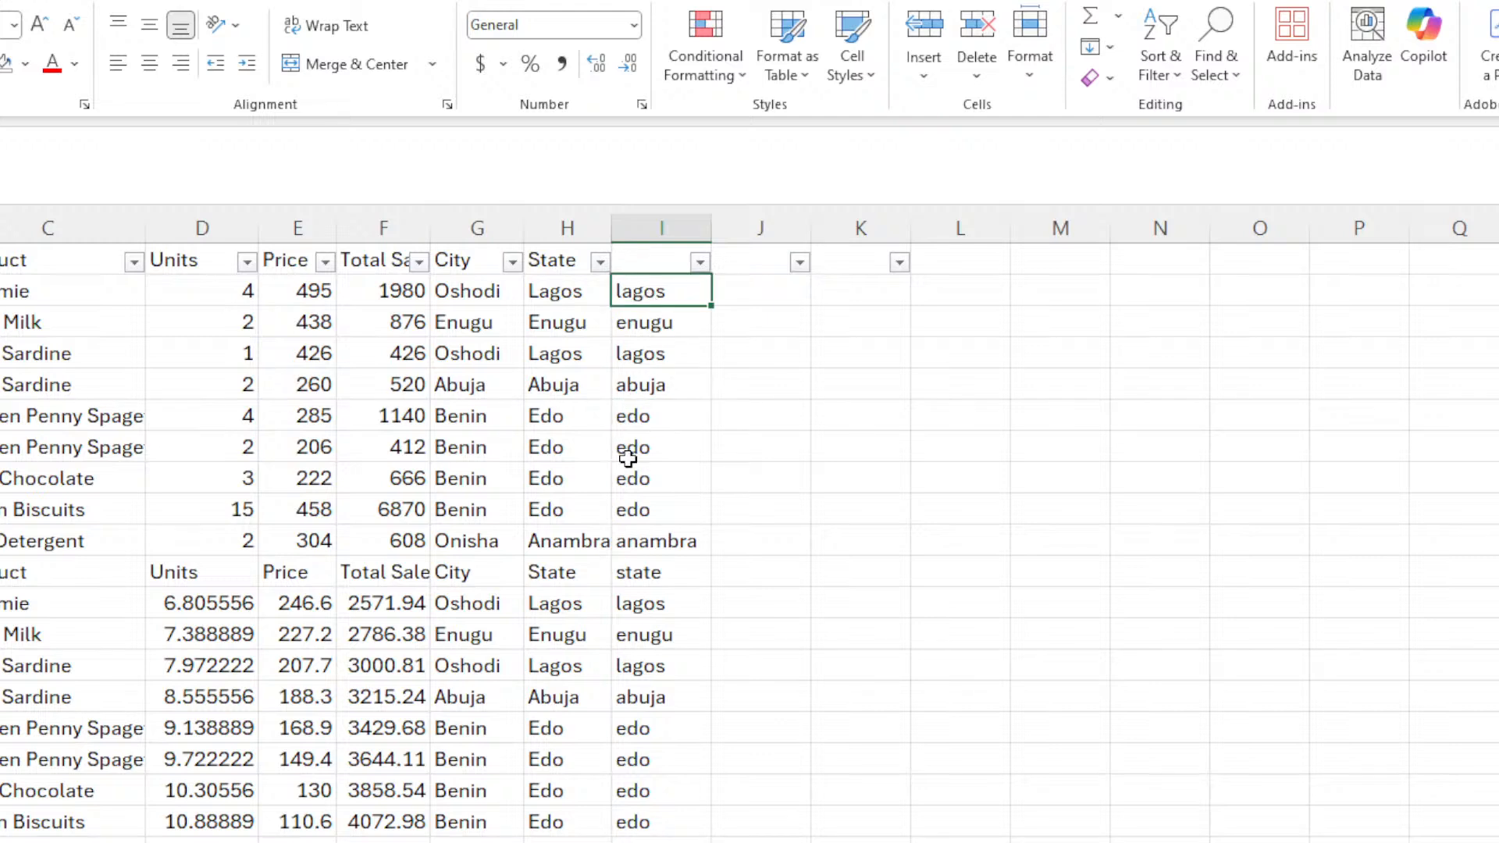
left_click(629, 457)
left_click(646, 355)
left_click(653, 290)
left_click(654, 228)
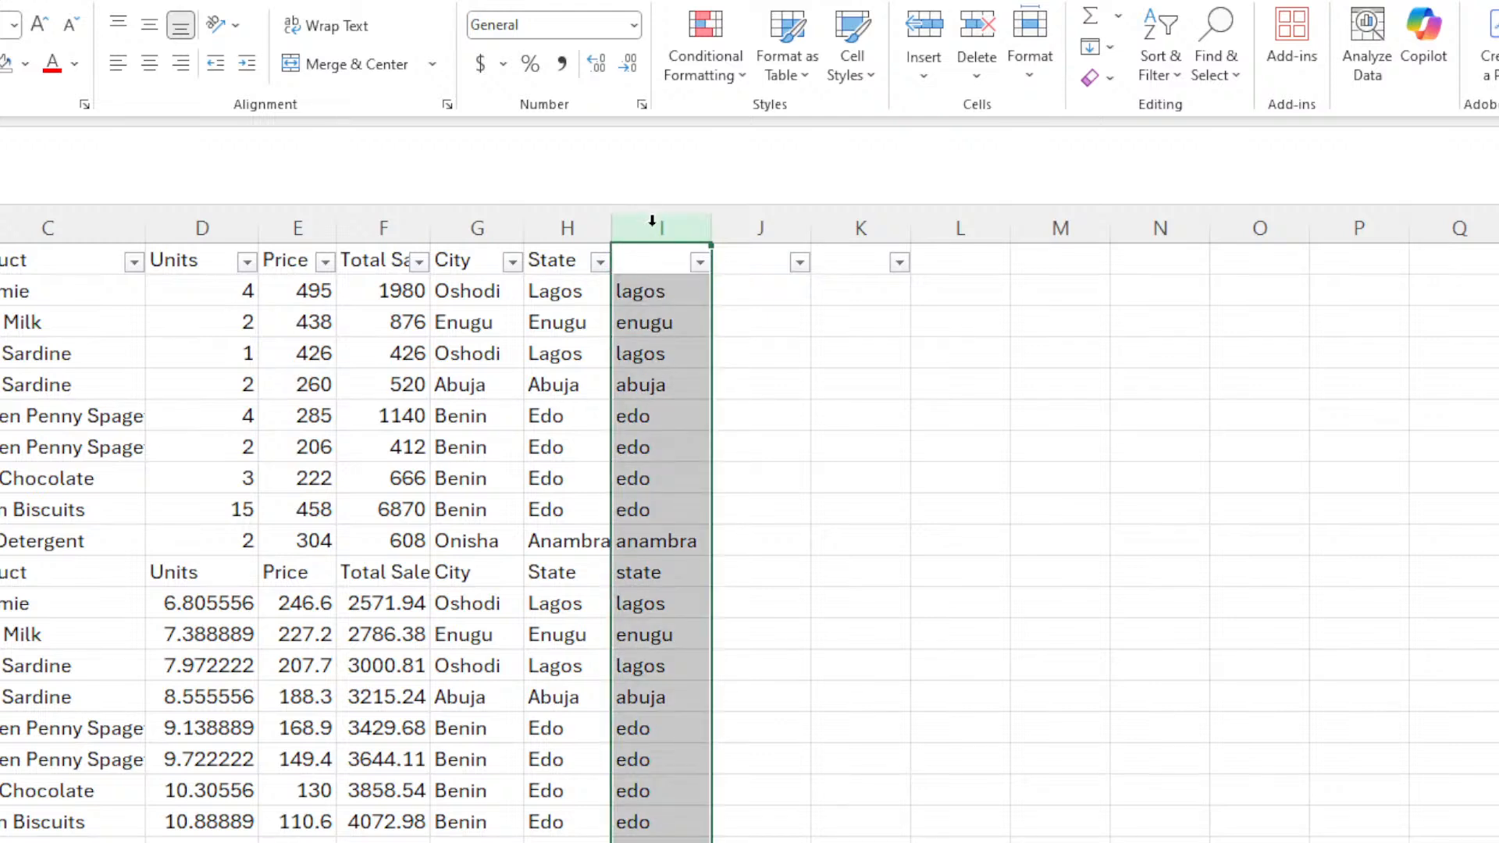
left_click(796, 388)
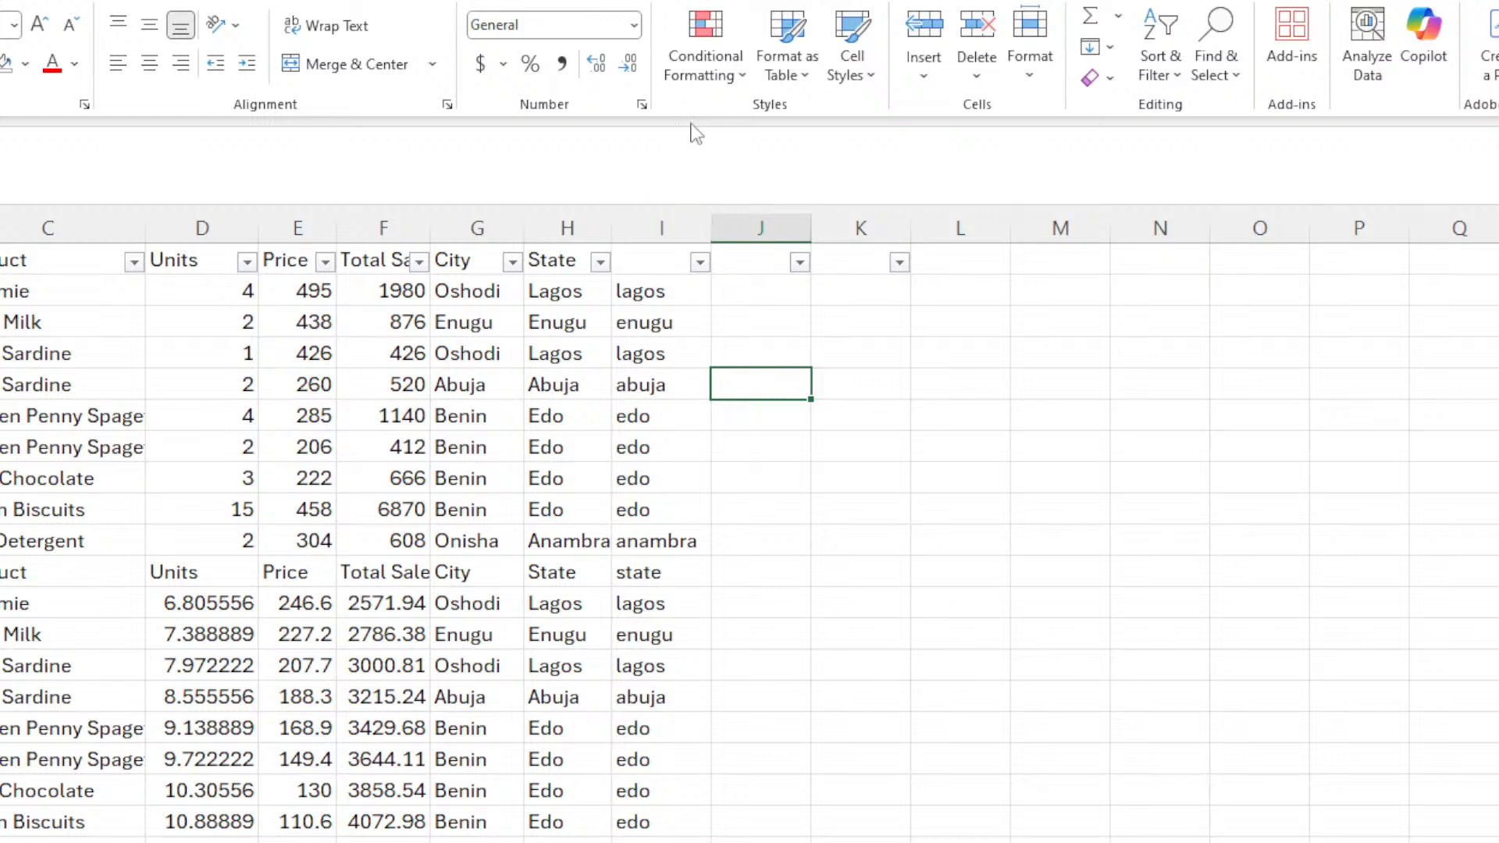
Delete column I containing the lowercase state values.
left_click(661, 229)
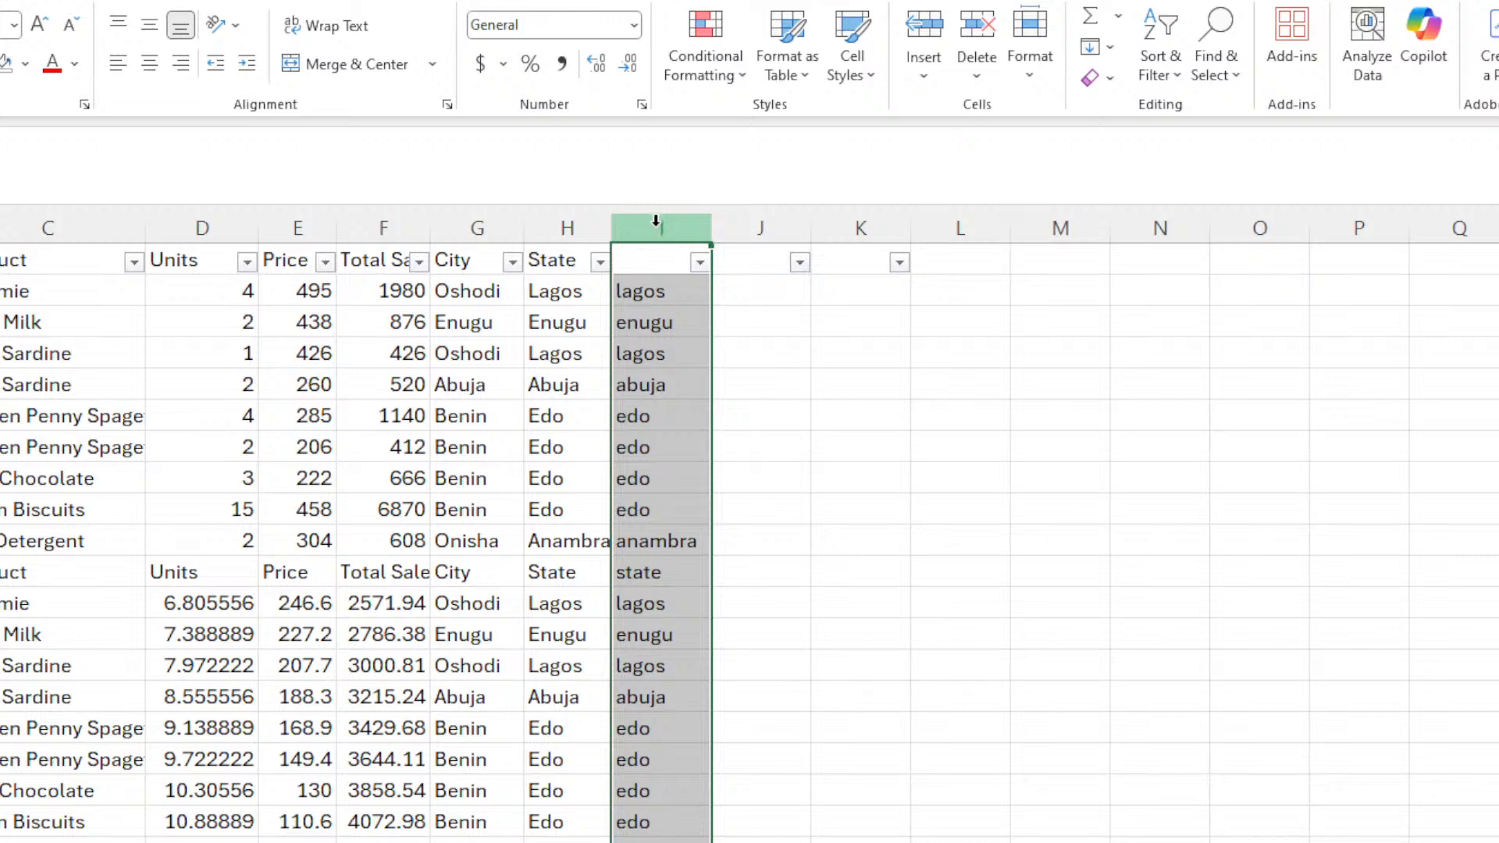
right_click(661, 229)
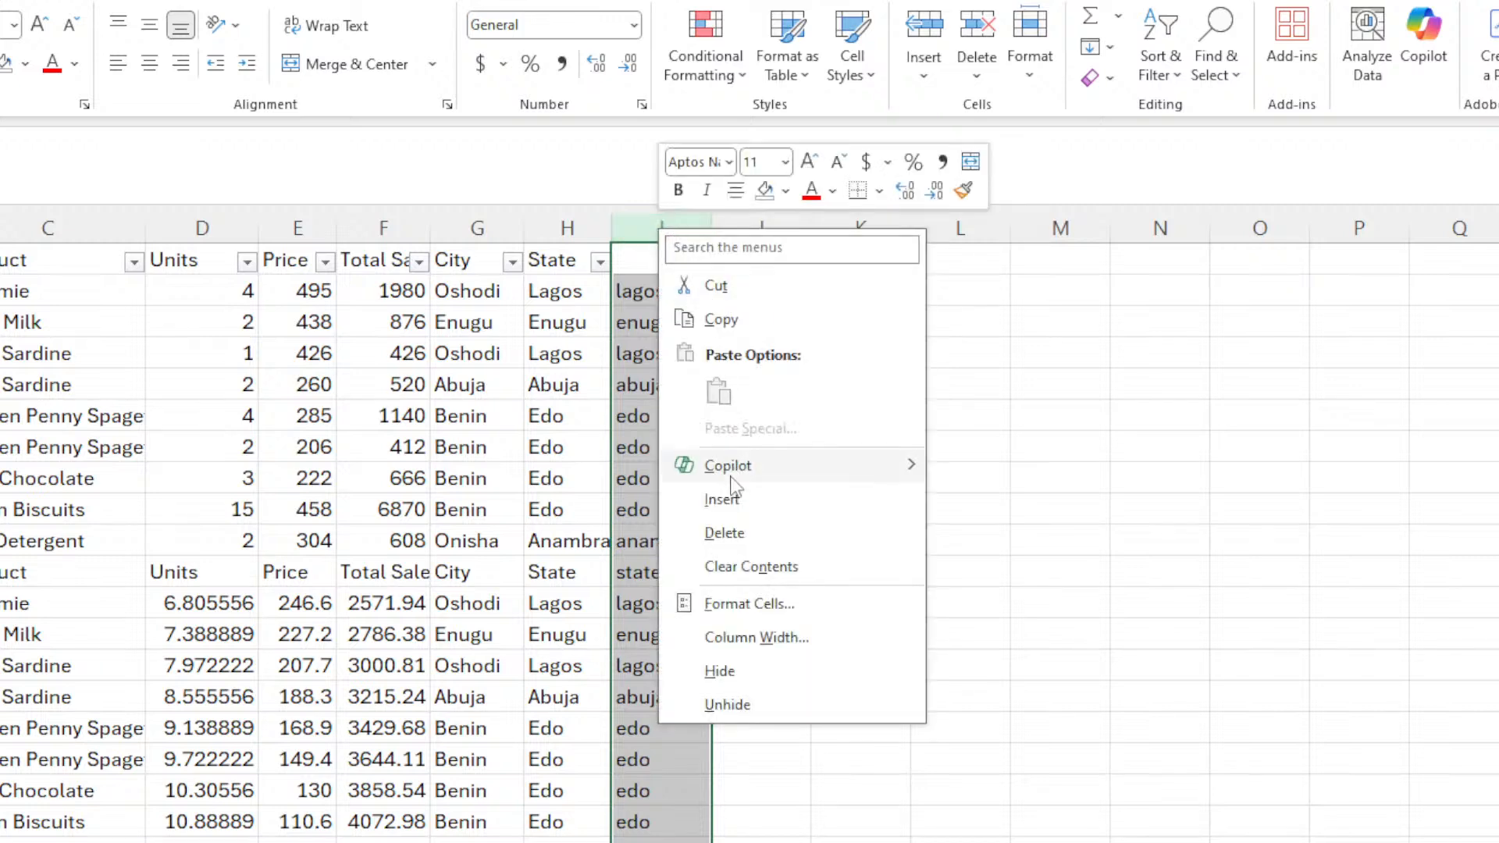
left_click(725, 530)
left_click(666, 290)
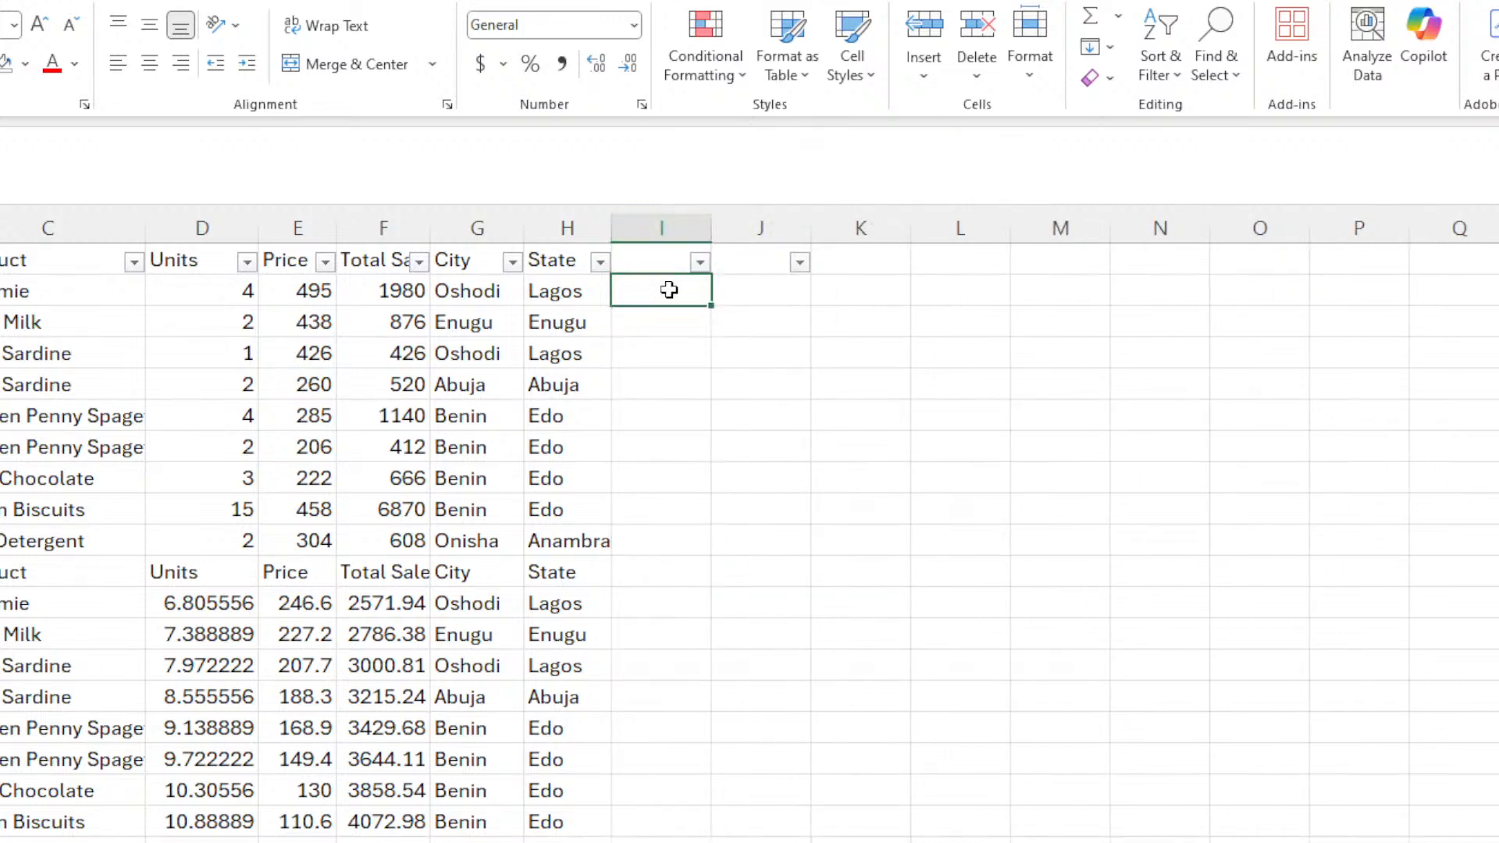
left_click(558, 322)
left_click(633, 294)
left_click(551, 218)
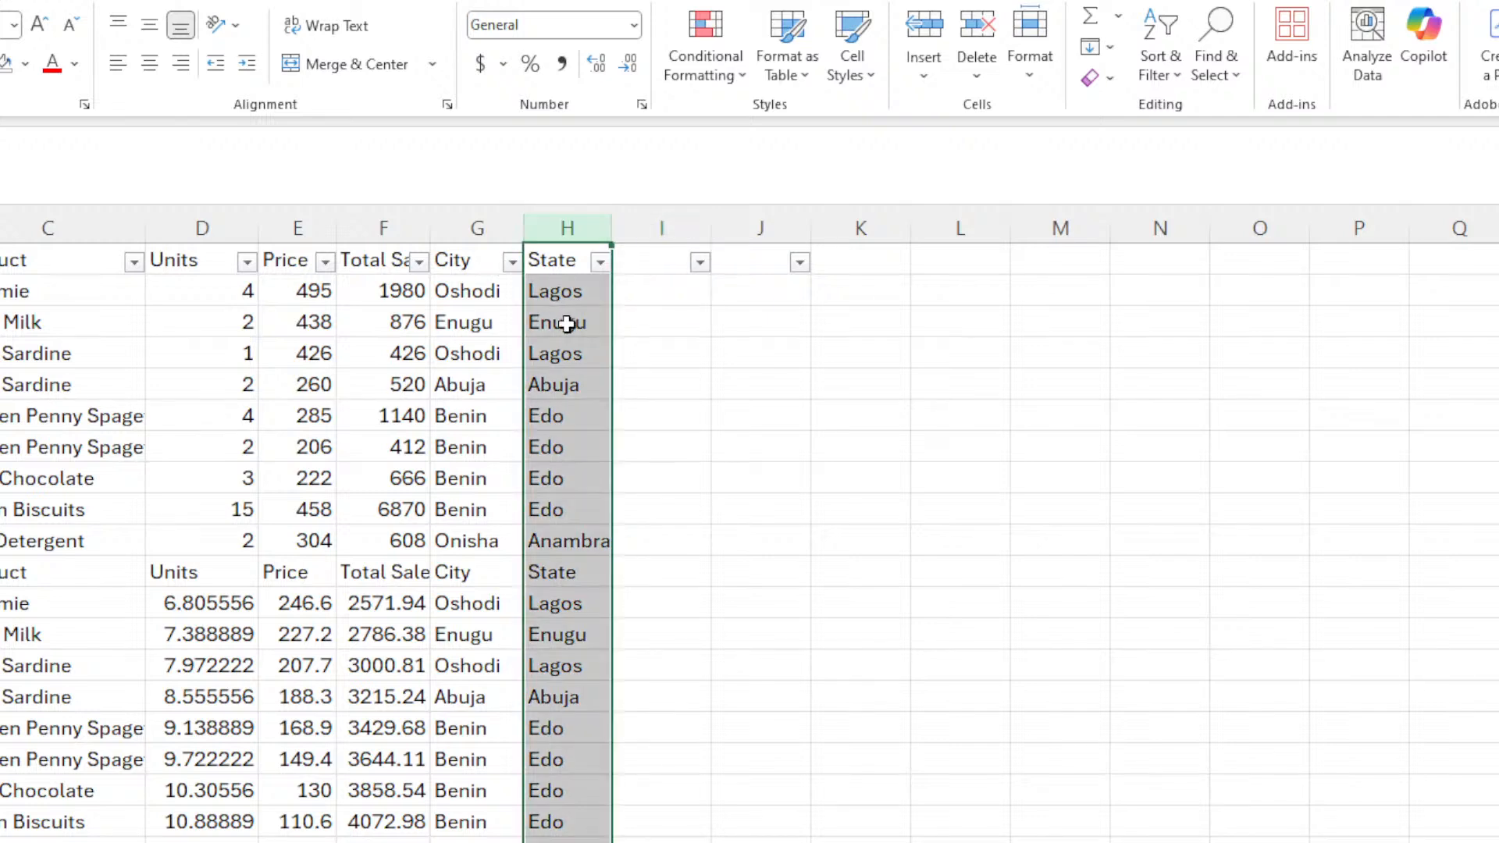
left_click(662, 447)
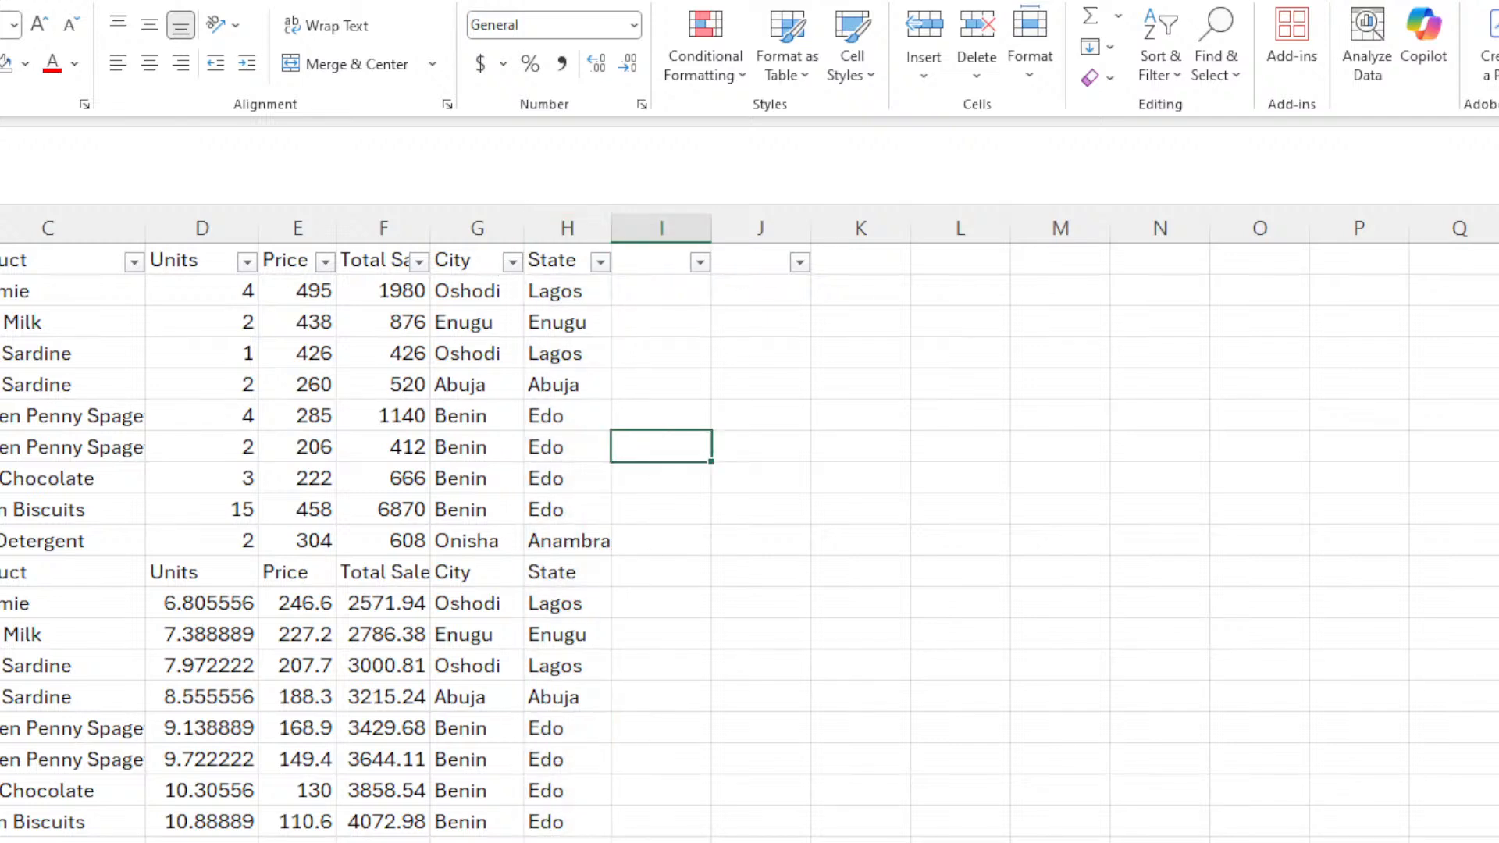
Switch to the YouTube Studio live stream page to read the chat, and return to the Excel workbook.
left_click(633, 832)
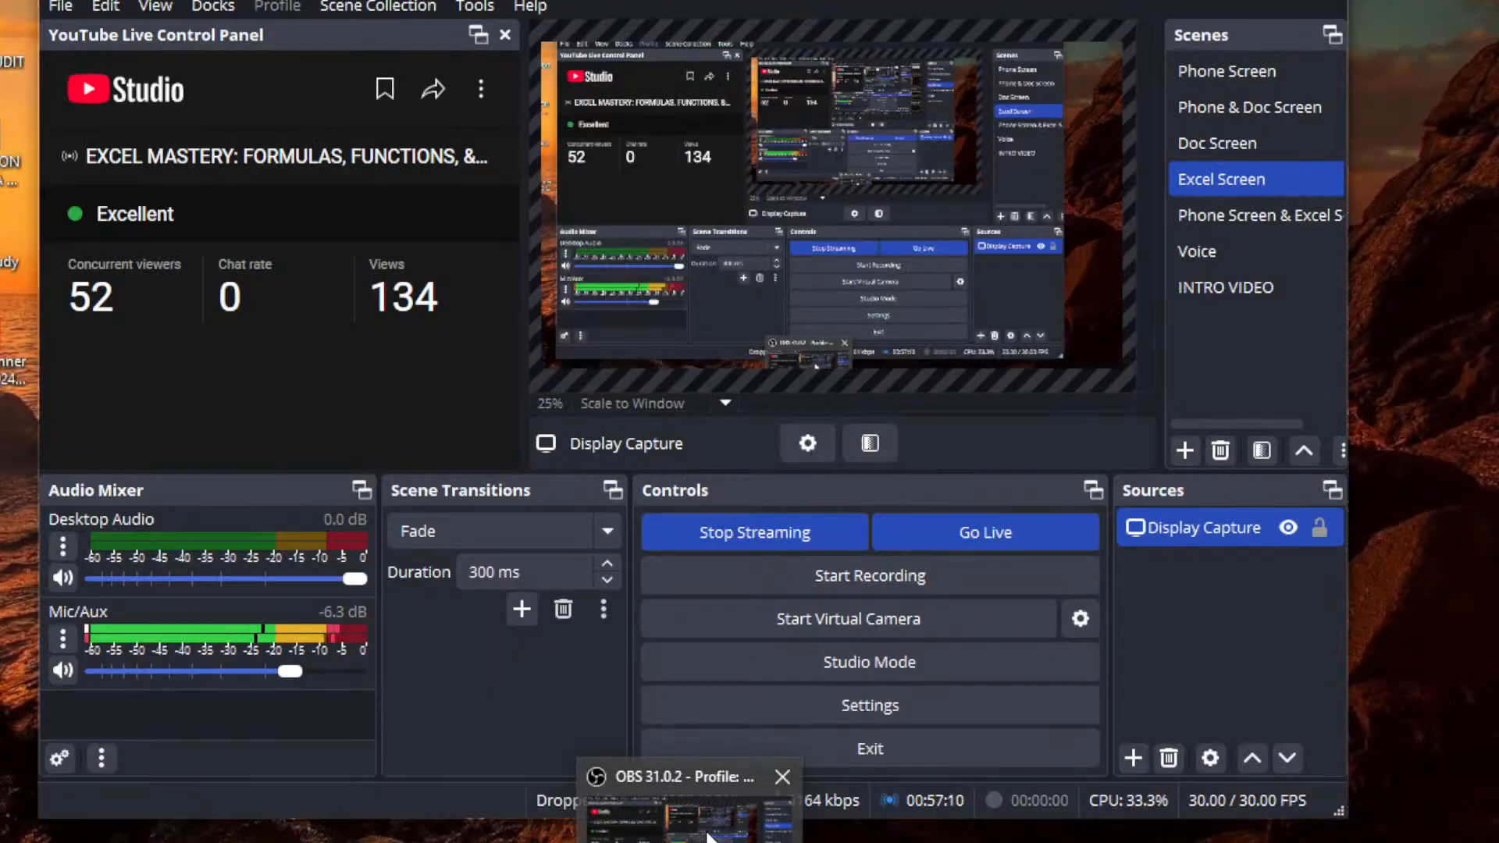
left_click(709, 835)
mouse_move(865, 842)
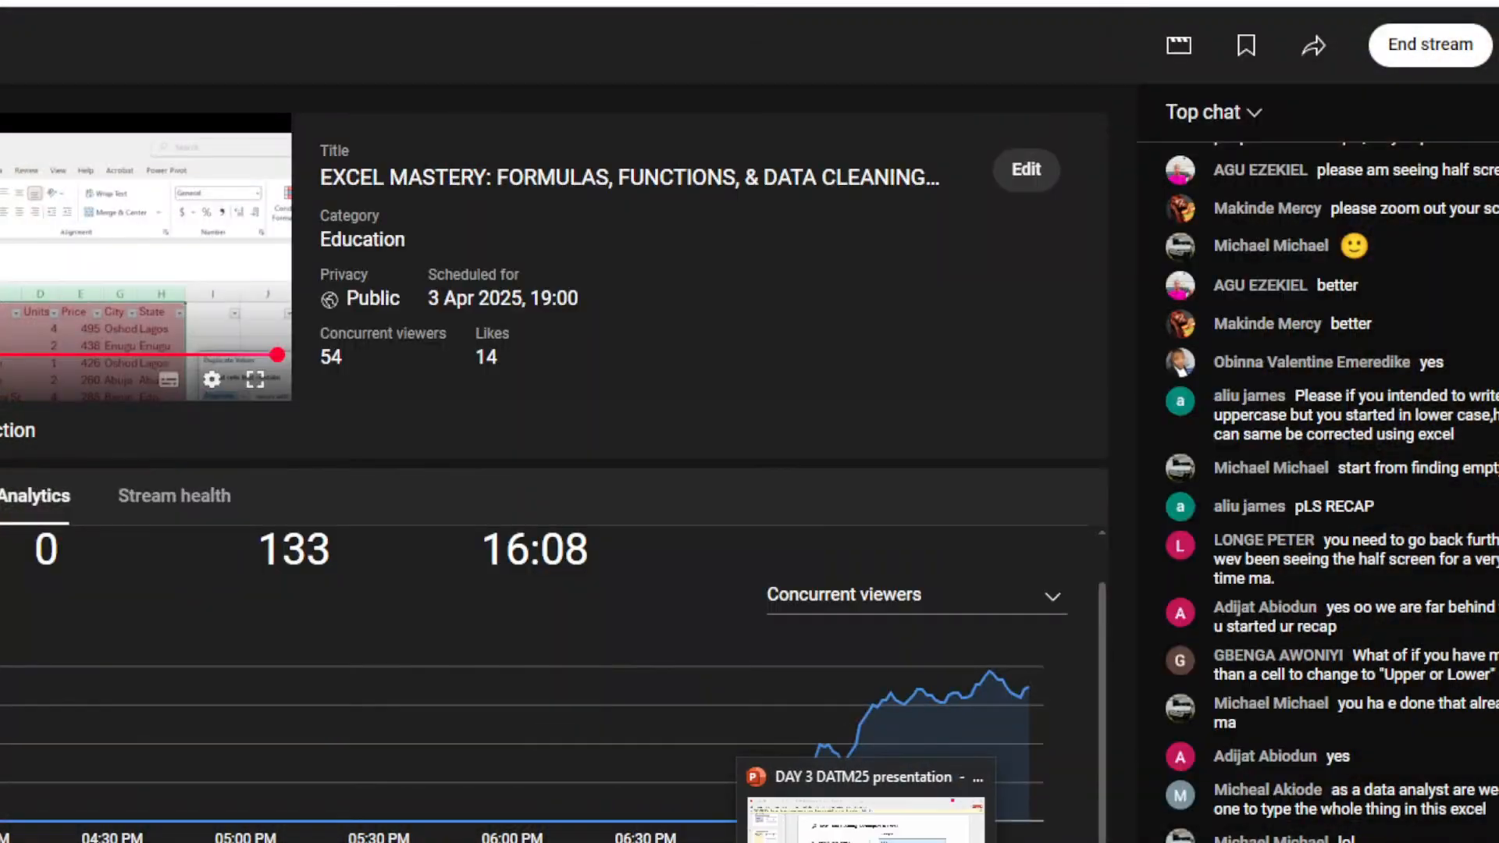
left_click(576, 842)
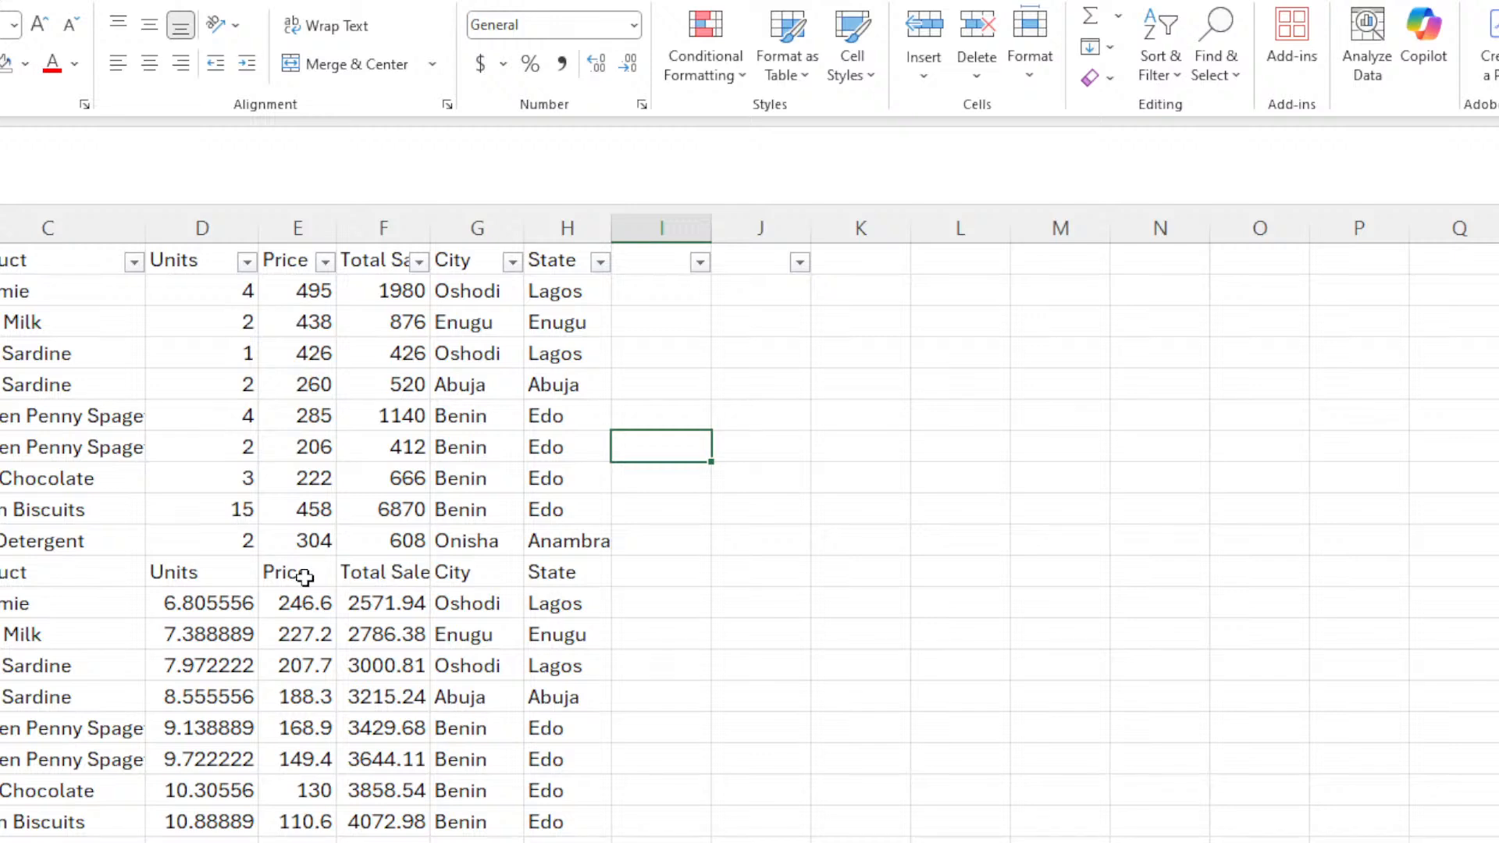
Start Text to Columns on the Date column as Delimited data and proceed to the delimiter options.
left_click(2, 637)
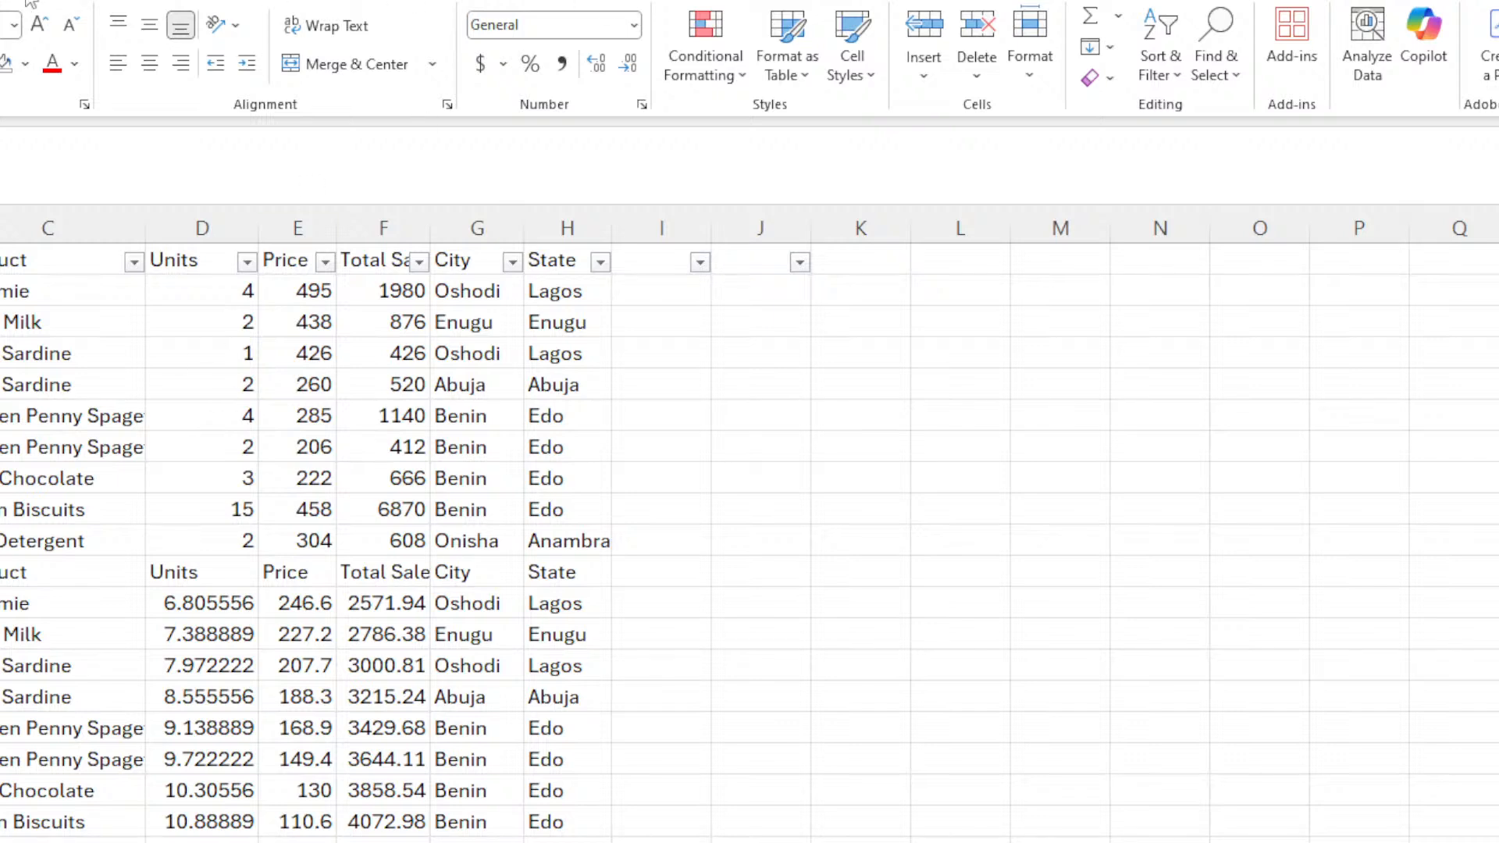
left_click(54, 0)
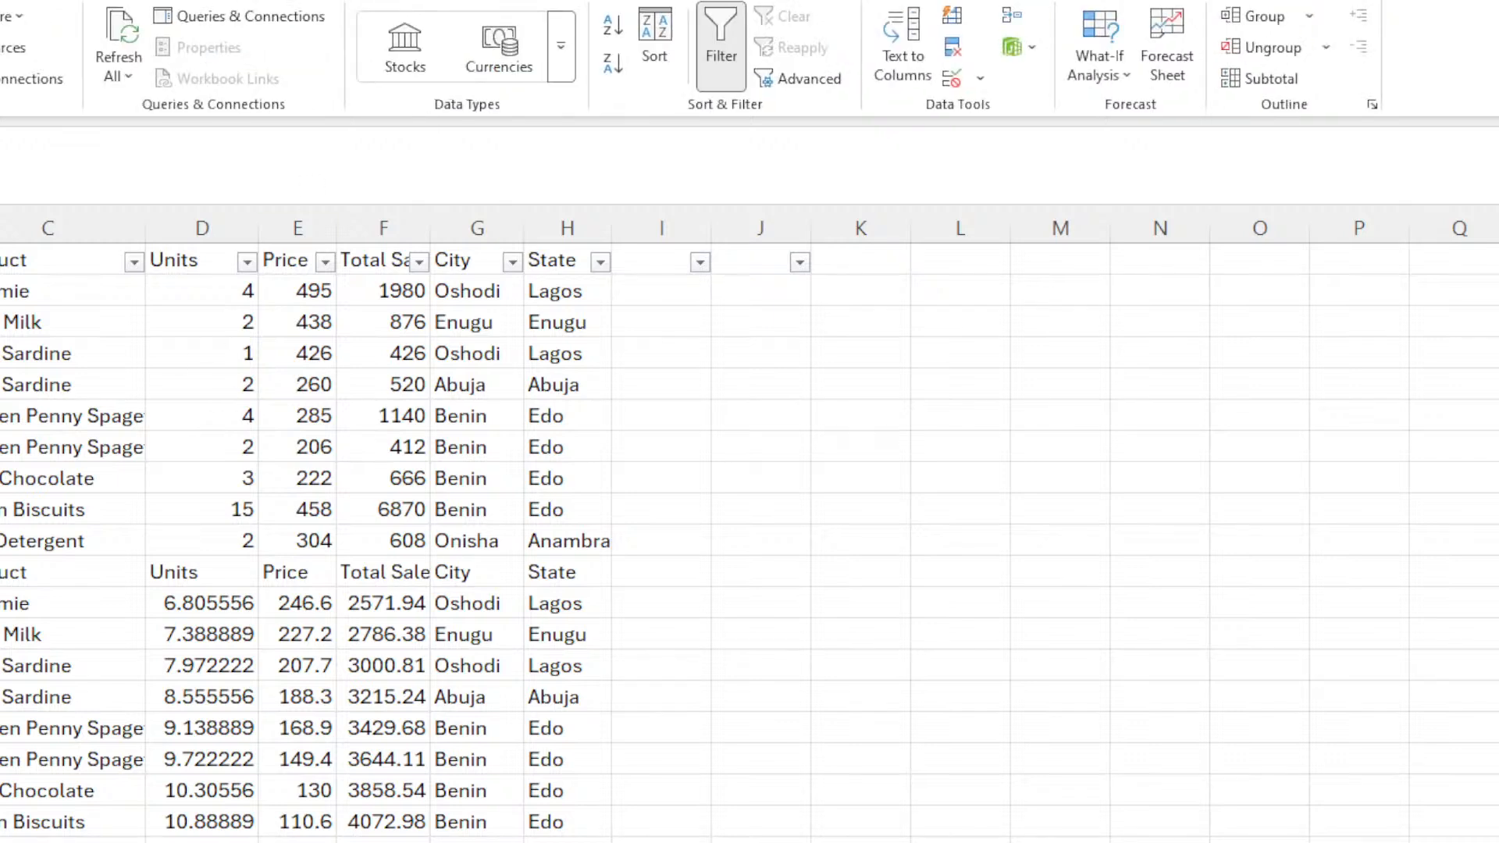
left_click(926, 31)
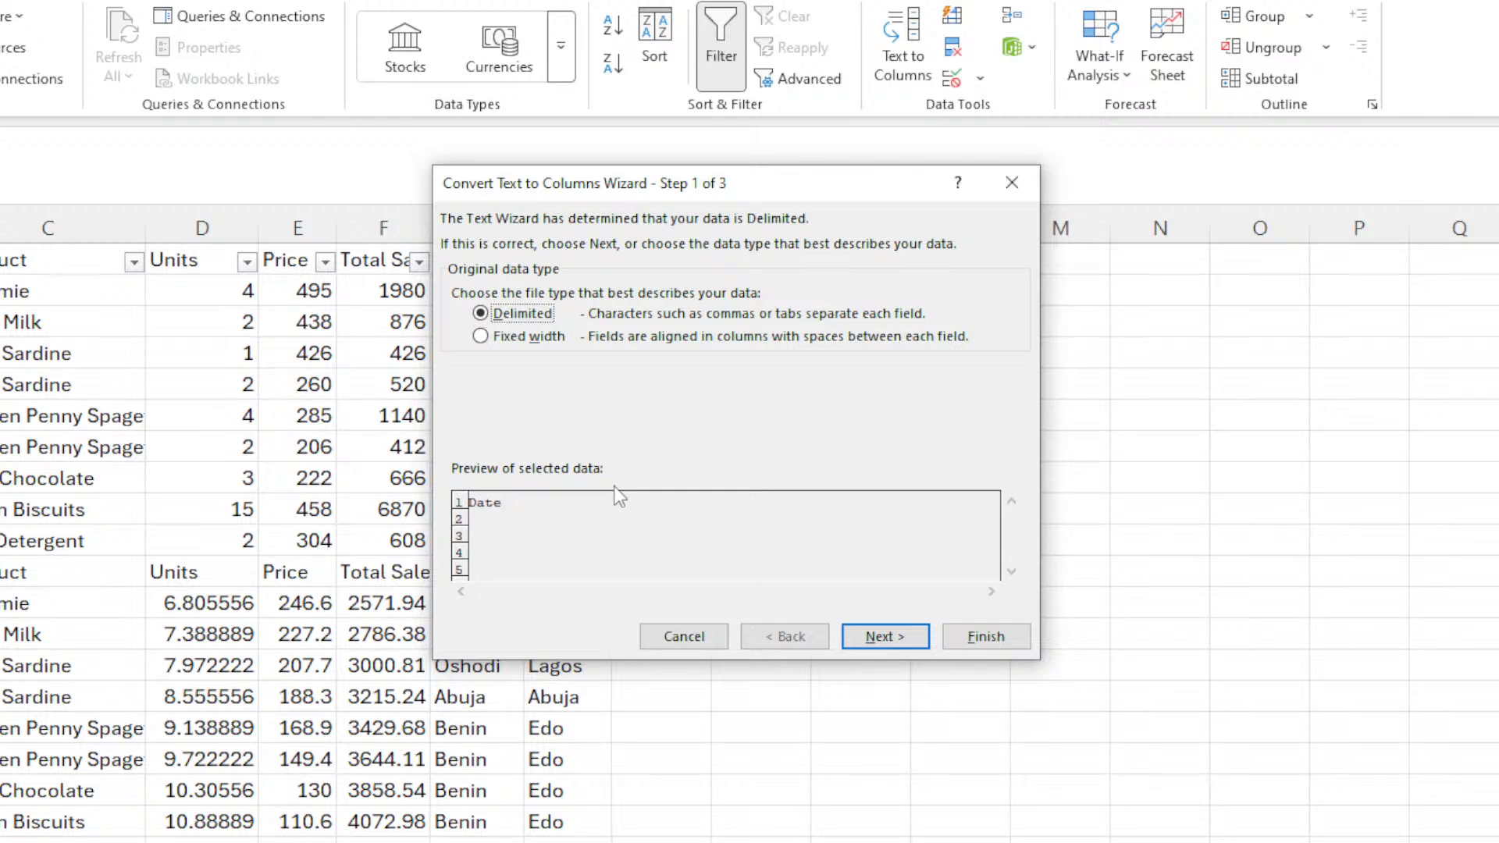
left_click(899, 636)
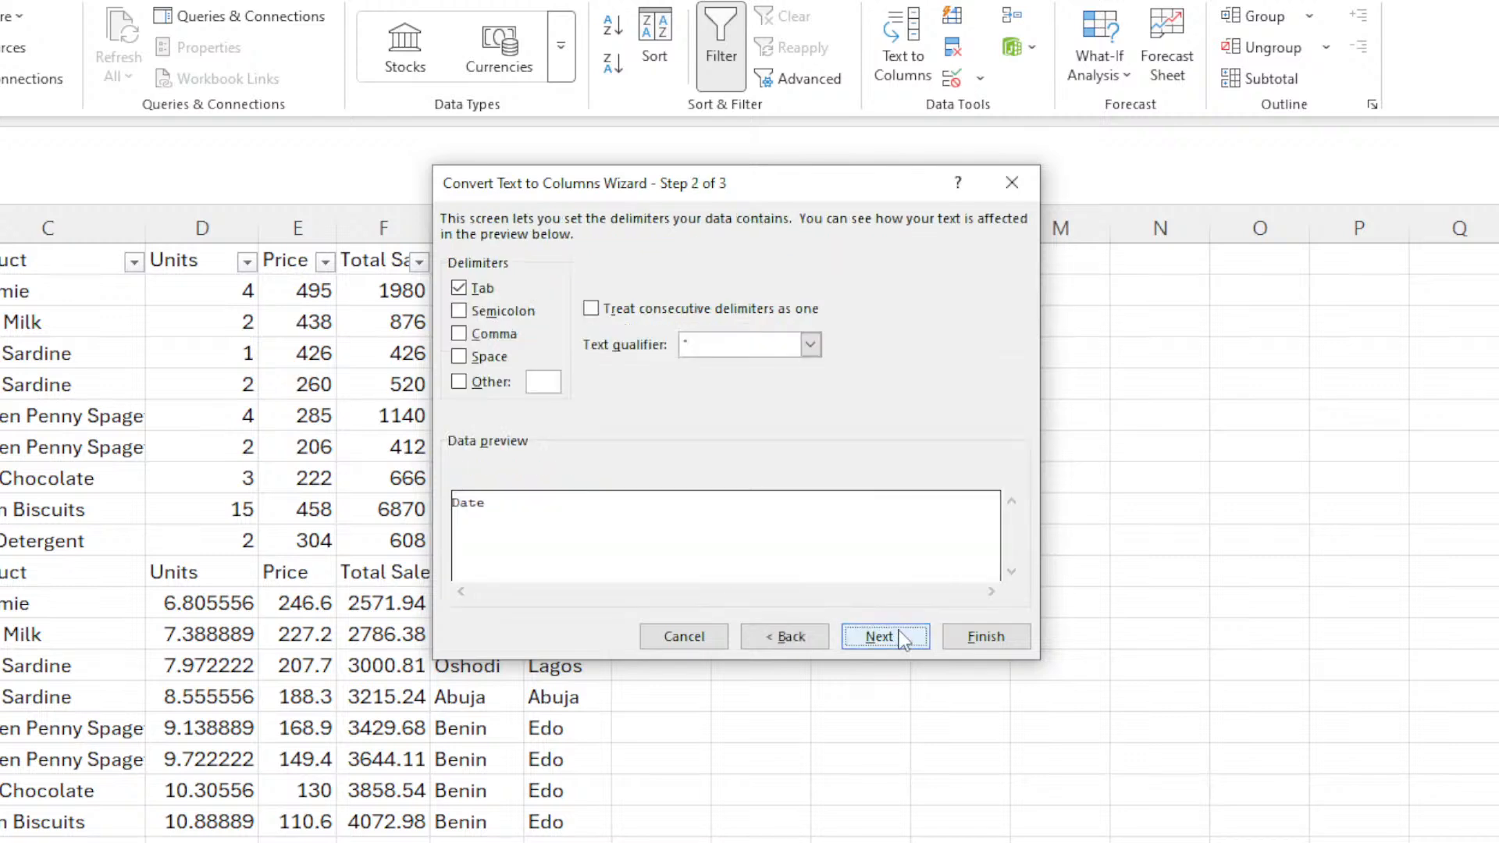
Try the Tab, Comma, Space and Other delimiter options in the Text to Columns wizard and close it without converting.
left_click(460, 333)
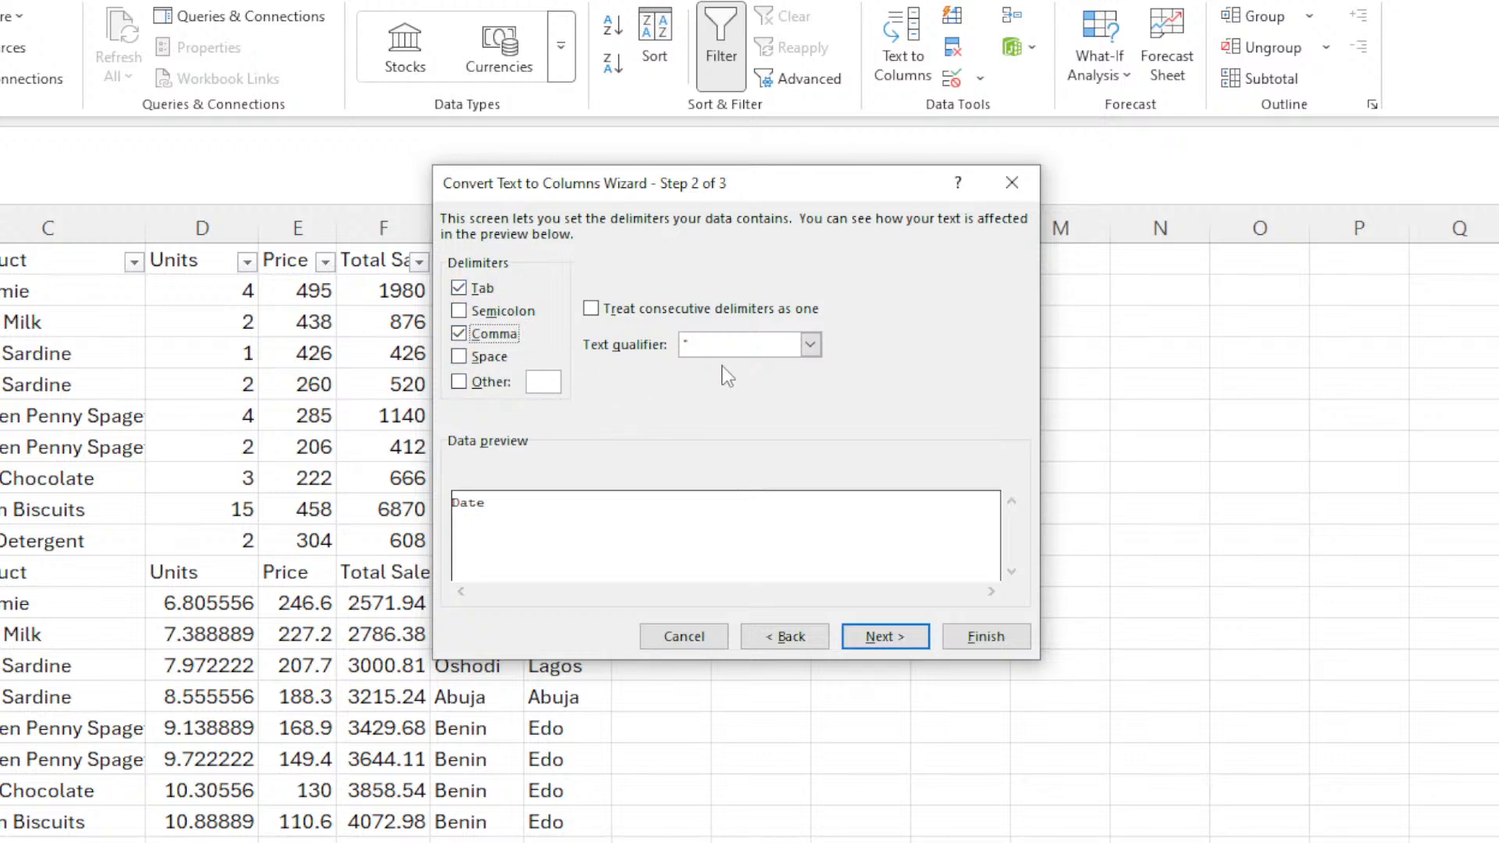
left_click(460, 357)
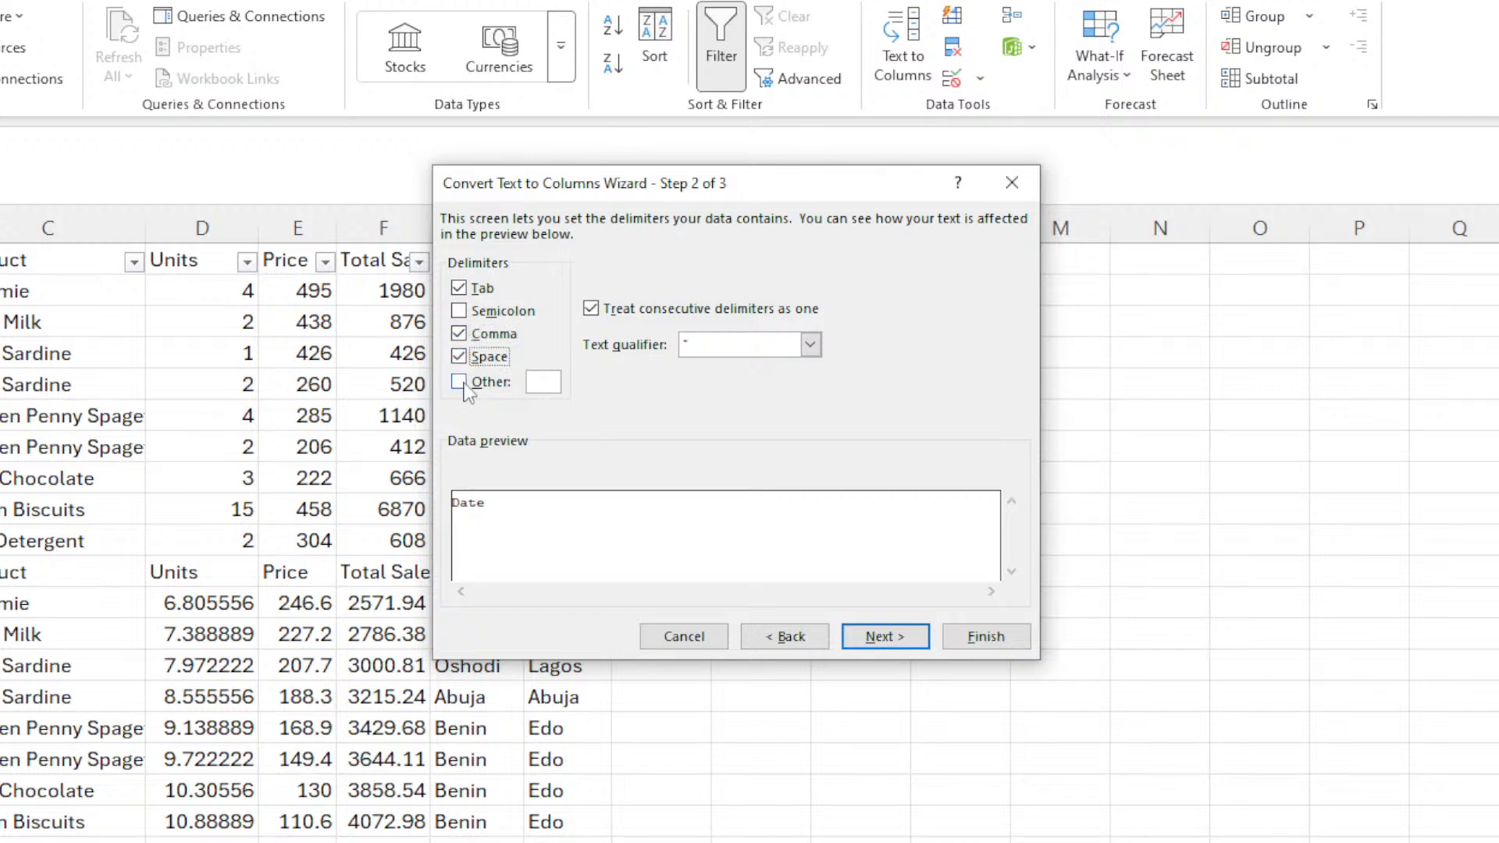
left_click(459, 381)
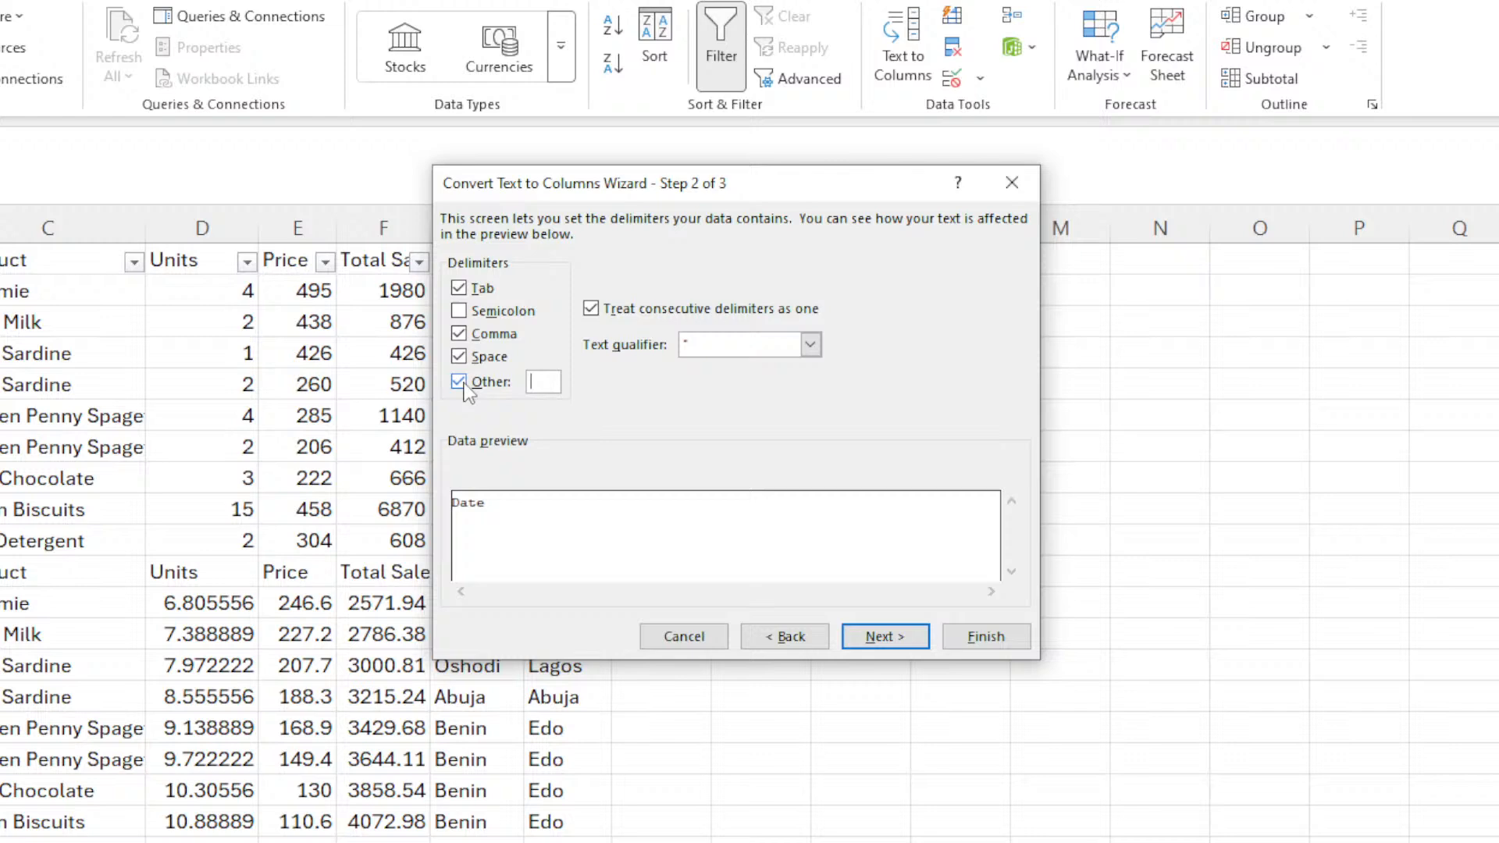
left_click(540, 380)
left_click(458, 288)
left_click(459, 333)
left_click(459, 356)
left_click(461, 382)
left_click(467, 383)
left_click(460, 384)
left_click(459, 334)
left_click(473, 385)
left_click(1011, 183)
Widen the Product column so that the full product names fit.
left_click(125, 474)
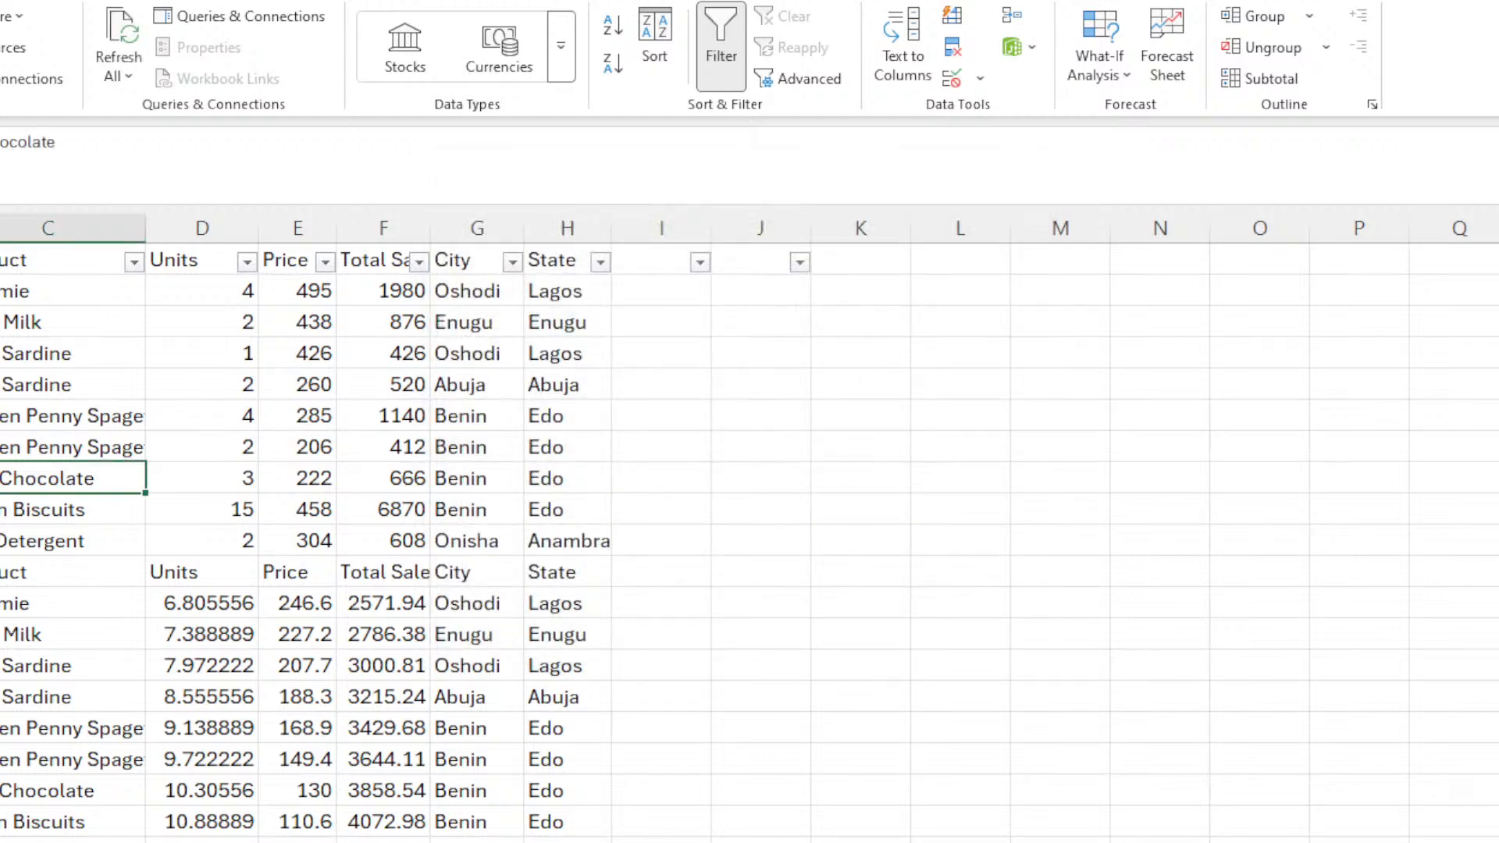
key("Left")
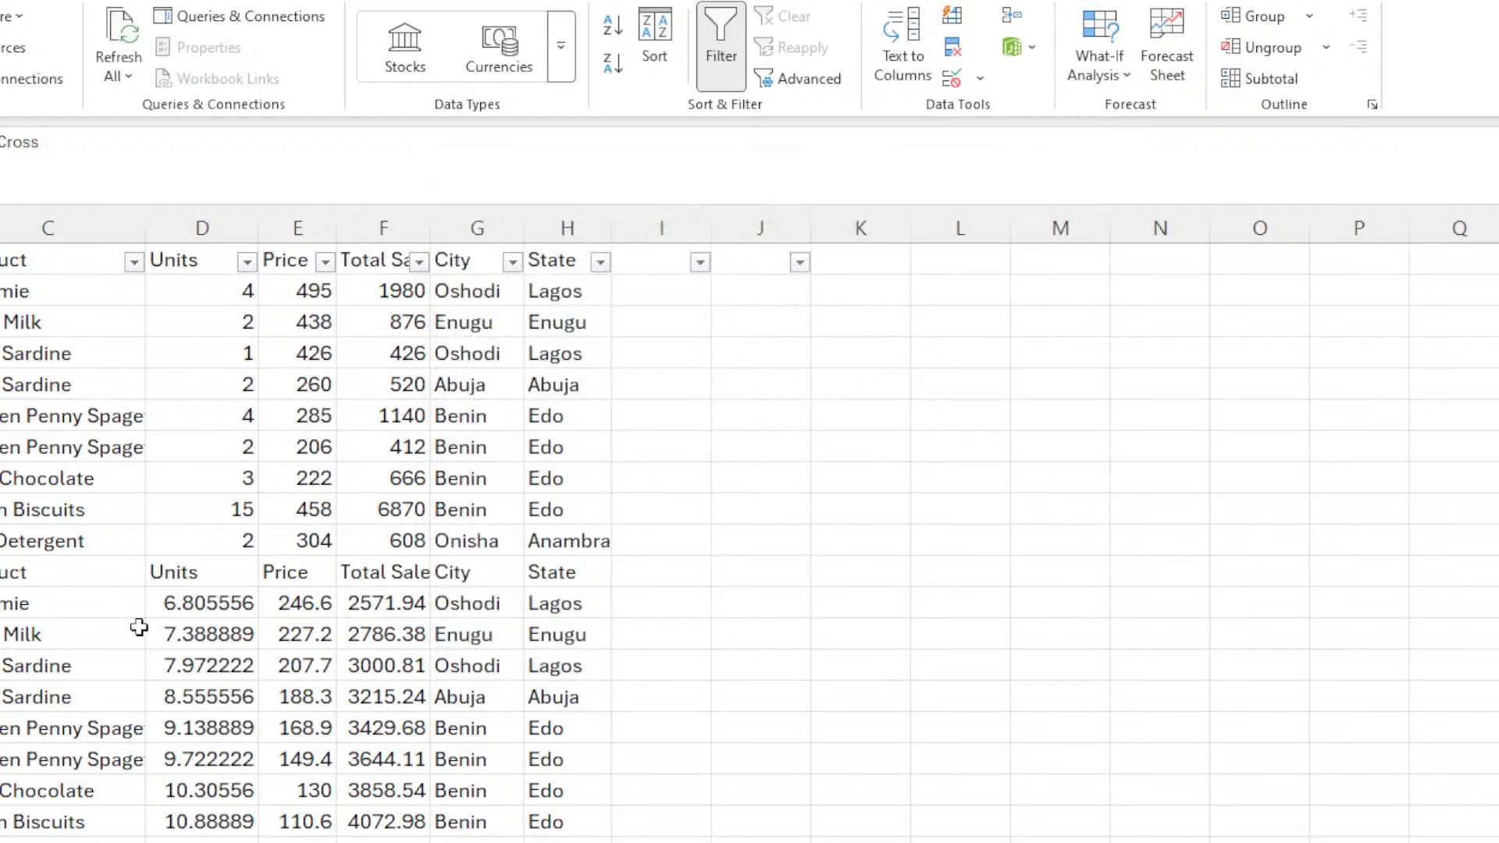
left_click(61, 451)
key("Left")
scroll(13, 235, "left", 1)
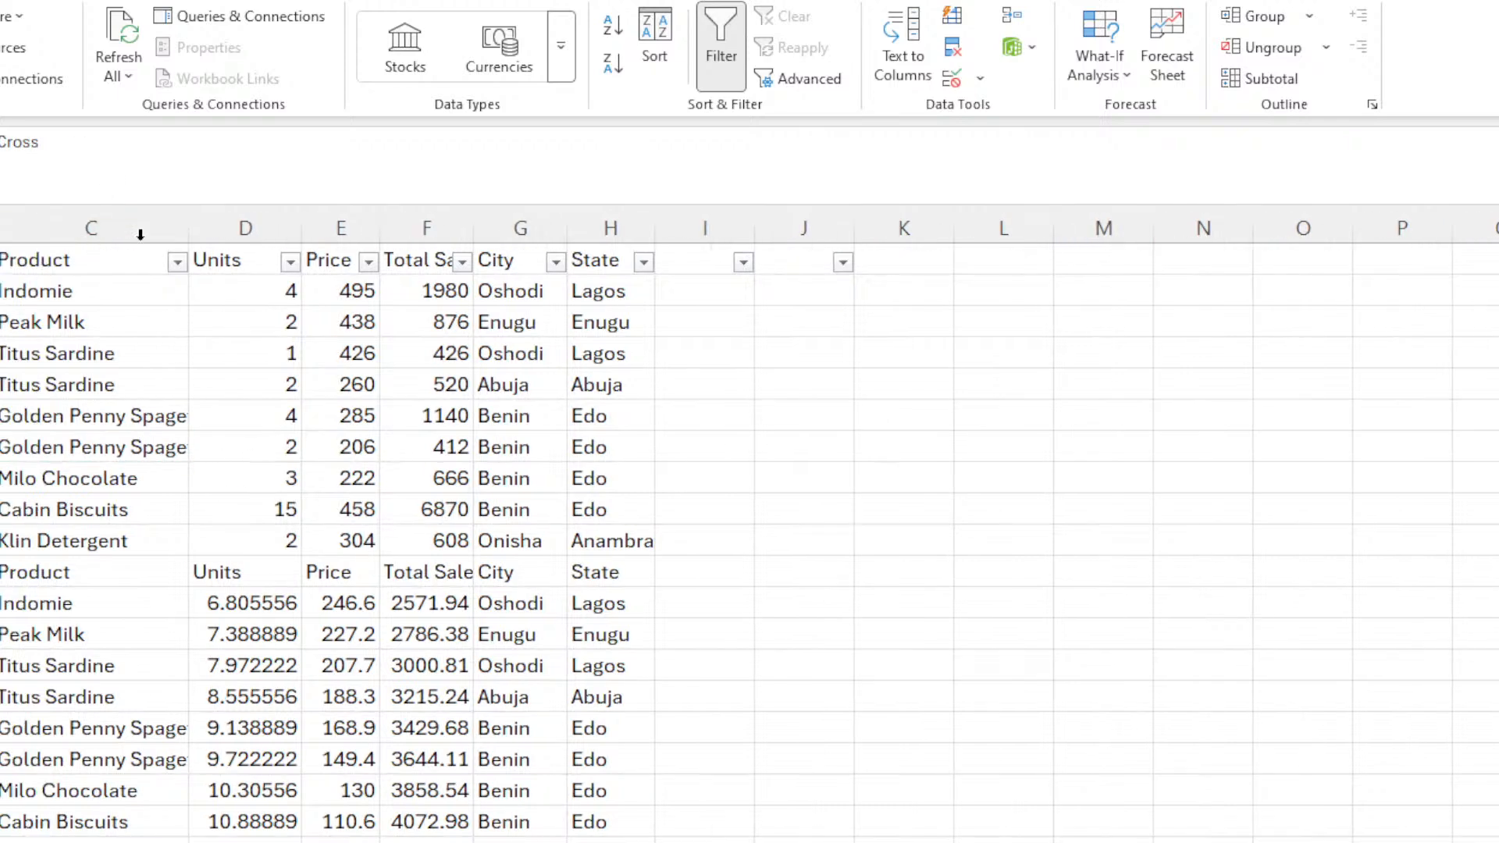
left_click(555, 578)
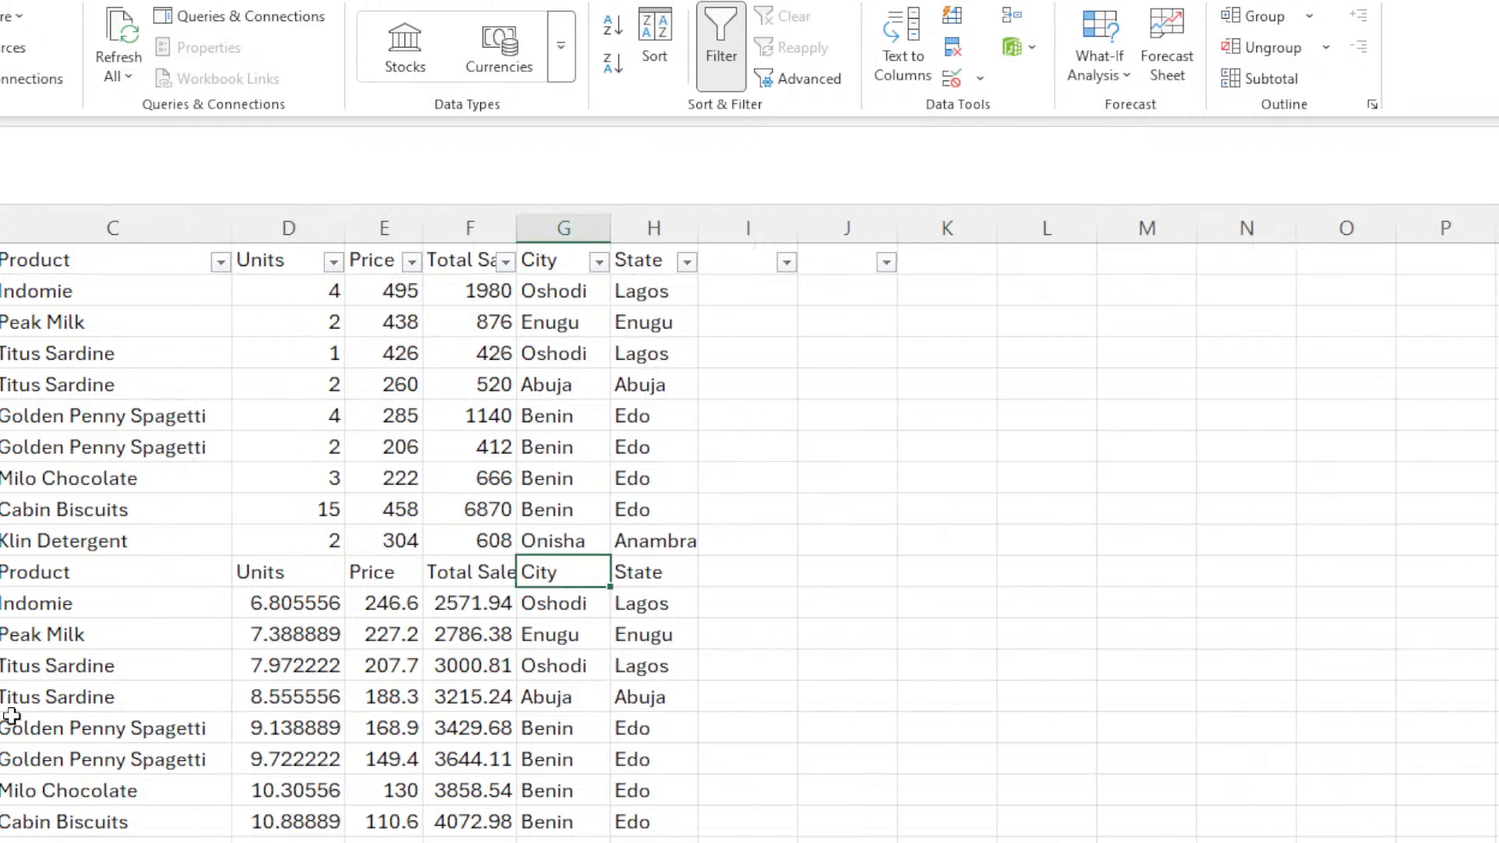
left_click(2, 716)
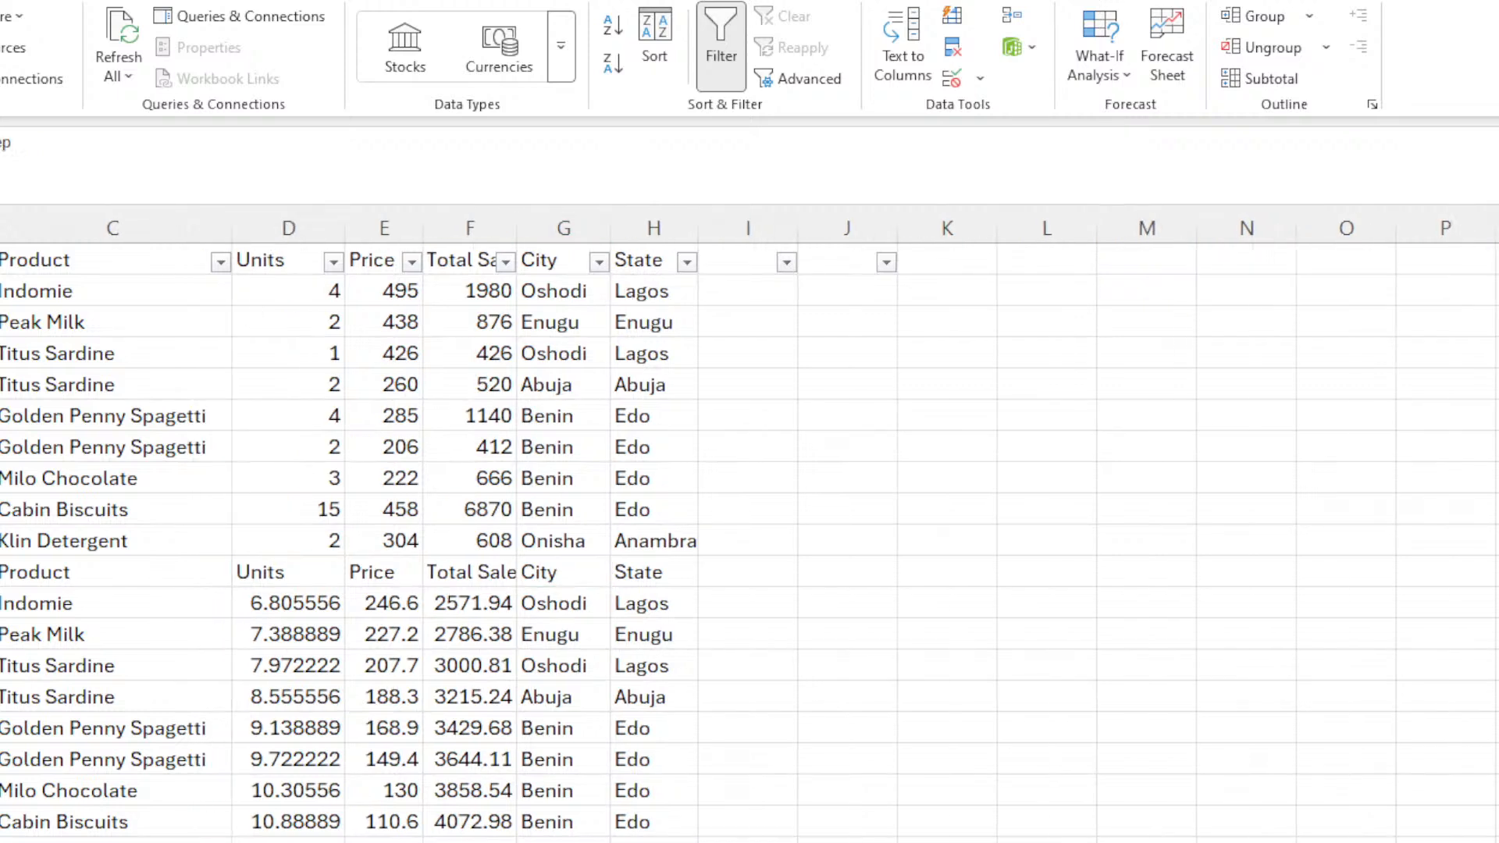
left_click(550, 446)
left_click(577, 660)
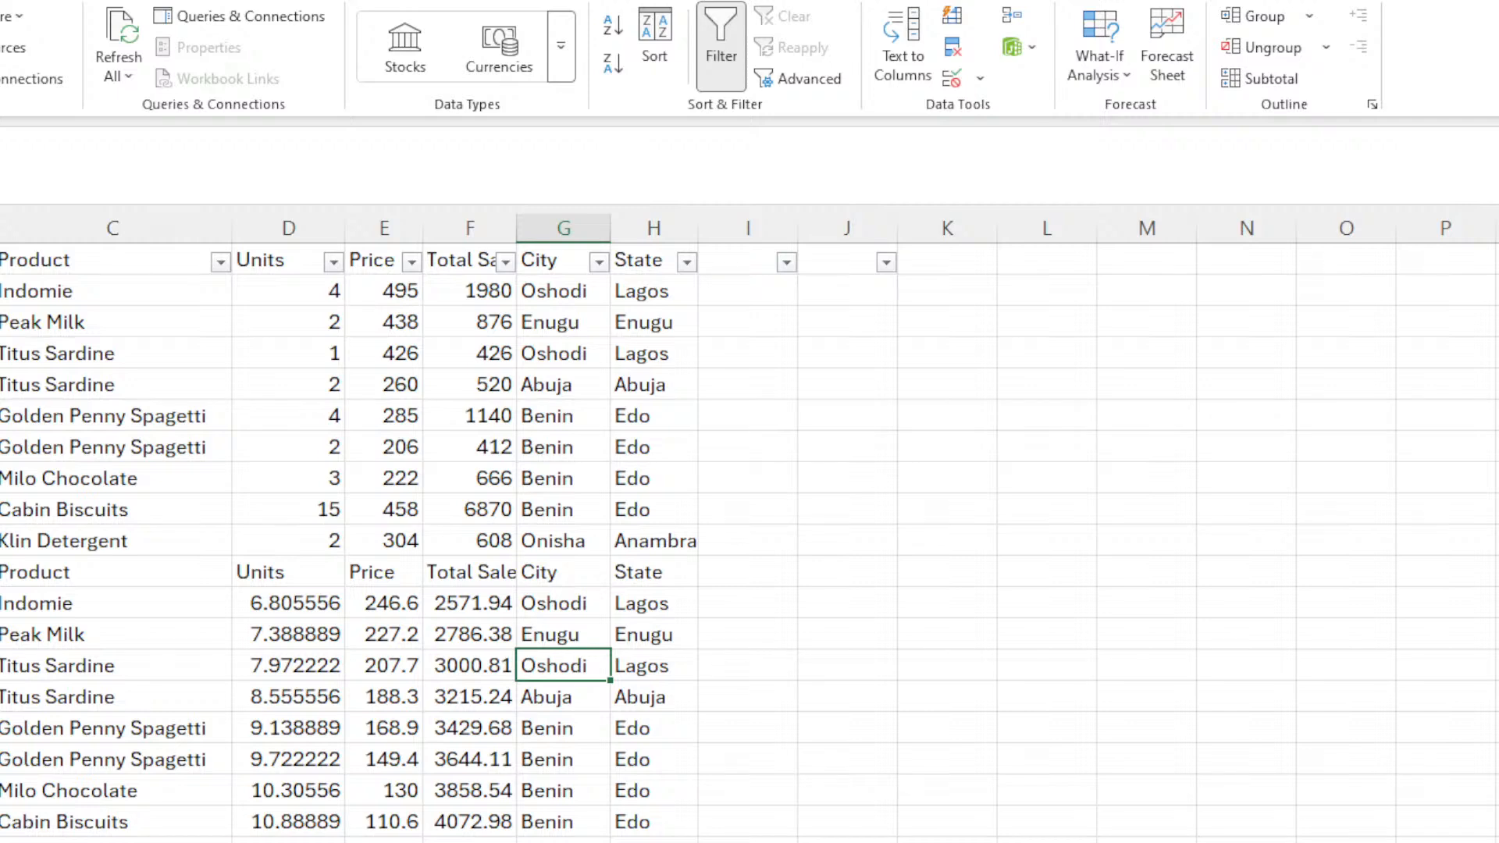
Copy the entire sales table into a blank sheet and auto-fit the widths of its truncated columns.
left_click(2, 665)
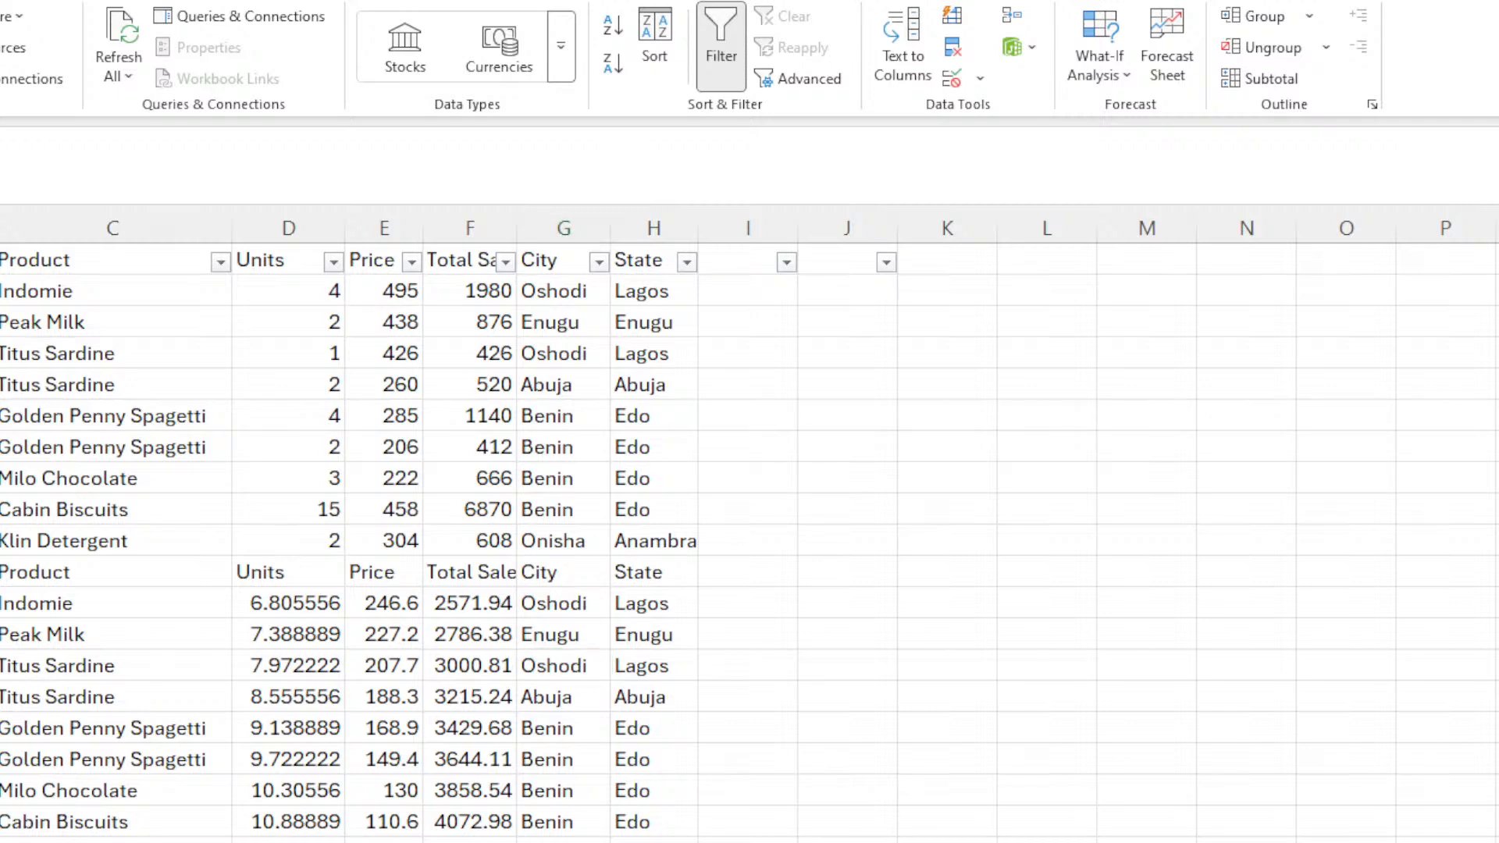
key("ctrl+shift+Right")
key("ctrl+shift+Down")
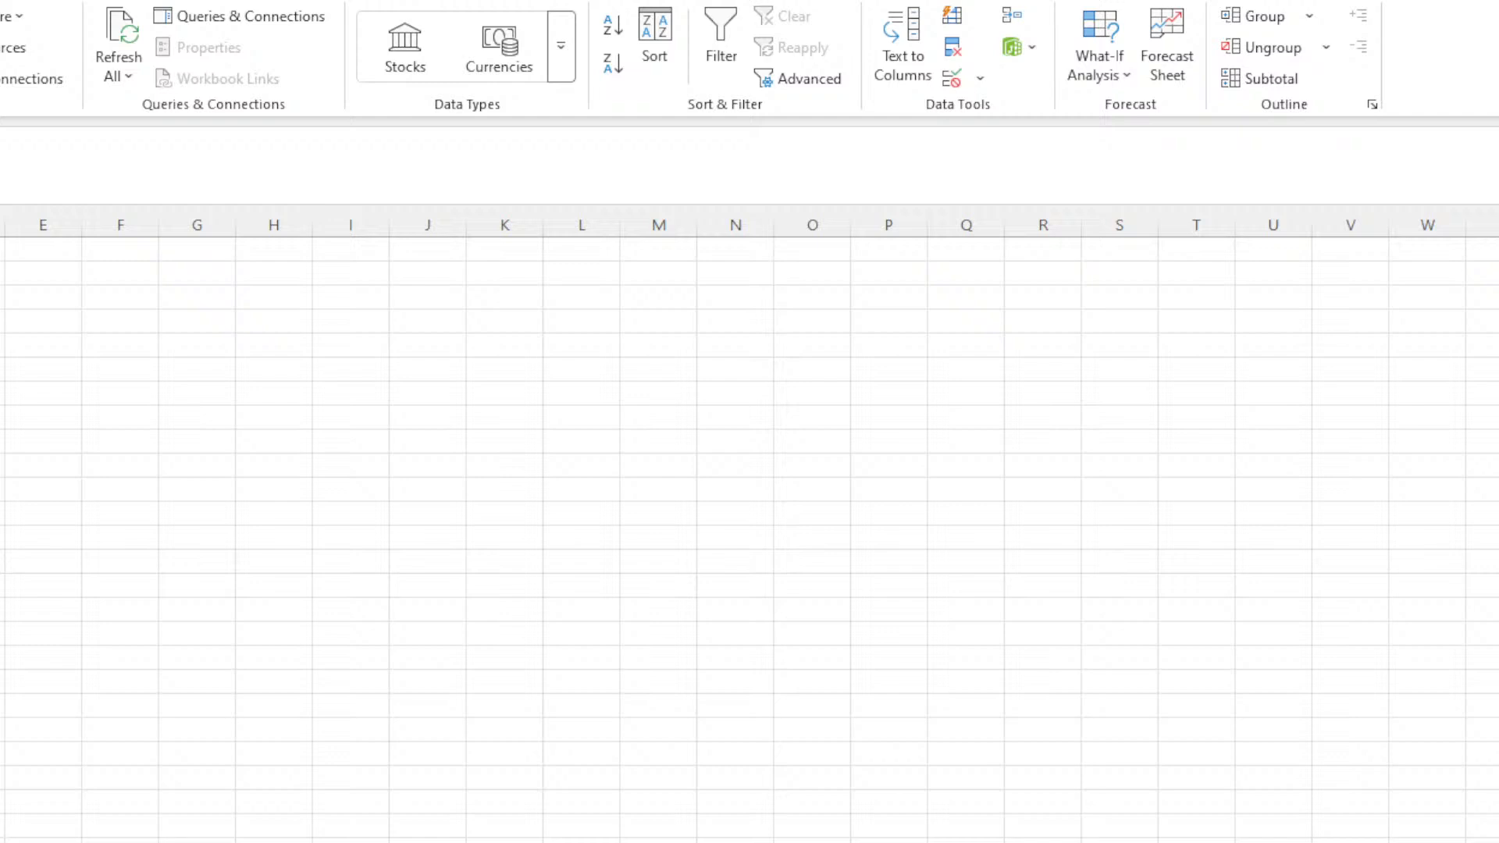
key("ctrl+v")
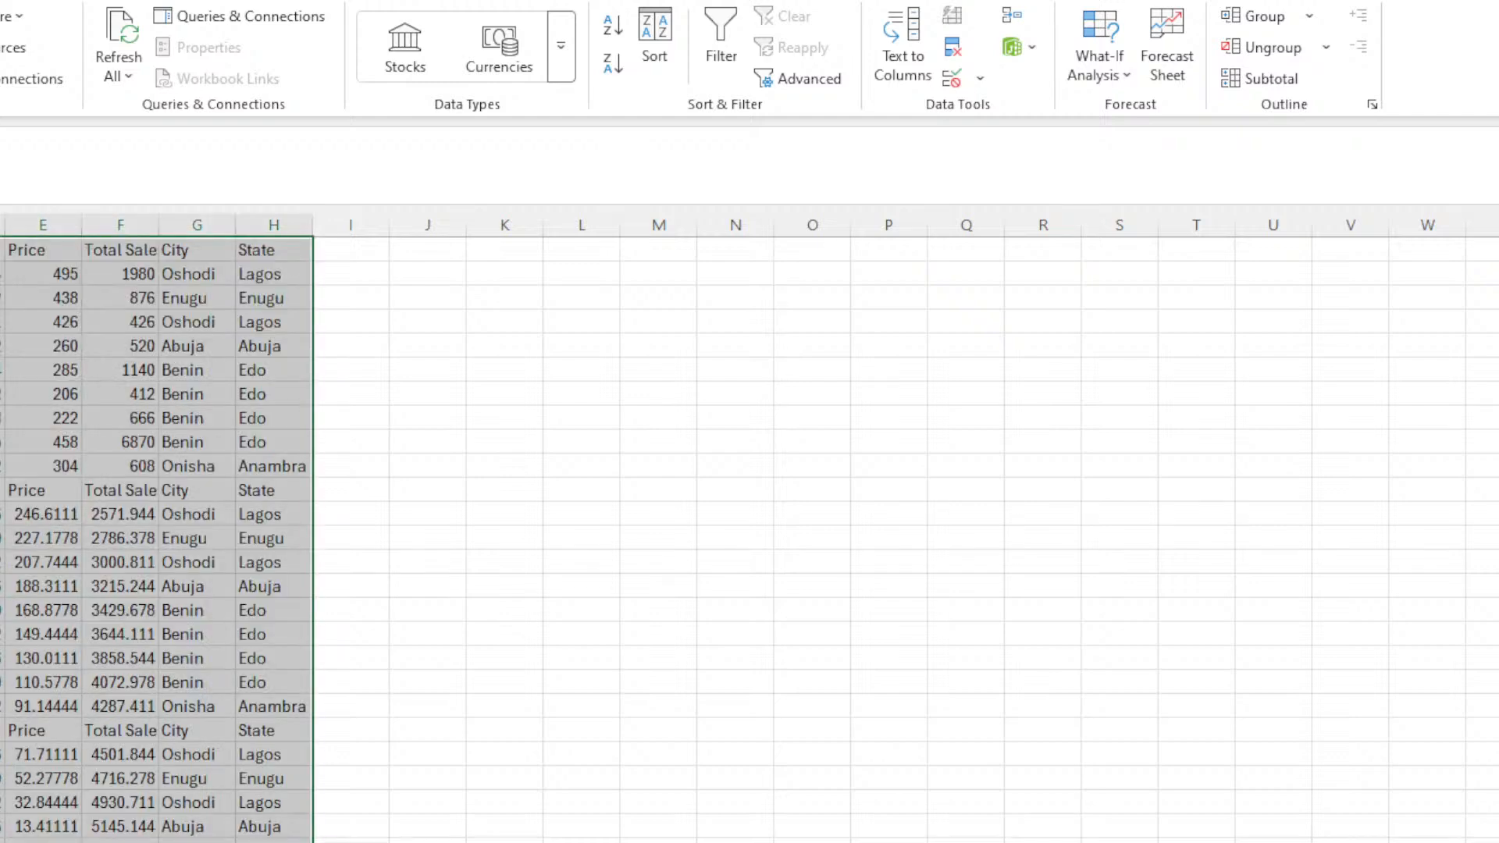
double_click(0, 225)
double_click(106, 227)
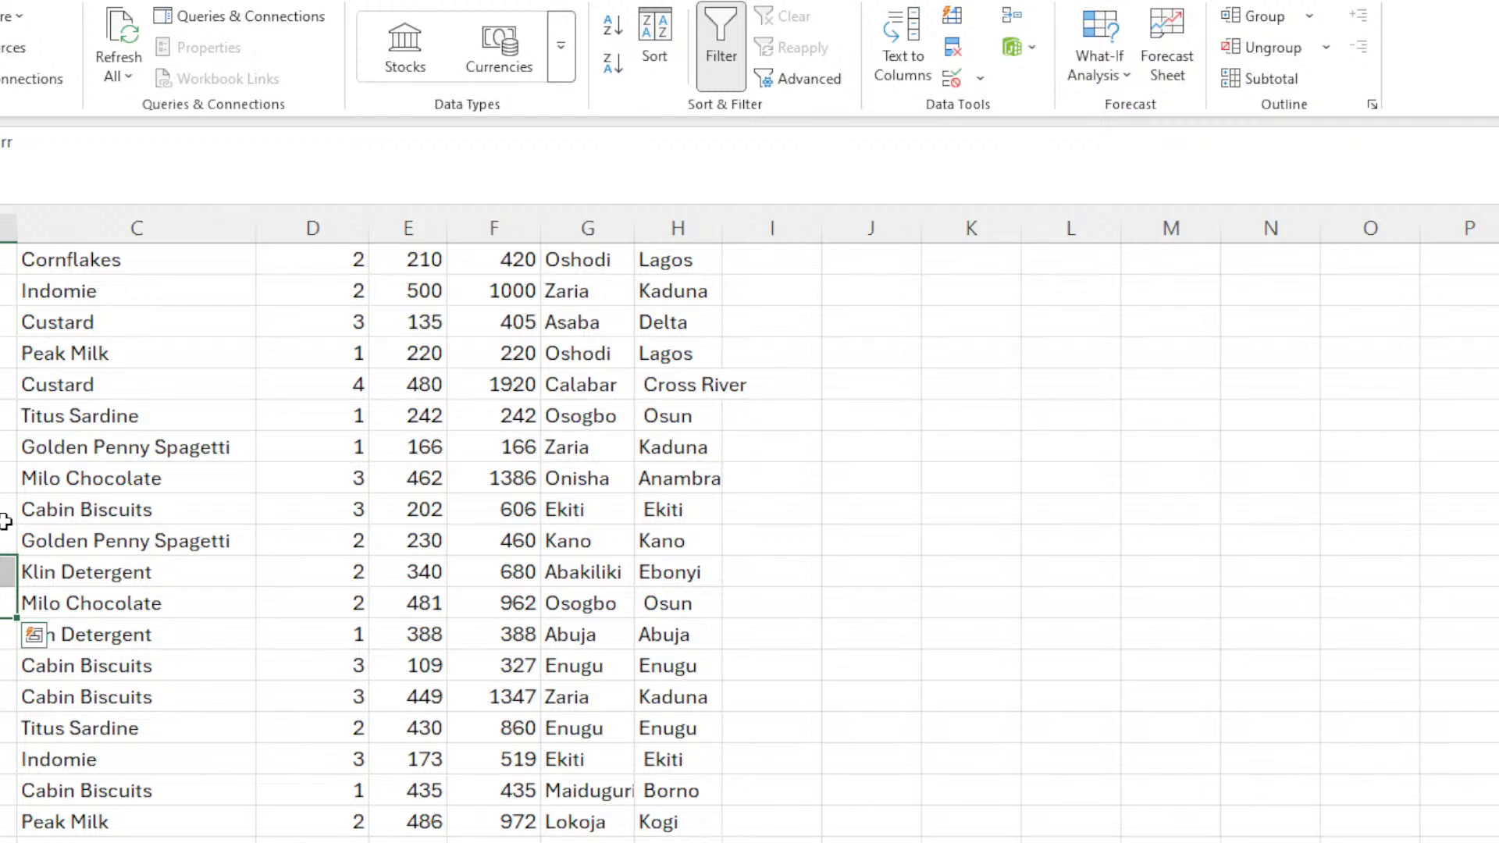
Format the entire Date column of the copied sales table as Short Date.
scroll(9, 511, "down", 10)
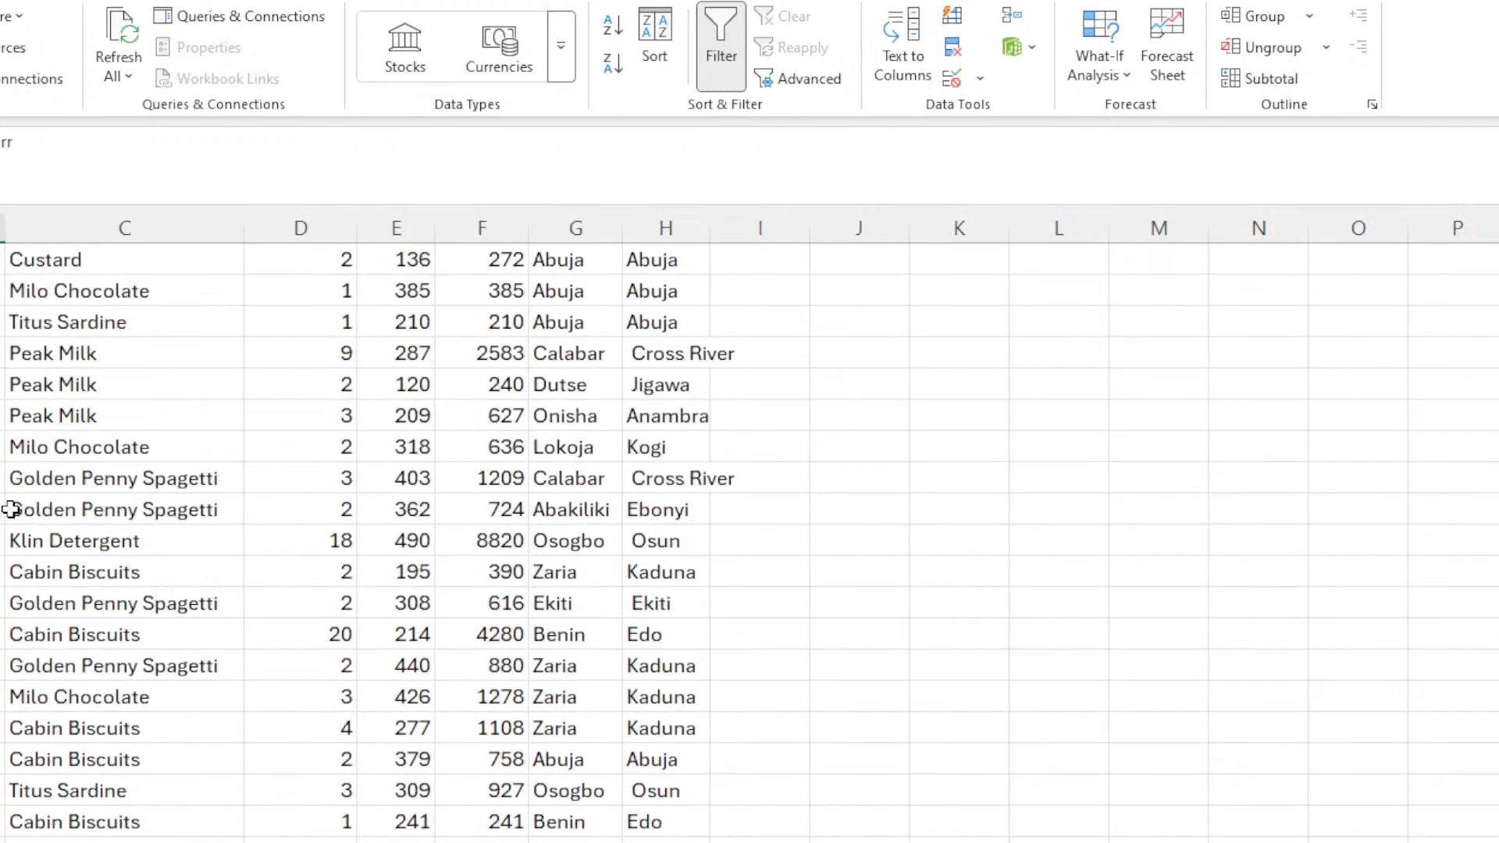
scroll(11, 509, "down", 20)
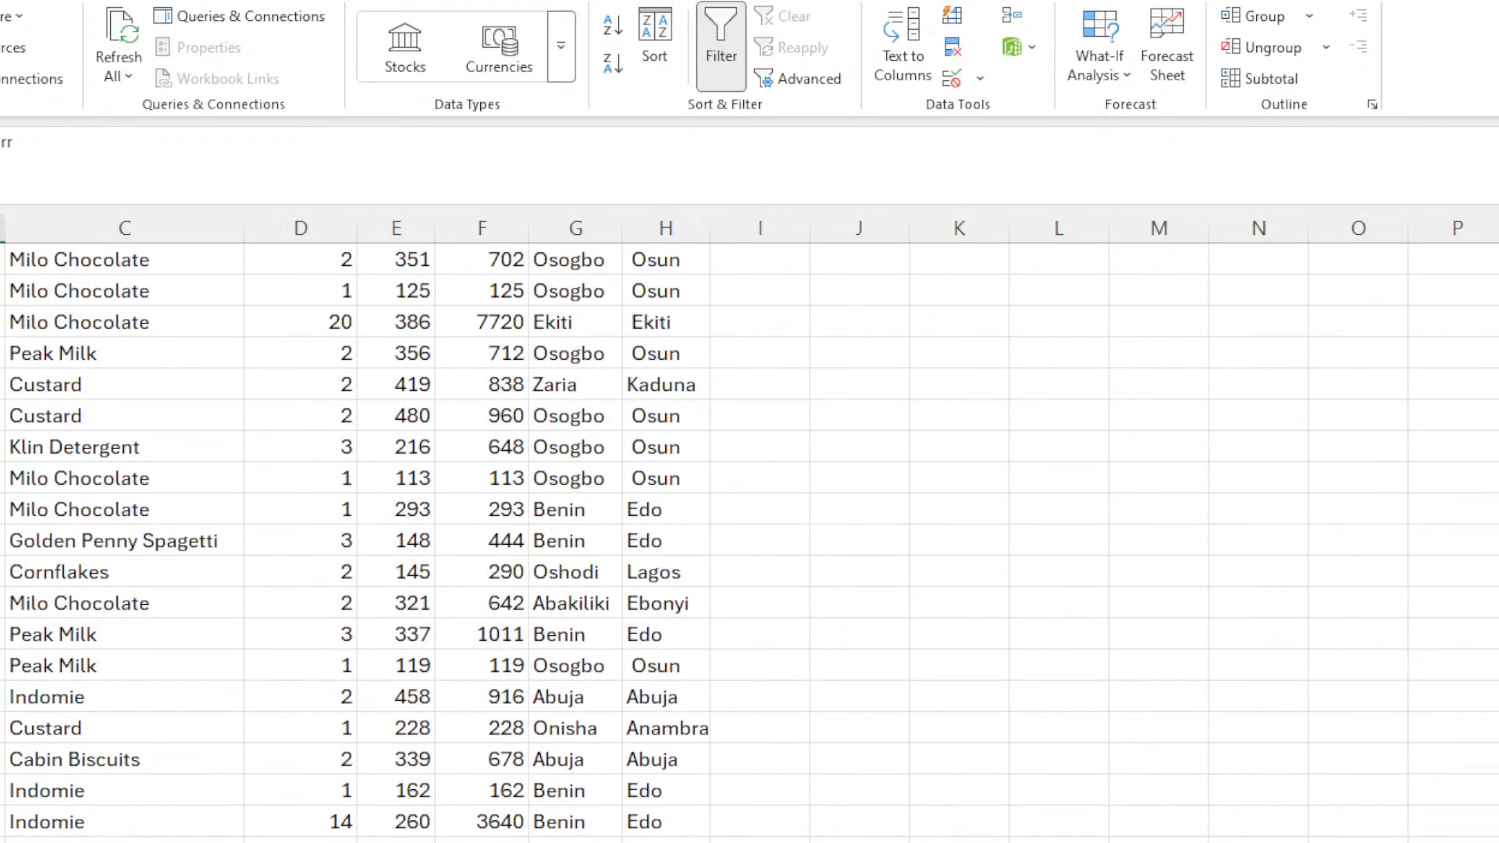
left_click_drag(1497, 829, 1498, 258)
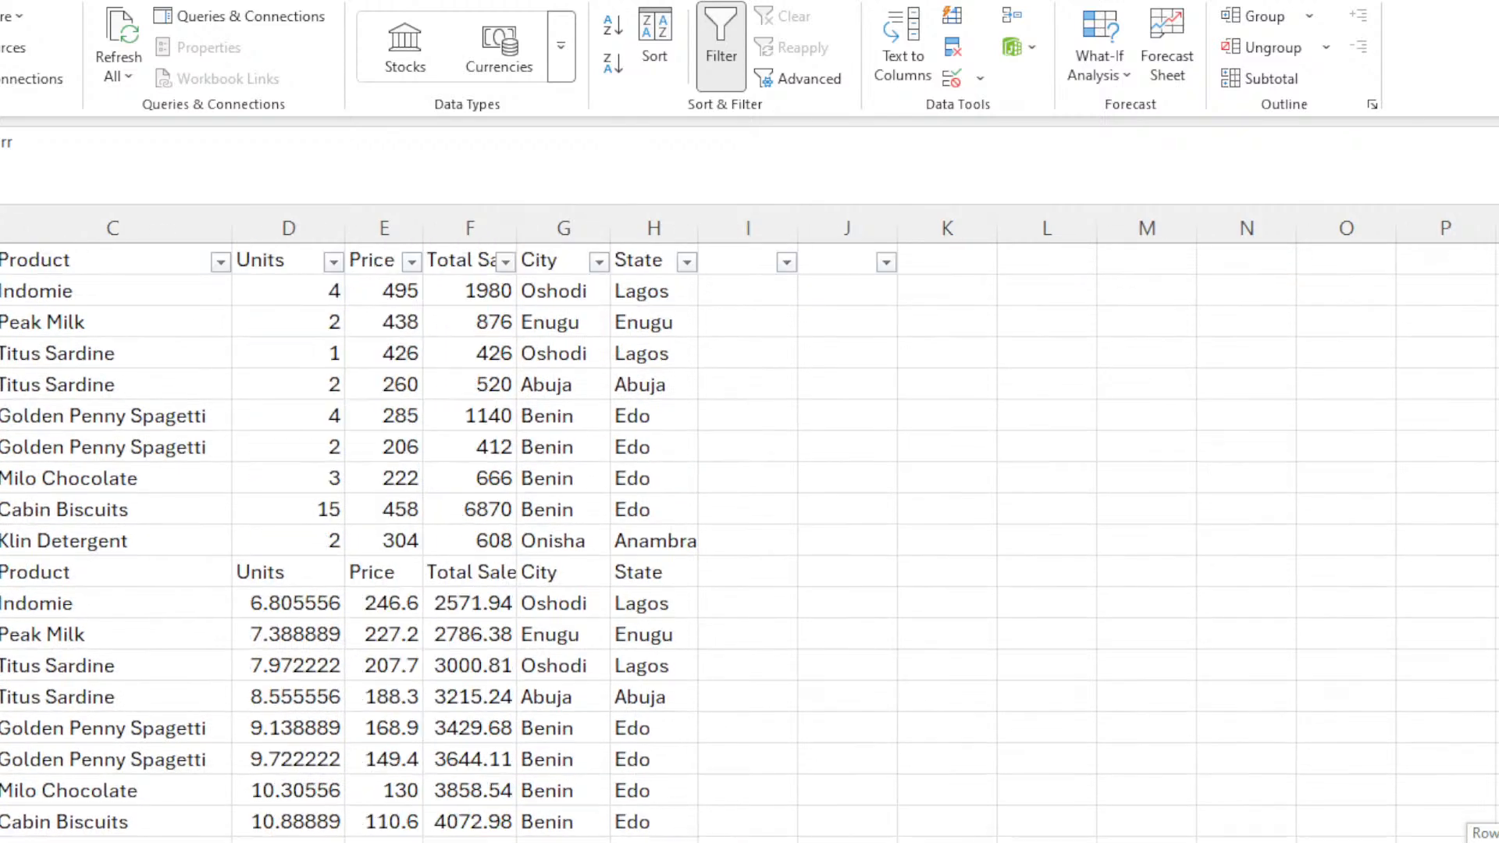
left_click(0, 260)
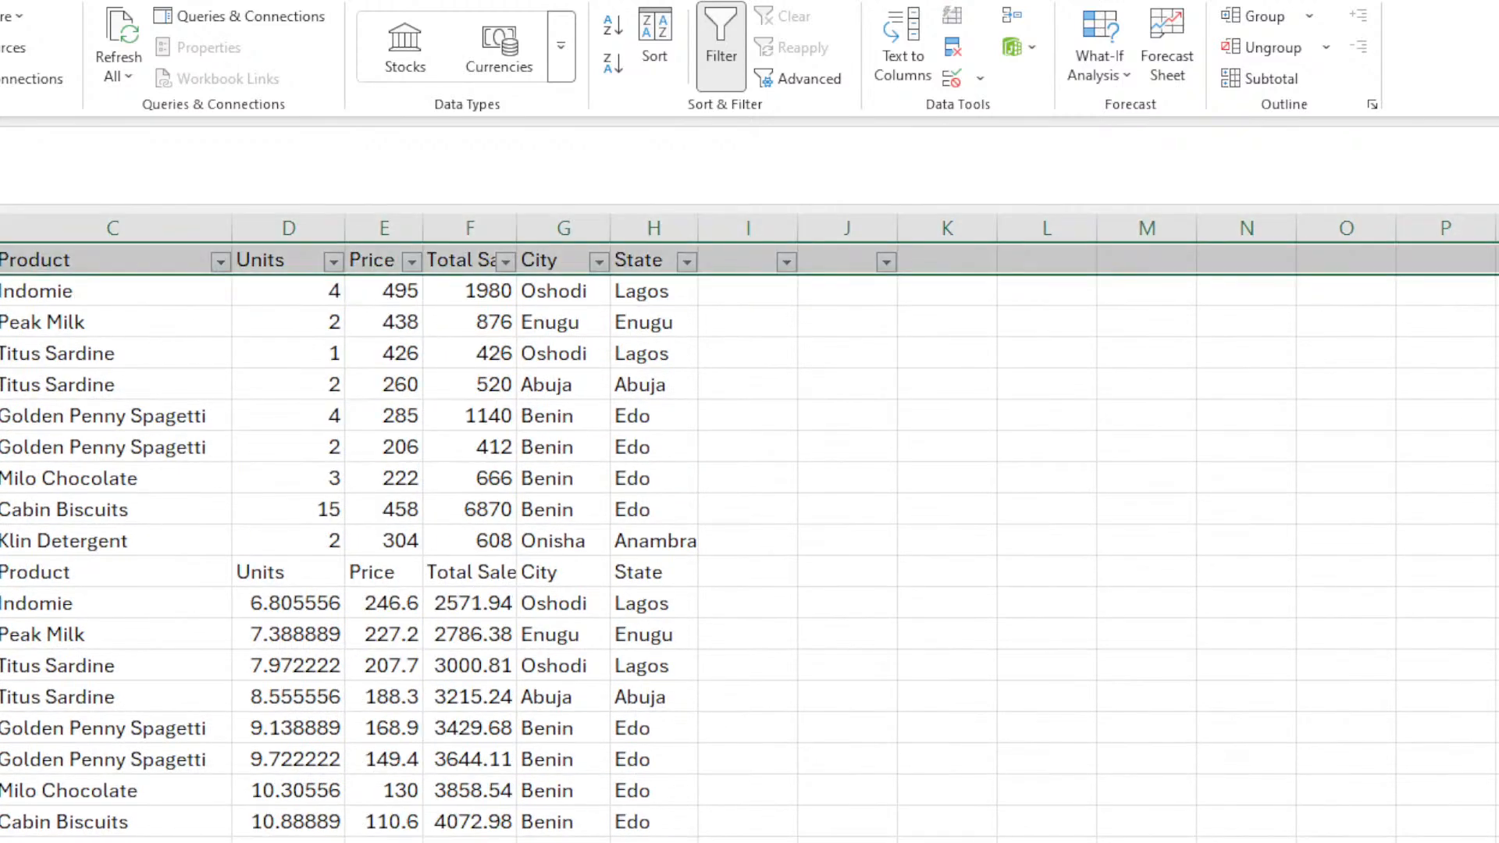
left_click(0, 260)
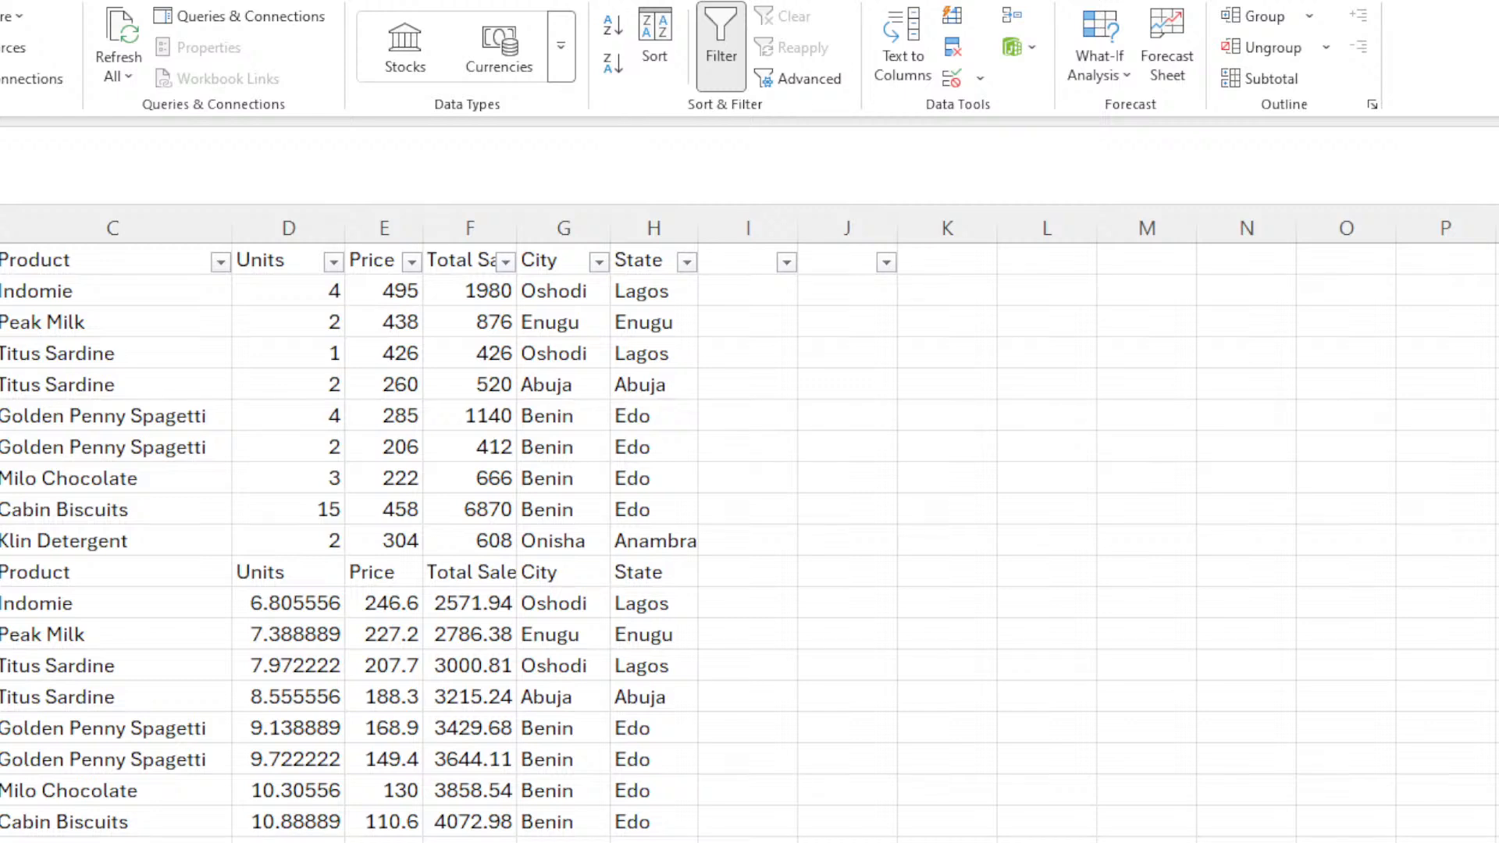
key("Down")
key("Down")
left_click(0, 0)
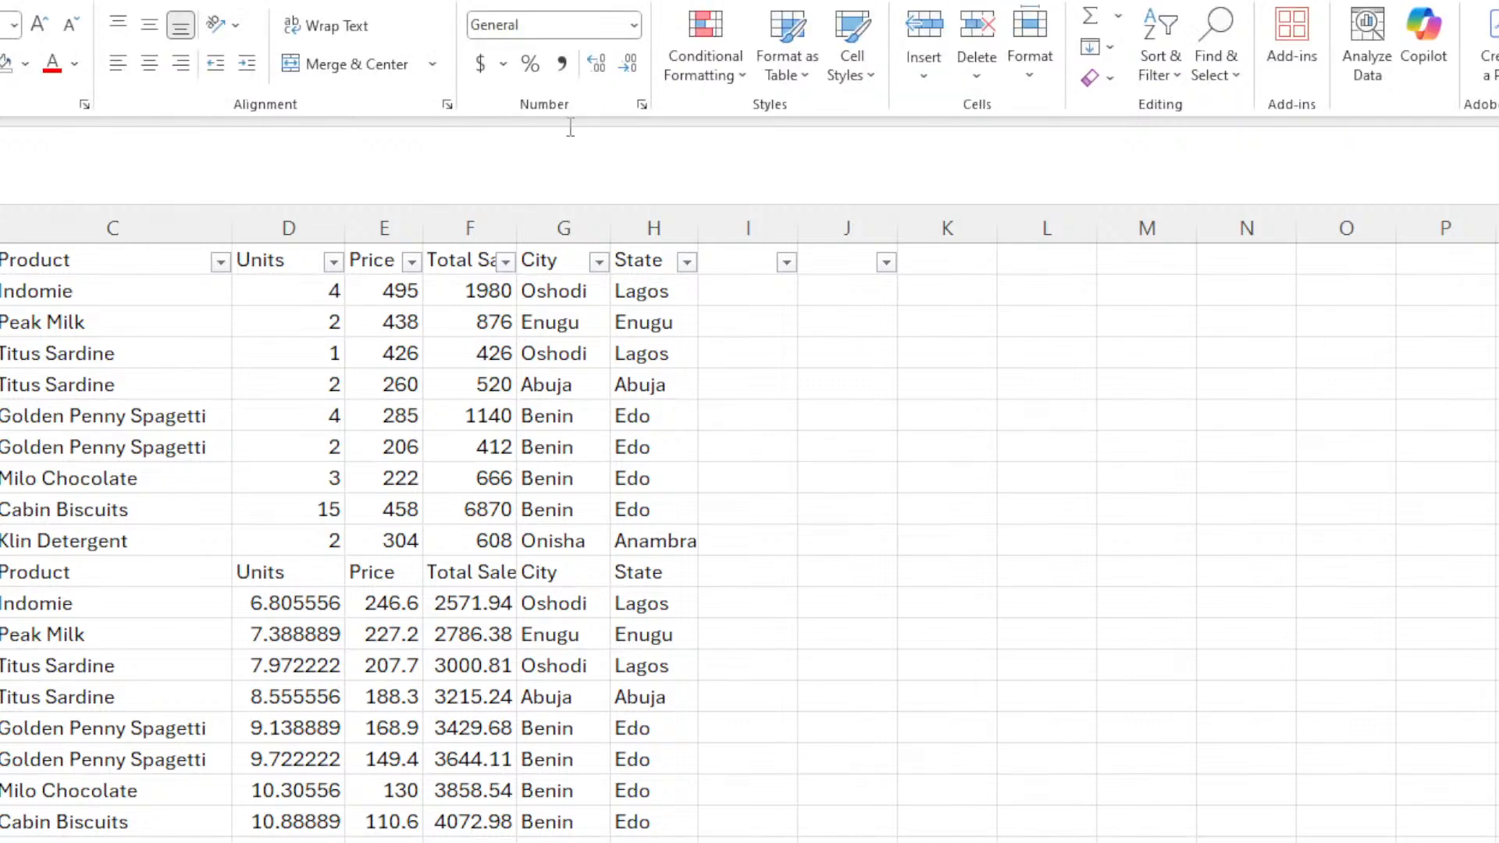
left_click(633, 25)
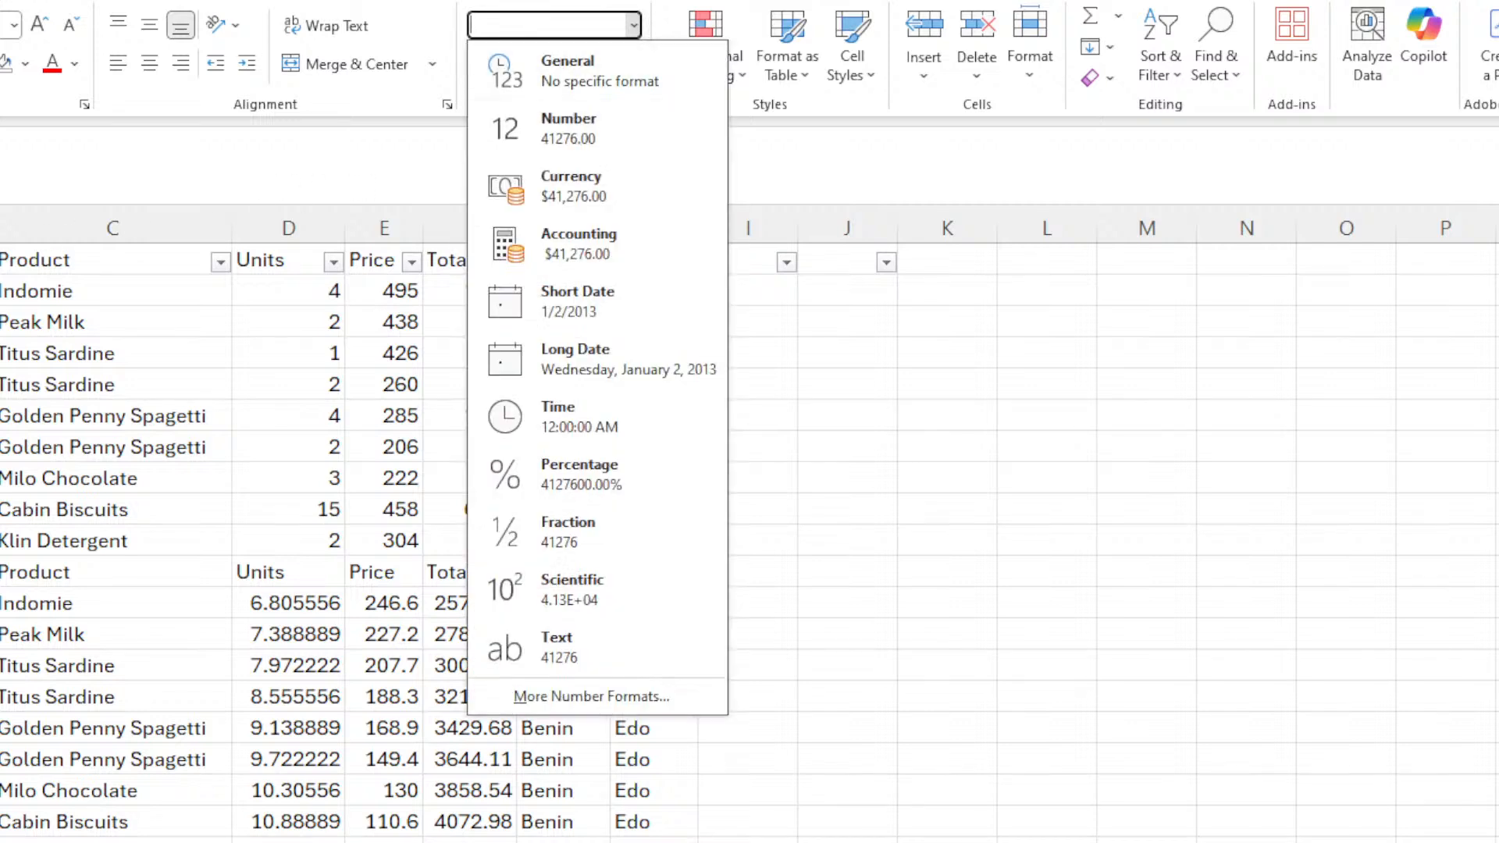
left_click(0, 228)
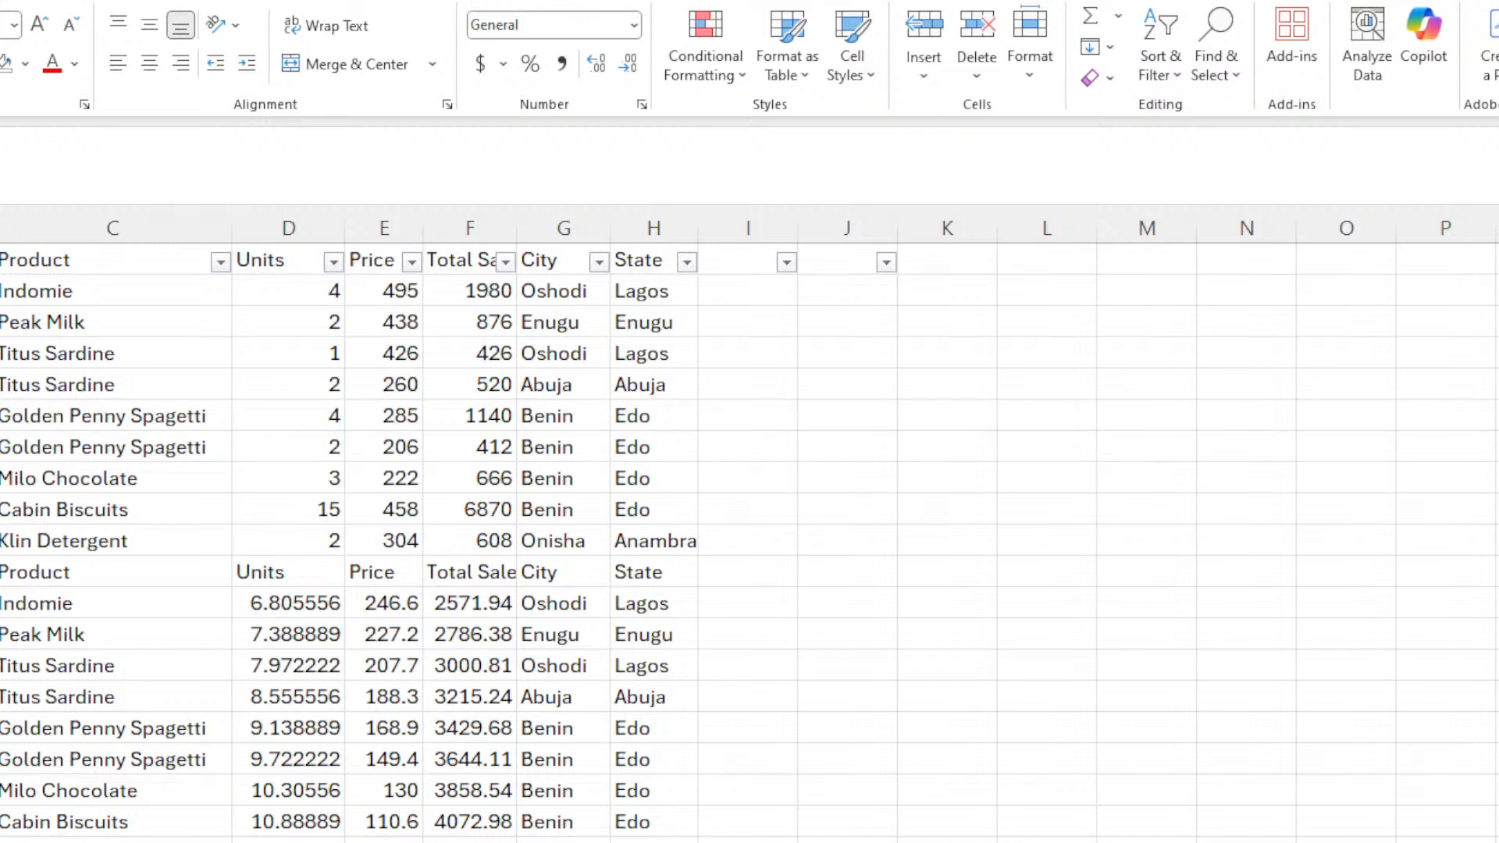
left_click(636, 26)
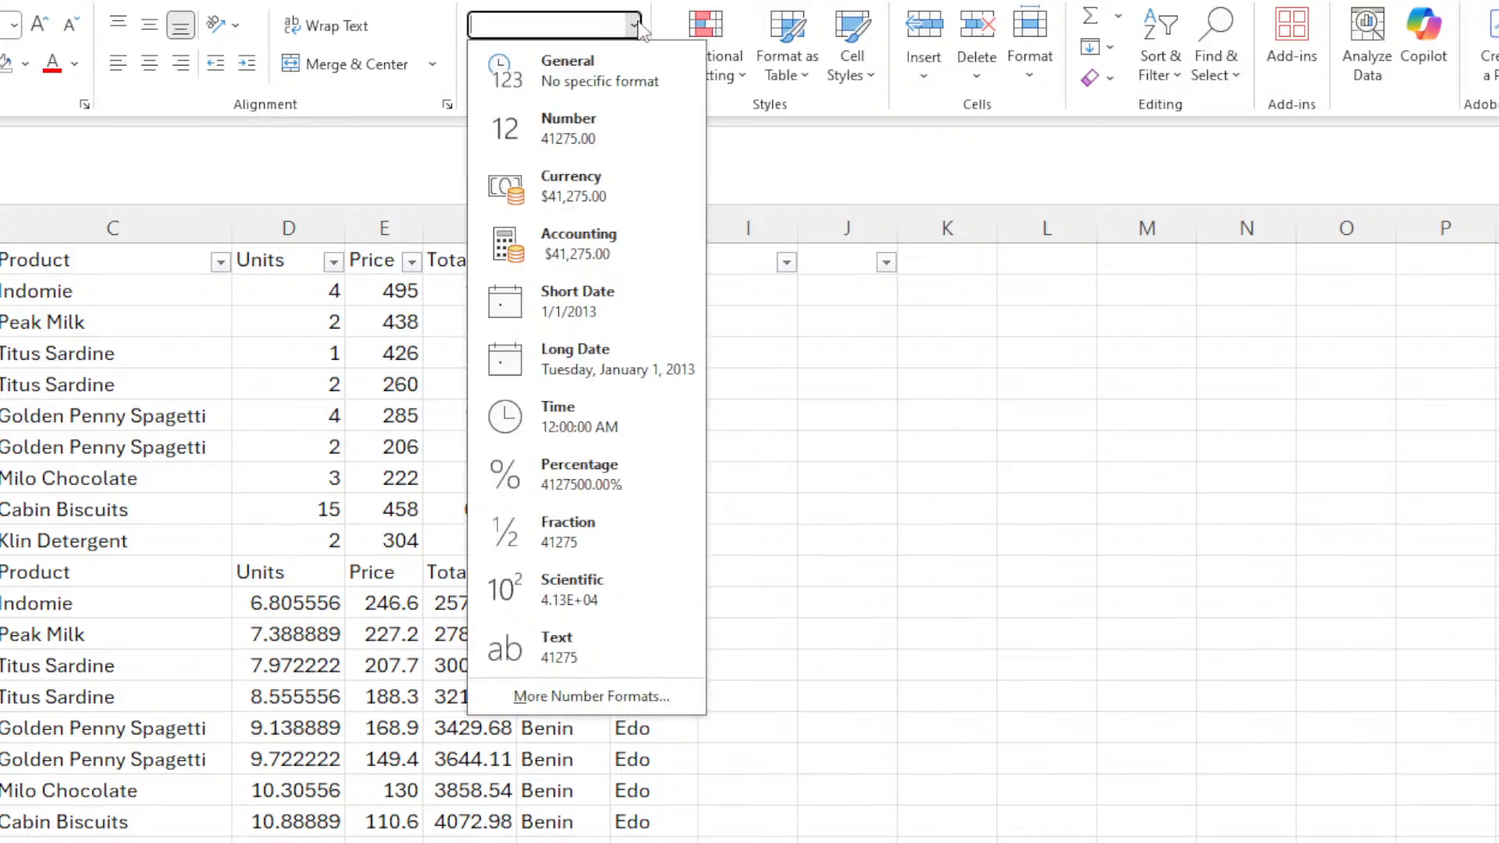
left_click(581, 307)
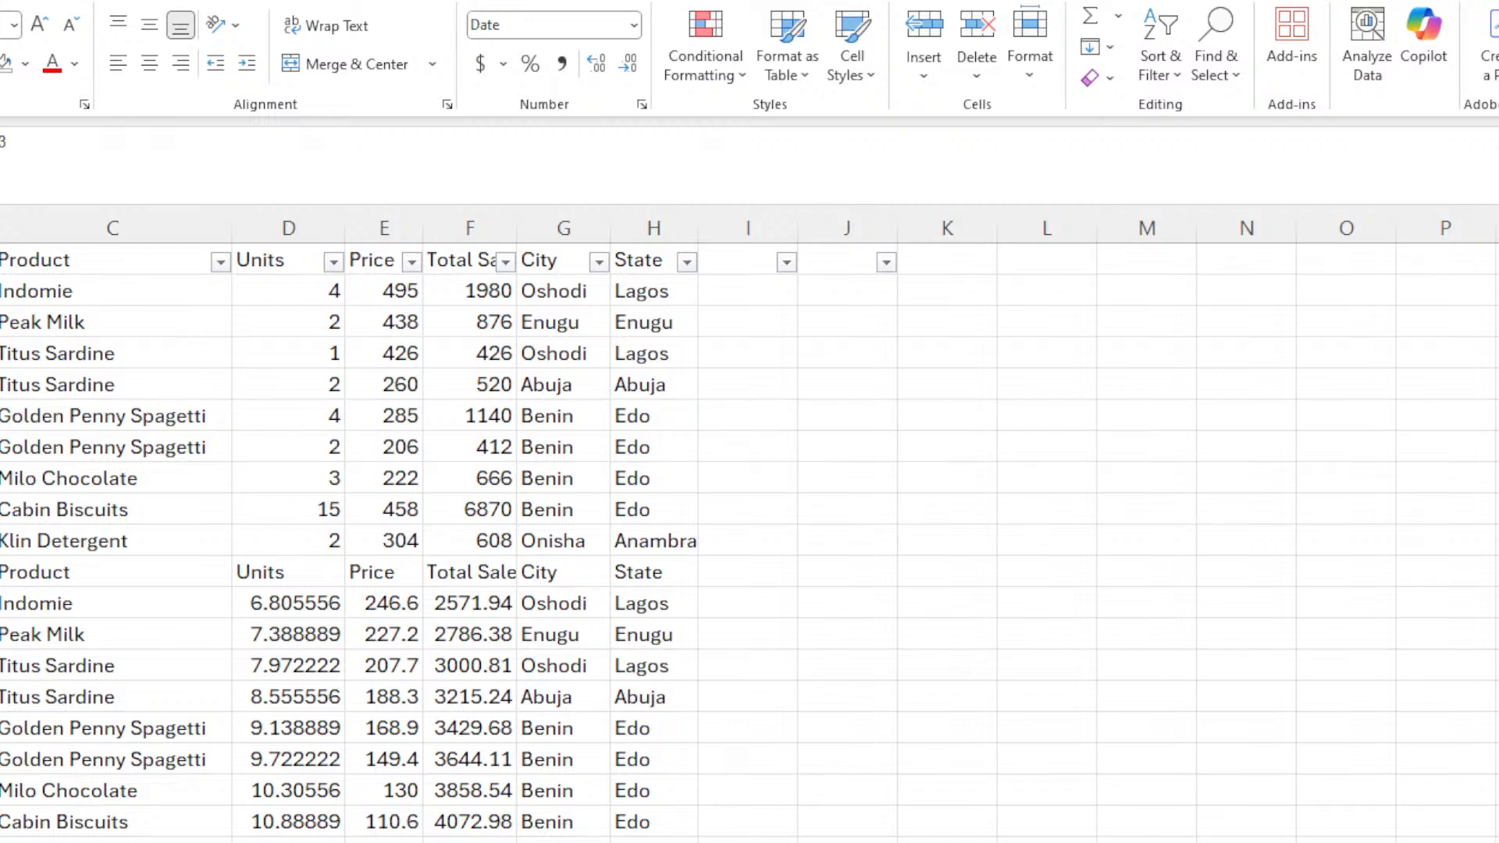
scroll(750, 530, "left", 1)
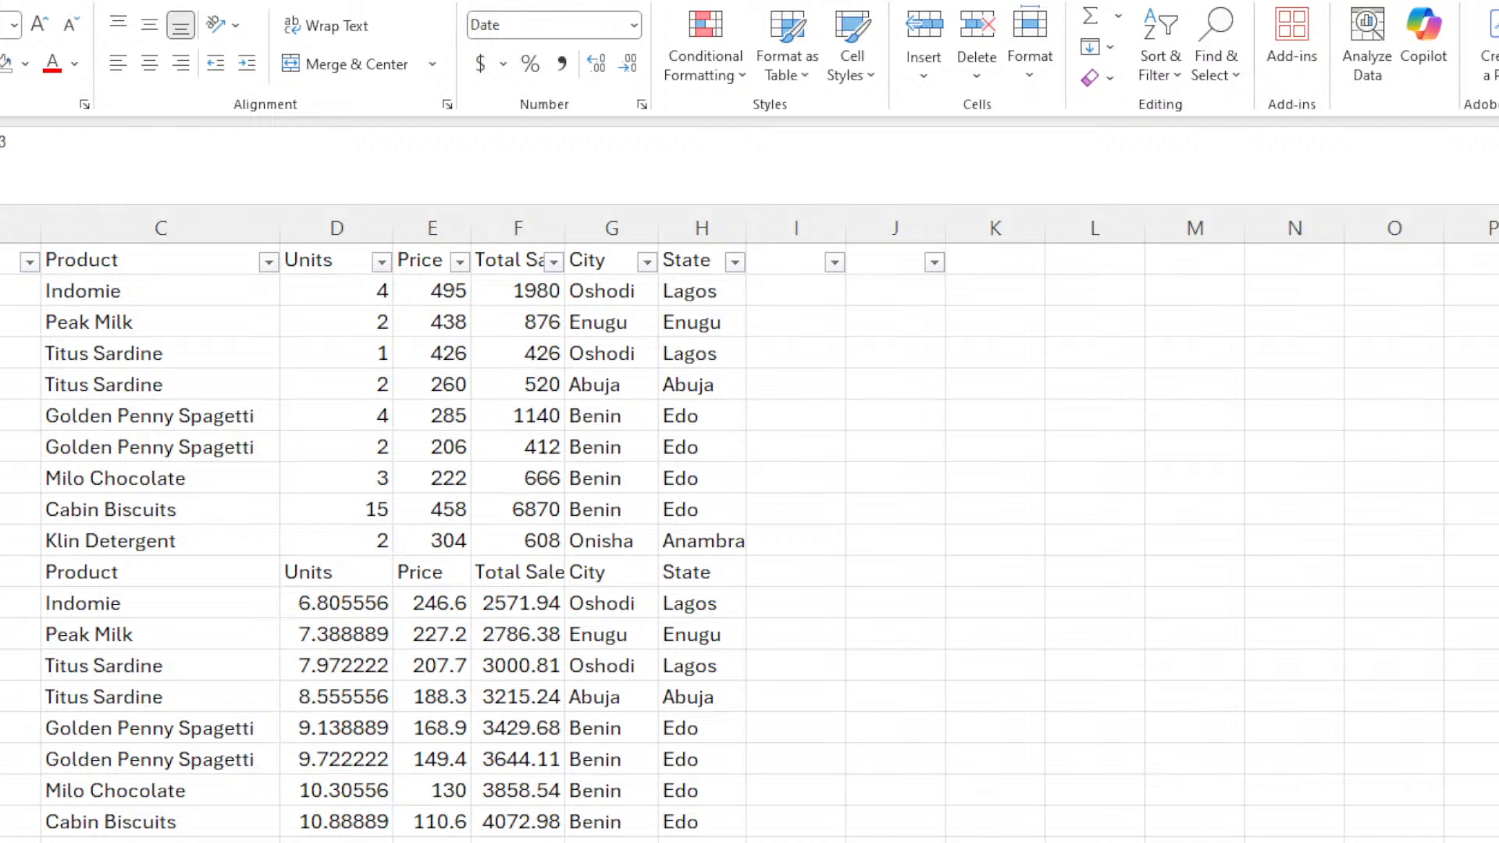
mouse_move(689, 841)
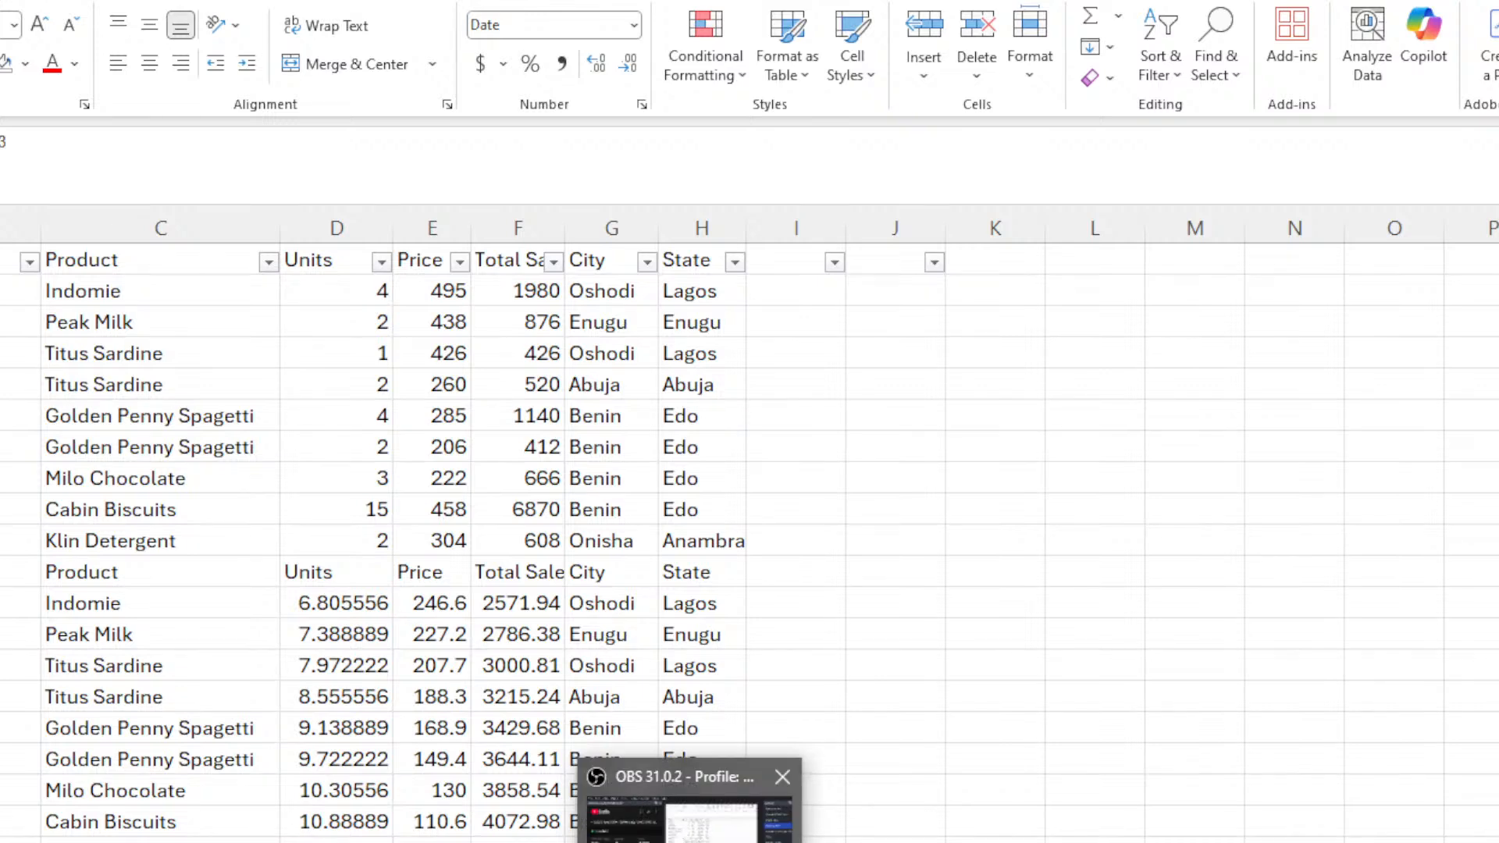
left_click(10, 353)
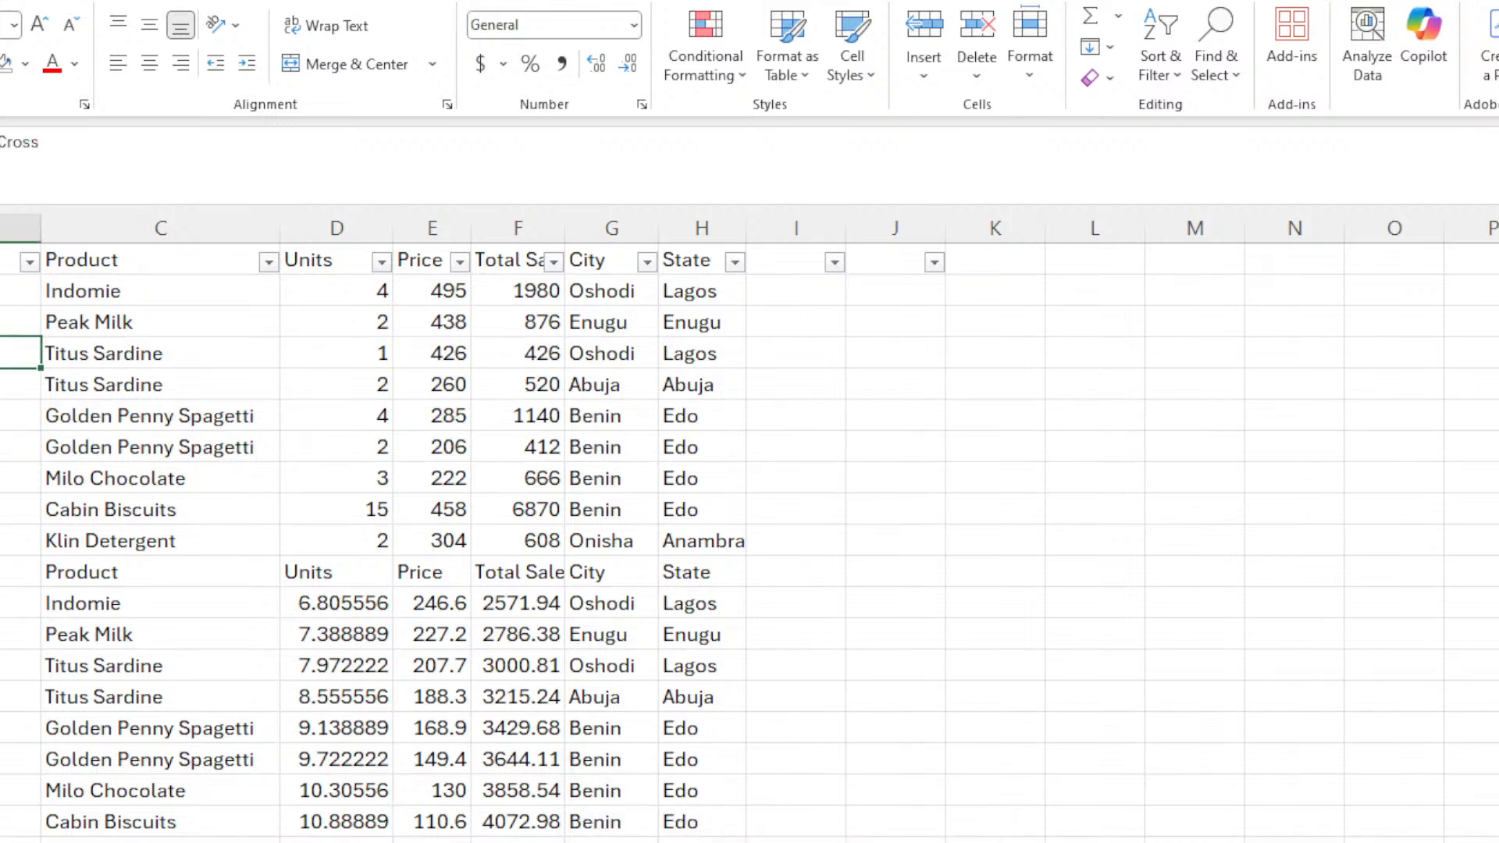
left_click(220, 320)
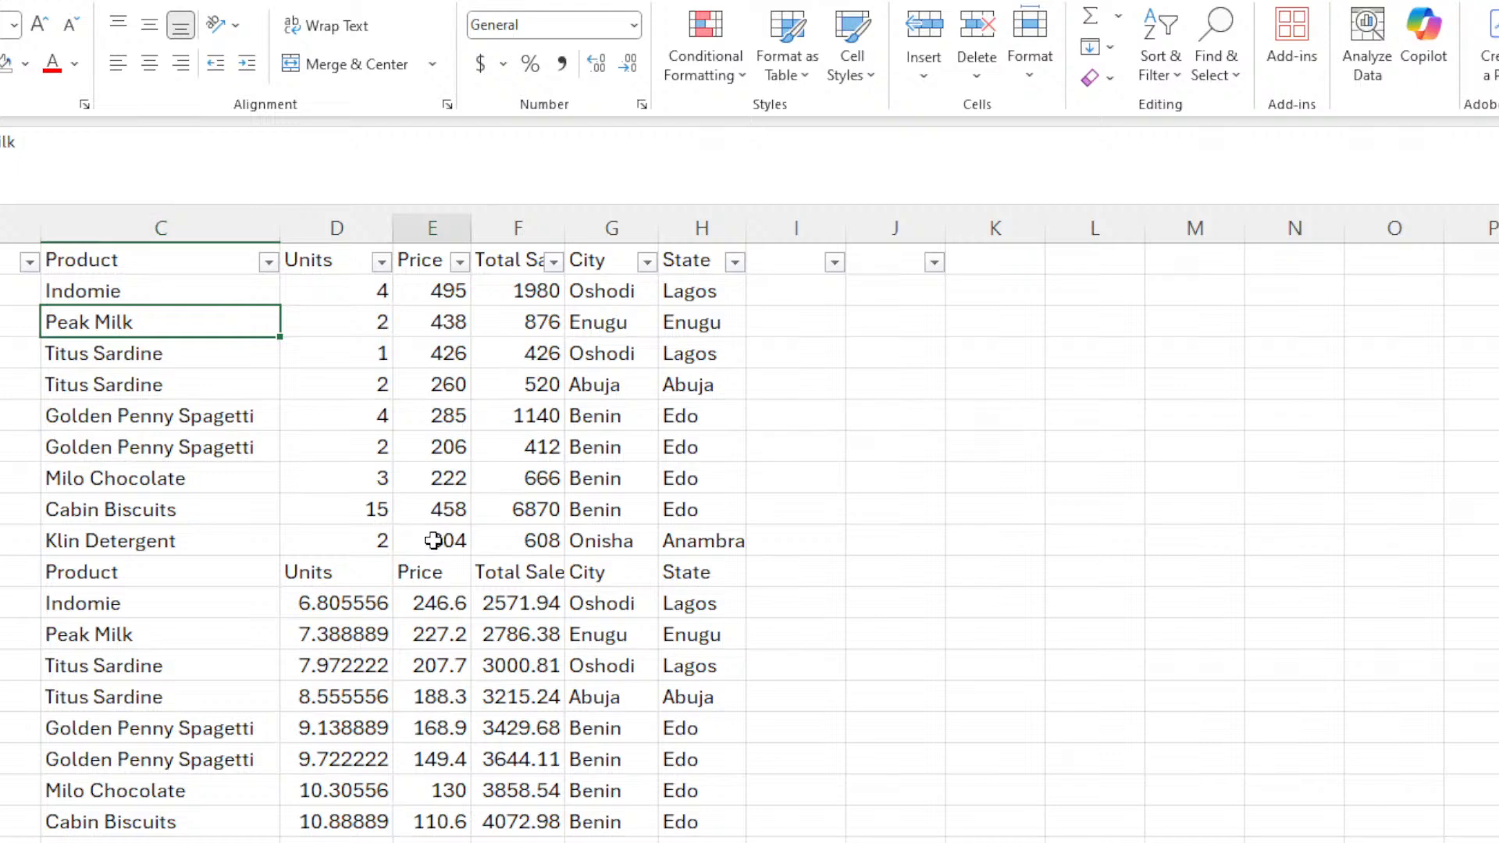
left_click(433, 540)
left_click(307, 602)
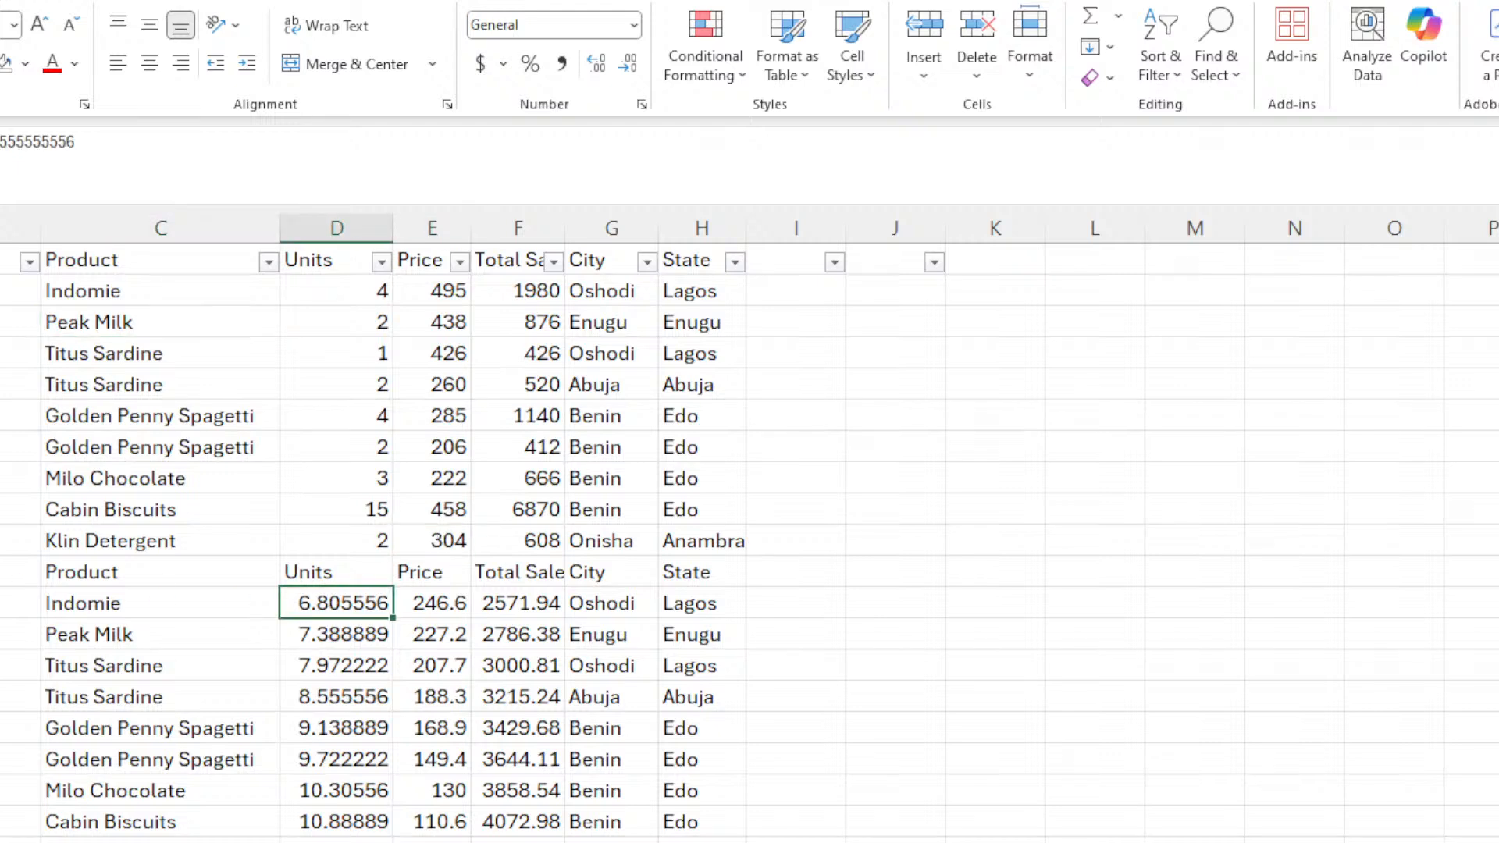
left_click(2, 572)
left_click(14, 572)
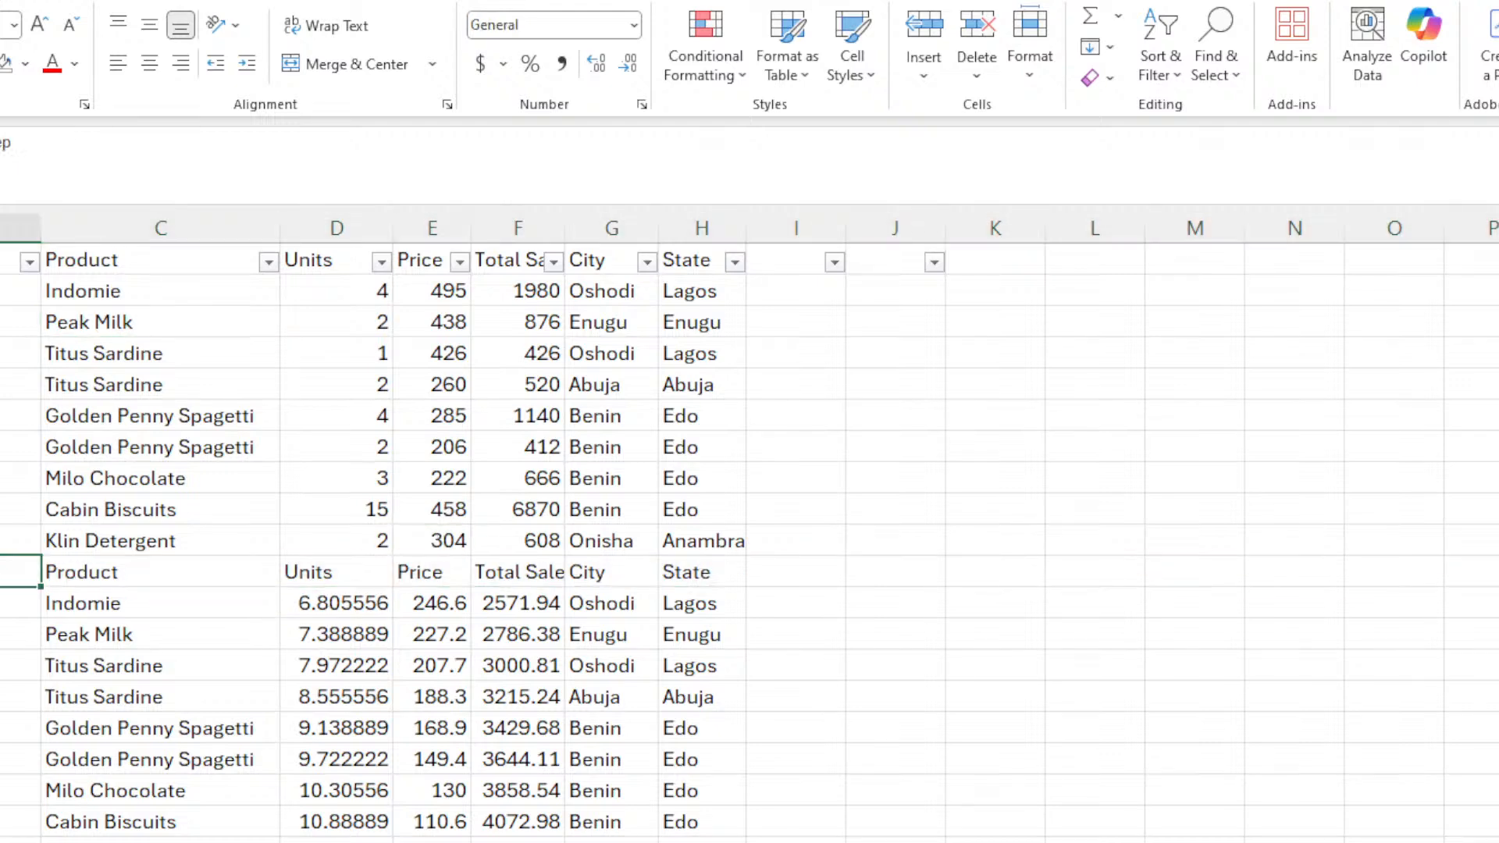
left_click(525, 351)
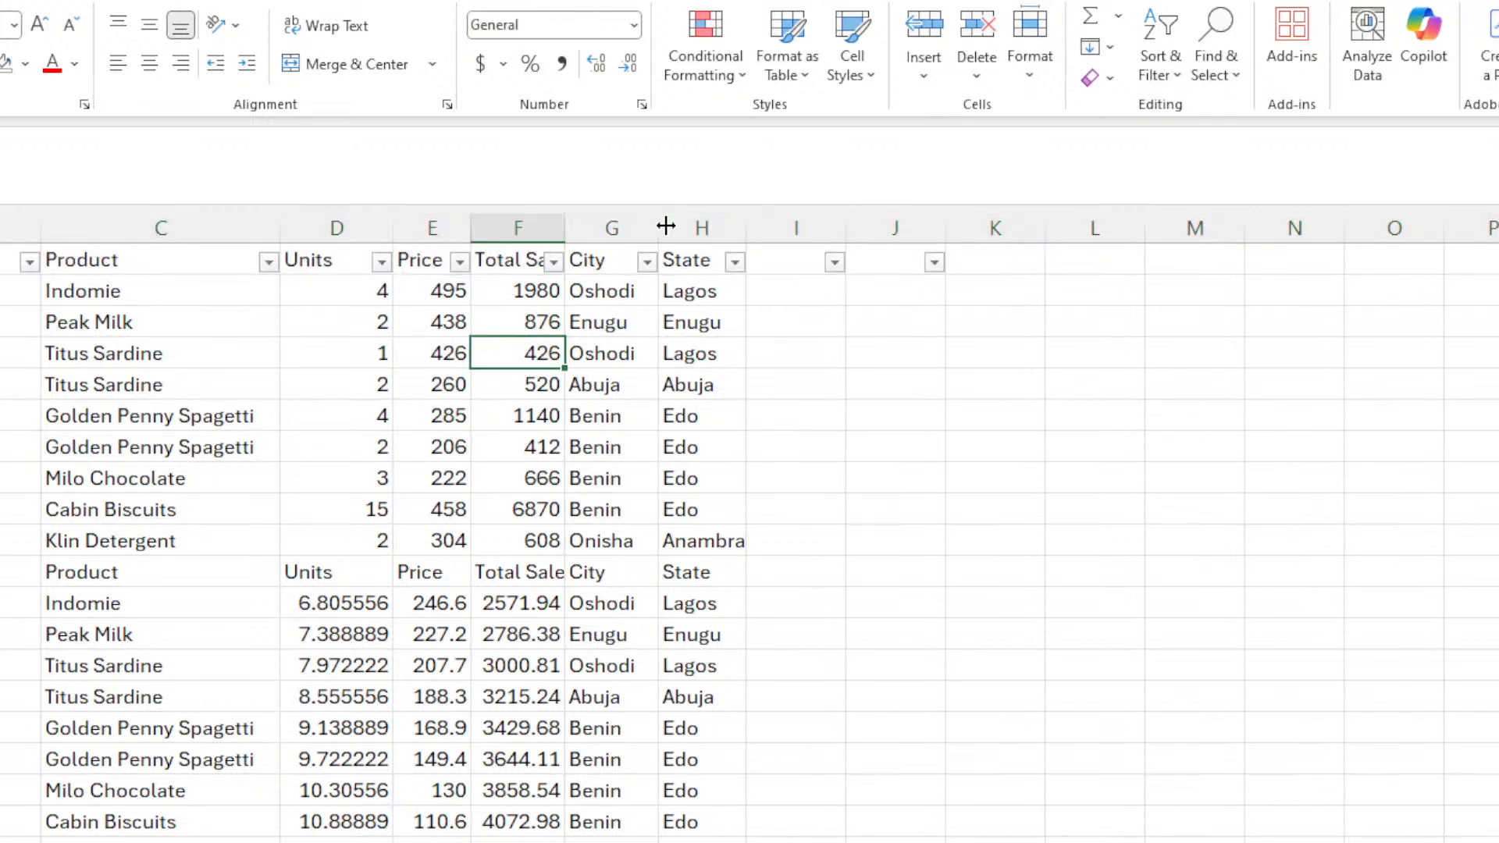
Widen the City column slightly and auto-fit the Total Sales column to its contents.
left_click_drag(665, 226, 681, 226)
left_click(764, 225)
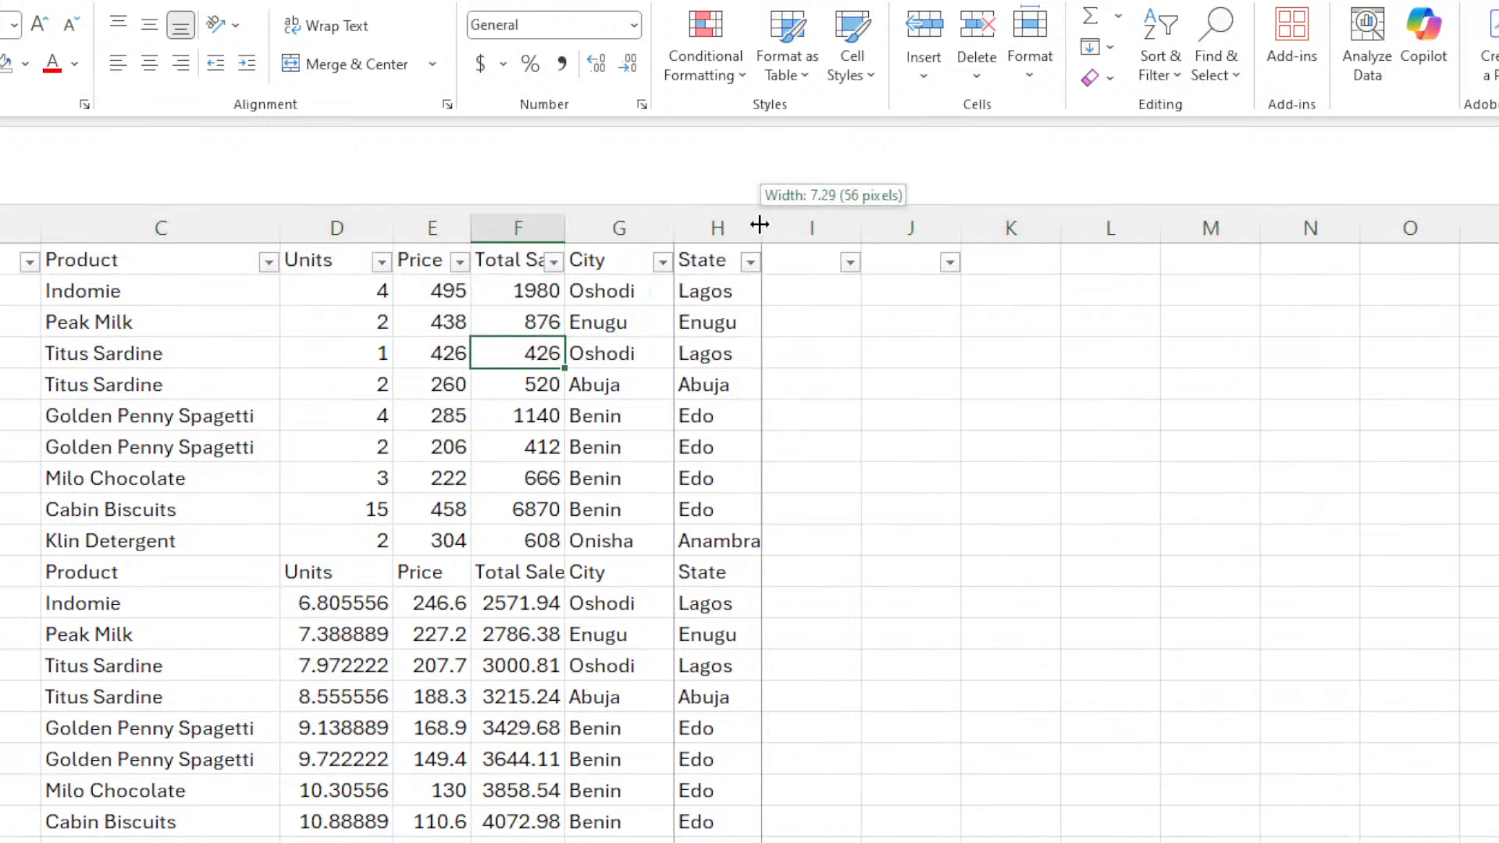
left_click(667, 351)
left_click_drag(234, 384, 251, 413)
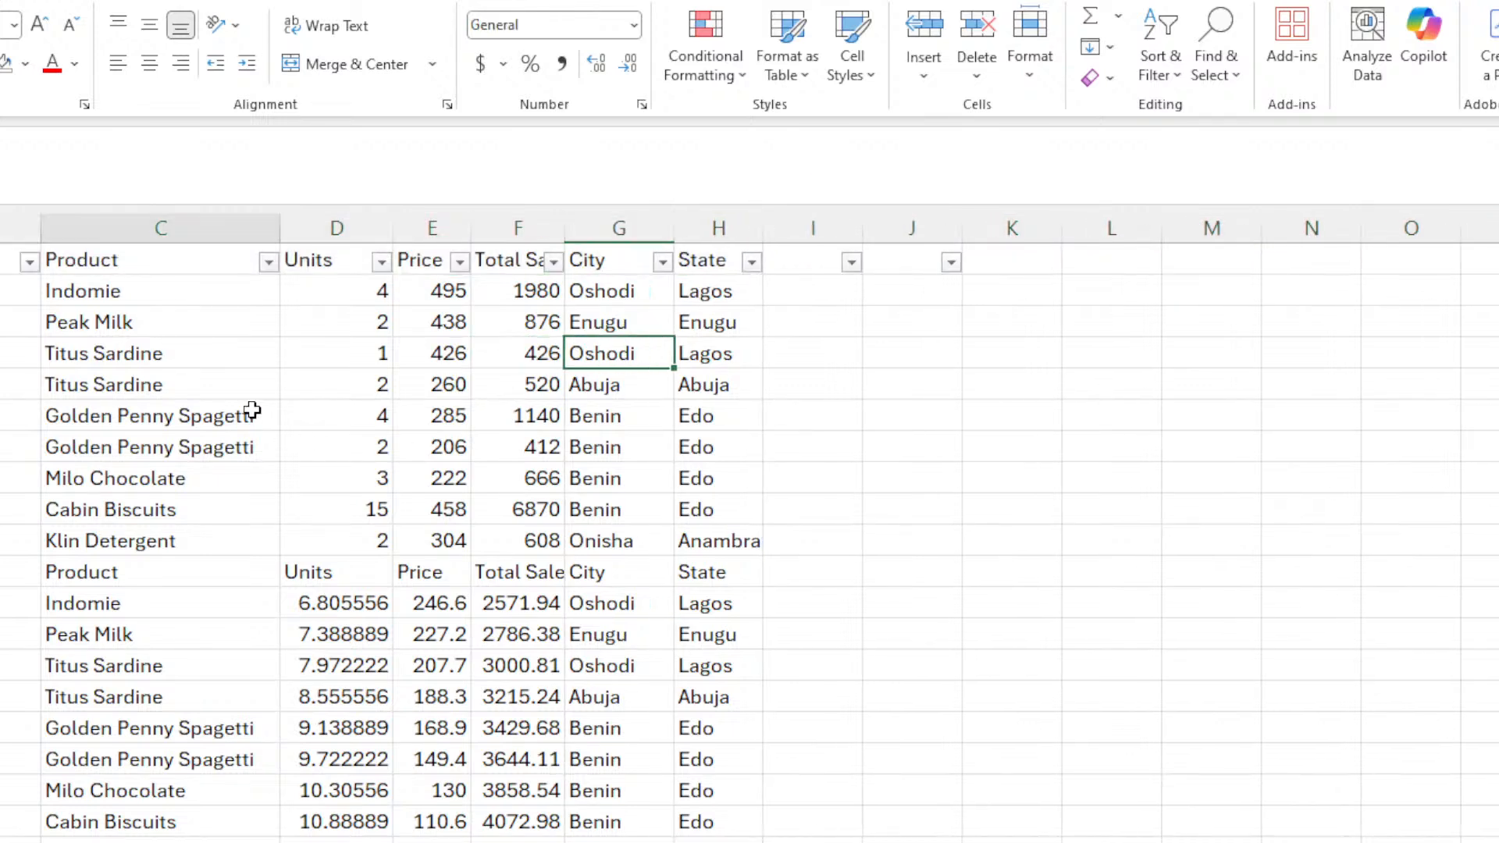
double_click(553, 228)
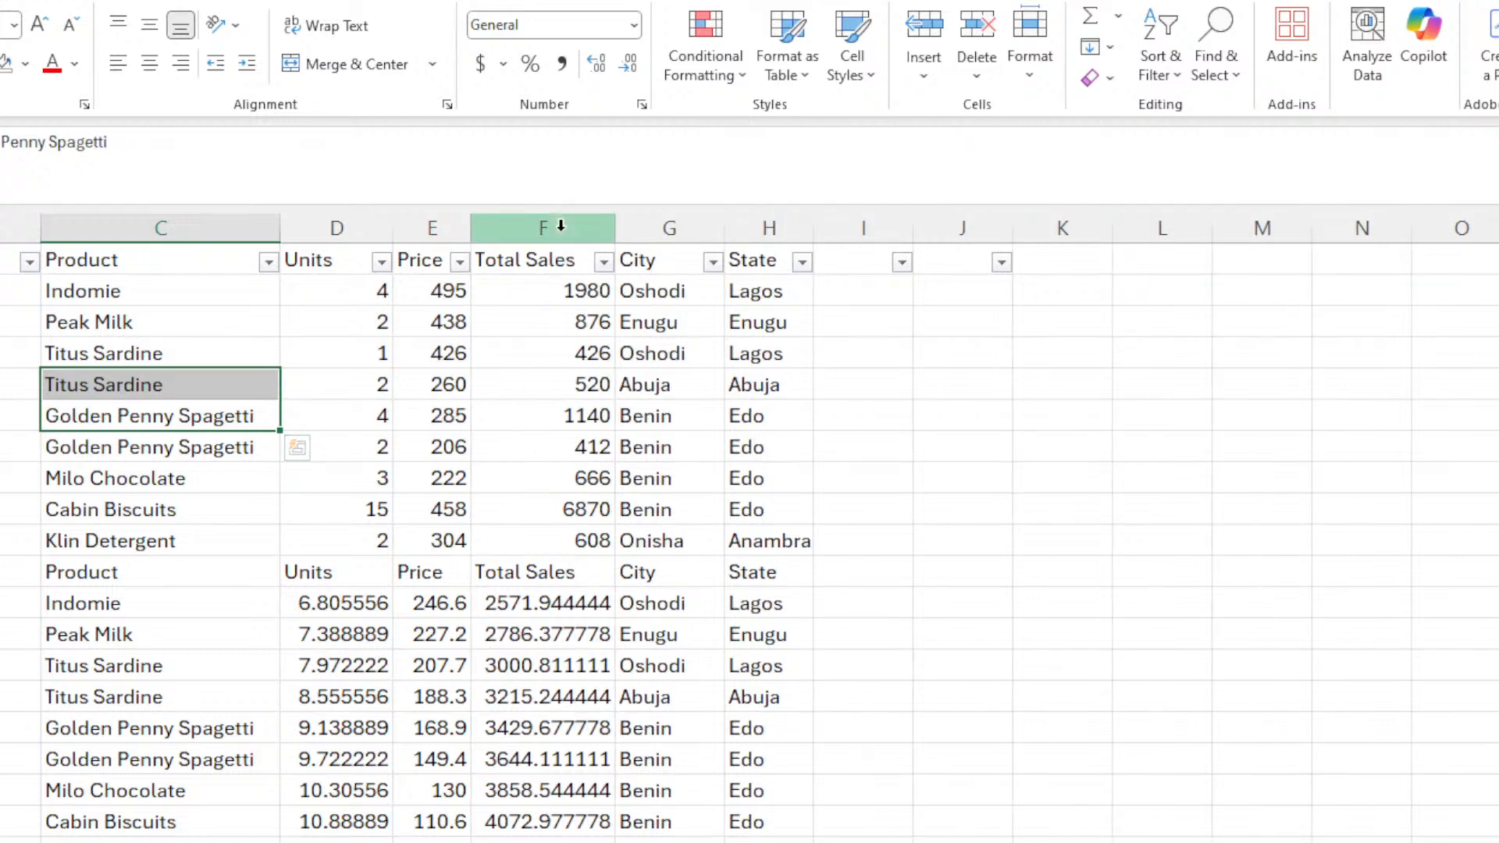
Review the table's column headers one by one, from the first column through Product, Units, Price, Total Sales, City and State.
left_click(201, 347)
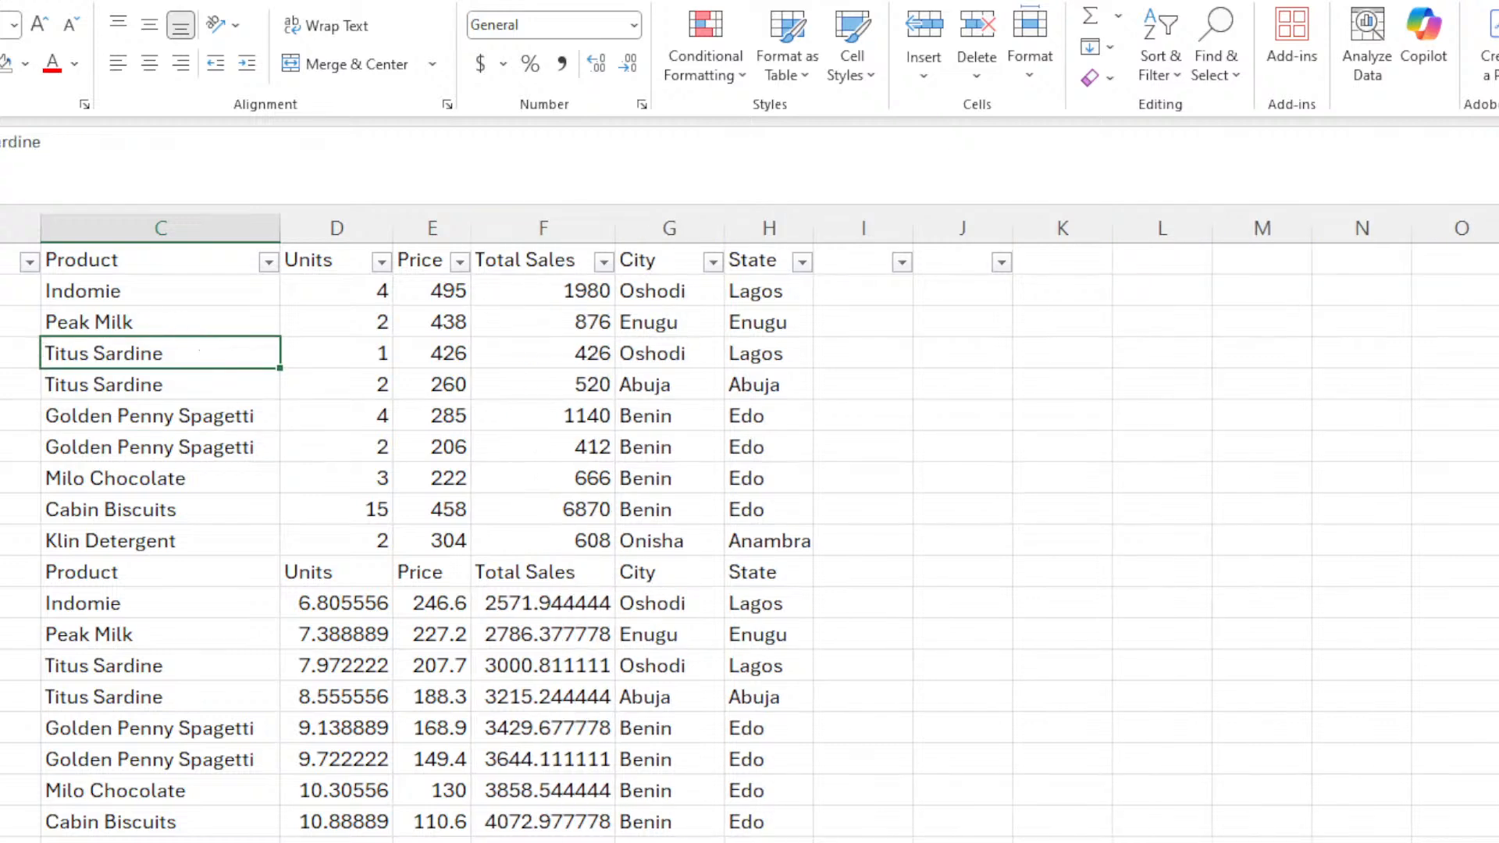
left_click(1, 261)
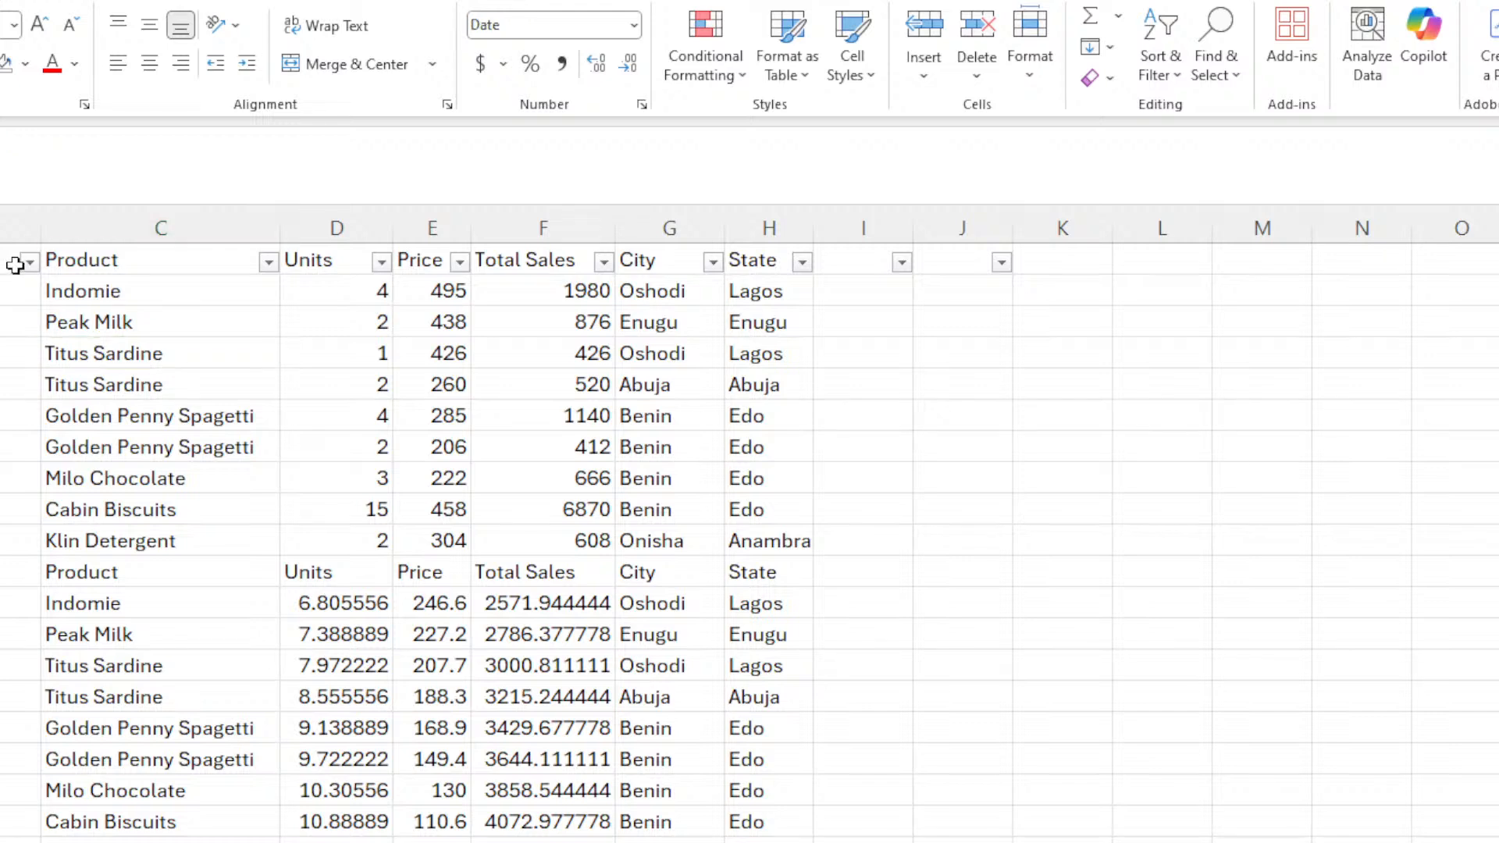
left_click(3, 261)
left_click(84, 255)
left_click(348, 256)
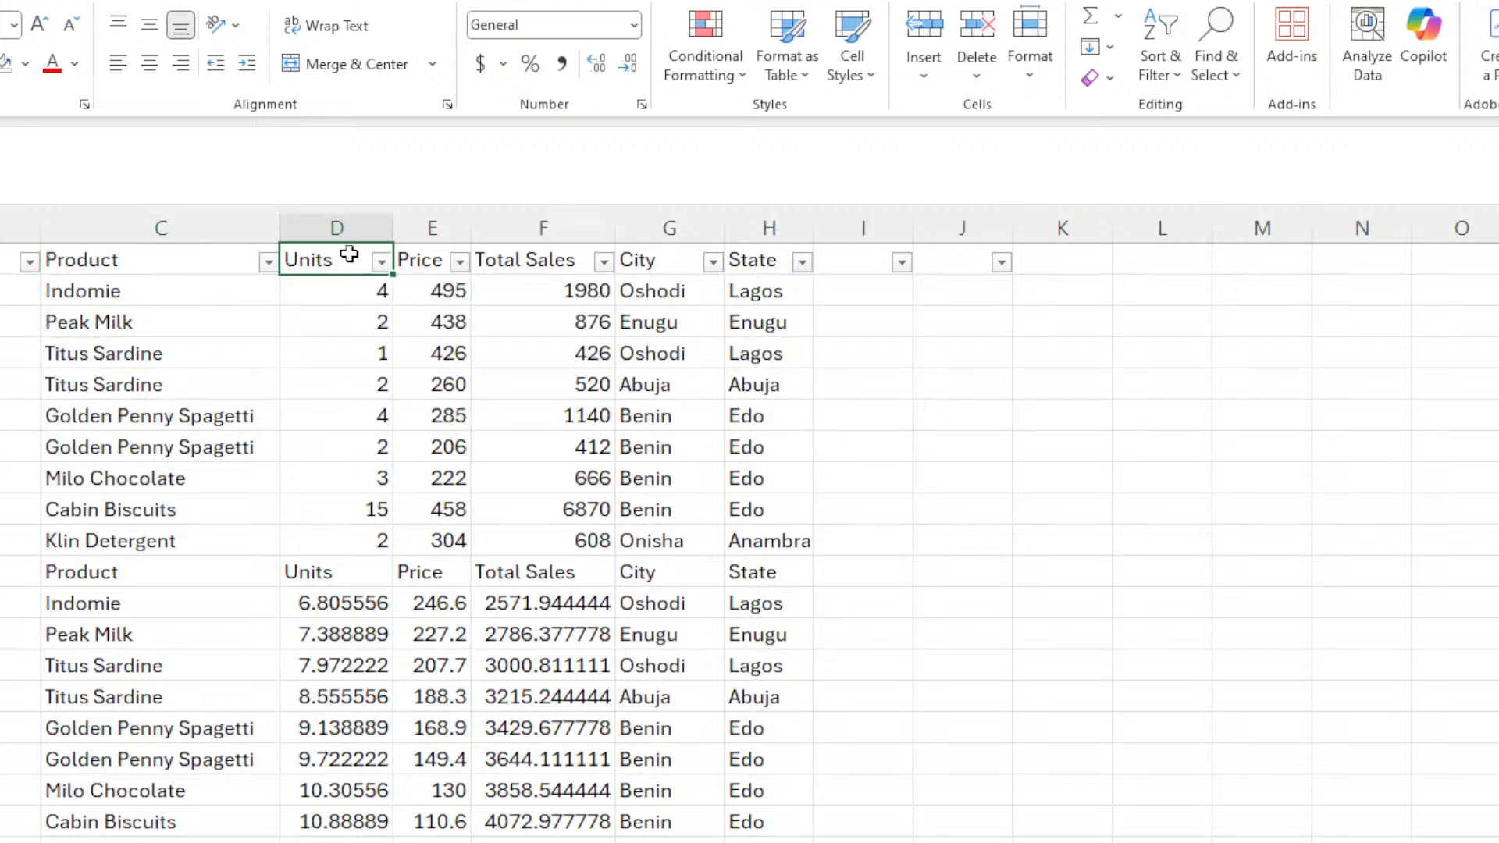
left_click(425, 250)
left_click(613, 265)
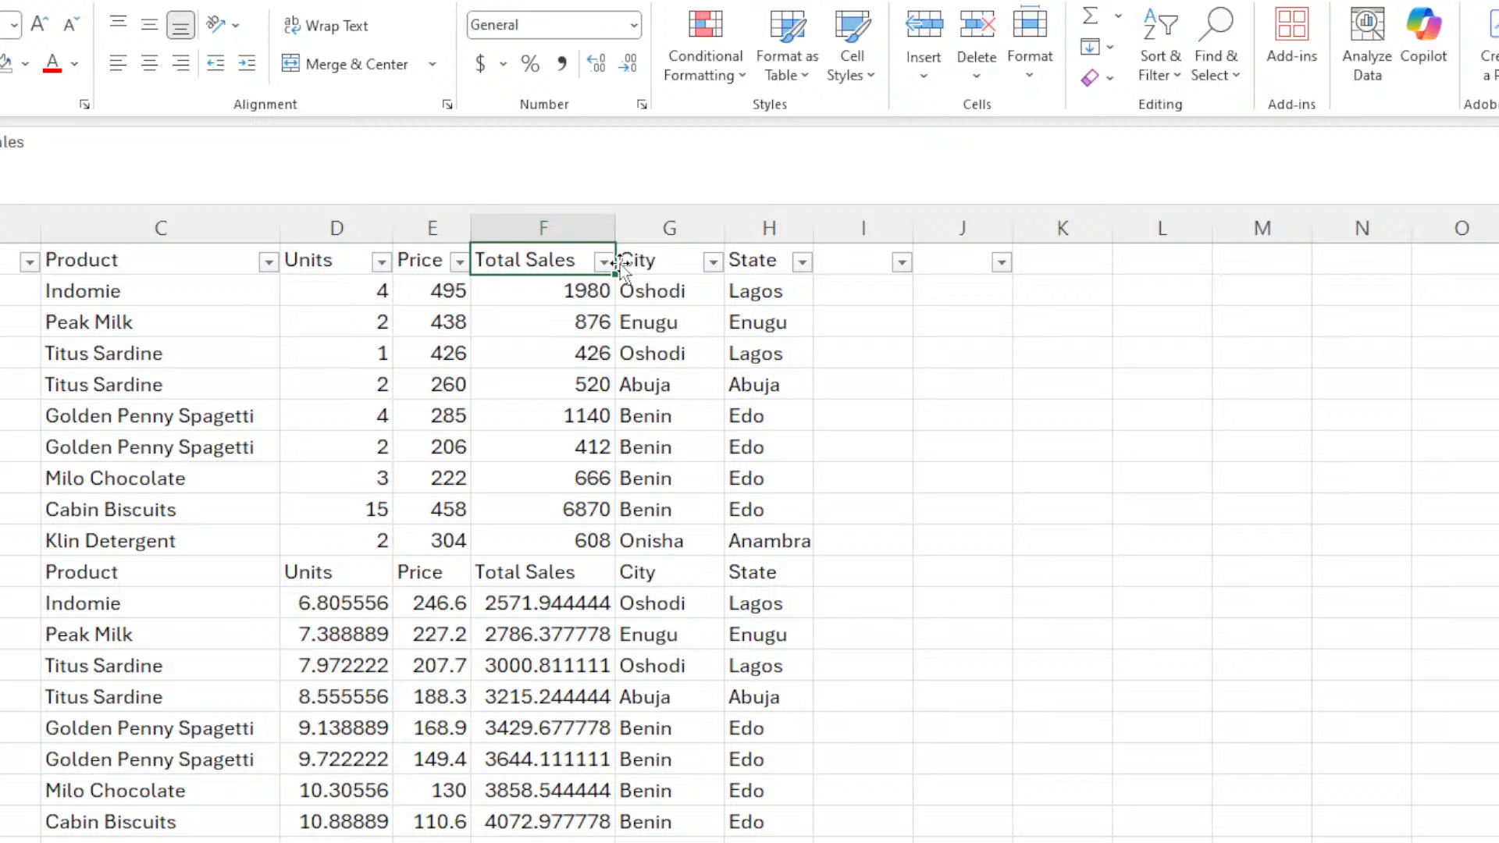
left_click(666, 259)
left_click(742, 261)
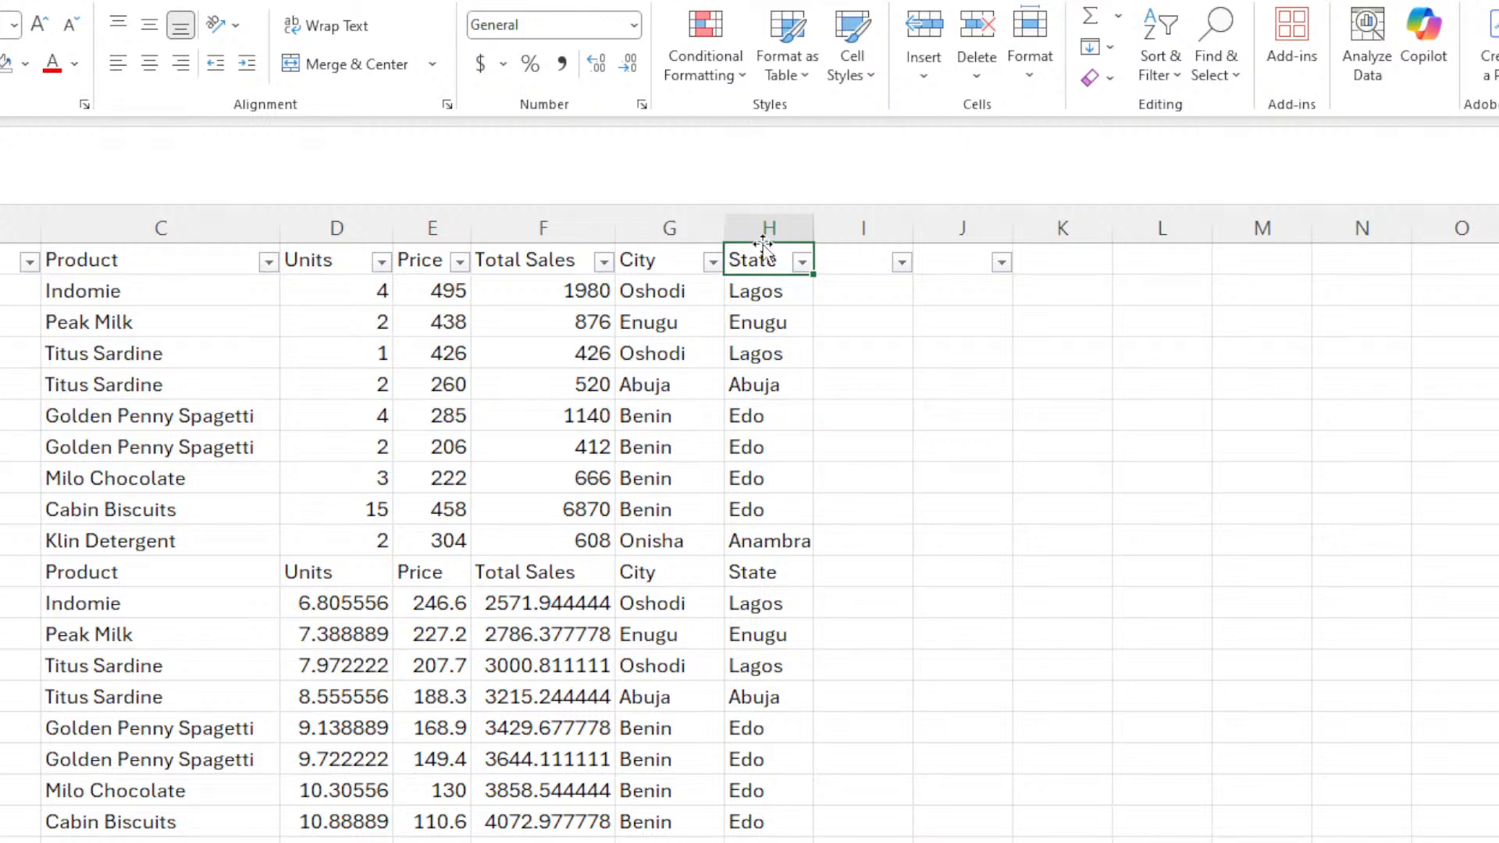
Fill the table's header row, through the State column, with a light blue theme color.
left_click(8, 418)
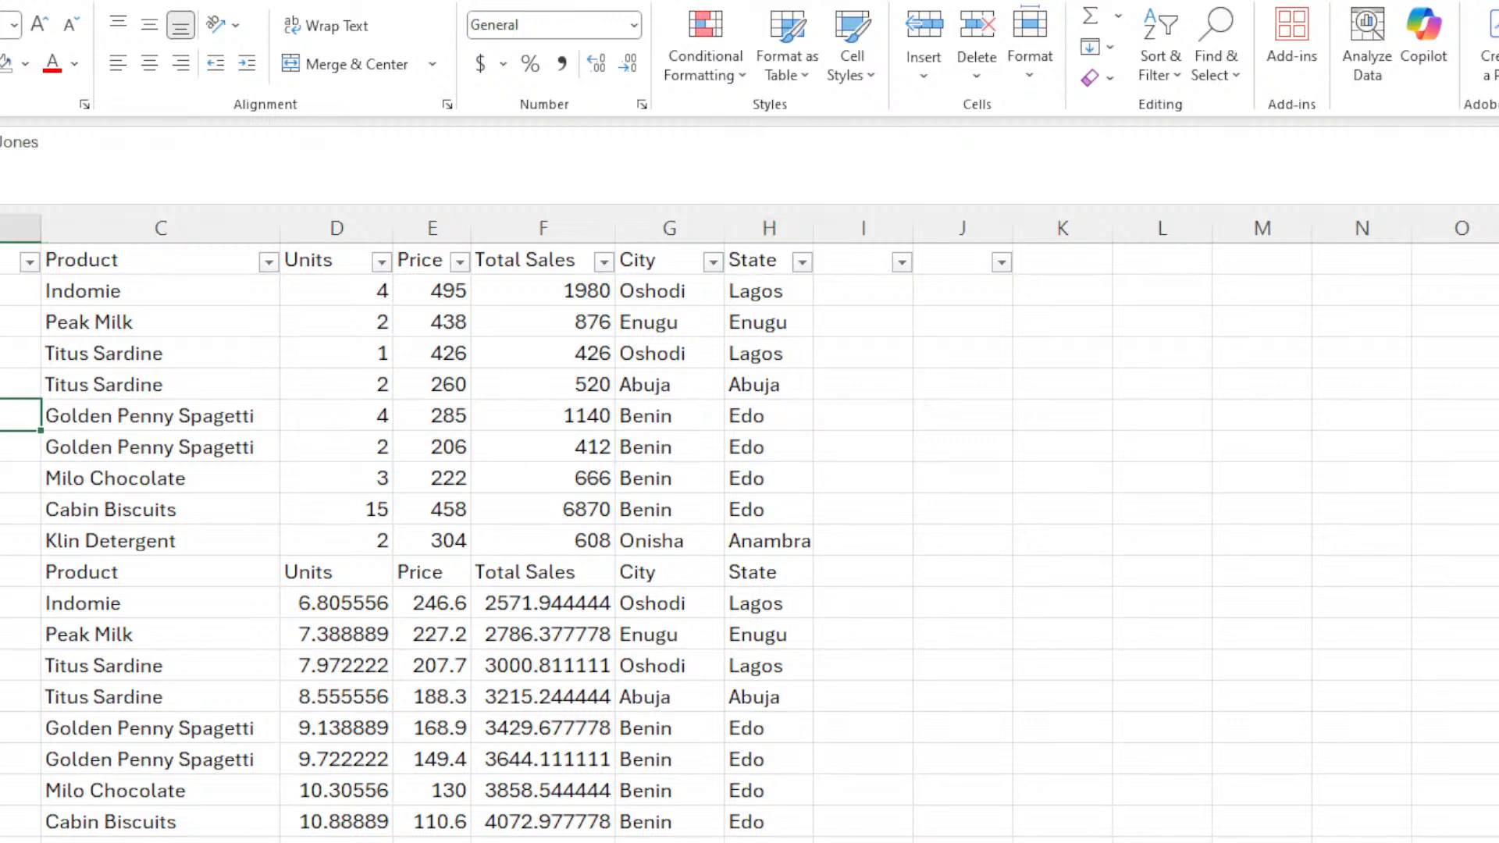
left_click(0, 417)
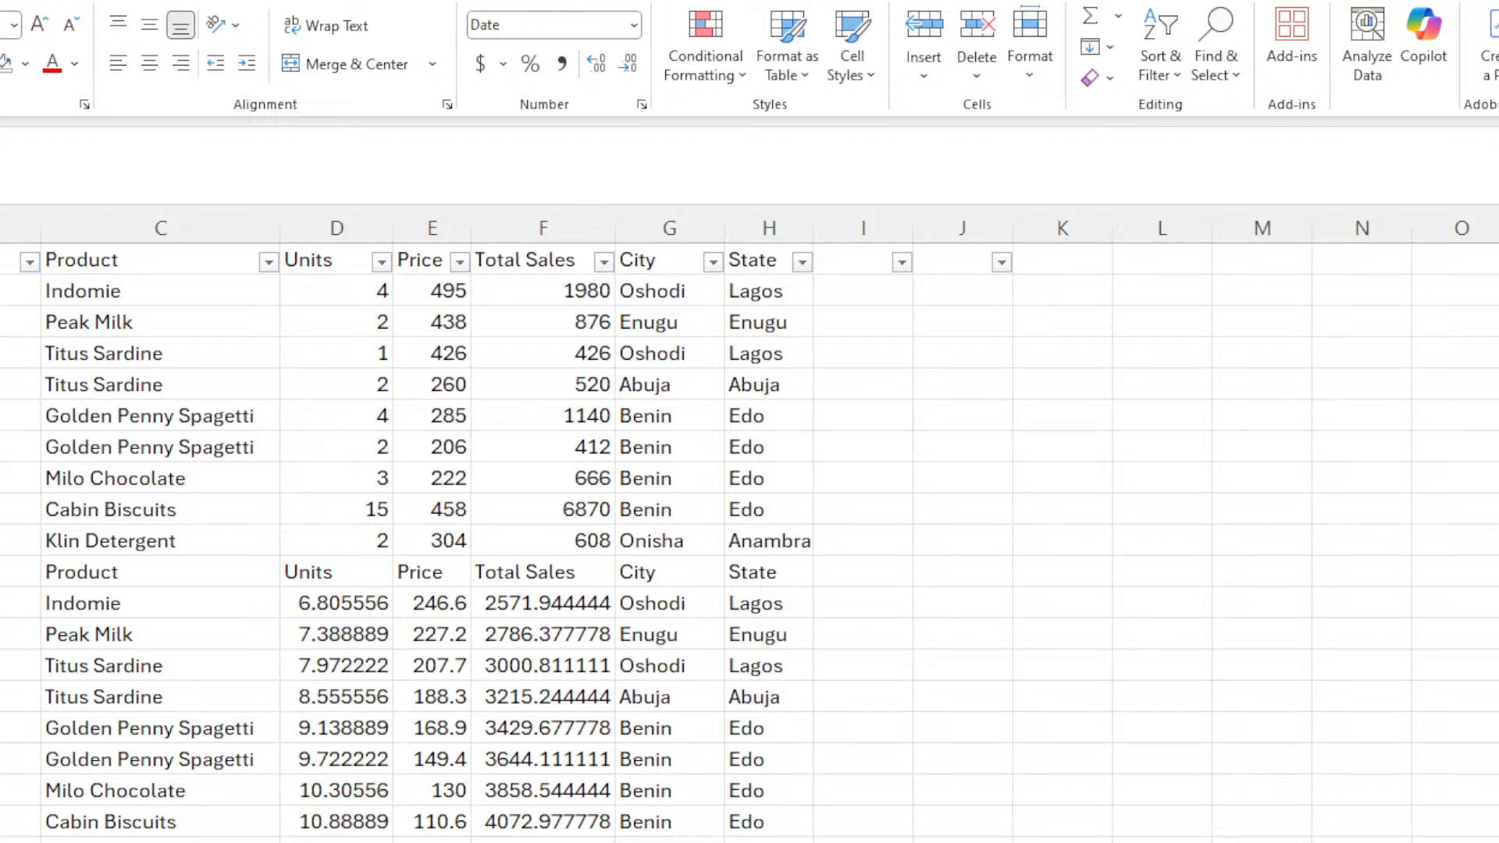
left_click(0, 260)
left_click(164, 384)
left_click(0, 260)
left_click_drag(0, 260, 749, 261)
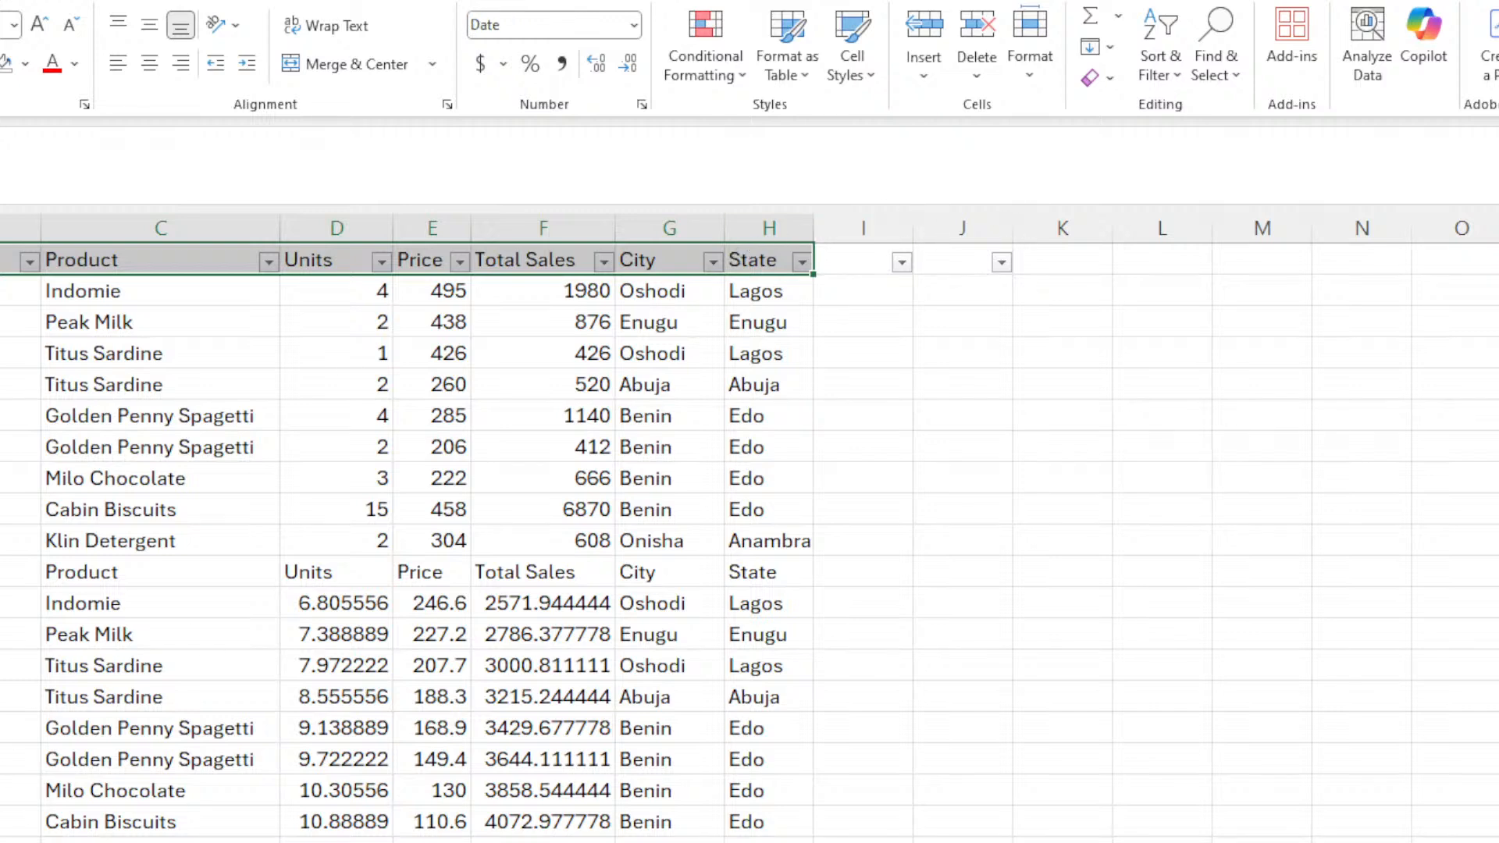
left_click(29, 64)
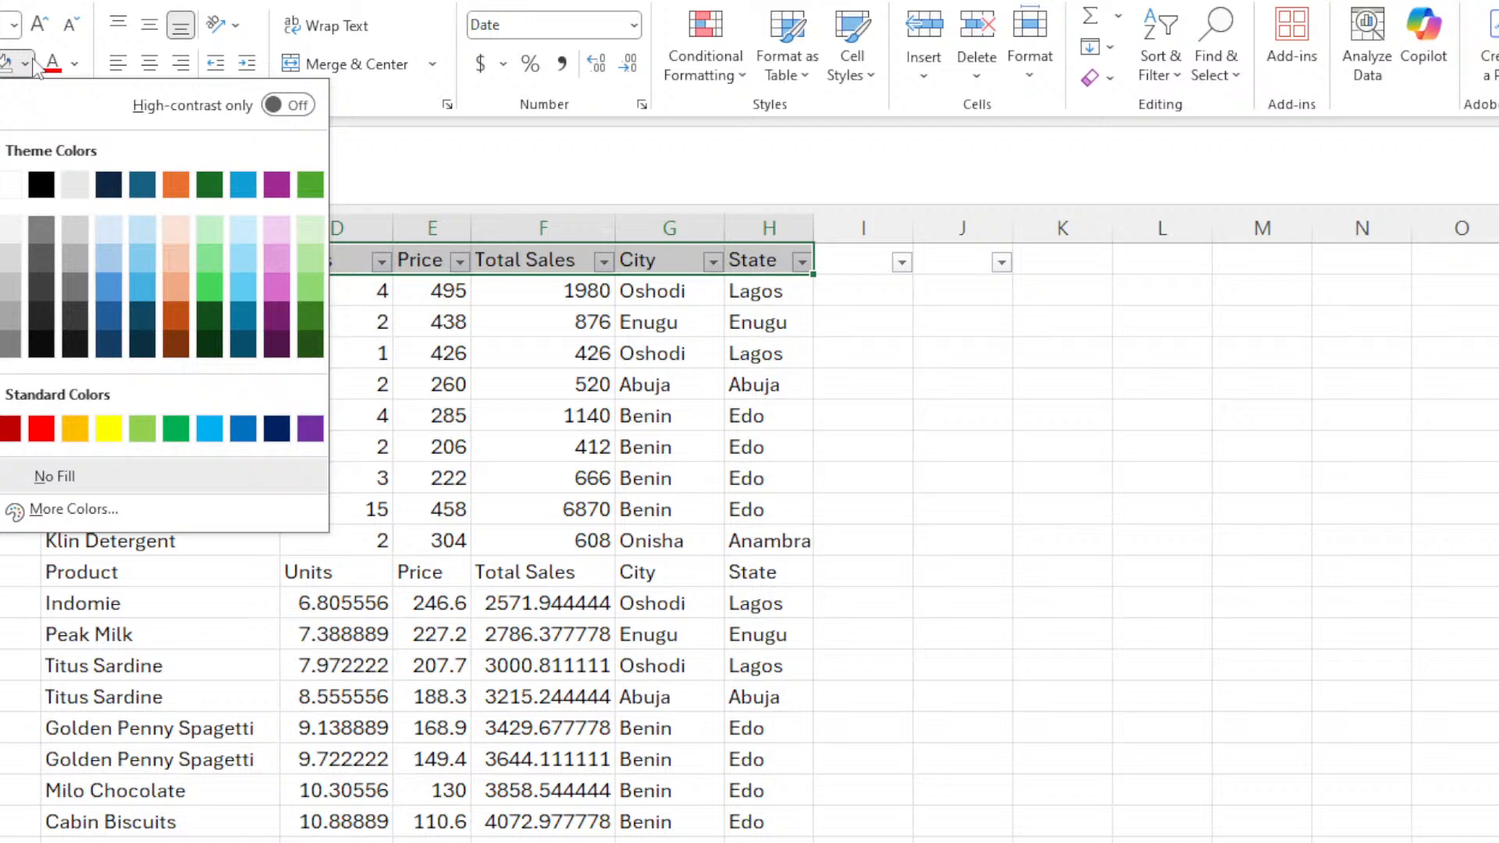
left_click(138, 250)
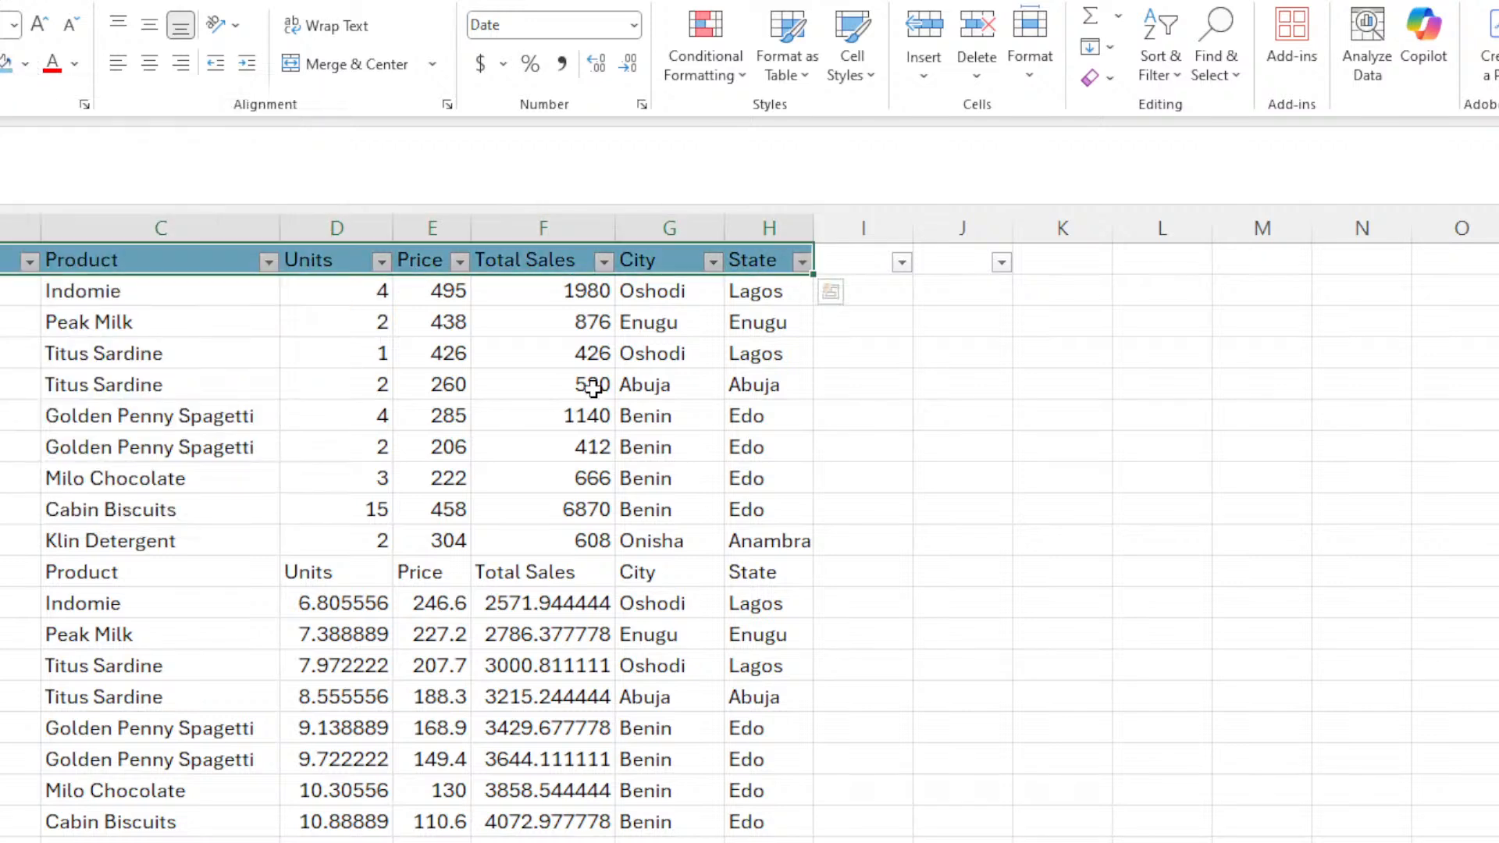
left_click(593, 388)
left_click(36, 484)
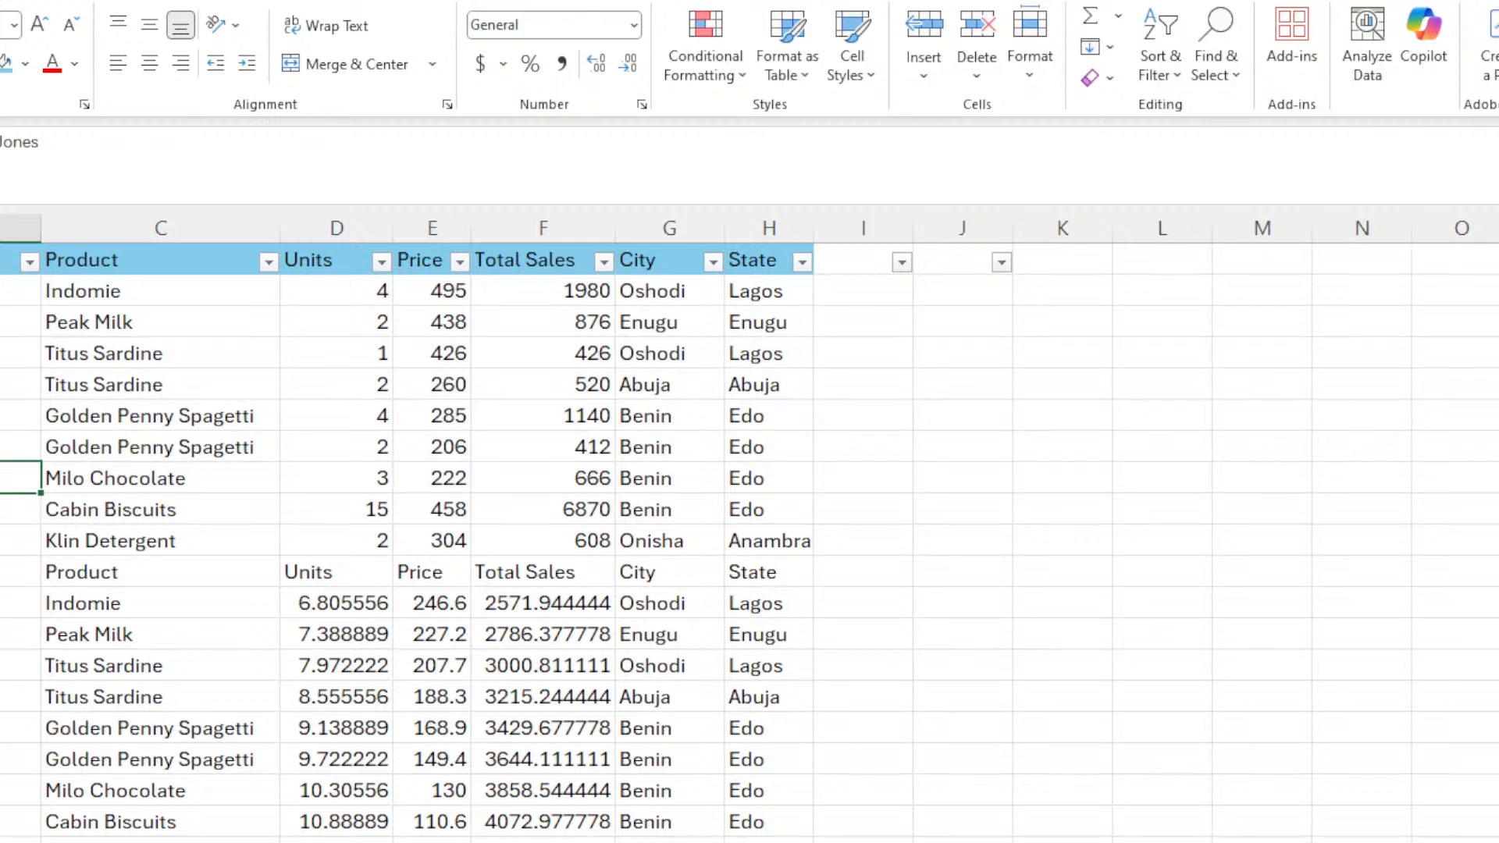
Examine the Price and Total Sales values in the repeated rows below the first block of sales records.
left_click(1, 602)
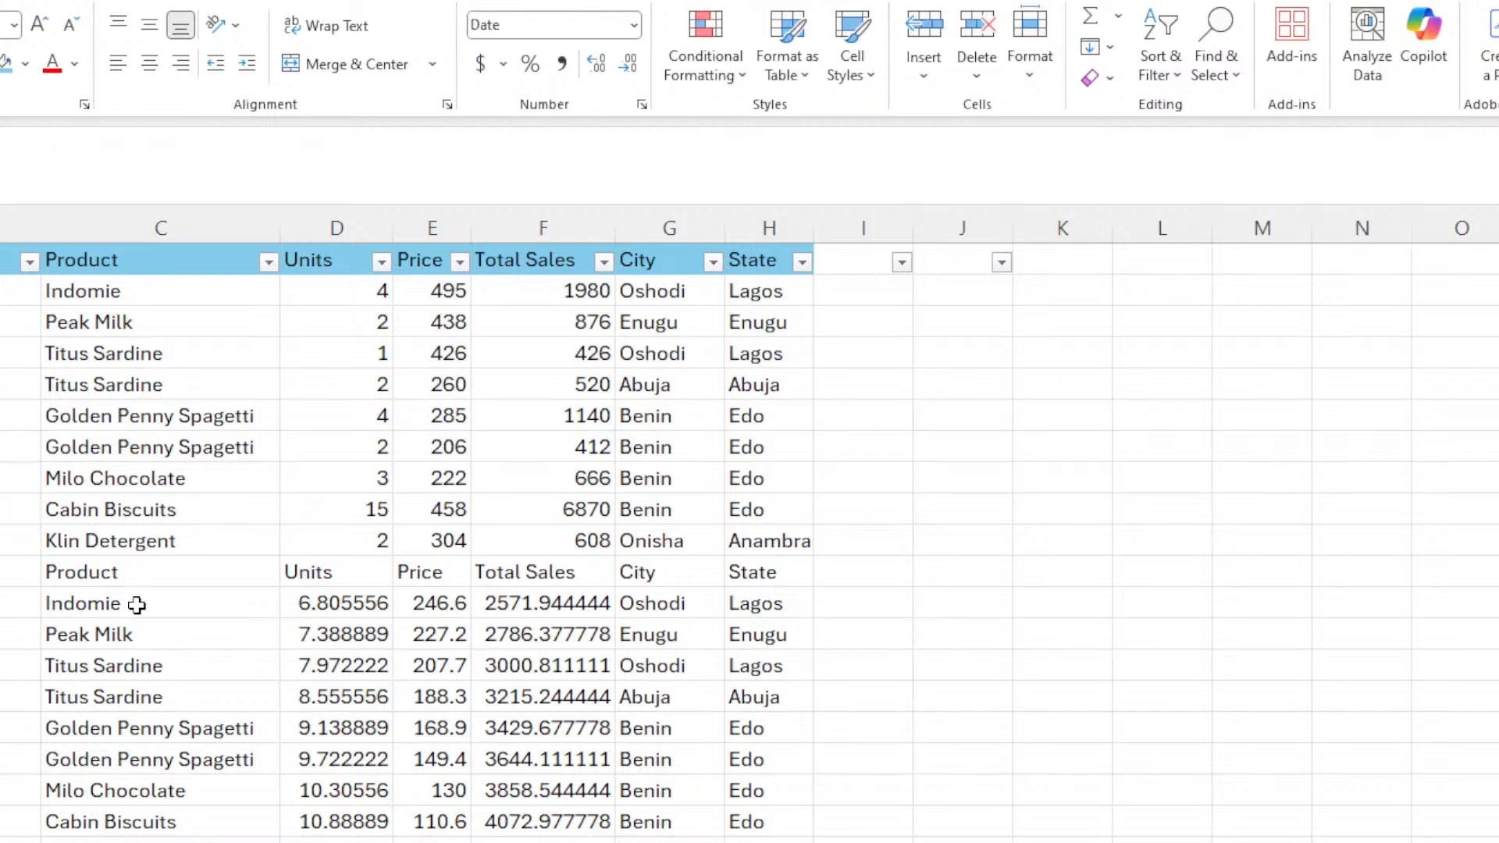
left_click(417, 599)
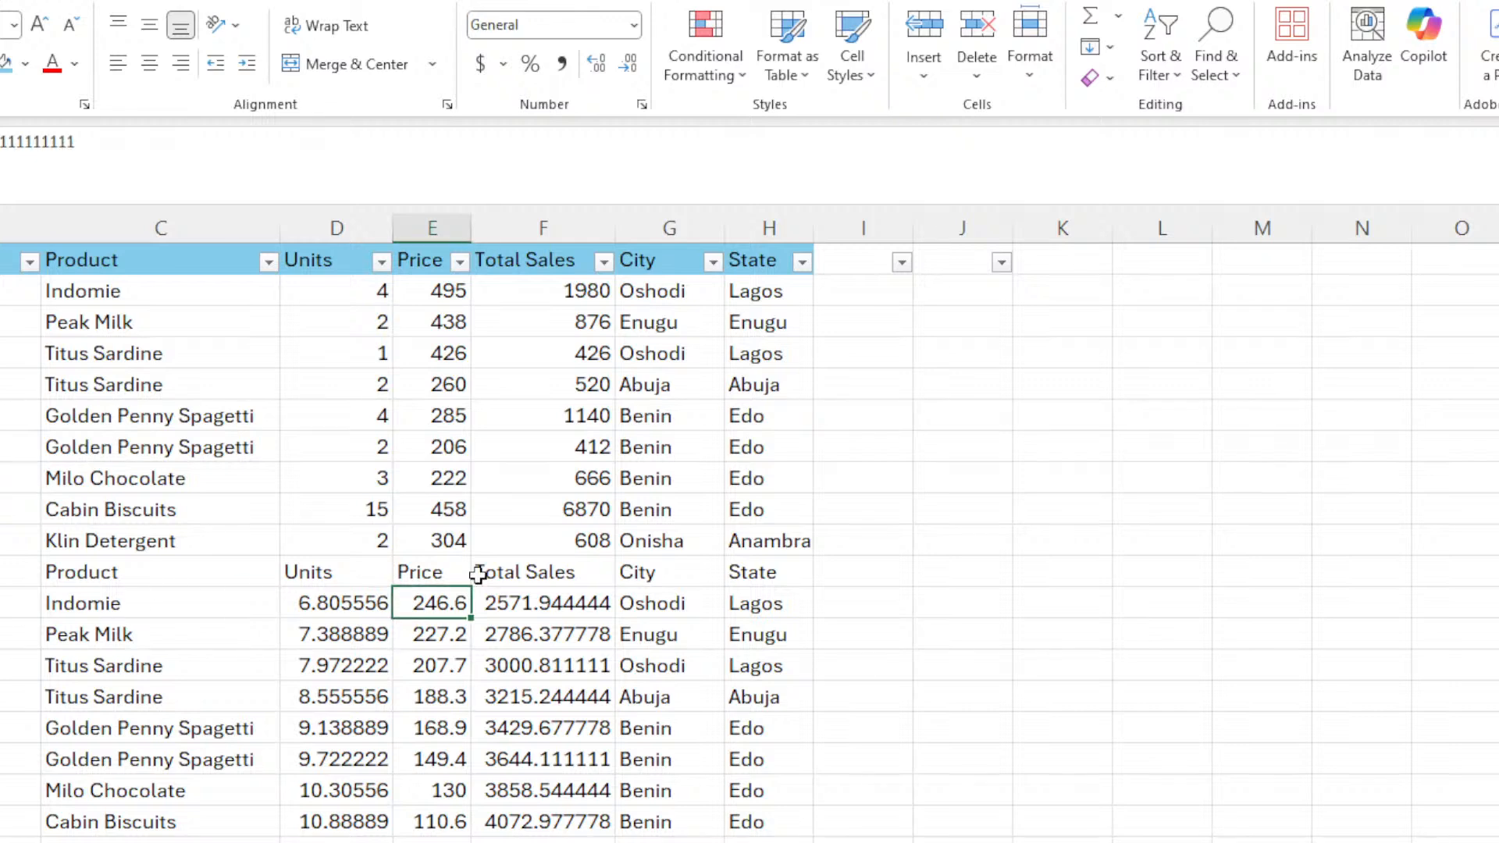
left_click(572, 615)
scroll(565, 595, "down", 4)
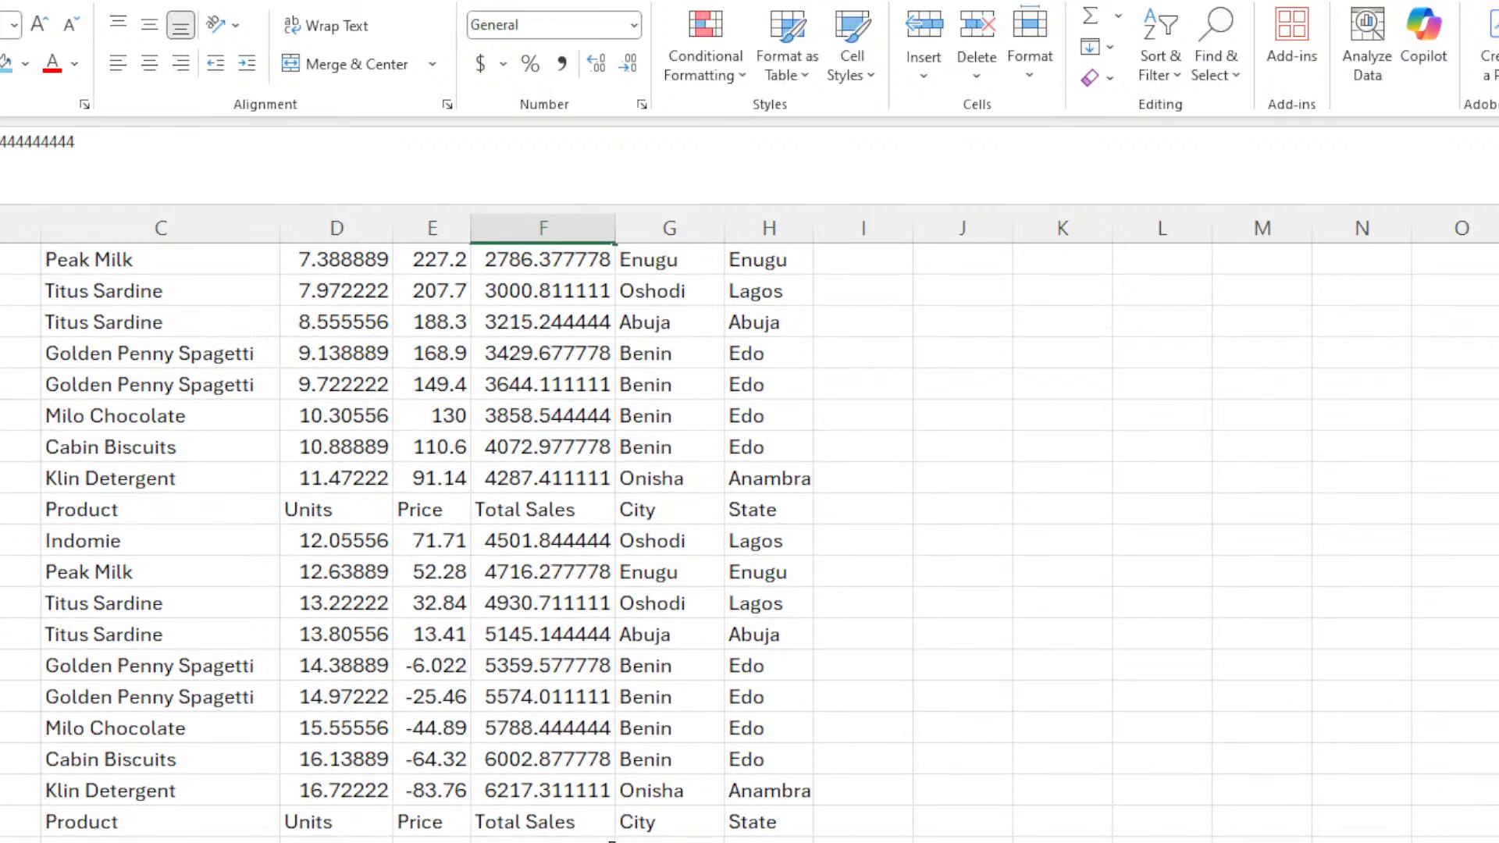
left_click(576, 515)
left_click(590, 686)
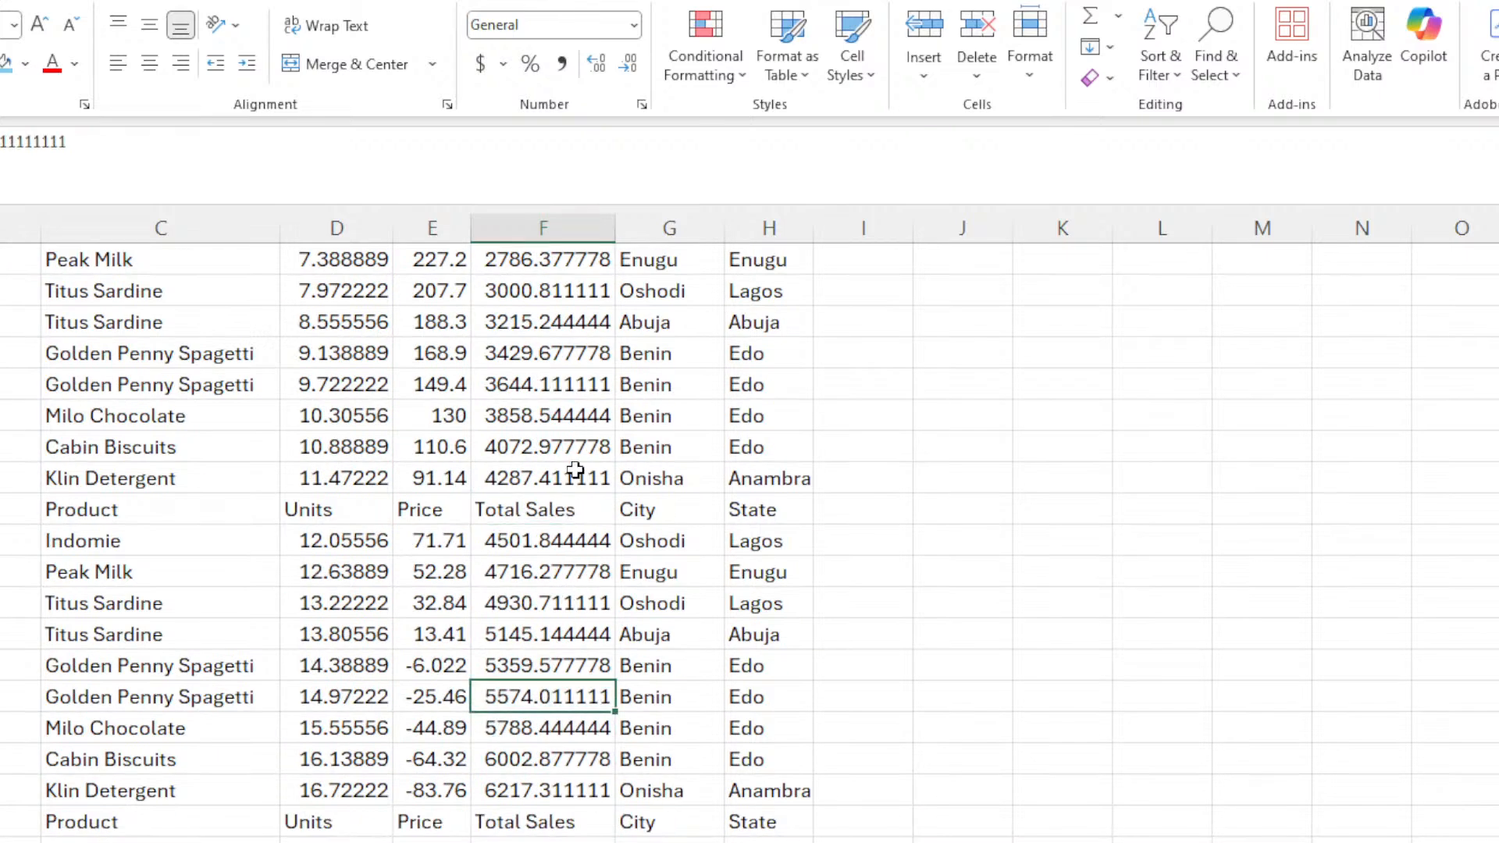
Compare the Units, Price and Total Sales values in the repeated rows with those in the first block of sales records.
scroll(576, 471, "up", 4)
left_click(414, 631)
left_click(343, 605)
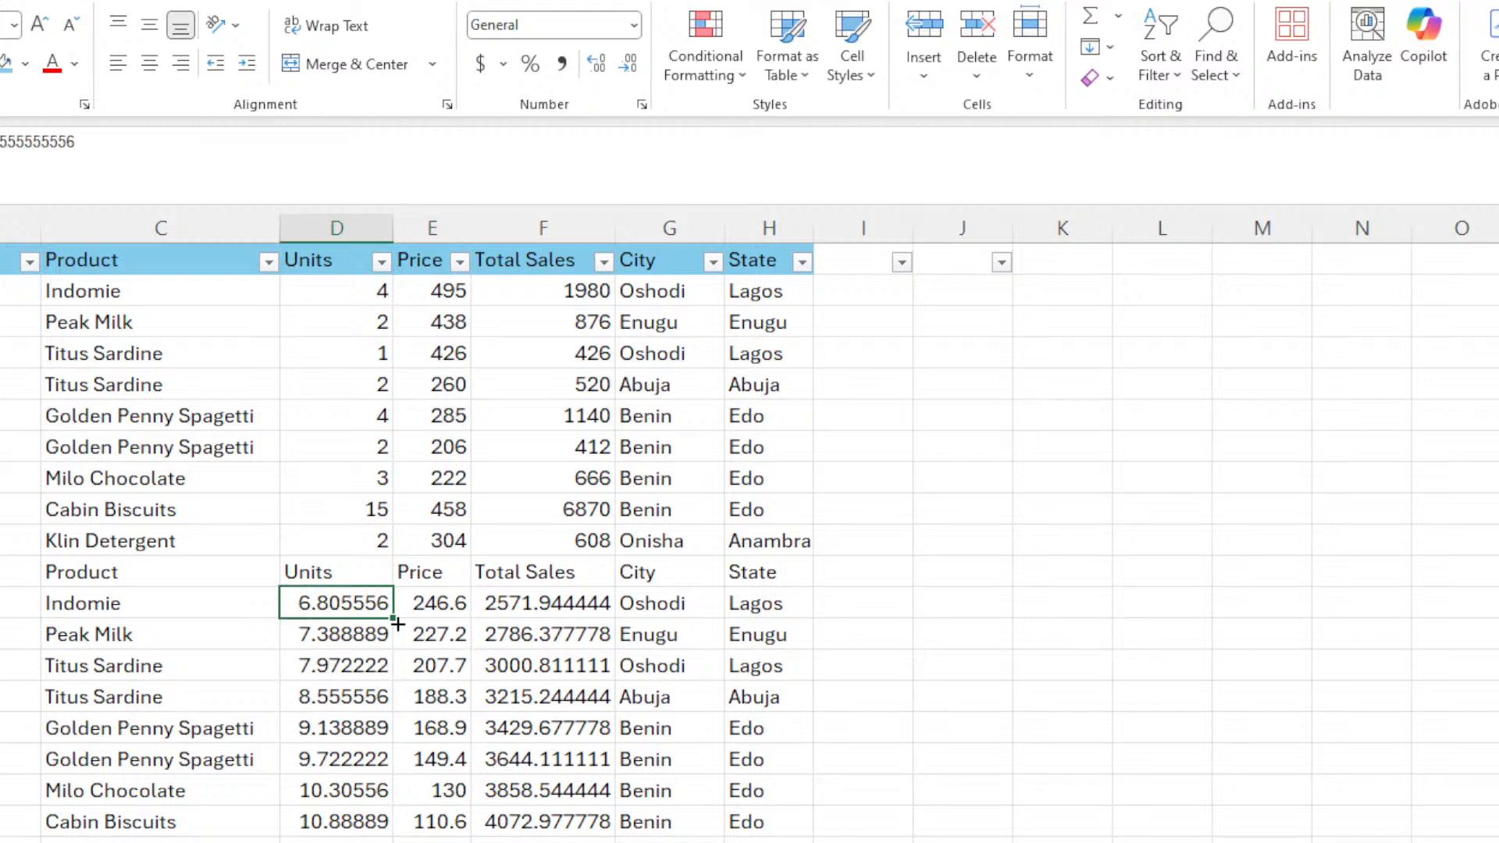
left_click(548, 631)
left_click(357, 631)
left_click(383, 719)
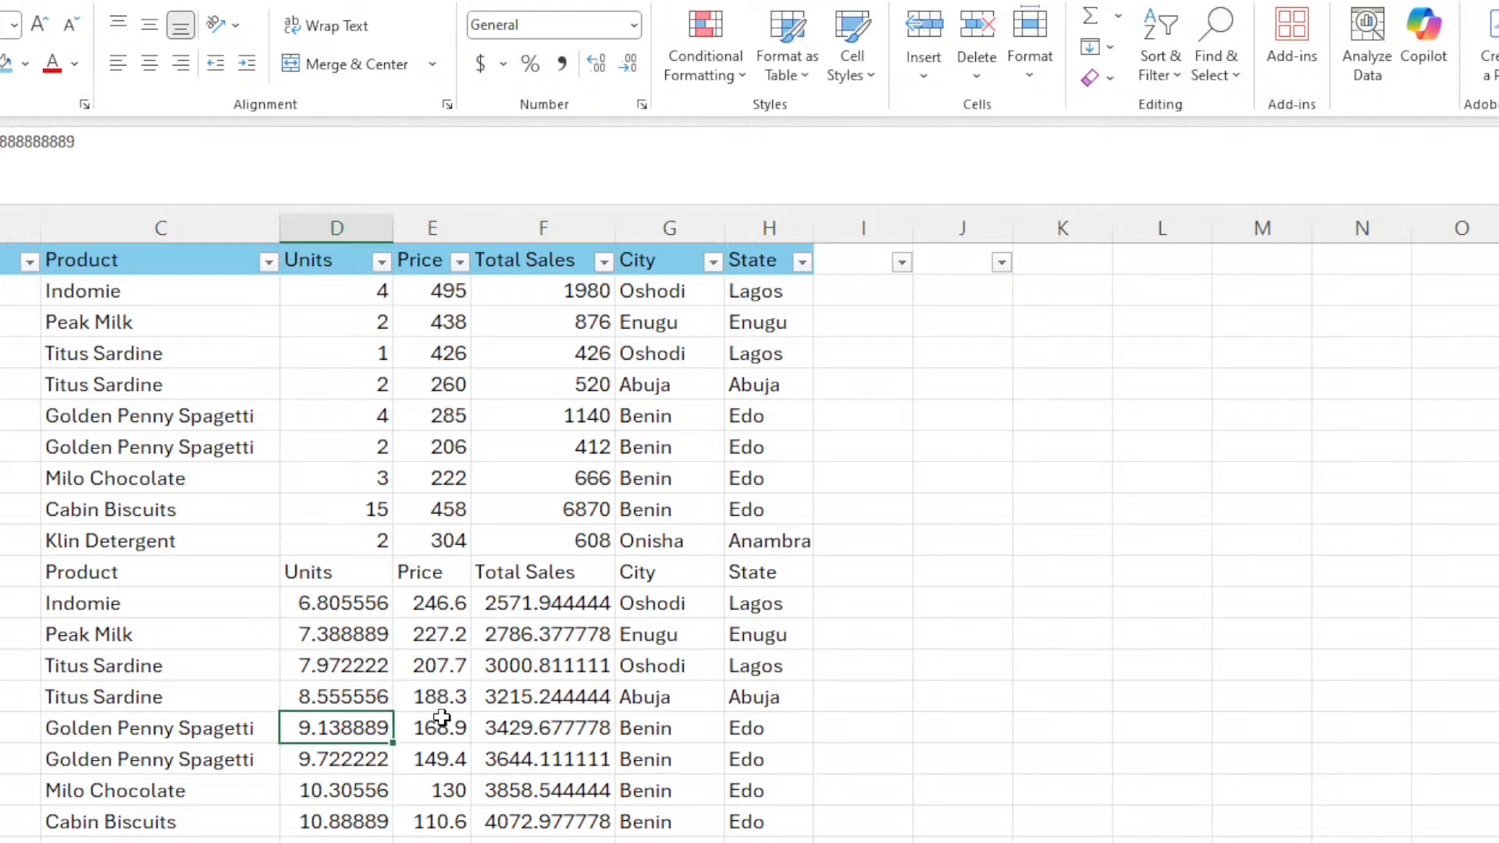
left_click(578, 688)
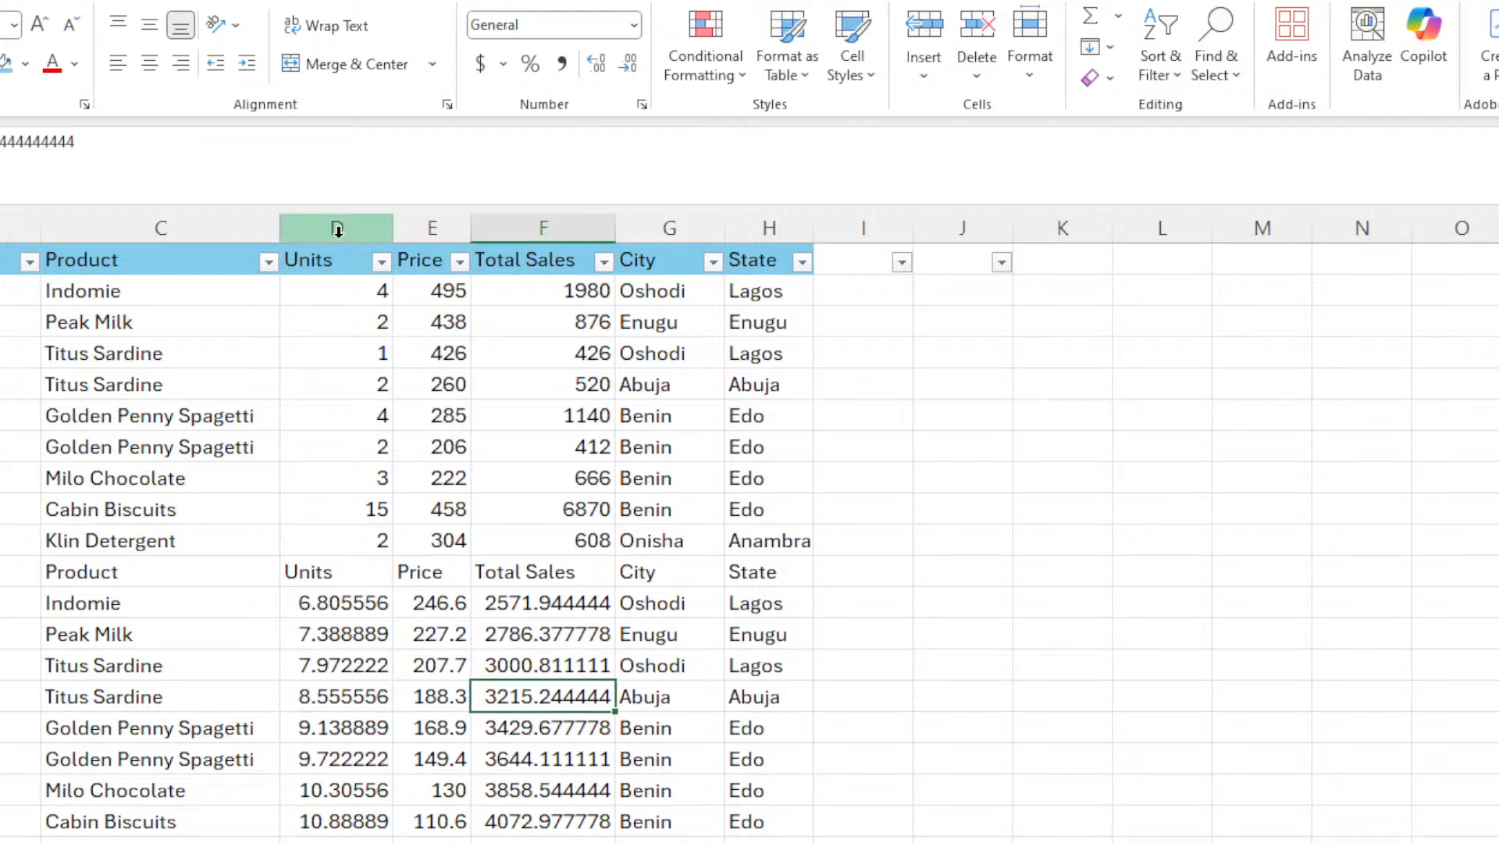
left_click(349, 291)
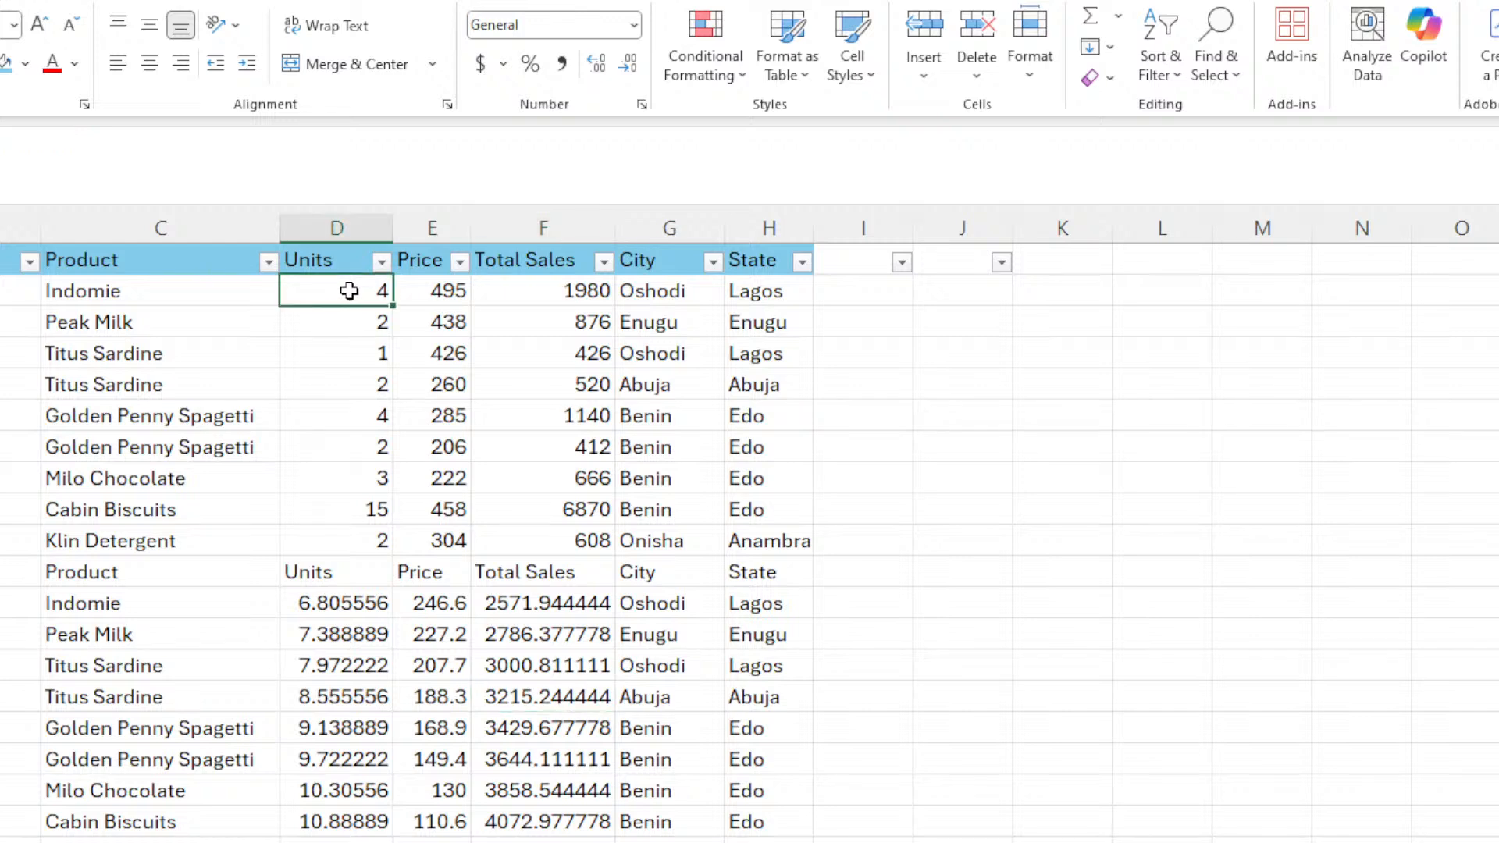
key("ctrl+space")
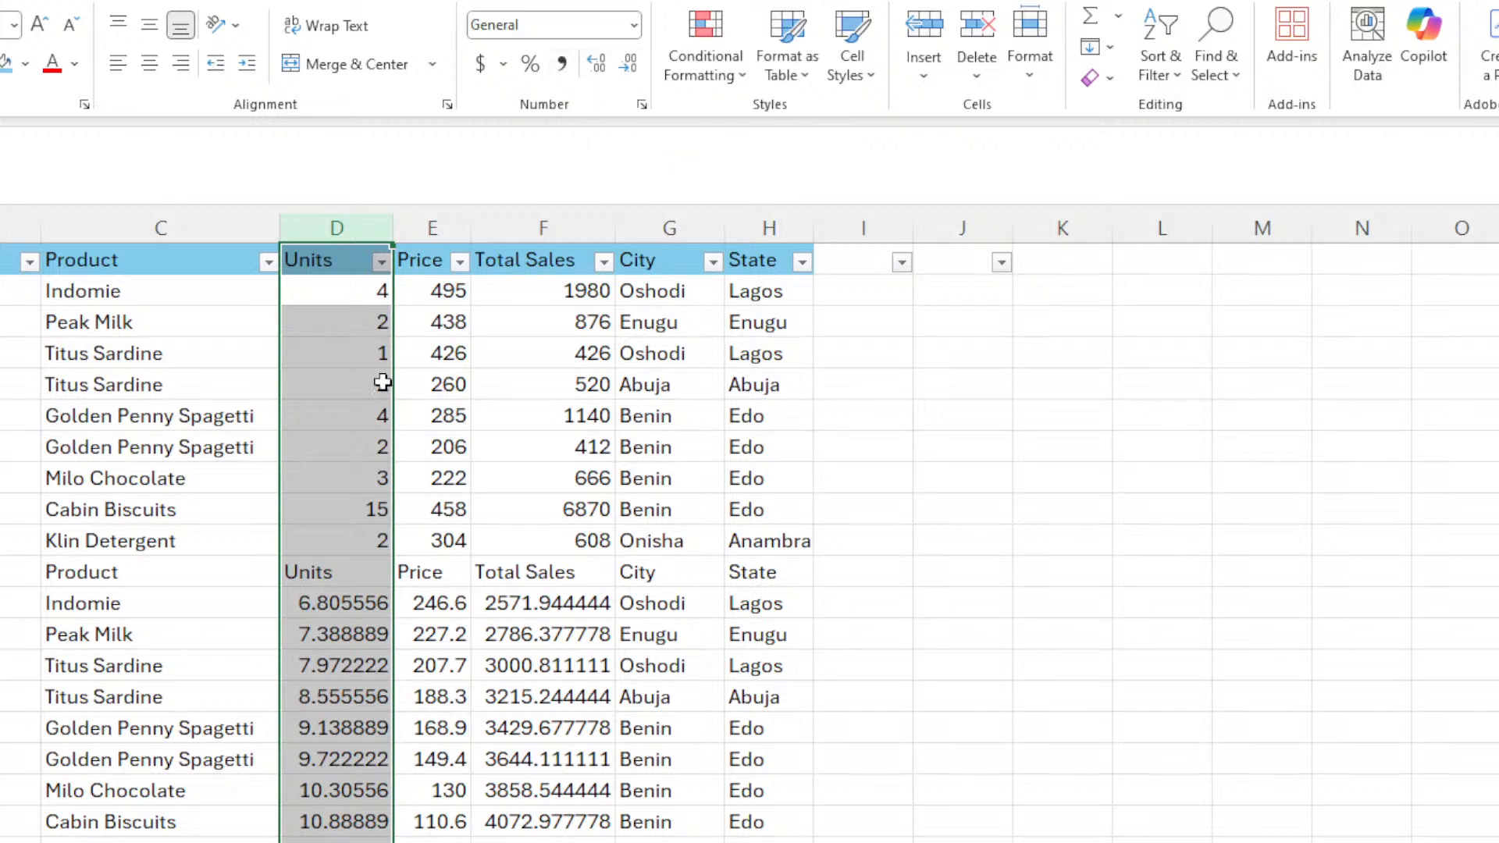
left_click(358, 446)
left_click(320, 545)
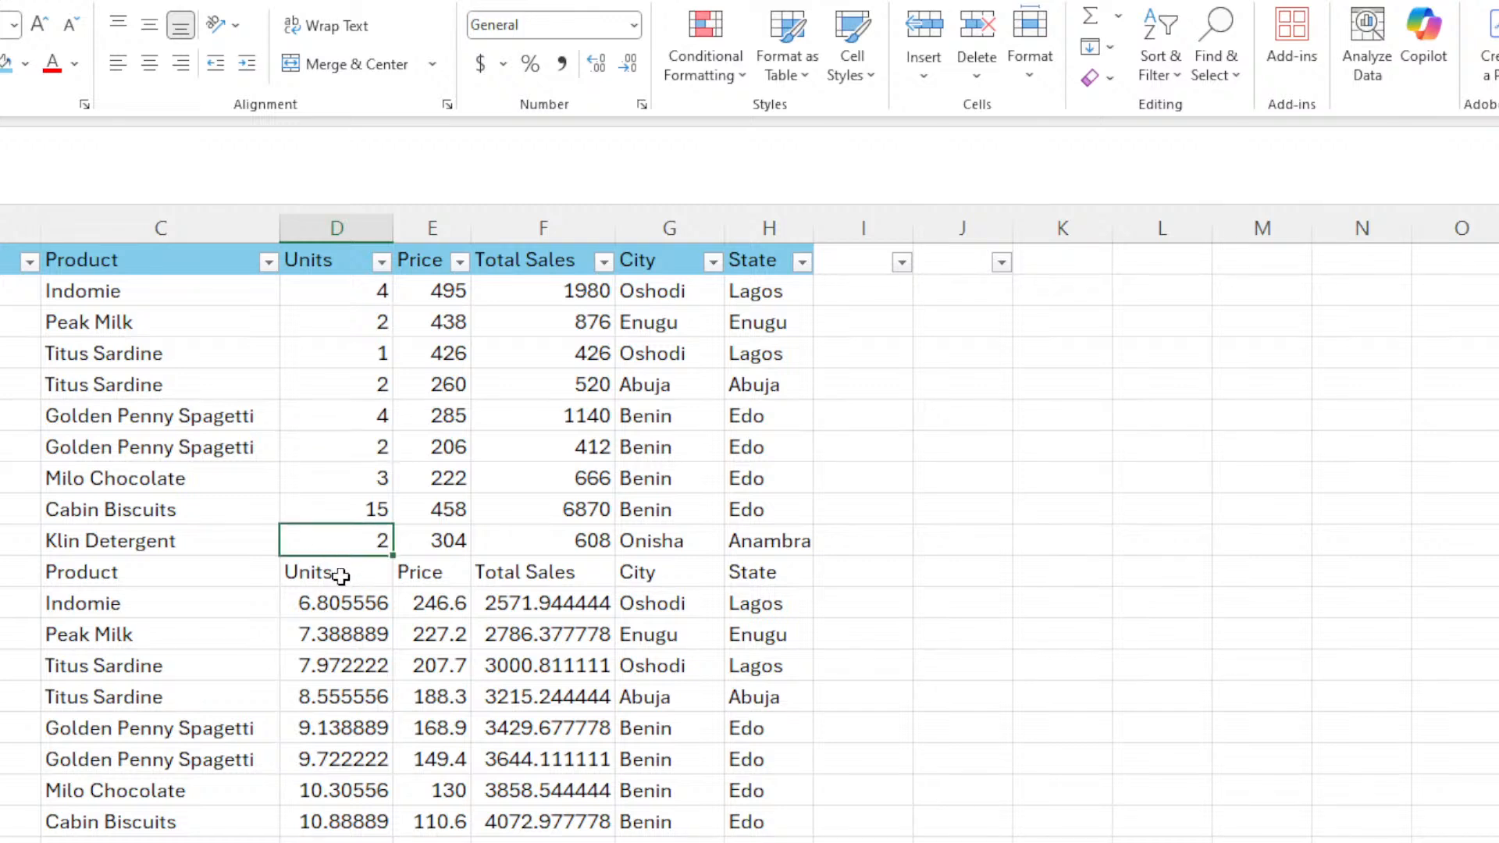
Examine the header rows repeated between the blocks of sales records, from the first column through State.
left_click(334, 573)
key("Left")
key("Left")
left_click(704, 567)
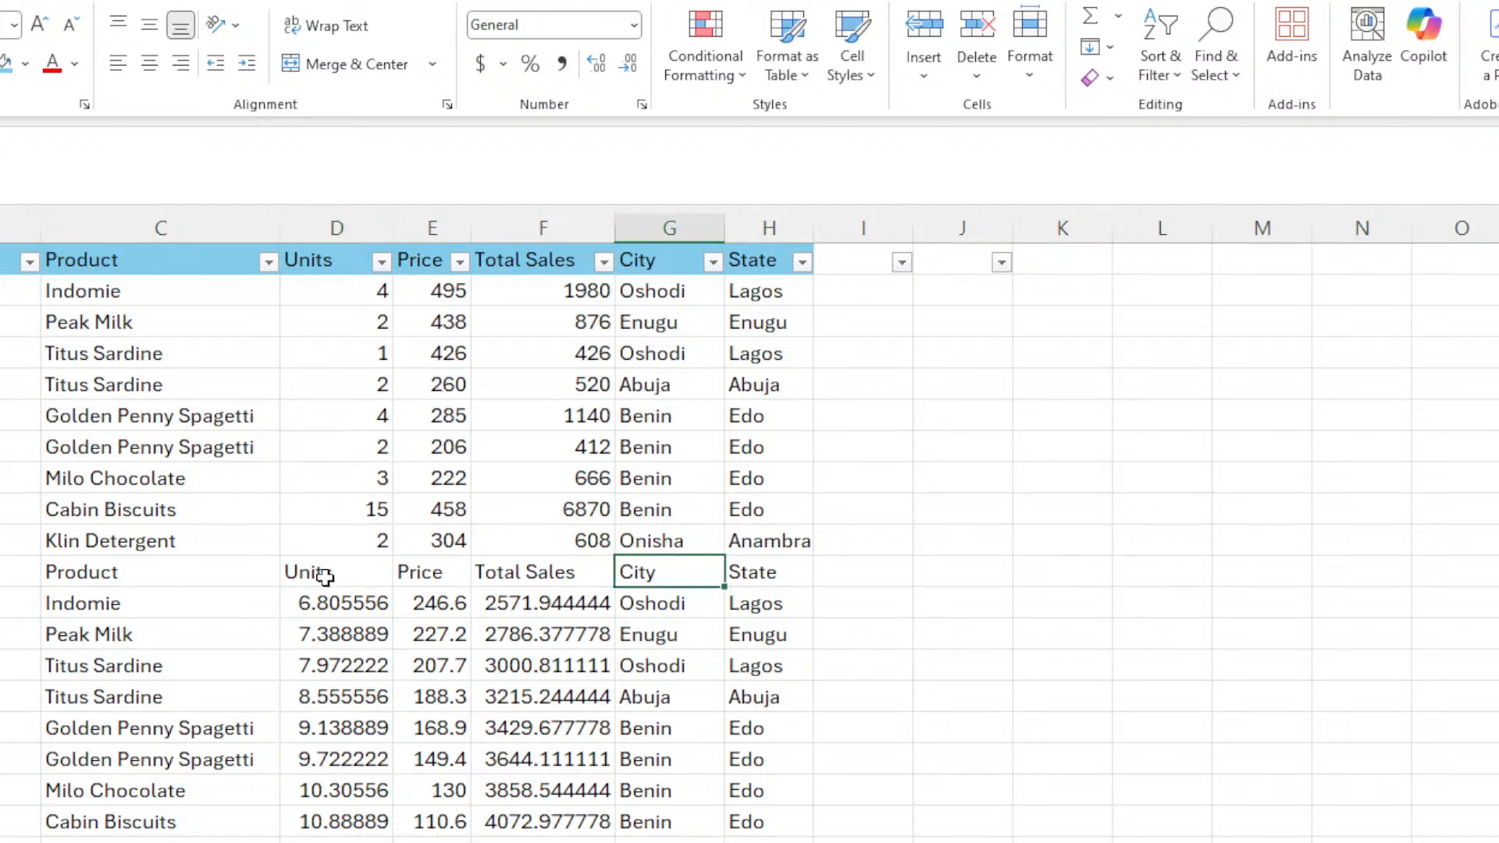
left_click(74, 575)
key("Left")
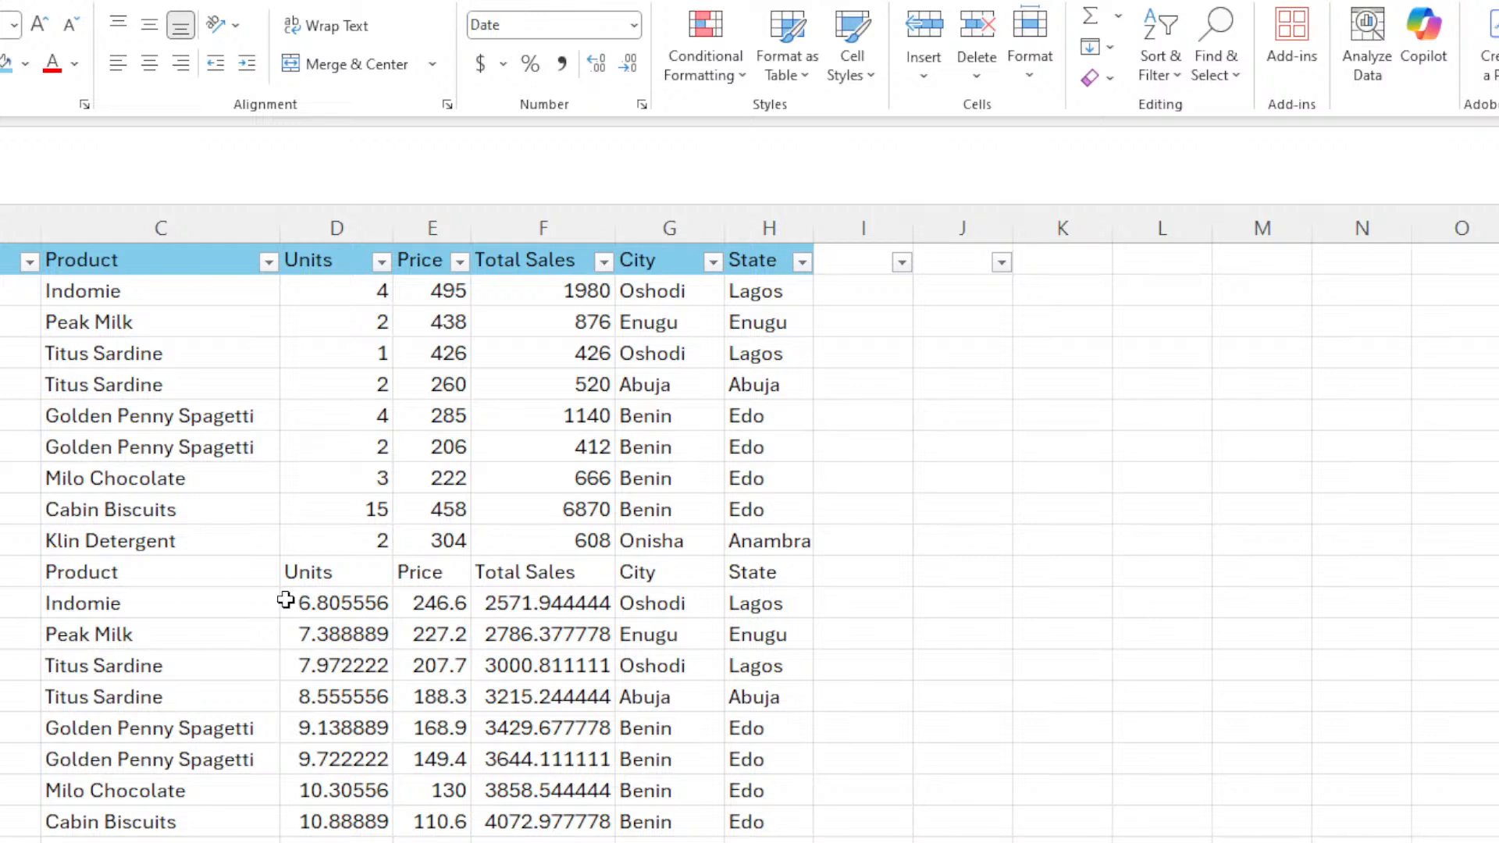
scroll(105, 679, "down", 4)
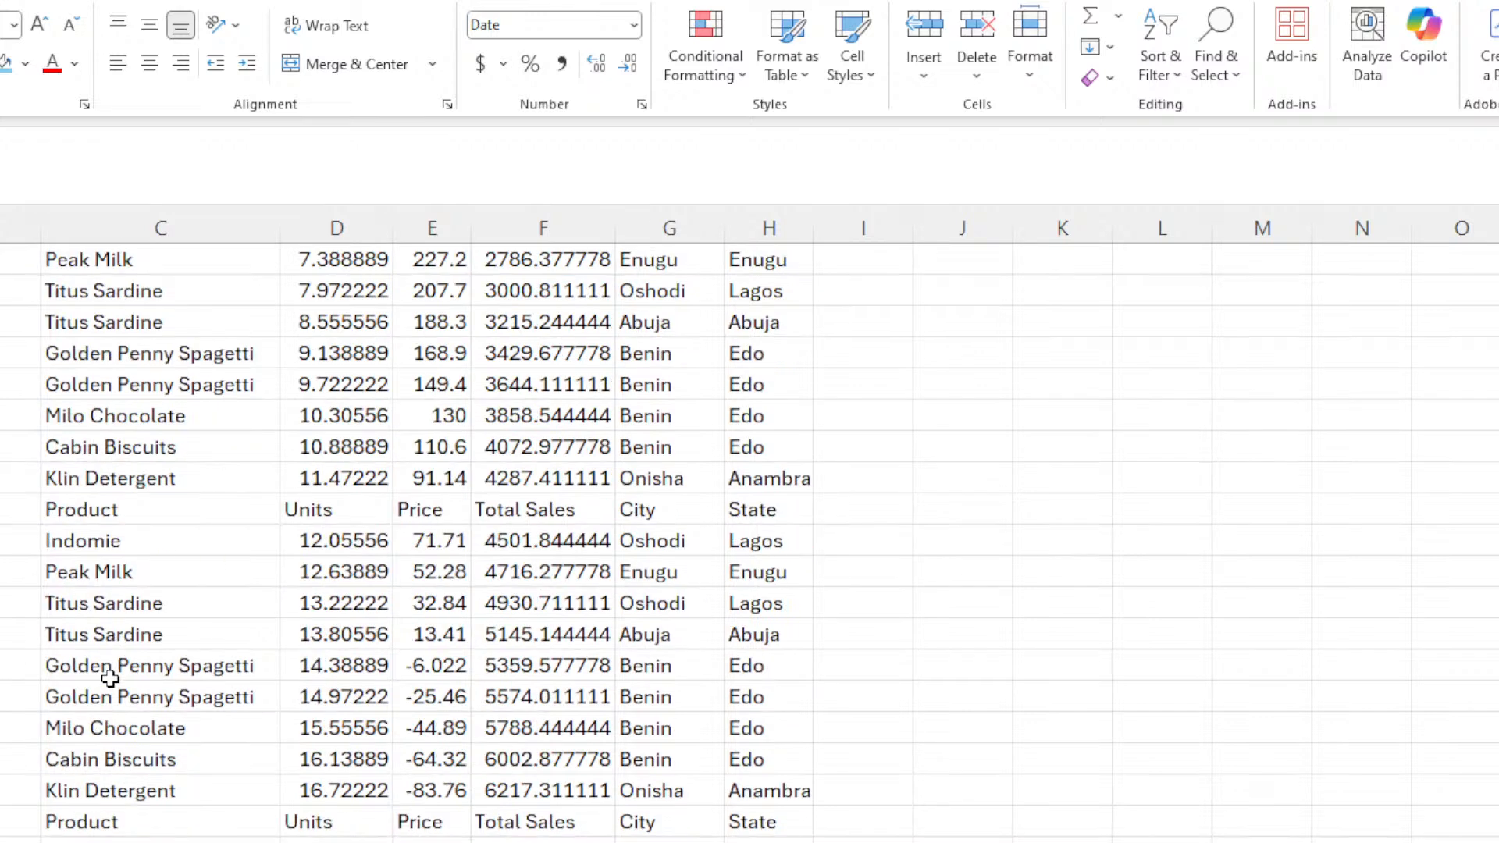
scroll(4, 601, "down", 4)
scroll(749, 539, "down", 1)
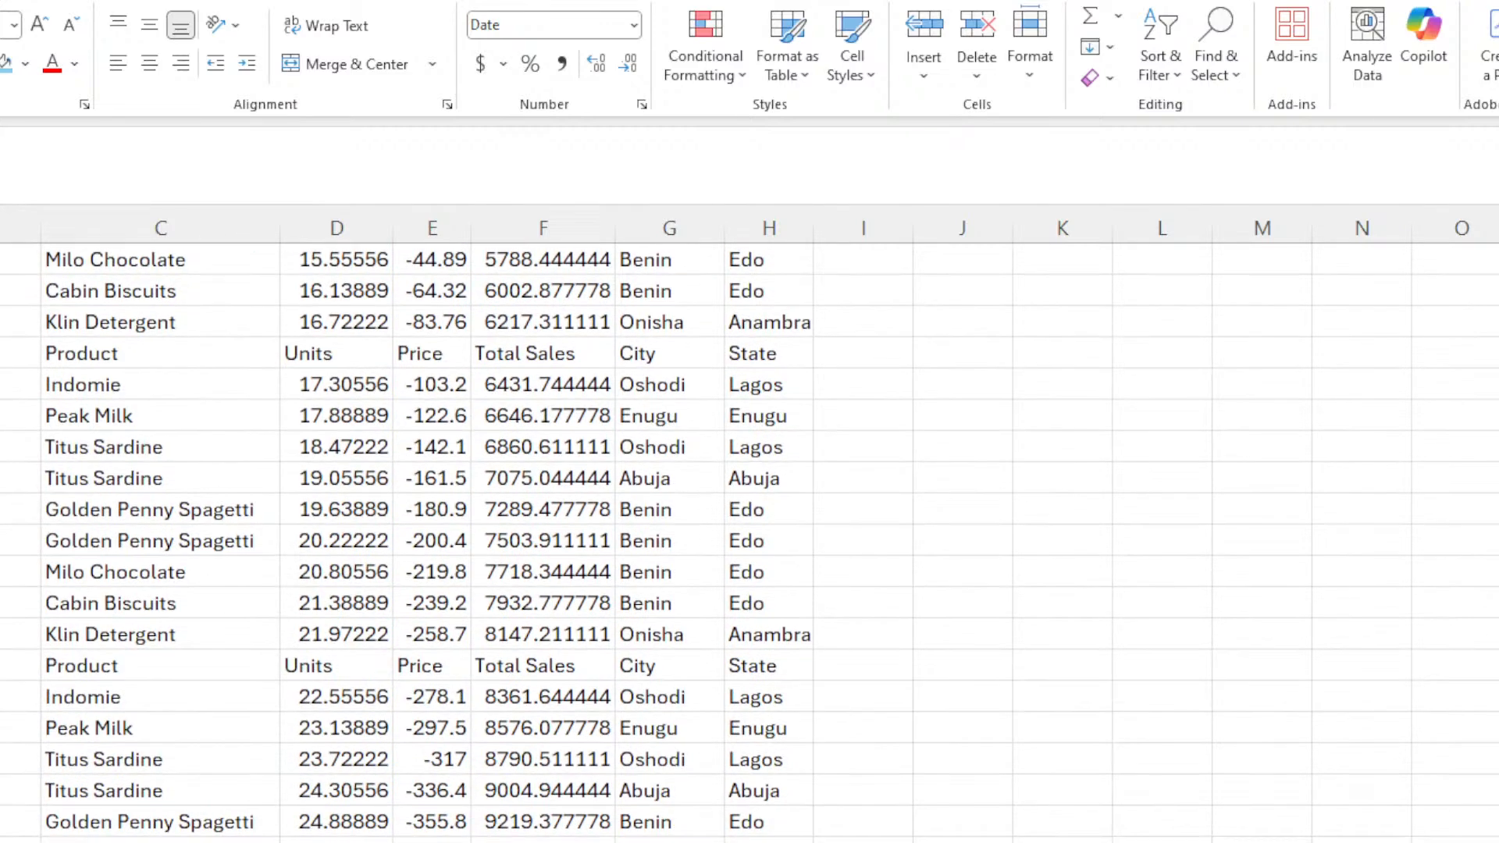
scroll(428, 539, "up", 9)
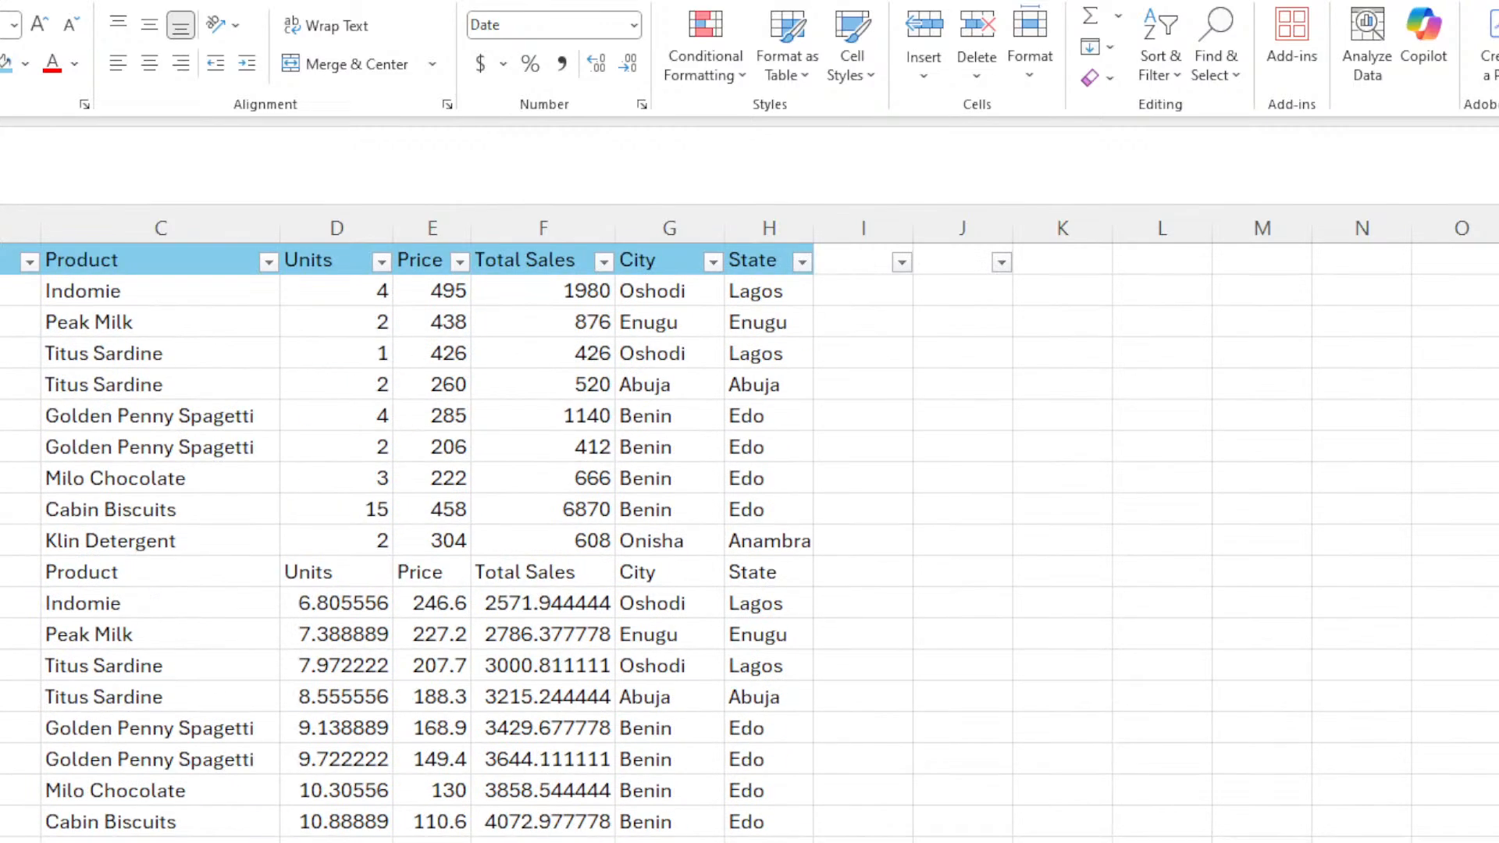
Remove the existing filter, which extends past the State column, from the table's header row.
left_click(16, 447)
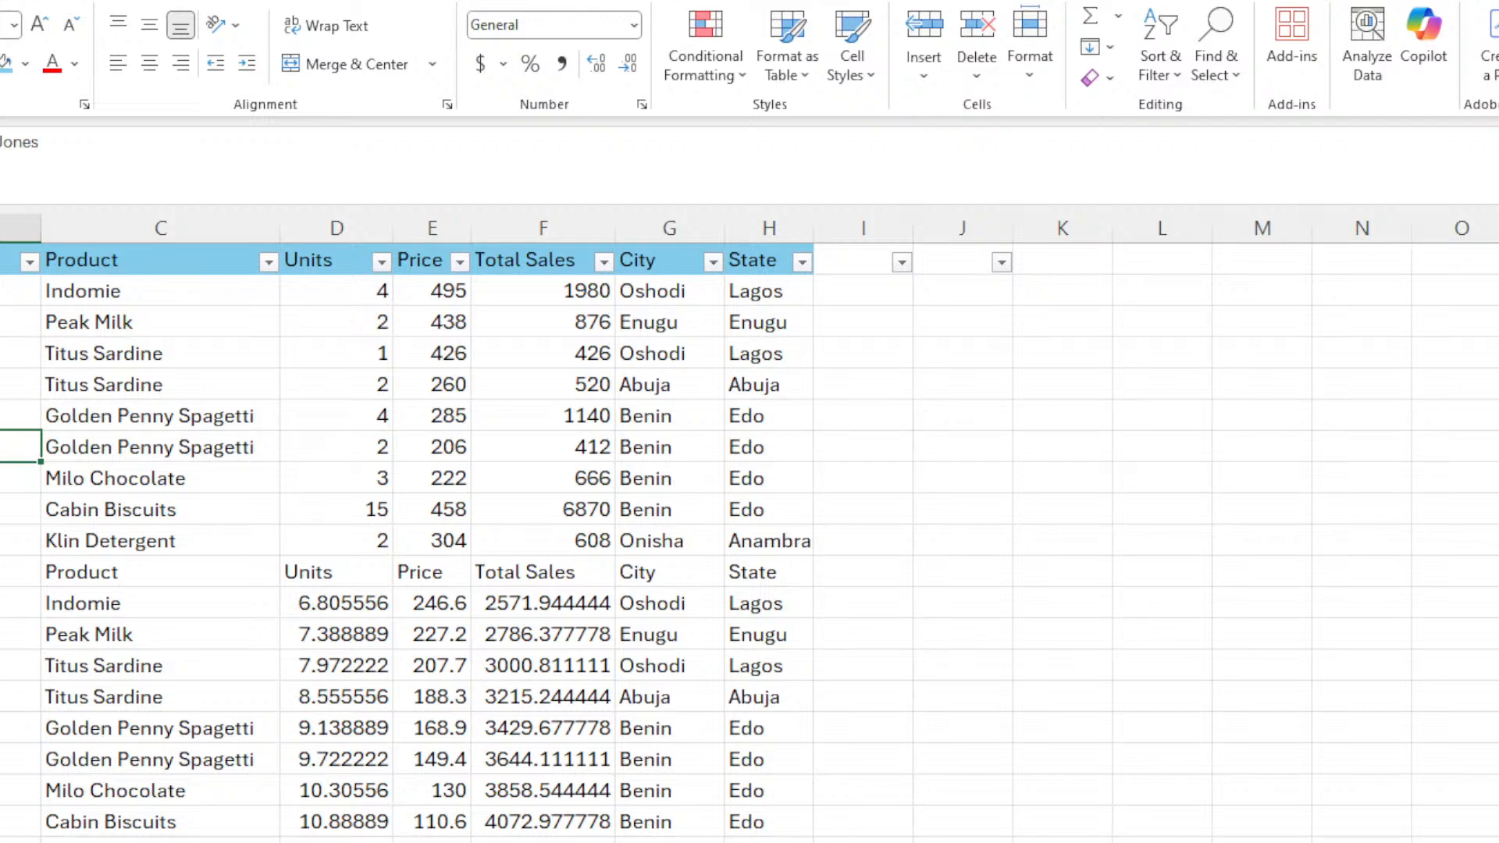
left_click_drag(15, 260, 780, 248)
left_click(1161, 39)
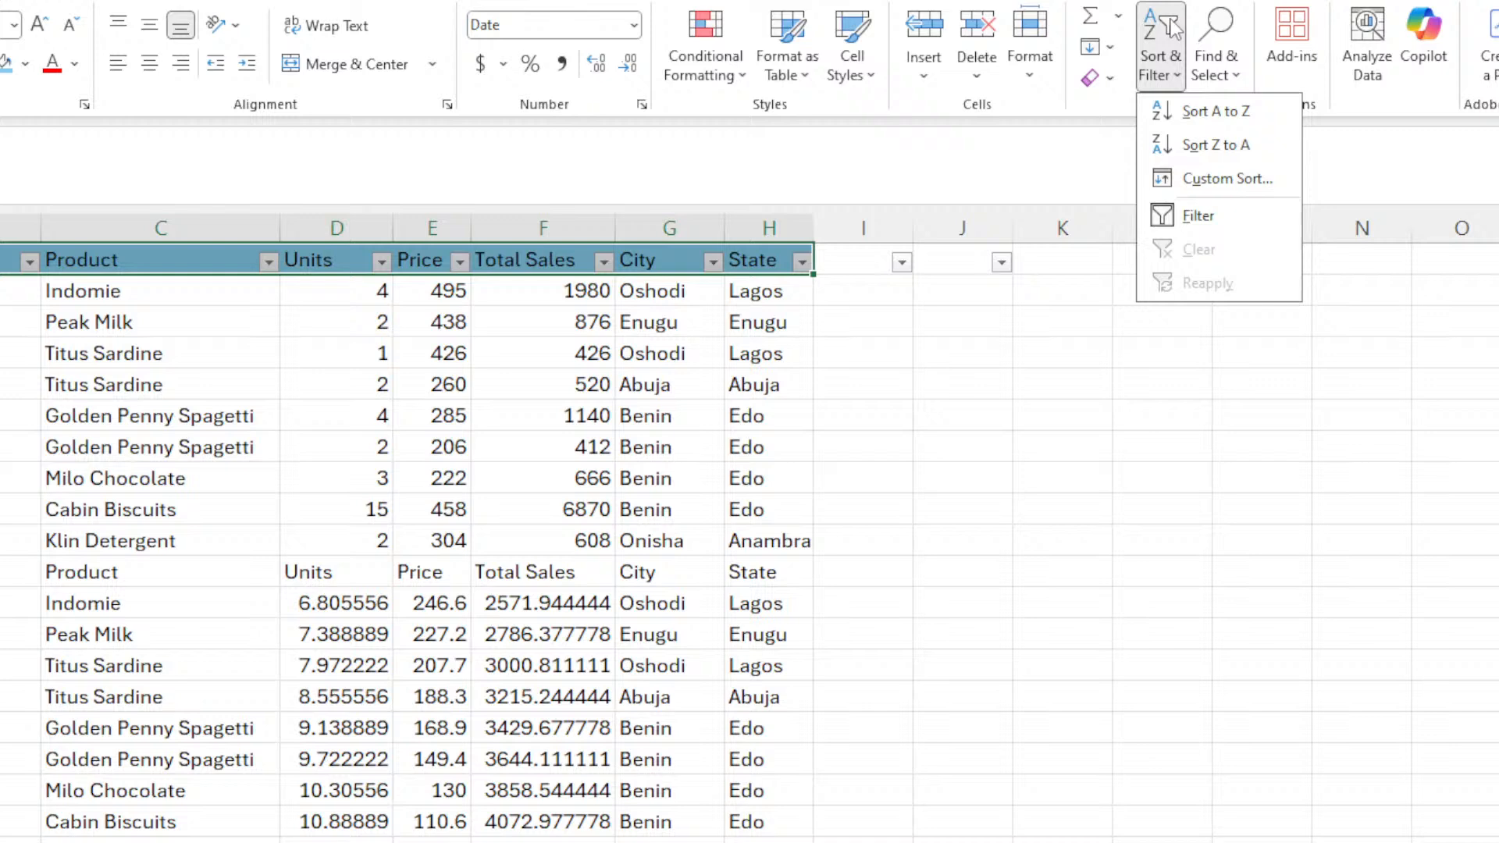
left_click(1196, 214)
left_click(431, 447)
left_click(20, 322)
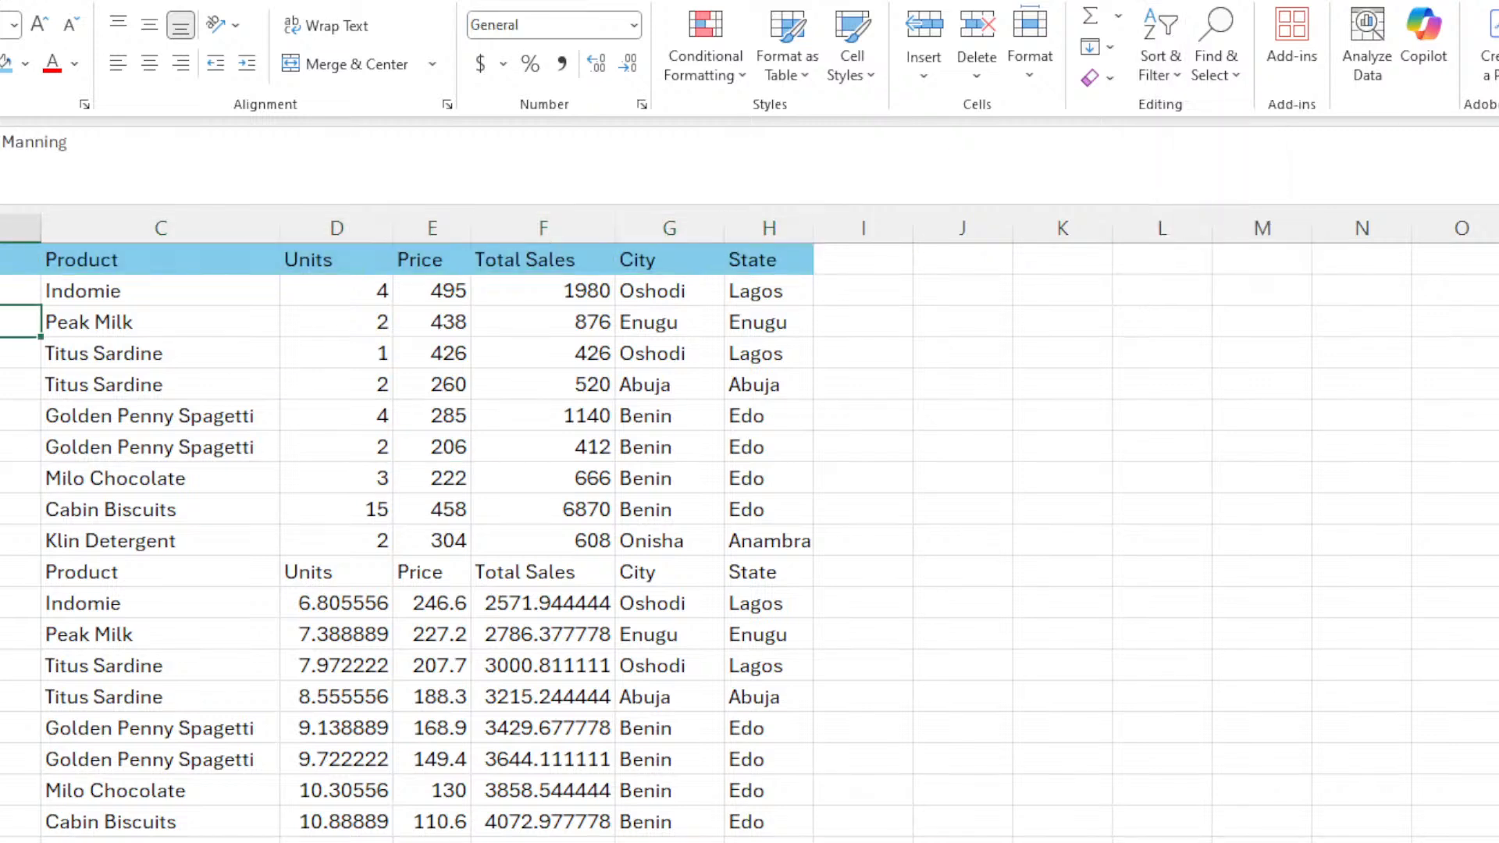
Apply a filter to the table's header row, from the first column through State only.
left_click(0, 290)
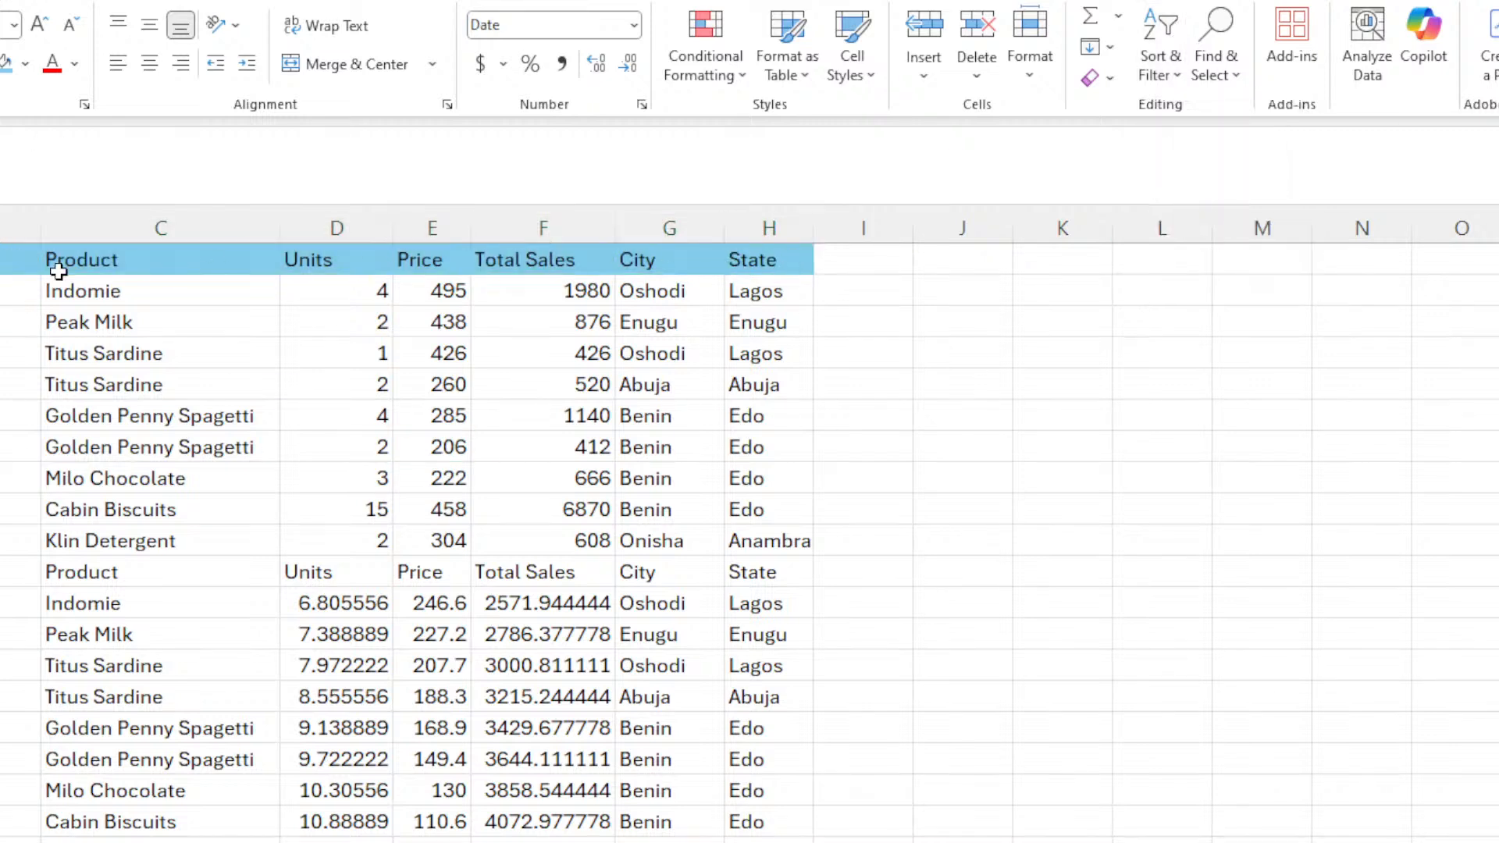
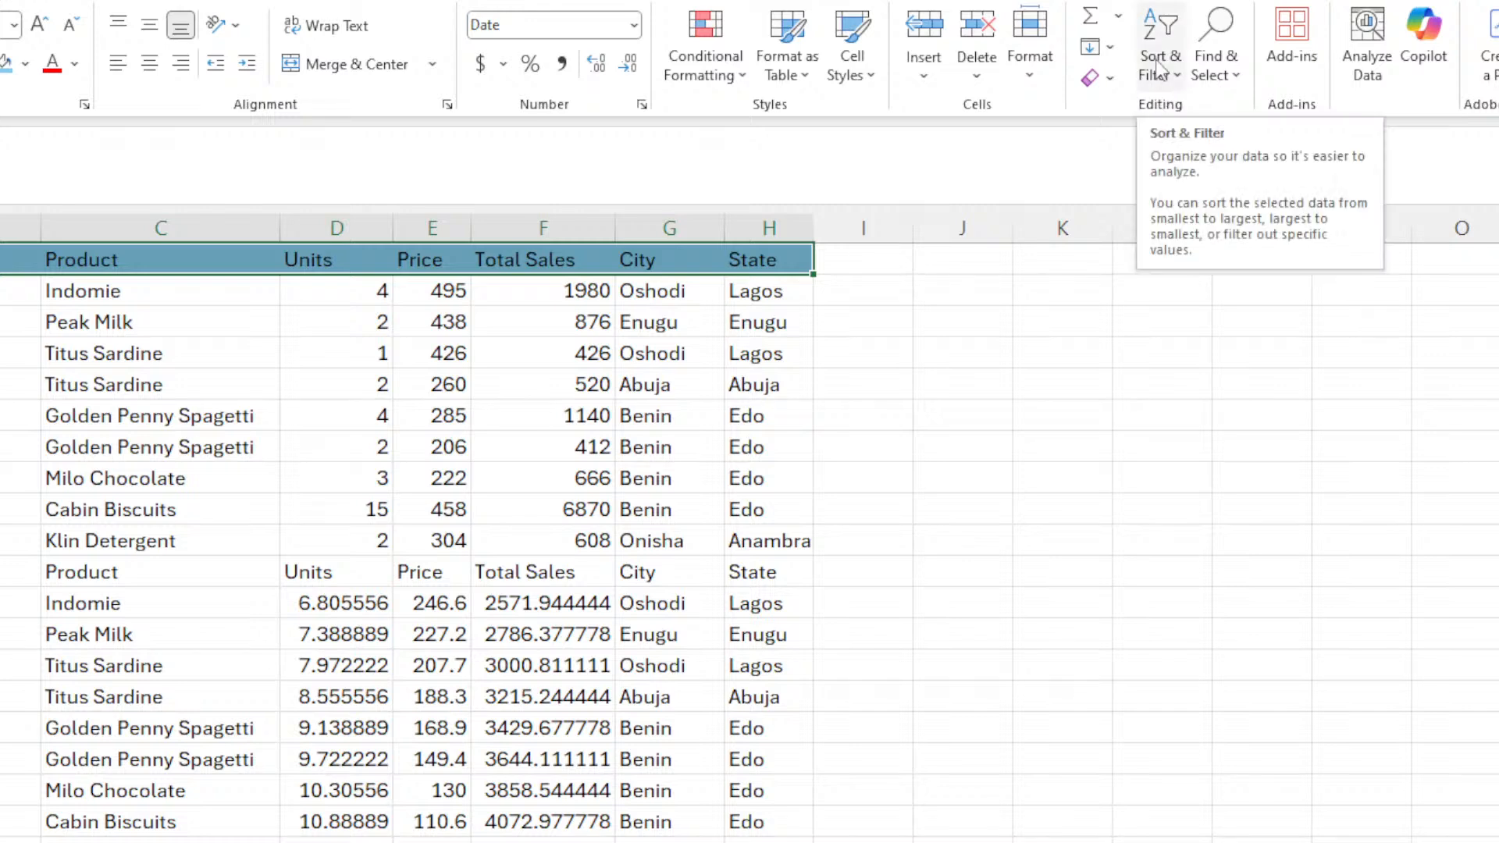
left_click(1160, 67)
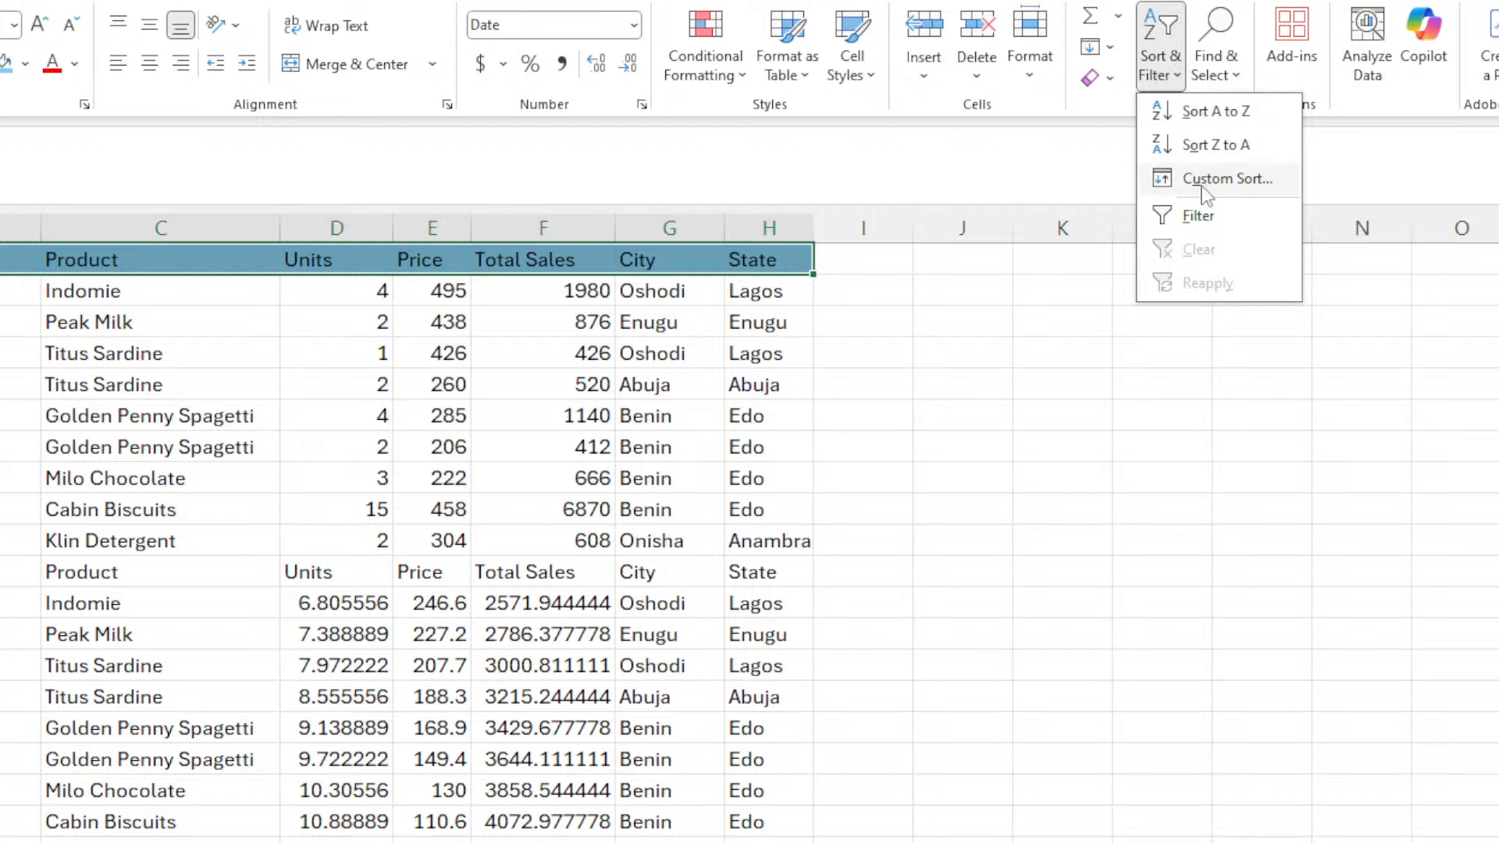
left_click(1199, 216)
left_click(16, 353)
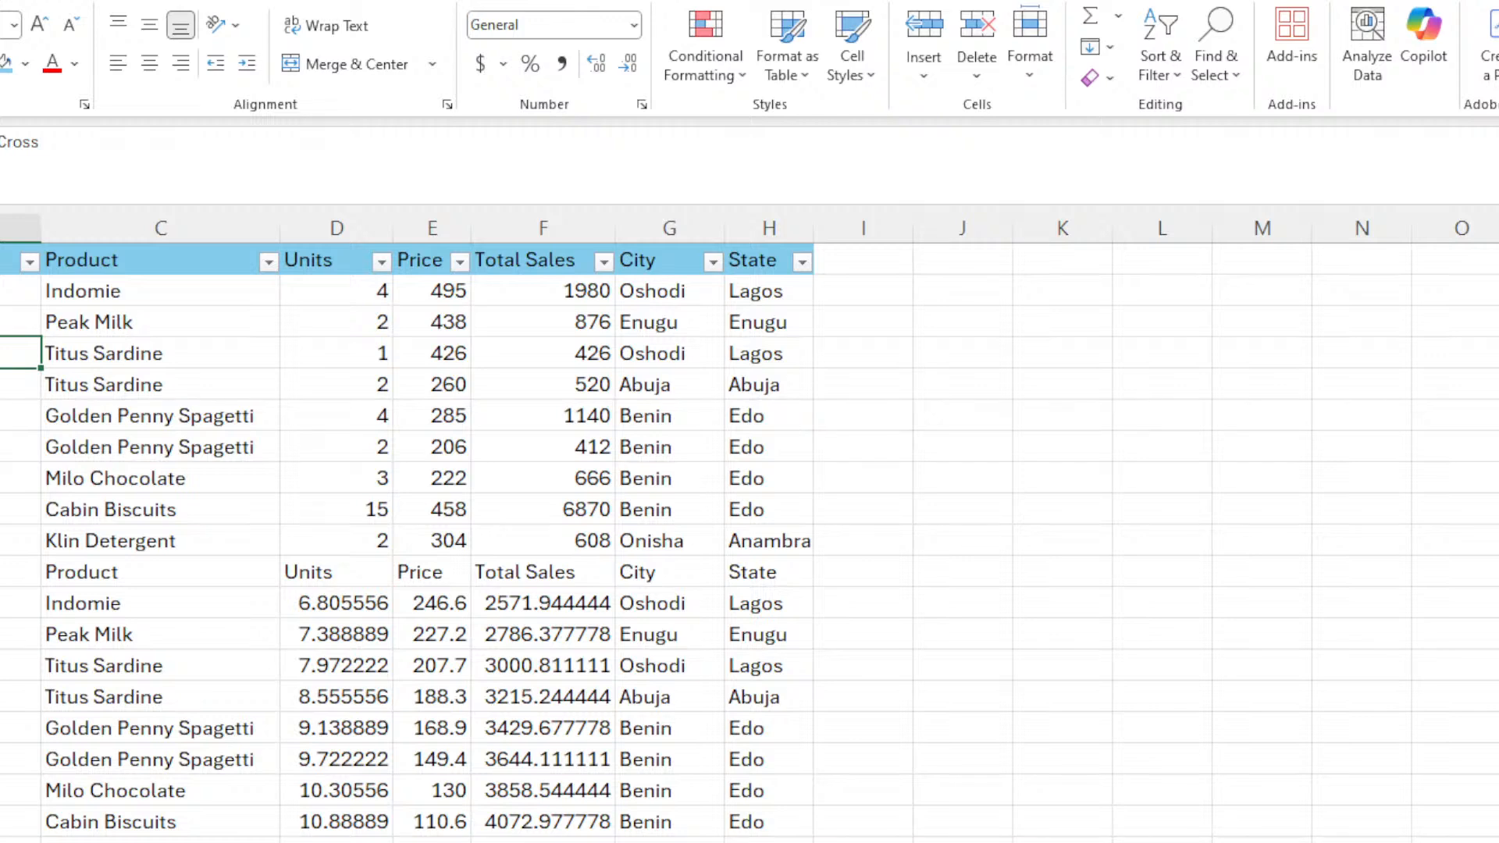
Filter the table to only the repeated header rows and look through the filtered list.
key("Return")
left_click(1, 291)
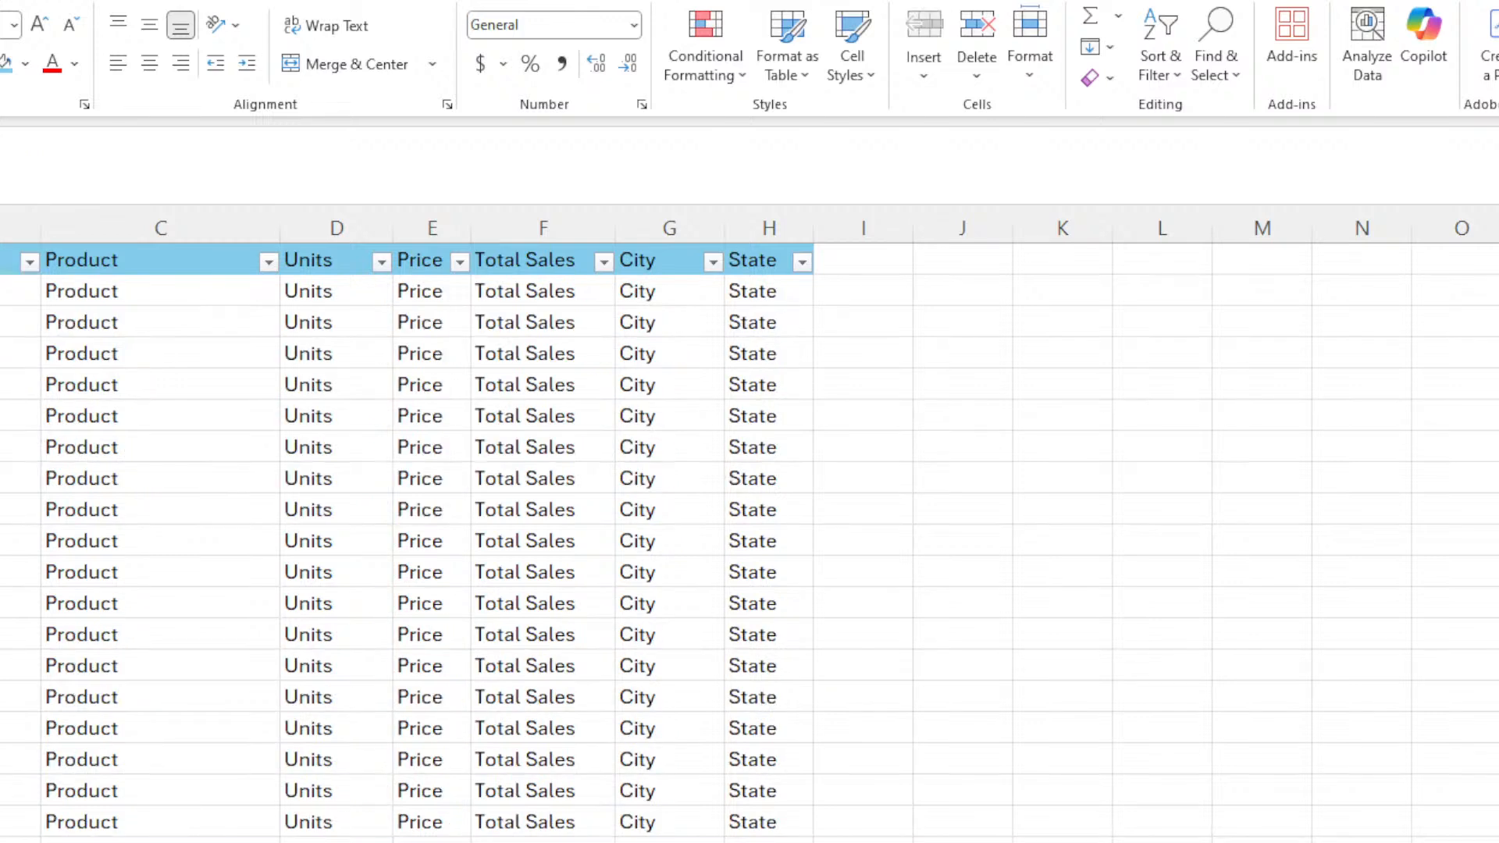
key("ctrl+shift+Down")
scroll(749, 543, "down", 10)
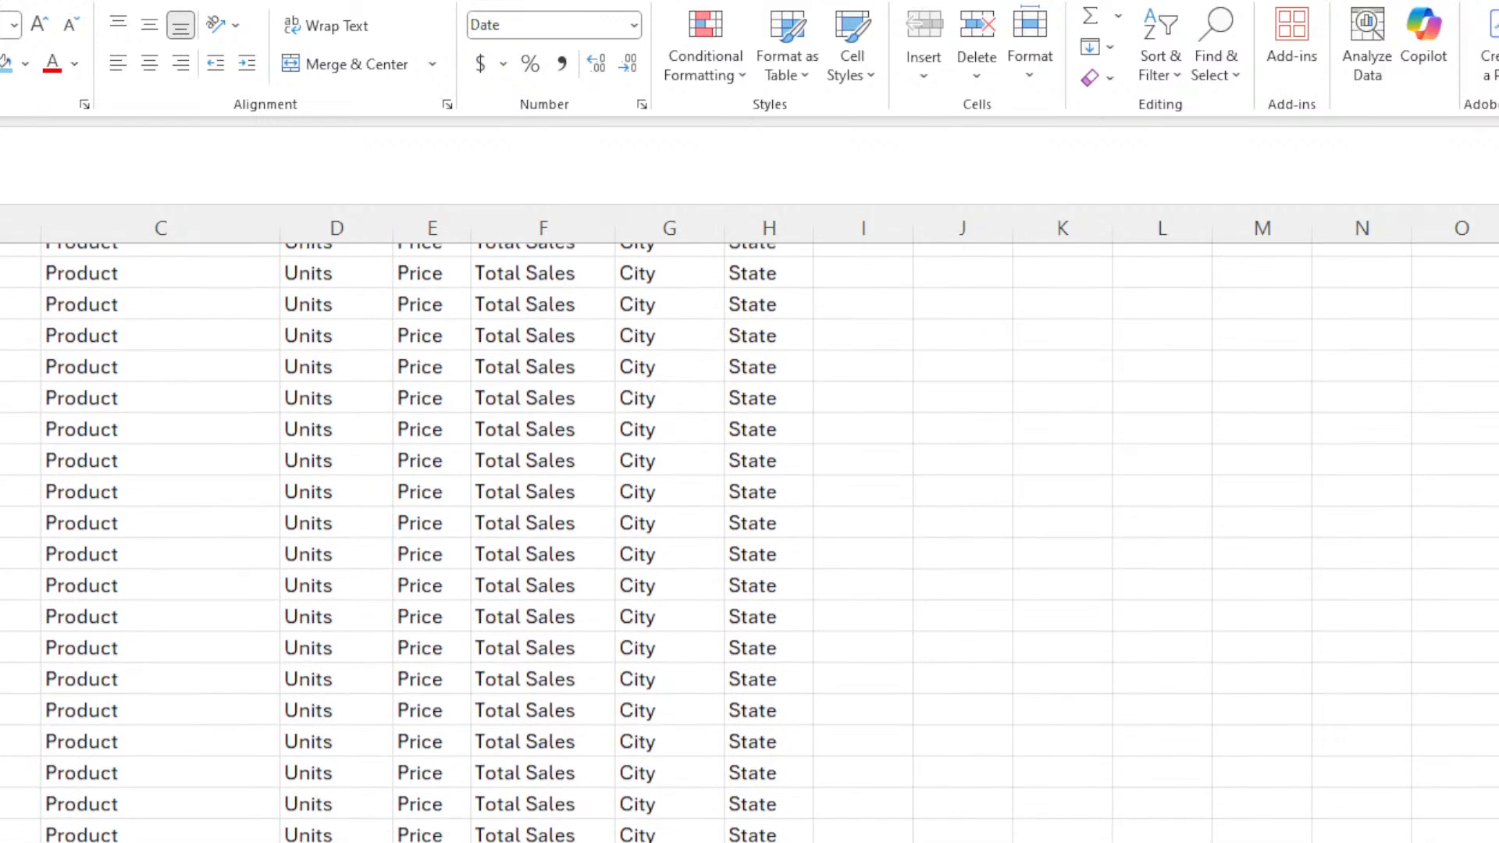
scroll(4, 468, "down", 4)
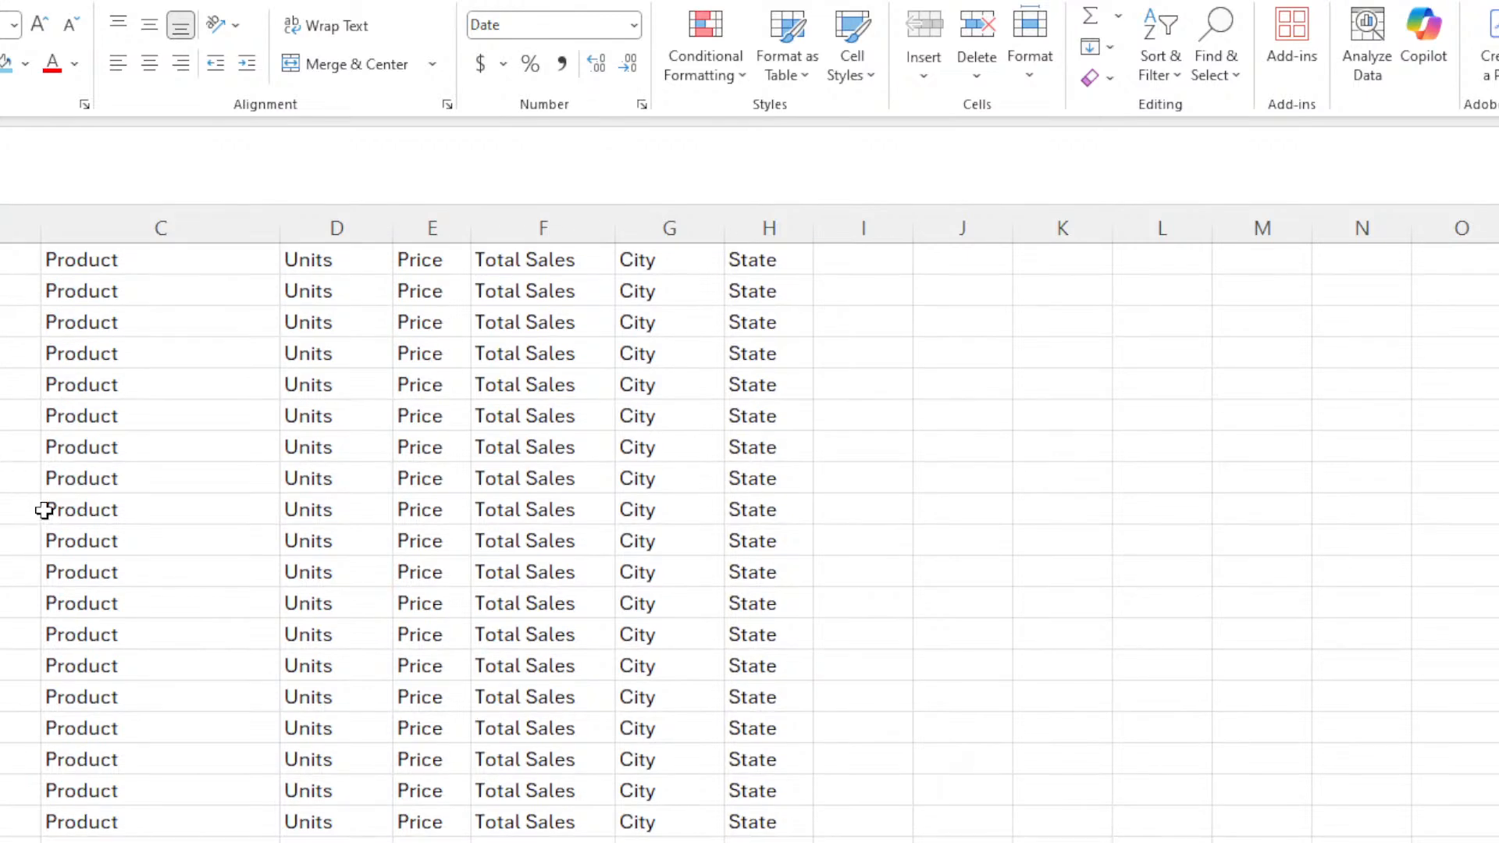
scroll(45, 507, "left", 1)
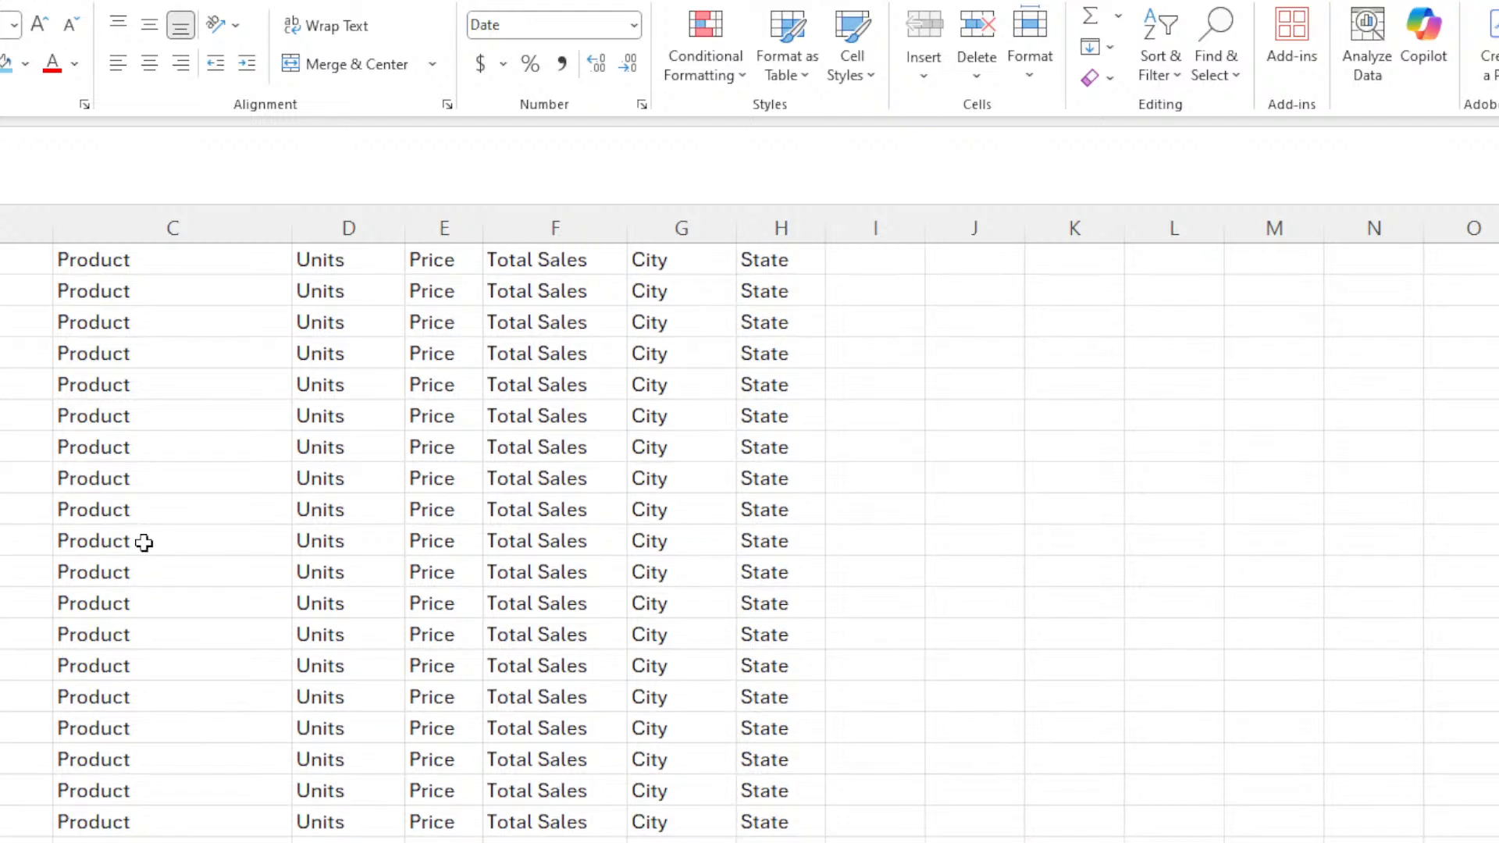
left_click_drag(1498, 828, 1498, 258)
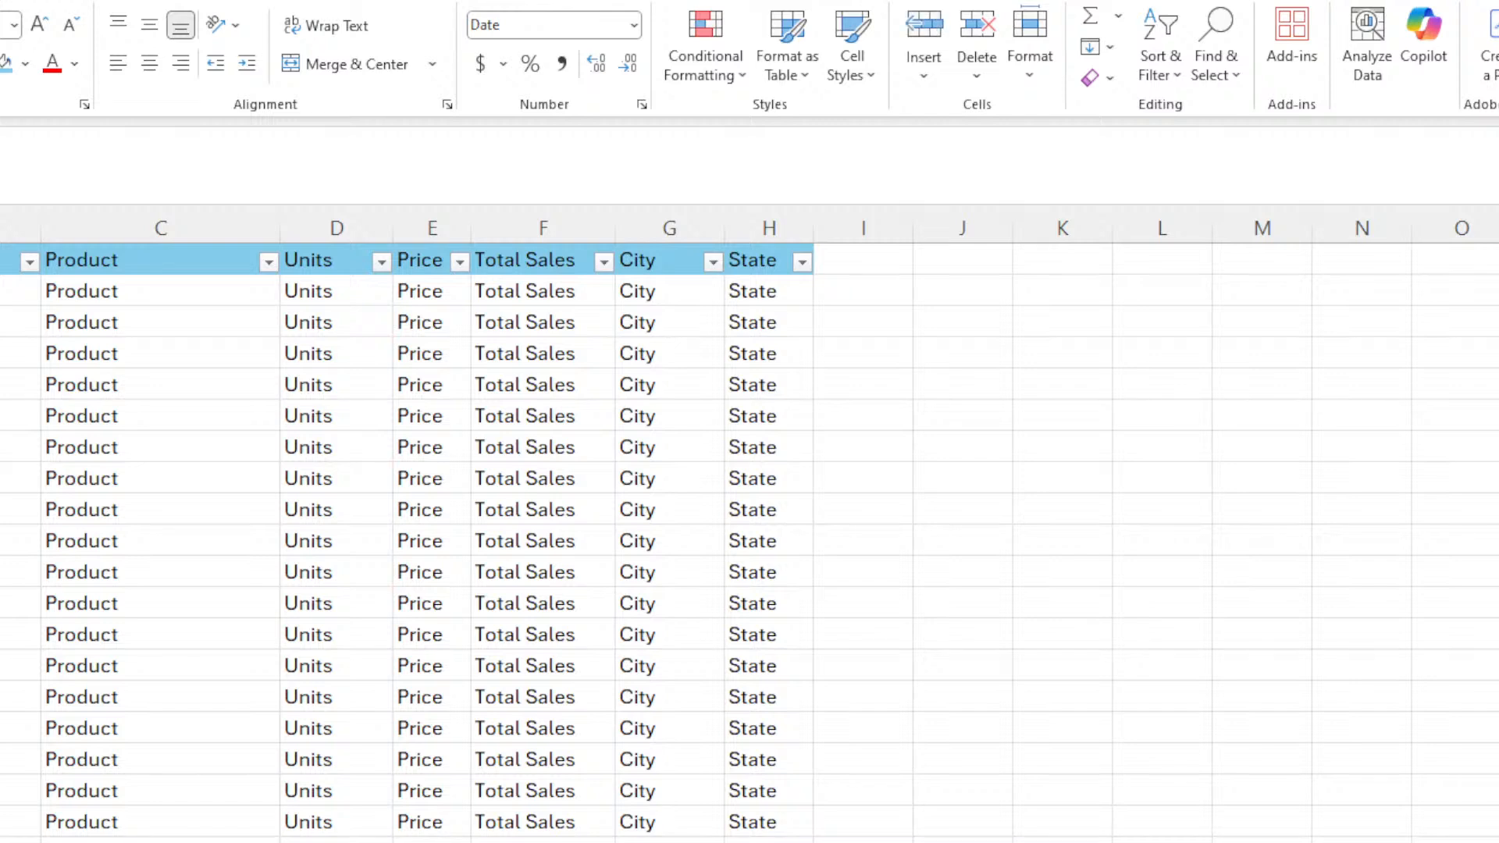
Try selecting the filtered repeated header rows through the State column, and clear the filter to bring back all records.
left_click(0, 291)
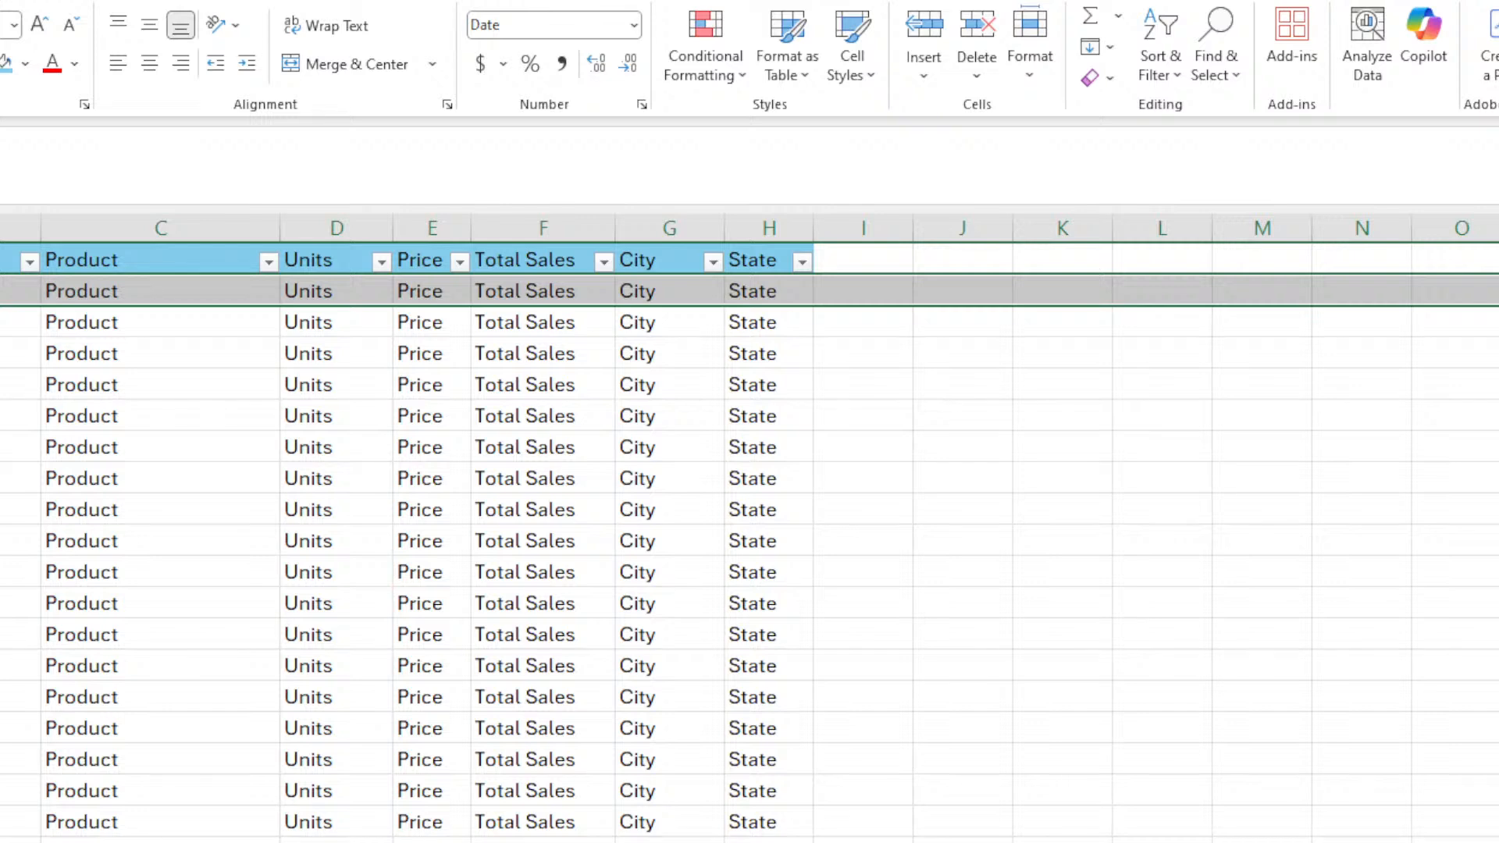
left_click(0, 291)
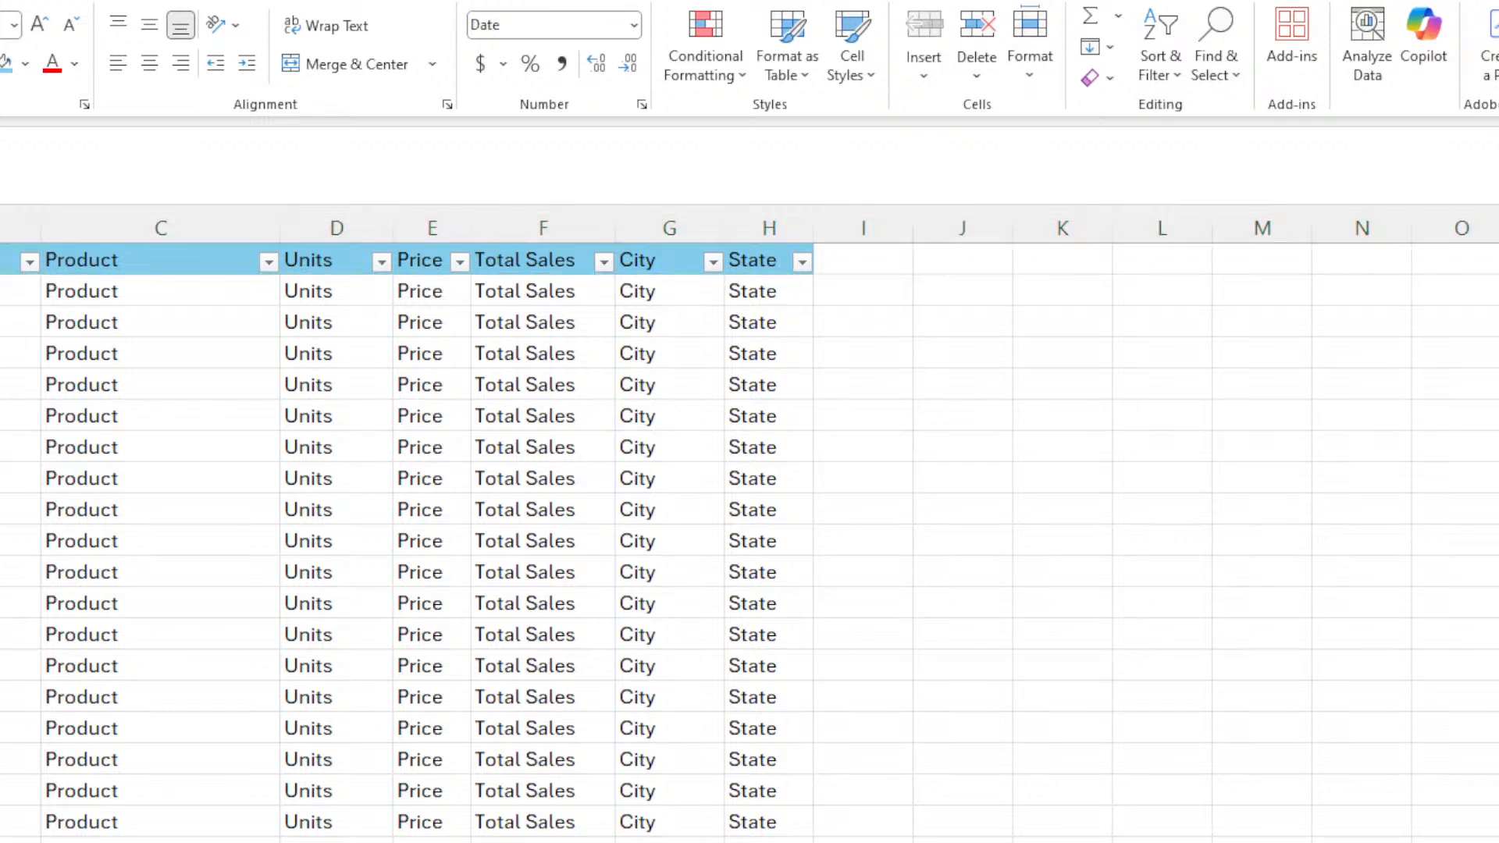
key("shift+Right")
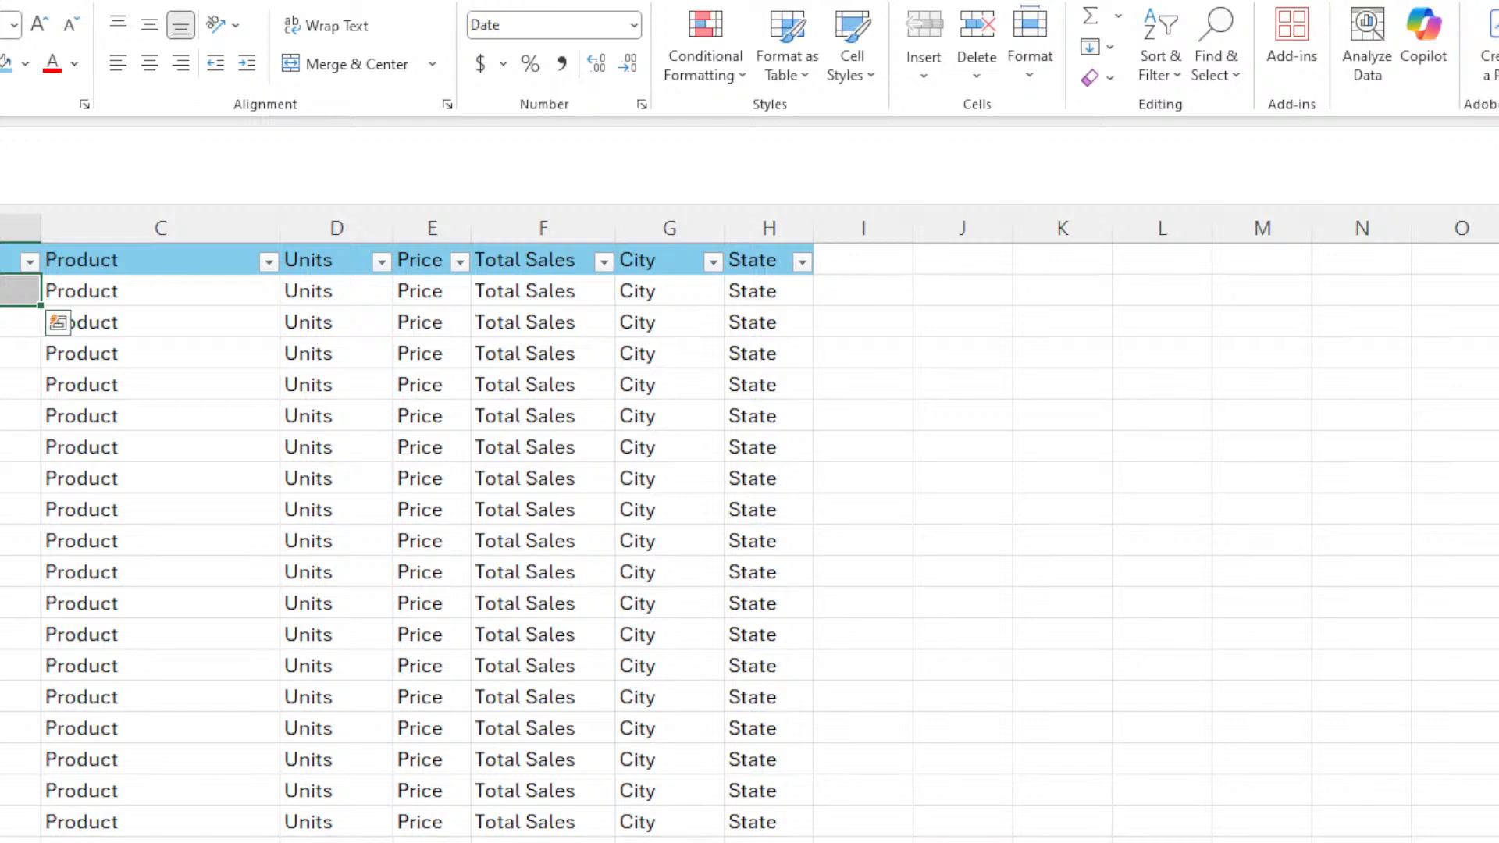
key("shift+Down")
key("shift+Right")
key("shift+Right")
key("shift+Right")
key("shift+Right")
key("shift+Right")
key("shift+Right")
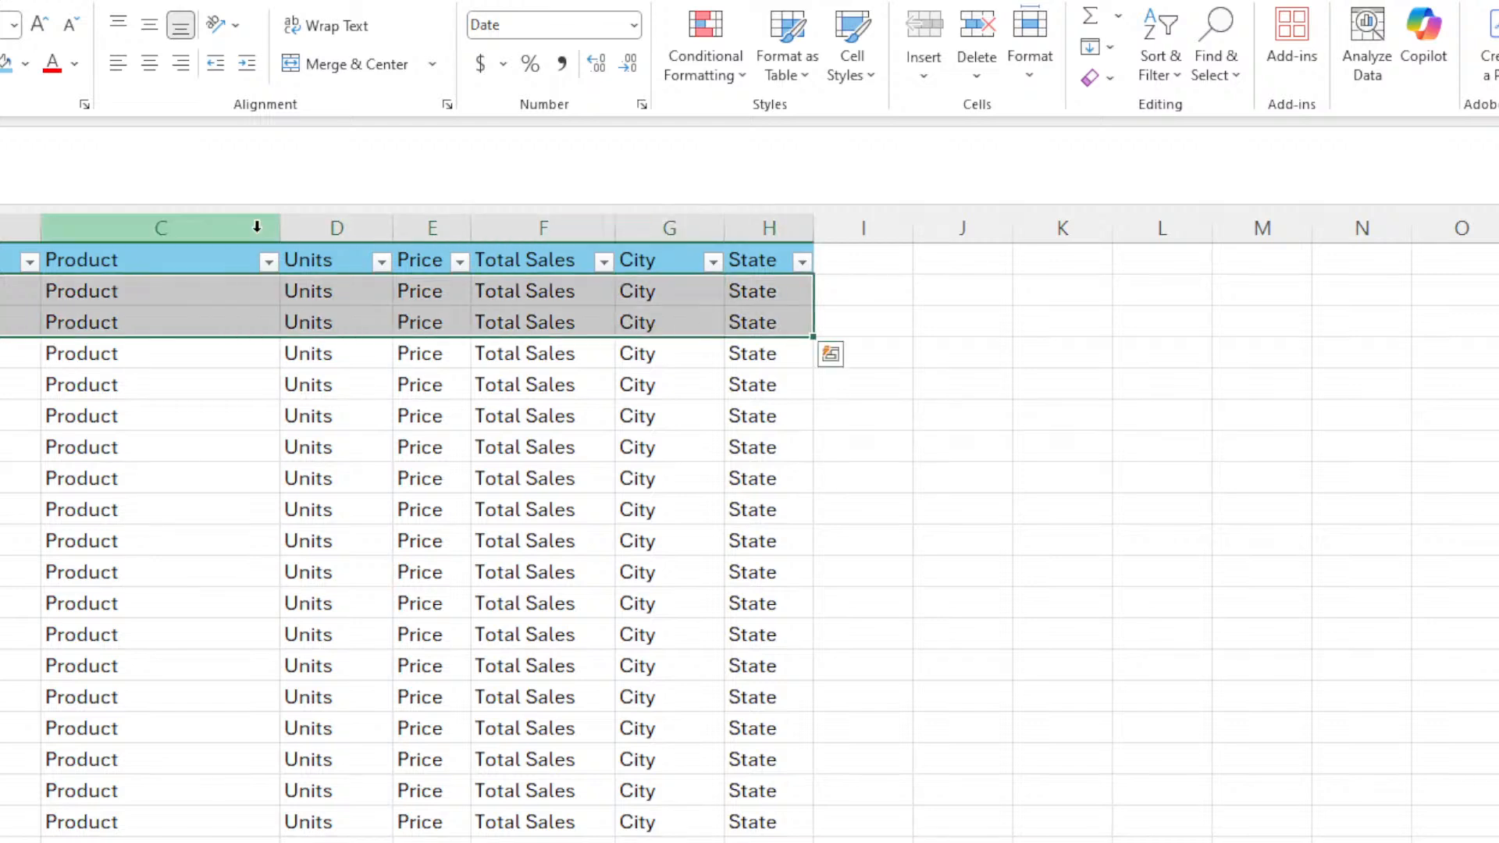
left_click_drag(820, 337, 794, 726)
scroll(668, 640, "down", 3)
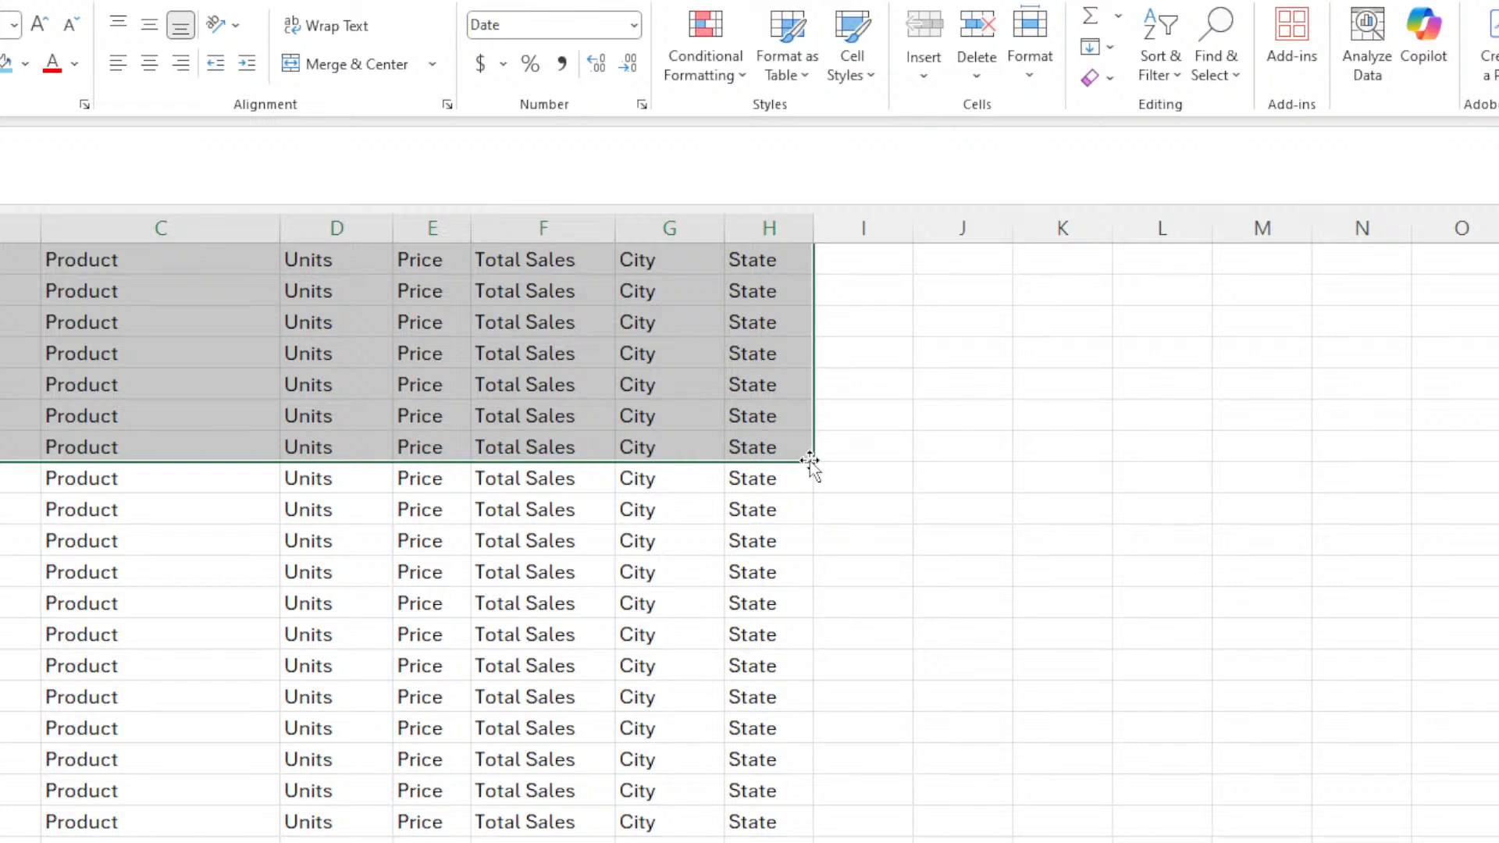
key("ctrl+Home")
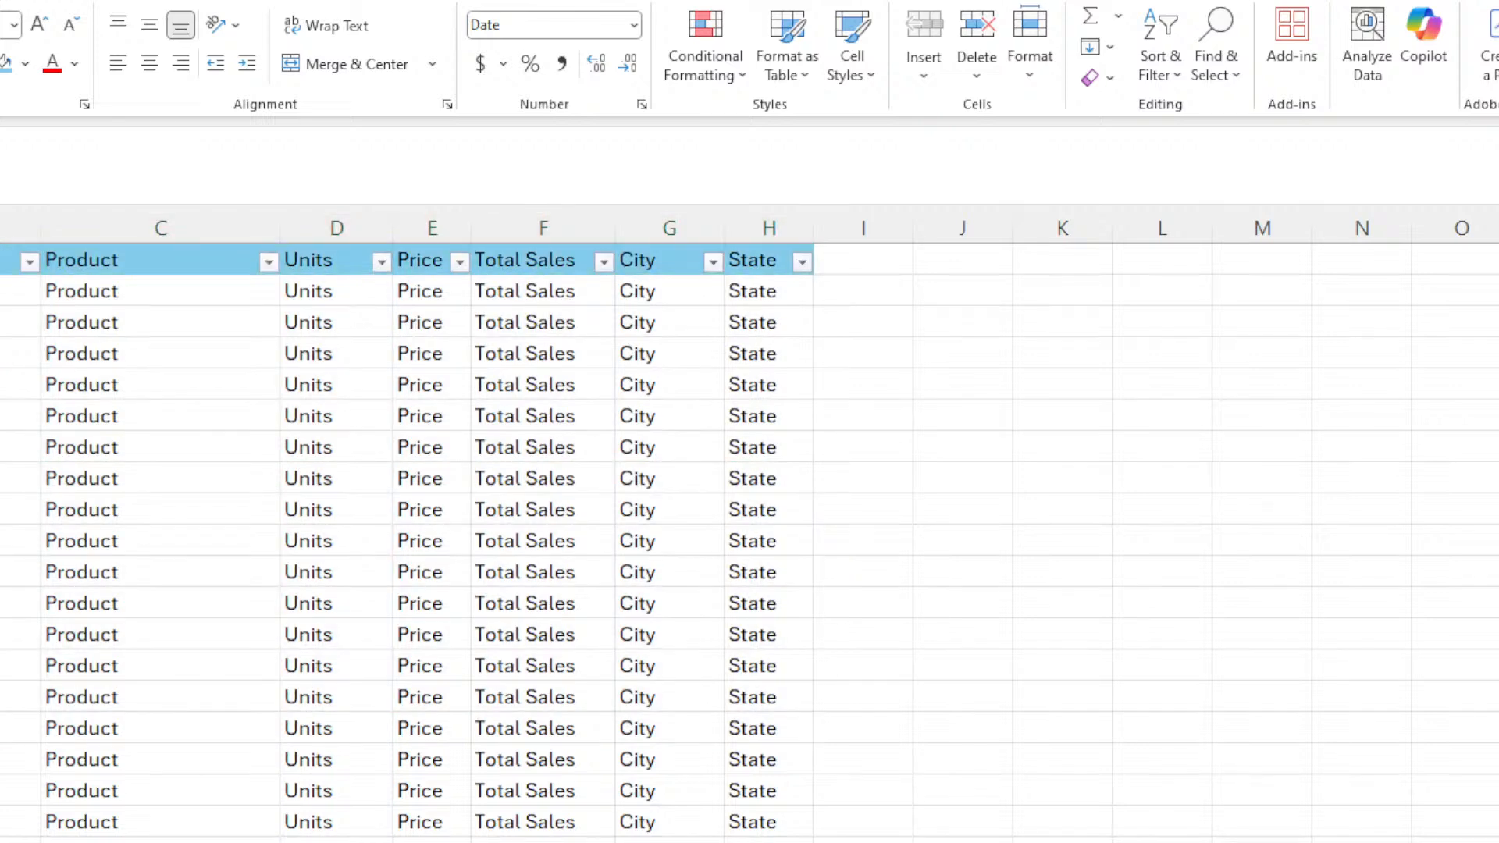
key("ctrl+a")
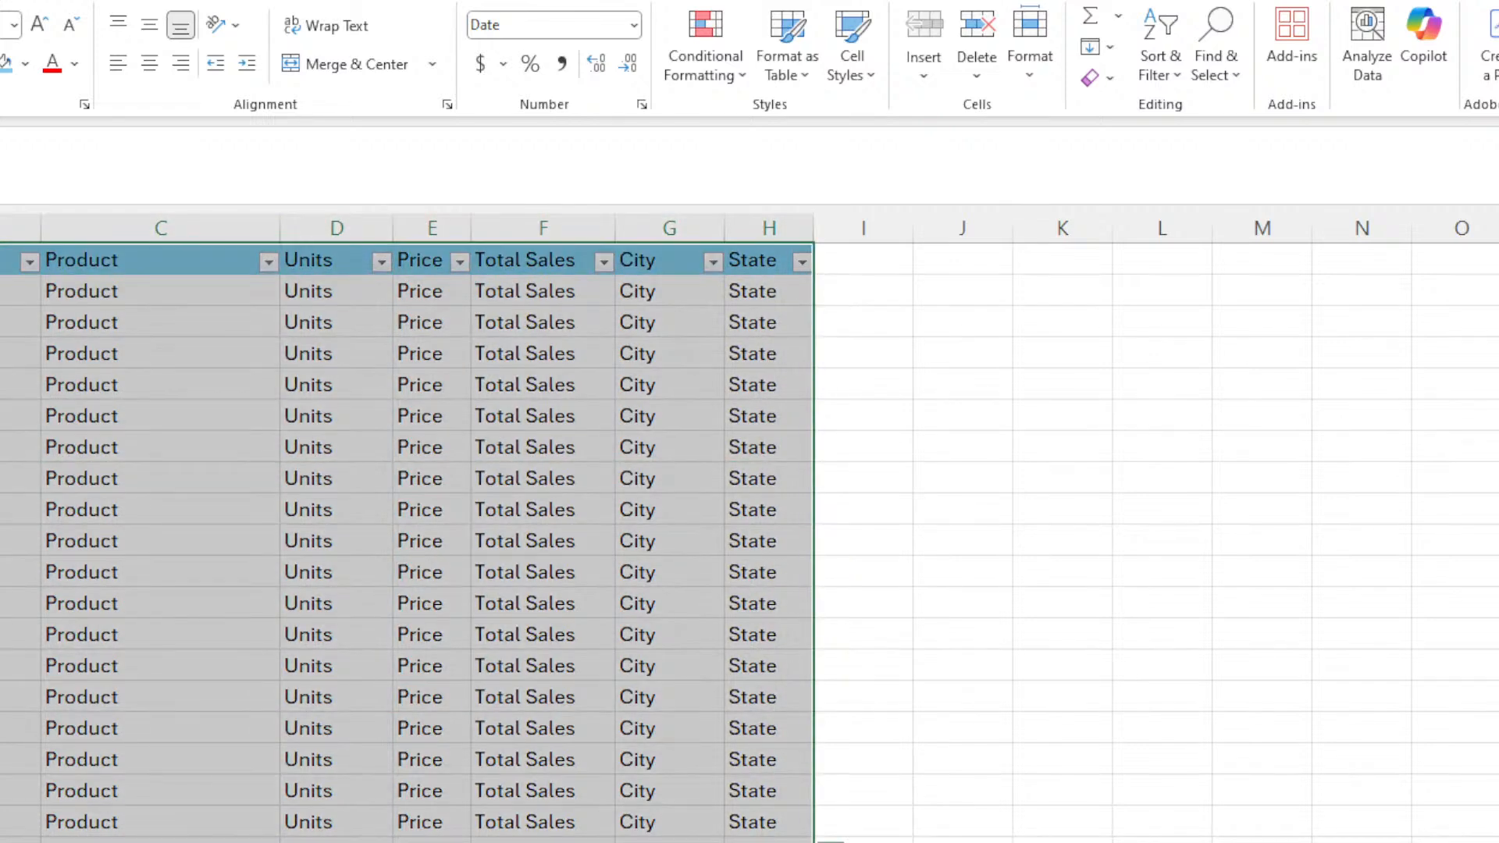
key("ctrl+Home")
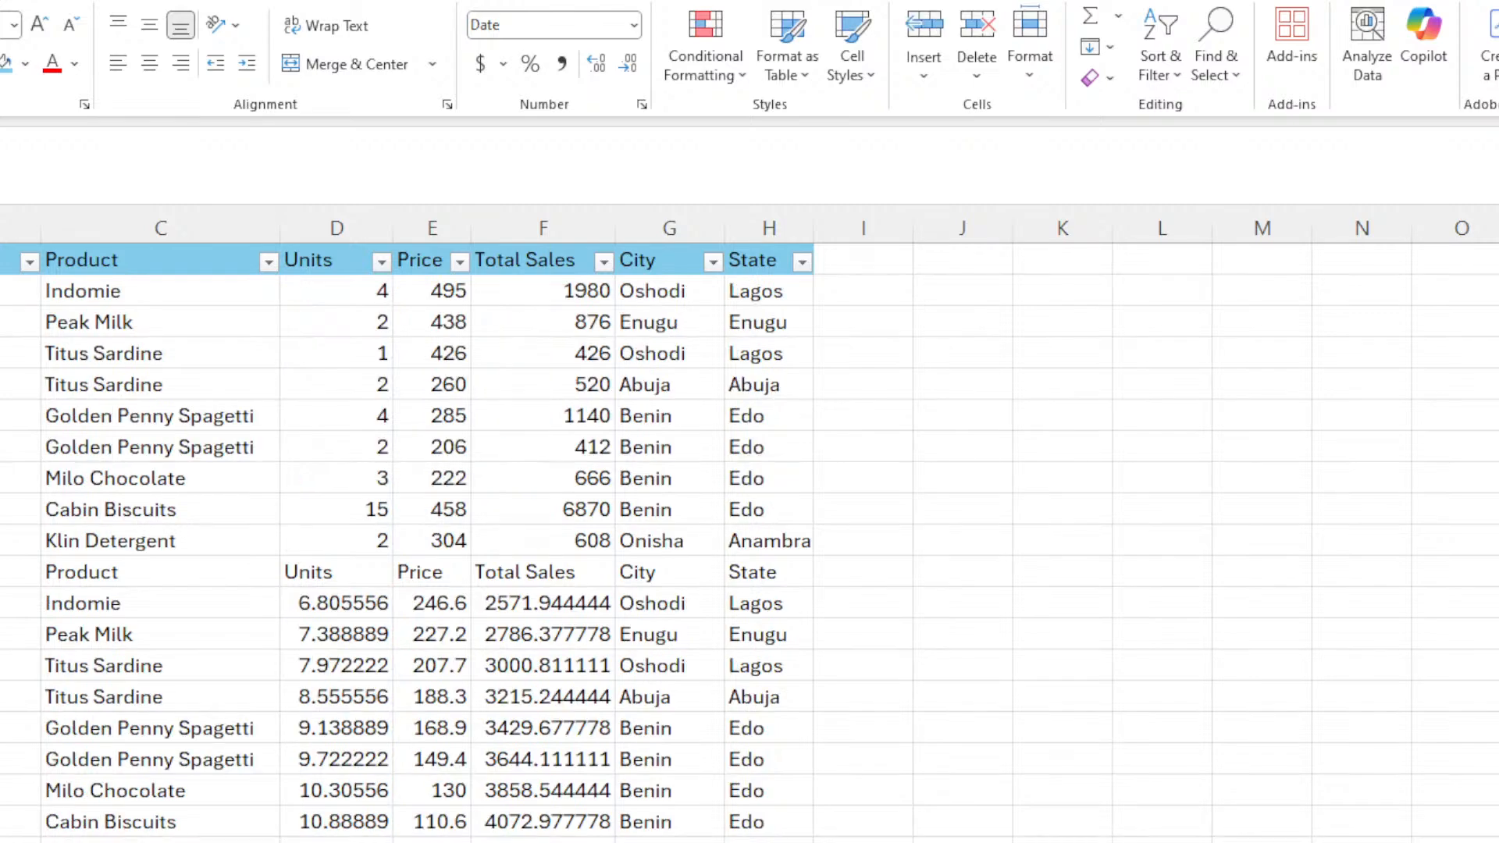
Filter the table to only the repeated header rows and select all of them through the State column.
left_click(4, 415)
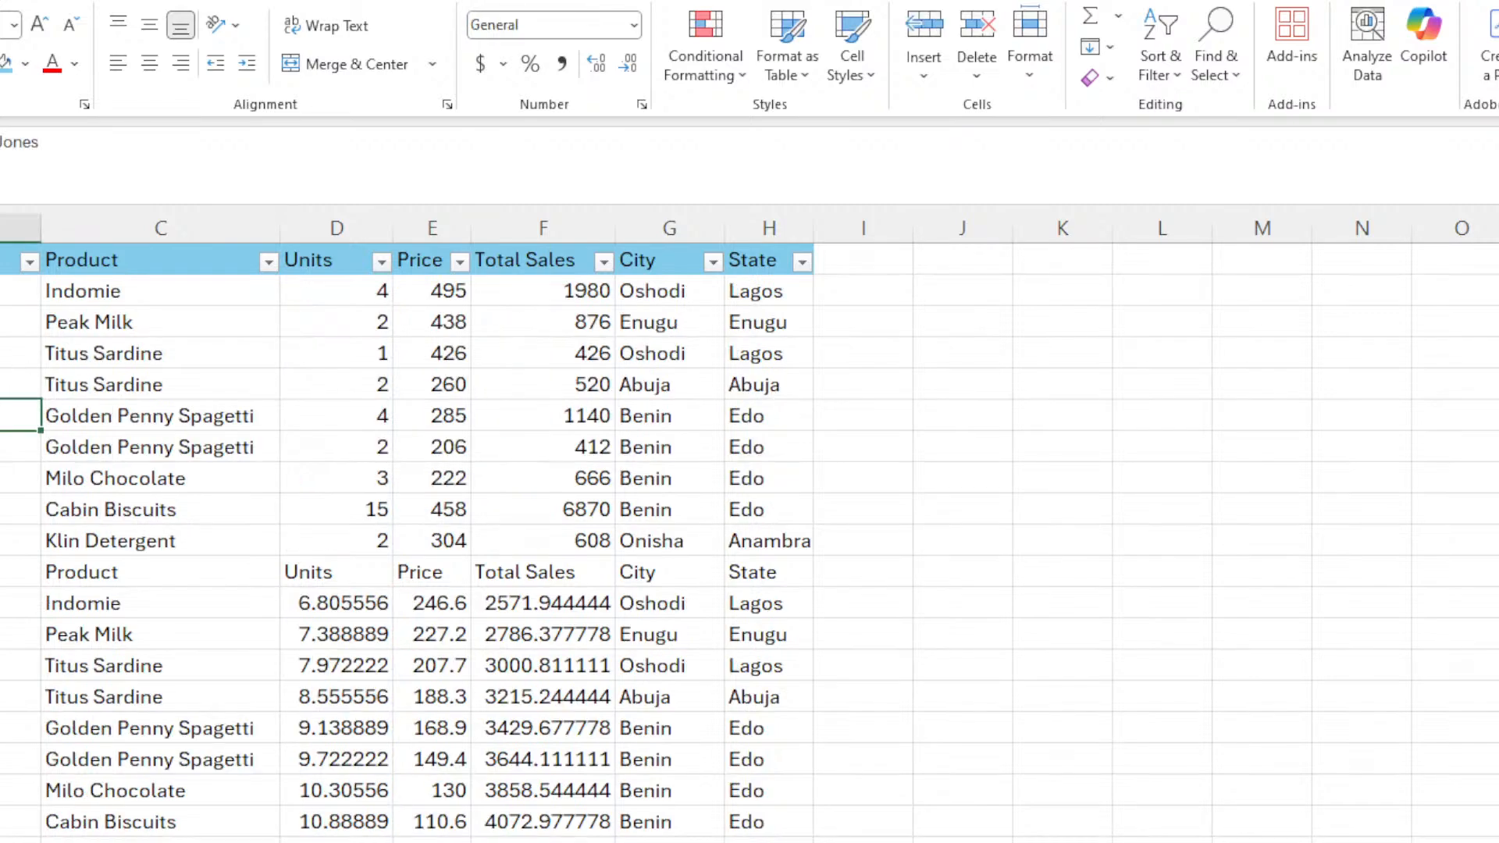
scroll(749, 547, "down", 3)
scroll(749, 546, "up", 3)
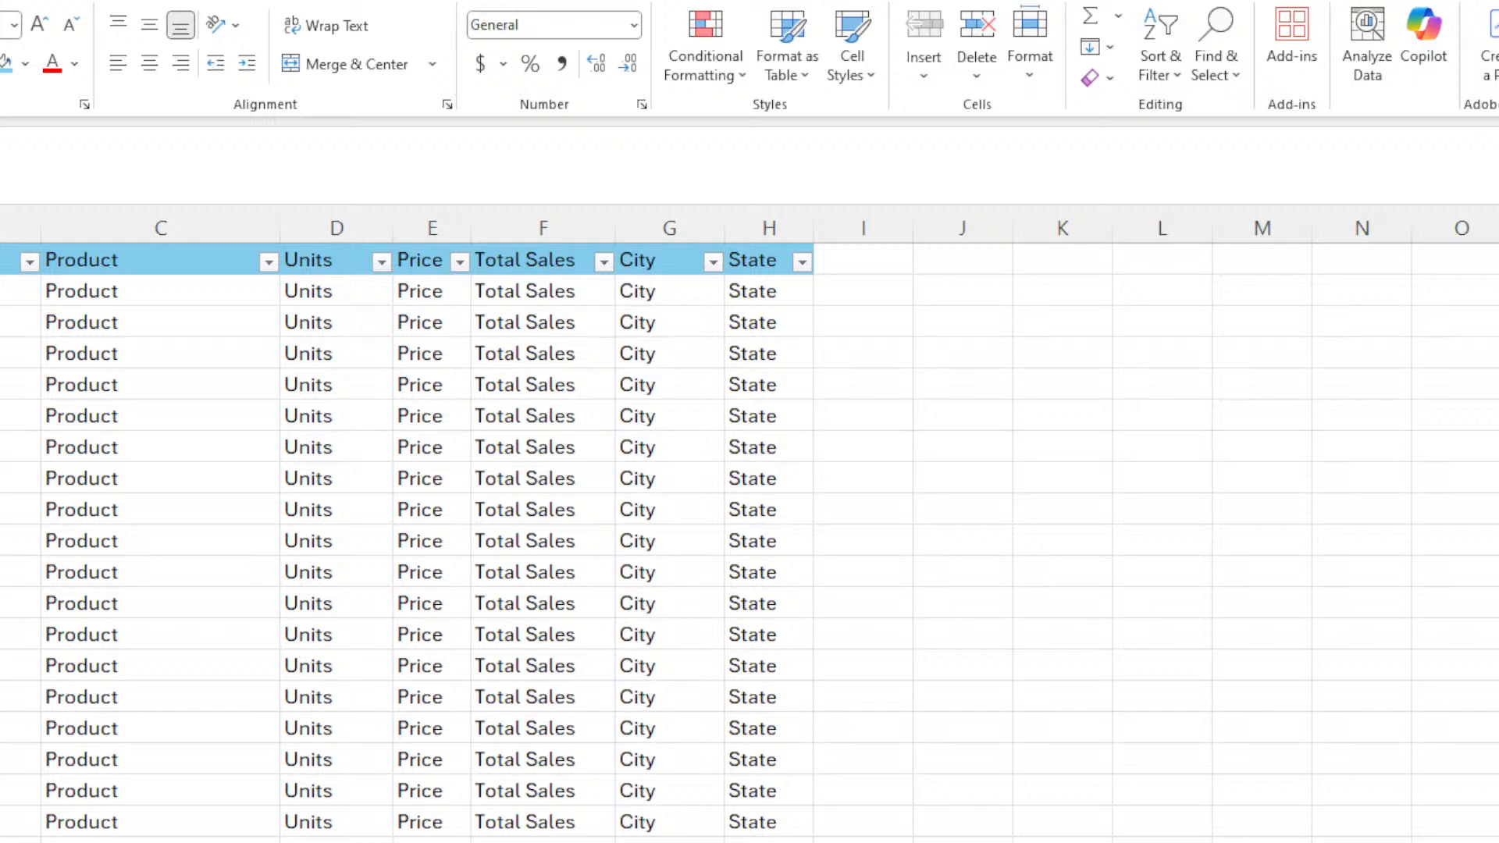
left_click_drag(160, 290, 761, 691)
right_click(742, 625)
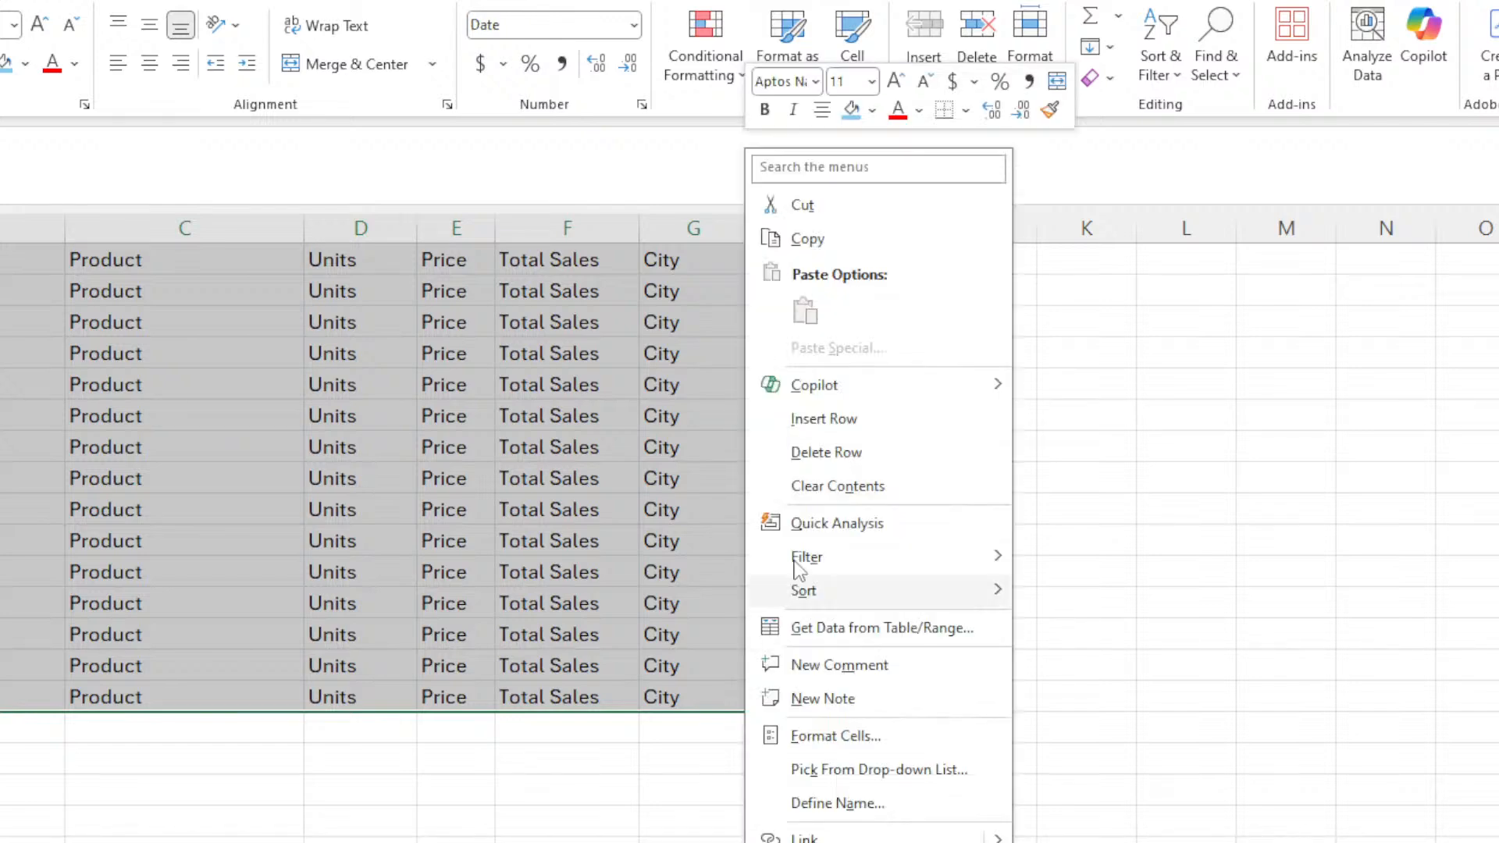
left_click(826, 451)
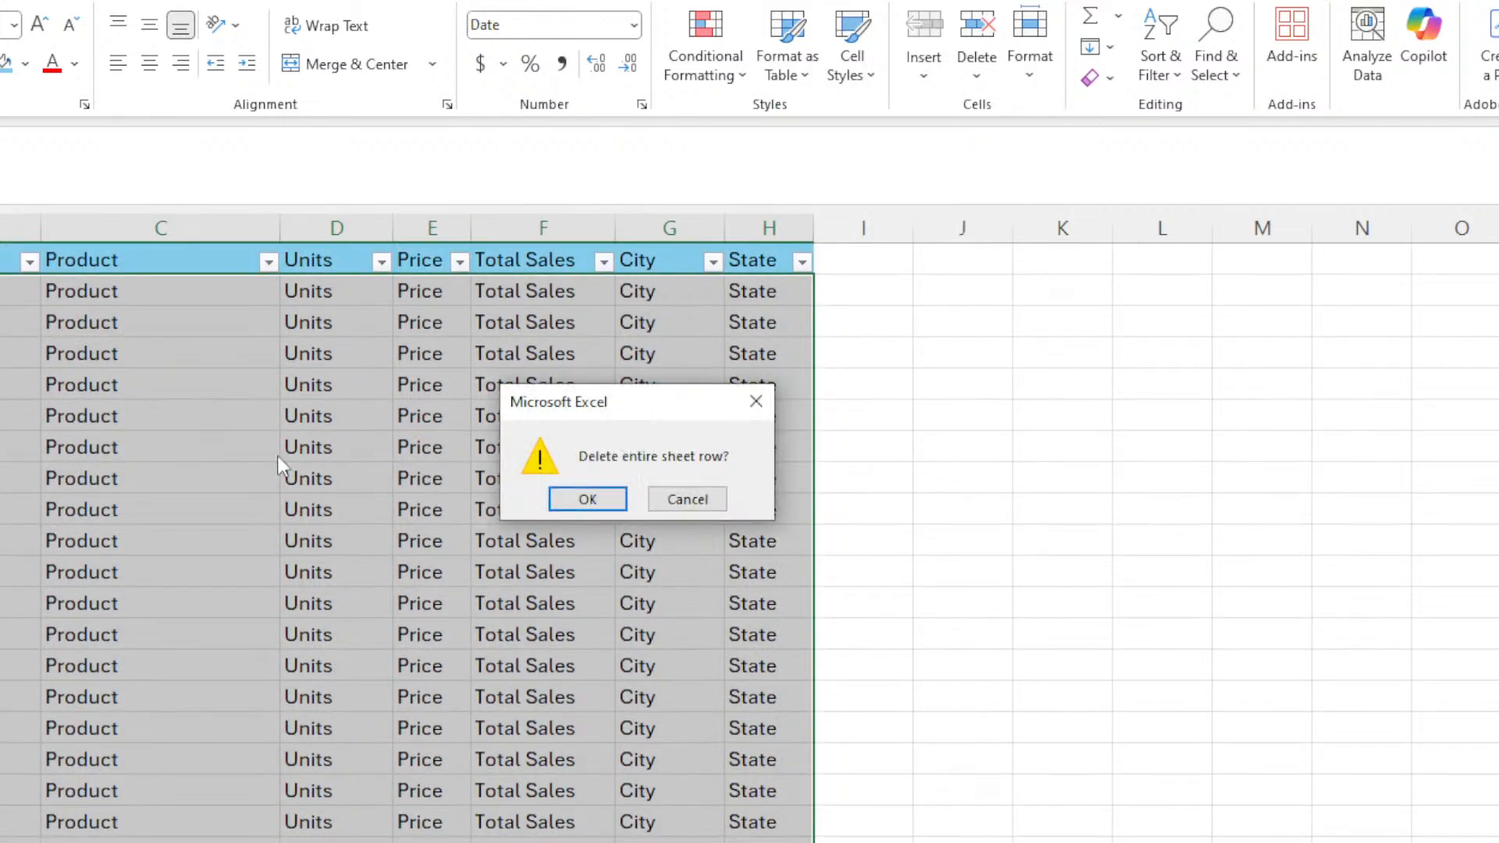
left_click(764, 412)
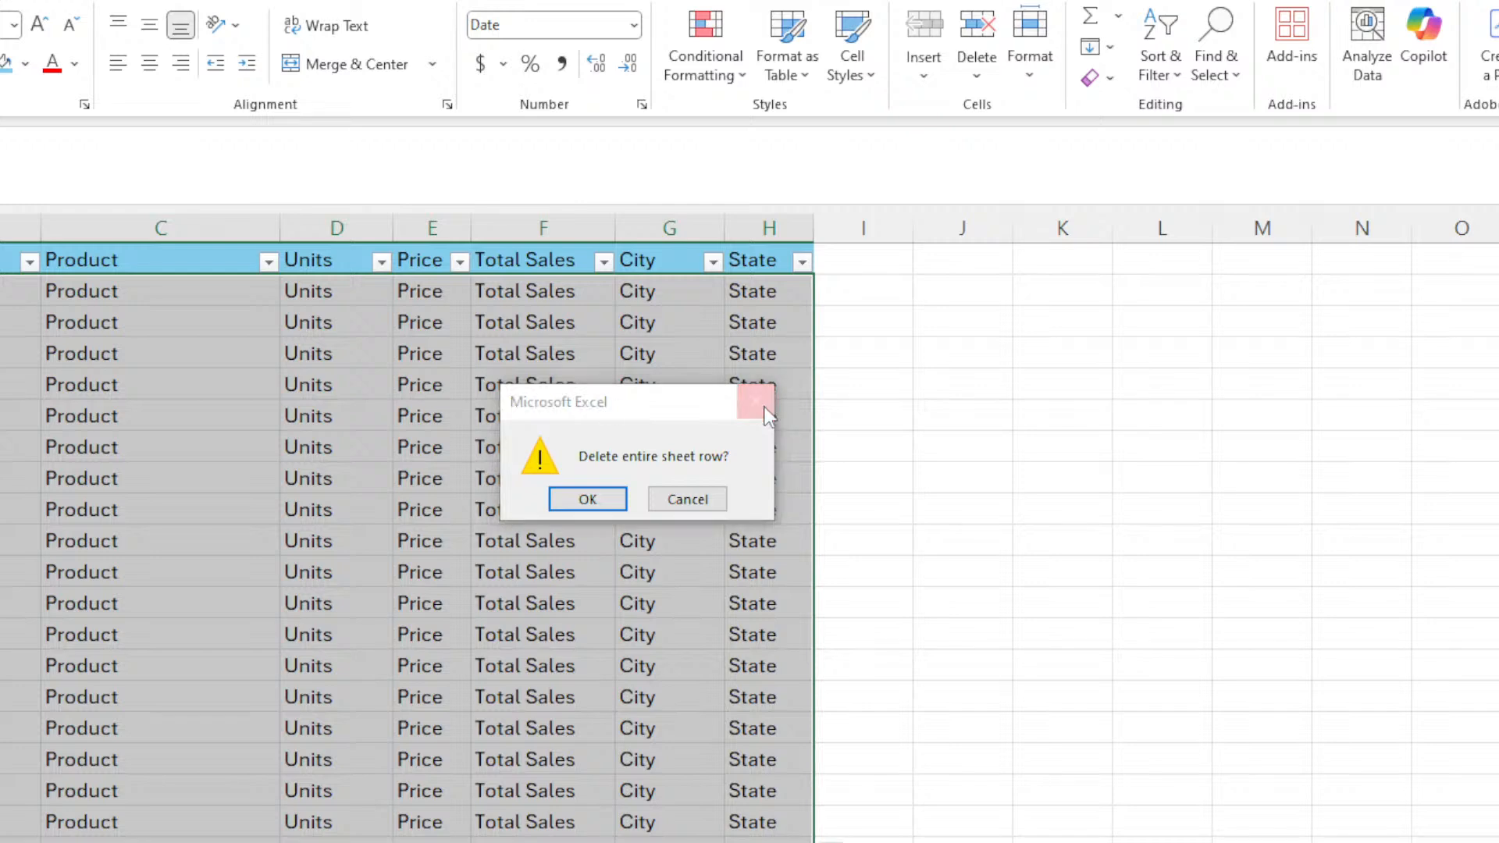
right_click(485, 428)
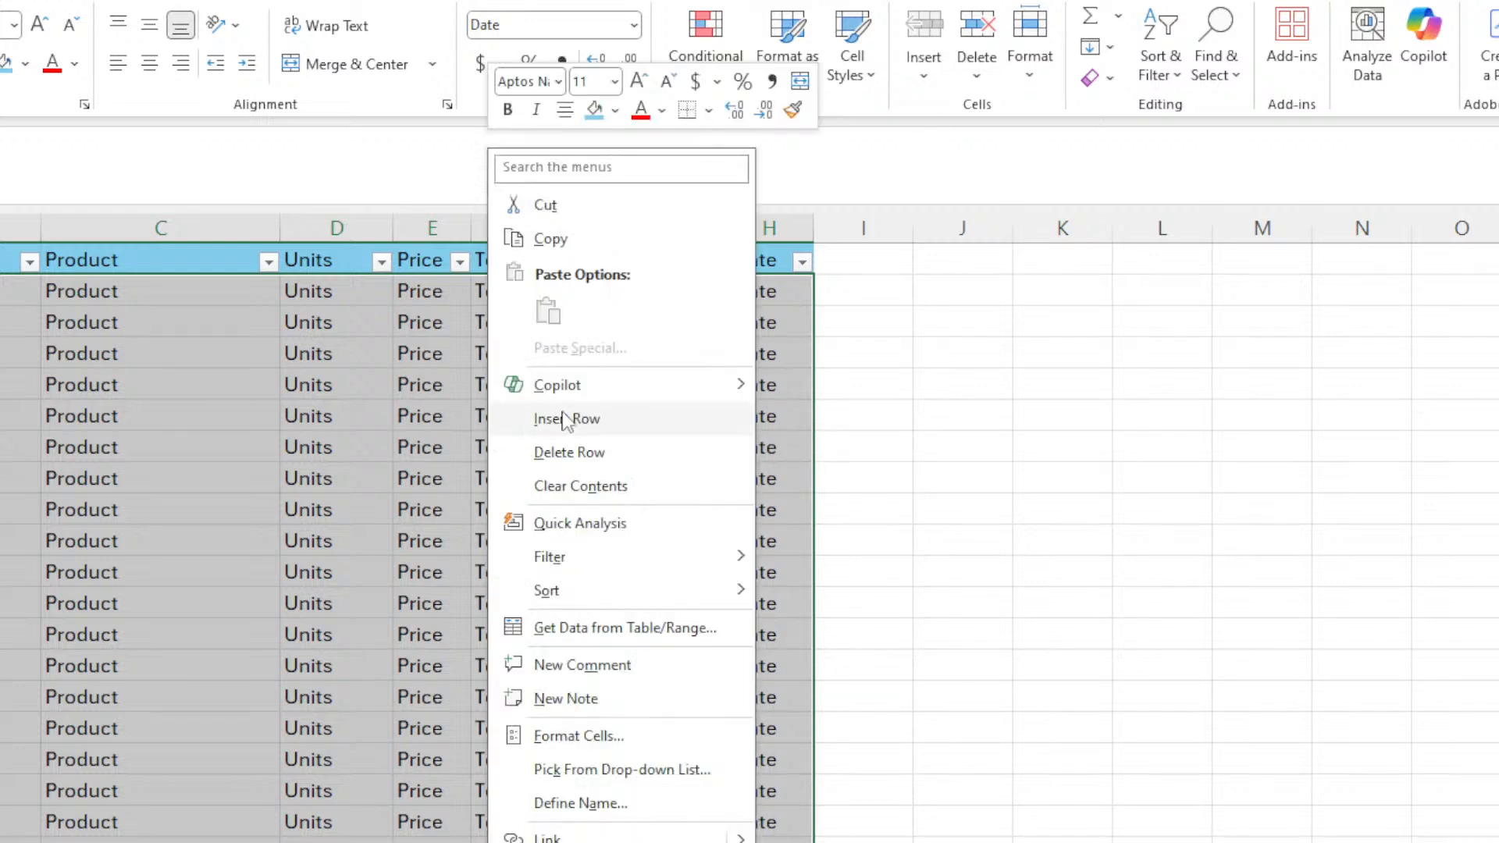
key("Escape")
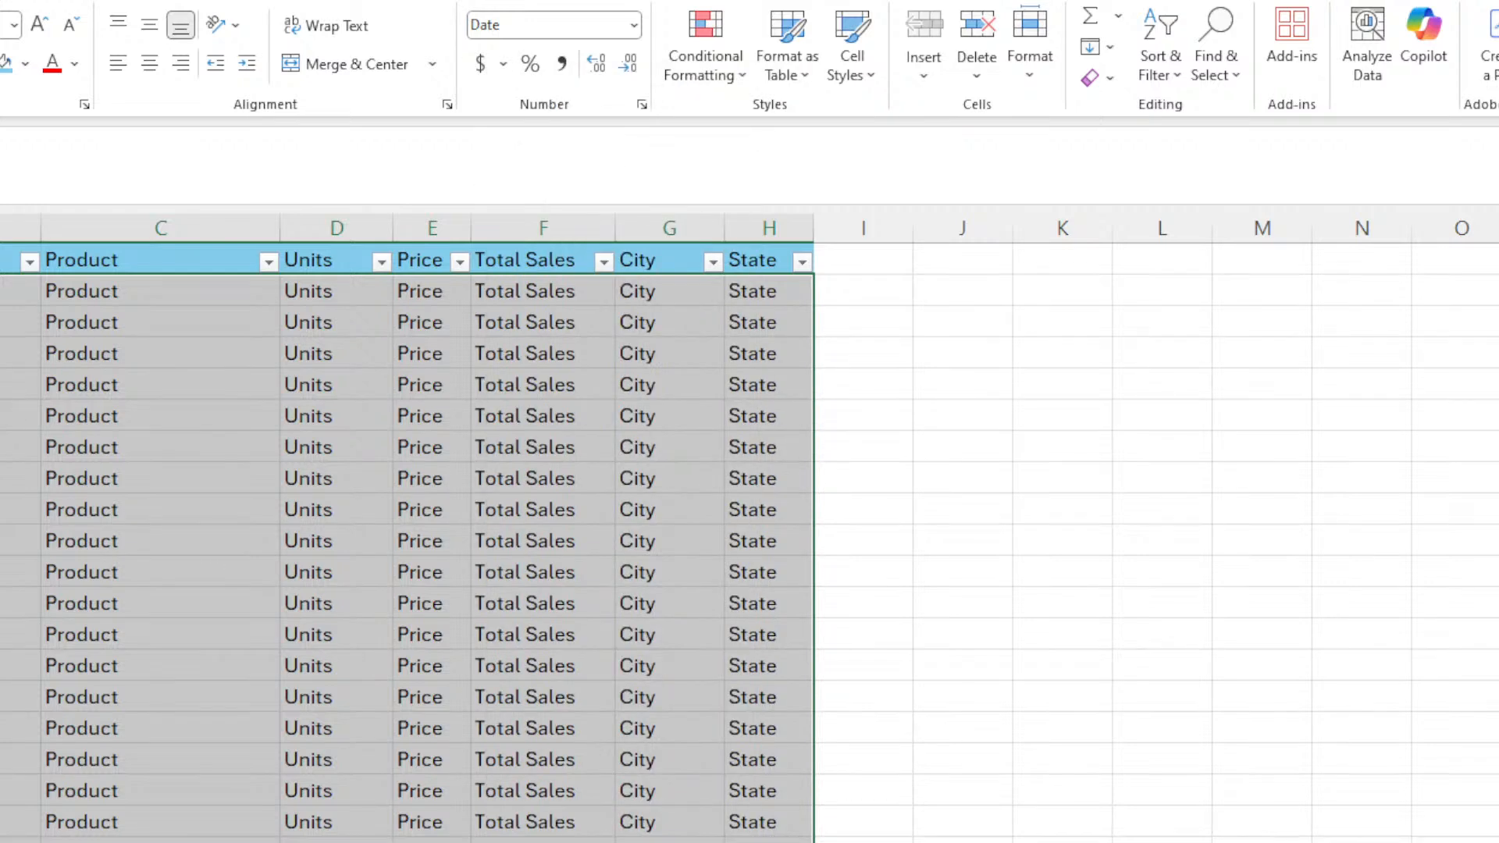
Delete the selected repeated header rows as entire sheet rows.
right_click(4, 389)
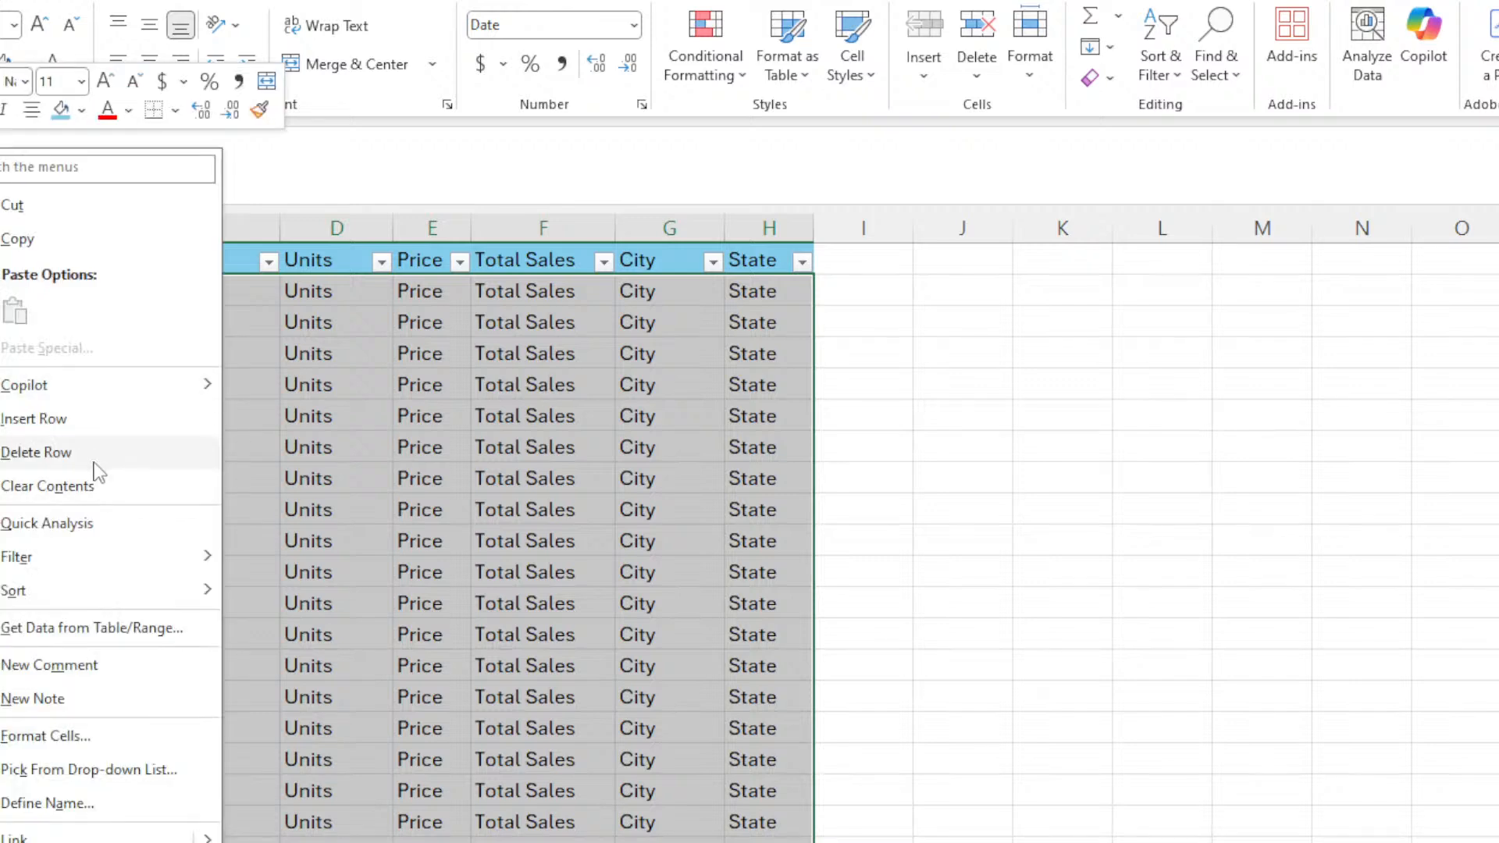
left_click(79, 453)
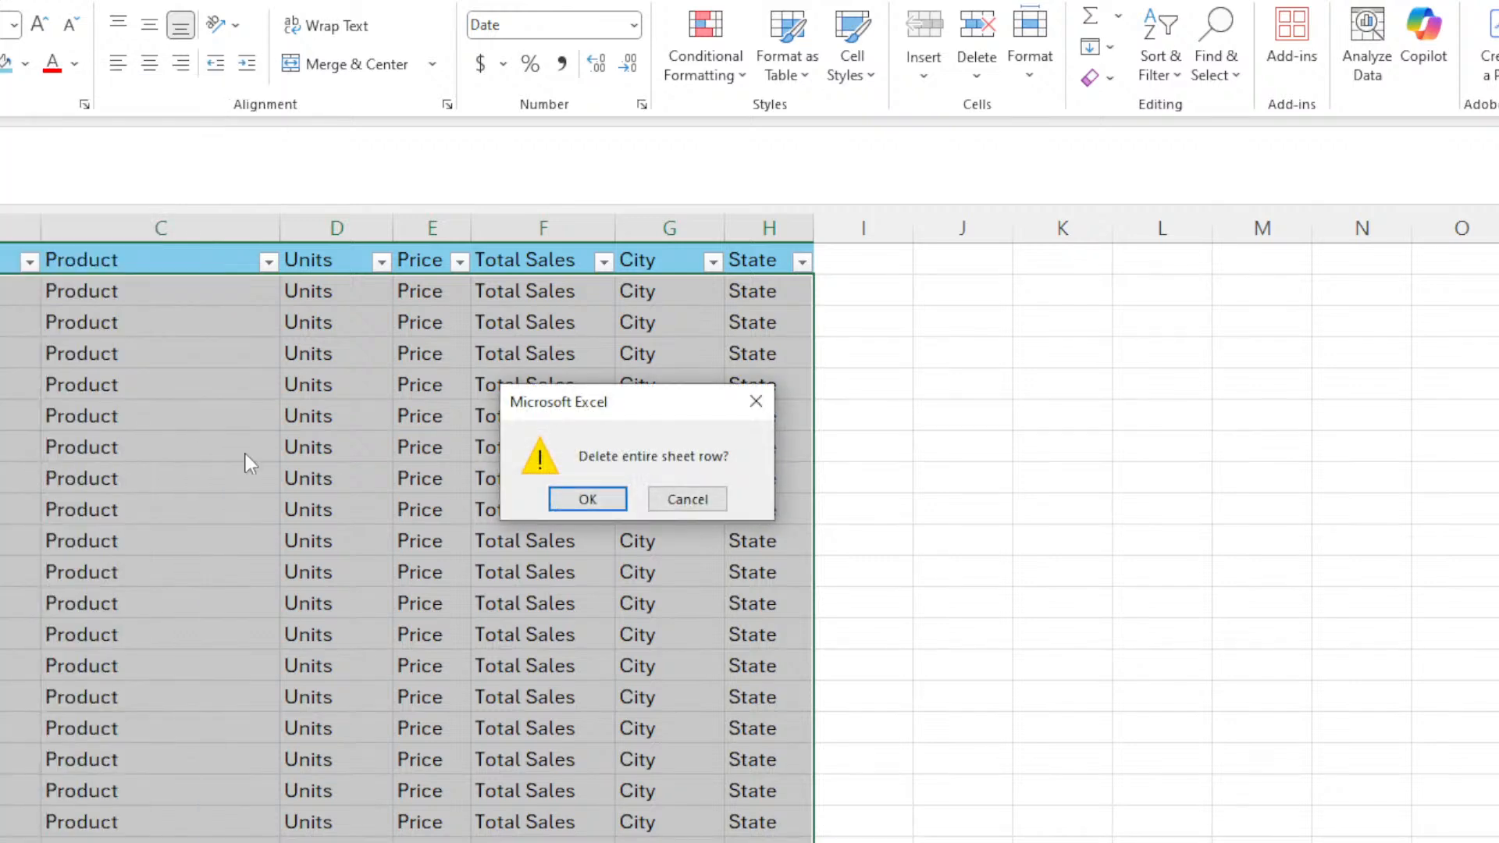
left_click(600, 500)
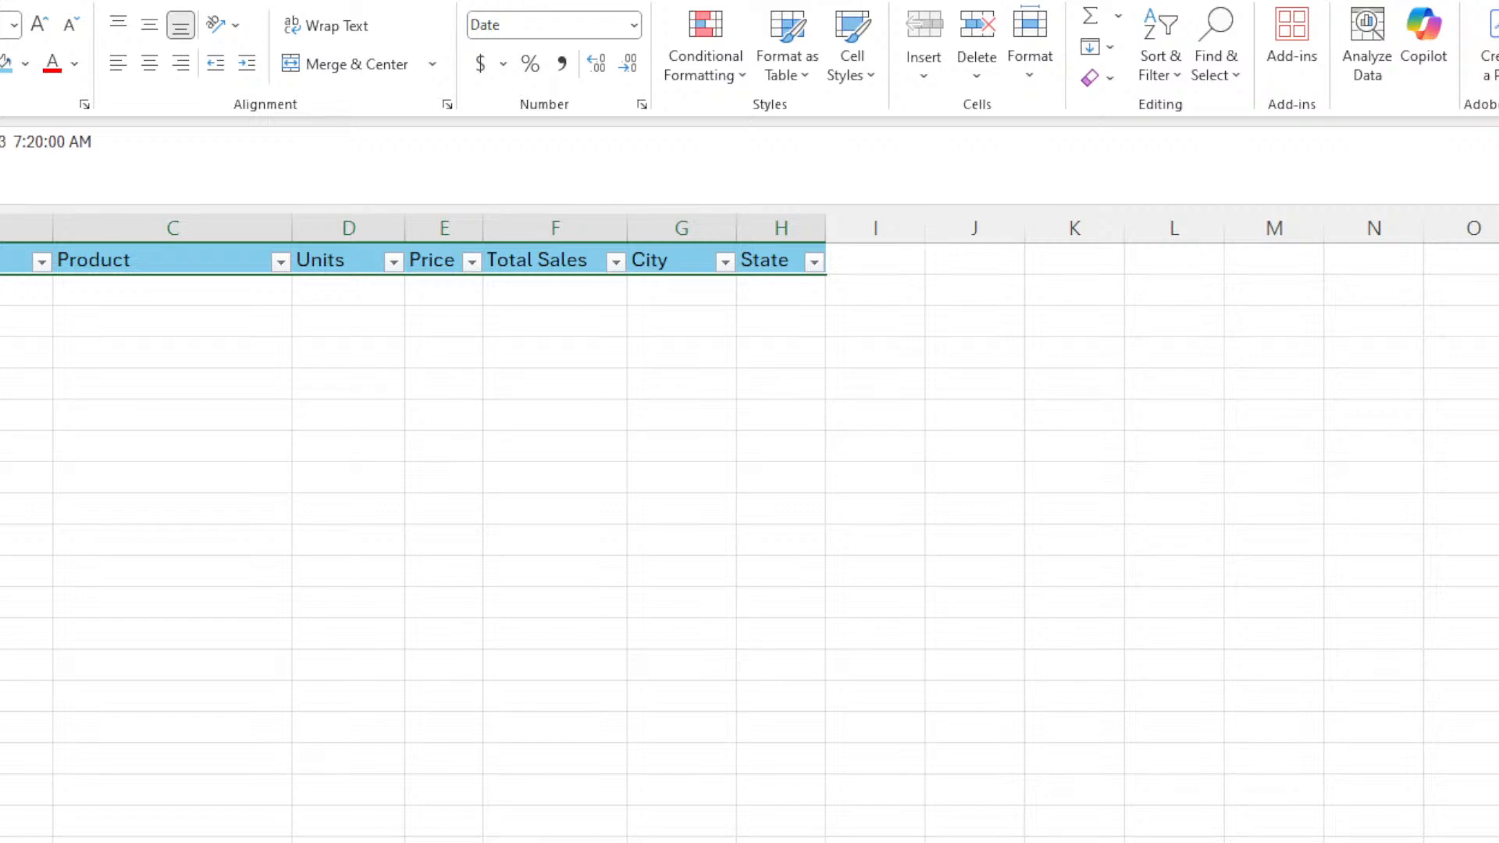
Clear the filter to bring back all records and look through the list for leftover header rows.
left_click(20, 383)
left_click(14, 571)
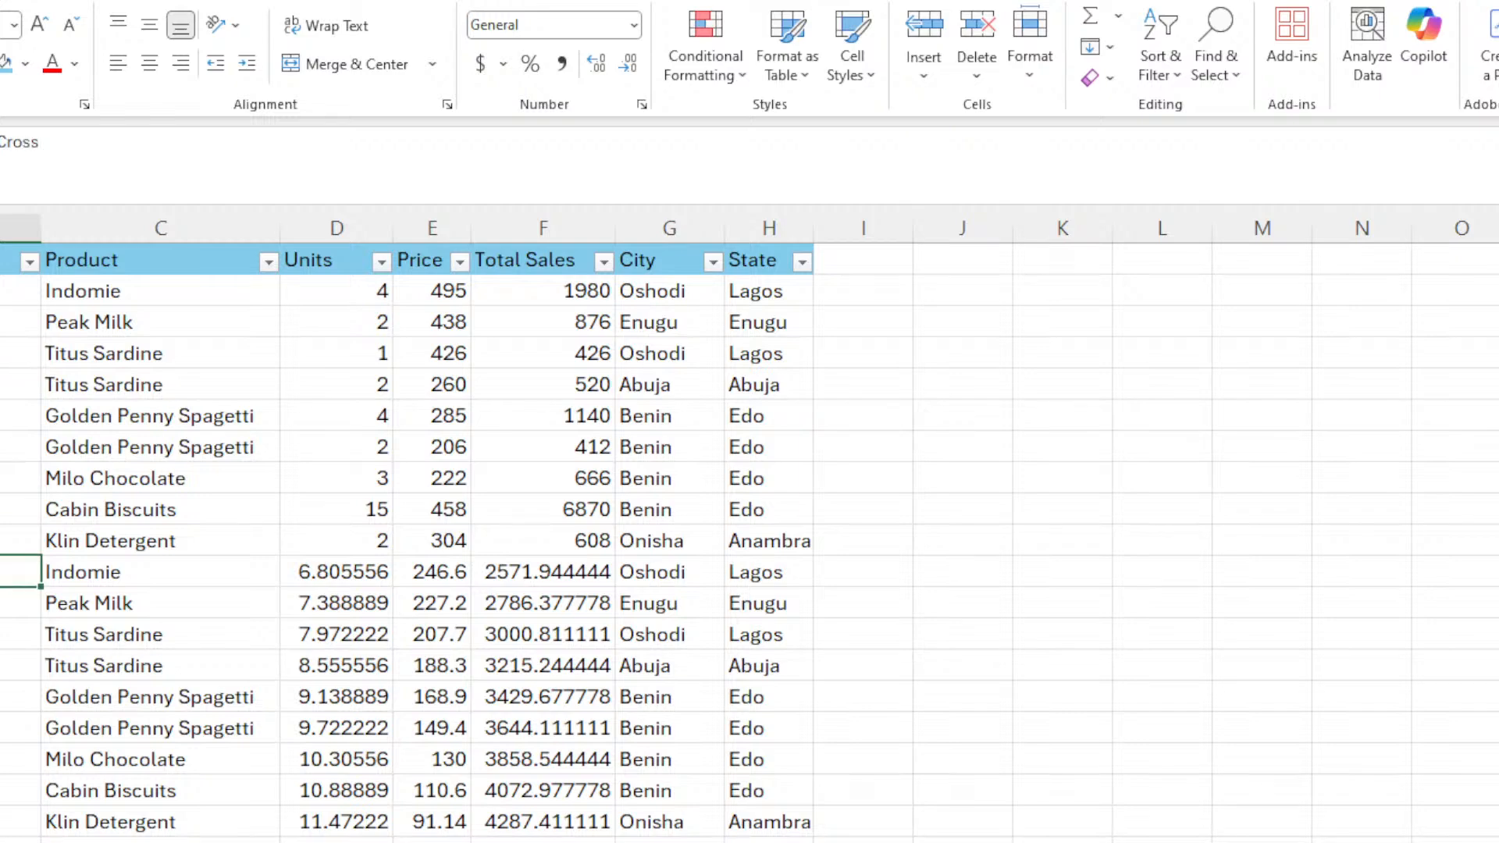
scroll(335, 424, "down", 15)
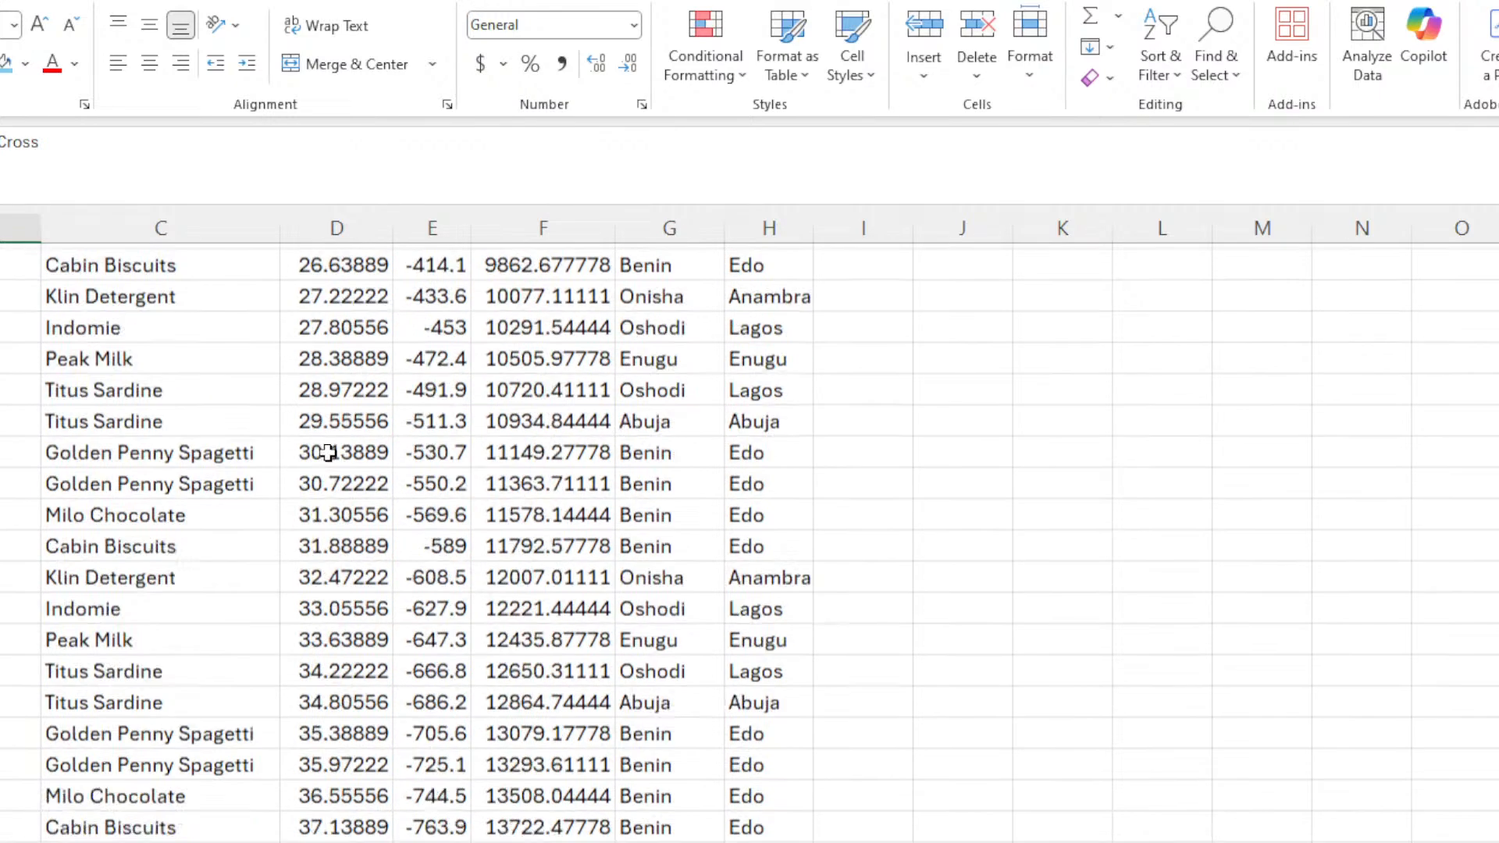
scroll(291, 545, "down", 15)
scroll(227, 529, "up", 6)
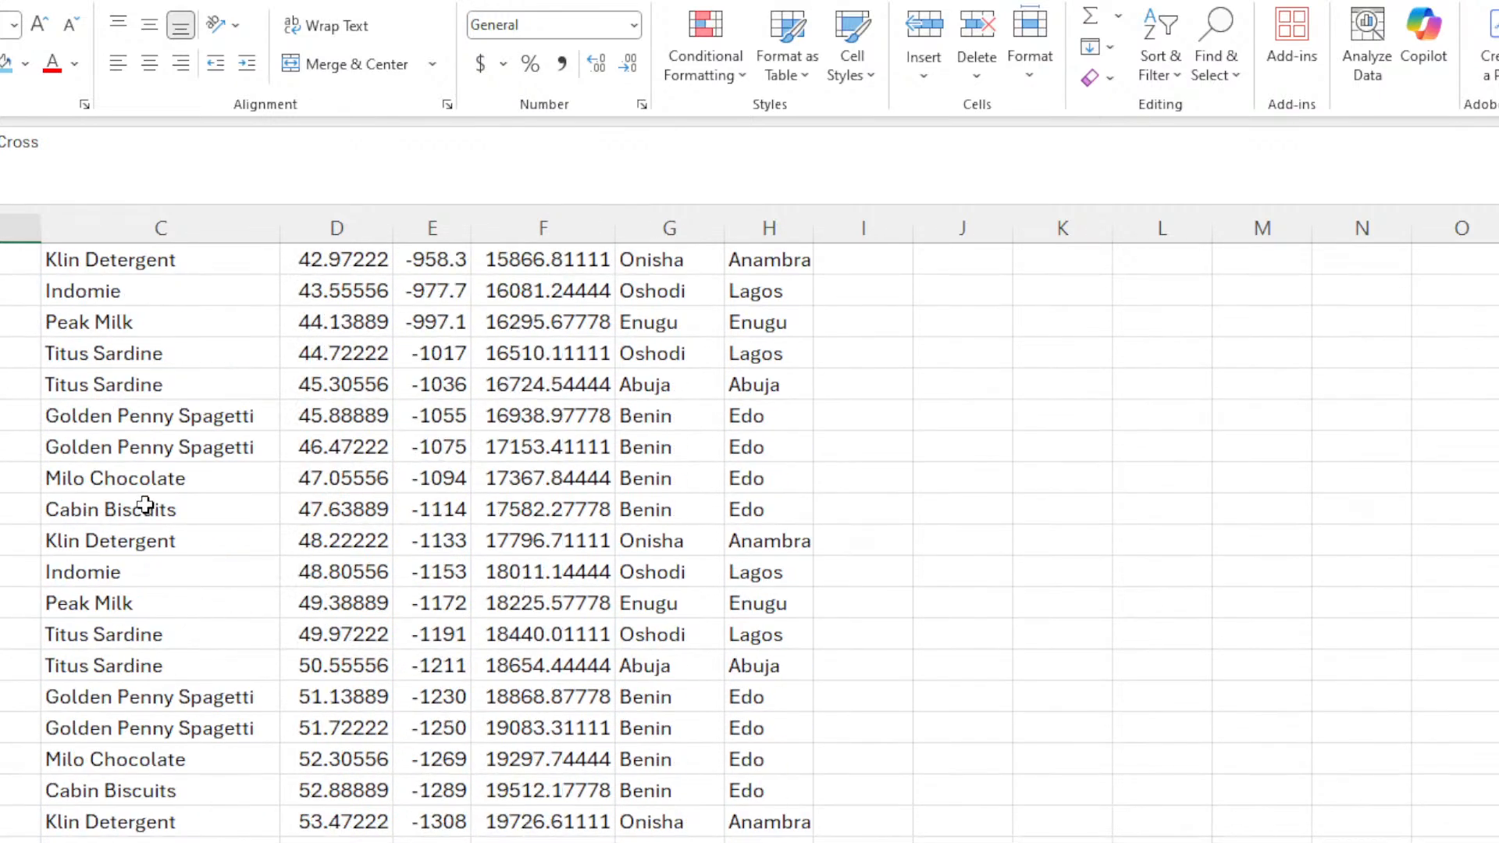
scroll(145, 505, "up", 20)
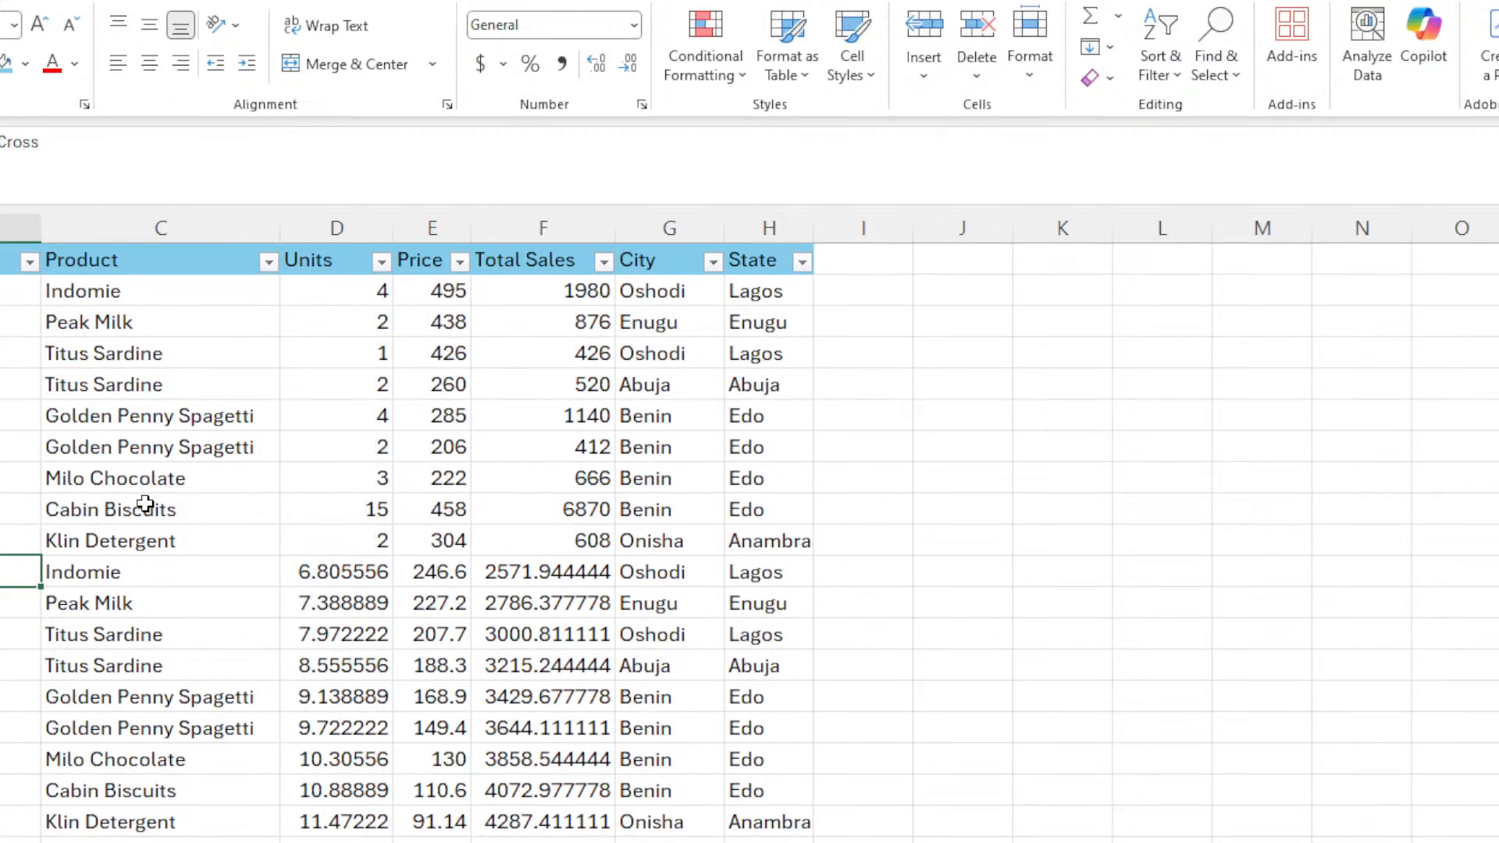
left_click(356, 437)
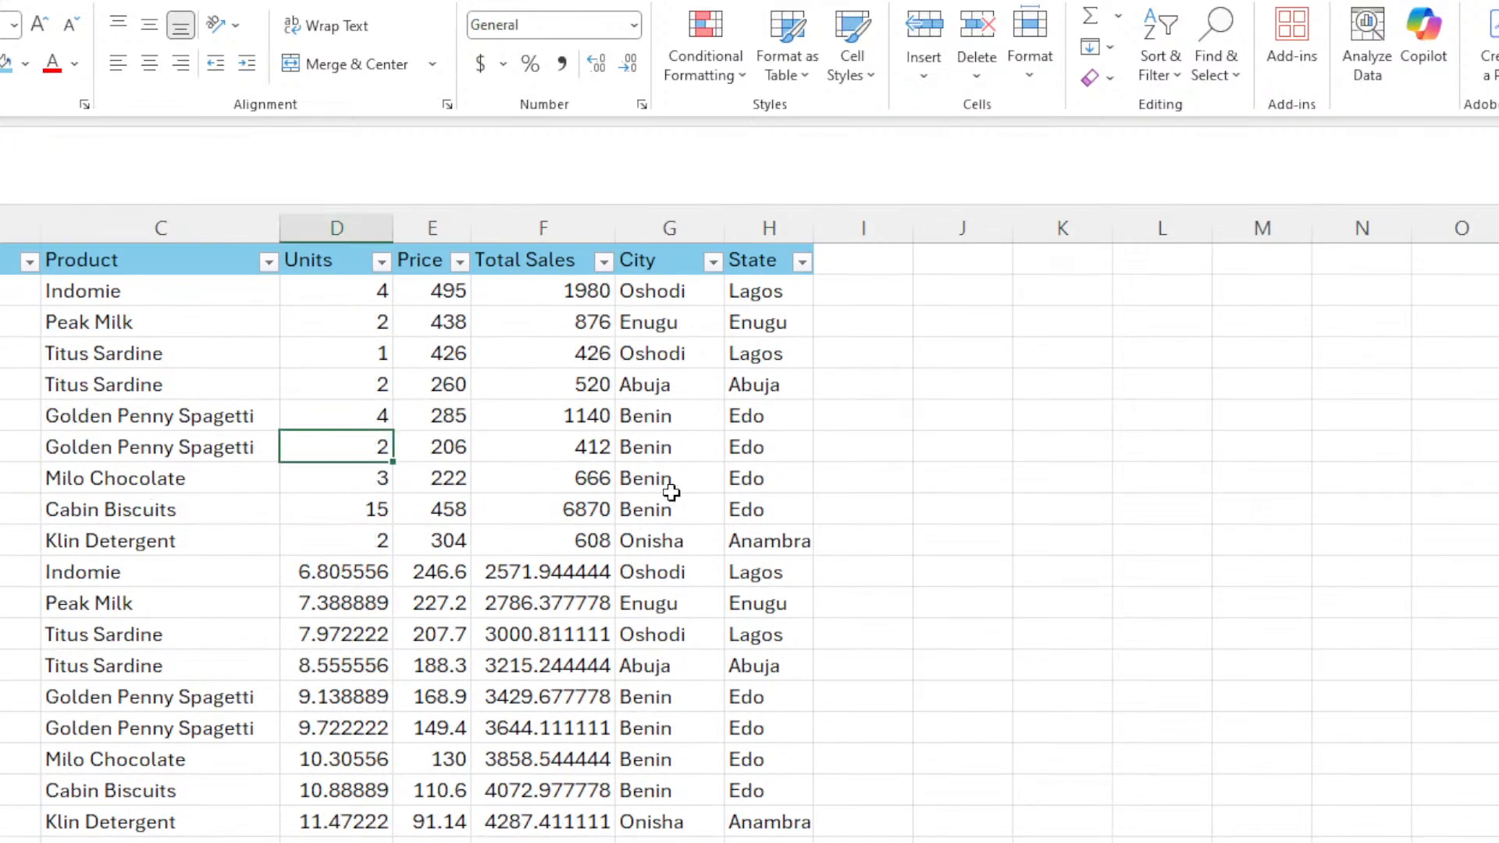
left_click(185, 454)
left_click(11, 603)
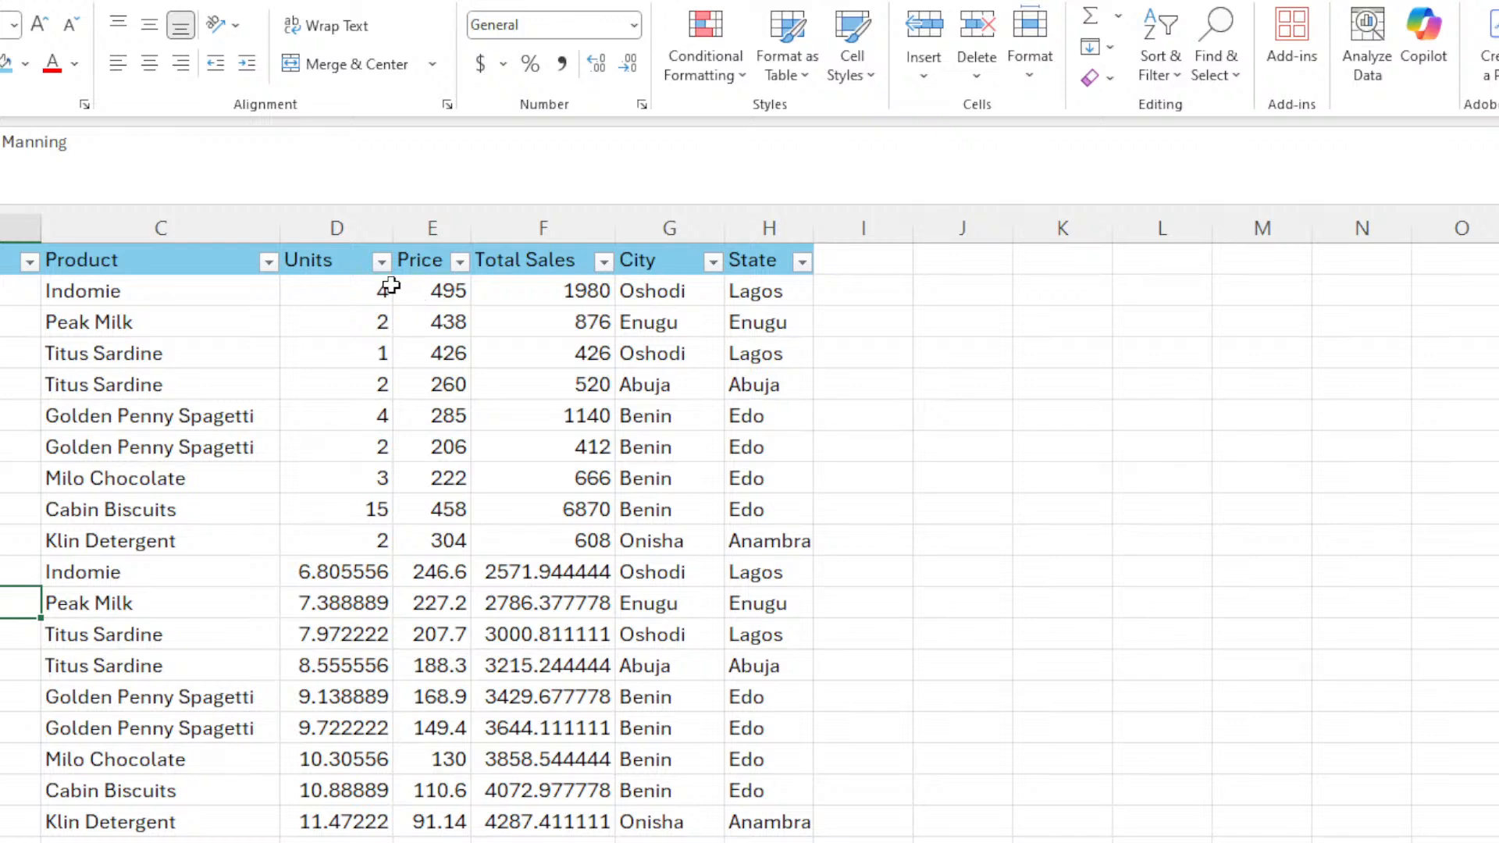
left_click(389, 287)
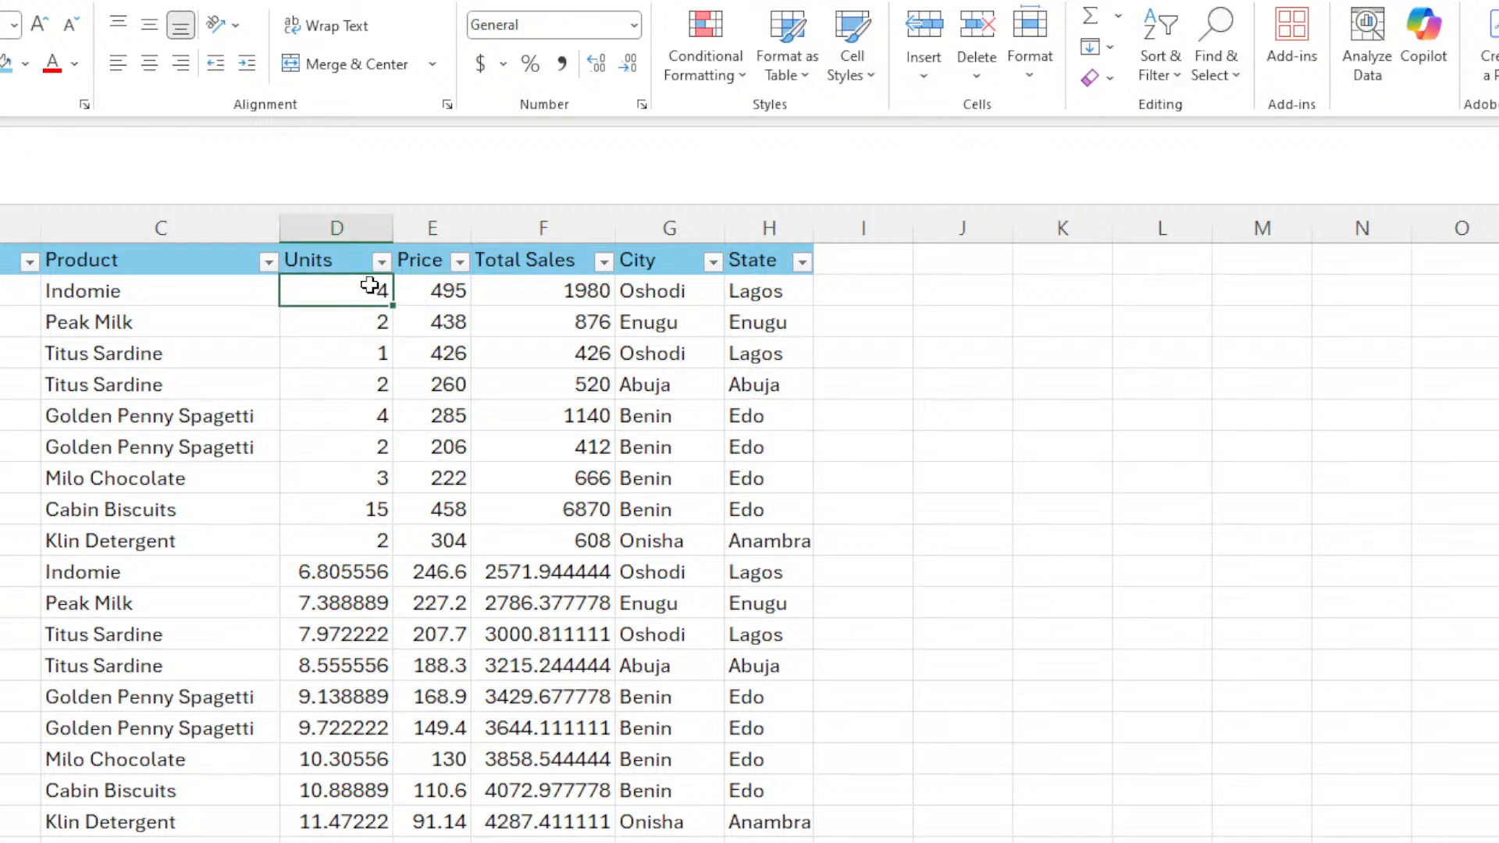
Format the Units column as Number with no decimal places and check the values down the column.
left_click(335, 227)
scroll(333, 529, "down", 2)
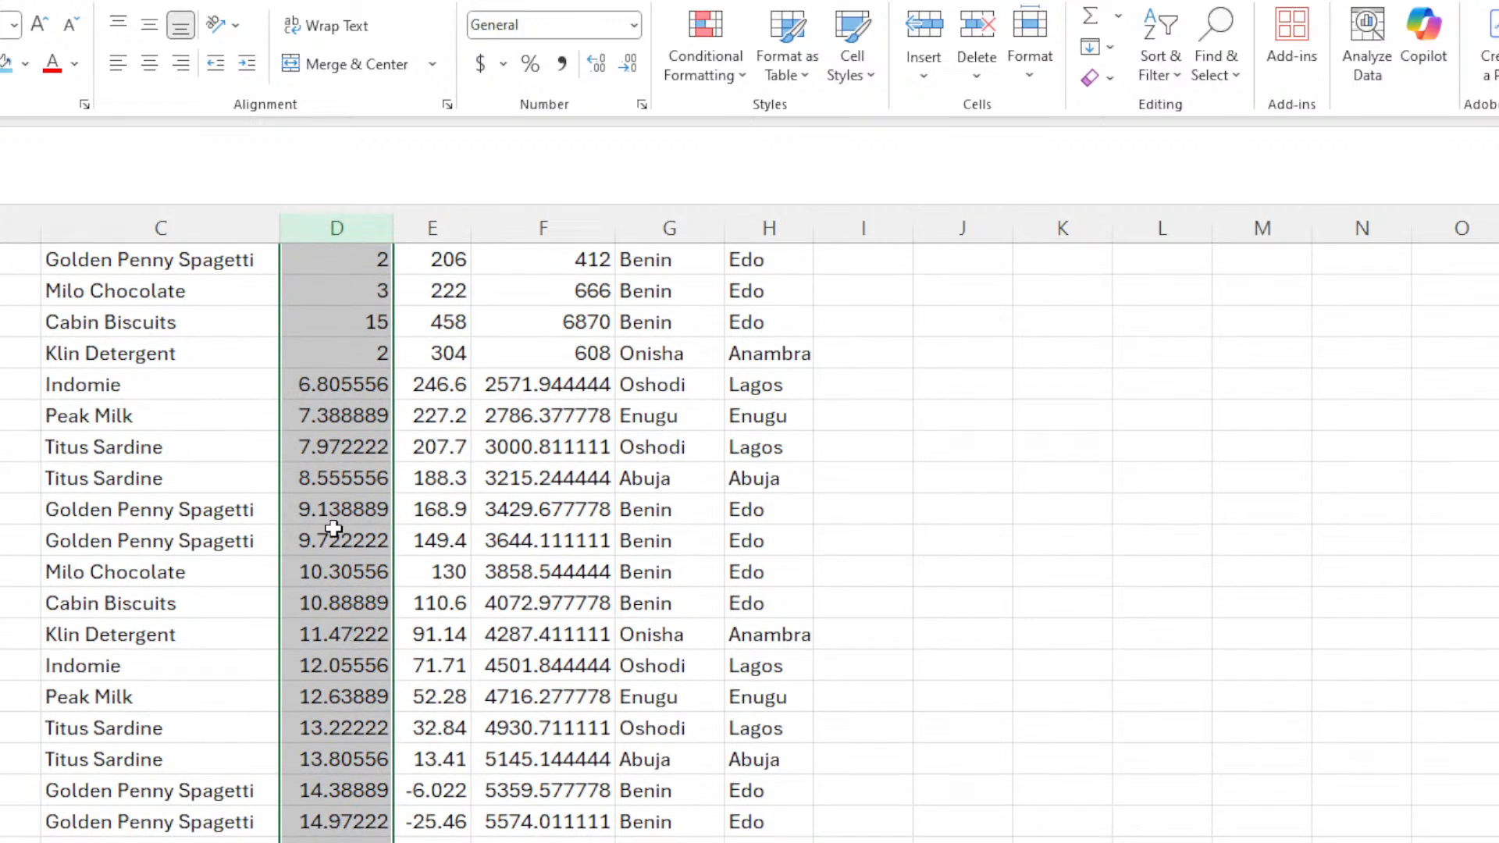
scroll(333, 528, "down", 2)
scroll(333, 528, "up", 4)
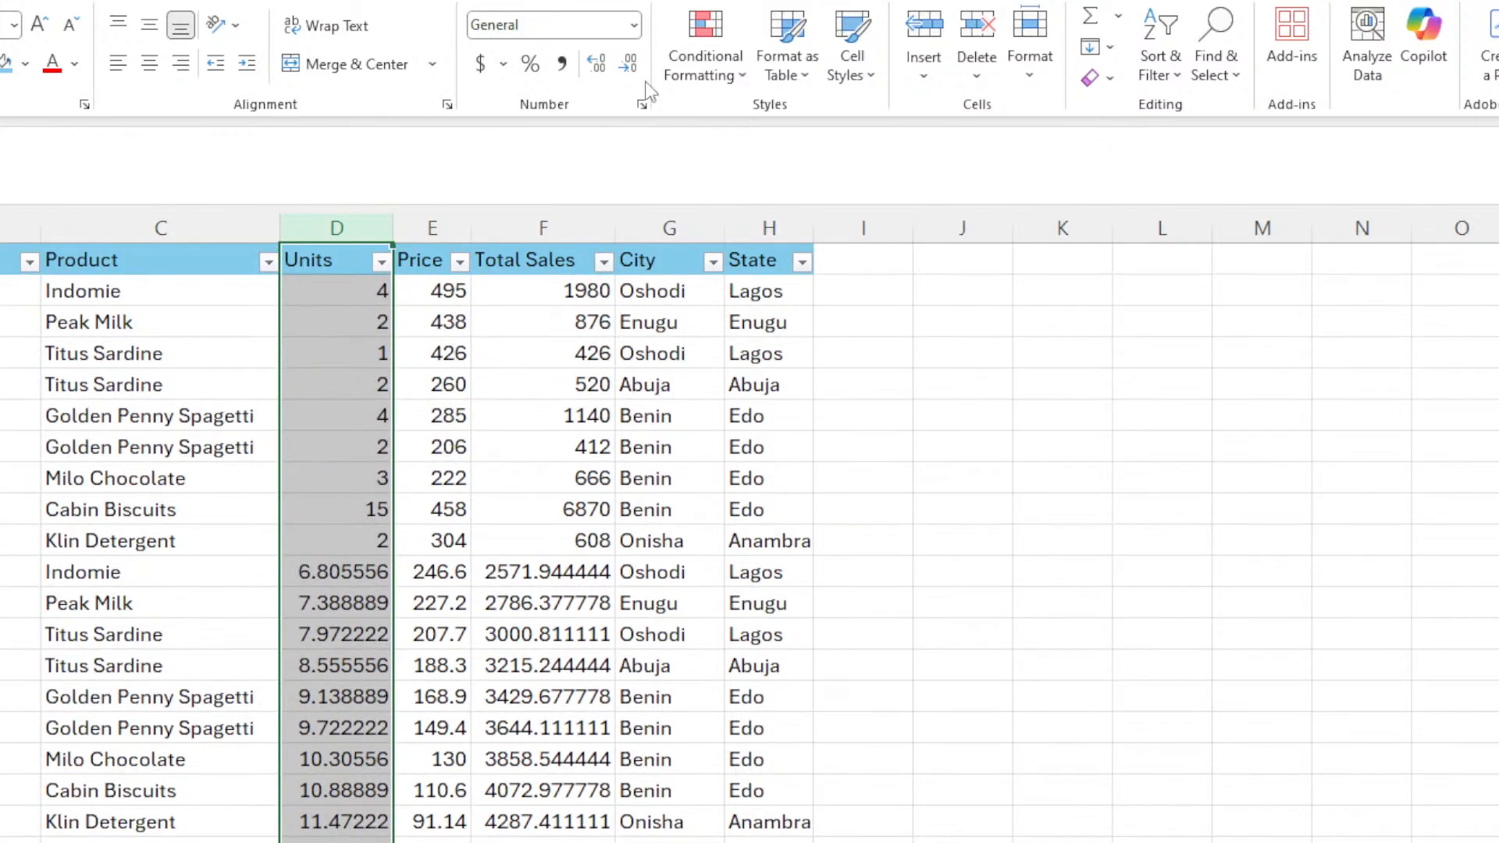
left_click(634, 26)
left_click(632, 129)
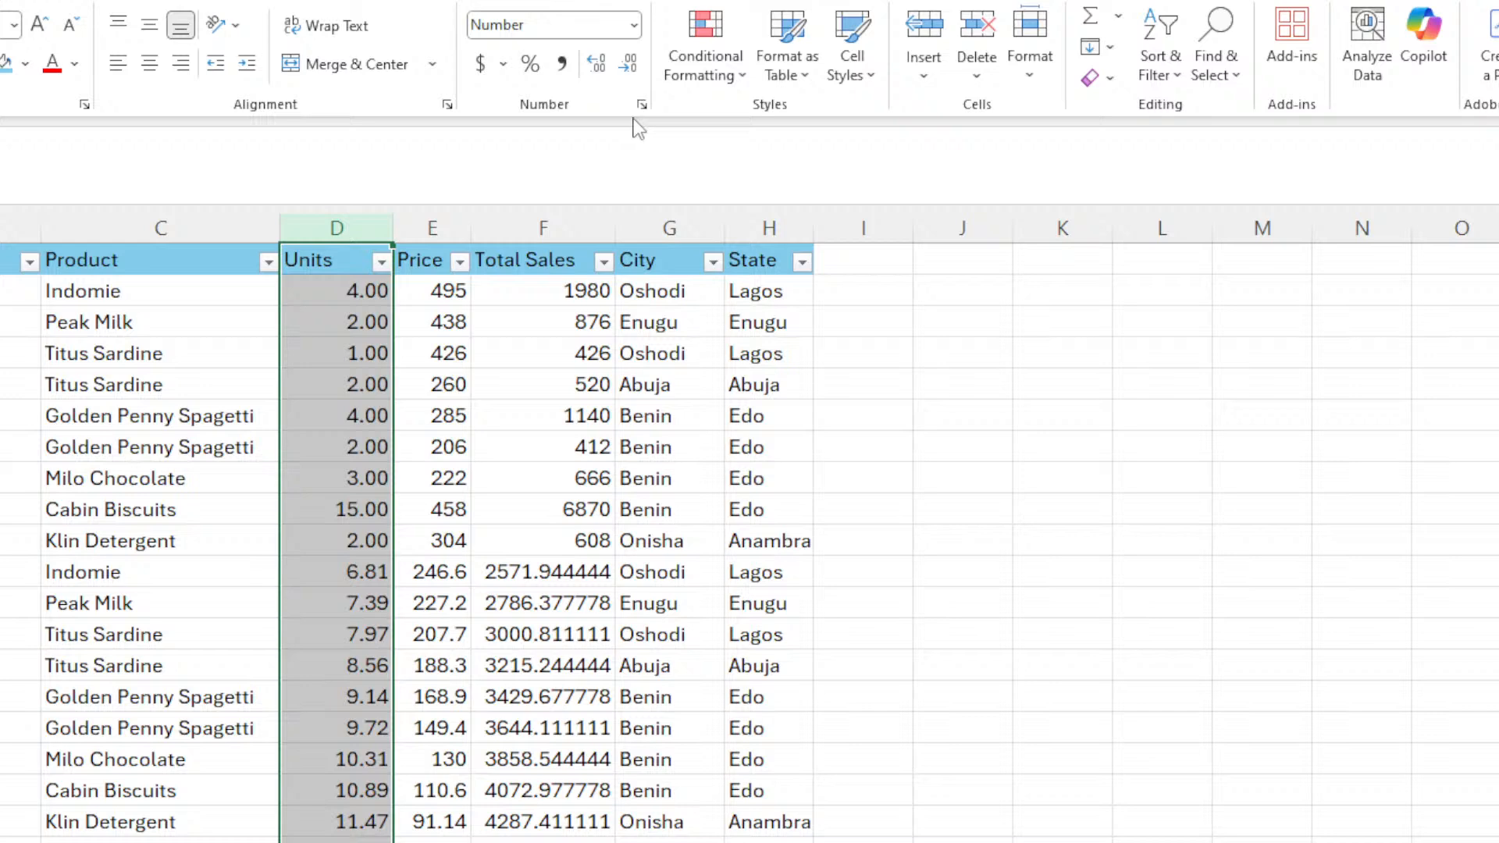
left_click(637, 68)
left_click(636, 67)
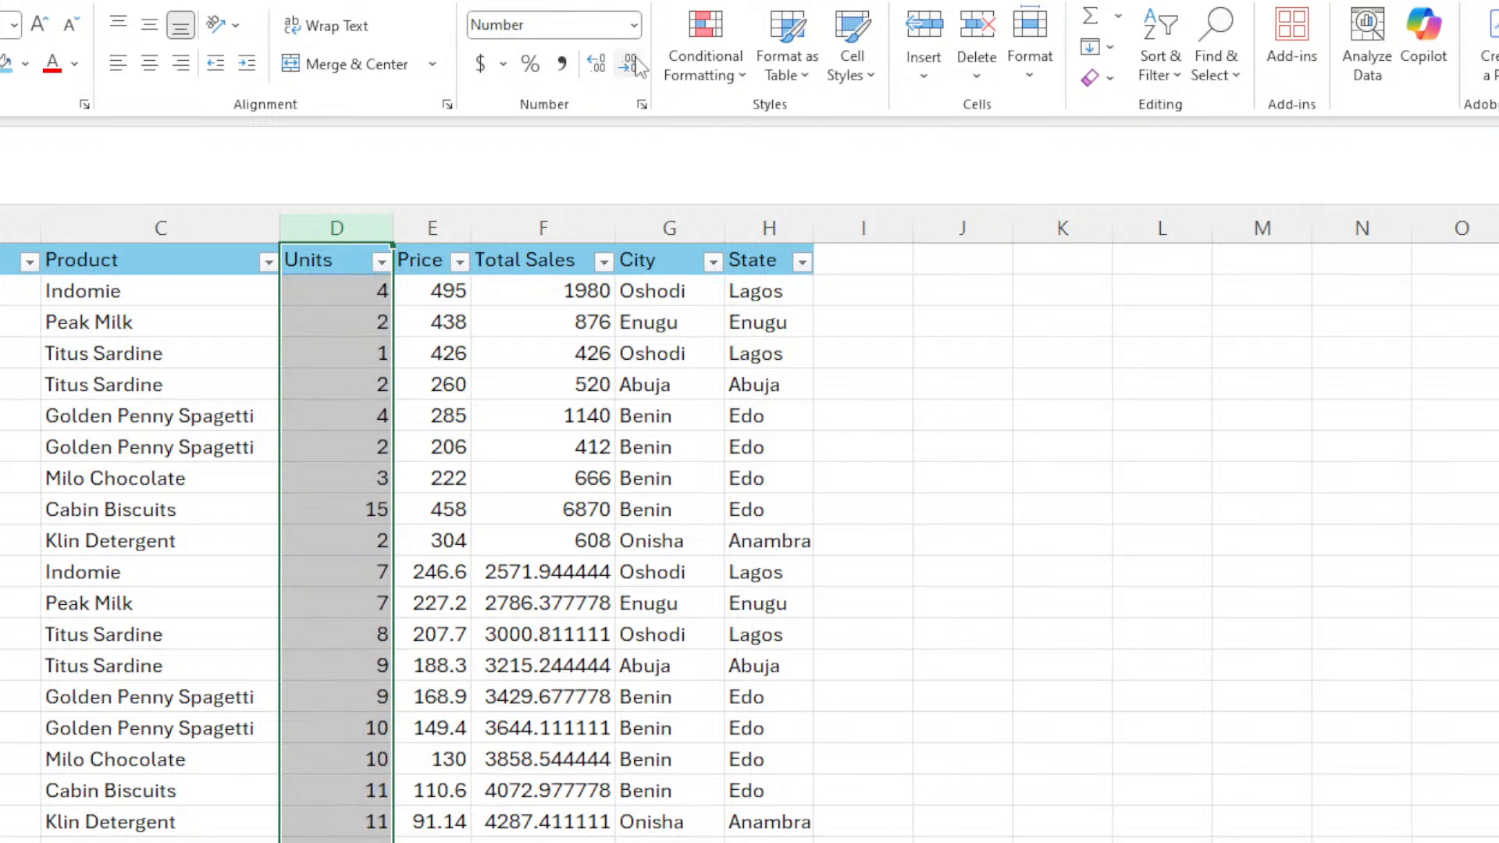
left_click(357, 291)
left_click(389, 447)
left_click(373, 694)
scroll(351, 493, "down", 10)
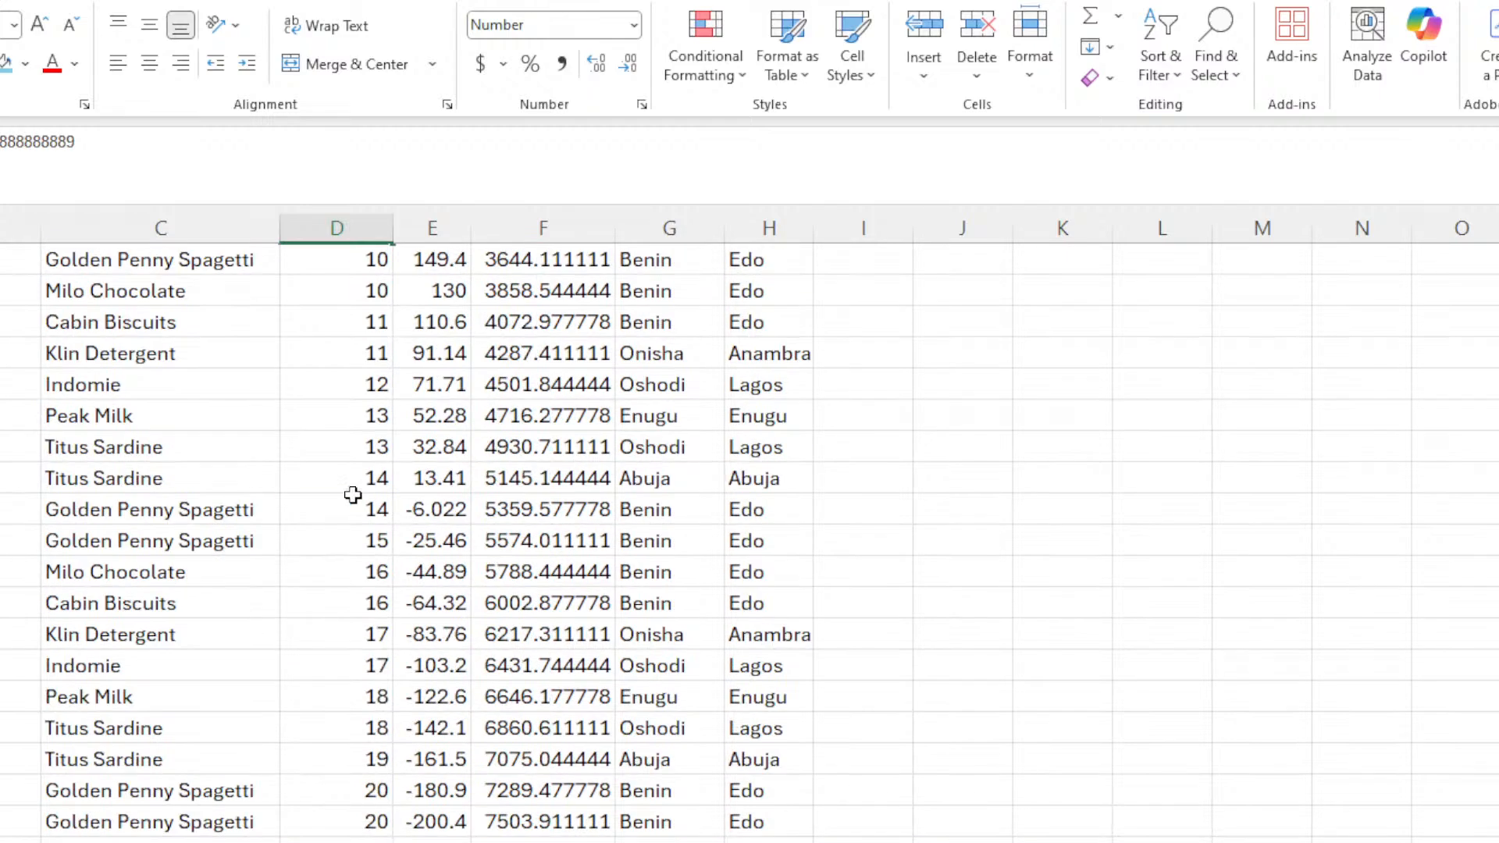
scroll(351, 492, "up", 10)
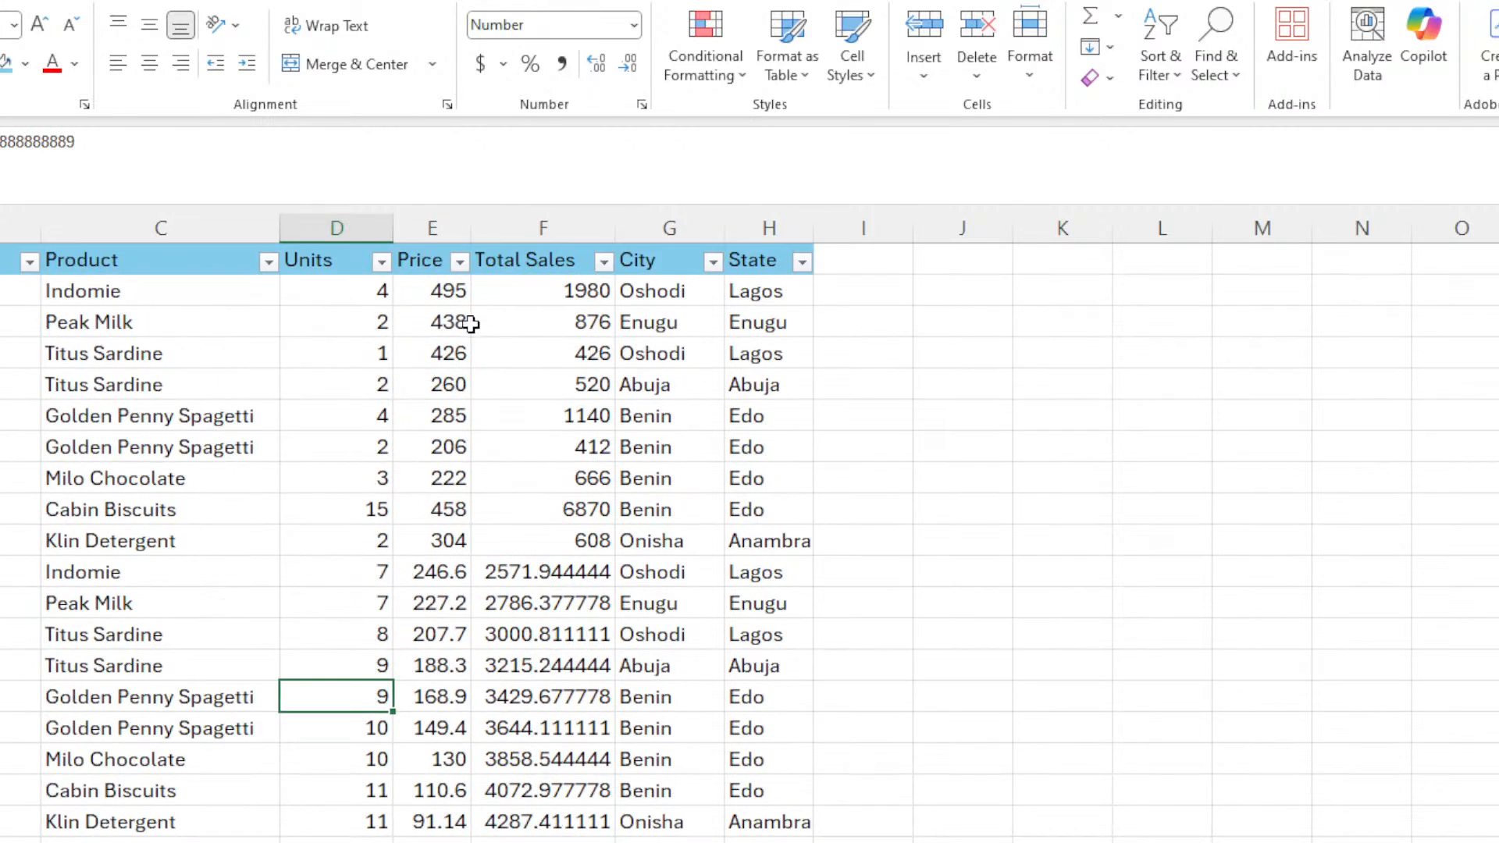
Format the Price column as Number with no decimal places.
left_click(431, 231)
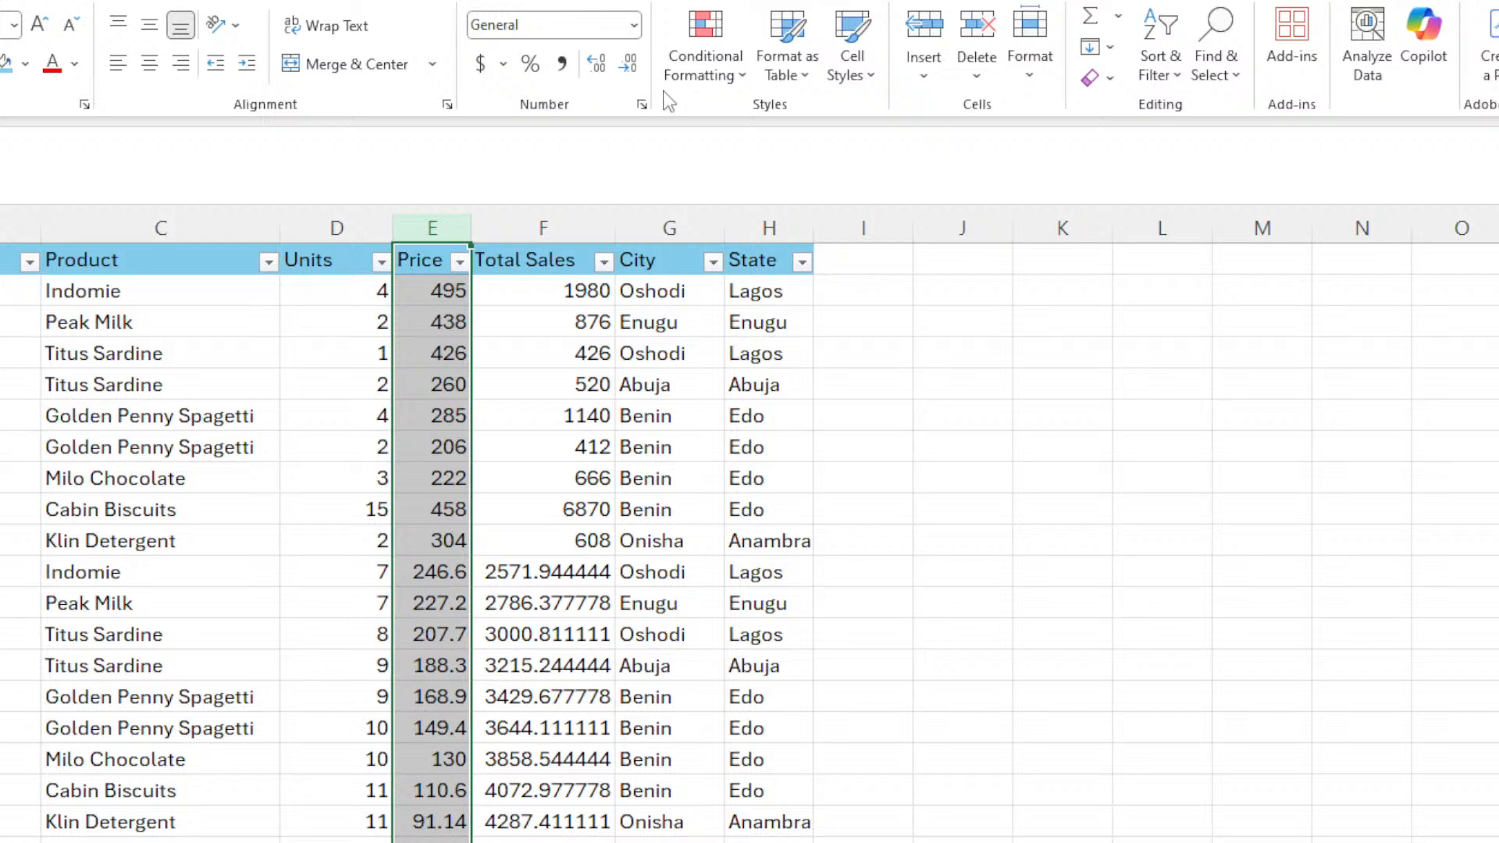
left_click(633, 26)
left_click(594, 118)
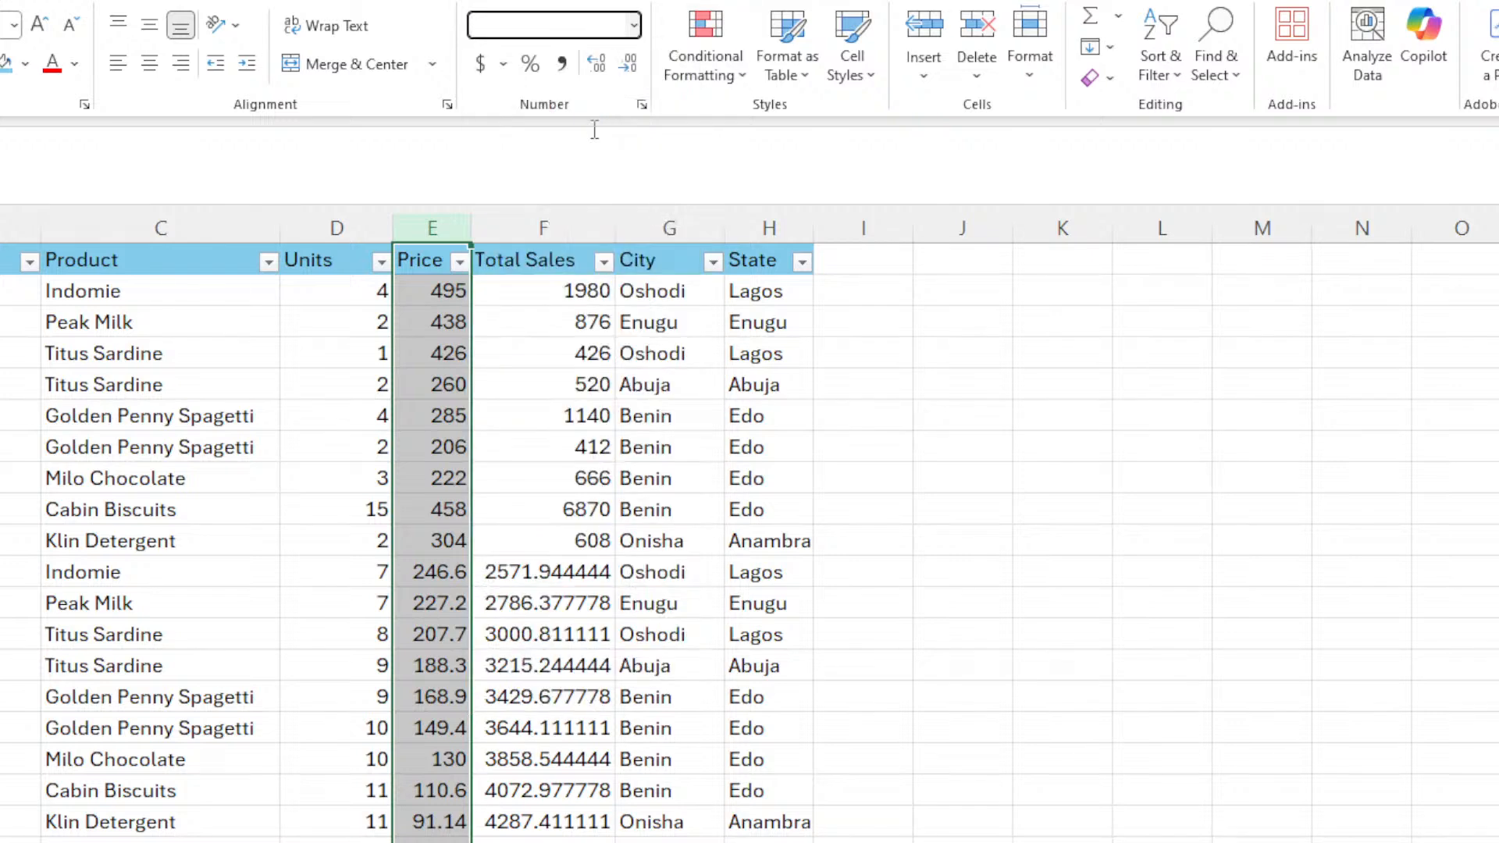
left_click(631, 65)
left_click(630, 65)
left_click(563, 507)
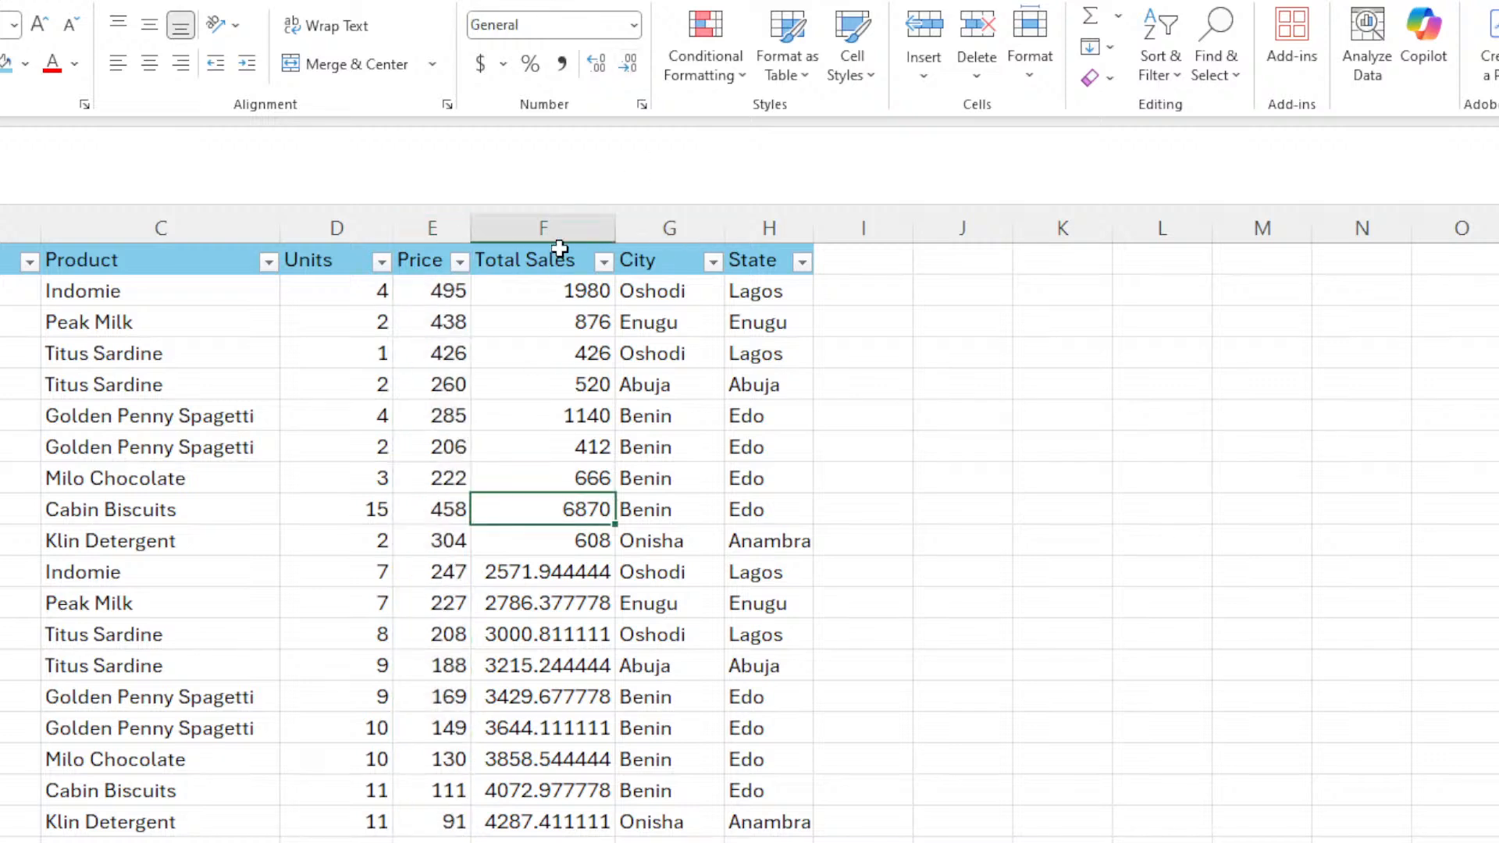
Format the Total Sales column as Number with no decimal places.
left_click(559, 233)
left_click(634, 25)
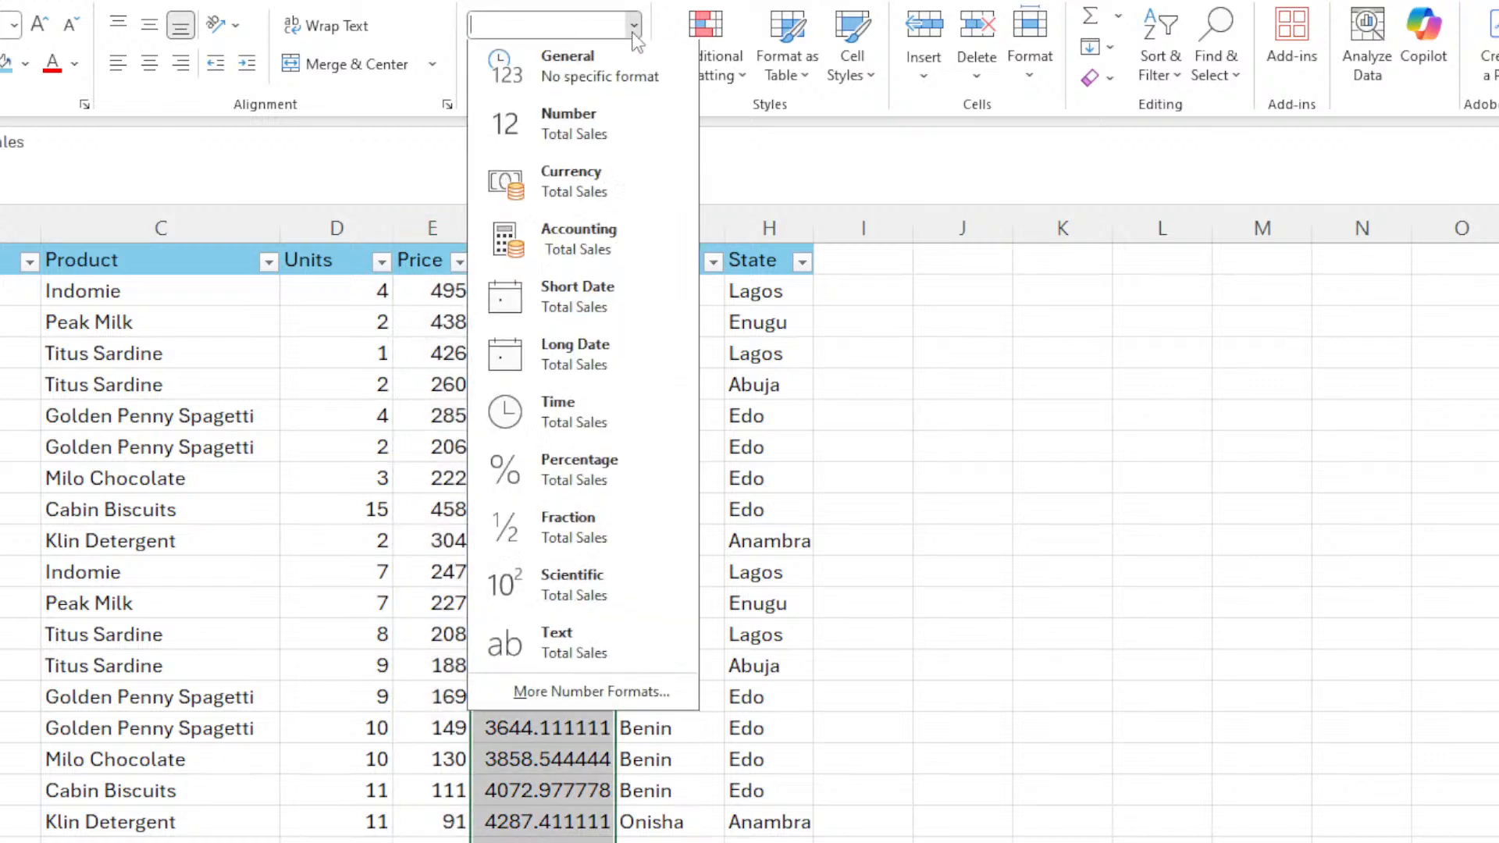
left_click(608, 128)
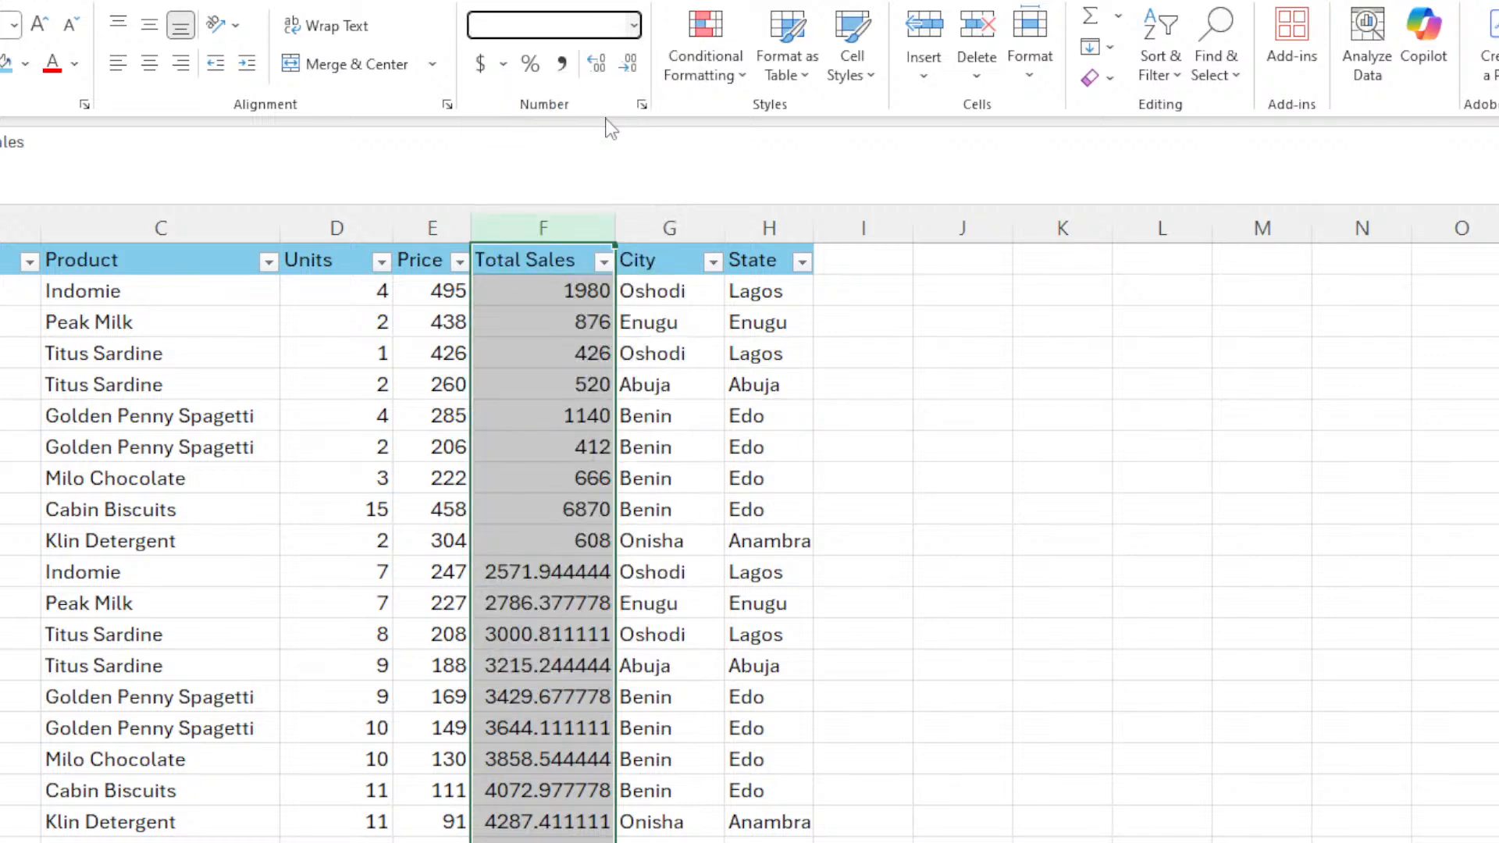
left_click(627, 64)
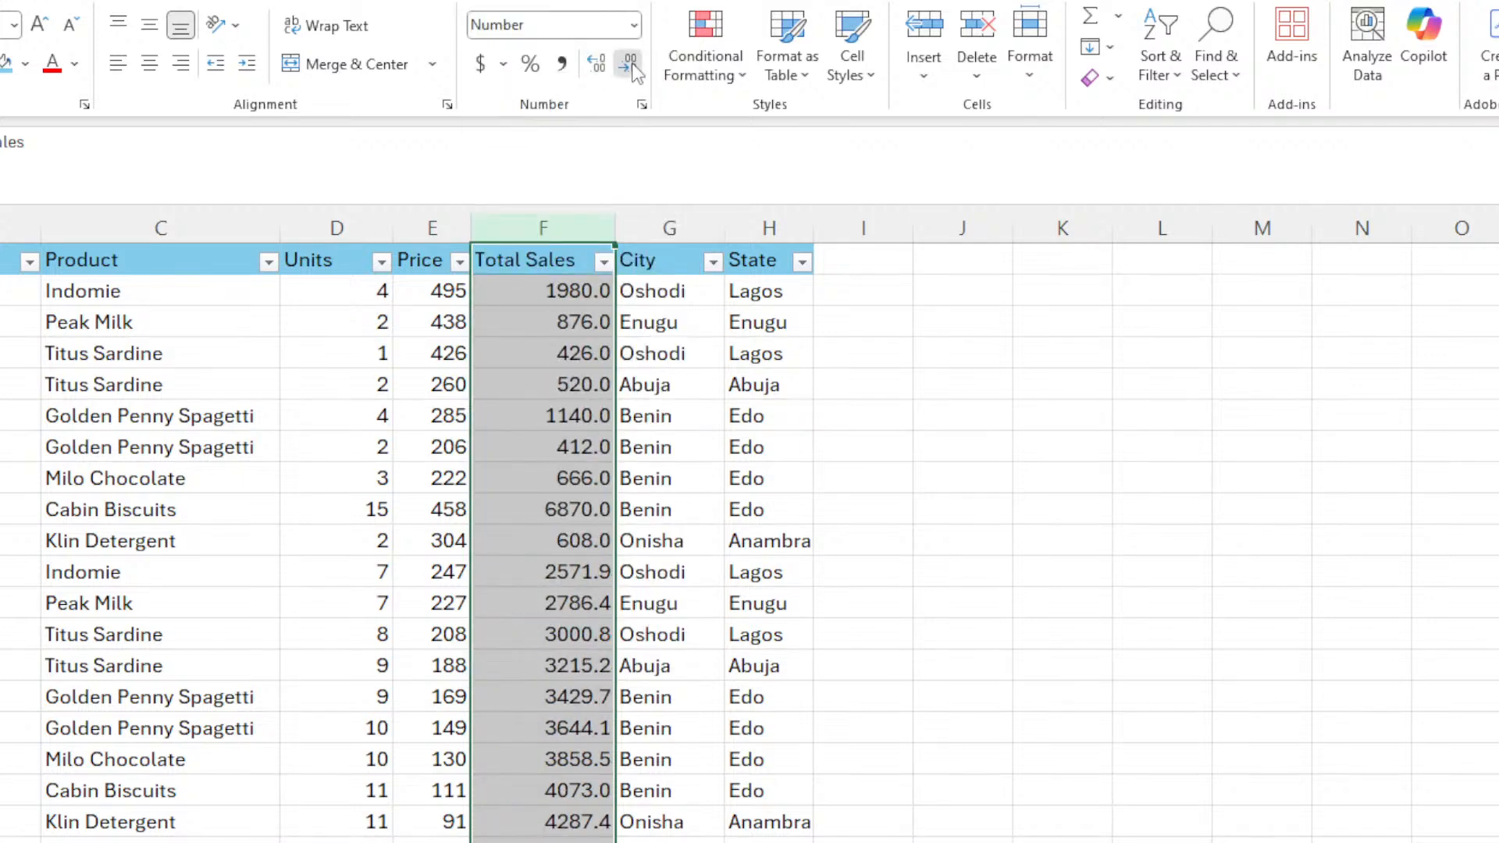
left_click(627, 64)
left_click(559, 475)
Look over the cleaned sales table, checking the product, units and total sales entries.
left_click(313, 505)
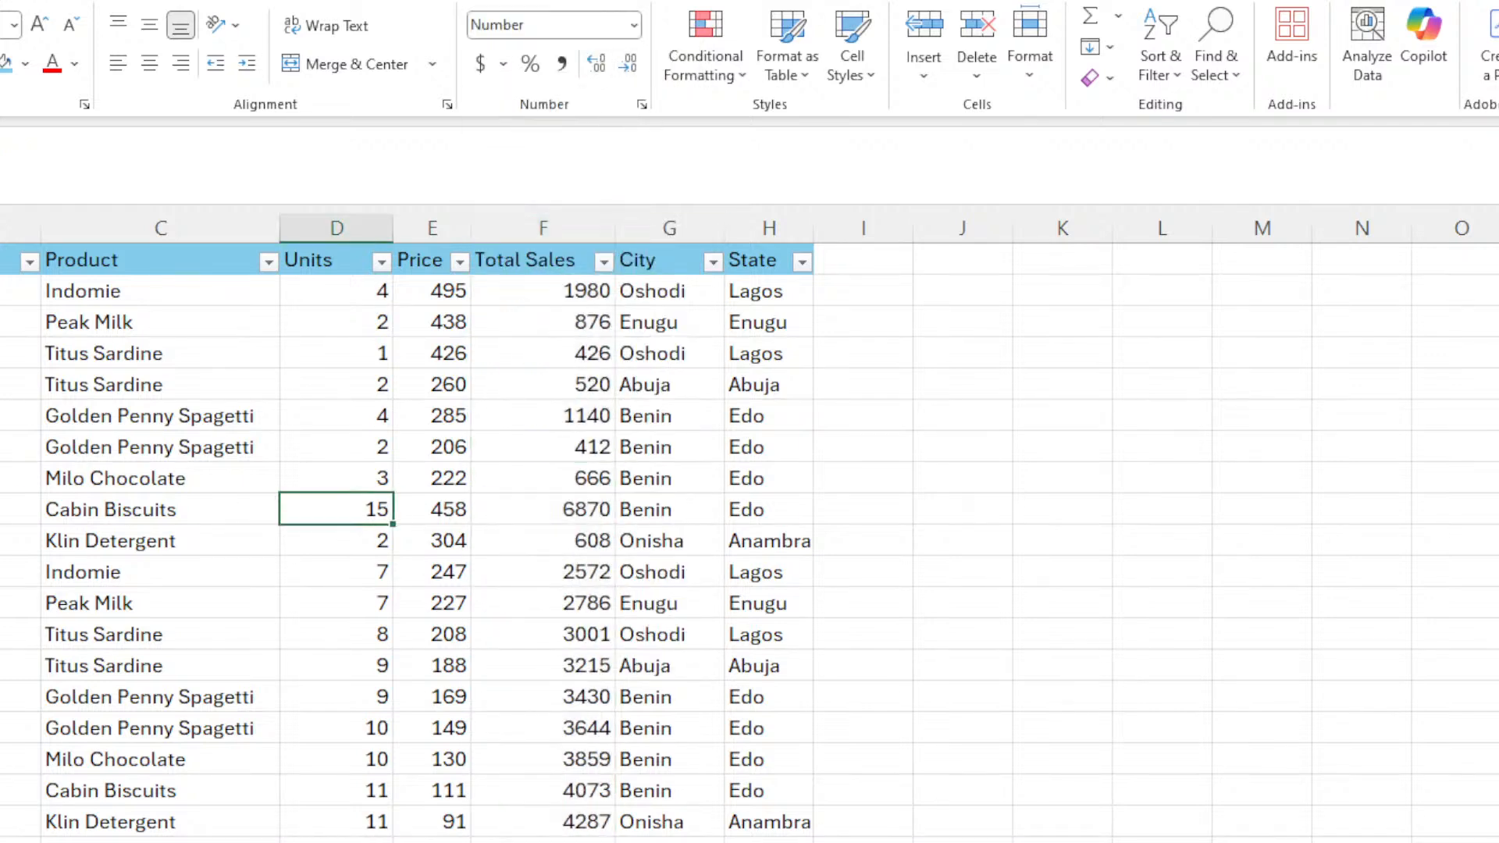
left_click(17, 416)
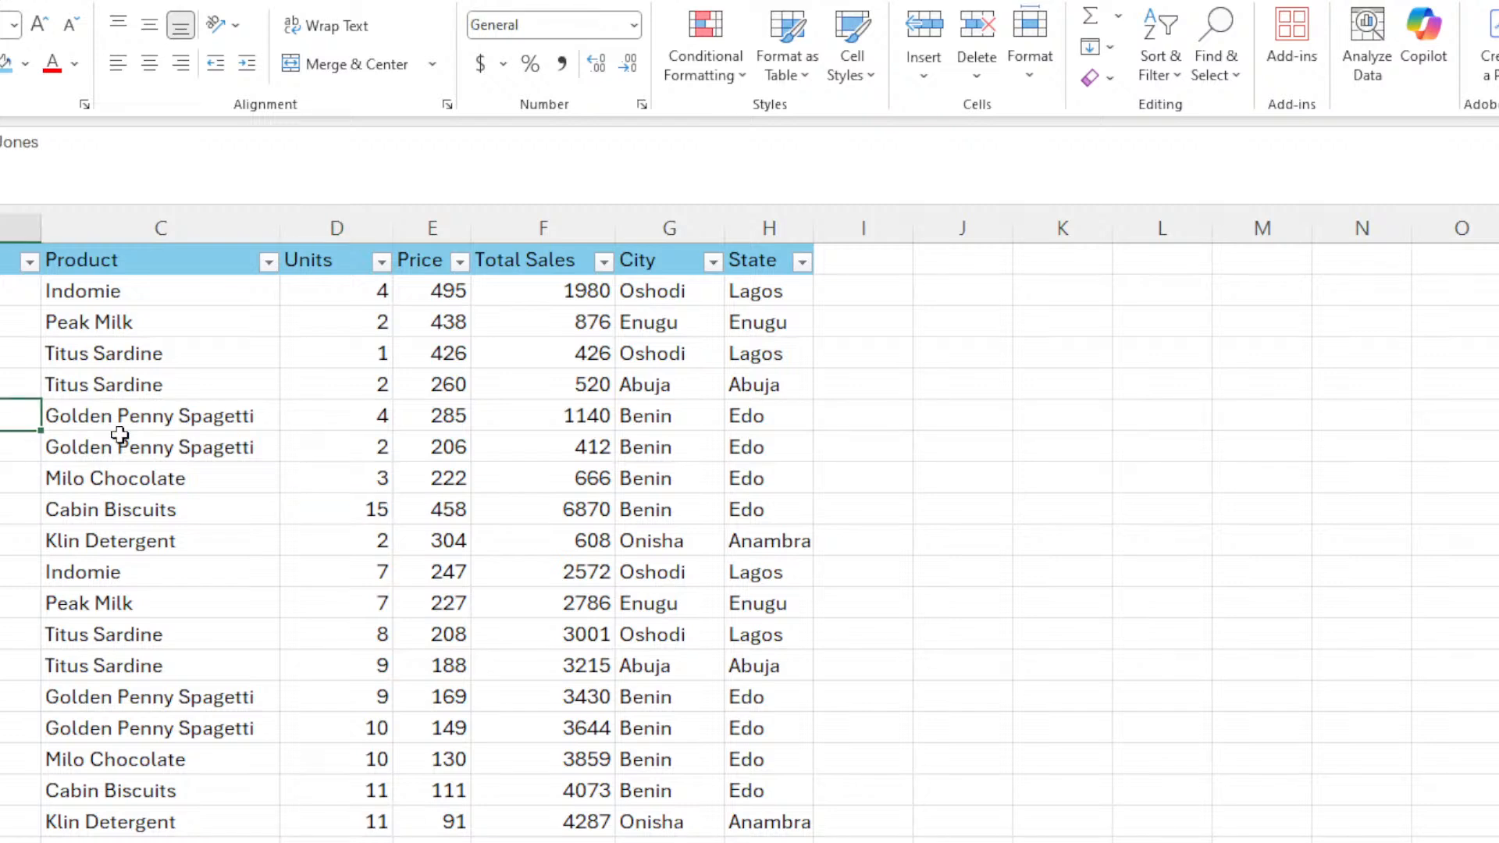
left_click(583, 409)
scroll(456, 639, "down", 4)
scroll(453, 625, "up", 4)
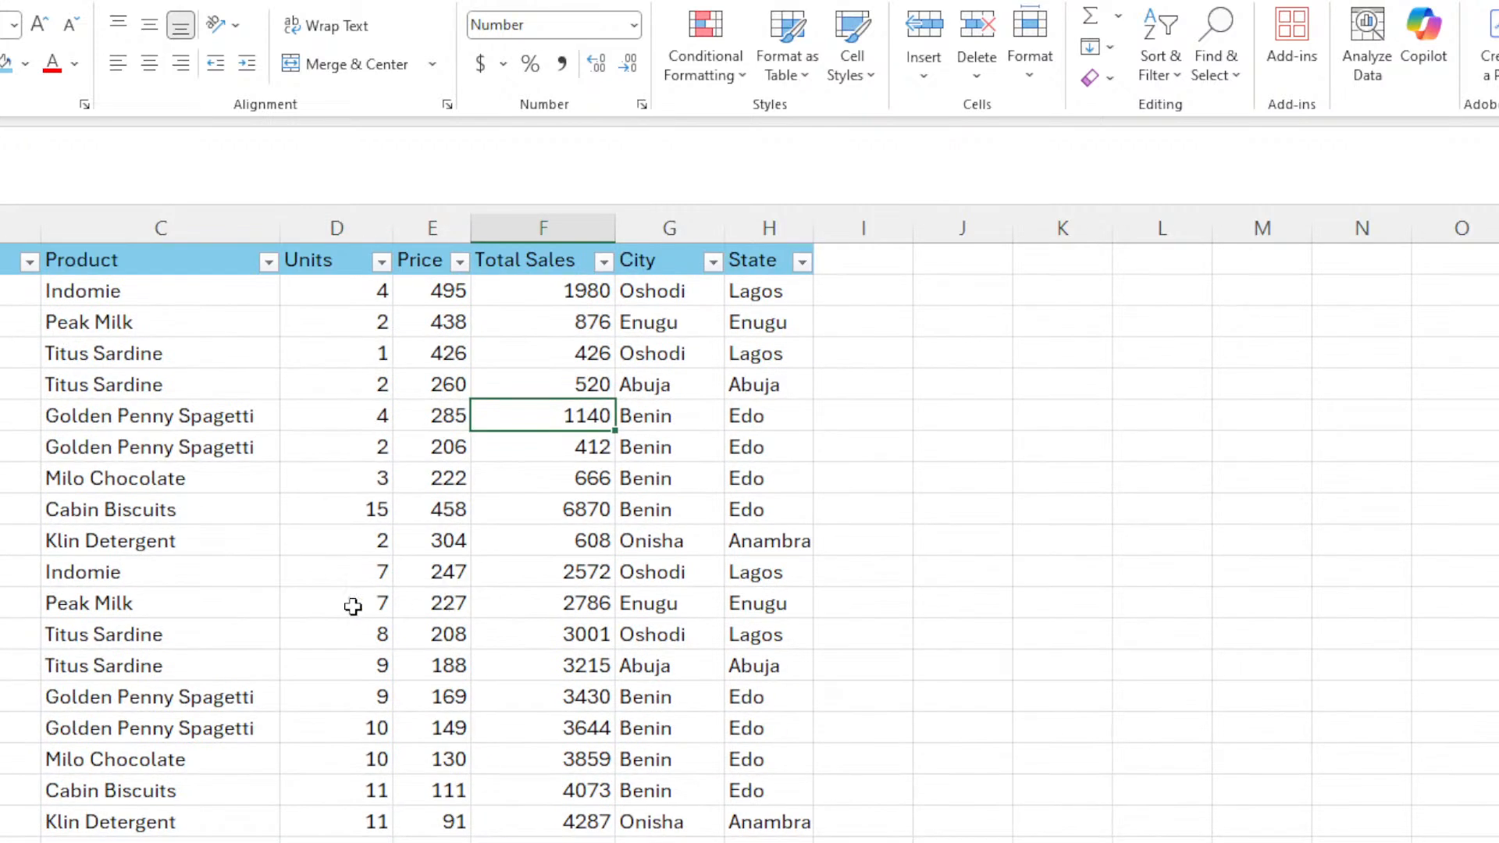
left_click(104, 533)
scroll(500, 562, "down", 4)
scroll(532, 578, "up", 4)
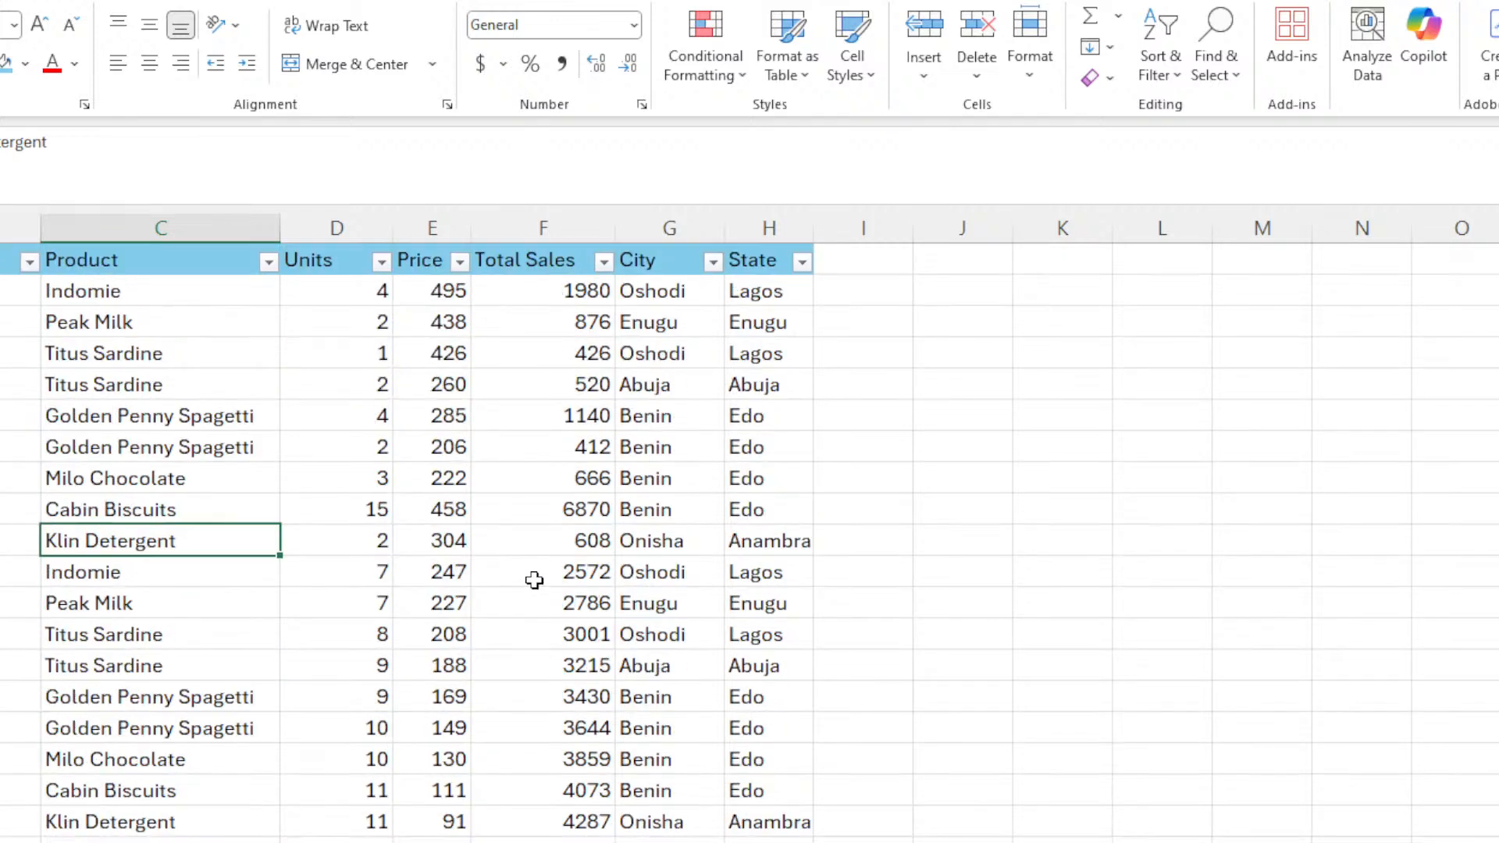
left_click(28, 324)
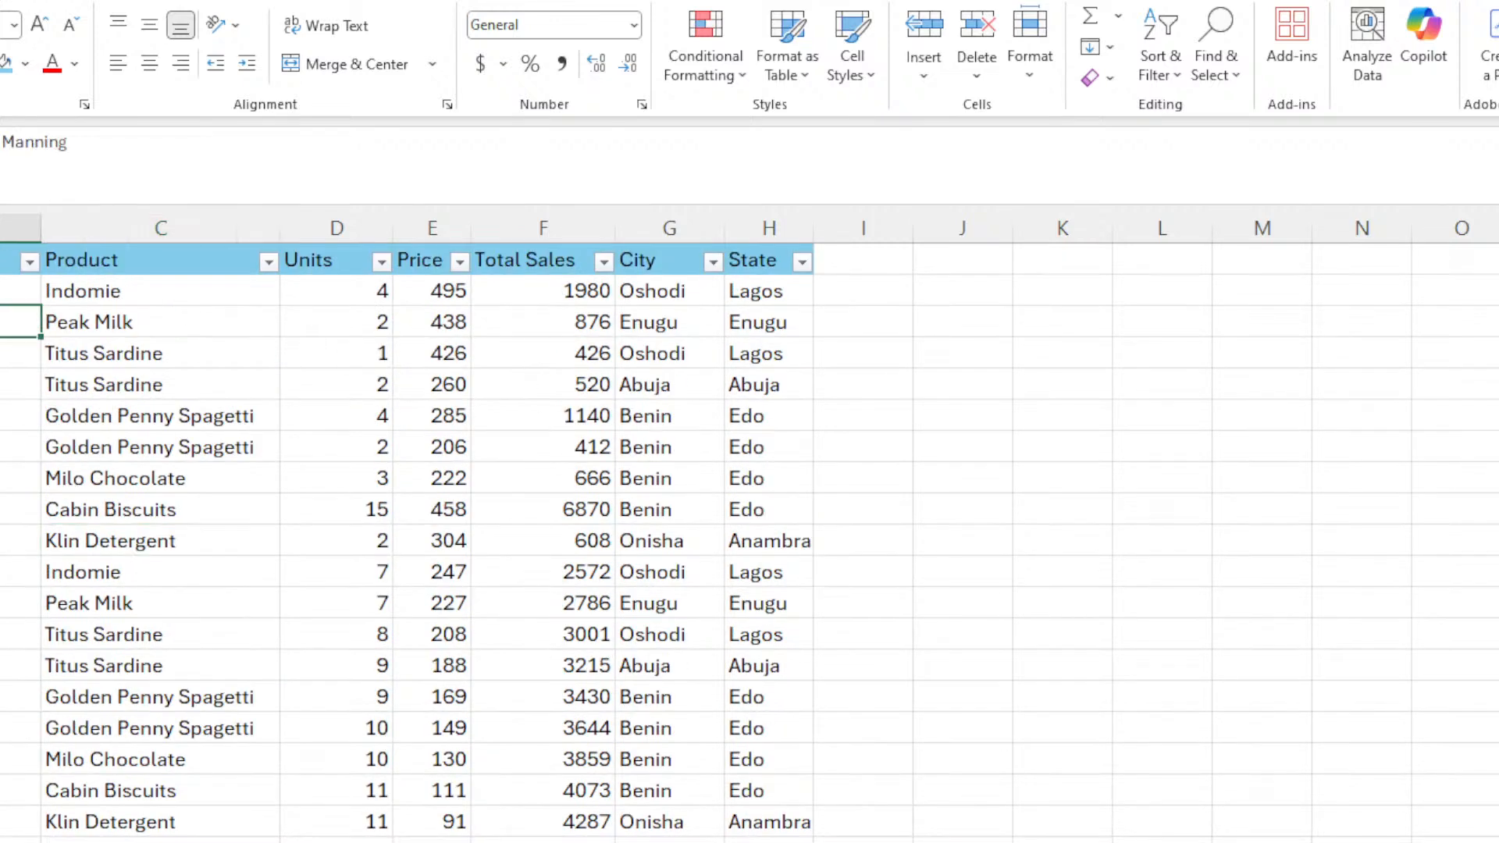
left_click(0, 322)
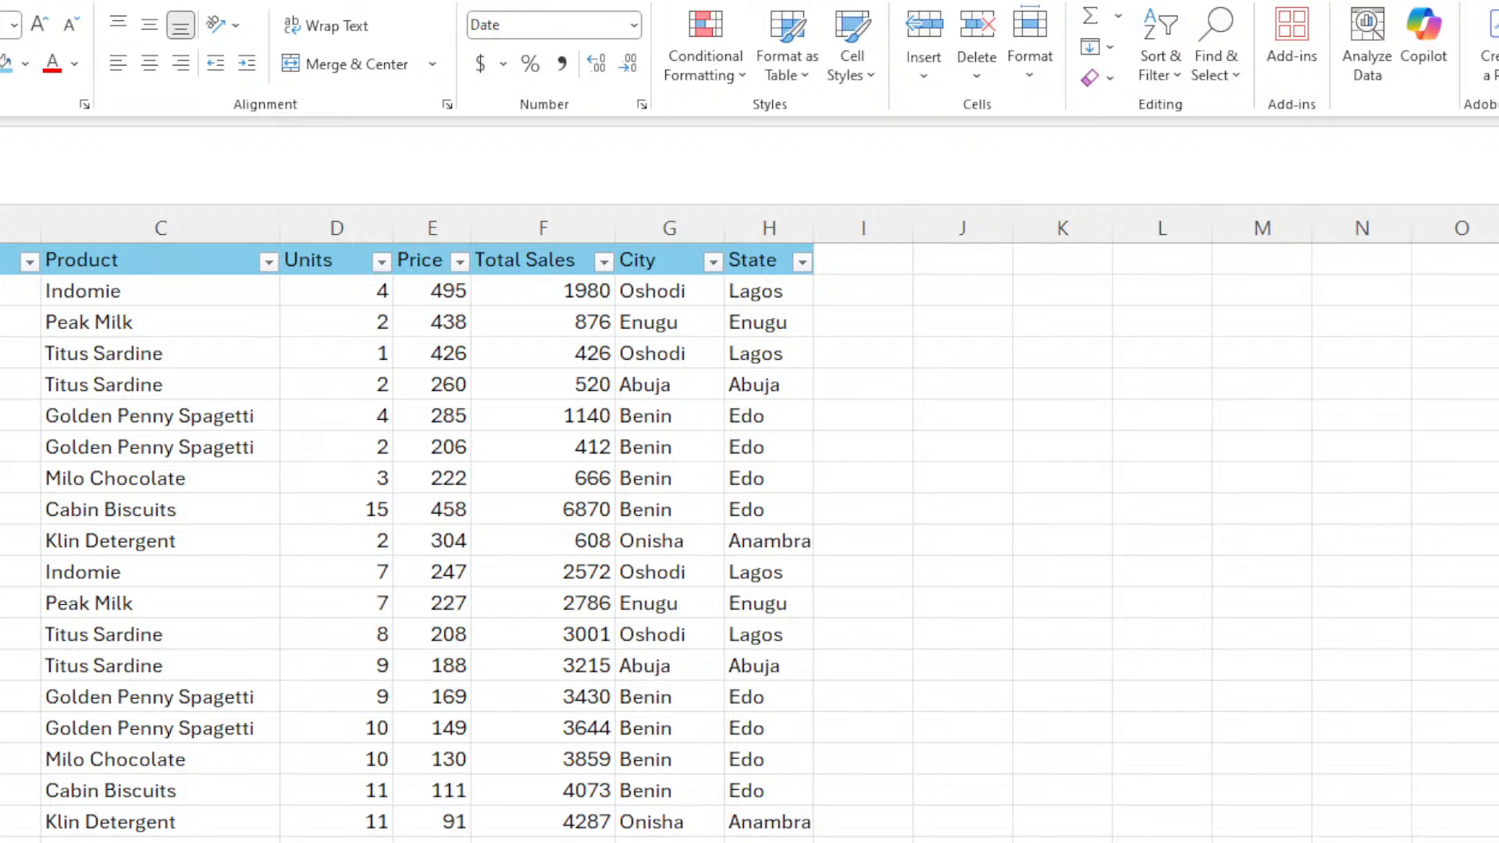
Review the filter values of column B without applying a filter, and open the Product column's filter list.
left_click(28, 262)
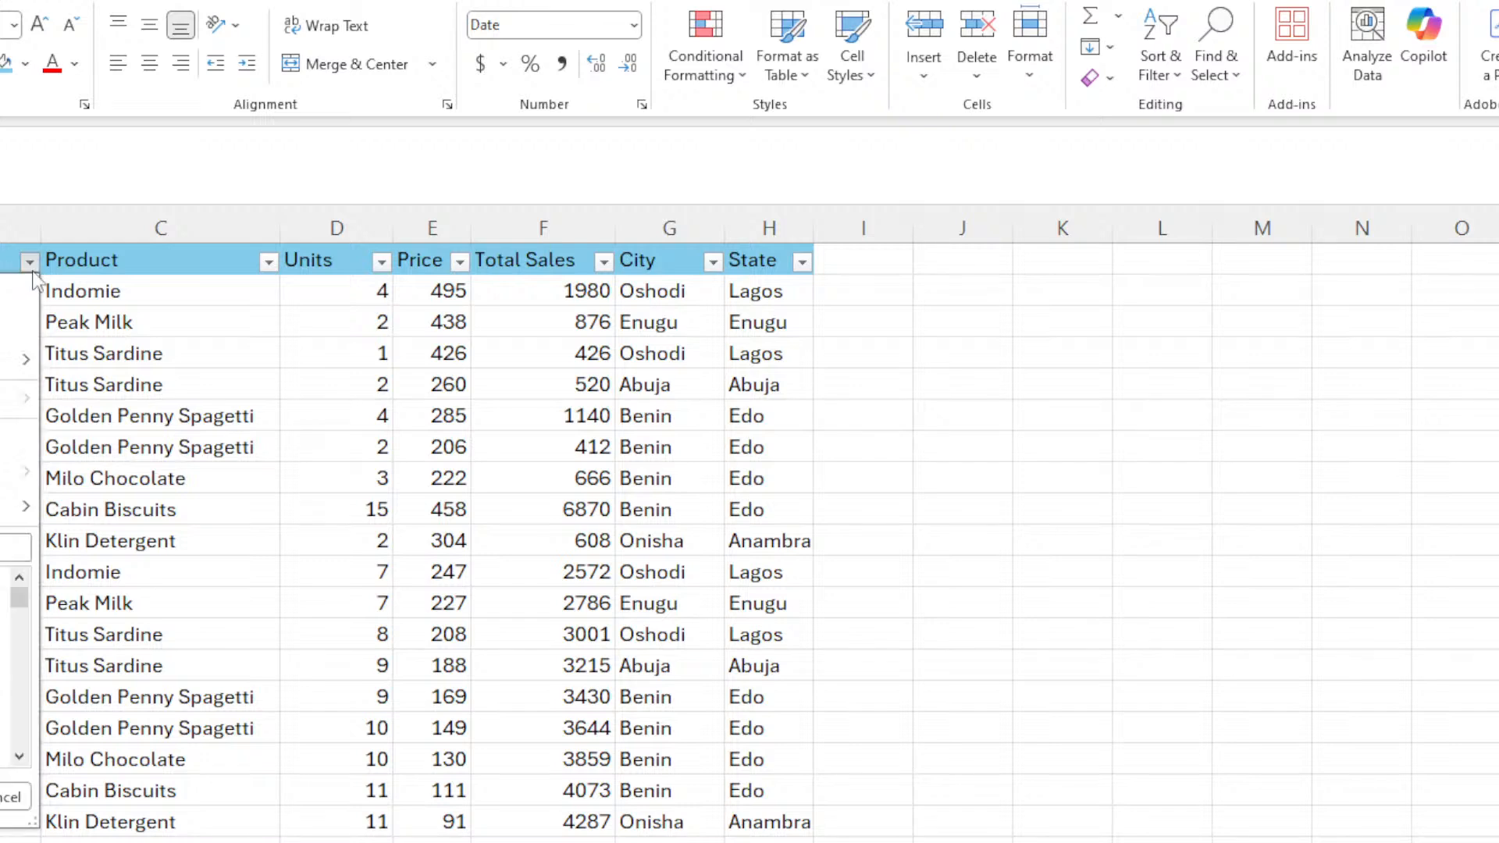
scroll(18, 664, "down", 10)
scroll(19, 663, "up", 10)
left_click(12, 797)
left_click(266, 264)
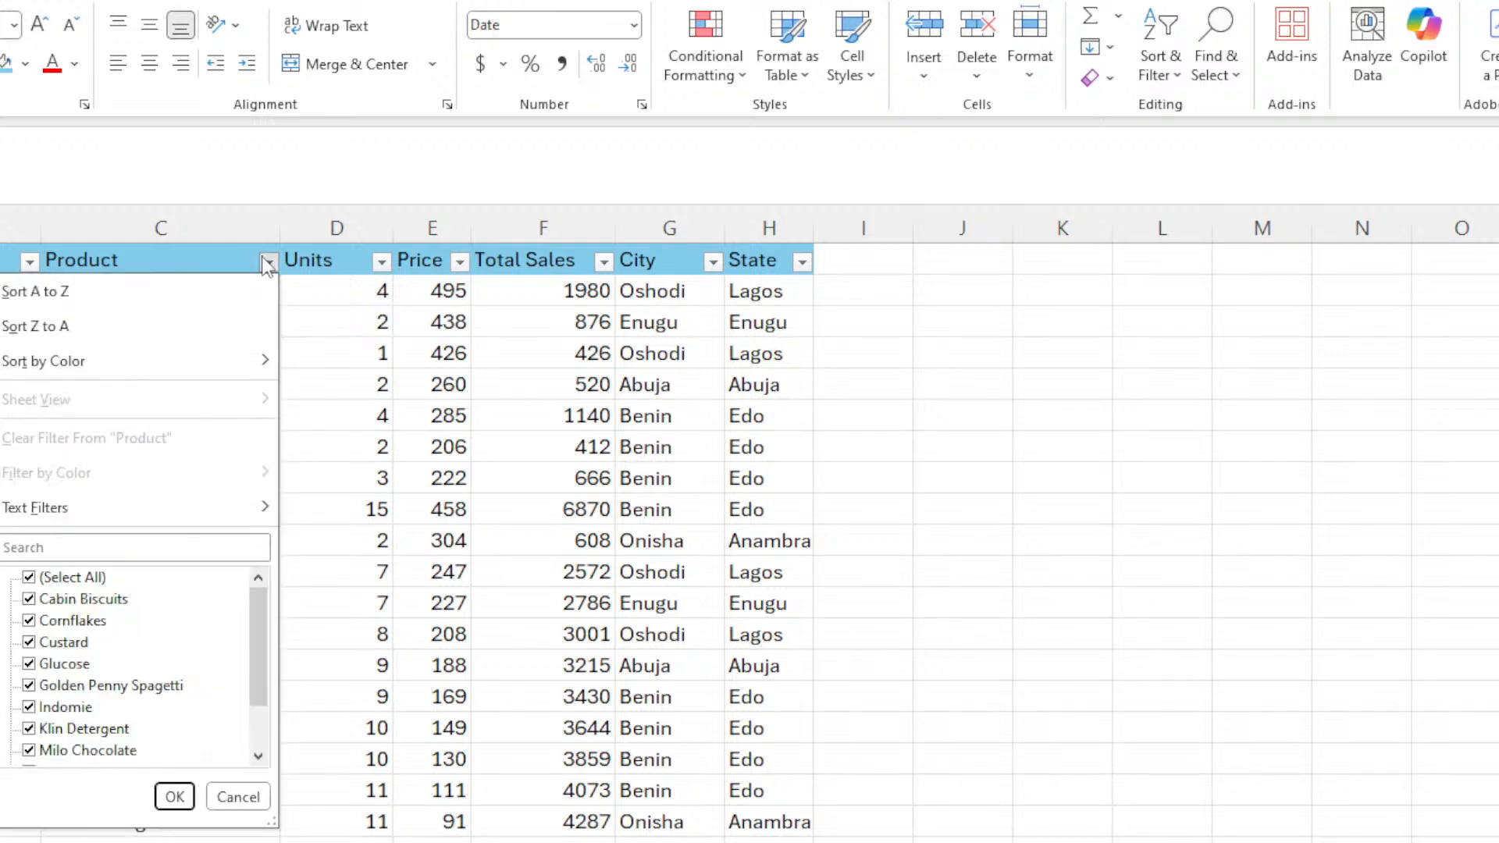
Check the filter value lists of the Product and Units columns through to their ends for blank entries.
scroll(97, 706, "down", 1)
left_click(174, 796)
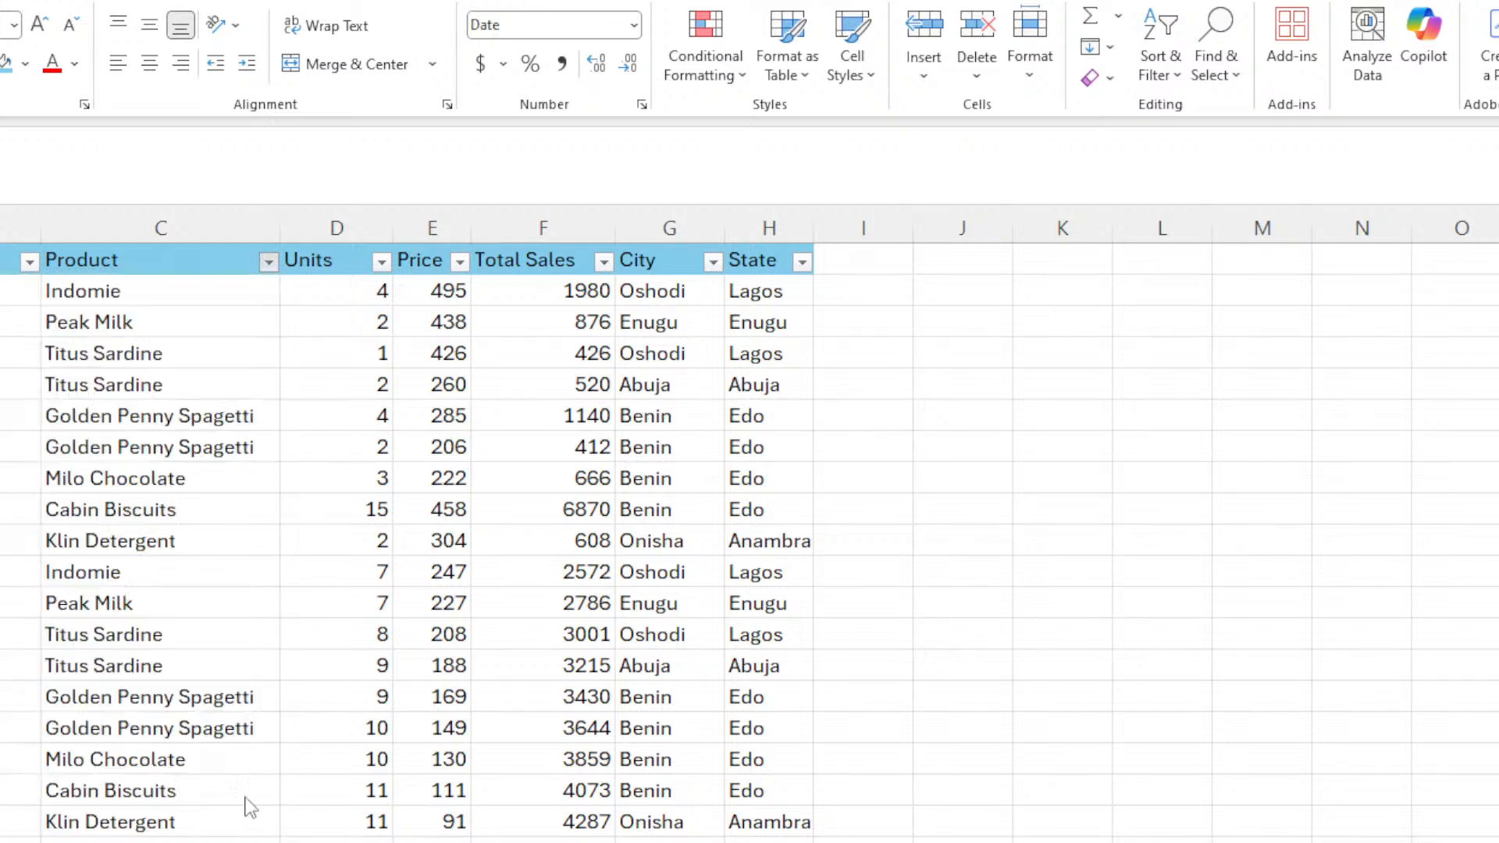
left_click(382, 260)
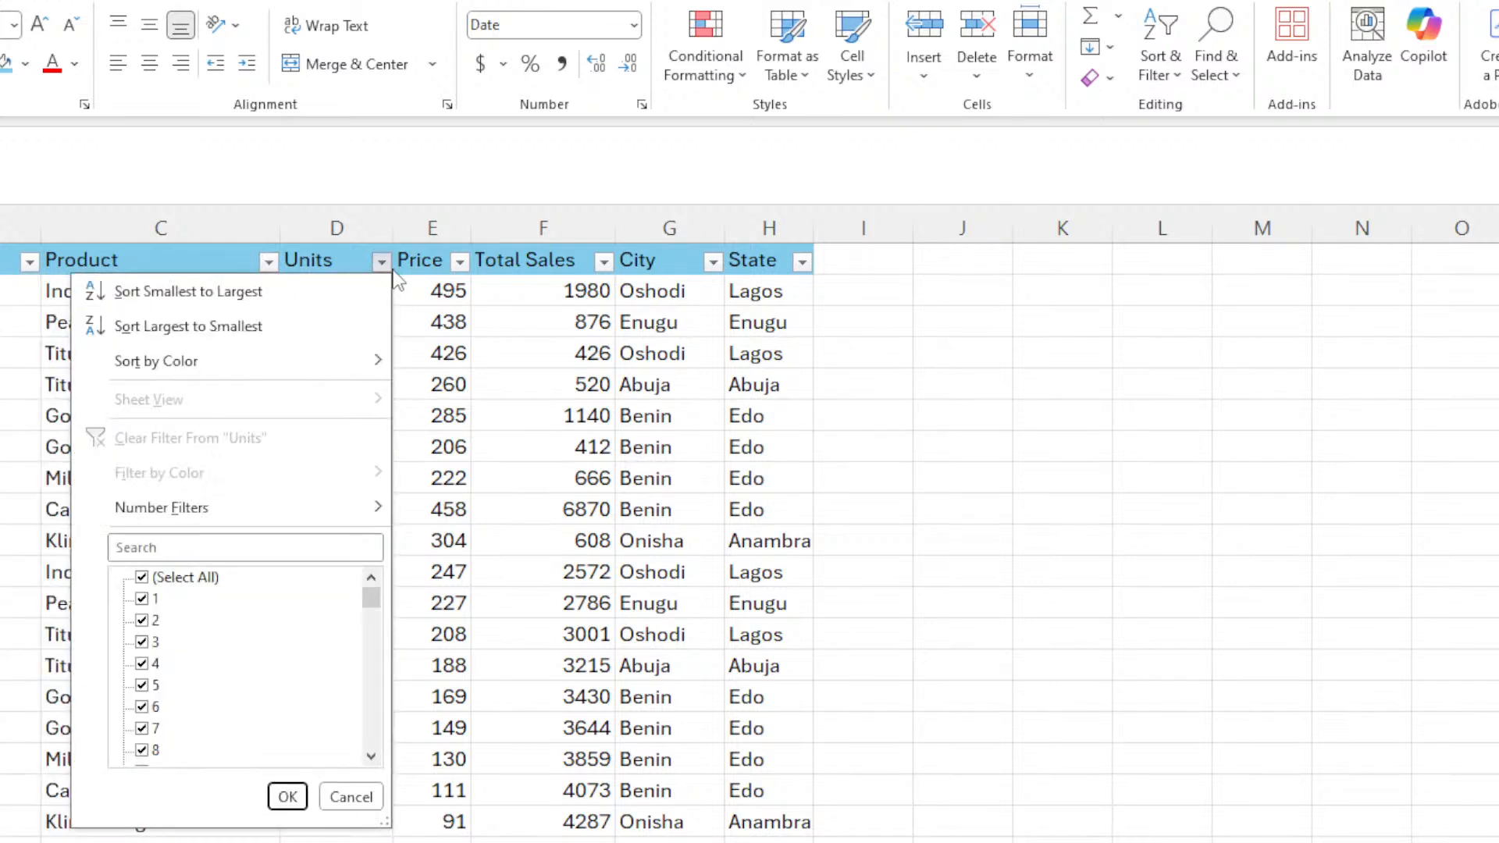
scroll(295, 587, "down", 10)
scroll(295, 587, "down", 18)
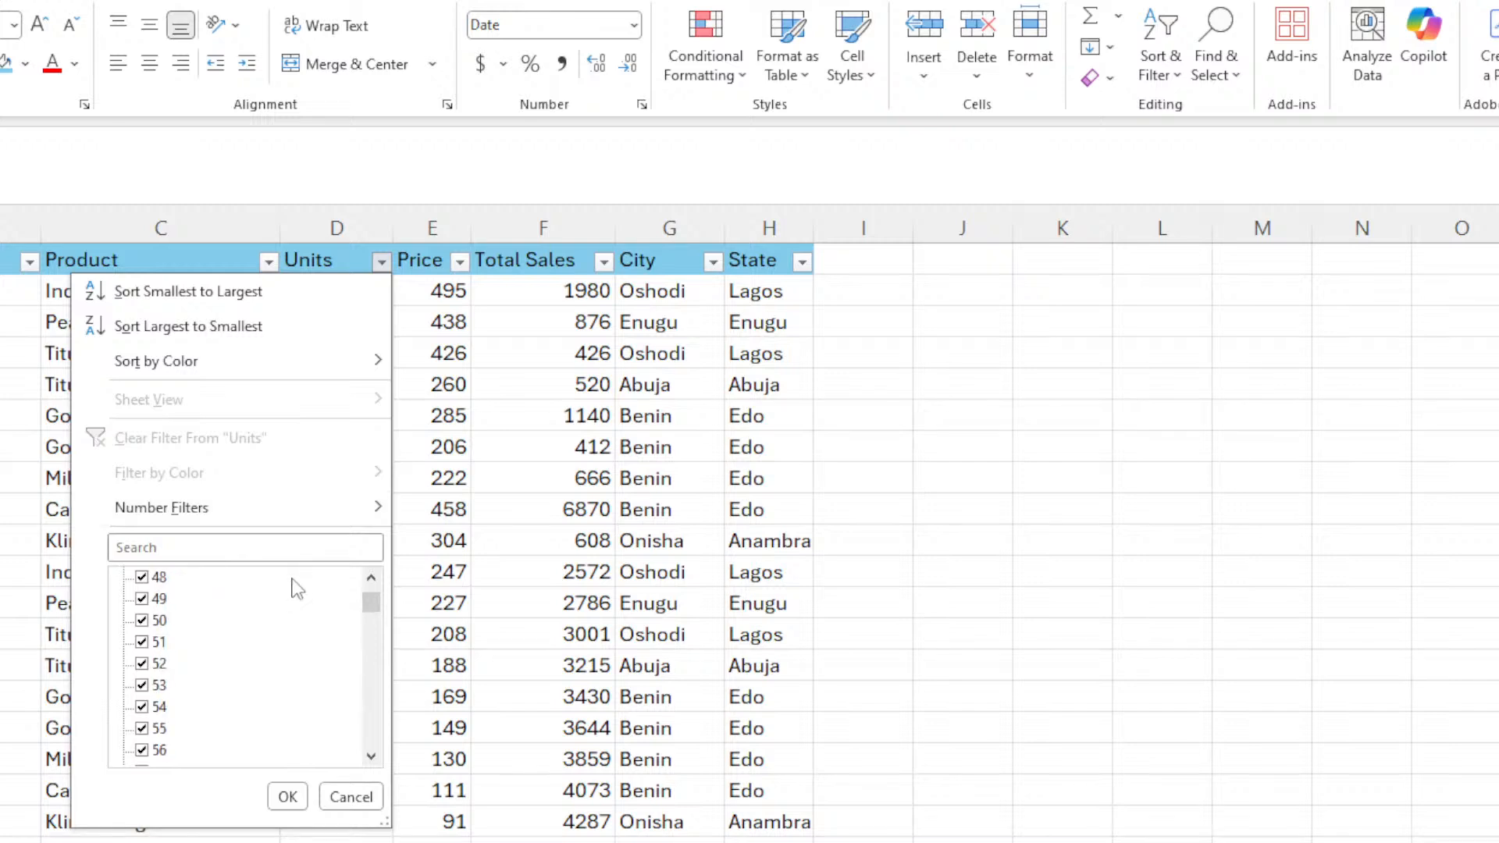
left_click_drag(371, 605, 372, 737)
left_click(350, 796)
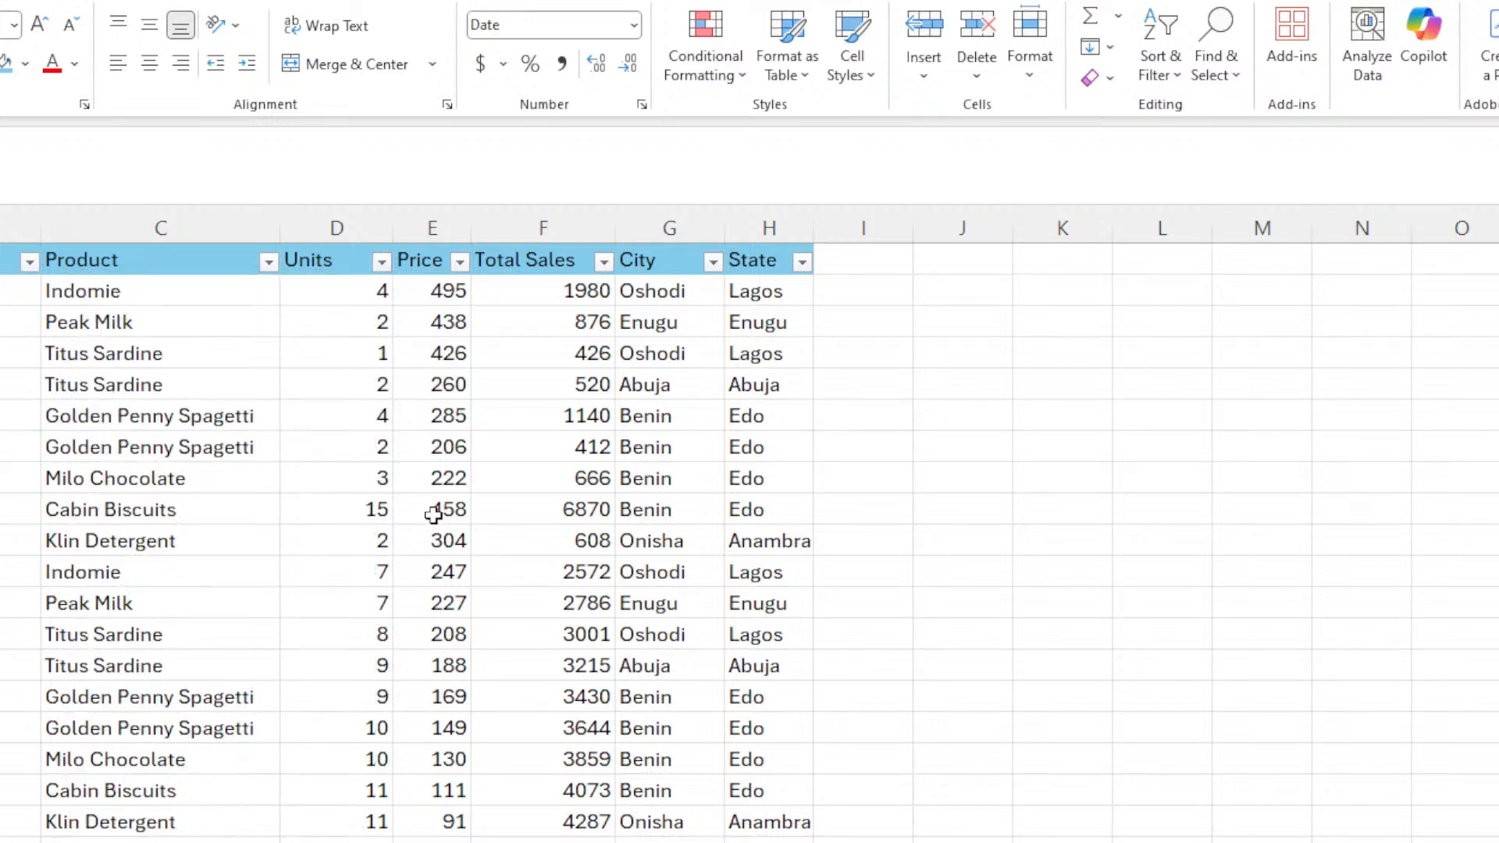
Check the filter value lists of the Price and Total Sales columns for blank entries.
left_click(460, 261)
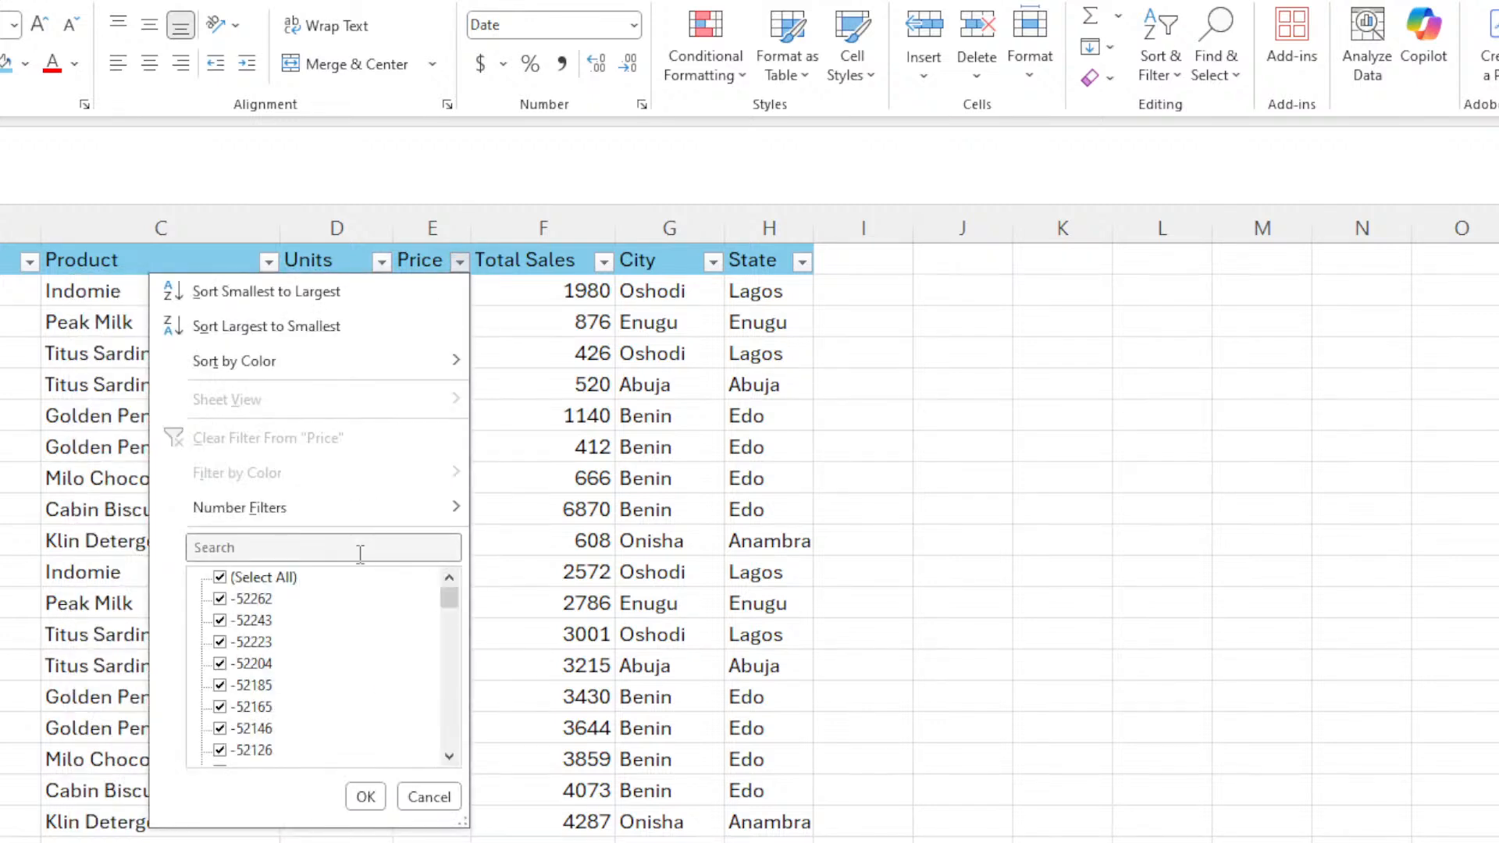
left_click_drag(452, 602, 477, 803)
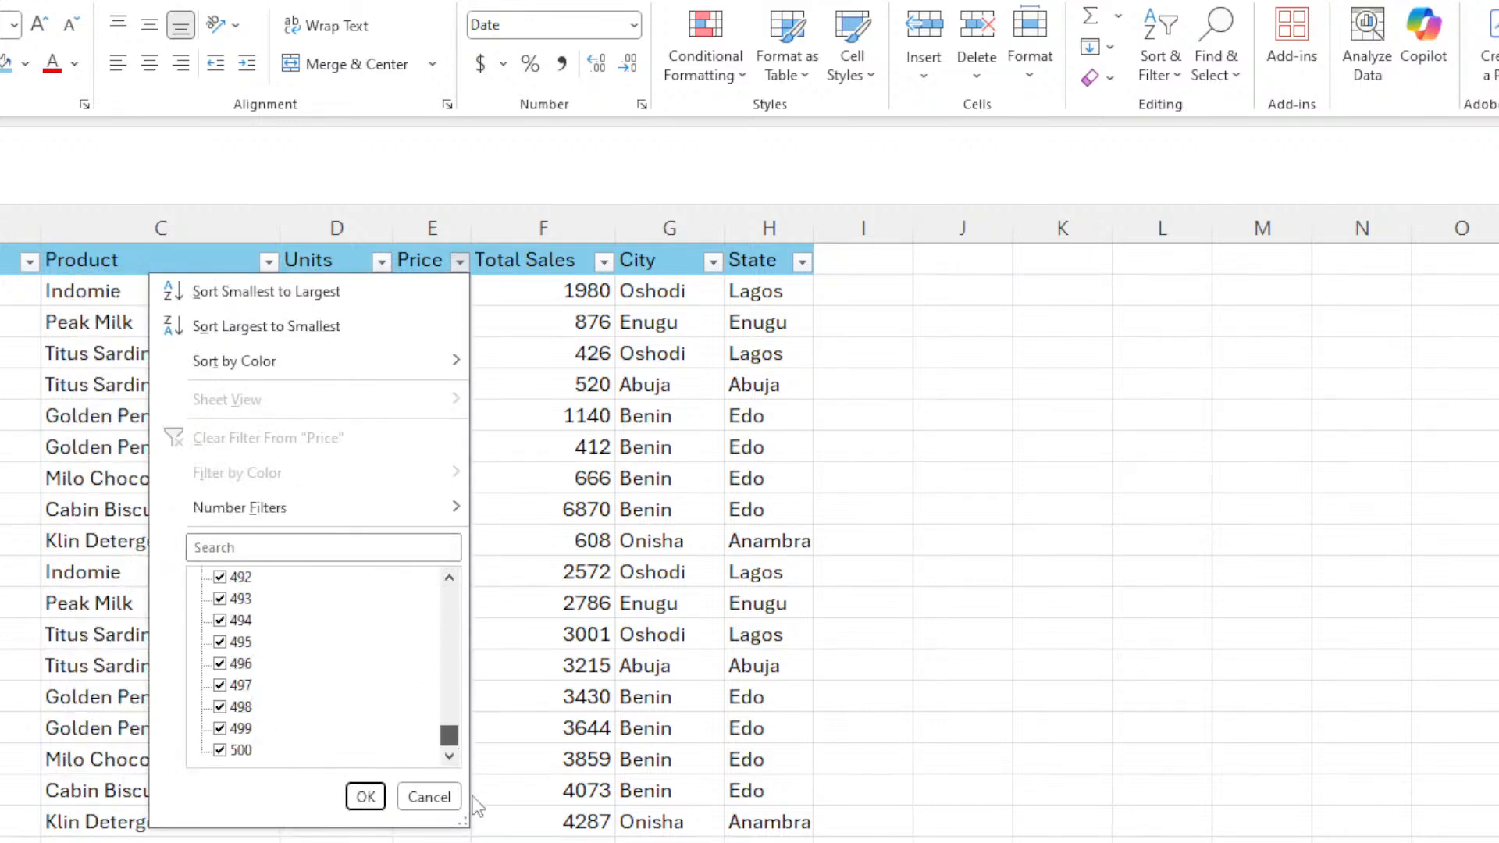
left_click(428, 796)
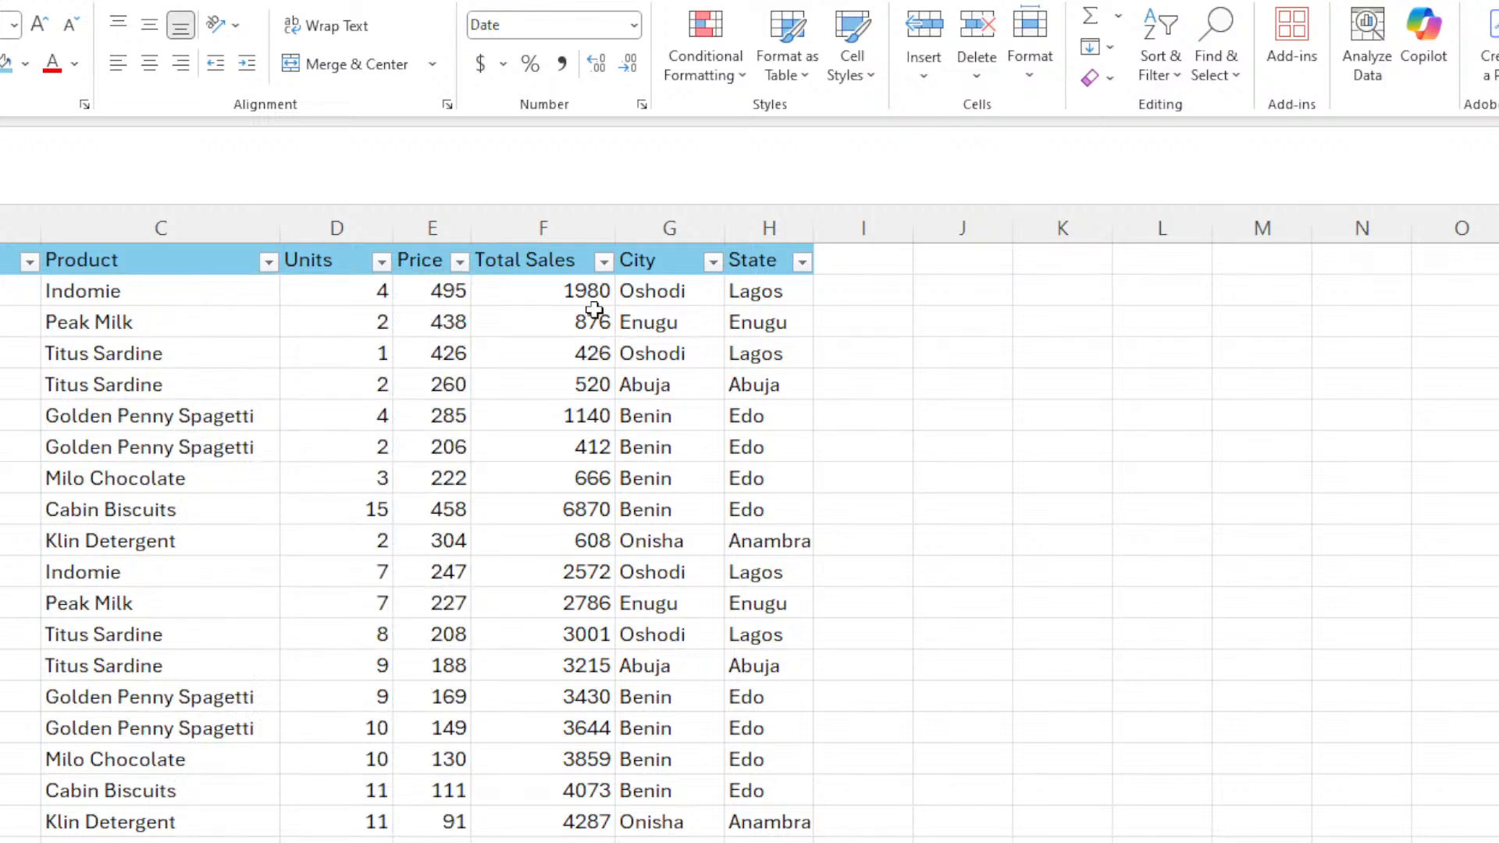
left_click(603, 261)
scroll(529, 589, "down", 3)
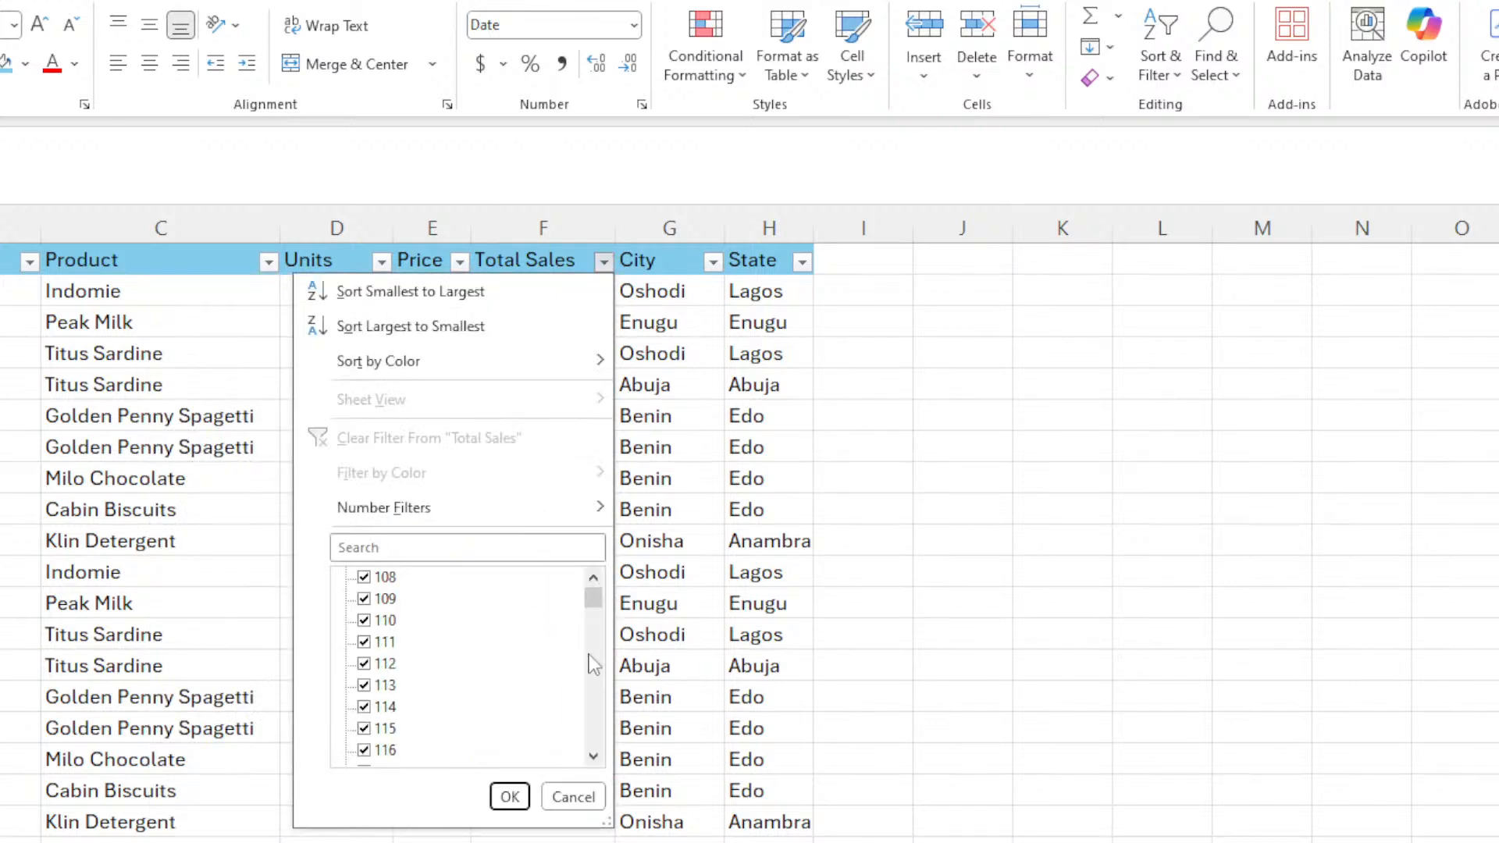
left_click(575, 796)
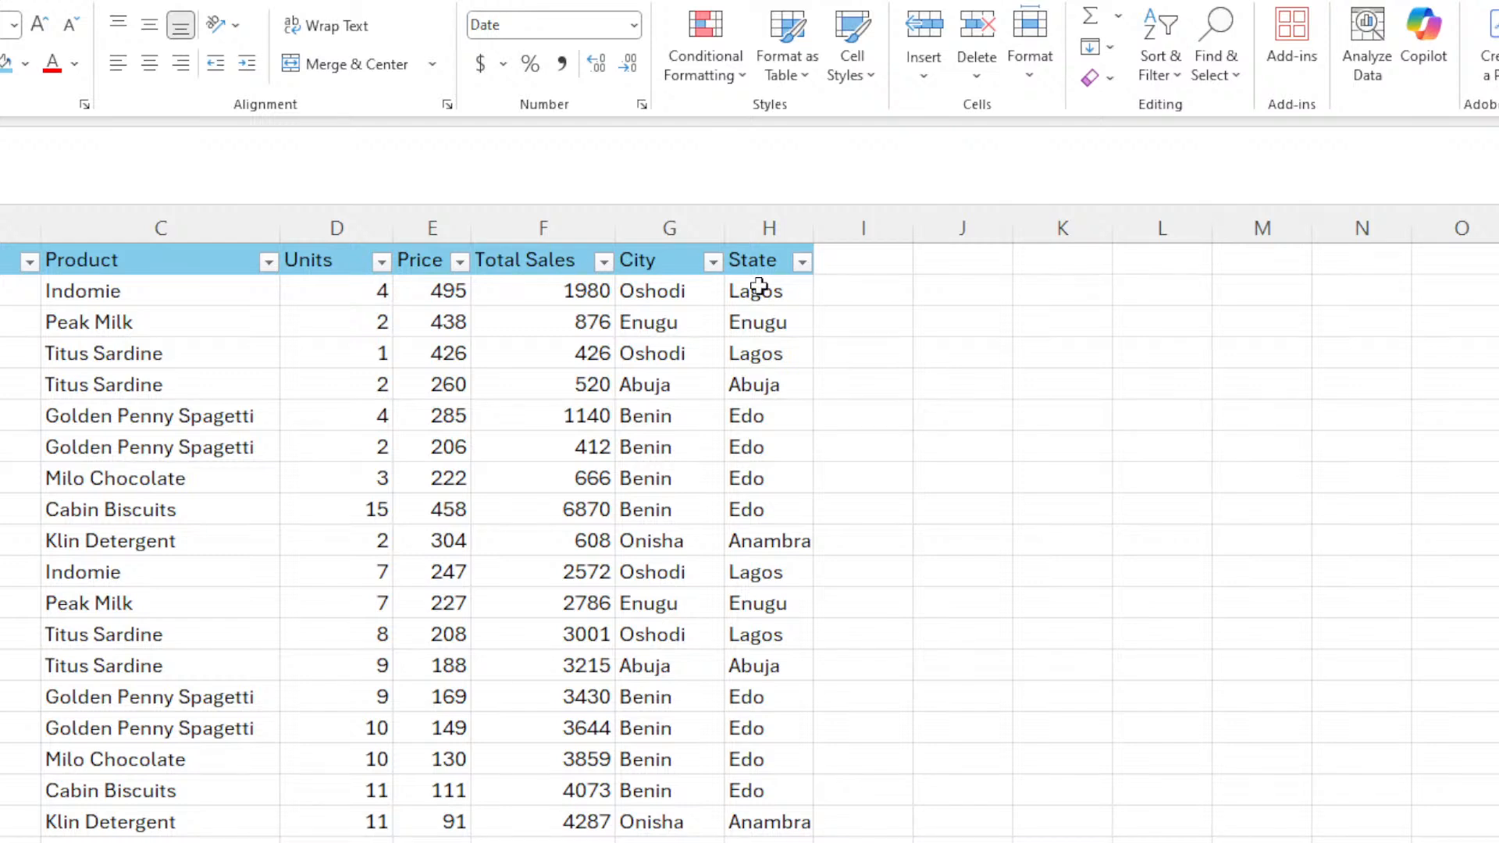
Find the blank cells in the sheet using Go To Special with the Blanks option.
left_click(1216, 48)
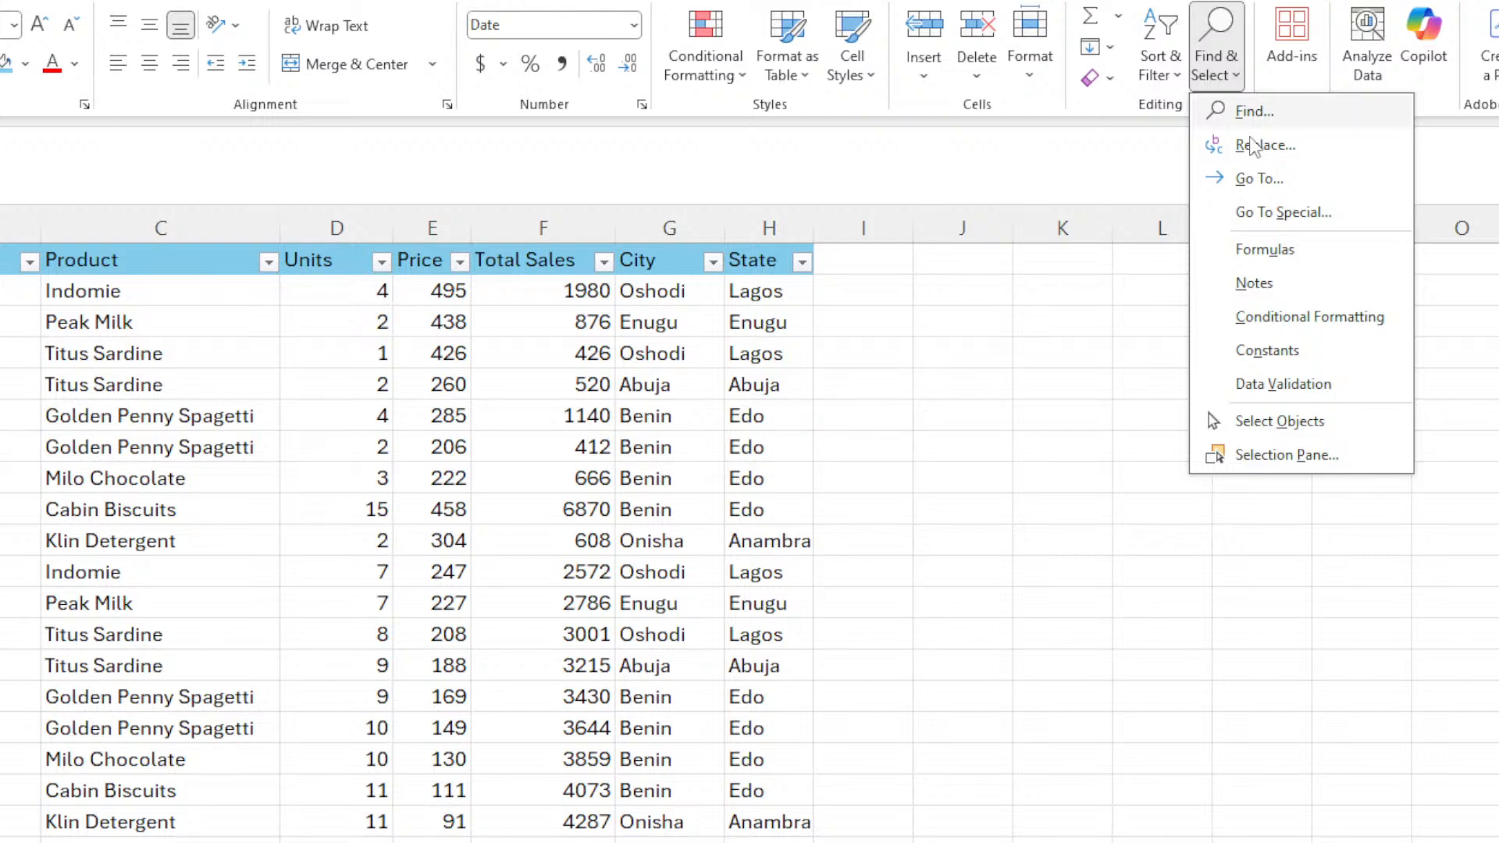
left_click(1254, 213)
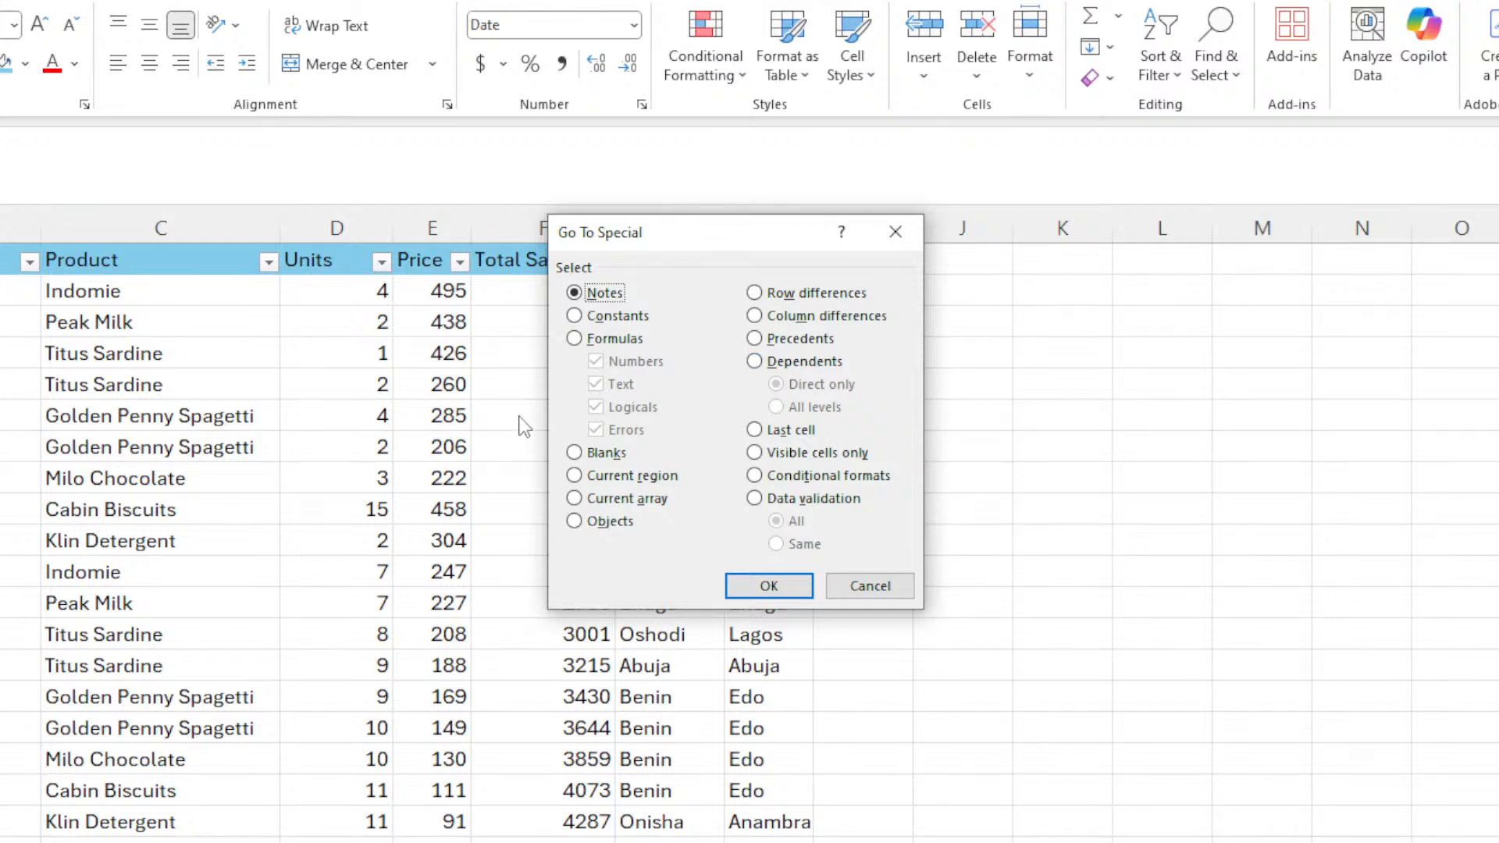
left_click(575, 453)
left_click(775, 587)
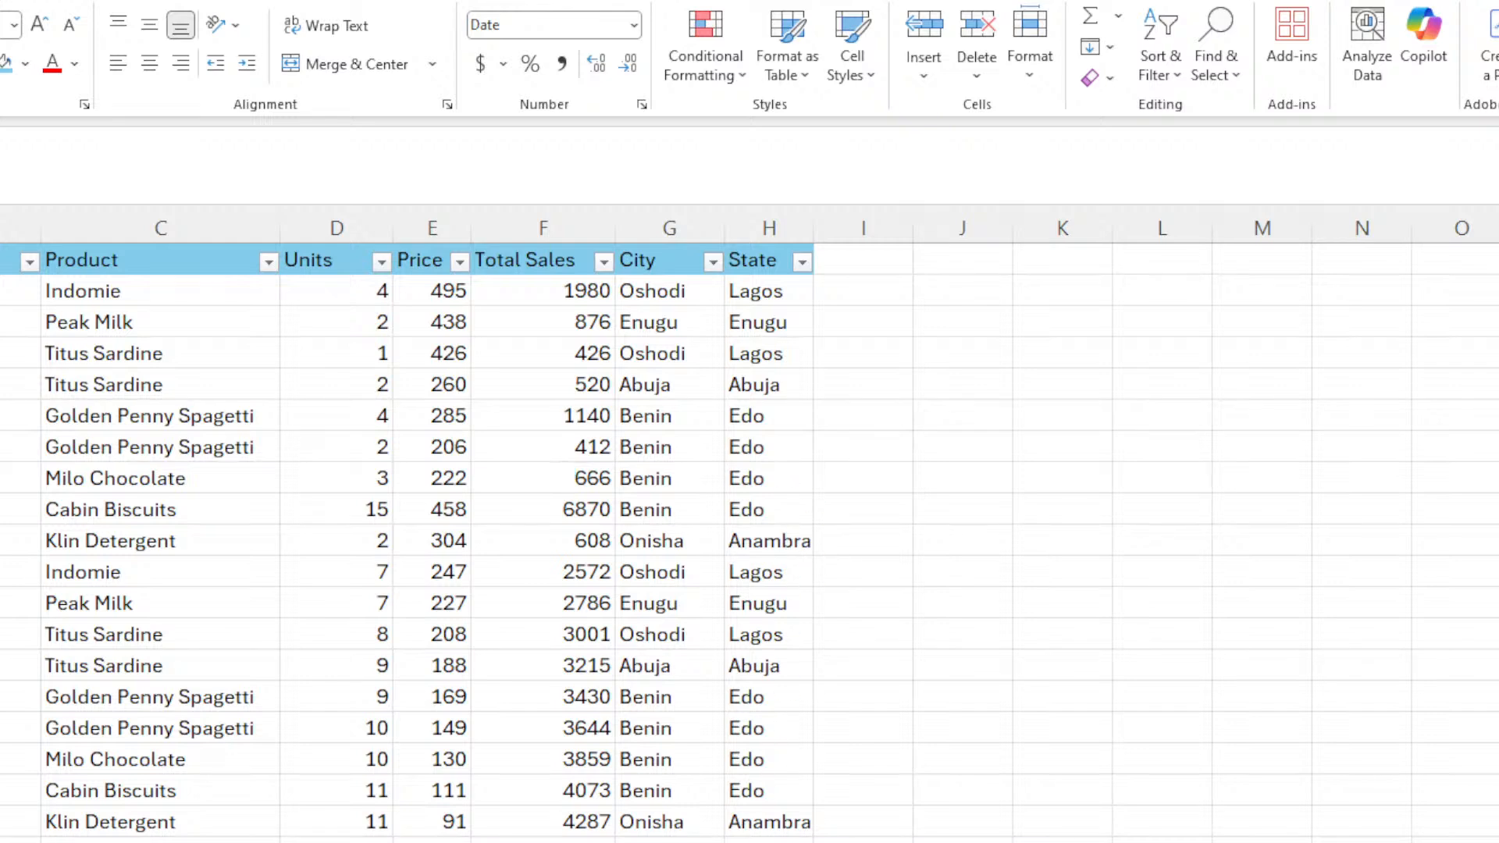
Switch to OBS and show the Doc Screen scene, followed by the Excel Screen scene.
mouse_move(630, 842)
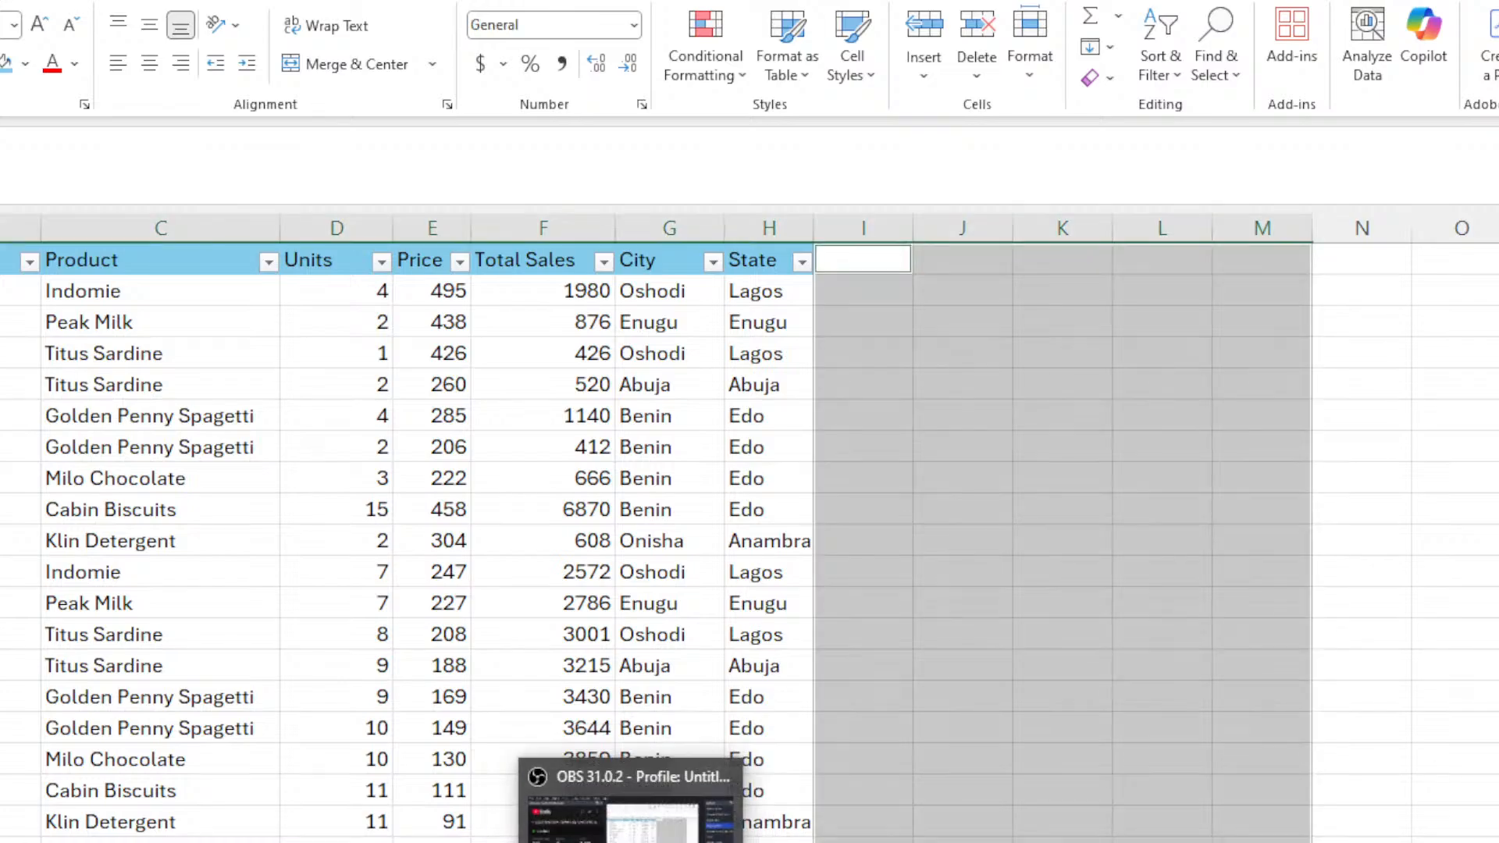
left_click(631, 804)
left_click(1216, 143)
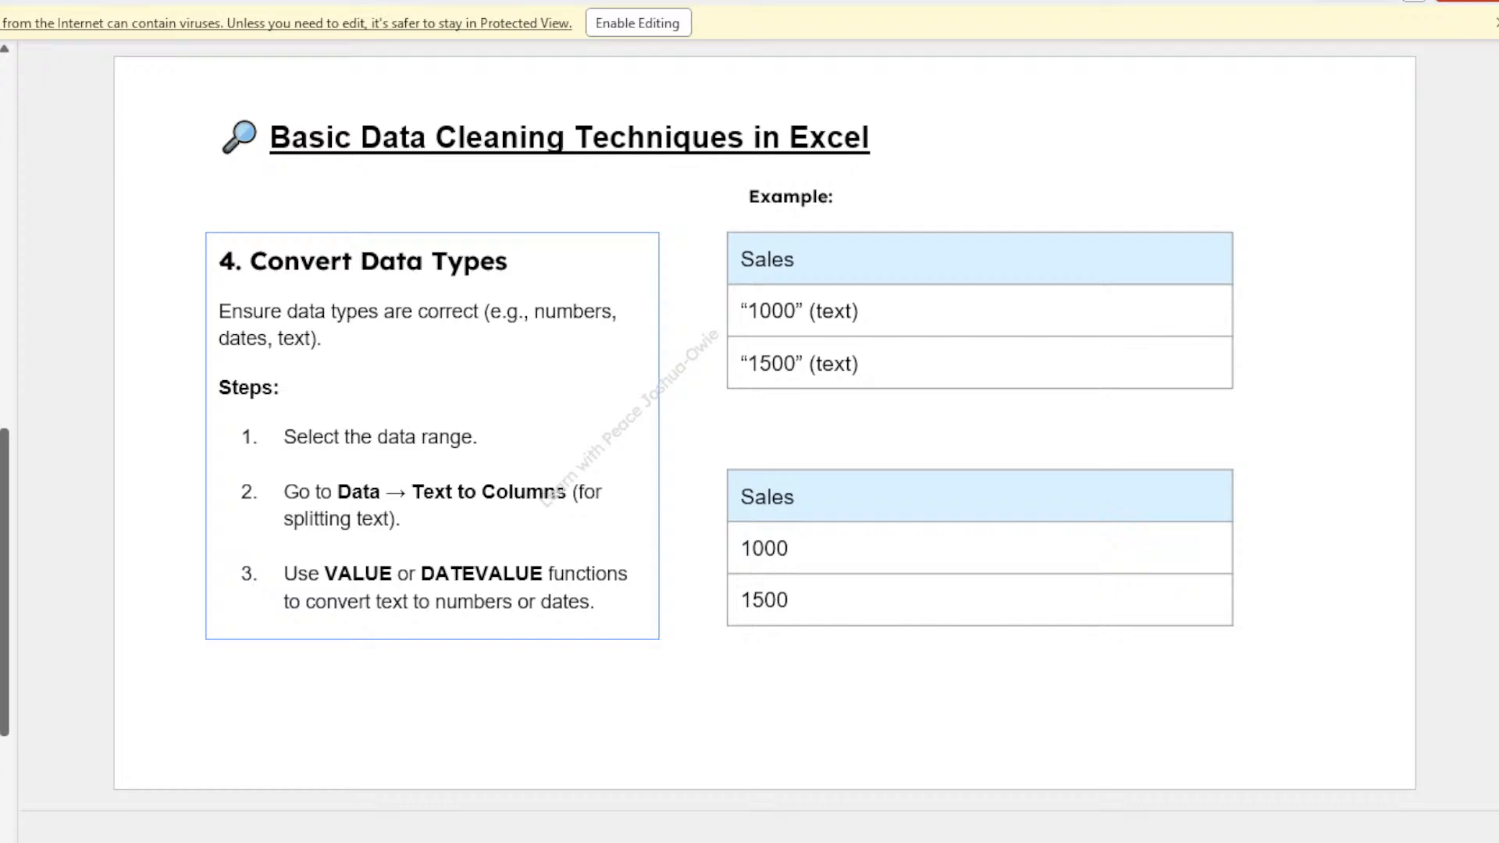
left_click(1211, 184)
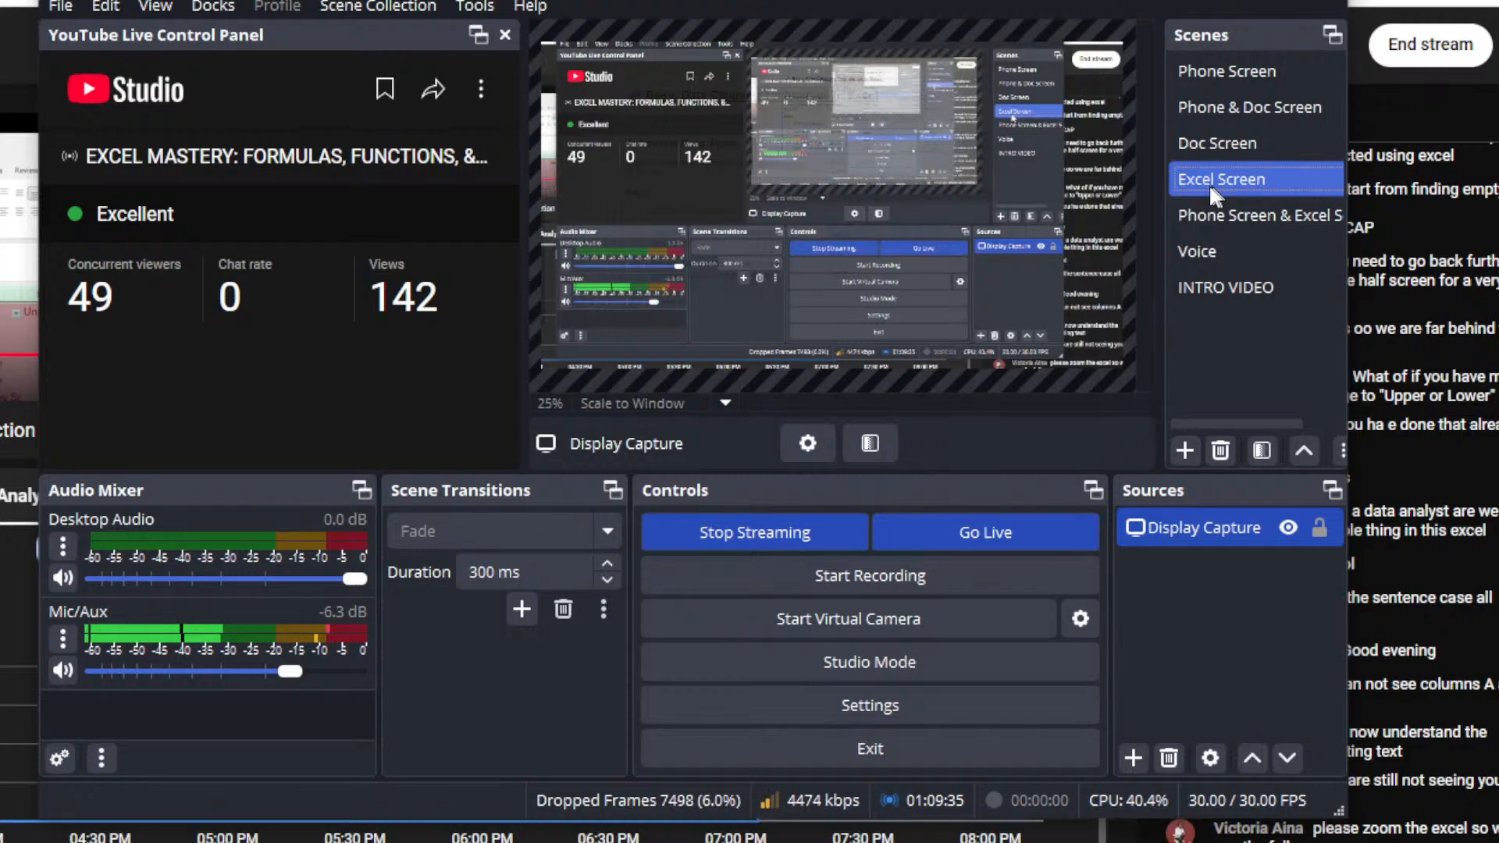
Resize and reposition the Display Capture source in the Excel Screen preview so the whole desktop fits within the canvas.
left_click_drag(1110, 370, 1045, 296)
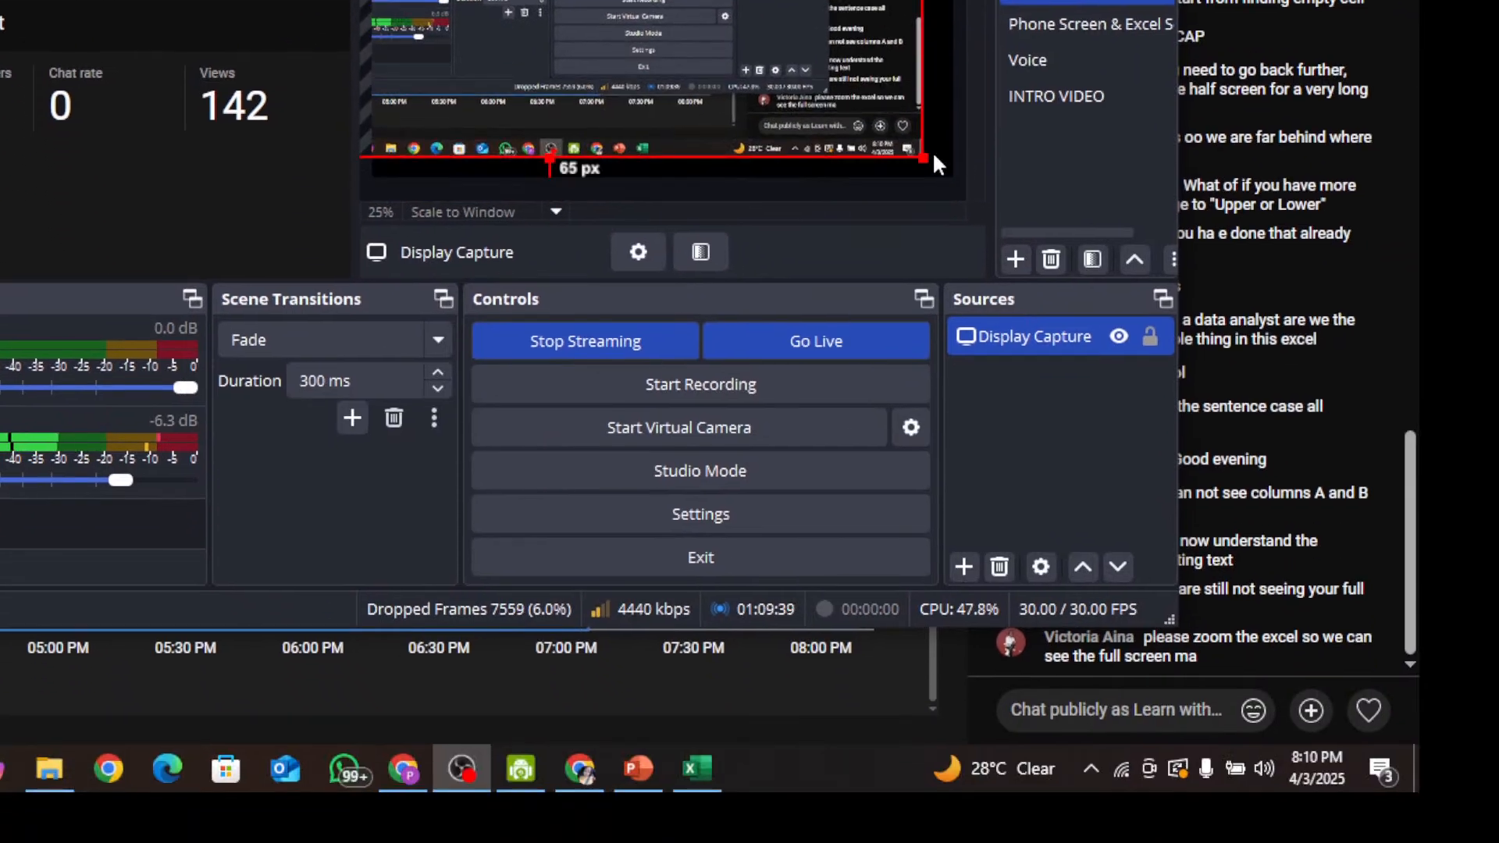
left_click_drag(923, 158, 745, 59)
left_click_drag(635, 70, 878, 195)
left_click_drag(989, 273, 1230, 402)
left_click_drag(1125, 350, 1071, 332)
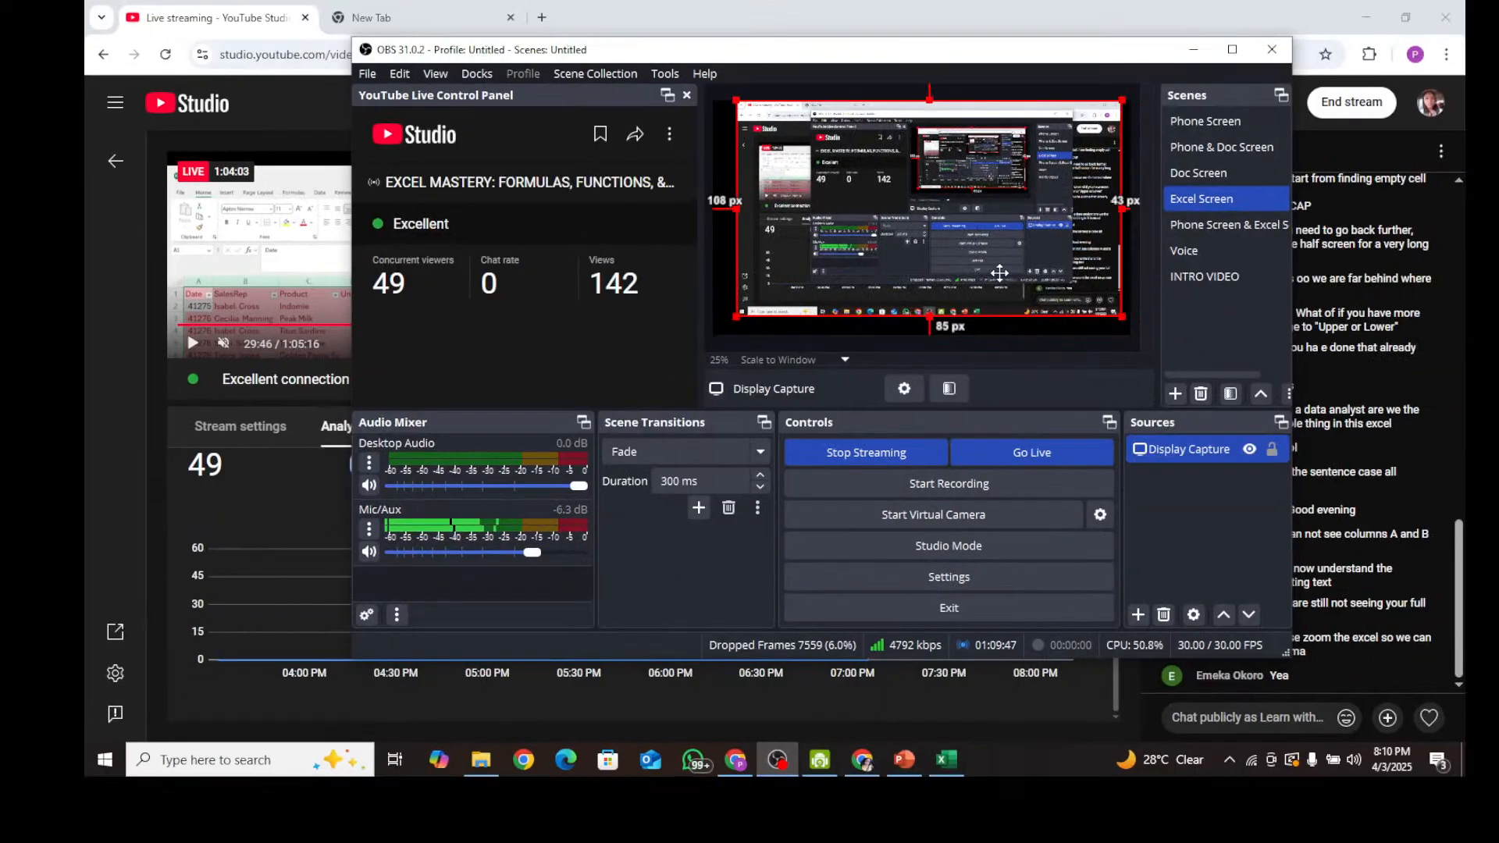
Switch to the Excel workbook and clear the selection of blank columns, ending on cell C7.
left_click(940, 765)
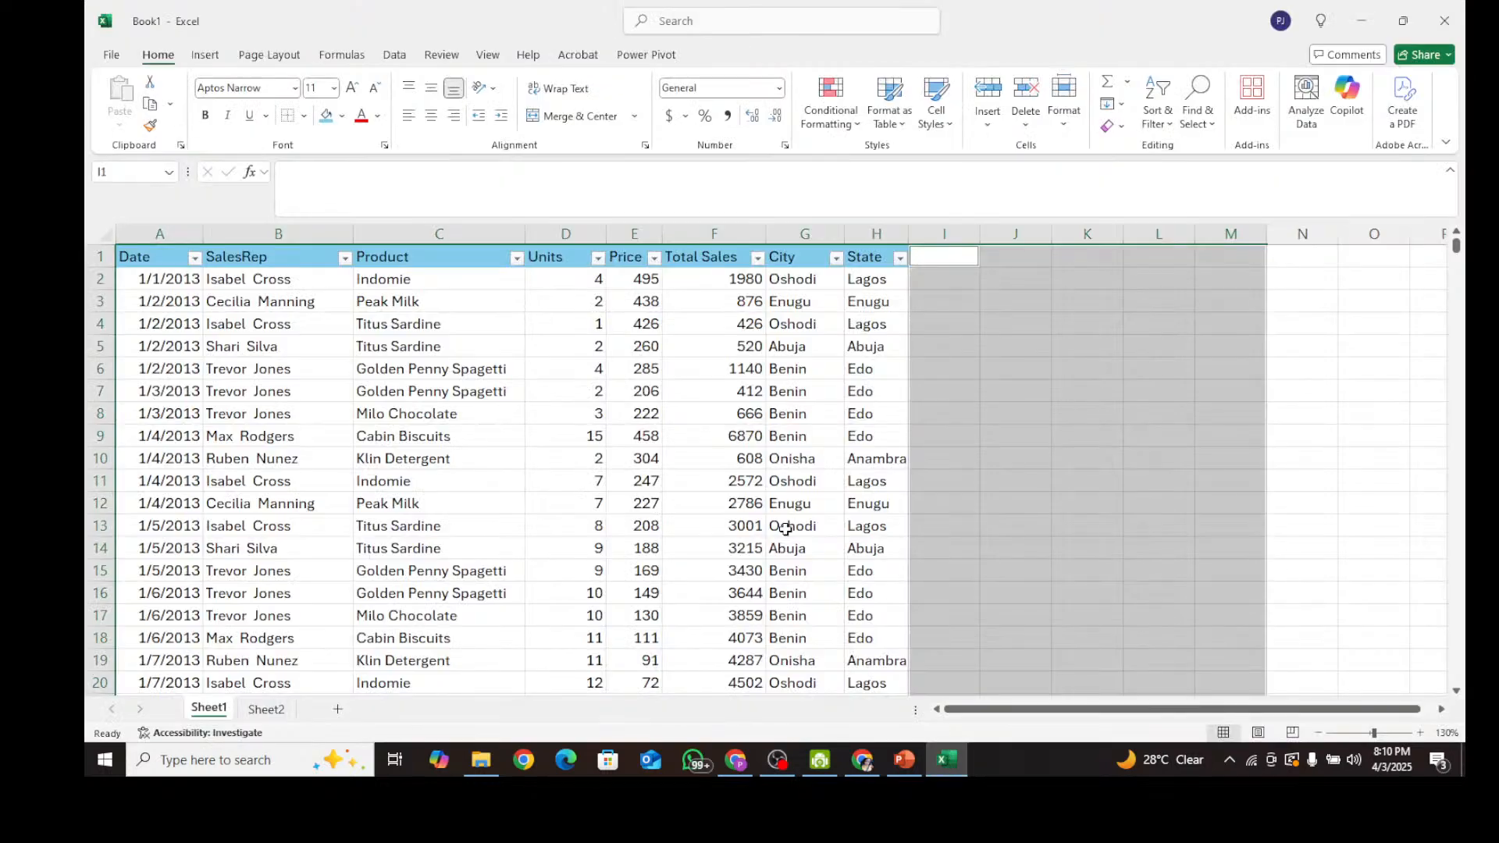
left_click(671, 408)
left_click(941, 343)
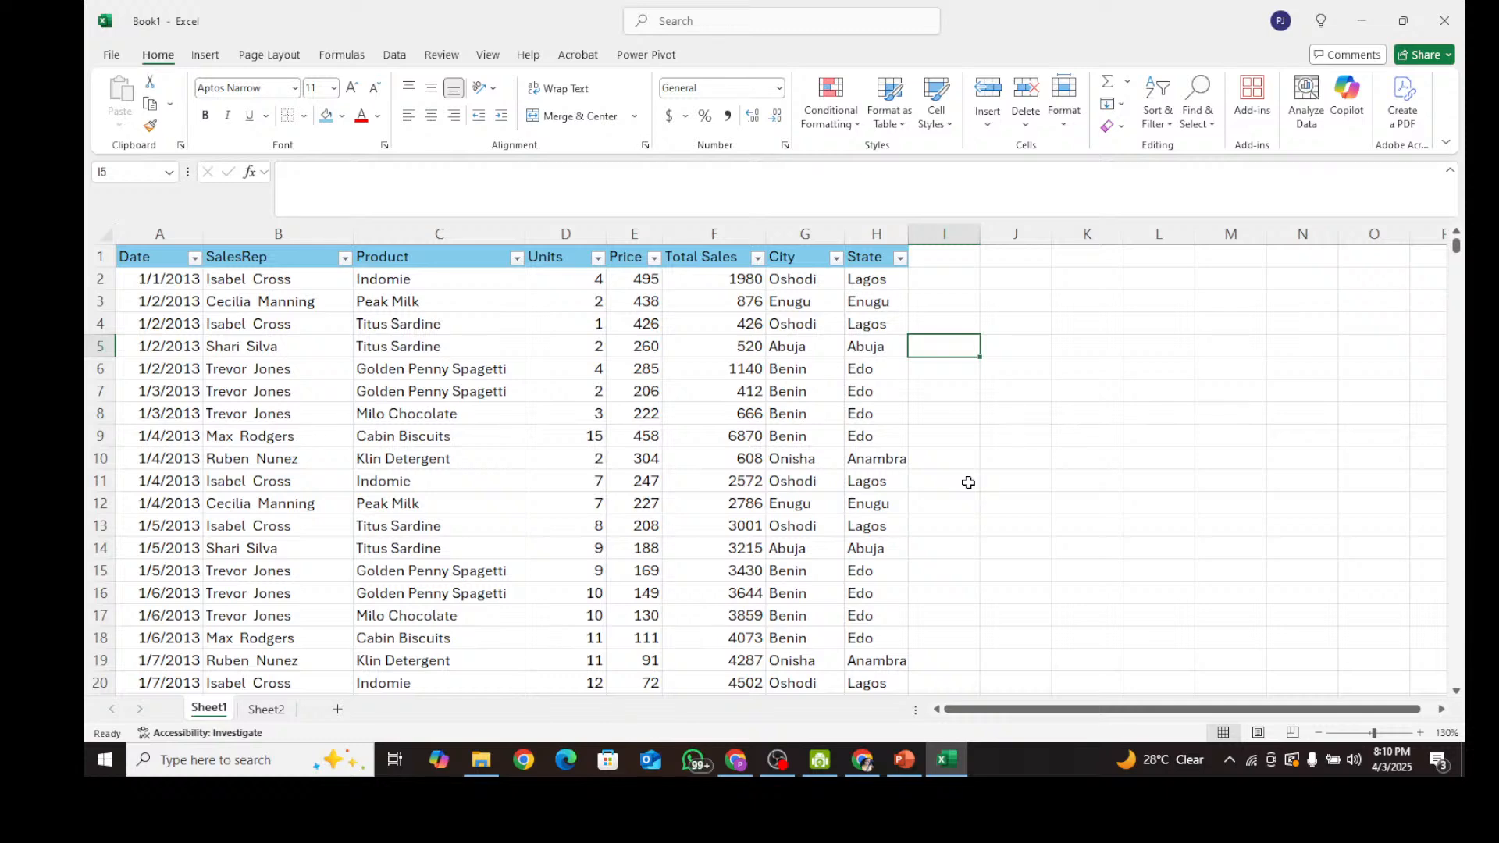
left_click(720, 458)
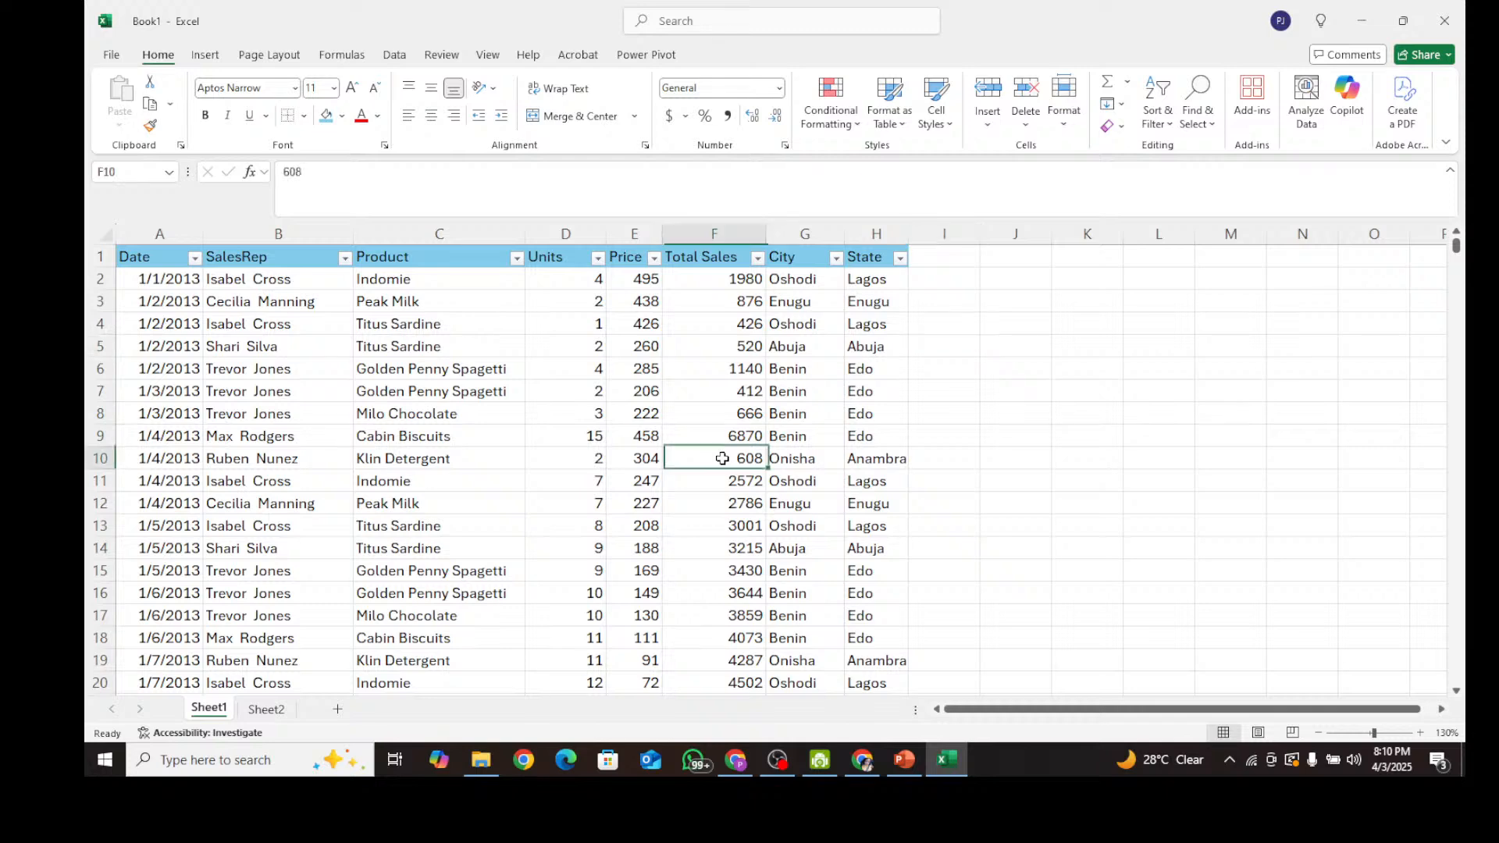
left_click(522, 398)
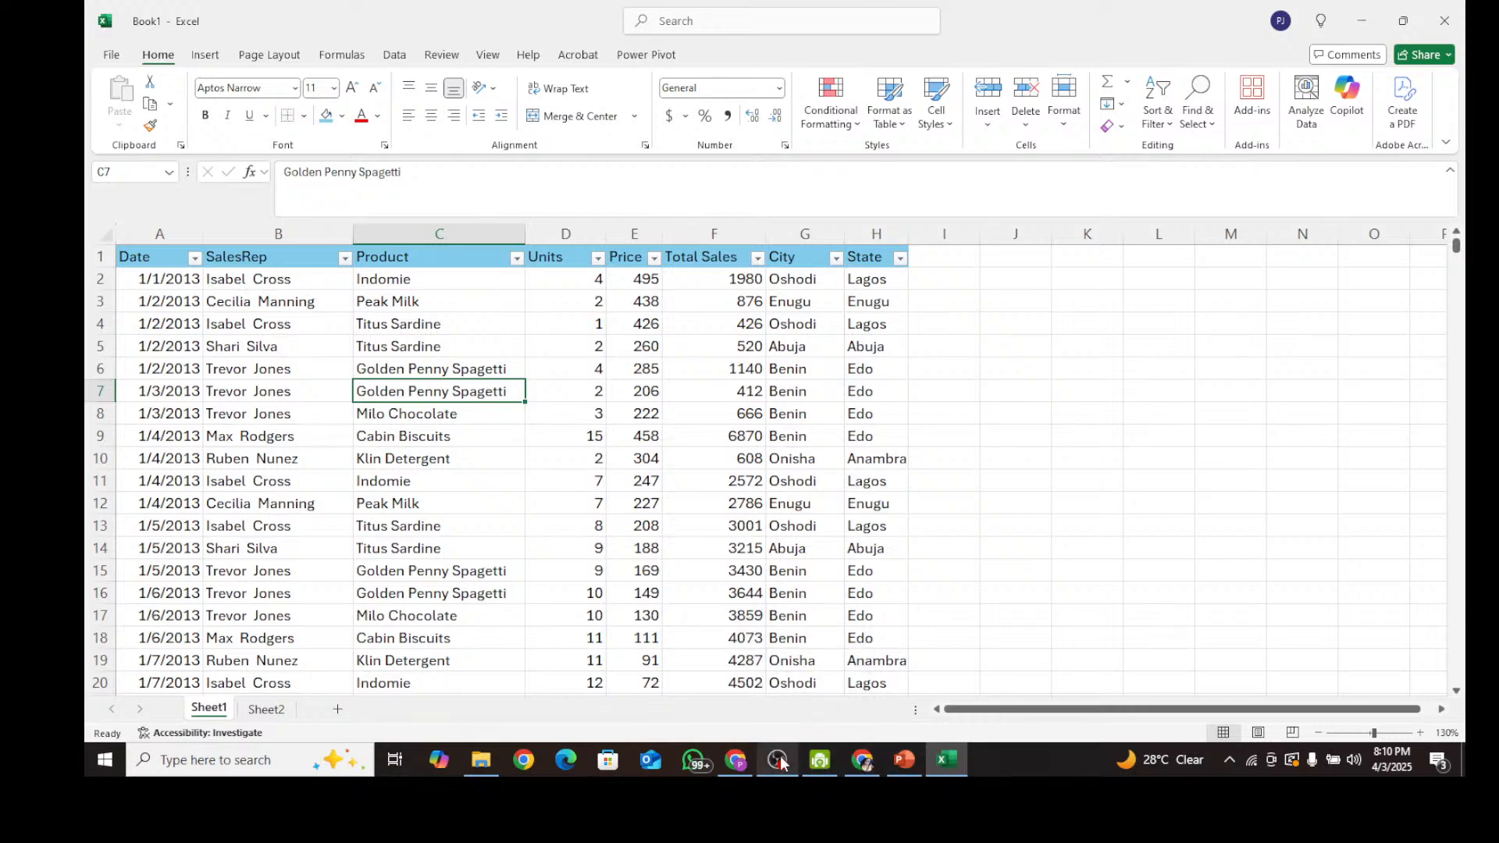
Switch to OBS to show the Doc Screen scene, and return to the sales data in Excel.
left_click(790, 672)
left_click(1198, 172)
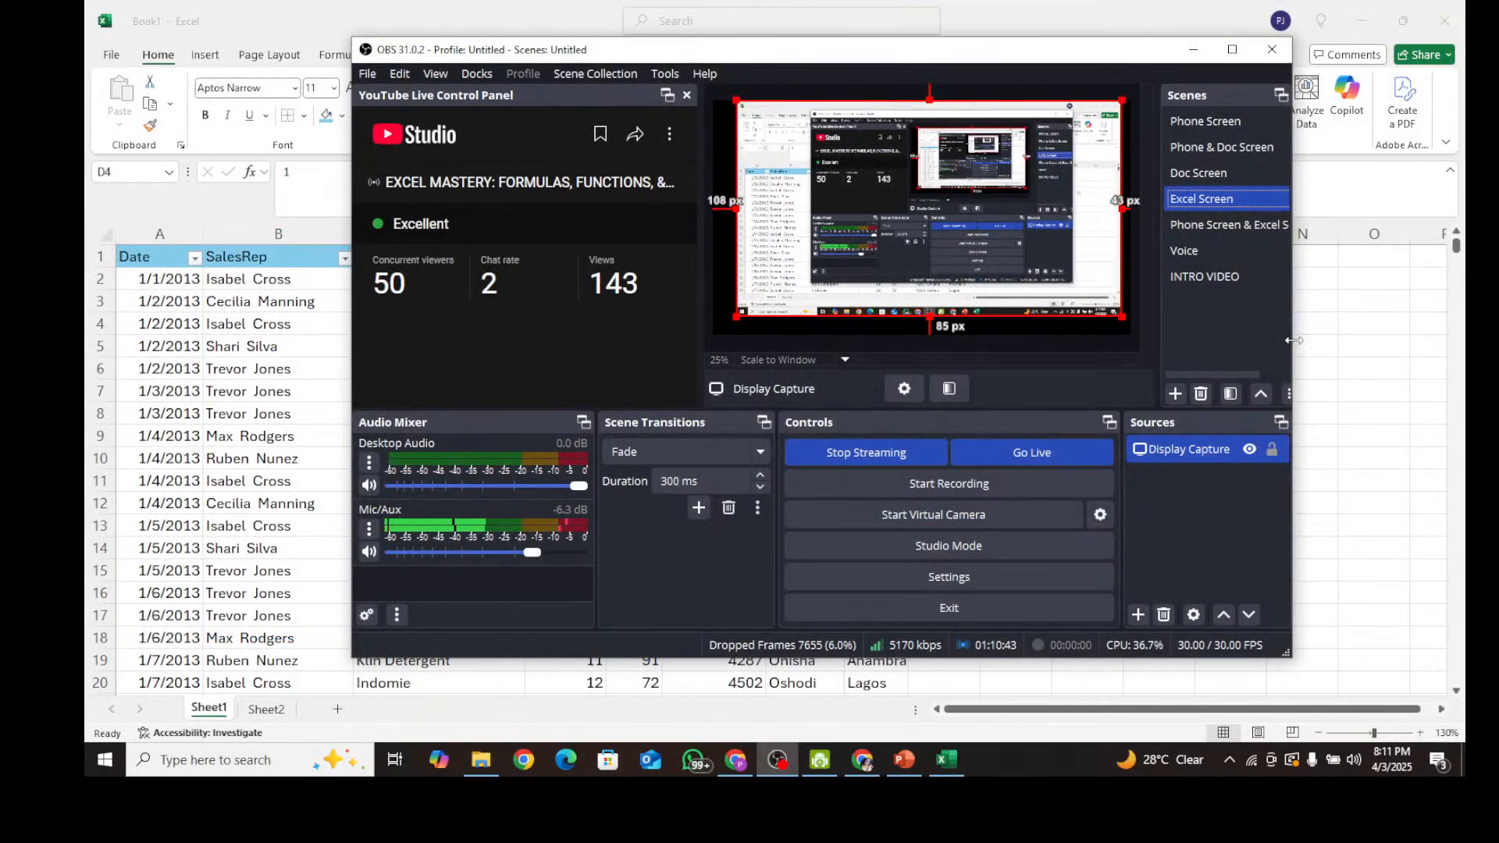
left_click(1367, 354)
left_click(890, 374)
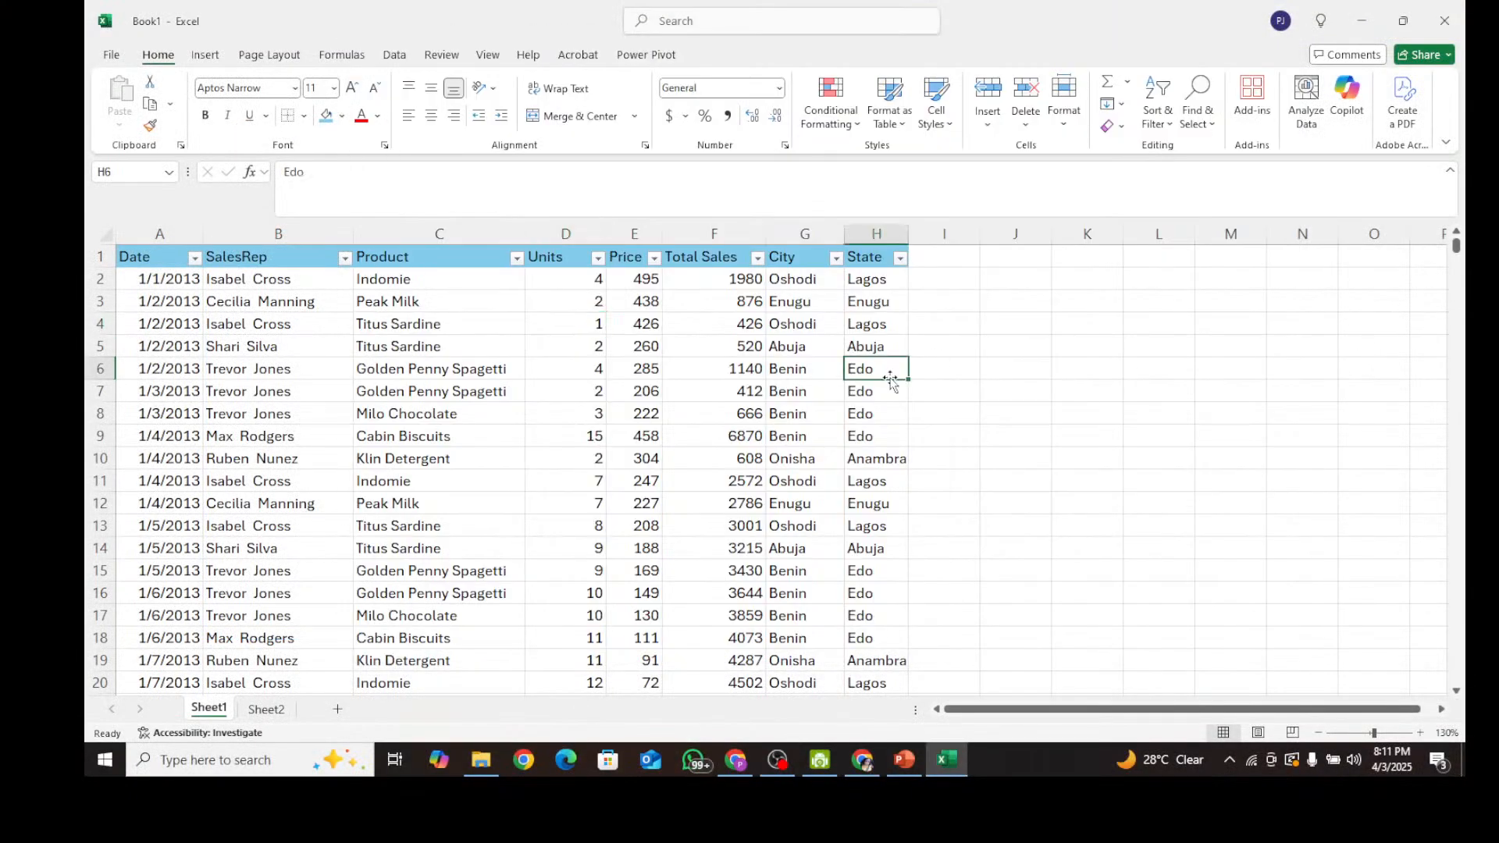
left_click(601, 345)
left_click(804, 291)
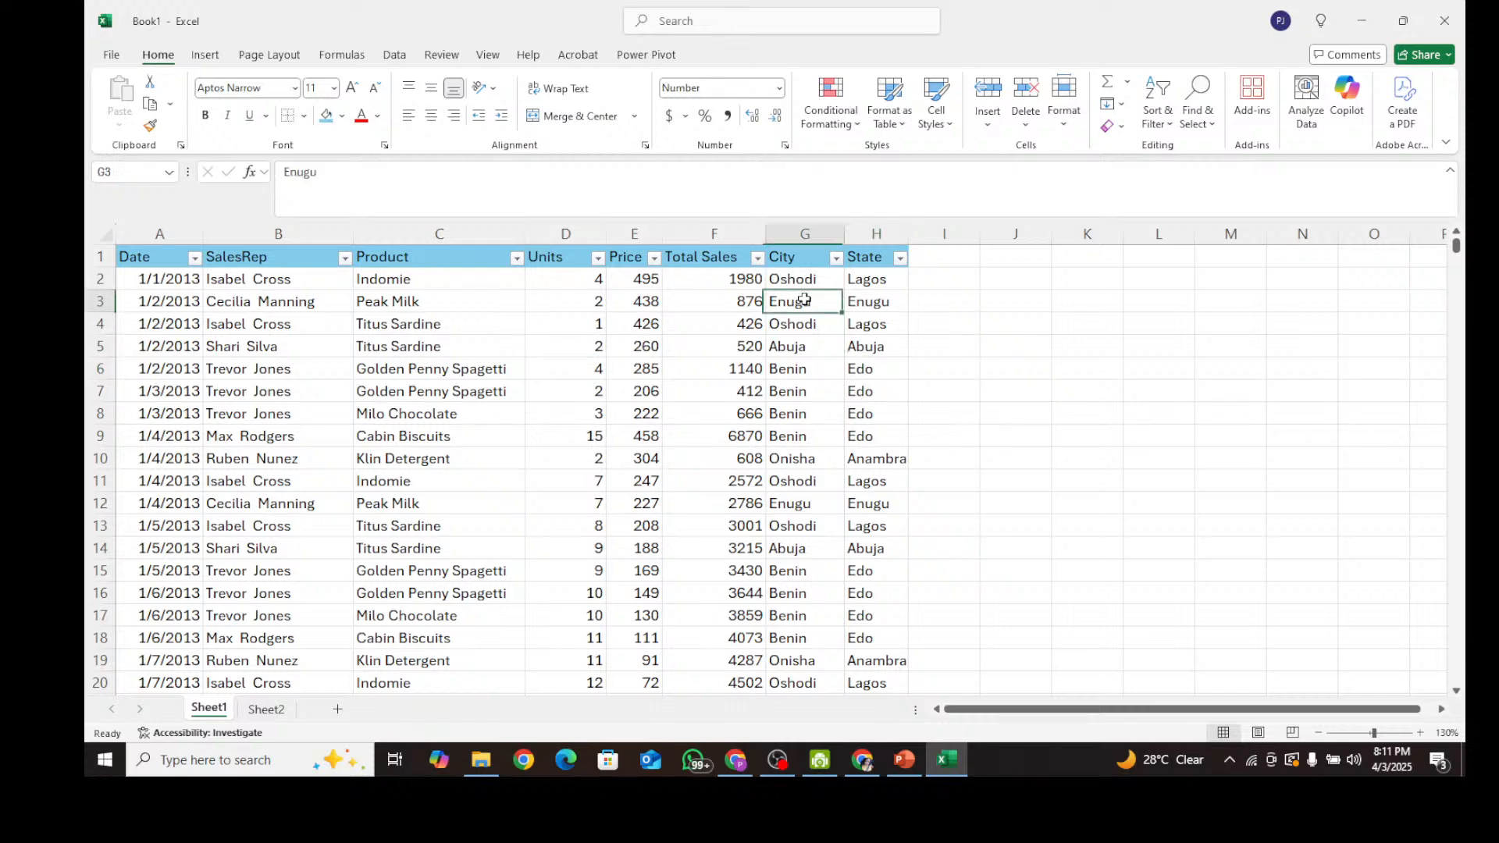
left_click(345, 430)
left_click(235, 367)
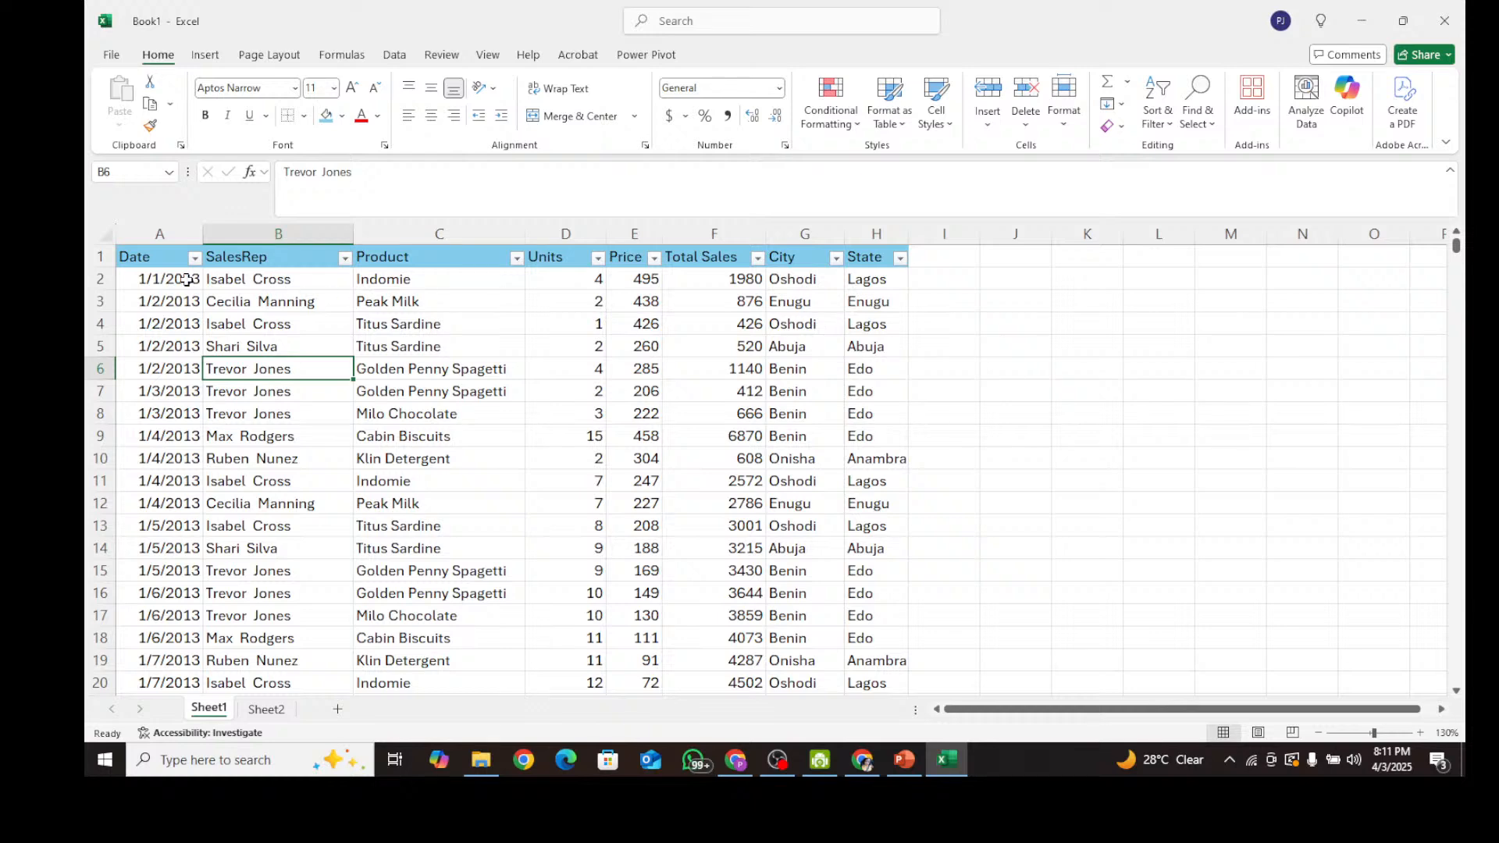
Select the data from A1 to the last used cell and search it for blanks using Go To Special.
left_click(128, 263)
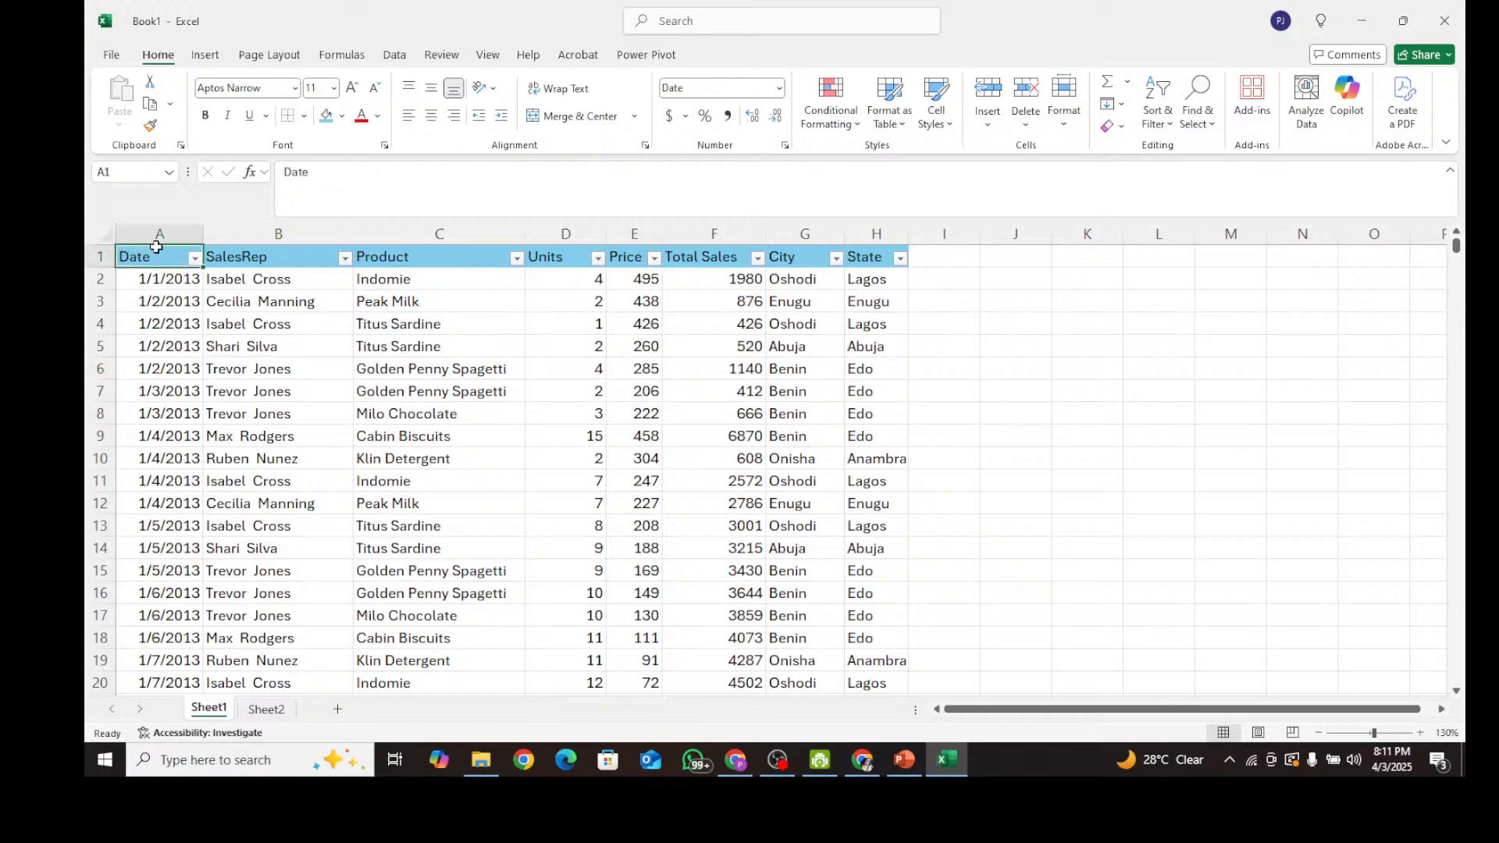
key("ctrl+shift+End")
scroll(858, 478, "up", 12)
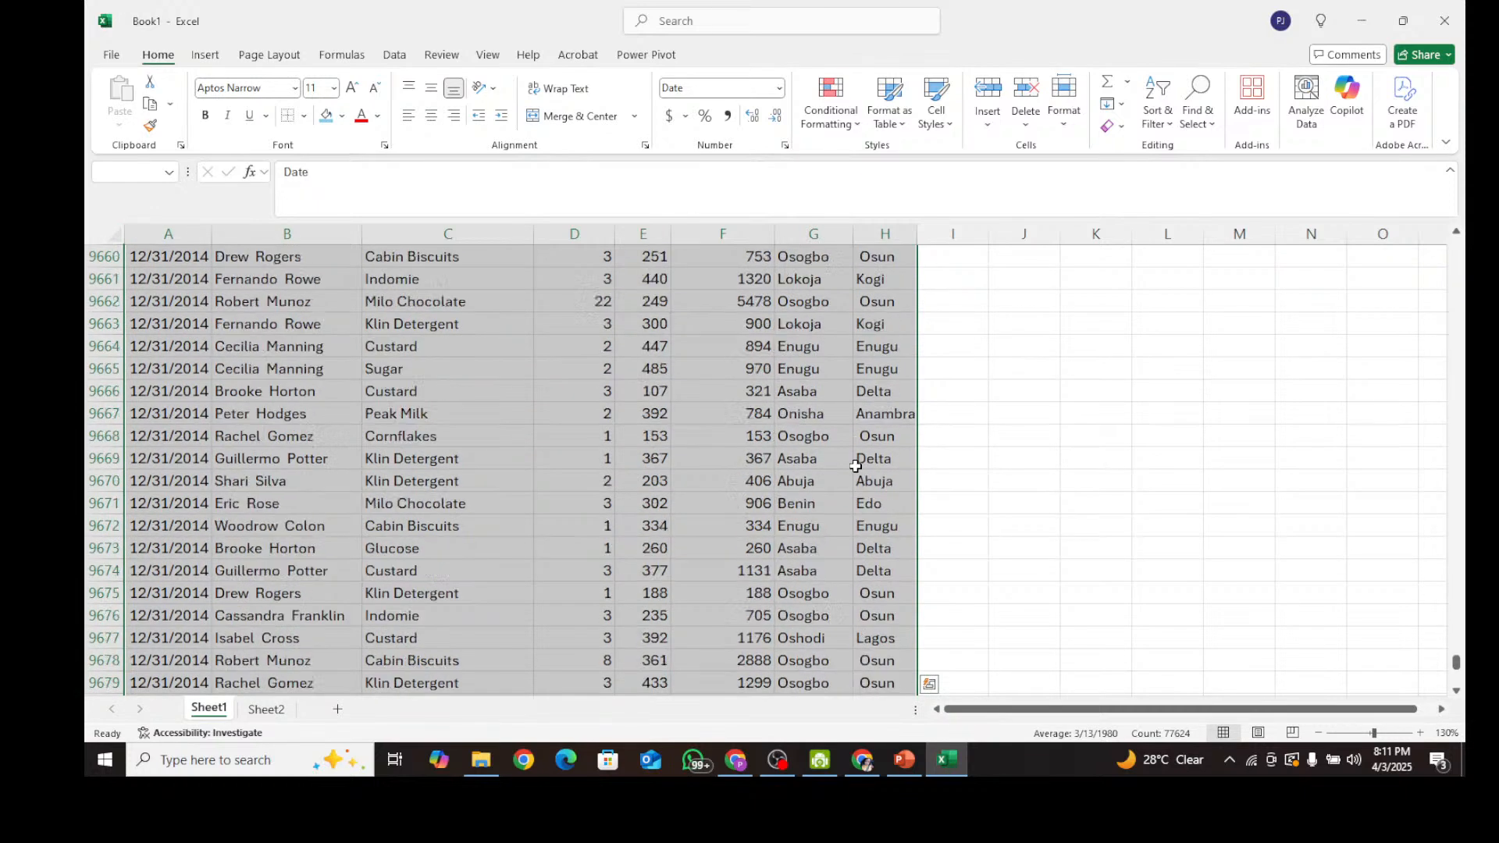
left_click(1199, 101)
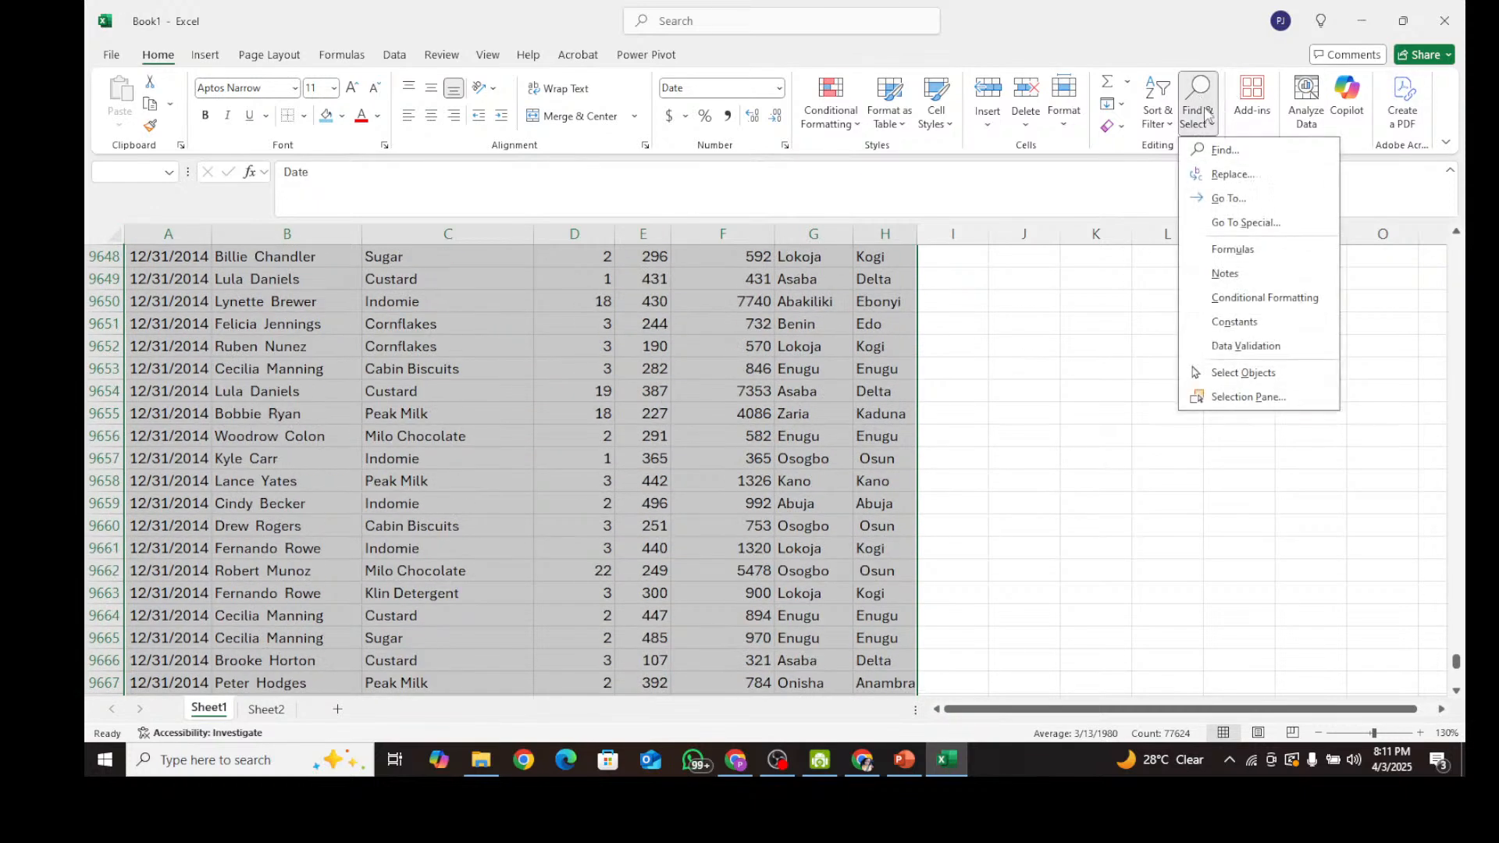
left_click(1249, 225)
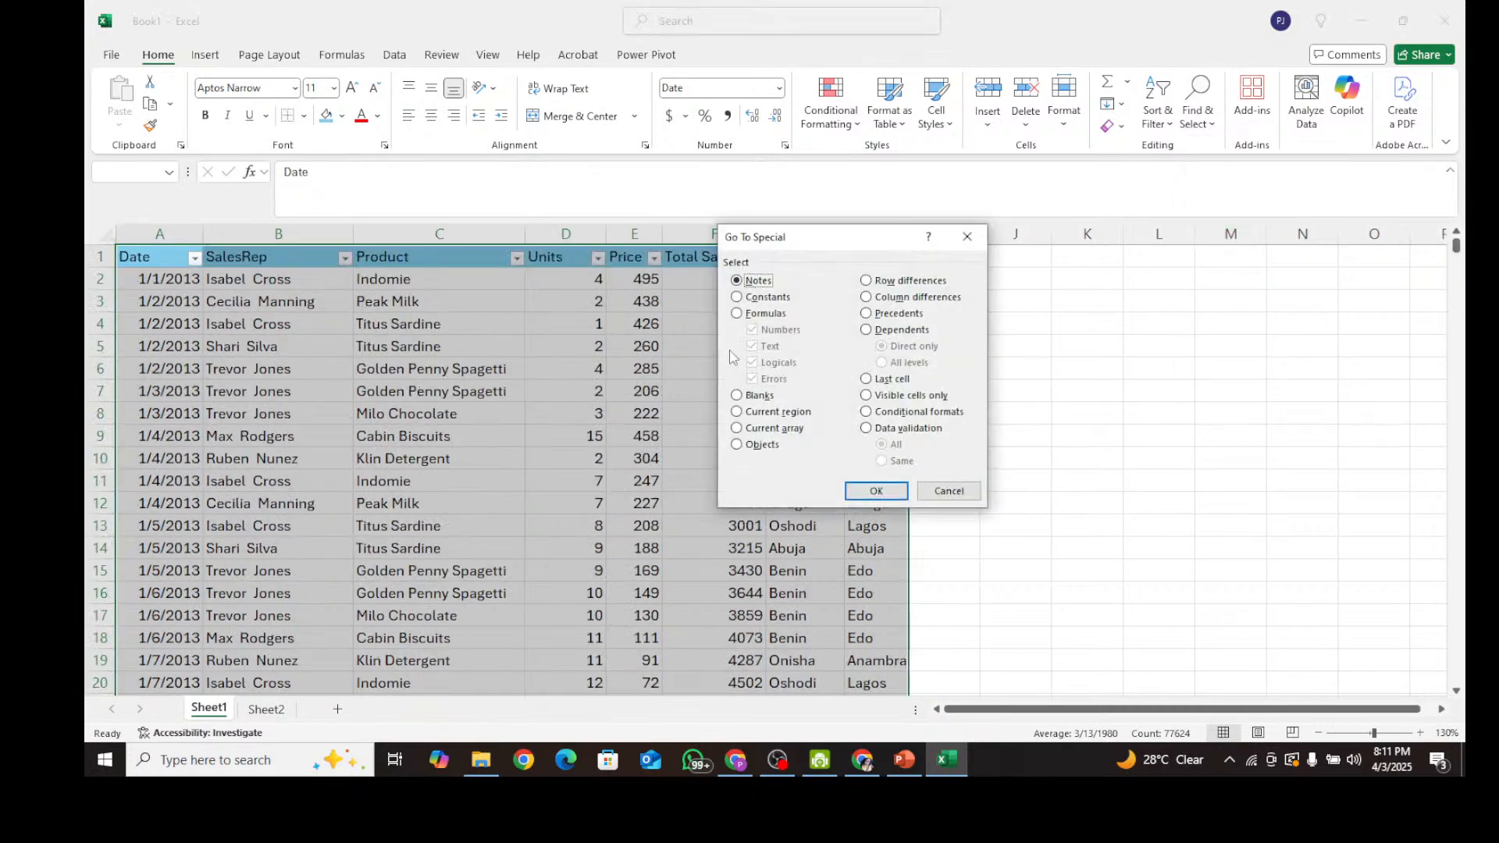
left_click(737, 395)
left_click(888, 494)
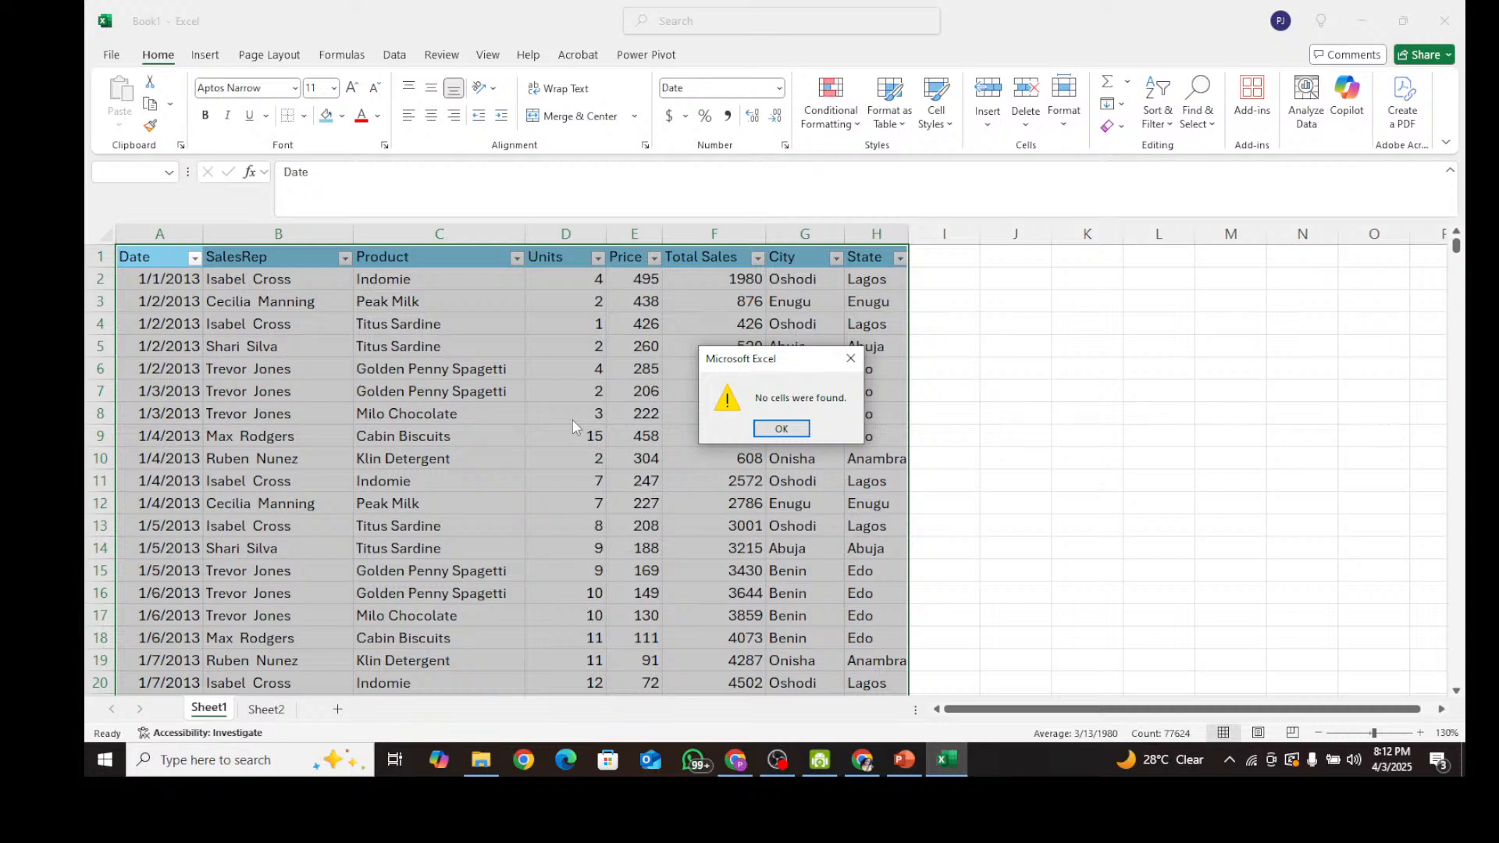
left_click(801, 425)
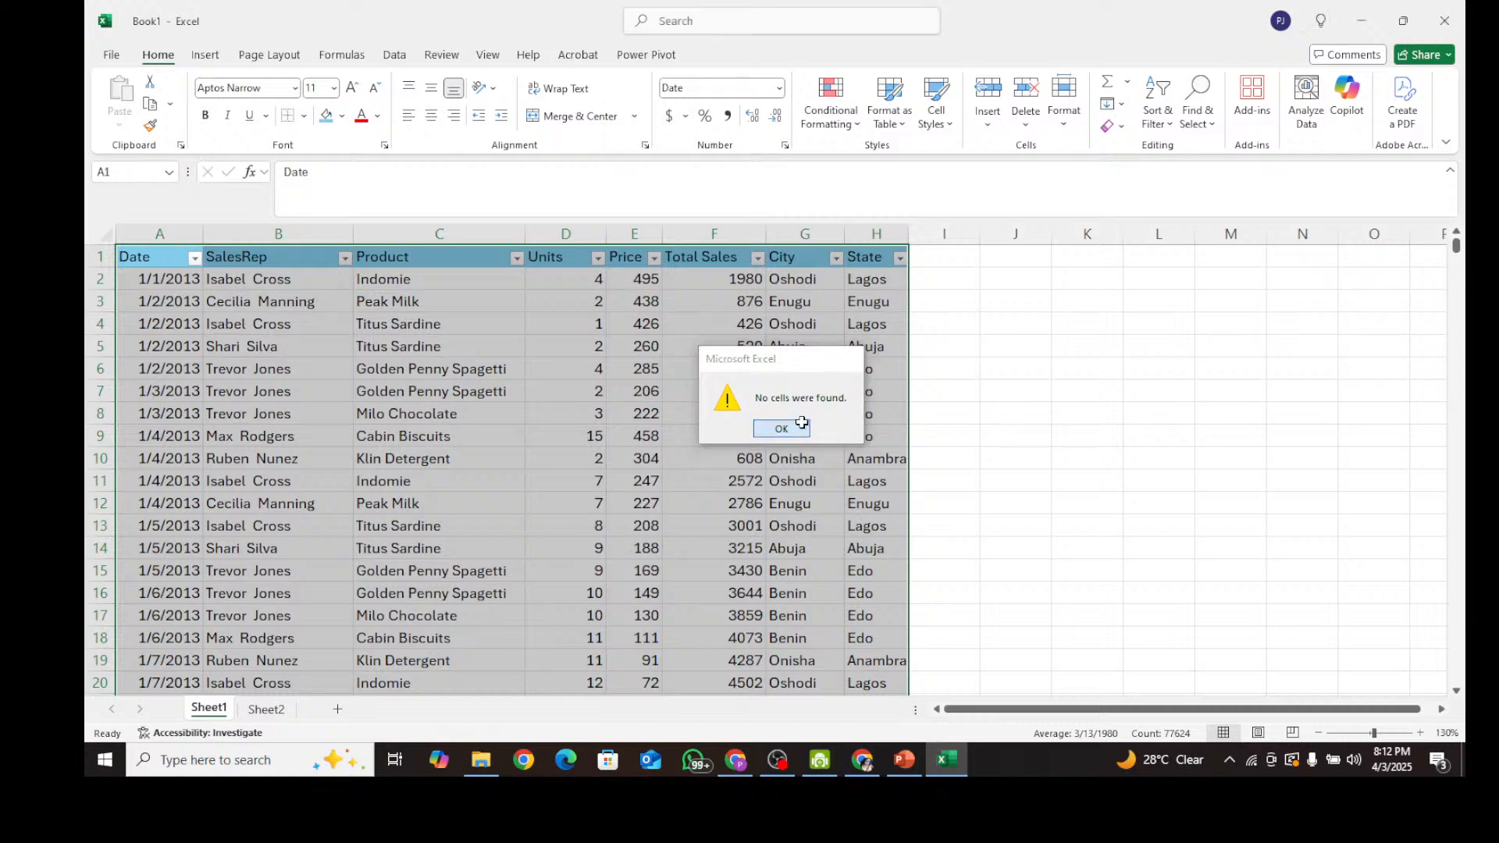
Close the blank-cell search and examine the entries in the Date column down to about row 89.
left_click(165, 277)
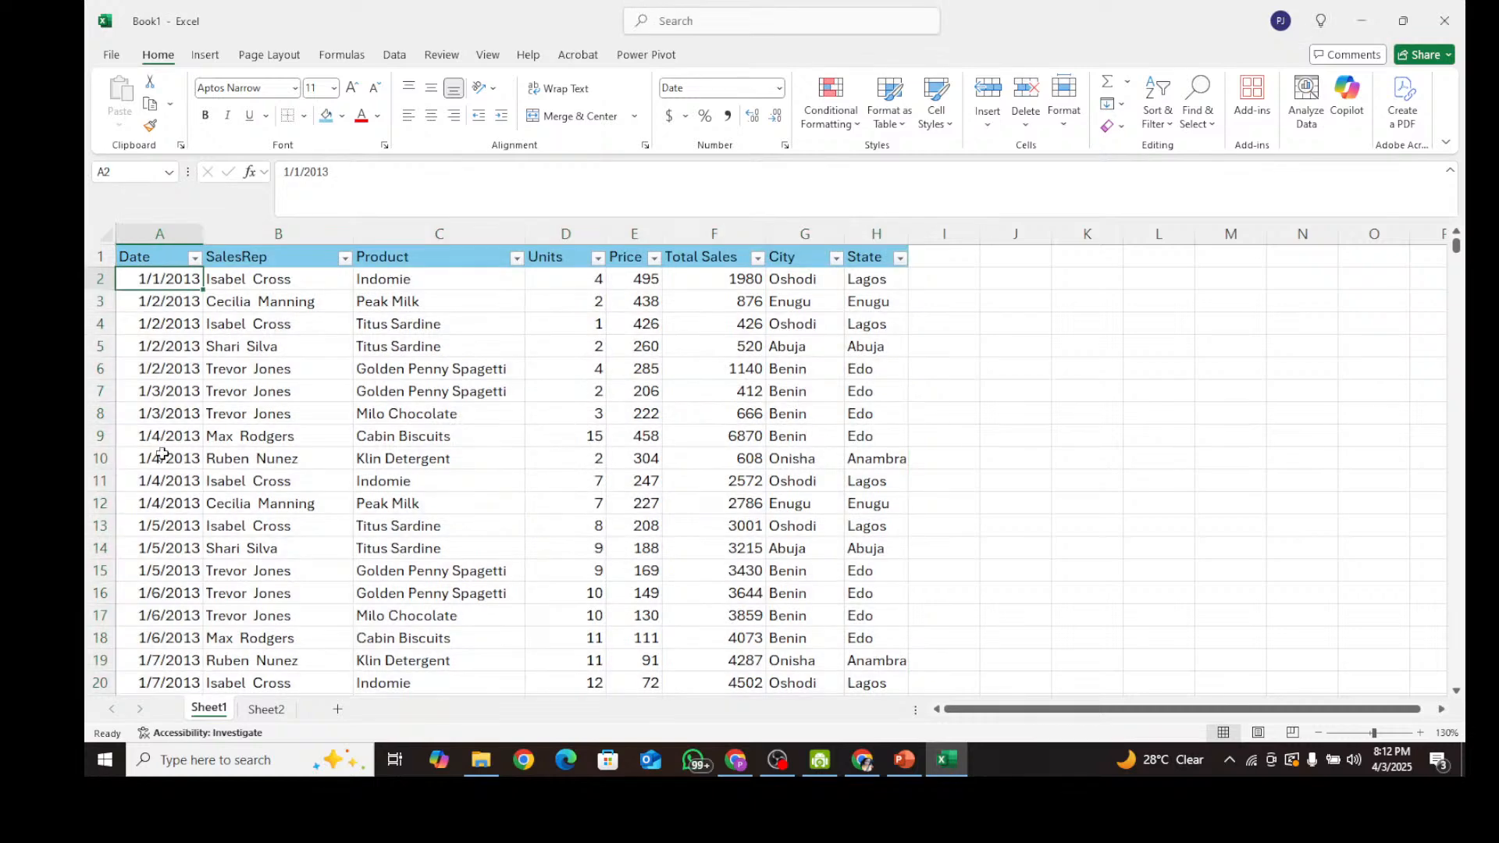
left_click(144, 367)
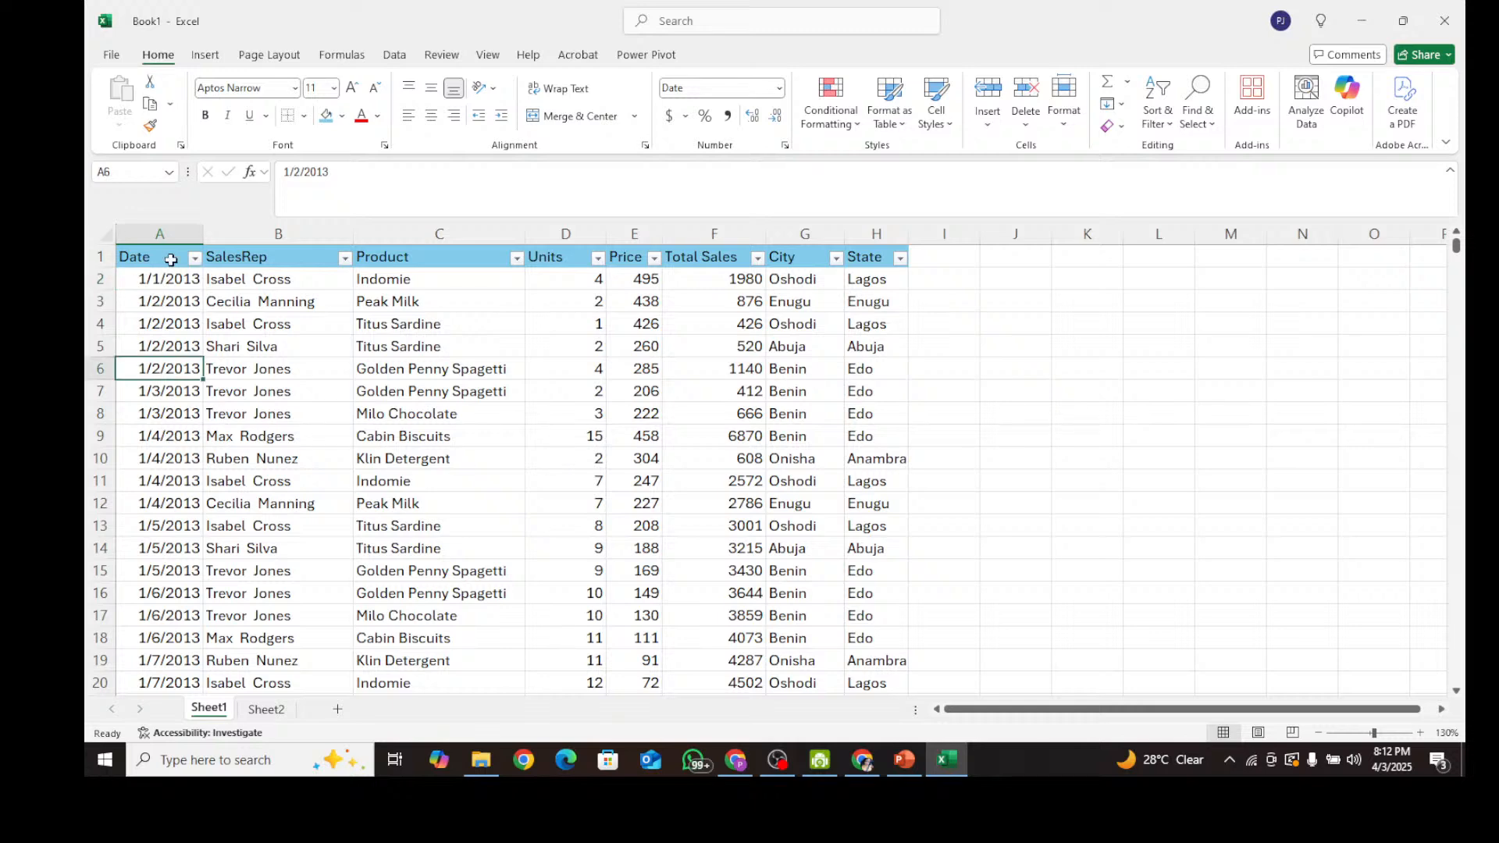
scroll(170, 453, "down", 5)
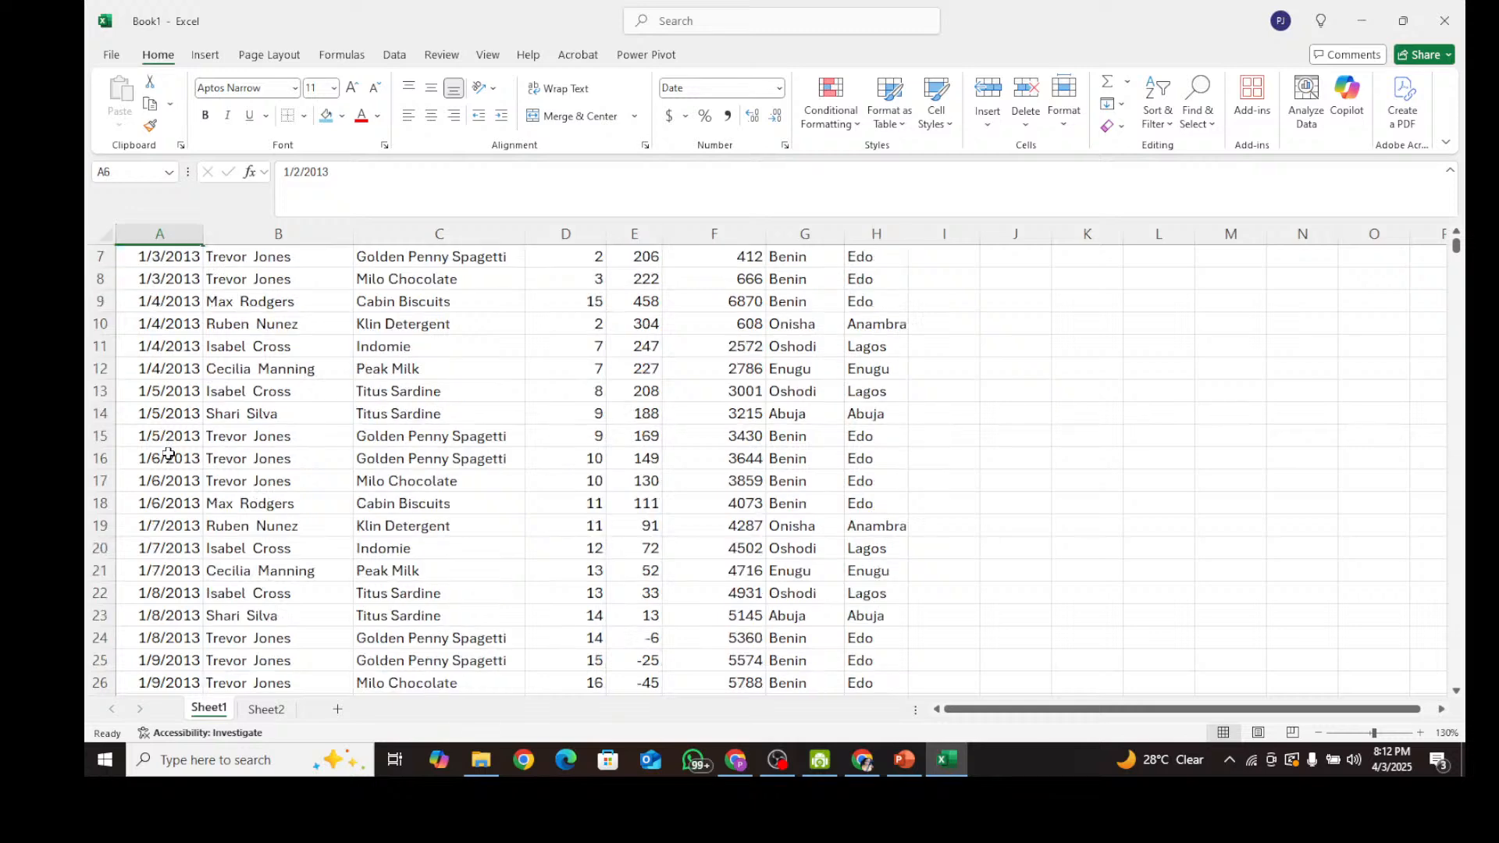
scroll(177, 468, "down", 5)
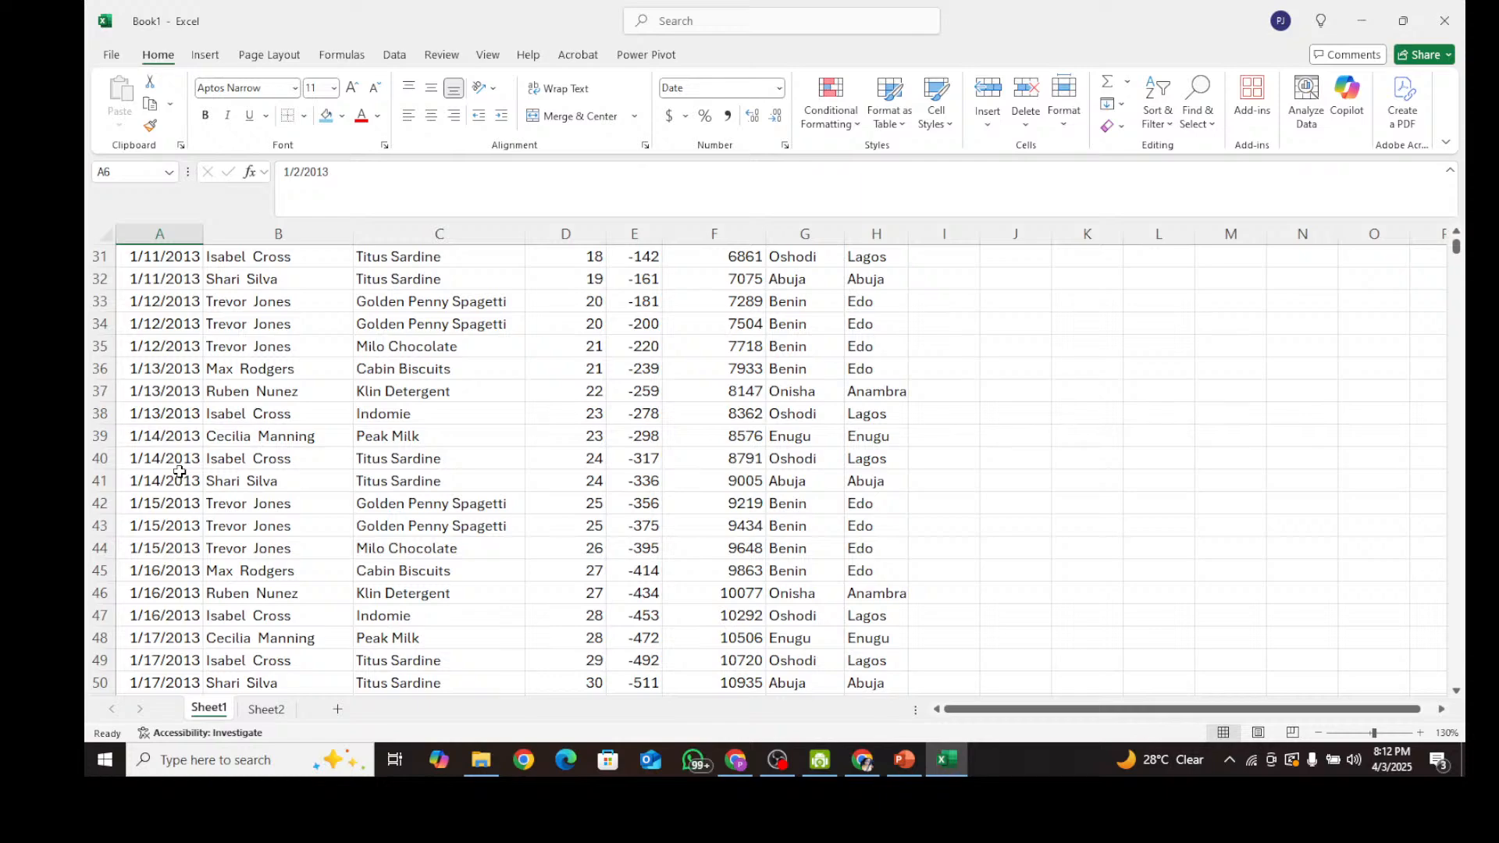
scroll(181, 474, "down", 13)
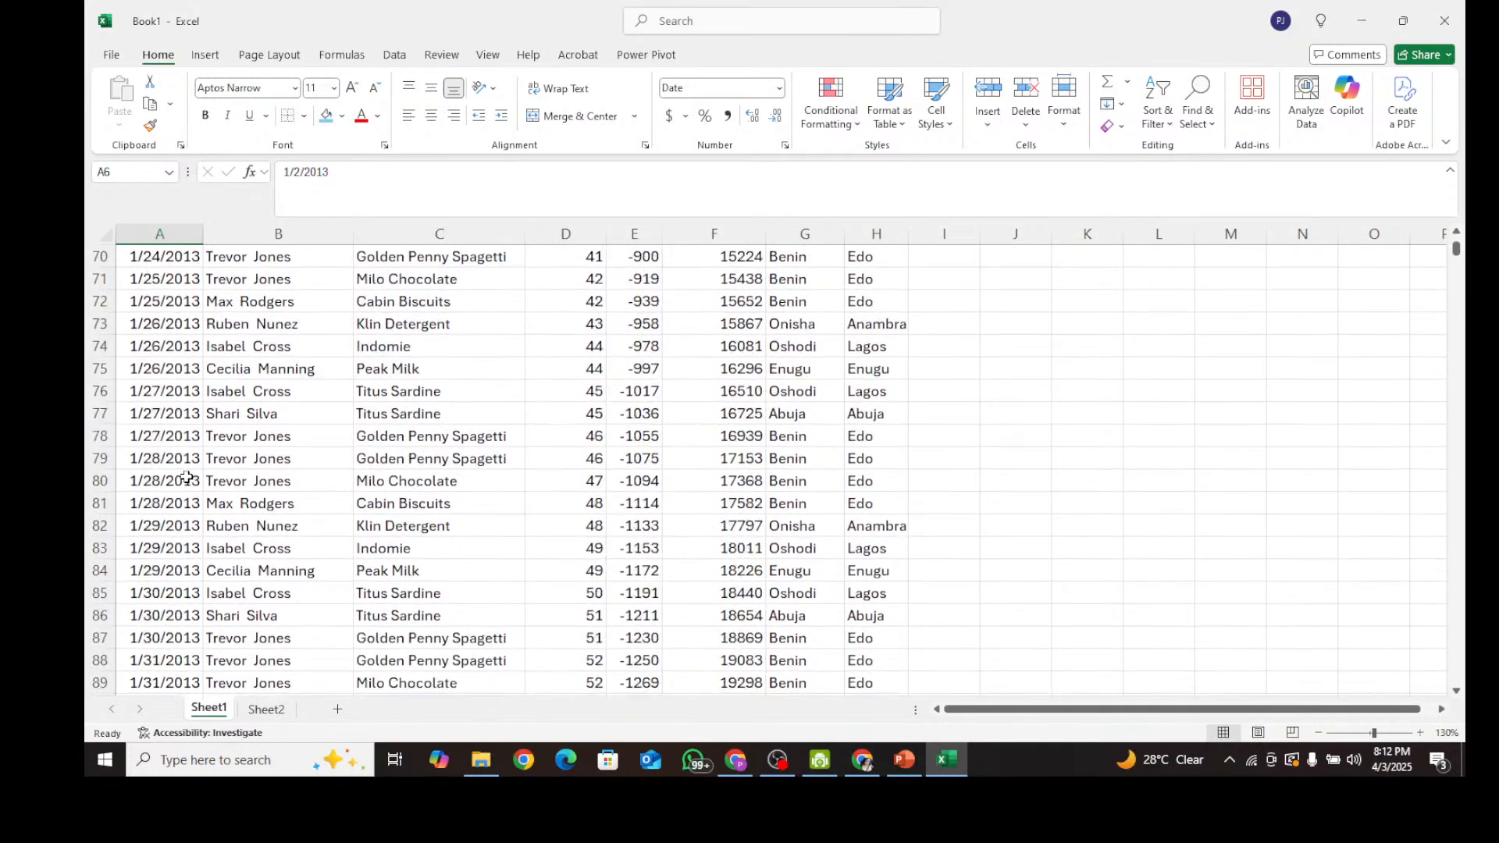
scroll(181, 477, "up", 20)
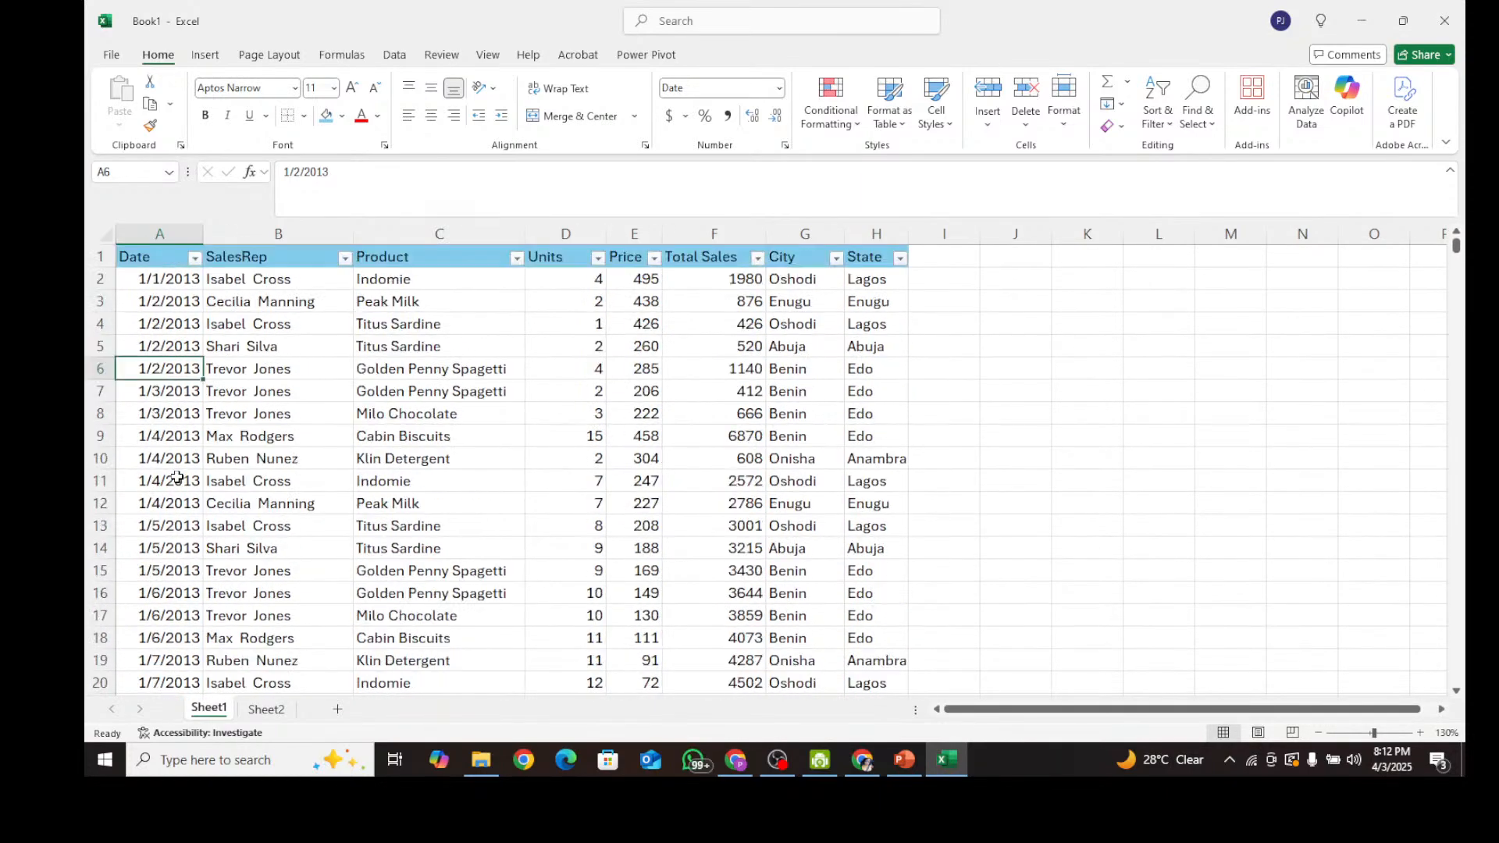
Examine the Price column down to about row 98, checking the stored values of cells E43, E46 and E18.
scroll(492, 478, "down", 8)
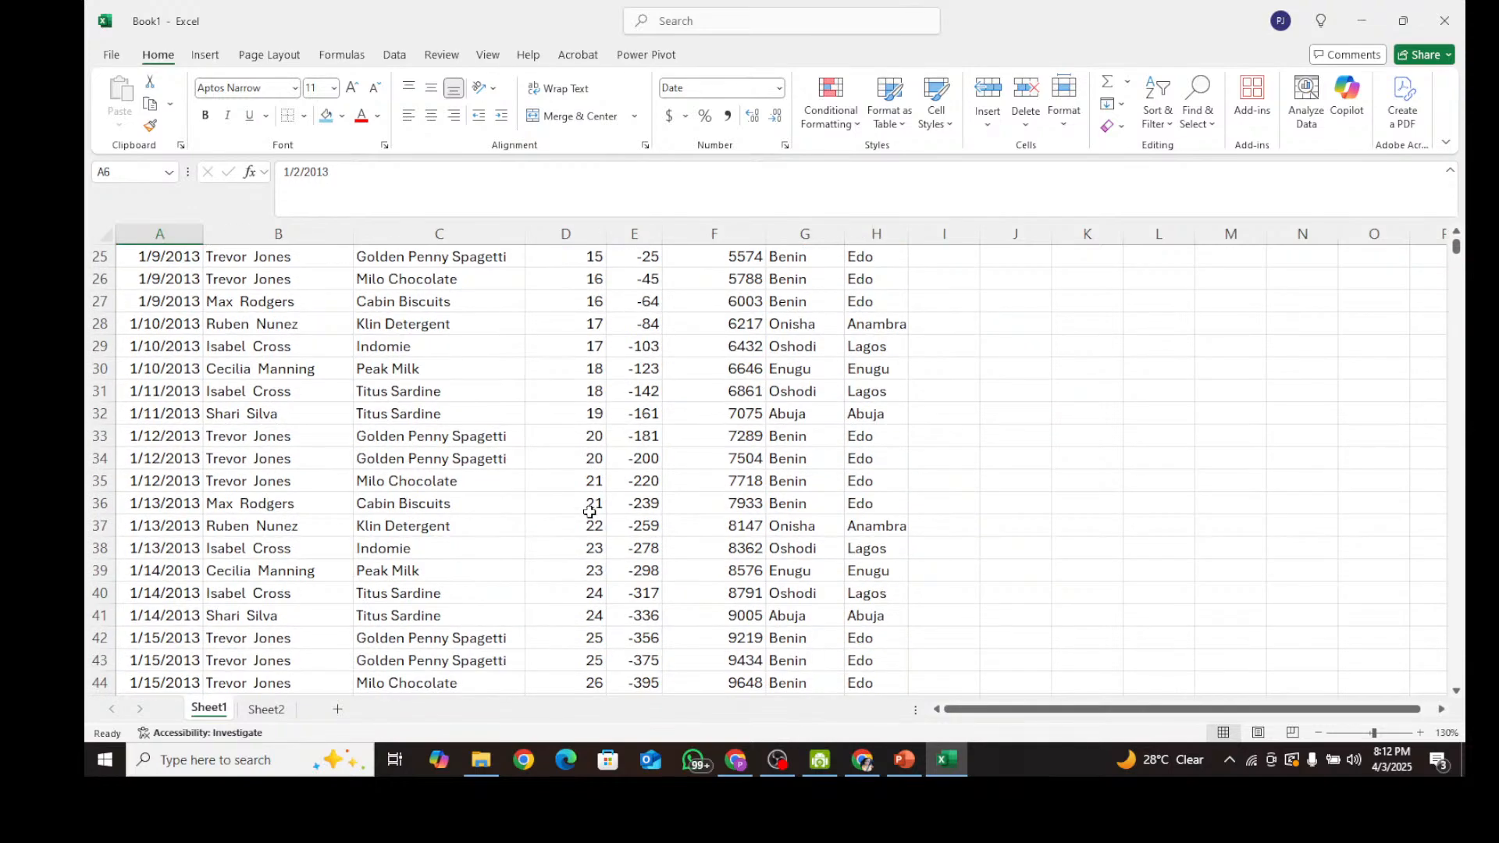
scroll(590, 512, "down", 2)
left_click(634, 525)
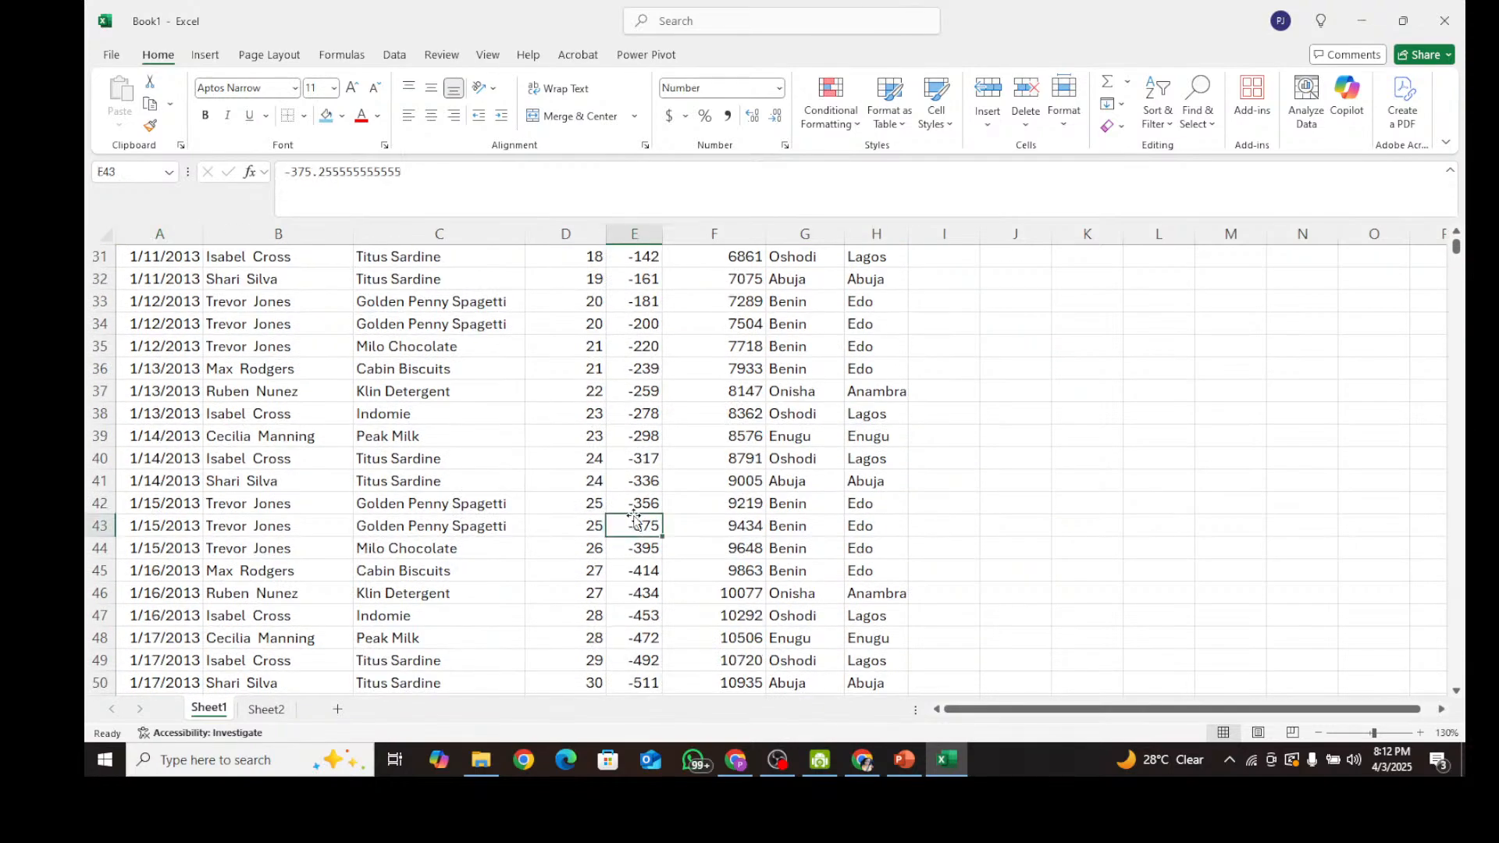
left_click(640, 591)
scroll(642, 577, "down", 10)
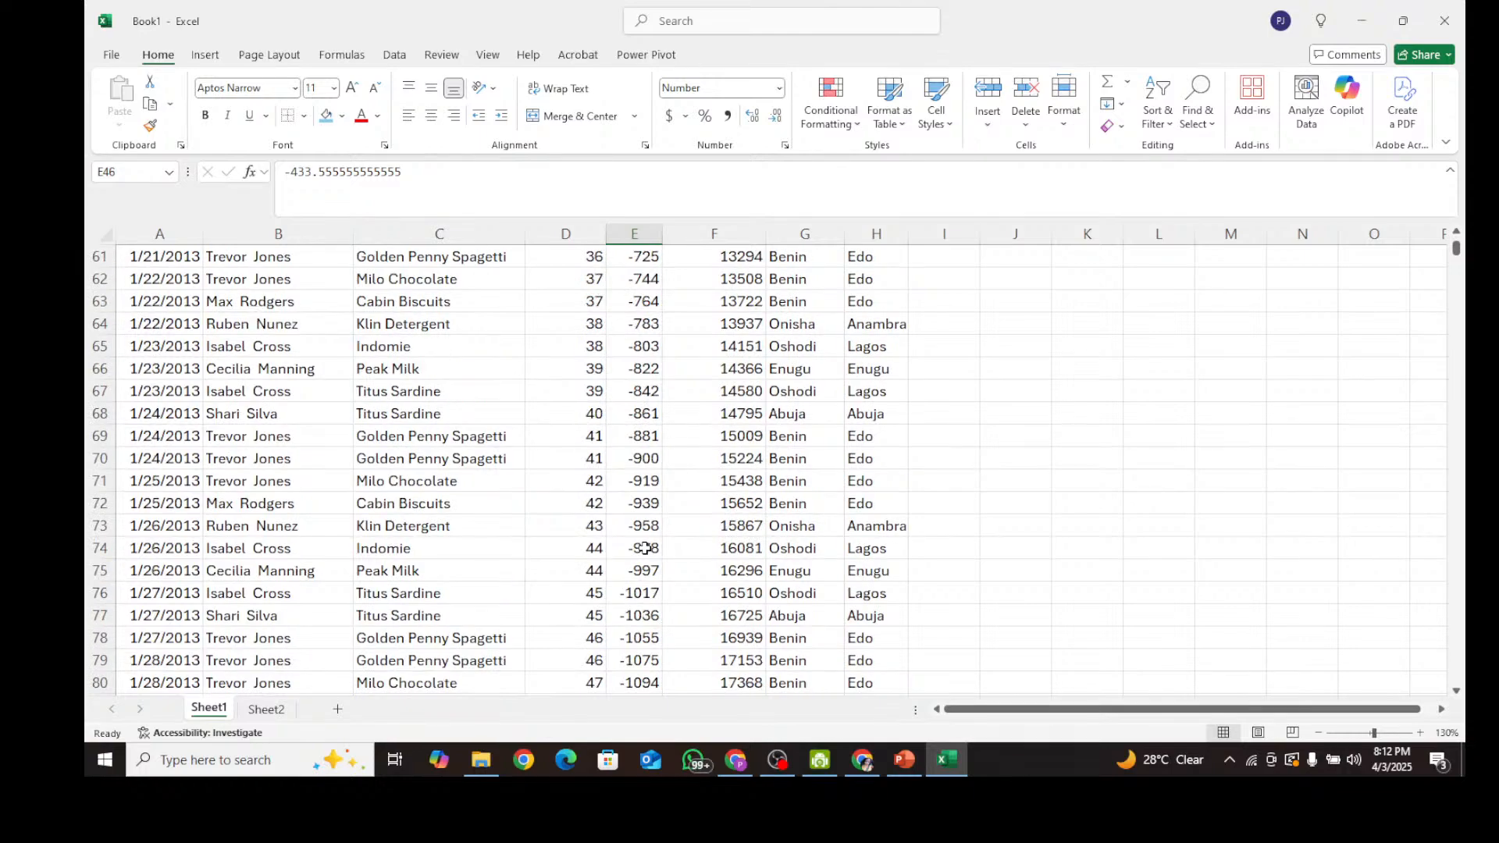
scroll(644, 548, "down", 6)
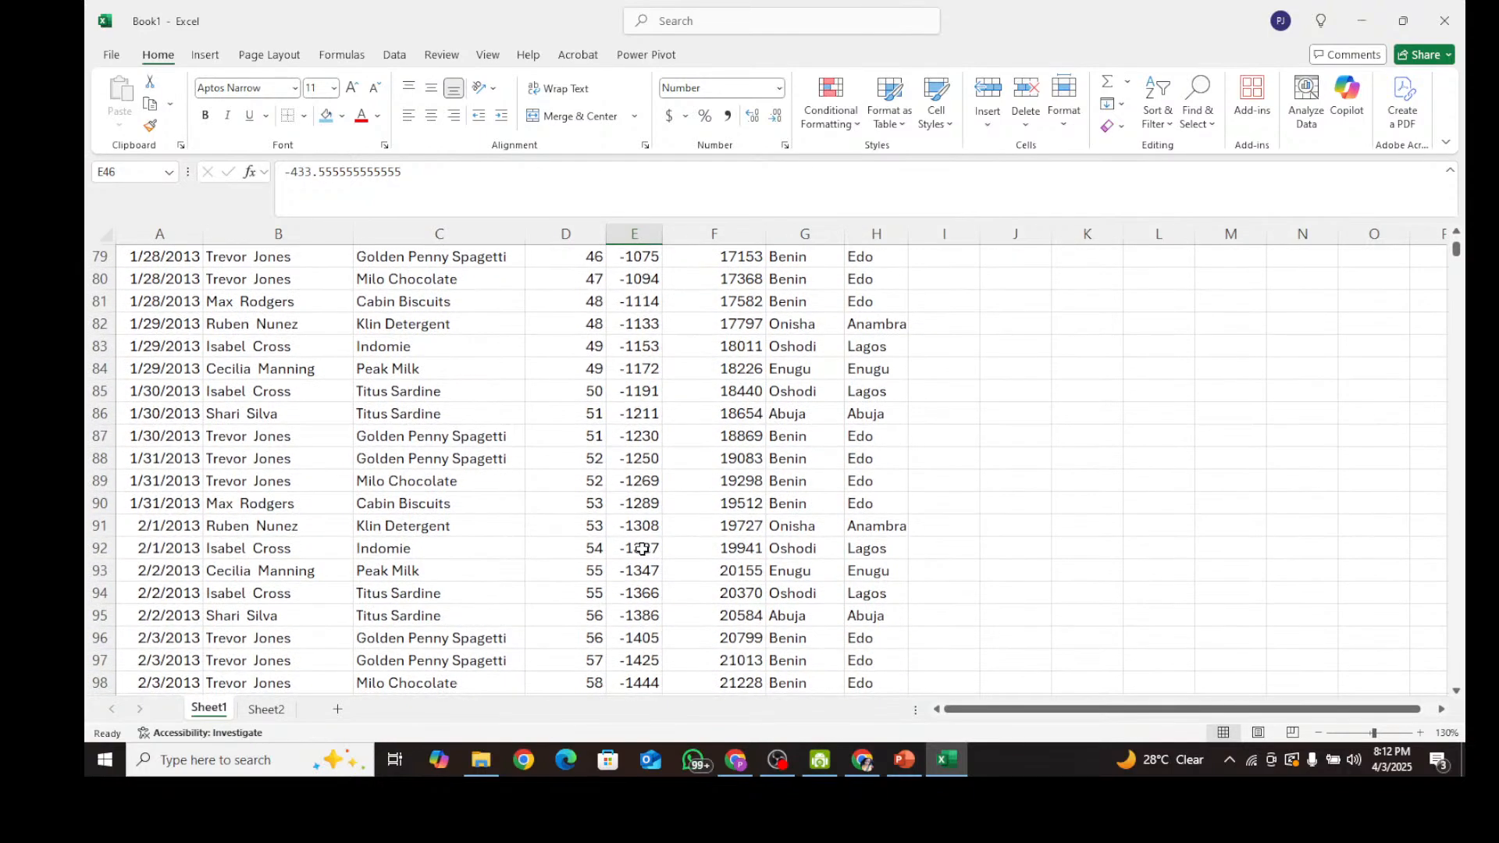
scroll(642, 549, "up", 20)
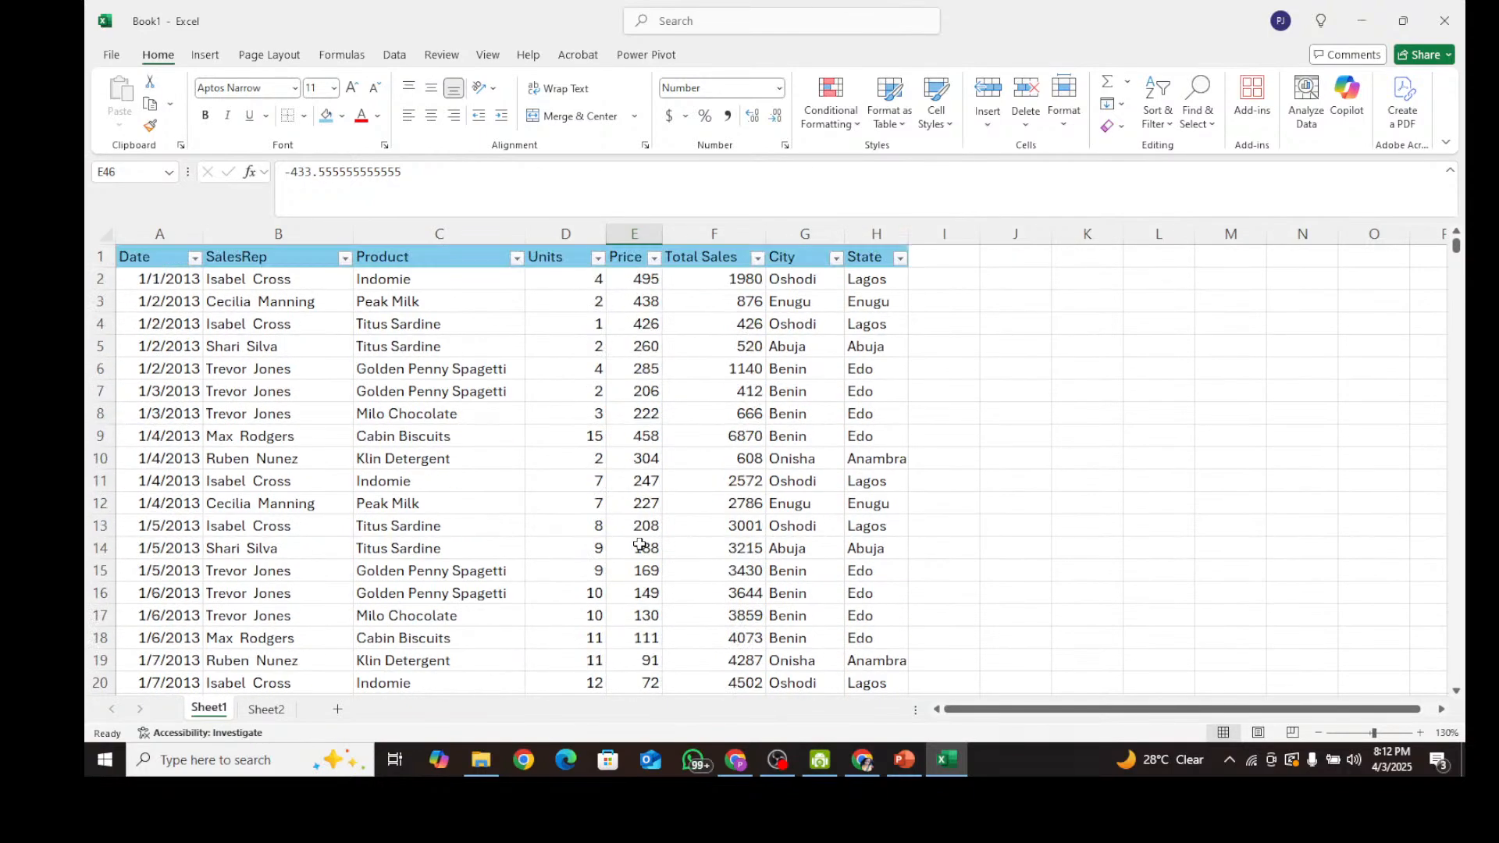
left_click(652, 440)
left_click(651, 552)
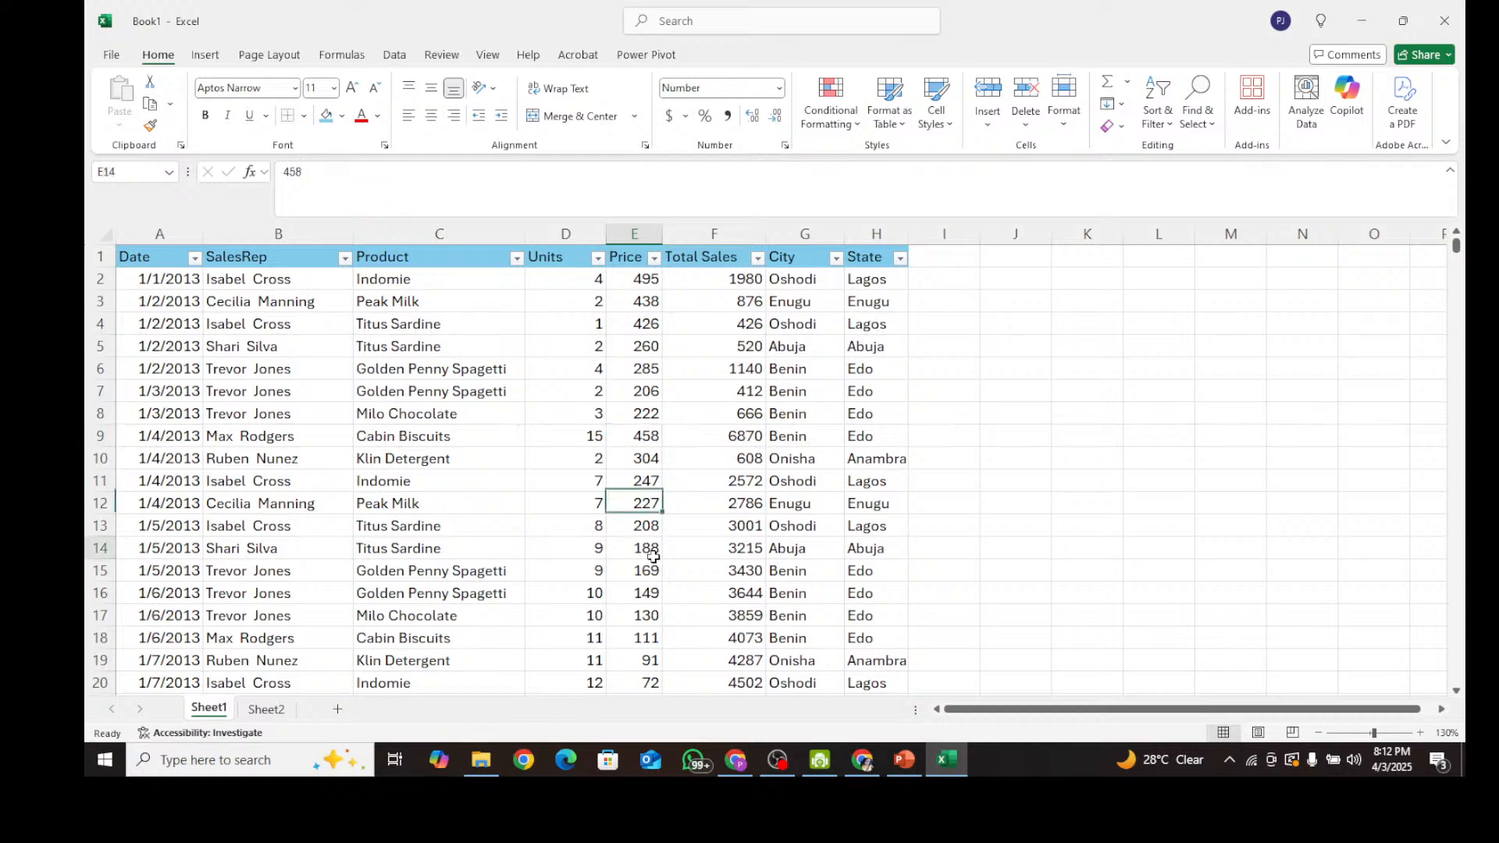
left_click(641, 633)
scroll(639, 565, "down", 3)
scroll(638, 562, "up", 3)
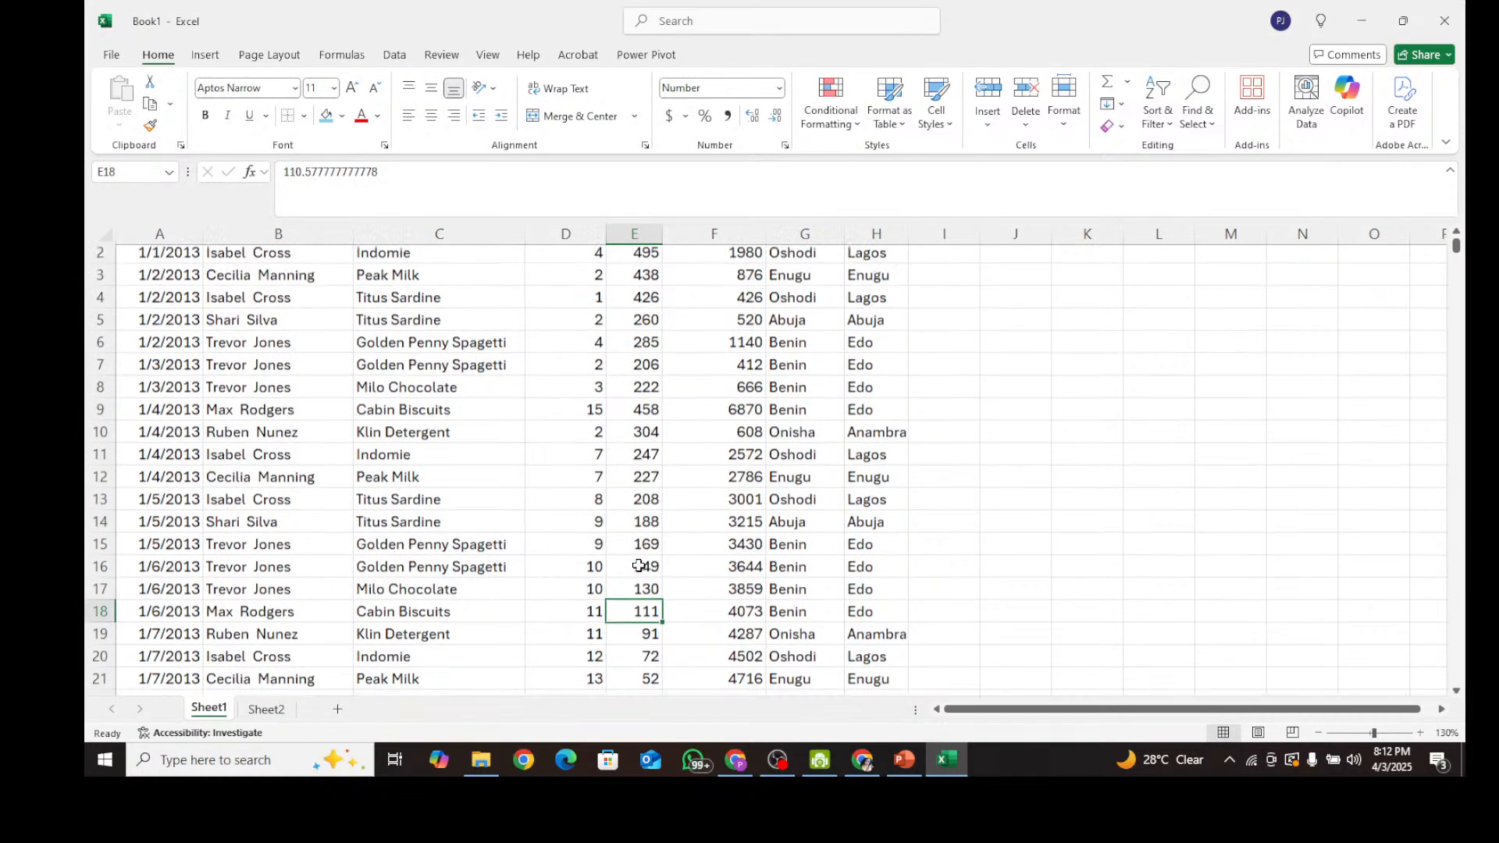
scroll(640, 559, "down", 1)
scroll(644, 549, "up", 1)
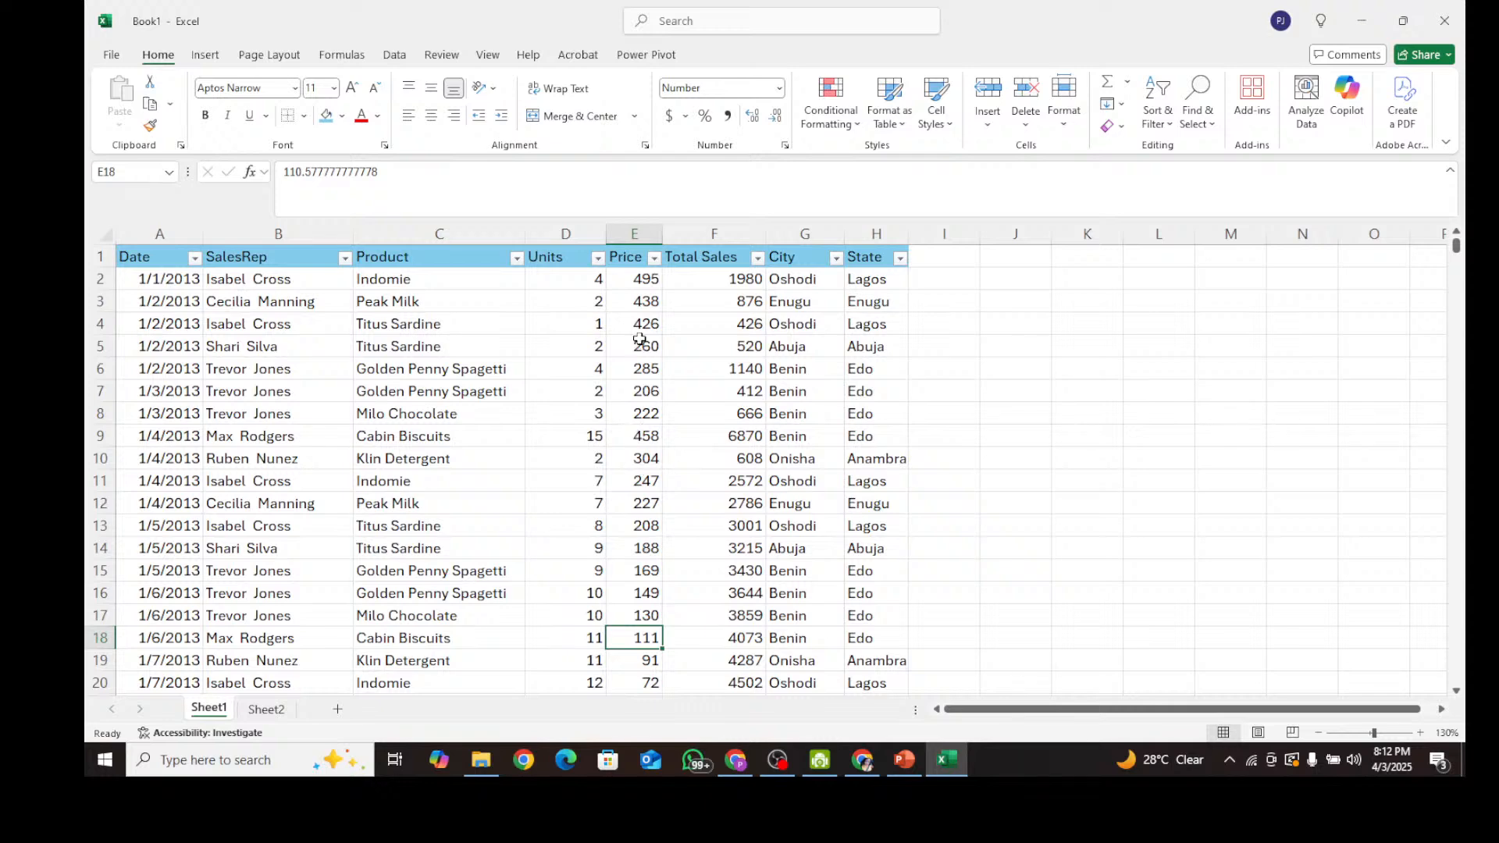
Review the list of values in the Price column's filter without applying a filter.
left_click(654, 257)
scroll(499, 521, "down", 2)
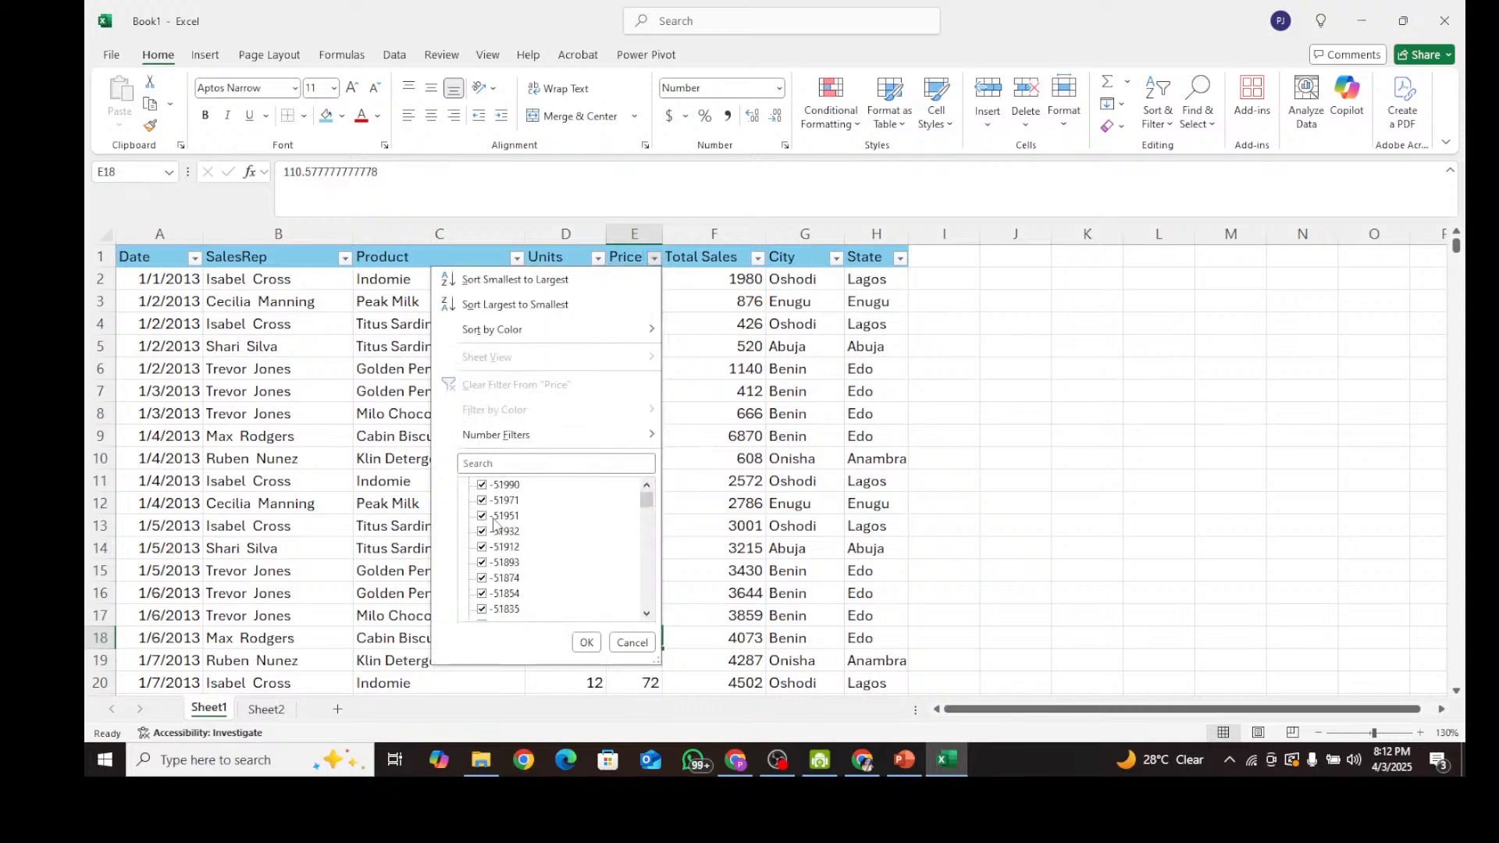
scroll(500, 522, "down", 3)
mouse_move(646, 501)
left_mouse_down()
mouse_move(660, 623)
mouse_move(660, 478)
left_mouse_up()
left_click(647, 637)
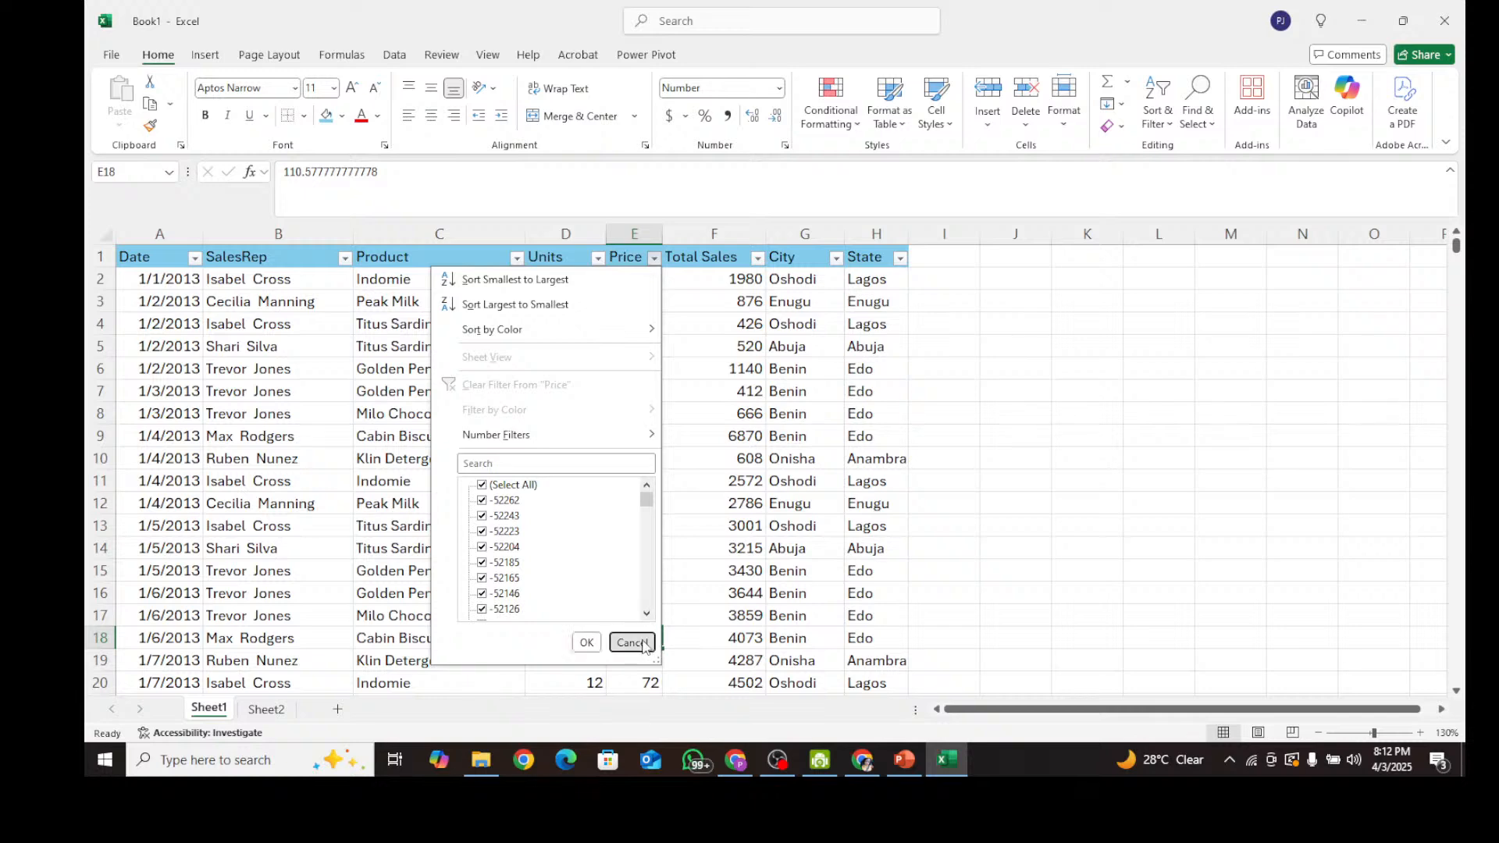
left_click(655, 273)
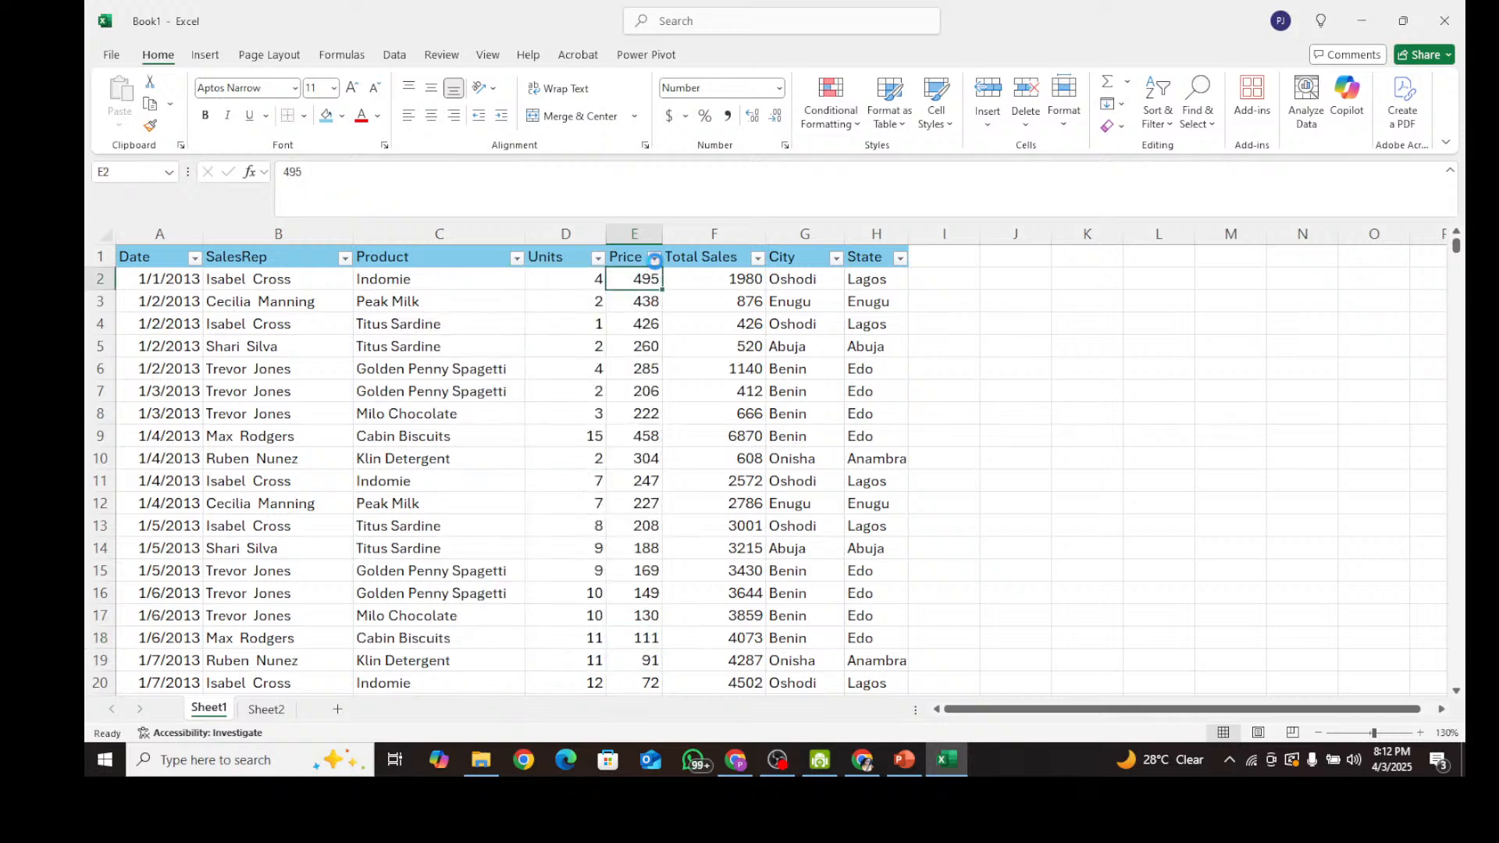
left_click(654, 258)
left_click(719, 338)
Inspect the stored Total Sales values in cells F2 and F16.
left_click(705, 283)
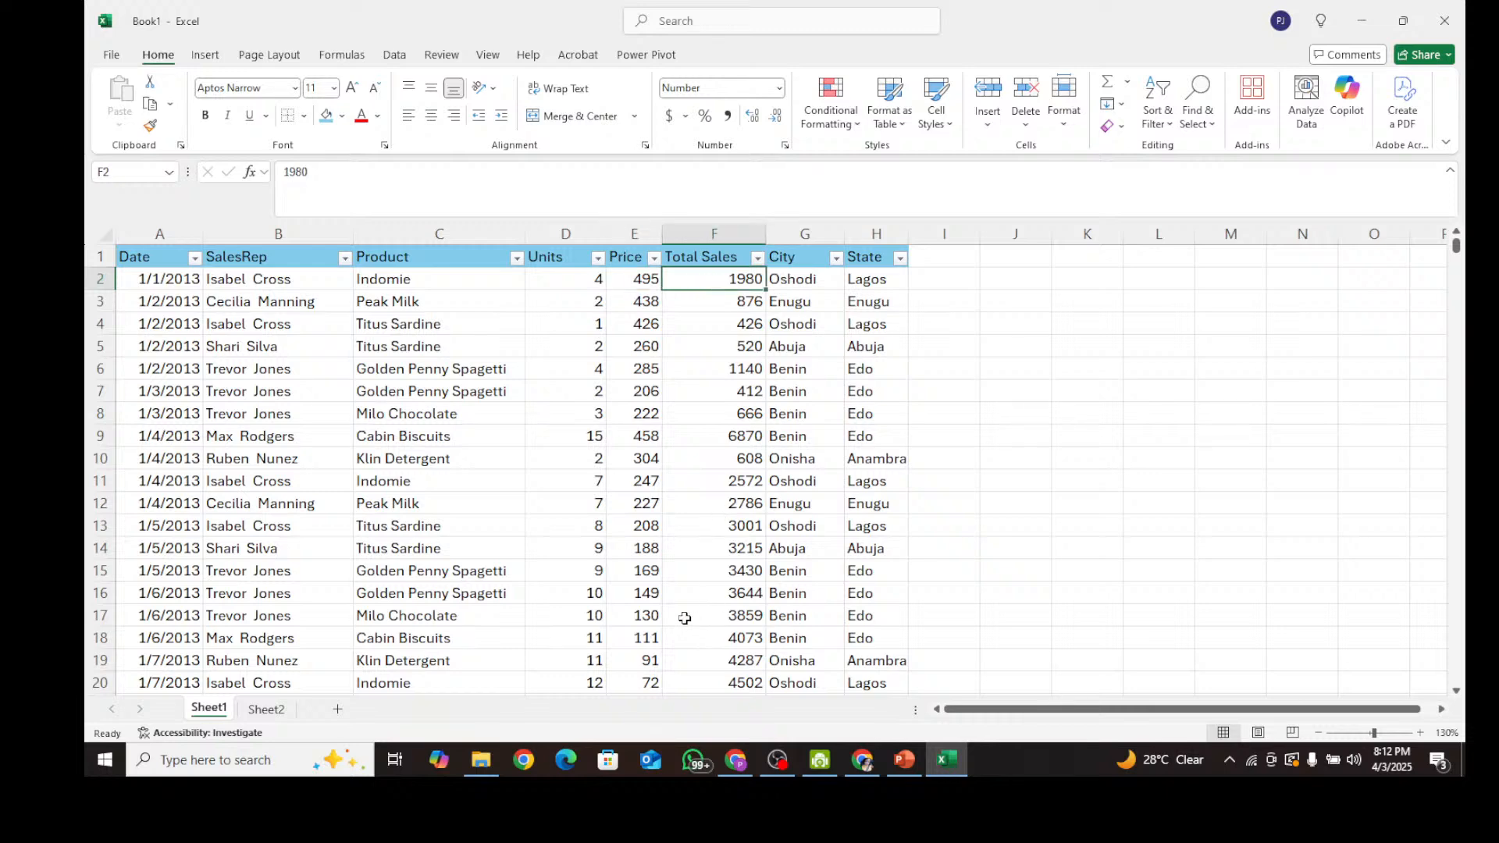
left_click(654, 596)
left_click(716, 596)
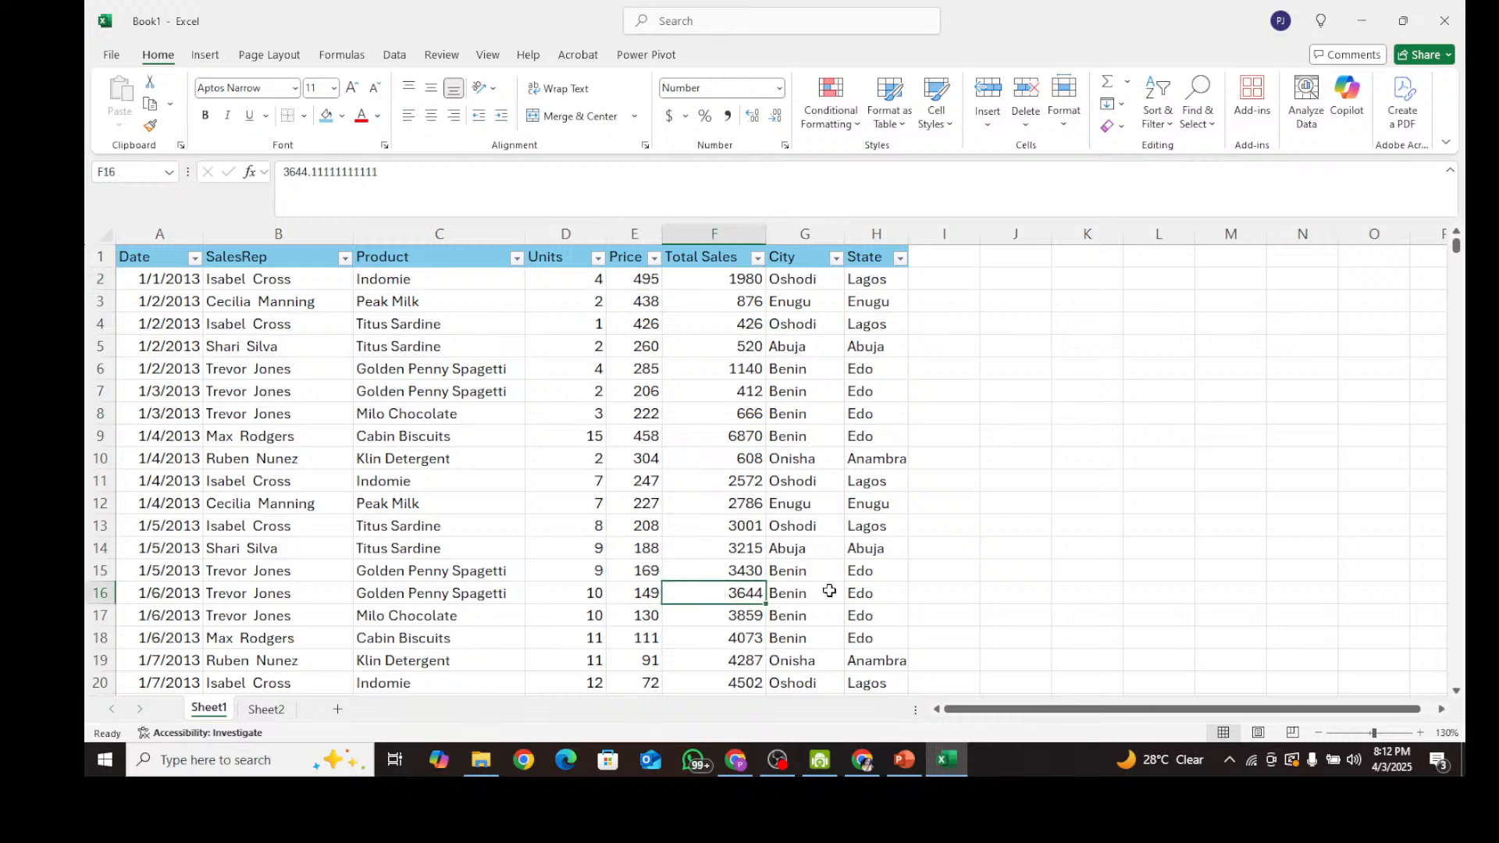
left_click(965, 587)
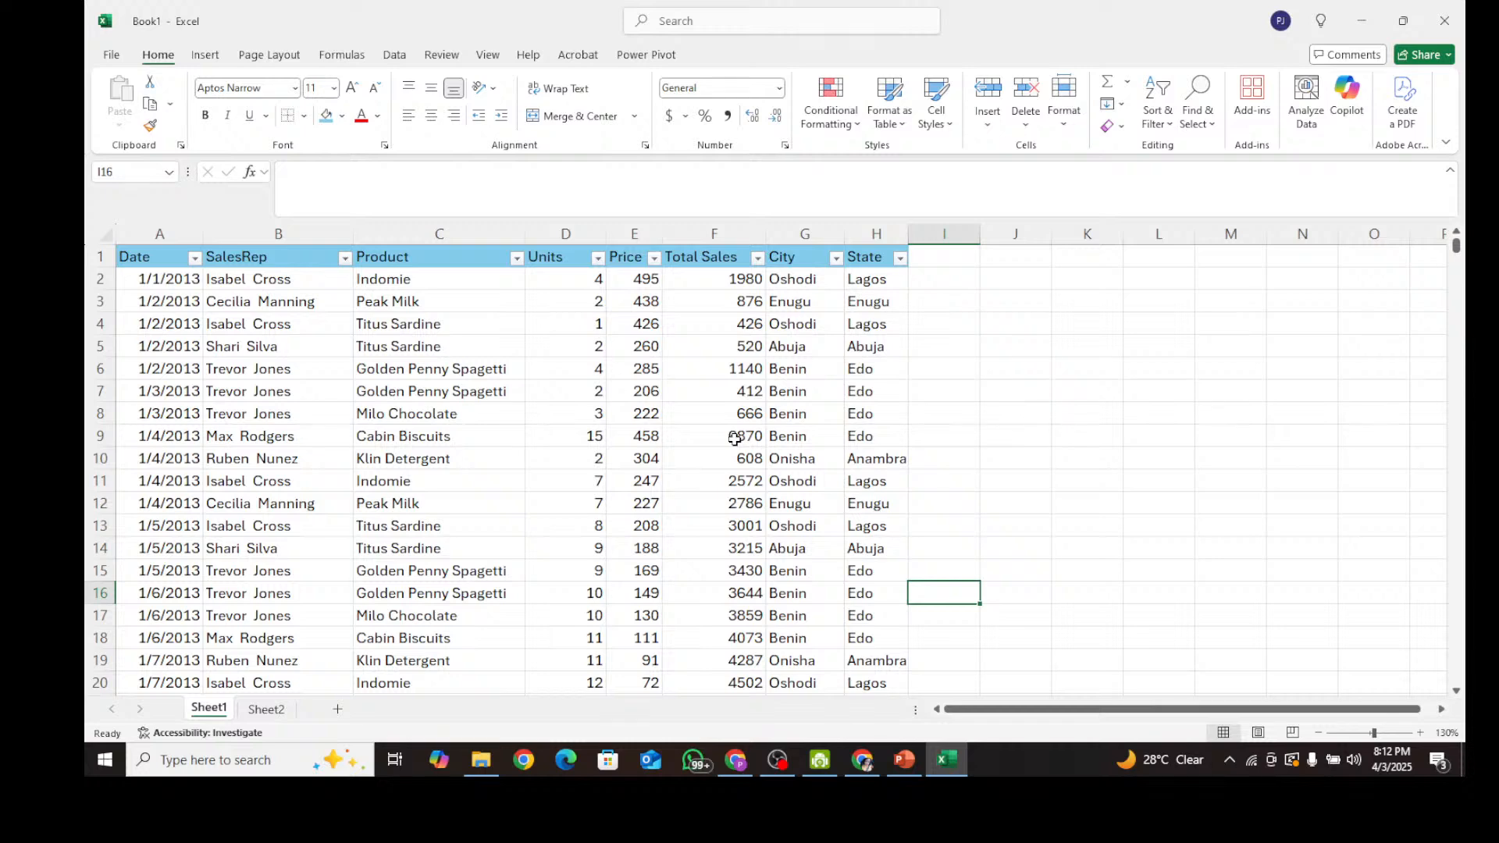
Insert an empty column between Price and Total Sales.
left_click(713, 233)
right_click(716, 336)
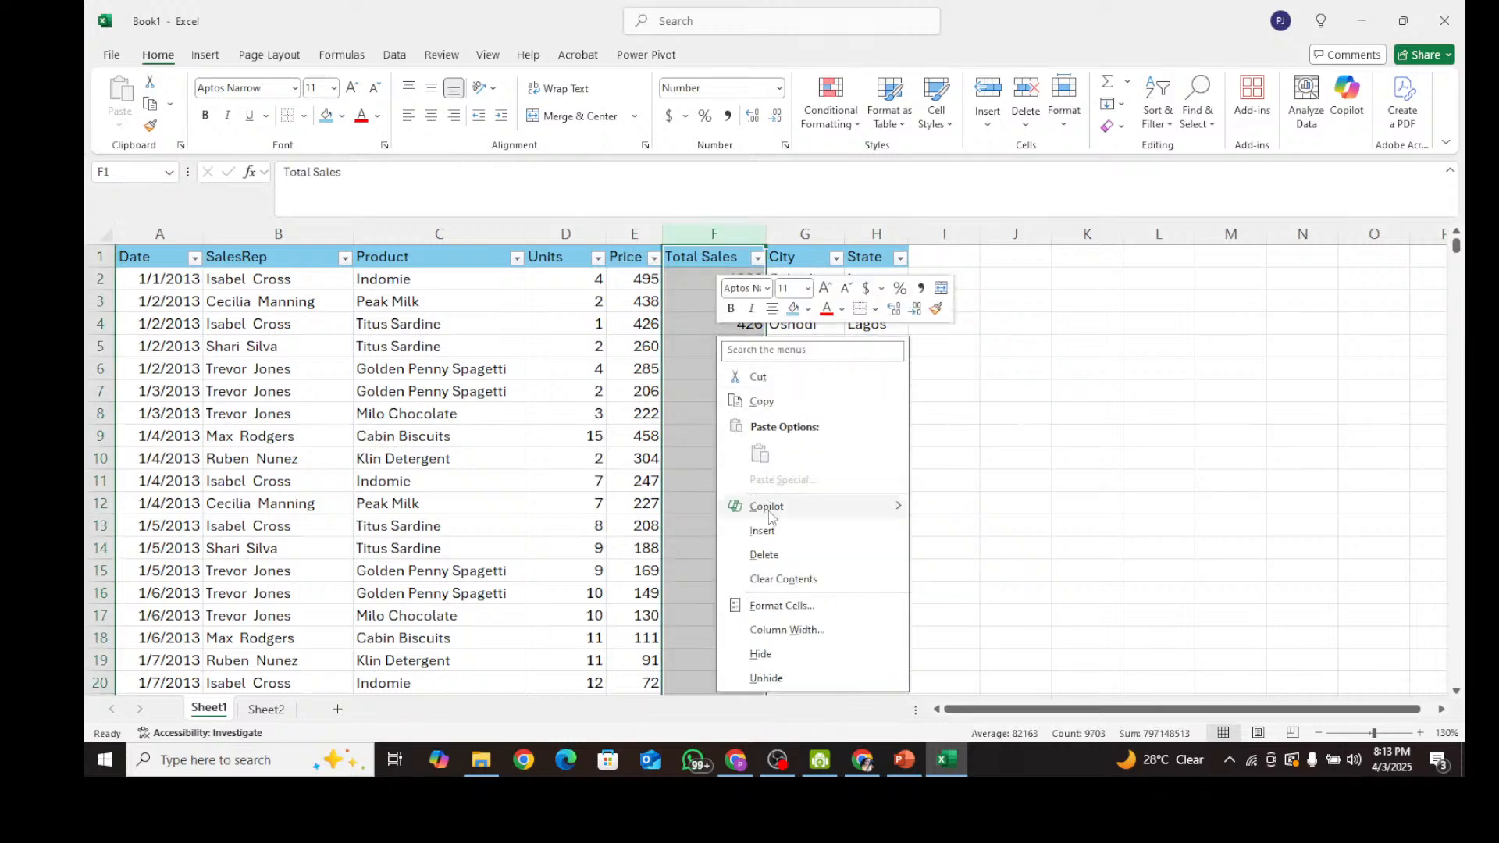
left_click(763, 532)
left_click(692, 281)
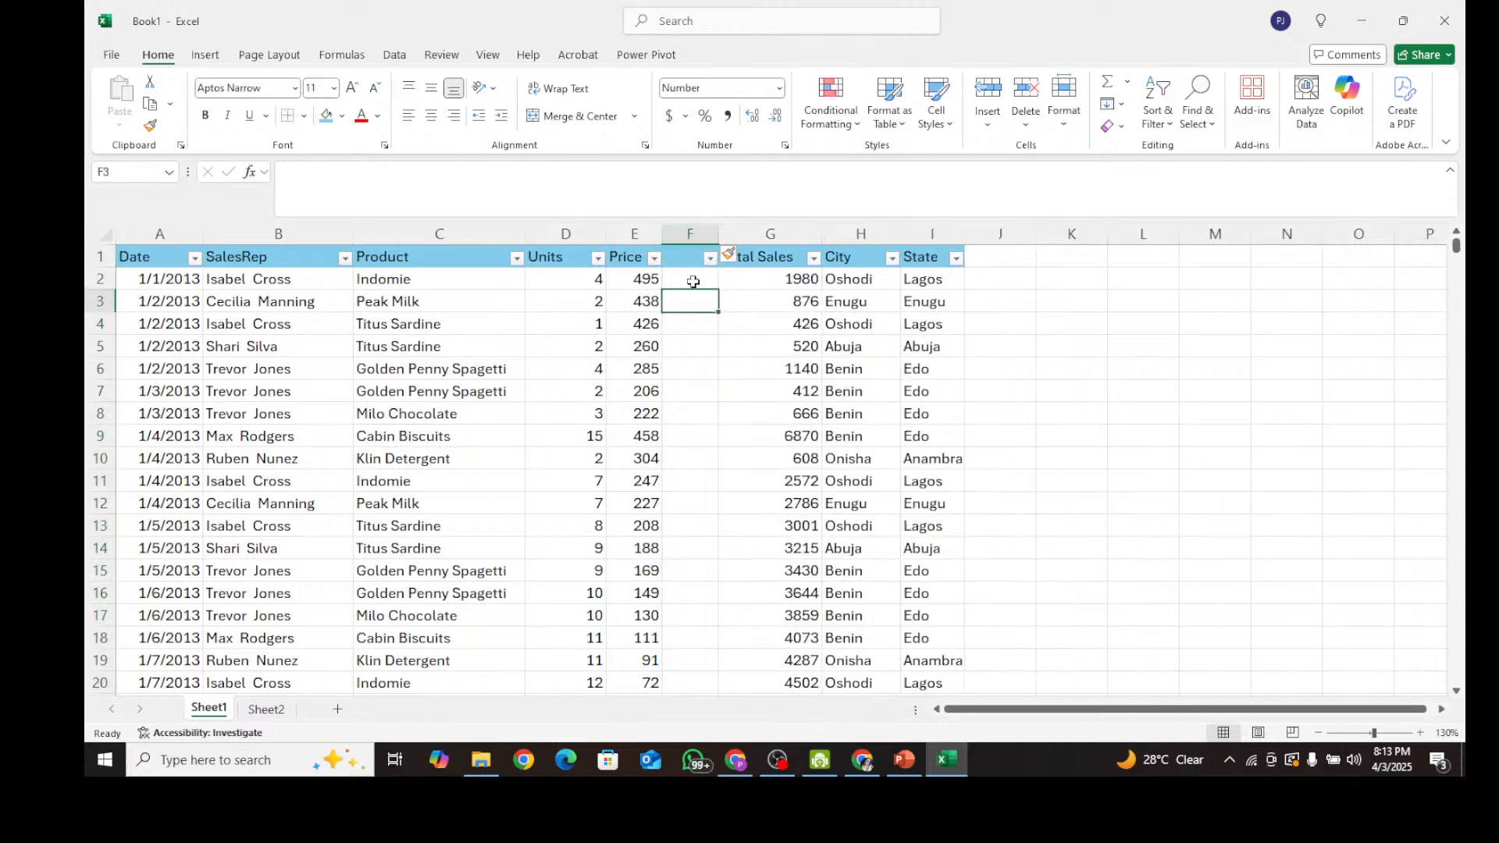
Check the first Units and Price values, and look further through the Price filter's value list without filtering.
left_click(596, 287)
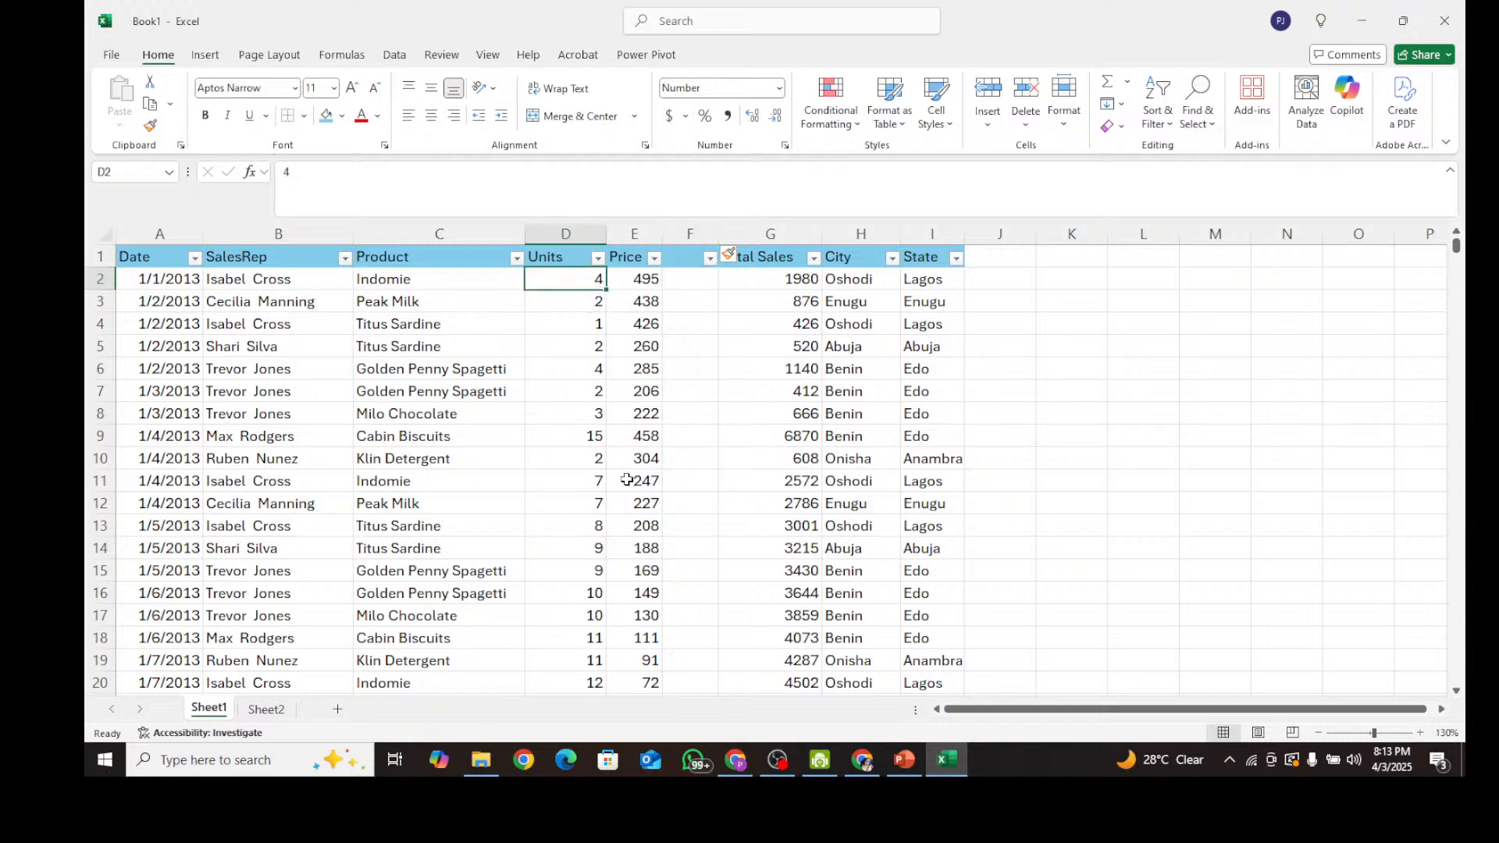
left_click(629, 480)
left_click(640, 278)
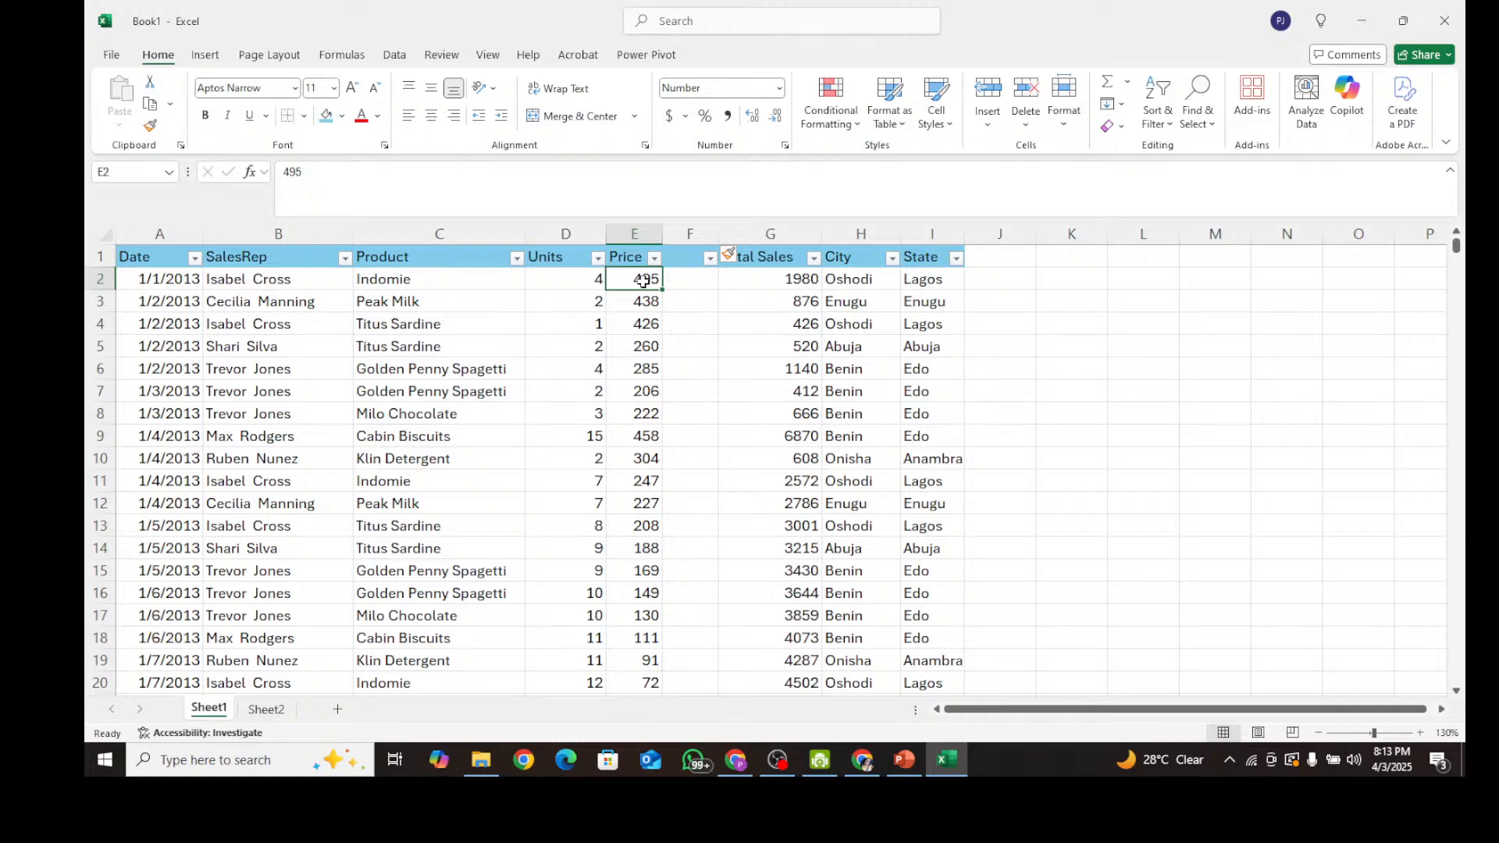
left_click(654, 257)
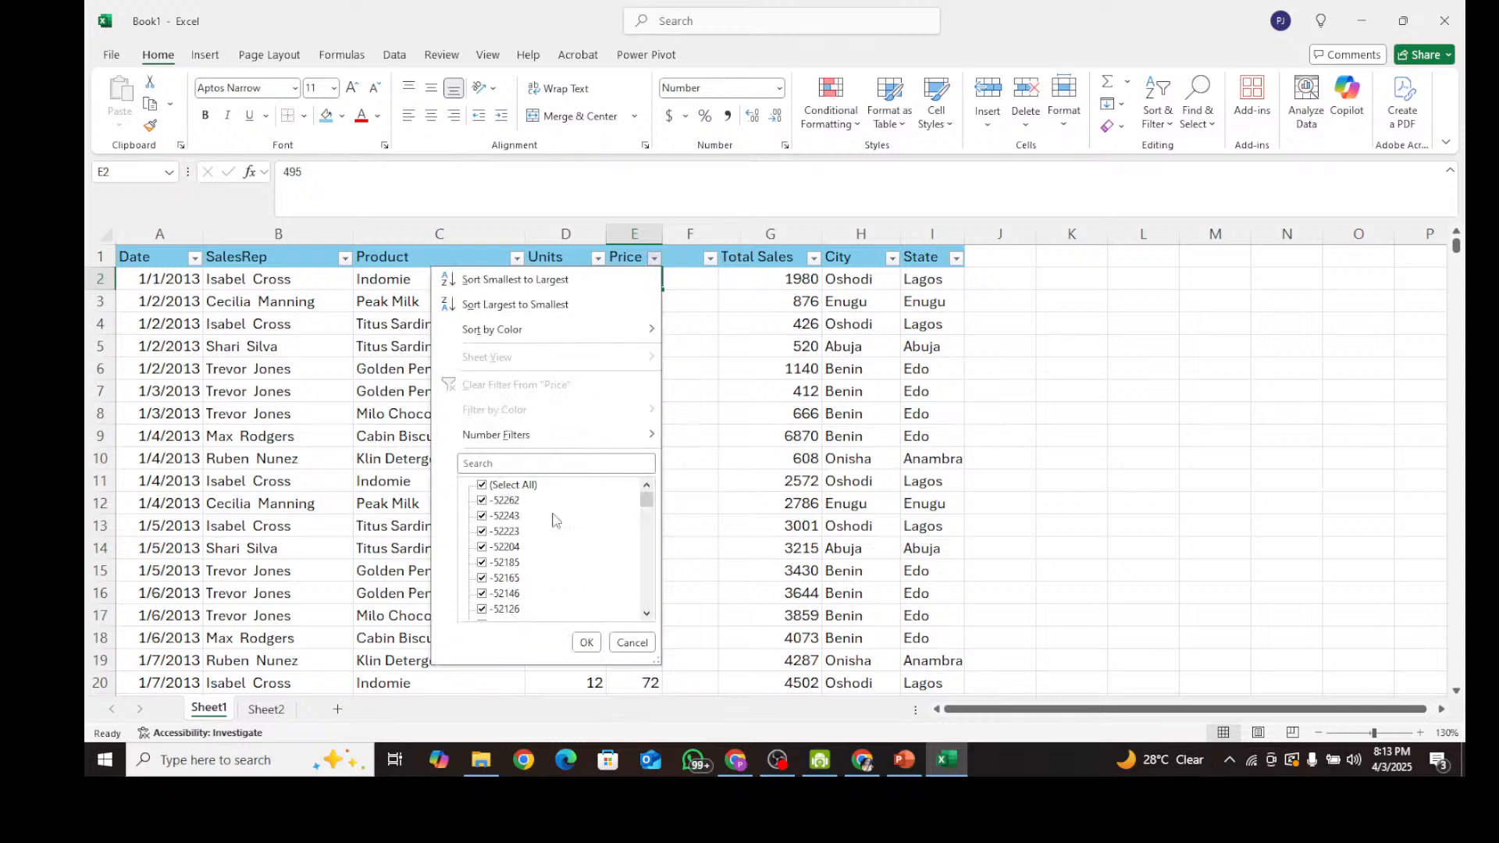
scroll(550, 516, "down", 9)
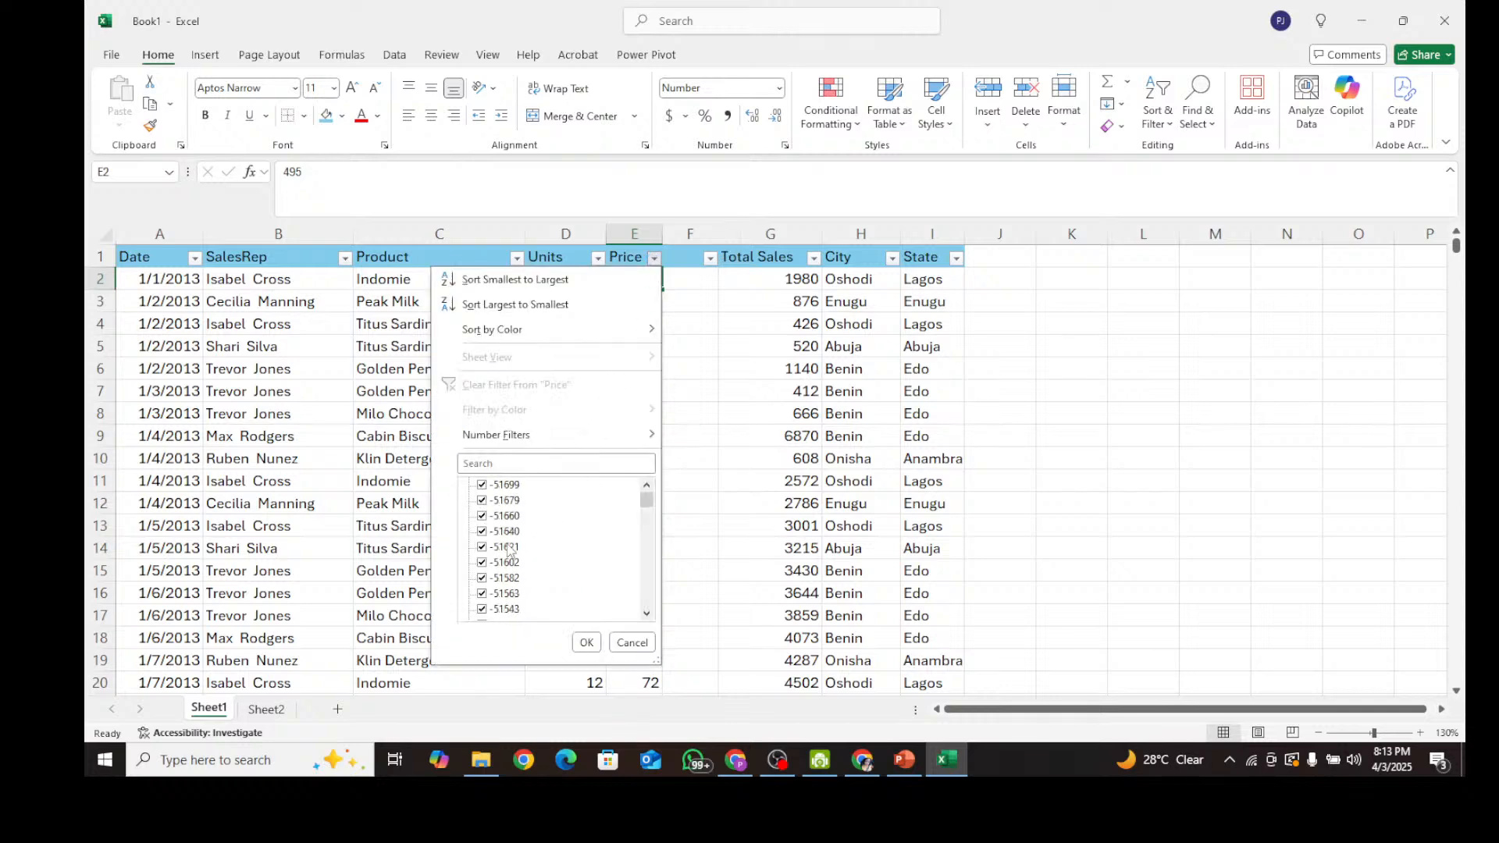
scroll(509, 550, "down", 4)
scroll(509, 550, "down", 20)
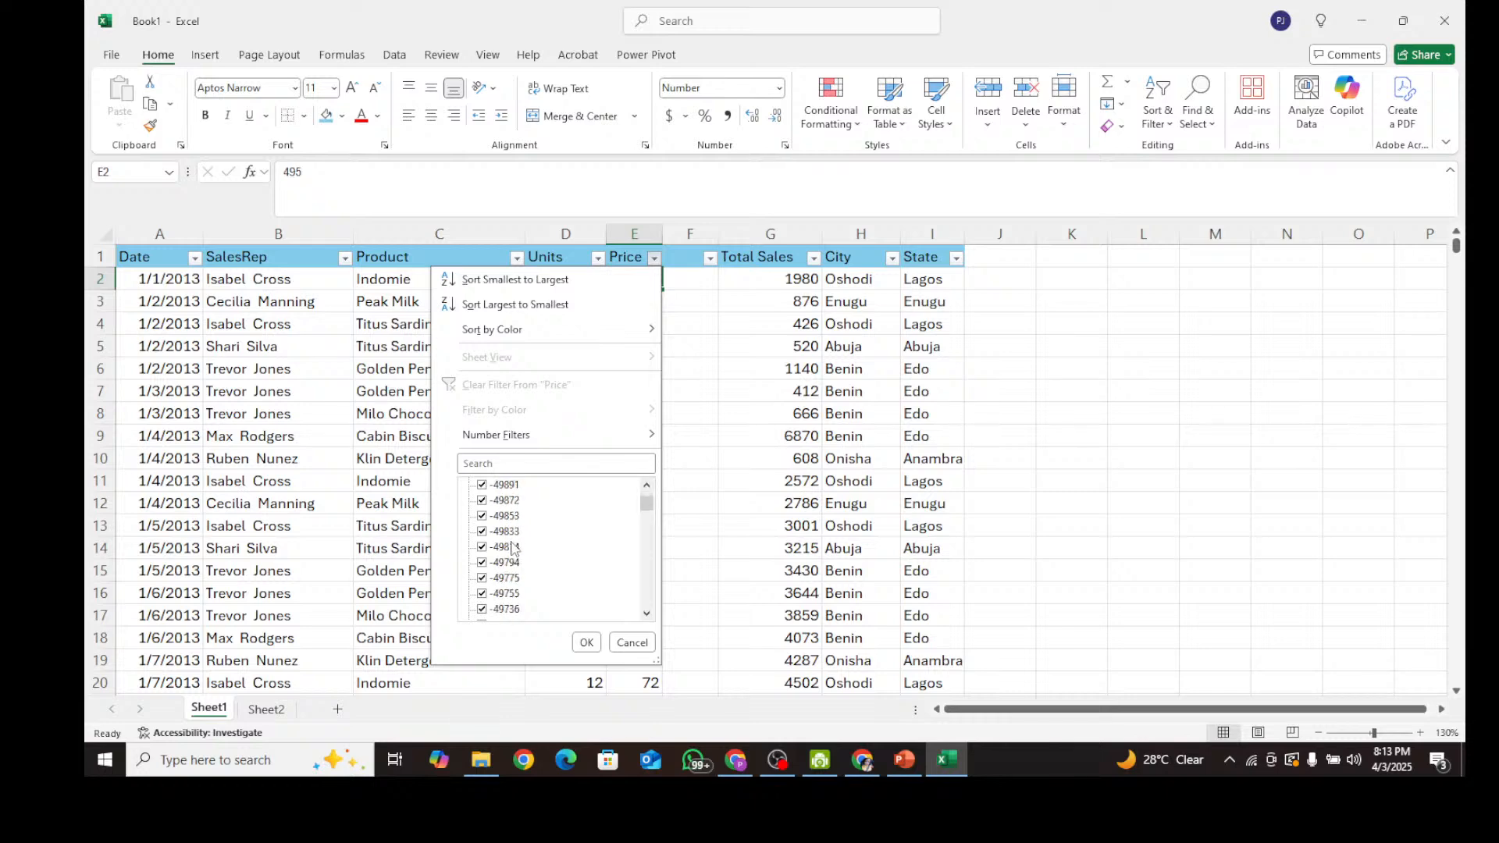
left_click(632, 642)
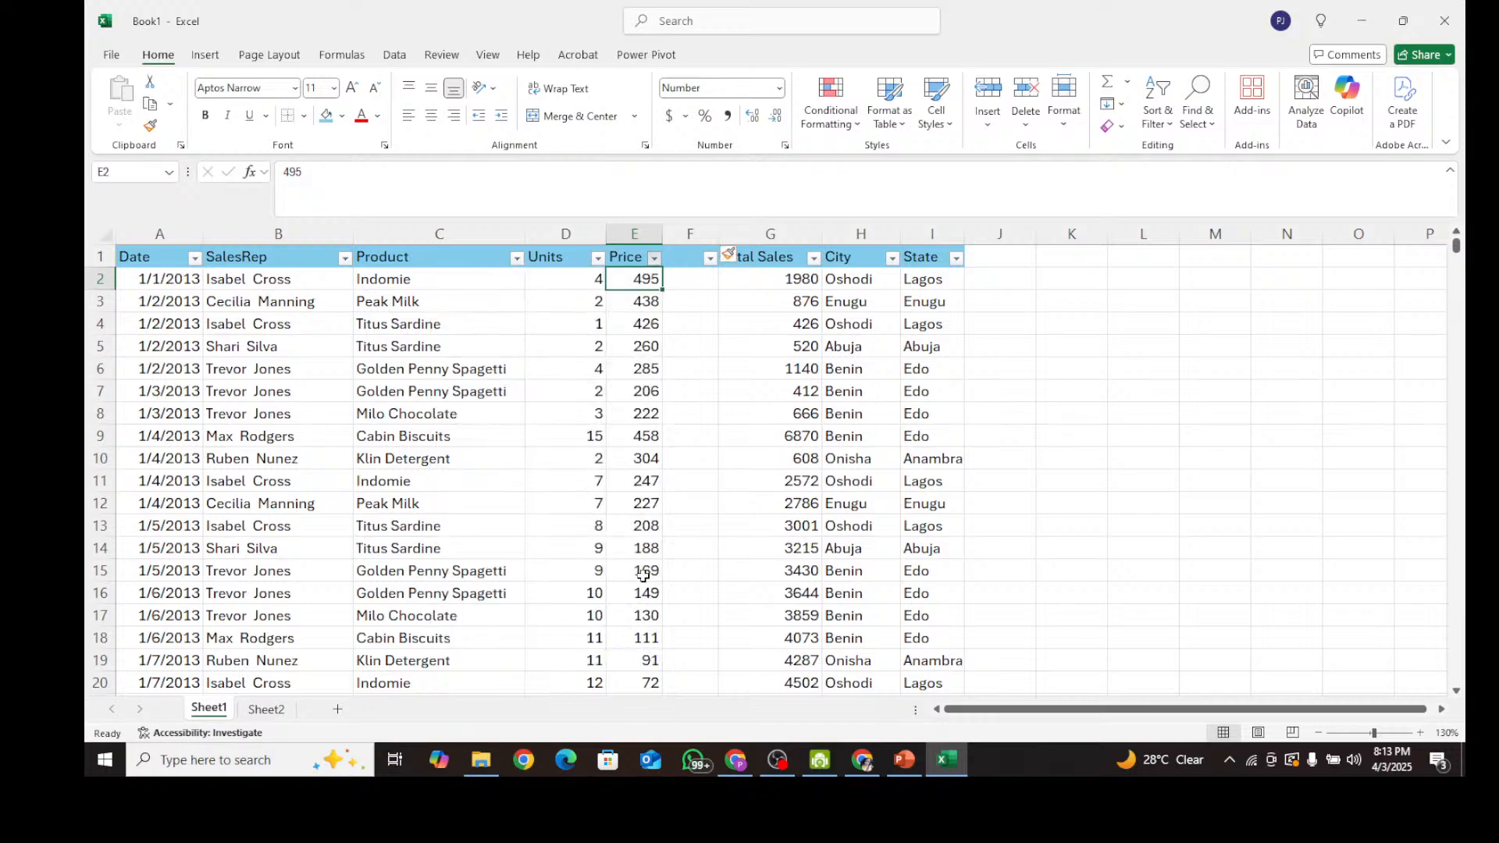
Scan the Price column down to about row 100, and view its filter options again.
scroll(639, 553, "down", 20)
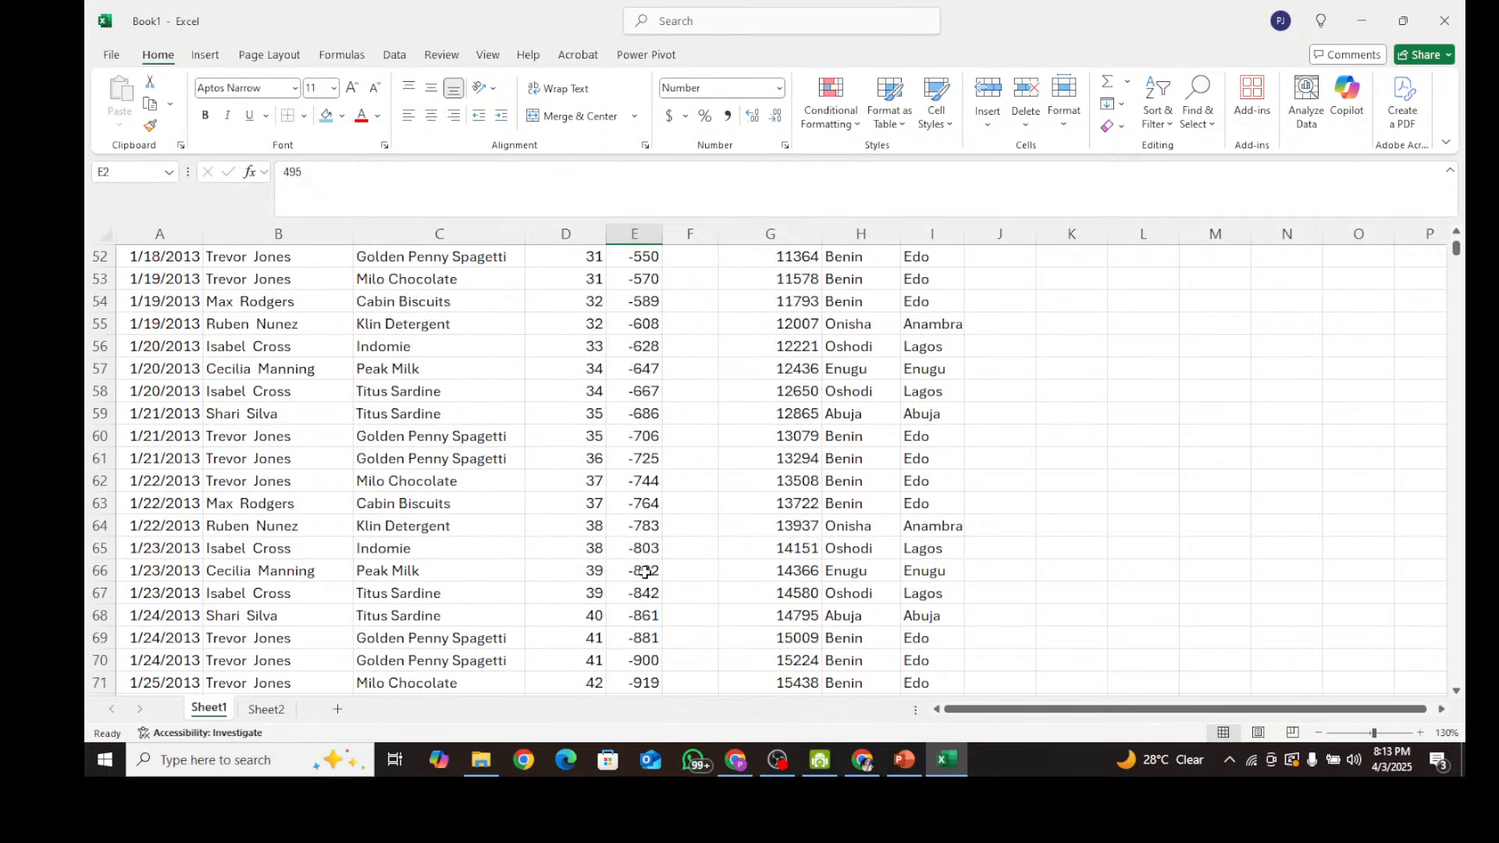
scroll(643, 573, "down", 6)
scroll(644, 573, "up", 17)
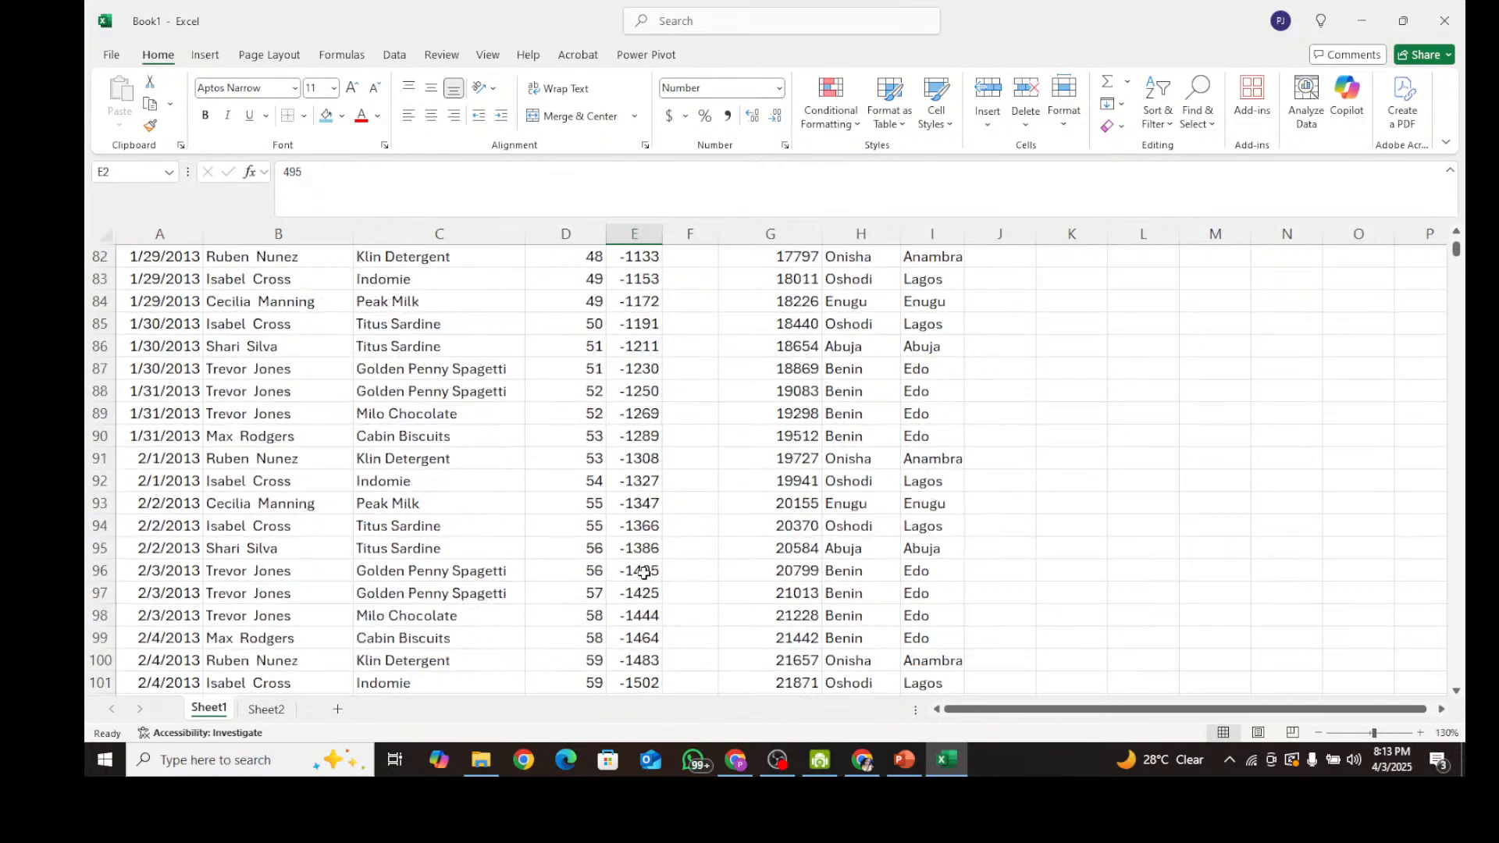
scroll(643, 573, "up", 12)
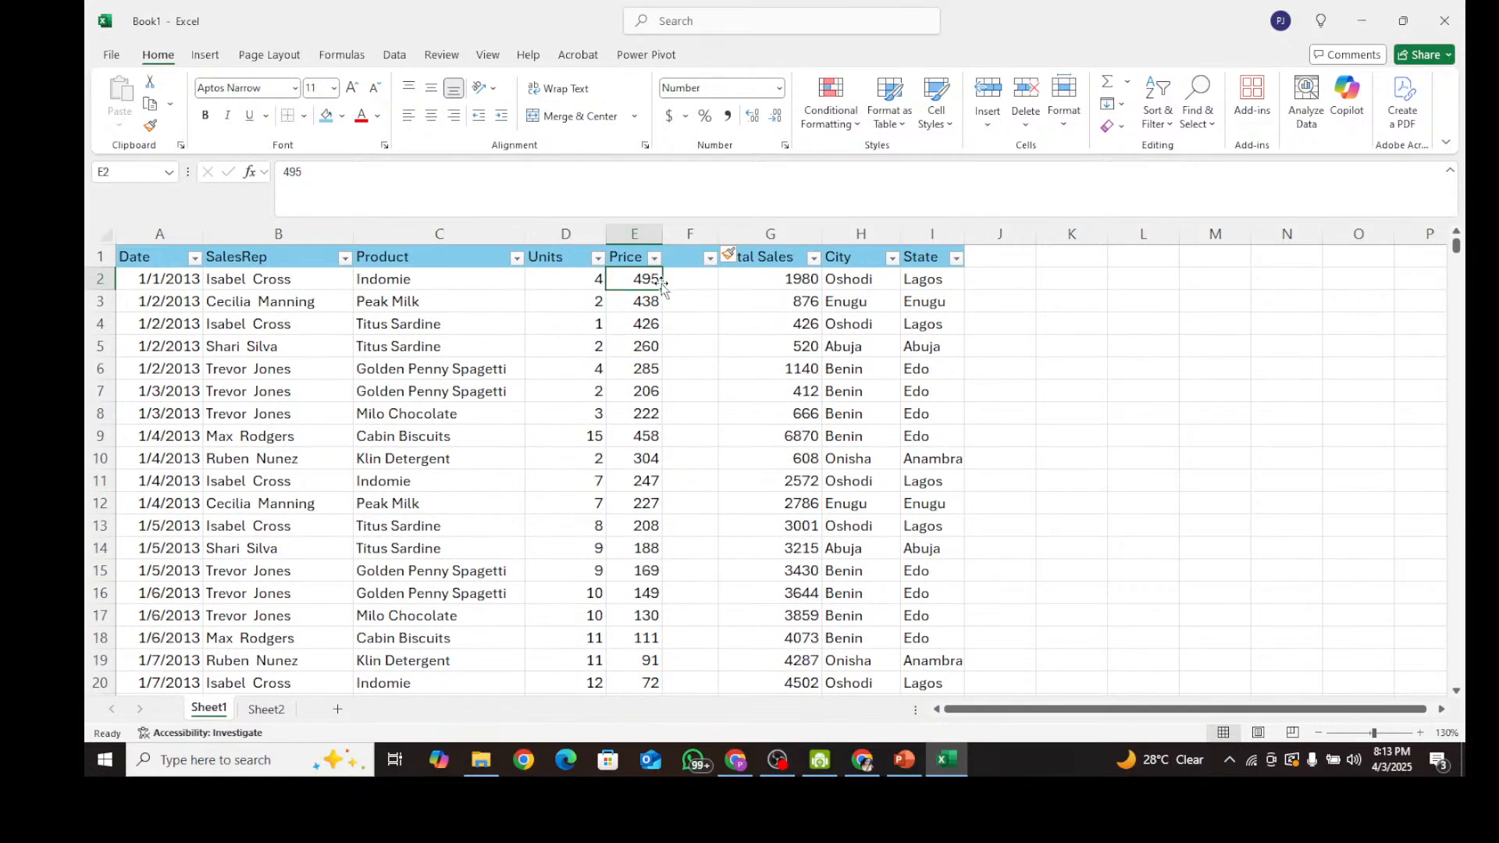
left_click(638, 320)
left_click(655, 258)
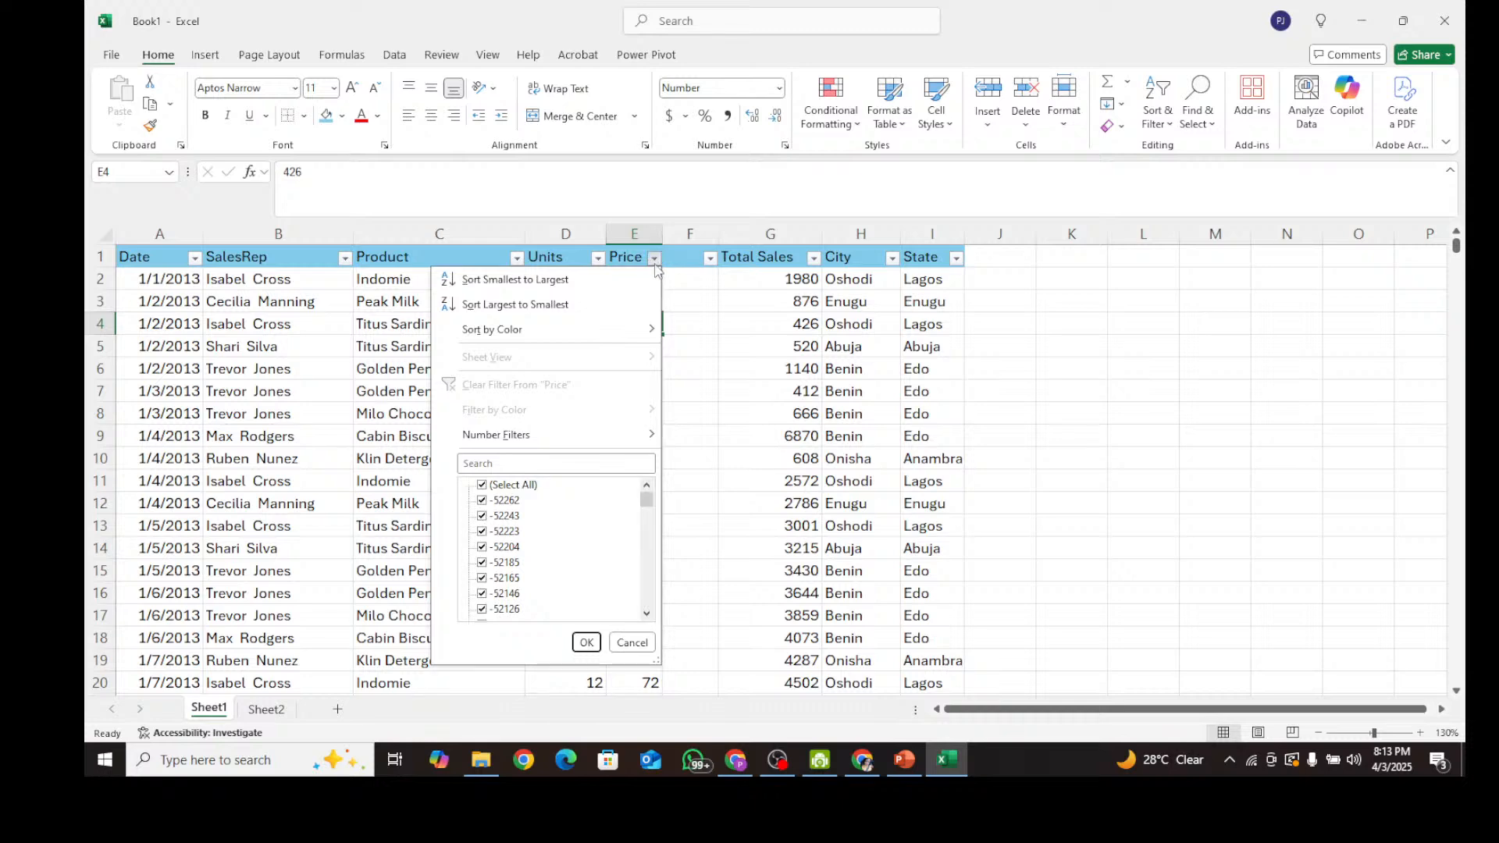
left_click(734, 372)
key("ctrl+f")
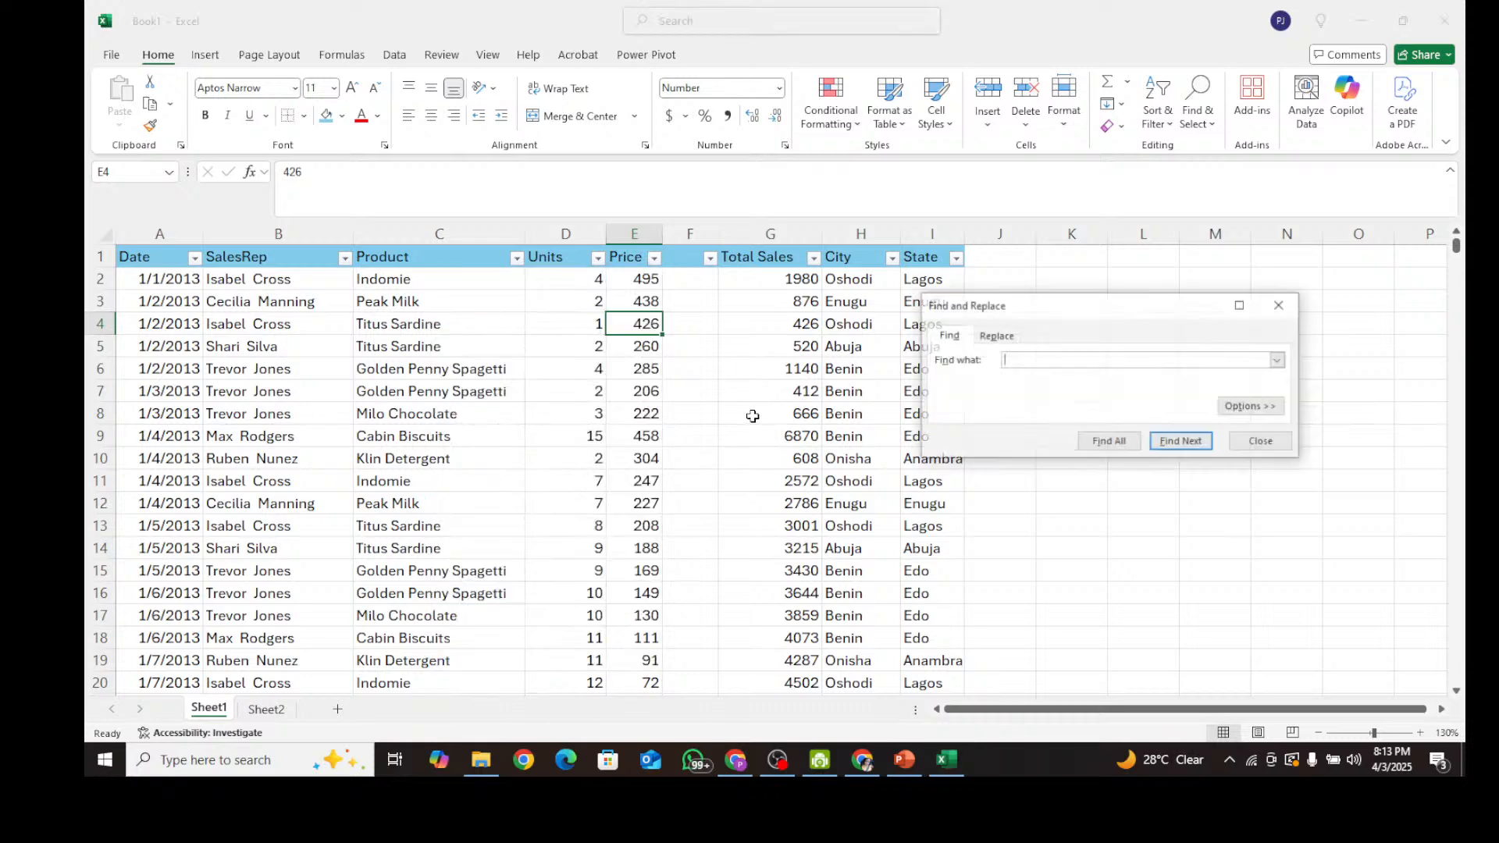
left_click(996, 336)
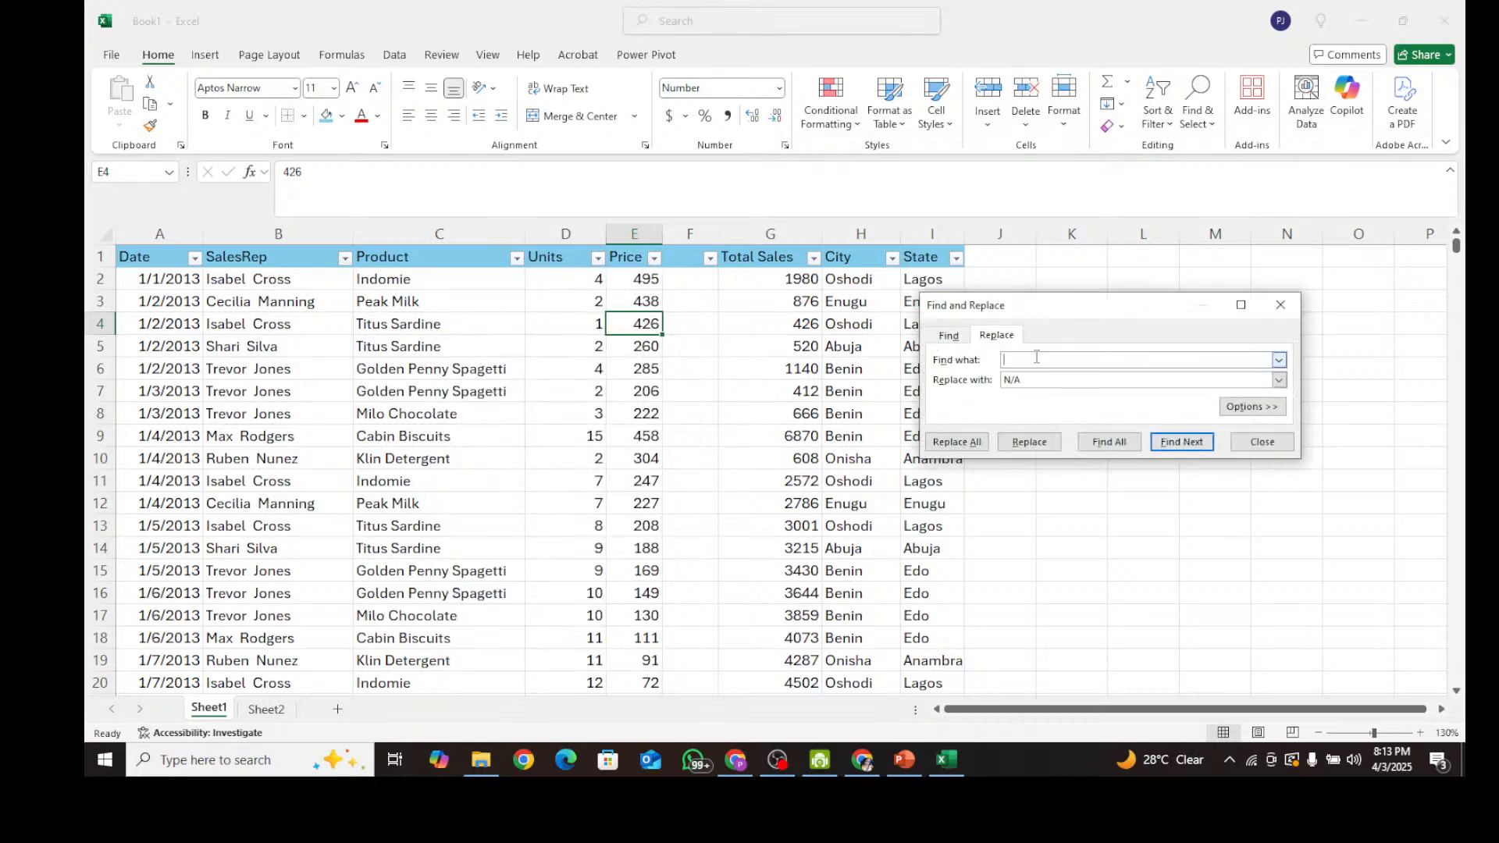
left_click(1043, 380)
left_click(1272, 303)
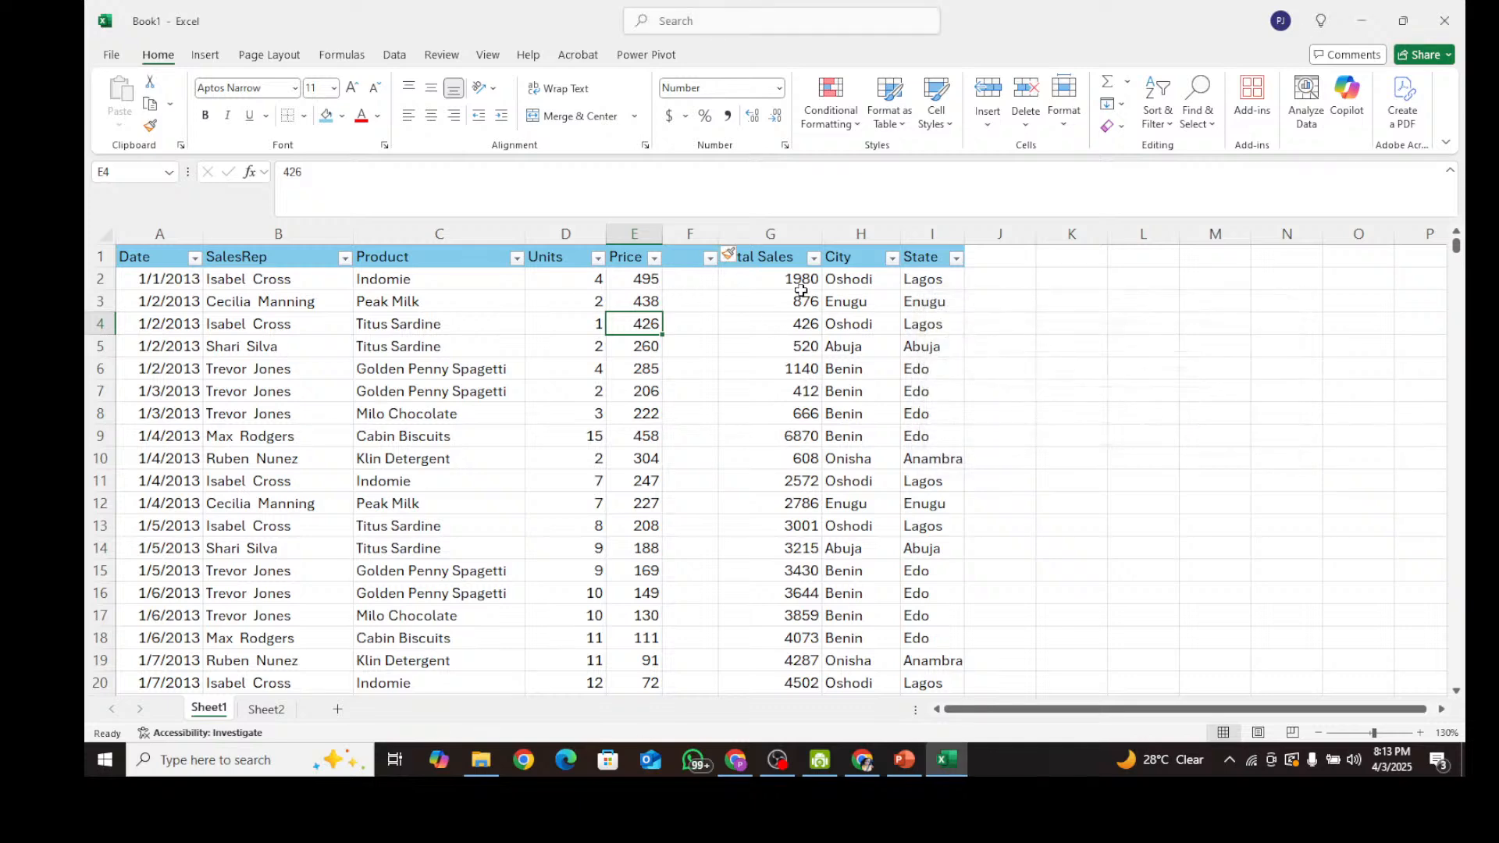
Replace every minus sign in the Price column's values with nothing.
left_click(645, 279)
key("ctrl+shift+Down")
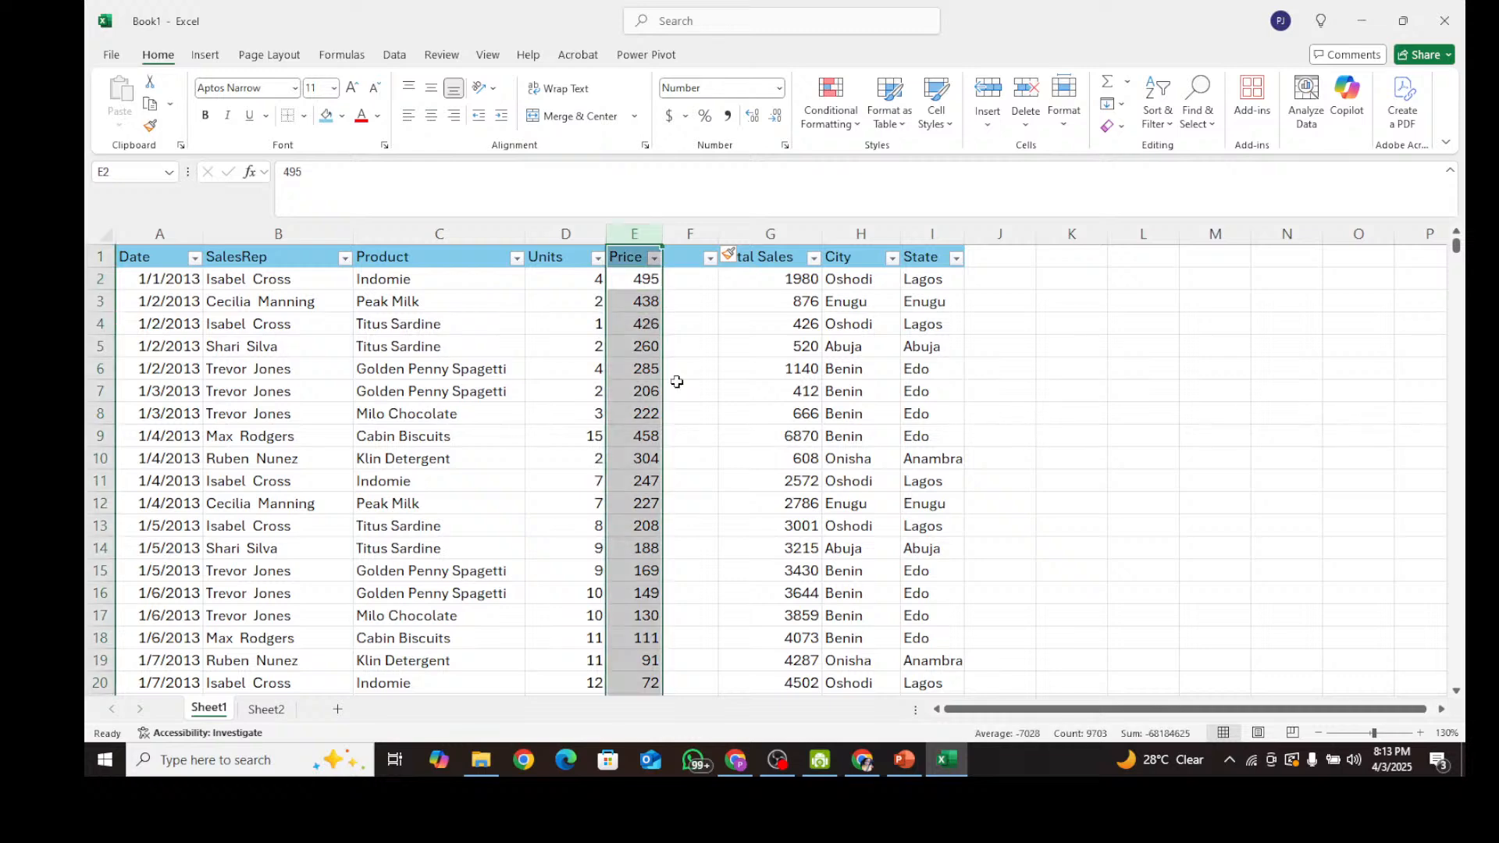
key("ctrl+f")
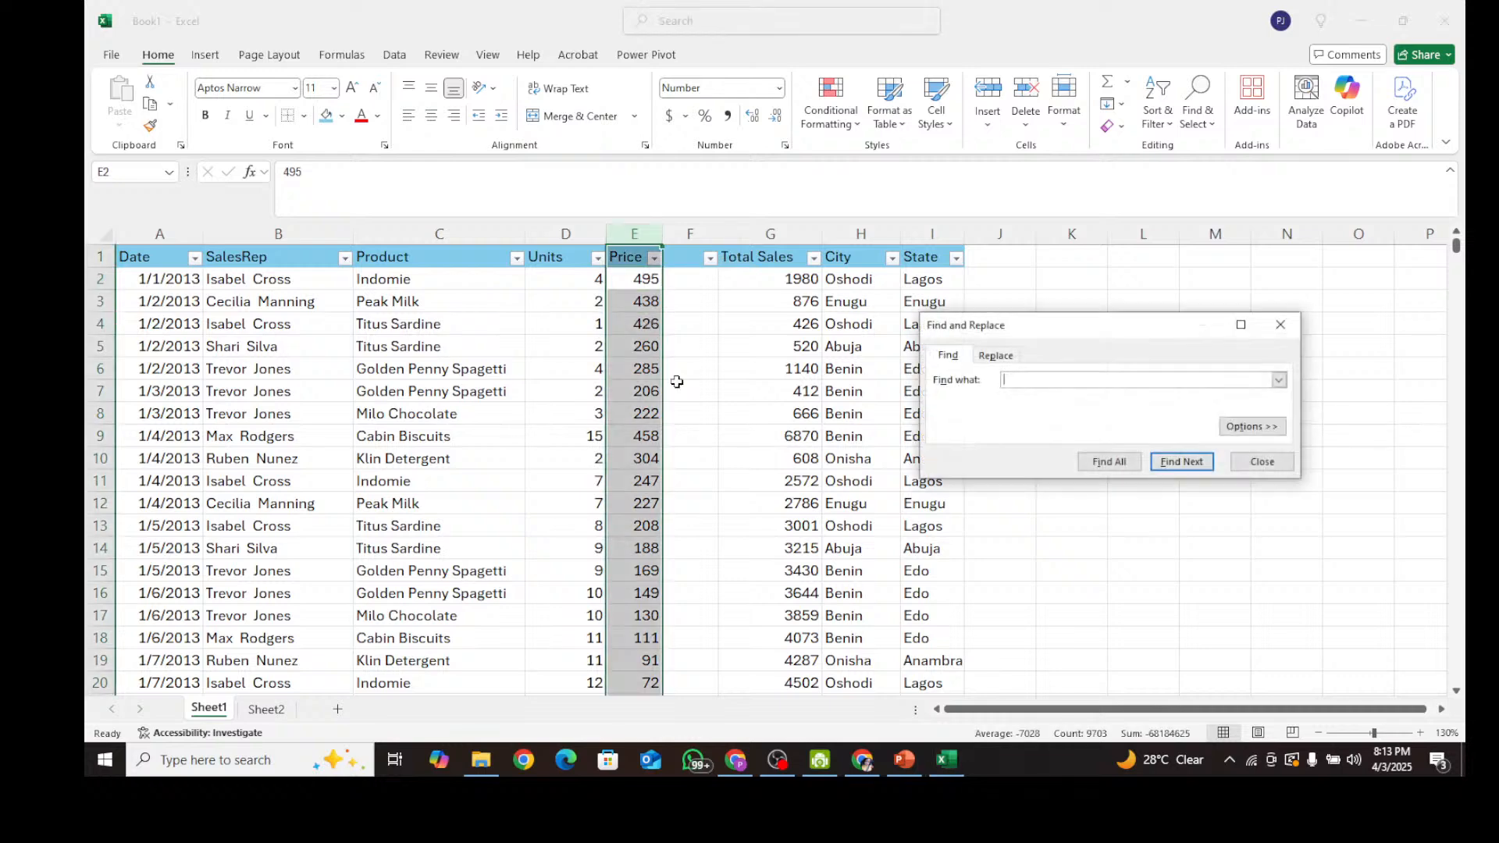
left_click(996, 356)
left_click(1028, 400)
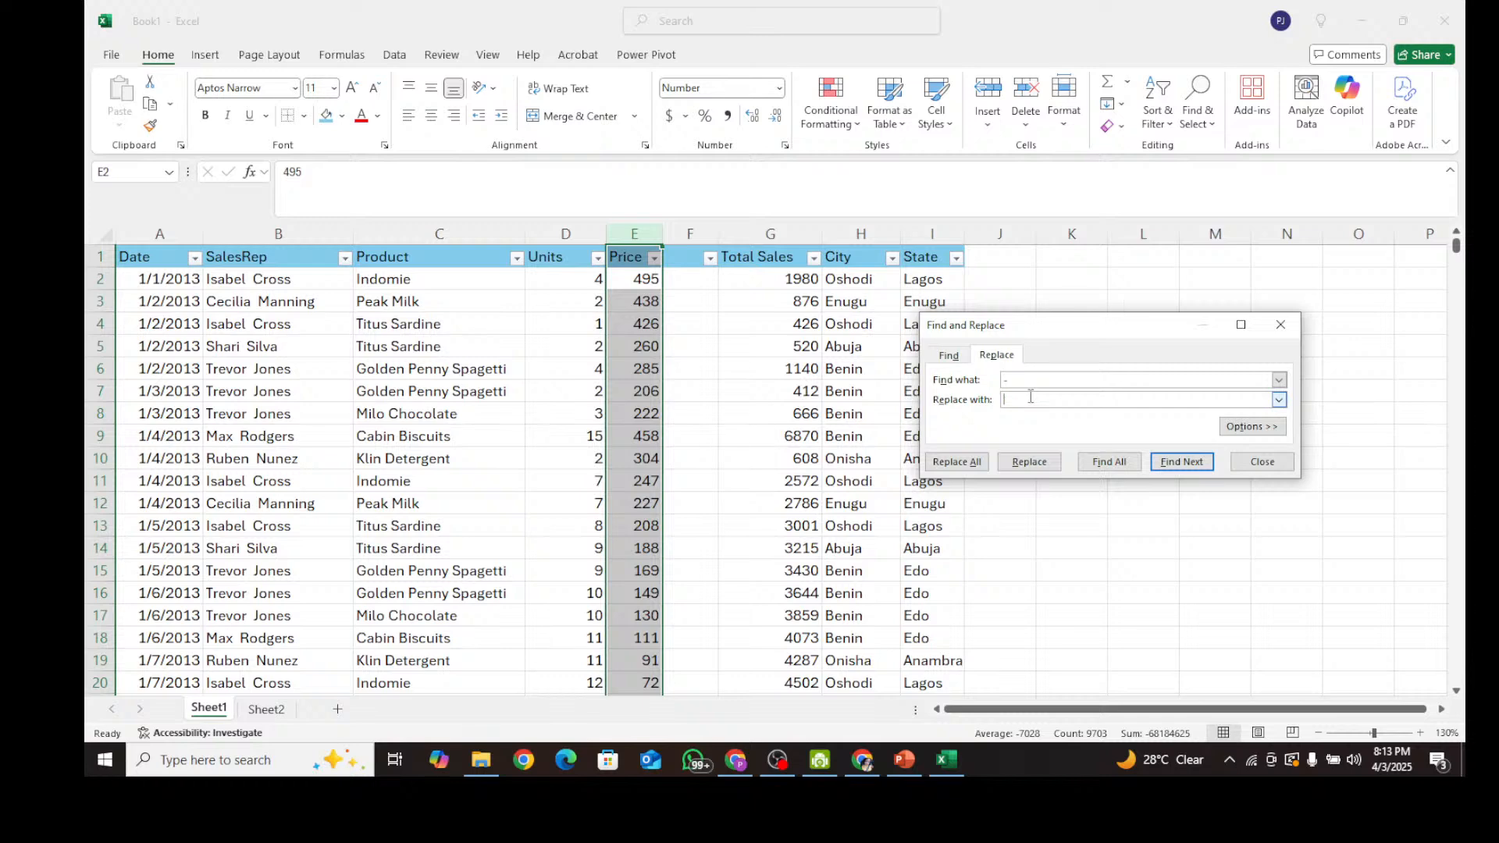
left_click(956, 462)
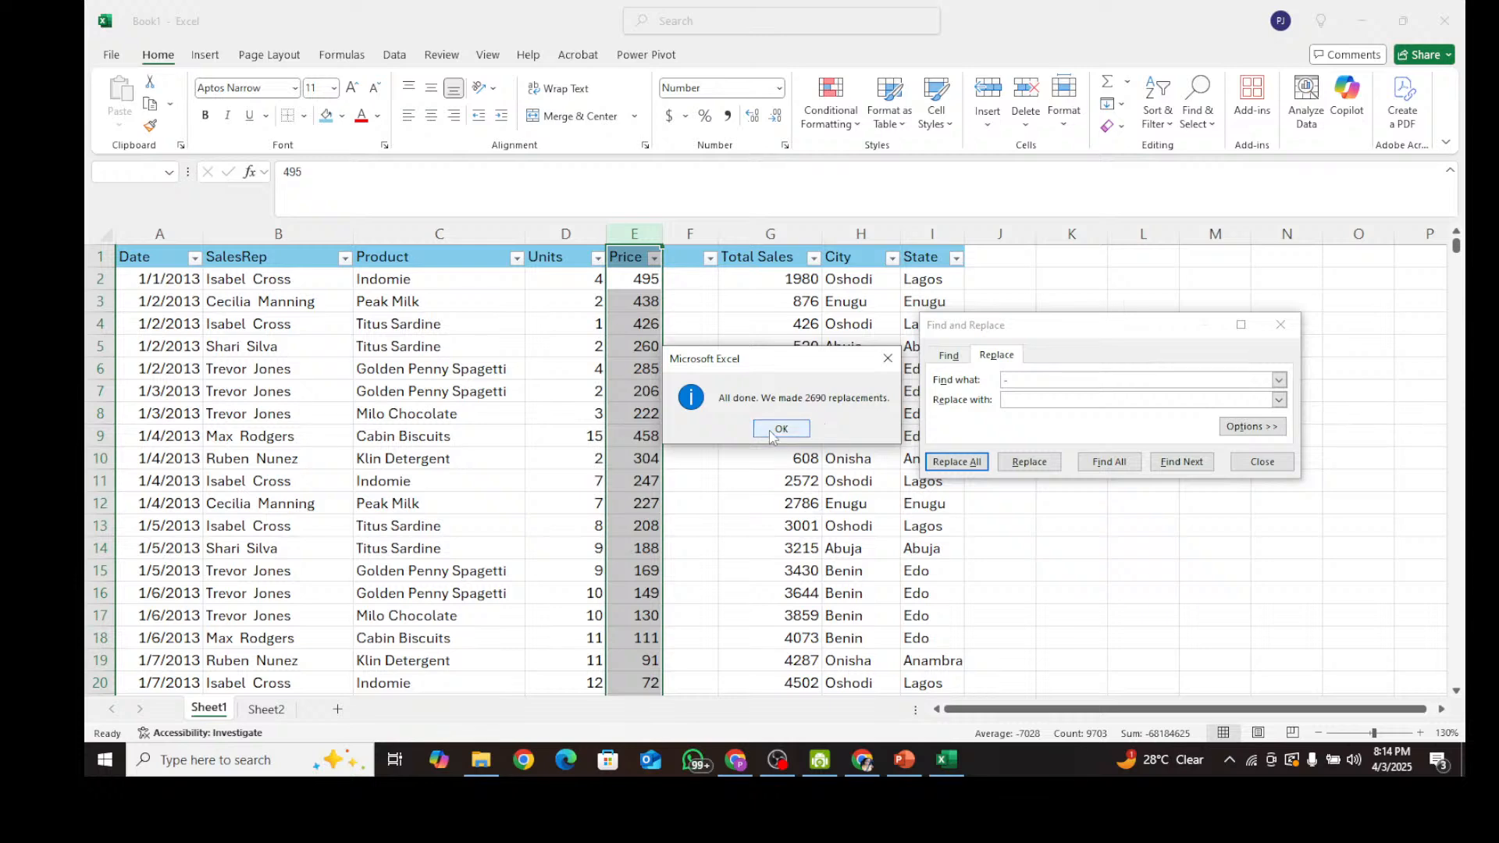
left_click(780, 429)
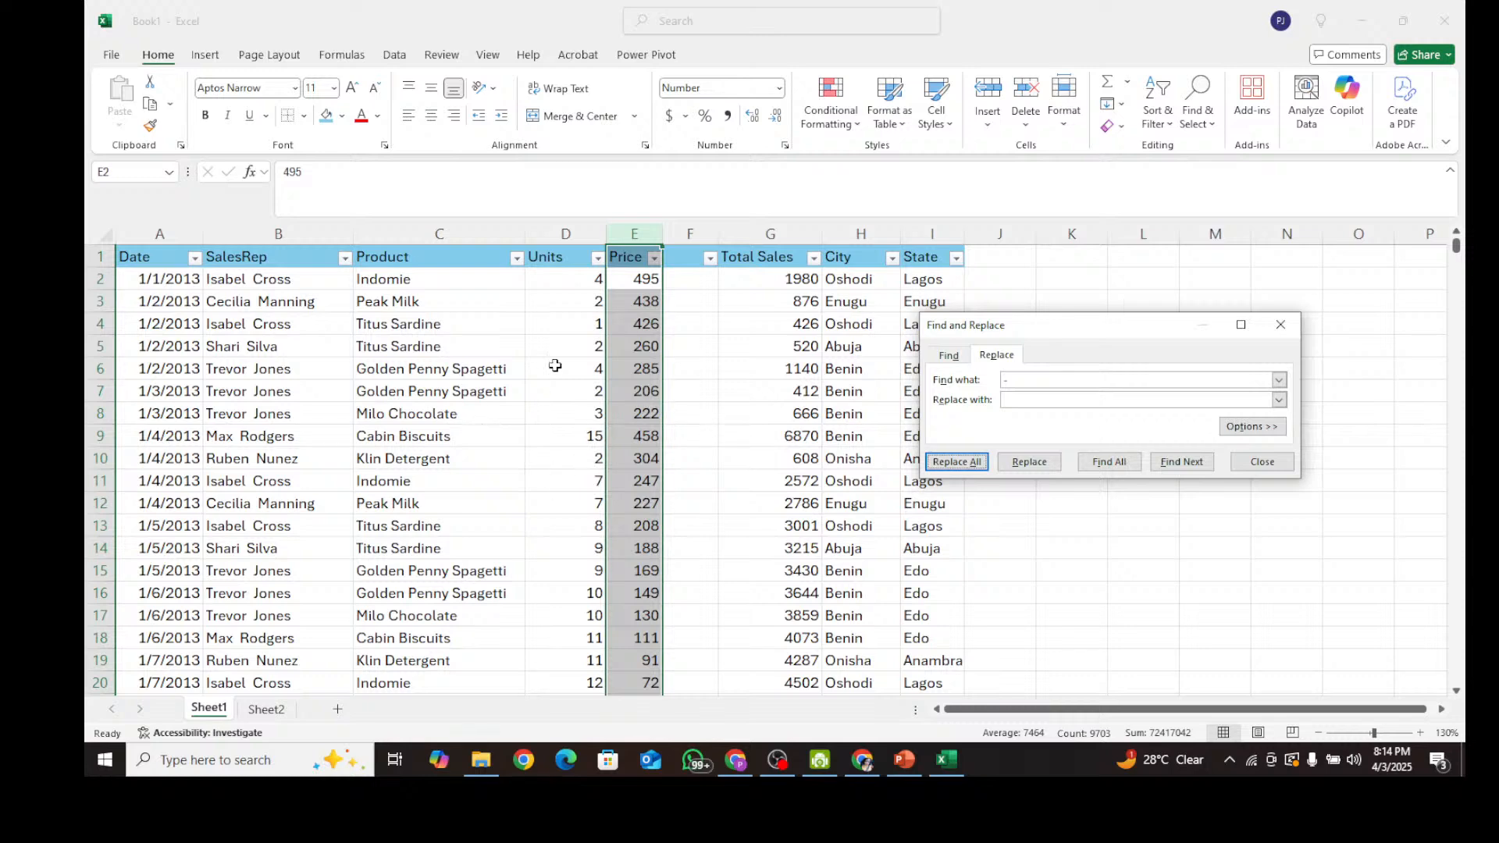
Look through the Price filter's value list for remaining negative values, without filtering.
left_click(635, 250)
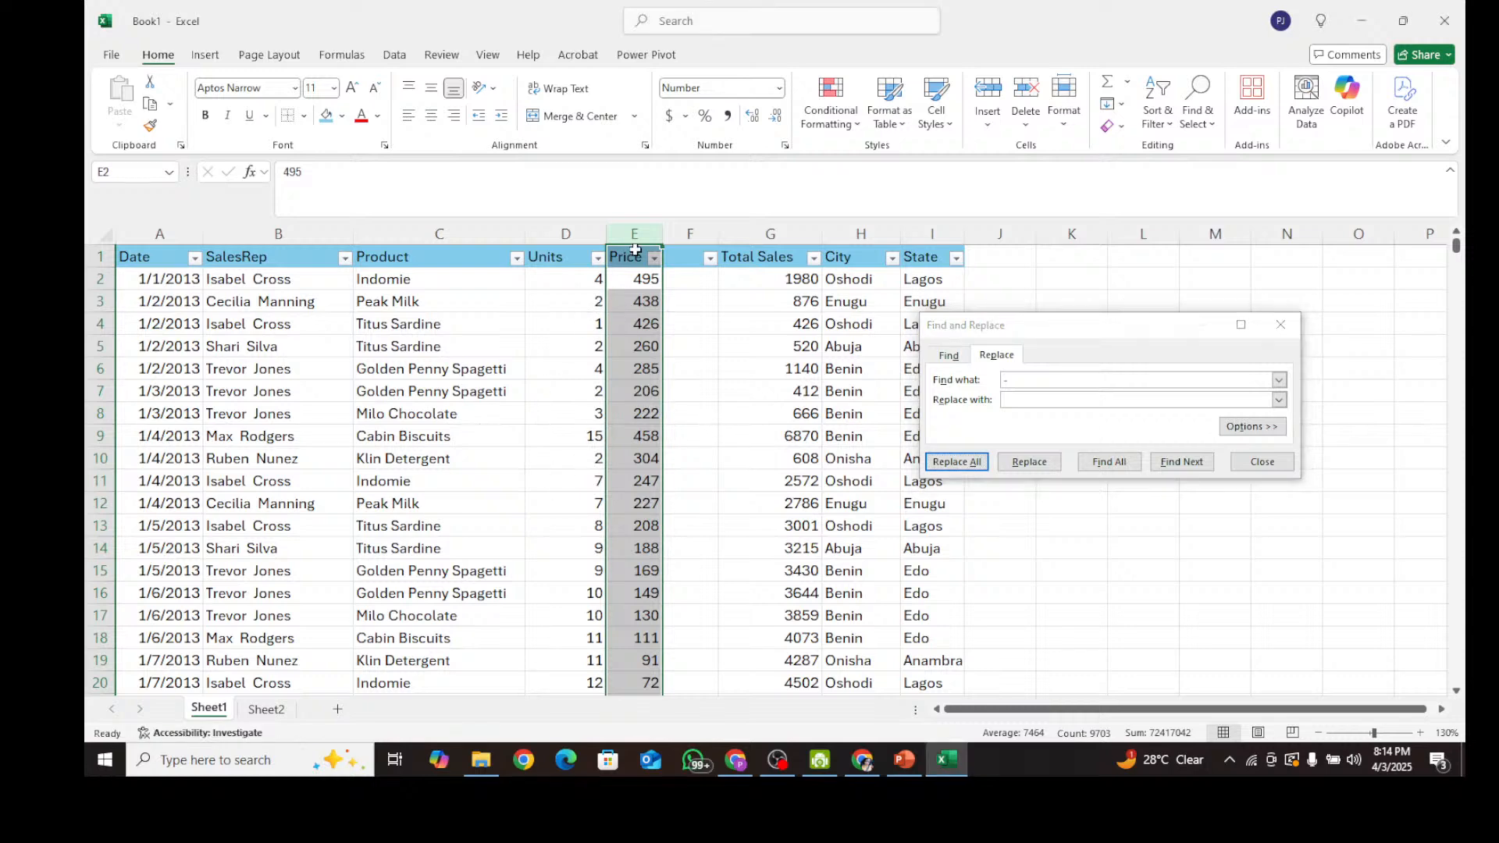
left_click(654, 257)
scroll(536, 575, "down", 5)
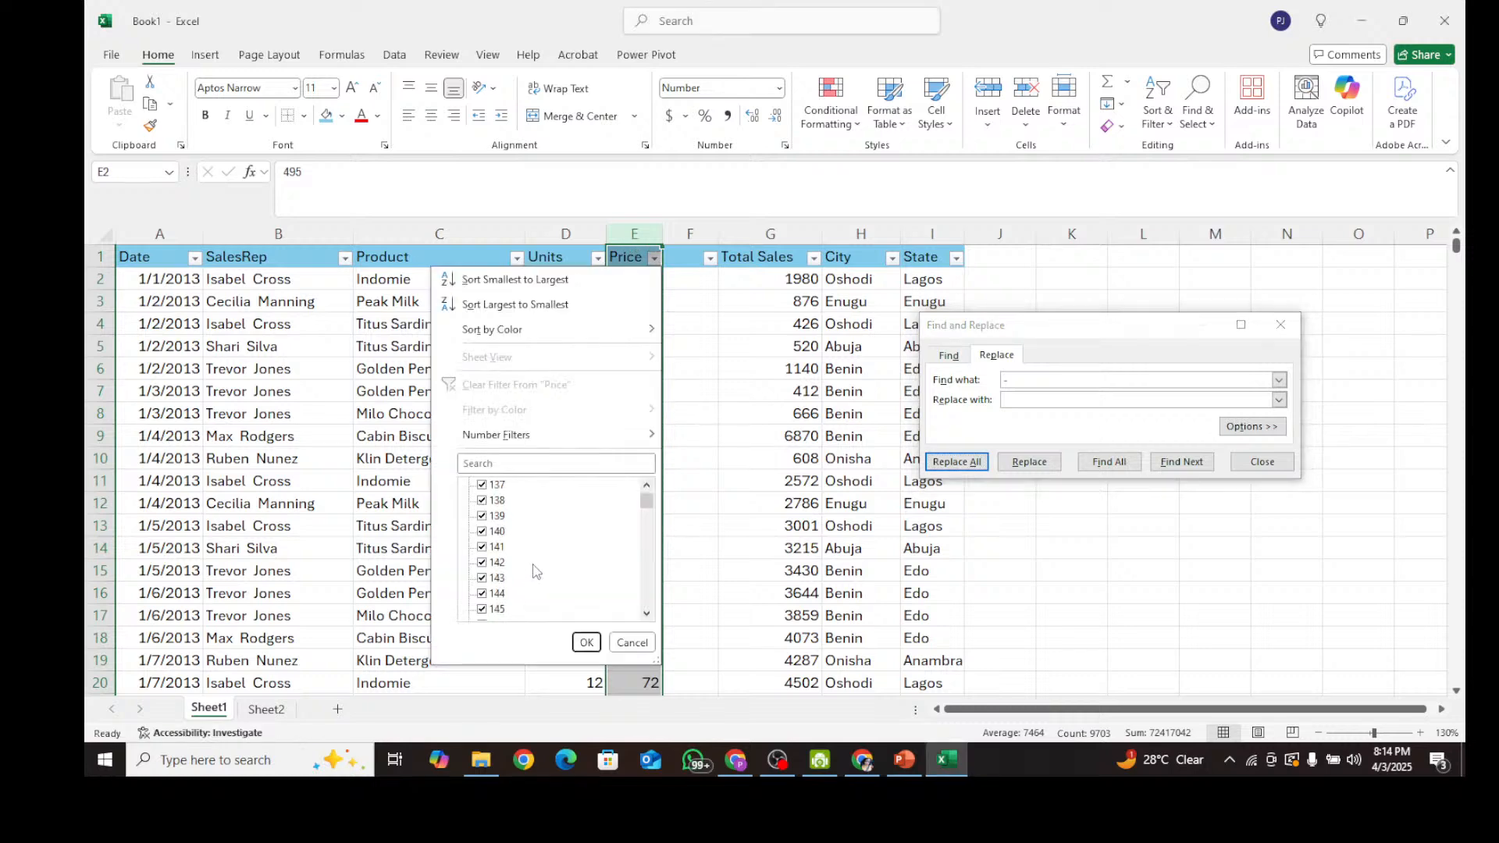
left_click(629, 641)
left_click(674, 397)
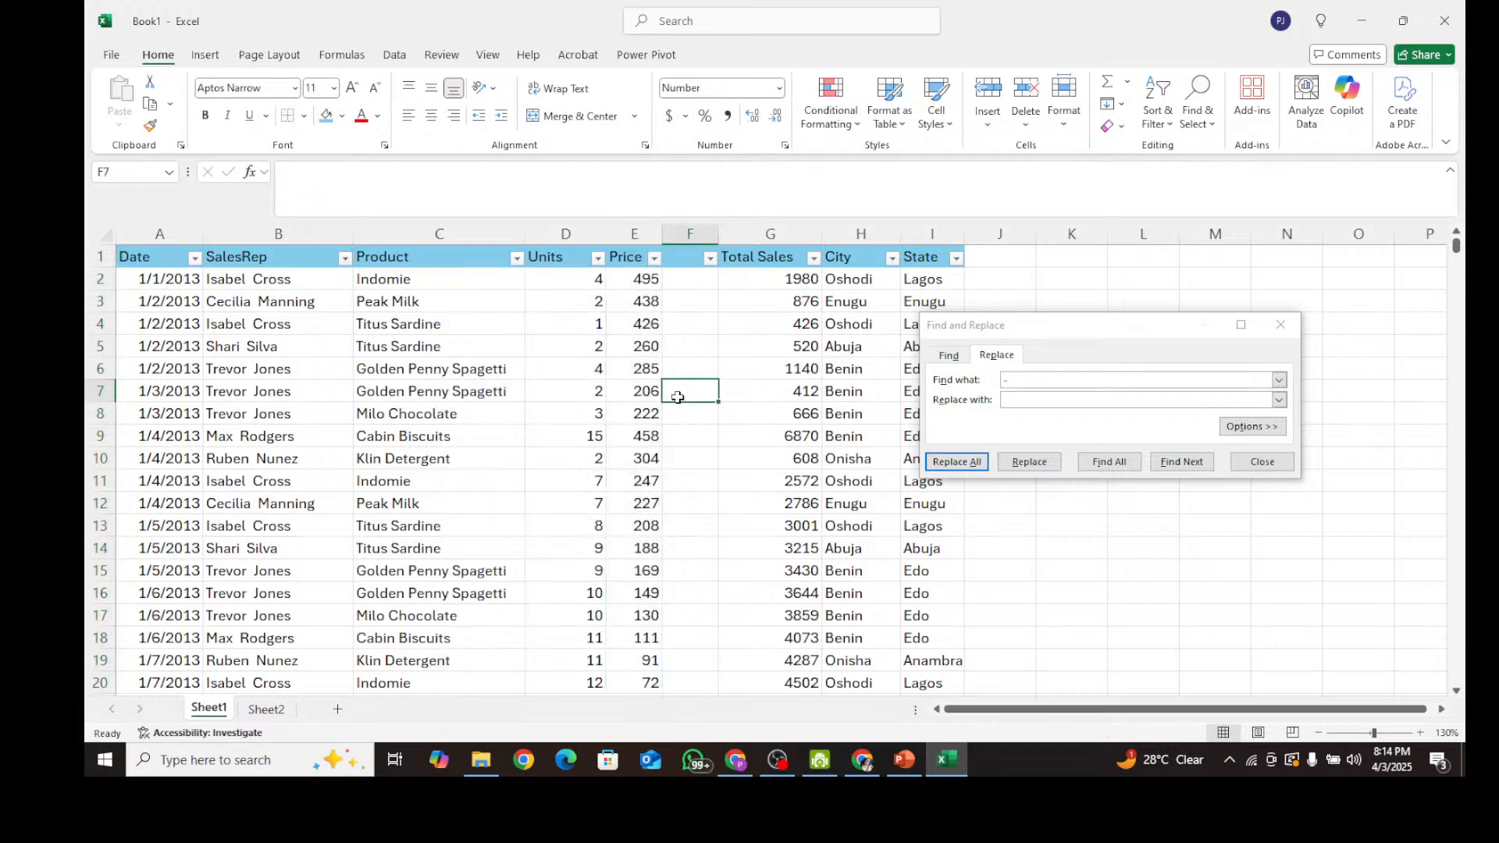
Inspect the stored Total Sales values from row 2 down to row 36, and the Price in E36.
left_click(603, 297)
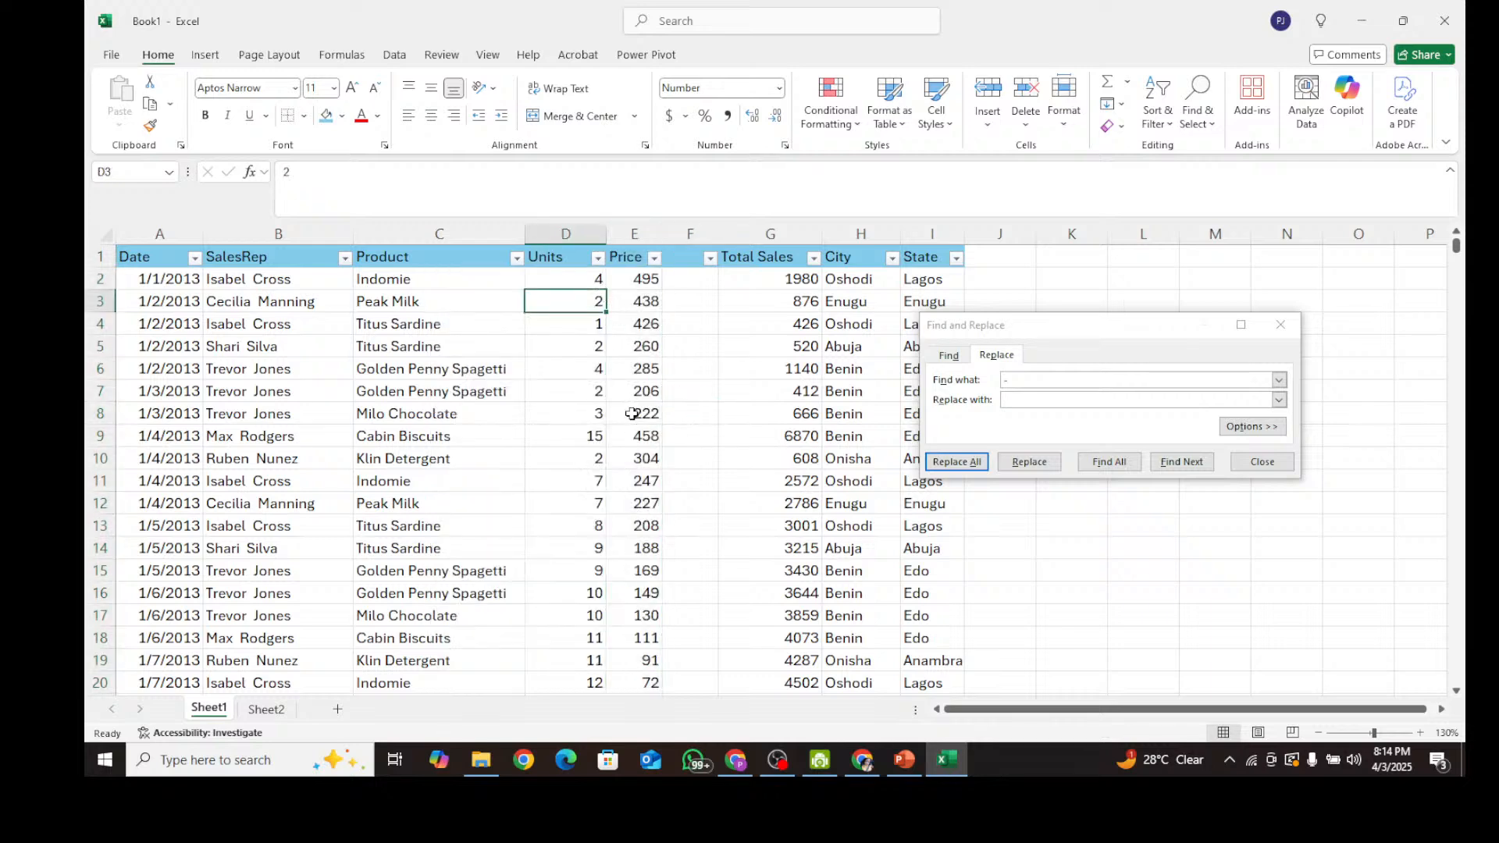
left_click(769, 368)
left_click(771, 278)
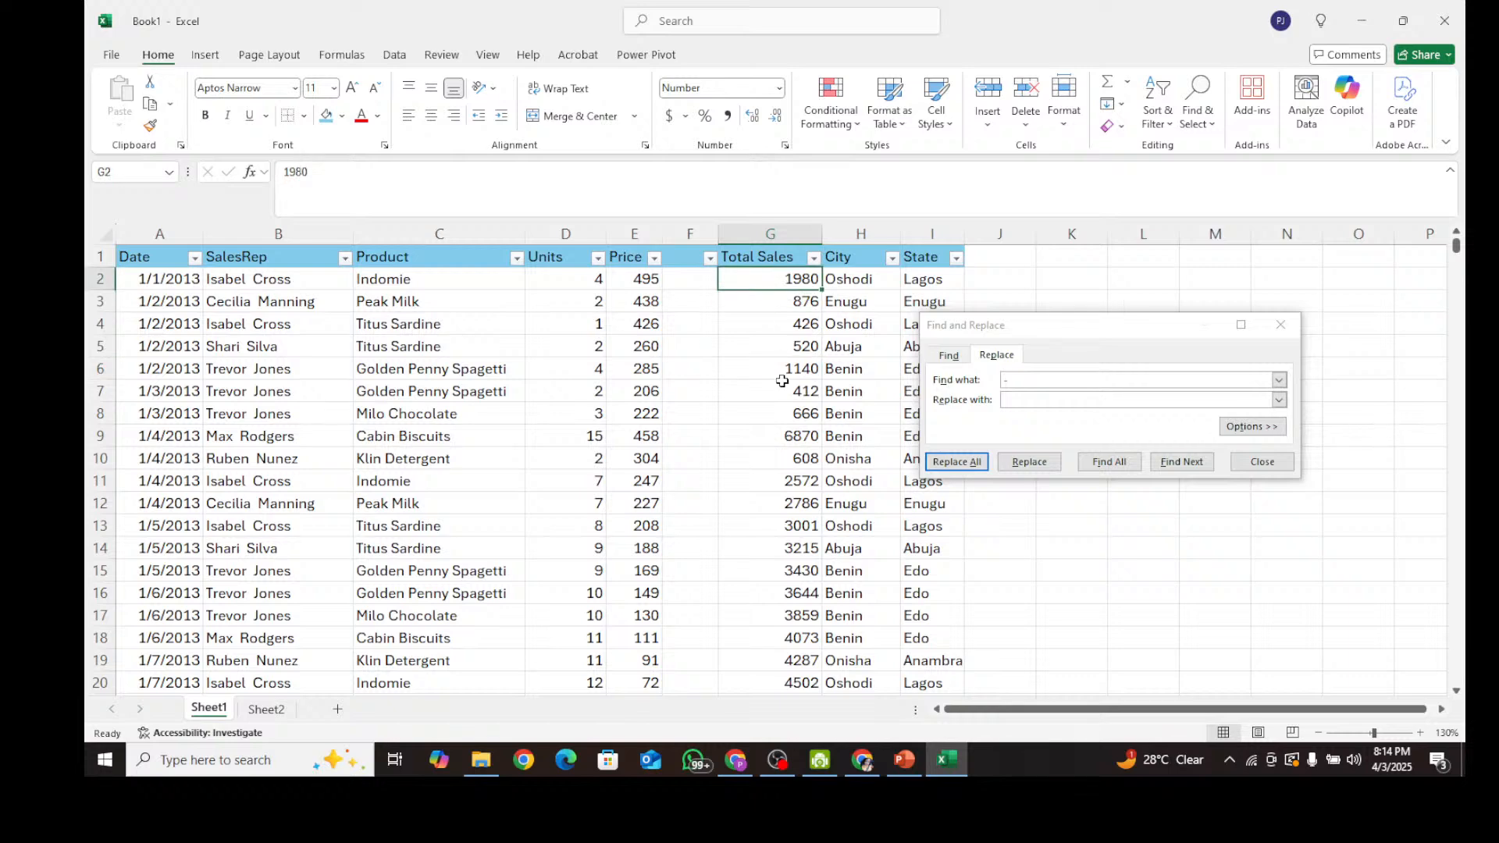
left_click(780, 387)
left_click(699, 278)
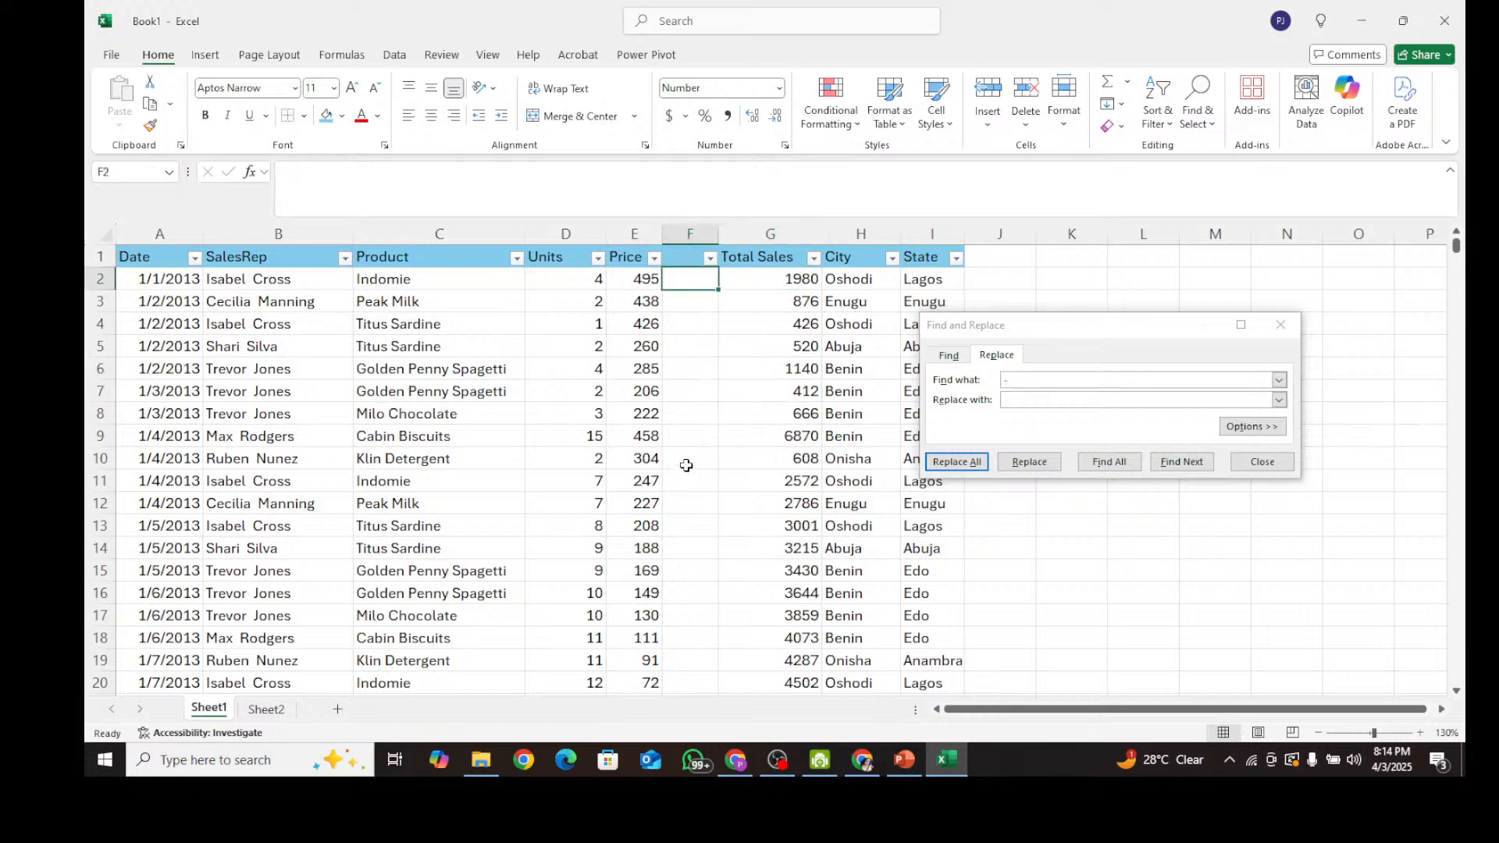
left_click(745, 413)
left_click(777, 481)
left_click(785, 570)
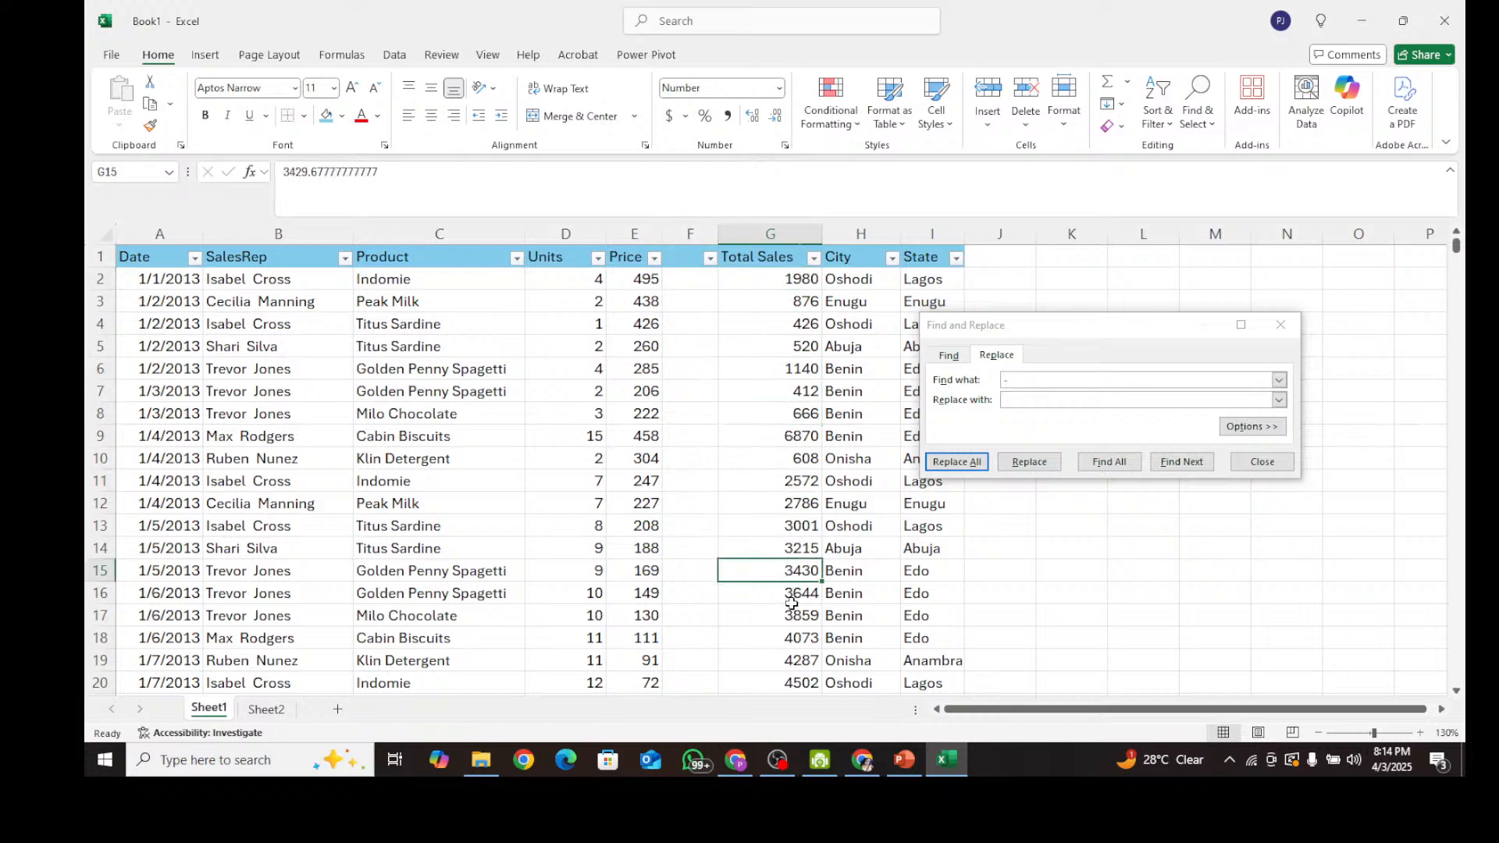
scroll(791, 604, "down", 6)
left_click(793, 635)
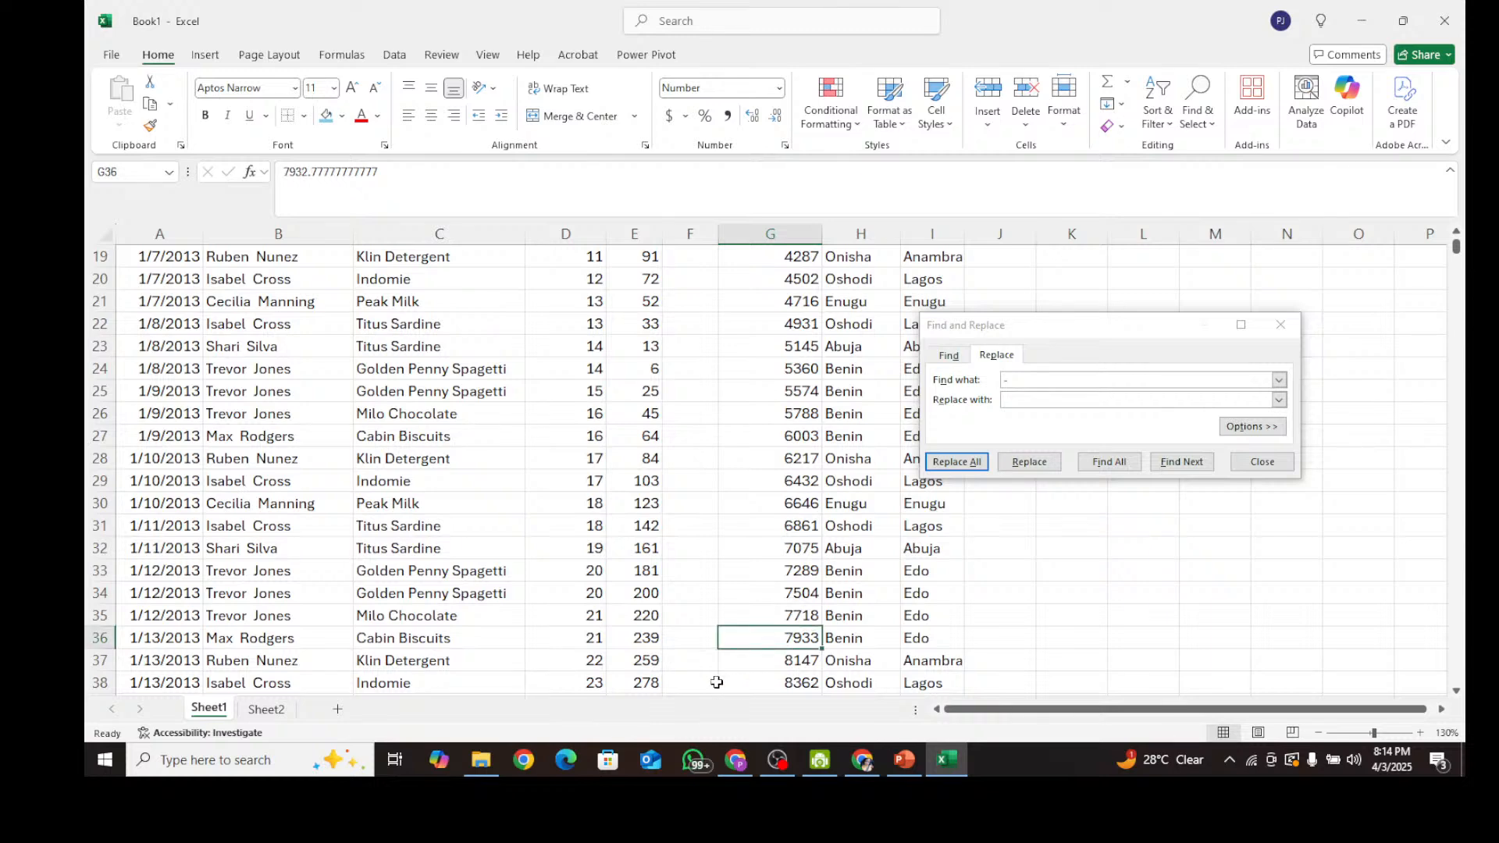
left_click(616, 642)
scroll(672, 603, "up", 6)
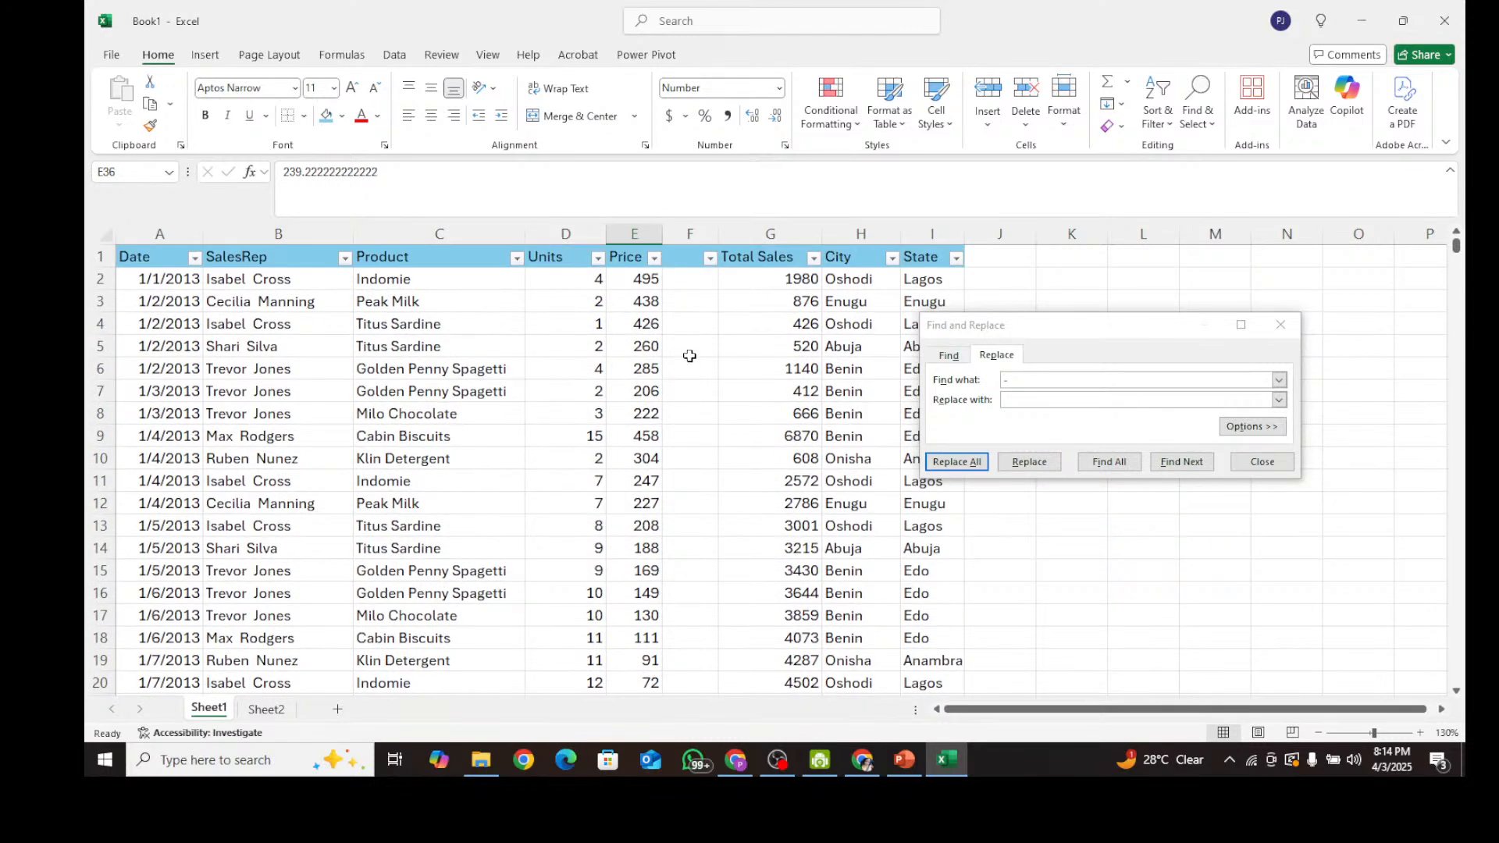
Calculate Units times Price in F2 with =D2*E2 and fill the formula down the whole empty column.
left_click(687, 277)
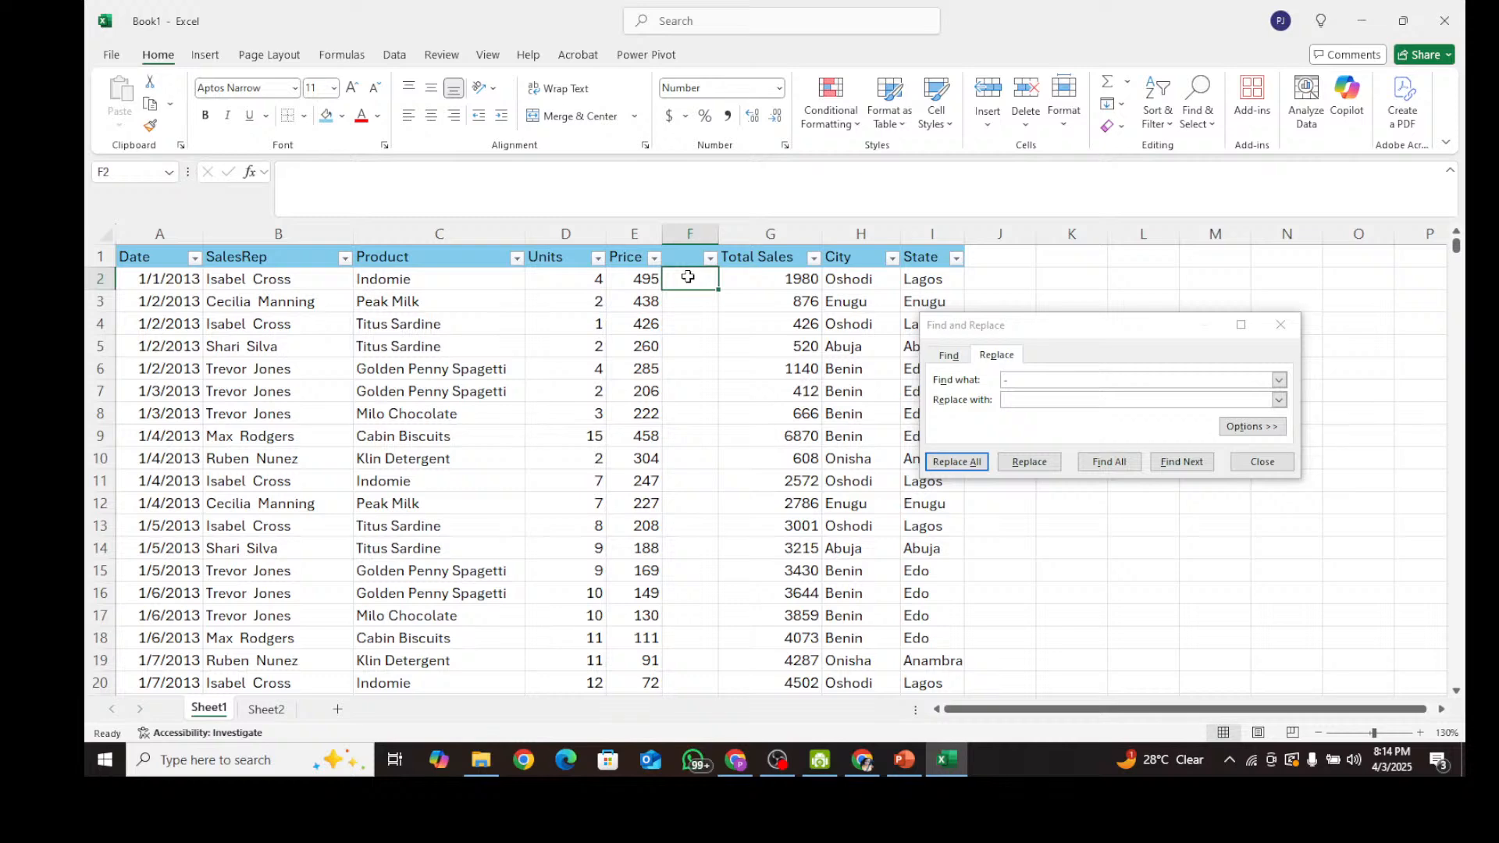
type("=")
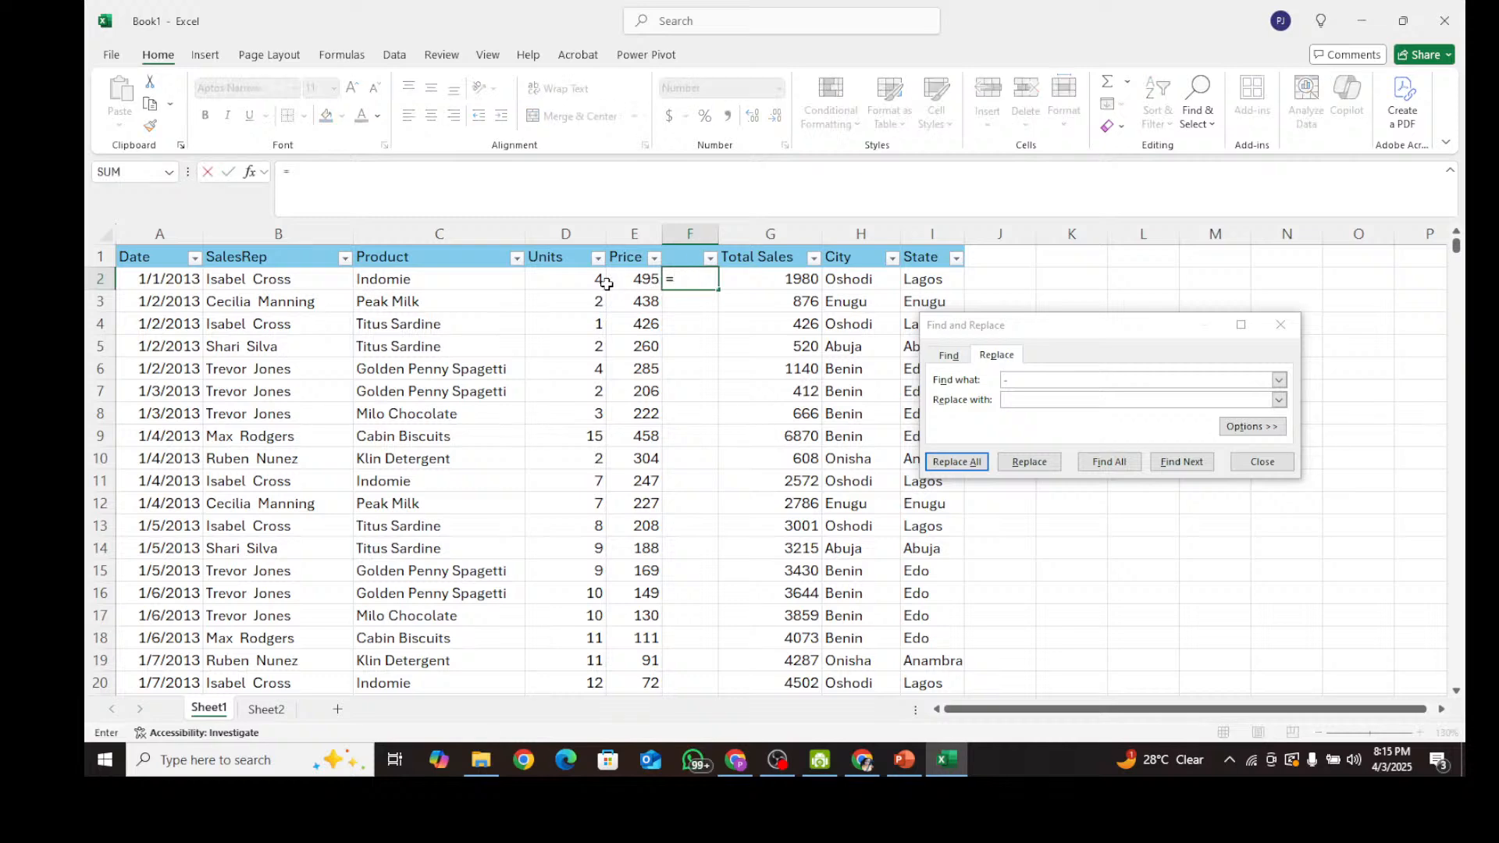
left_click(572, 284)
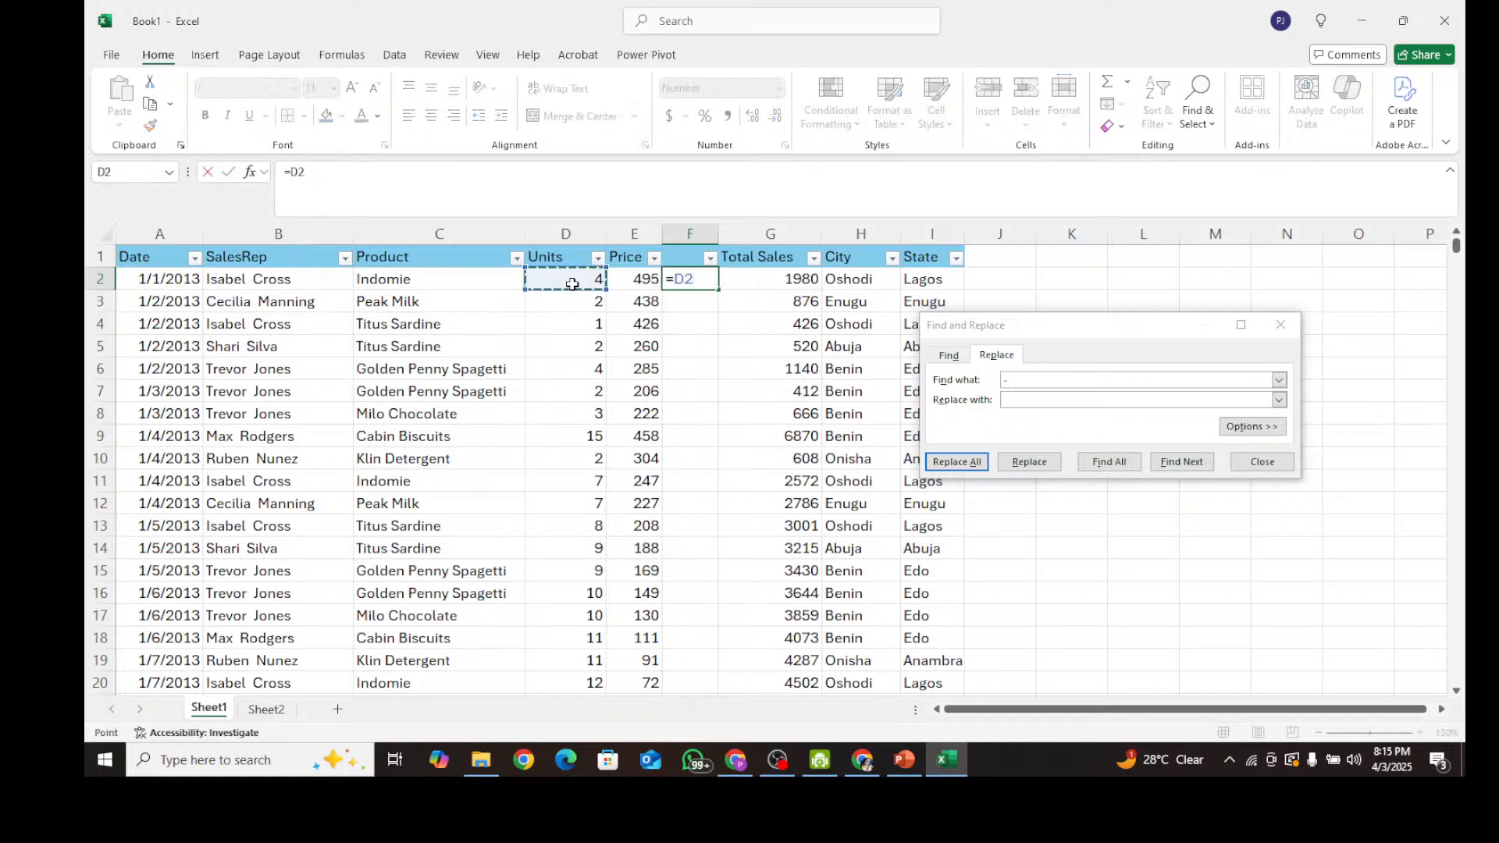
type("*")
left_click(646, 282)
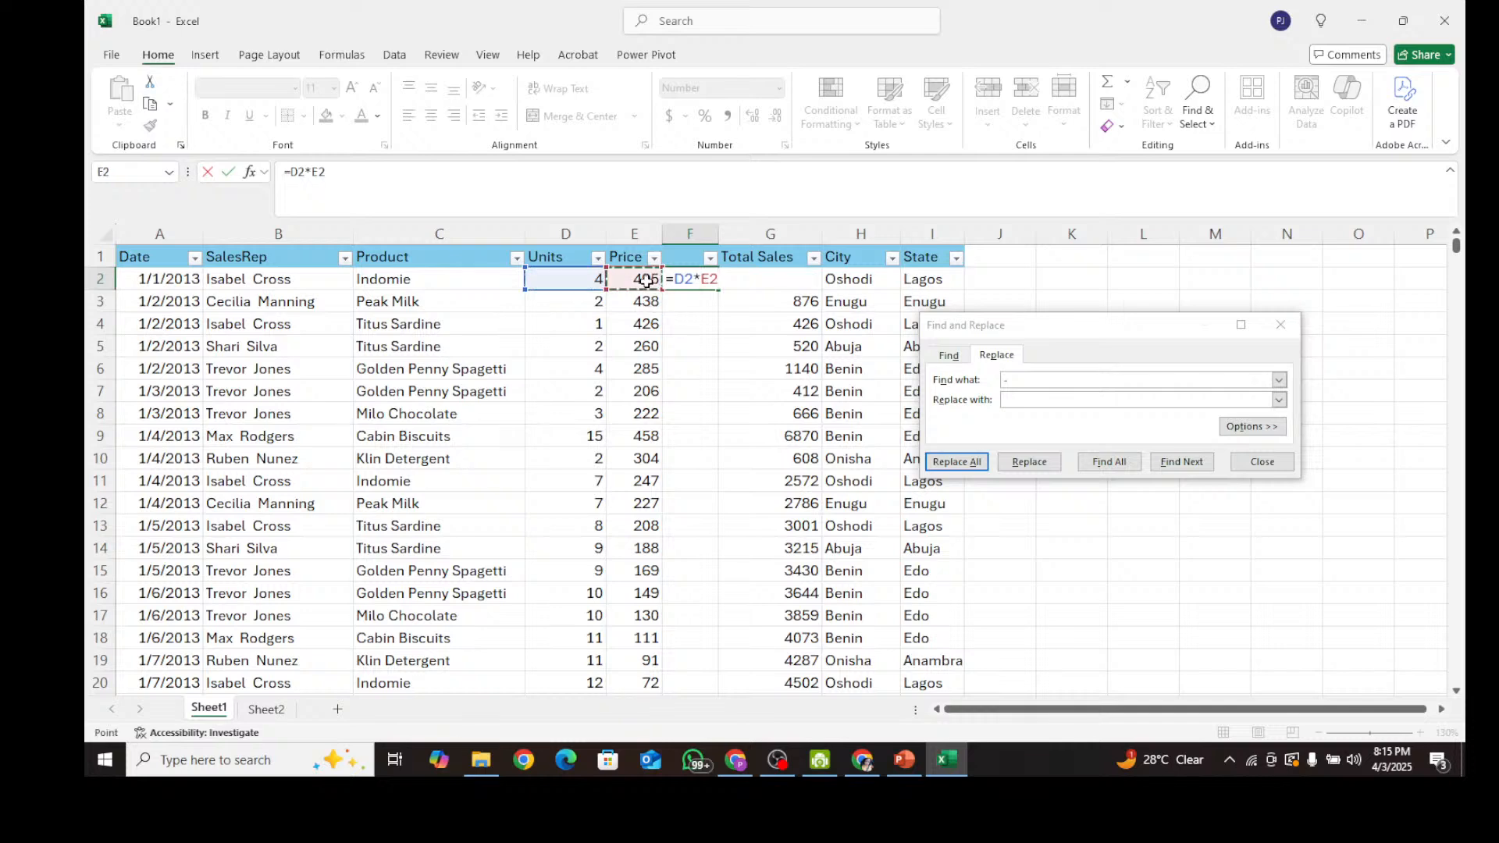
key("Return")
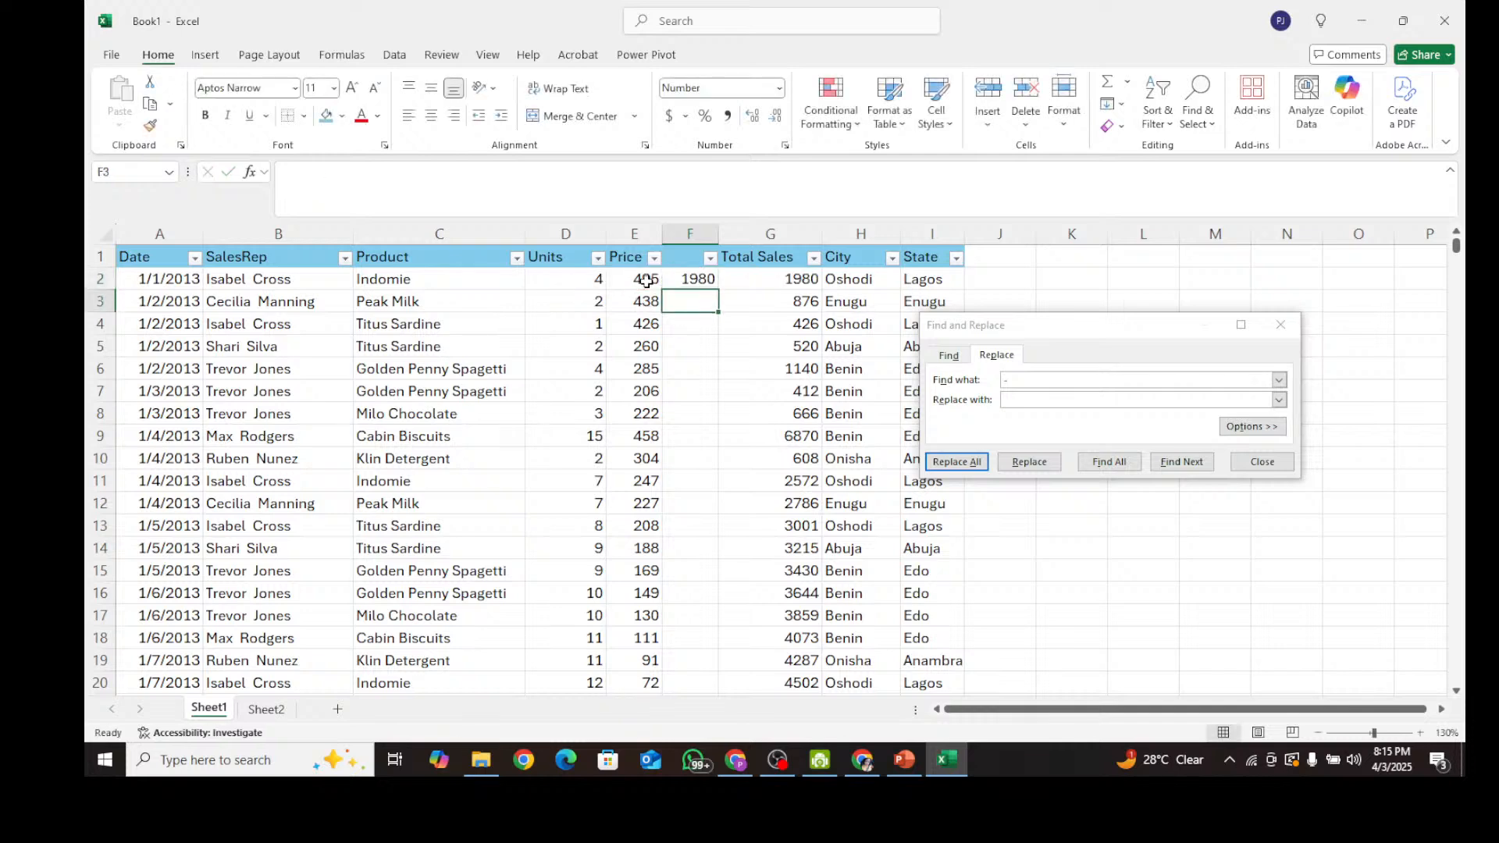
left_click(695, 277)
double_click(718, 290)
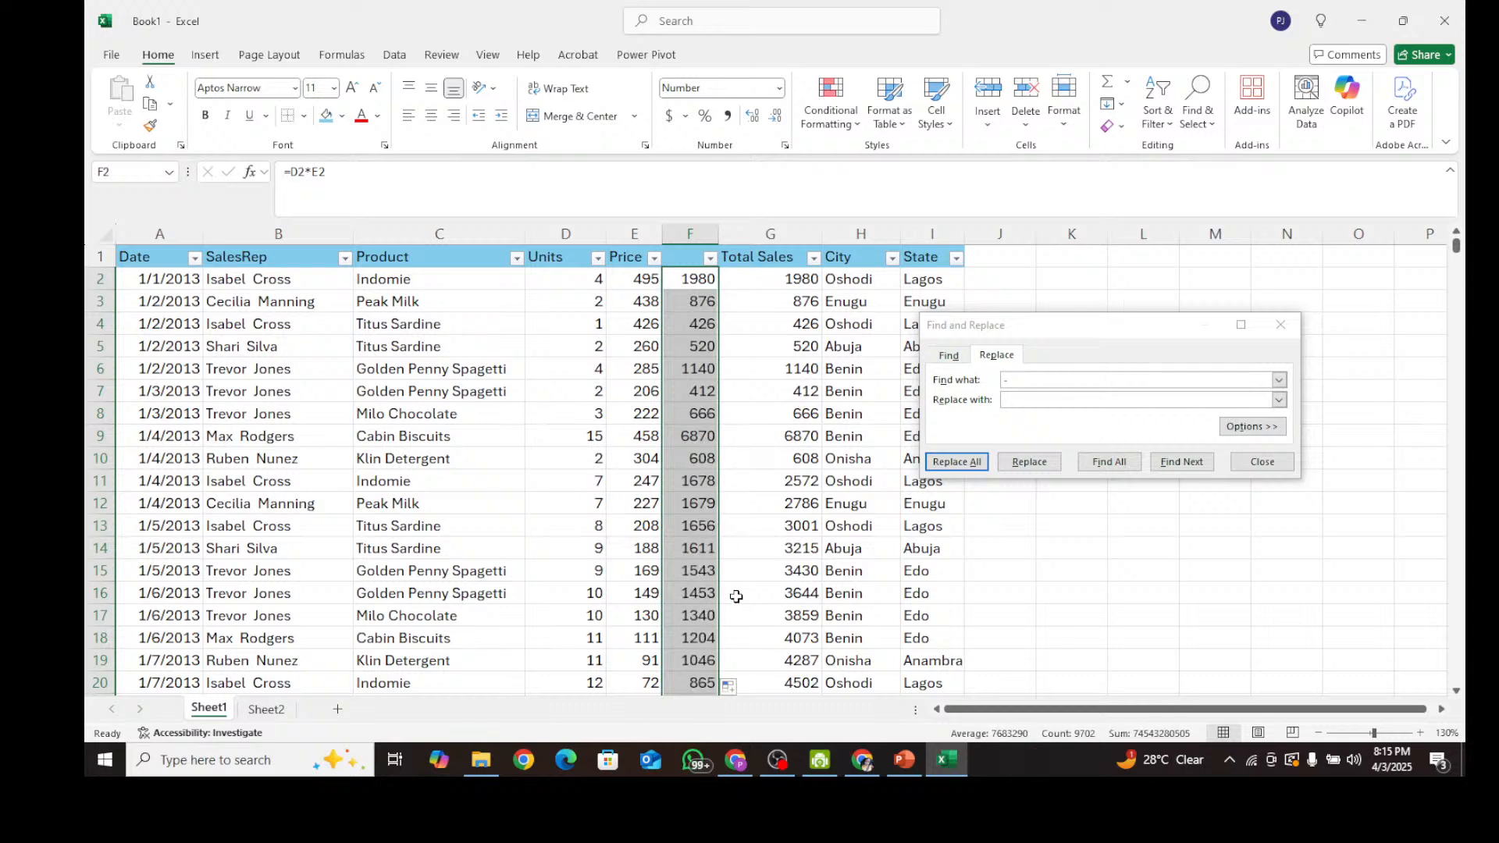
Compare the calculated products in column F with the stored Total Sales within the first 20 rows, examining row 13's price, formula and total.
scroll(736, 601, "down", 1)
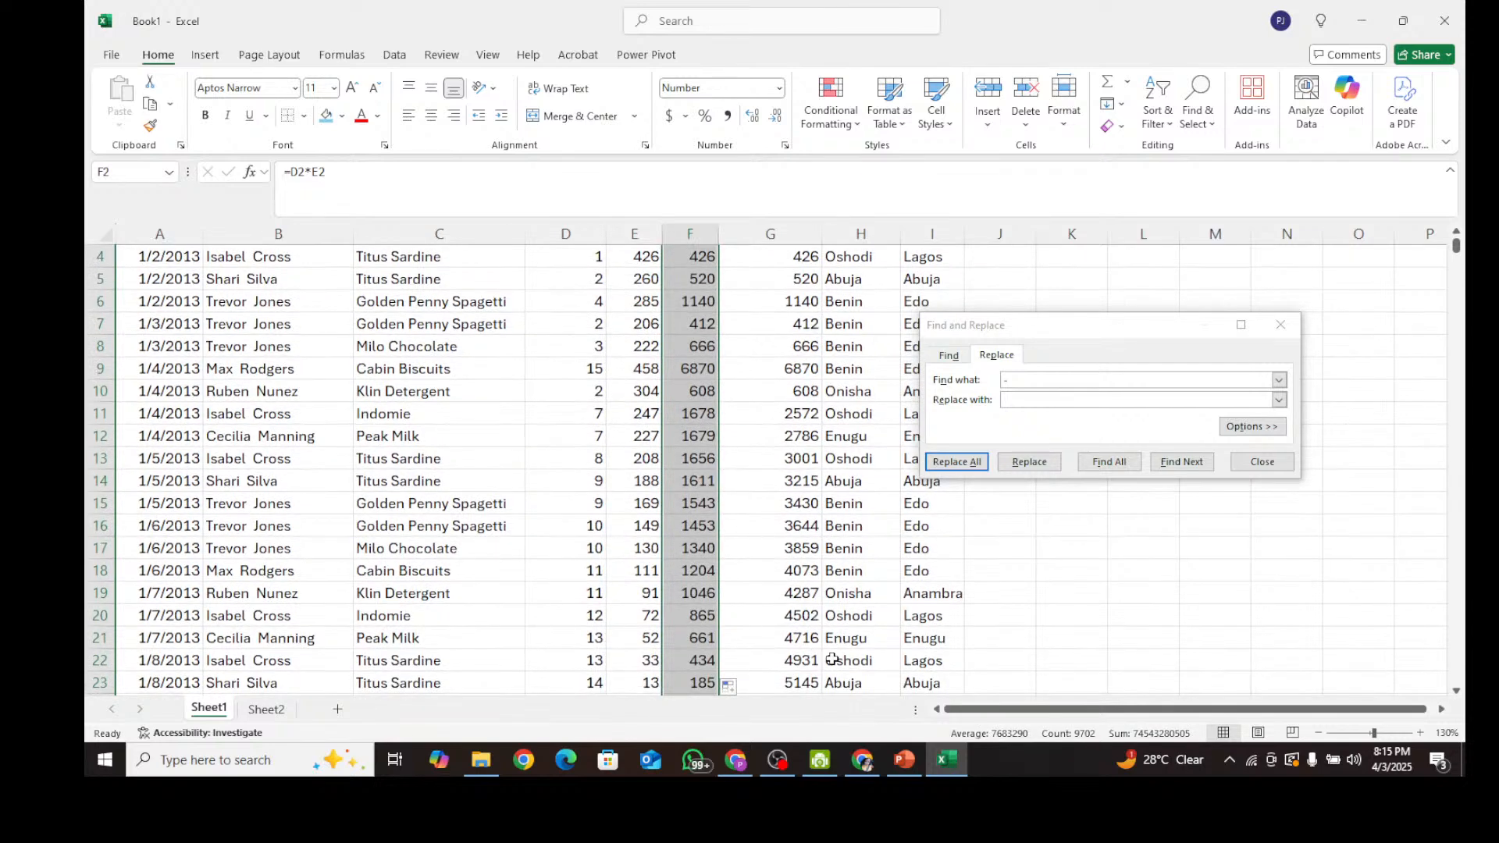
left_click(799, 601)
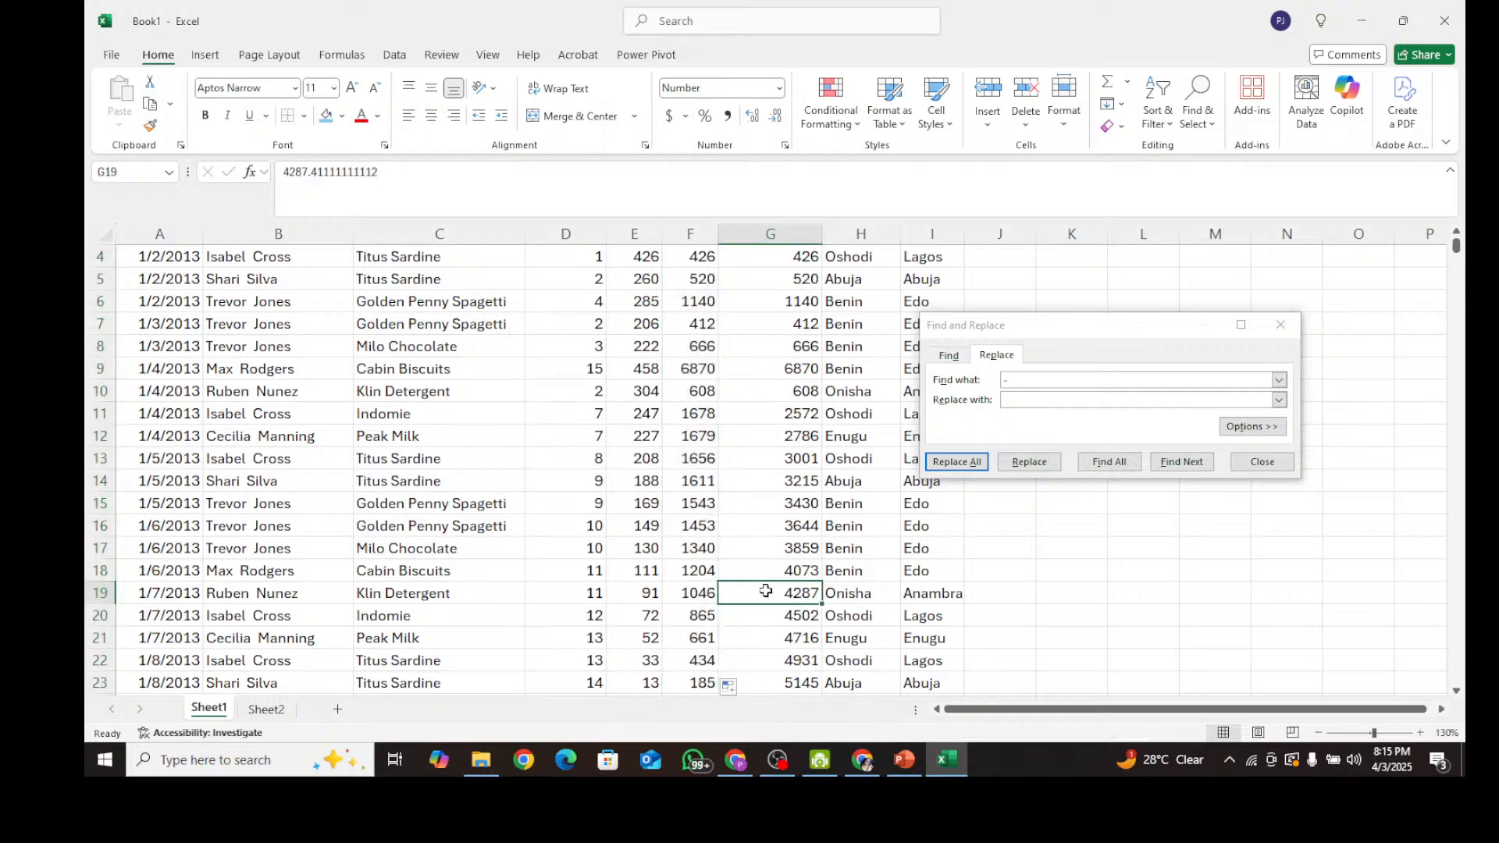
left_click(693, 573)
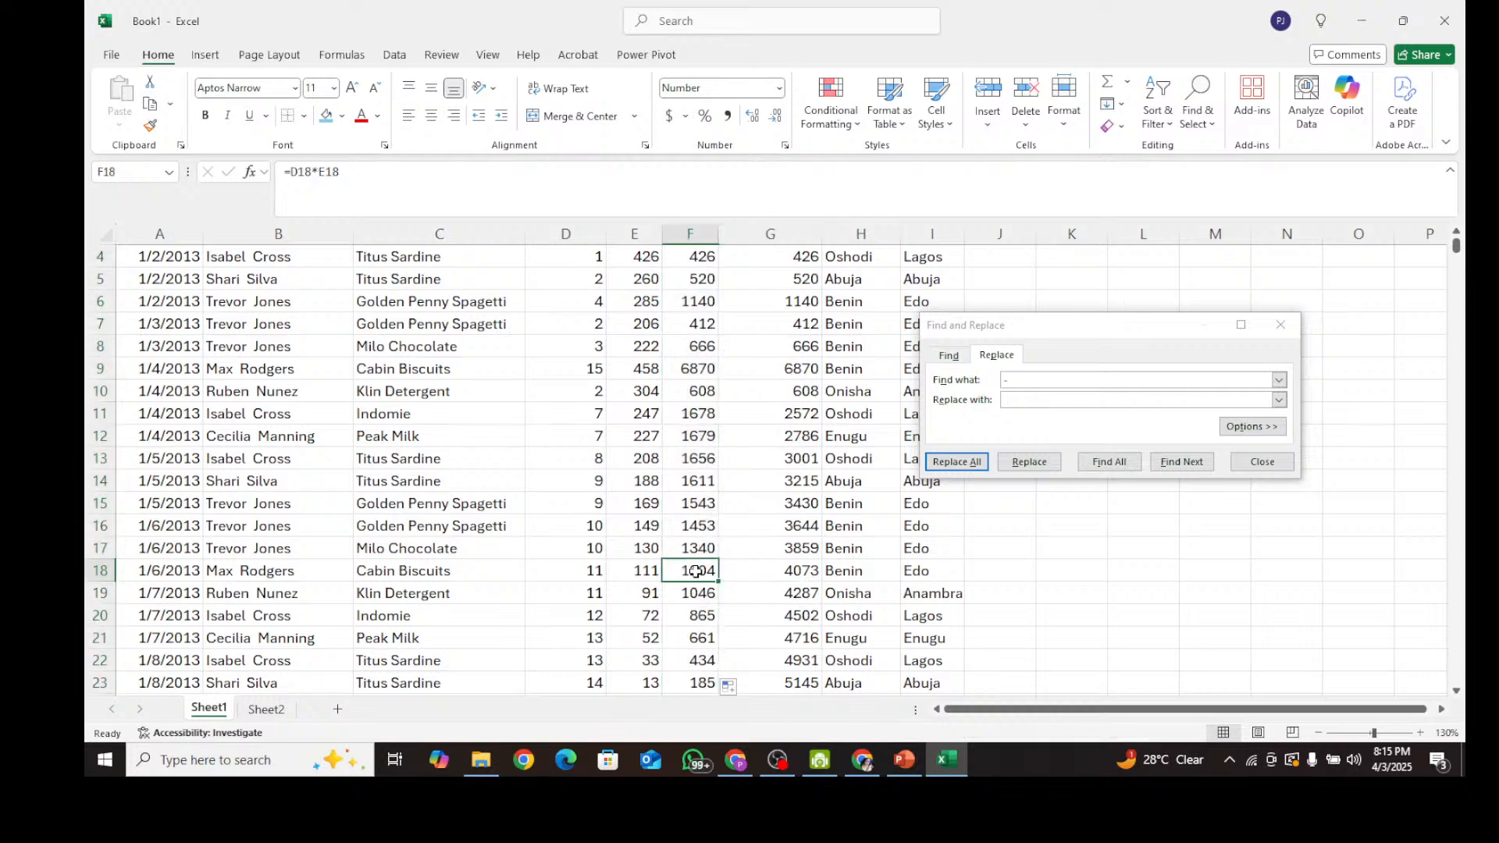
left_click(707, 551)
scroll(703, 518, "up", 1)
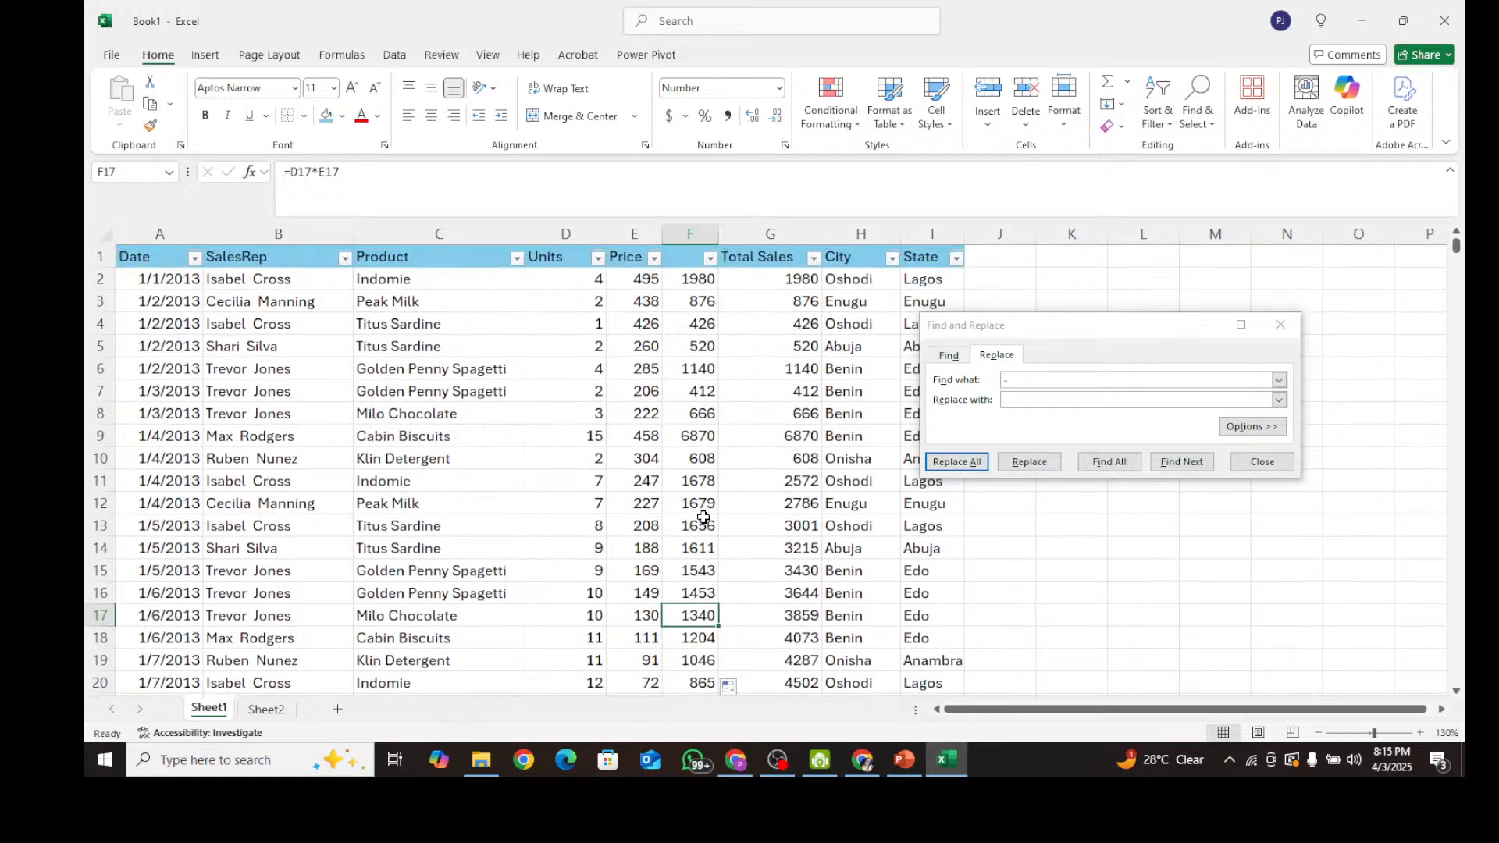
left_click(698, 367)
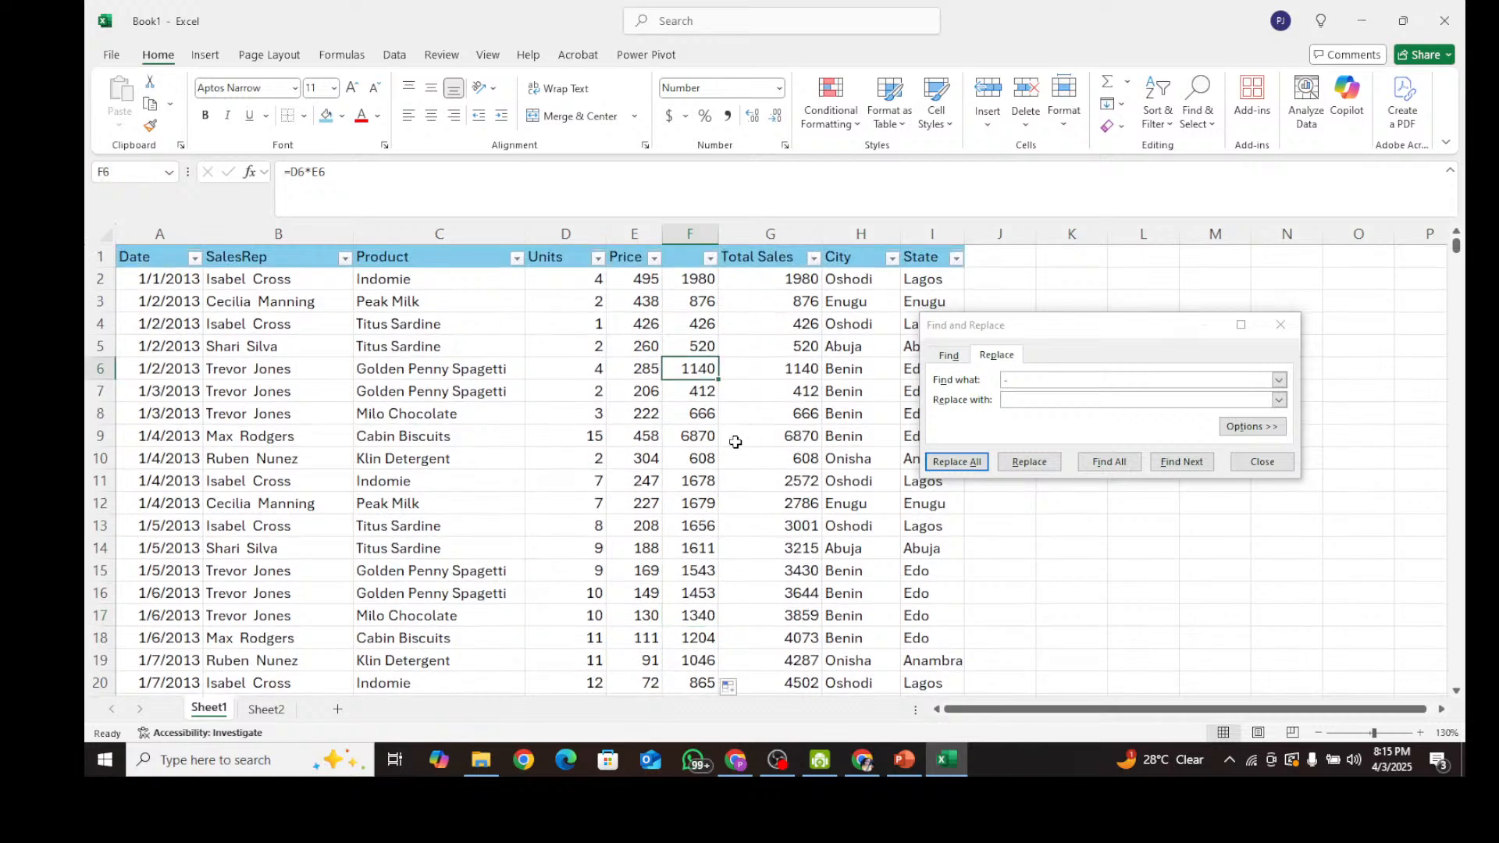
left_click(703, 529)
left_click(738, 527)
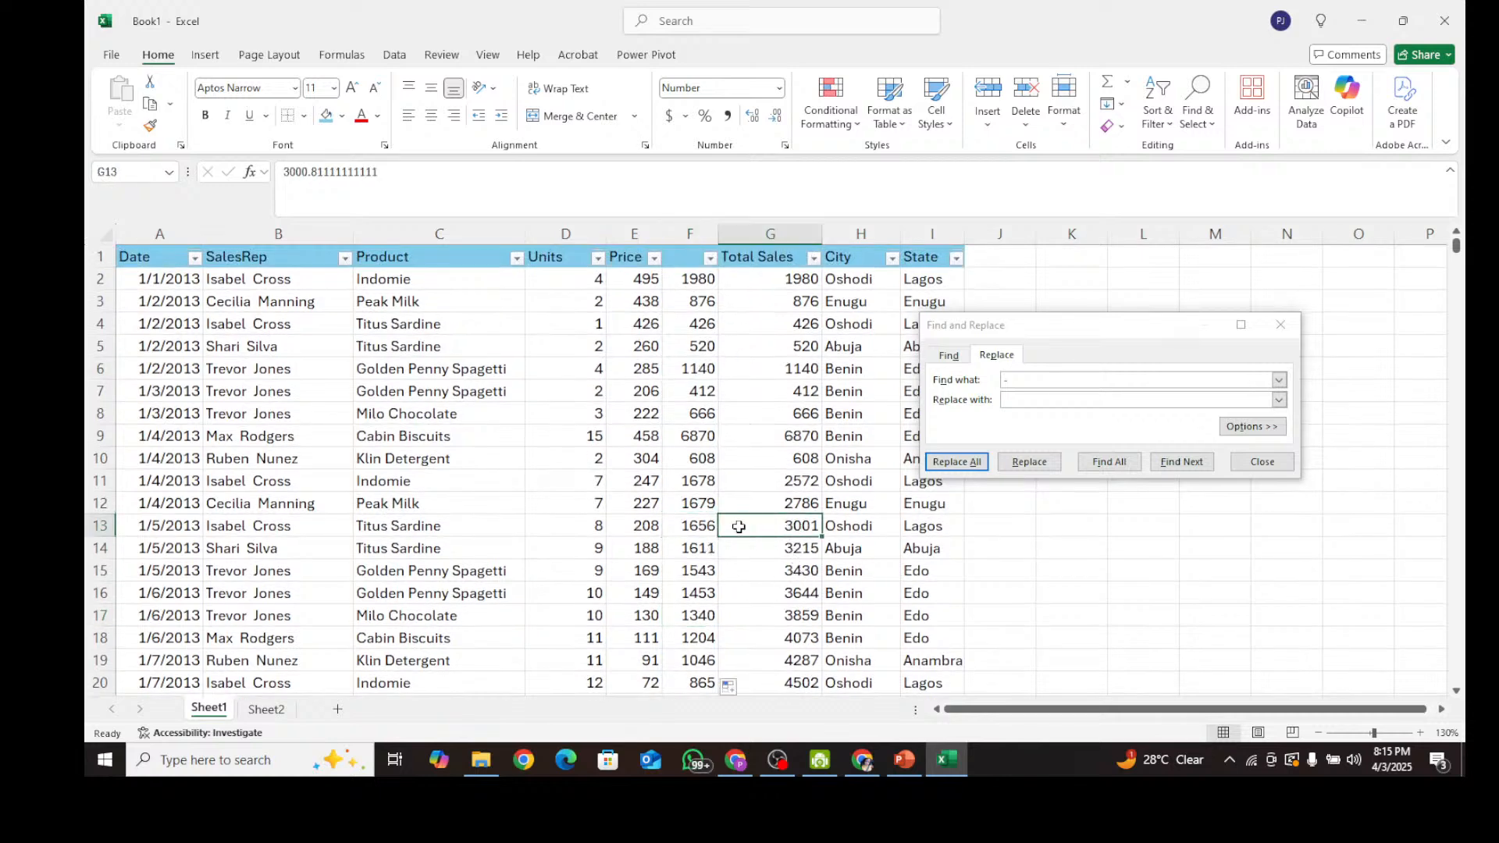
left_click(613, 524)
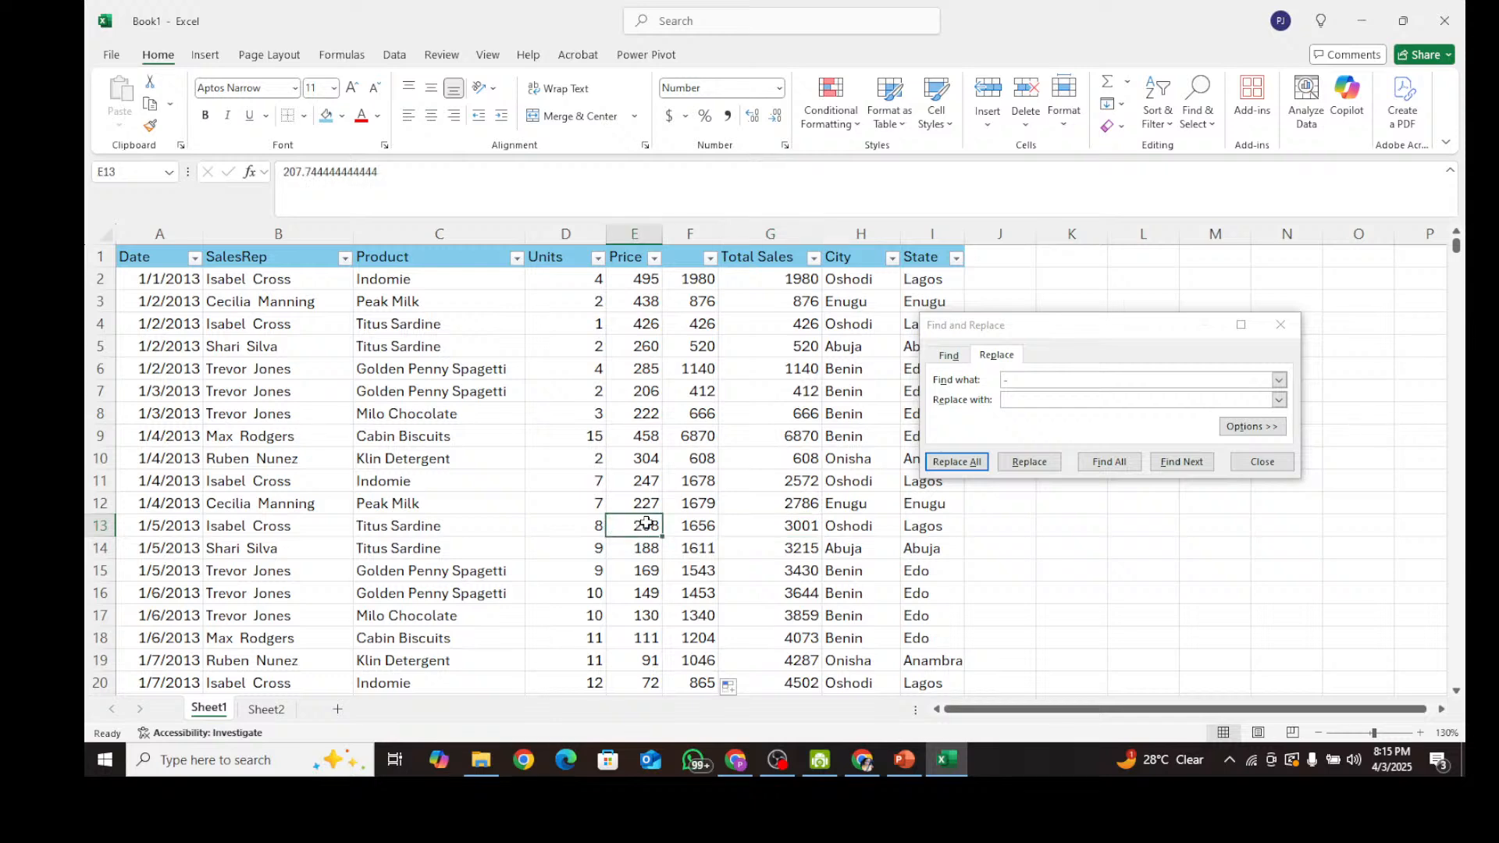
left_click(693, 526)
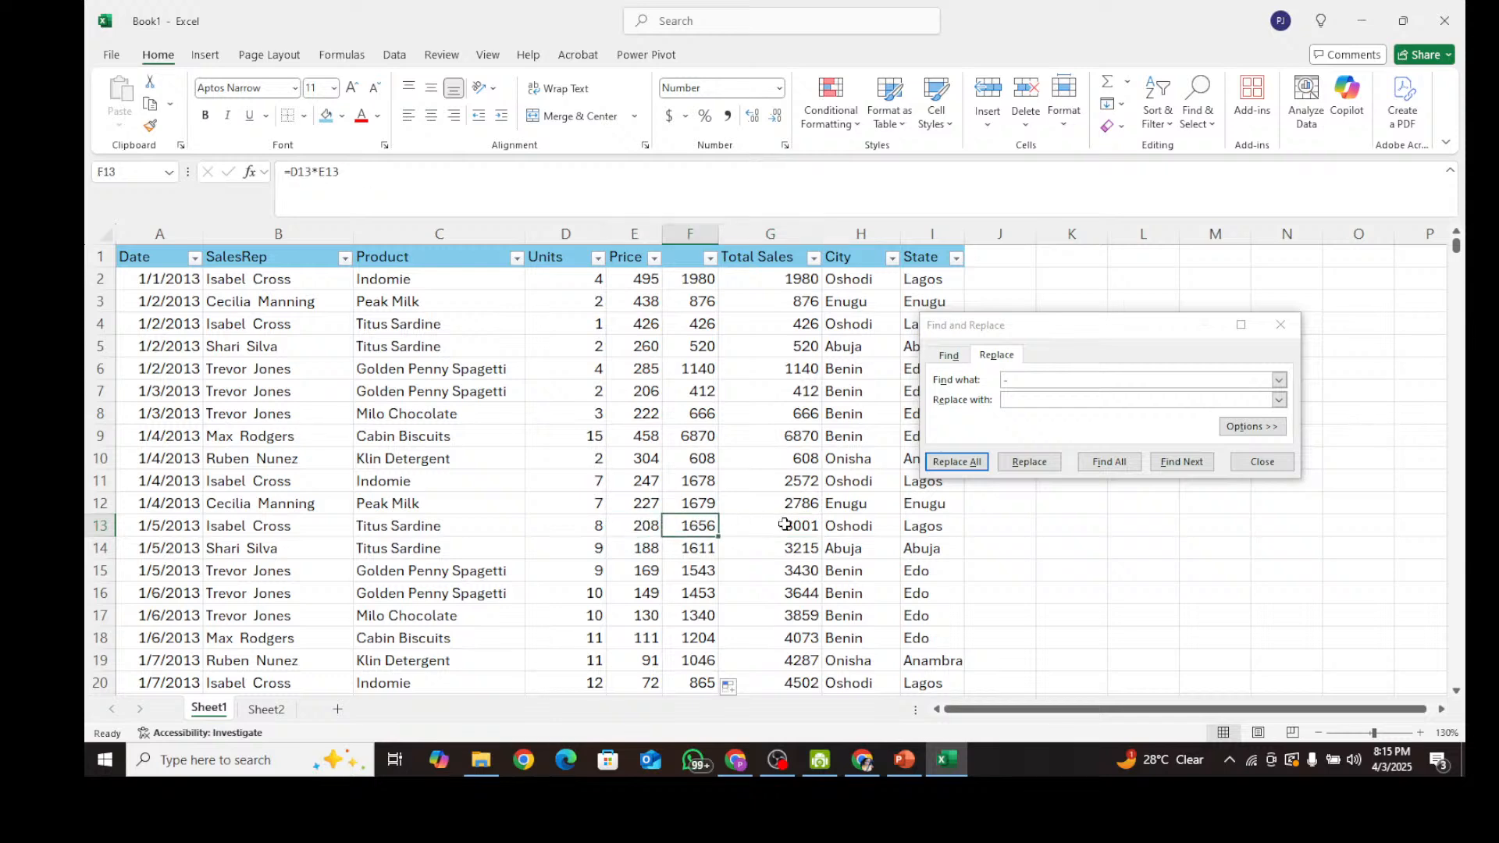
left_click(783, 525)
Compare column F with Total Sales further down to about row 92, checking the units and total in row 53.
scroll(746, 569, "down", 4)
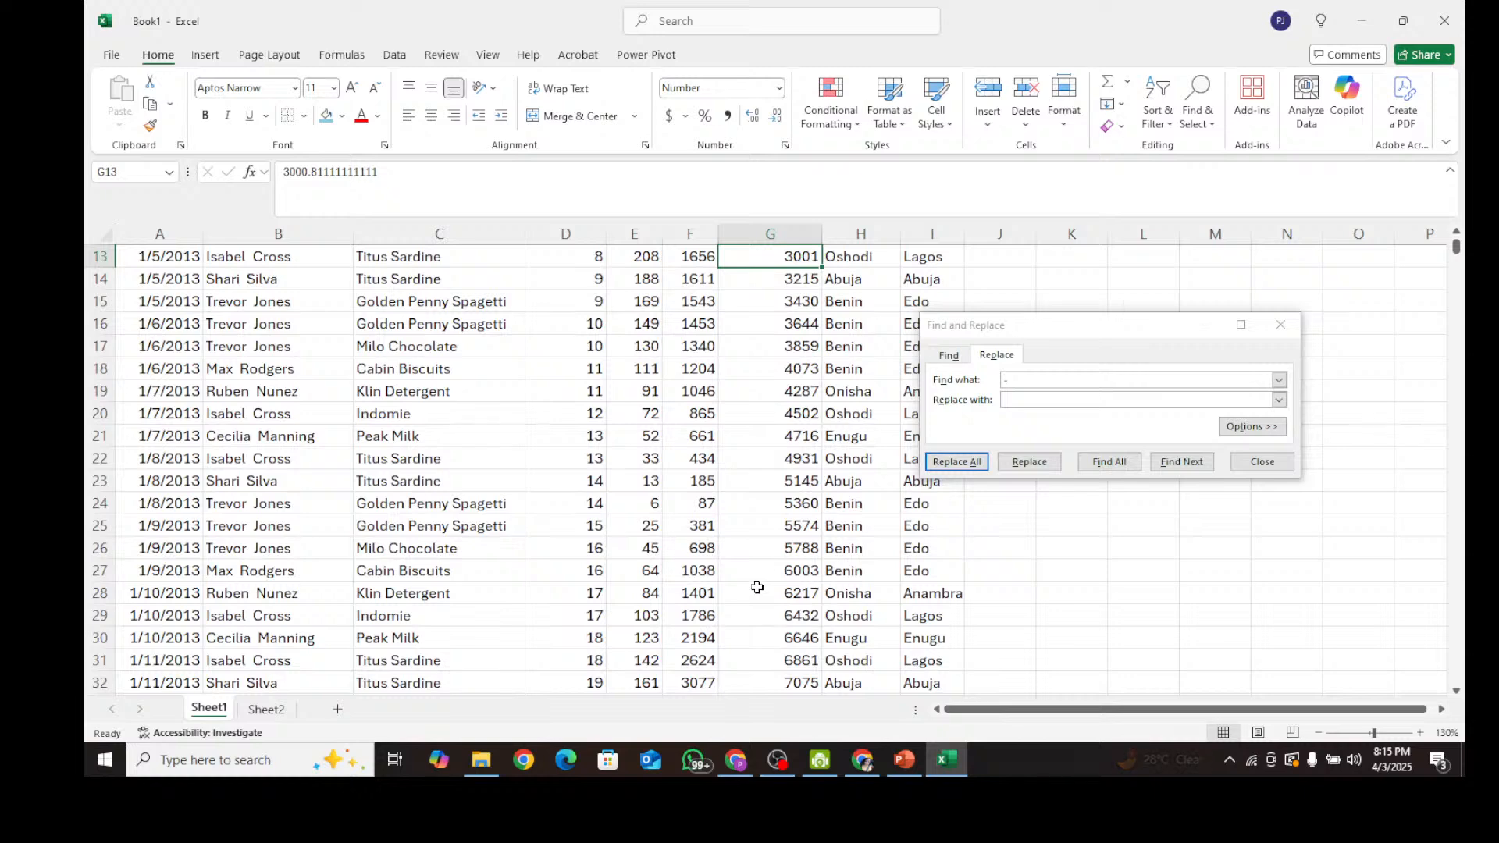
scroll(760, 586, "up", 4)
left_click(711, 350)
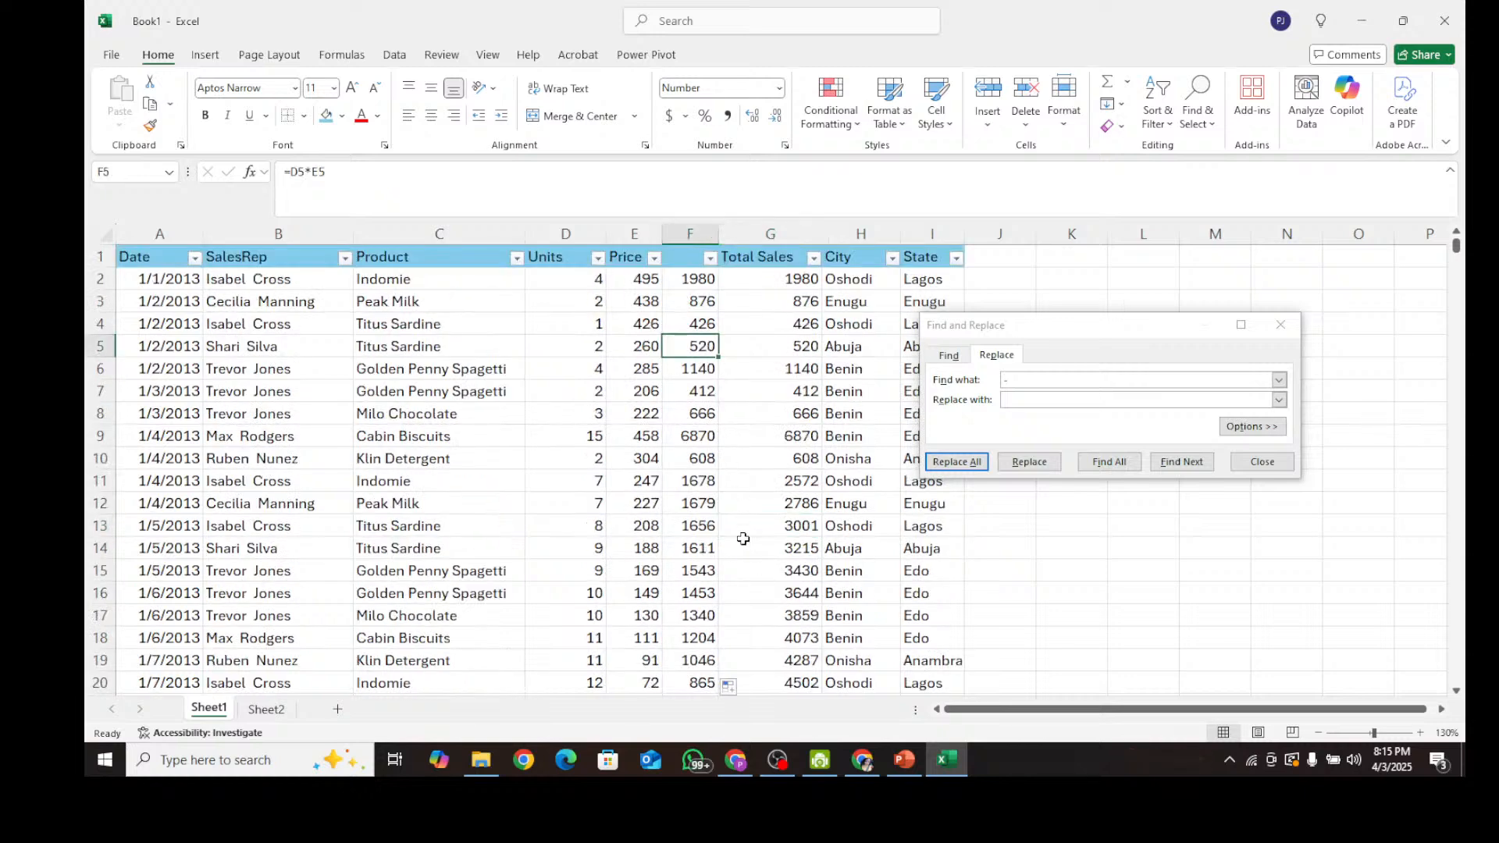
left_click(780, 545)
left_click(792, 592)
left_click(796, 636)
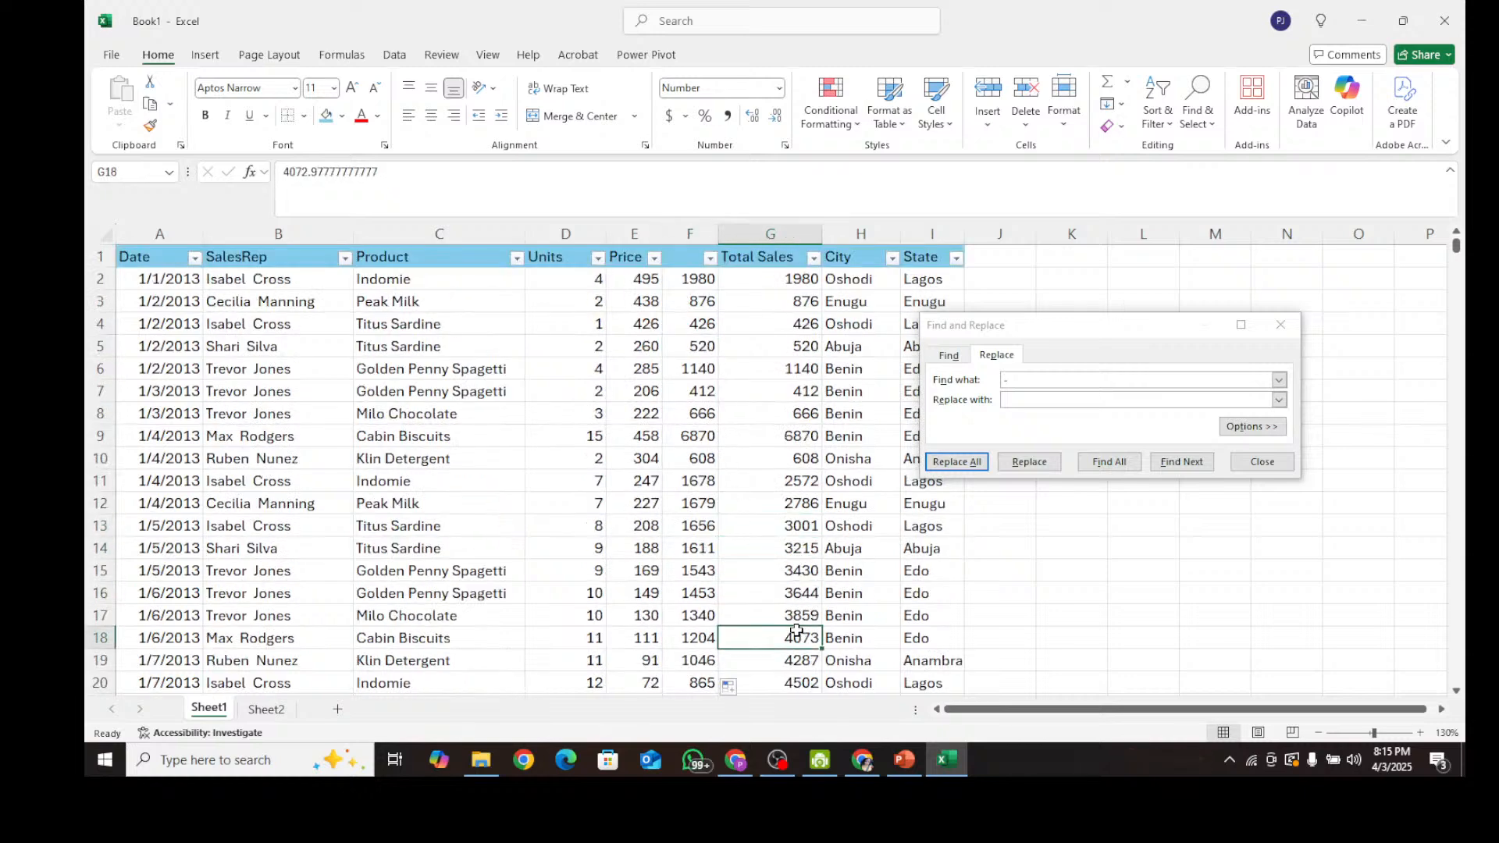
scroll(799, 628, "down", 4)
scroll(798, 628, "down", 9)
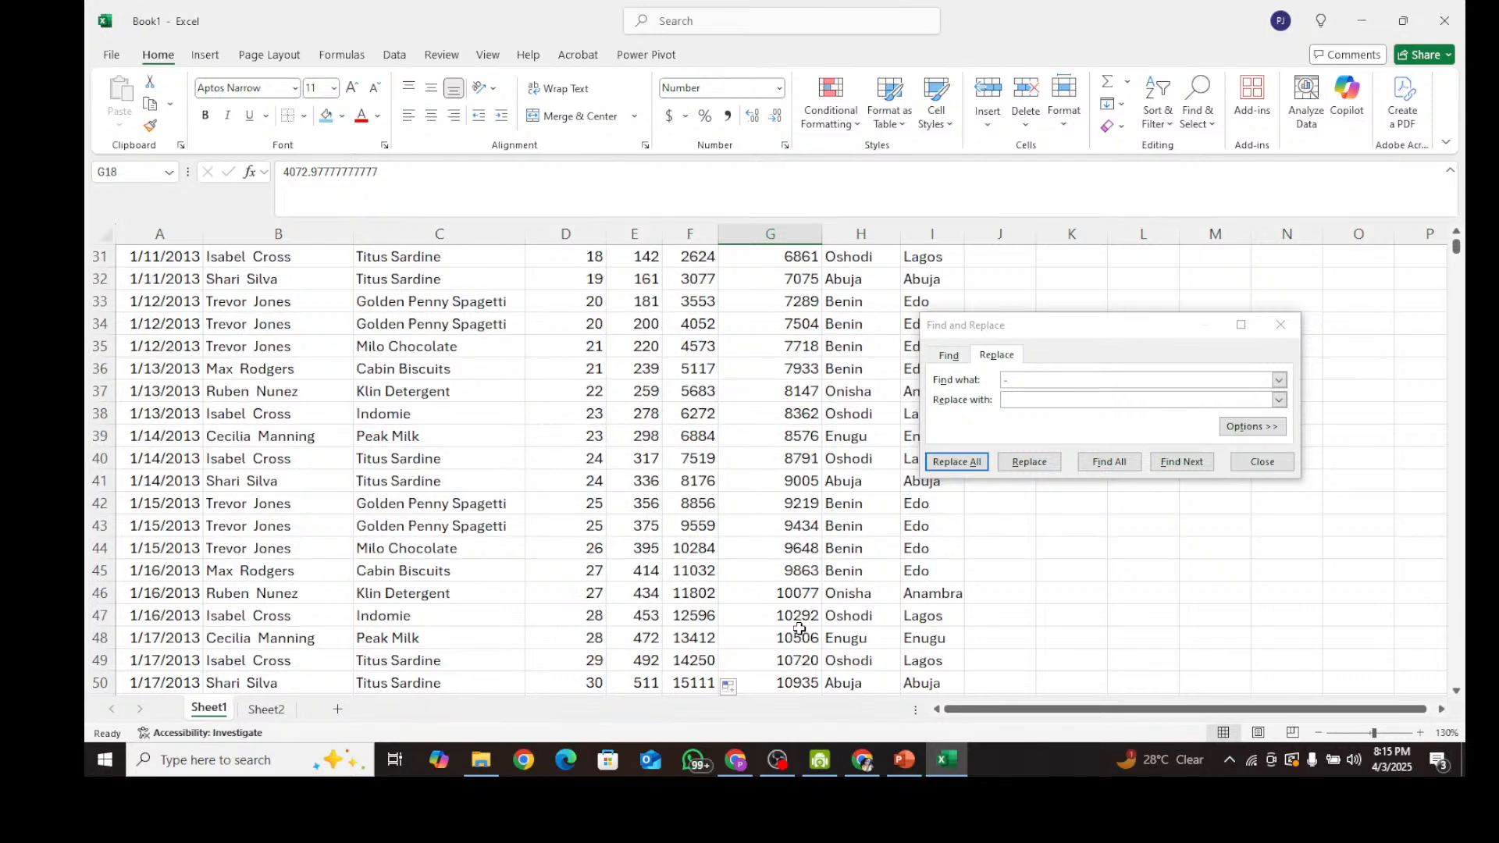
left_click(596, 548)
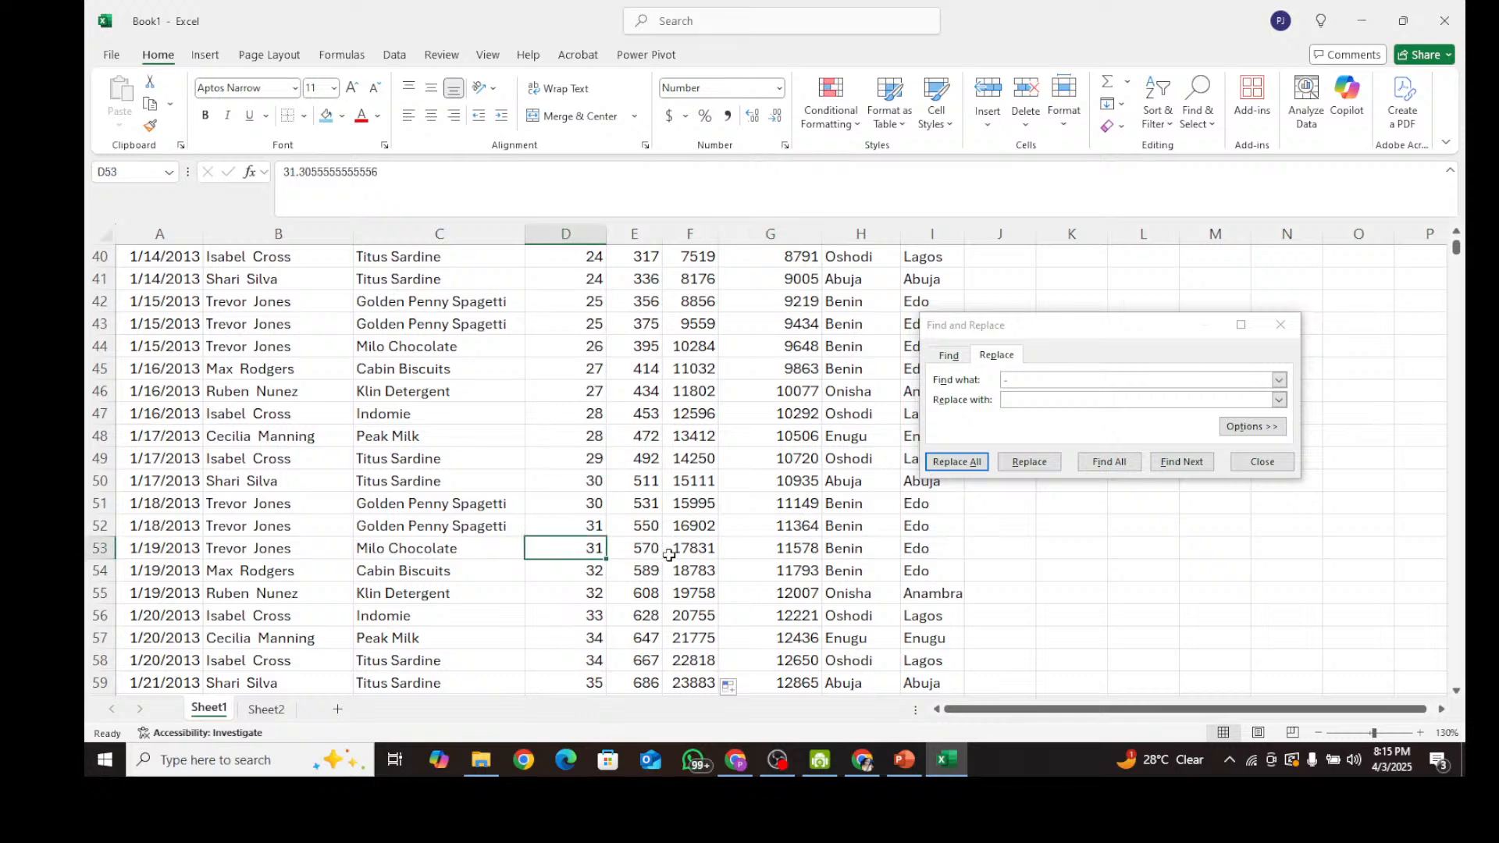
left_click(796, 436)
left_click(801, 546)
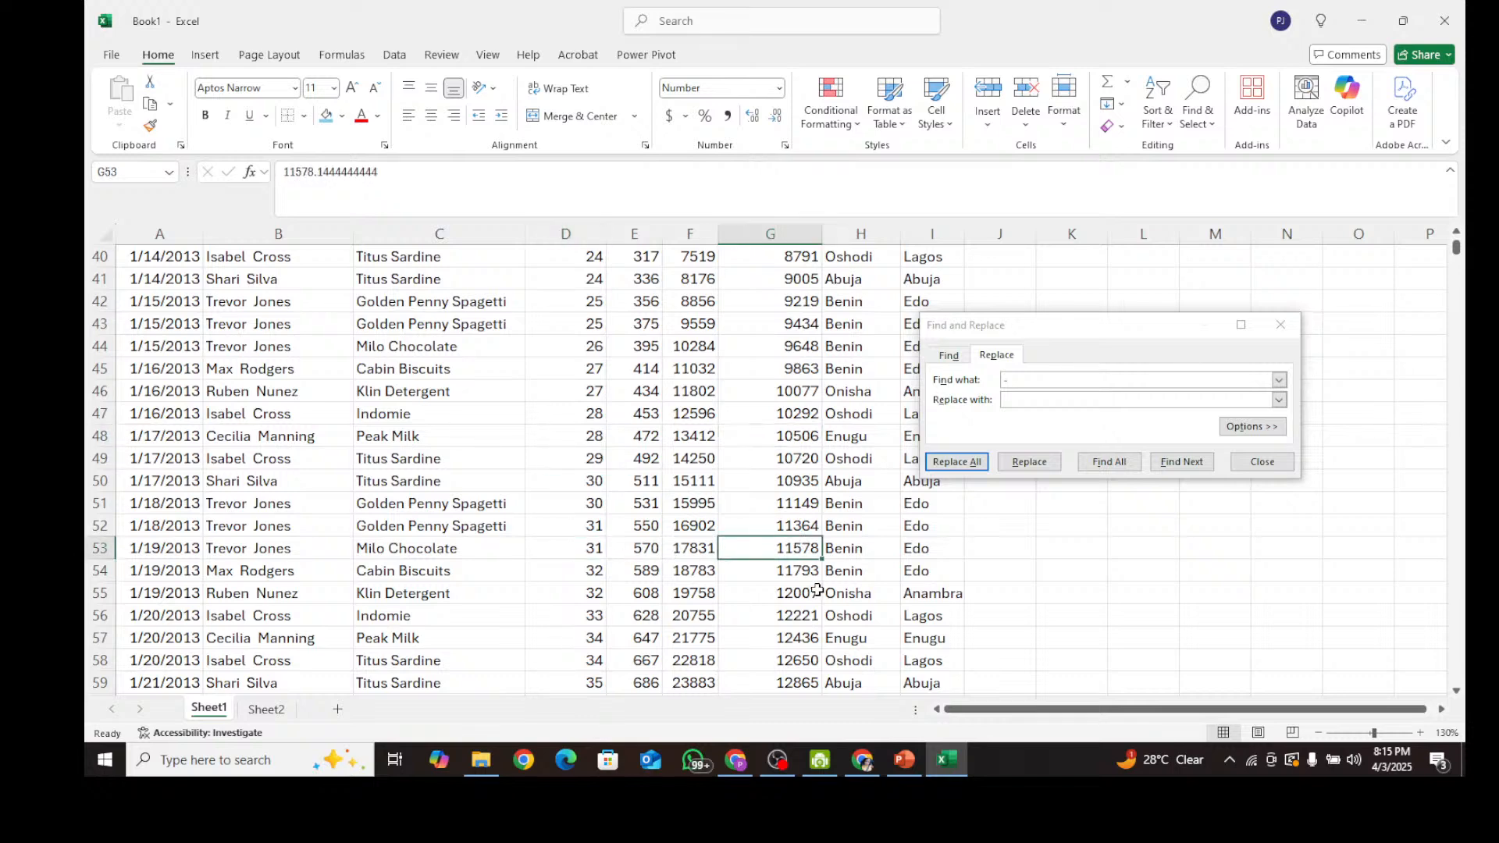
scroll(817, 591, "down", 5)
scroll(817, 591, "down", 6)
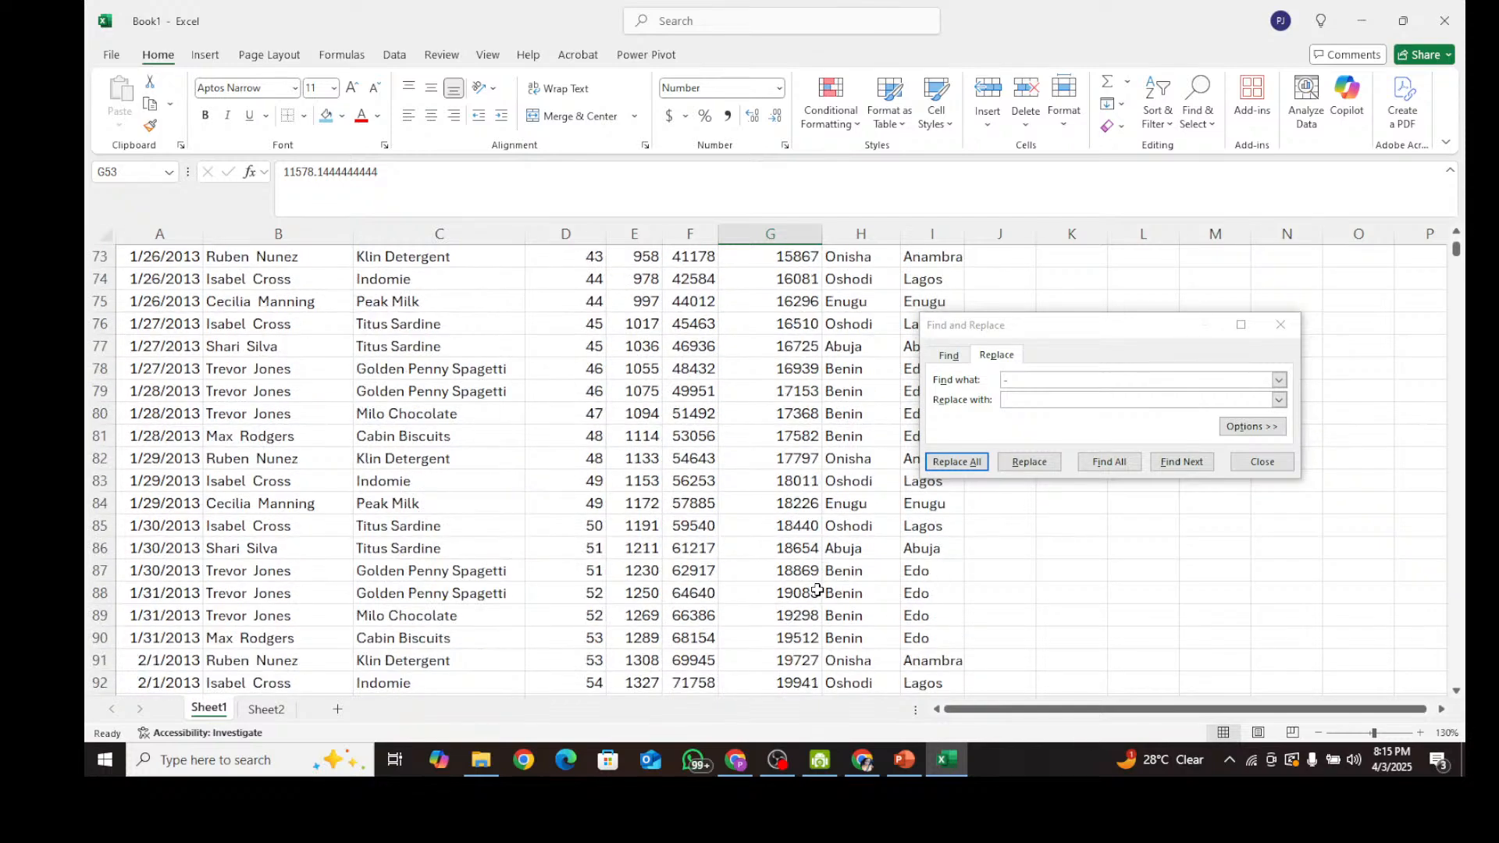
Move the Find and Replace dialog clear of the table and compare column F with Total Sales from row 104 up, checking G11.
scroll(816, 591, "down", 4)
left_click_drag(1083, 327, 1256, 280)
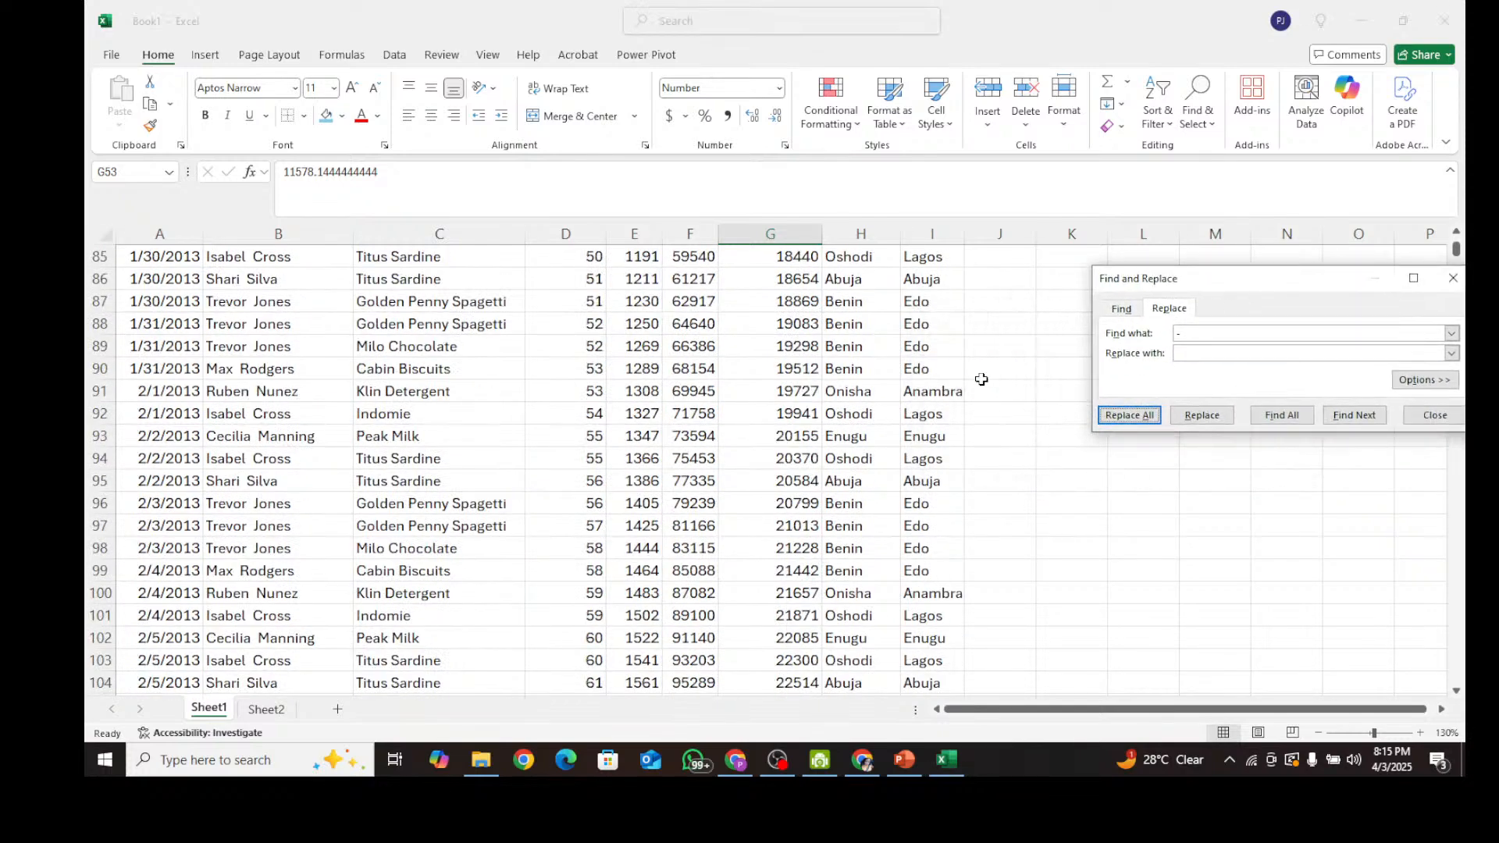
scroll(916, 404, "up", 1)
scroll(916, 405, "up", 18)
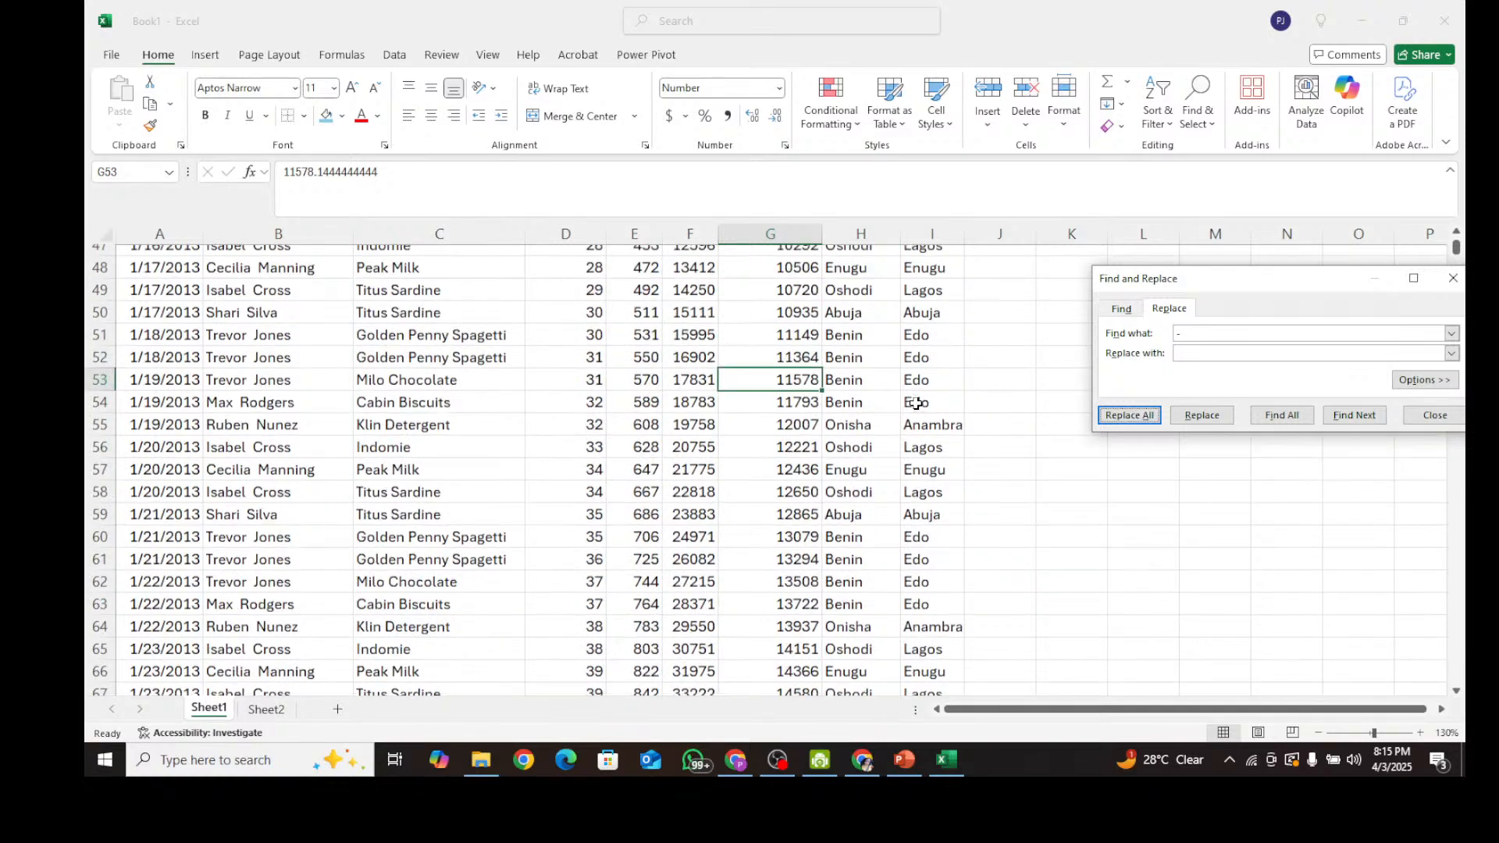
scroll(916, 403, "up", 10)
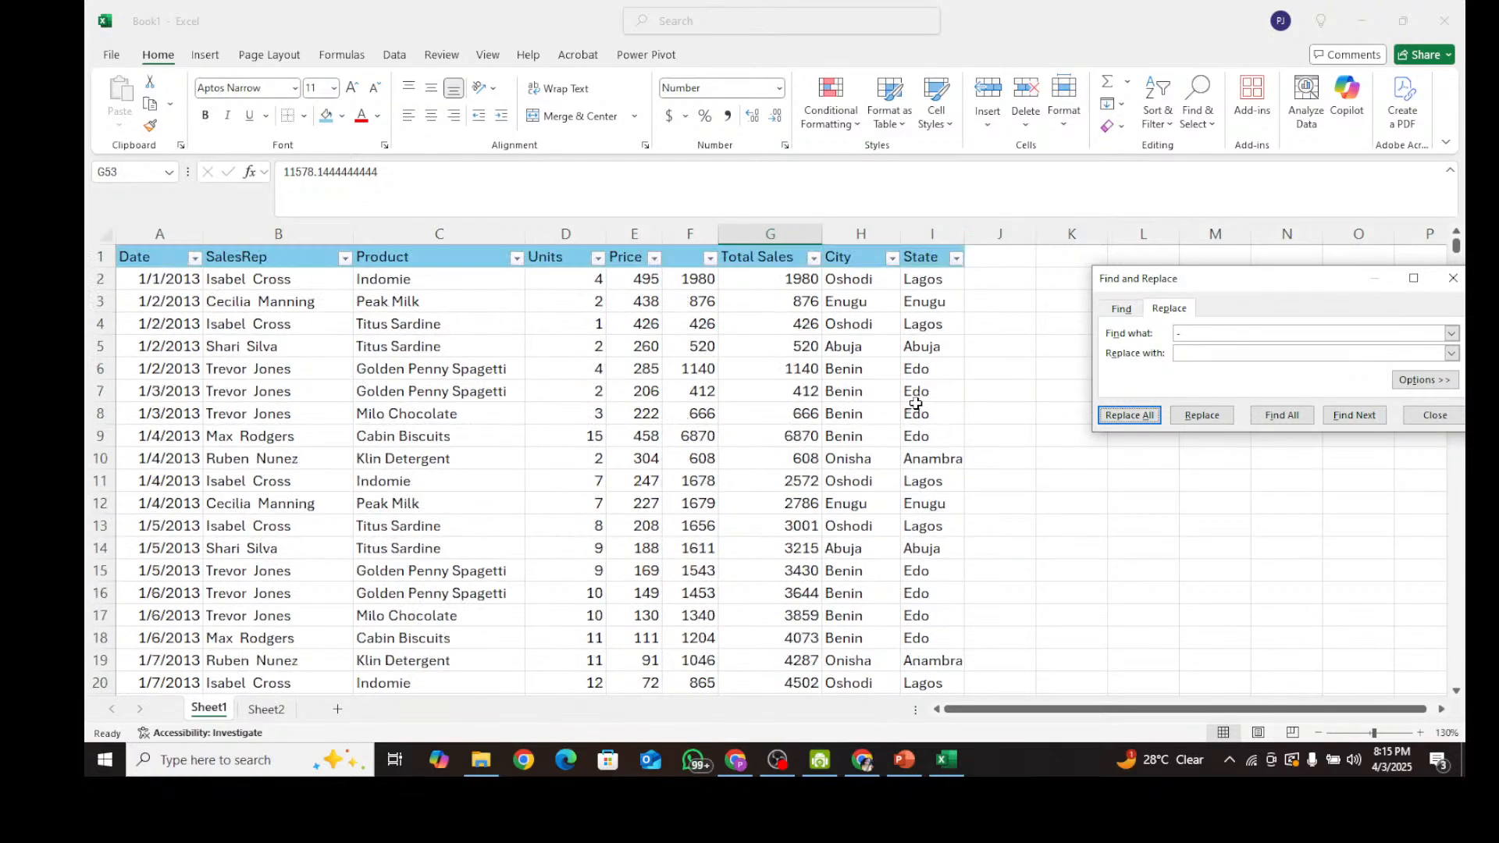
left_click(731, 324)
left_click(789, 479)
Inspect the stored Total Sales values in rows 53 to 58 and in the first rows, down to G15.
scroll(792, 522, "down", 13)
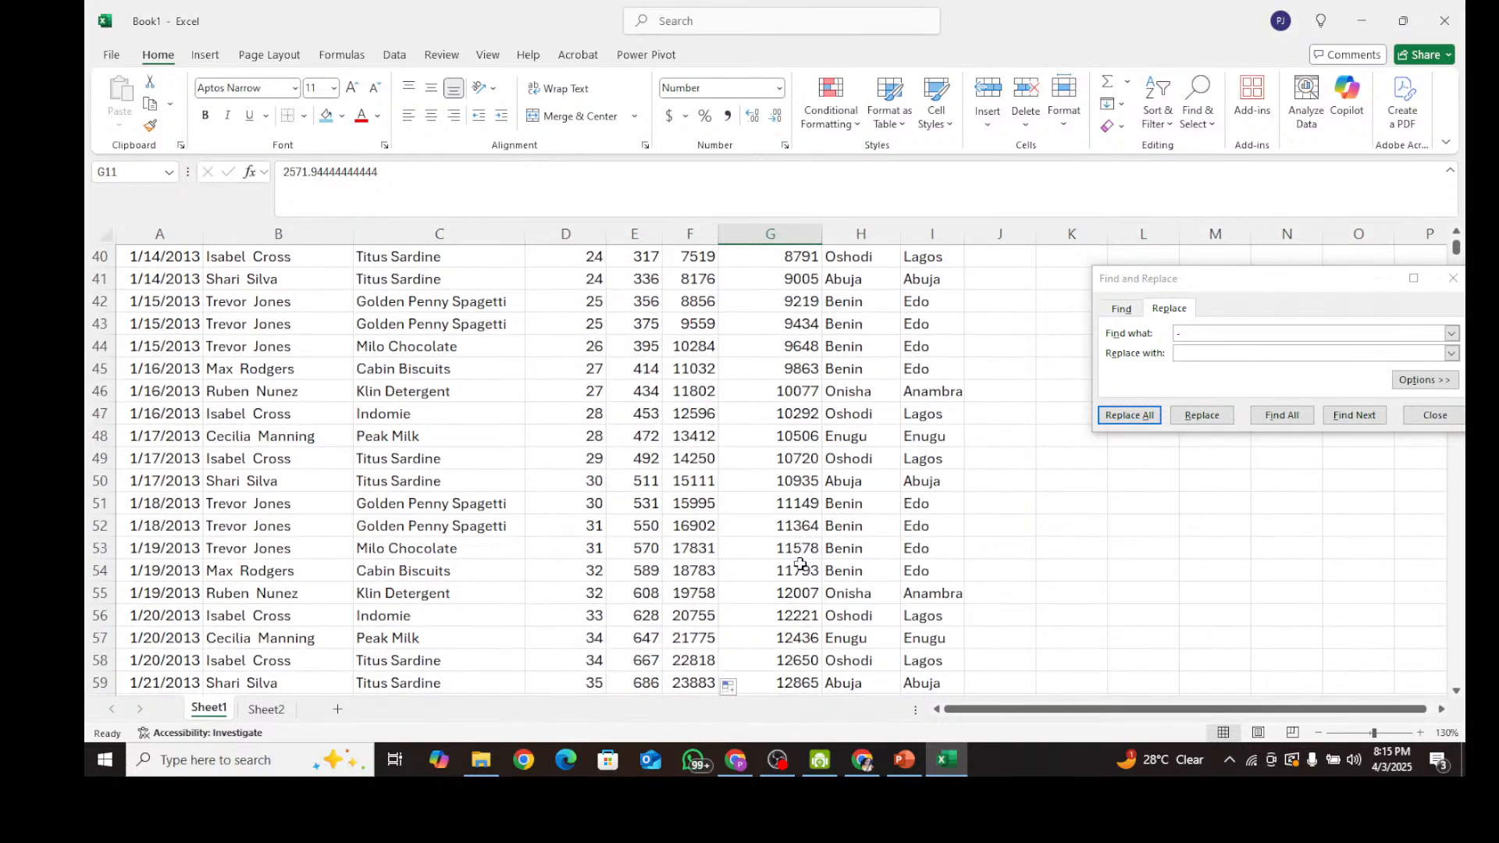
scroll(801, 562, "down", 1)
left_click(779, 550)
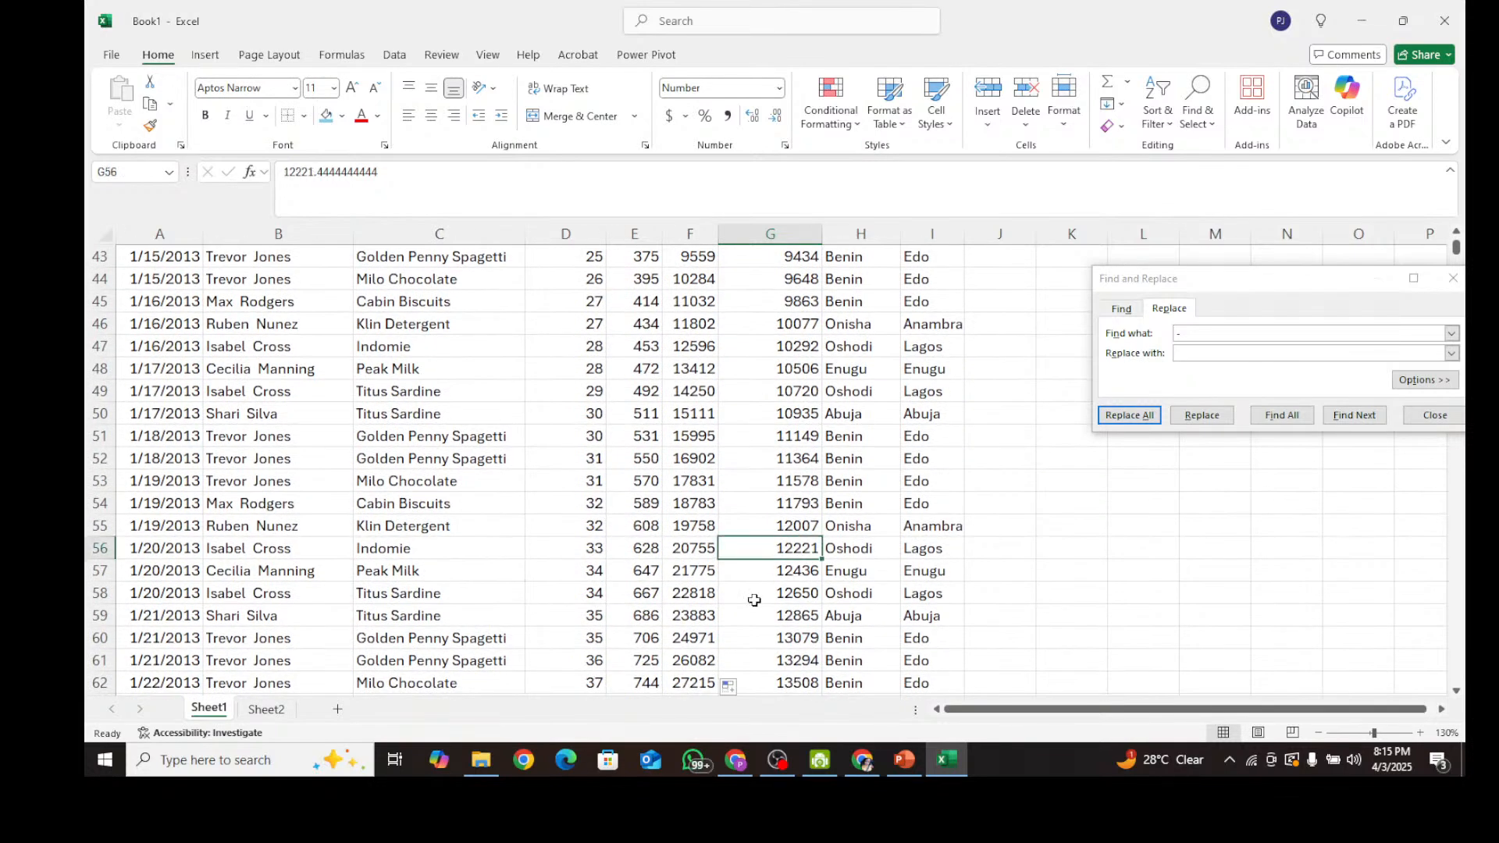
left_click(777, 593)
left_click(765, 484)
left_click(781, 531)
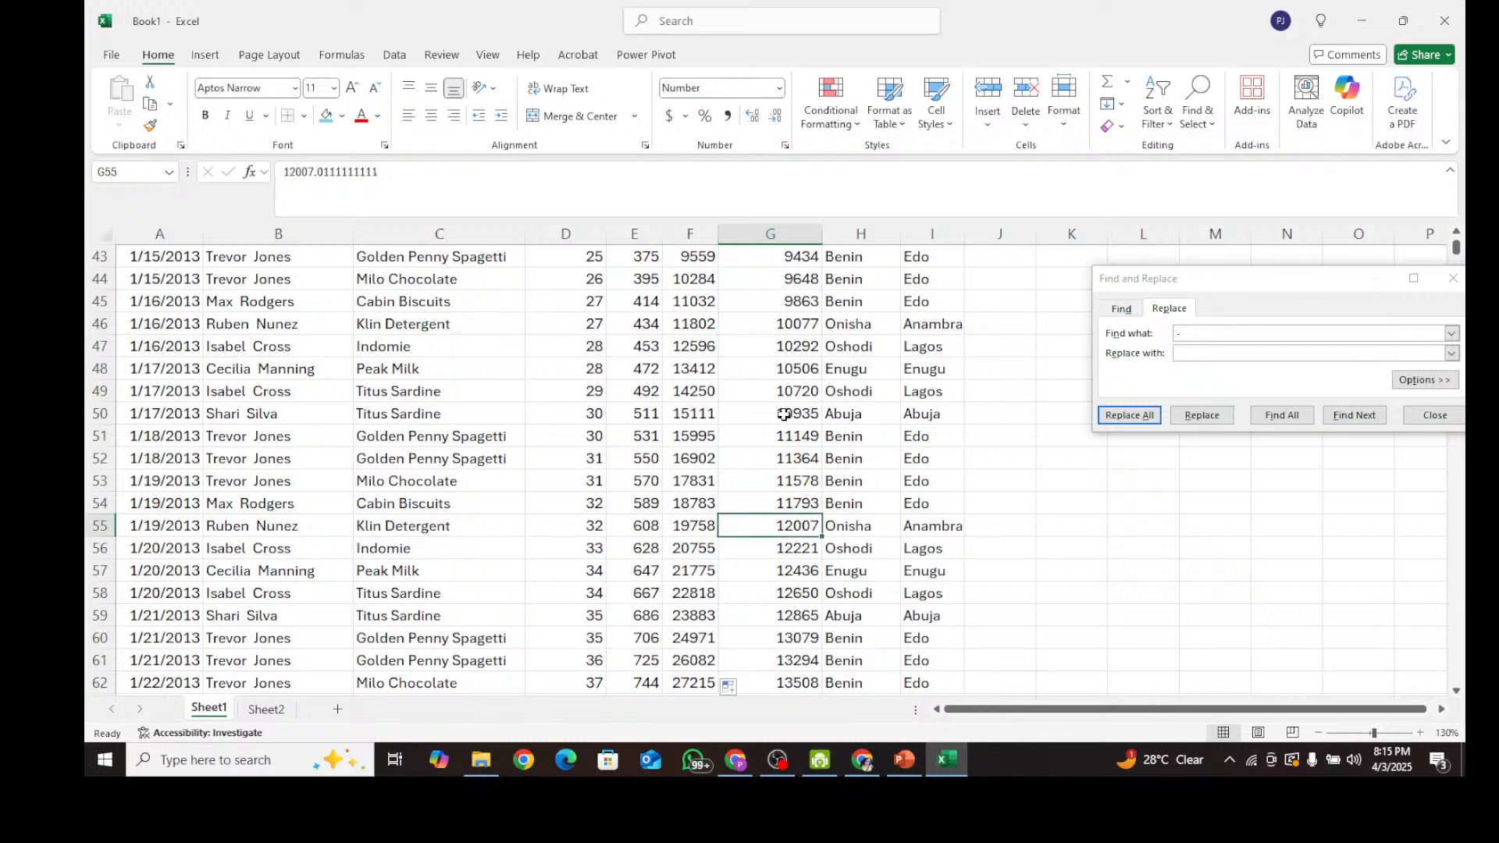
scroll(782, 414, "up", 14)
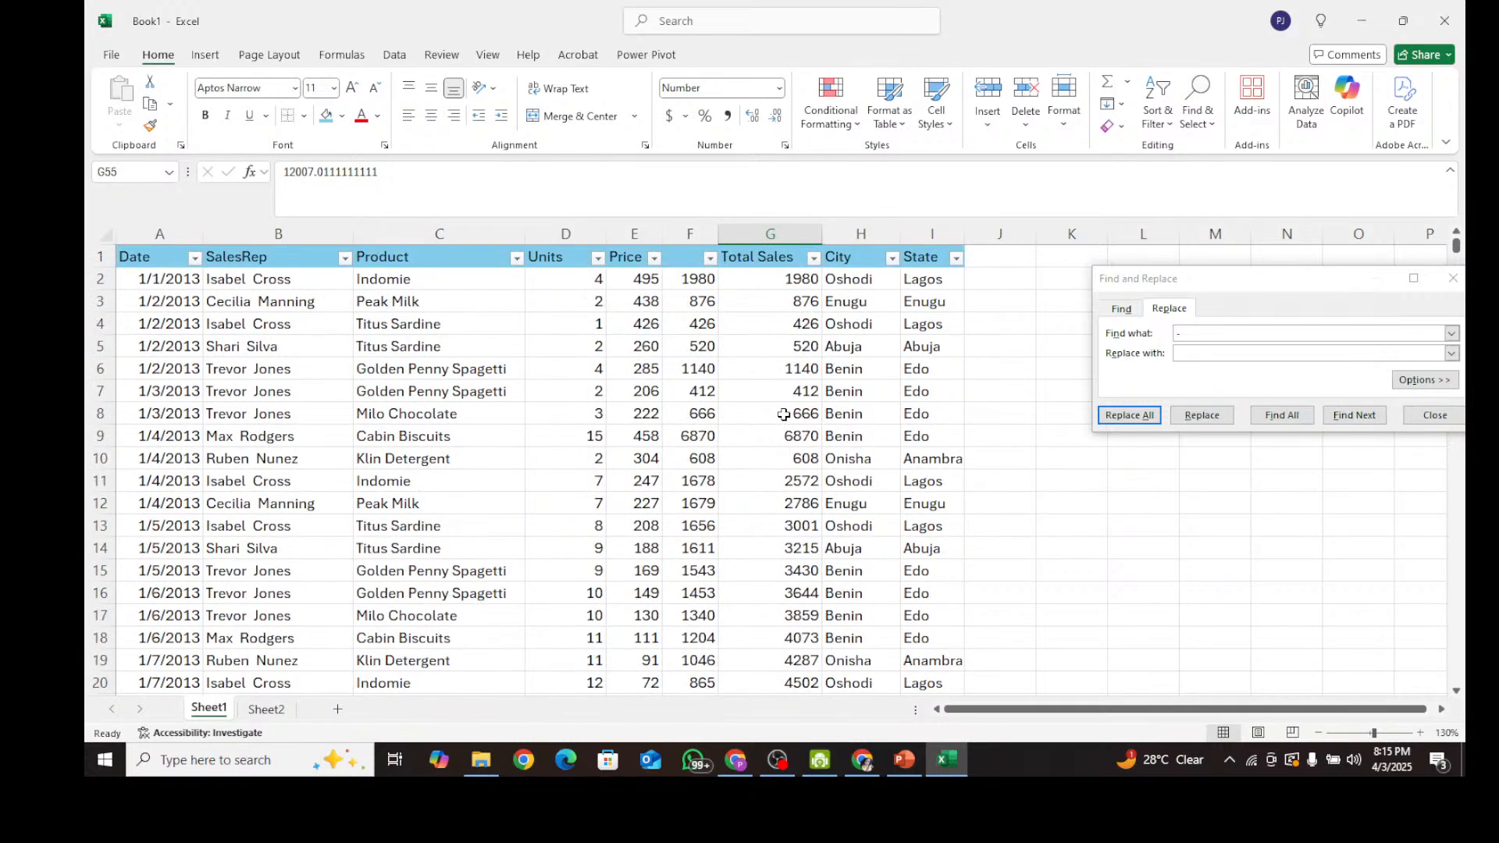
left_click(783, 415)
left_click(829, 525)
left_click(792, 414)
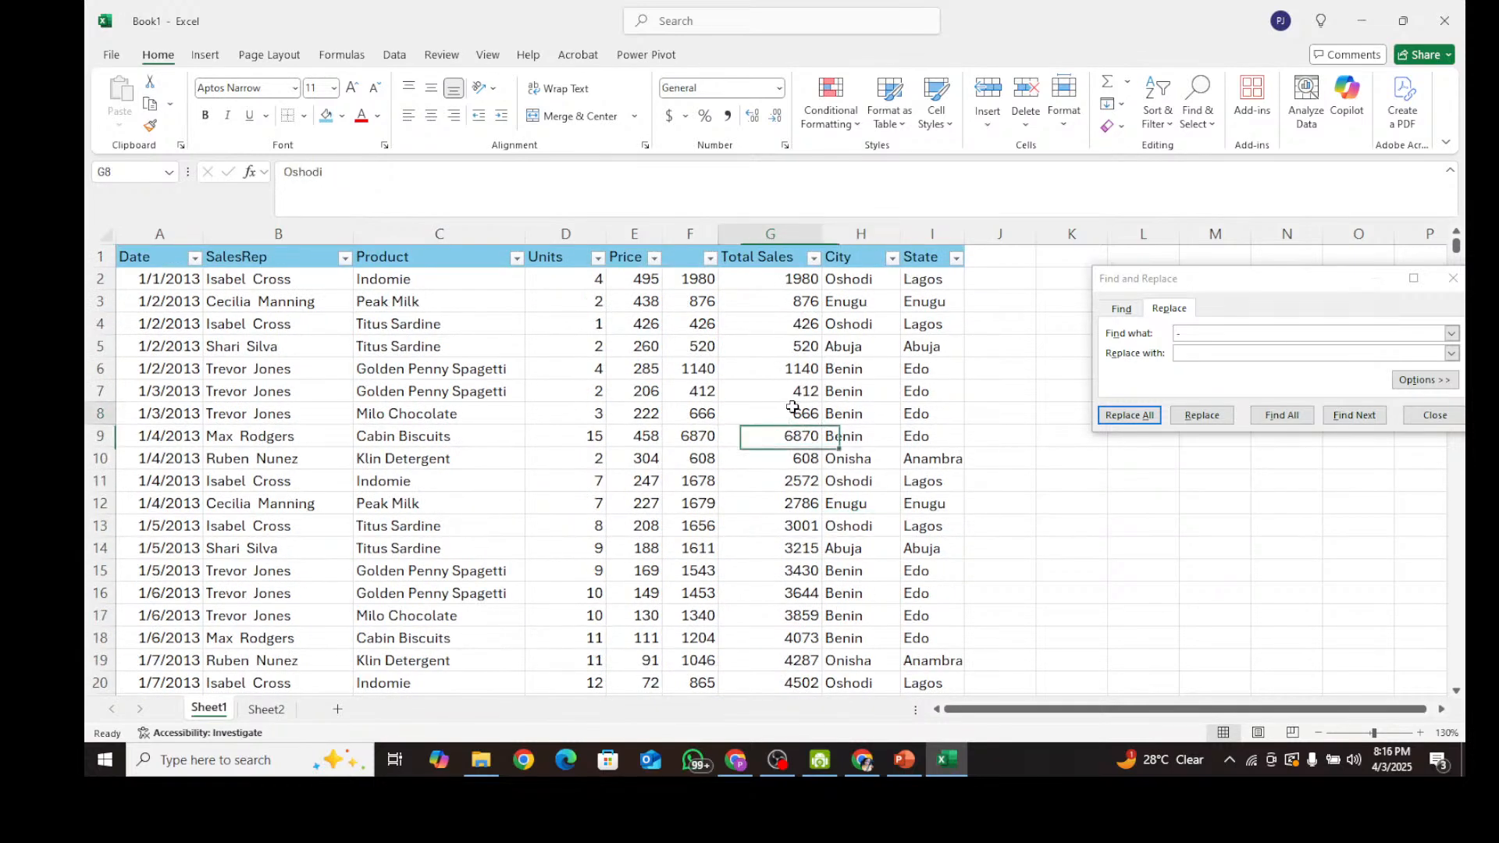
left_click(791, 458)
left_click(801, 574)
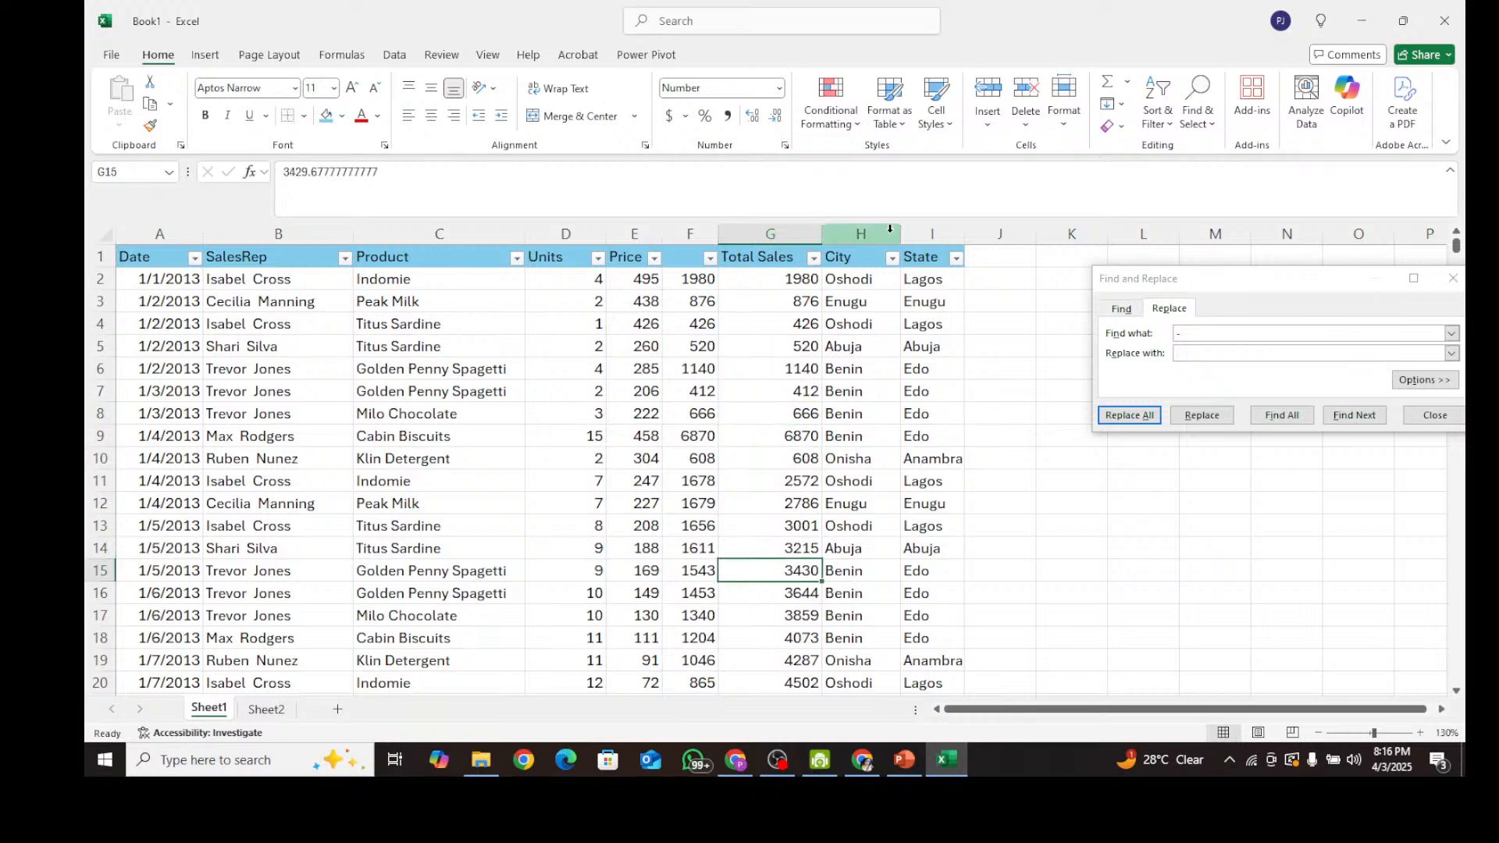
Insert an empty column between Total Sales and City.
left_click(845, 228)
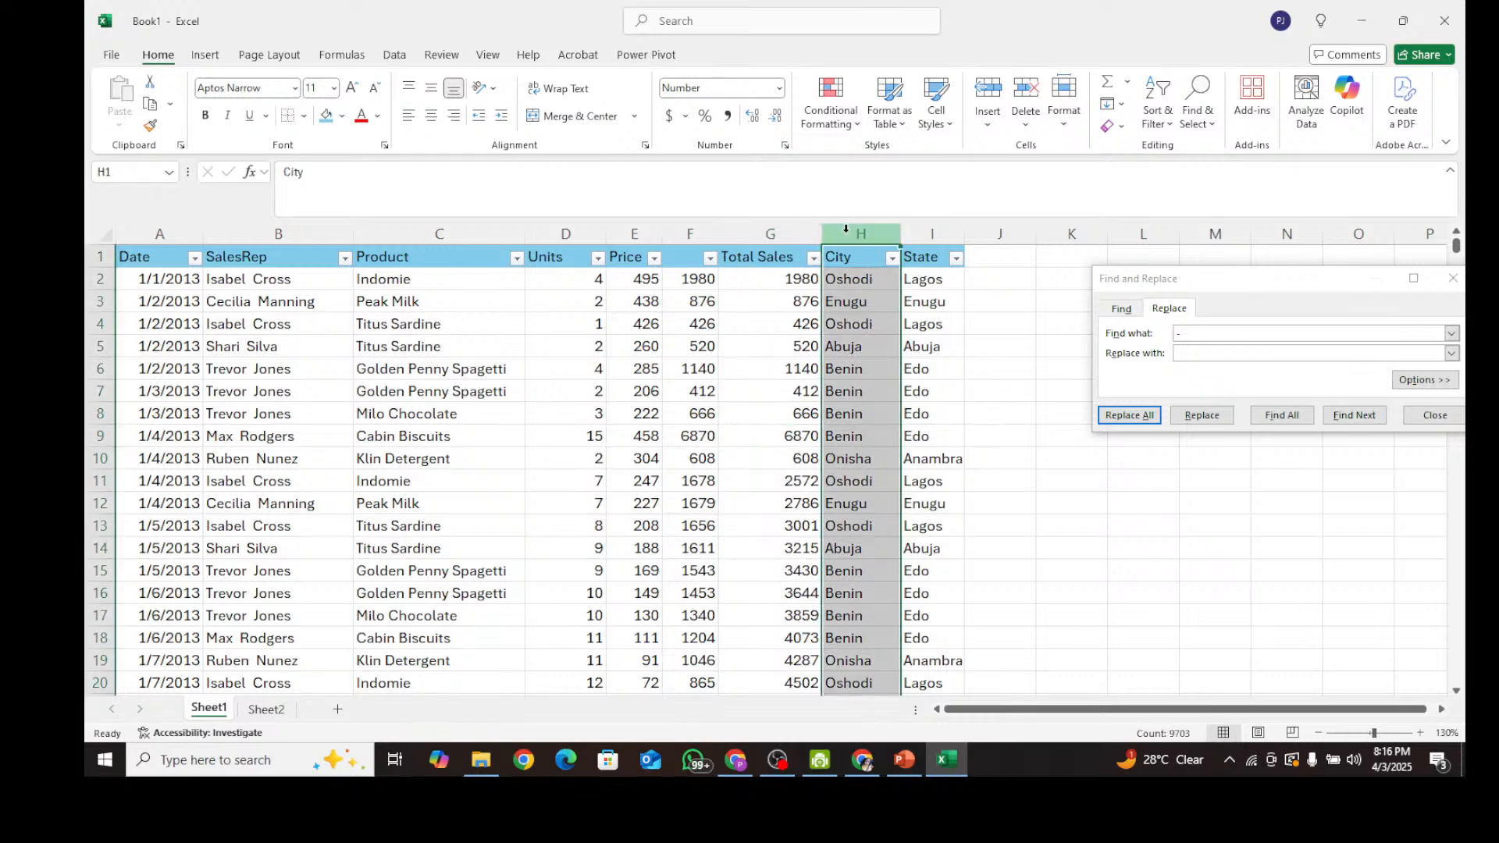
right_click(876, 349)
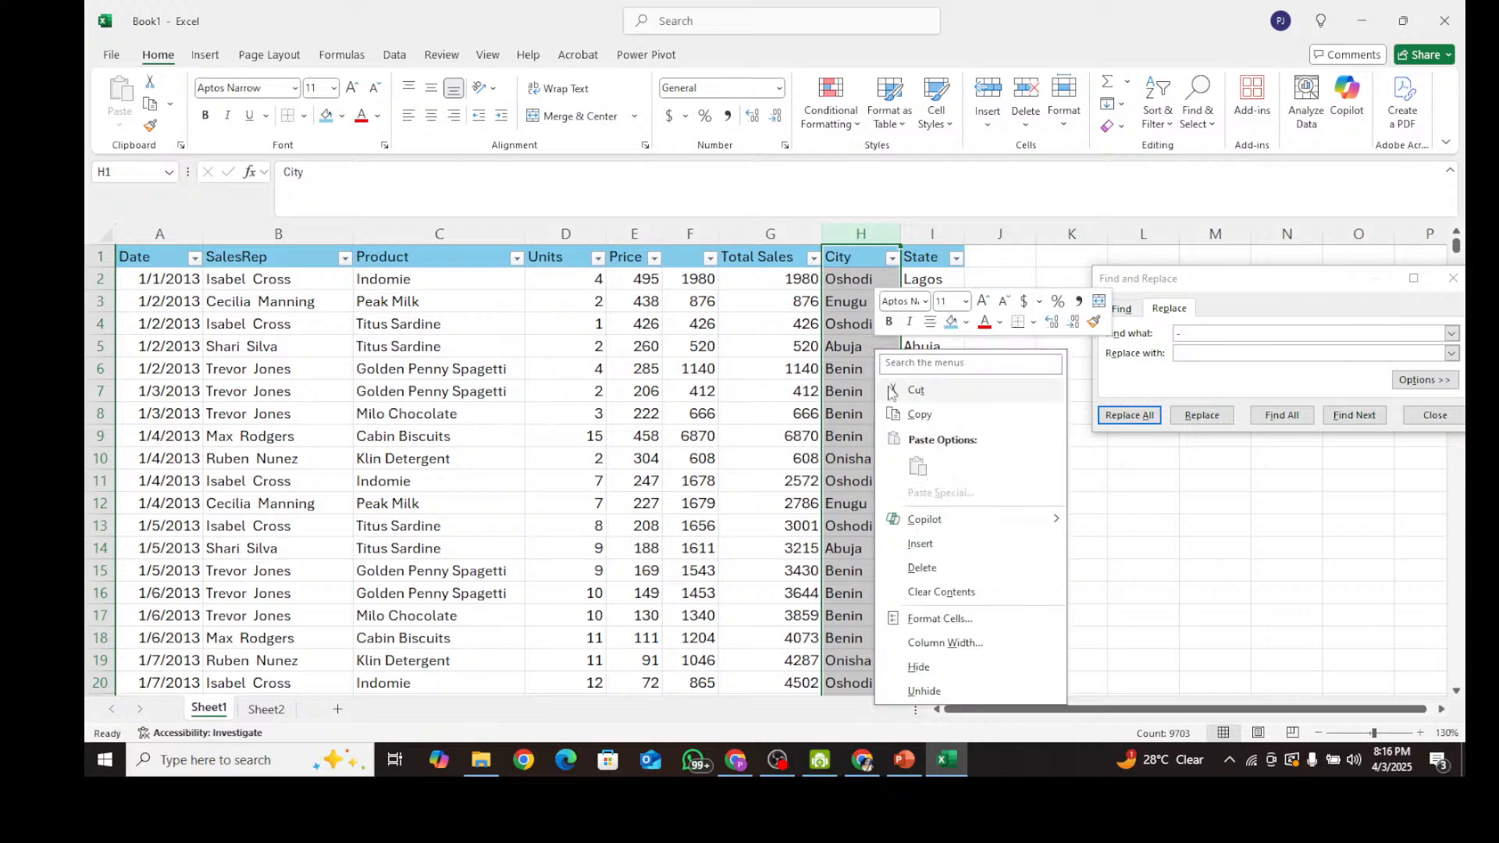
left_click(943, 543)
Calculate the calculated product minus Total Sales in H2 with =F2-G2 and fill the formula down the whole column.
left_click(853, 281)
type("=")
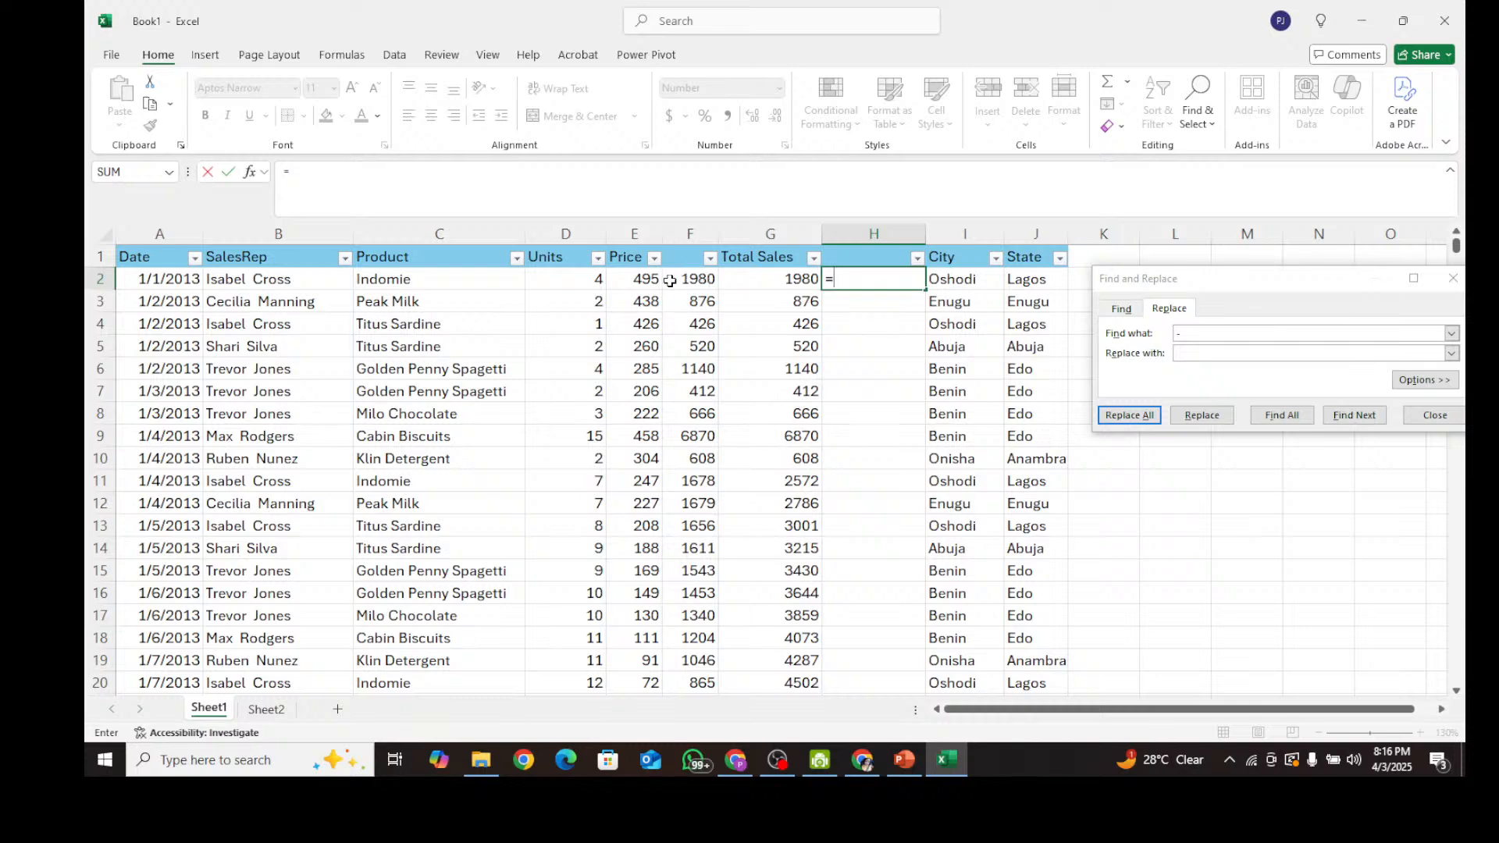
left_click(701, 280)
type("-")
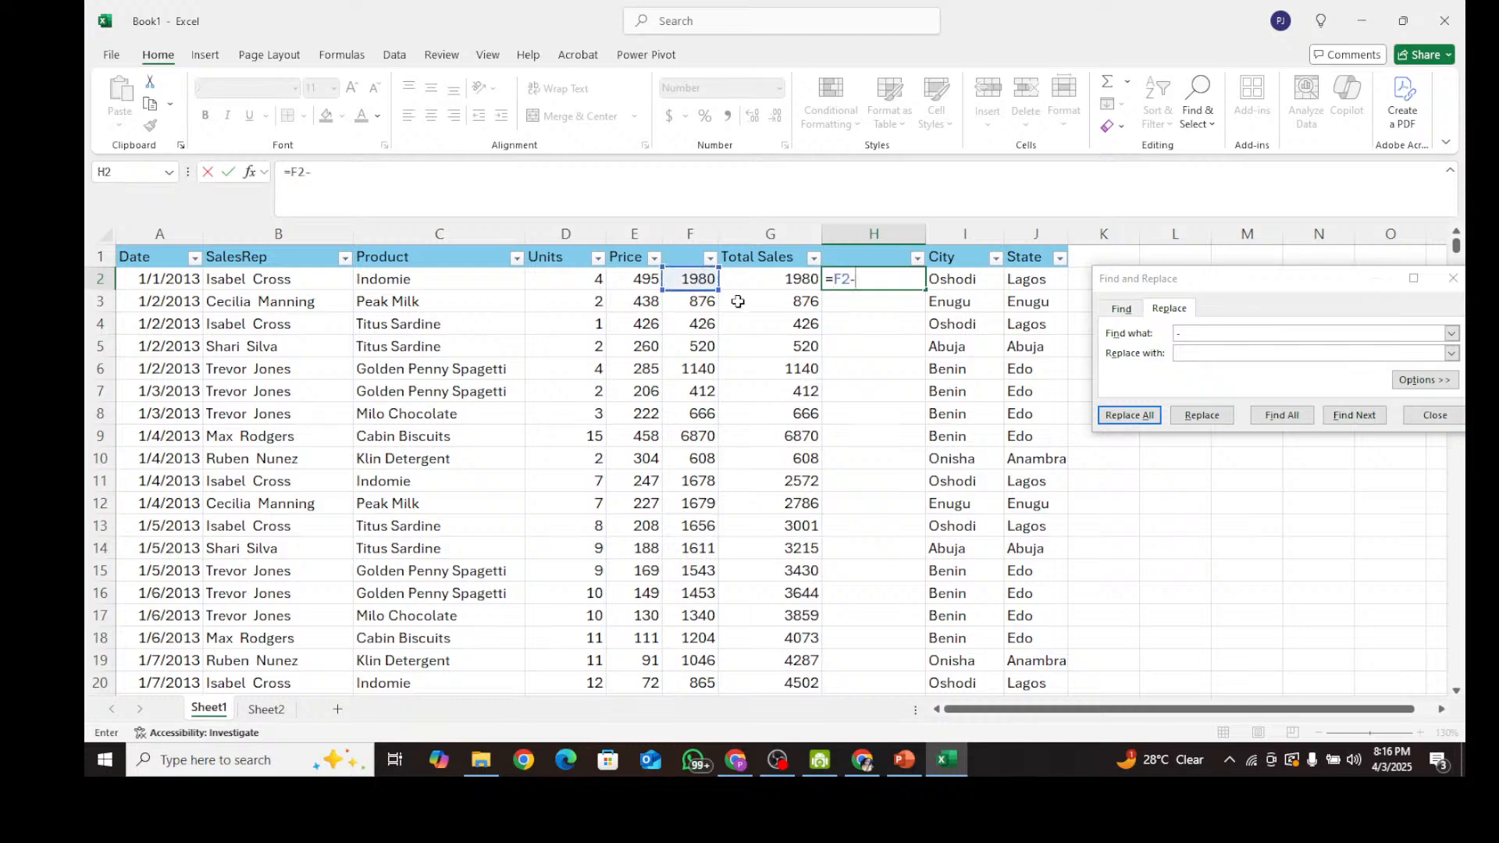
left_click(773, 283)
key("Return")
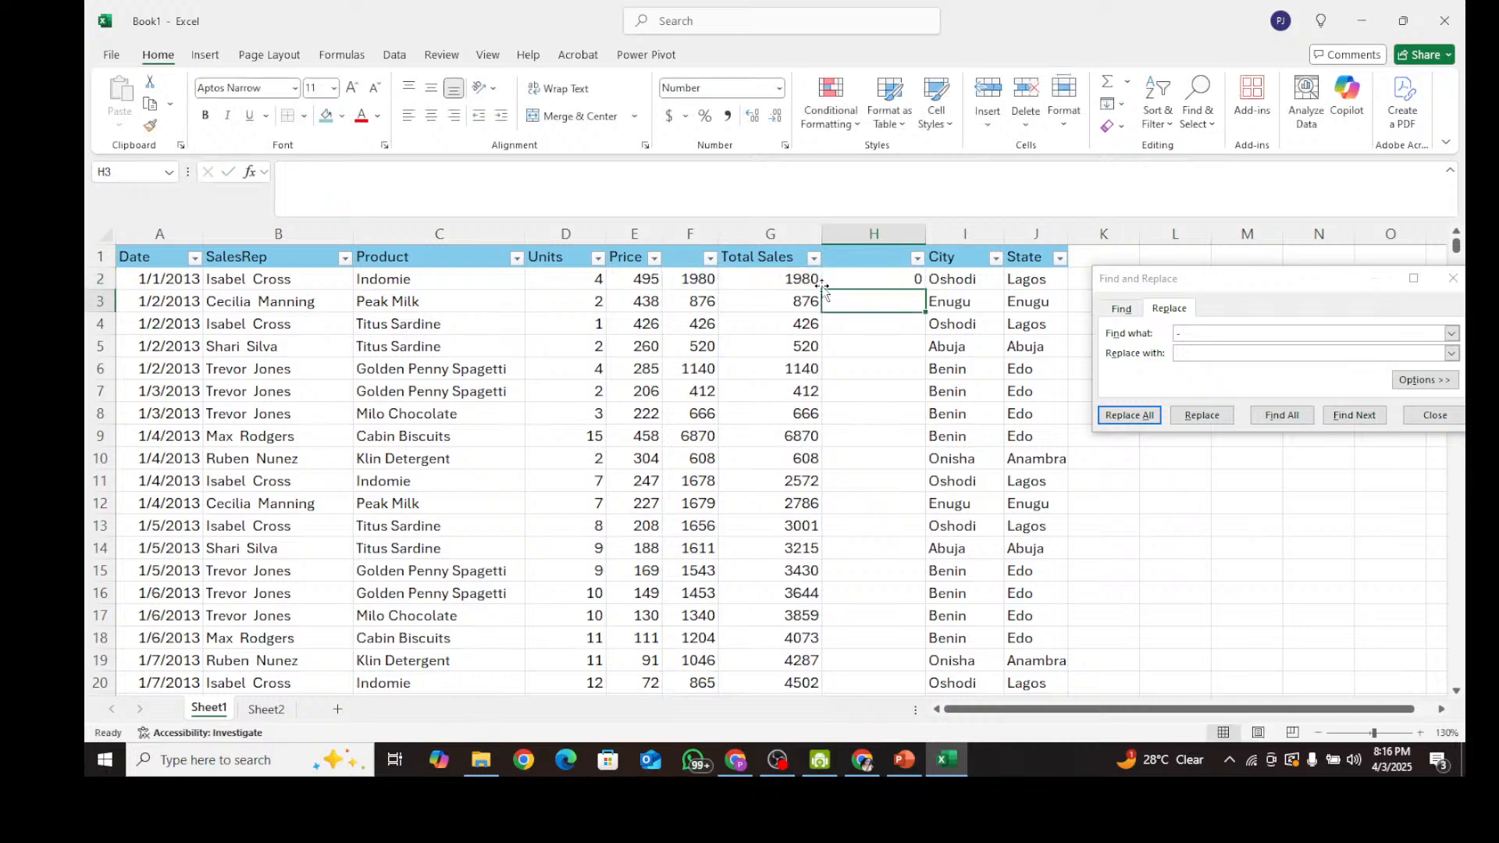
left_click(897, 279)
double_click(925, 289)
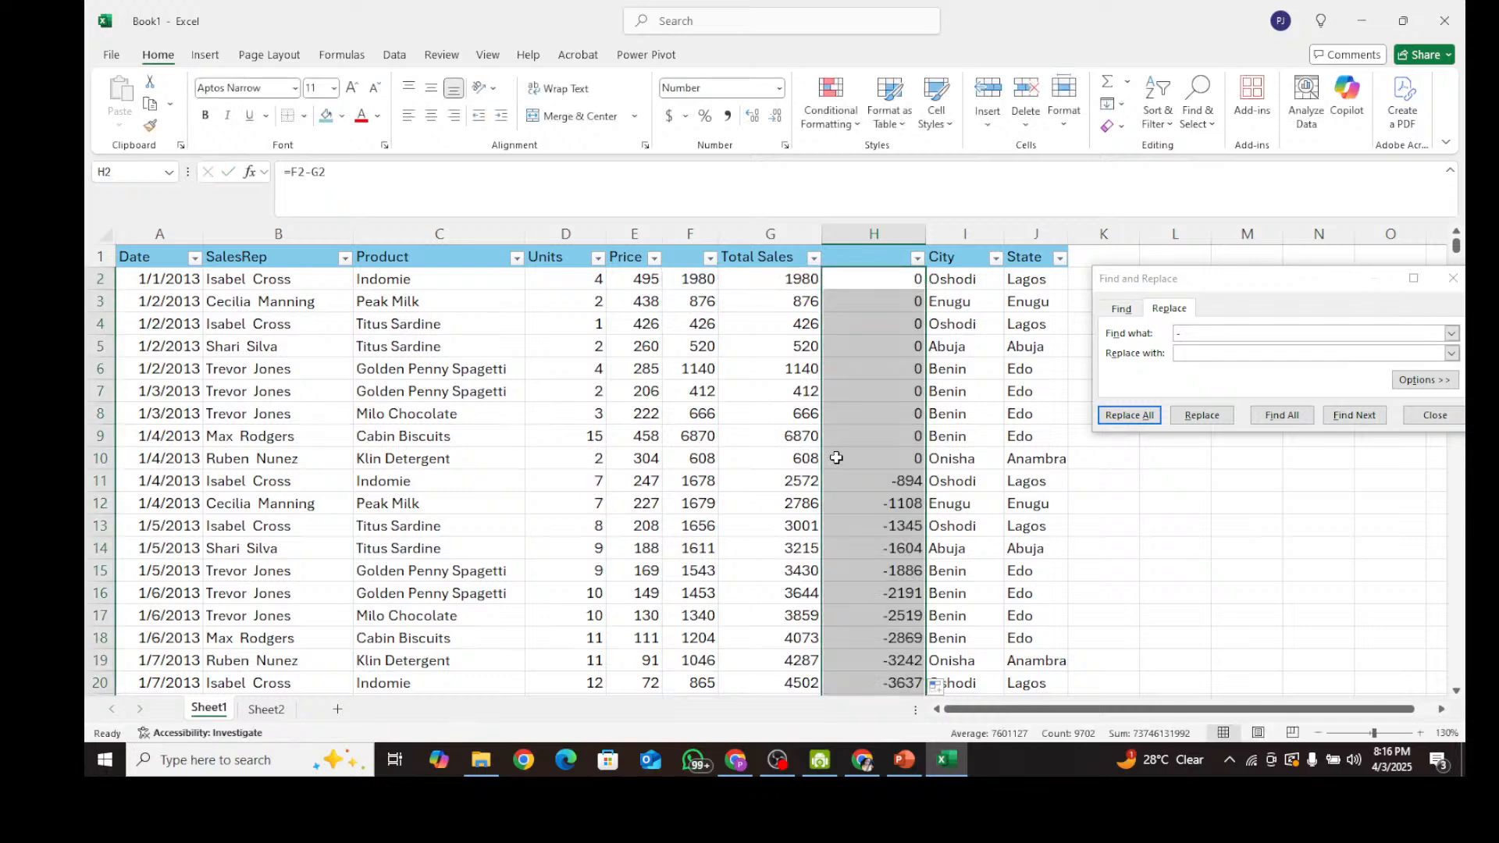
Review the differences in column H down to about row 362 and widen column F to fit its numbers.
scroll(880, 431, "down", 4)
scroll(879, 431, "down", 19)
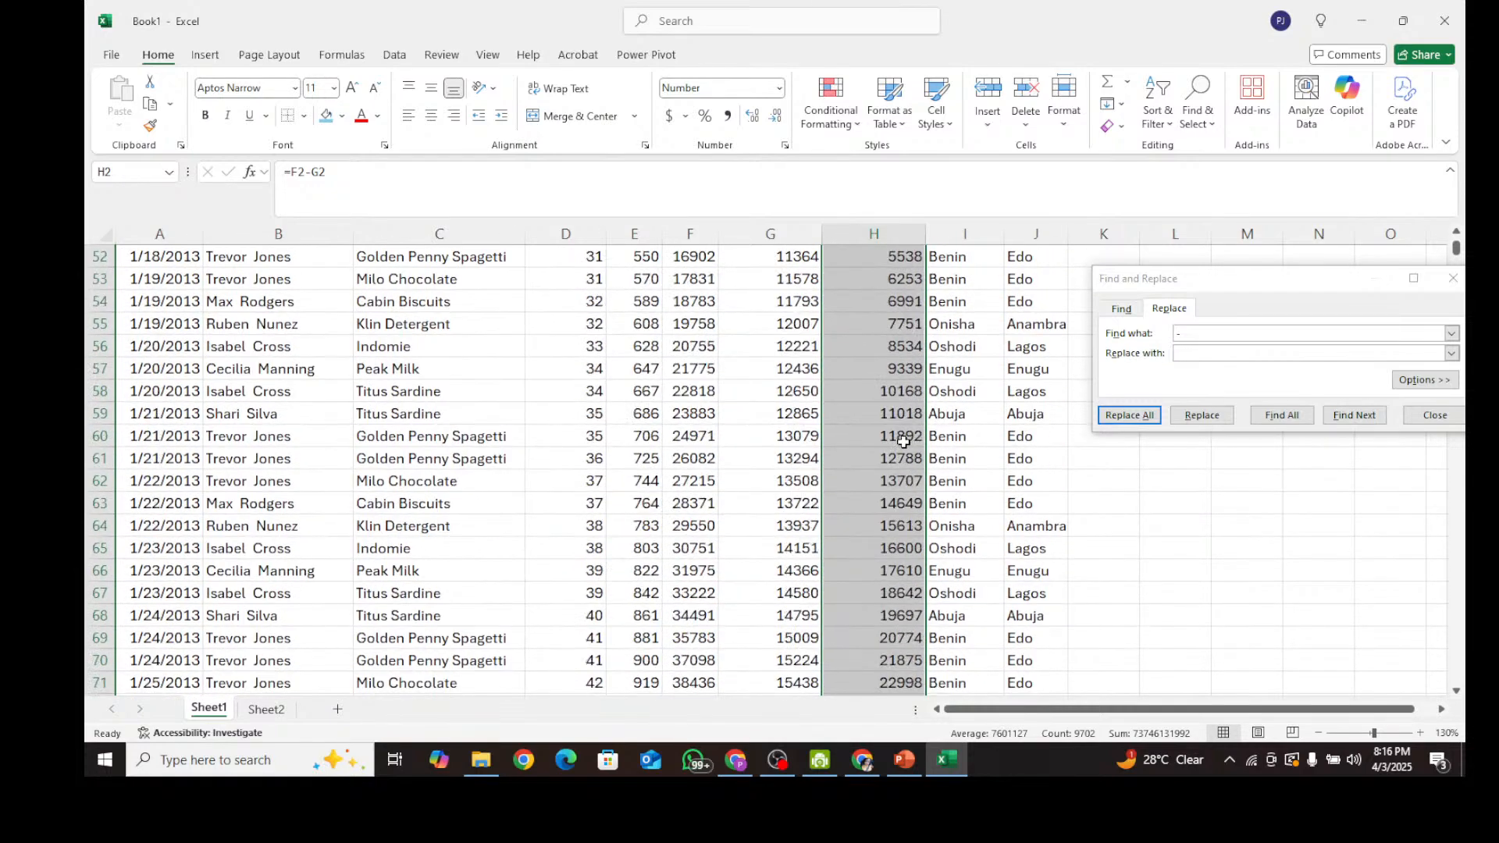
scroll(905, 453, "down", 20)
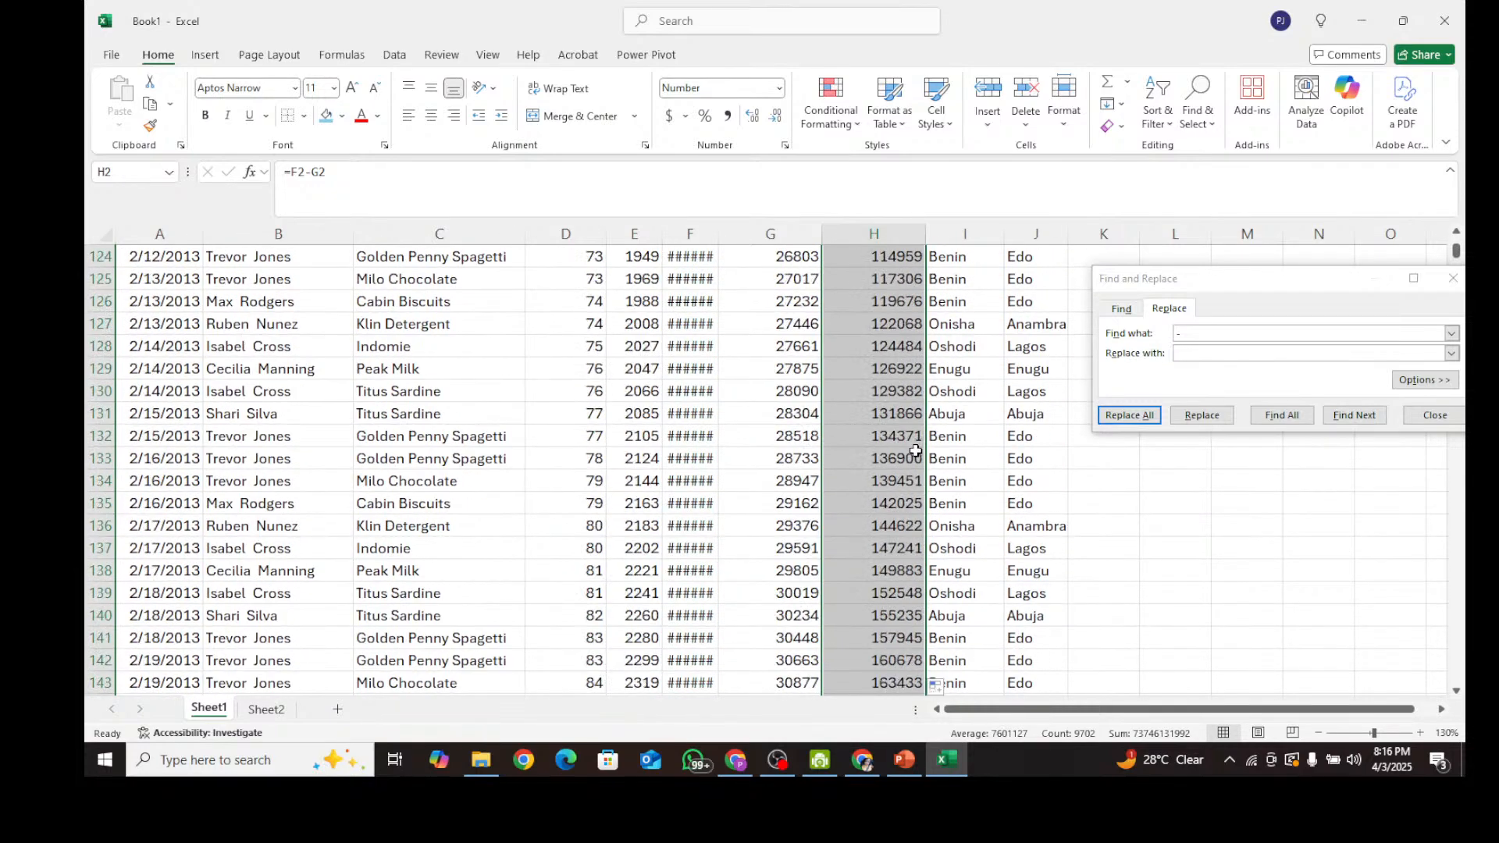
scroll(914, 455, "down", 3)
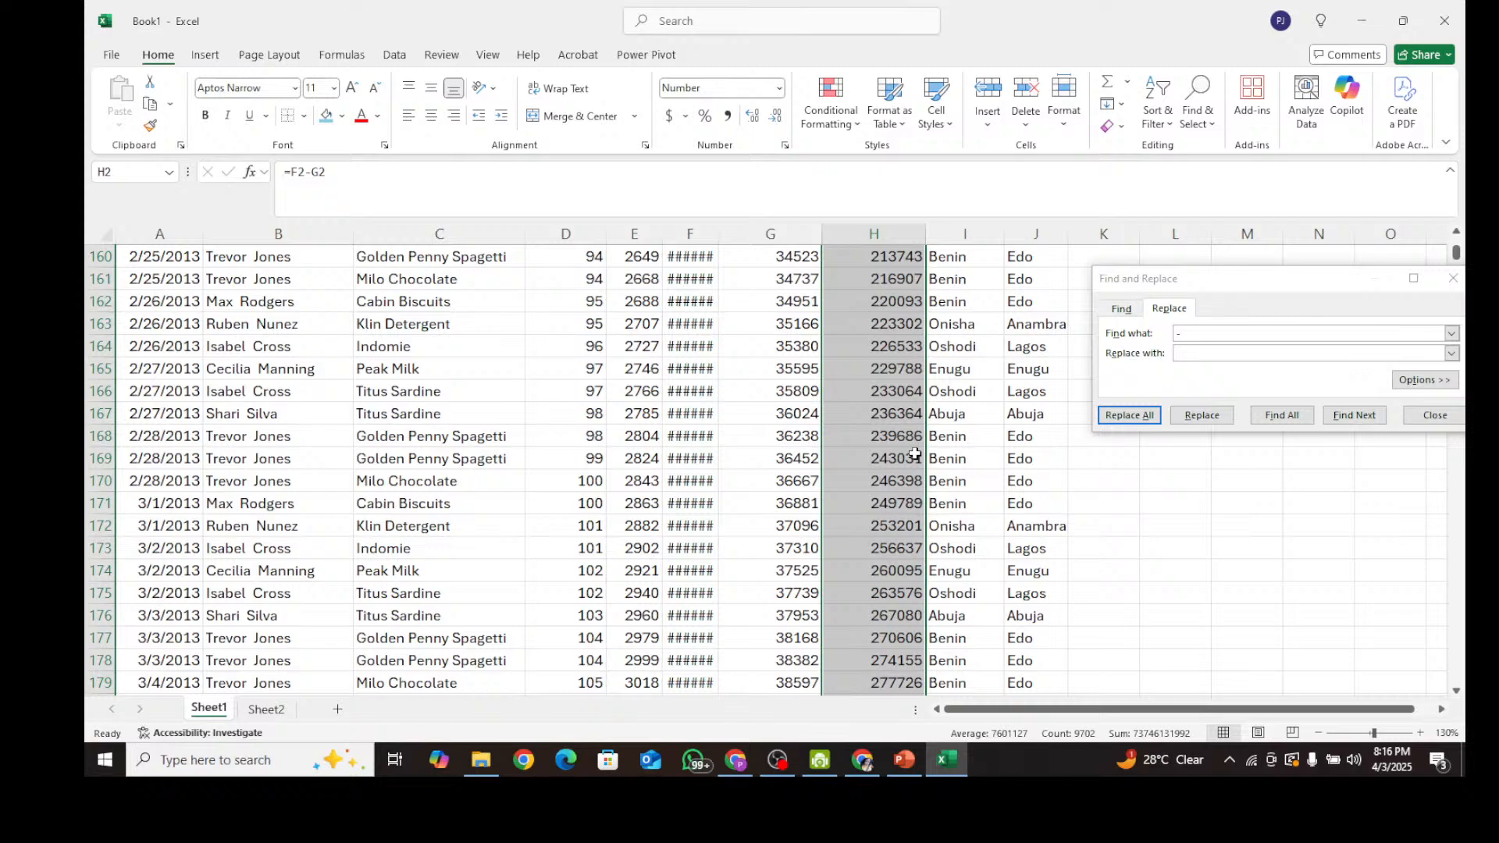
scroll(914, 455, "down", 20)
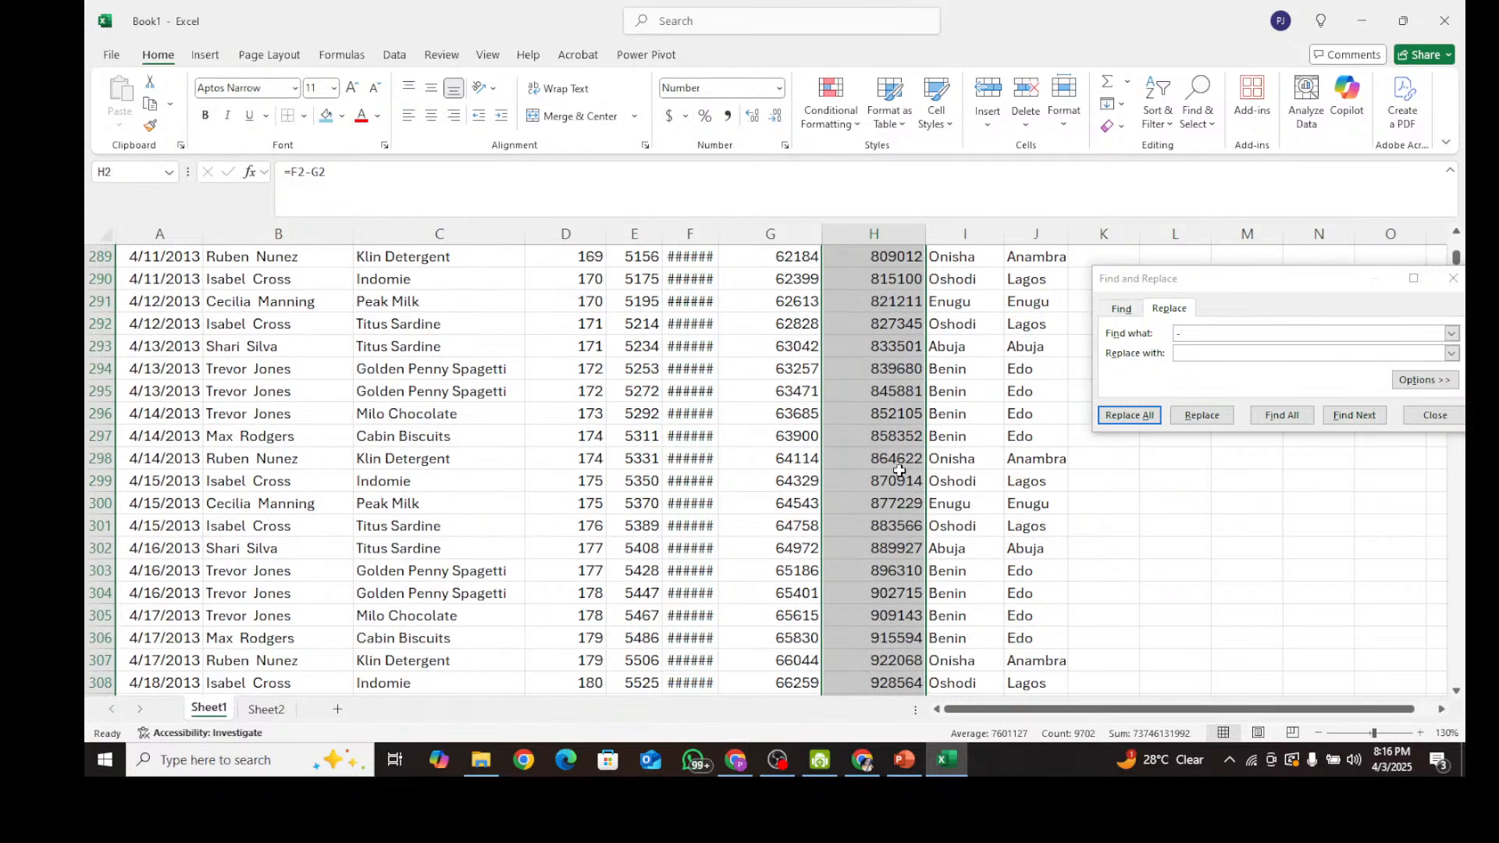
scroll(902, 480, "down", 12)
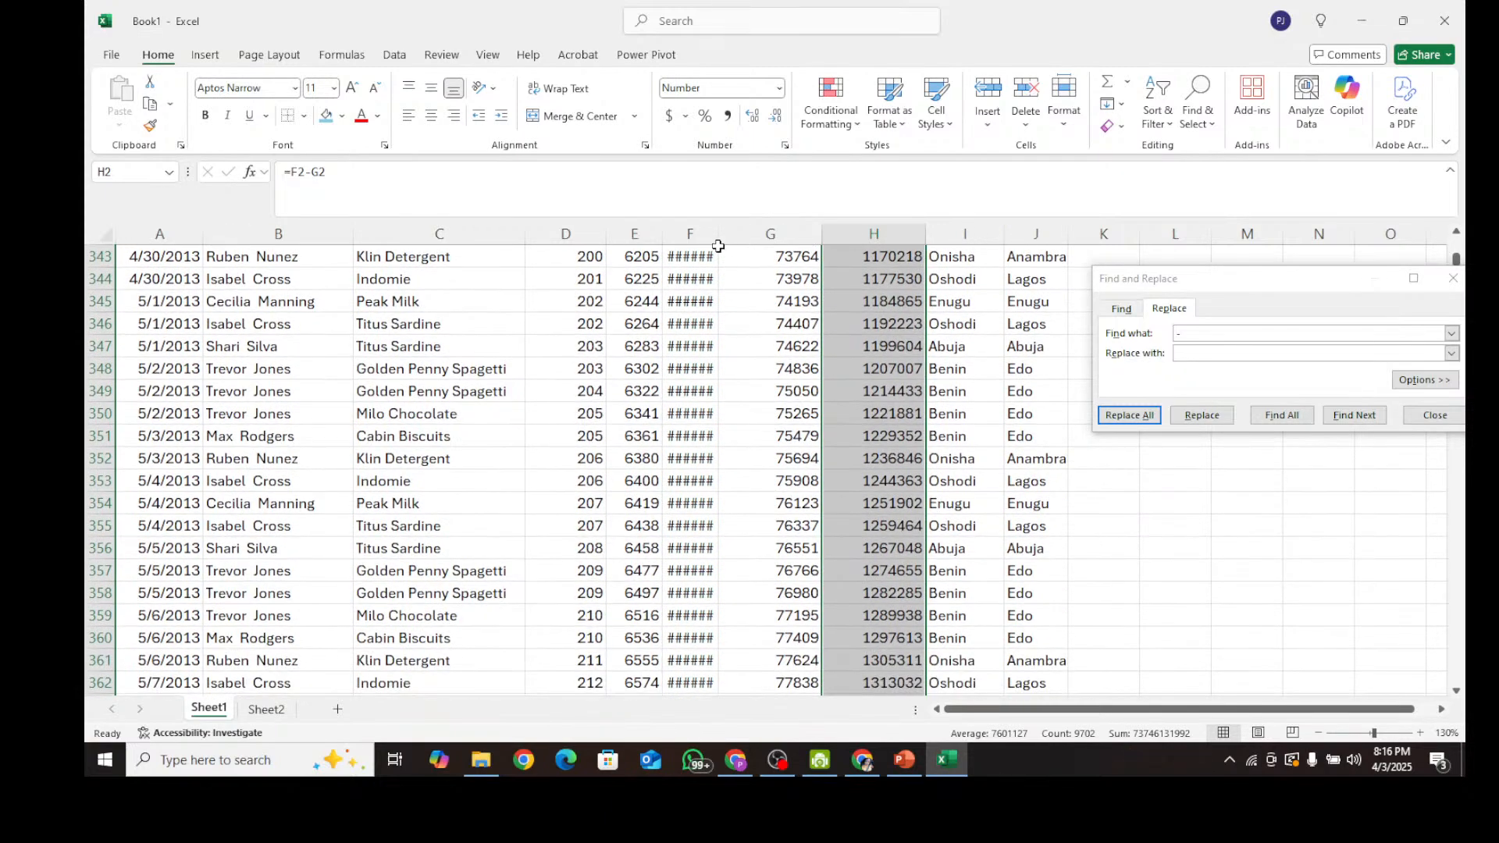
double_click(711, 236)
Compare the calculated products with Total Sales in rows 350 to 371, examining G366 and the formula in F367.
left_click(782, 409)
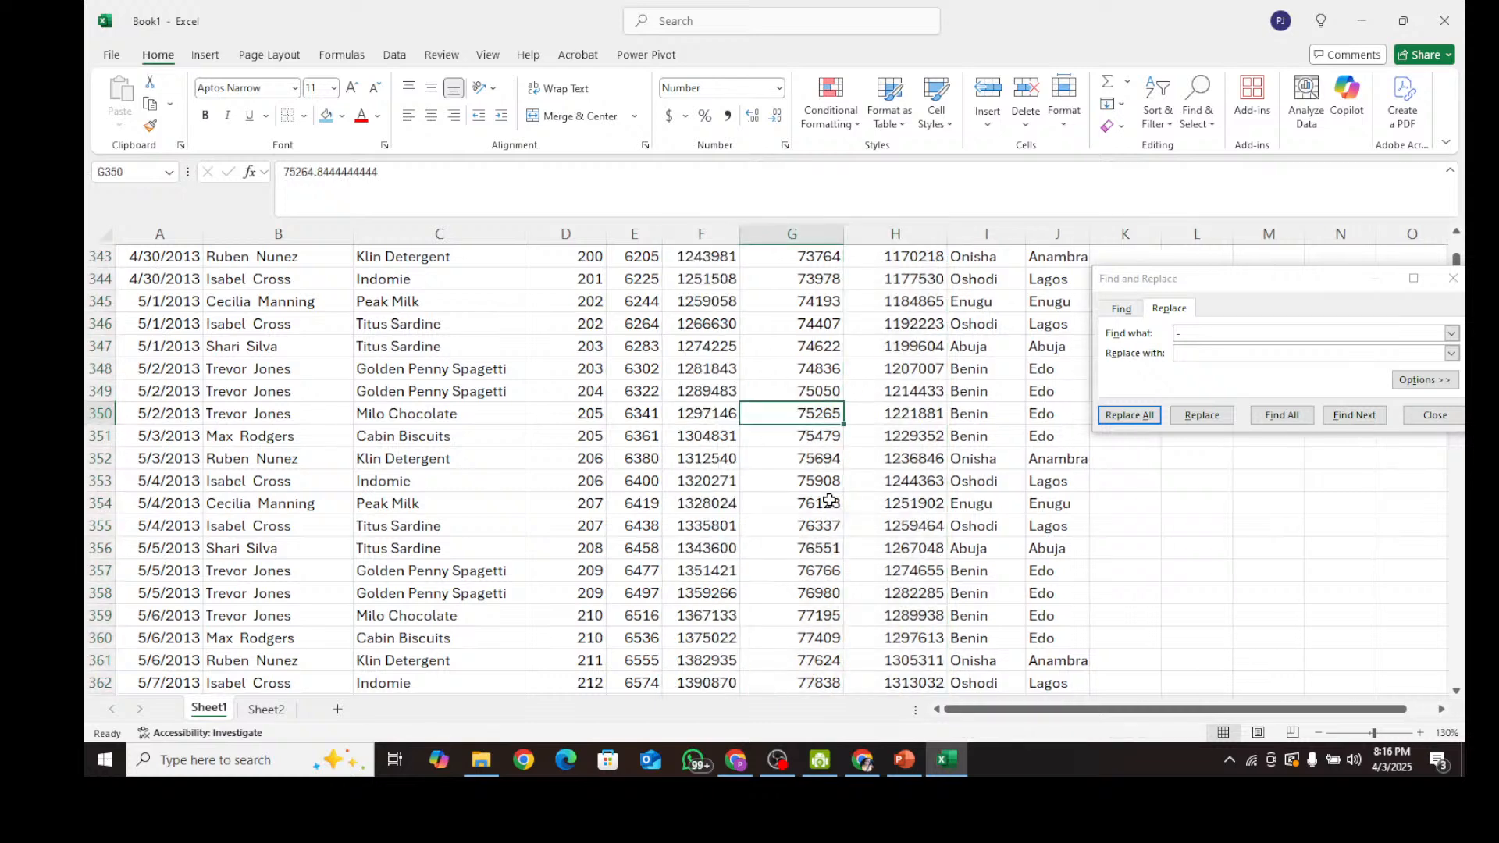
scroll(828, 484, "down", 3)
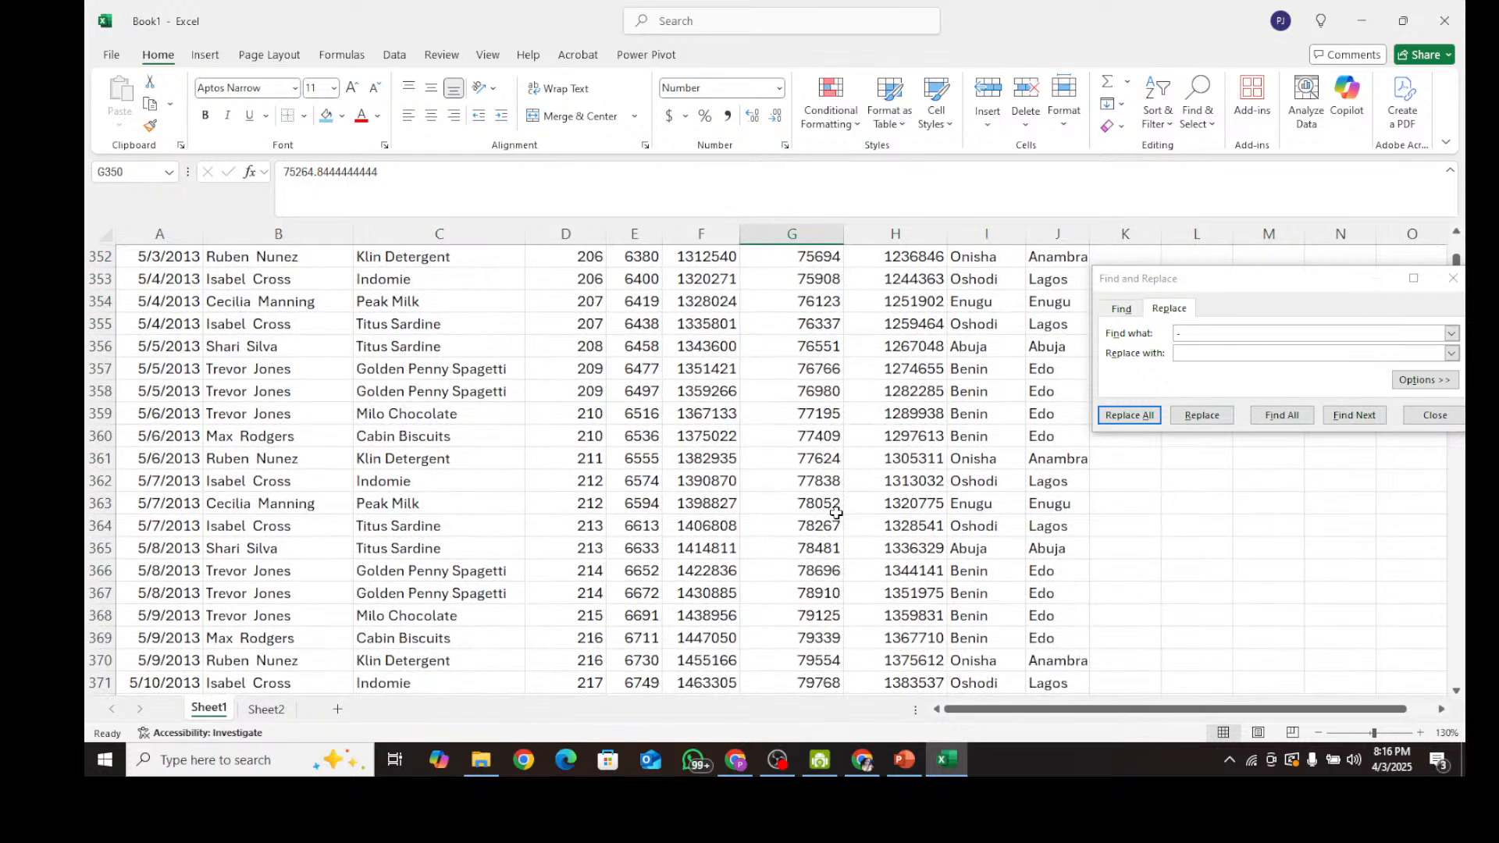
left_click(683, 505)
left_click(833, 389)
left_click(832, 574)
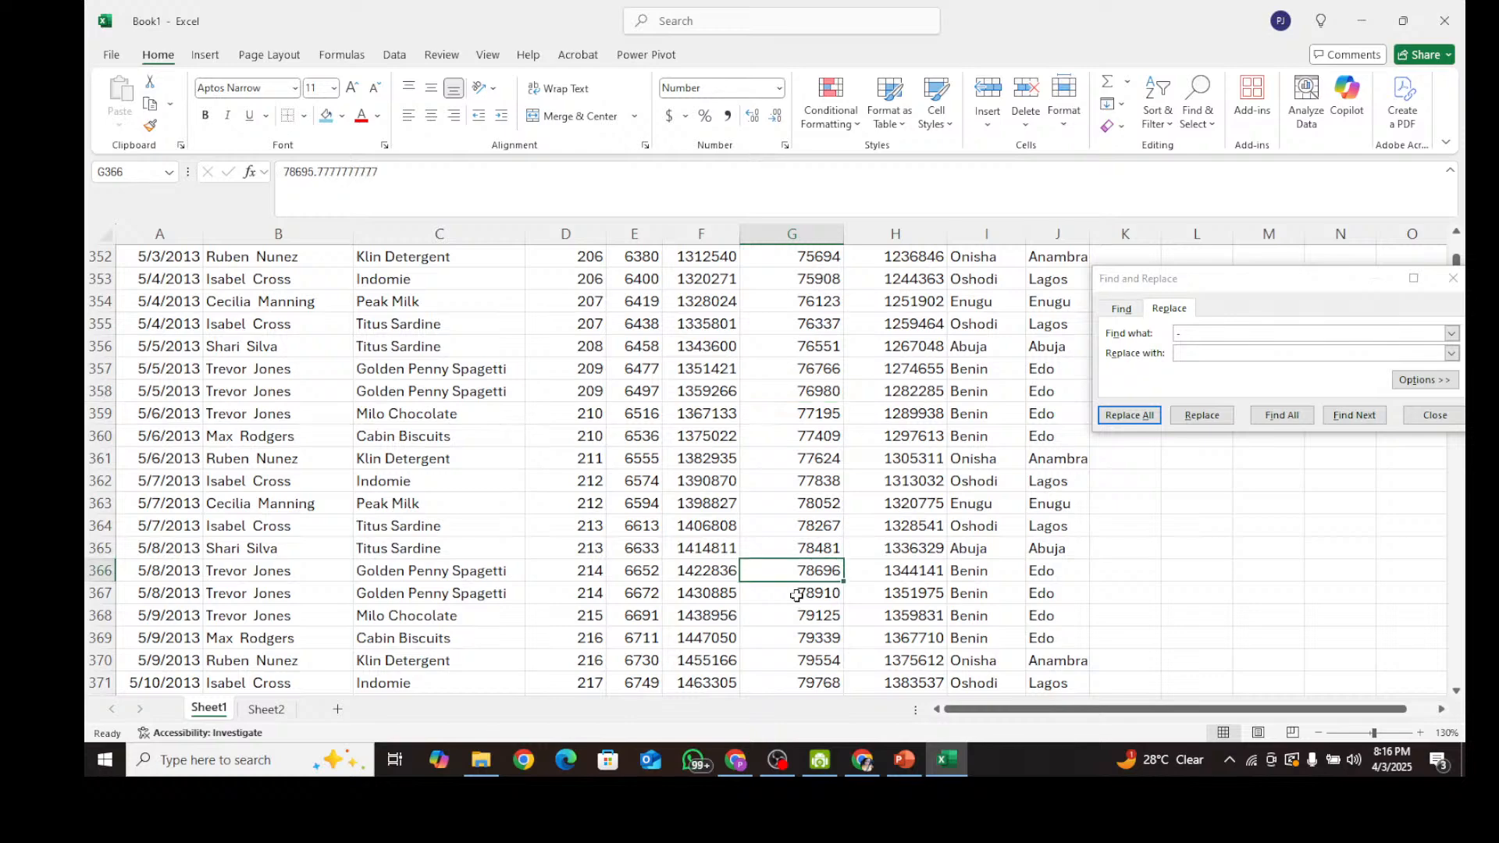
left_click(713, 512)
left_click(695, 590)
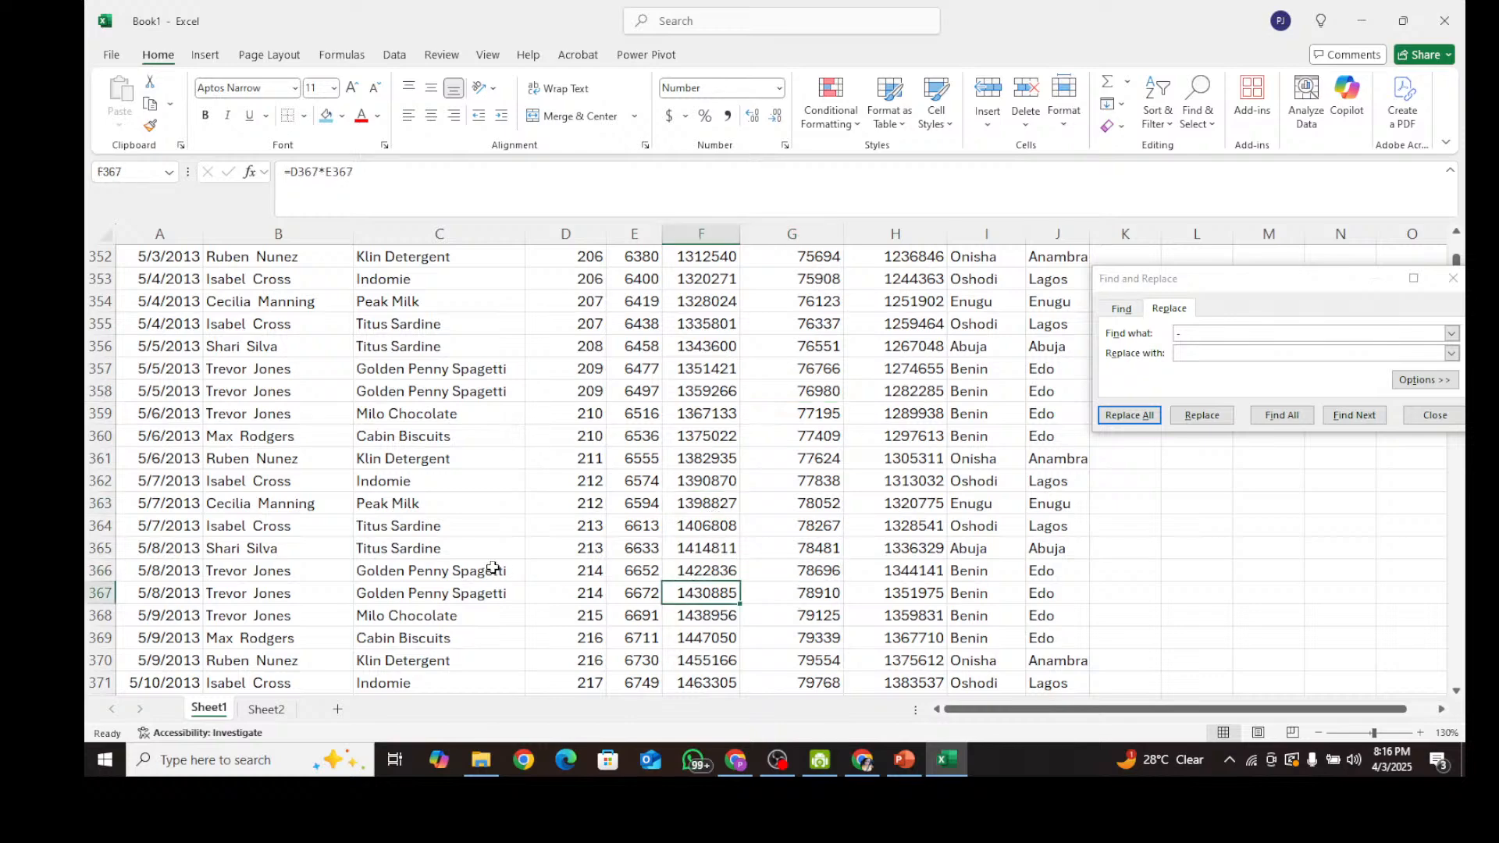
Review columns F, G and H down to about row 551, returning to the table's first row with the dialog moved aside.
scroll(496, 567, "down", 6)
scroll(651, 531, "down", 20)
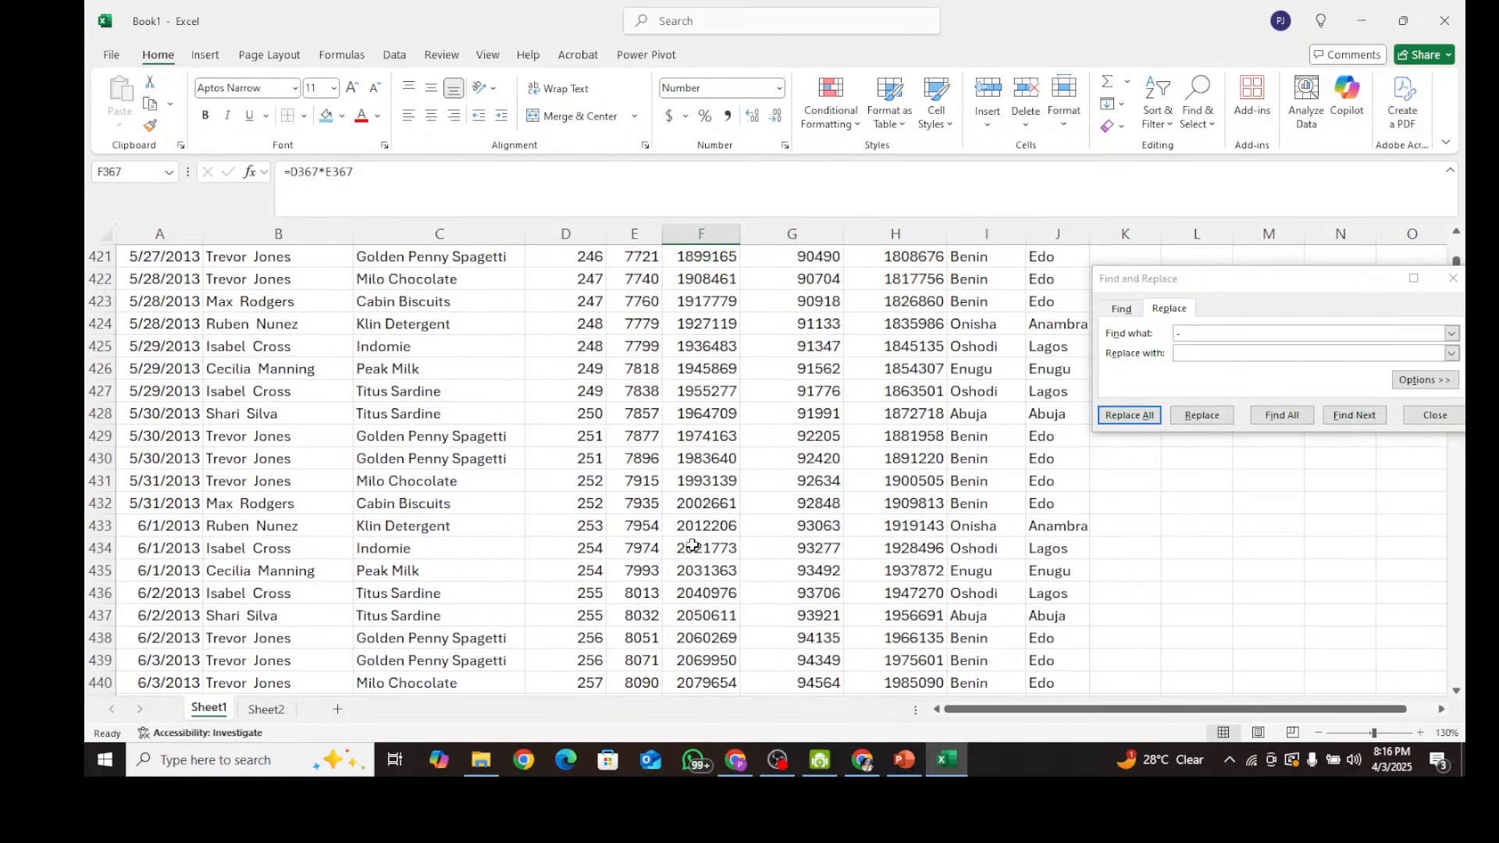
scroll(694, 544, "down", 12)
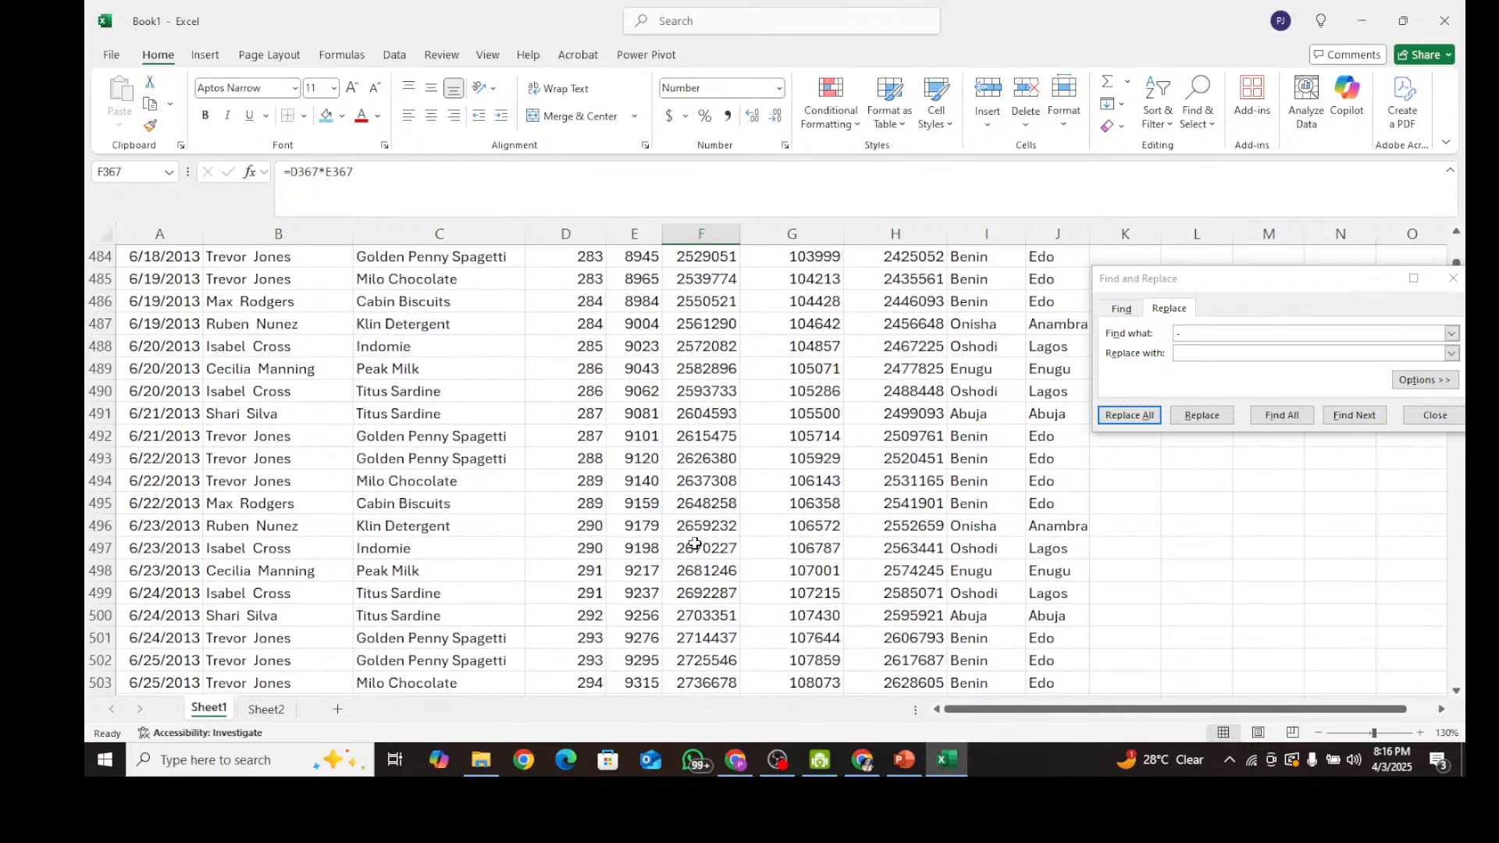
scroll(695, 544, "down", 16)
scroll(847, 508, "up", 11)
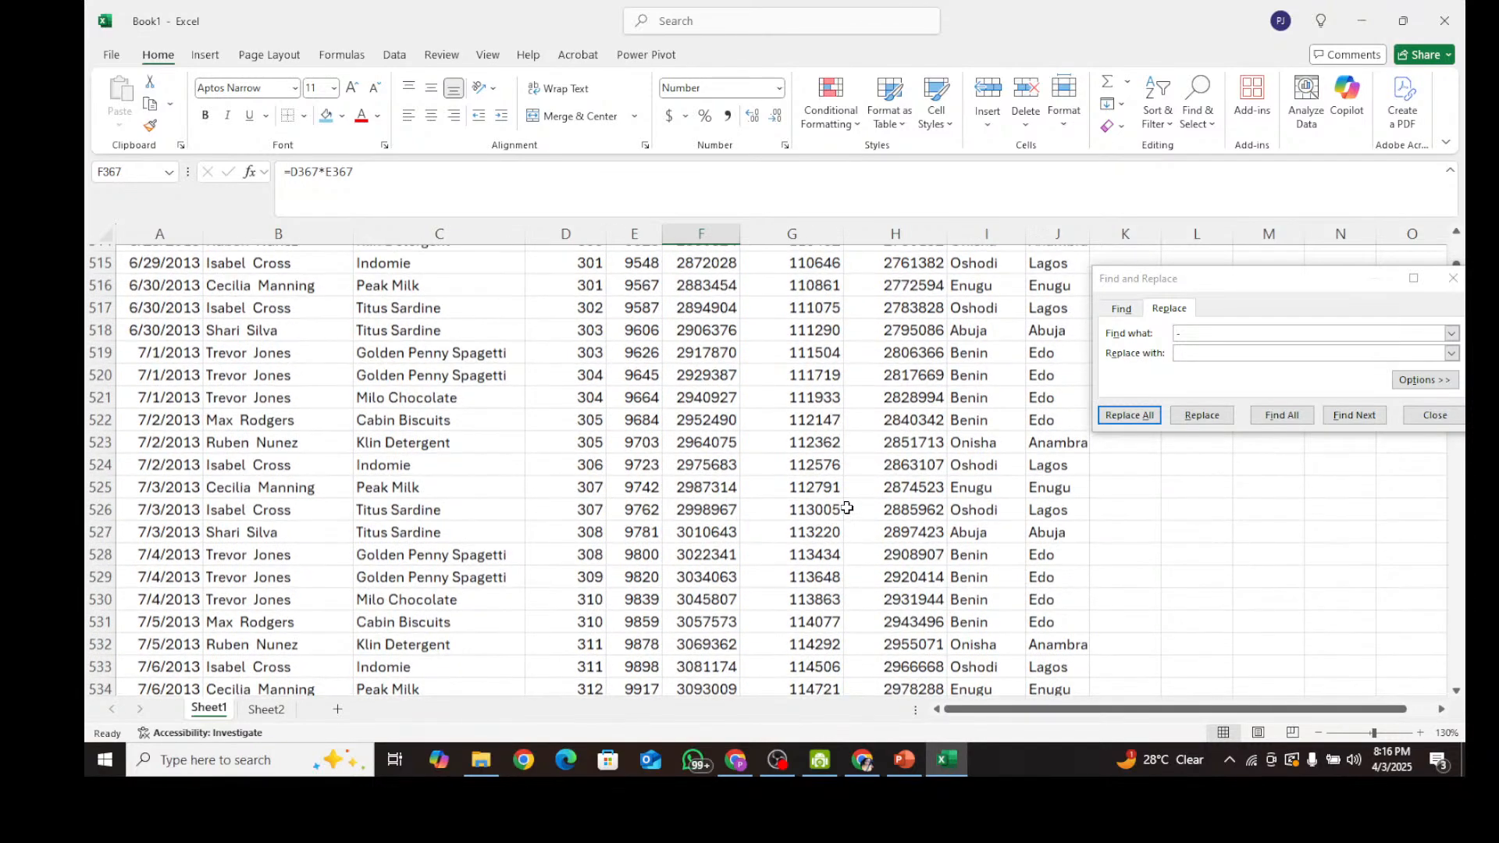
scroll(851, 505, "down", 5)
scroll(851, 504, "down", 11)
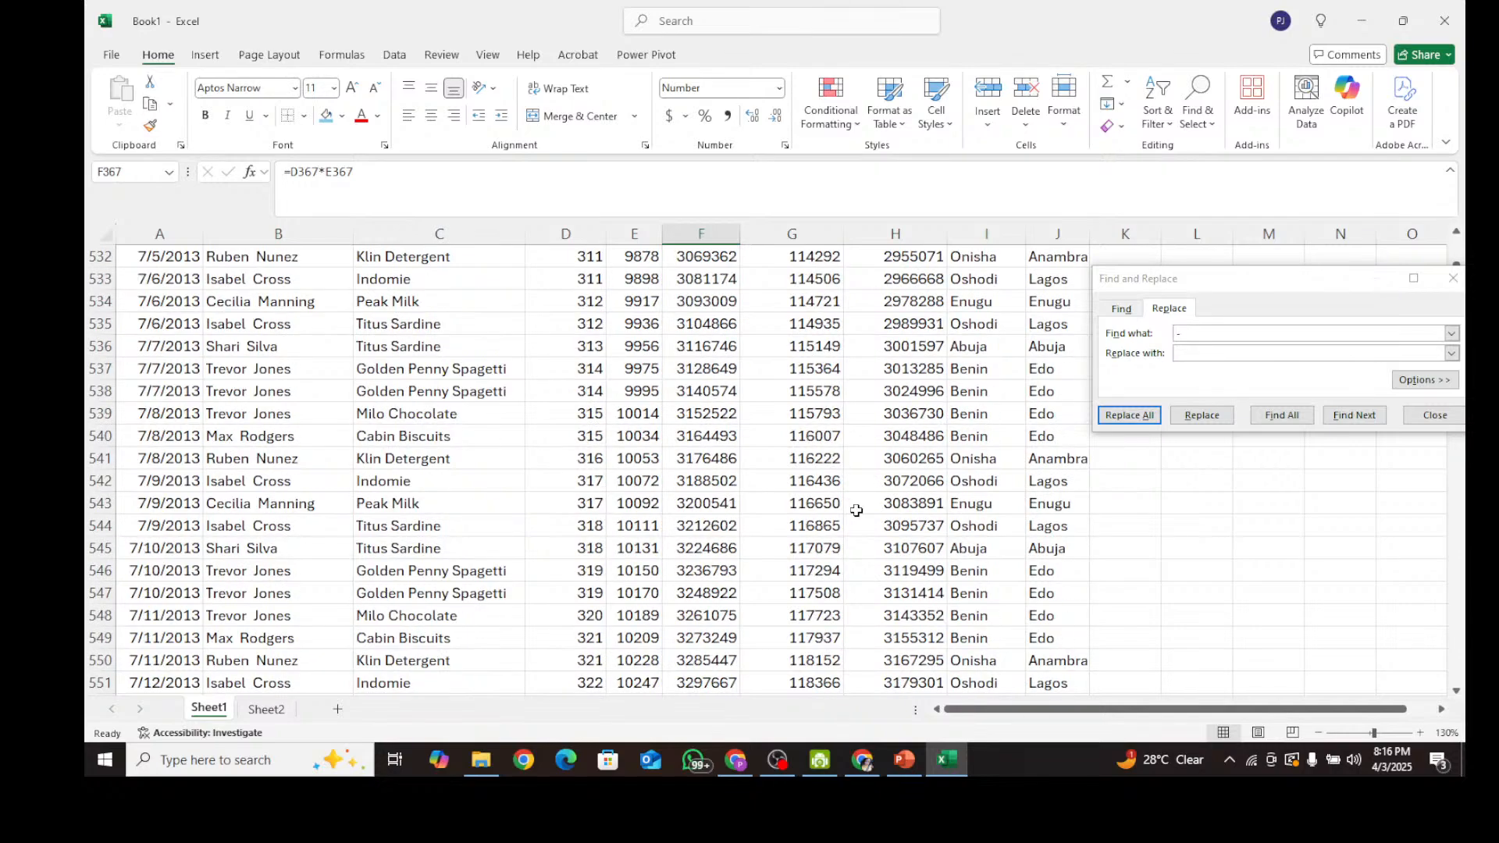
scroll(856, 513, "up", 6)
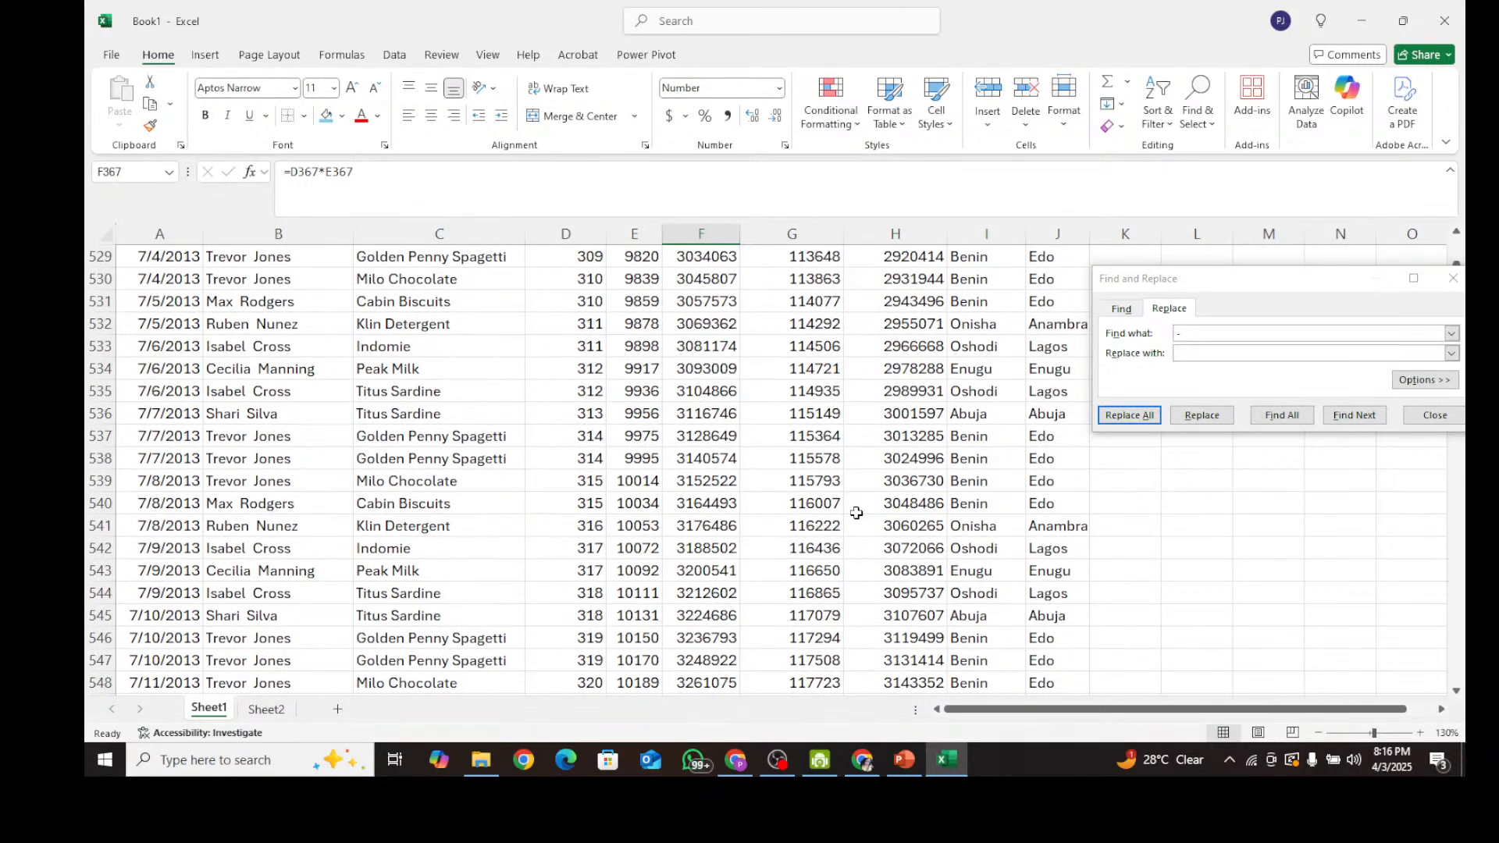
scroll(856, 512, "up", 20)
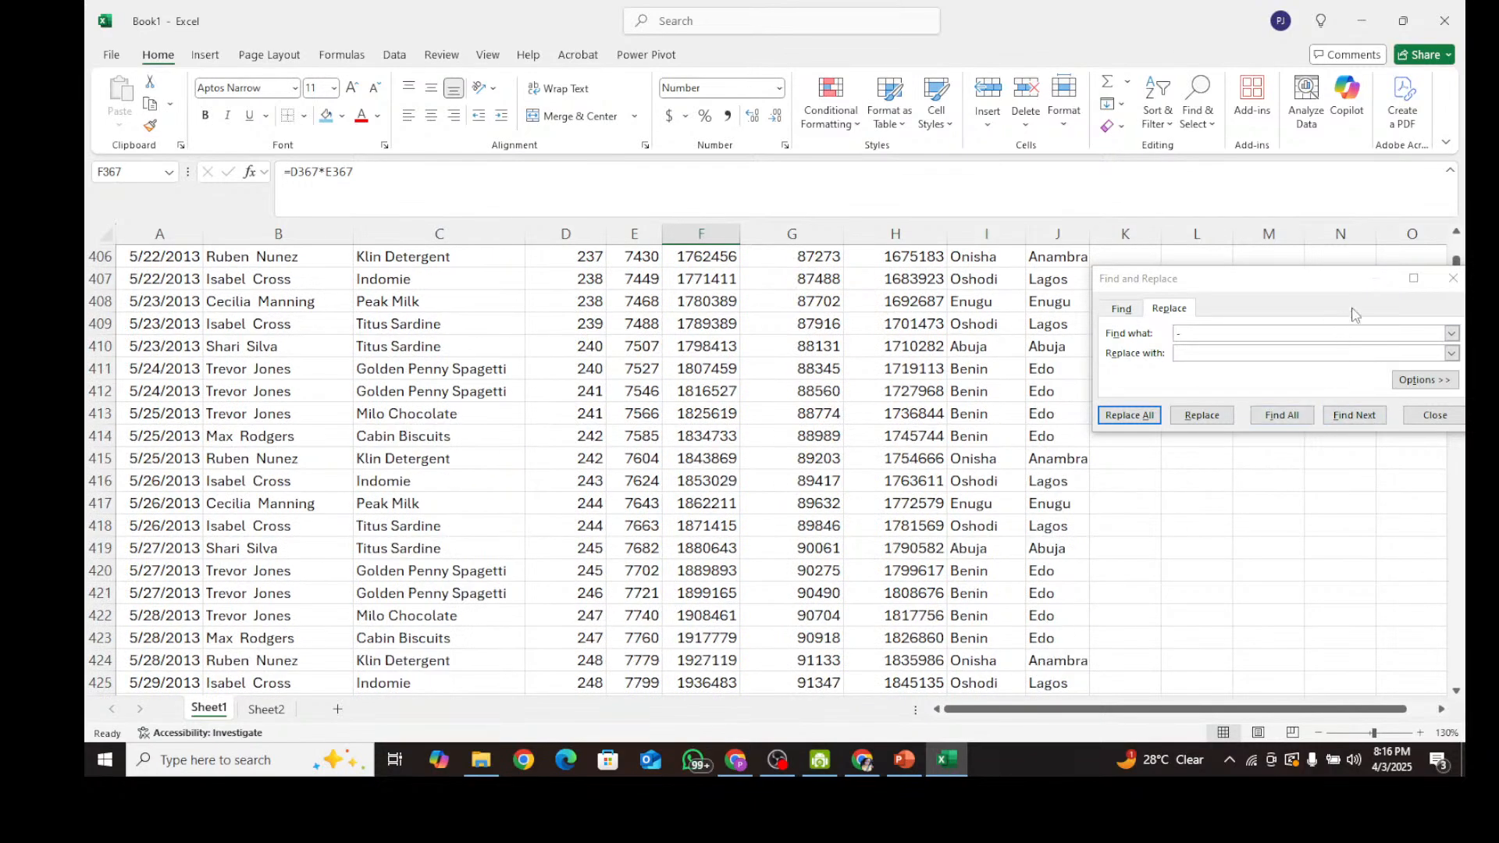
left_click_drag(1345, 286, 1362, 367)
left_click_drag(1457, 266, 1457, 241)
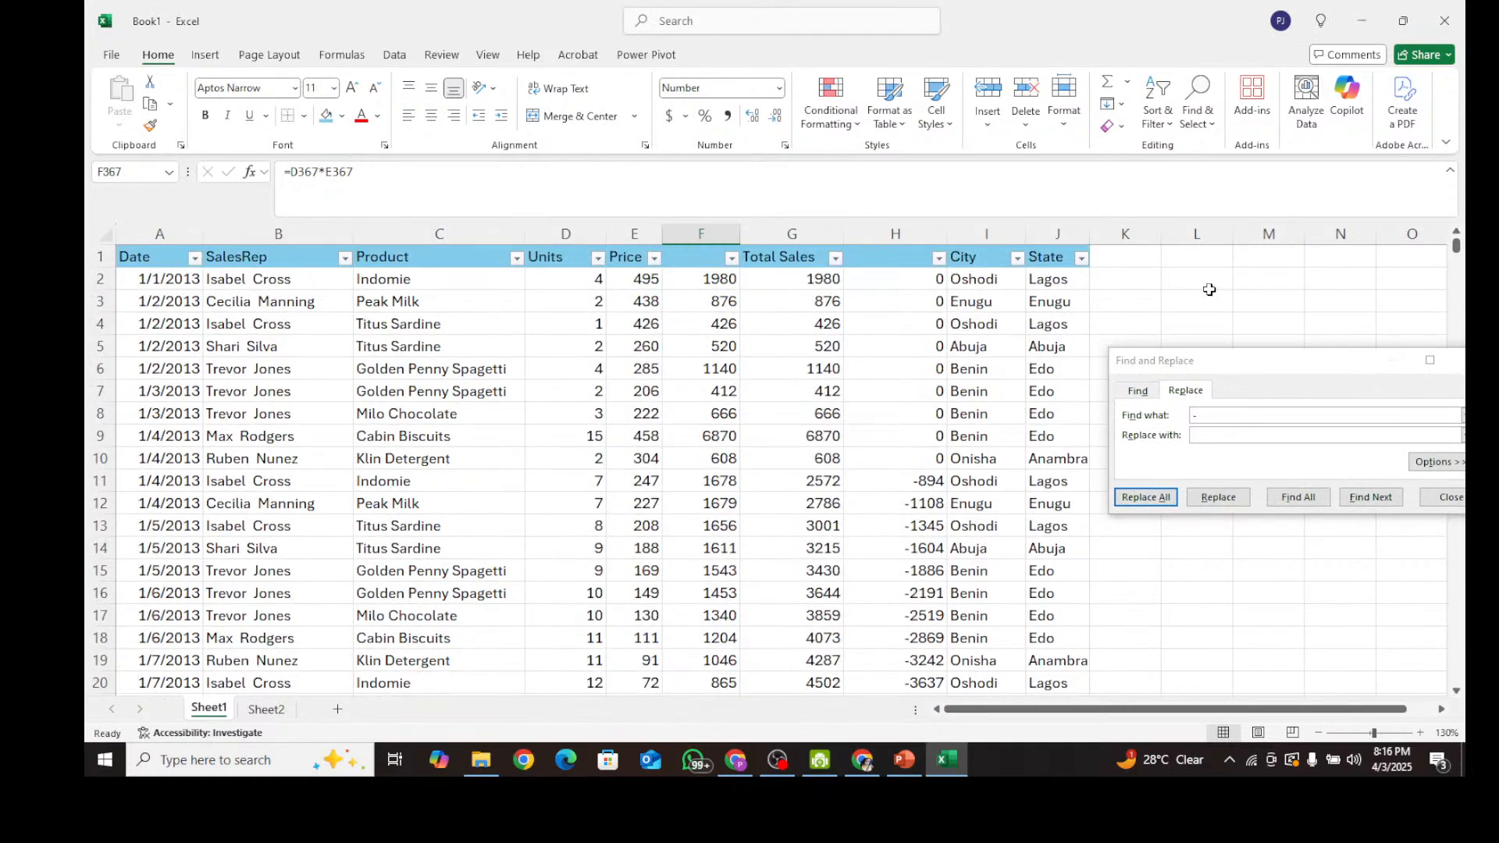
Check the difference formula in H14, delete helper column H, and select the Total Sales header in G1.
left_click(919, 564)
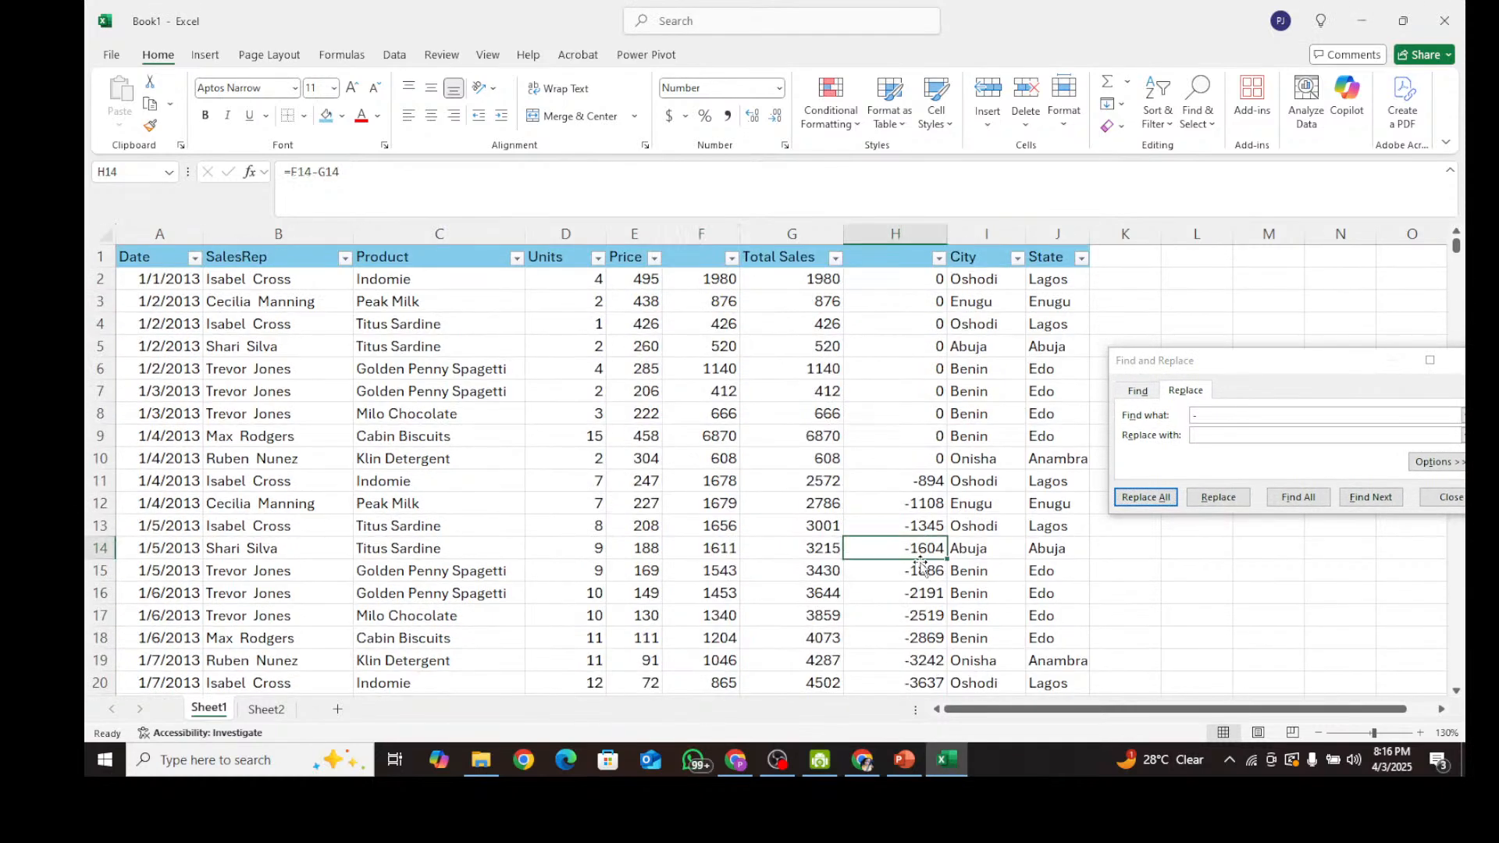
left_click(895, 233)
right_click(920, 404)
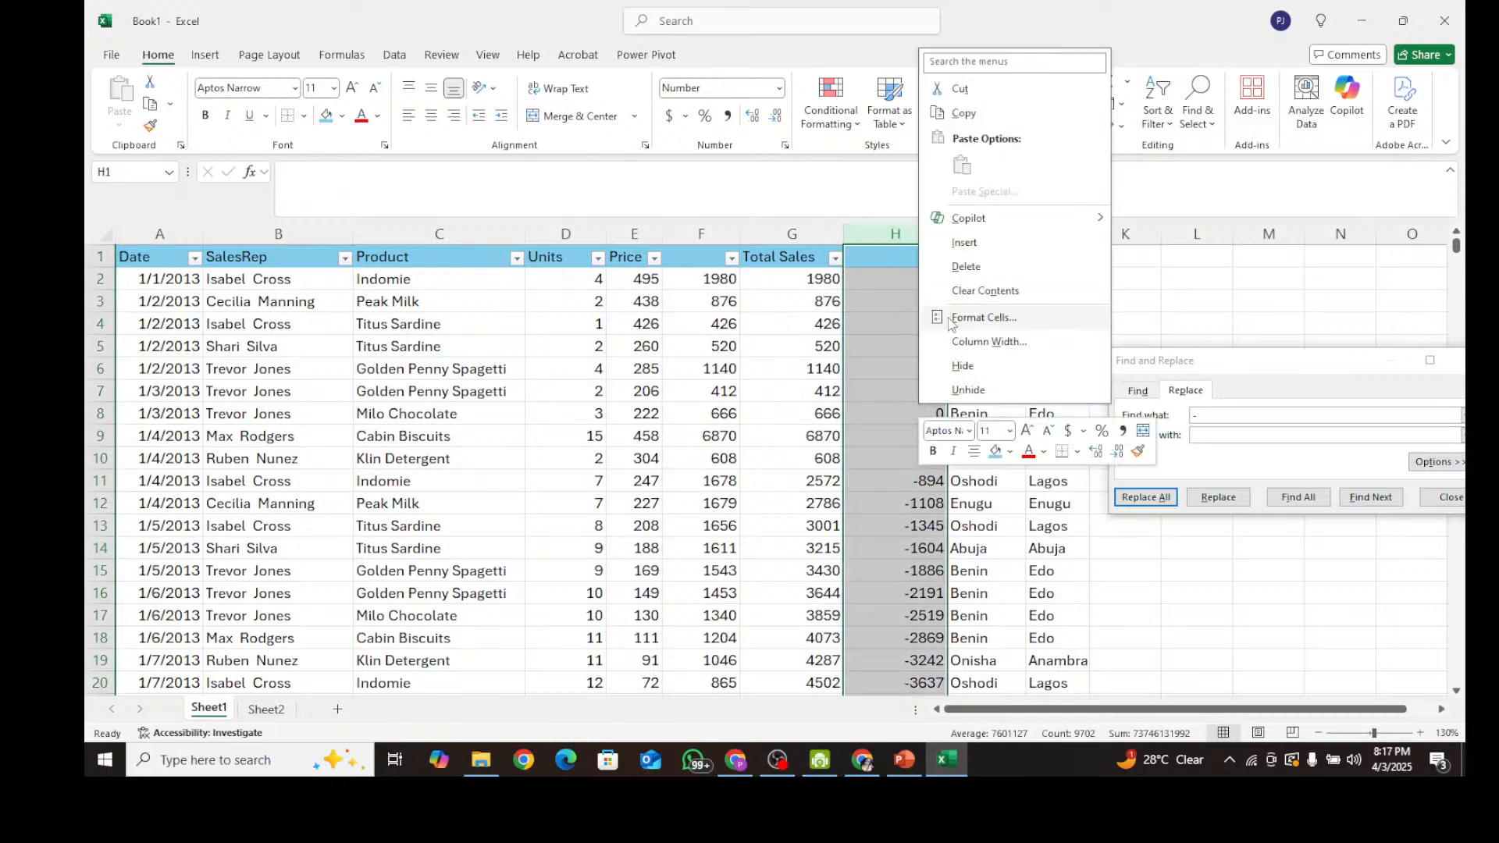
left_click(966, 267)
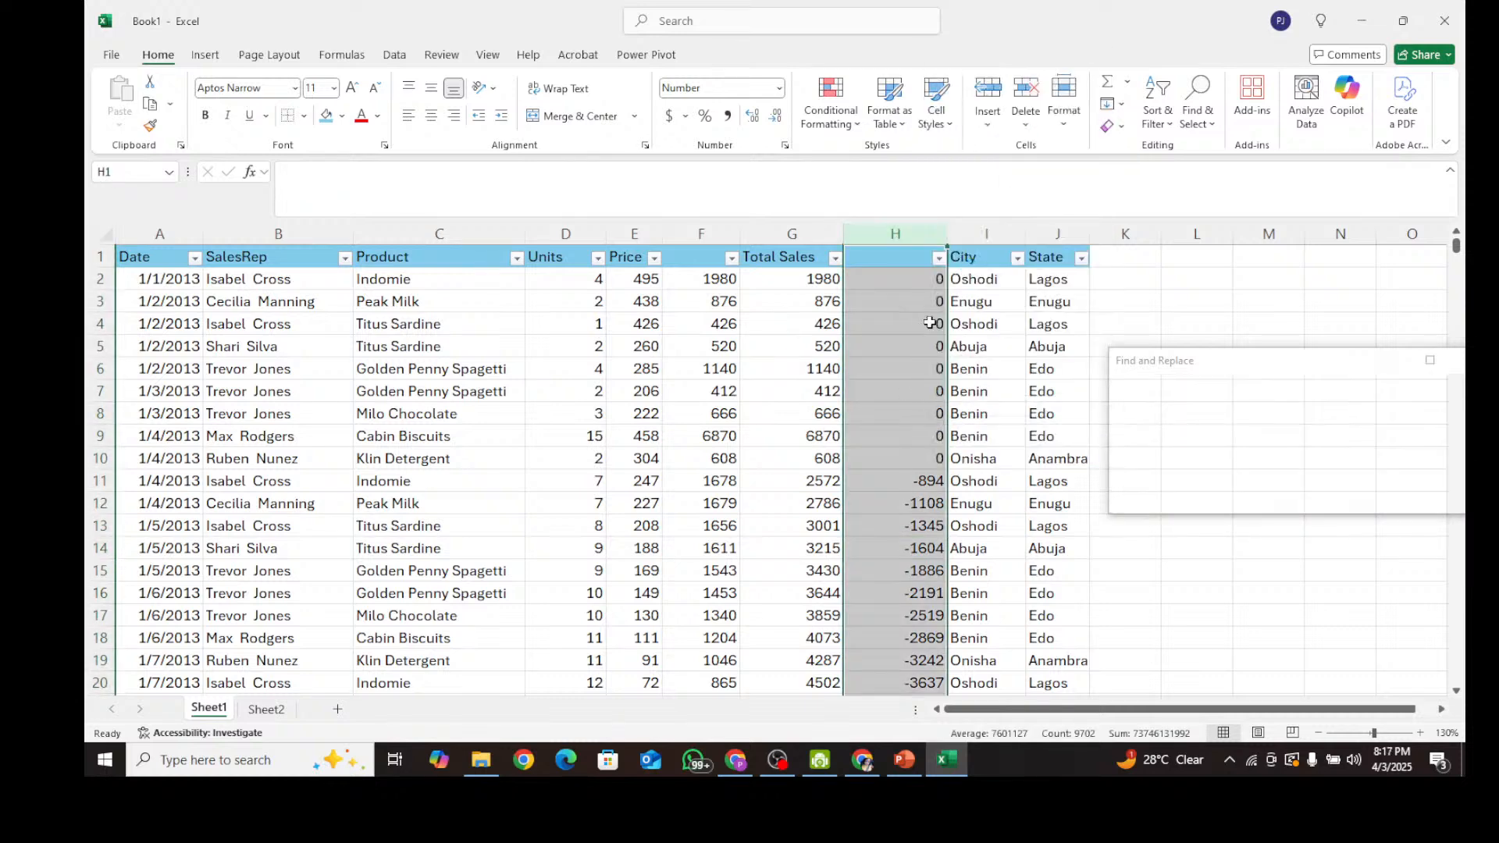
left_click(793, 261)
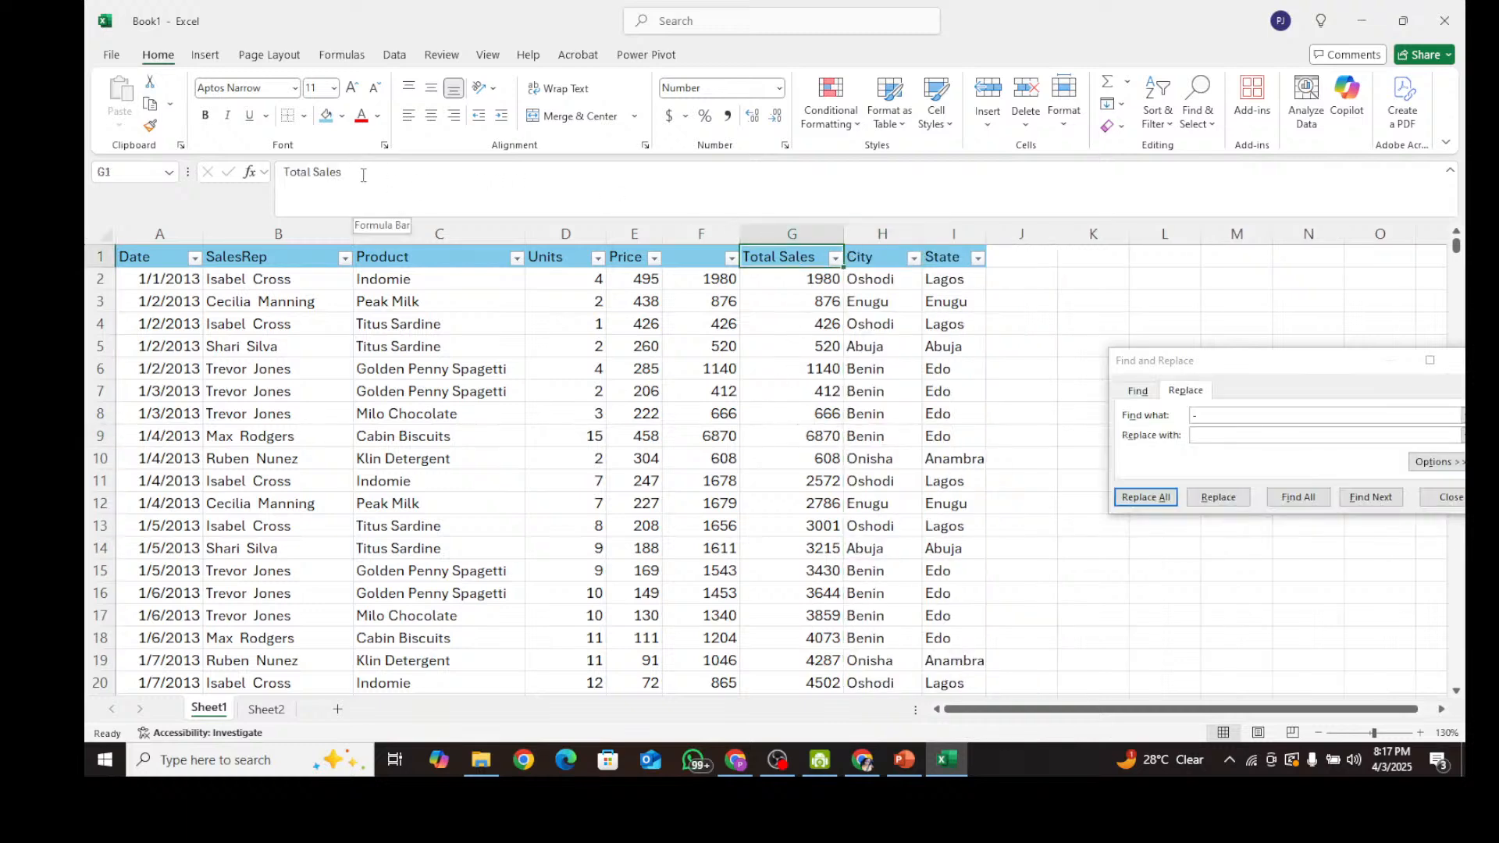
Move the Total Sales header from G1 to F1 above the calculated products and delete the old column G.
left_click_drag(347, 172, 271, 176)
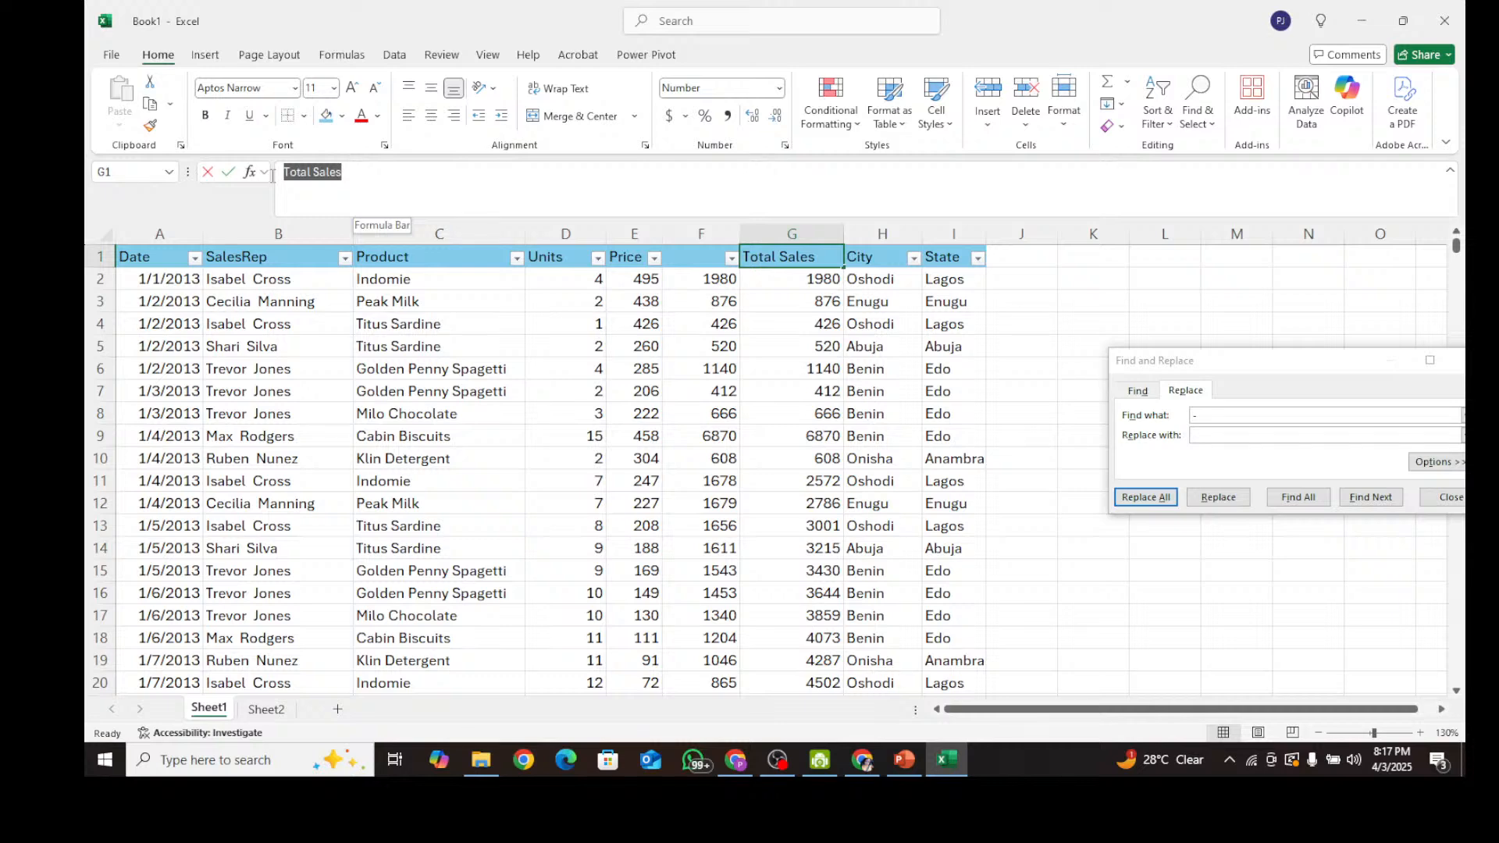
key("Escape")
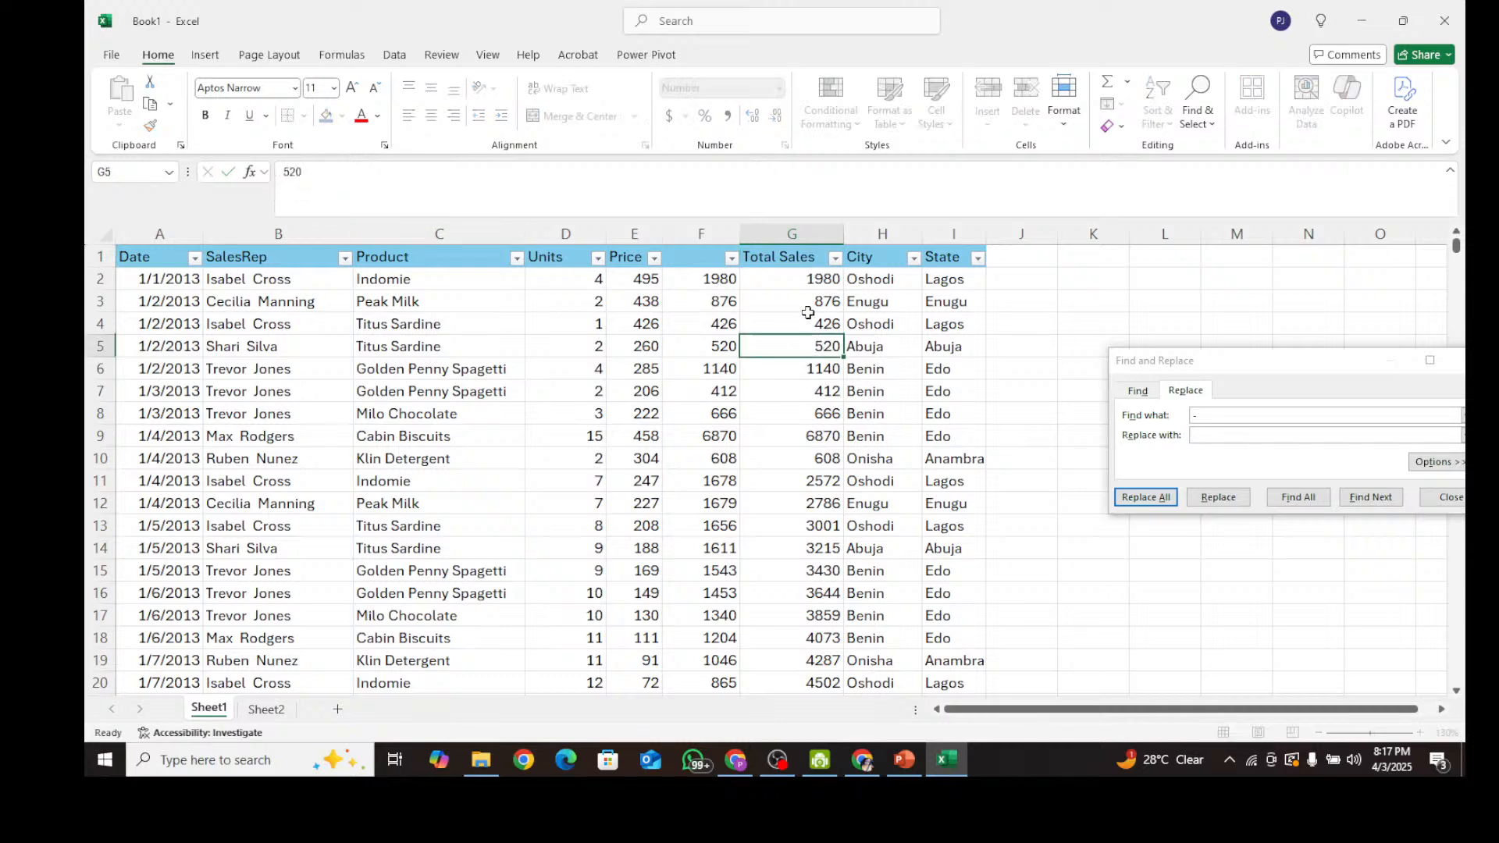
left_click_drag(780, 246, 714, 250)
right_click(802, 235)
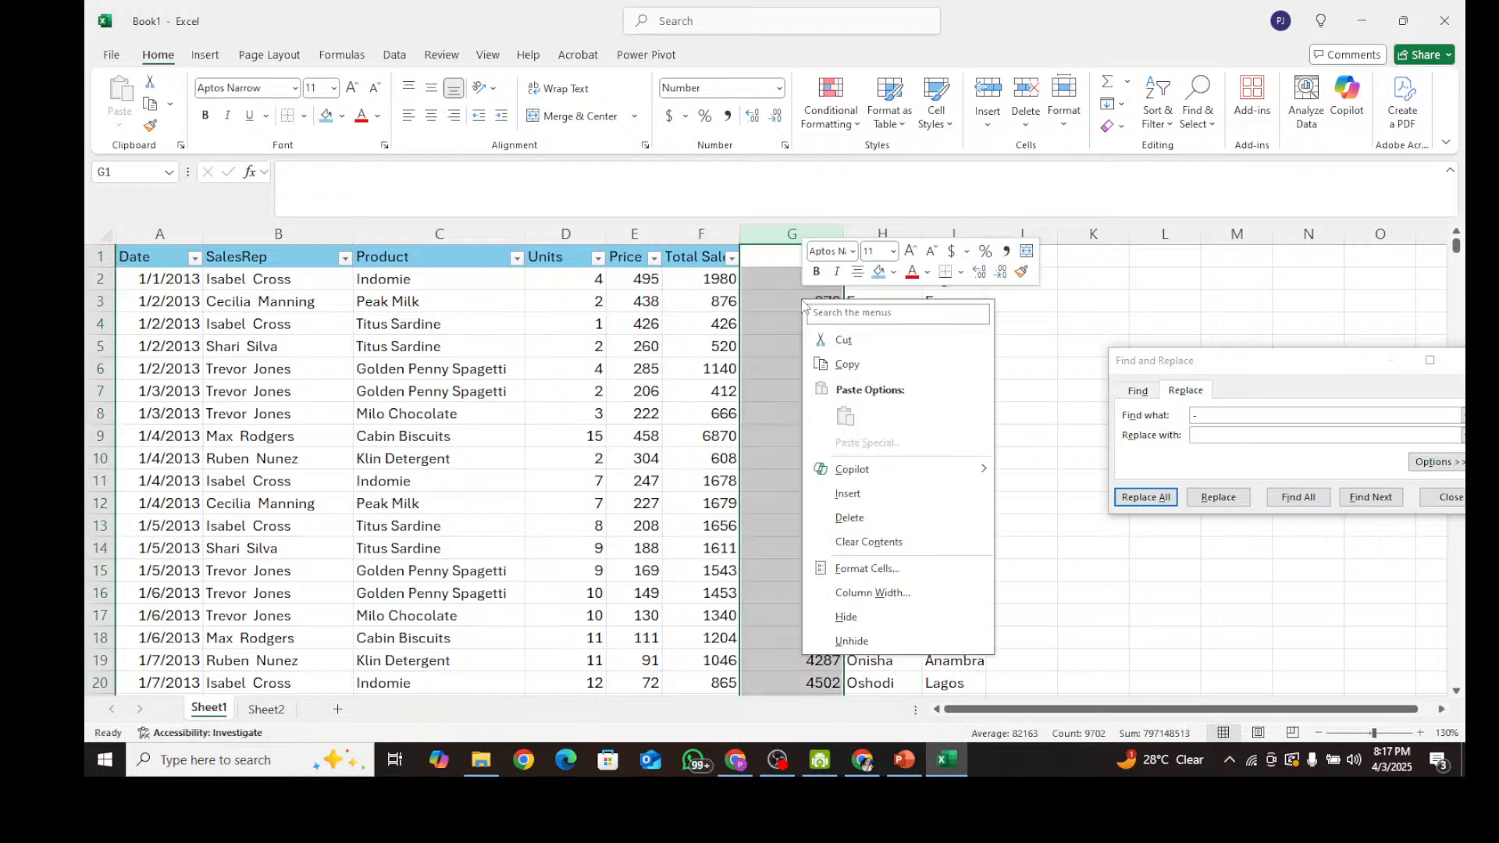
left_click(865, 518)
Check the Units times Price formulas in F4, F2 and F11 and review Total Sales down to about row 53.
left_click(686, 329)
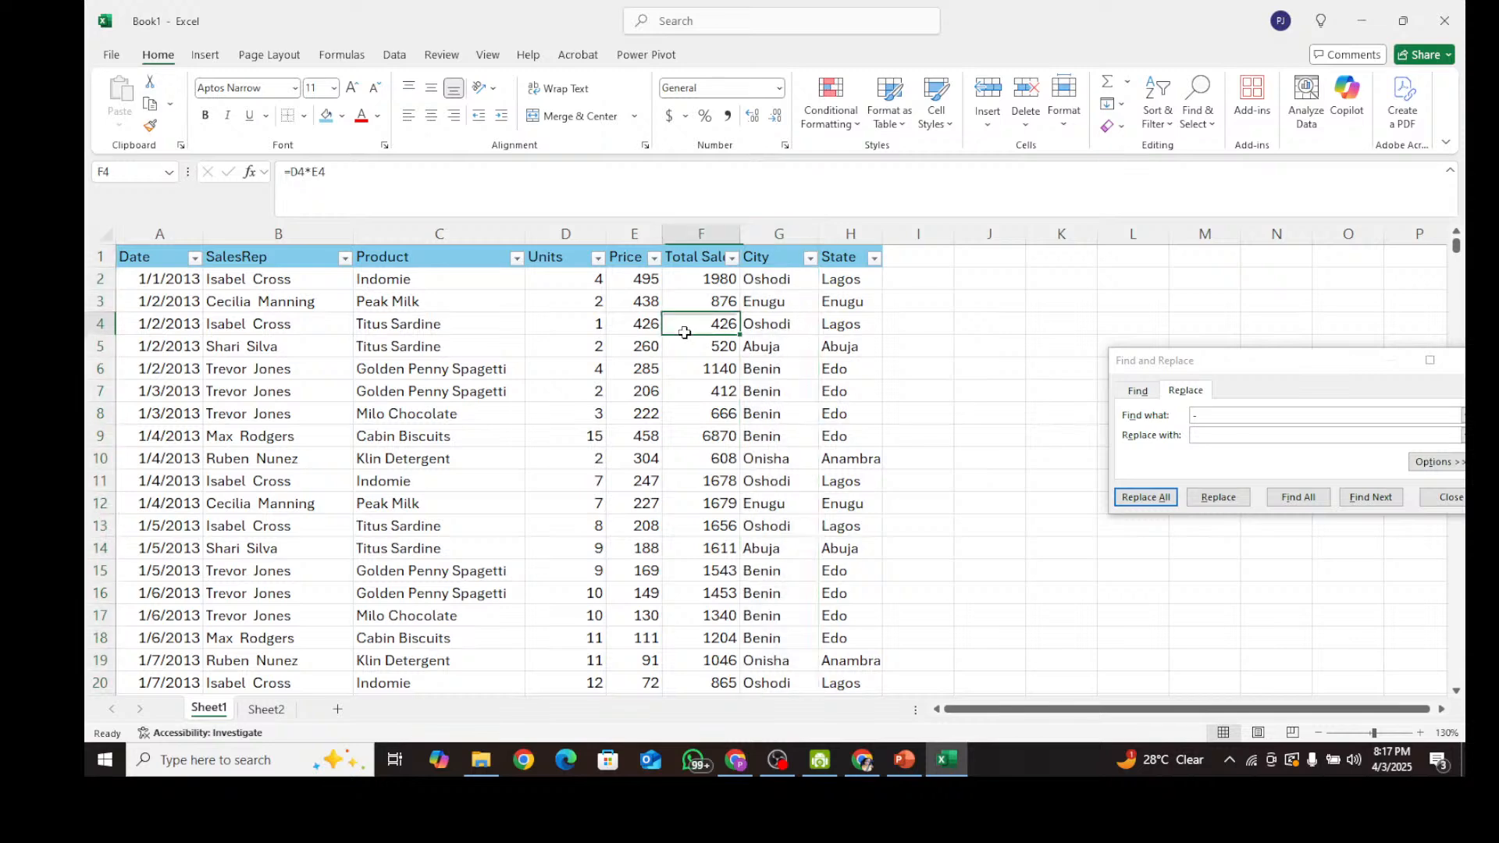
left_click(710, 283)
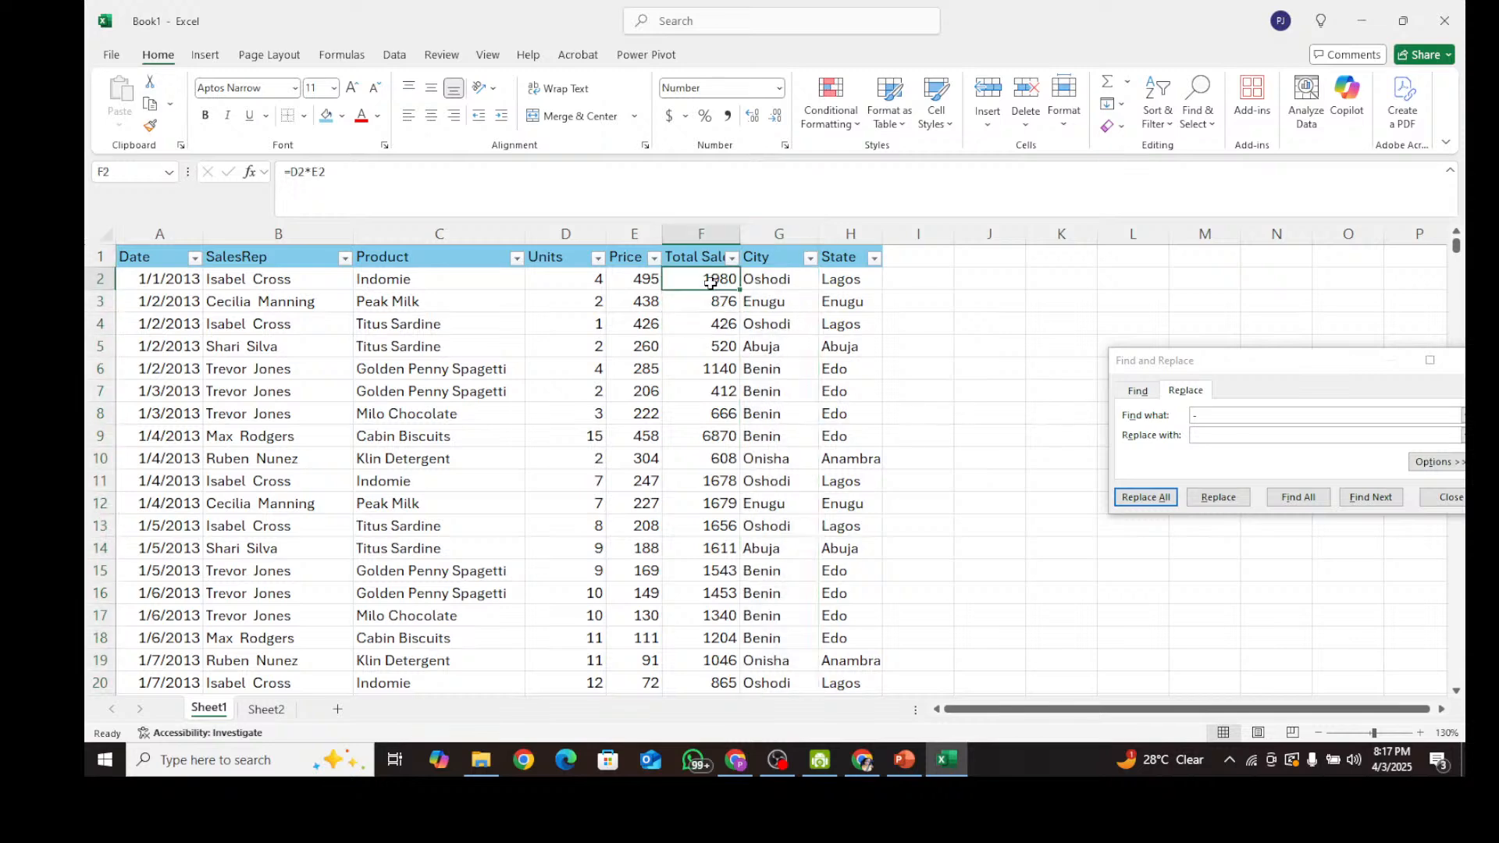
left_click(719, 480)
scroll(720, 480, "down", 15)
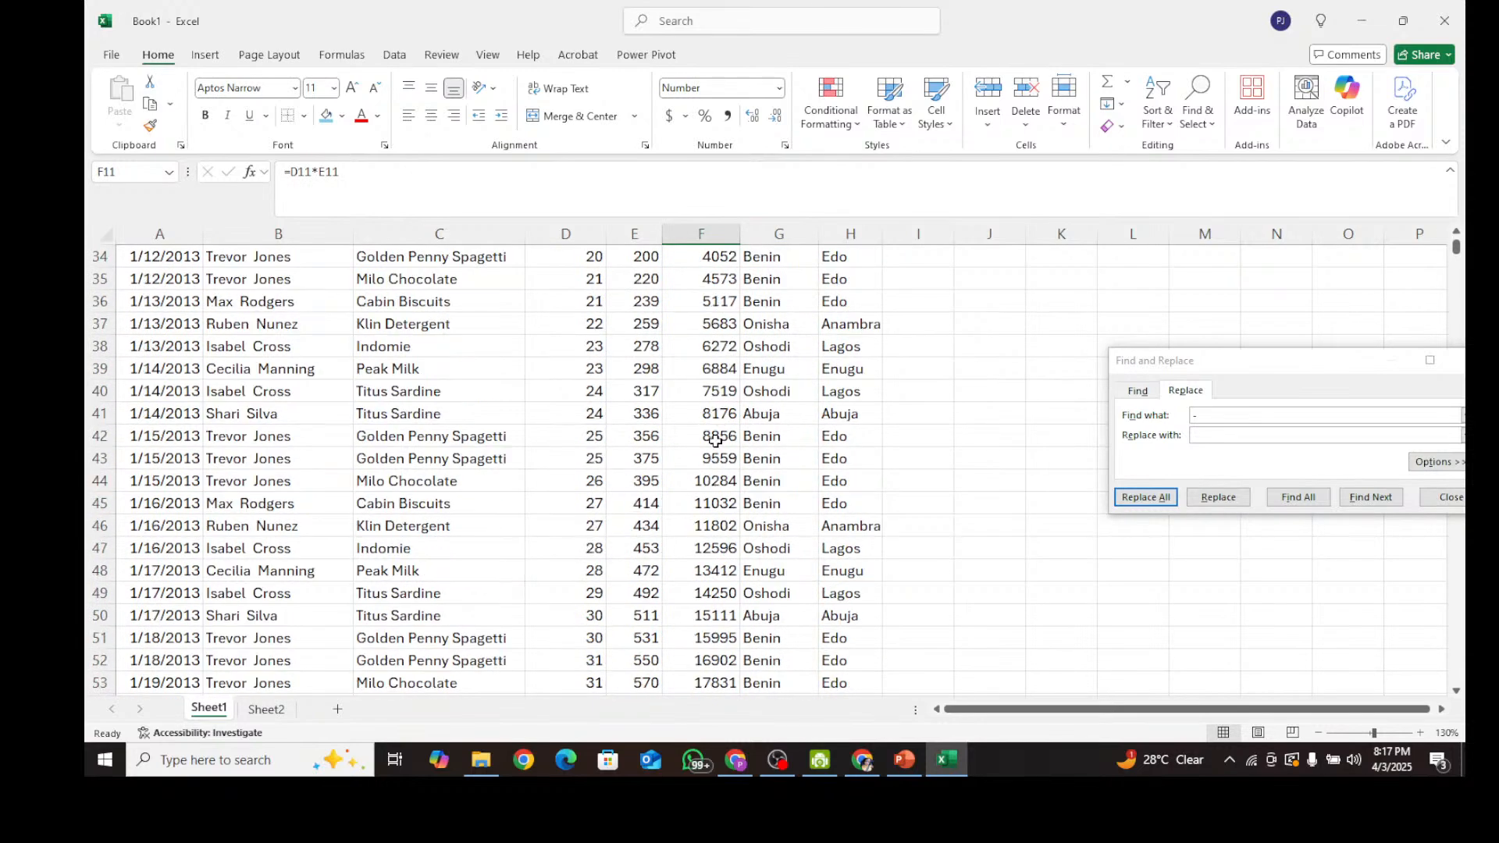
scroll(721, 487, "up", 15)
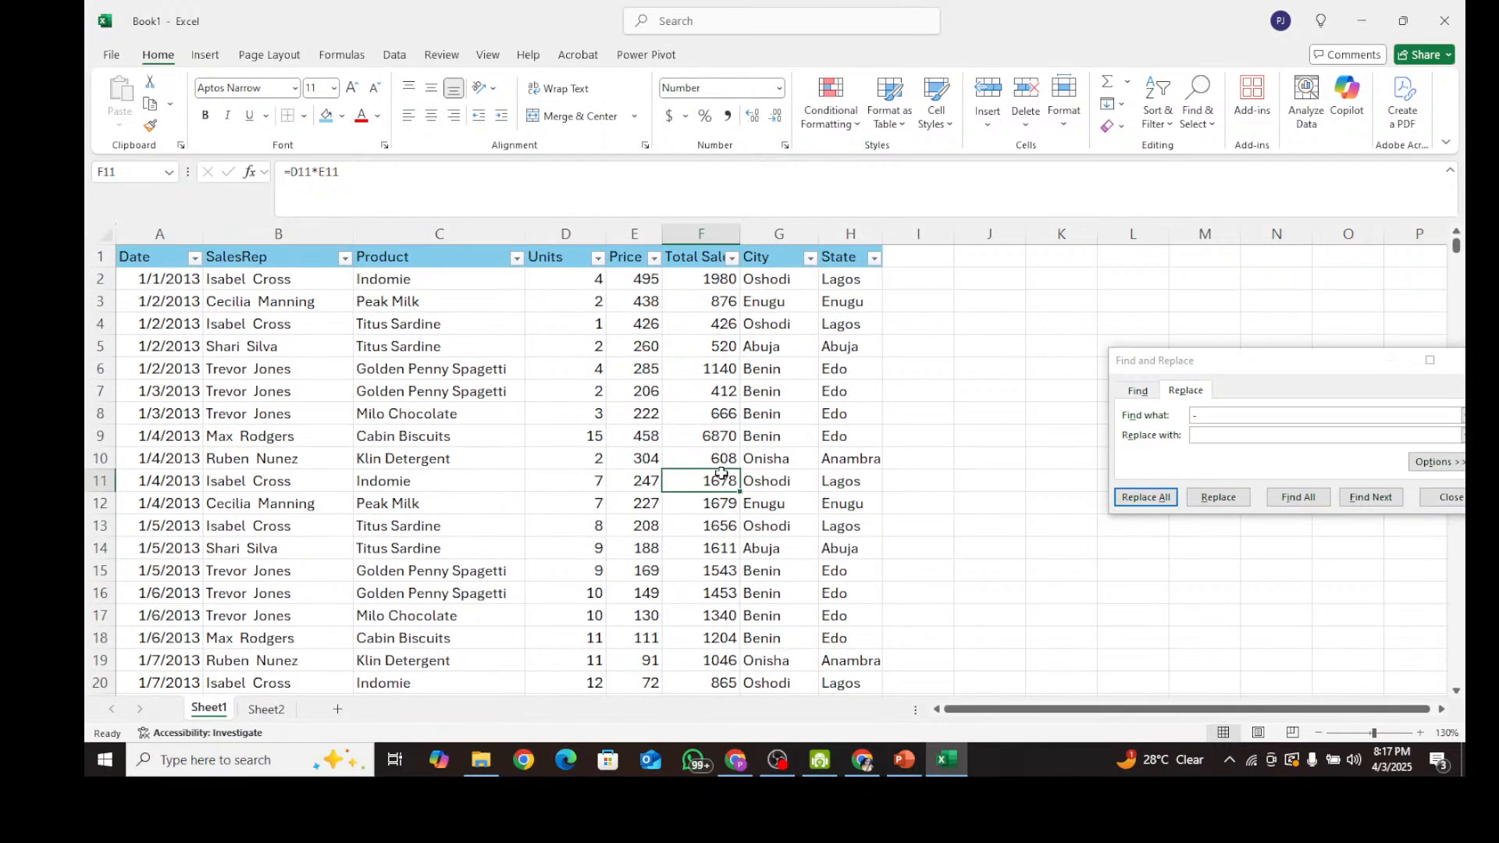
Close the Find and Replace dialog and return to the sales table.
left_click(444, 370)
left_click_drag(1260, 365, 1132, 355)
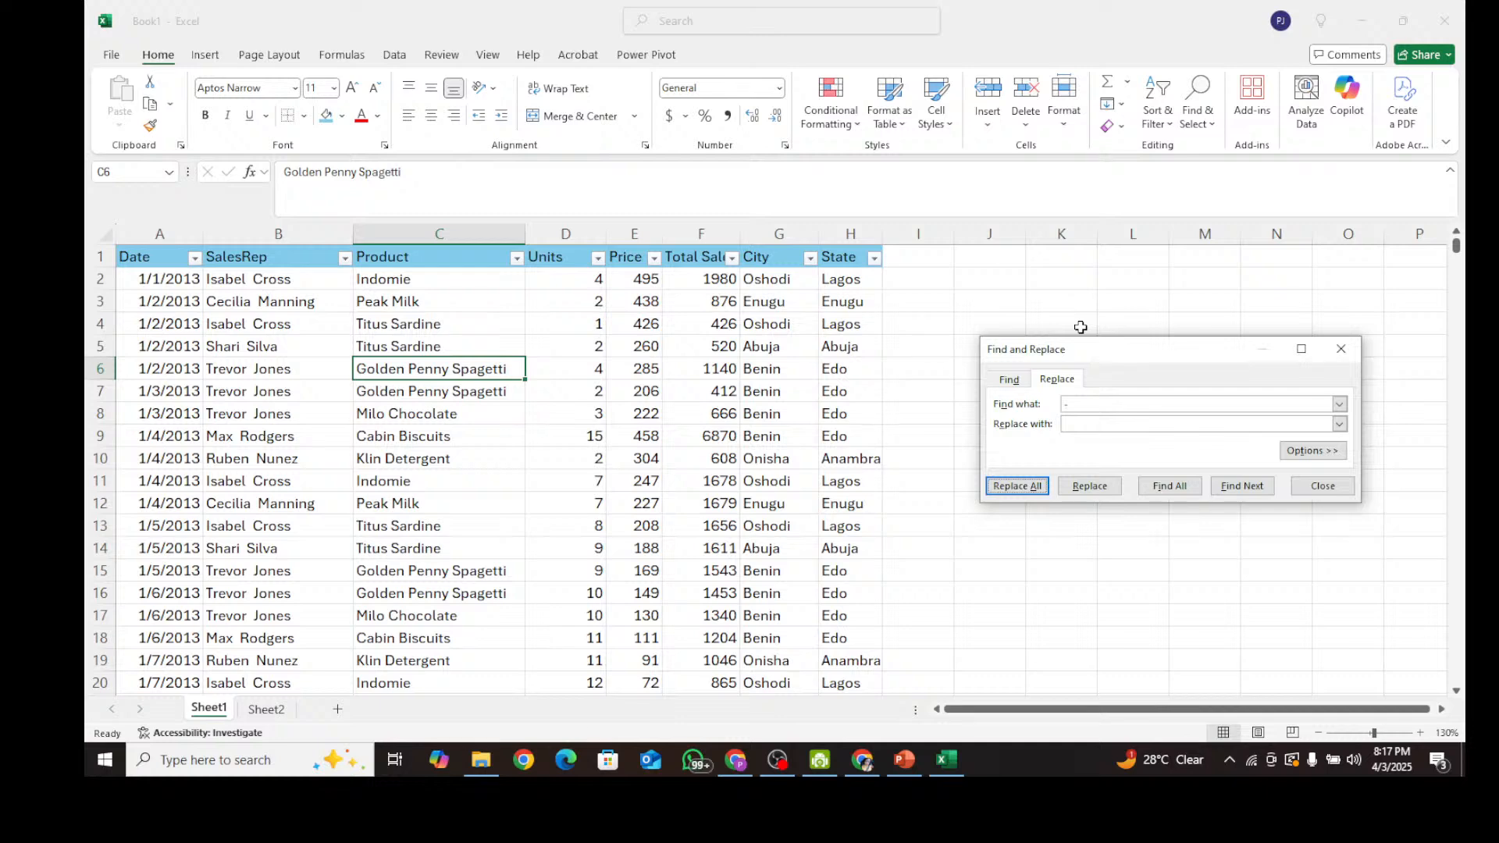
left_click(1340, 349)
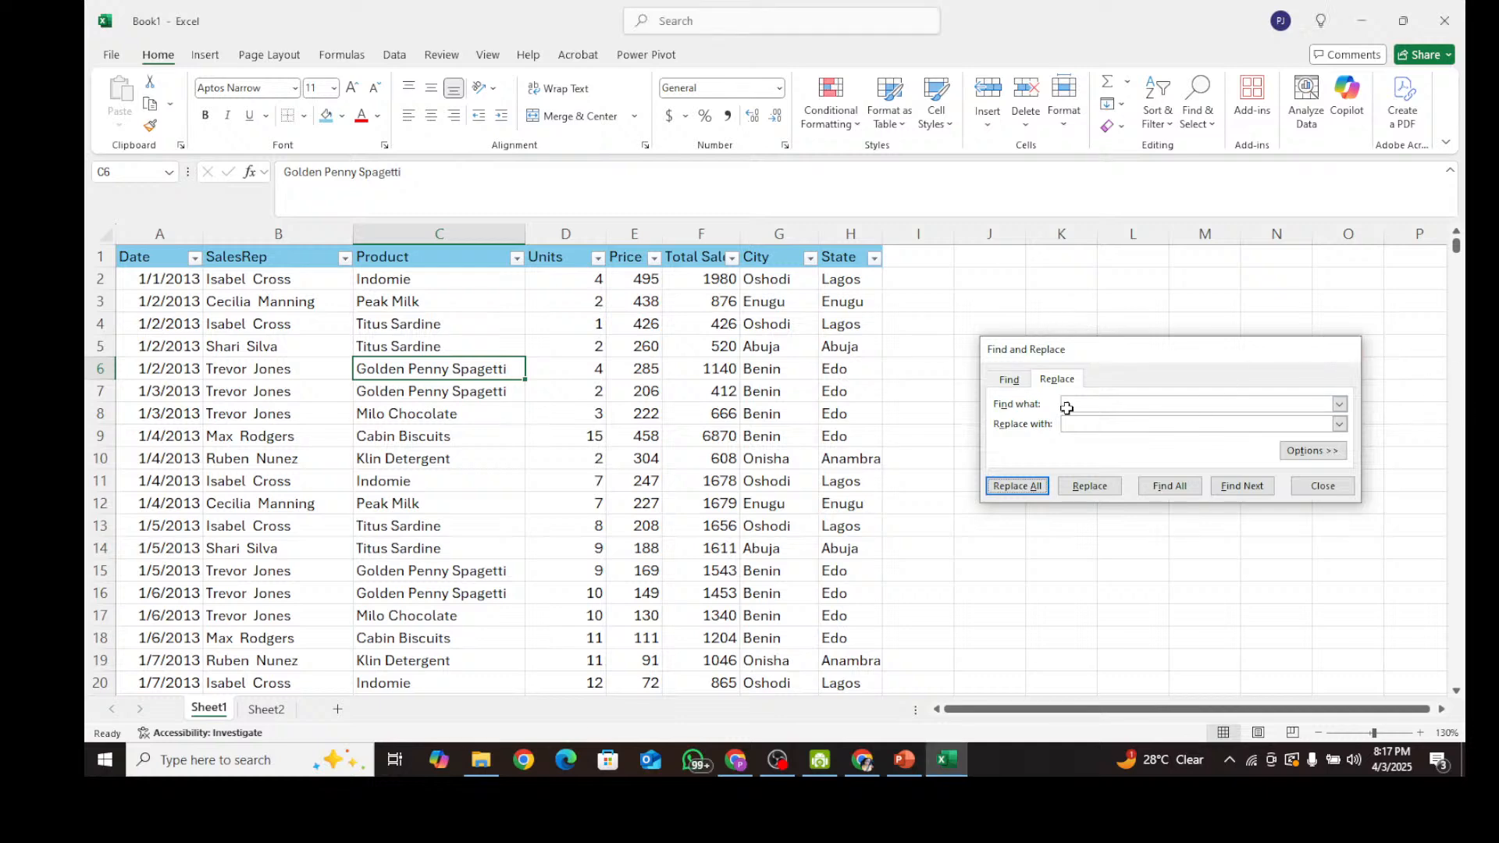
left_click(568, 437)
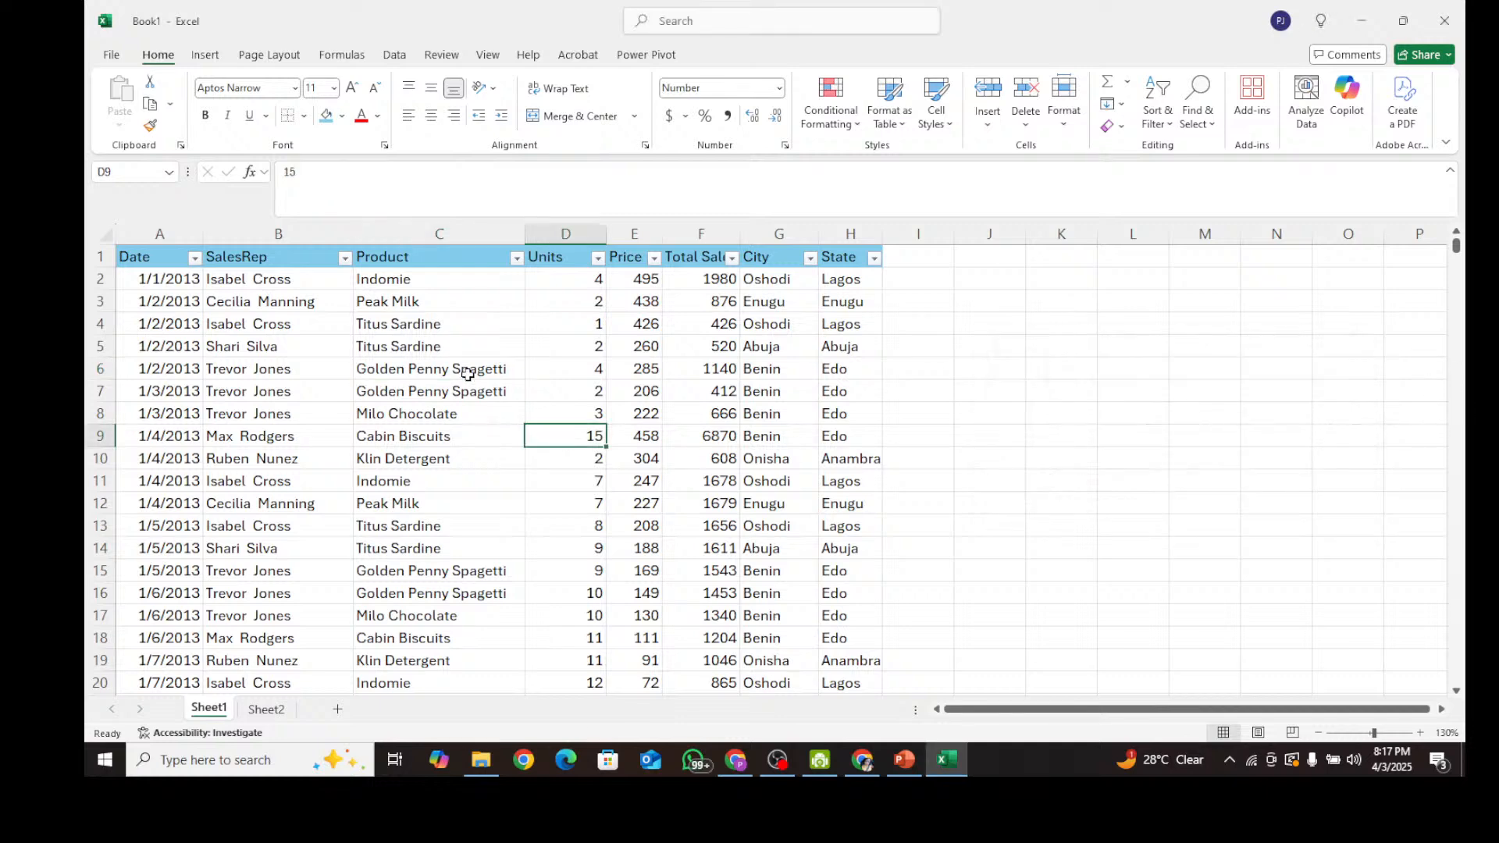
left_click(278, 346)
left_click(999, 320)
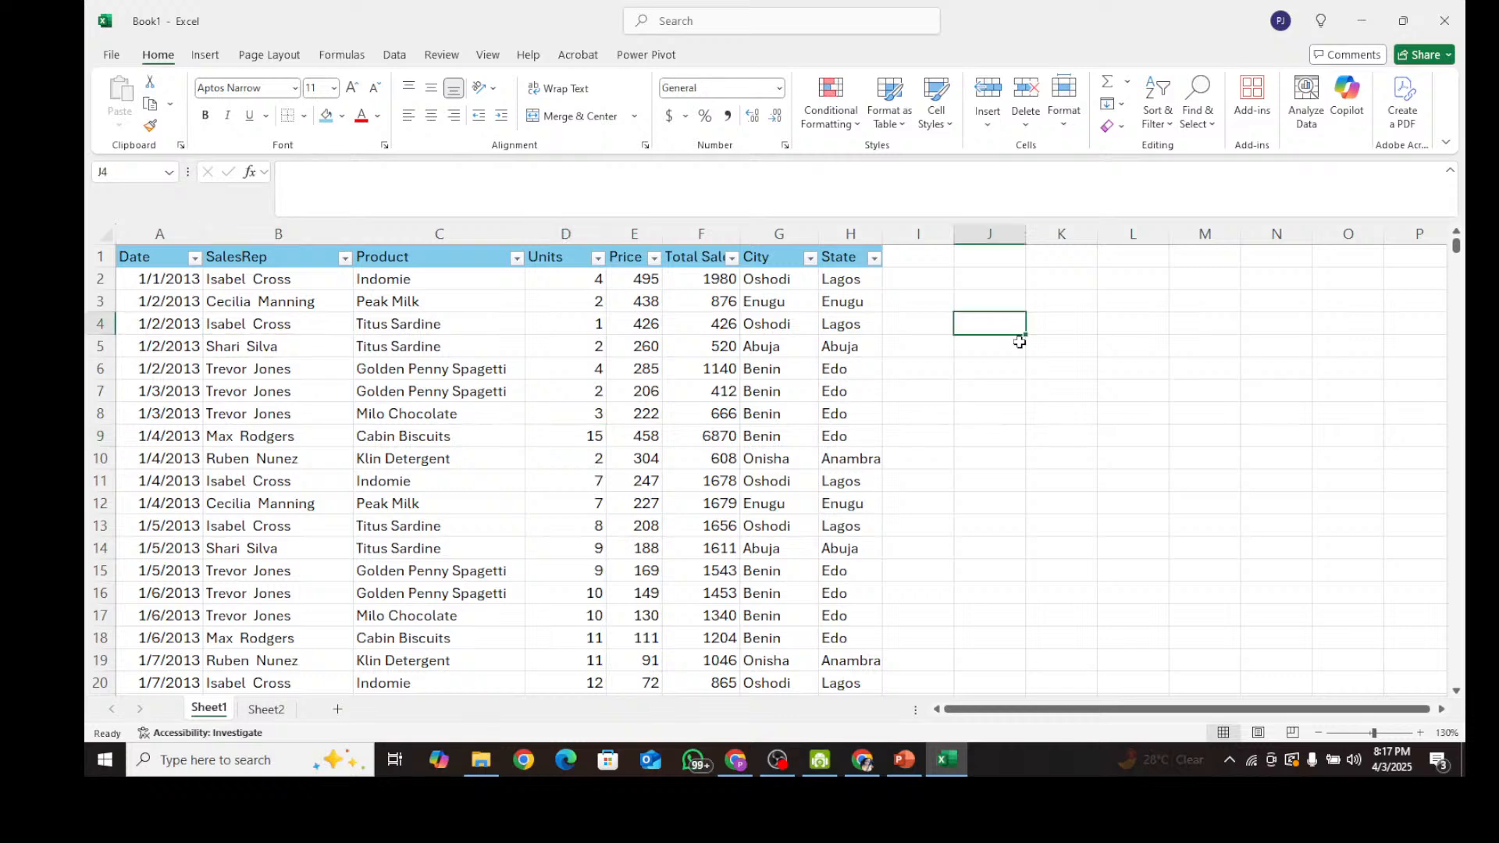
type("=")
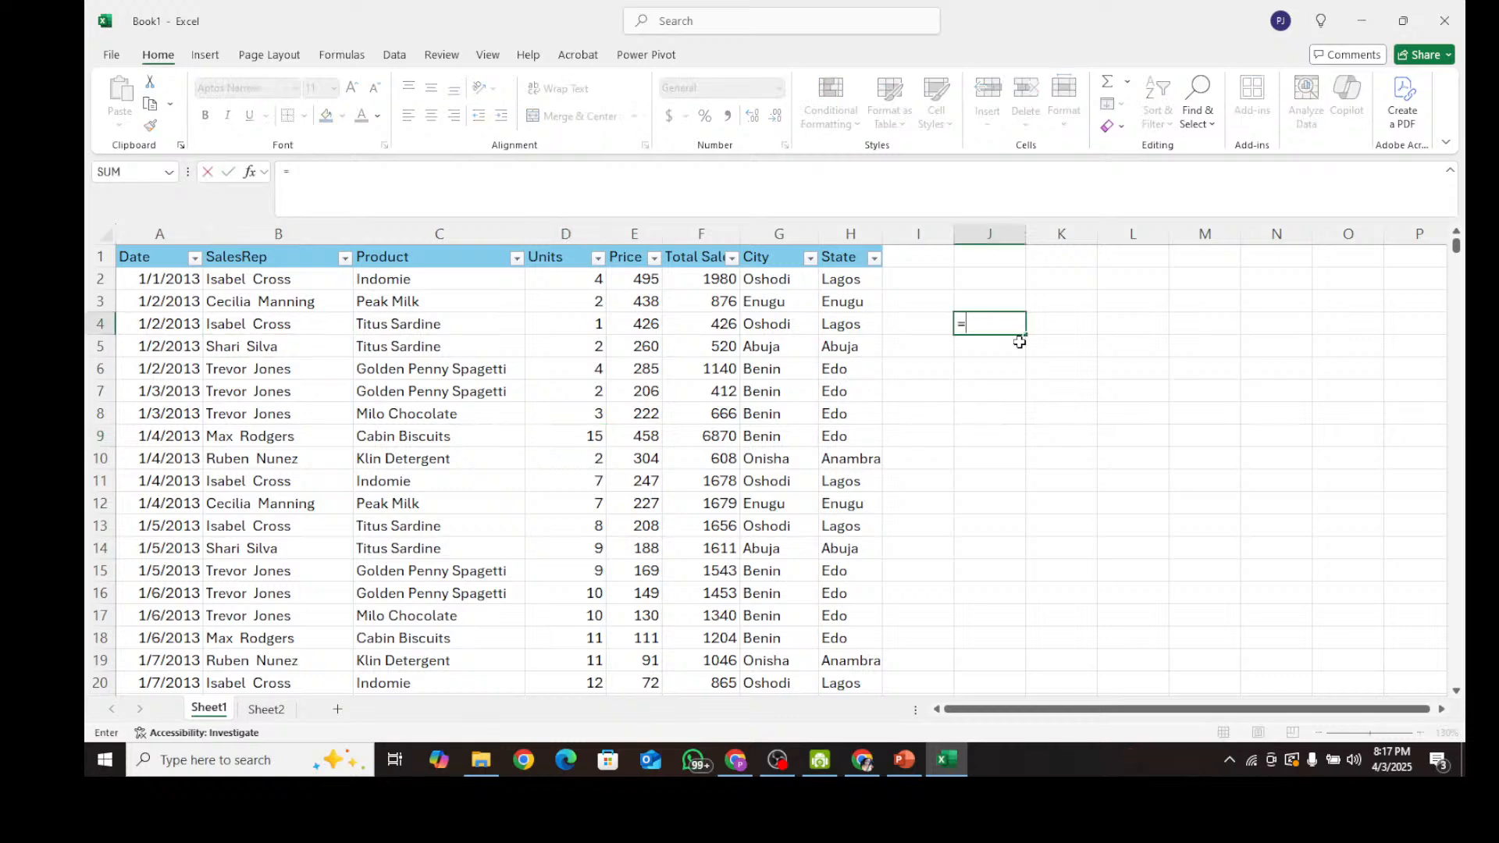
key("Escape")
List the unique values of the State column starting in K4 with =UNIQUE(H:H).
left_click(1072, 329)
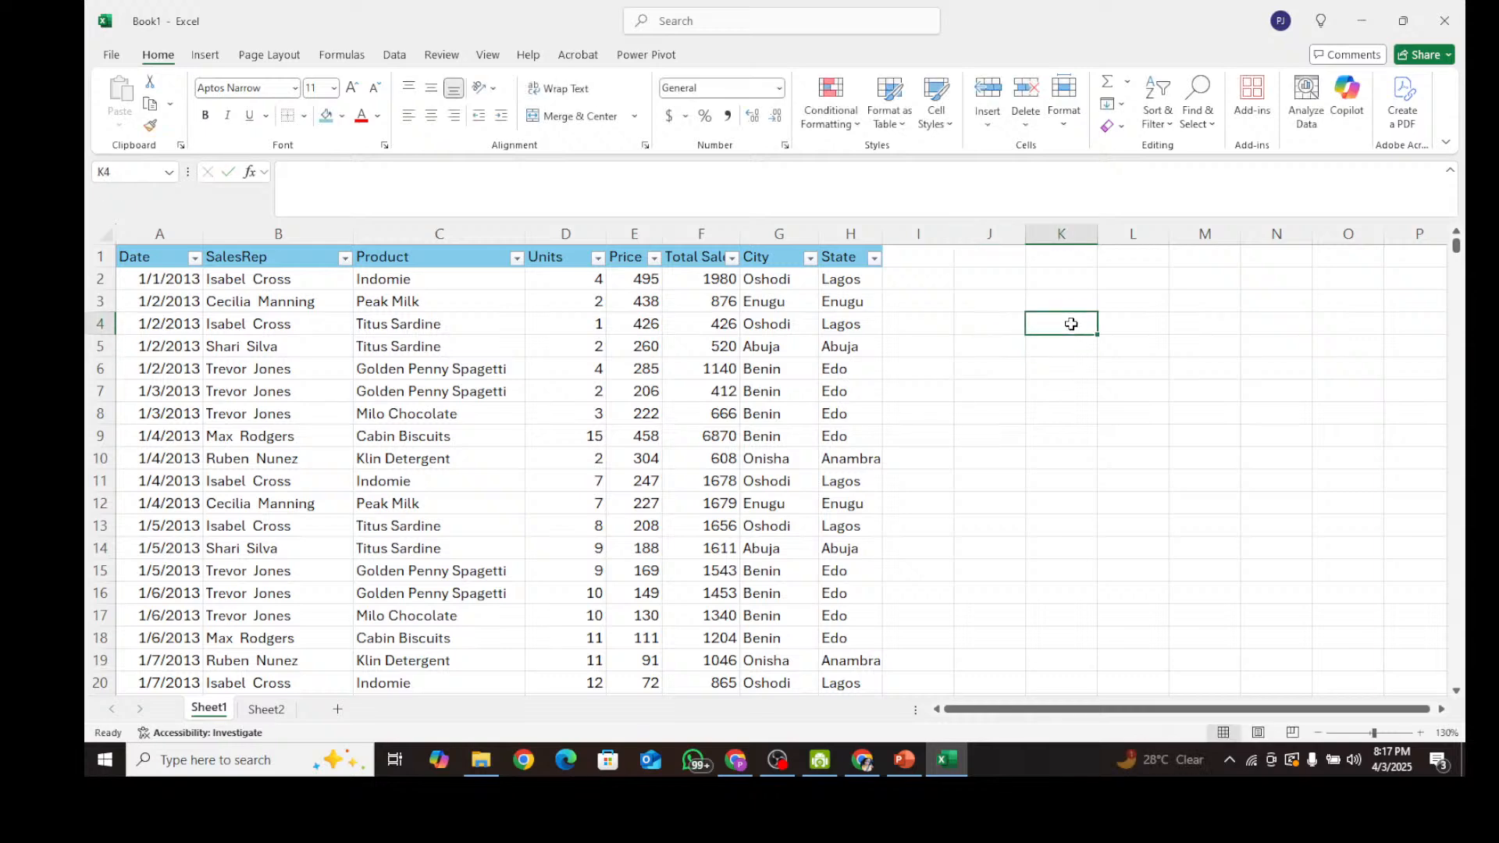
type("=")
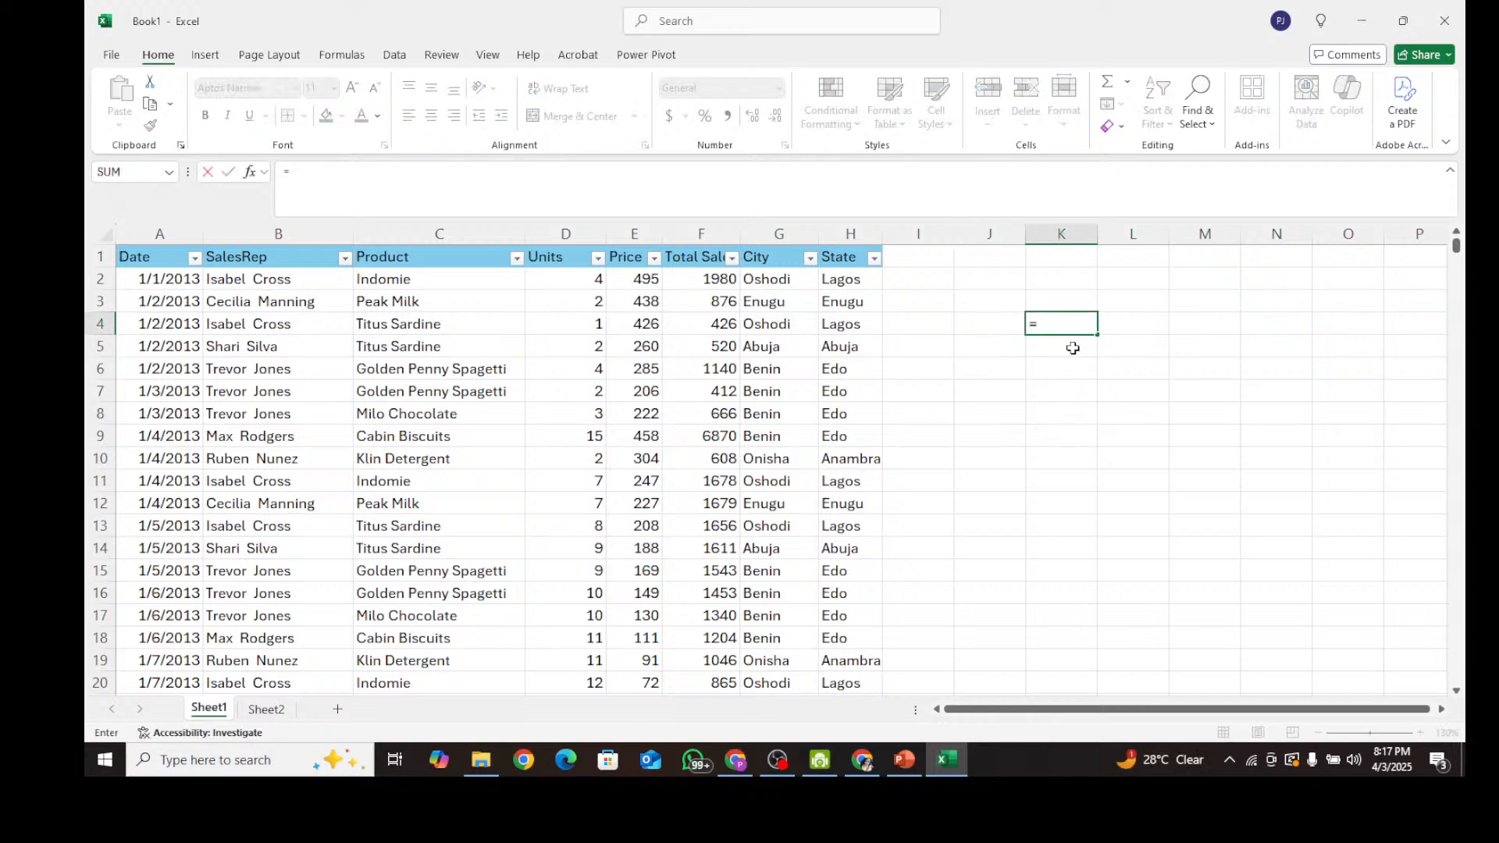
type("uniq")
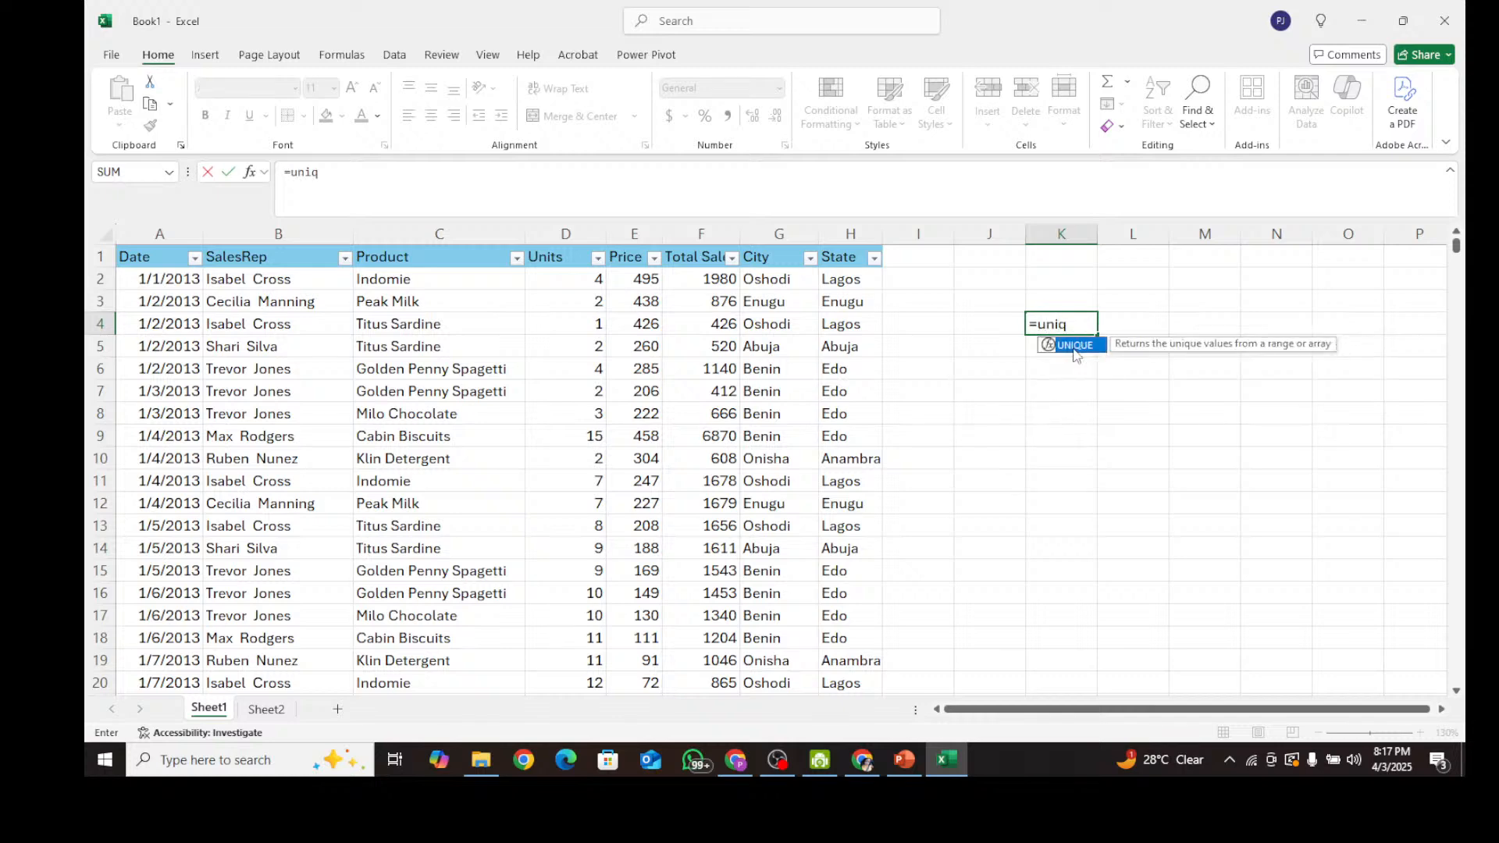
double_click(1068, 346)
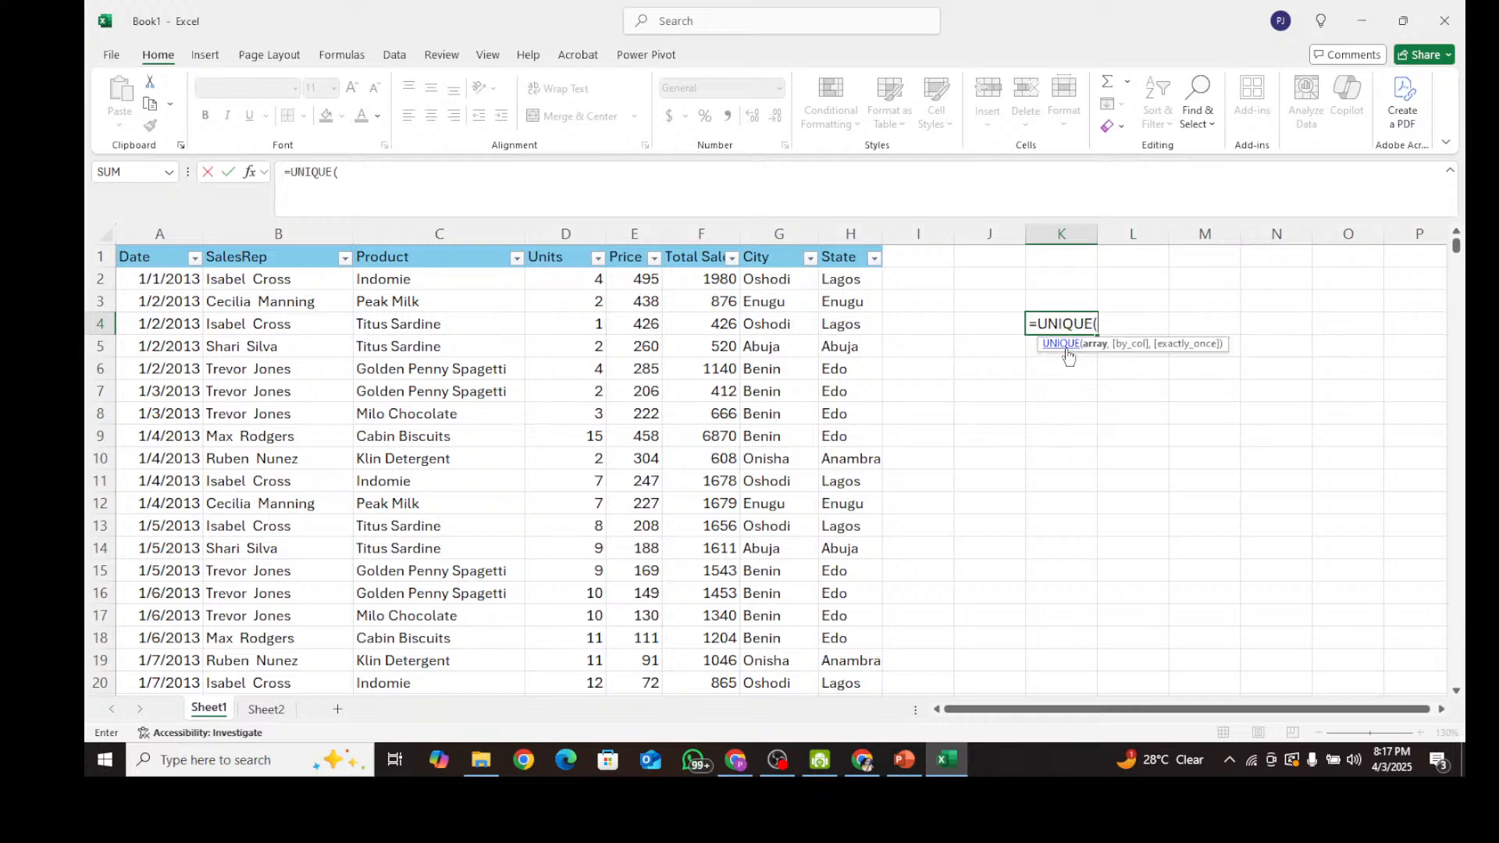
left_click(843, 280)
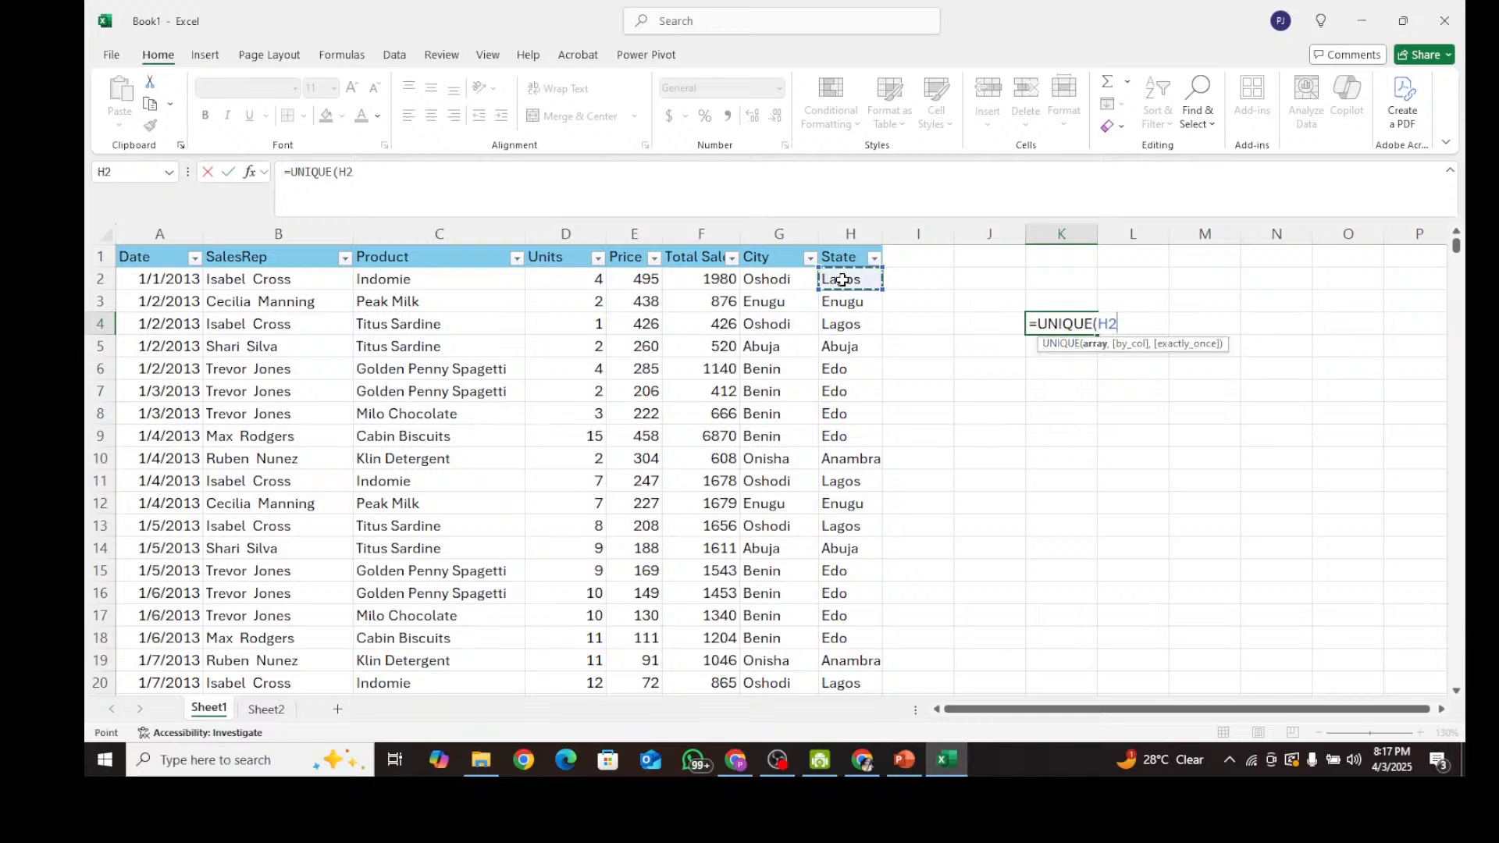
key("ctrl+space")
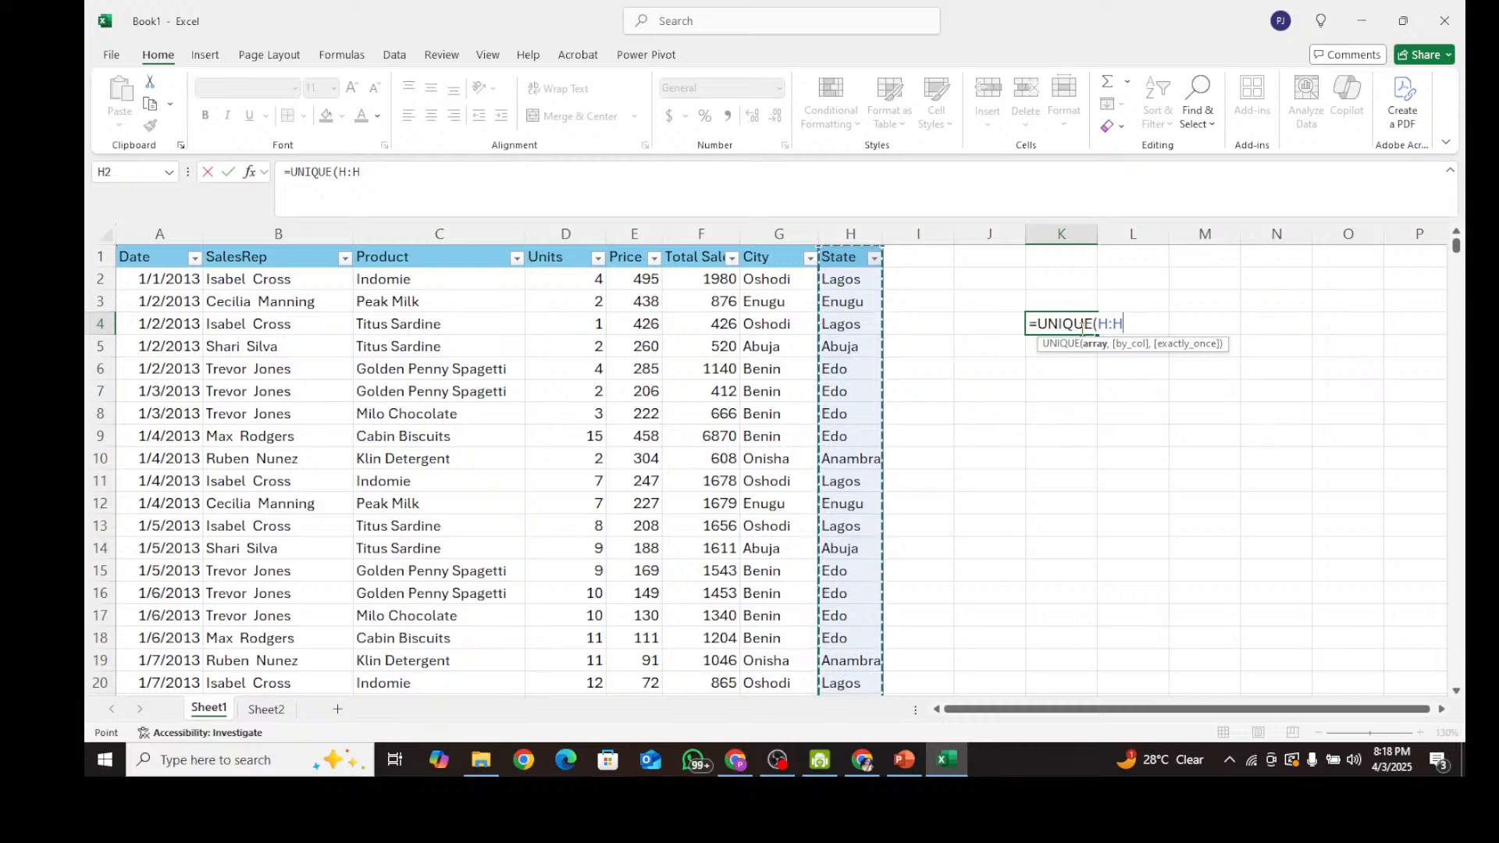
key("Return")
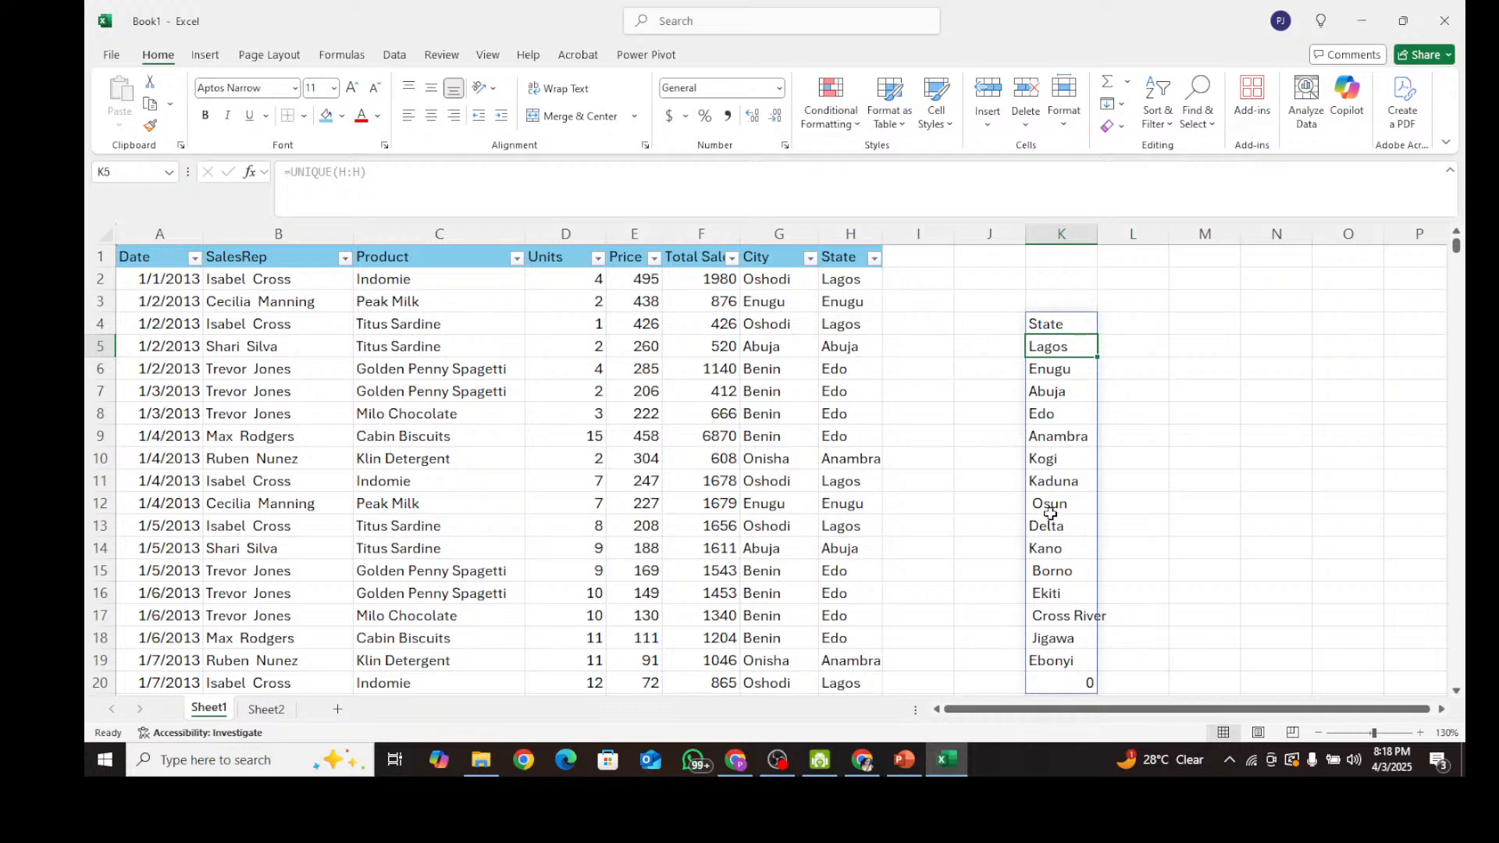
Clear the state list from K4 and list the unique values of the City column there with =UNIQUE(G:G).
left_click(1055, 327)
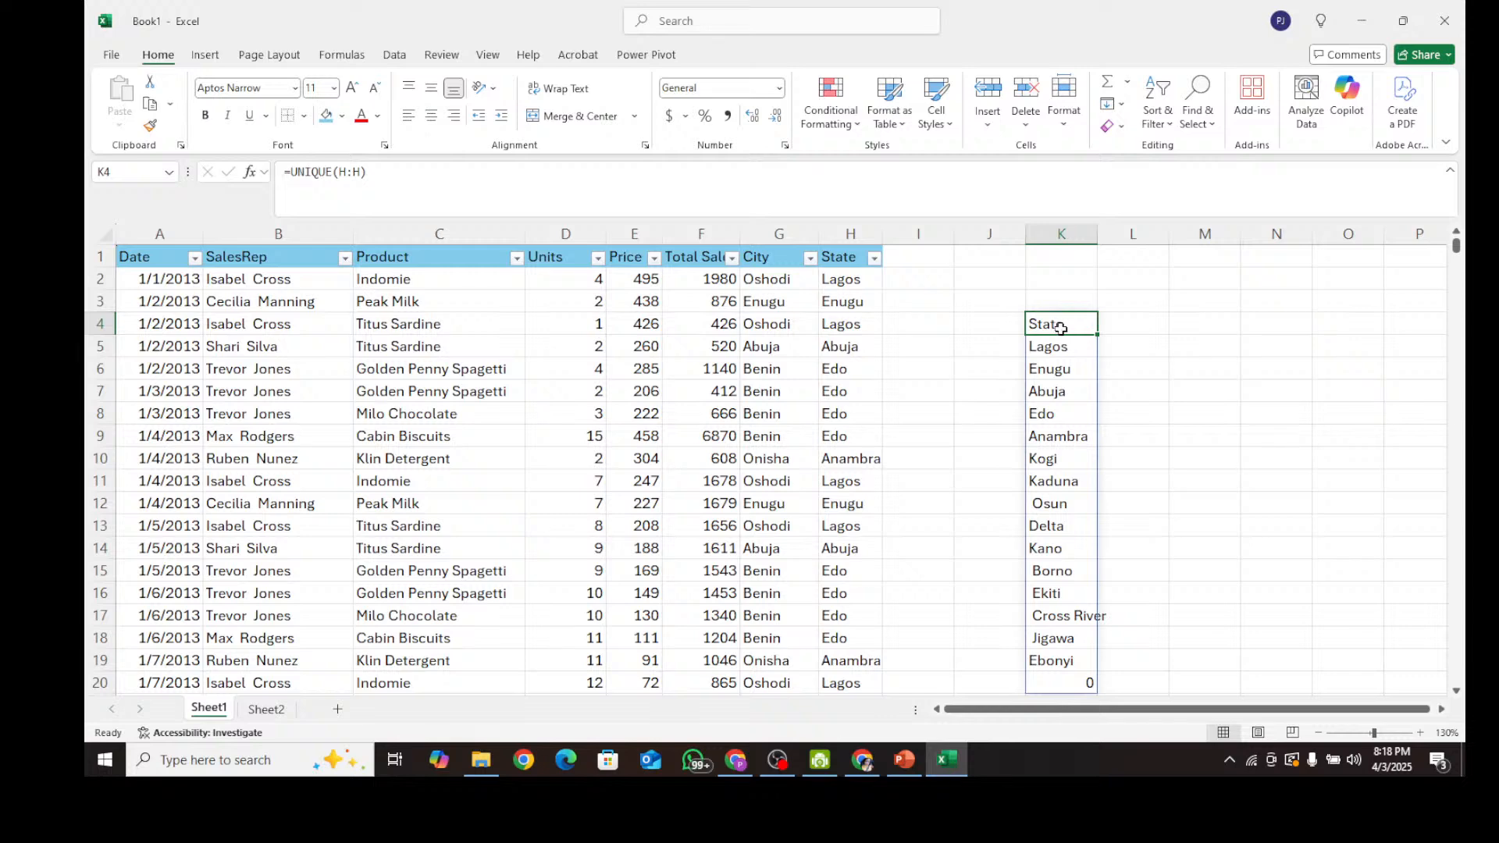
key("Delete")
left_click(1139, 332)
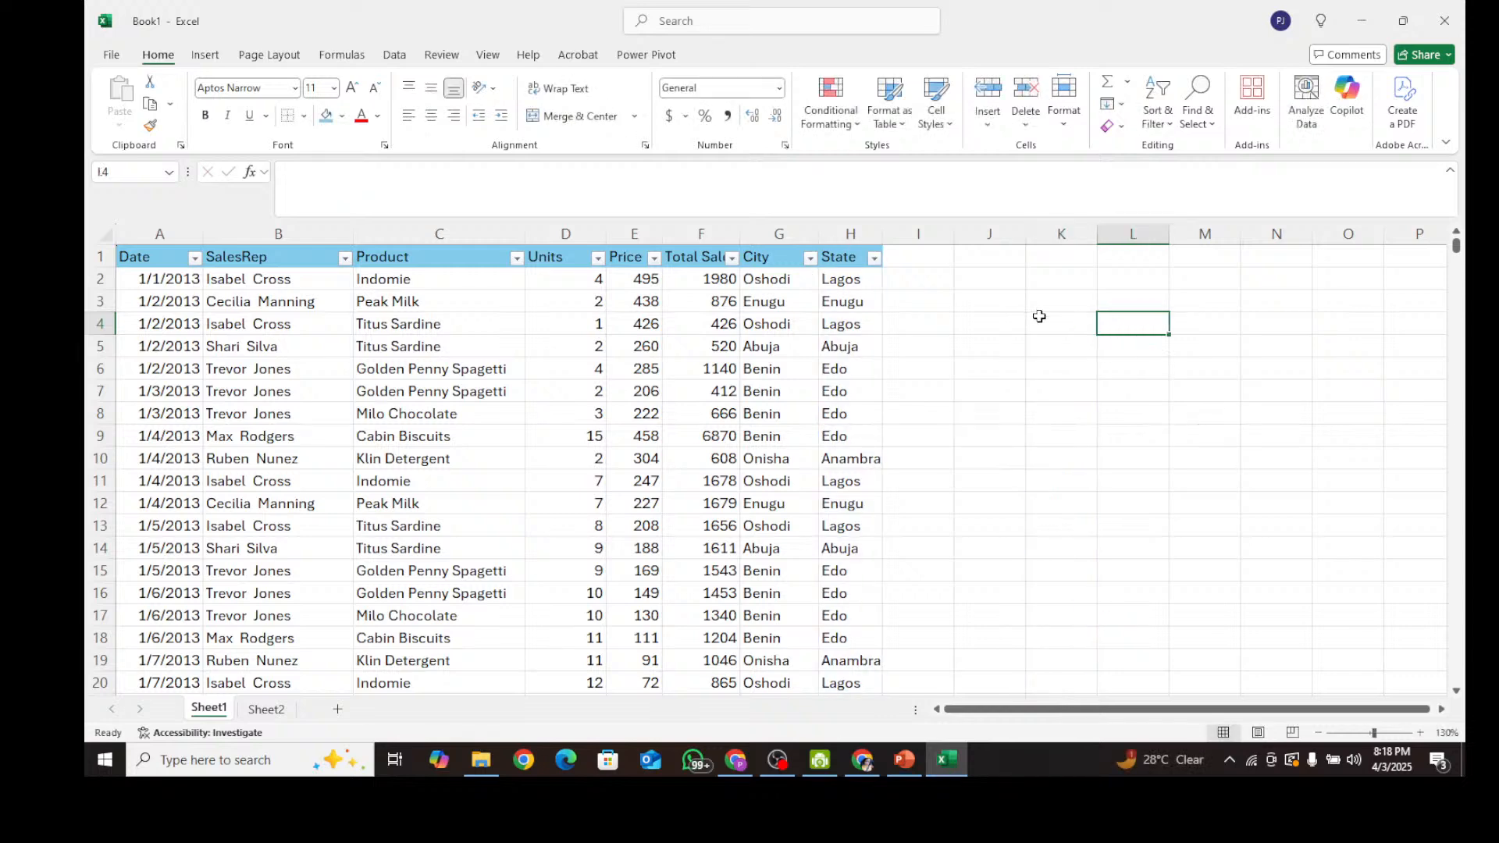
left_click(1053, 325)
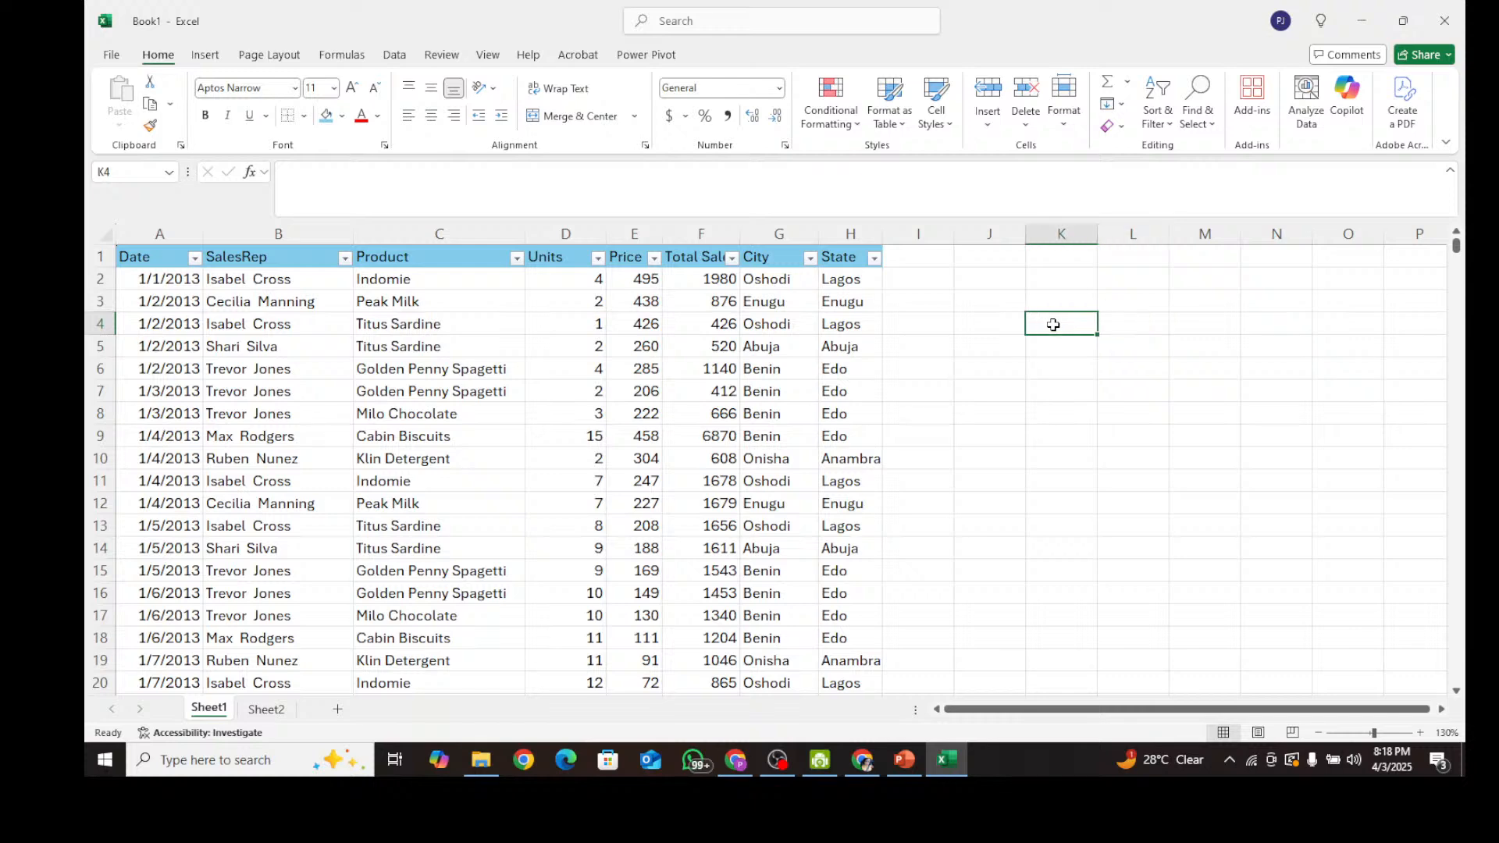
type("=uni")
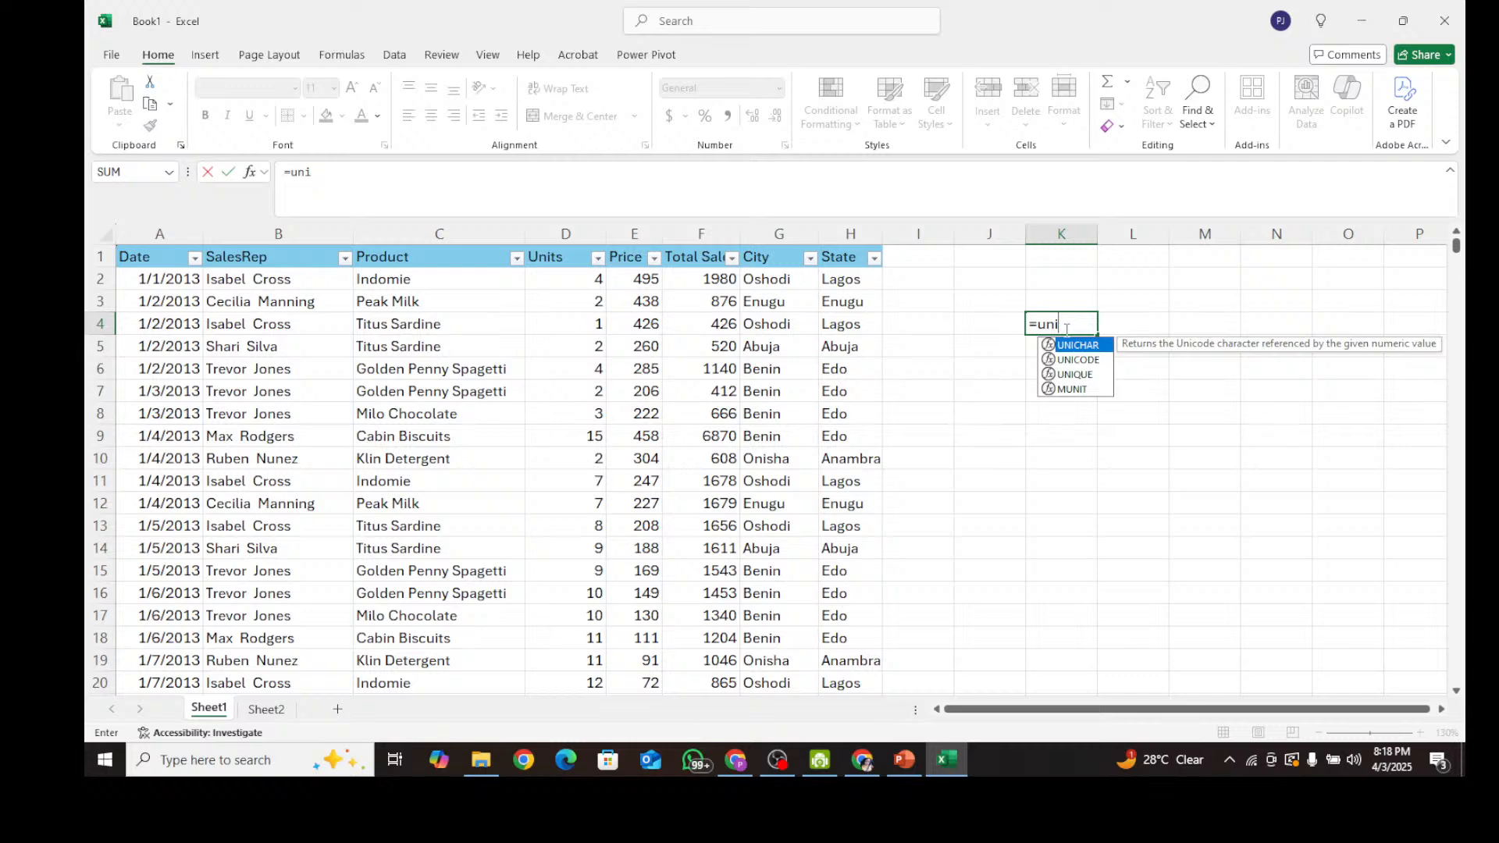
type("q")
key("Tab")
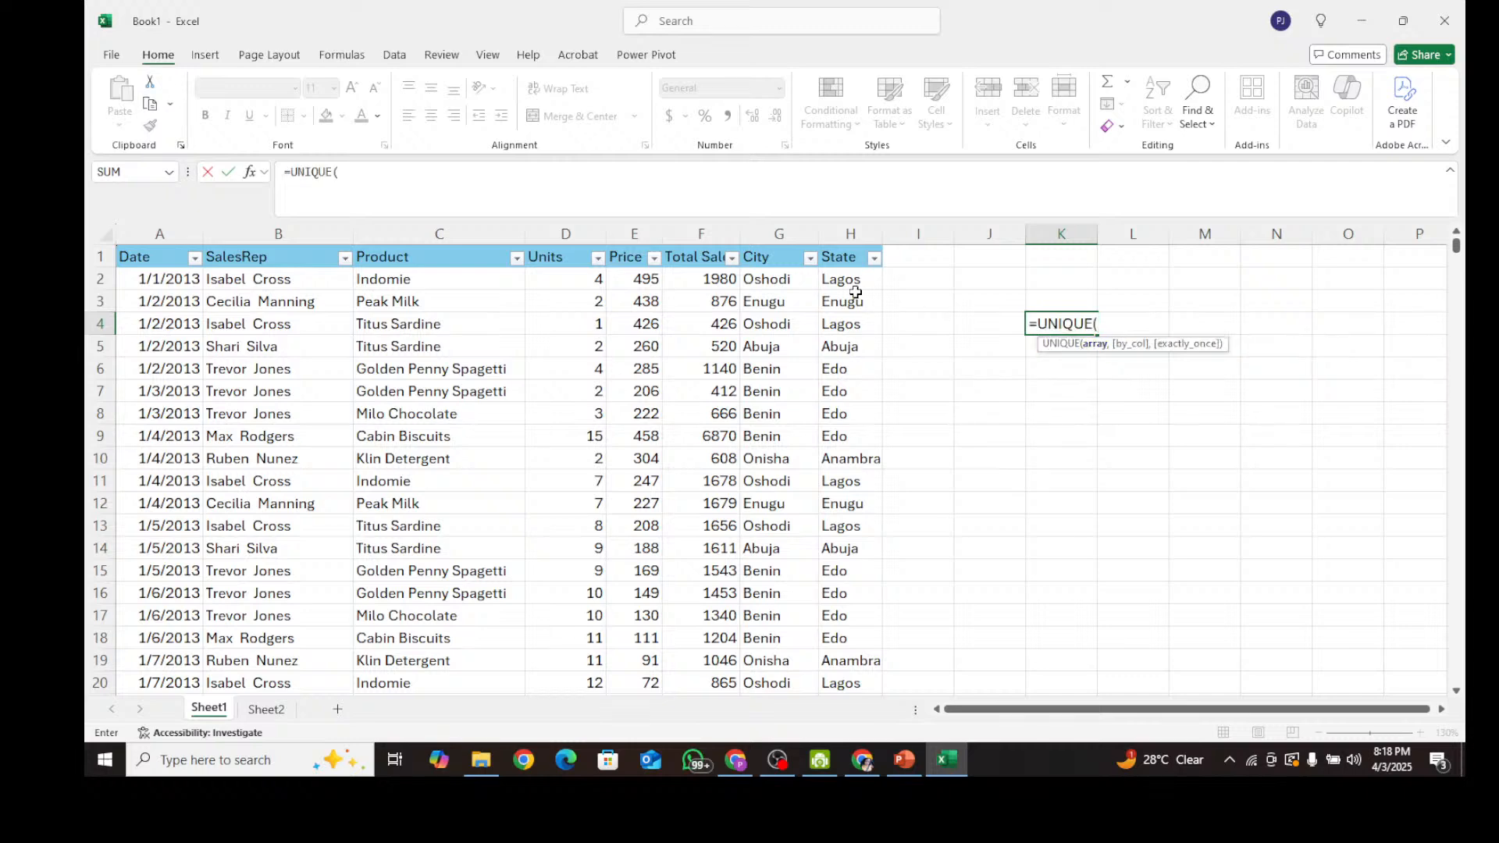
left_click(790, 283)
key("ctrl+space")
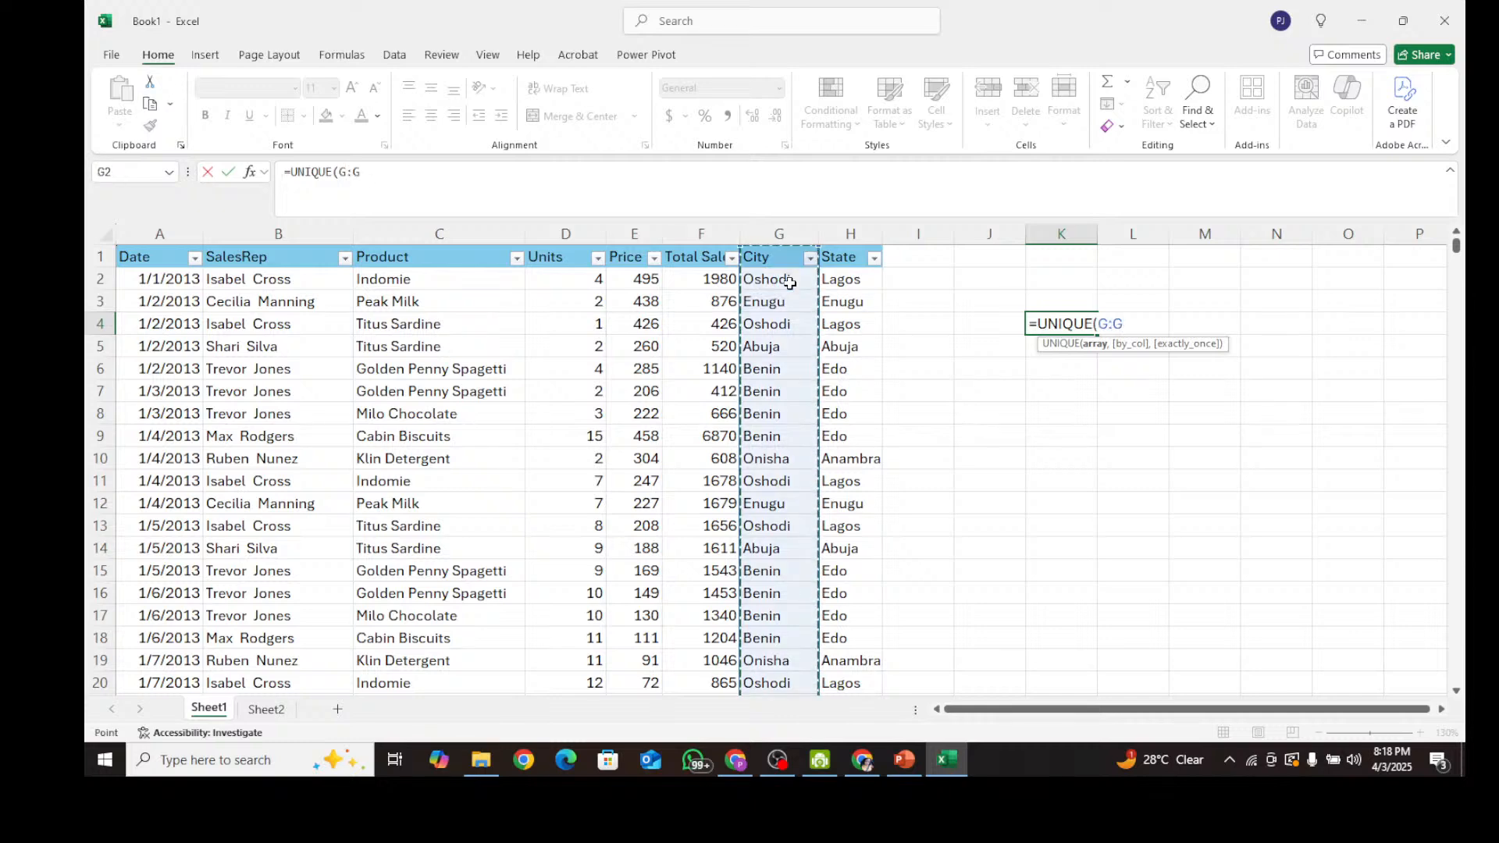
key("Return")
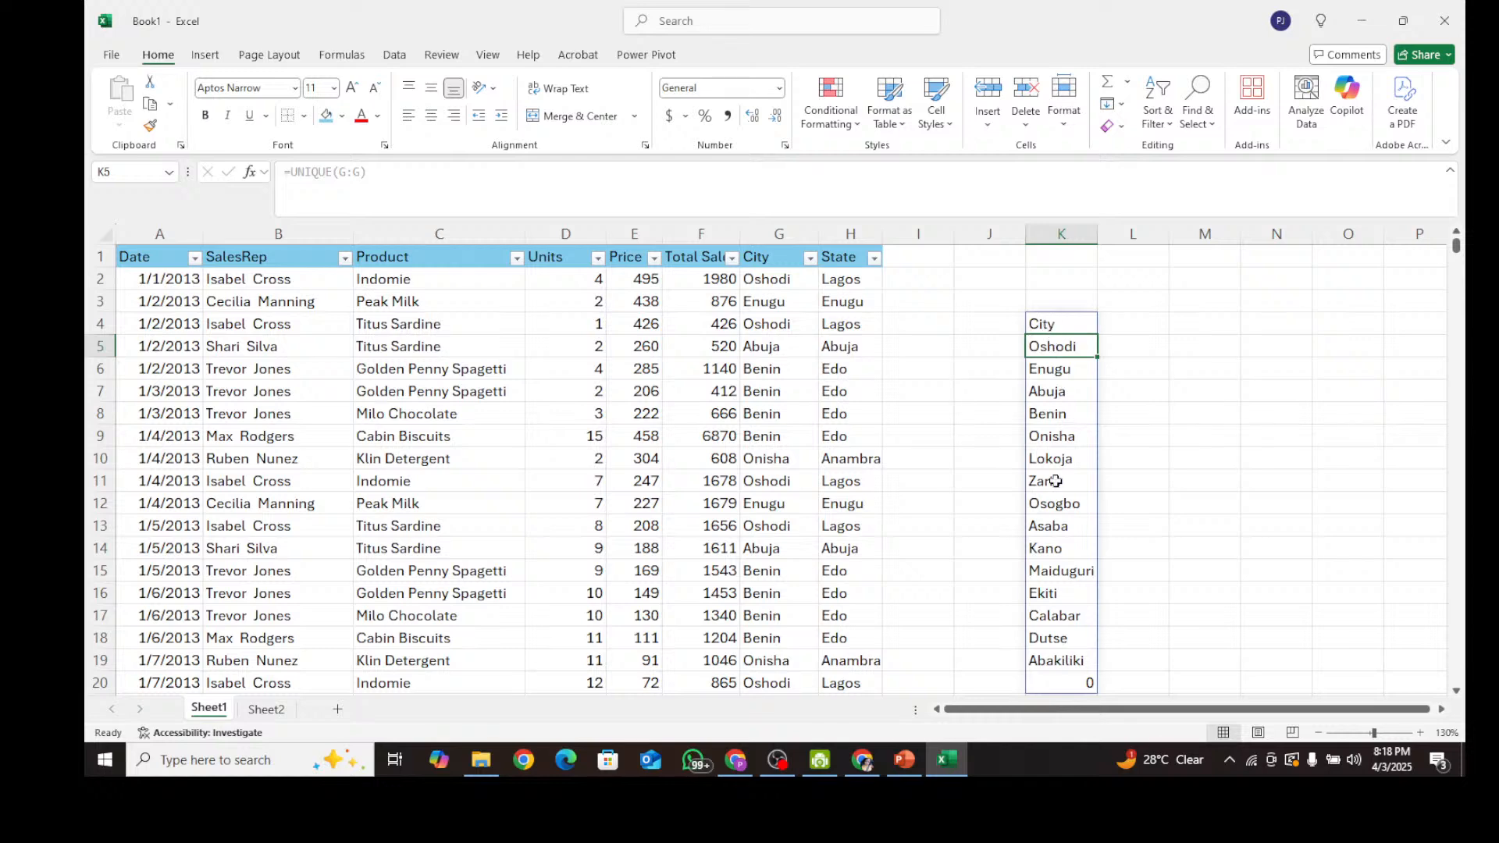
Look through the distinct values in the State column's filter list and close it without filtering.
left_click(981, 526)
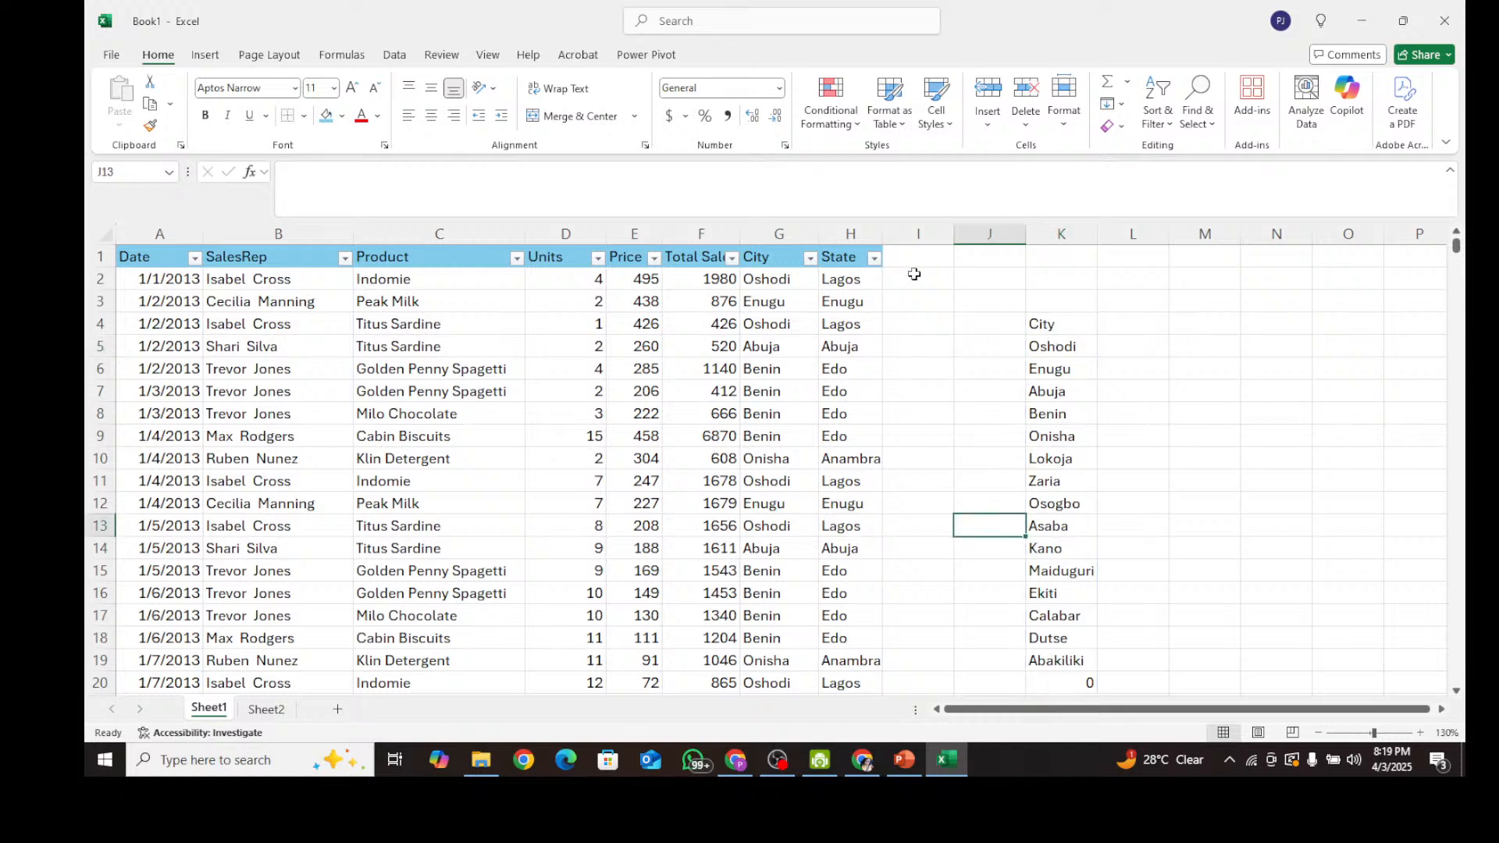
left_click(875, 258)
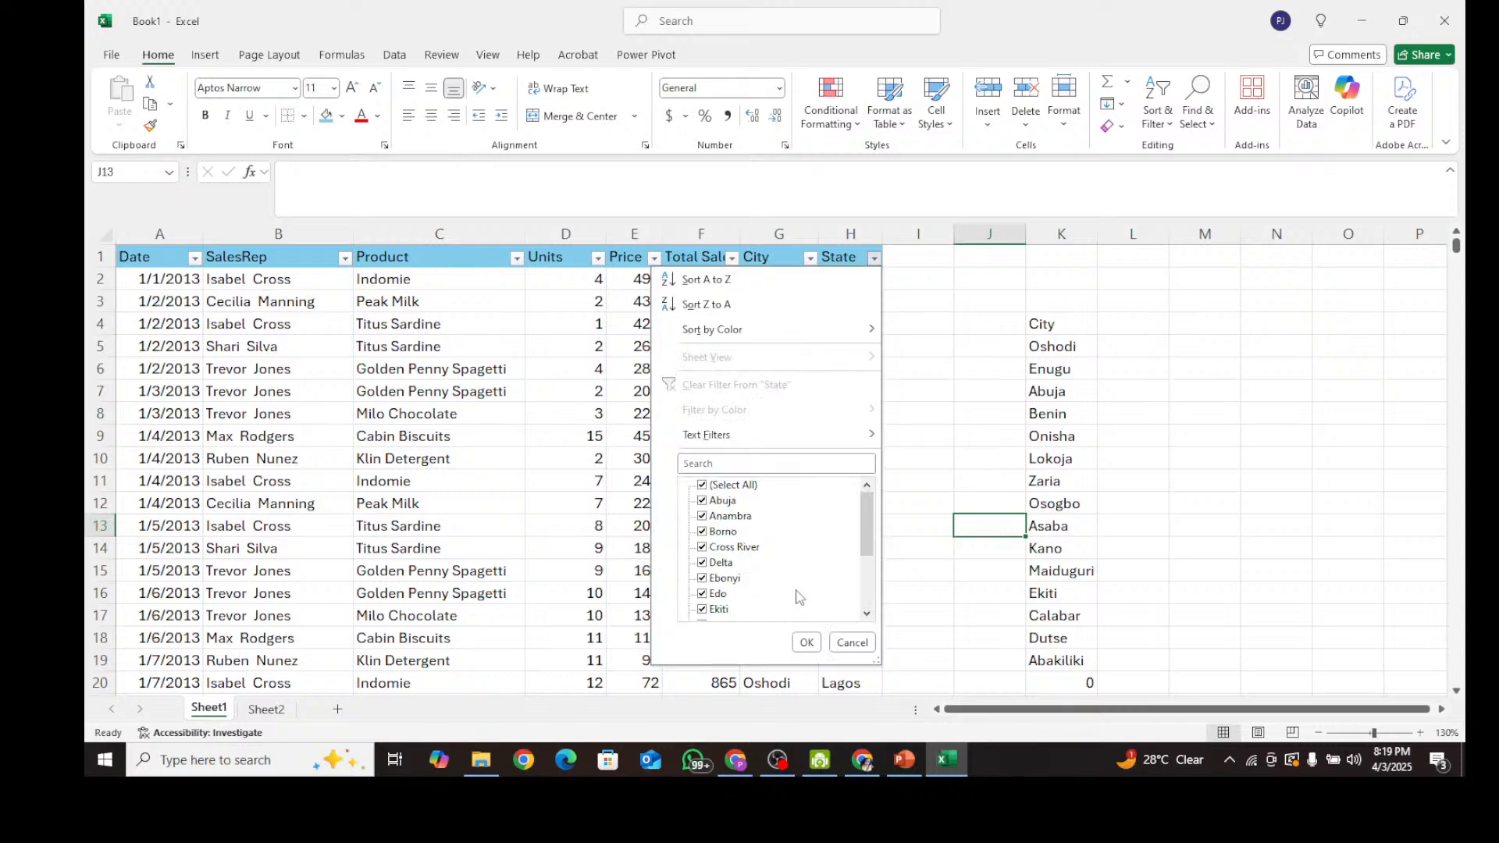
scroll(797, 597, "down", 3)
scroll(813, 571, "up", 3)
left_click(853, 643)
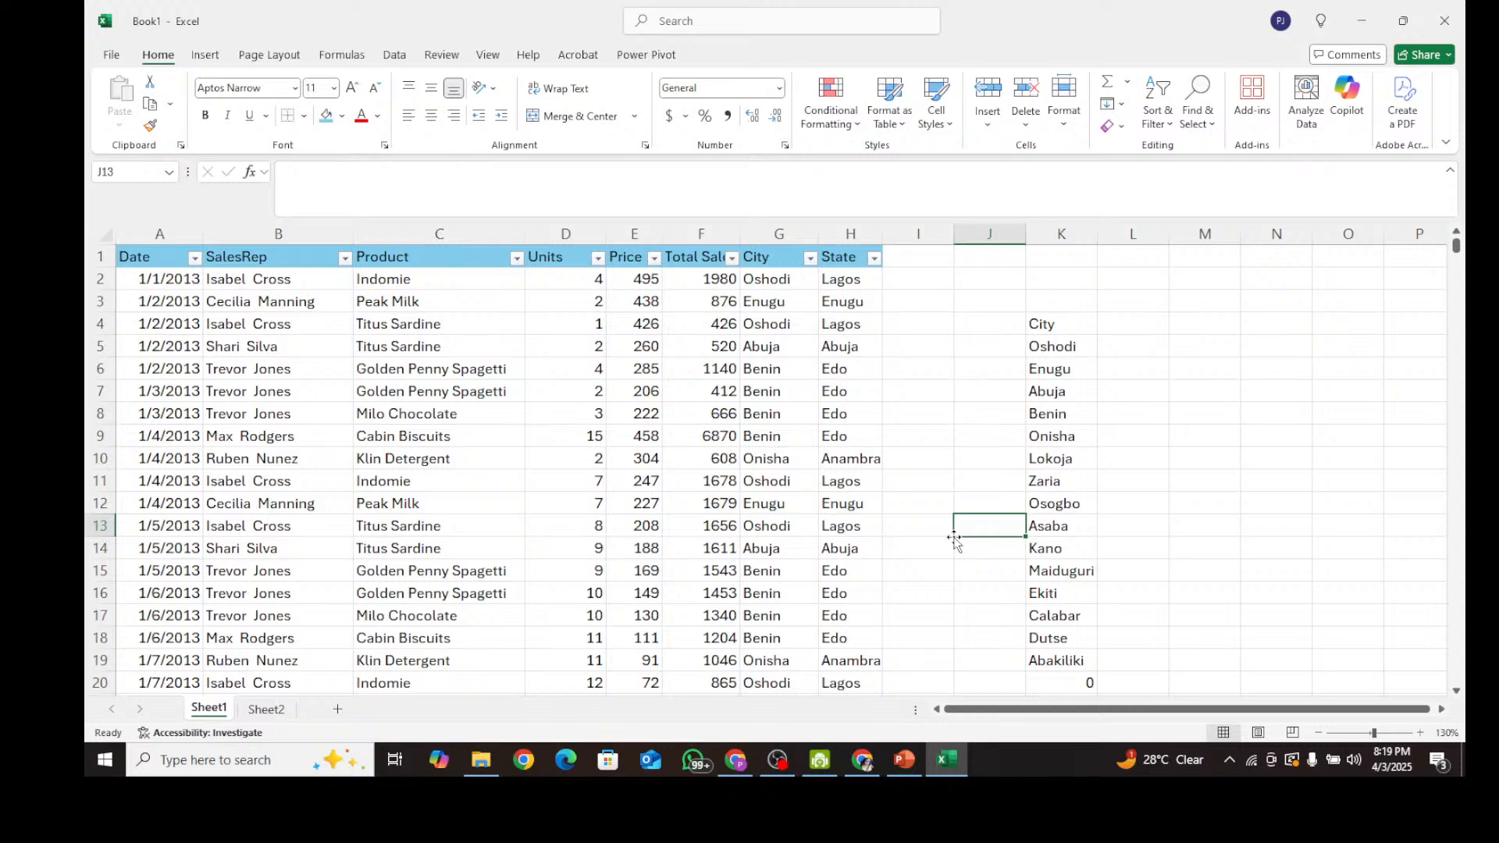
Delete the unique city list from K4:K20.
left_click_drag(1046, 323, 1081, 681)
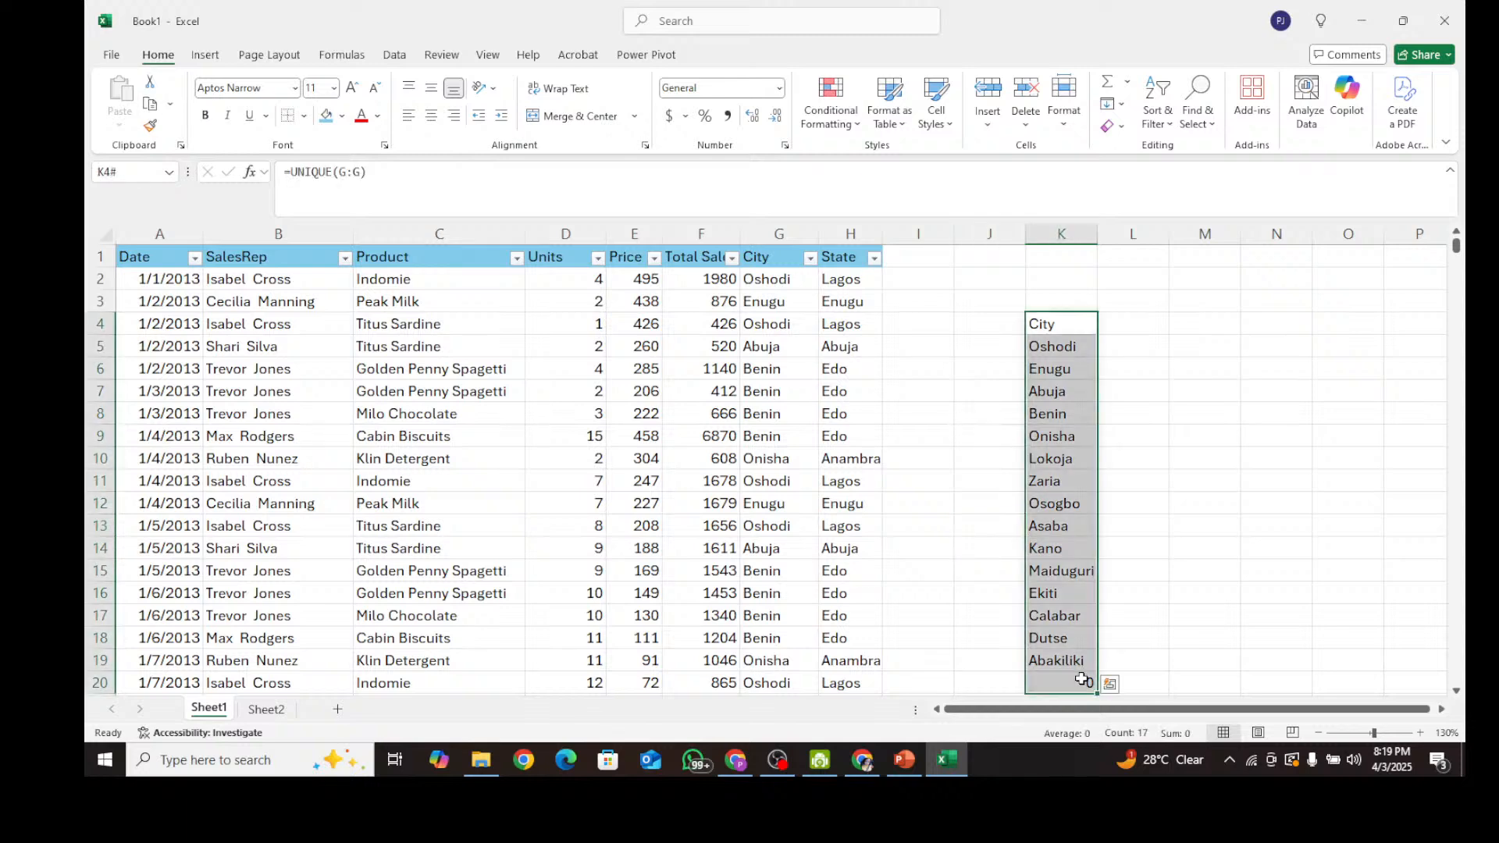
key("Delete")
left_click(971, 327)
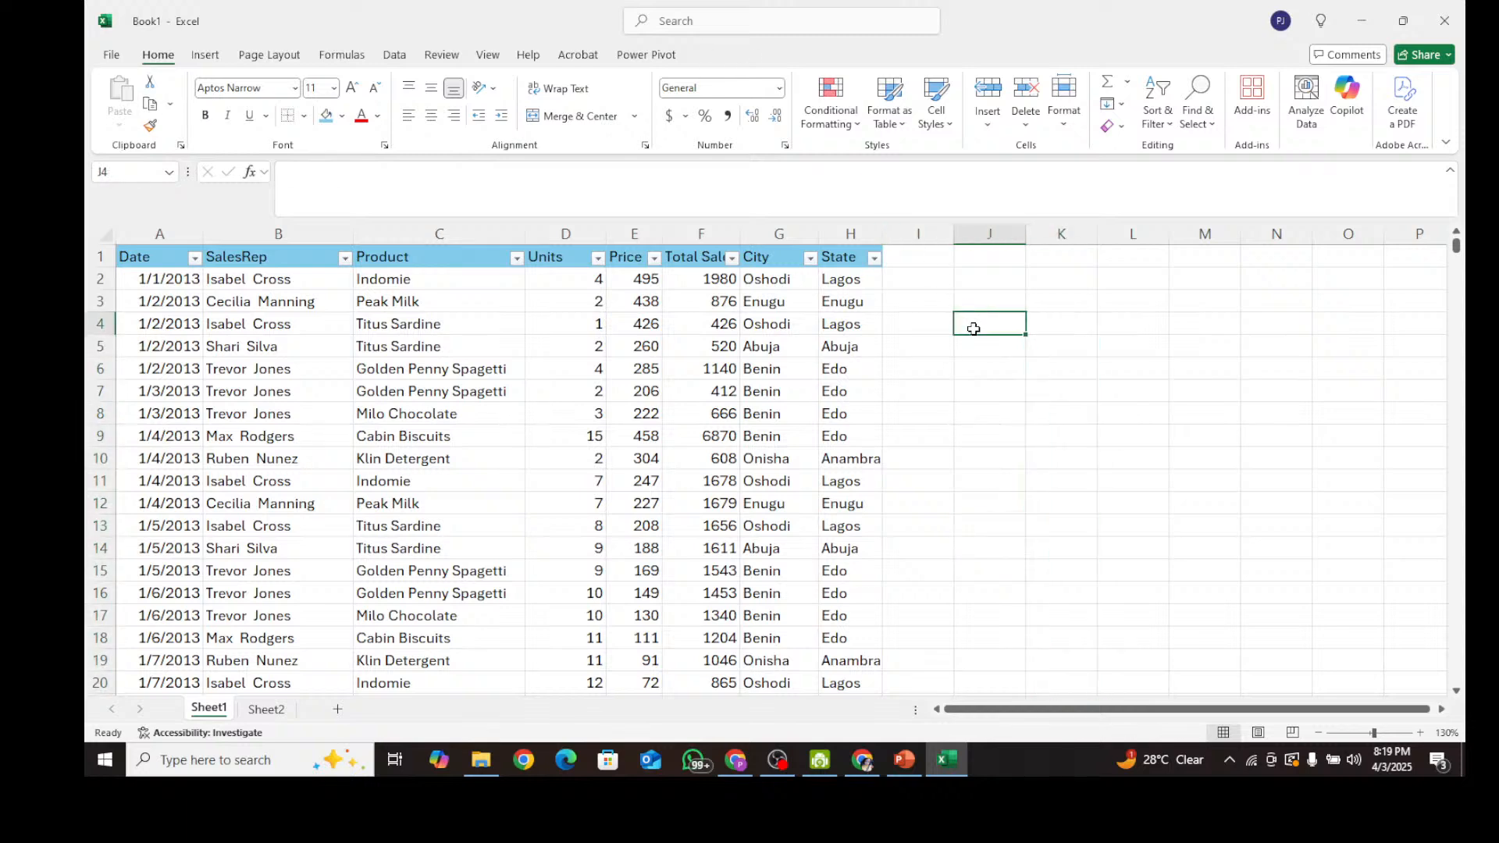
left_click(950, 275)
left_click(997, 307)
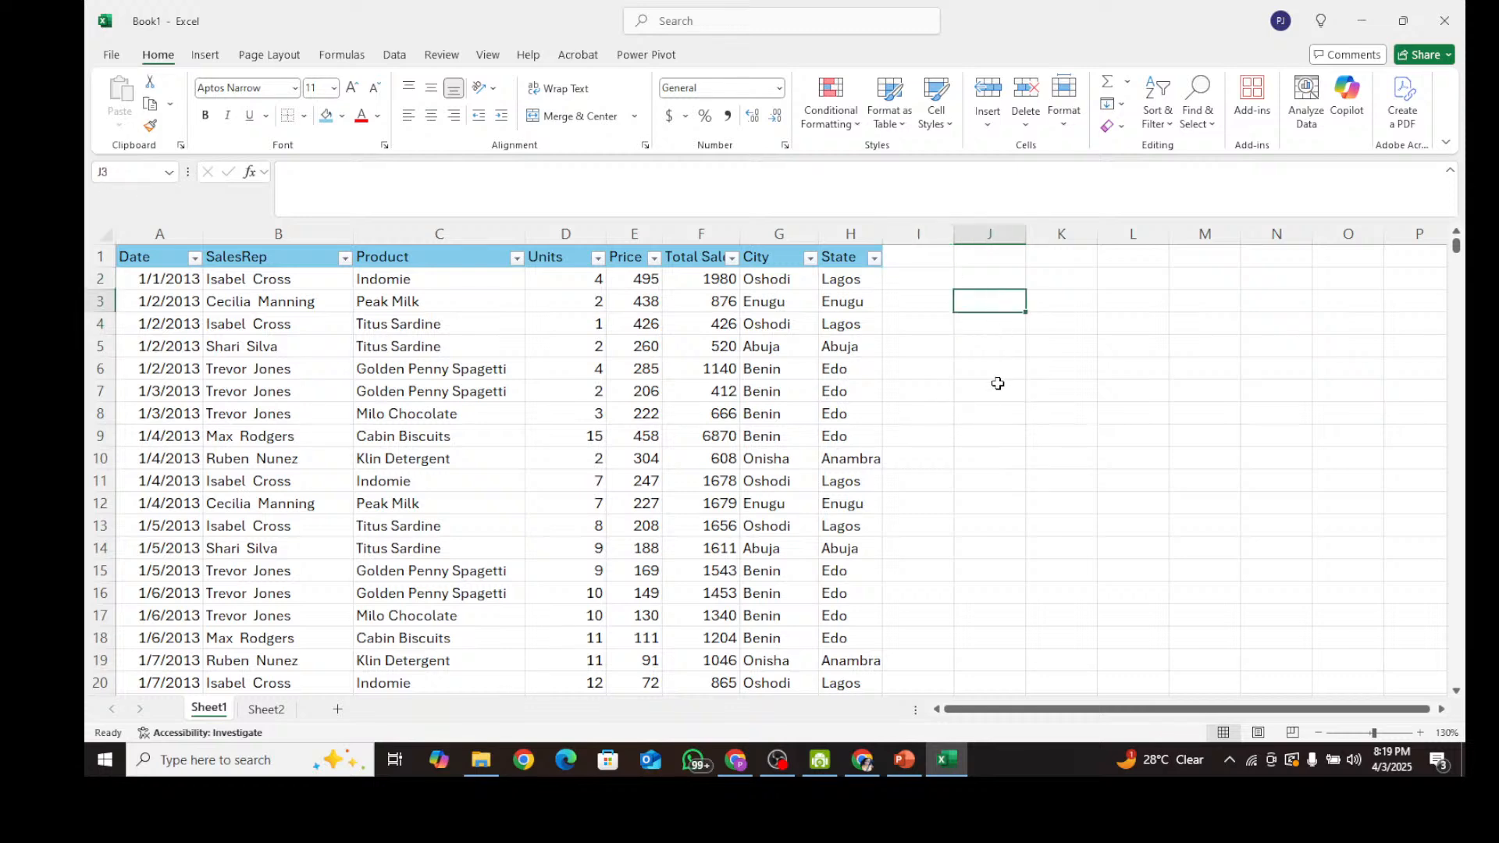
left_click(985, 258)
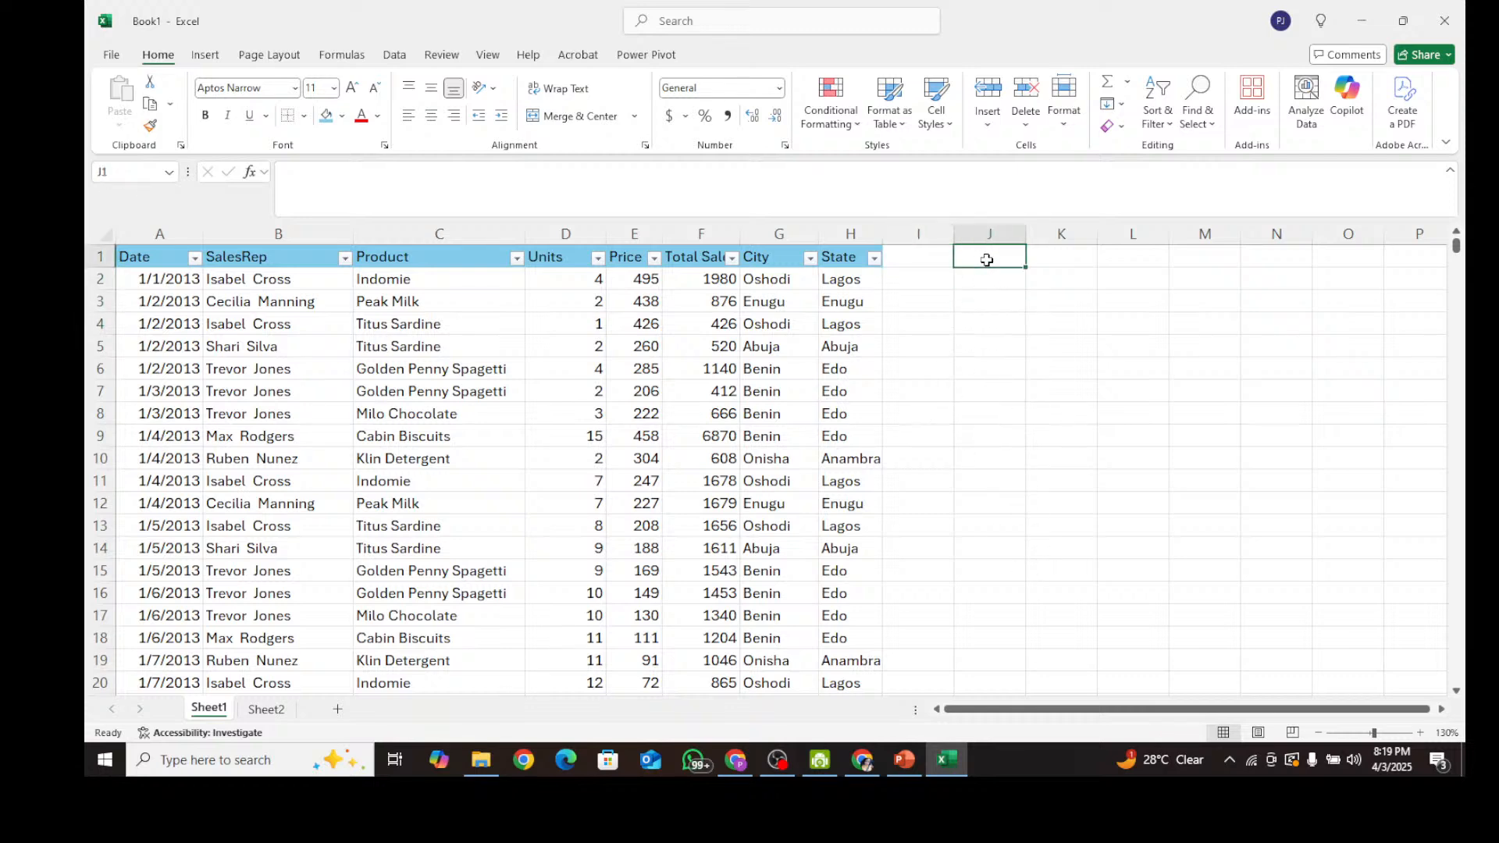
left_click(926, 410)
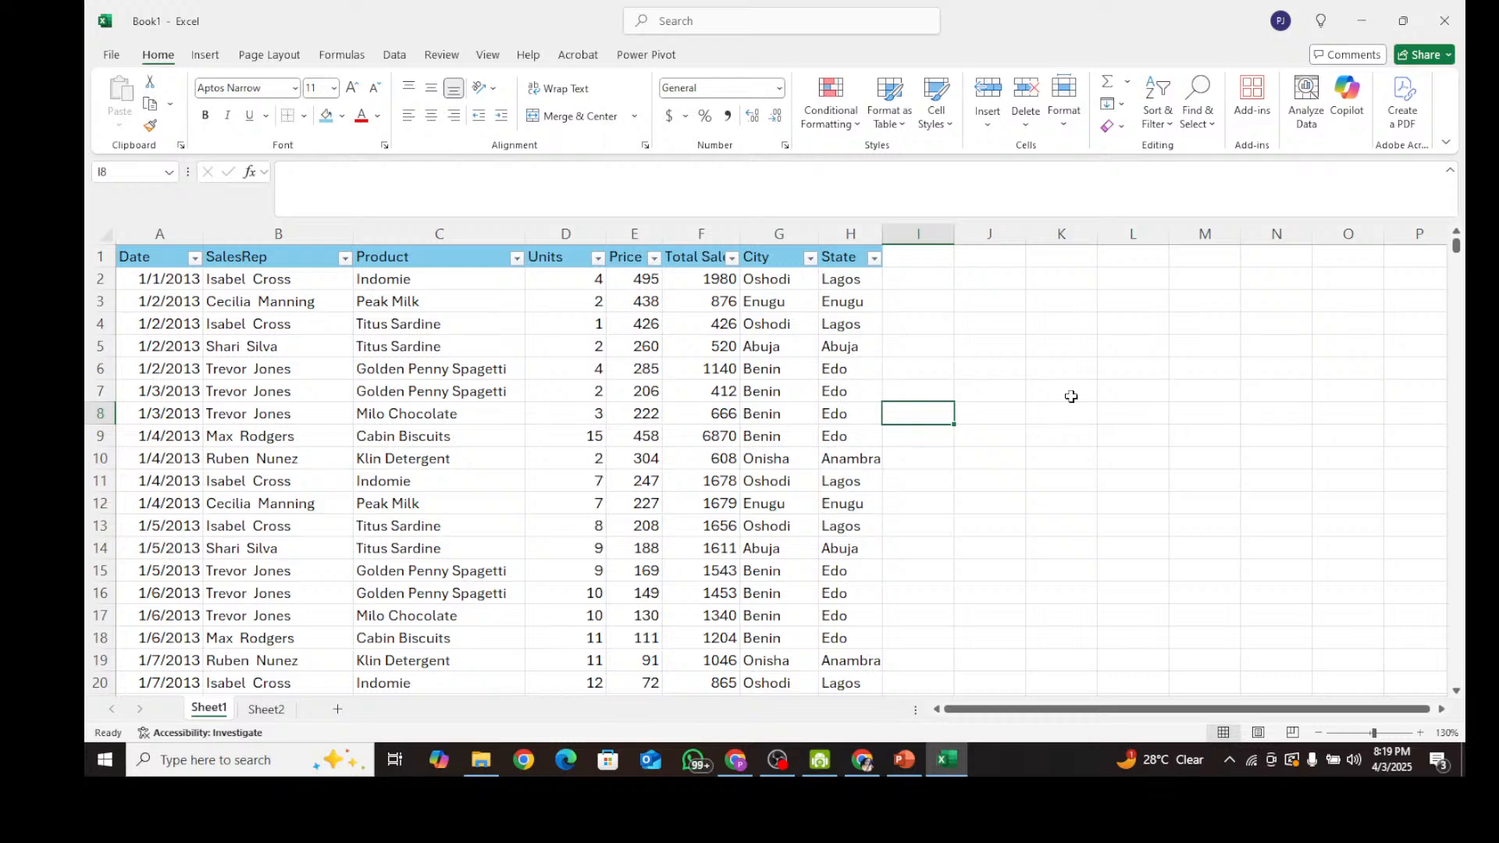
left_click(994, 322)
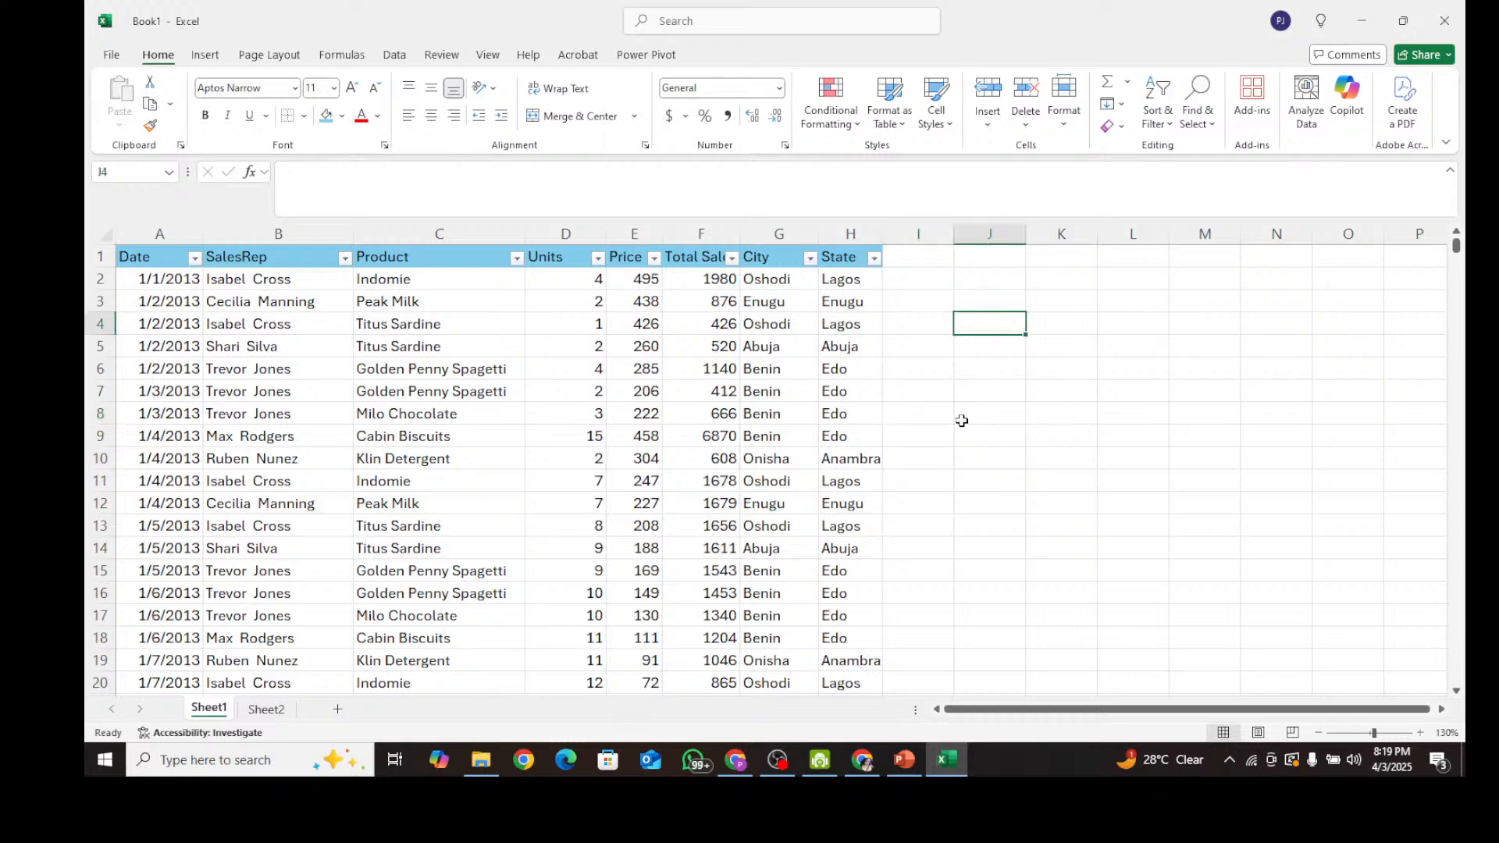
left_click(968, 391)
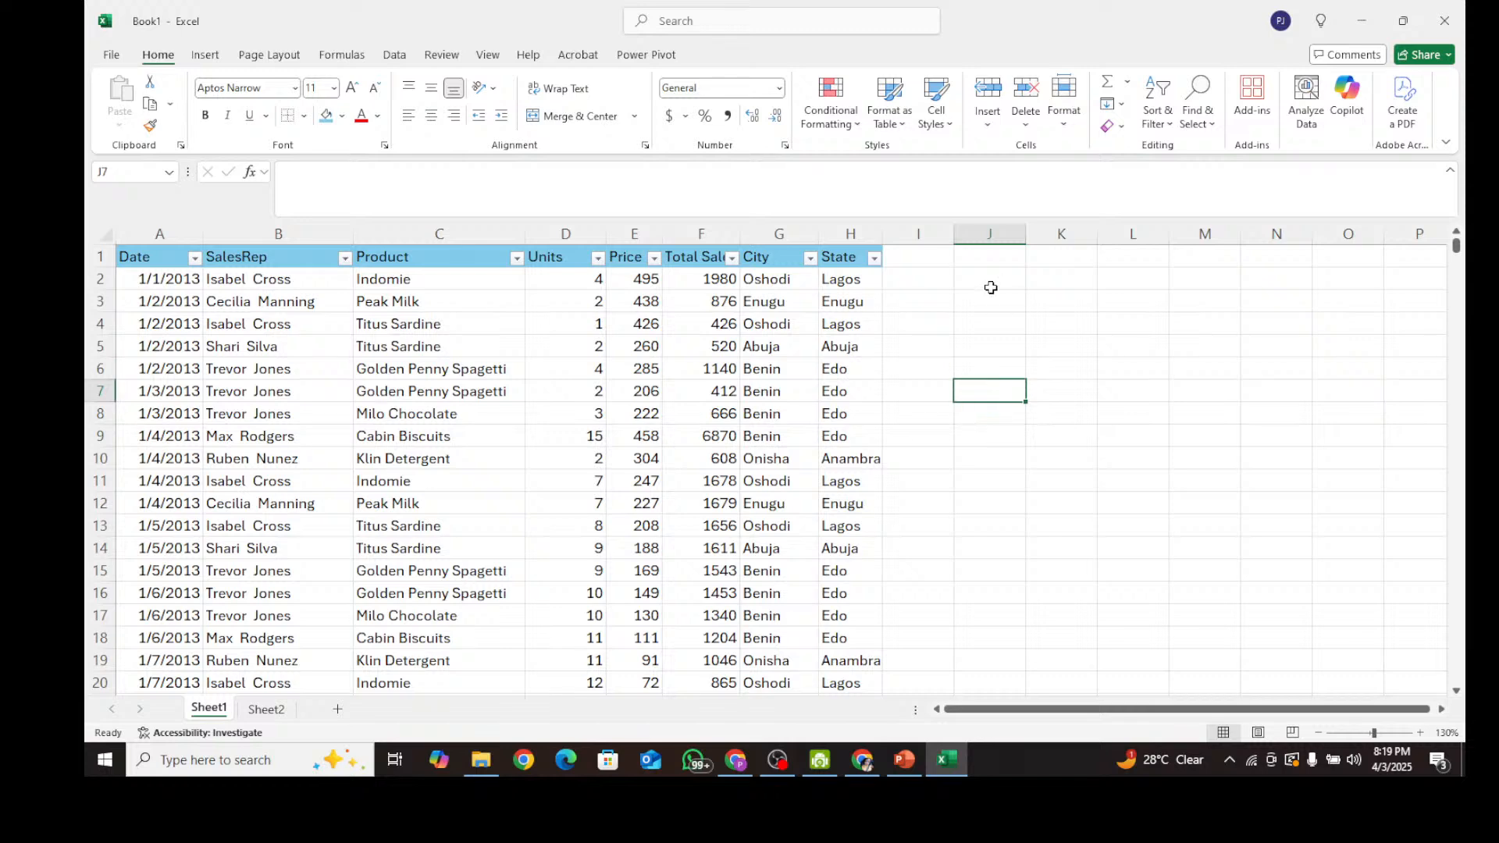
left_click(991, 290)
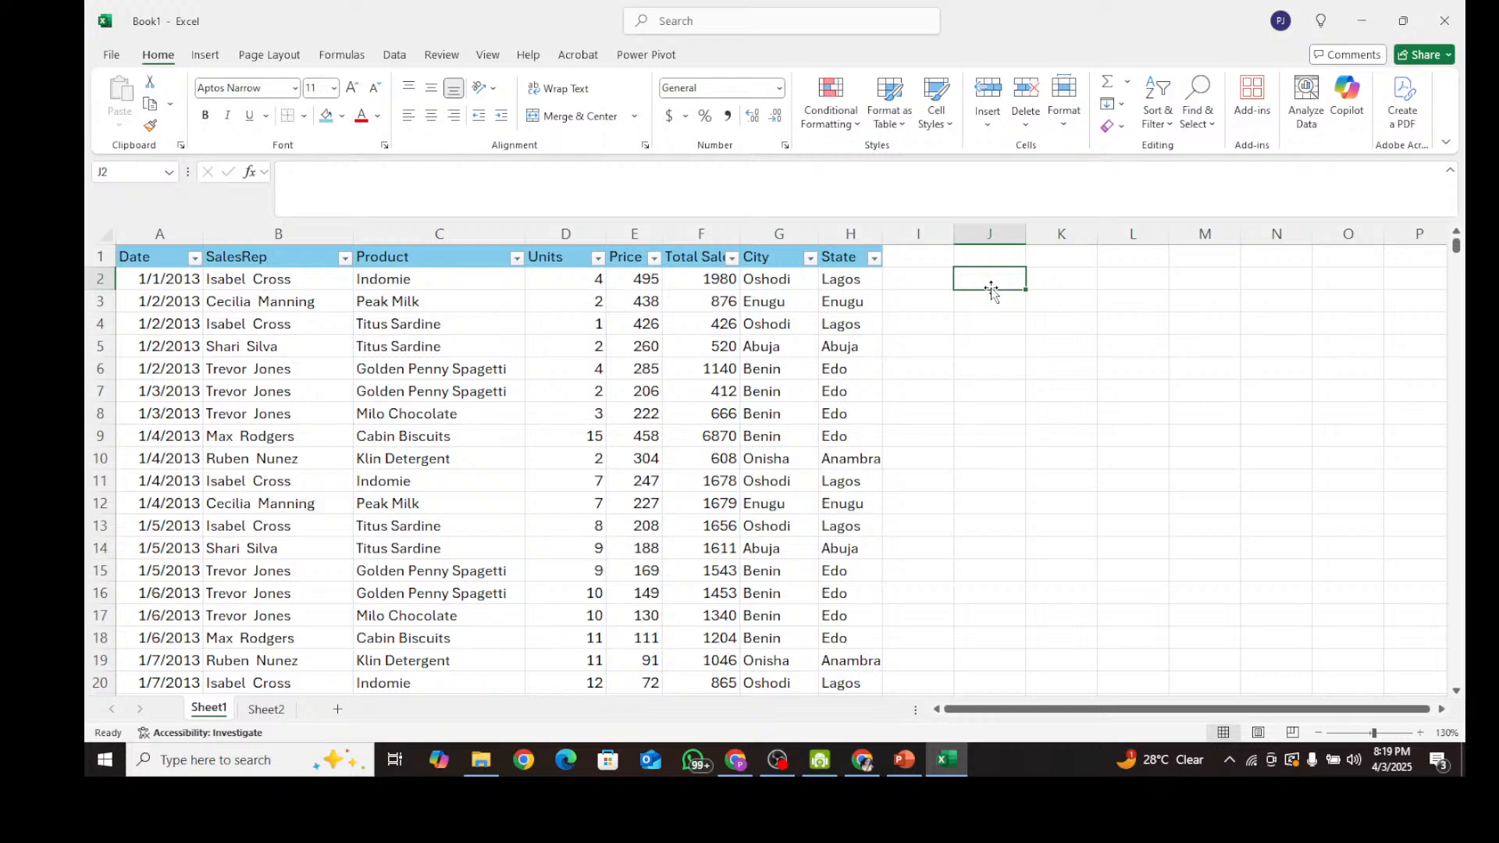
left_click(981, 323)
left_click(980, 303)
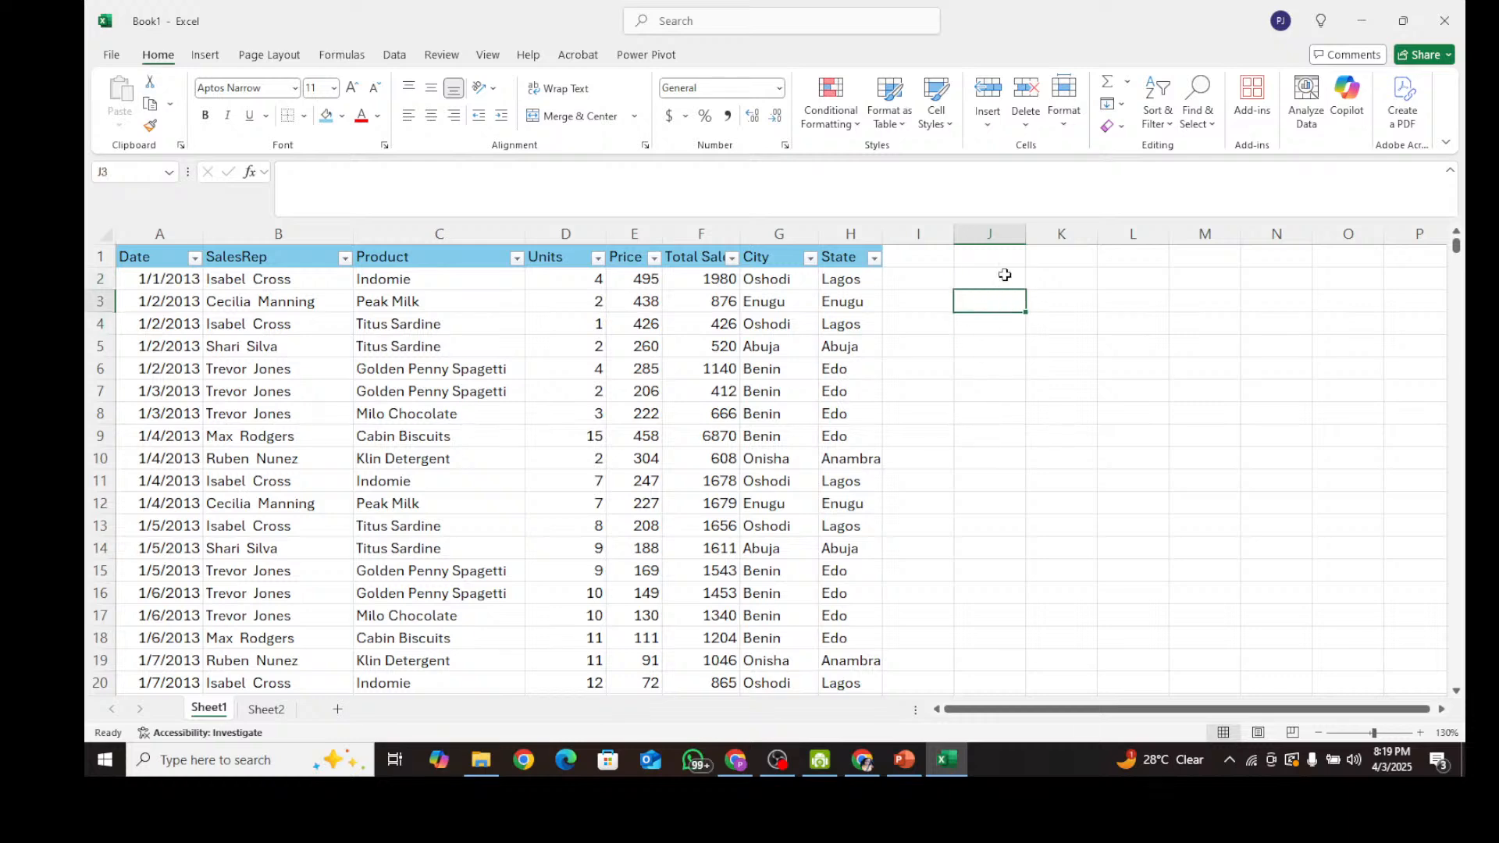
key("Up")
key("Up")
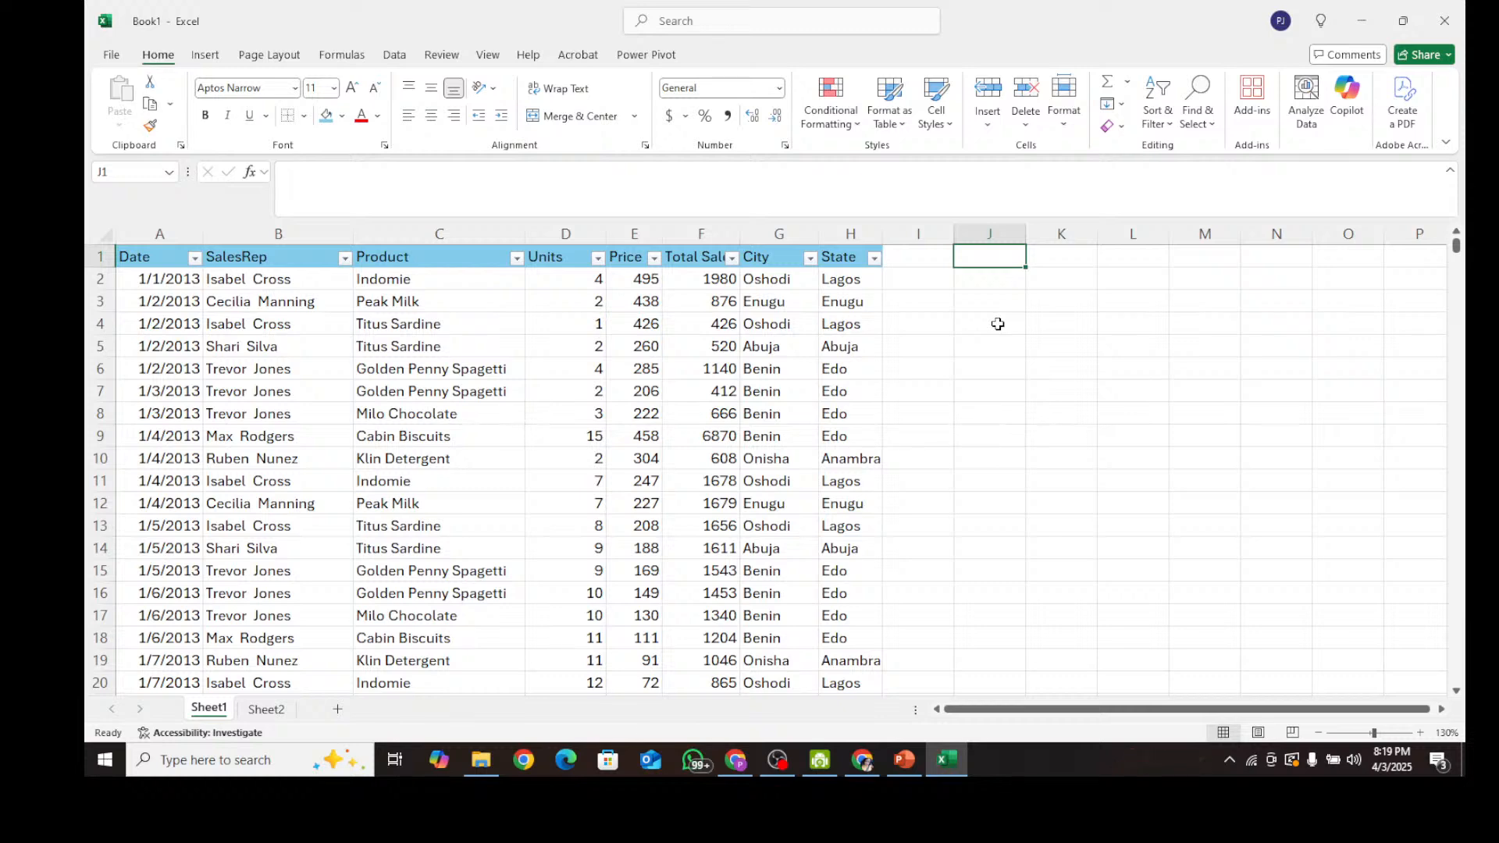
left_click(980, 306)
left_click(949, 368)
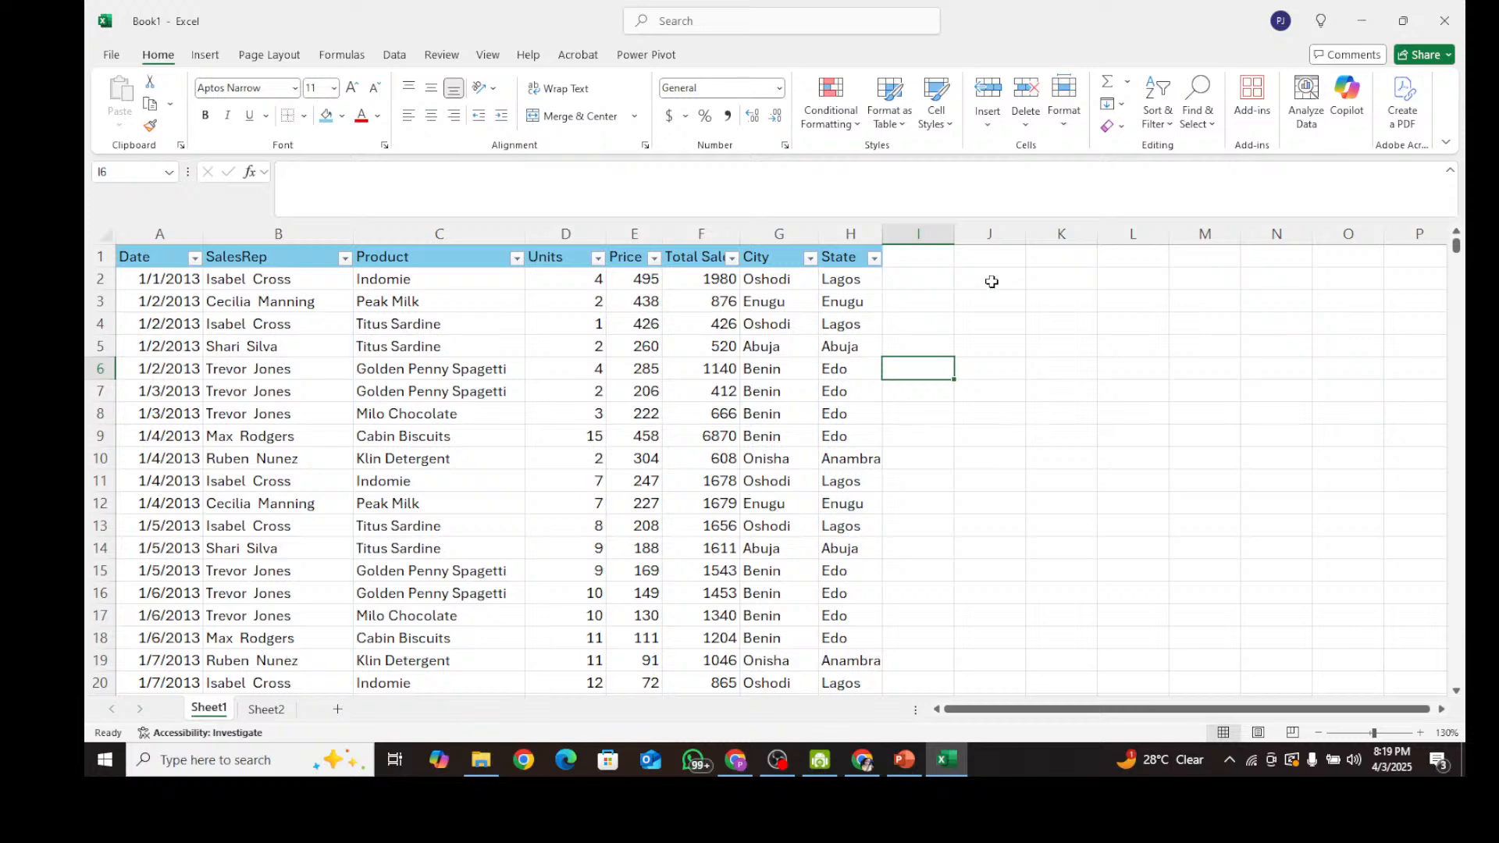
Enter the summary table headers STATE in L3 and SALES in M3.
left_click(1113, 303)
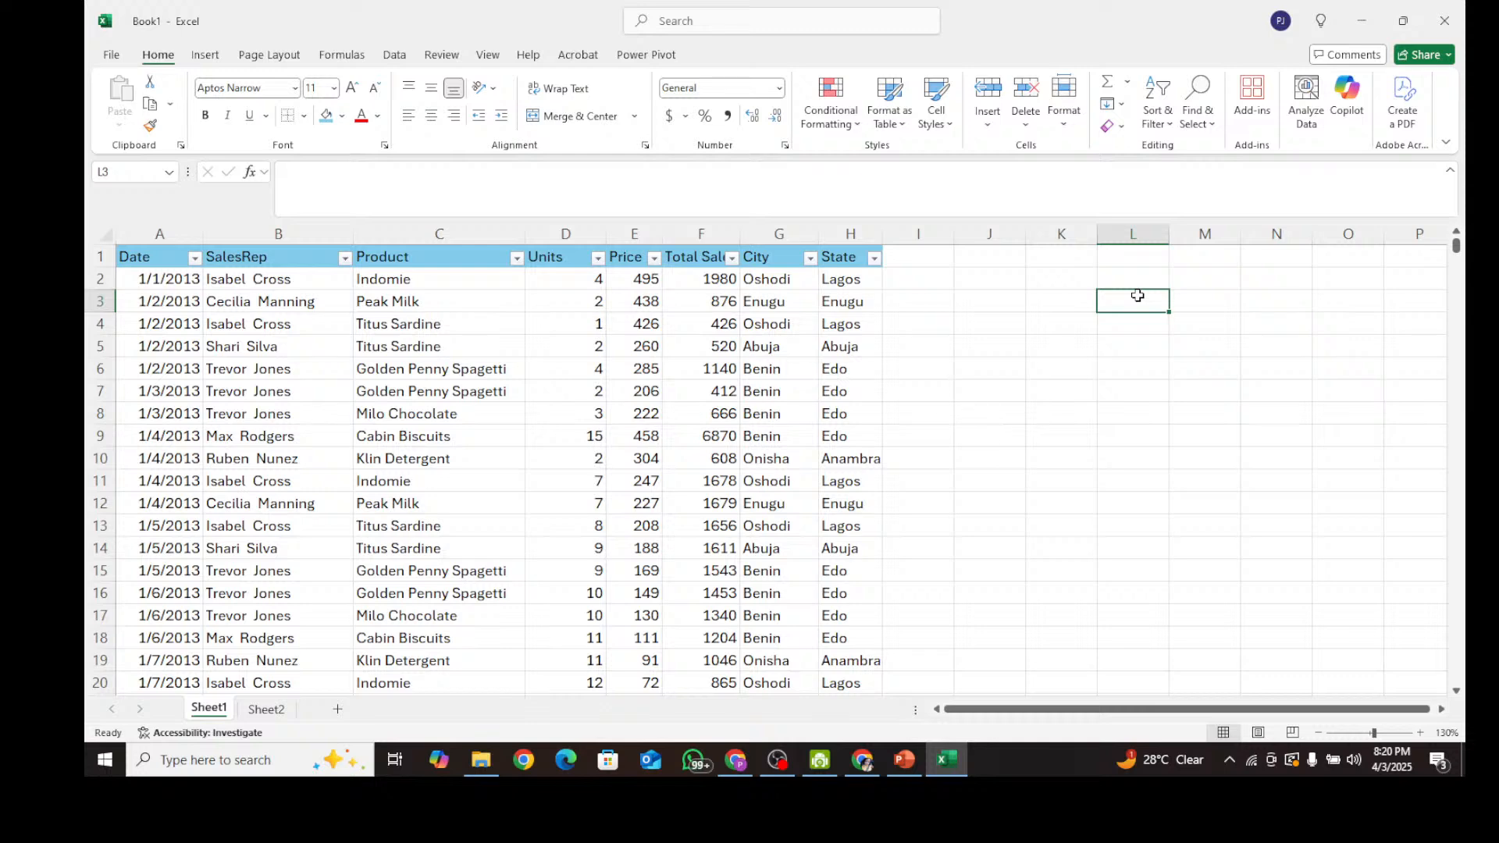
type("=")
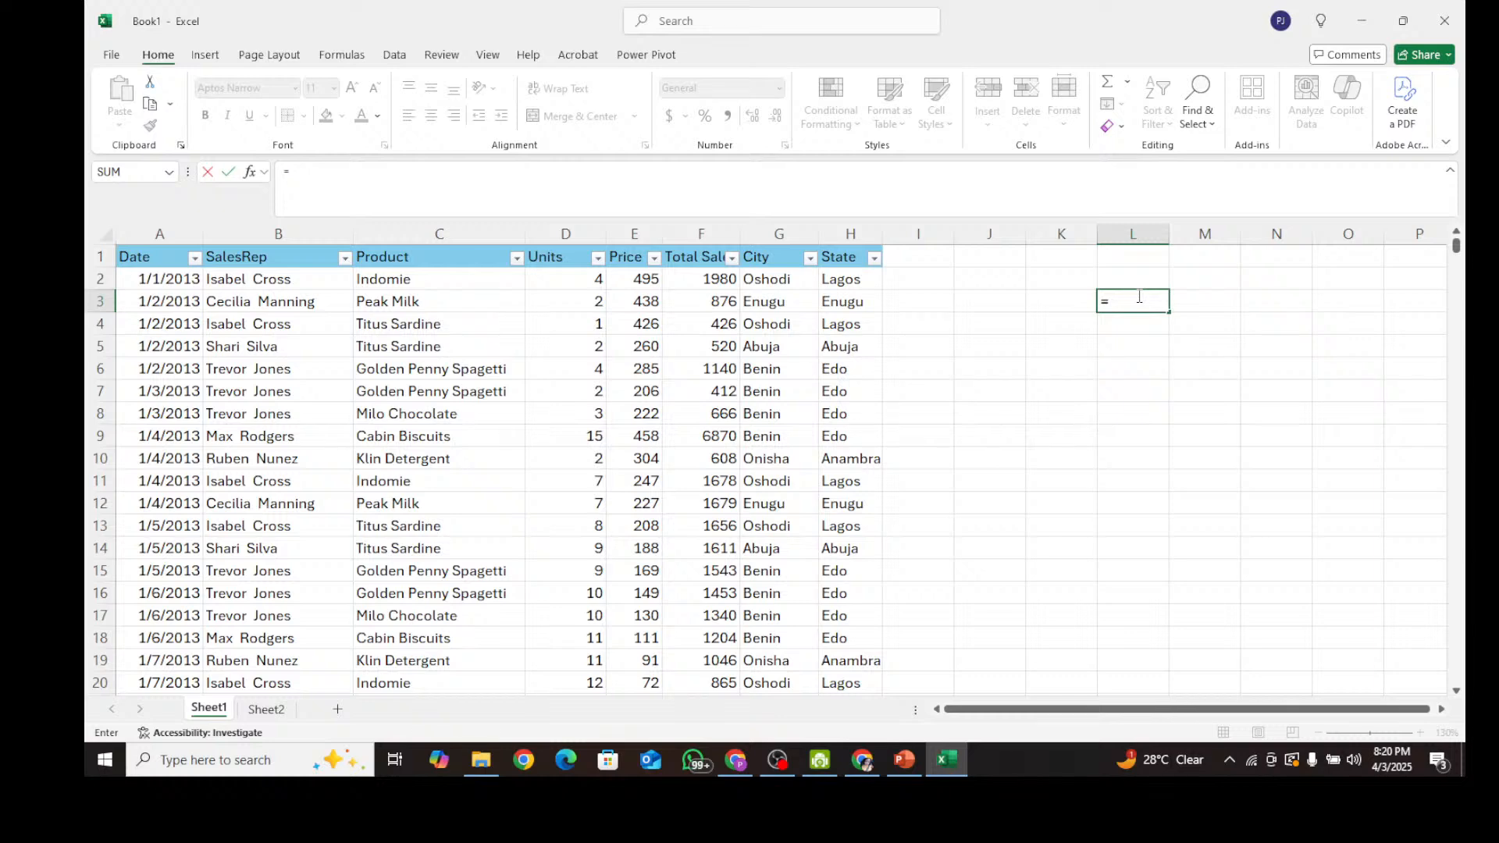
key("BackSpace")
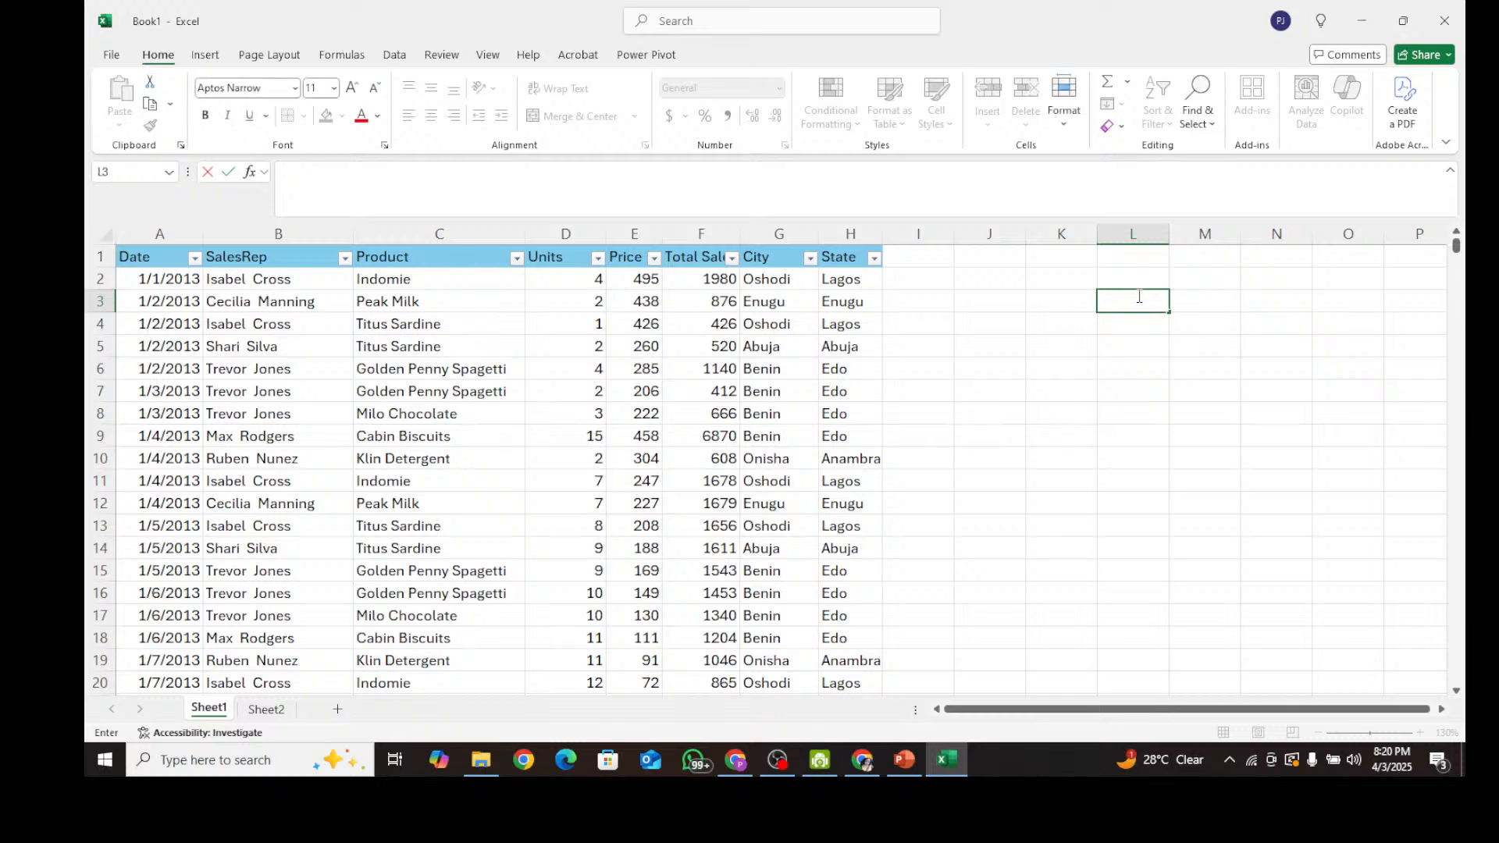
type("STATE")
key("Tab")
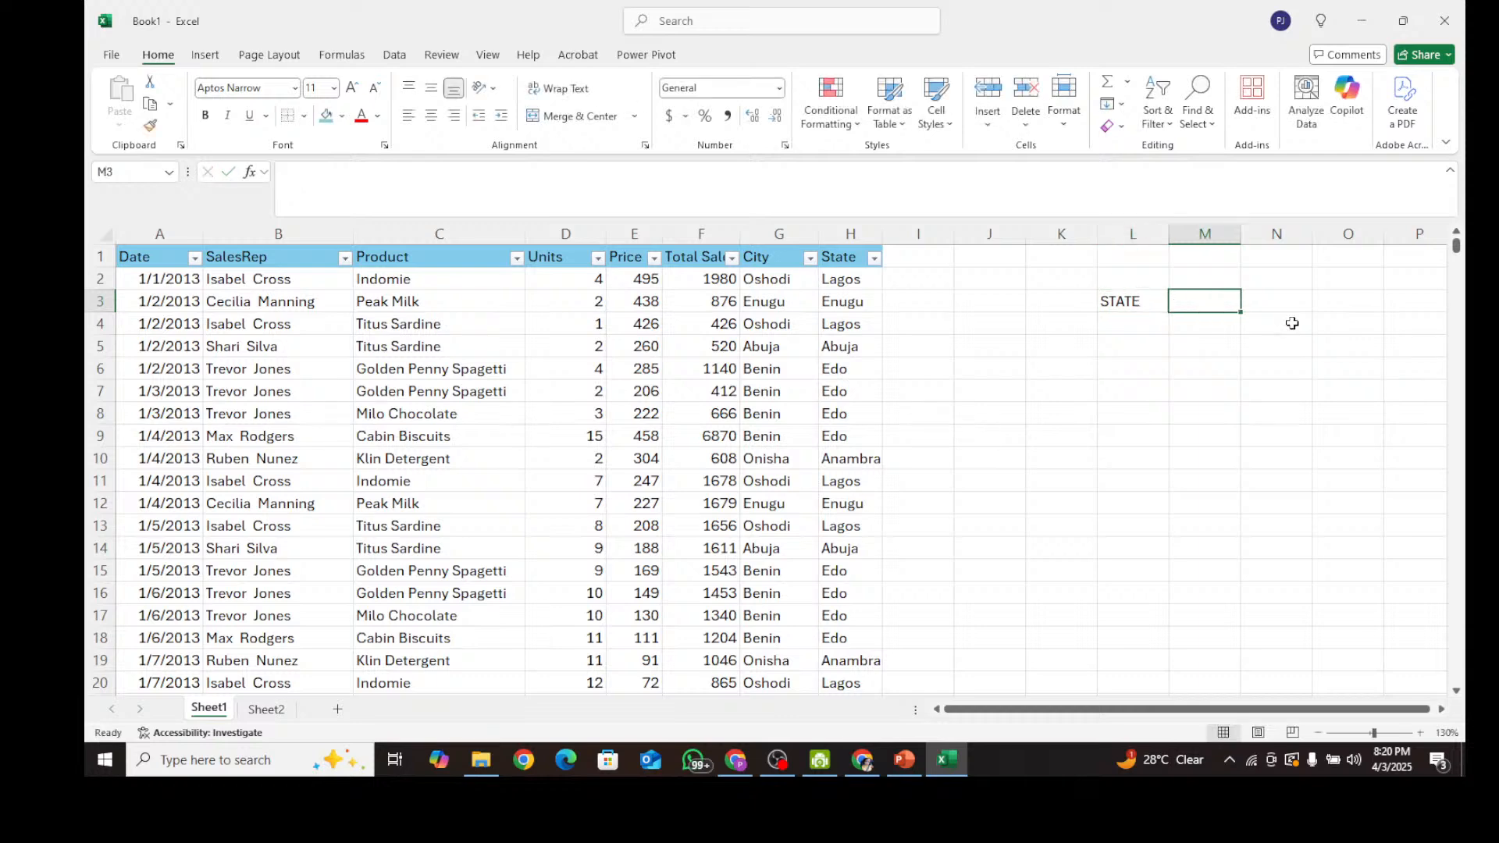
type("s")
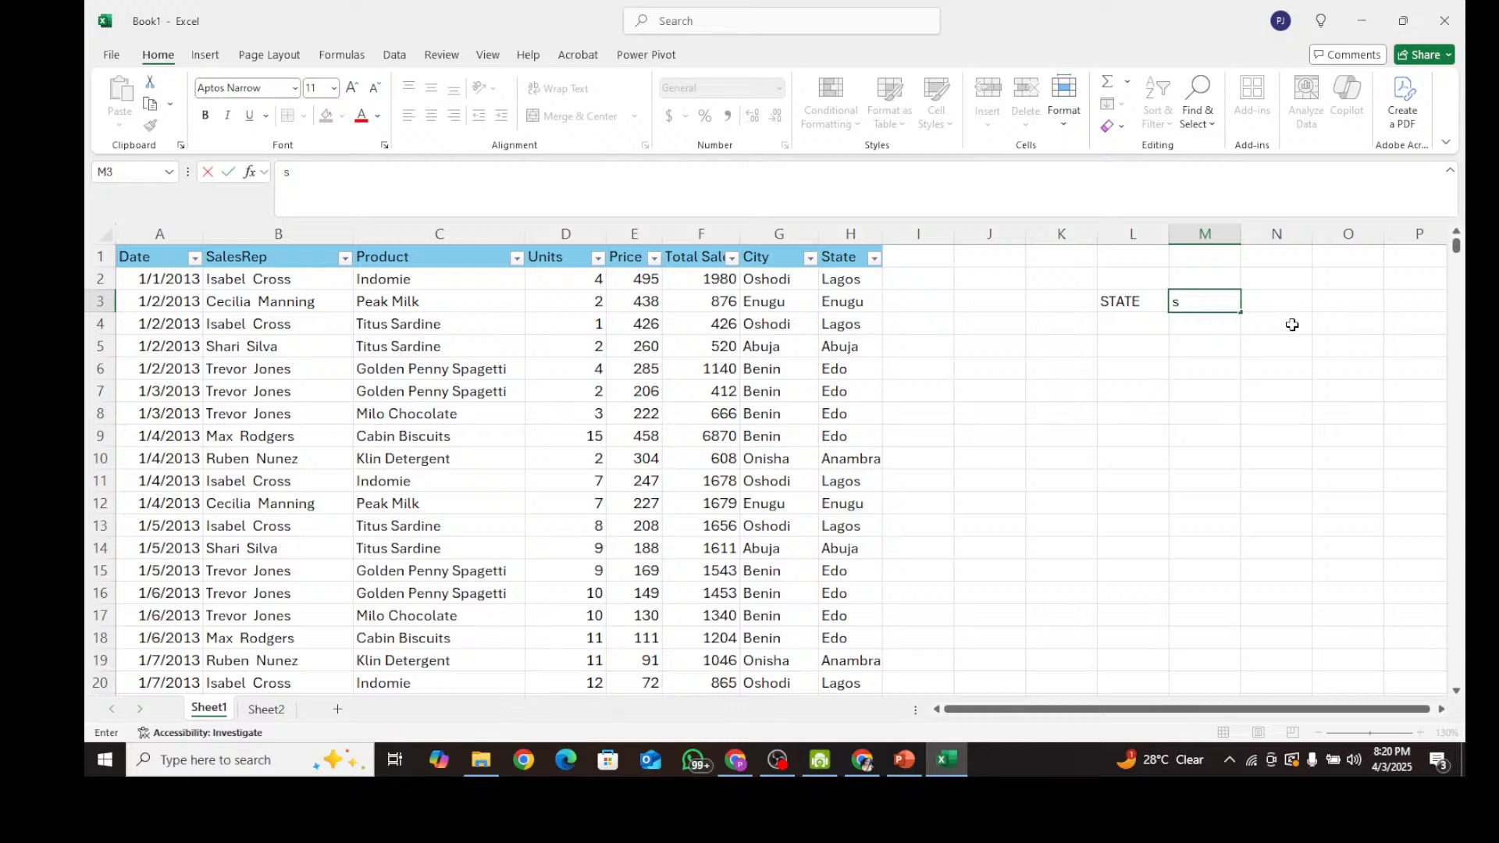
key("BackSpace")
type("SALES")
left_click(1131, 326)
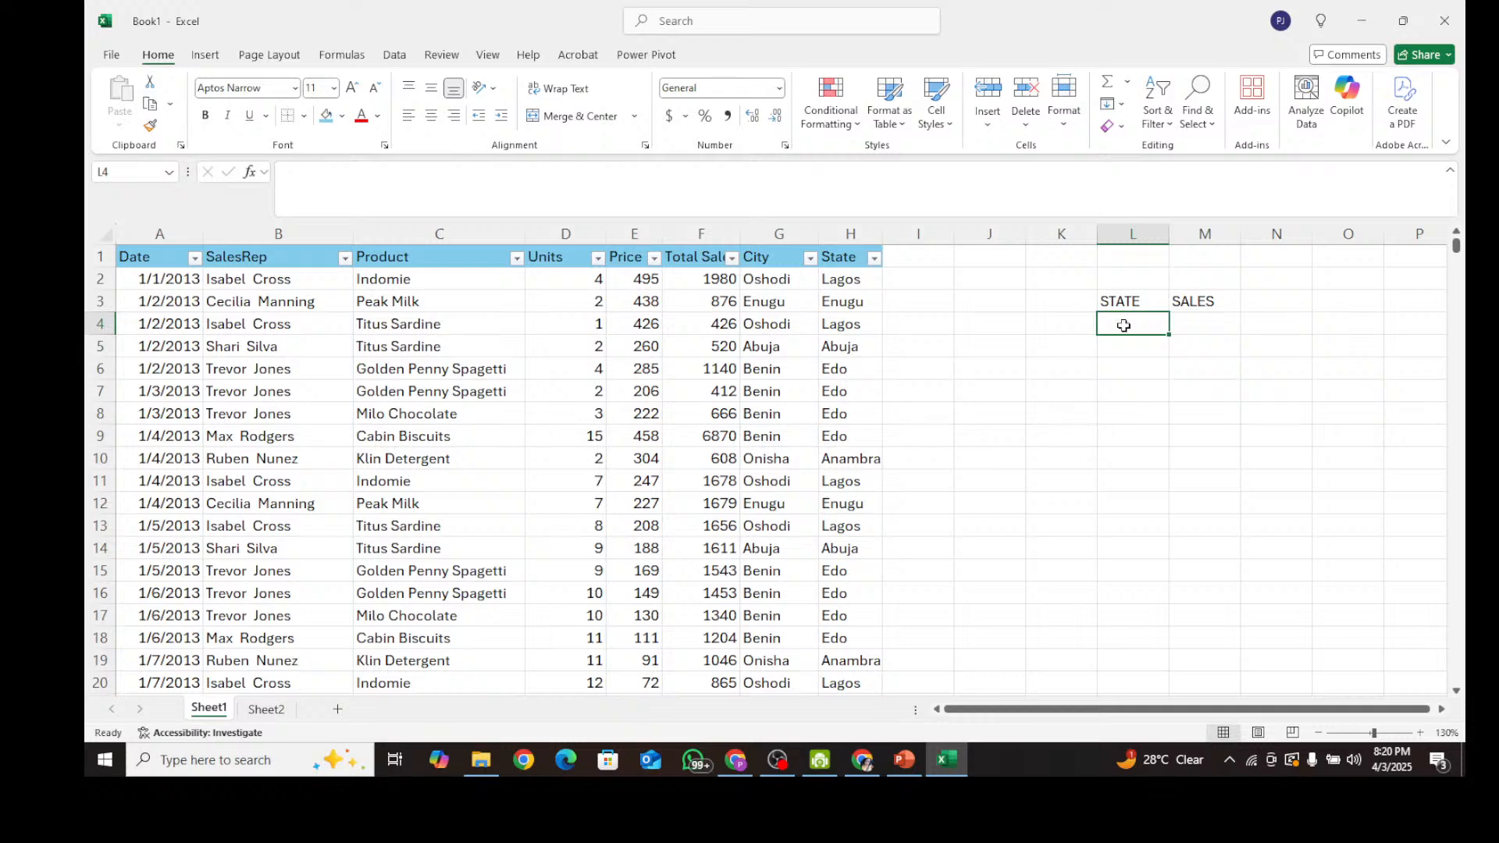
List the unique values of the State column starting in J4 with =UNIQUE(H:H).
left_click(992, 327)
type("=")
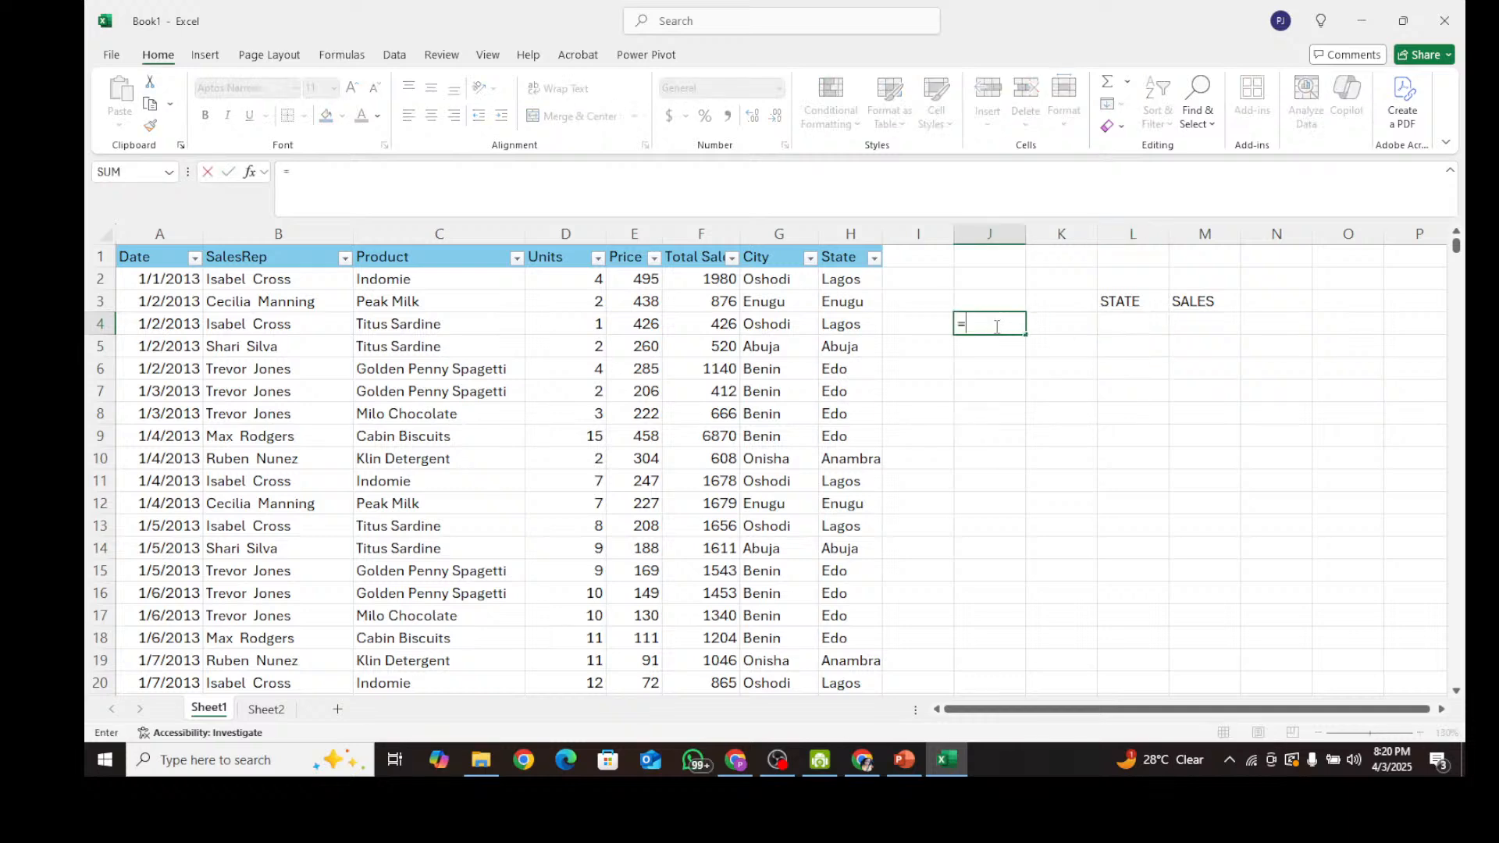
type("UNIQ")
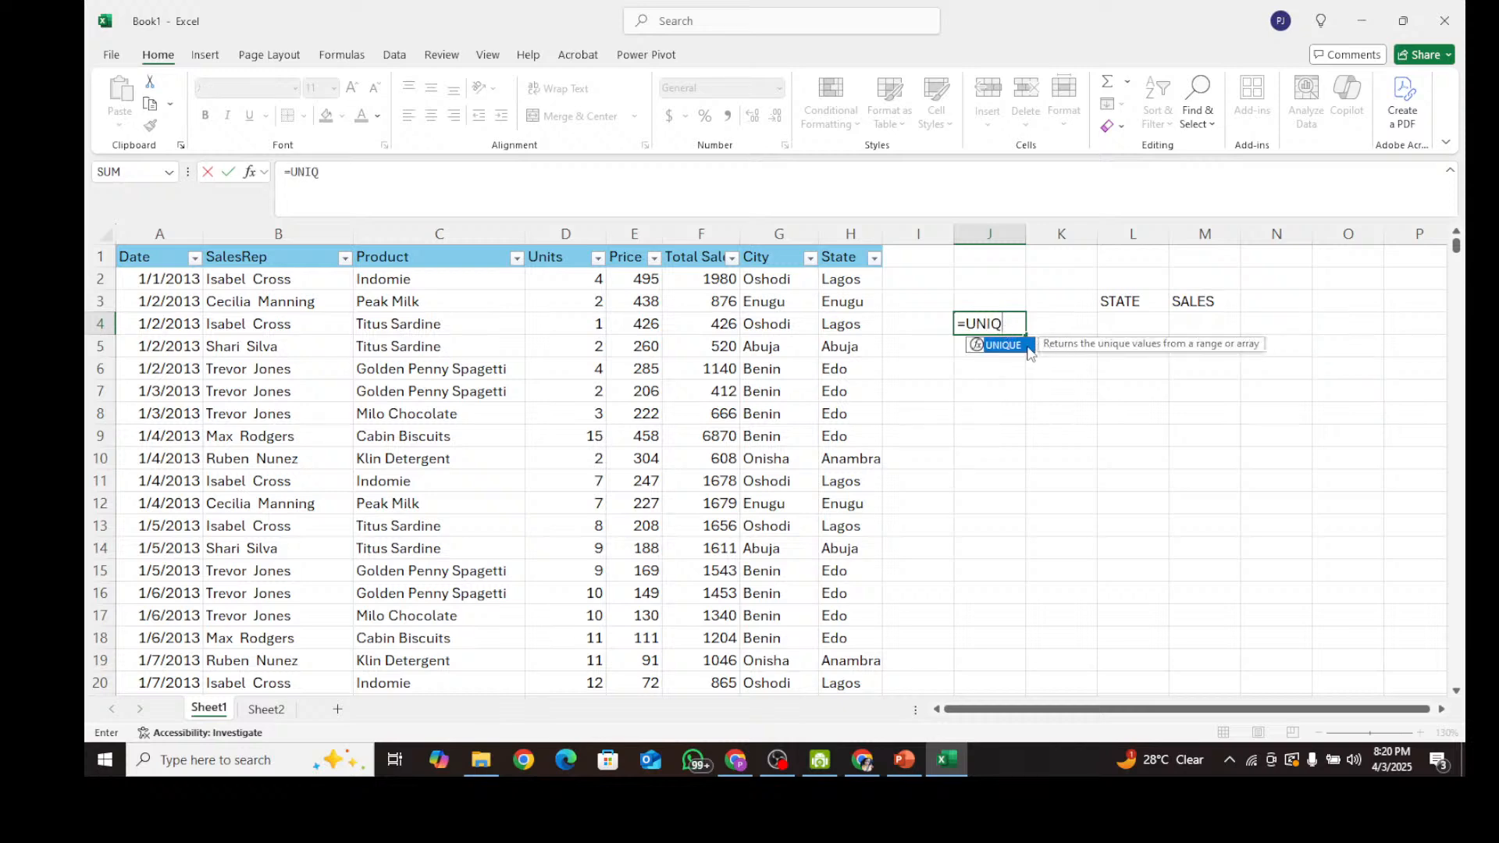
double_click(1027, 349)
left_click(812, 280)
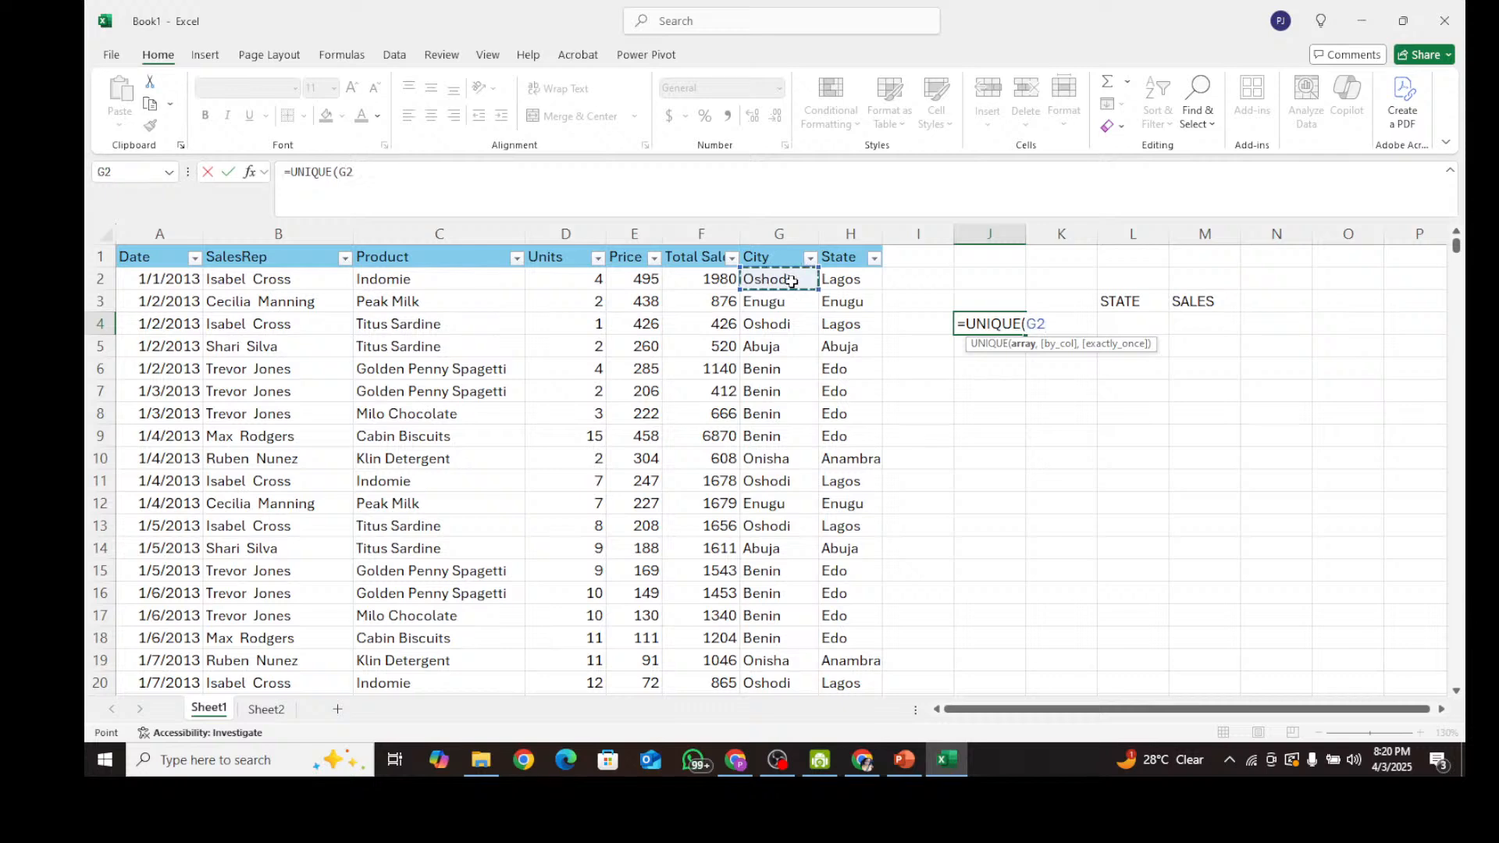
left_click(855, 279)
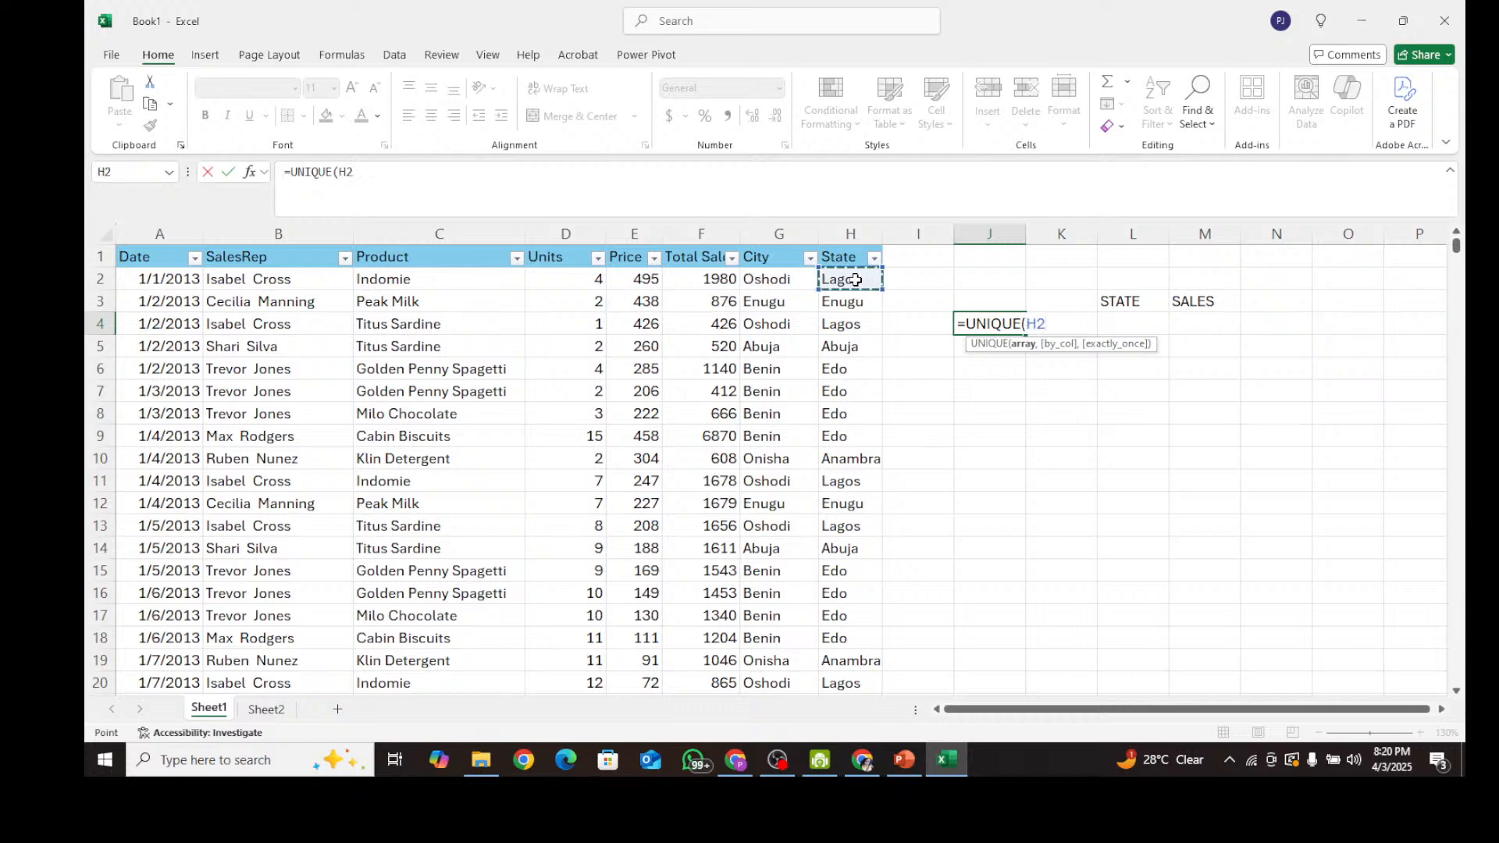
key("ctrl+space")
type(")")
key("Return")
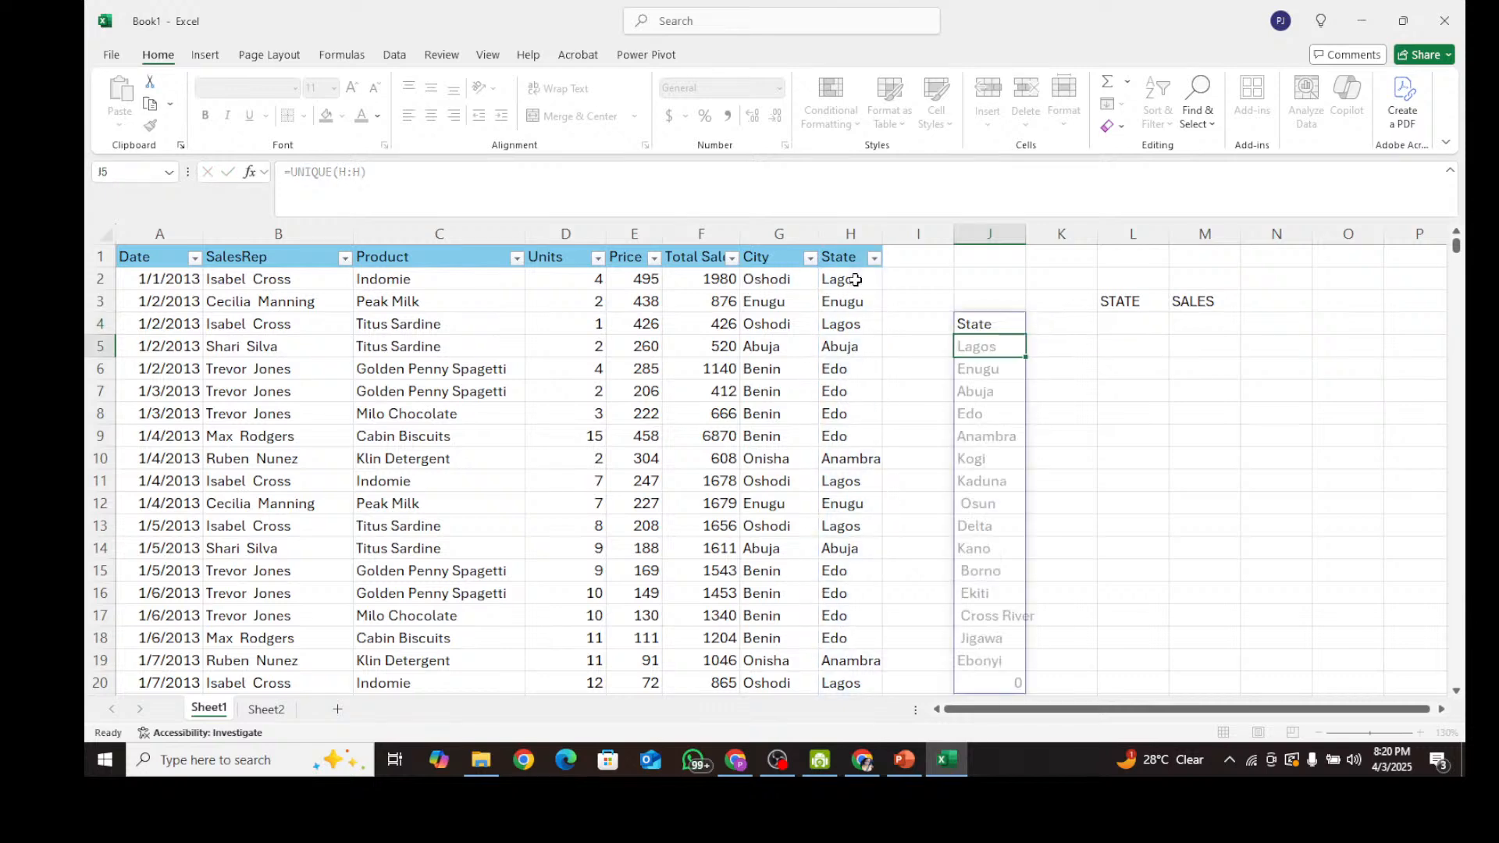
Copy the state names in J5:J19 and paste them as values under the STATE header, starting in L4.
left_click_drag(994, 346, 1003, 660)
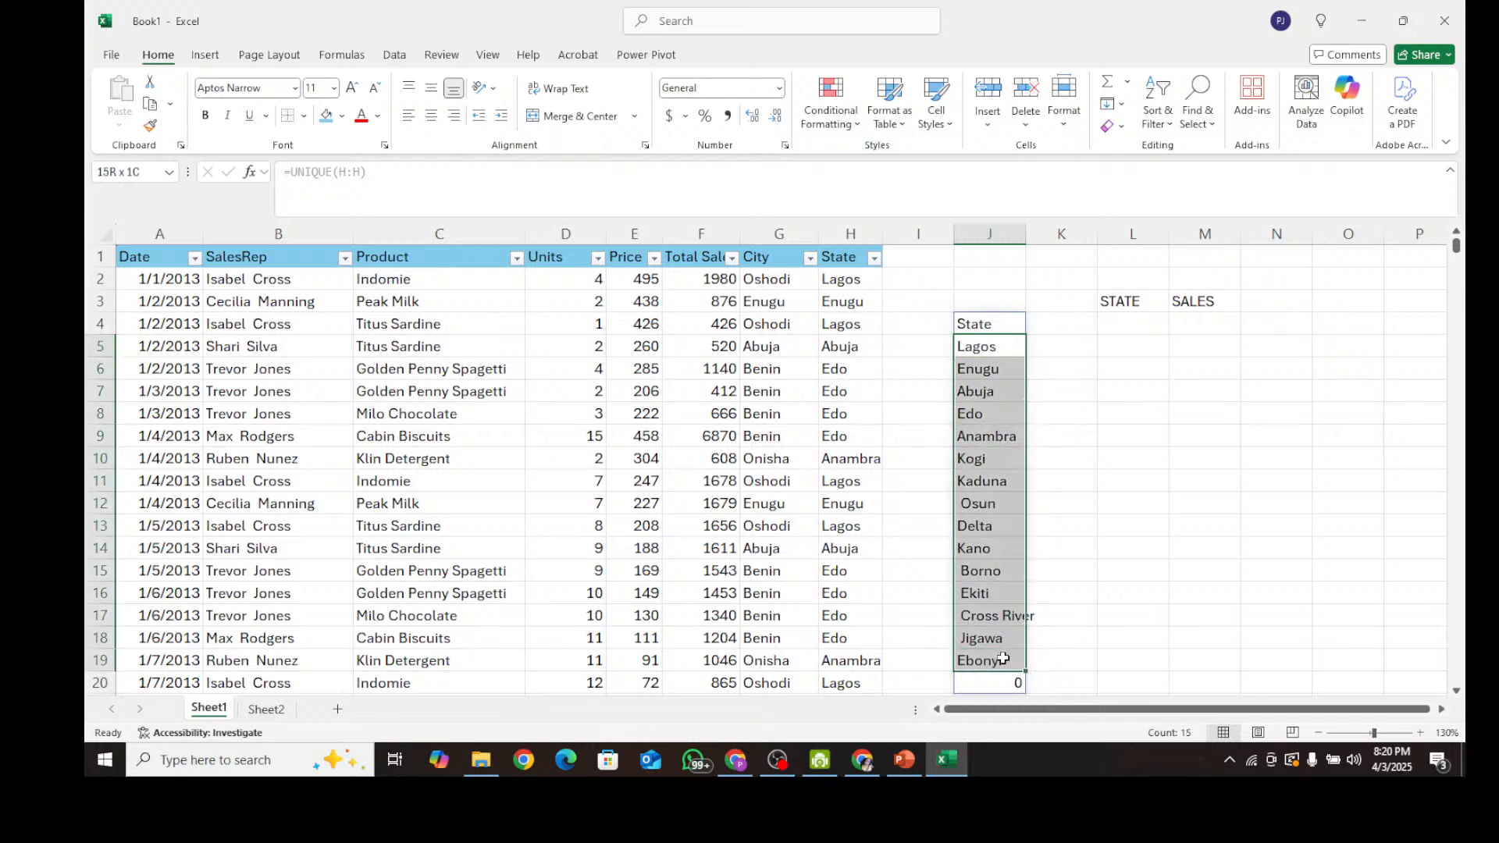
key("ctrl+c")
left_click(1057, 323)
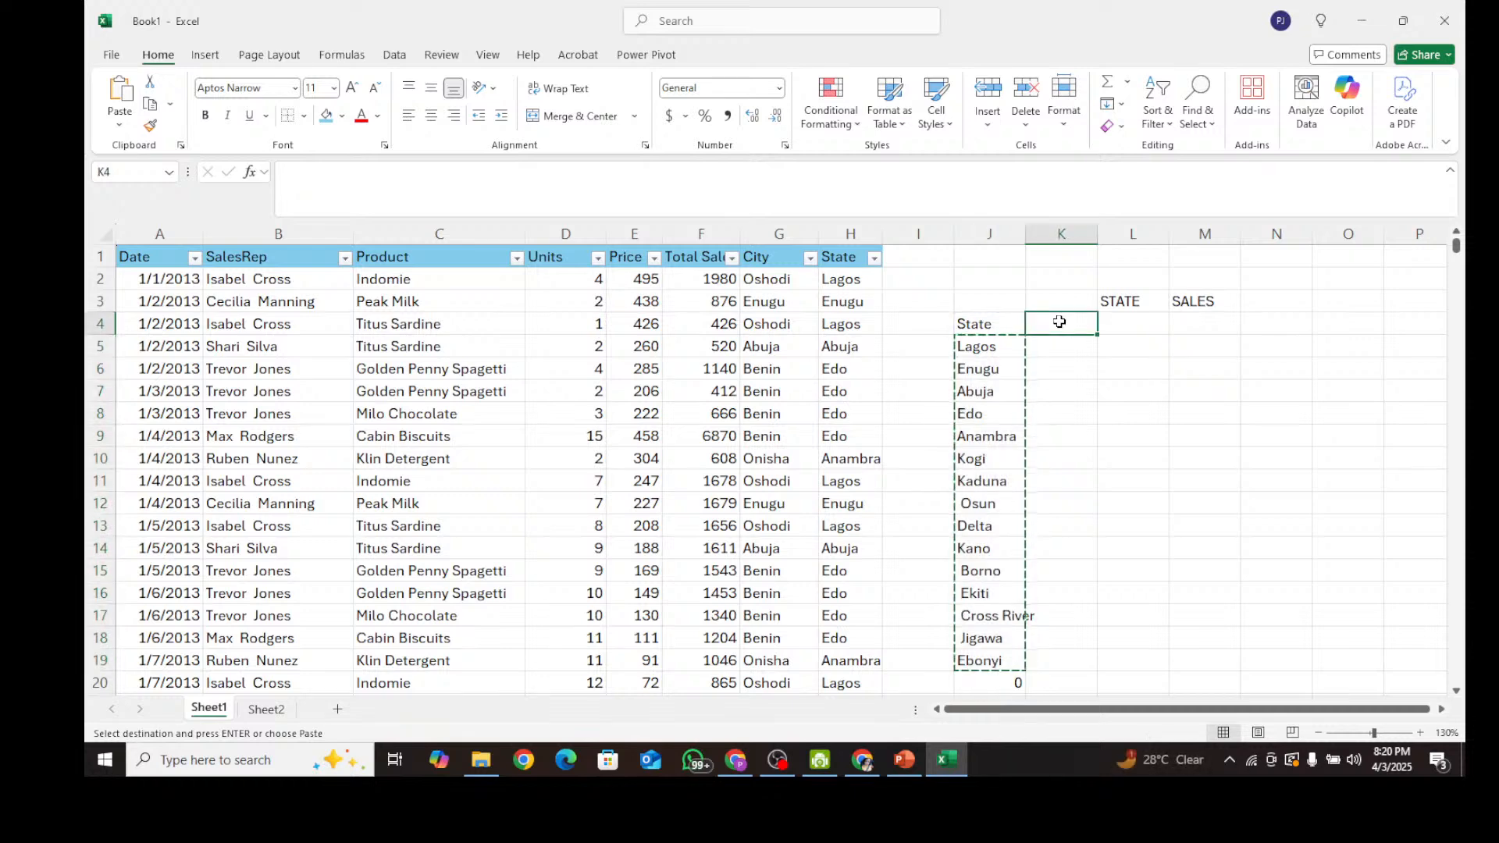
right_click(1116, 320)
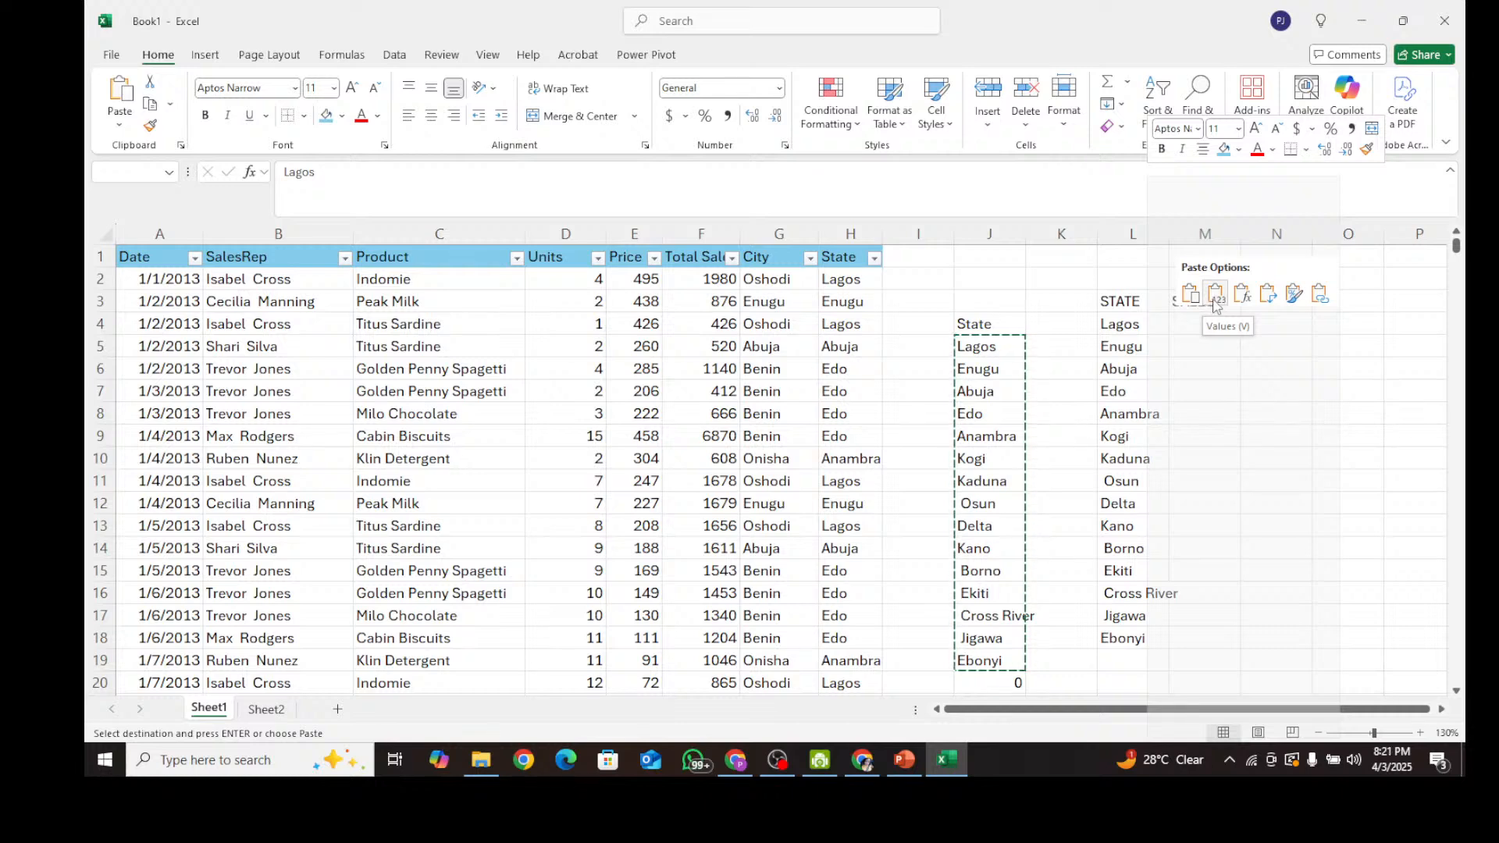
left_click(1214, 300)
left_click(1124, 348)
left_click(1115, 435)
left_click(1131, 365)
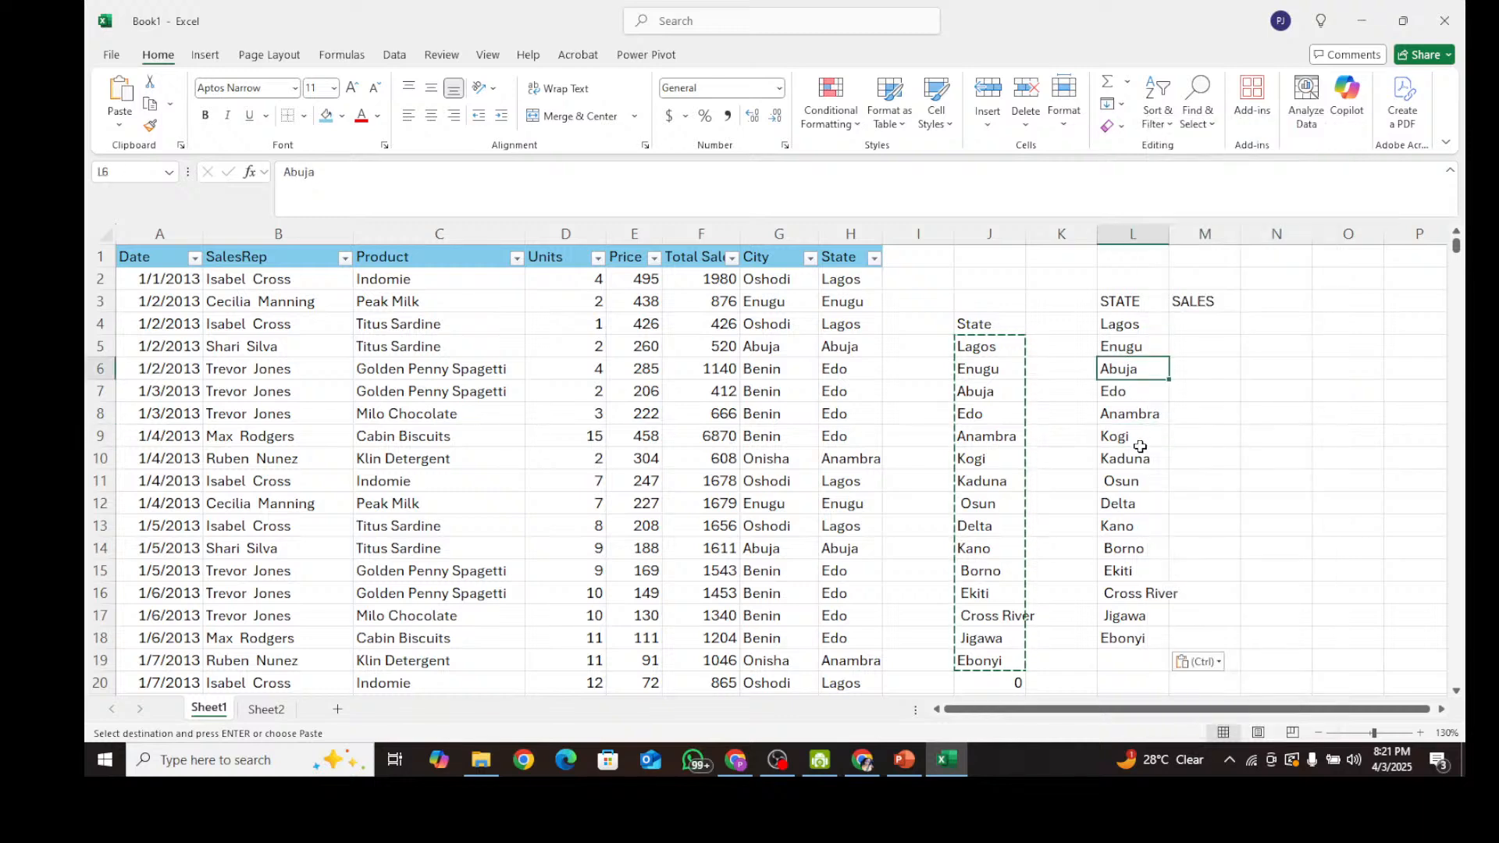
left_click(1138, 445)
Delete the UNIQUE formula in J4 to remove the helper state list.
left_click(987, 324)
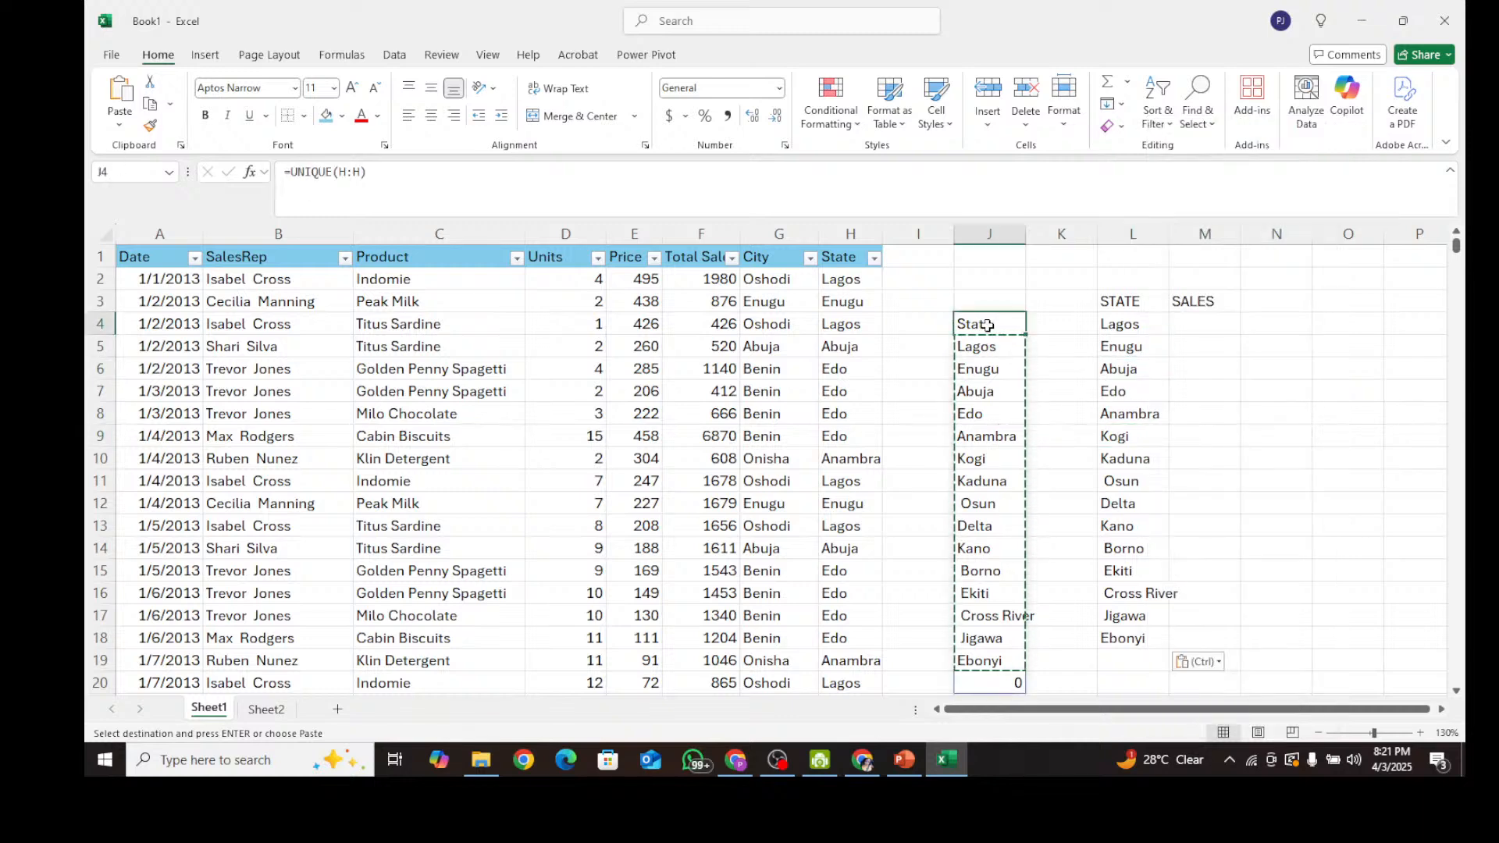
key("BackSpace")
left_click(1063, 275)
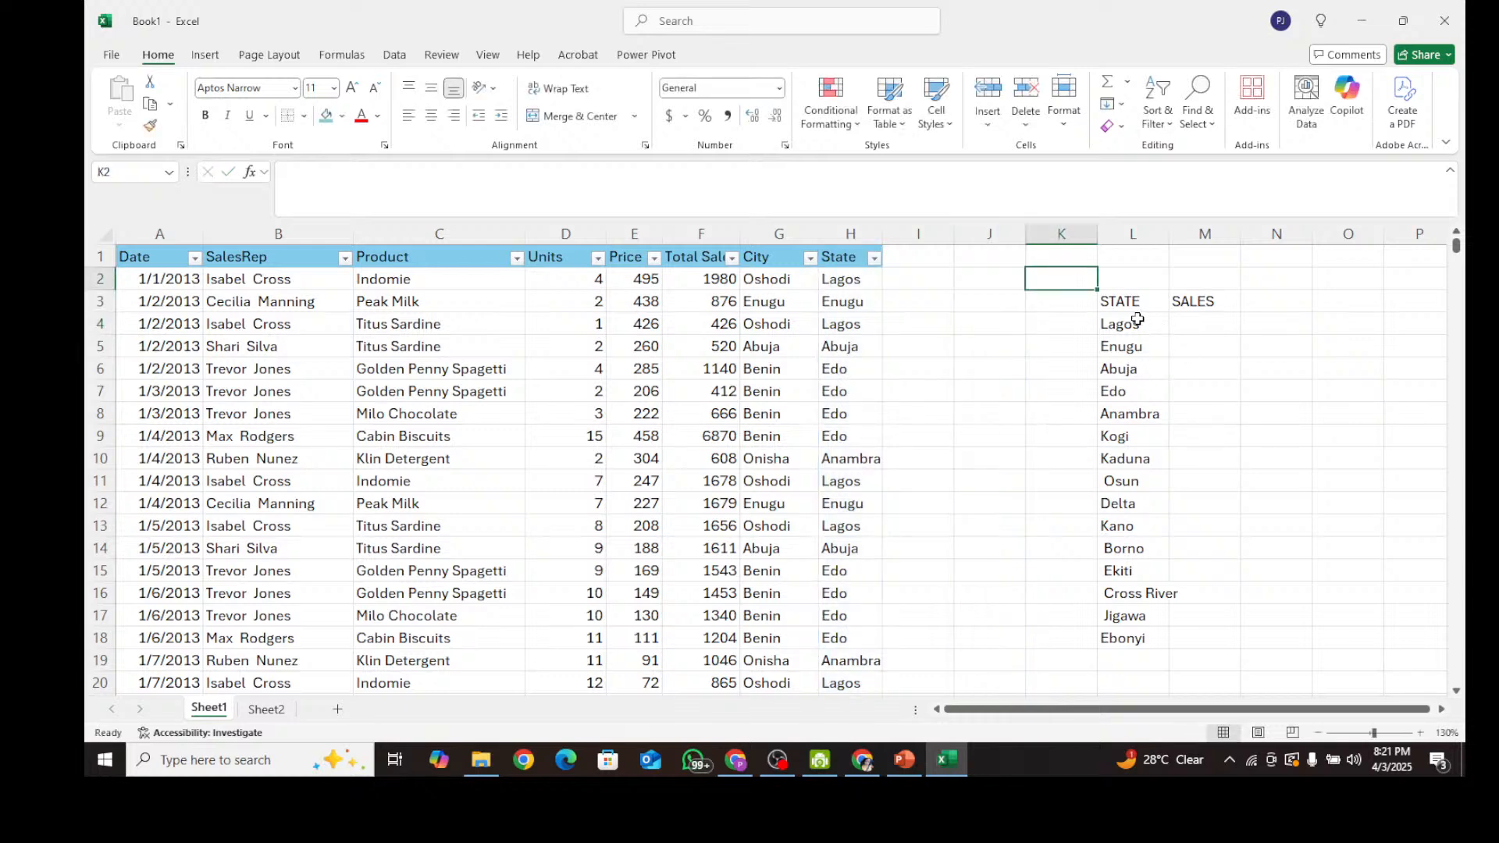
left_click(1132, 597)
left_click(1131, 633)
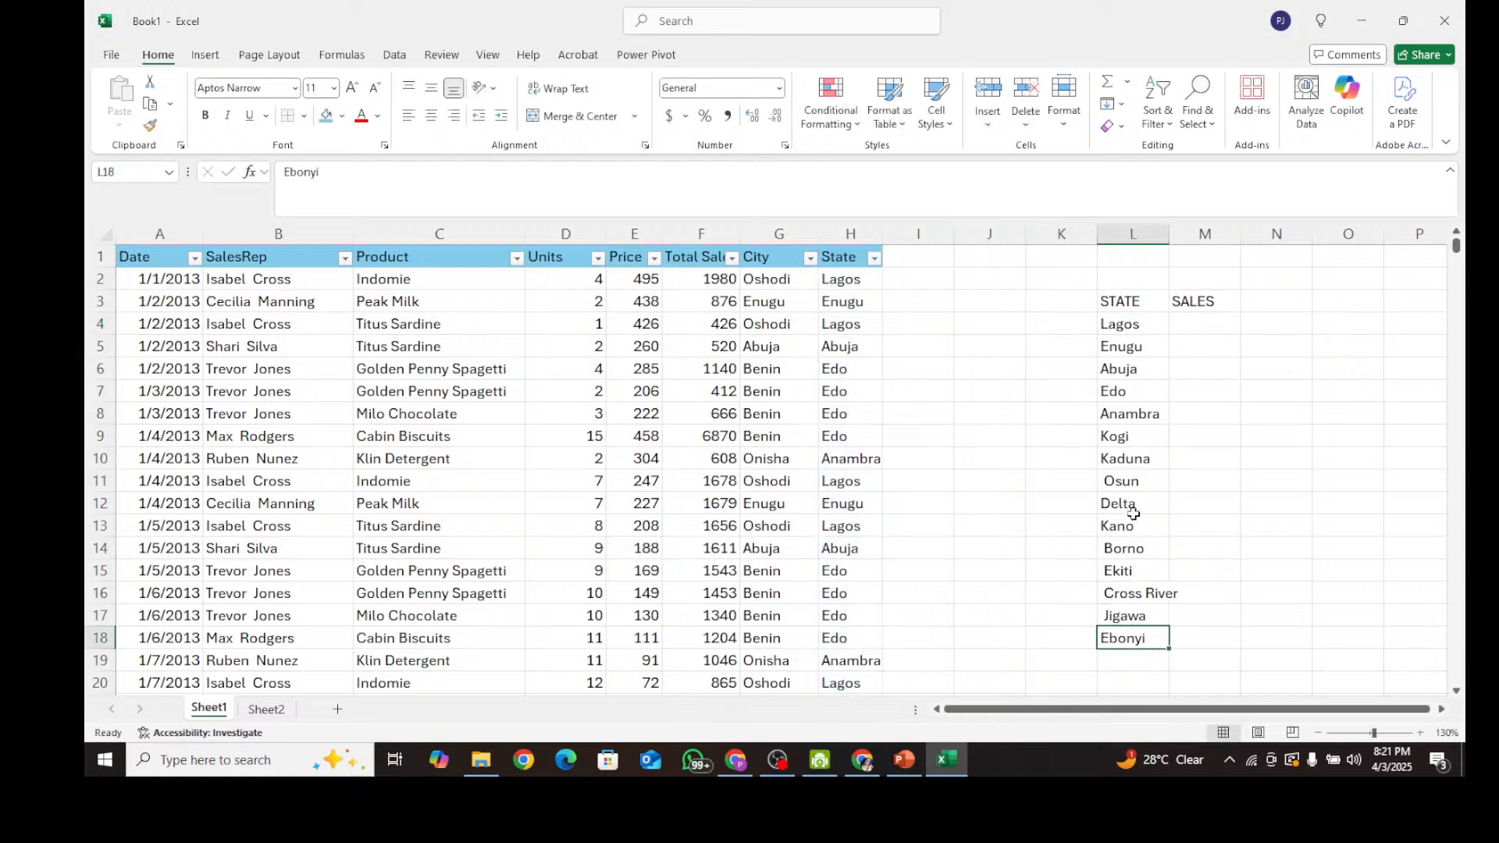
left_click(1144, 346)
left_click(1201, 325)
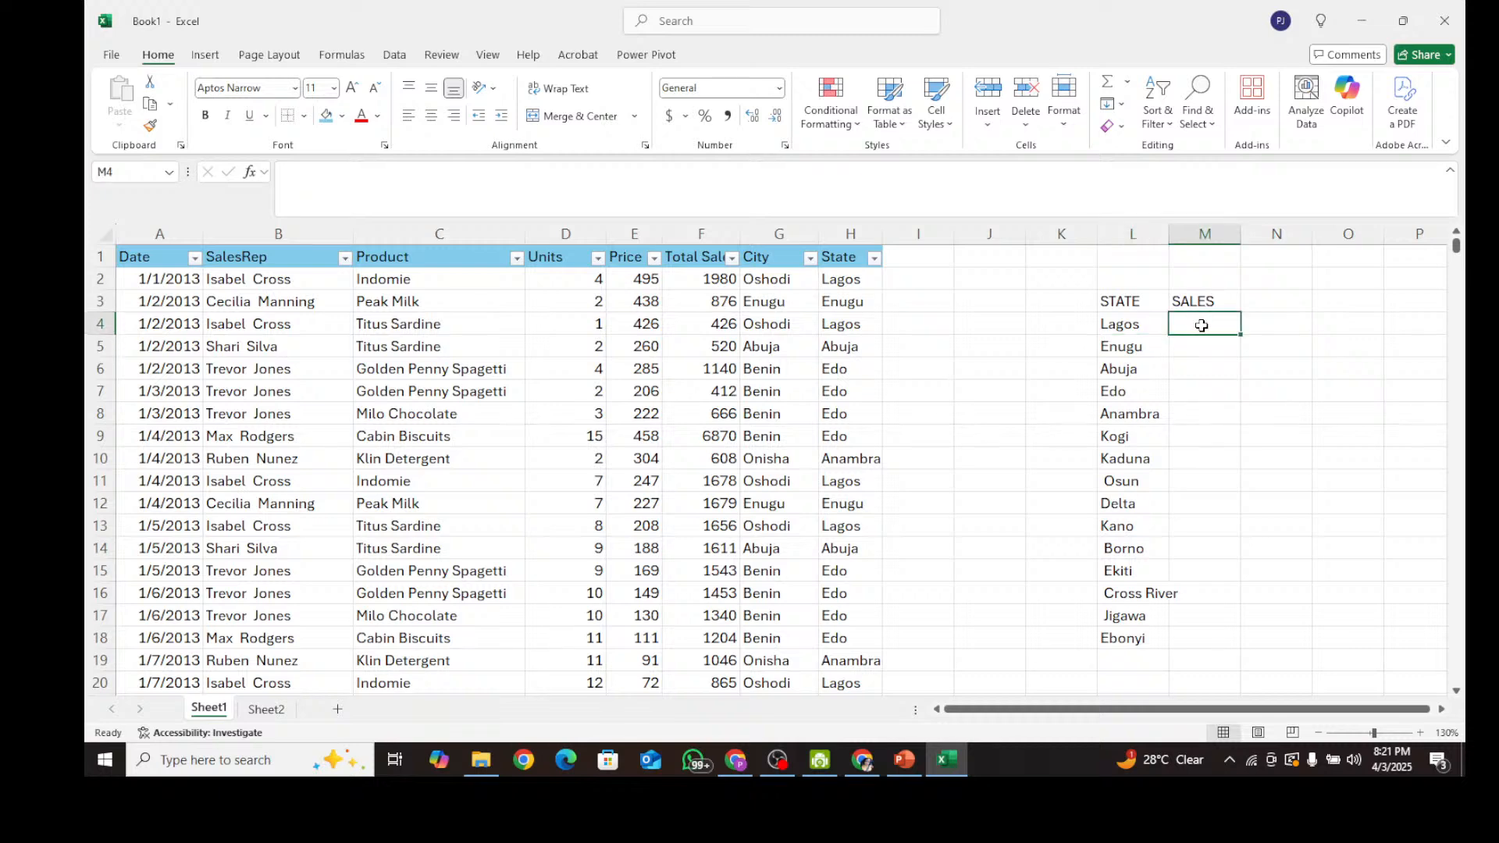
type("=")
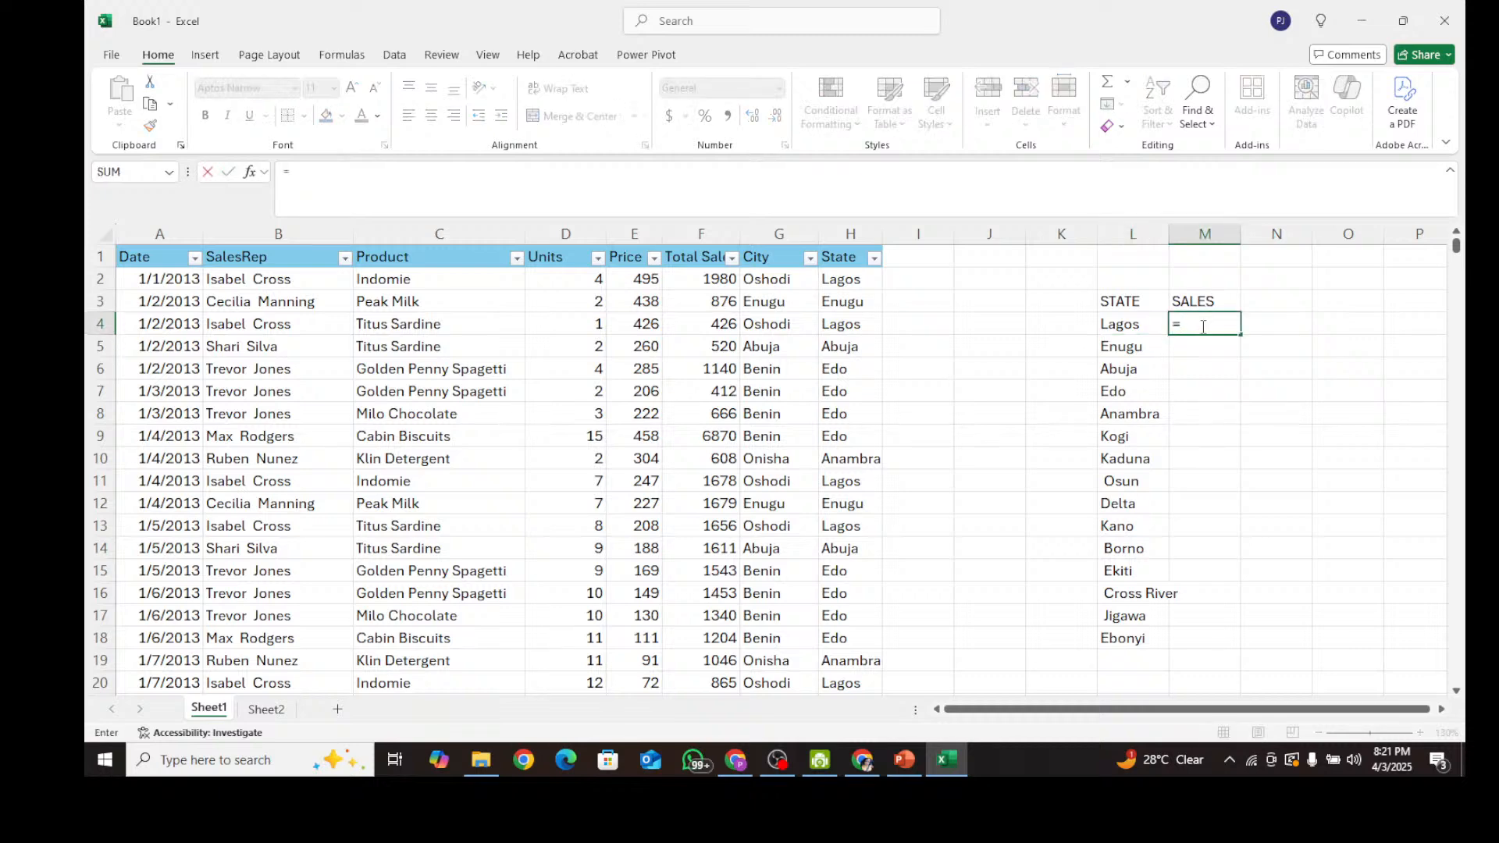
key("BackSpace")
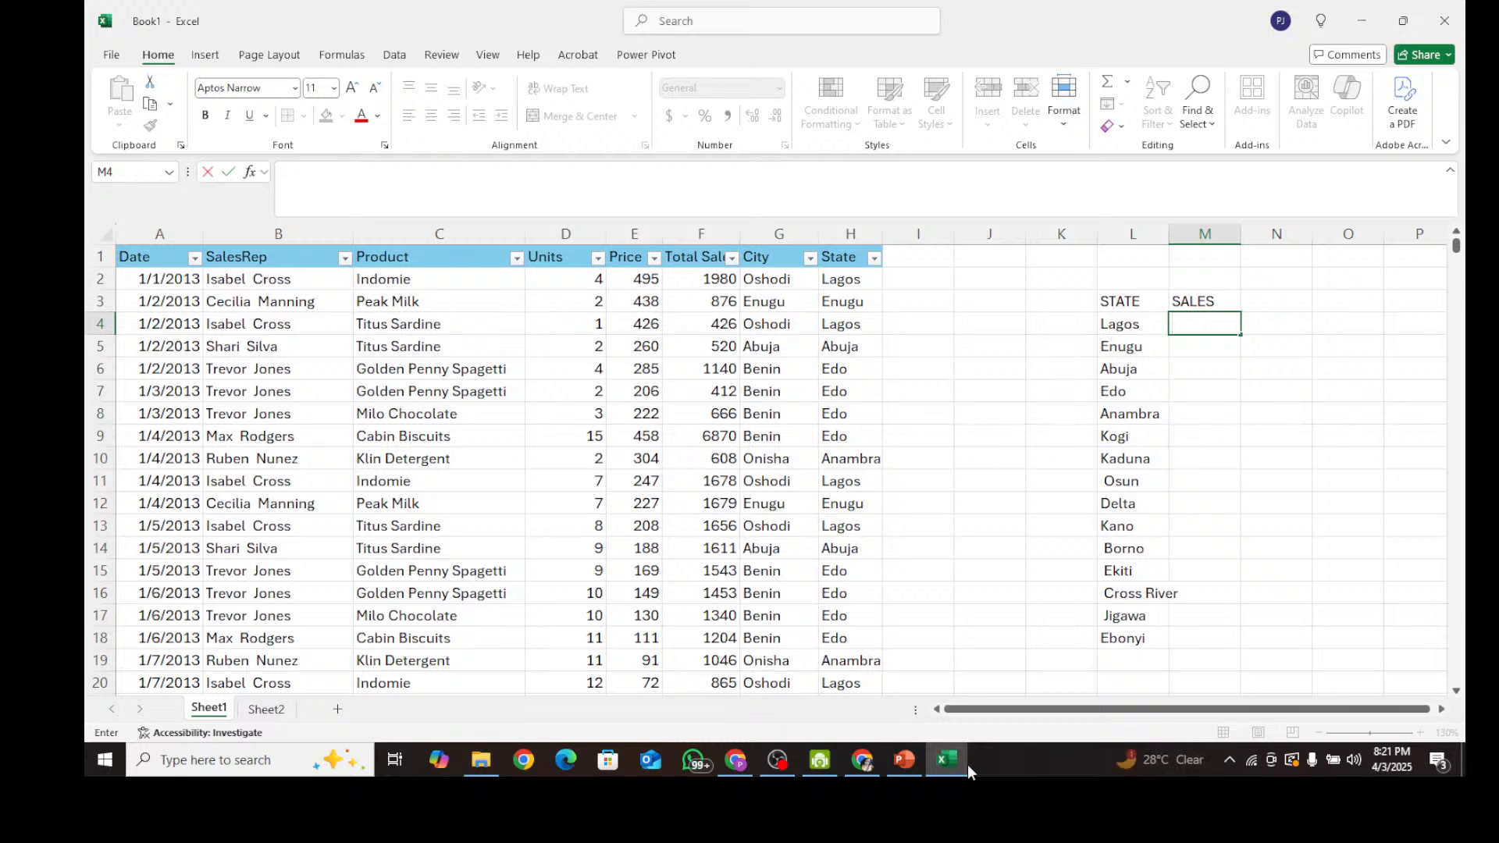
Switch to OBS and make Doc Screen the active scene.
mouse_move(752, 758)
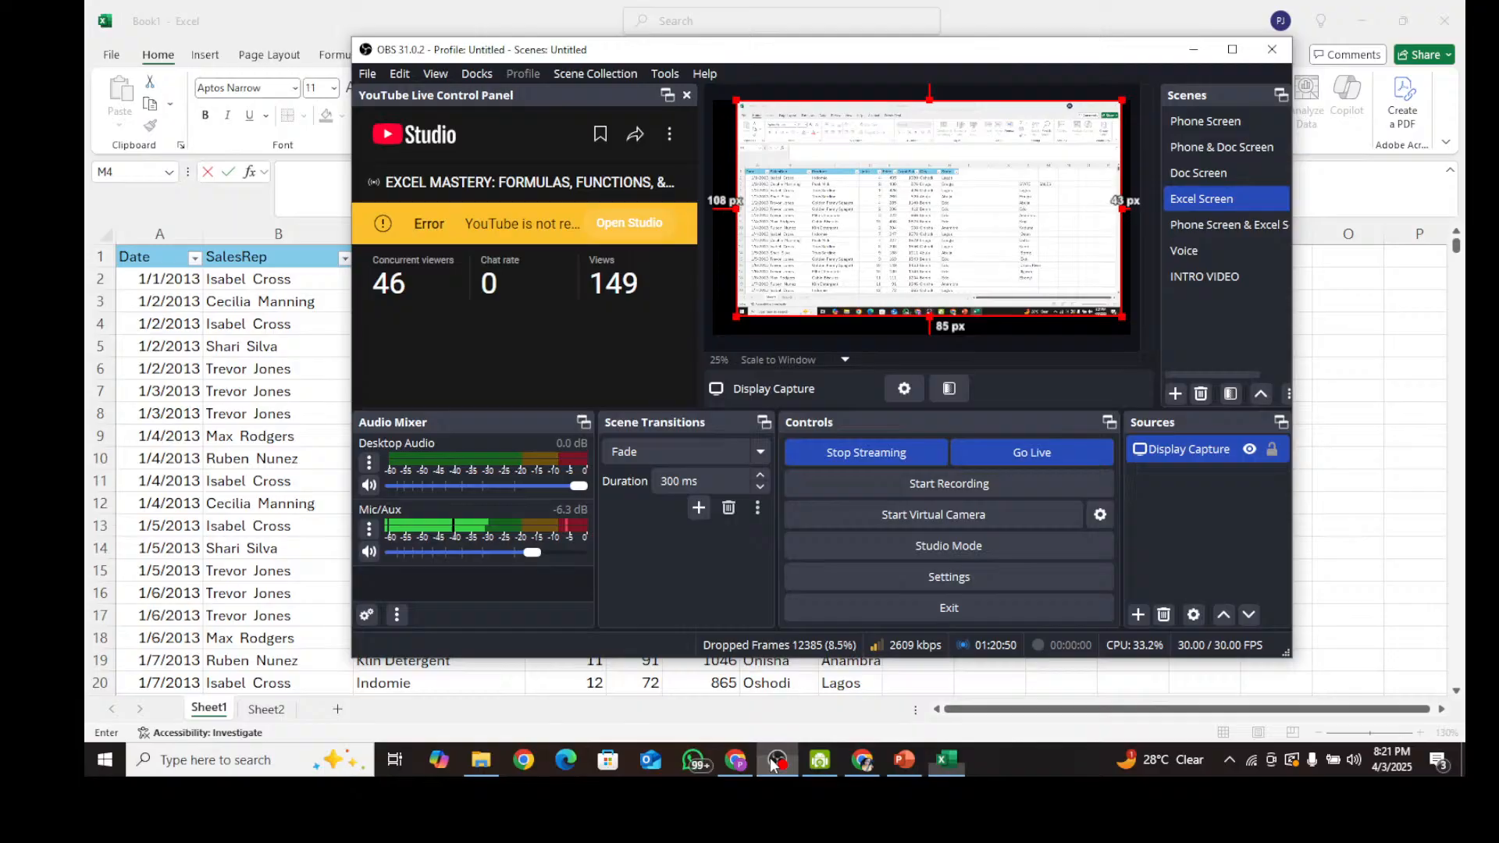
left_click(778, 760)
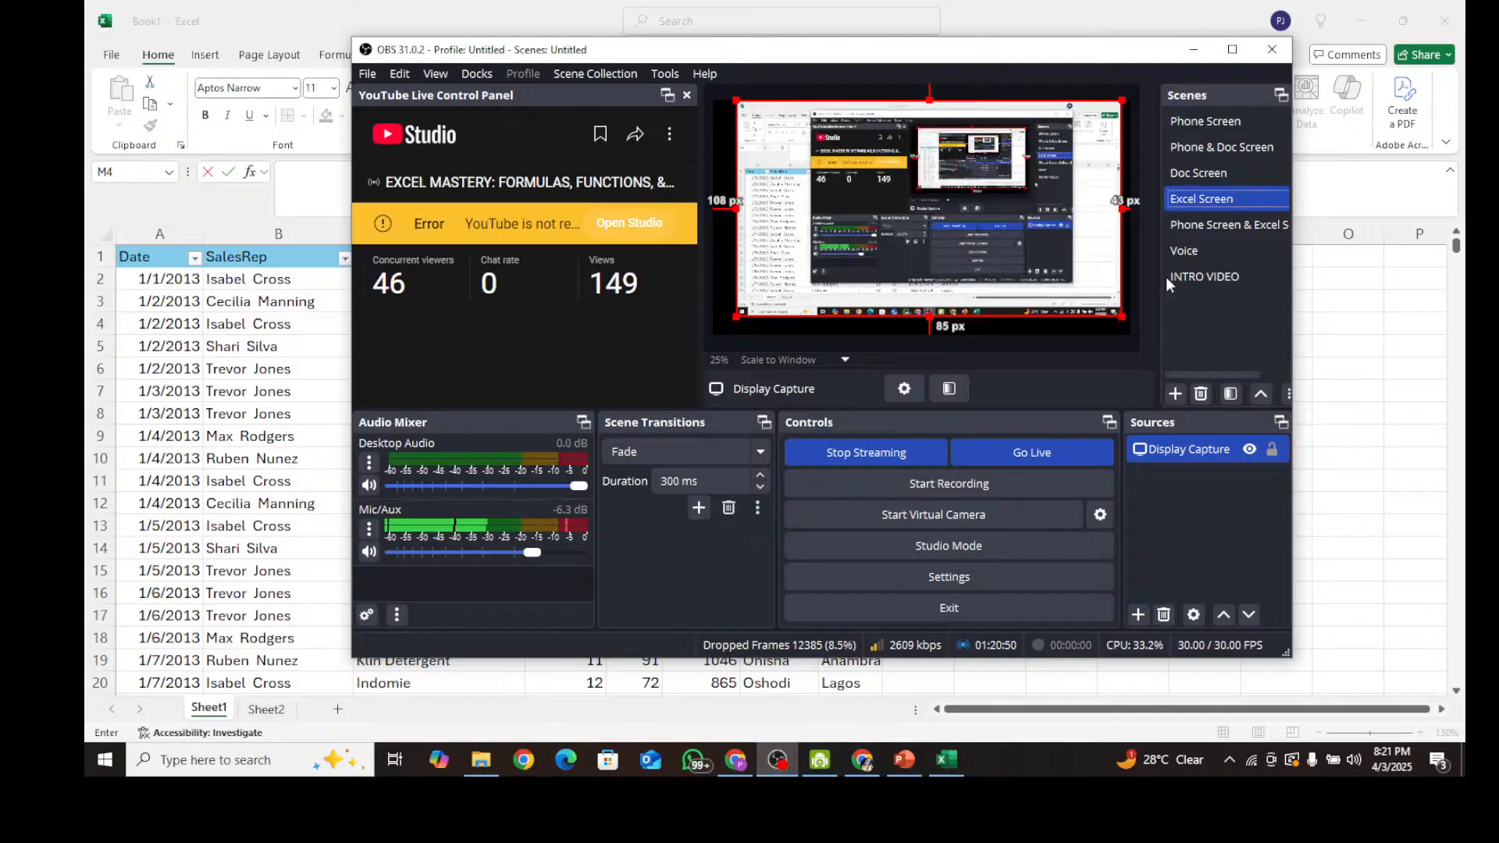
left_click(1200, 175)
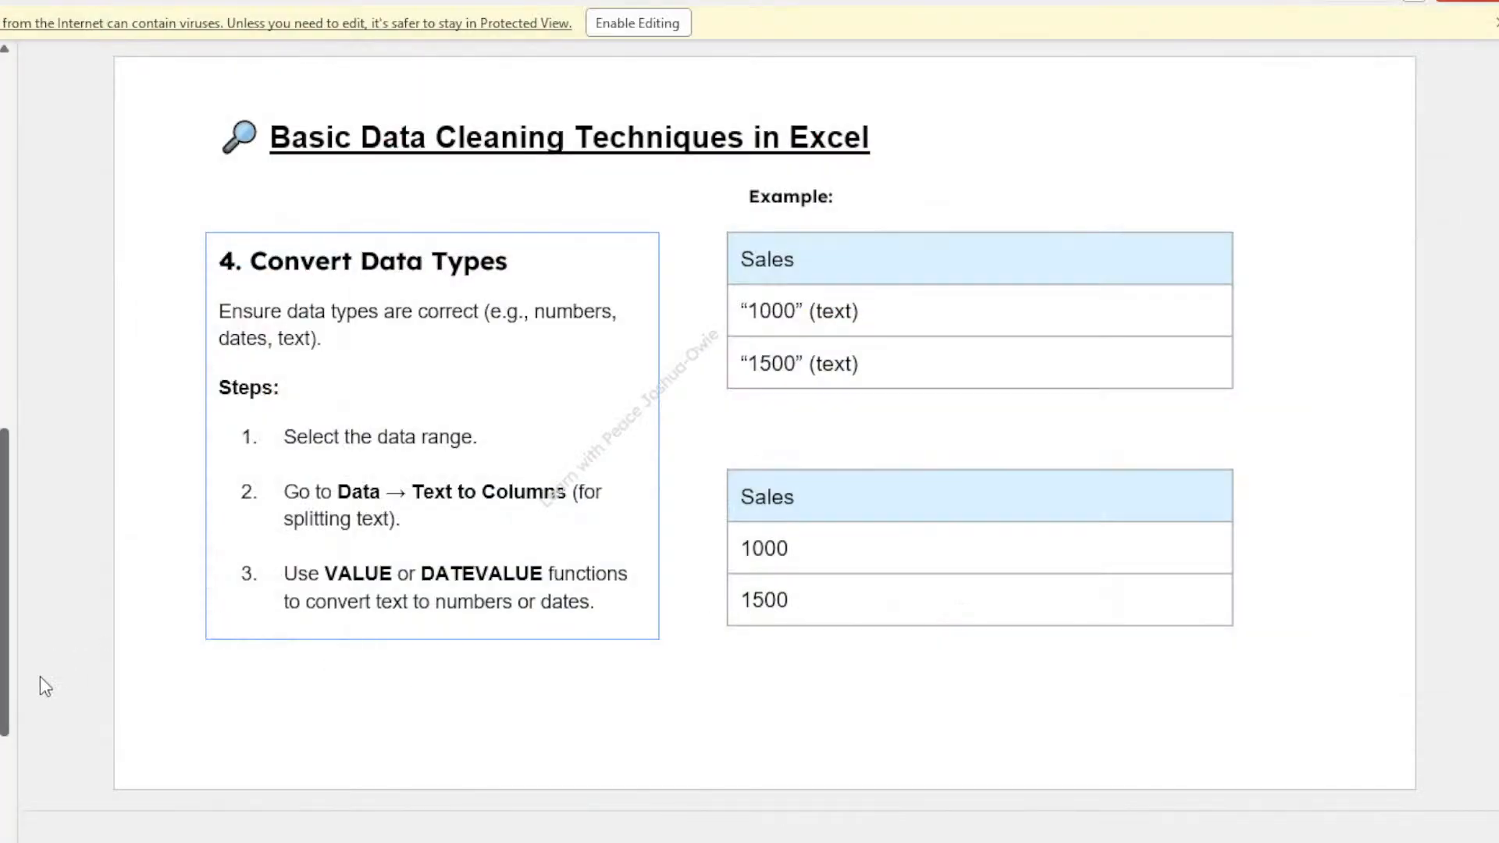
Advance the presentation past the Formulas & Functions title slide to the Introduction to Formulas slide.
key("Down")
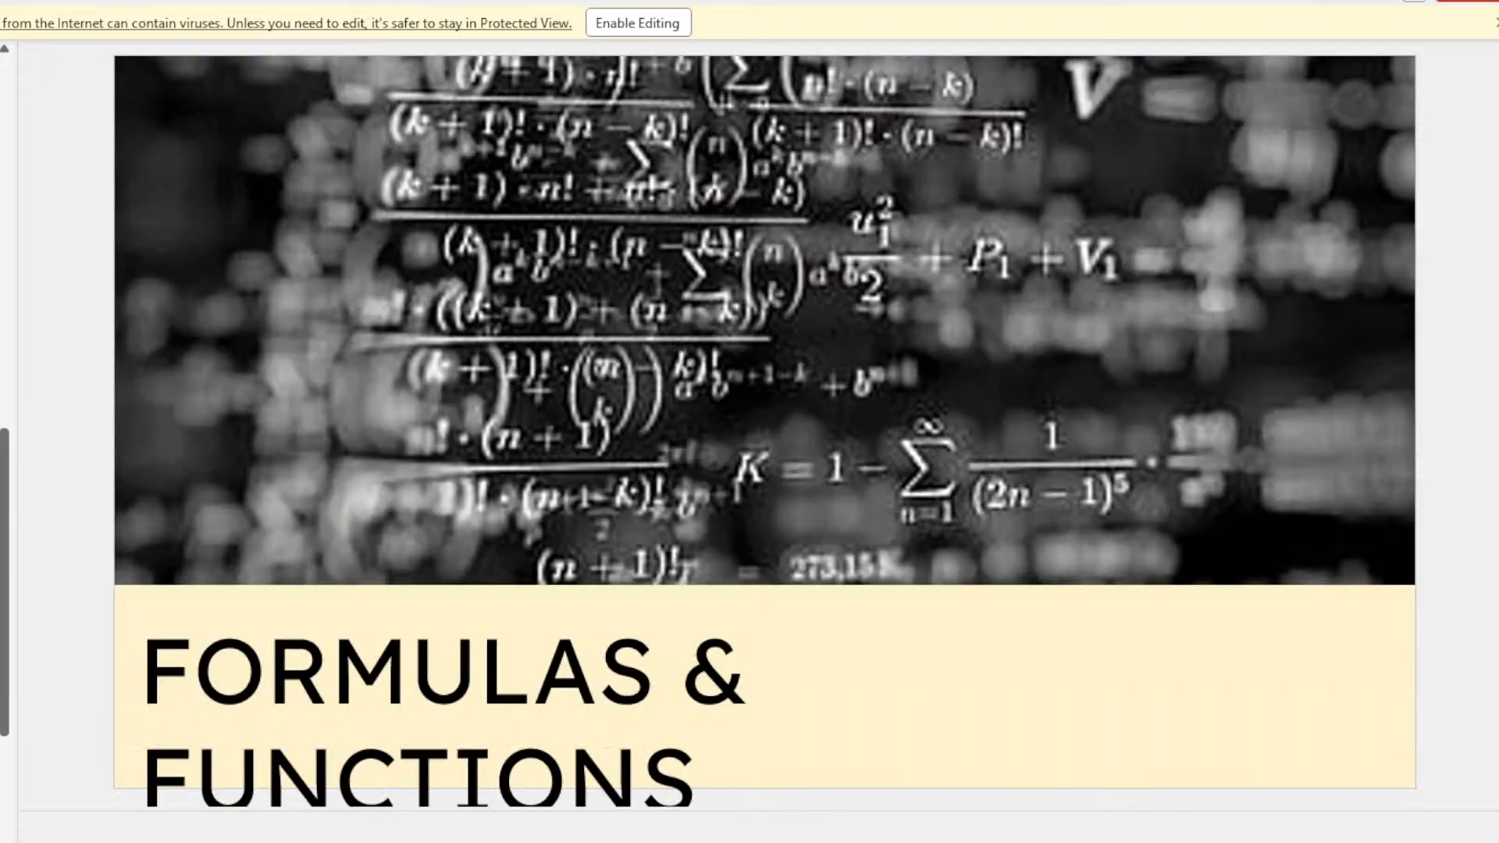
scroll(4, 453, "down", 2)
key("Down")
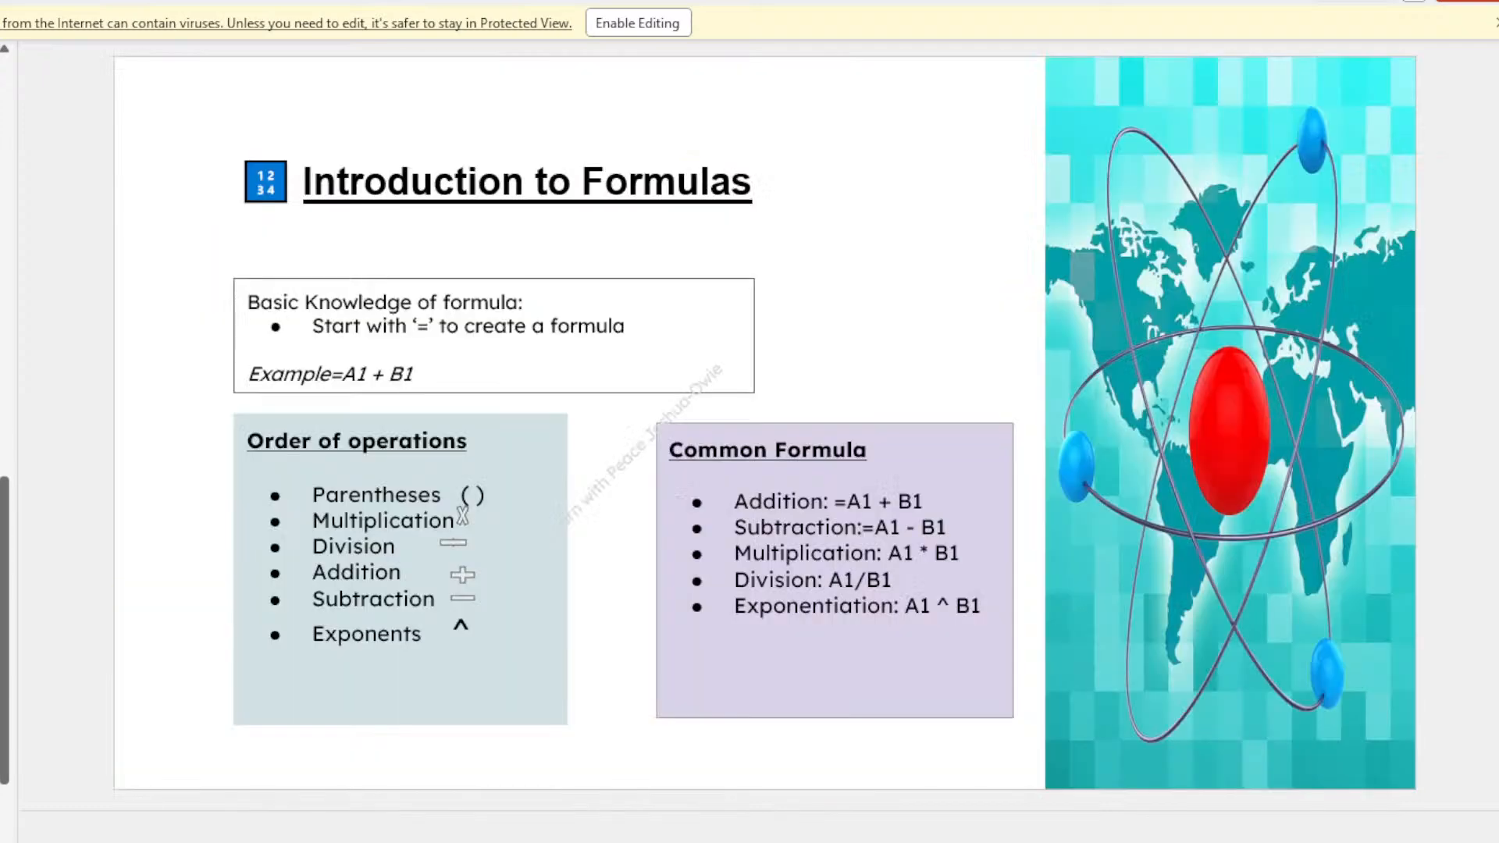
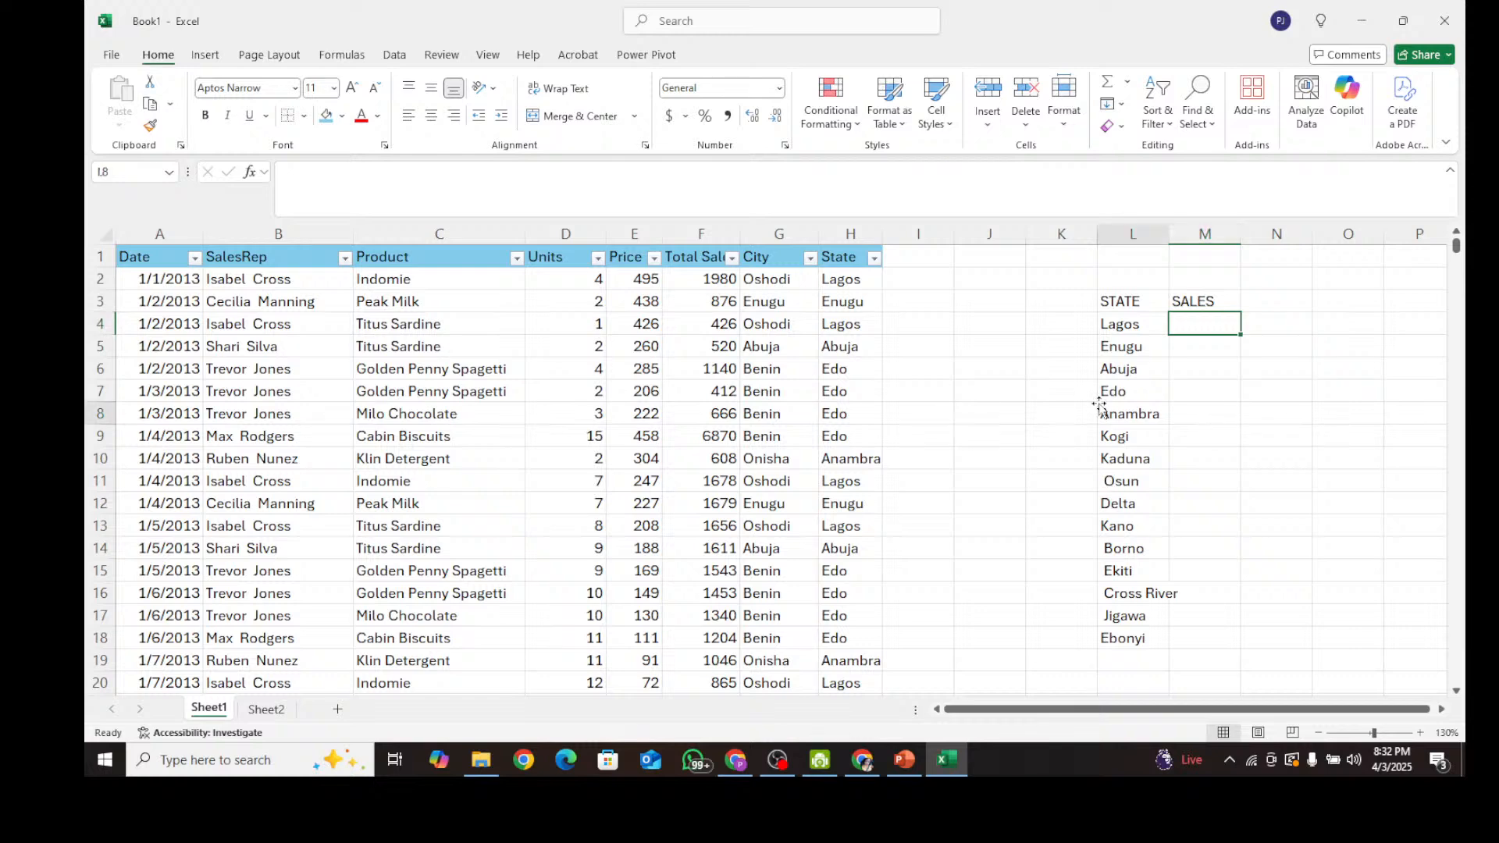
left_click(1124, 334)
left_click(1127, 418)
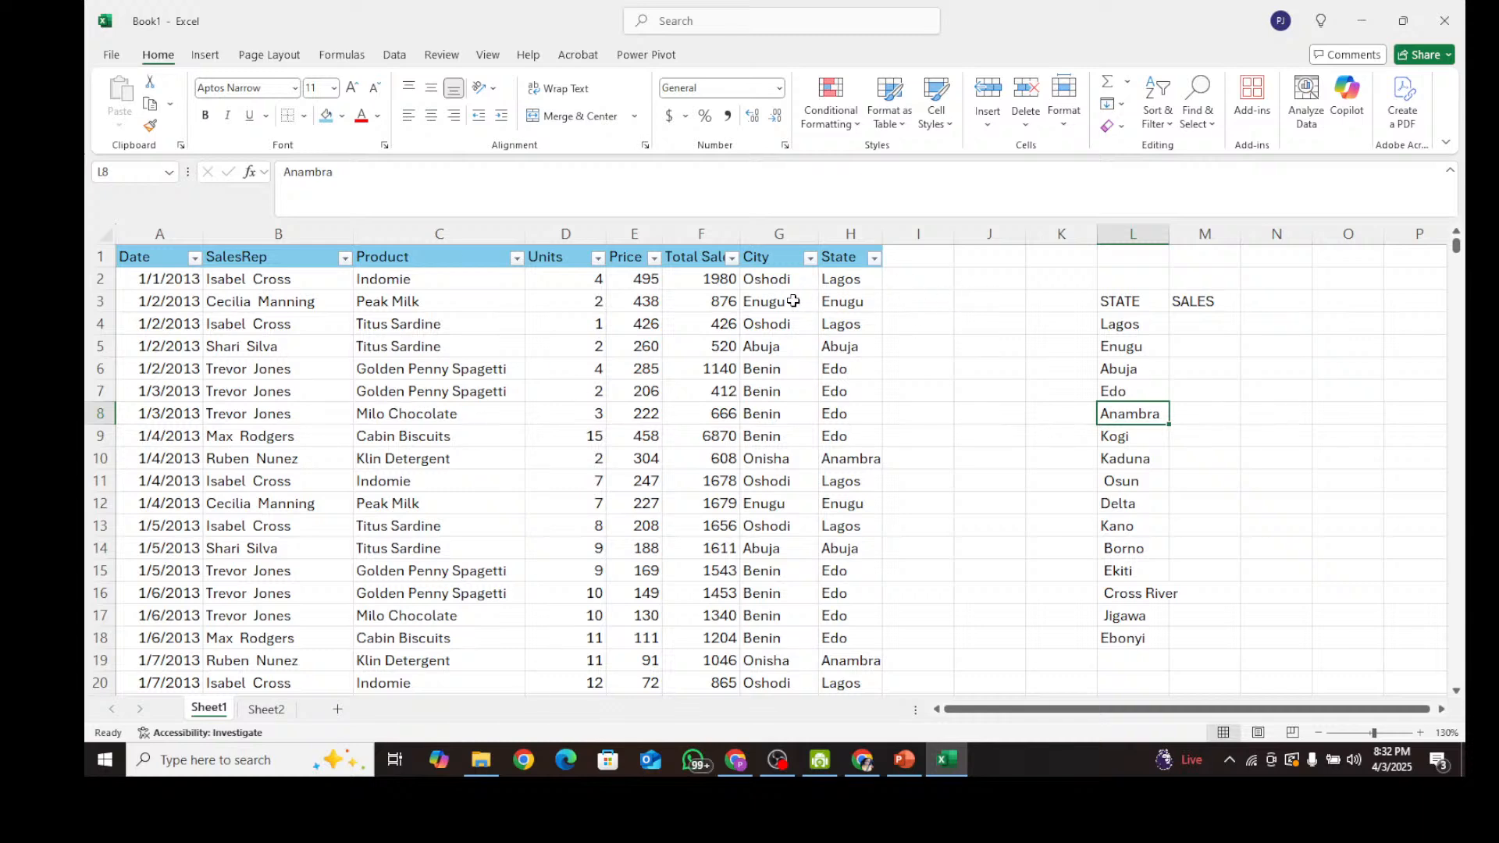
left_click(751, 284)
left_click(769, 323)
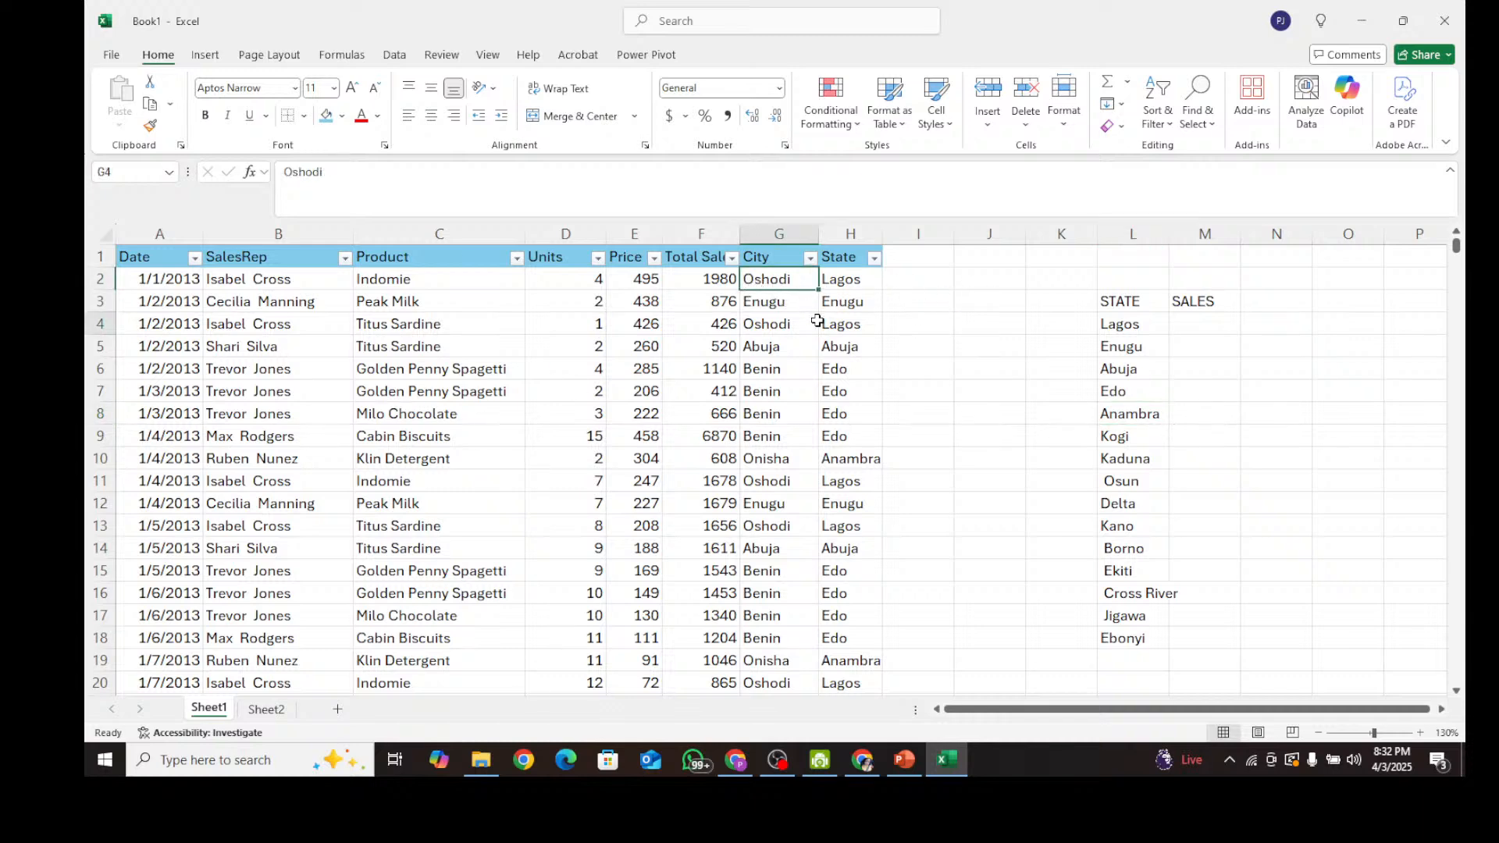
left_click(842, 390)
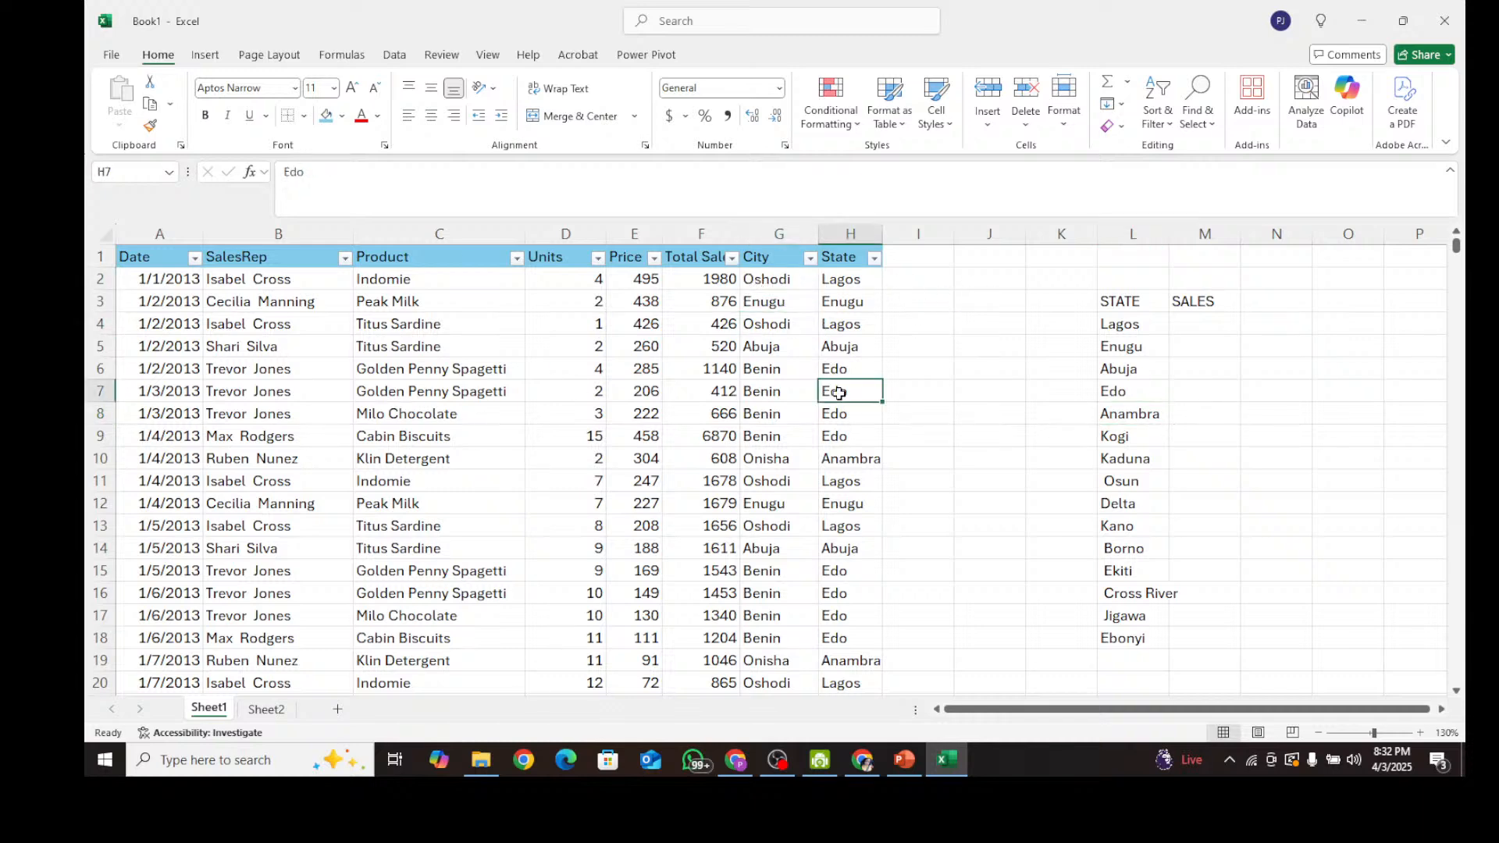
left_click(866, 292)
left_click(887, 381)
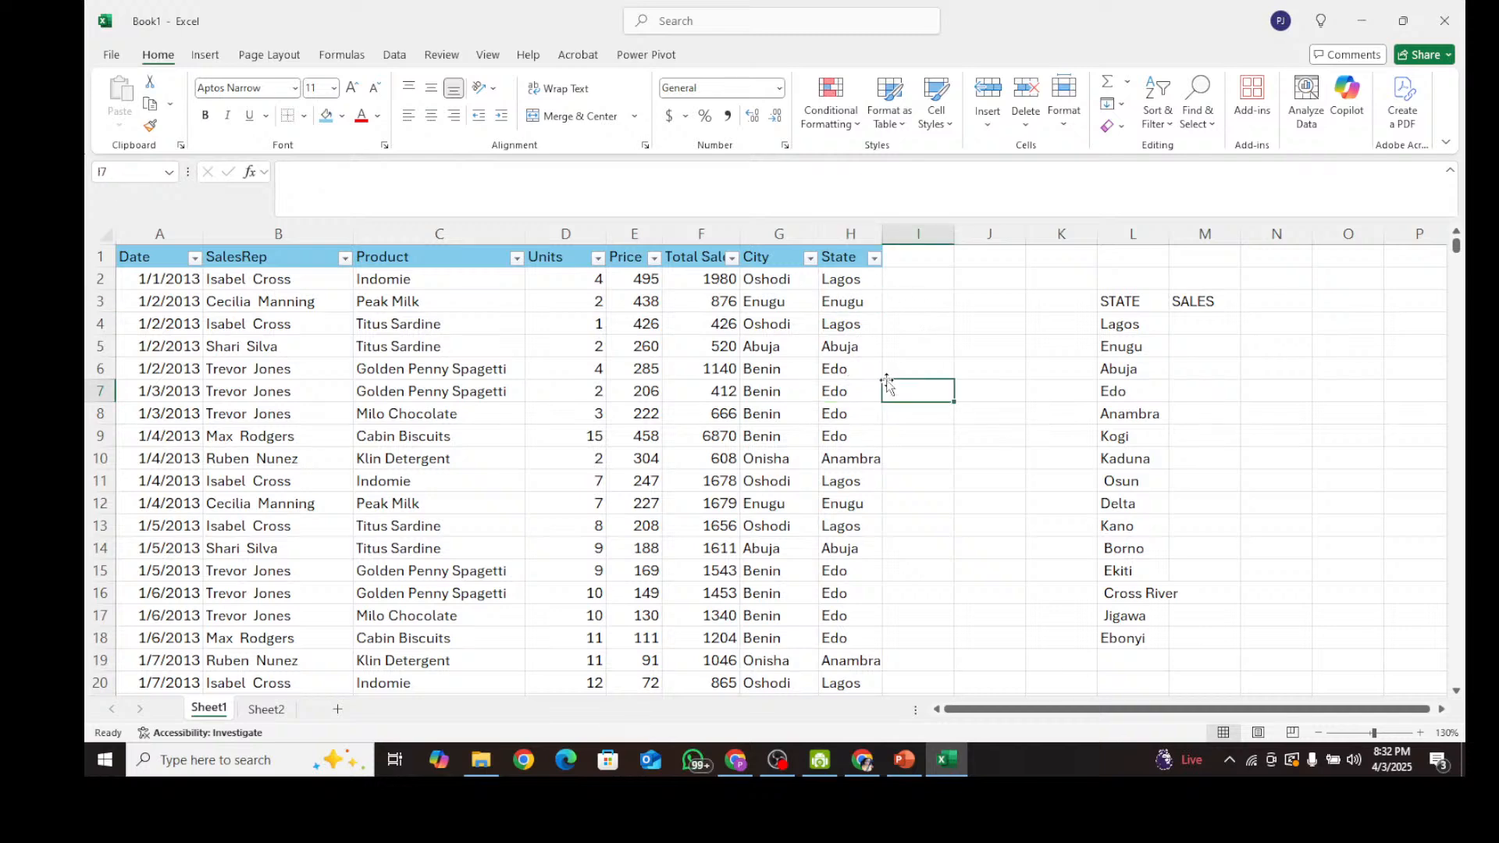
left_click(878, 393)
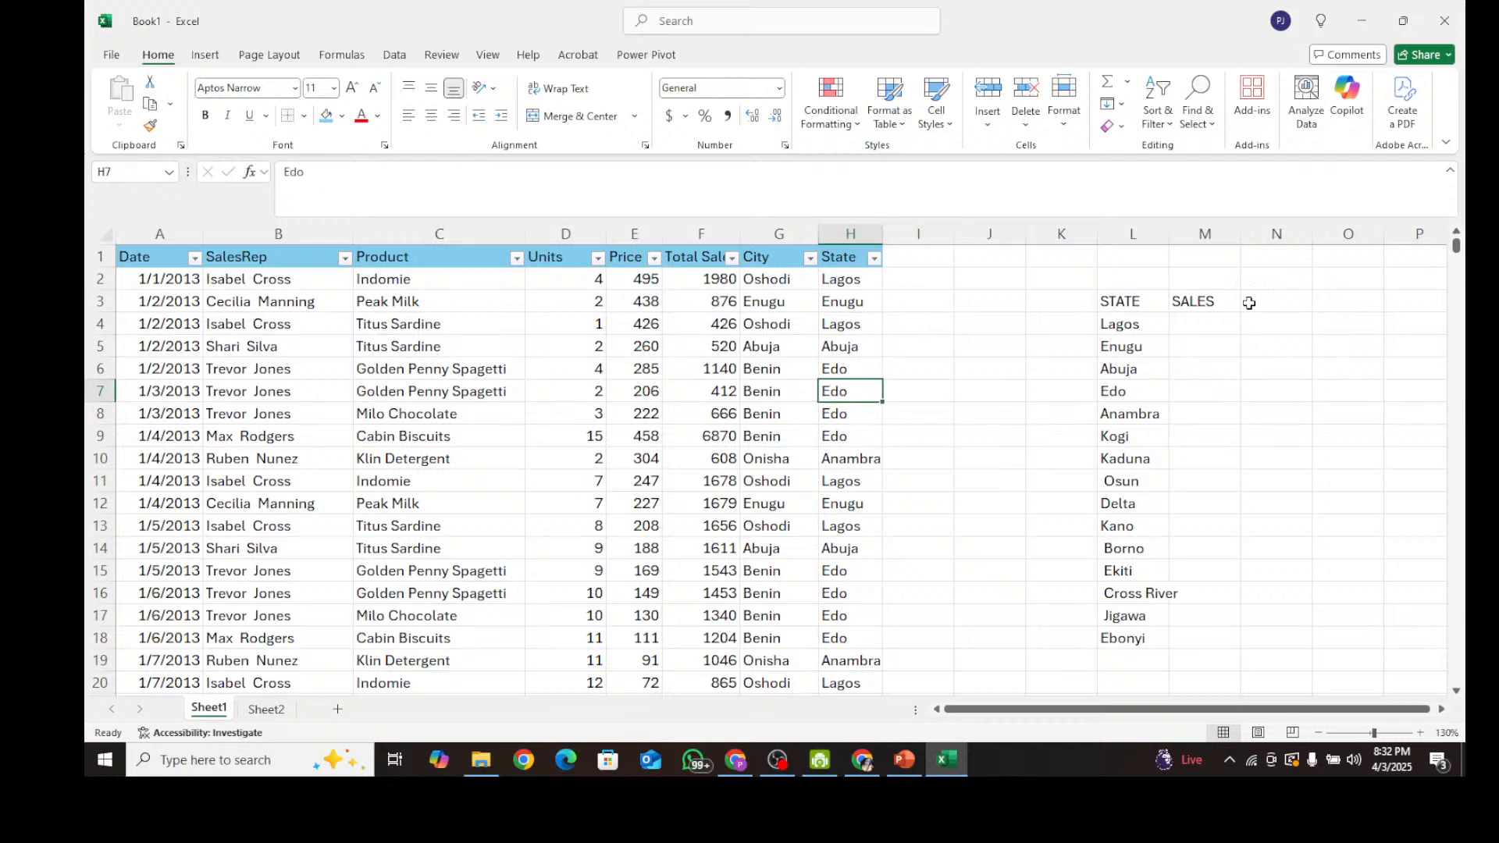
left_click(1180, 319)
left_click_drag(1044, 709, 1121, 710)
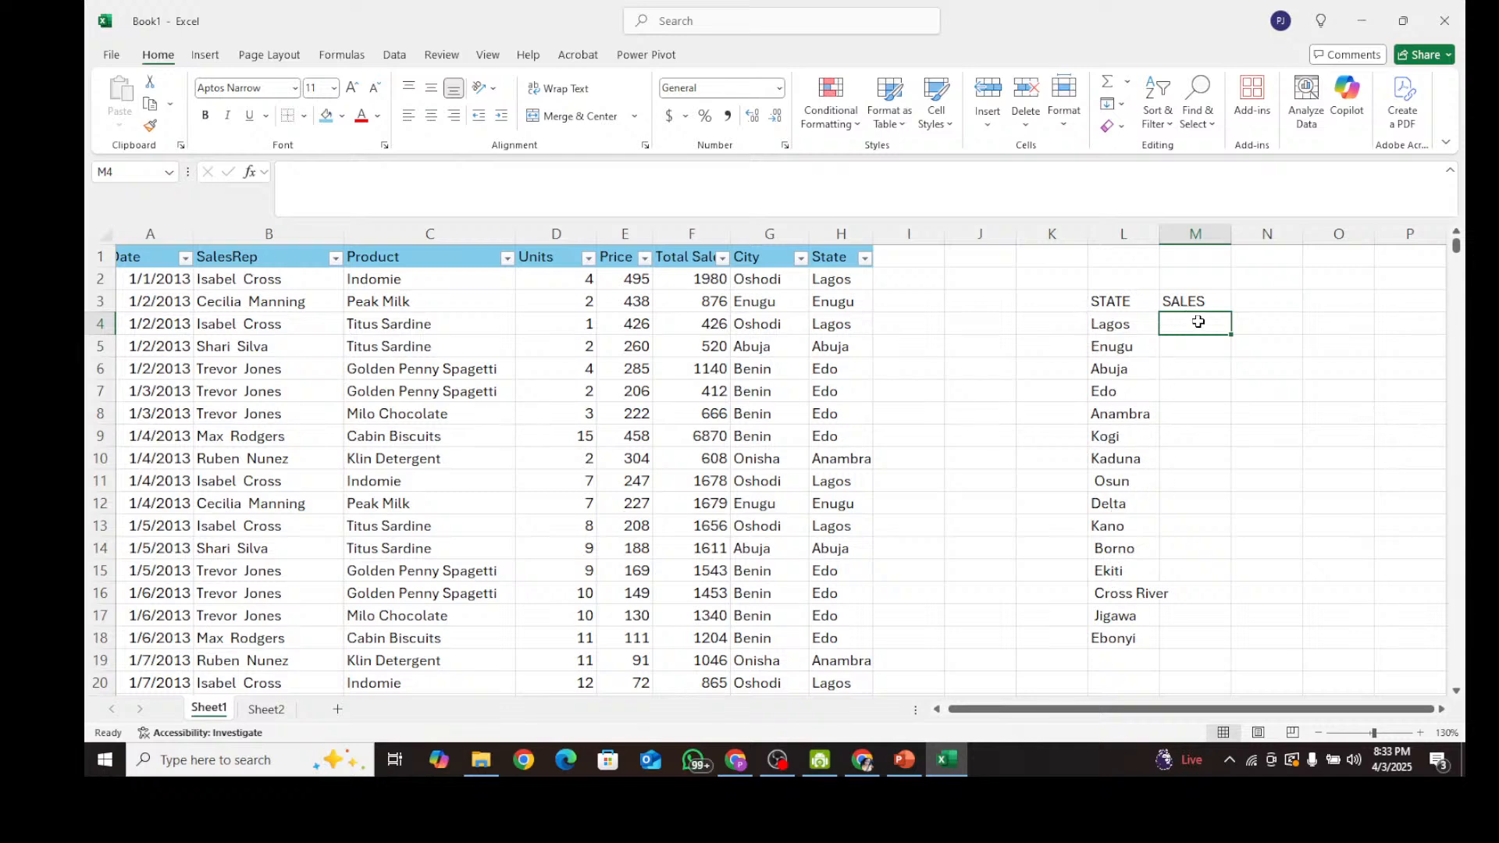
type("=")
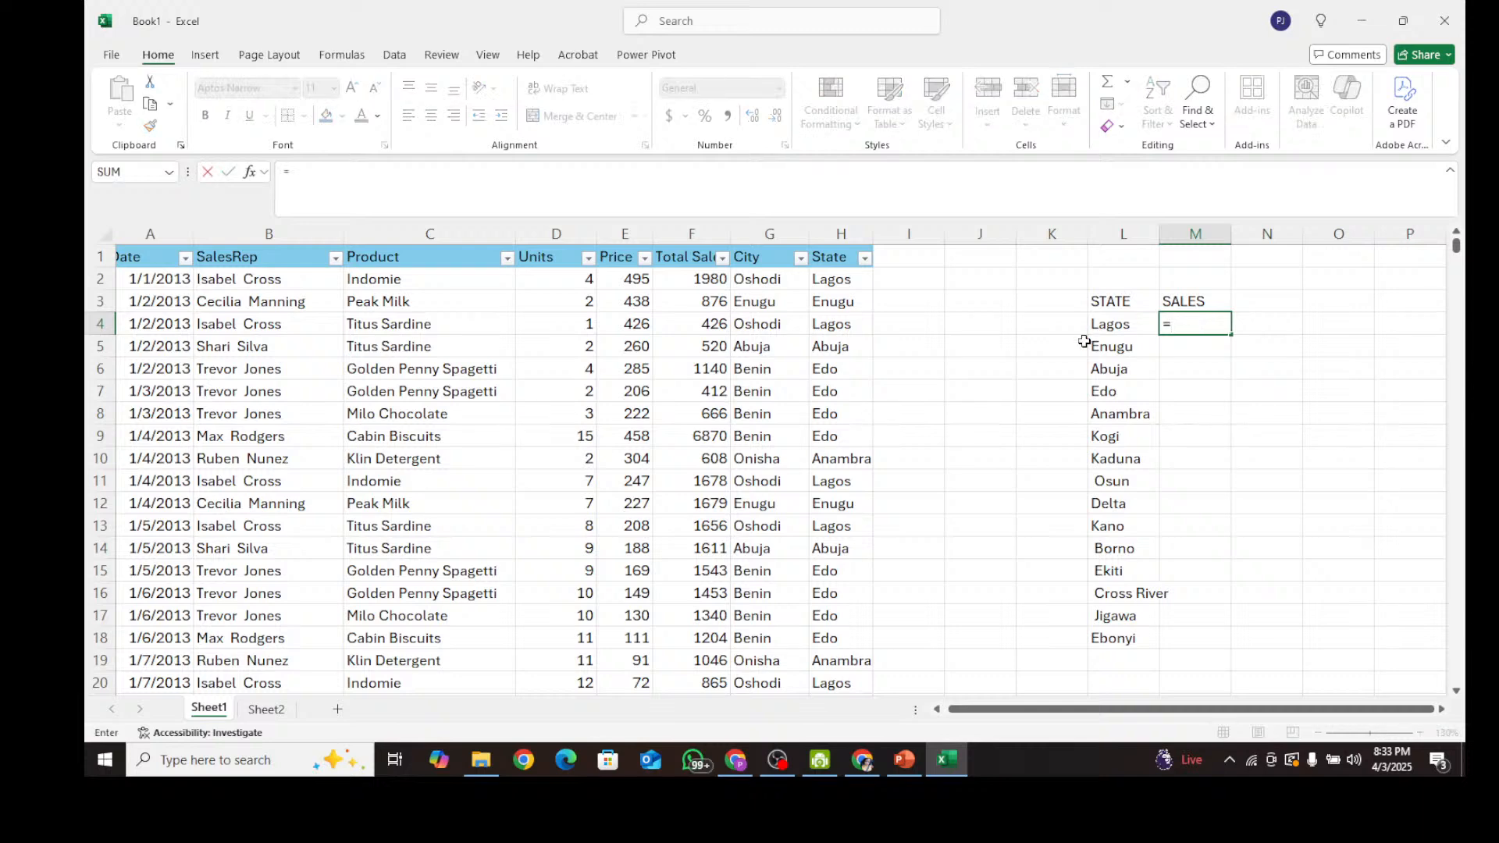
key("BackSpace")
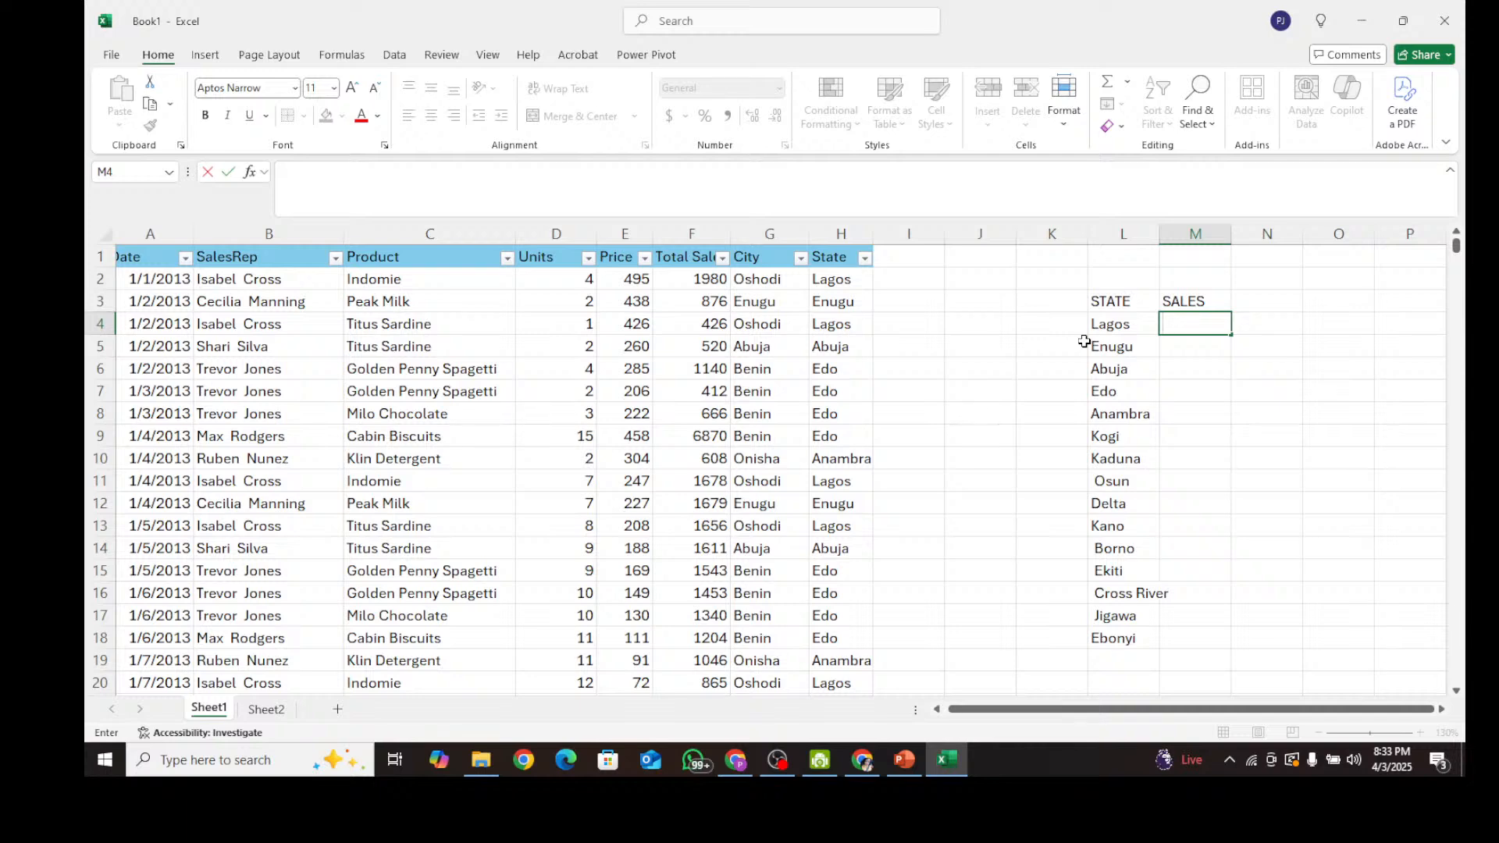
Begin a SUM formula in cell J4.
left_click(987, 334)
type("=")
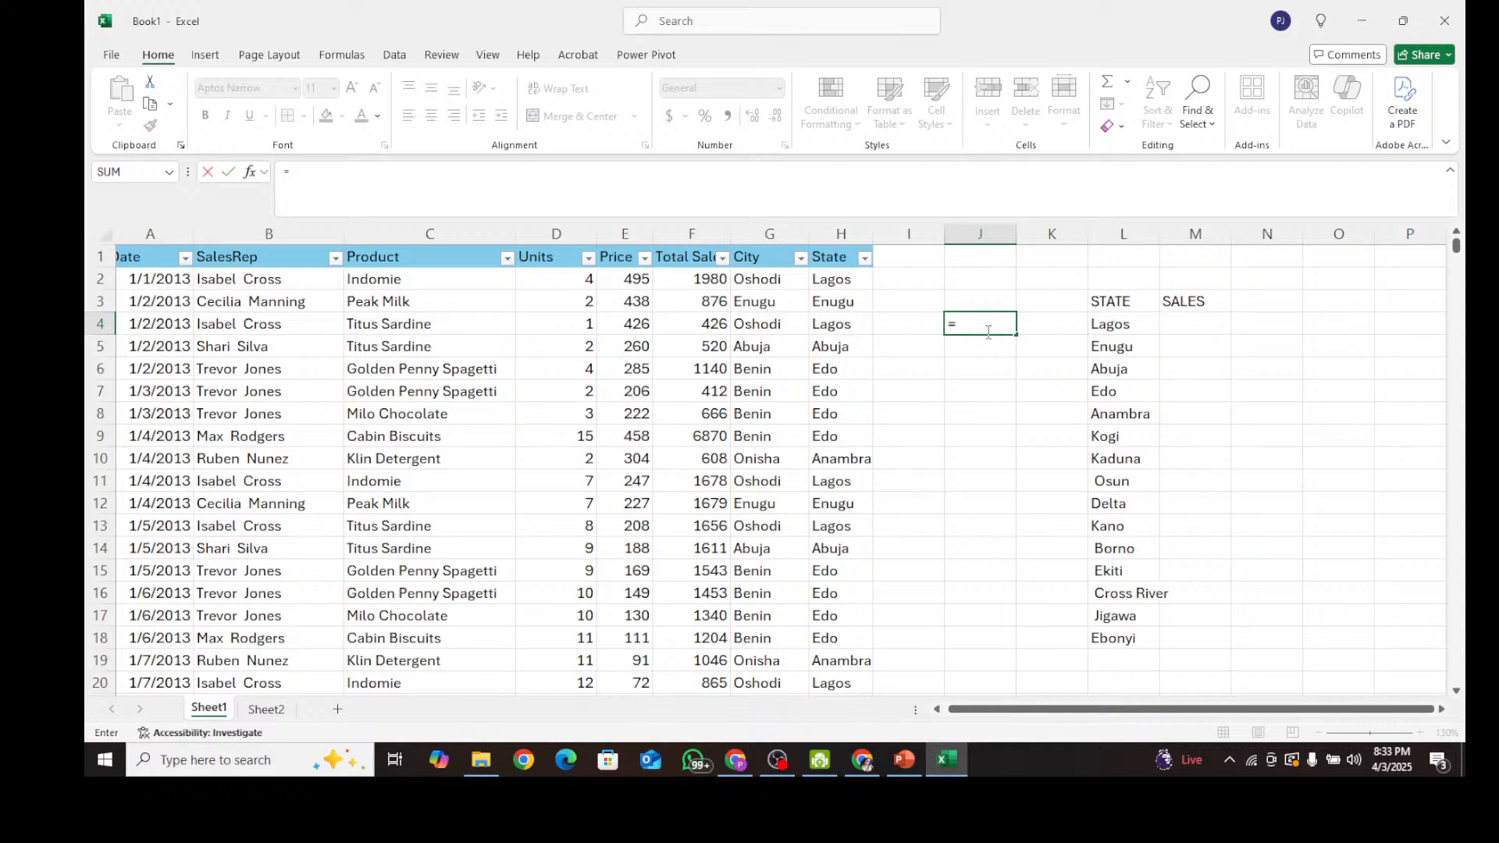
type("SUM")
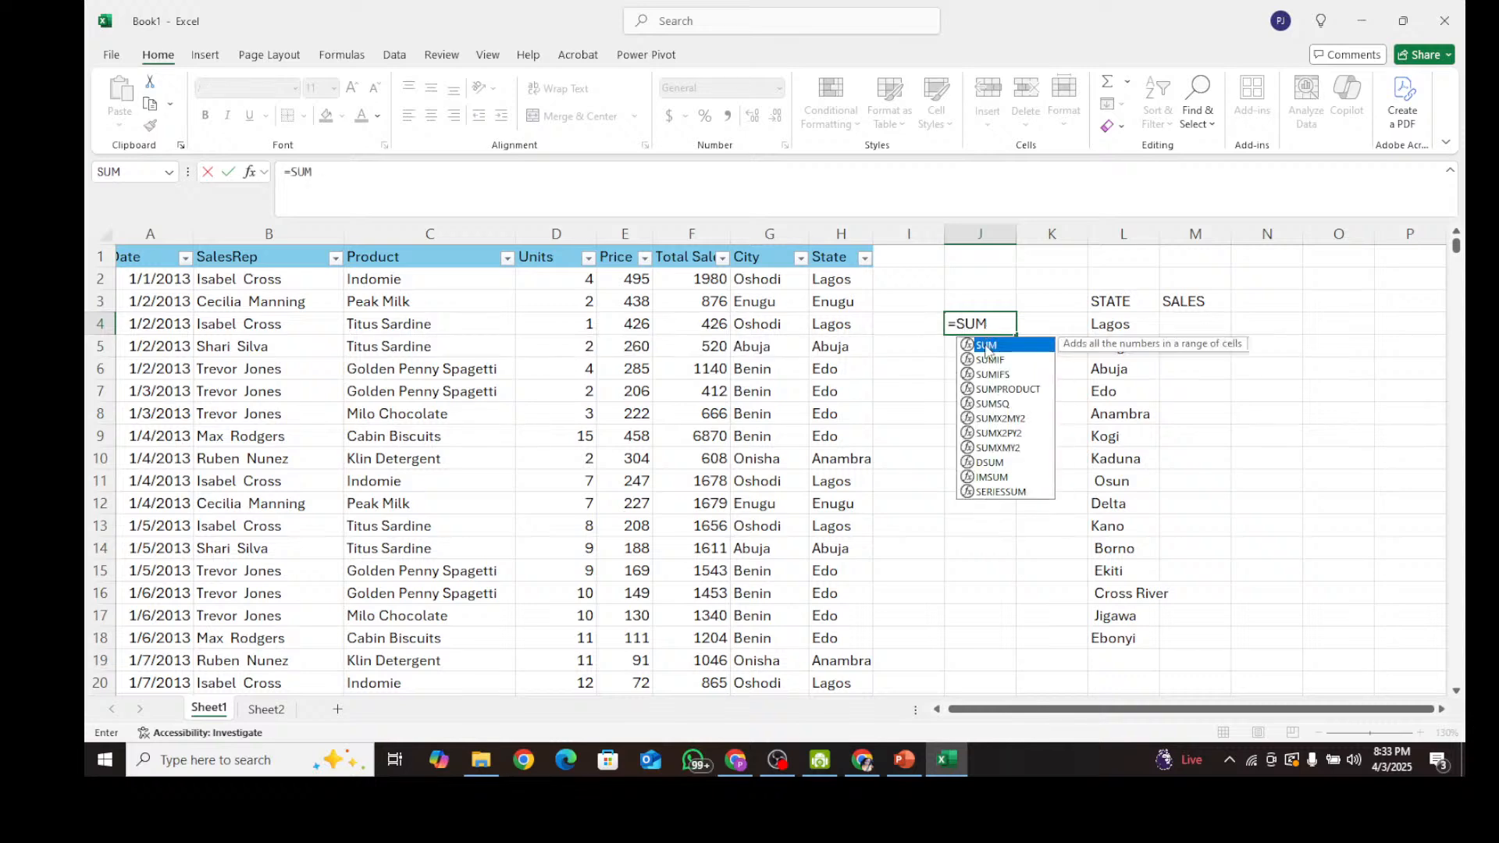
type("(")
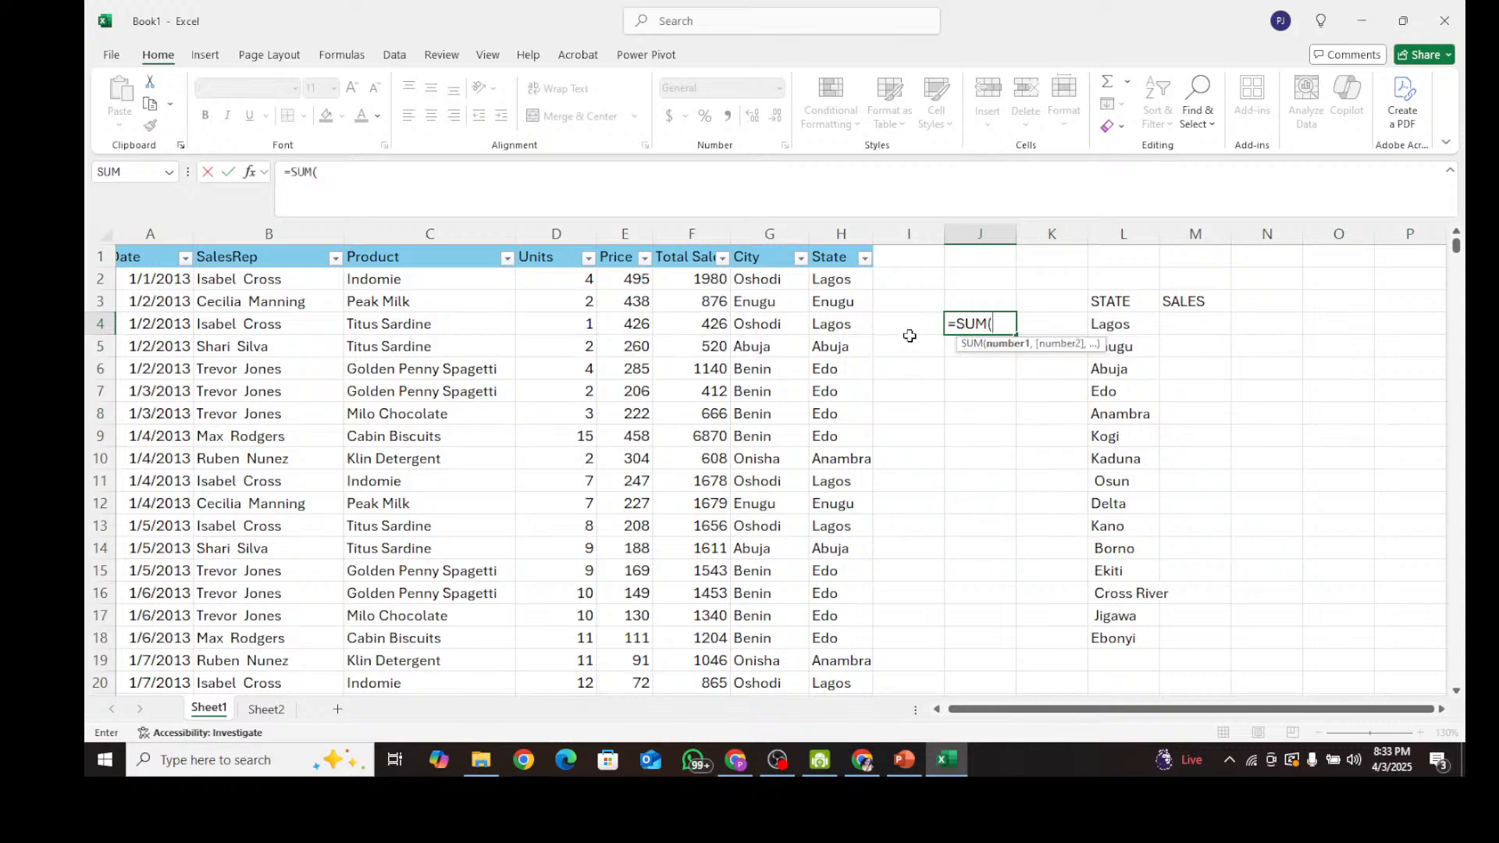
Try to take the Total Sales values from F2 down to the last data row as the SUM range.
left_click(714, 279)
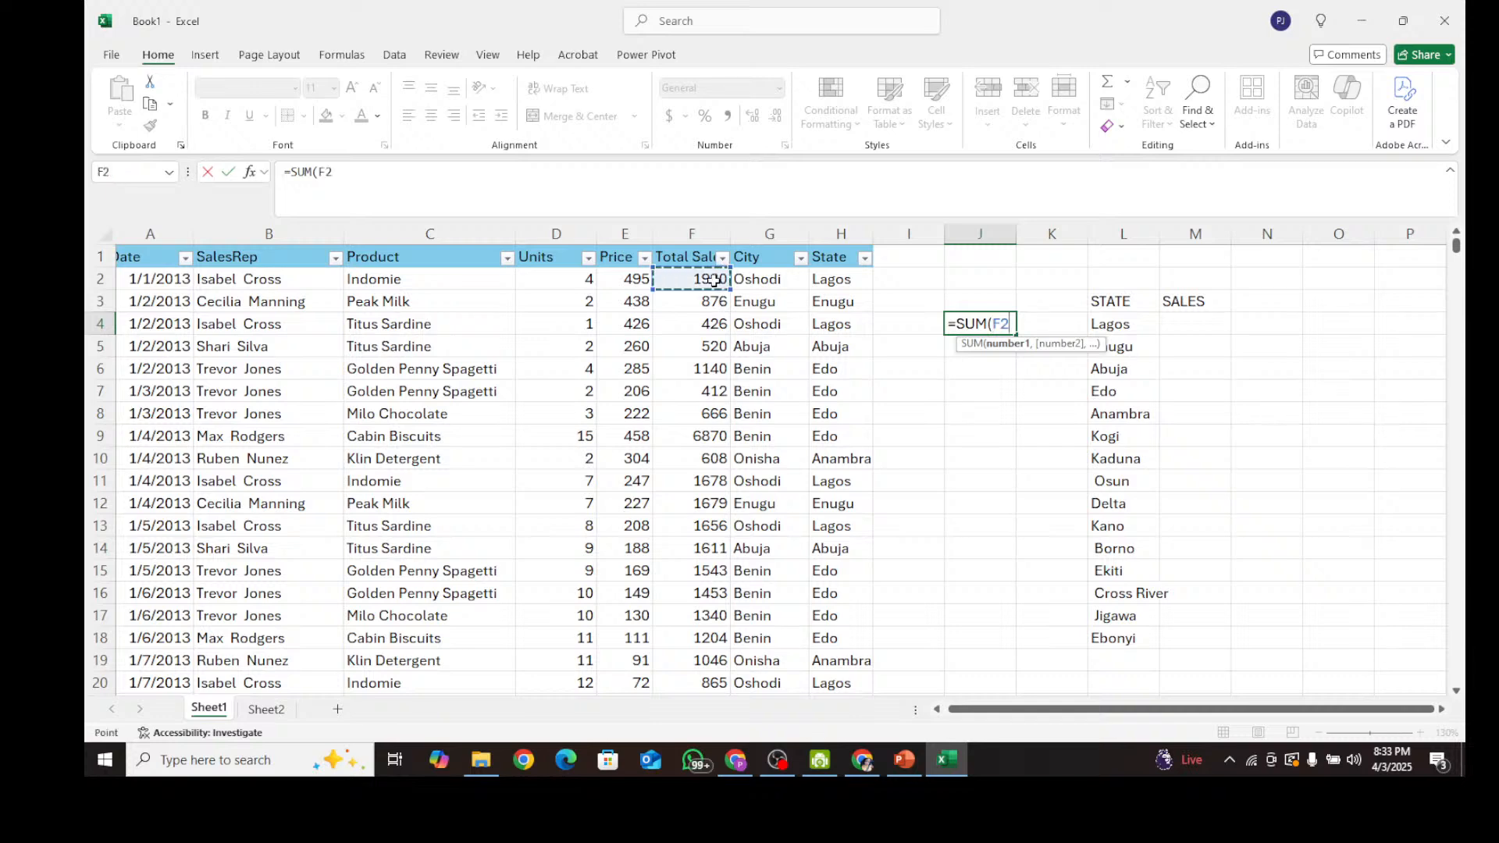
key("ctrl+Down")
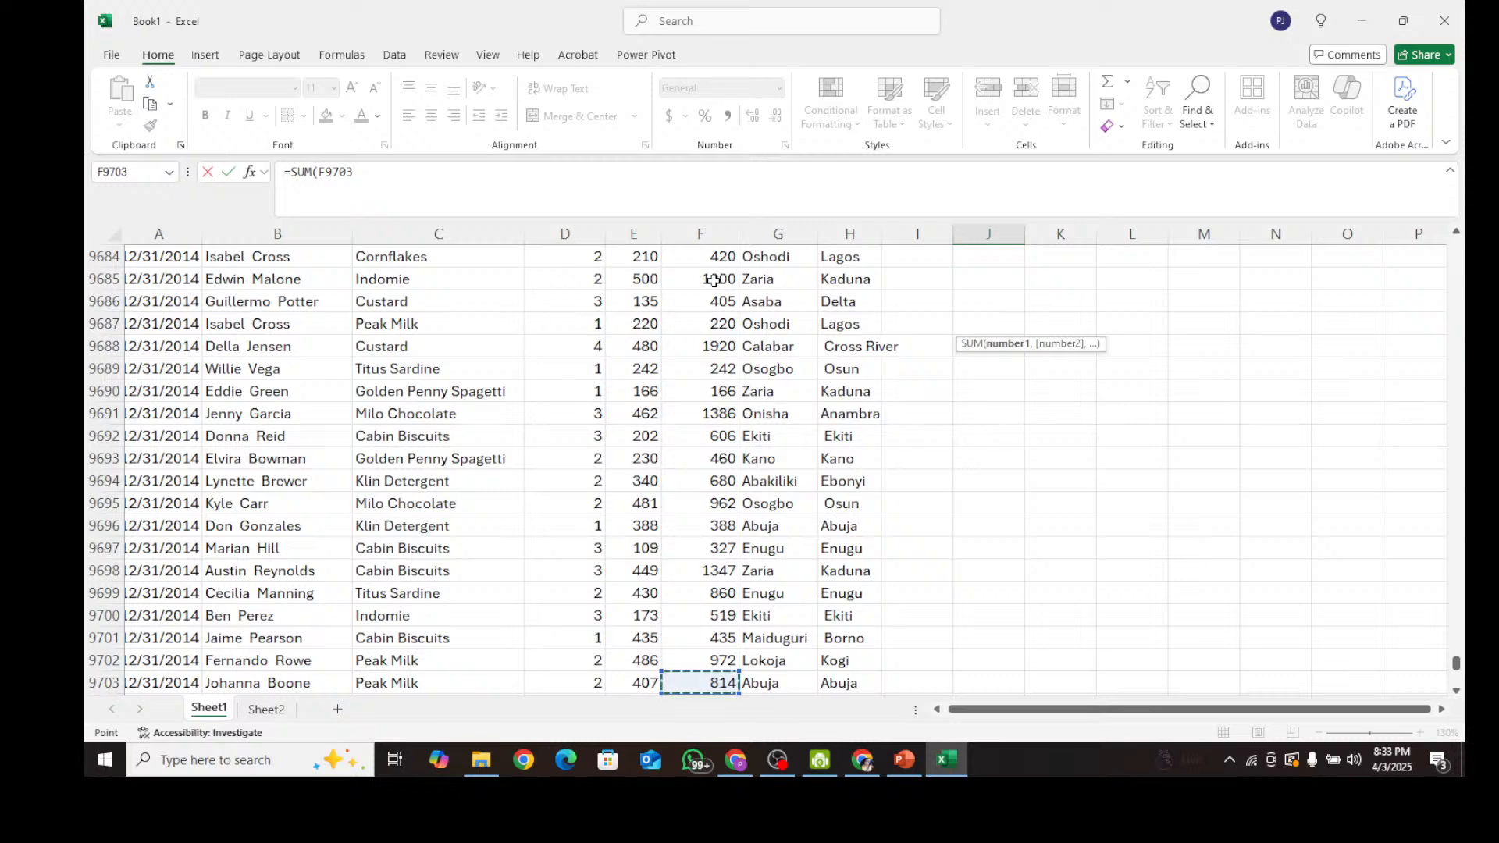
left_click_drag(1457, 668, 1440, 218)
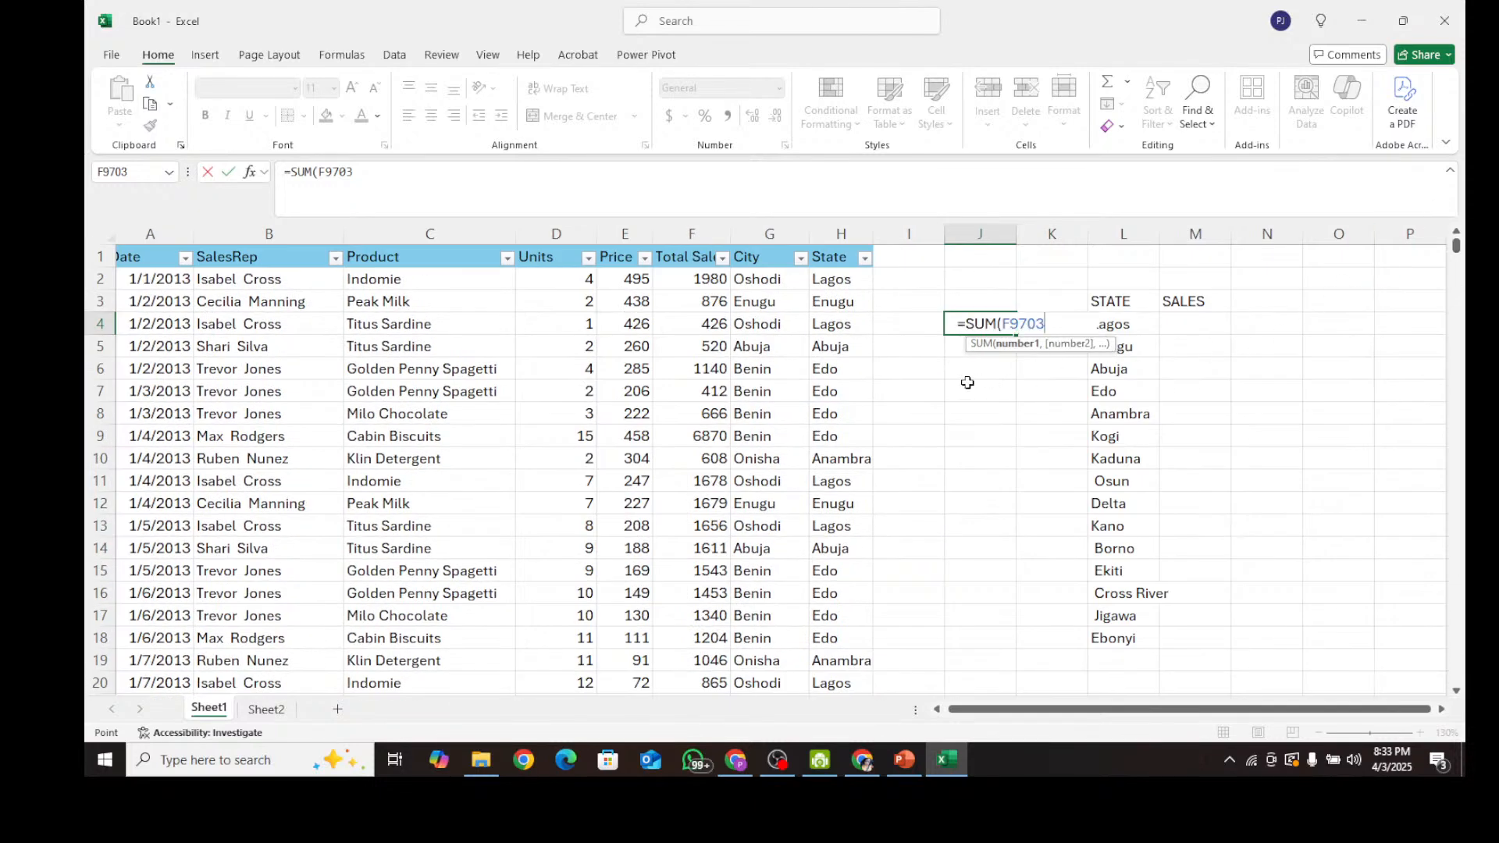
left_click(705, 278)
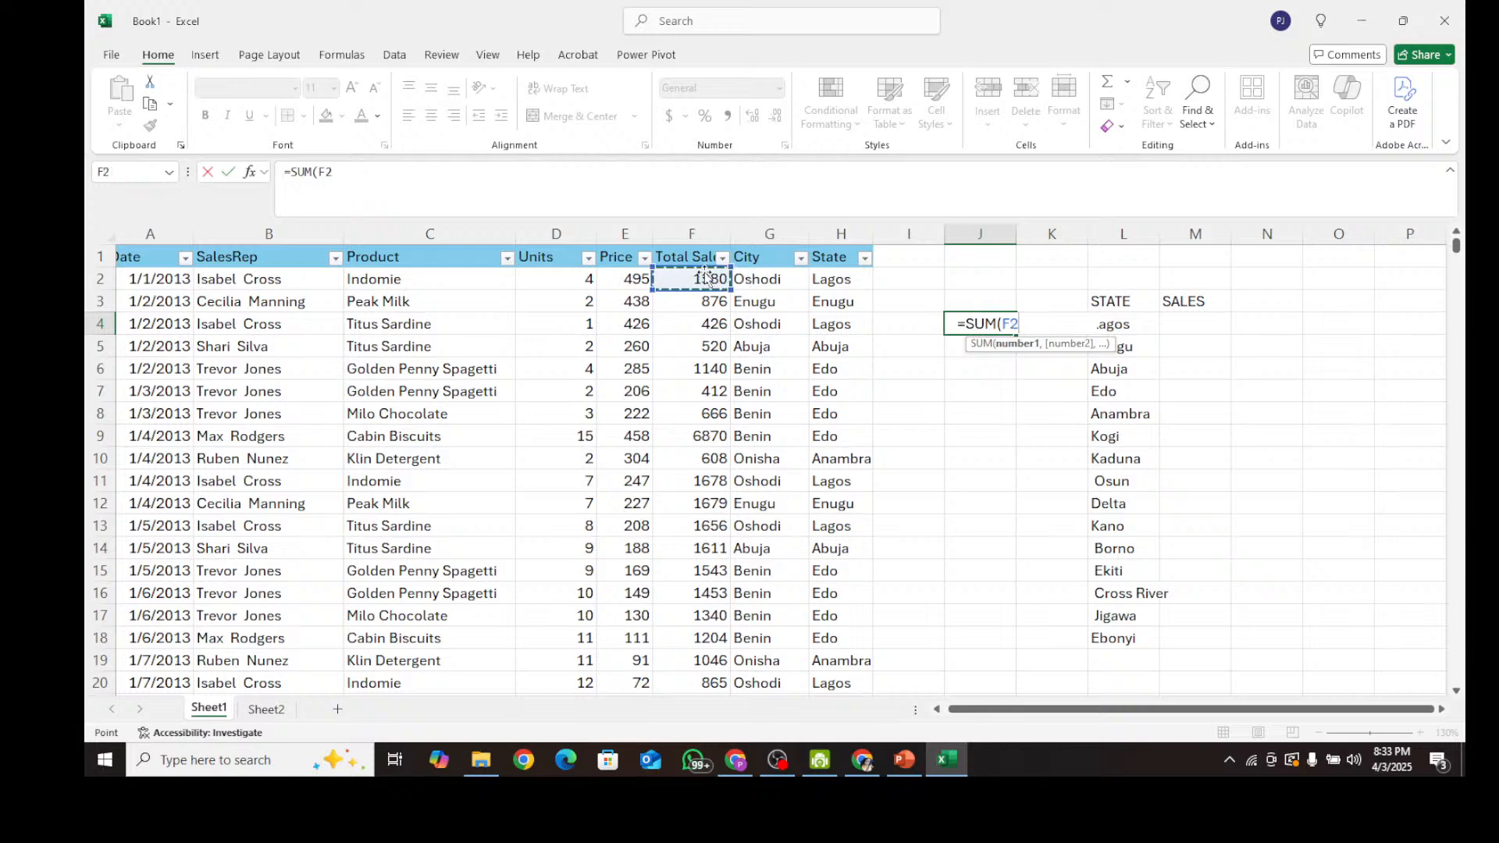
key("ctrl+Down")
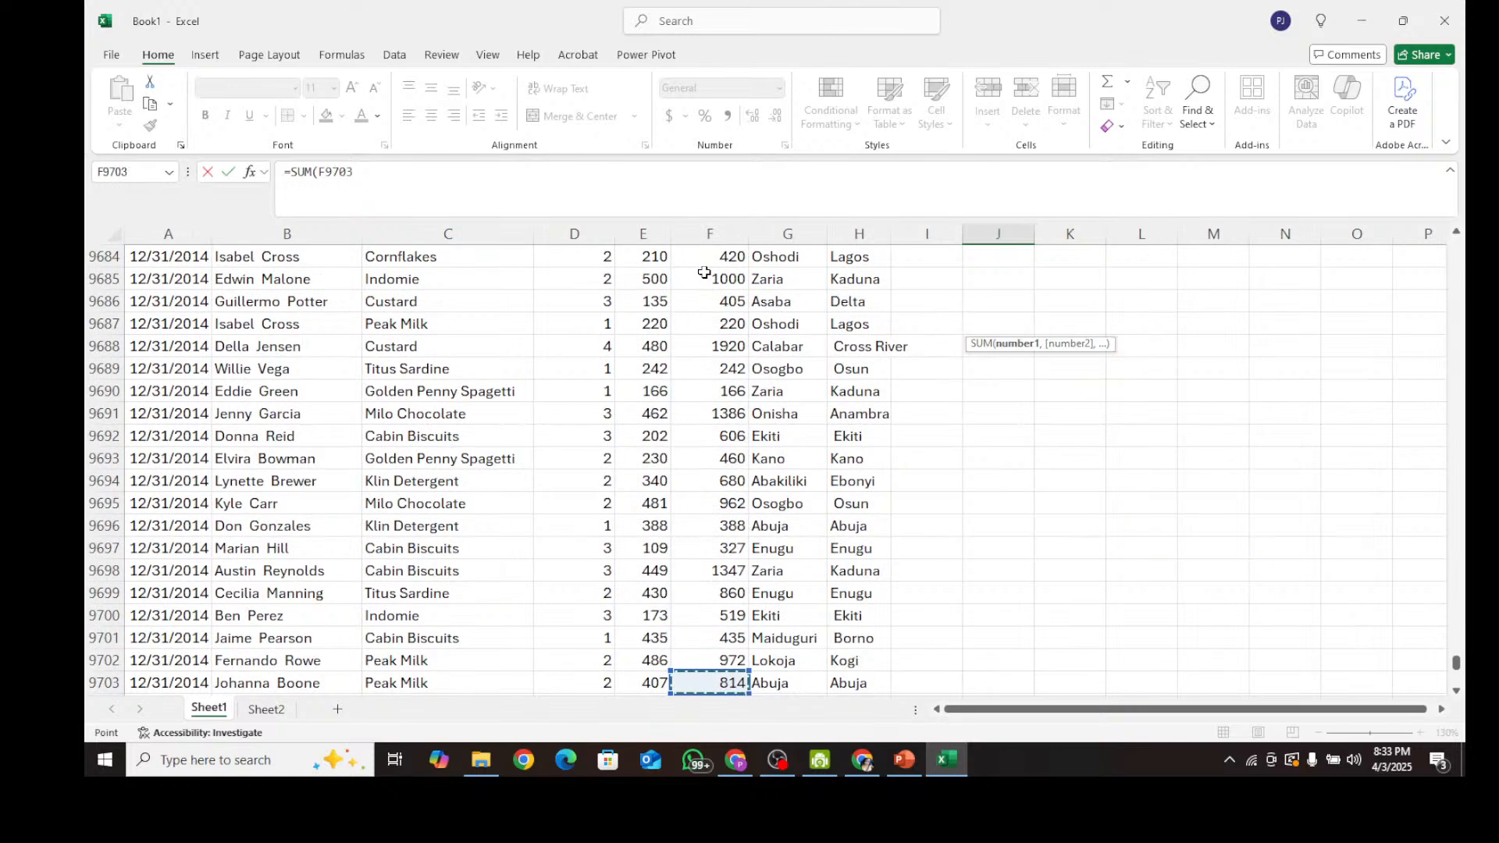
left_click_drag(1455, 665, 1457, 248)
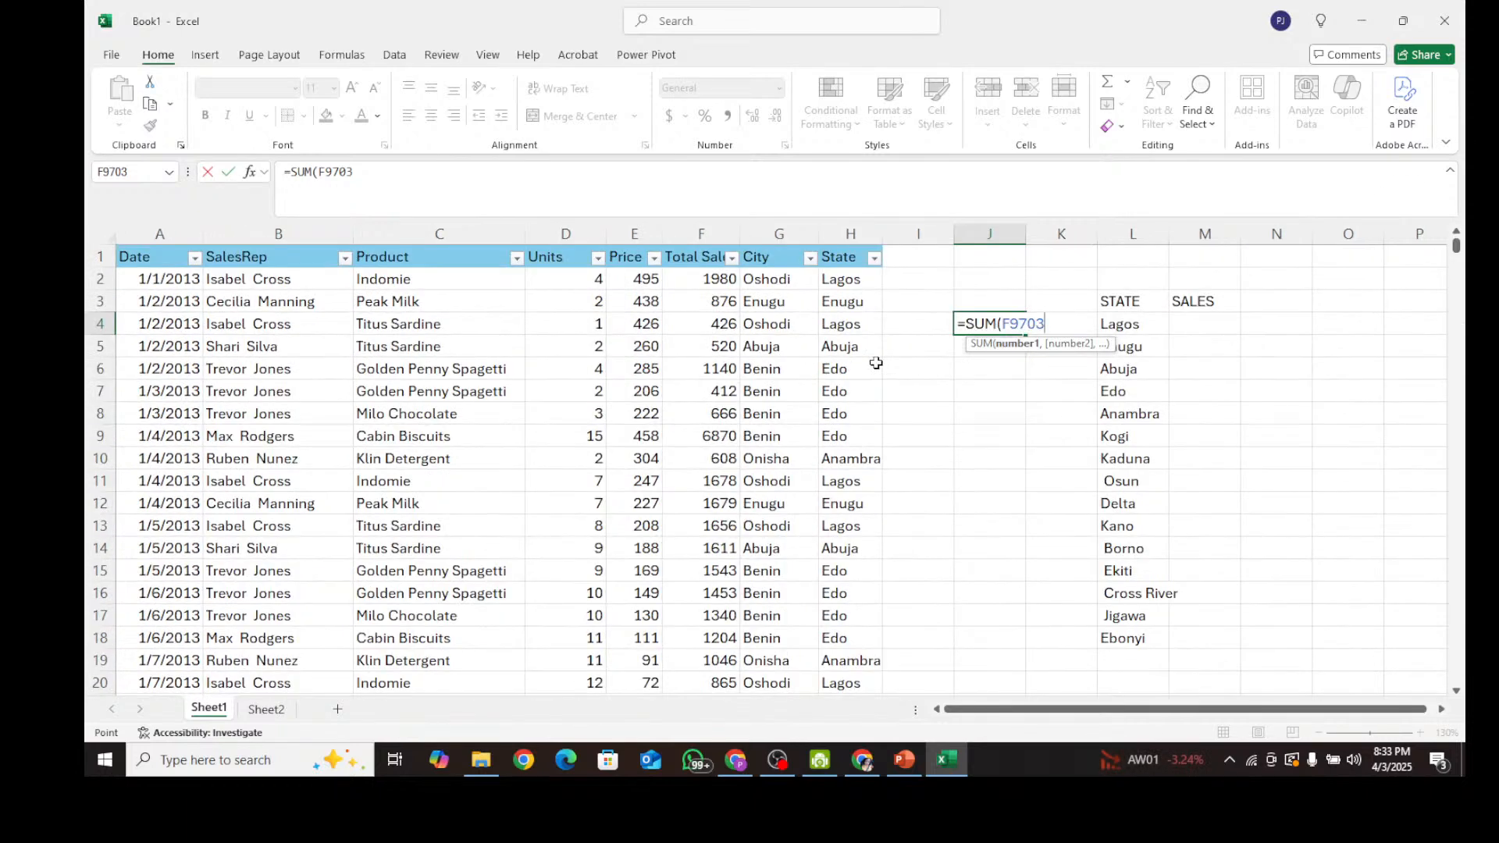
Complete the SUM formula in J4 with the Total Sales column below its header, range F$2:F$1048576.
left_click(705, 278)
key("ctrl+space")
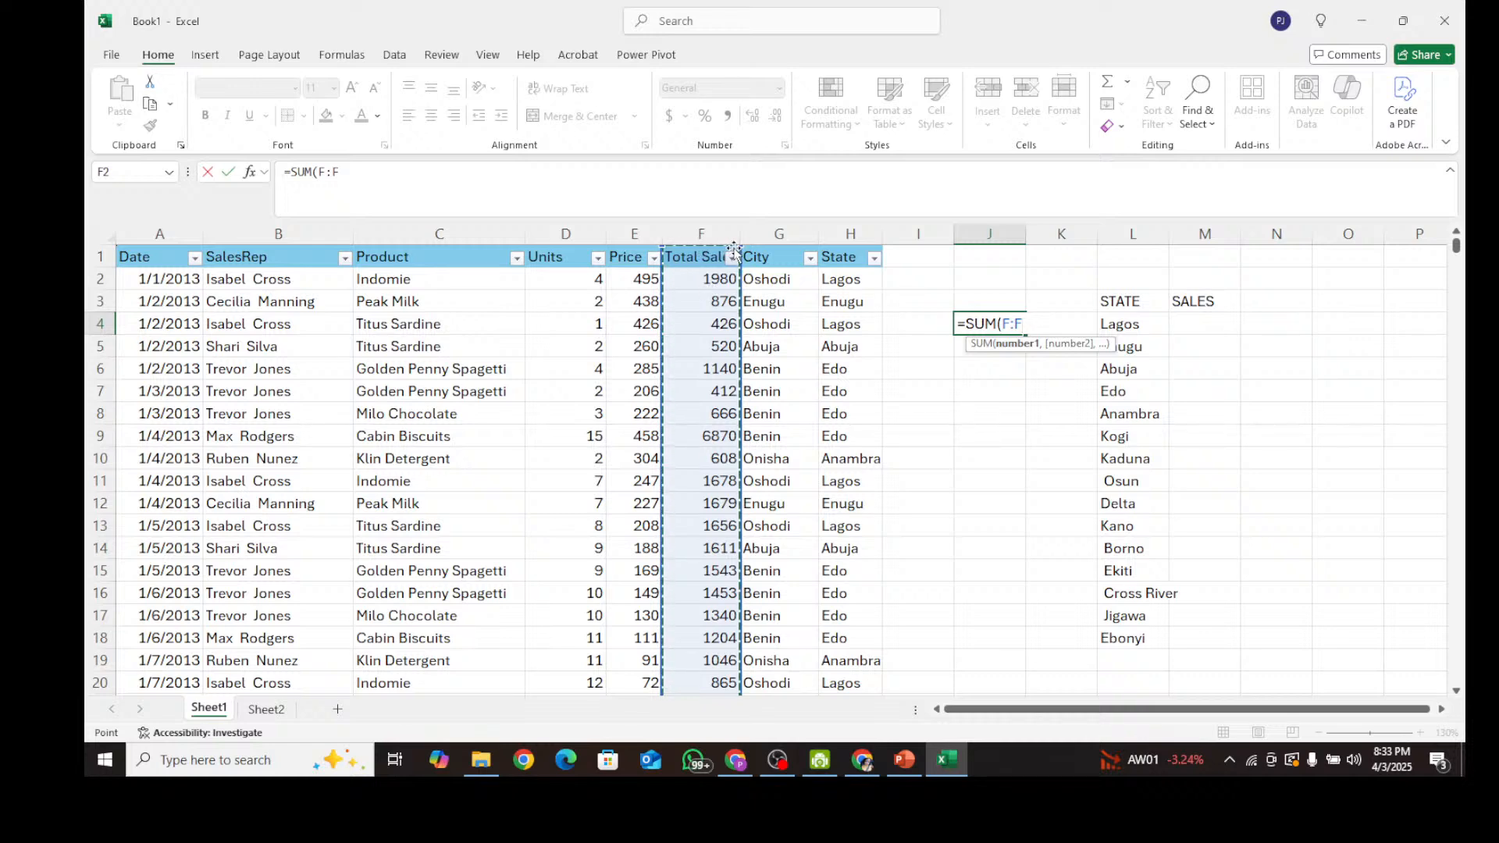
mouse_move(739, 247)
left_mouse_down()
mouse_move(742, 285)
mouse_move(741, 271)
left_mouse_up()
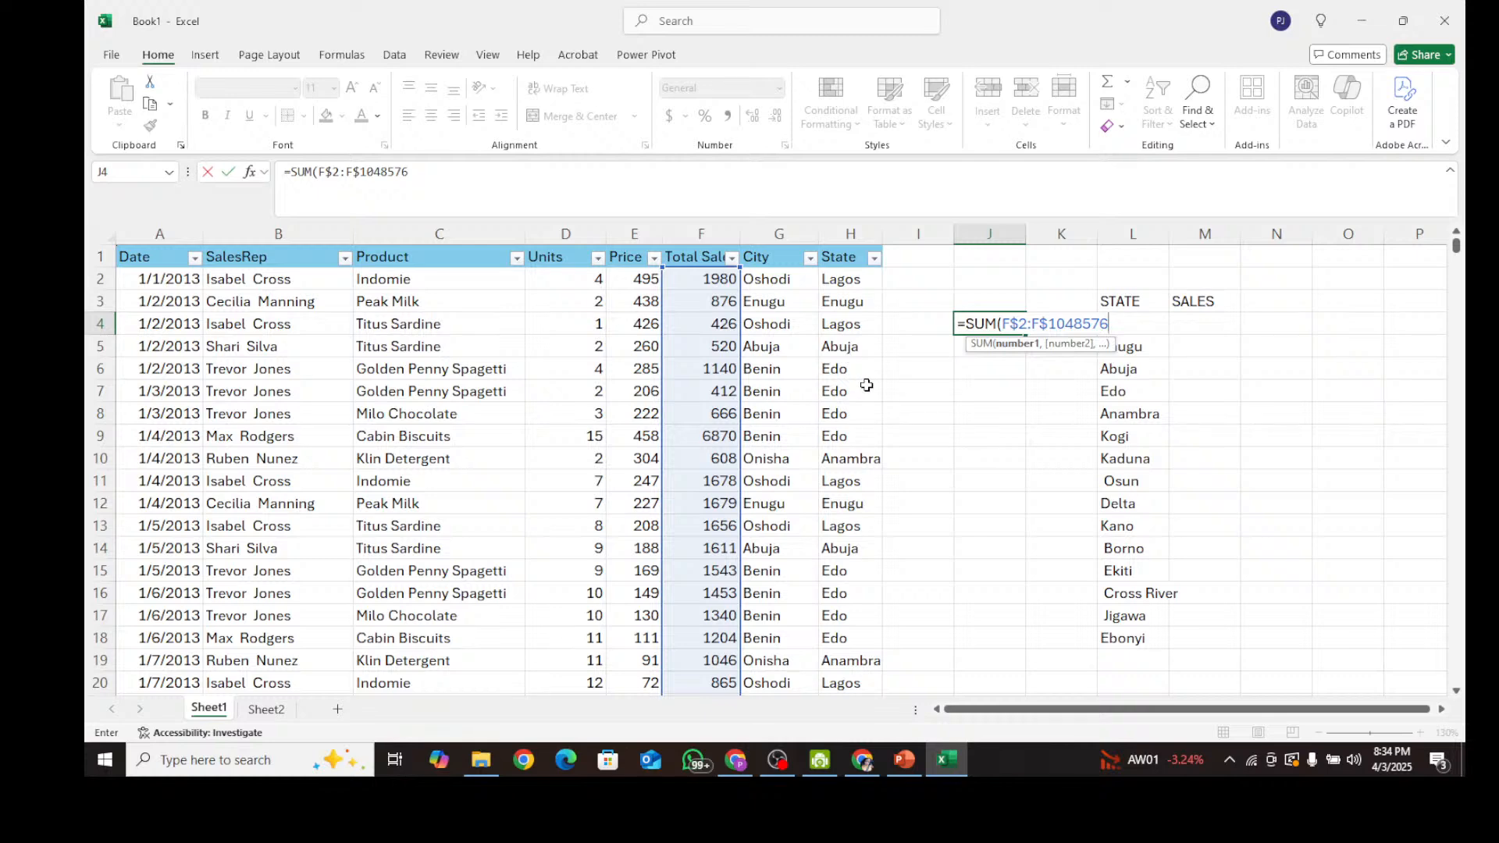
type(")")
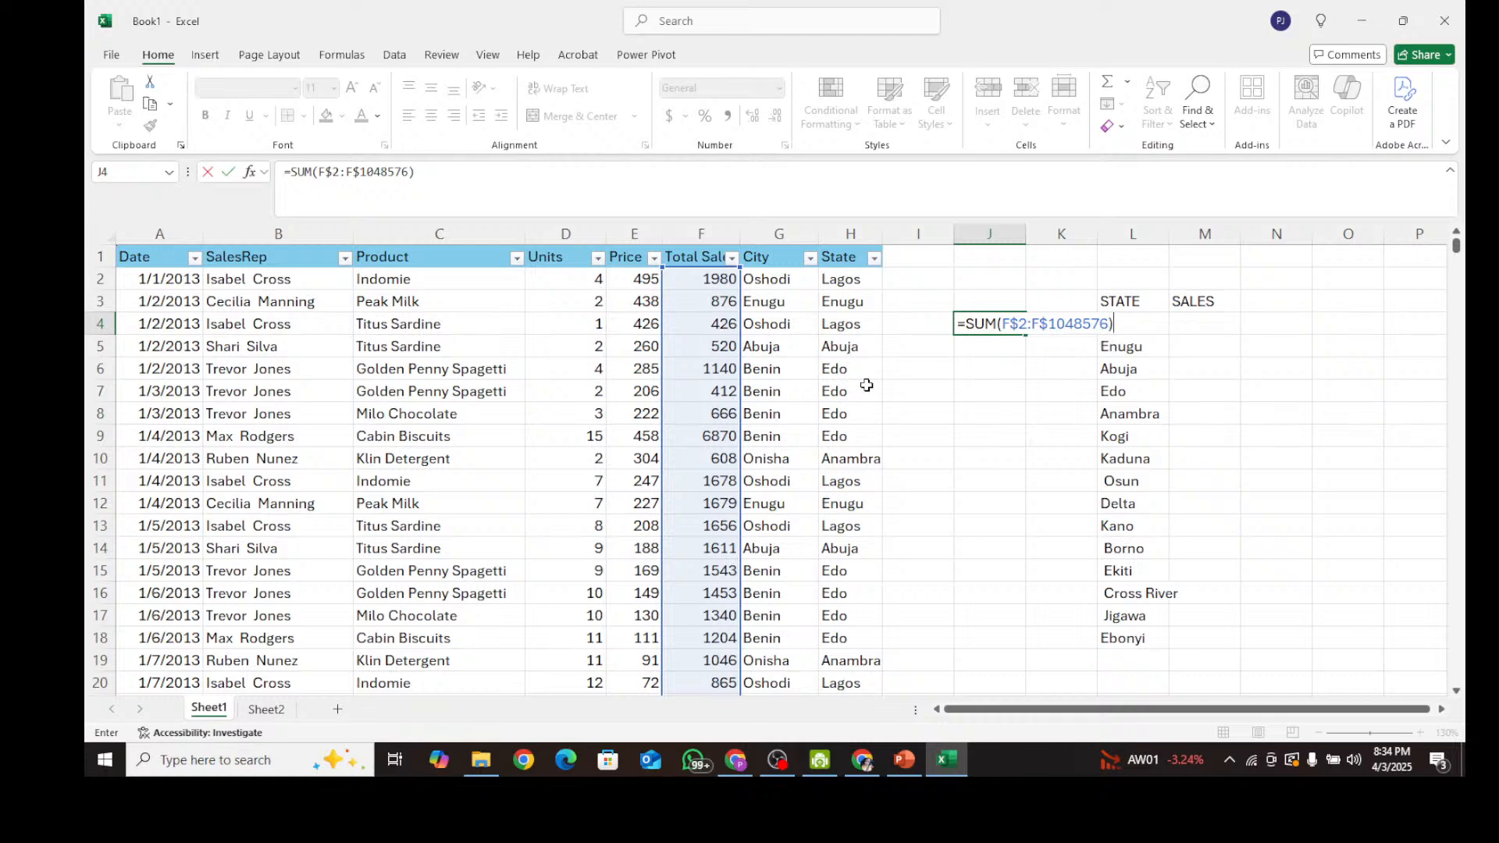
key("Return")
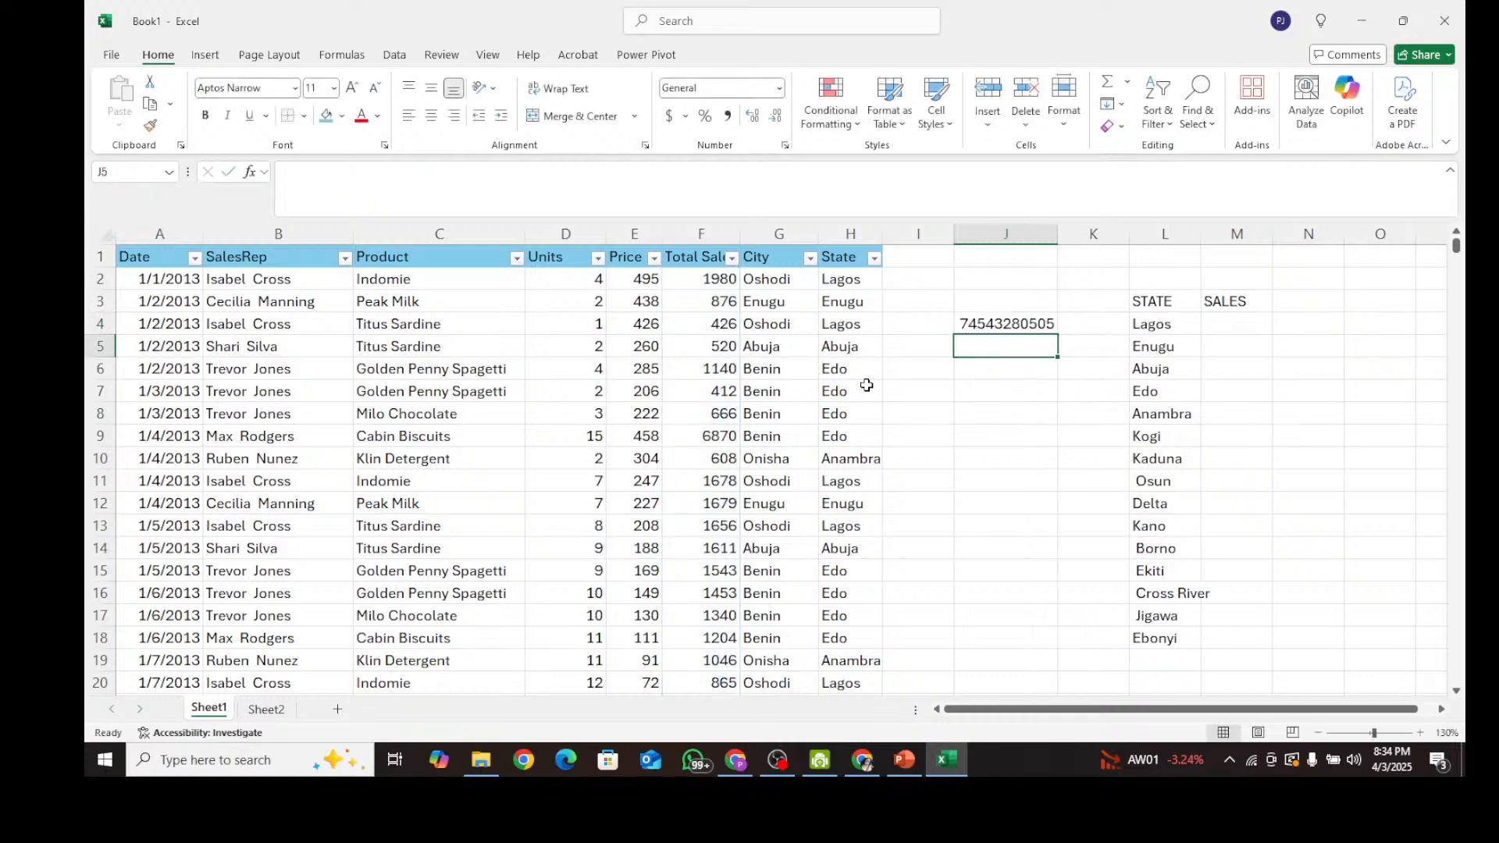
Format the total in J4 with thousands separators and no decimal places.
left_click(996, 335)
left_click(727, 115)
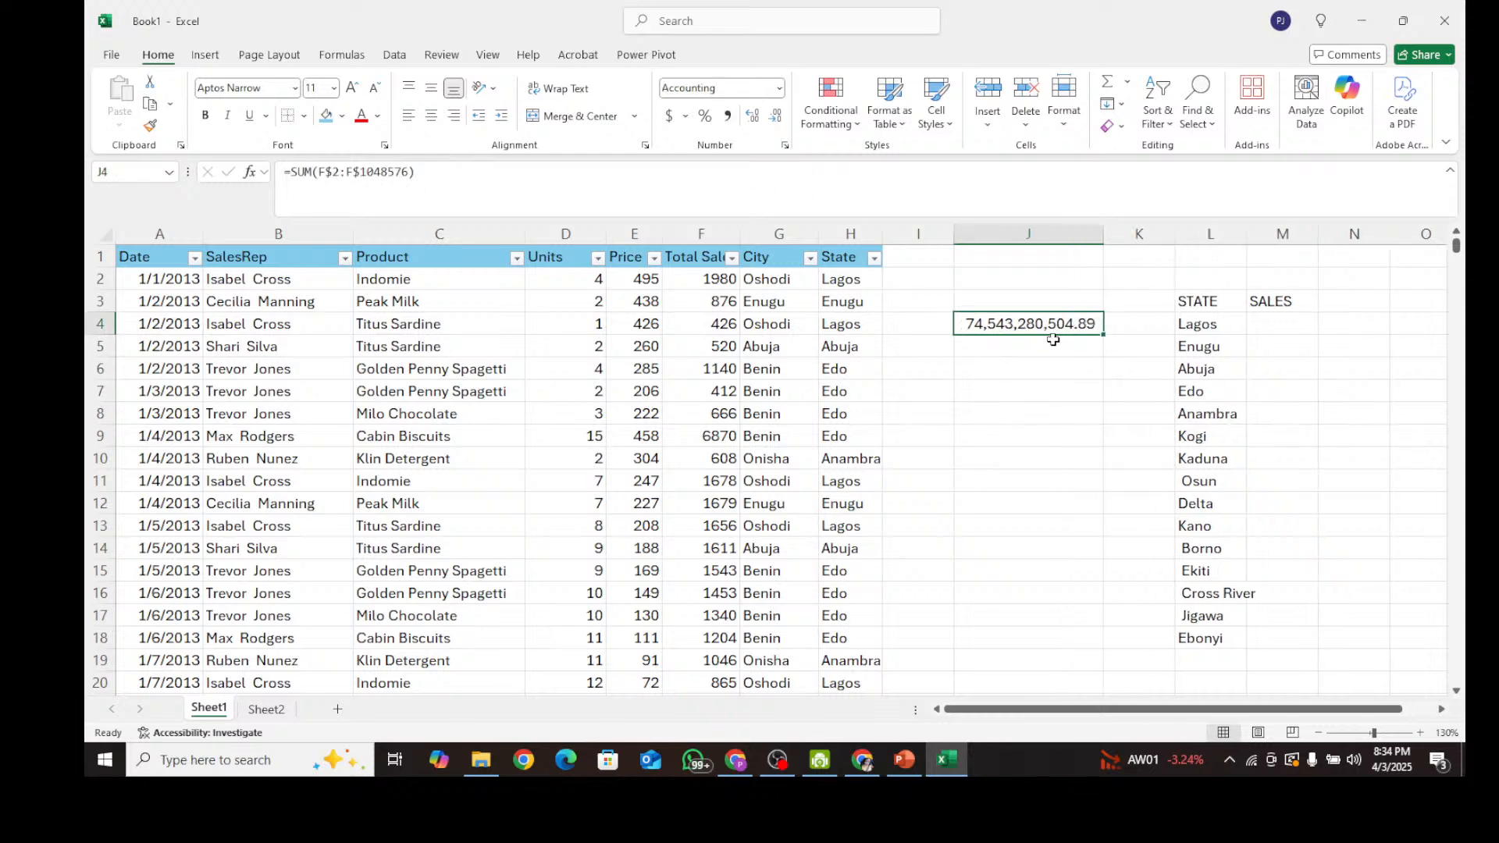
left_click(775, 116)
left_click(775, 115)
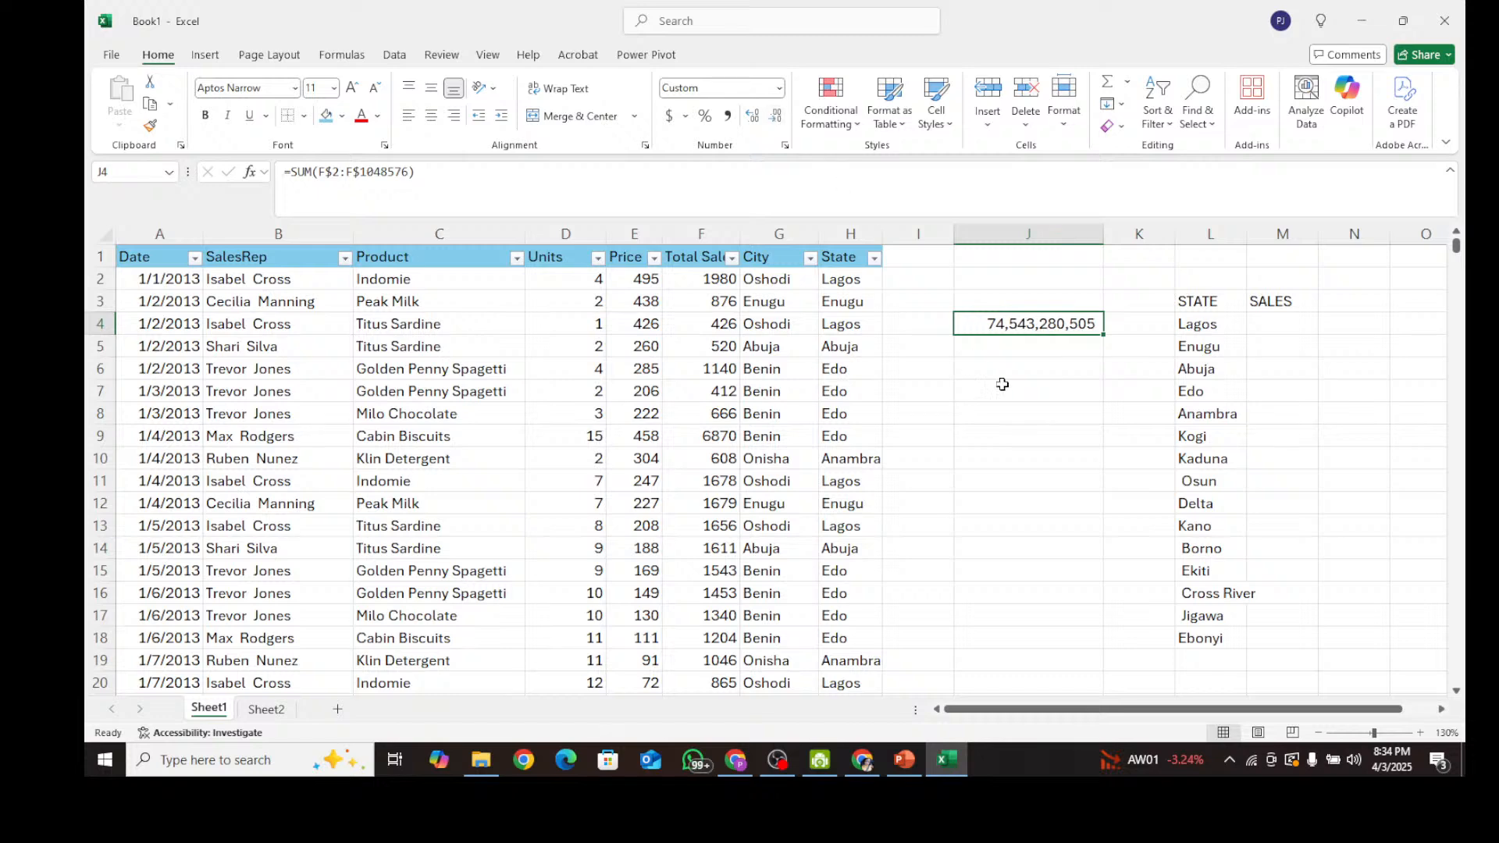
Examine the SUM formula in J4 and the Total Sales range it refers to.
left_click(1040, 361)
left_click(1041, 322)
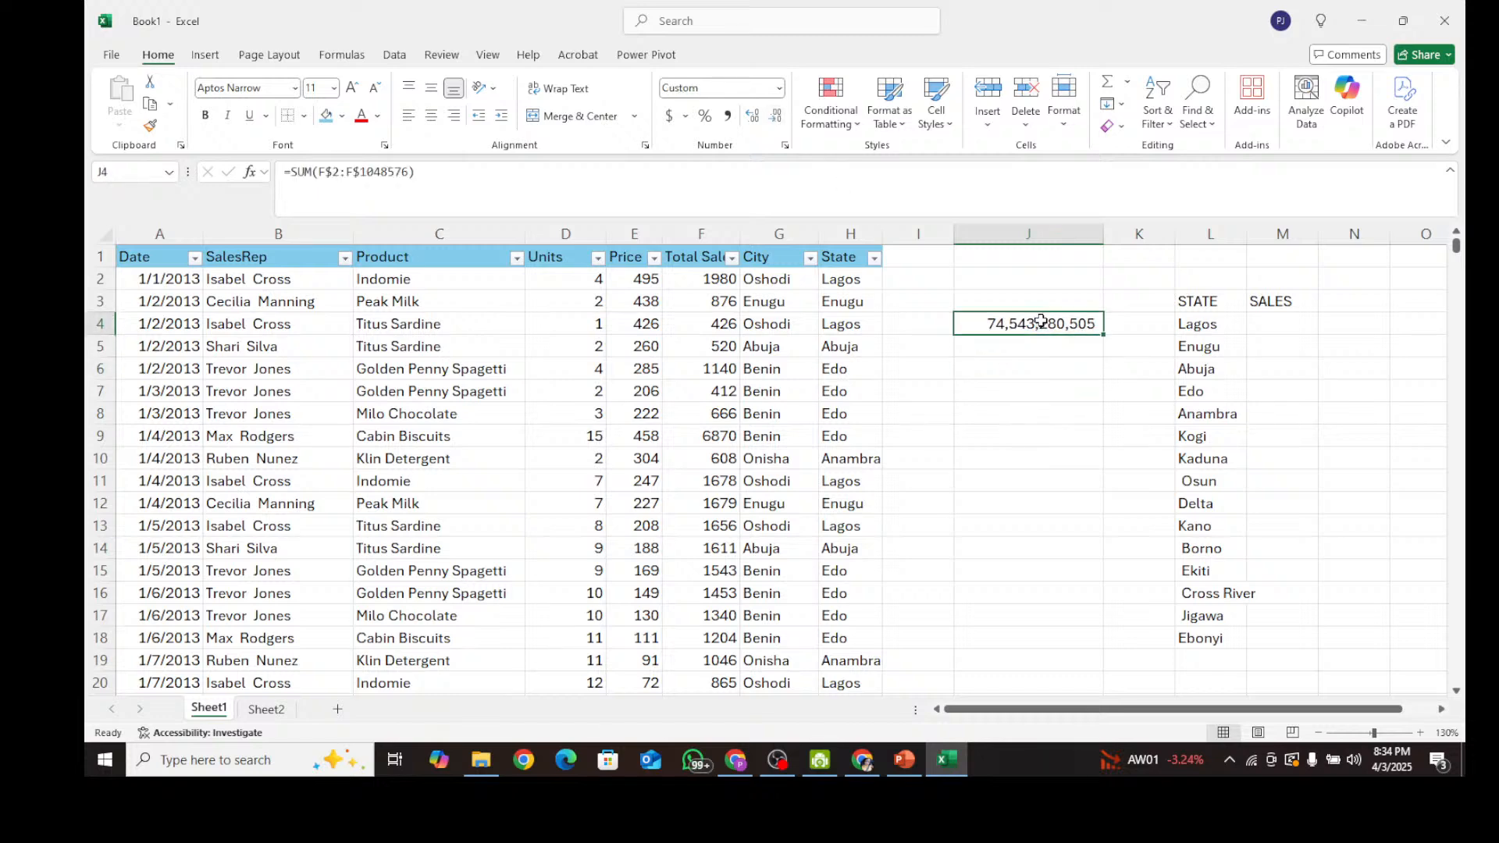
left_click(1054, 367)
left_click(1028, 328)
double_click(1052, 322)
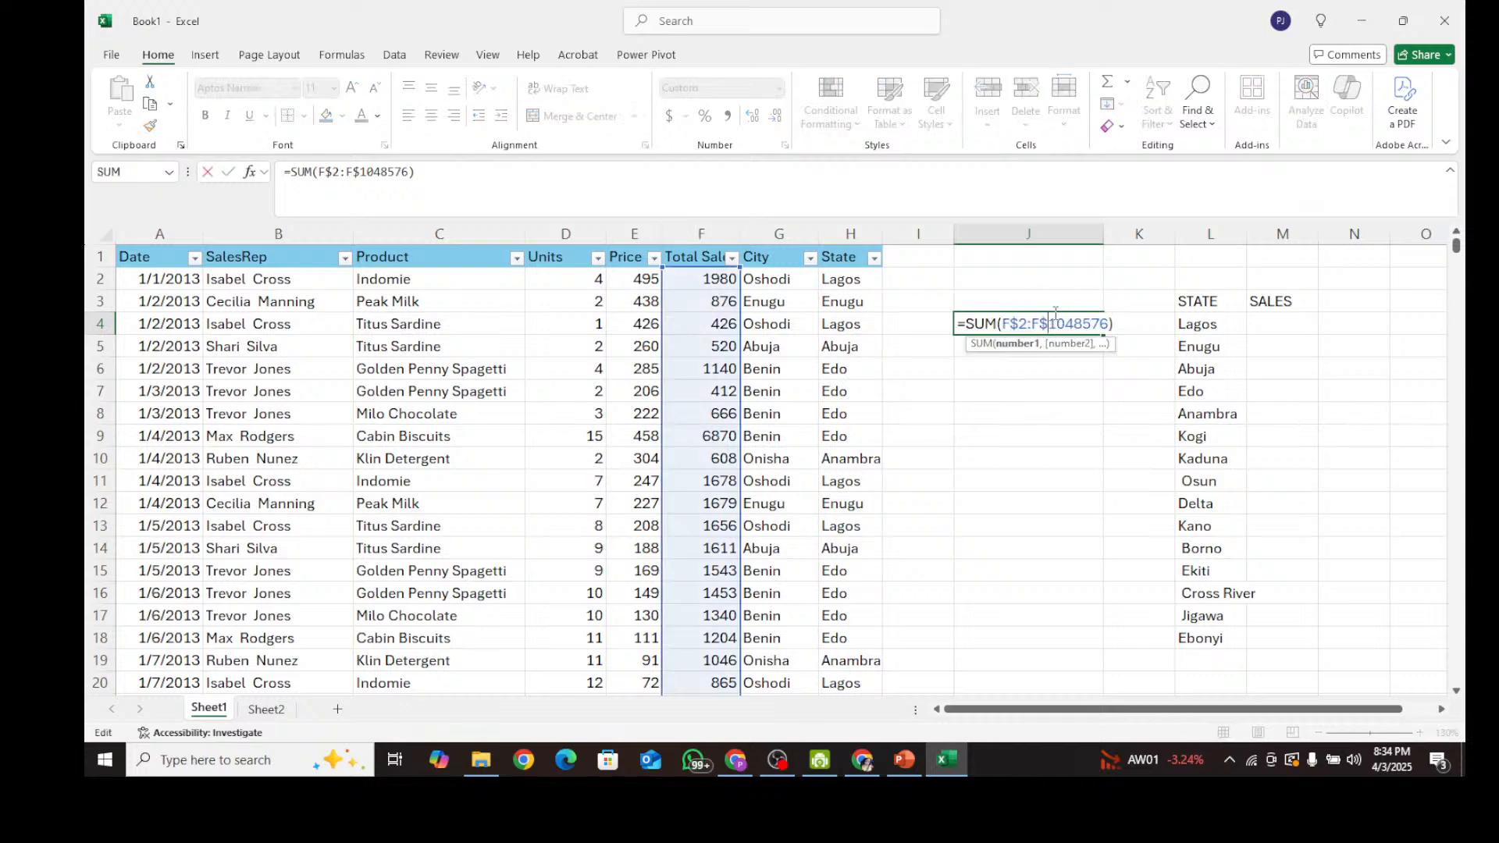
key("Escape")
left_click(1070, 363)
left_click(1056, 324)
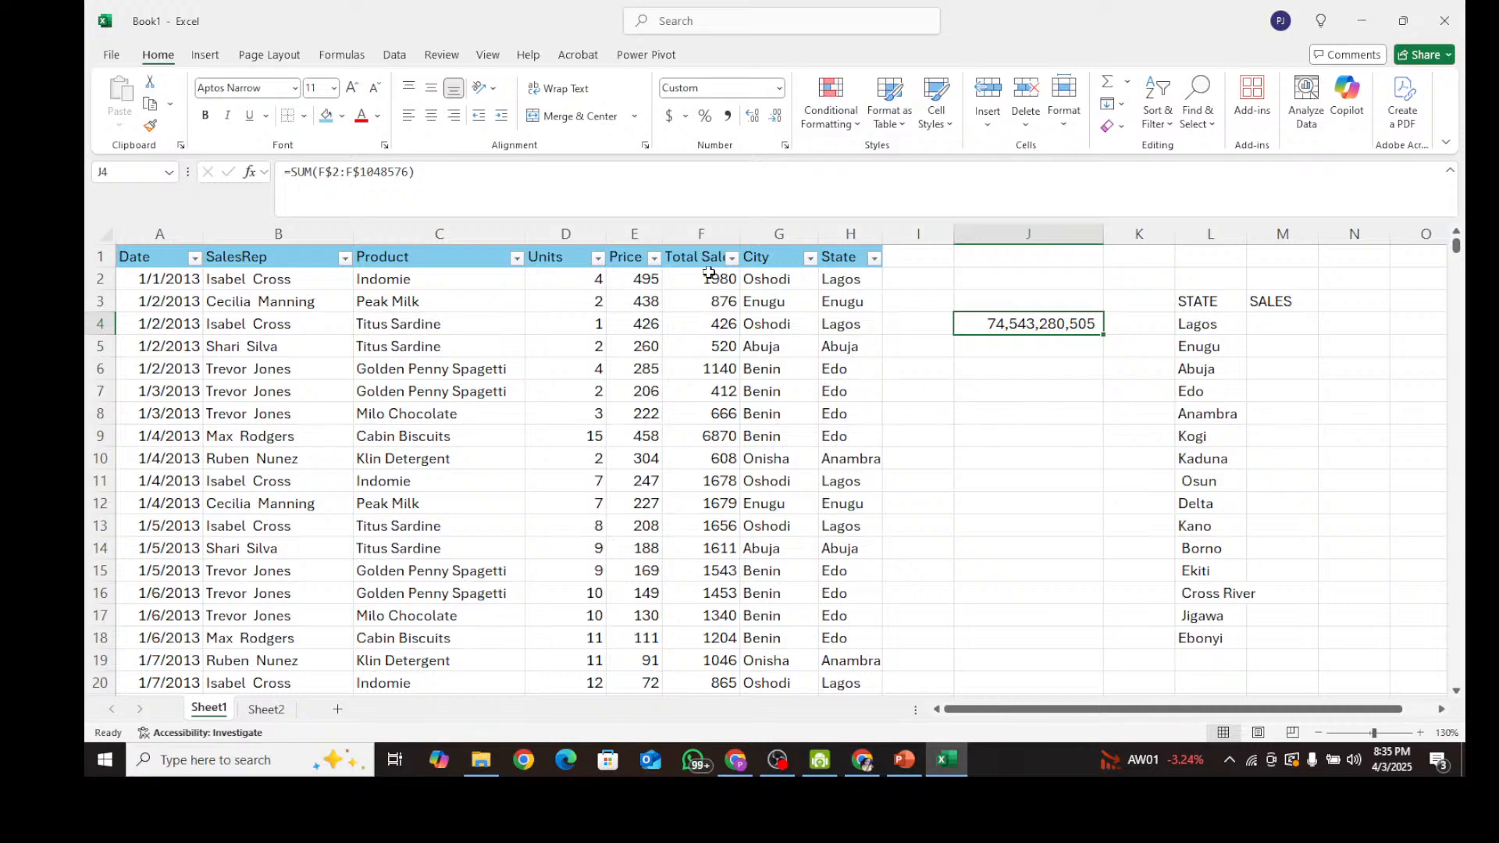
left_click(1044, 348)
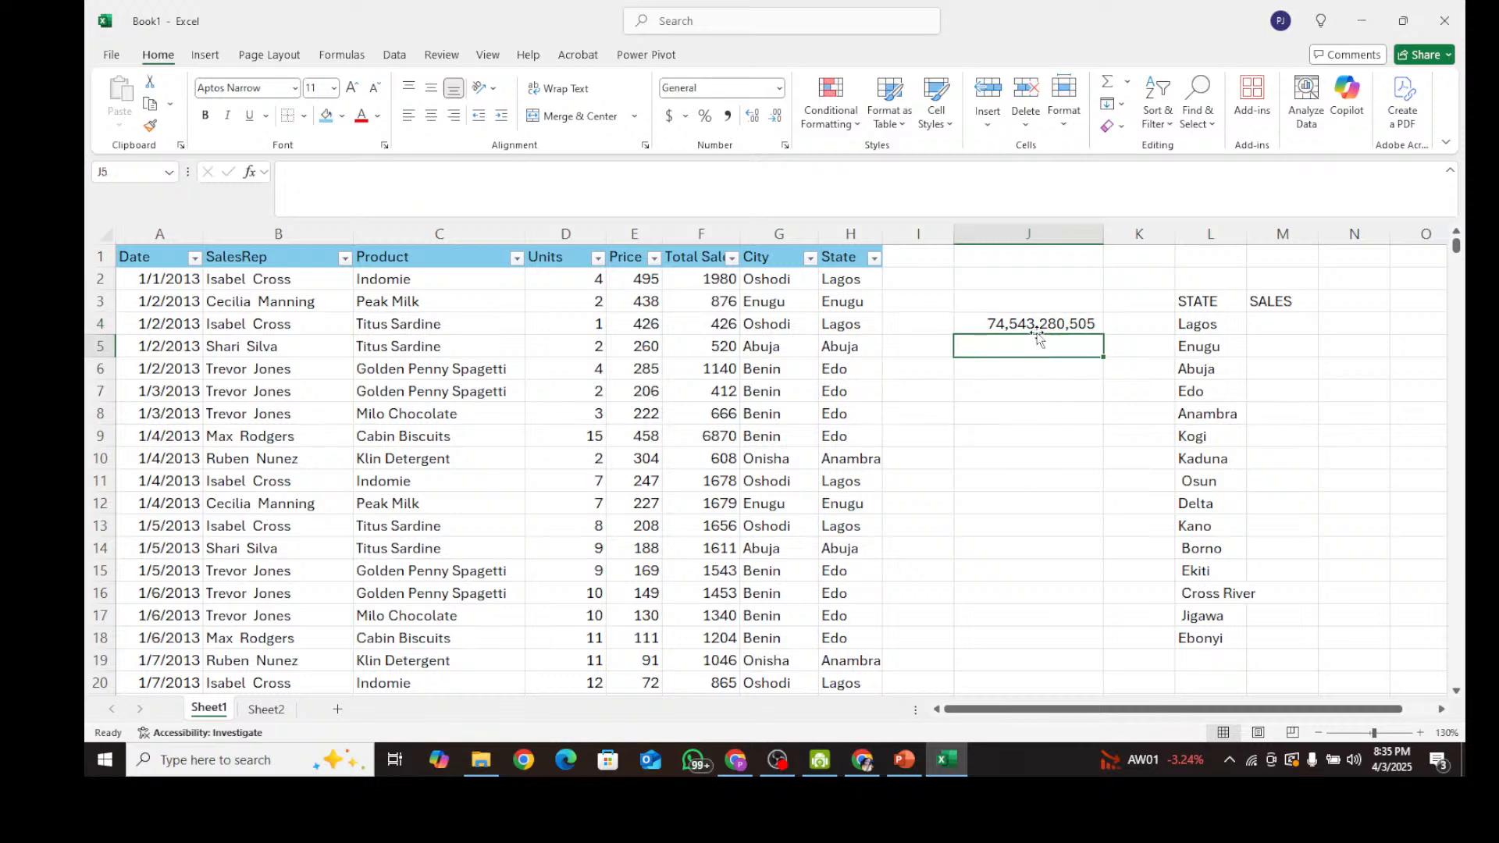
left_click(1035, 323)
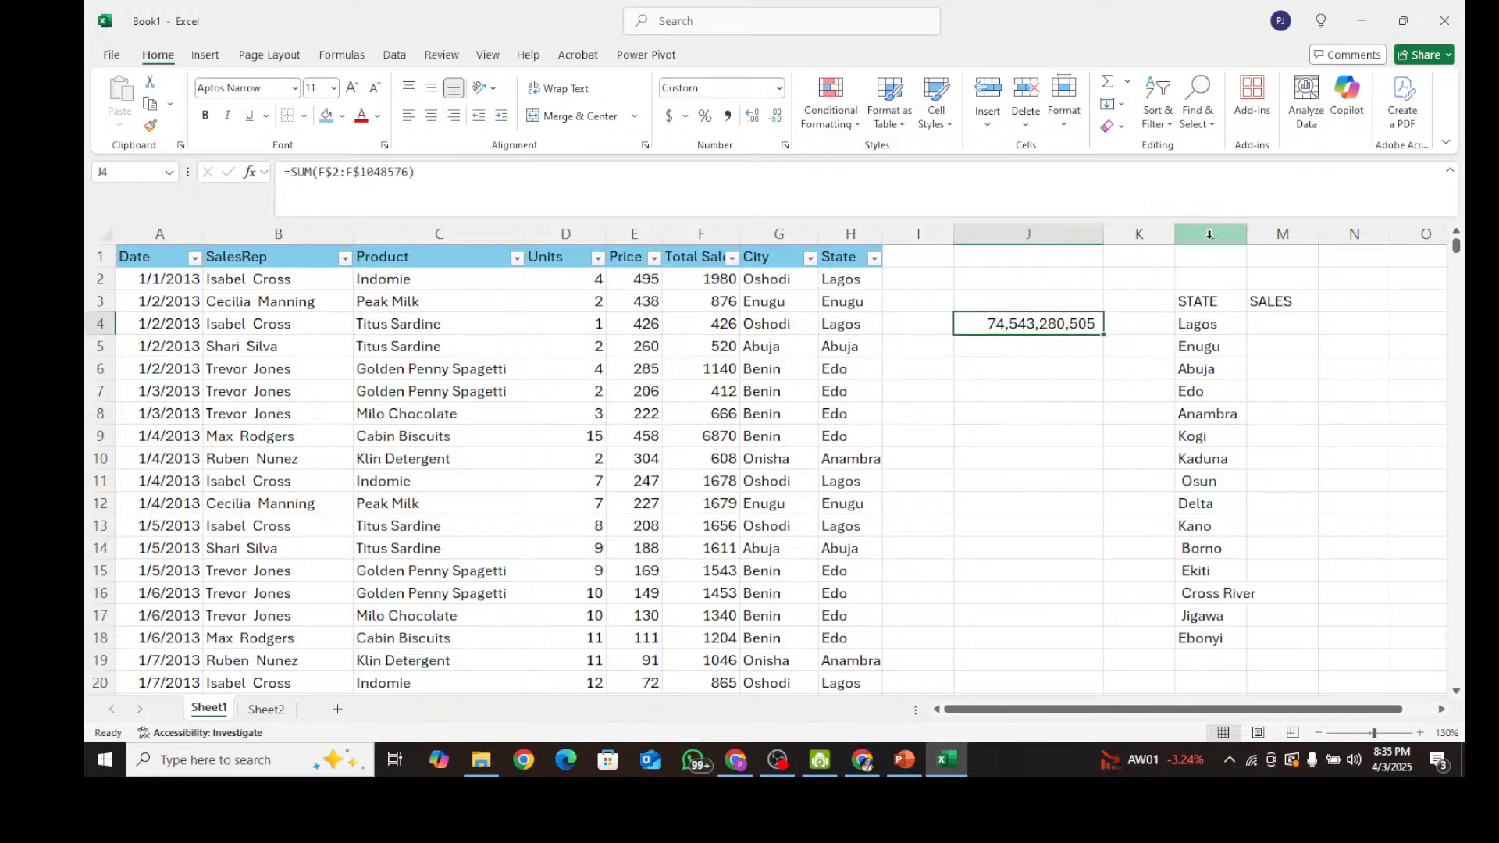
Move the STATE and SALES table down to start at L8, and move the total from J4 to M3.
left_click_drag(1208, 301, 1302, 659)
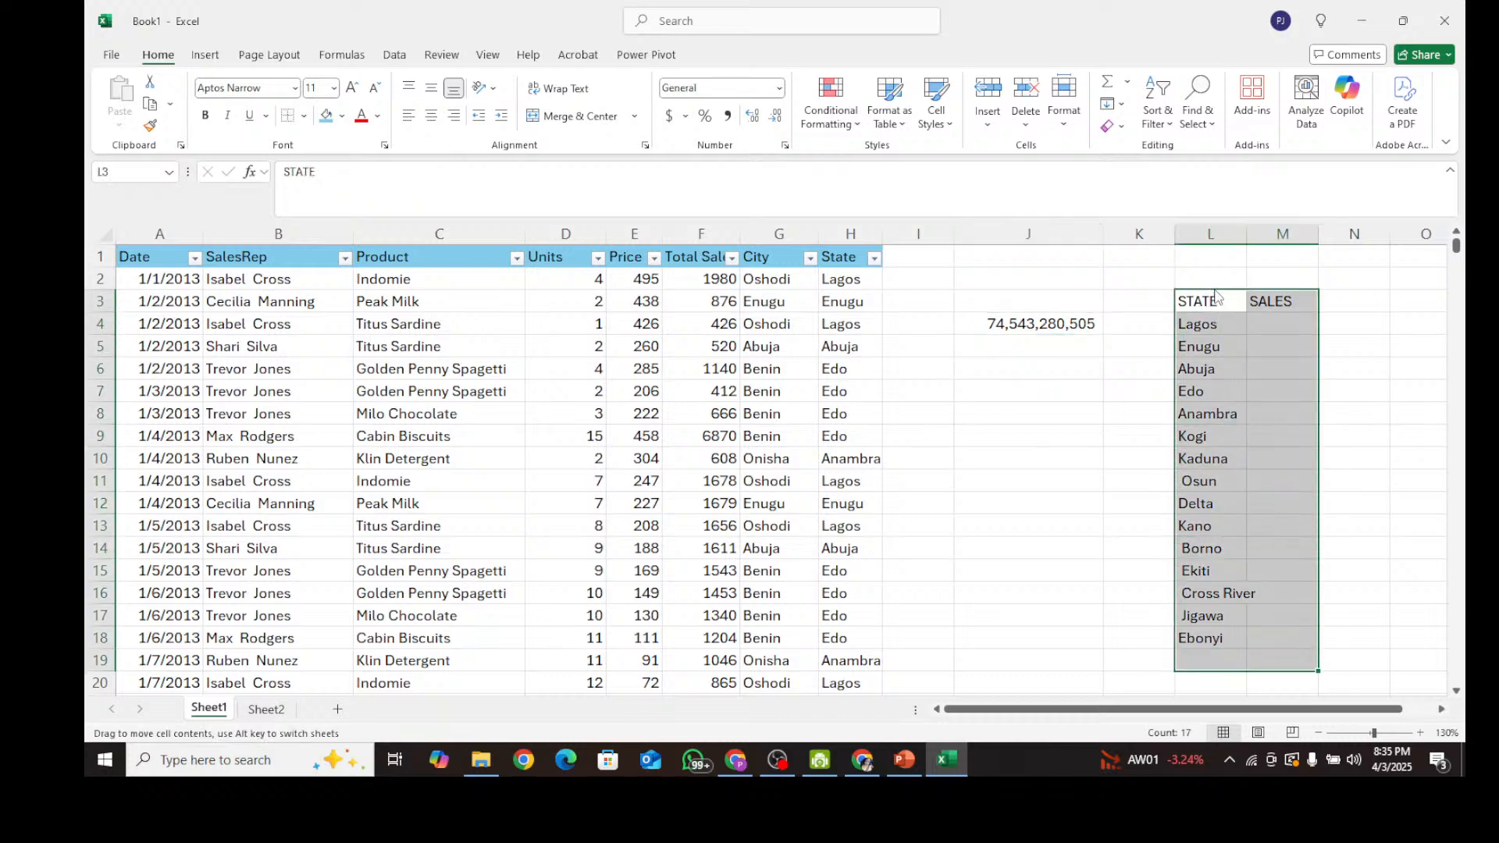
left_click_drag(1214, 296, 1216, 409)
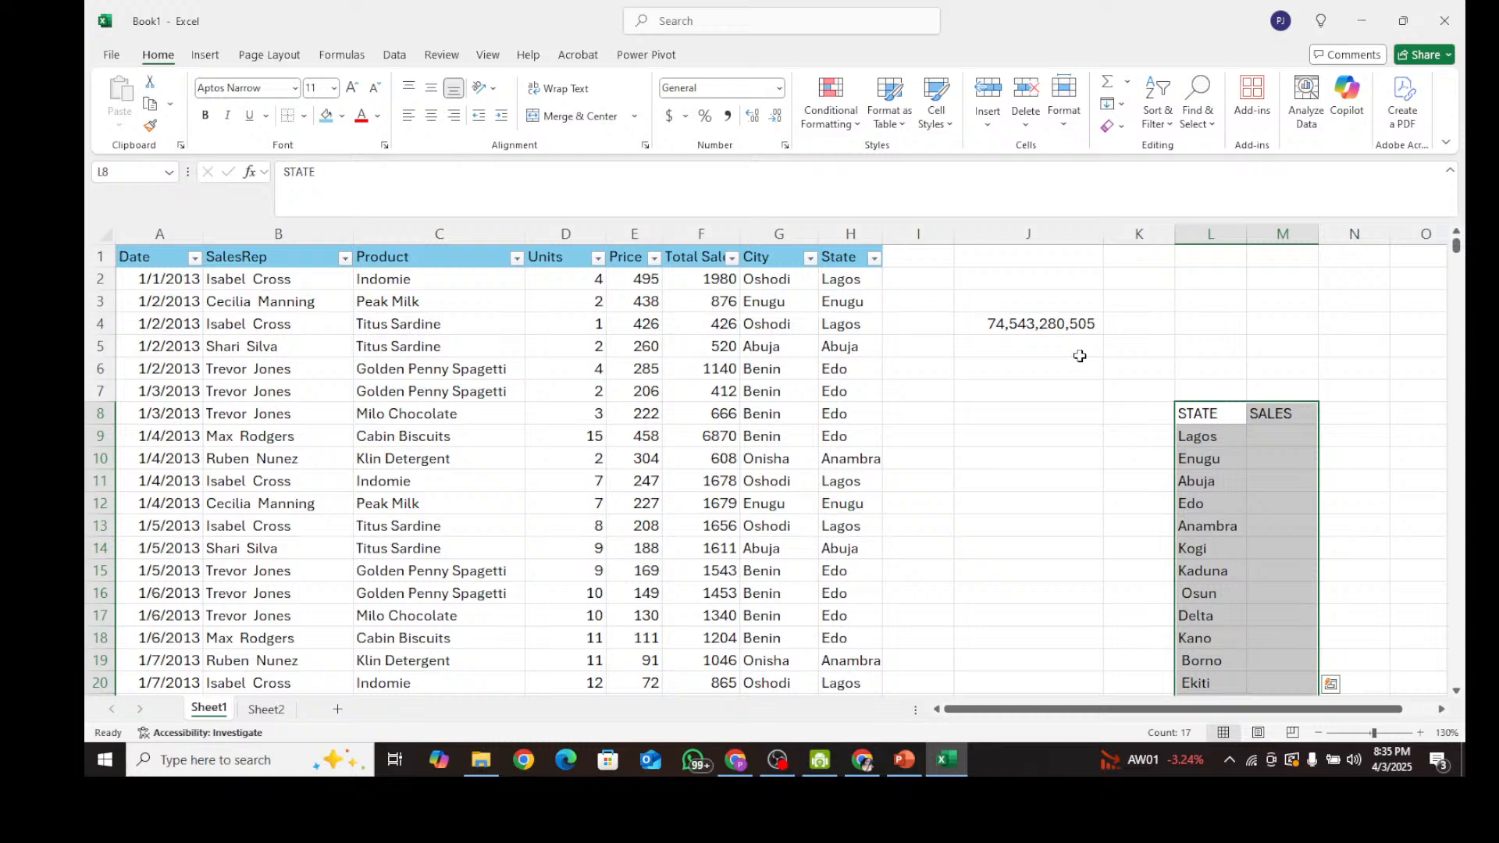
left_click(1032, 326)
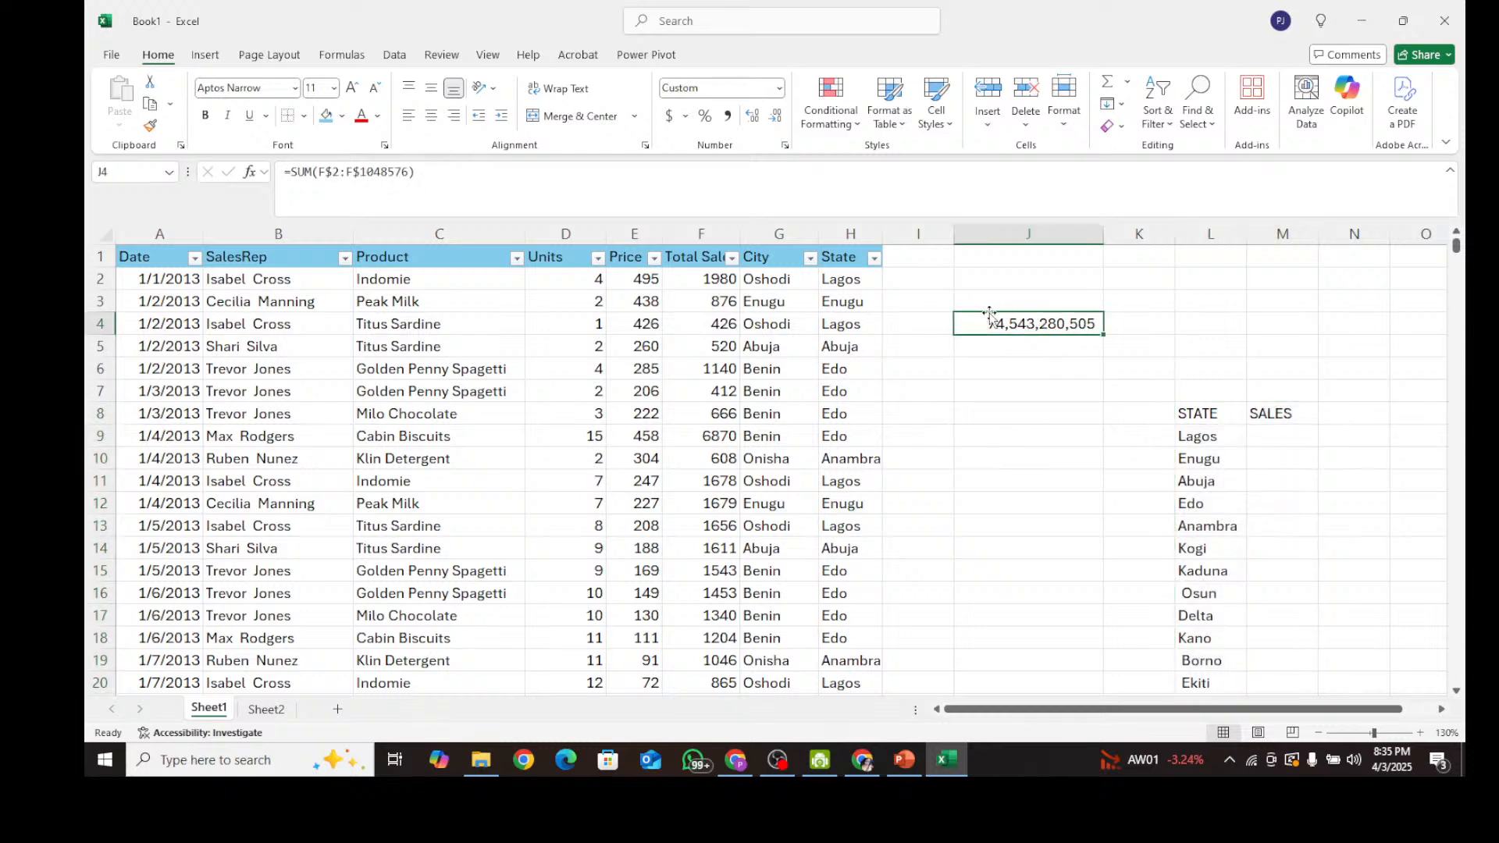
left_click_drag(960, 331, 1312, 295)
double_click(1312, 225)
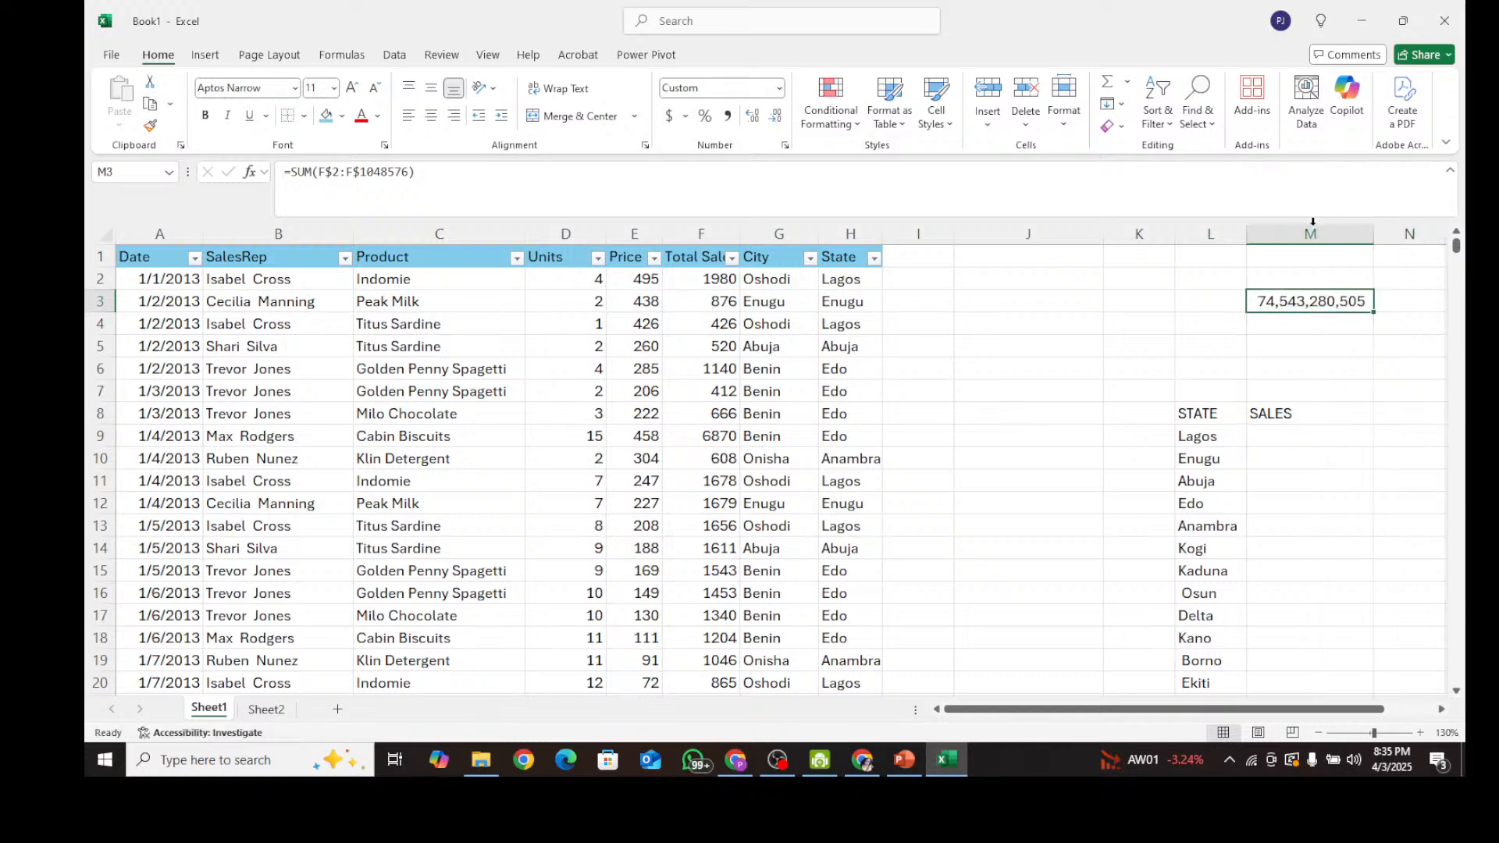
Enter the heading TOTAL SALES in M2 and AVERAGE in L2, and widen column L slightly.
left_click(1308, 279)
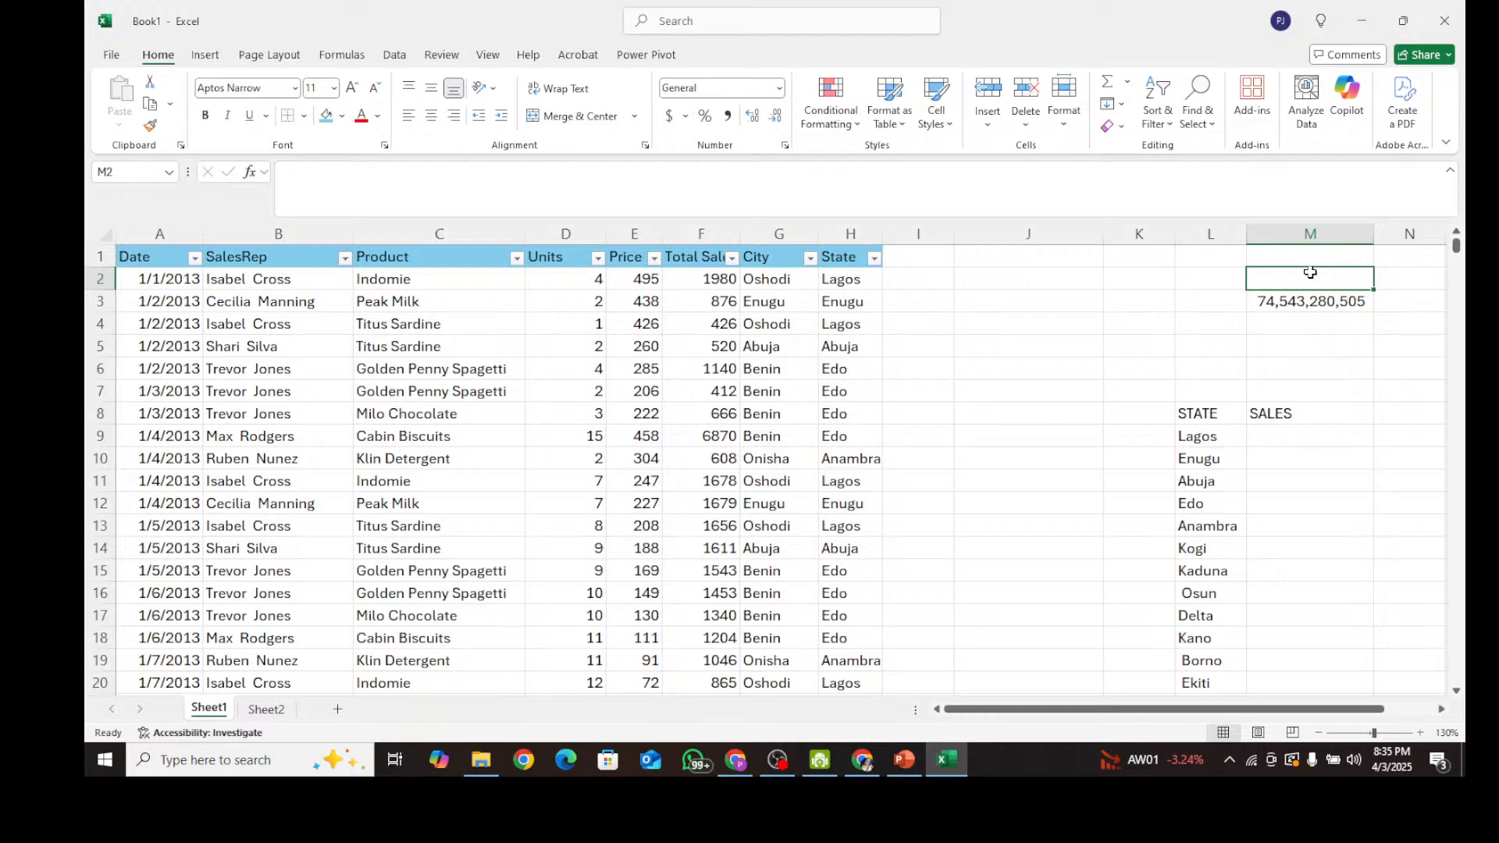
type("TOTAL SA")
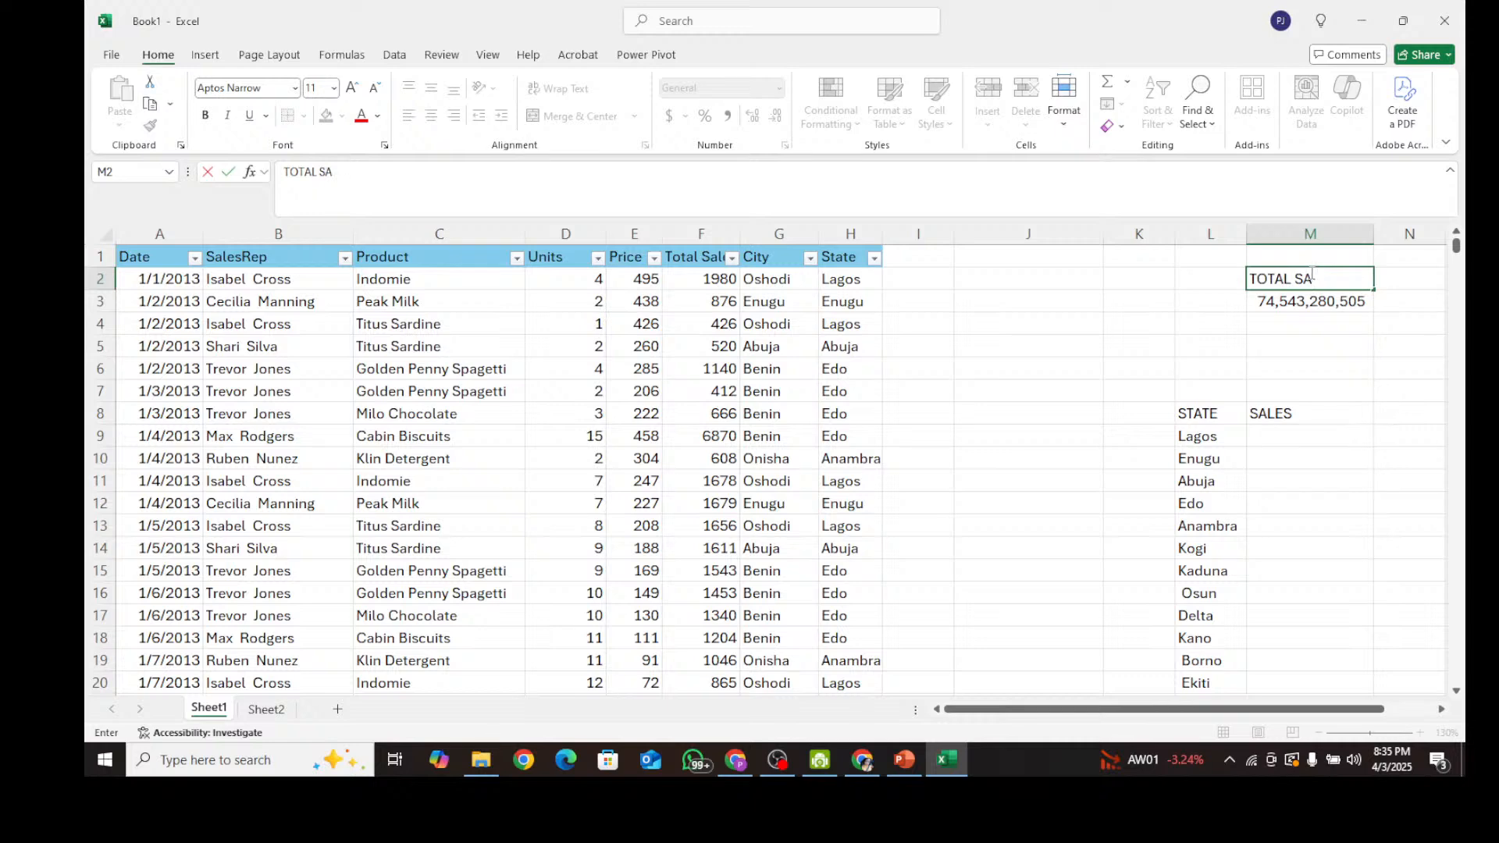
type("LES")
left_click(1220, 278)
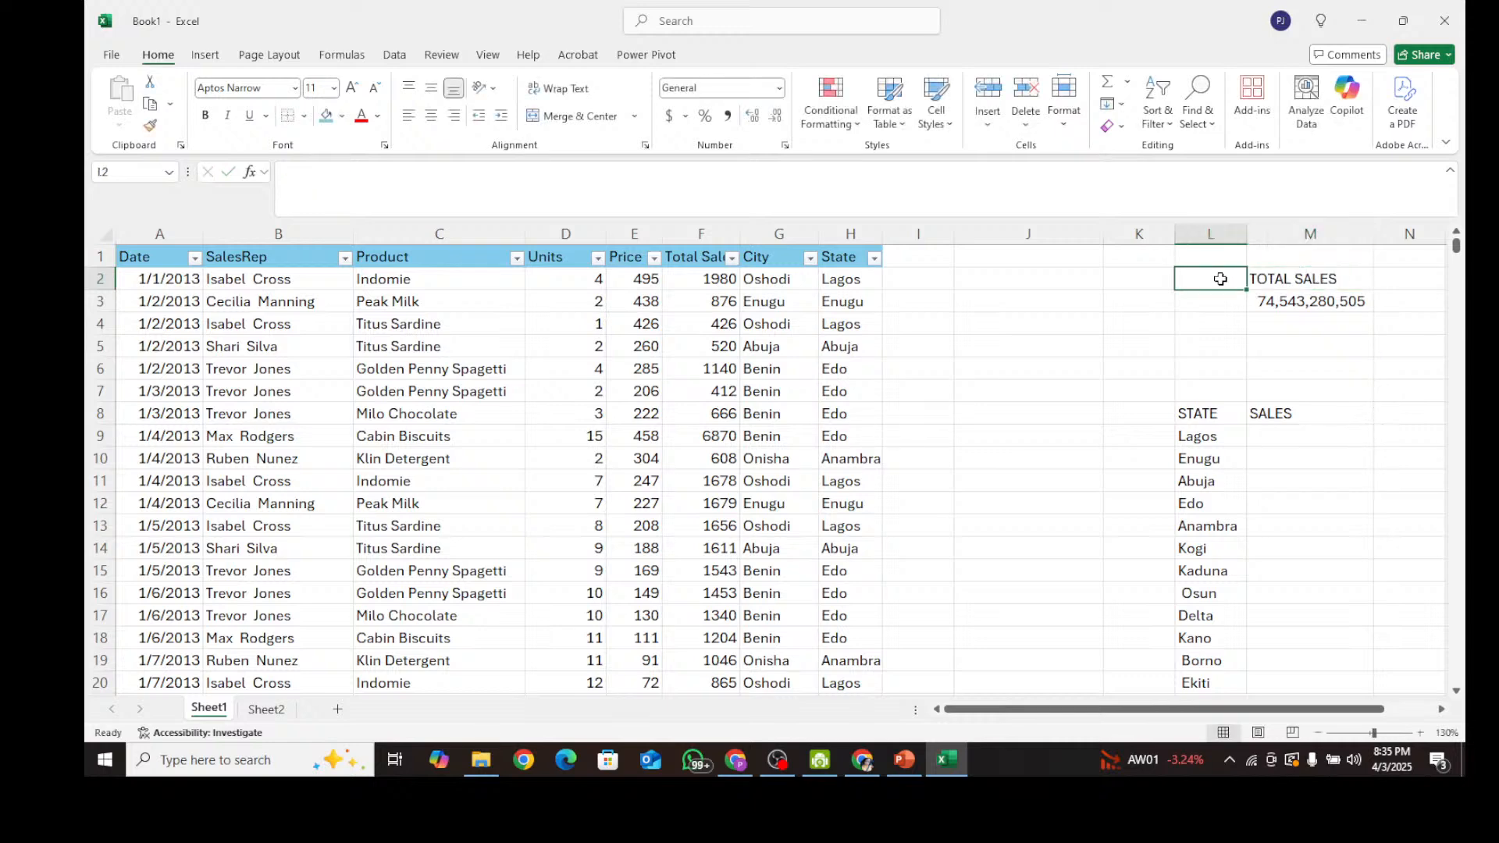
type("AVERA")
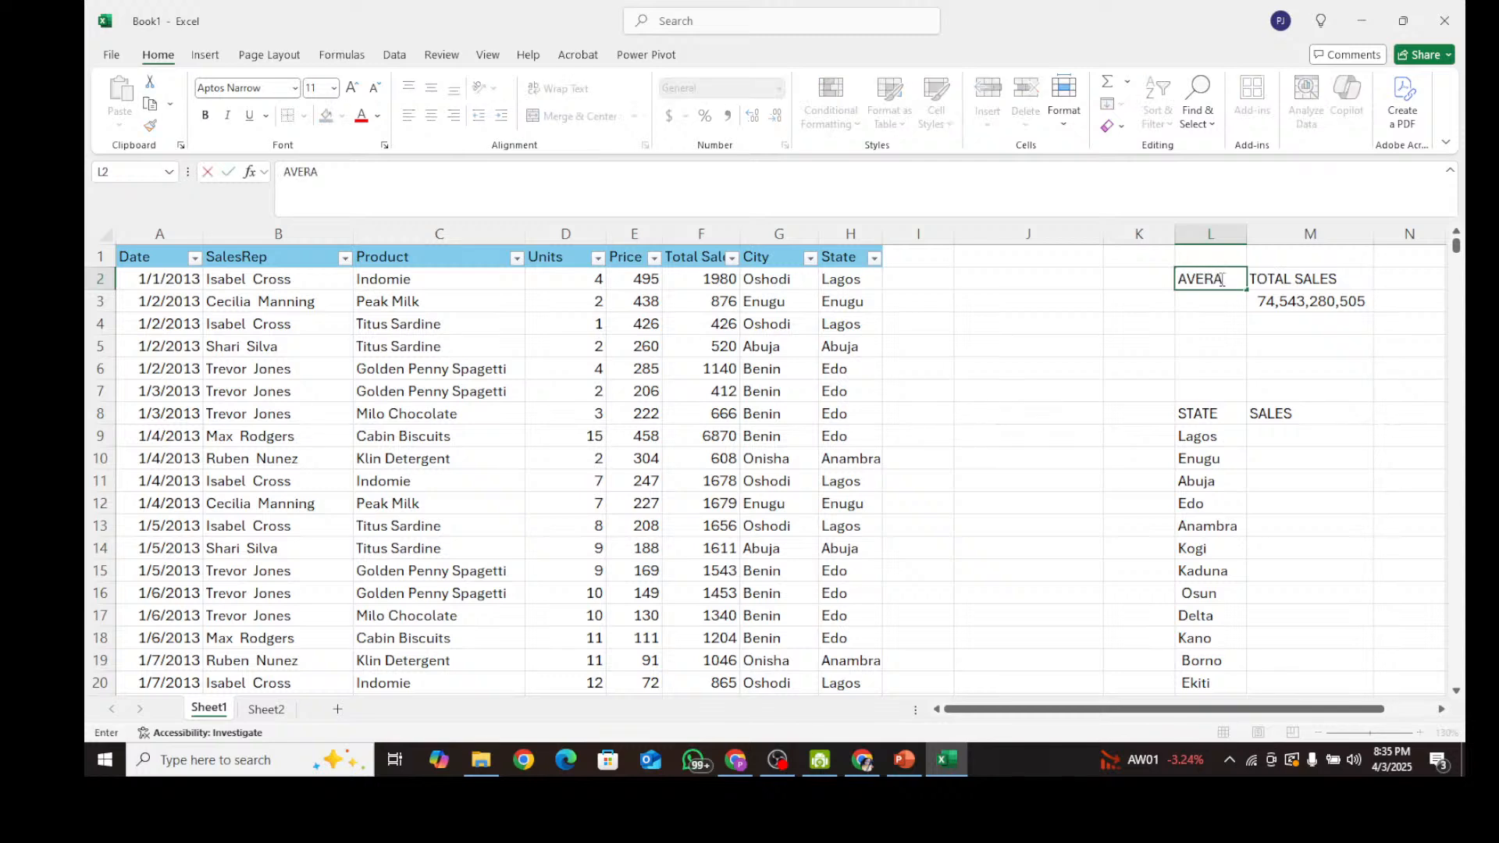
type("GE")
left_click(1234, 353)
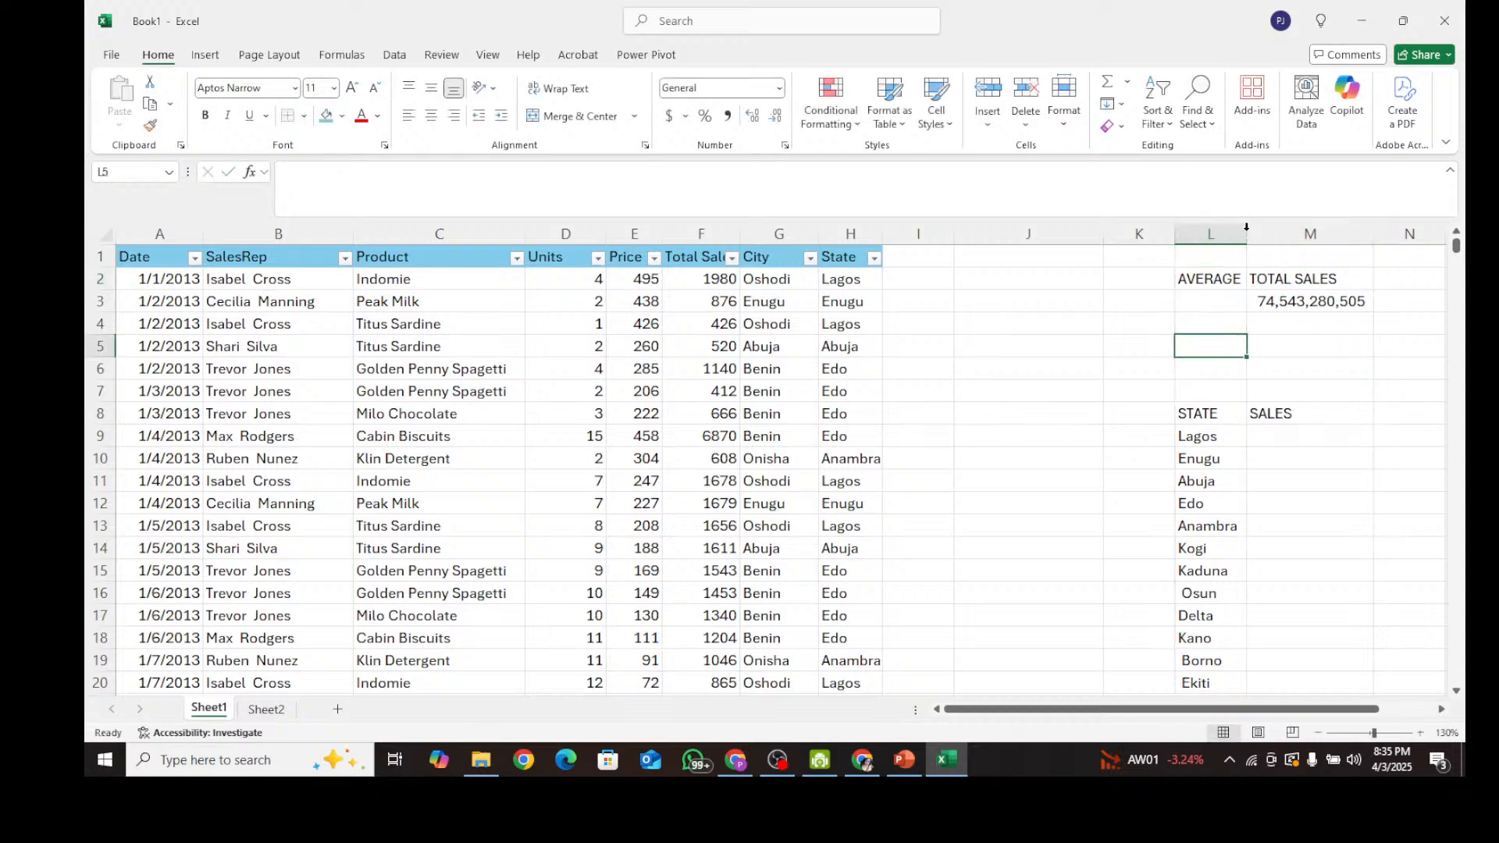
left_click_drag(1247, 233, 1262, 233)
Fill the AVERAGE and TOTAL SALES heading cells L2:M2 with the same light blue as the data table's header row.
left_click_drag(1210, 279, 1319, 278)
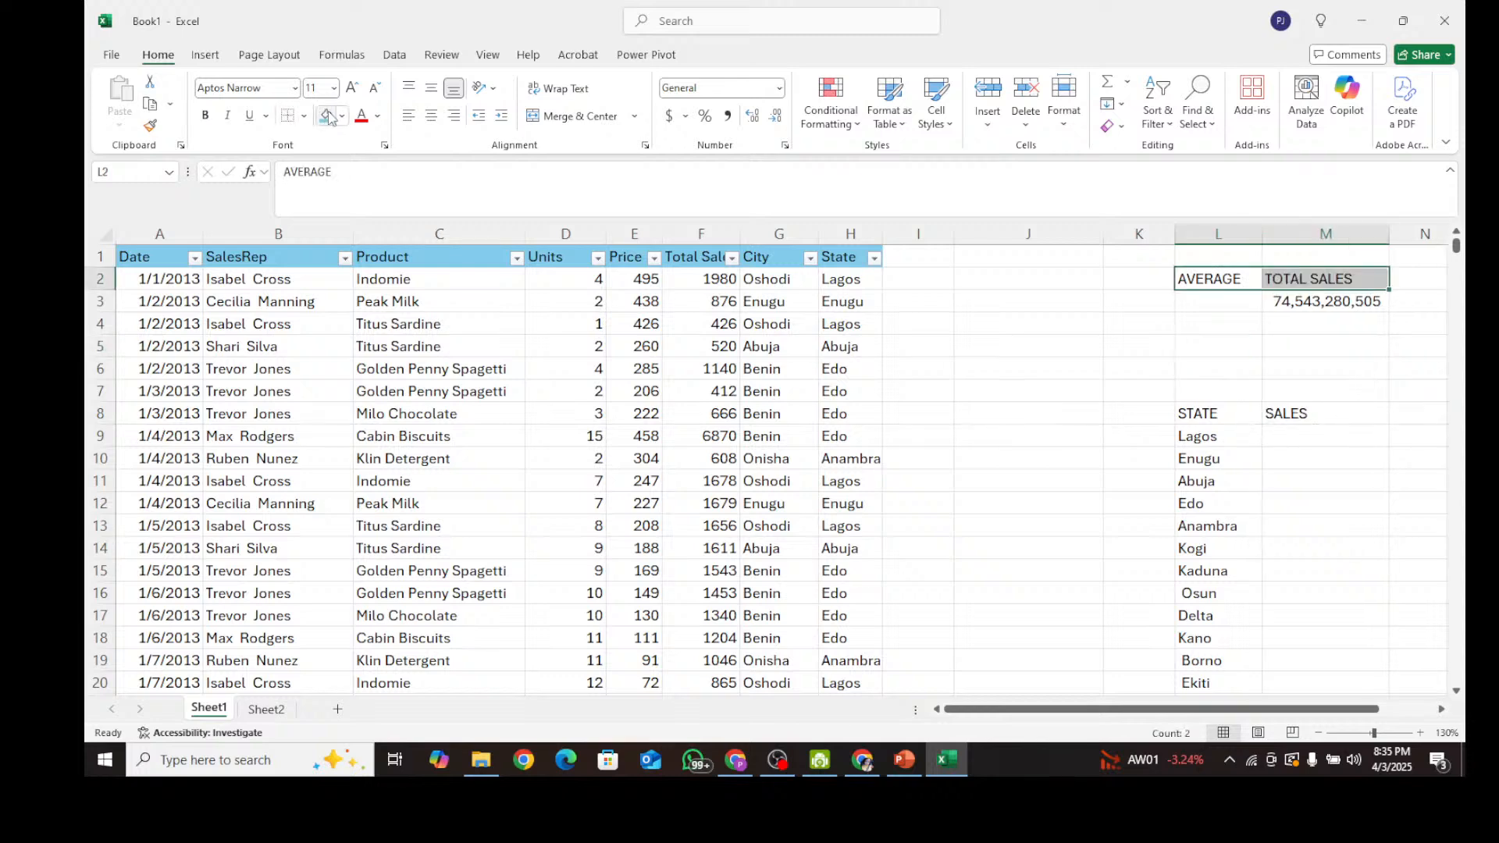
left_click(333, 122)
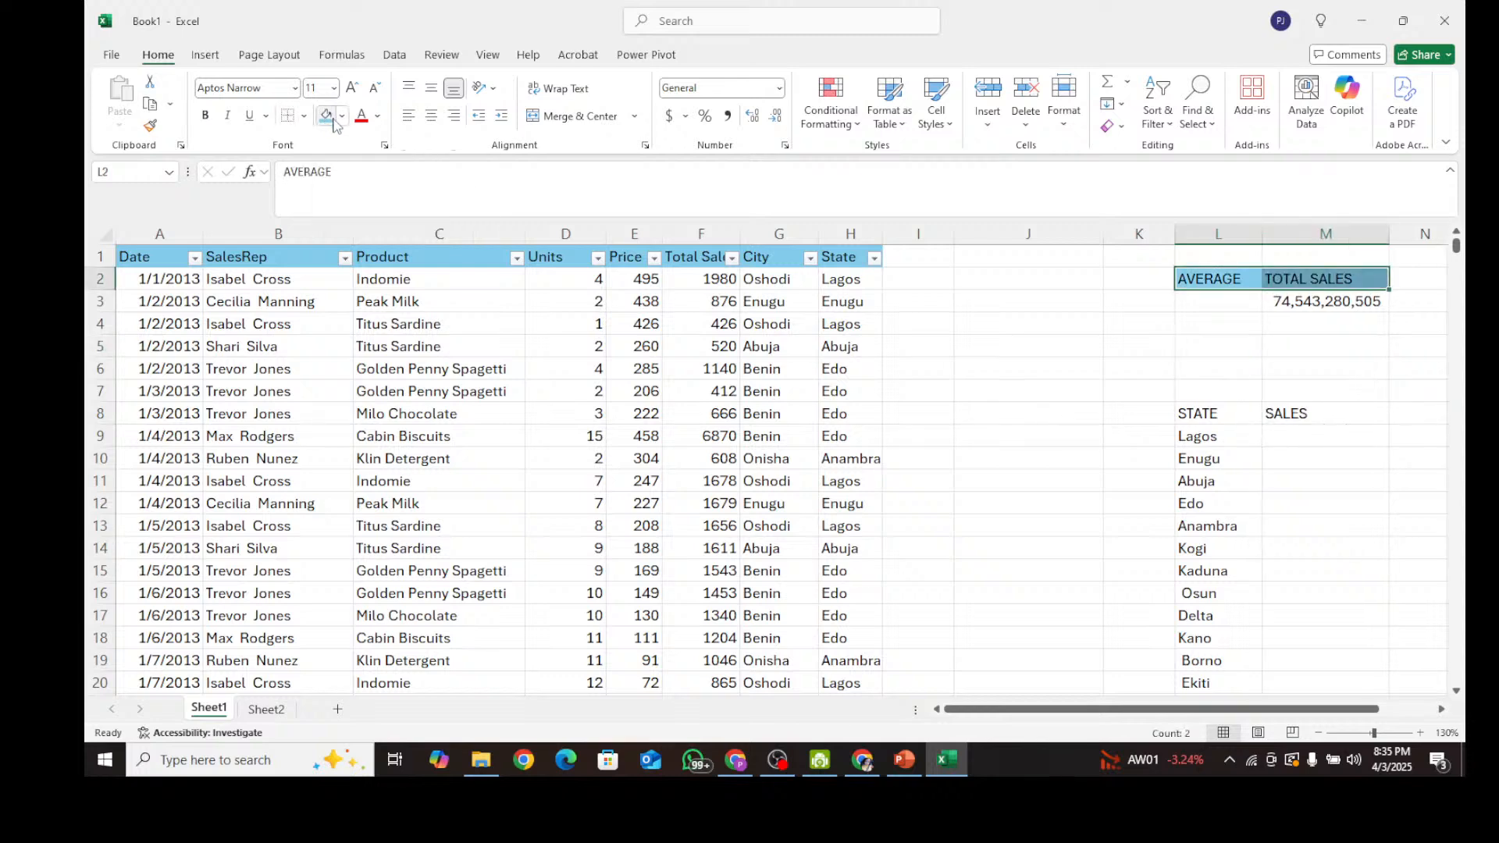
Enter an AVERAGE formula in L3 over the Total Sales column from row 2 down, =AVERAGE(F$2:F$1048576).
left_click(1202, 301)
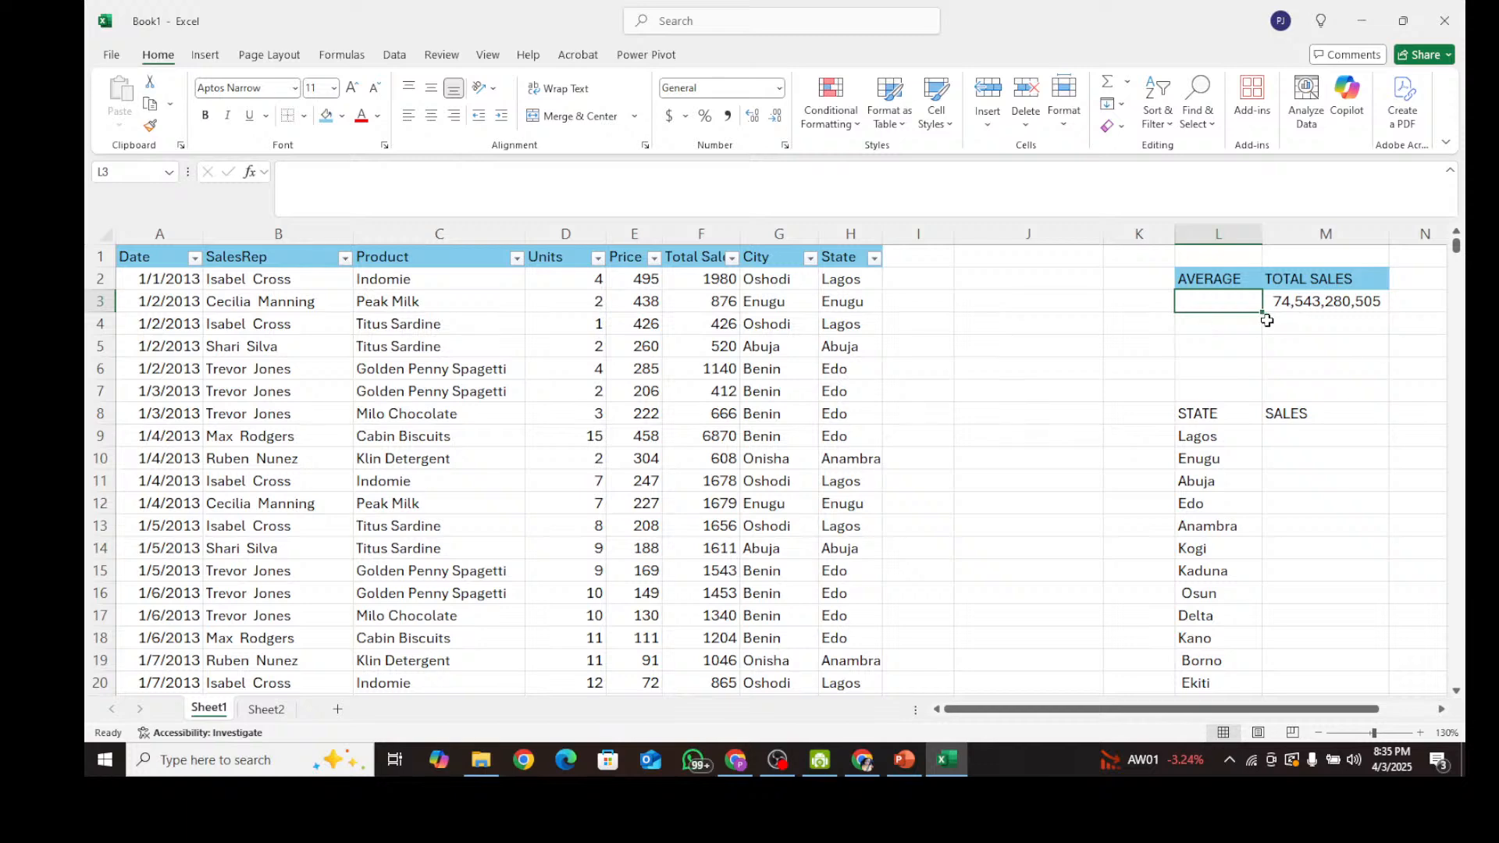
type("=")
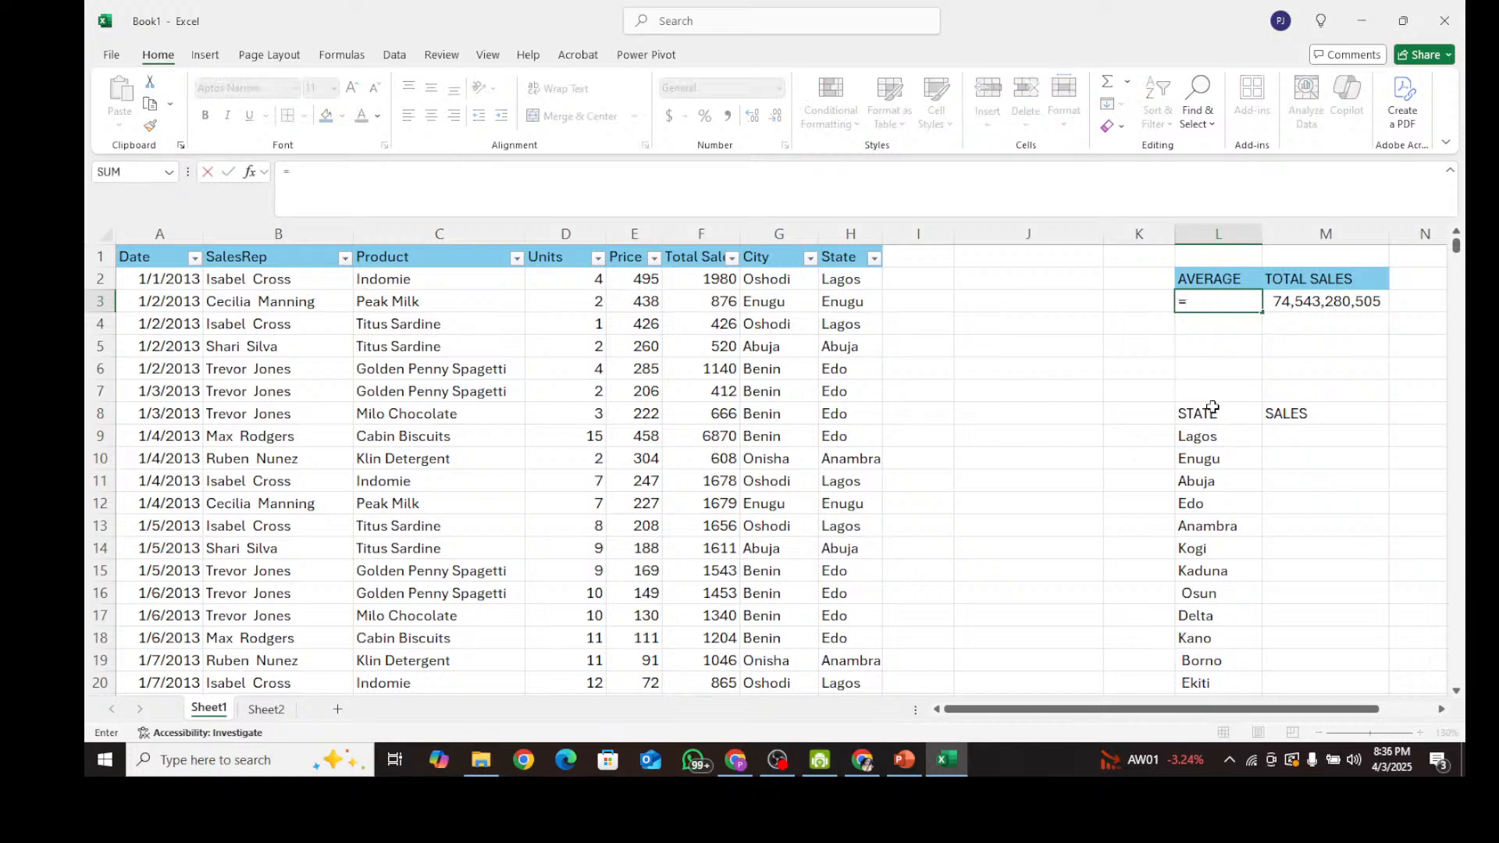
type("AVER")
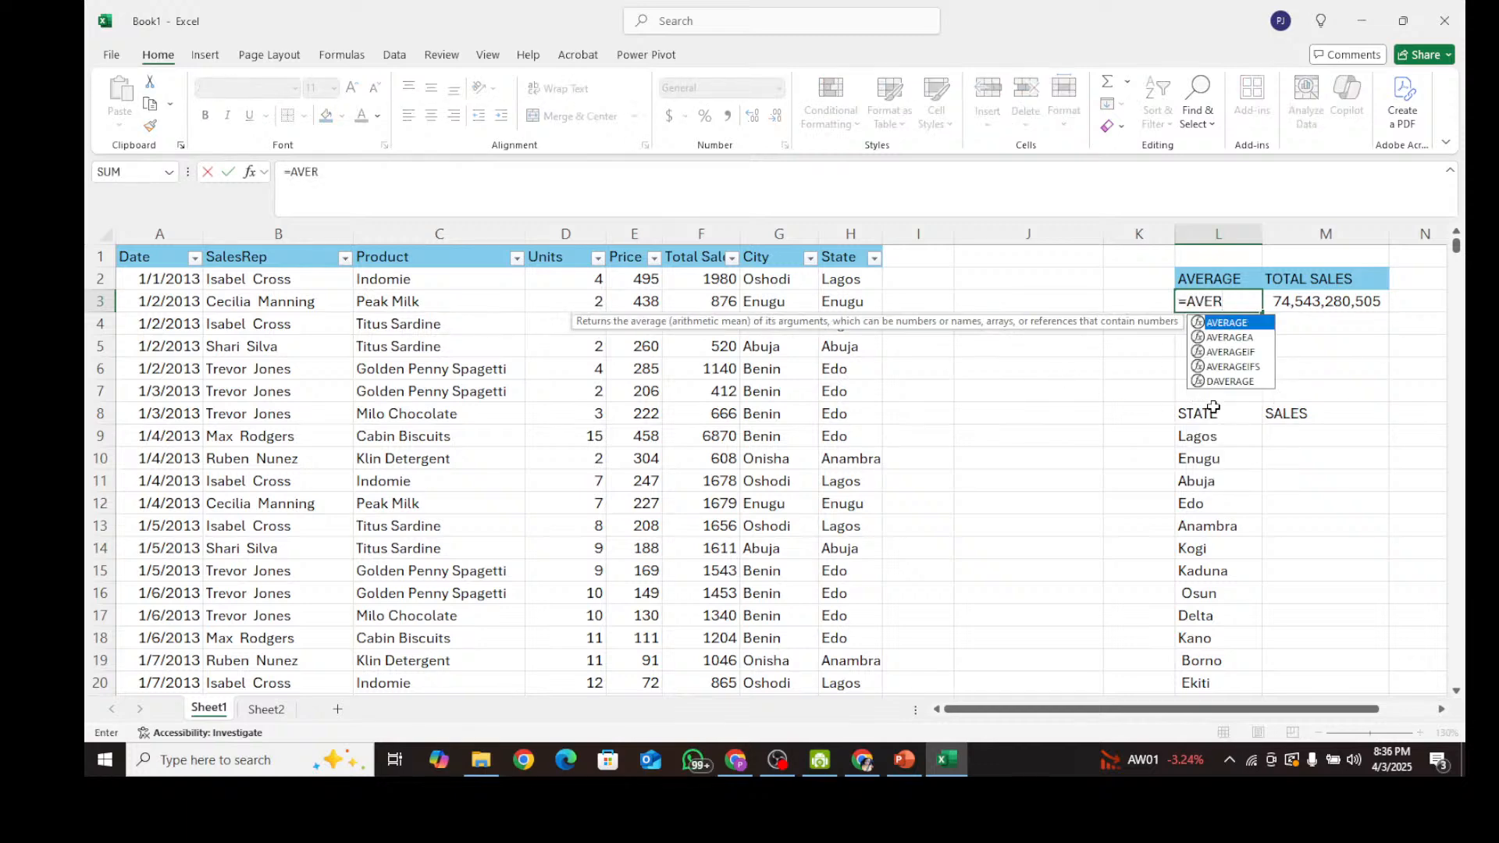
double_click(1249, 323)
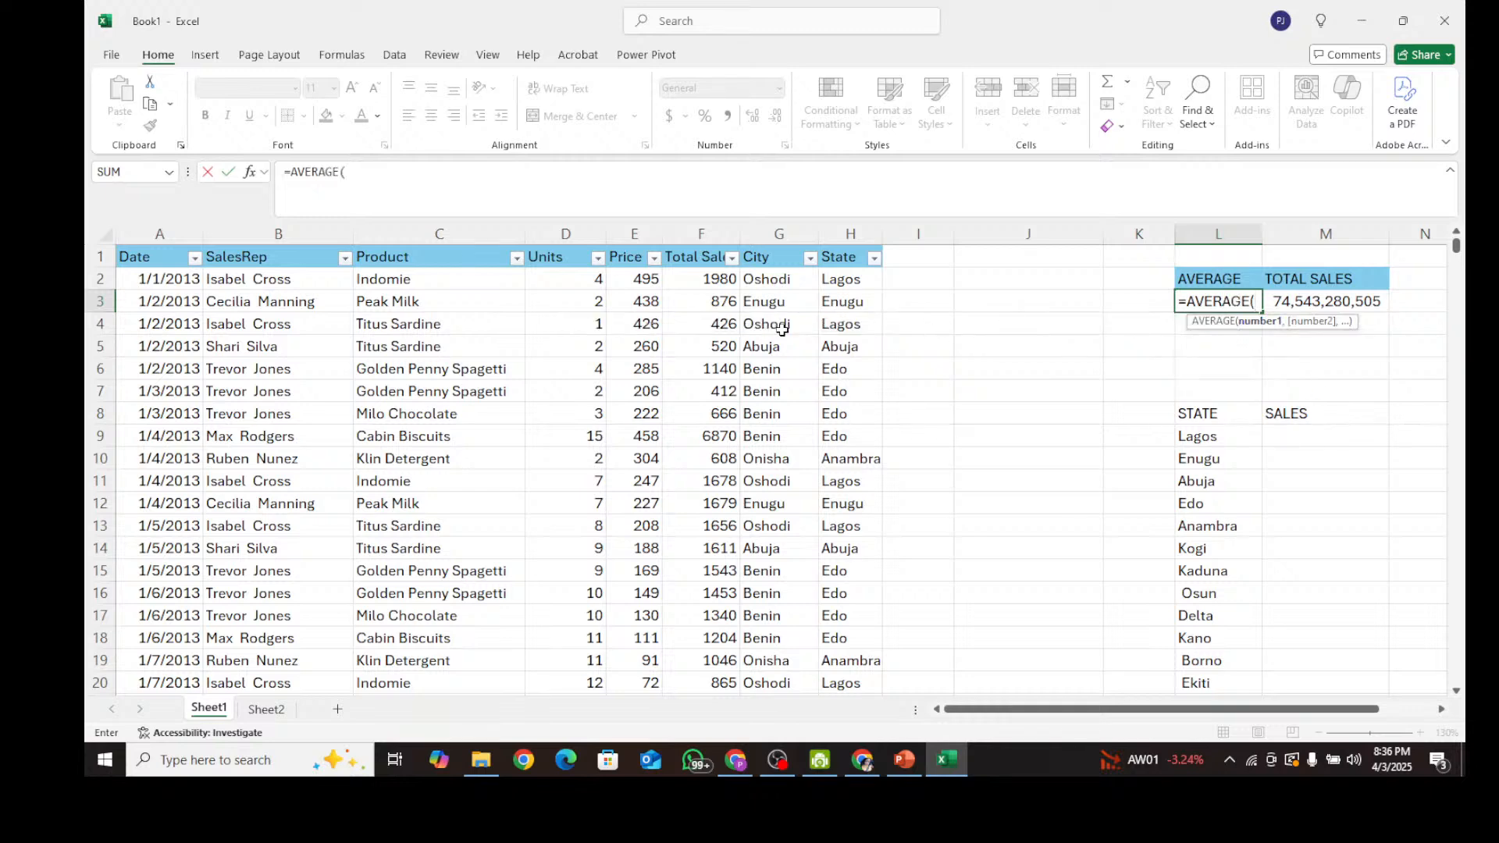
left_click(705, 279)
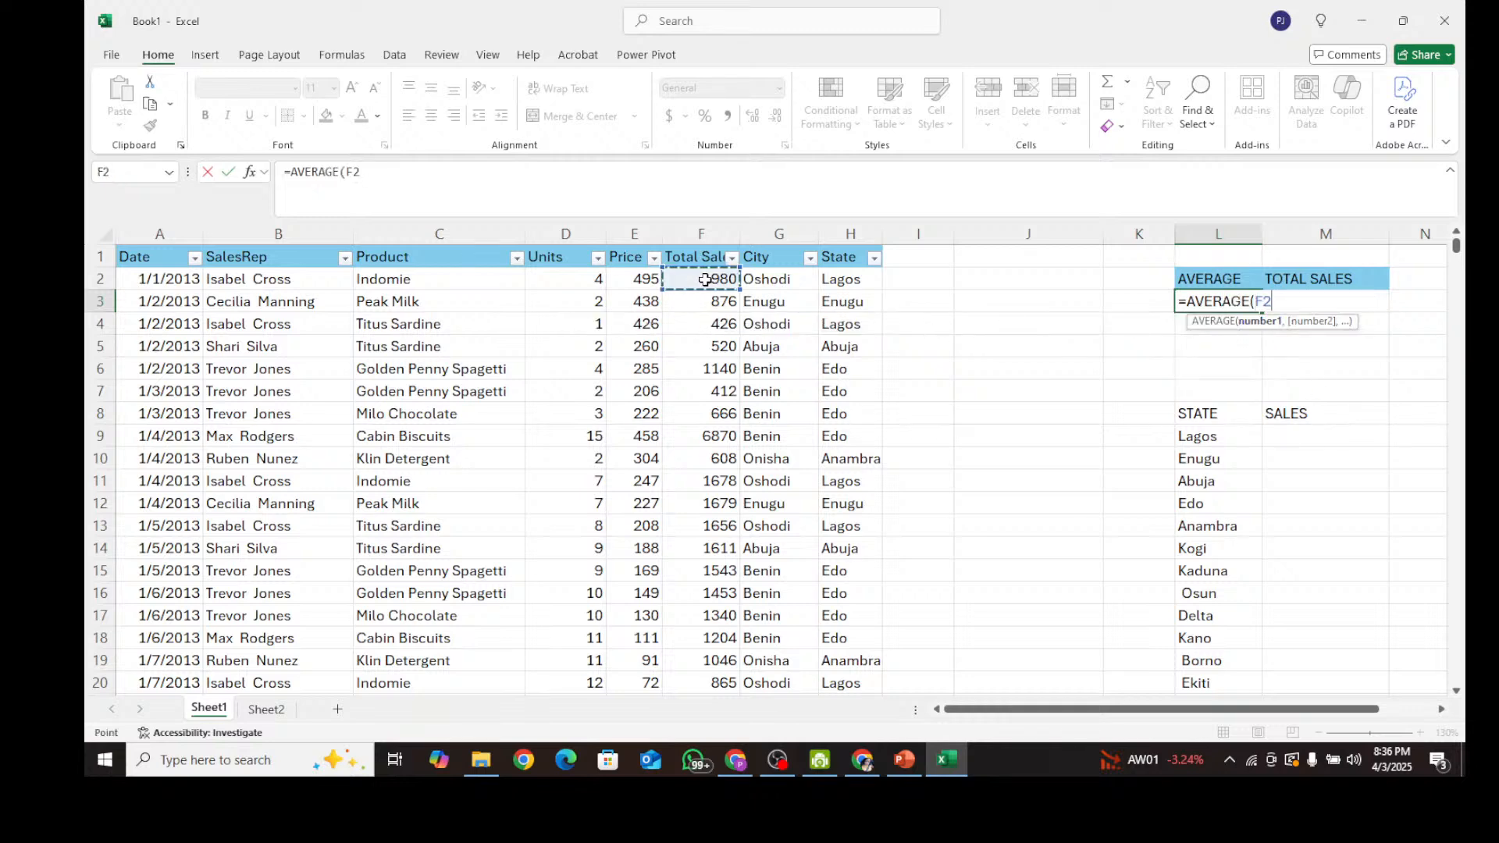
key("ctrl+space")
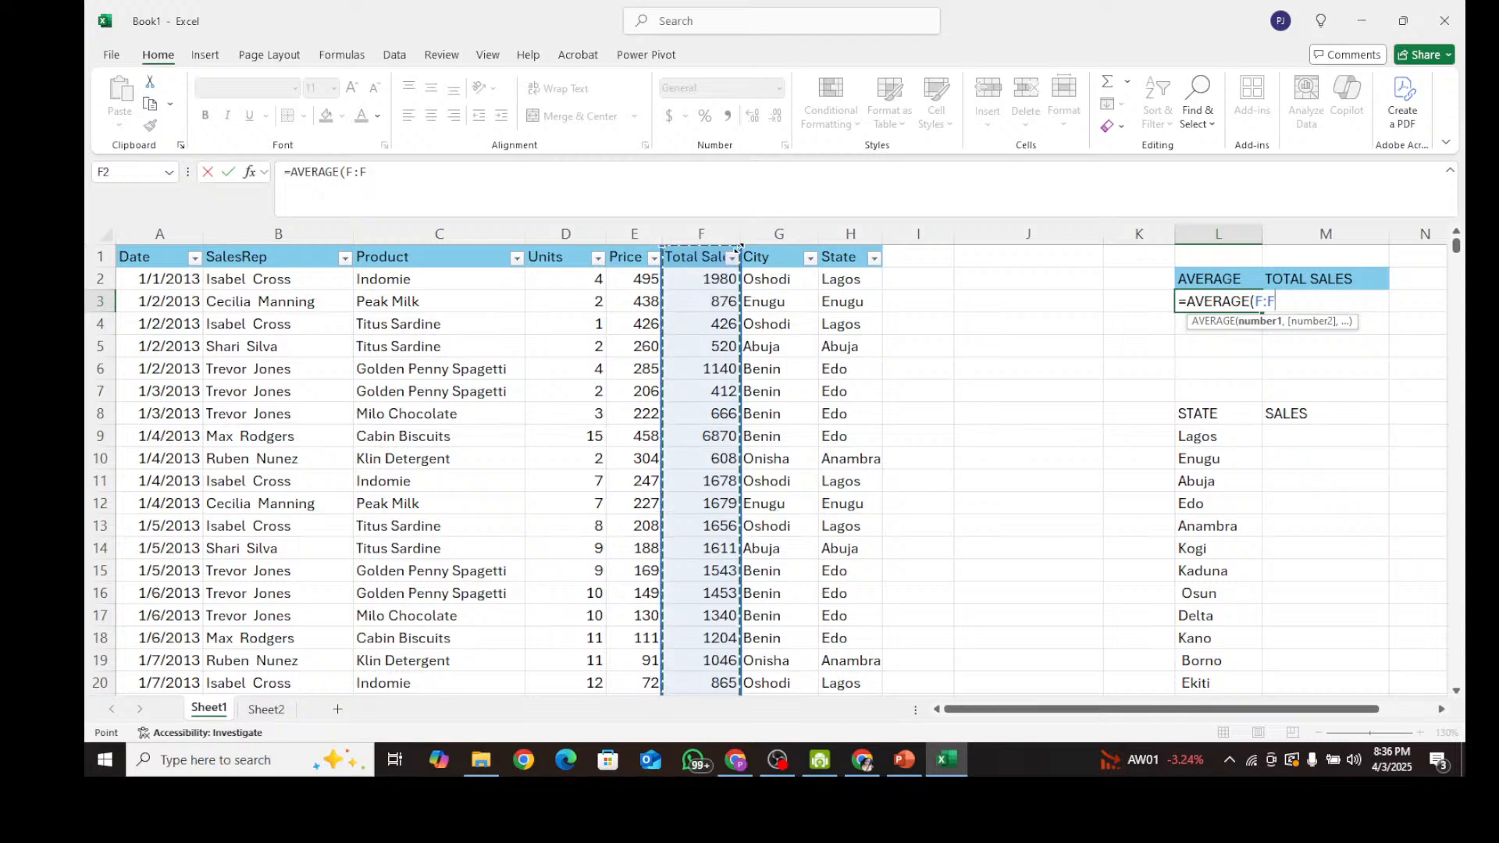
left_click_drag(740, 247, 741, 265)
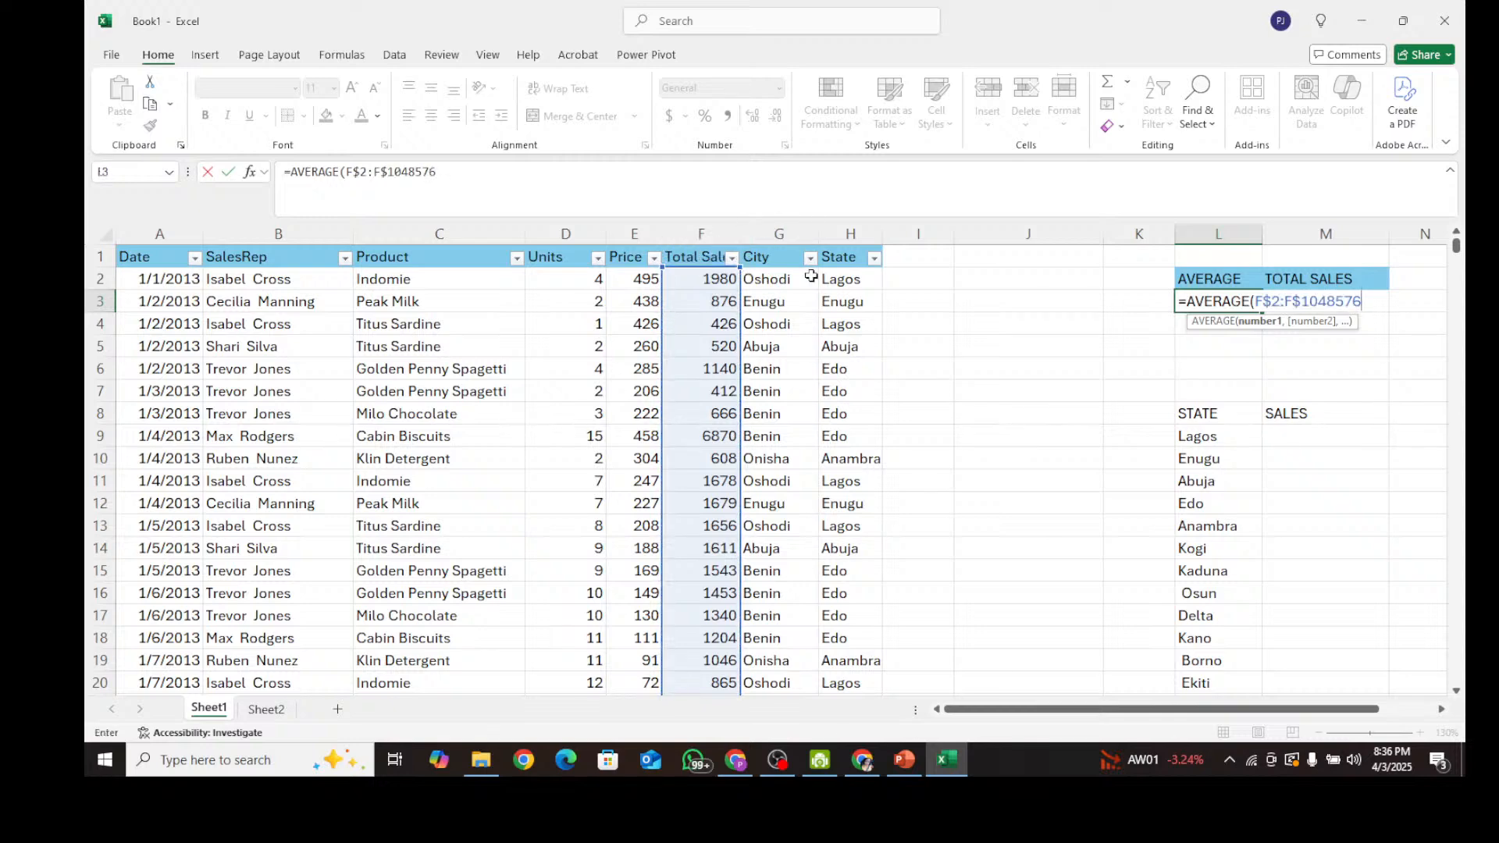
type(")")
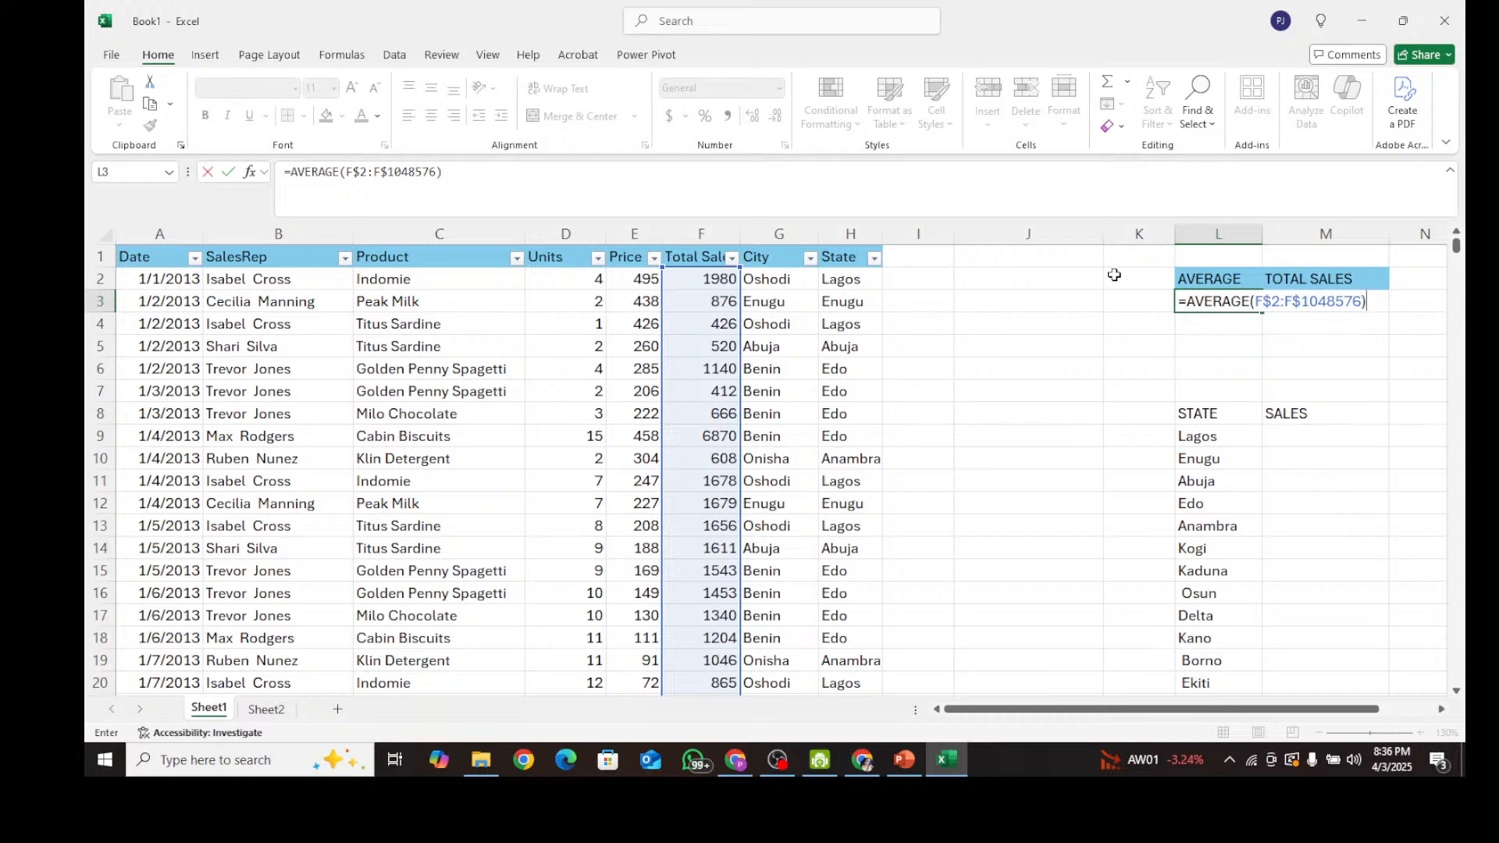
key("Return")
Format the average in L3 with thousands separators and no decimal places.
left_click(1208, 301)
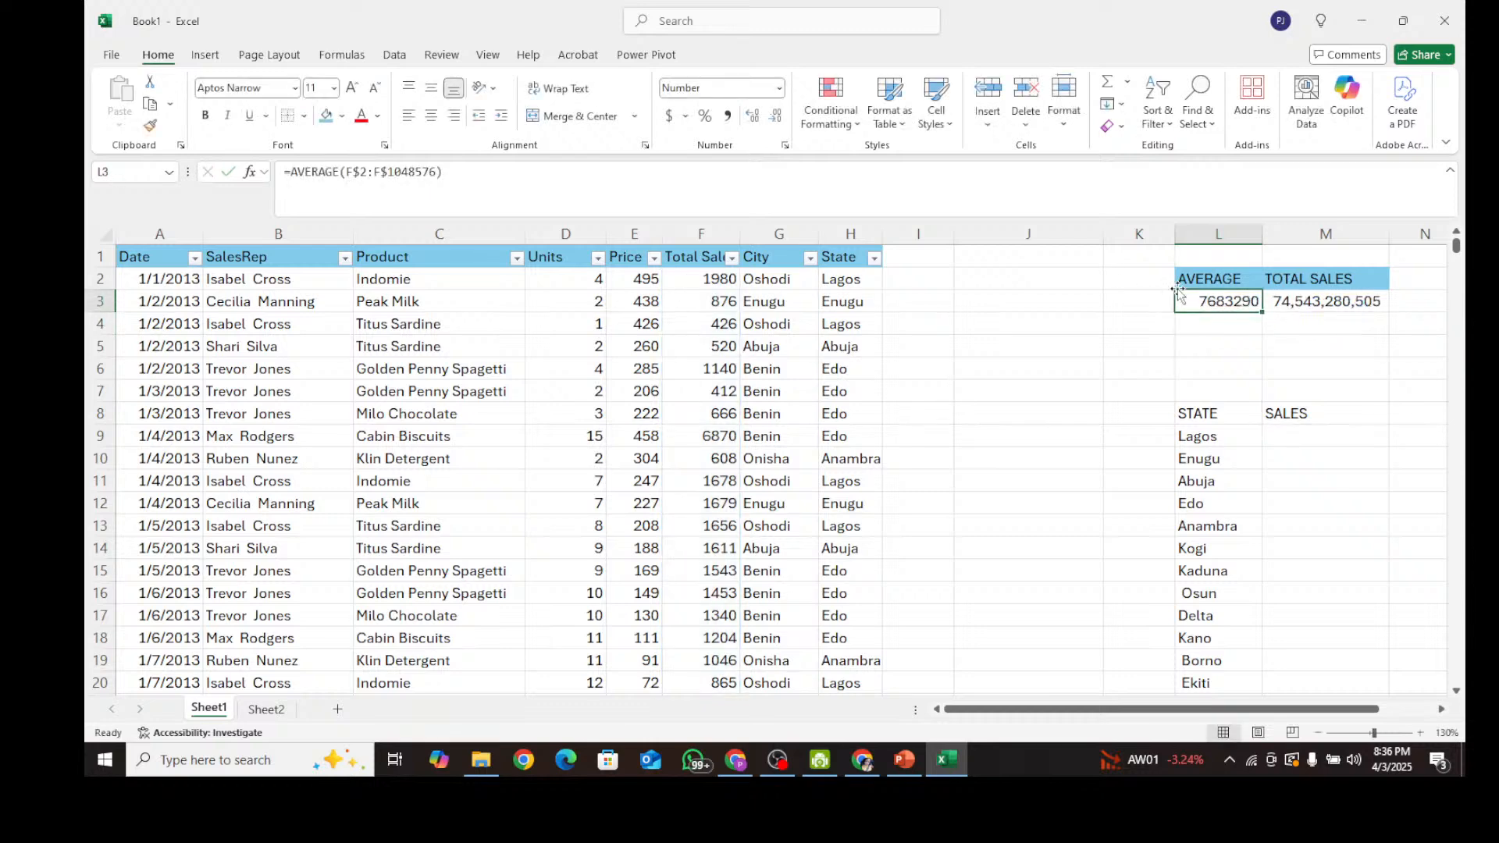
left_click(726, 117)
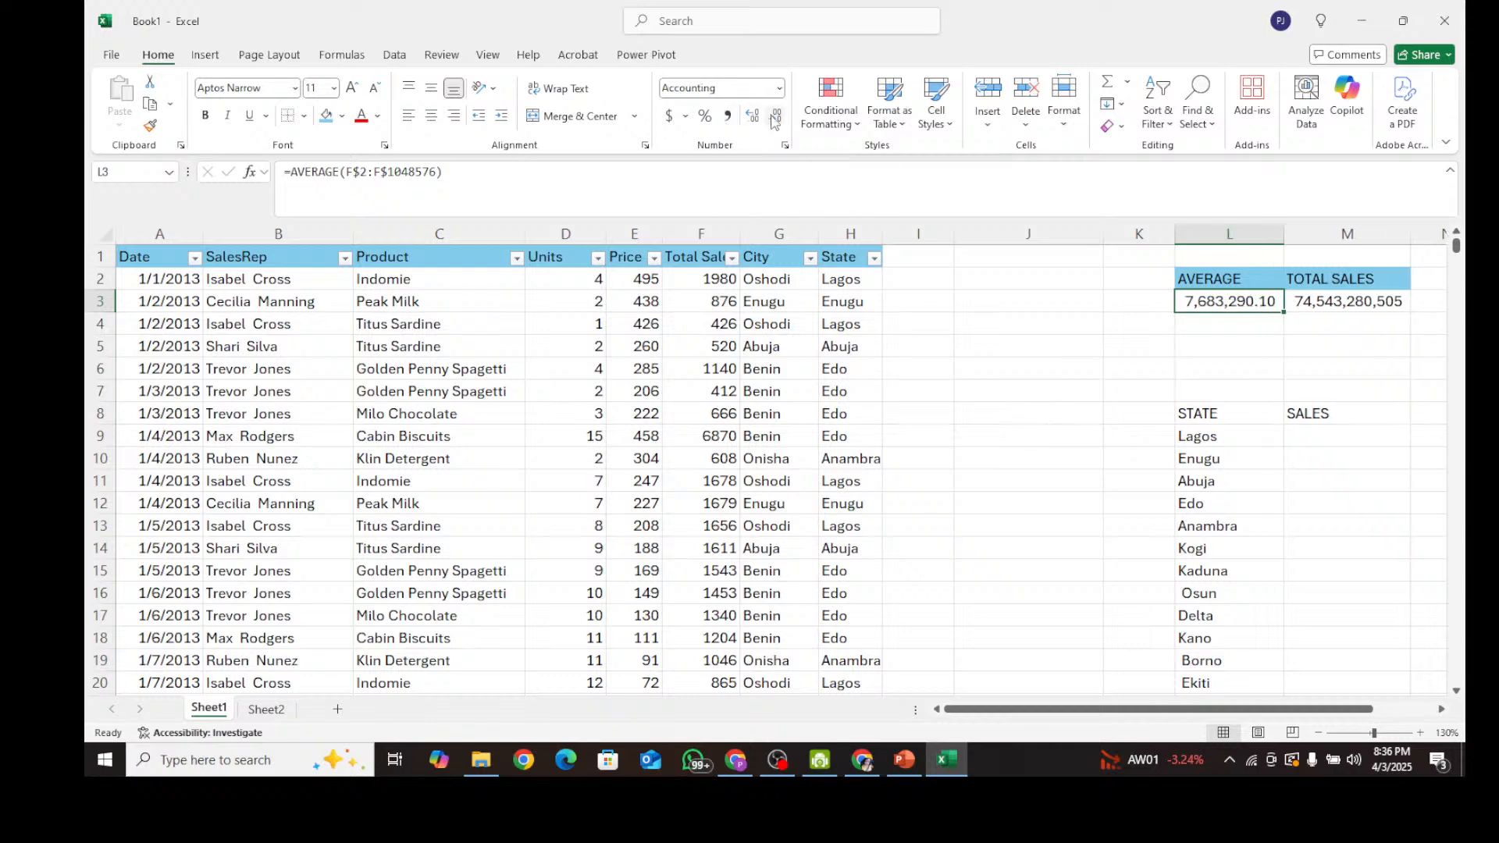
left_click(774, 119)
left_click(773, 119)
left_click(1122, 330)
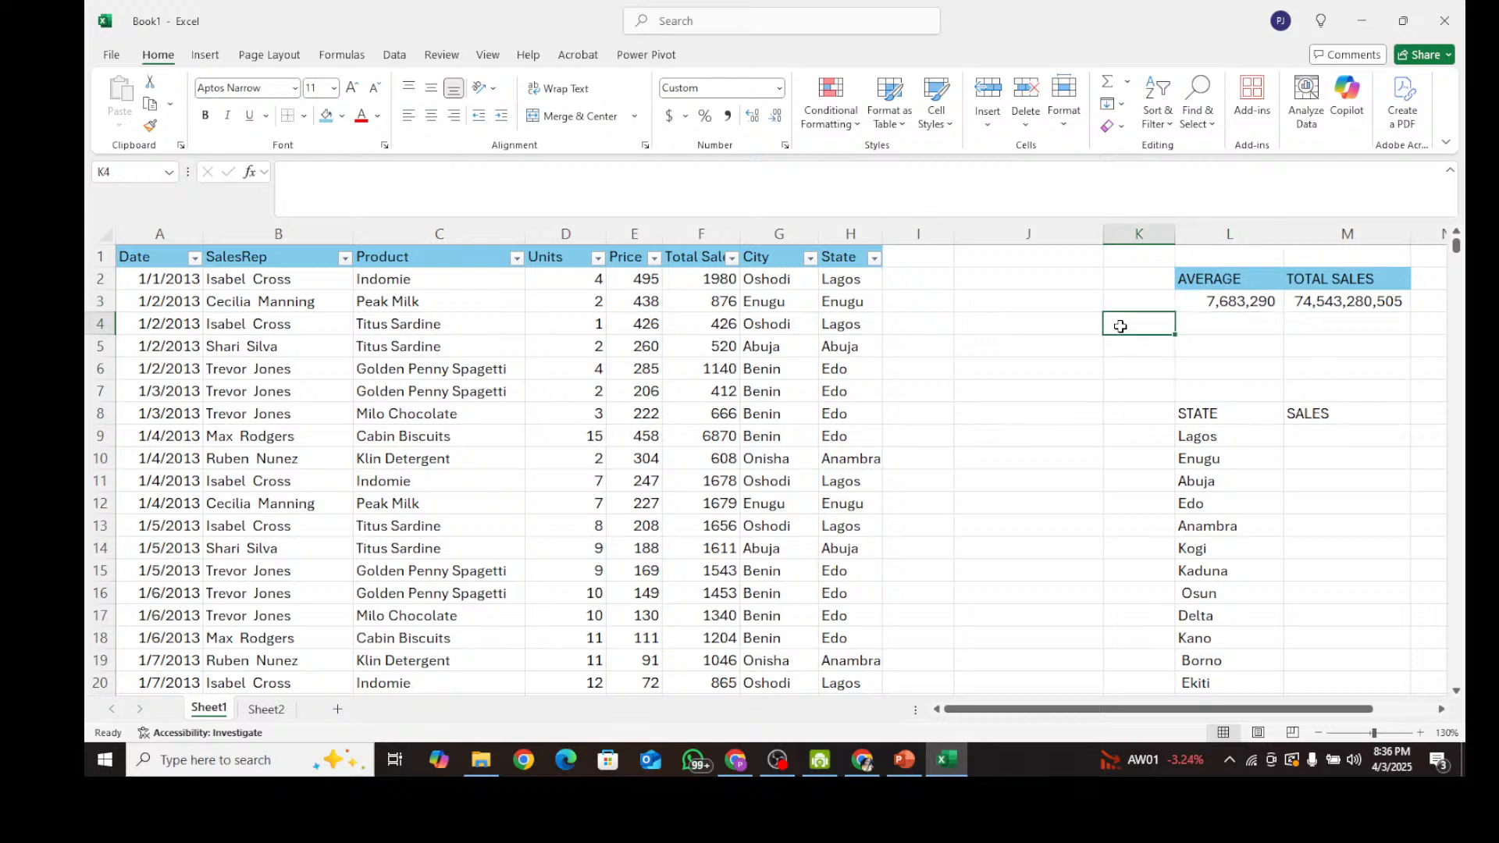
left_click(1246, 301)
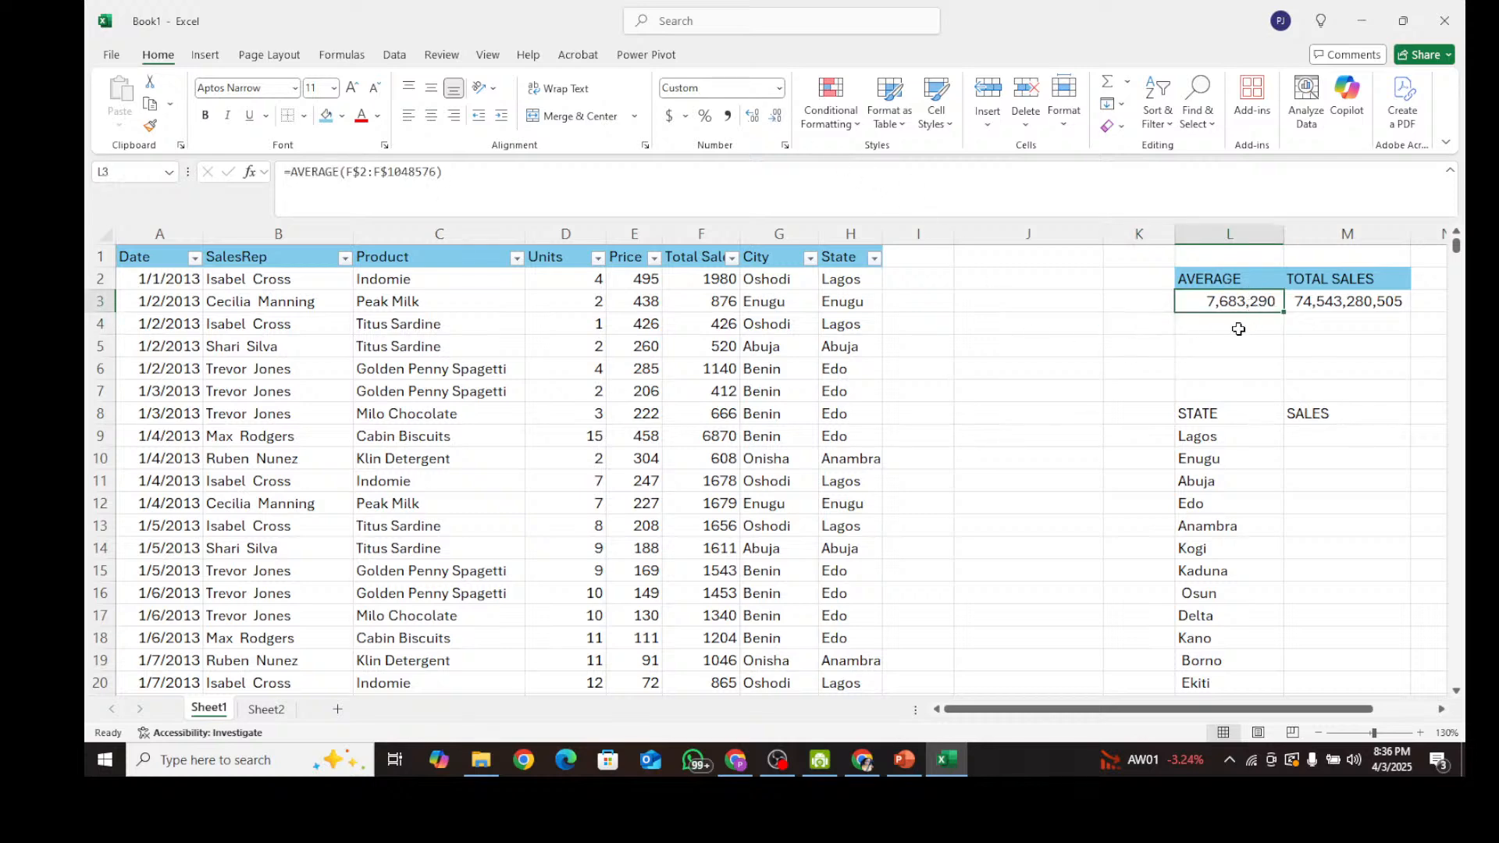
left_click(1238, 326)
left_click(1241, 303)
left_click(1243, 343)
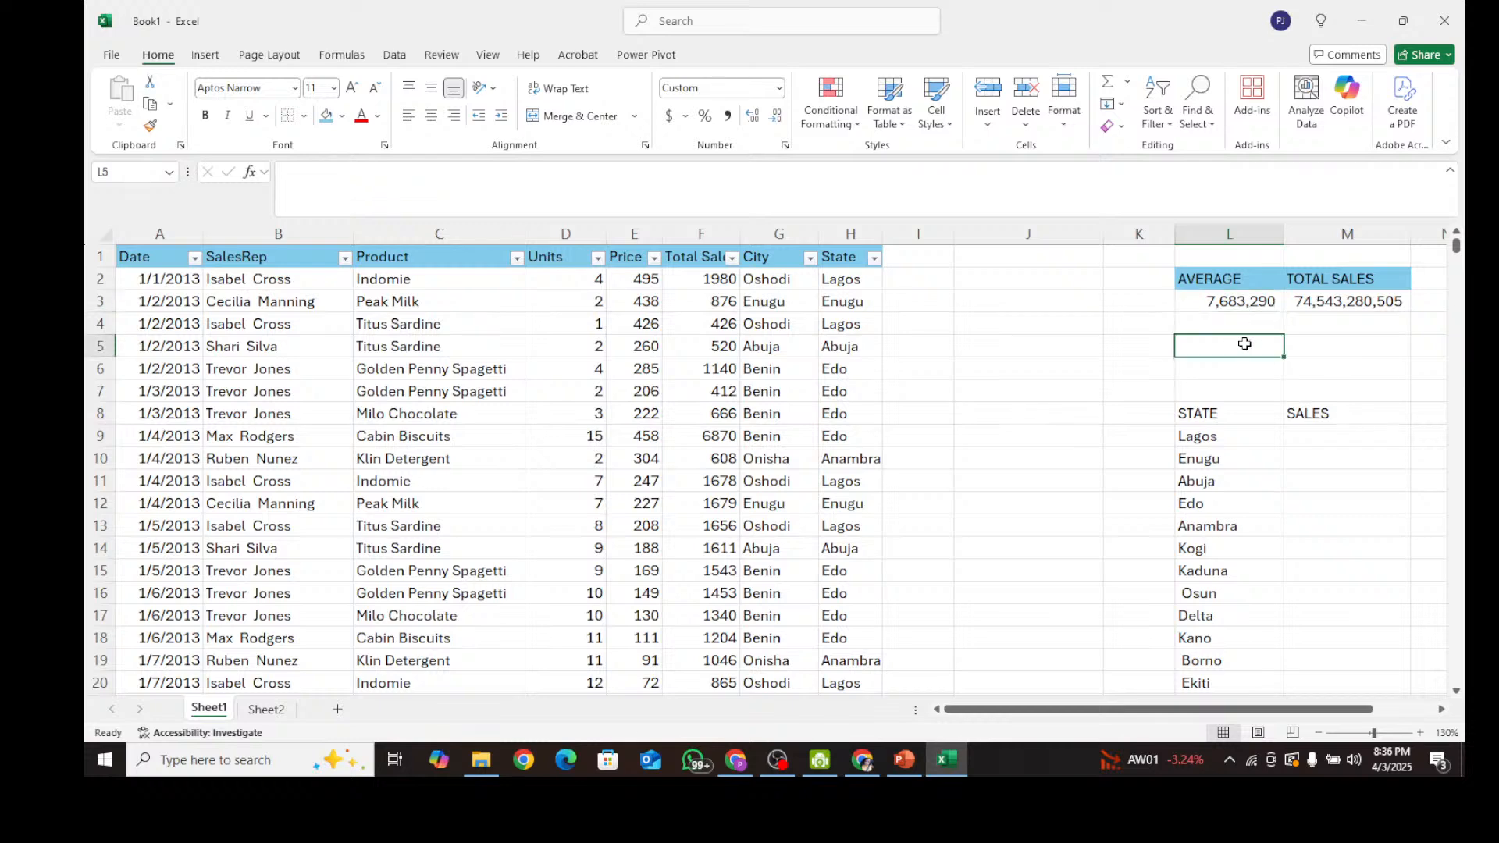
left_click(1211, 321)
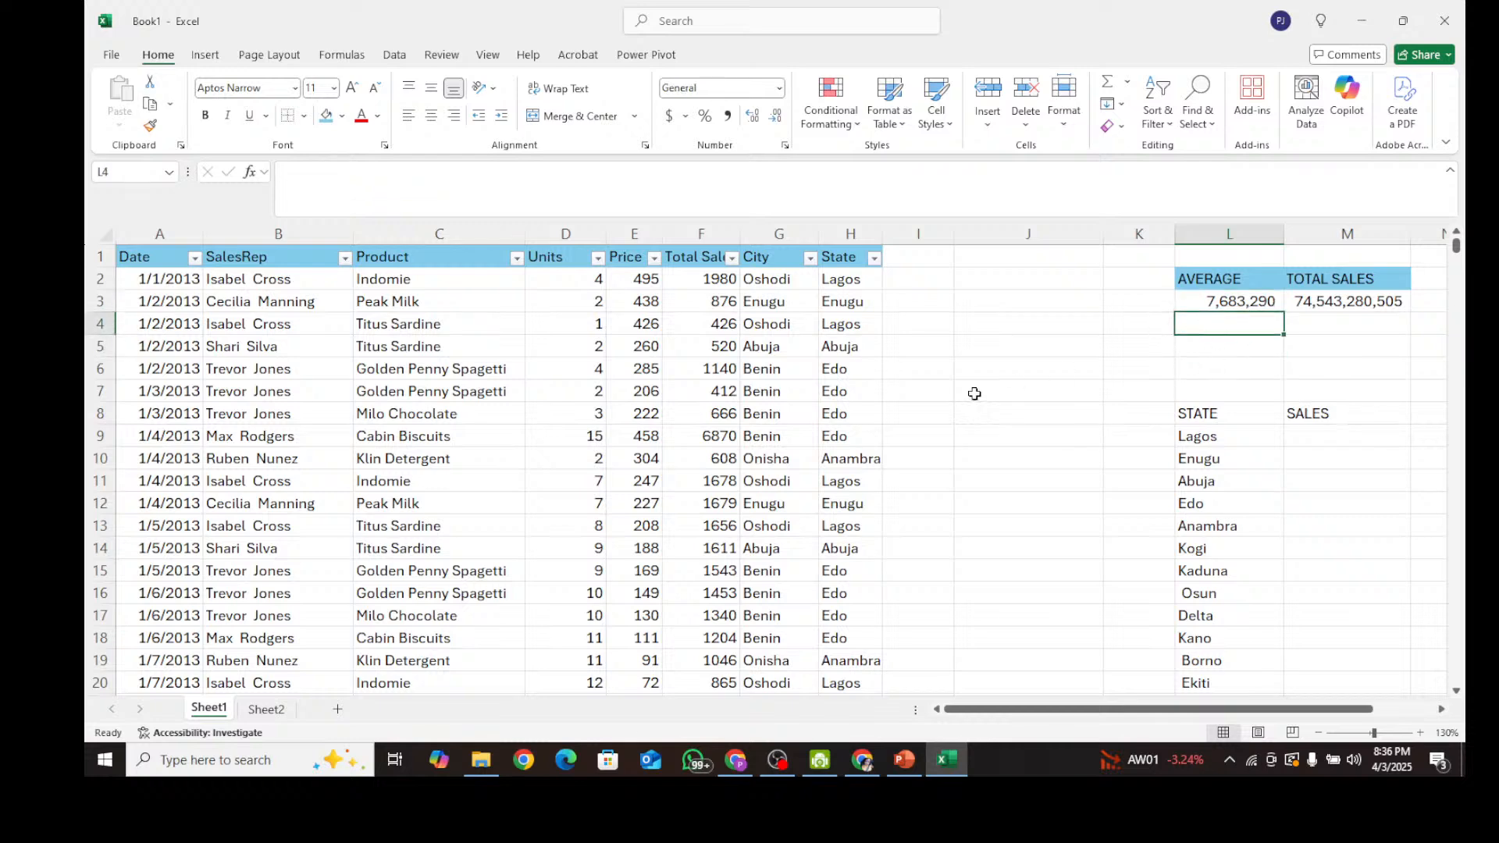
left_click(712, 283)
left_click(1227, 325)
Enter the heading COUNT in K2 and fill the cell with the light blue header color.
left_click(1123, 283)
type("C")
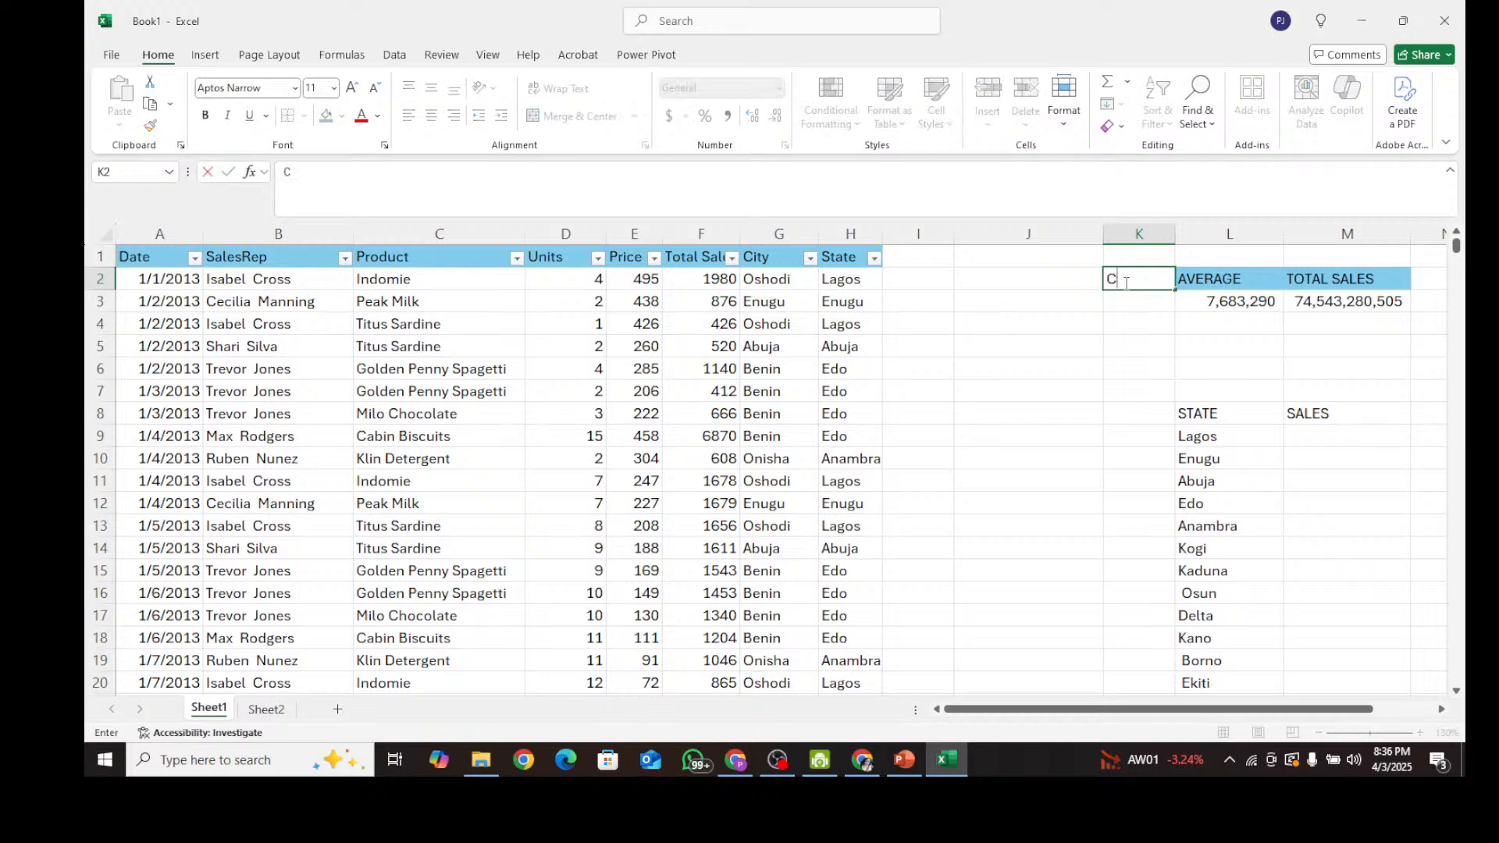
type("OUNT")
left_click(1124, 305)
left_click(1136, 283)
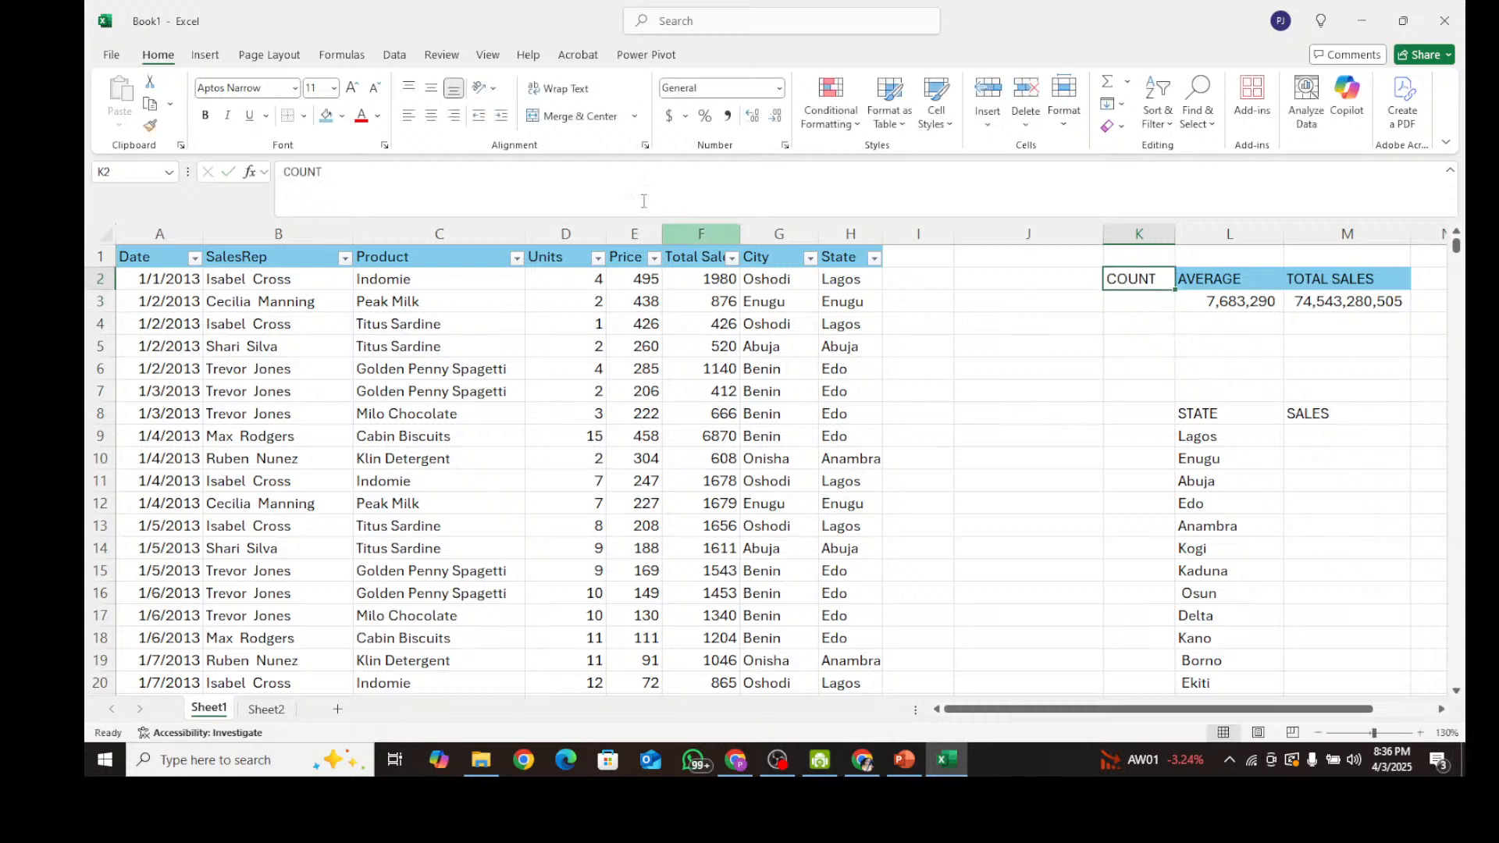
left_click(326, 116)
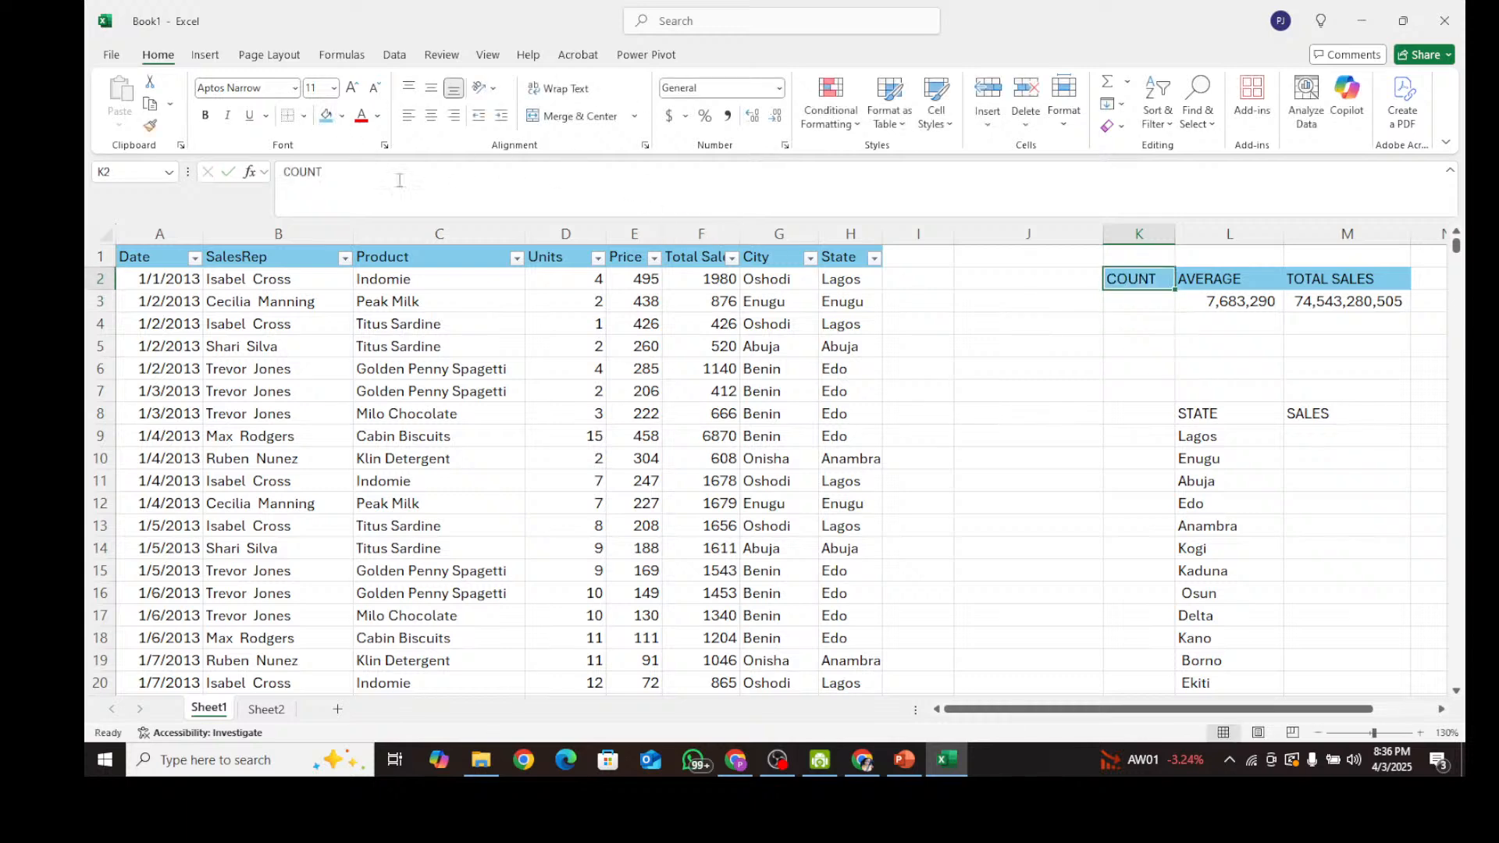
Enter a COUNT formula in K3 over the Total Sales column from row 2 down, =COUNT(F$2:F$1048576).
left_click(1136, 302)
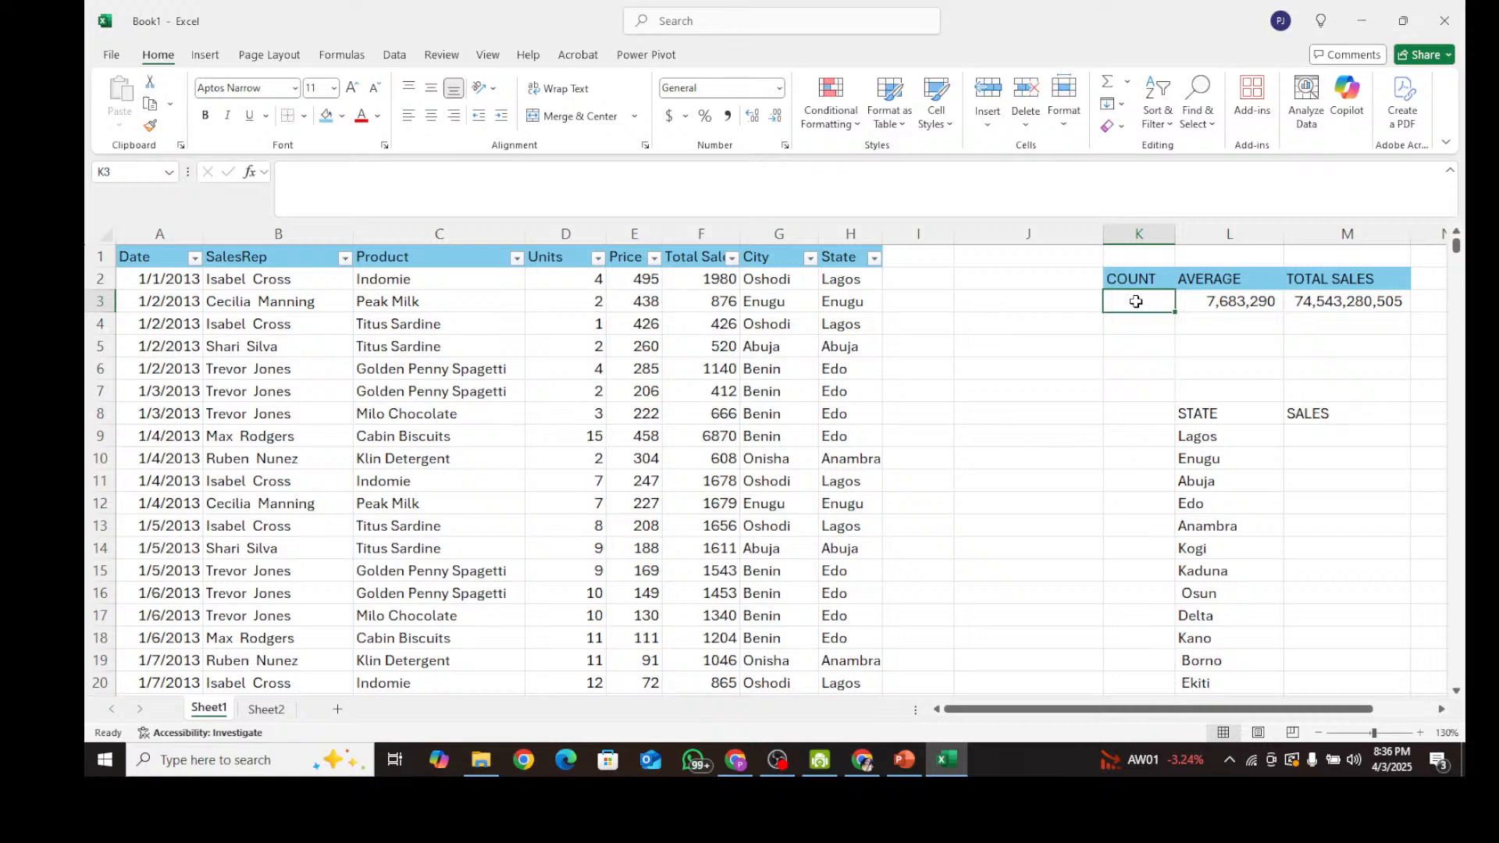
type("=")
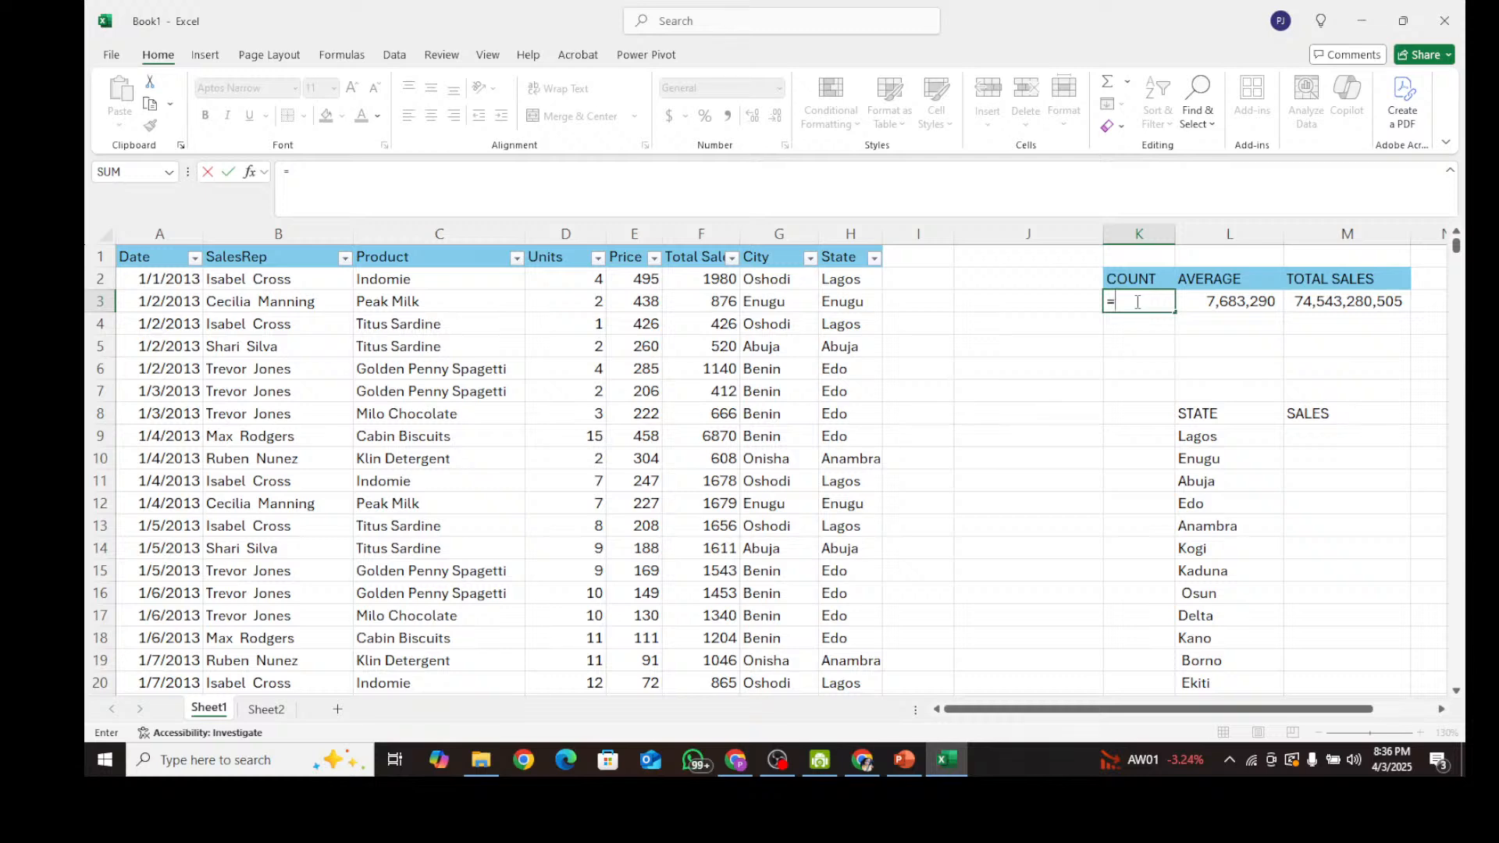
type("COUN")
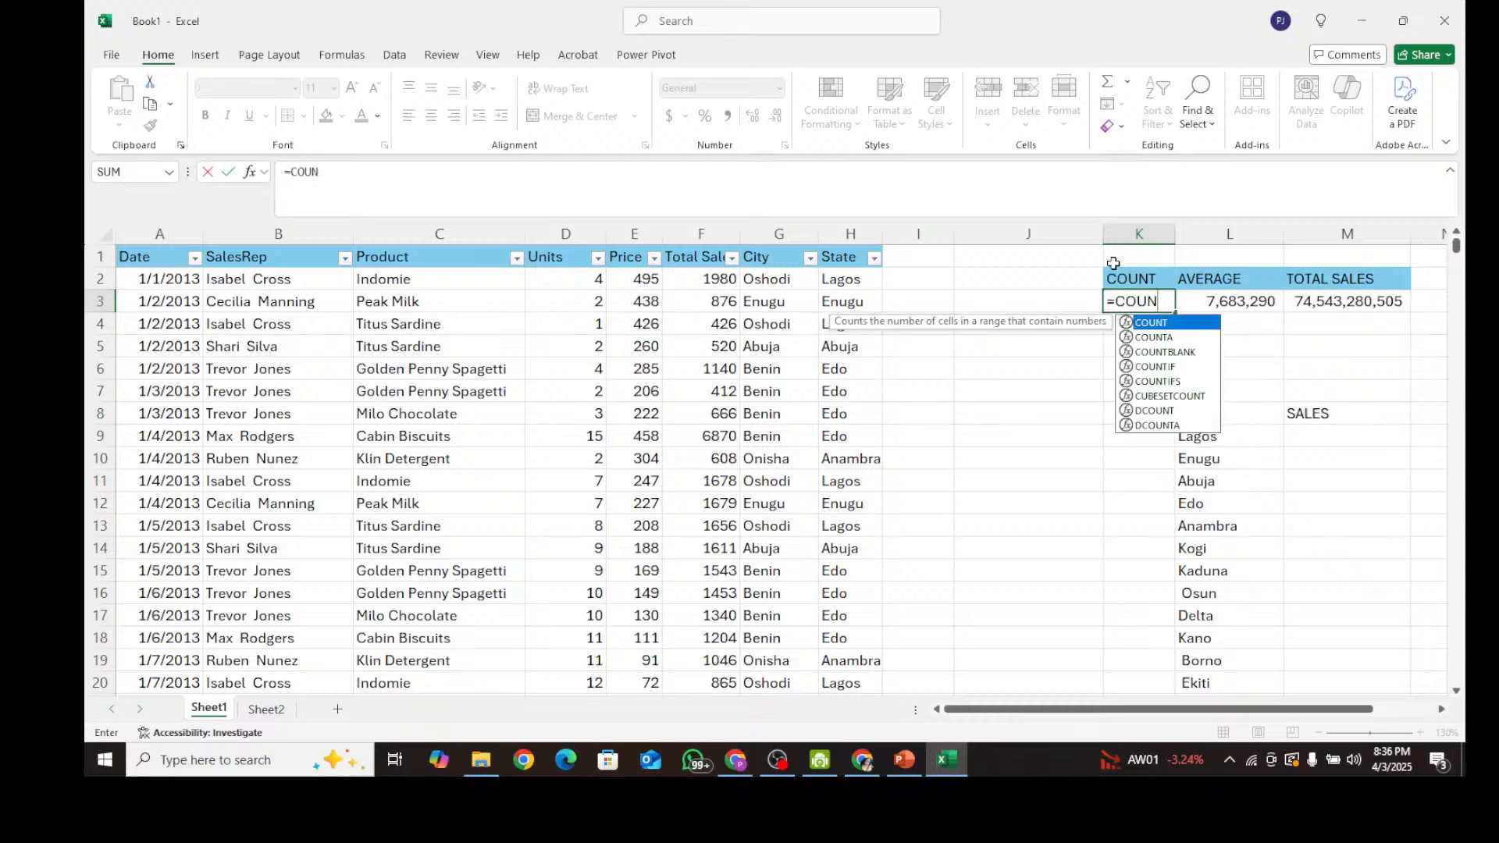
double_click(1164, 324)
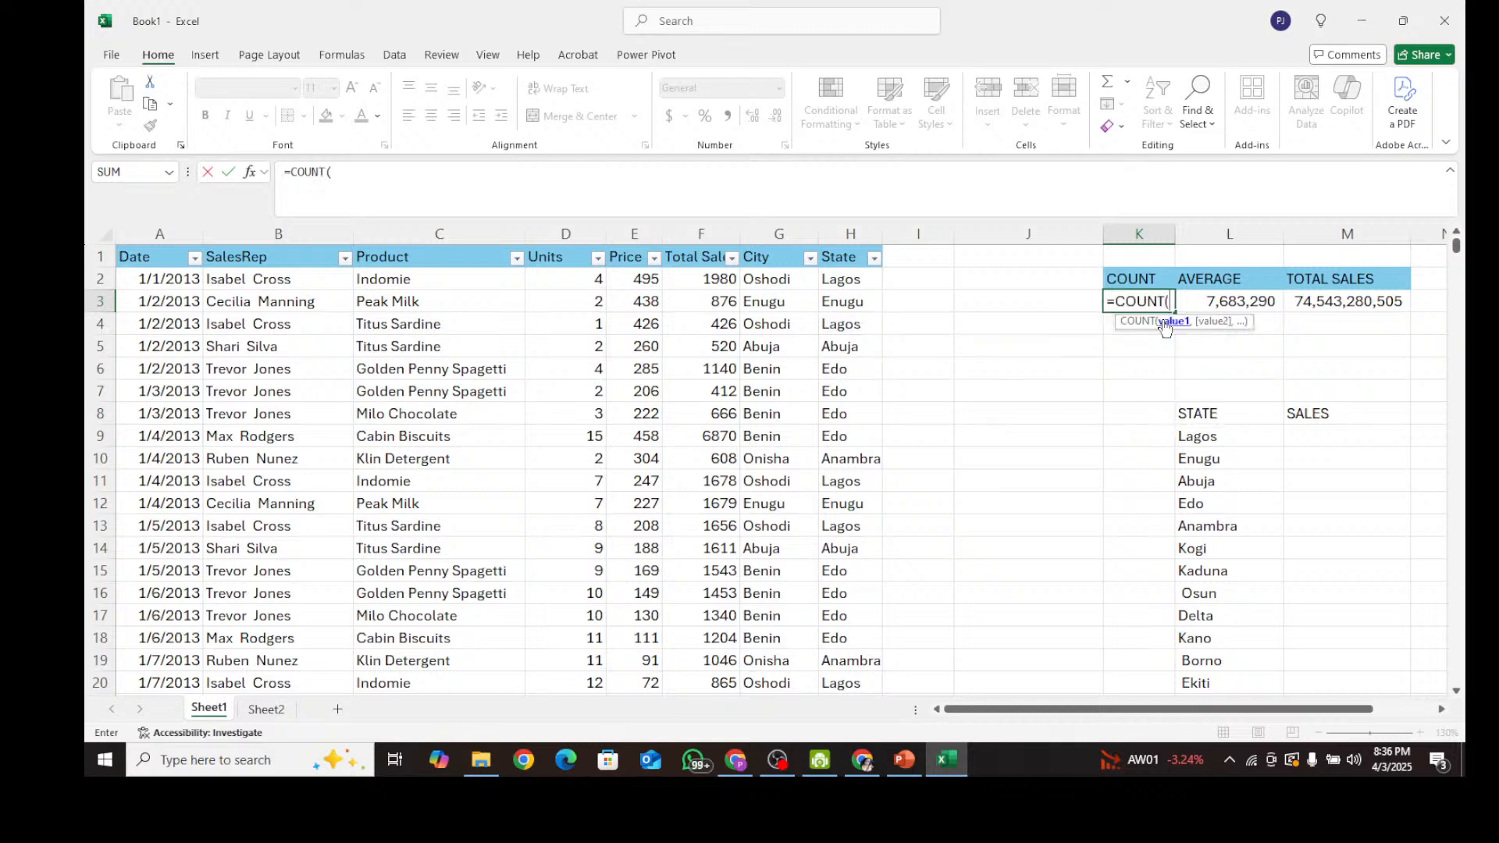
left_click(703, 278)
left_click(706, 234)
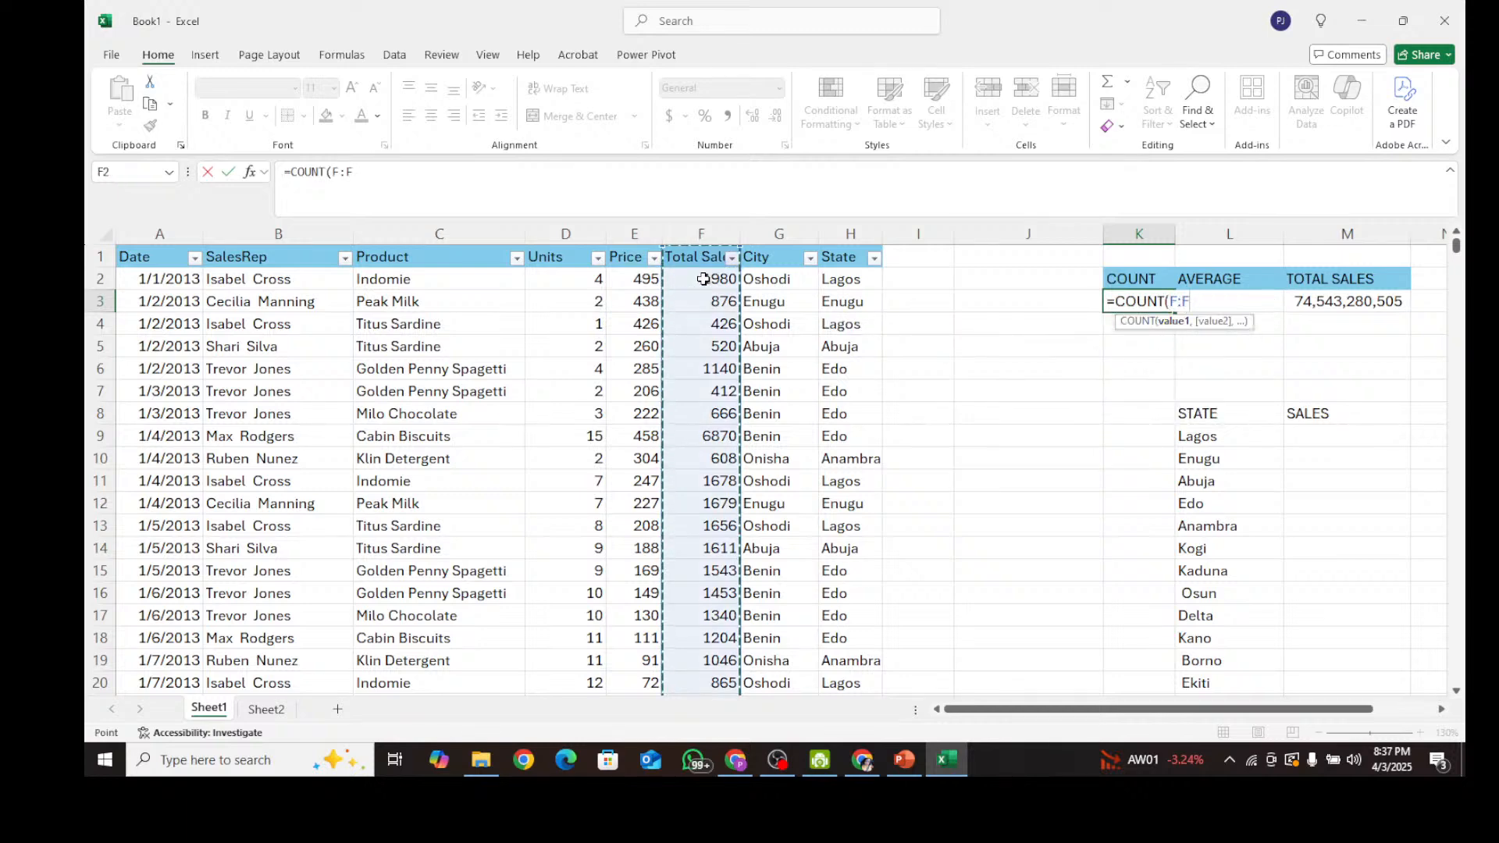
left_click_drag(739, 246, 746, 271)
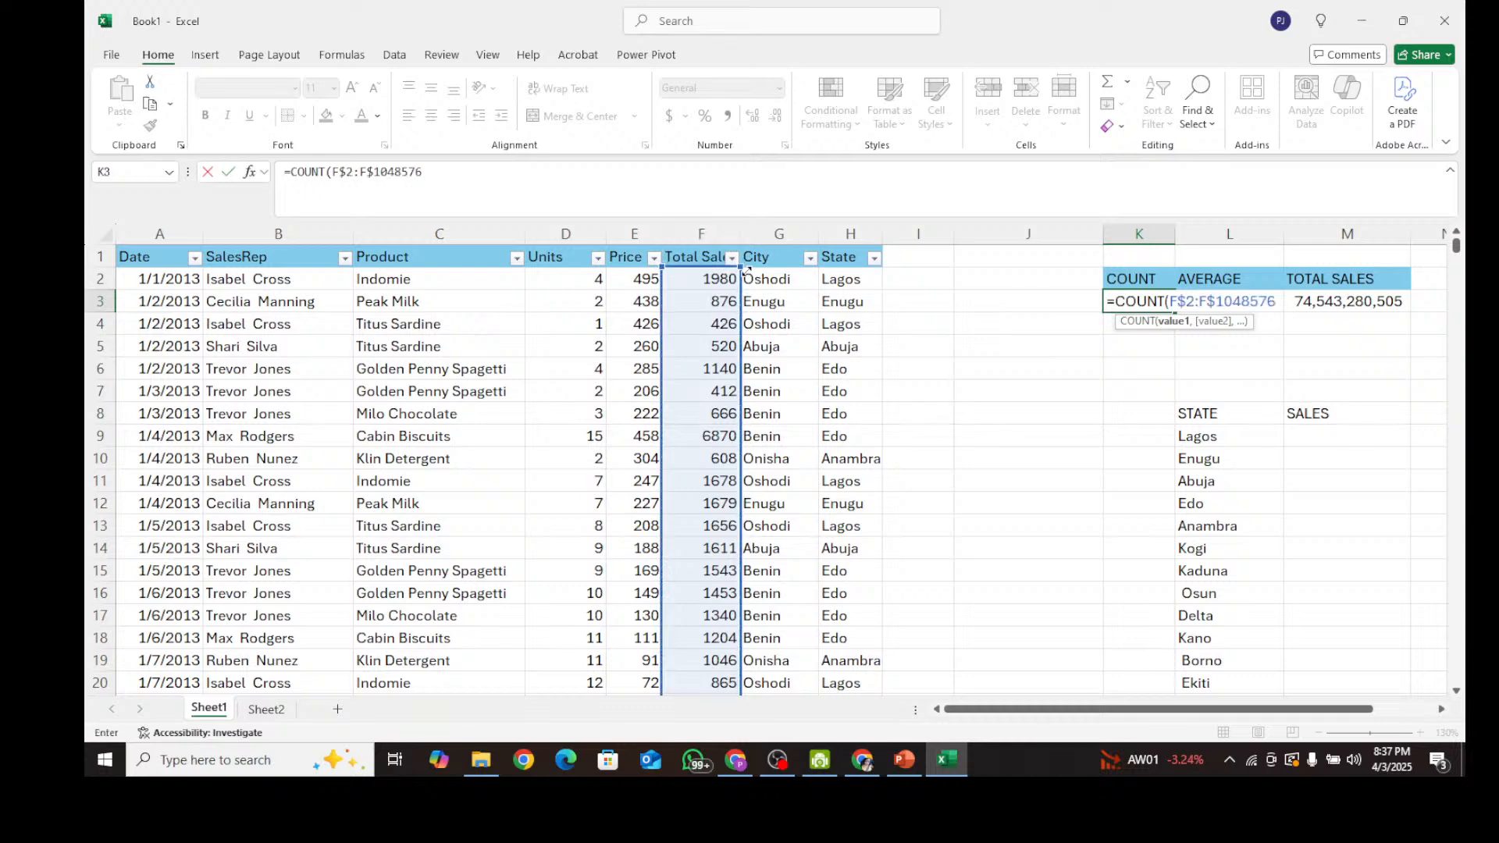
type(")")
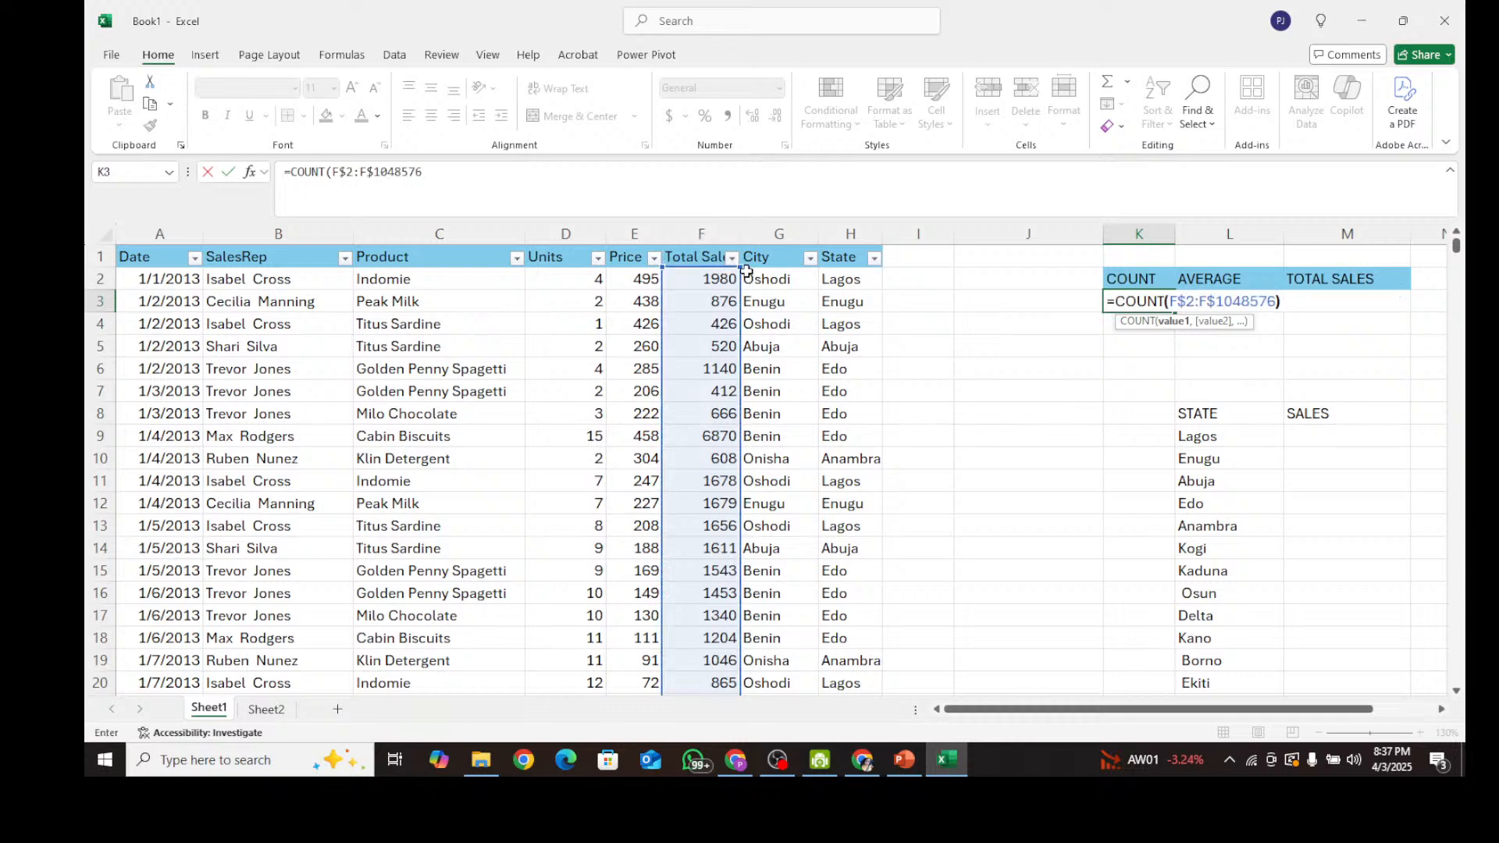
key("Return")
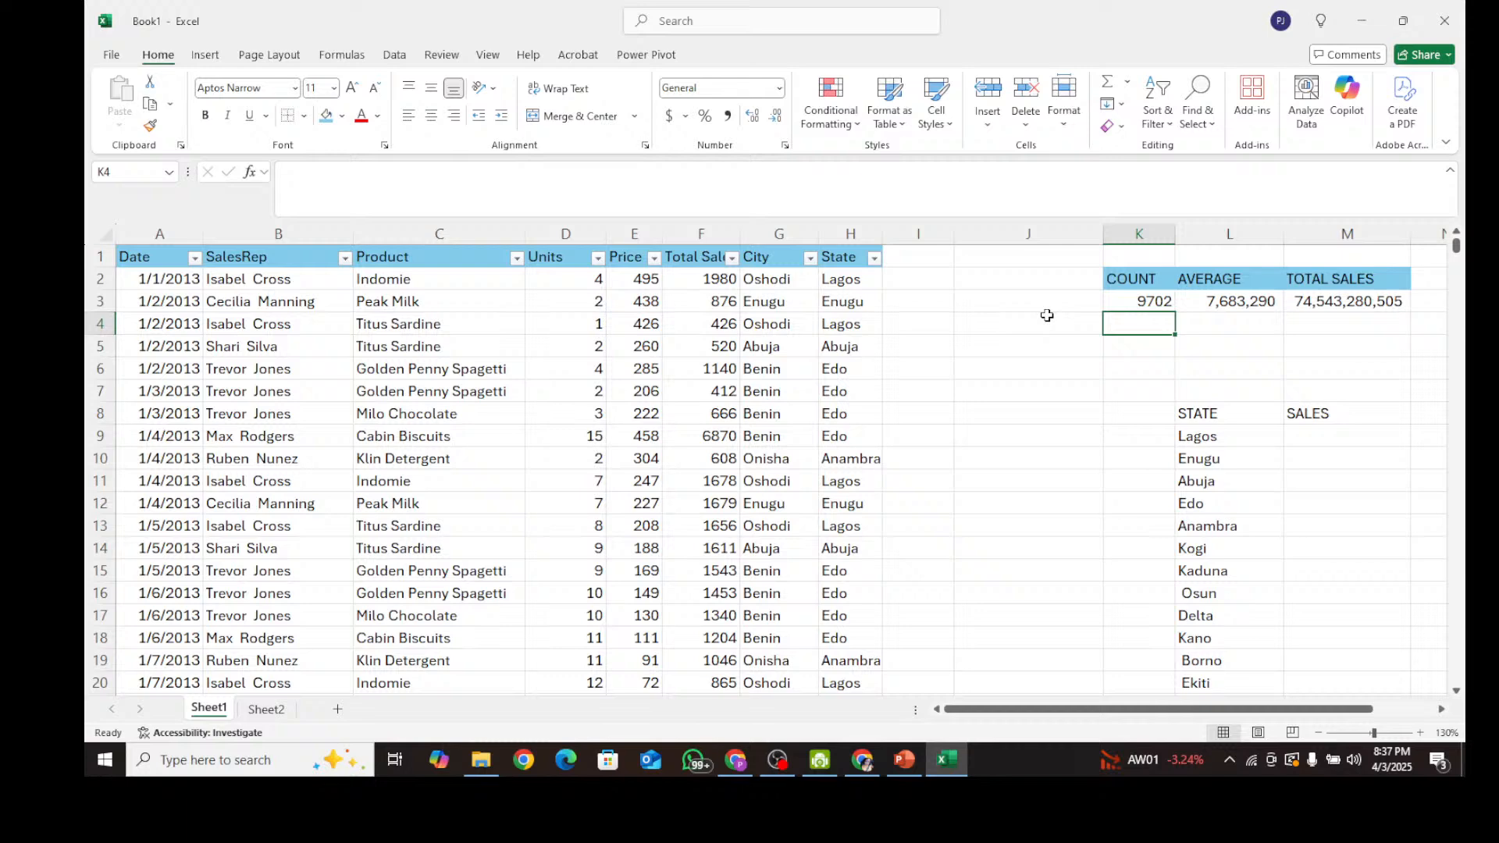
Check the count in K3 against the Total Sales data by examining the row number of the table's last record.
left_click(1127, 301)
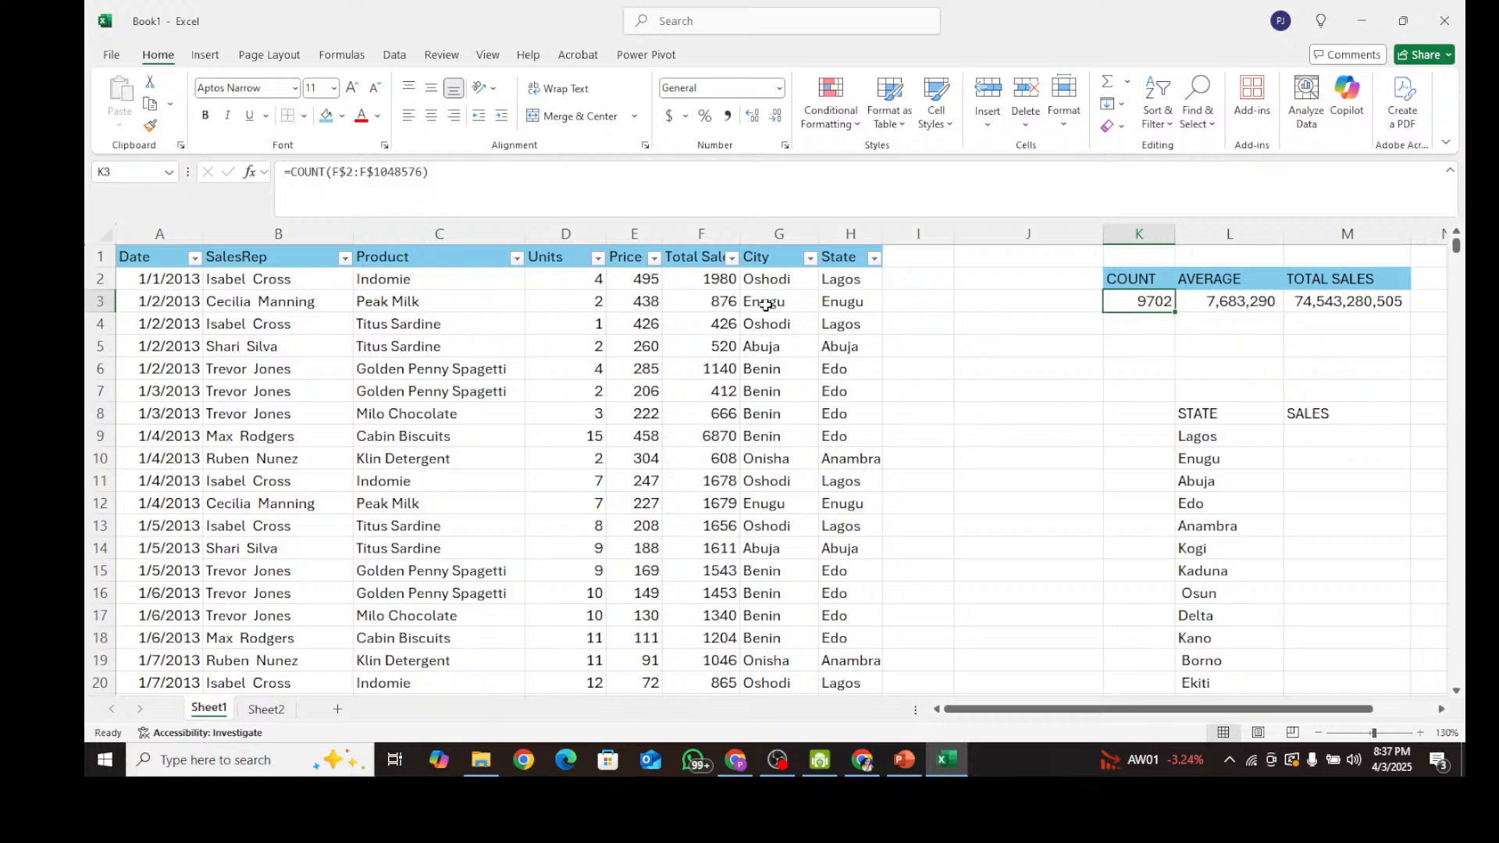
left_click(720, 281)
left_click(1207, 302)
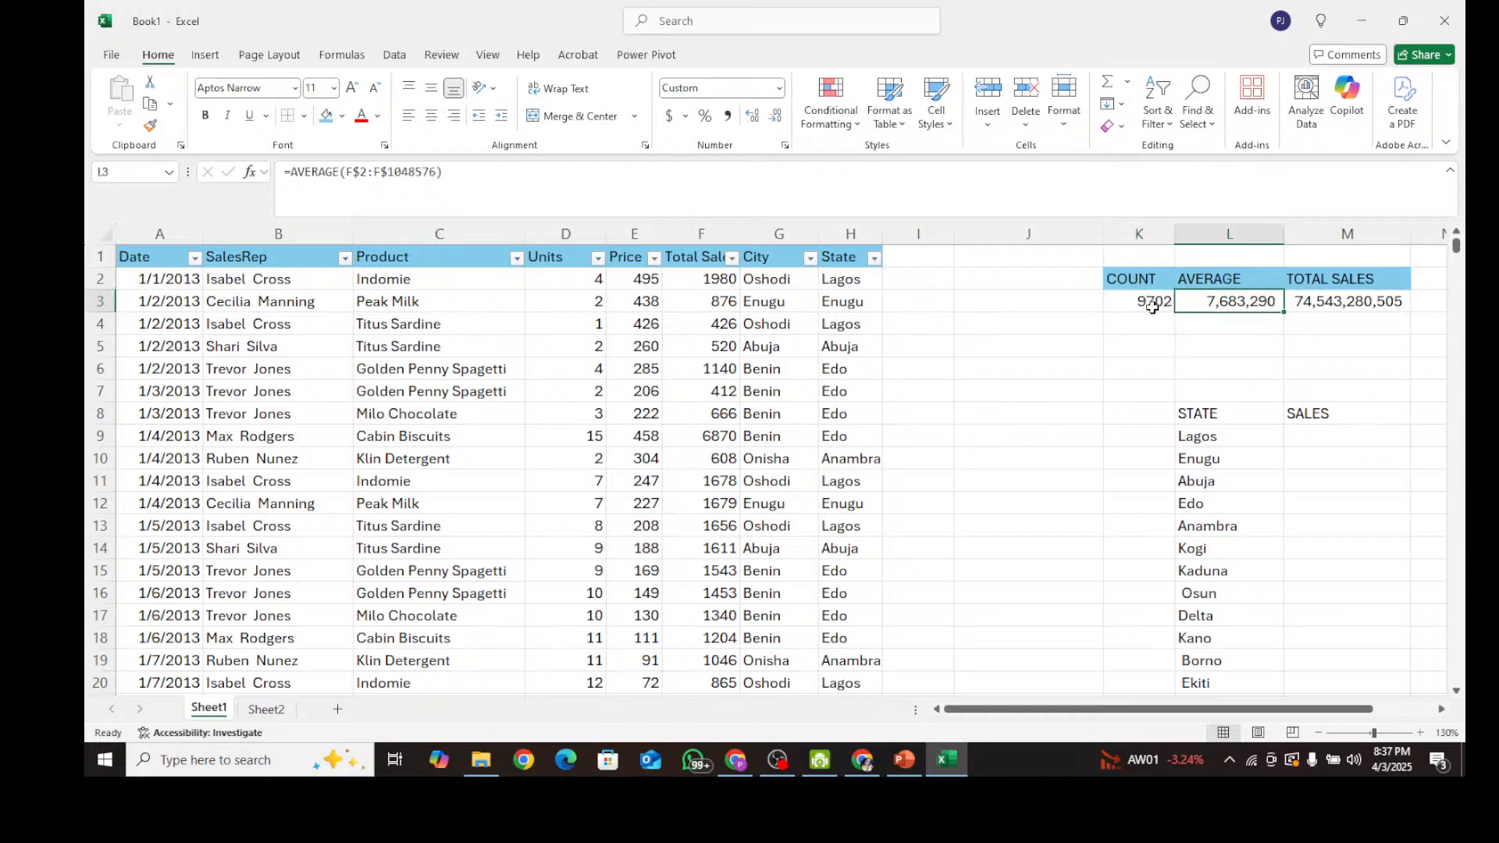
left_click(1145, 302)
left_click(720, 280)
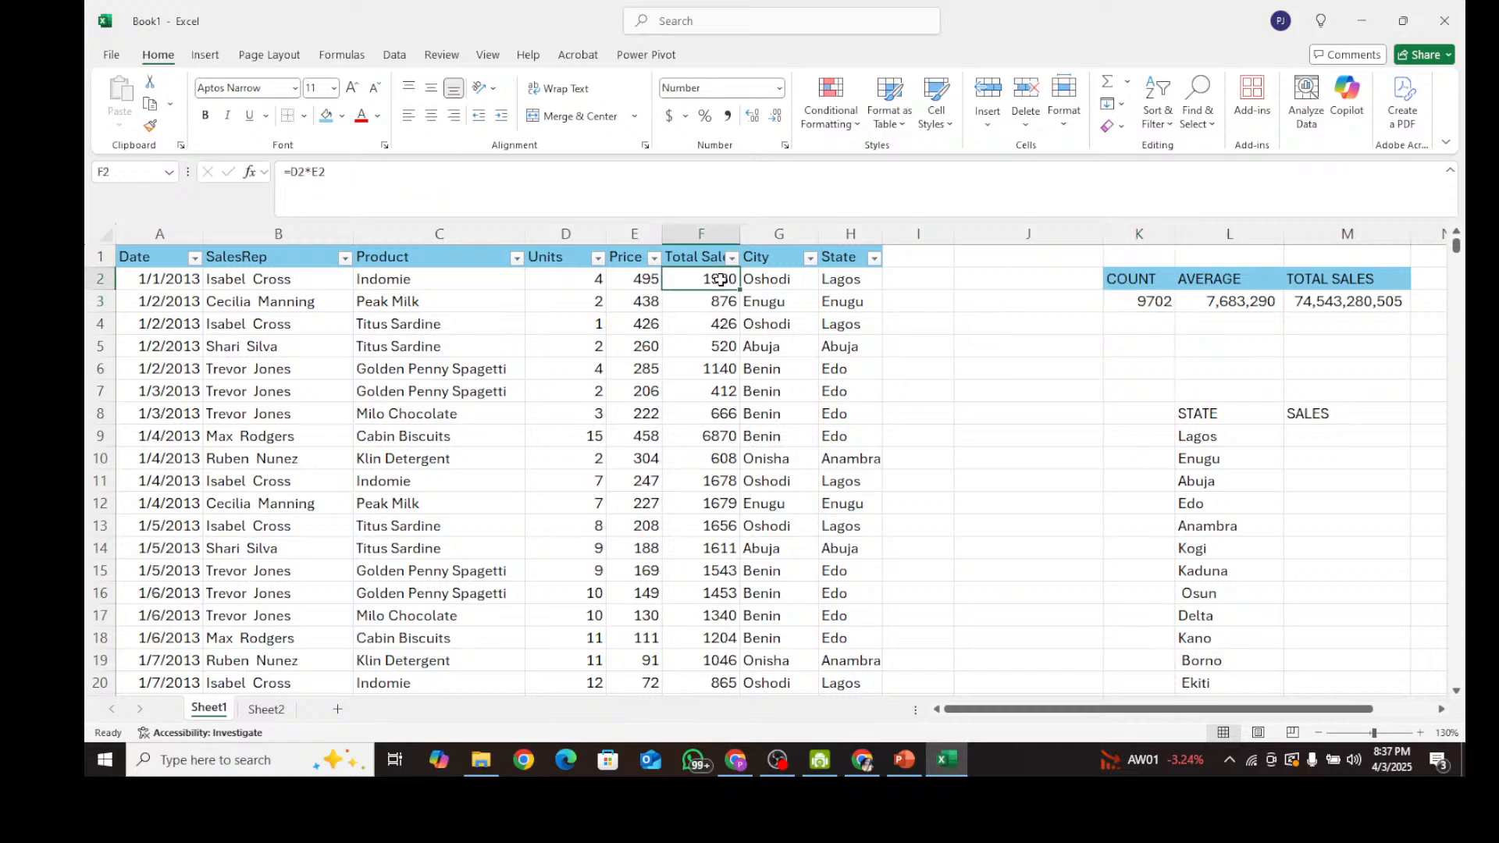
left_click_drag(720, 286, 707, 775)
left_click_drag(1457, 281, 1466, 748)
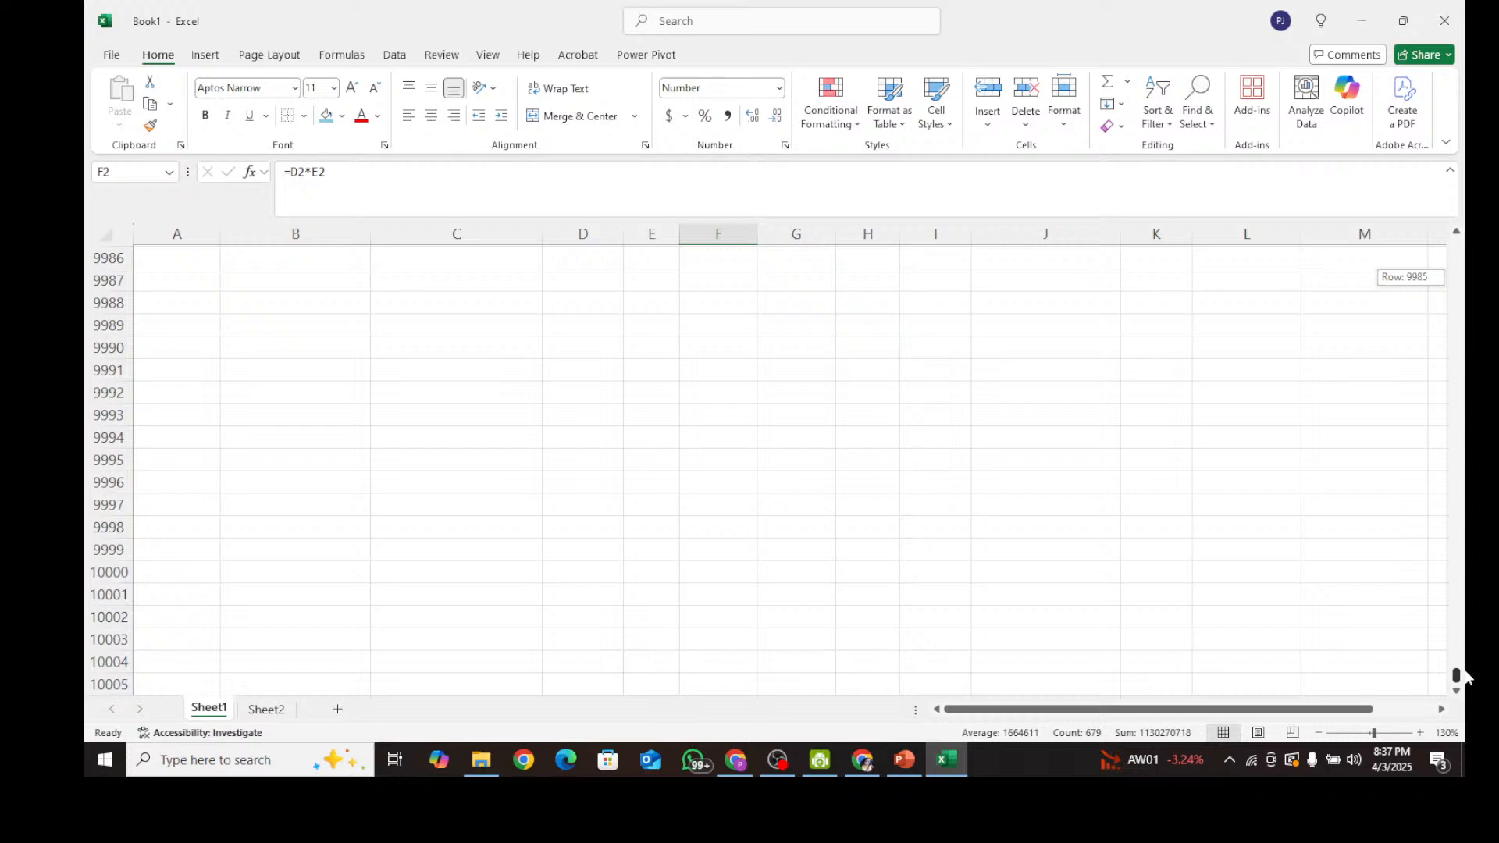
left_click_drag(1466, 678, 1458, 662)
scroll(656, 437, "up", 2)
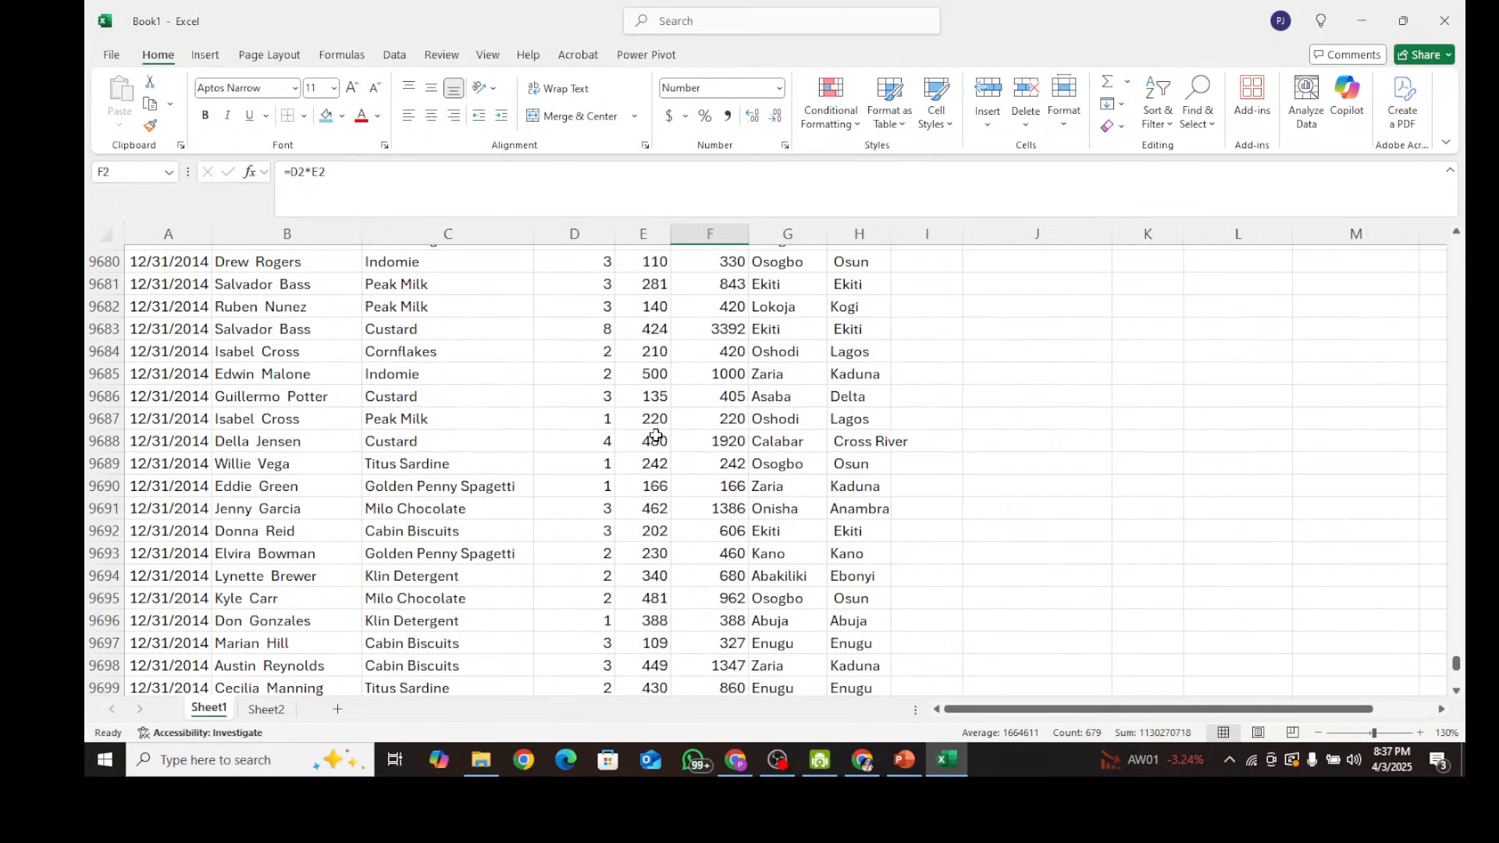
scroll(655, 437, "down", 5)
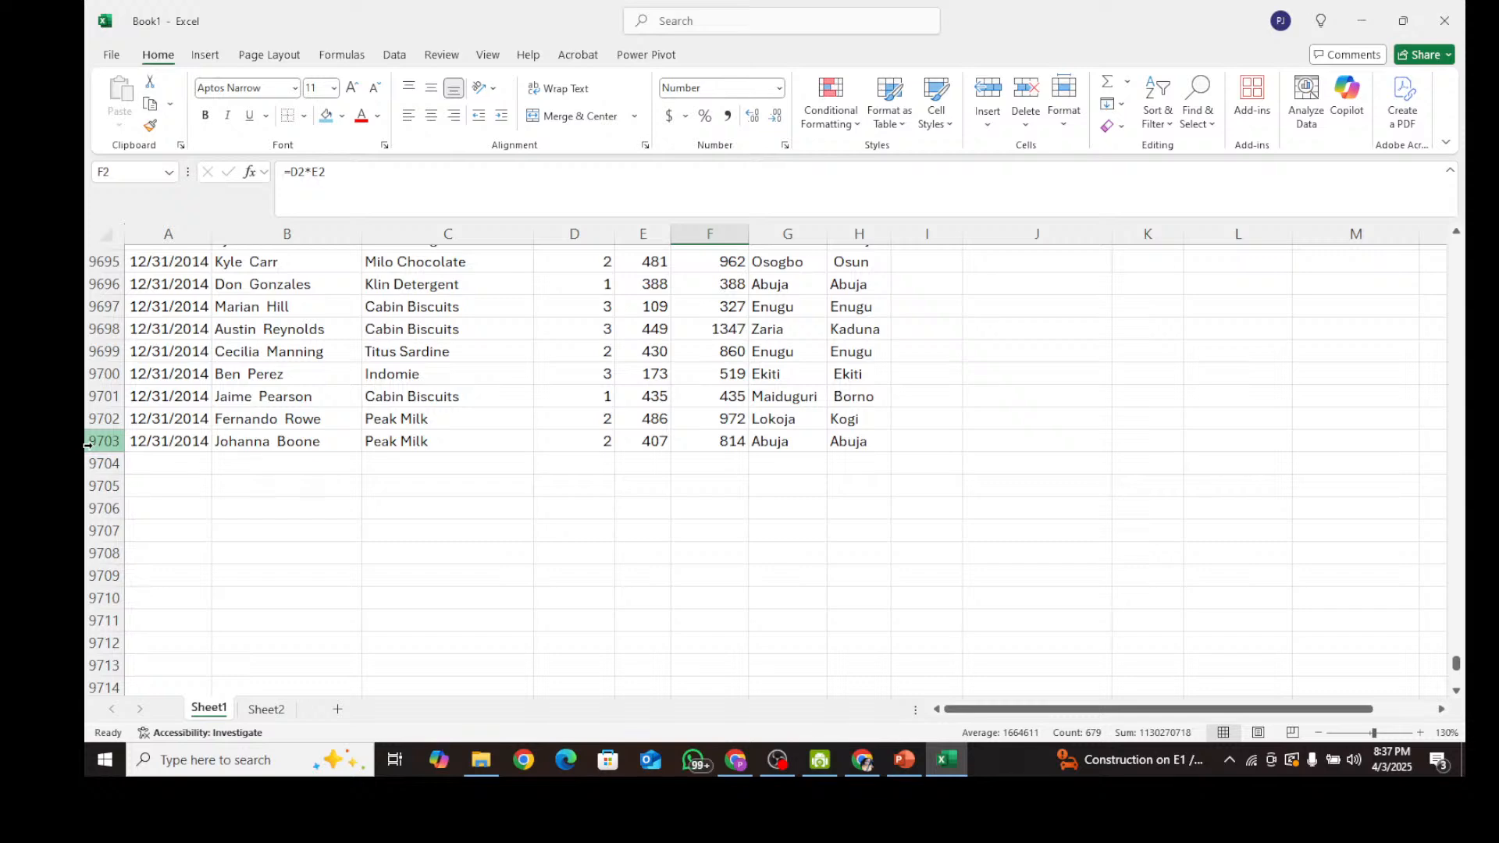
left_click_drag(1457, 663, 1425, 234)
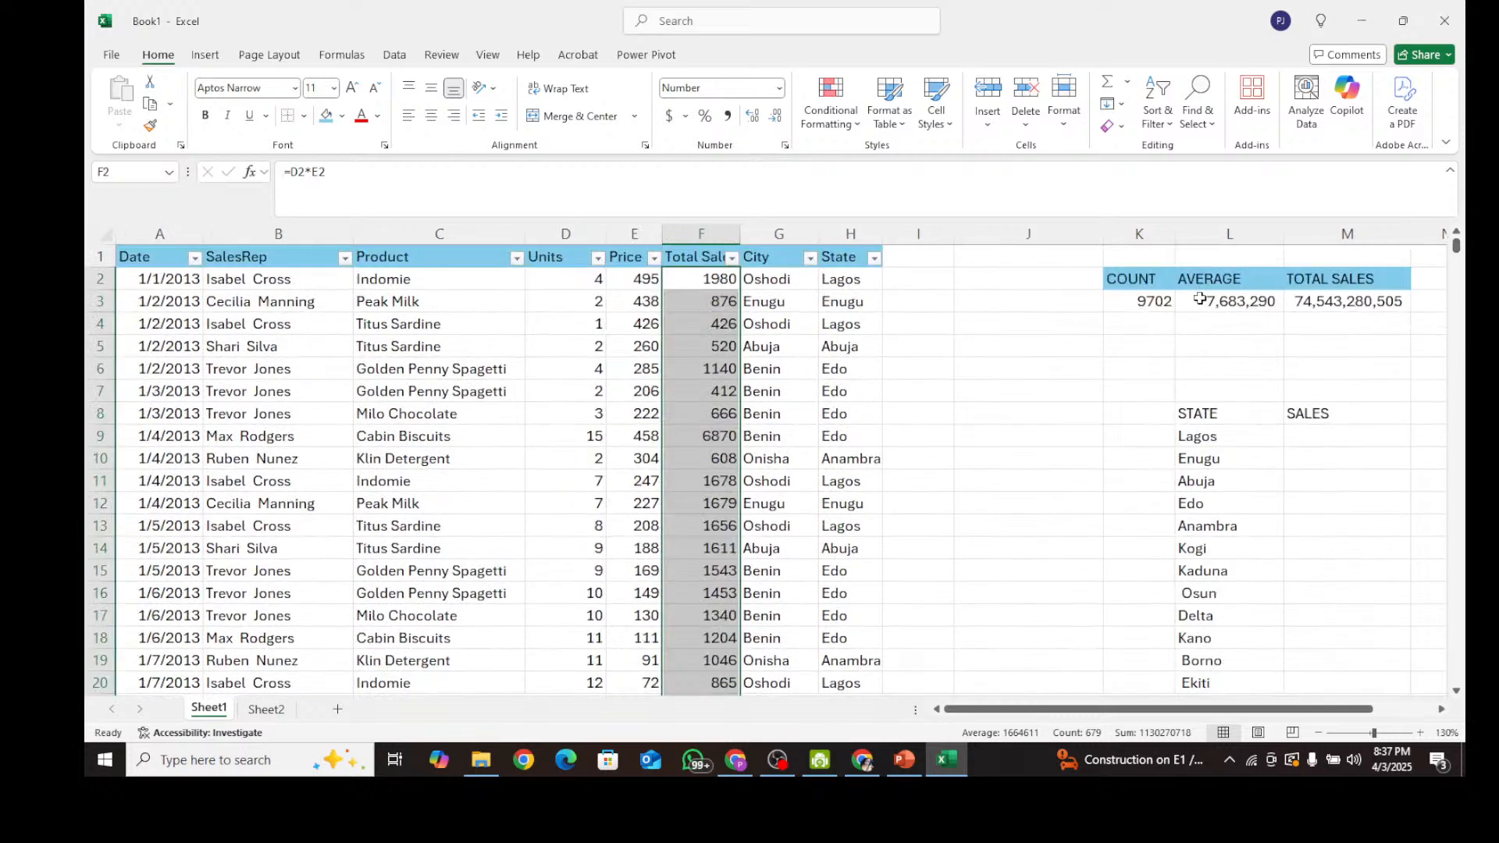
left_click(1148, 301)
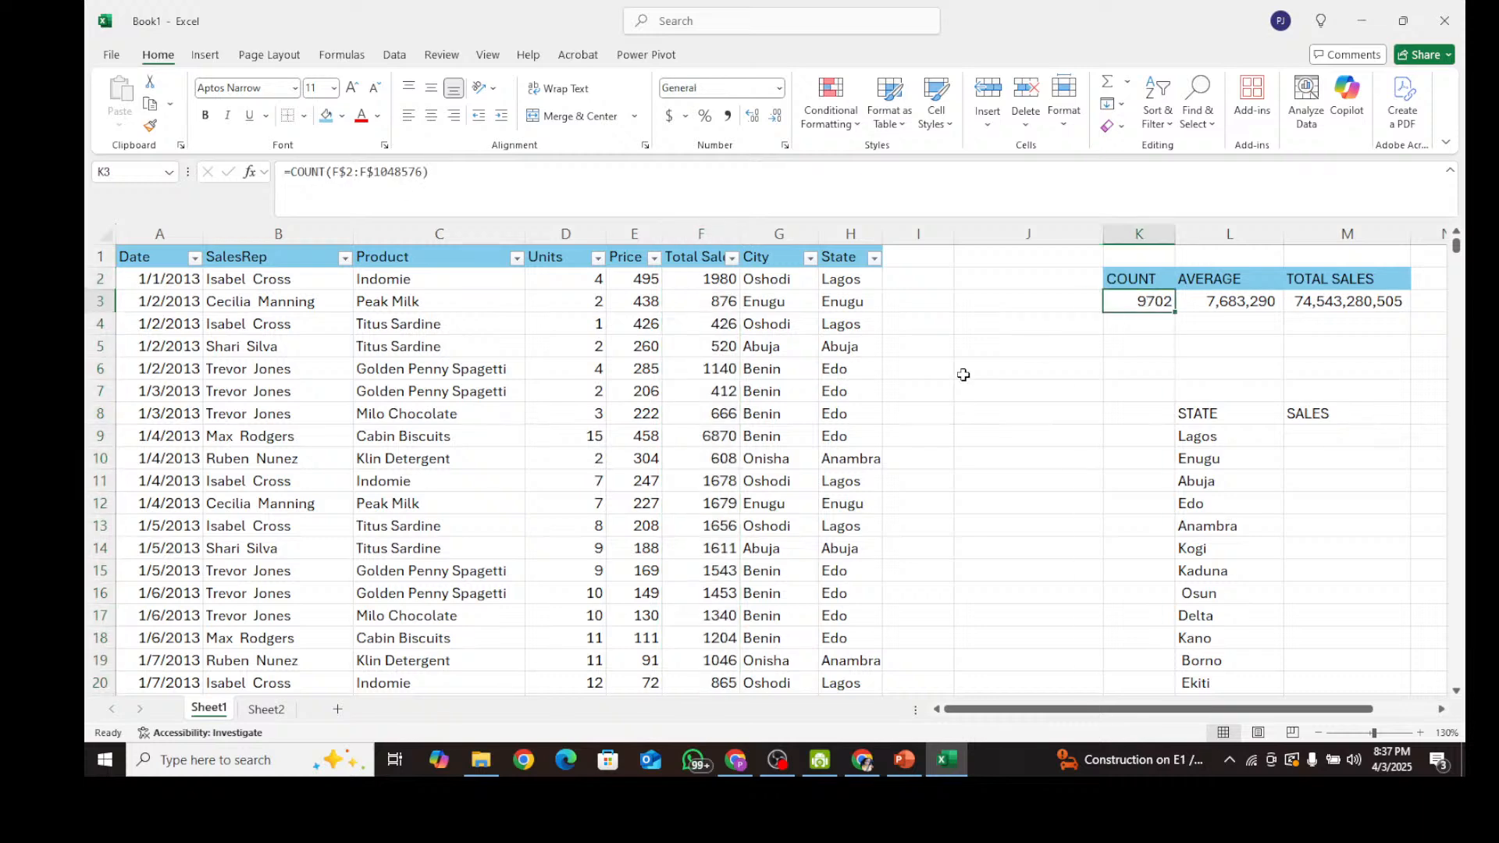
left_click(721, 280)
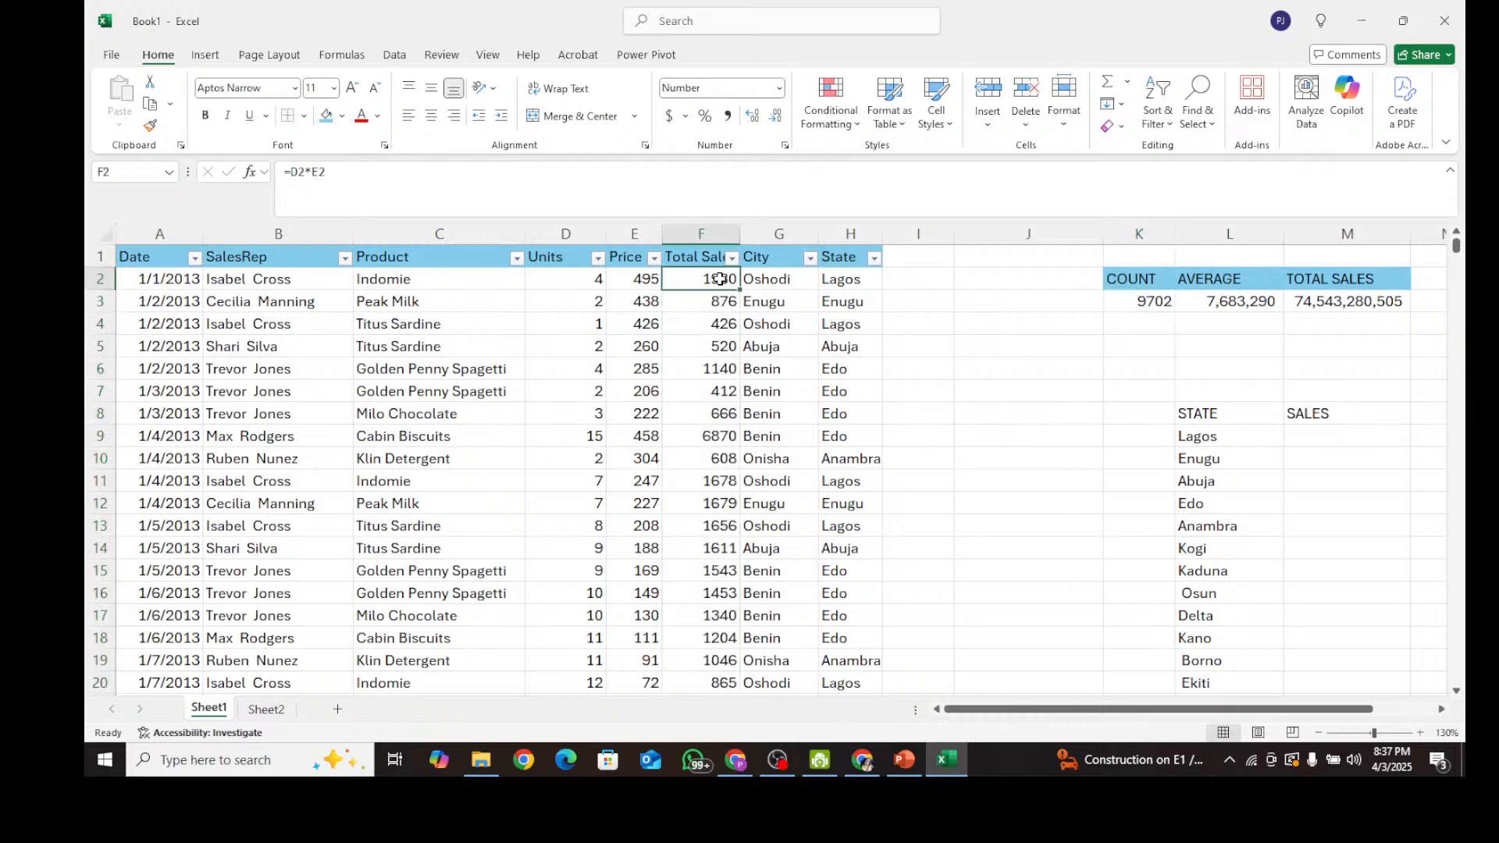
left_click(1162, 305)
left_click(1169, 344)
left_click(1078, 302)
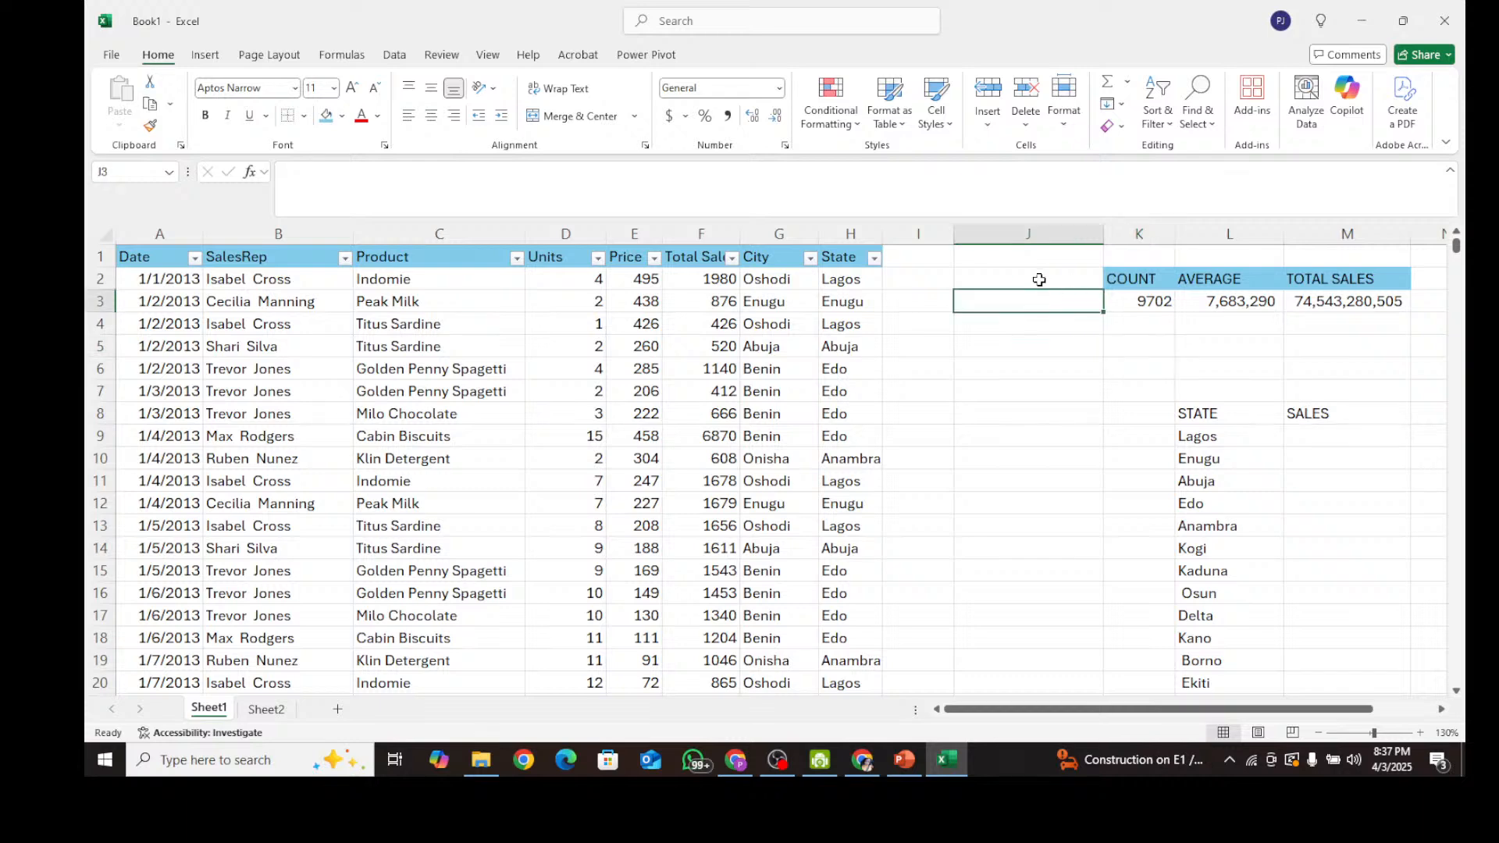
left_click(1044, 281)
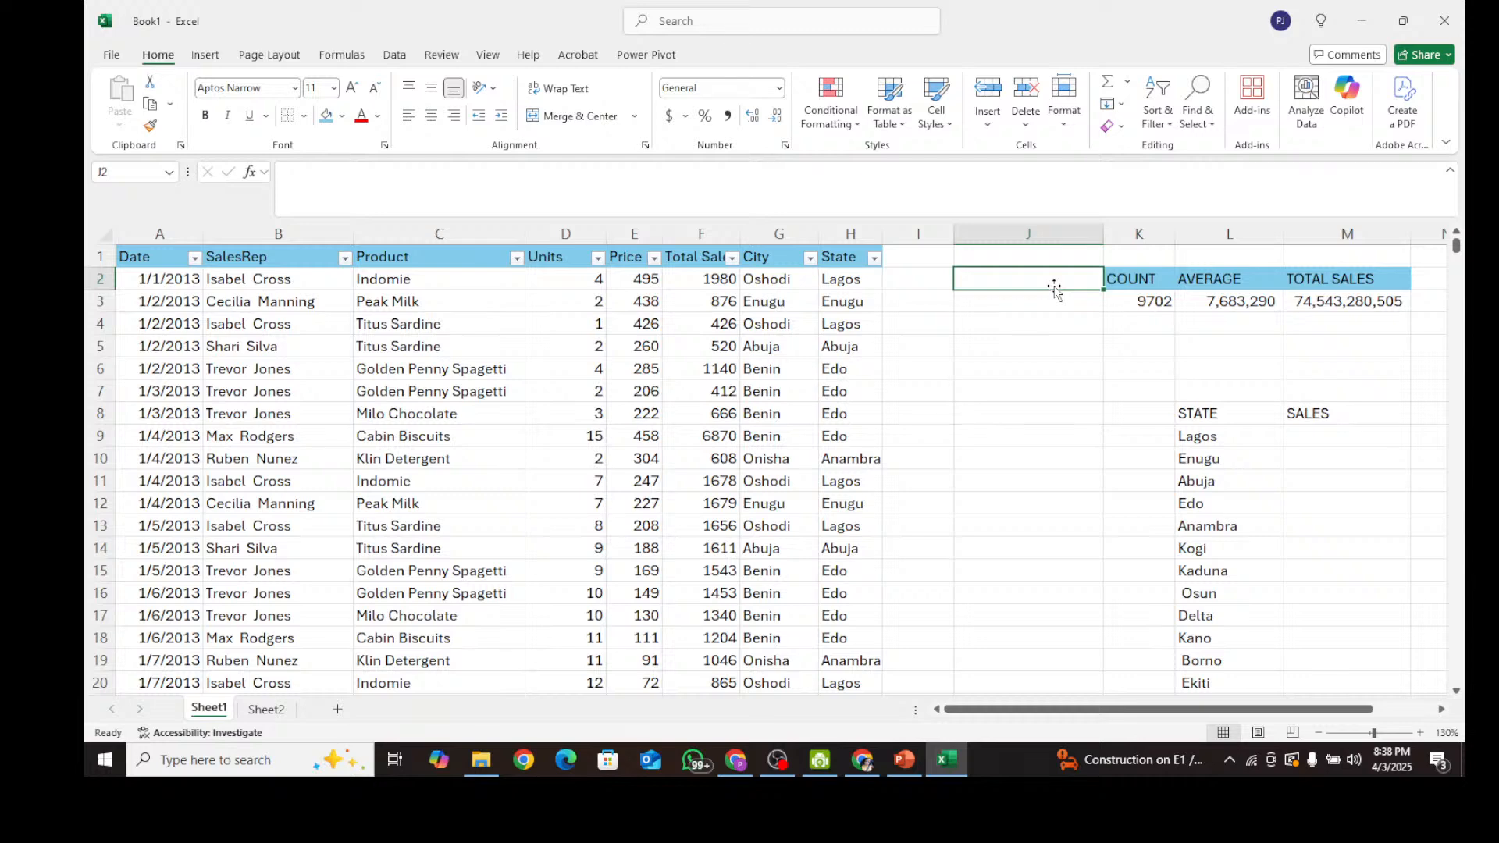
type("=")
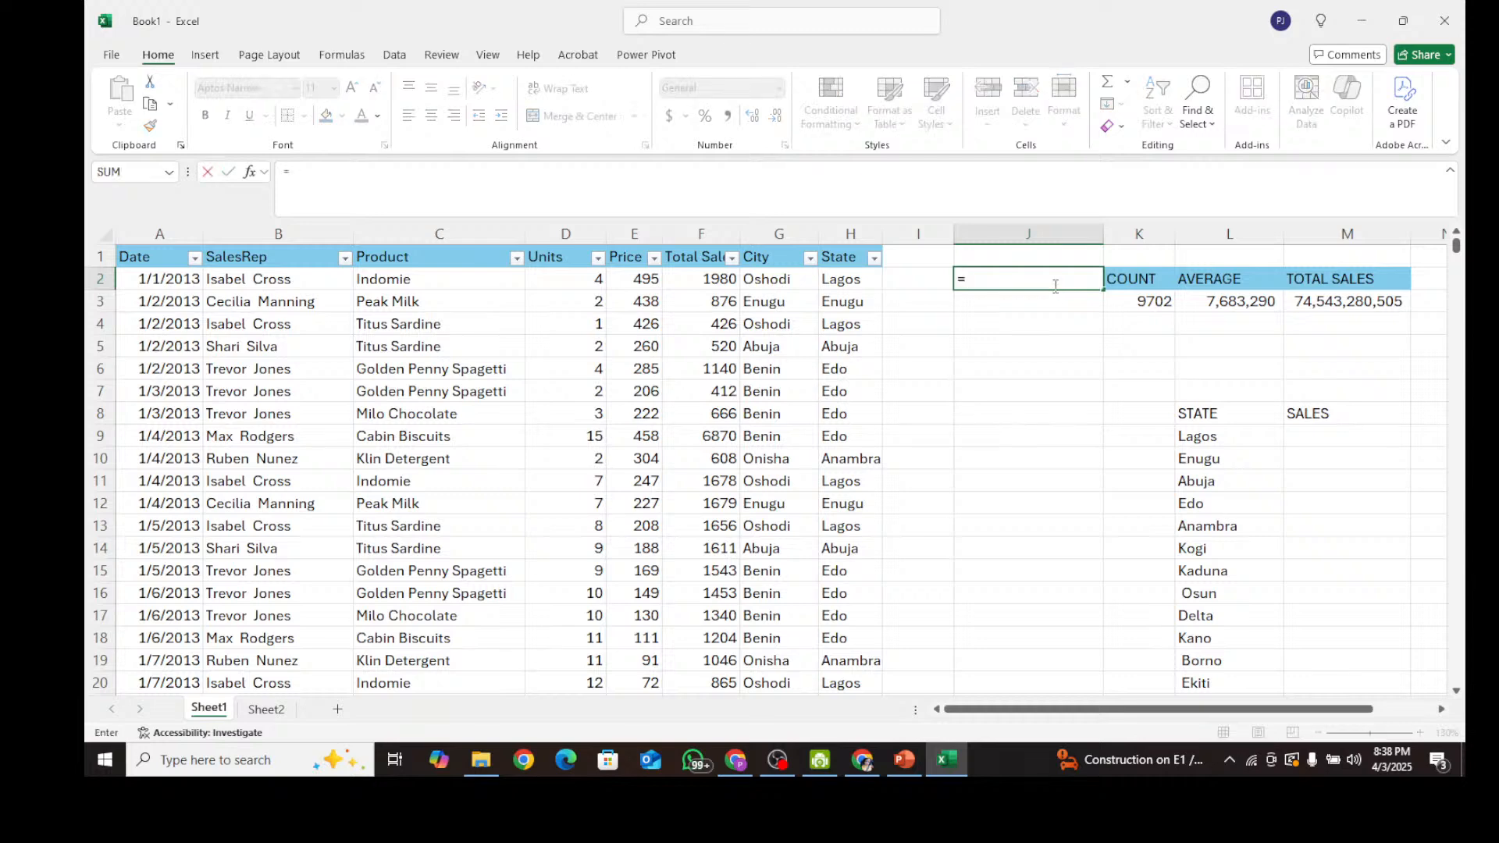
type("MAX")
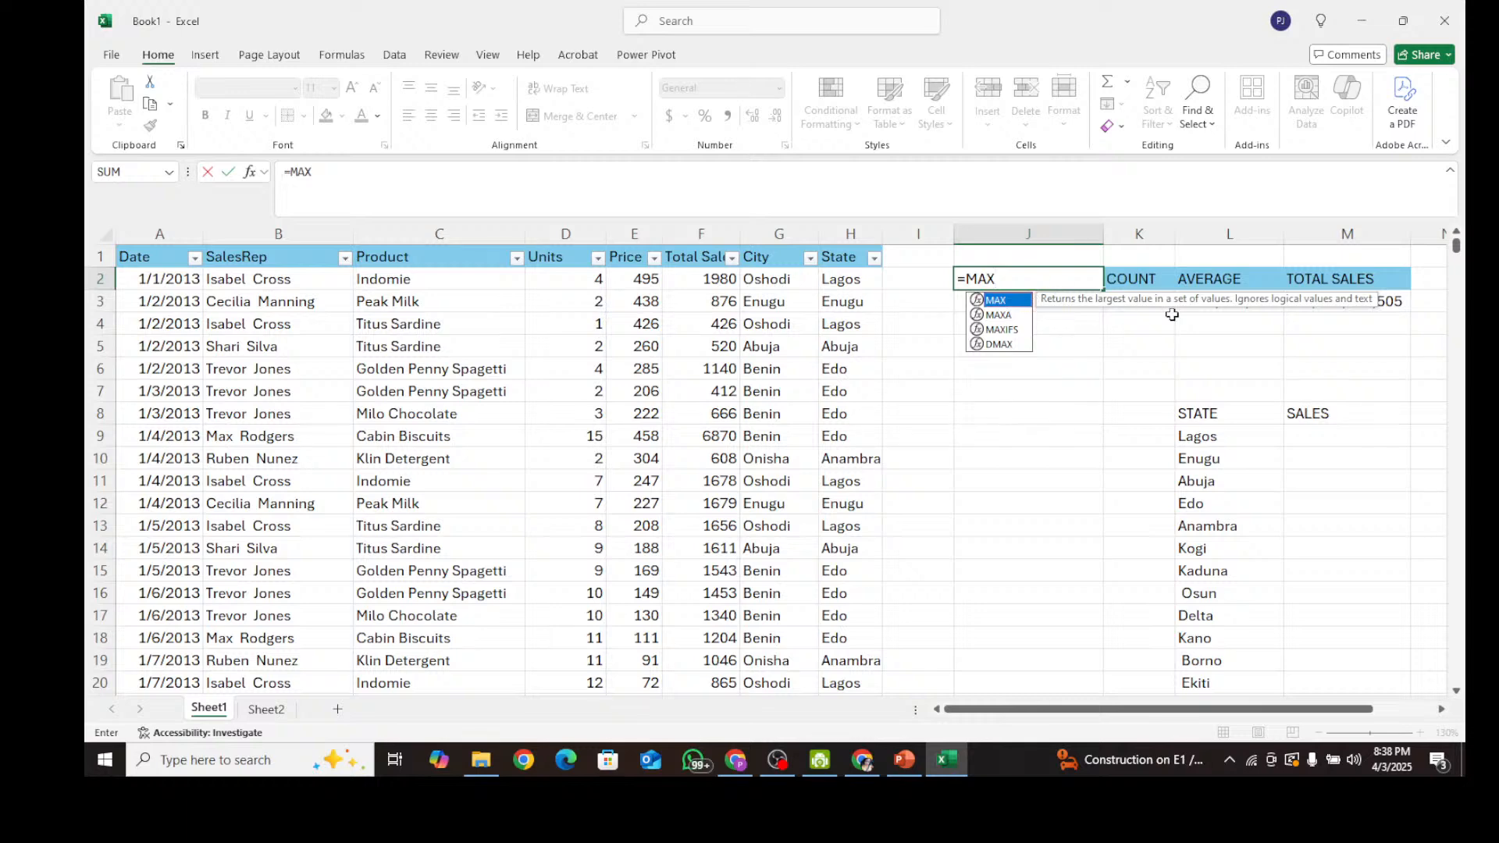
key("BackSpace")
key("BackSpace")
key("BackSpace")
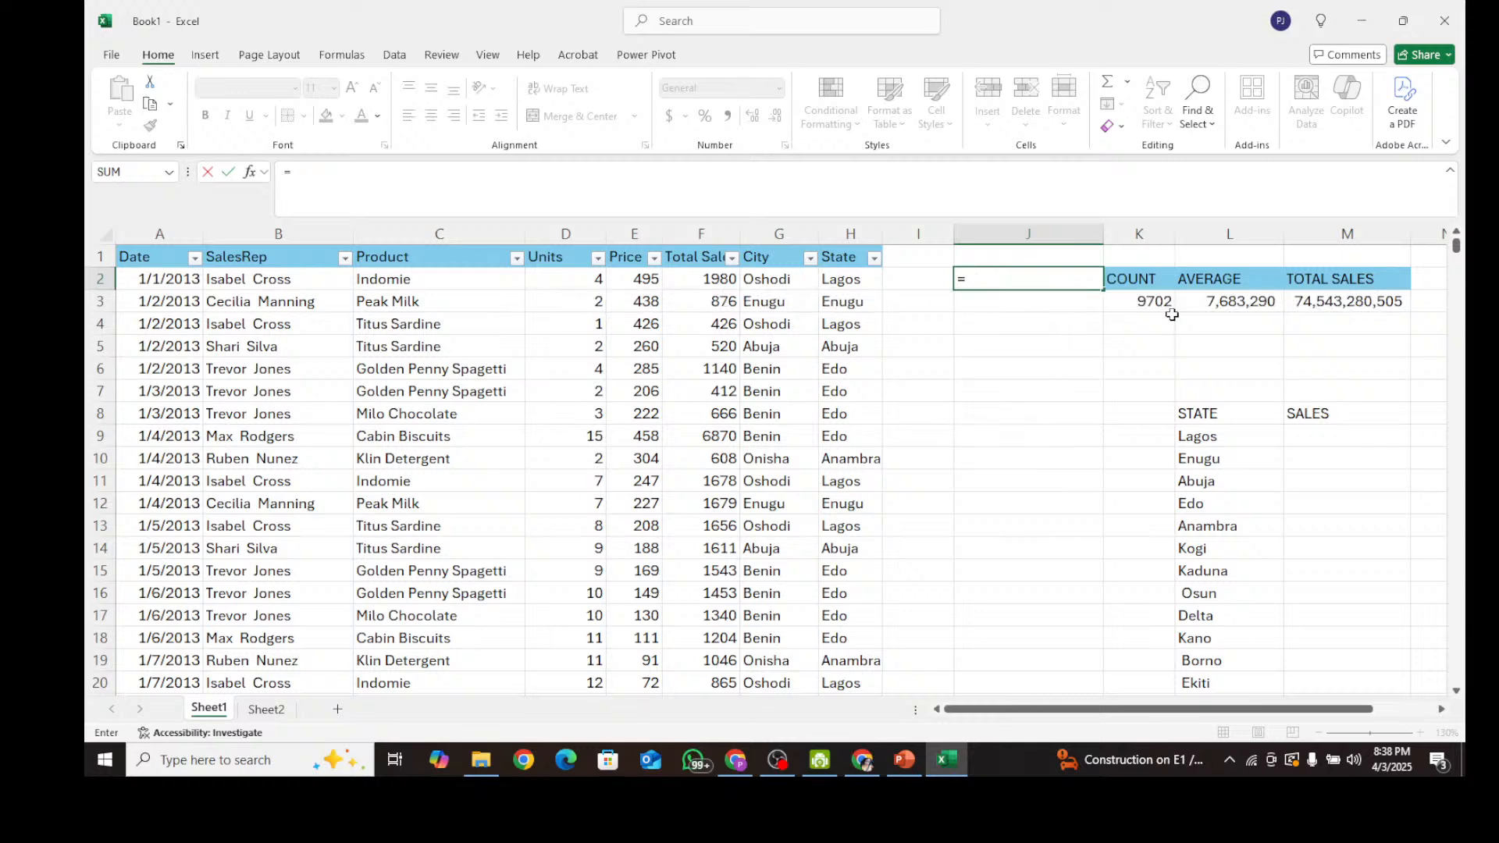
key("Escape")
Enter a MAX formula in J3 over the Total Sales column from row 2 down, =MAX(F$2:F$1048576).
left_click(1074, 310)
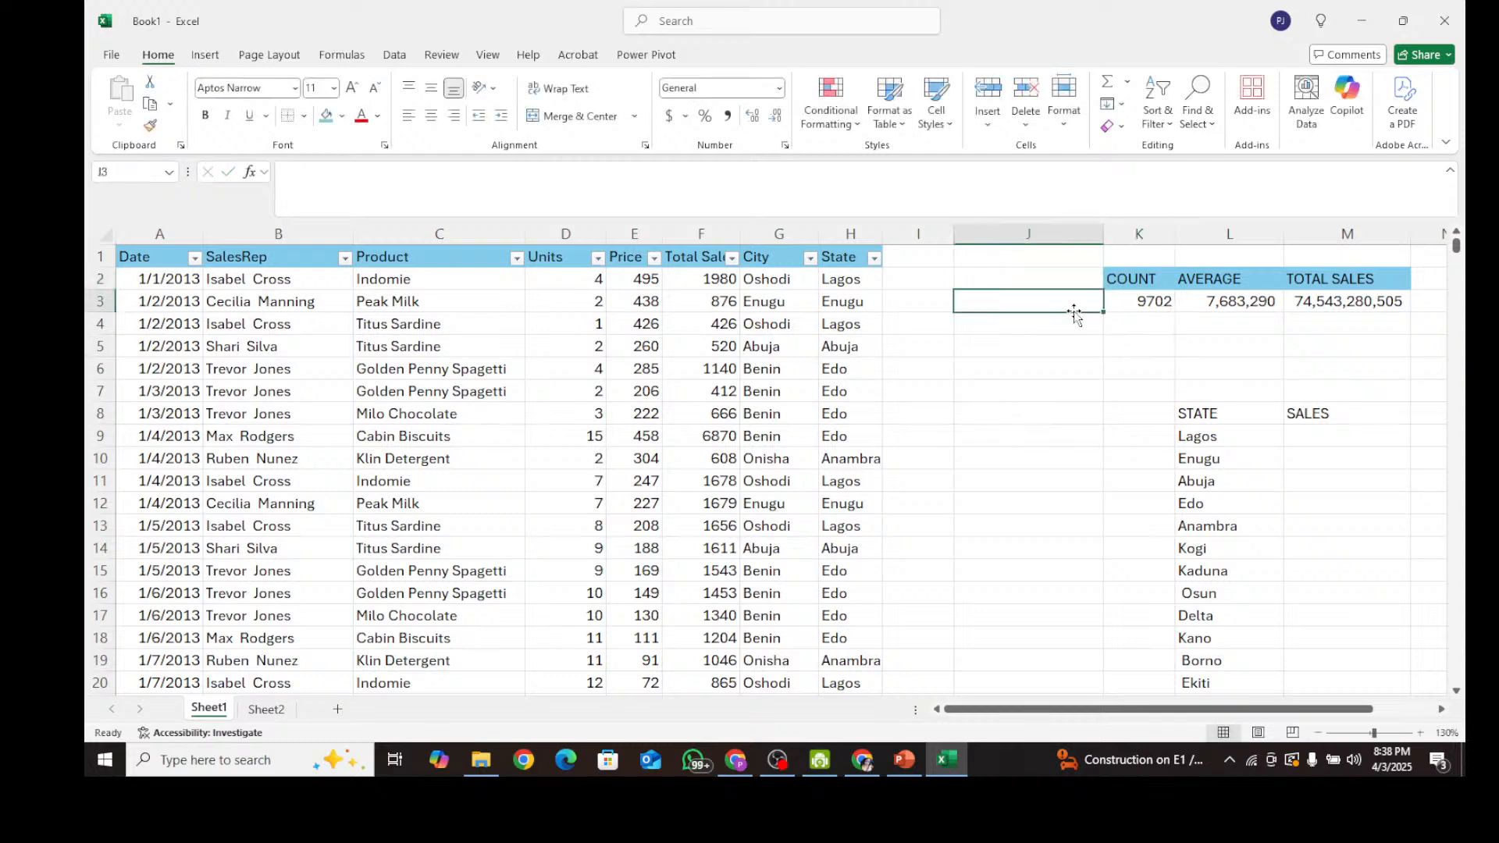
type("=")
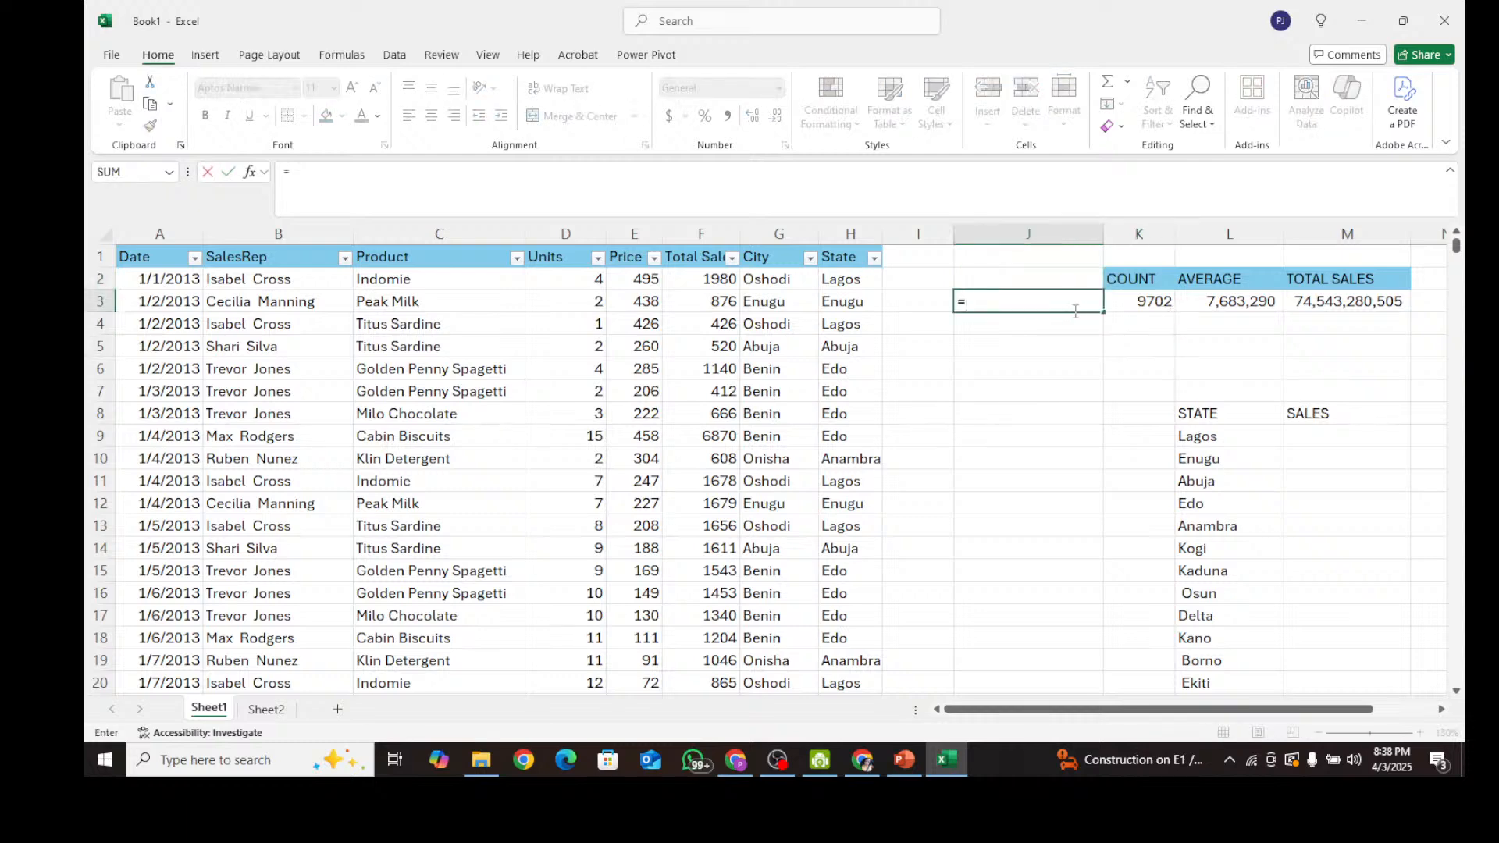
type("MA")
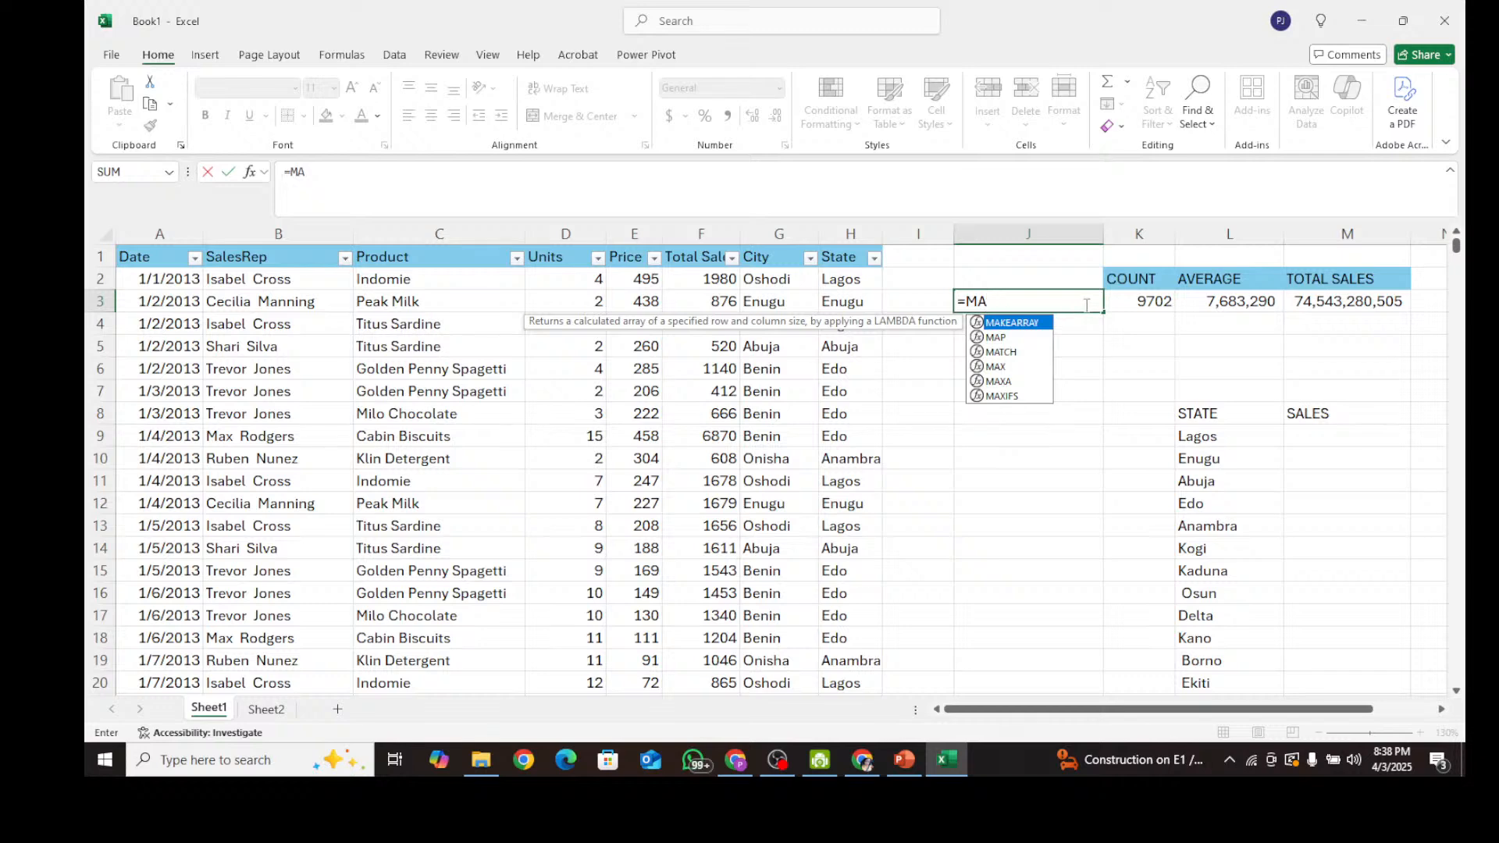
type("X")
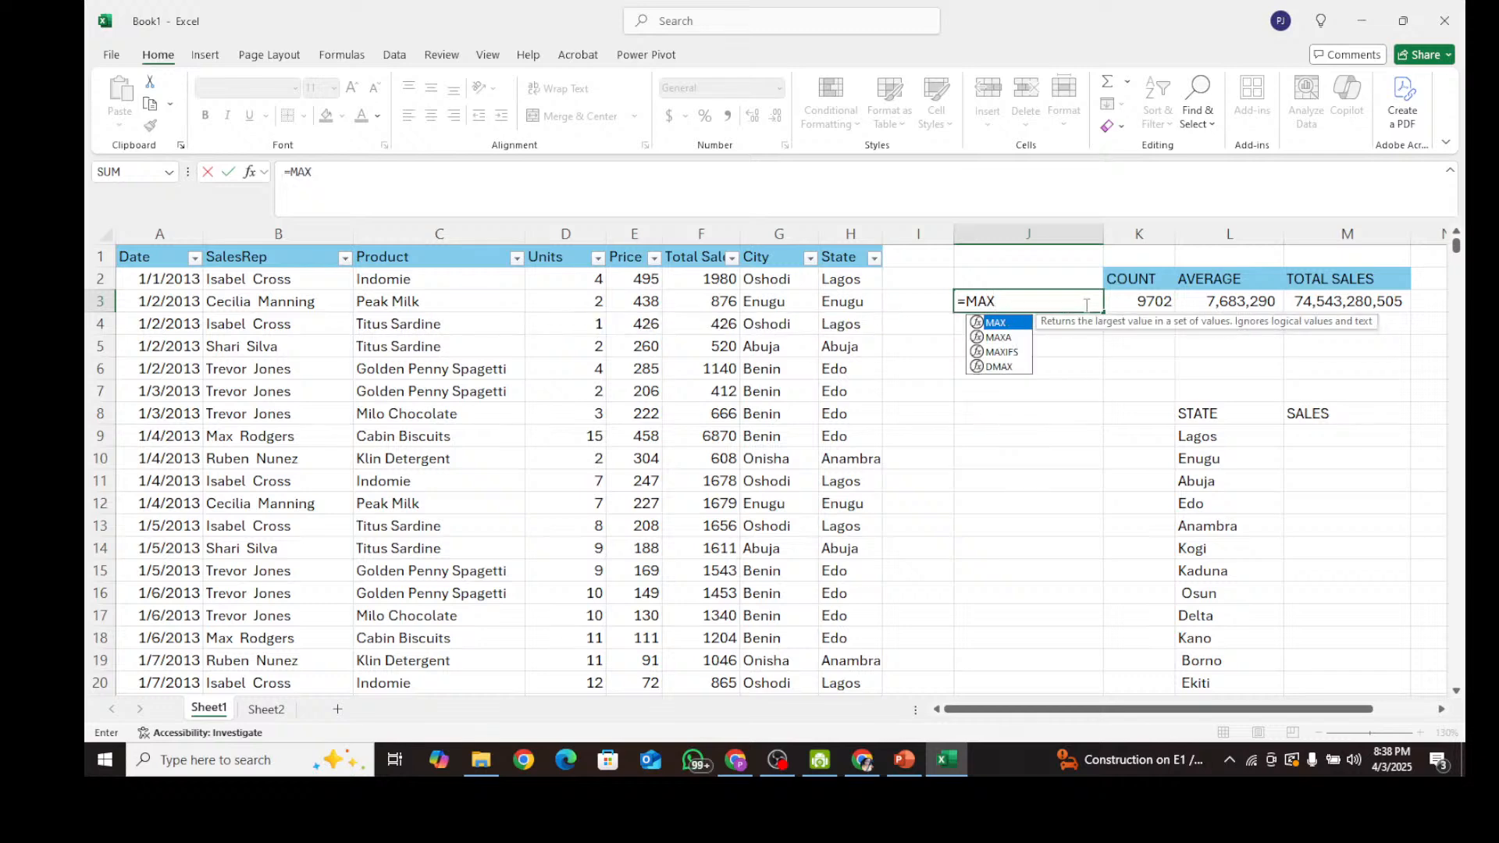
double_click(1008, 326)
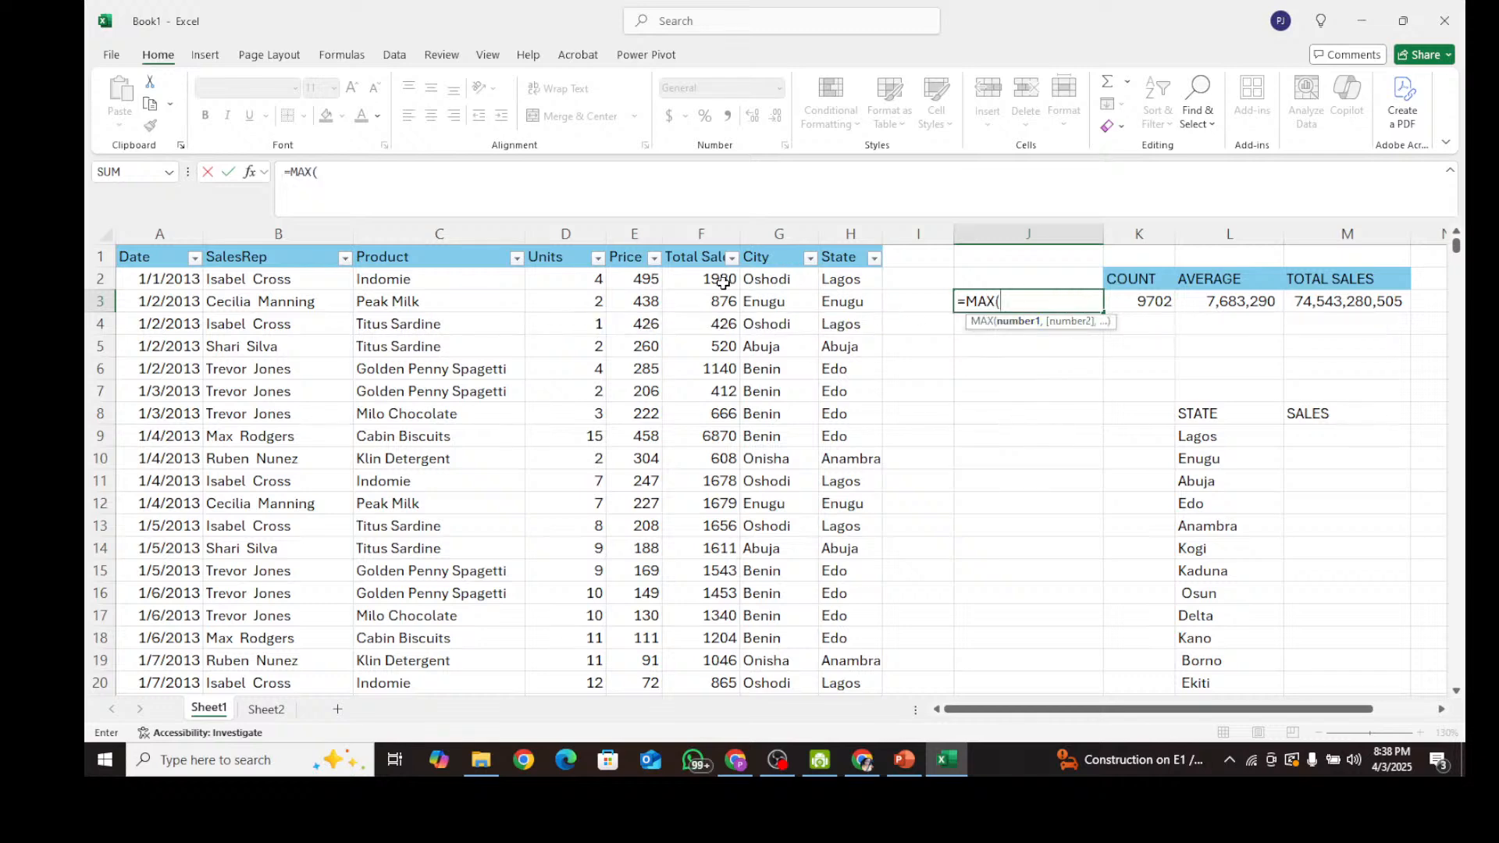
left_click(730, 235)
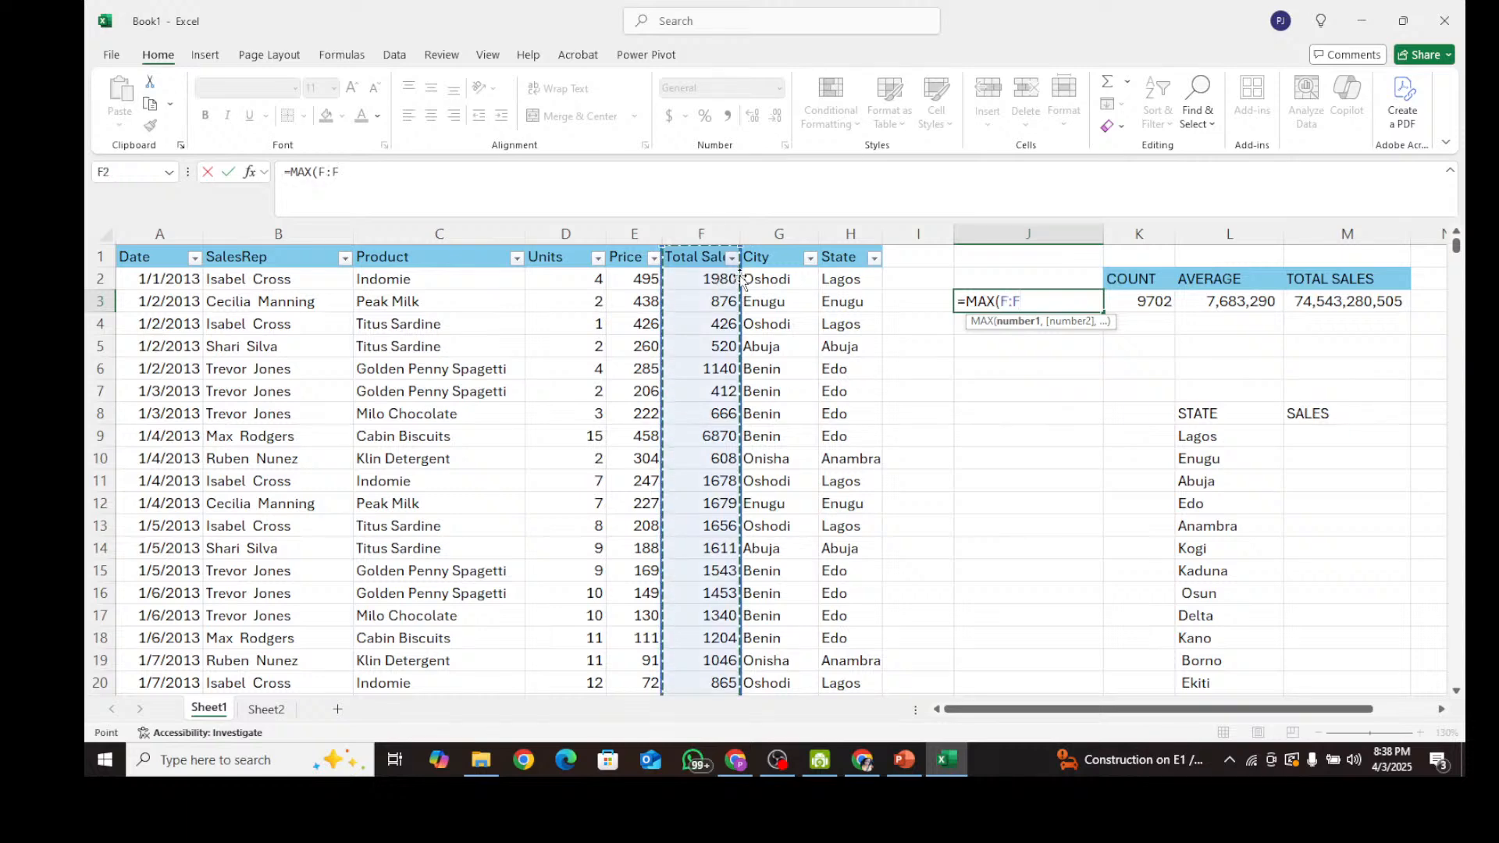
left_click(740, 248)
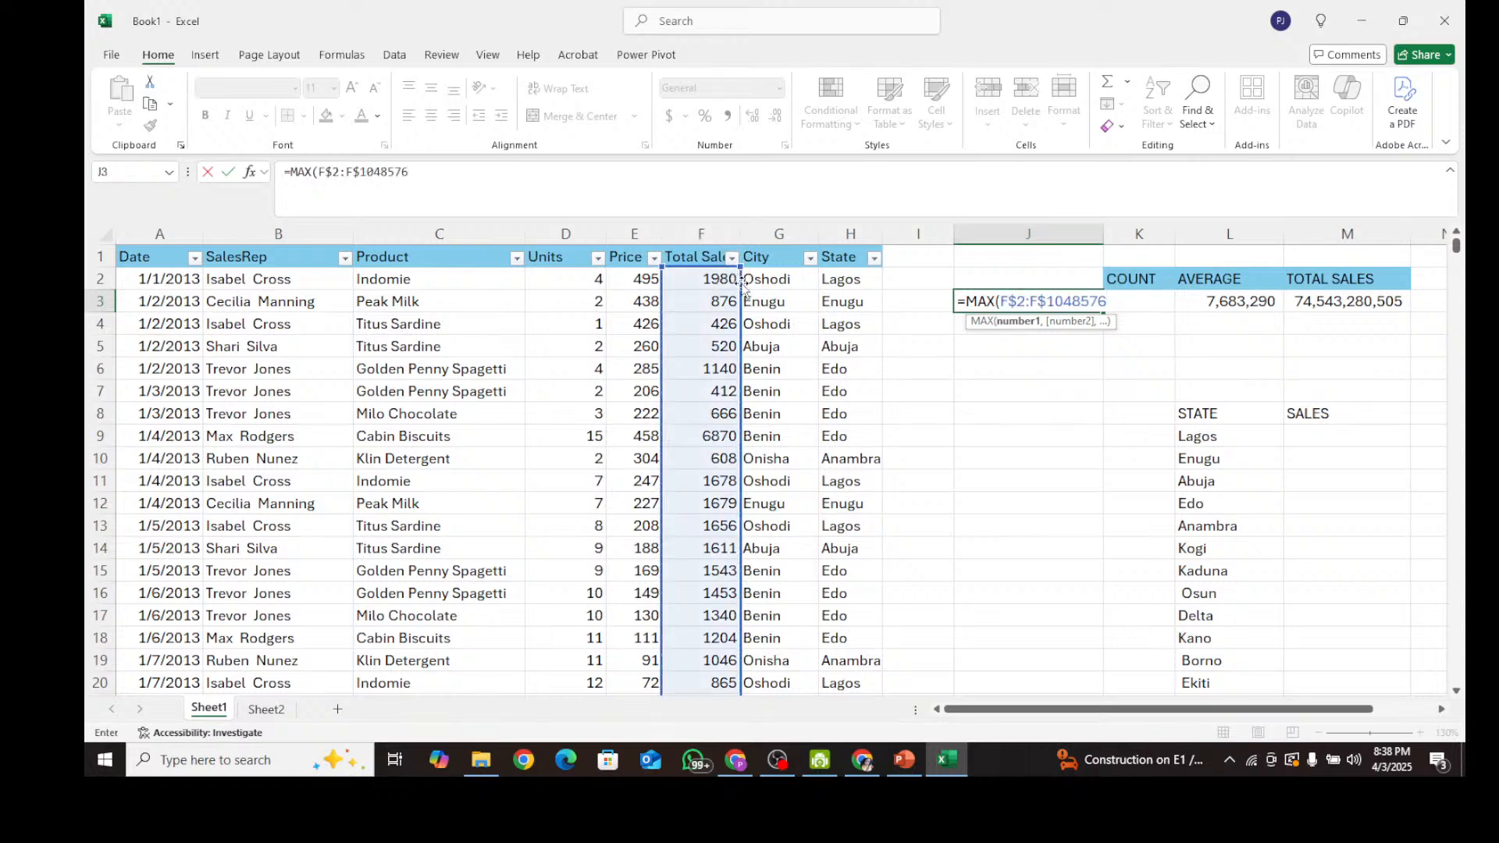
key("ctrl+Return")
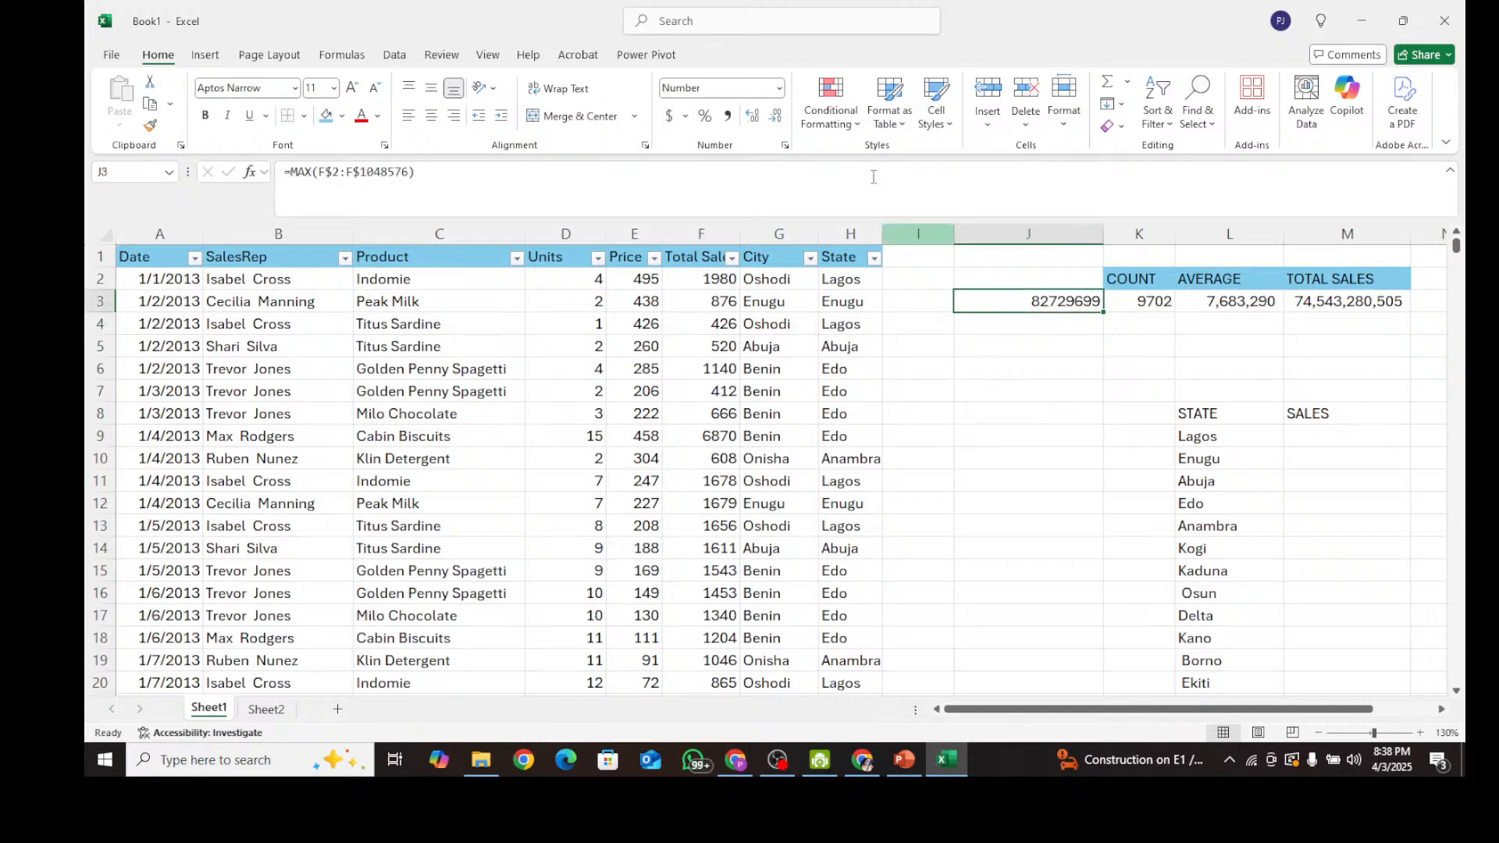
Format the maximum in J3 with thousands separators and no decimal places.
left_click(775, 116)
left_click(775, 116)
left_click(1041, 340)
left_click(1038, 298)
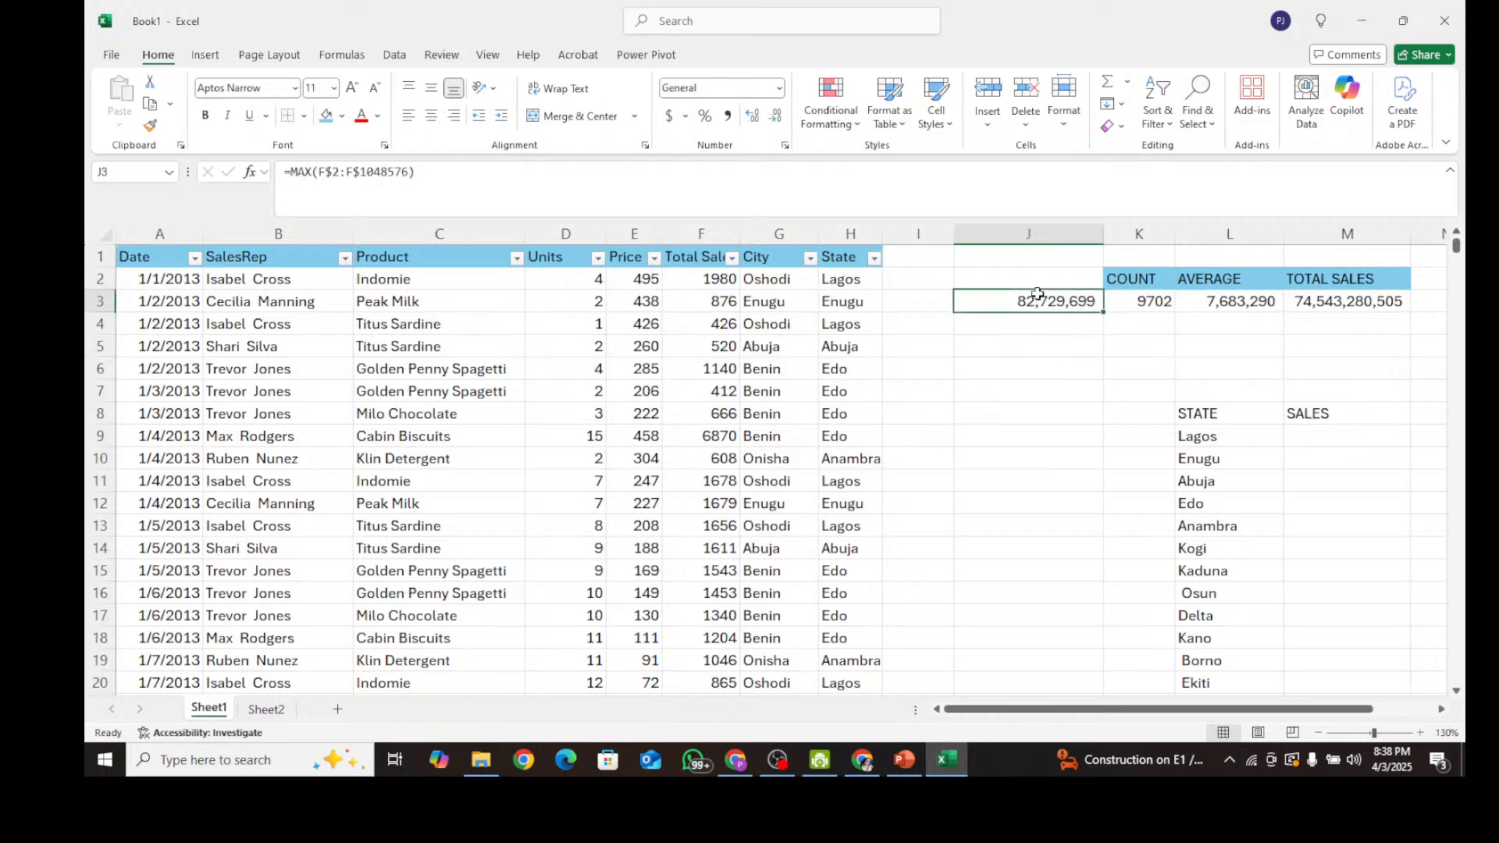
left_click(1049, 283)
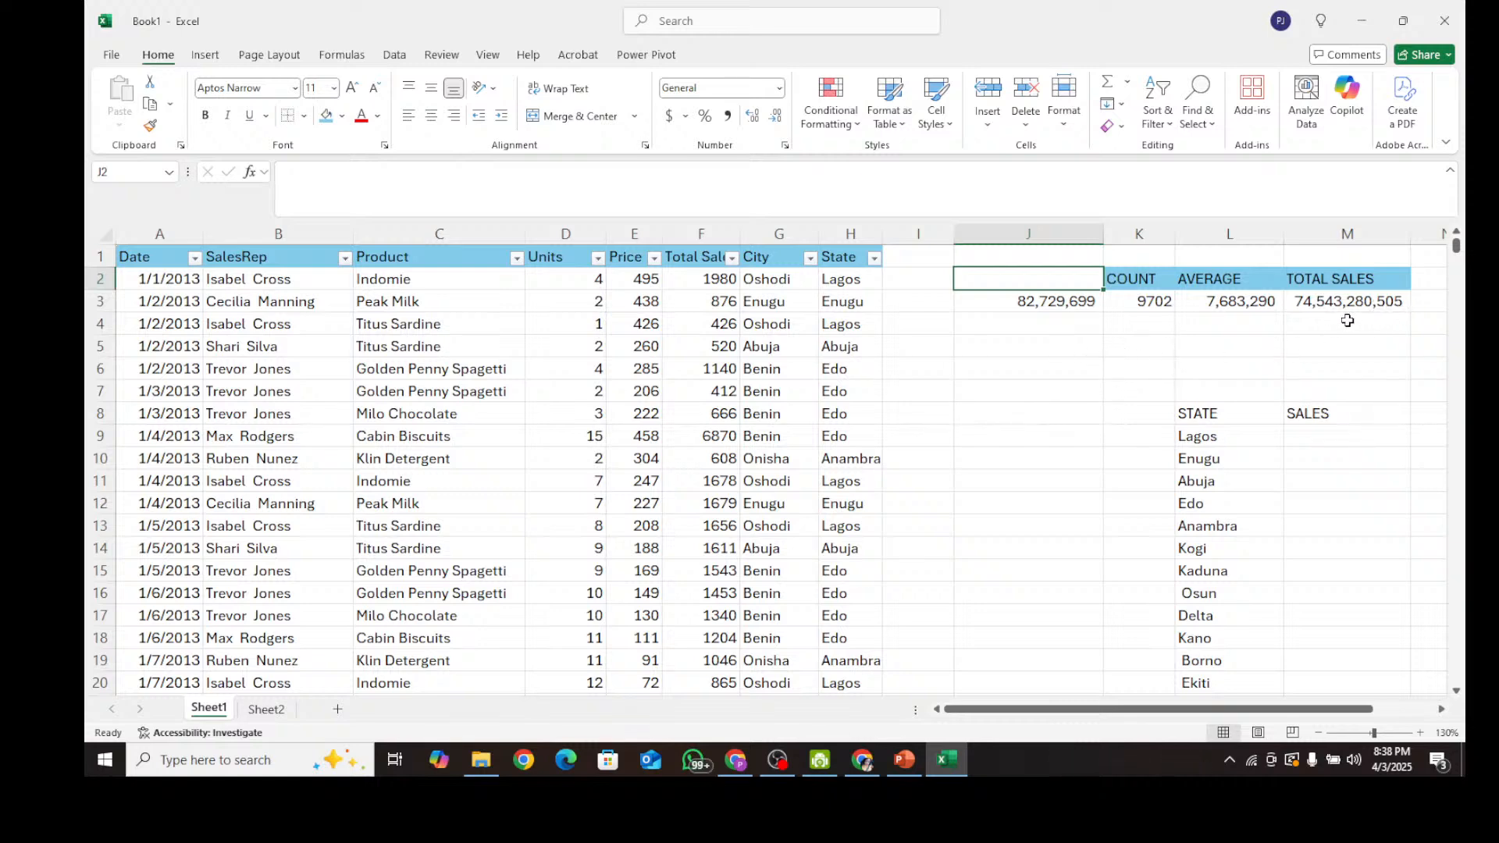
left_click(1029, 303)
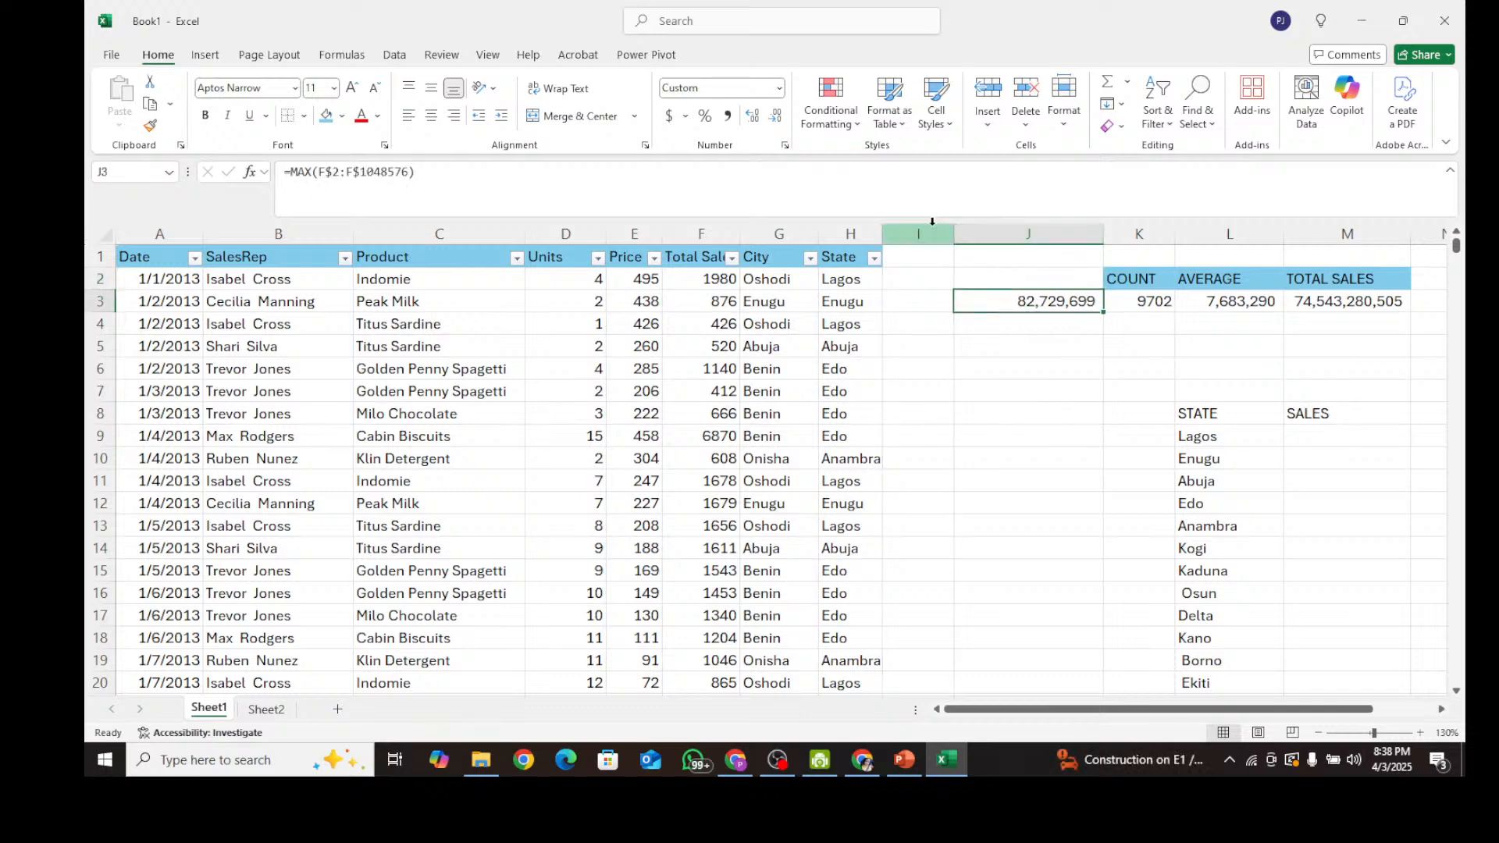
Enter the heading MAXIMUM AMOUNT in J2 and fill the cell with the light blue header color.
left_click(1026, 272)
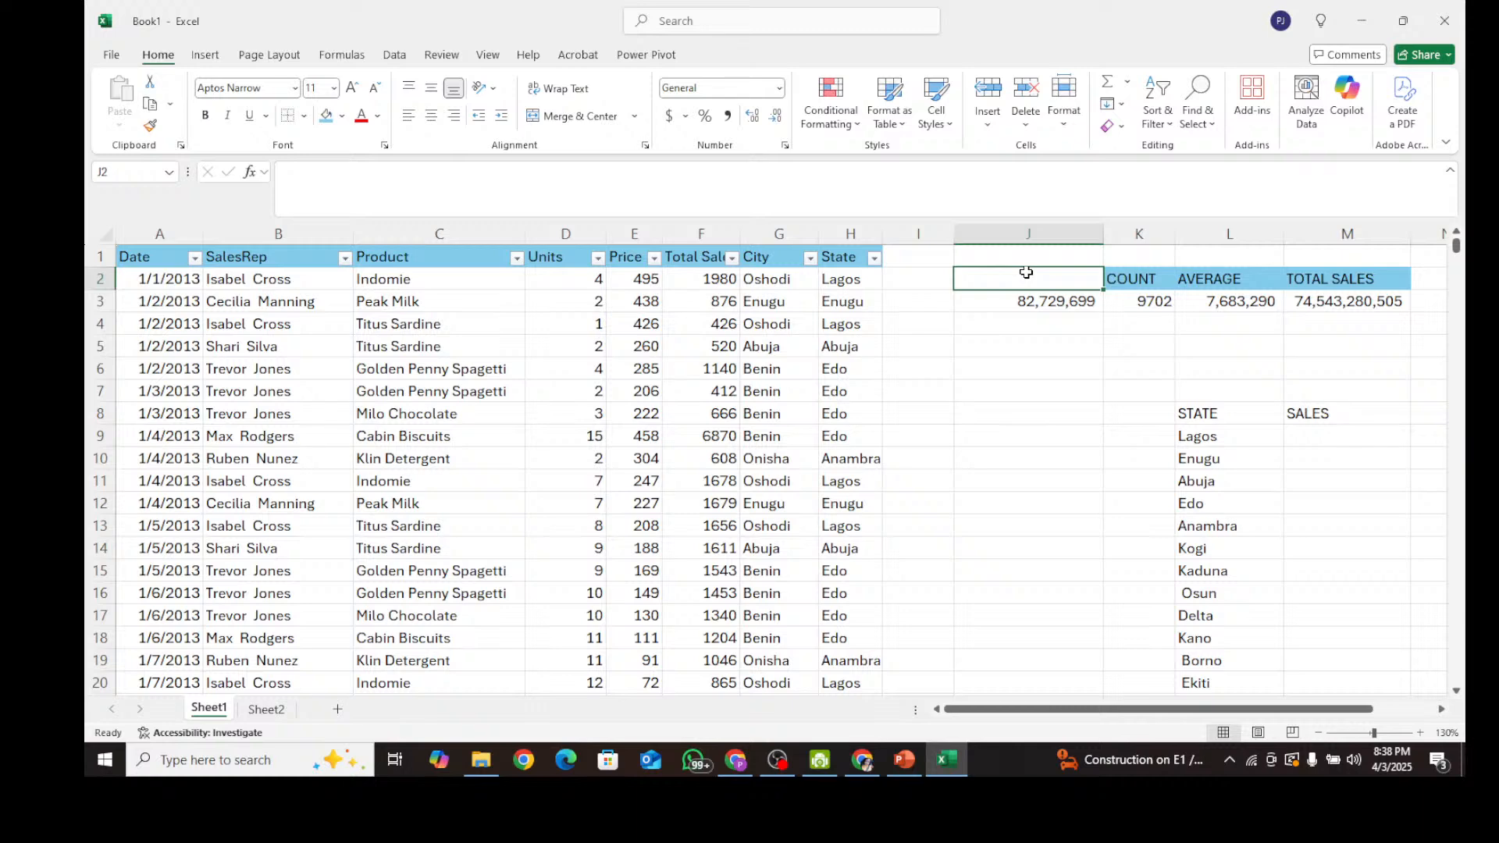
type("m")
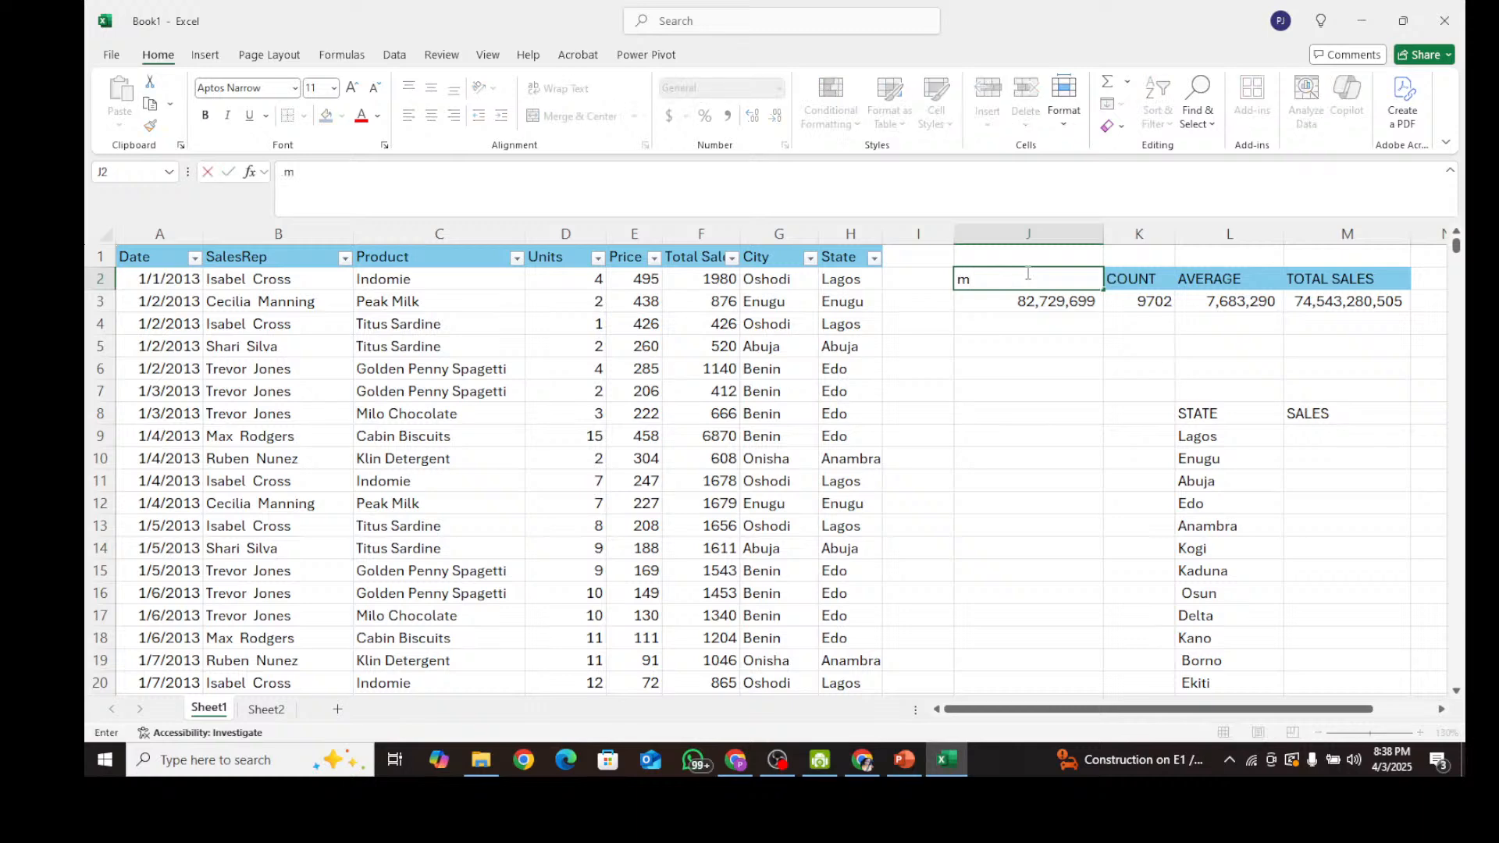
type("MAXIMUM AMO")
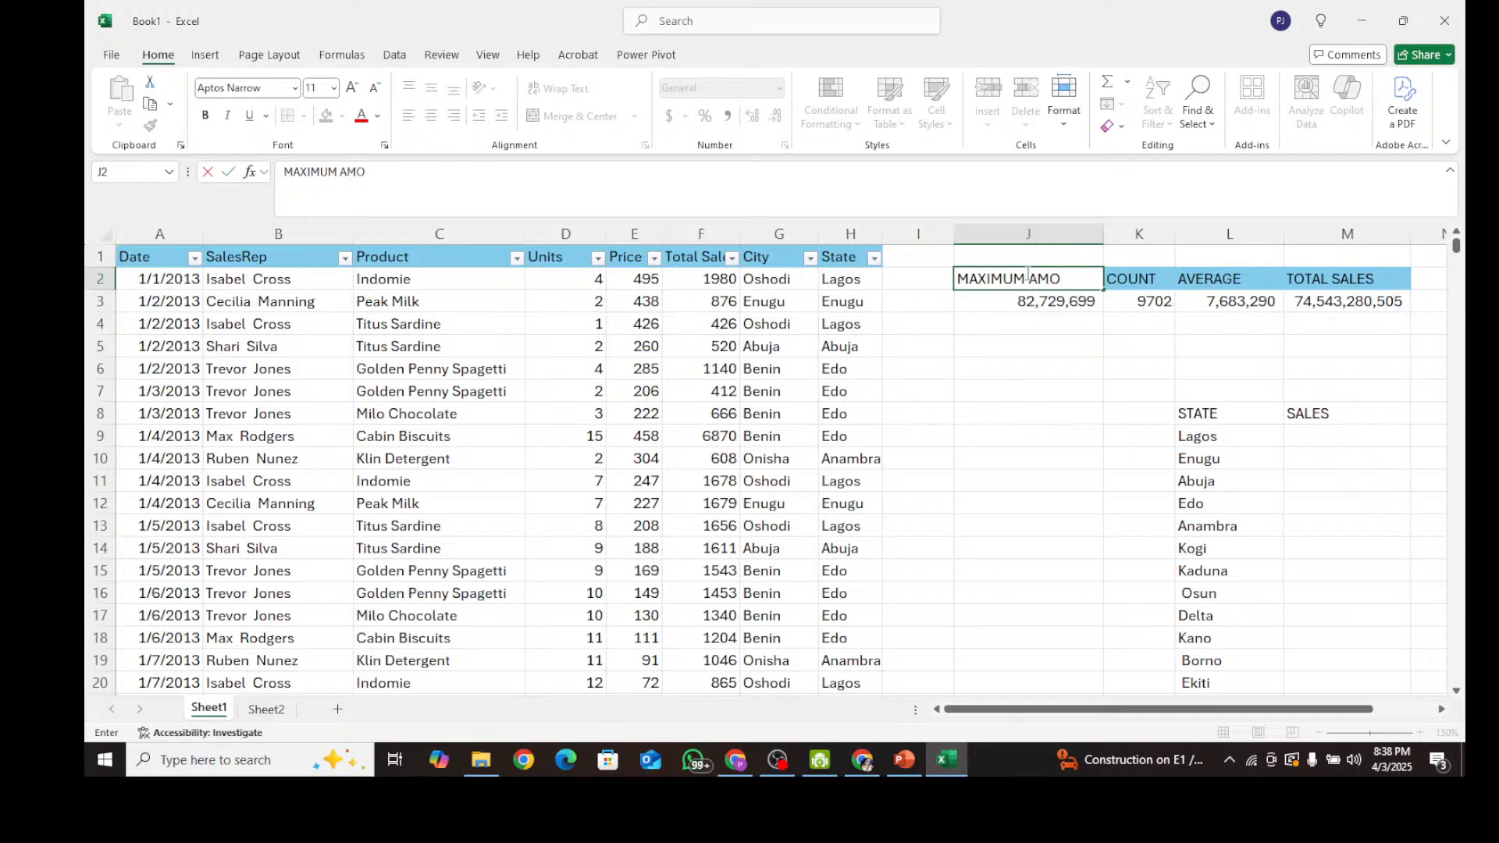
type("UNT")
left_click(997, 407)
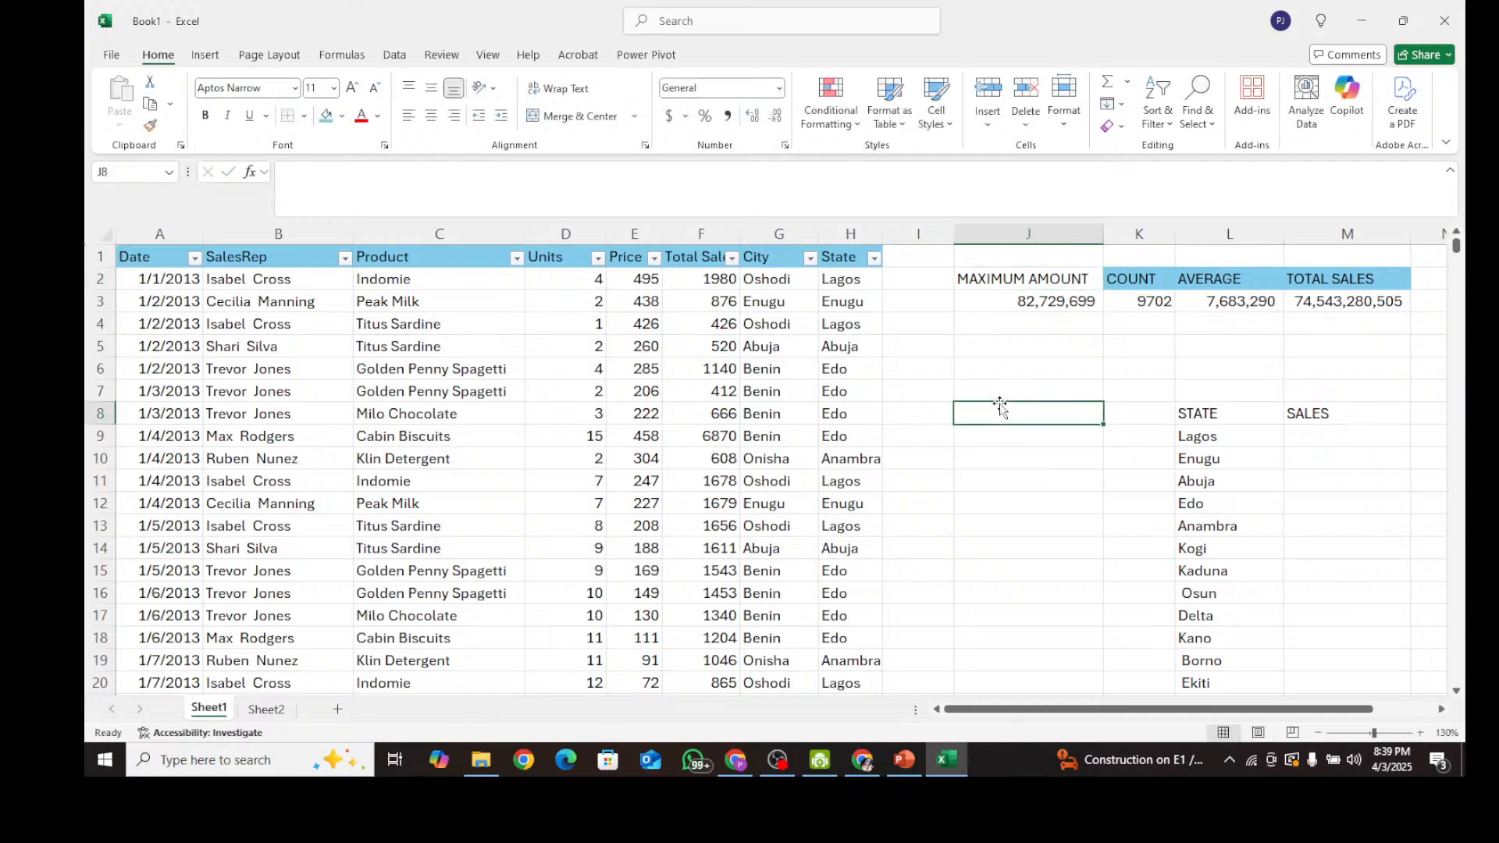
left_click(1014, 283)
left_click(326, 116)
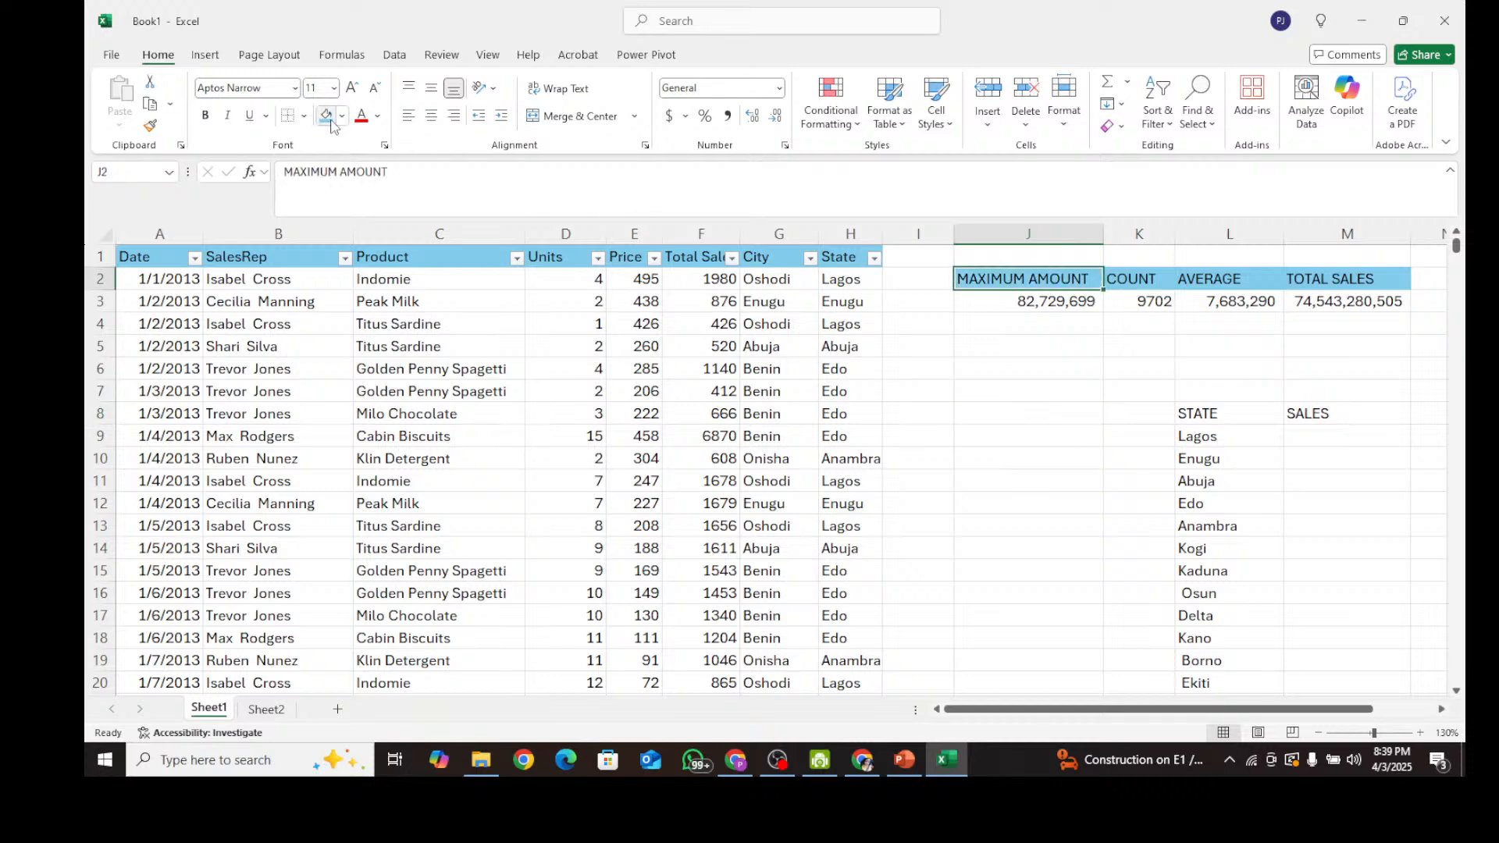
Insert a new column before the blank column I and widen the empty columns I and J.
right_click(926, 232)
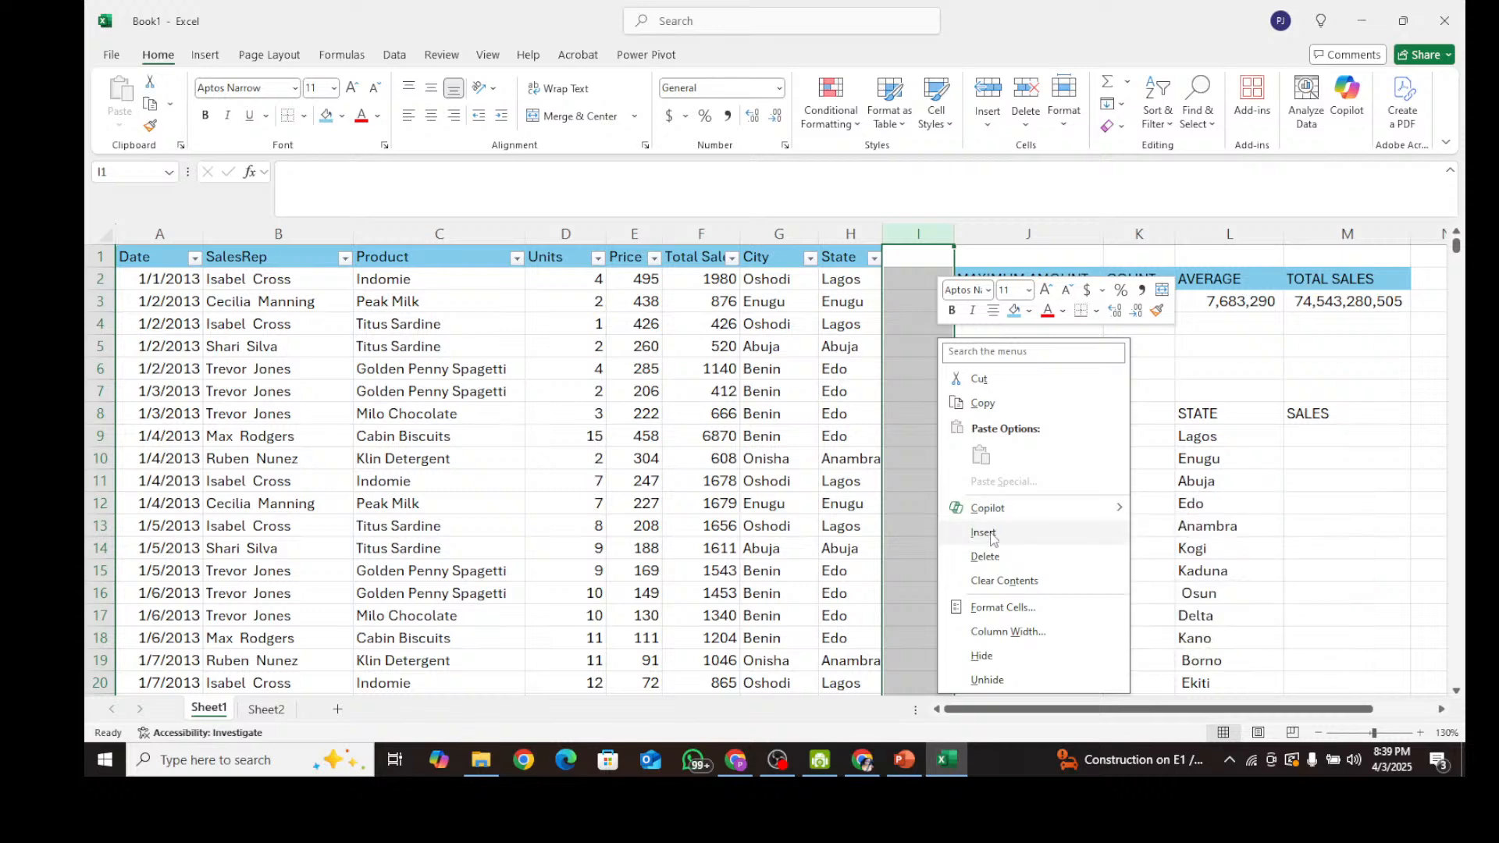
left_click(971, 528)
left_click(997, 236)
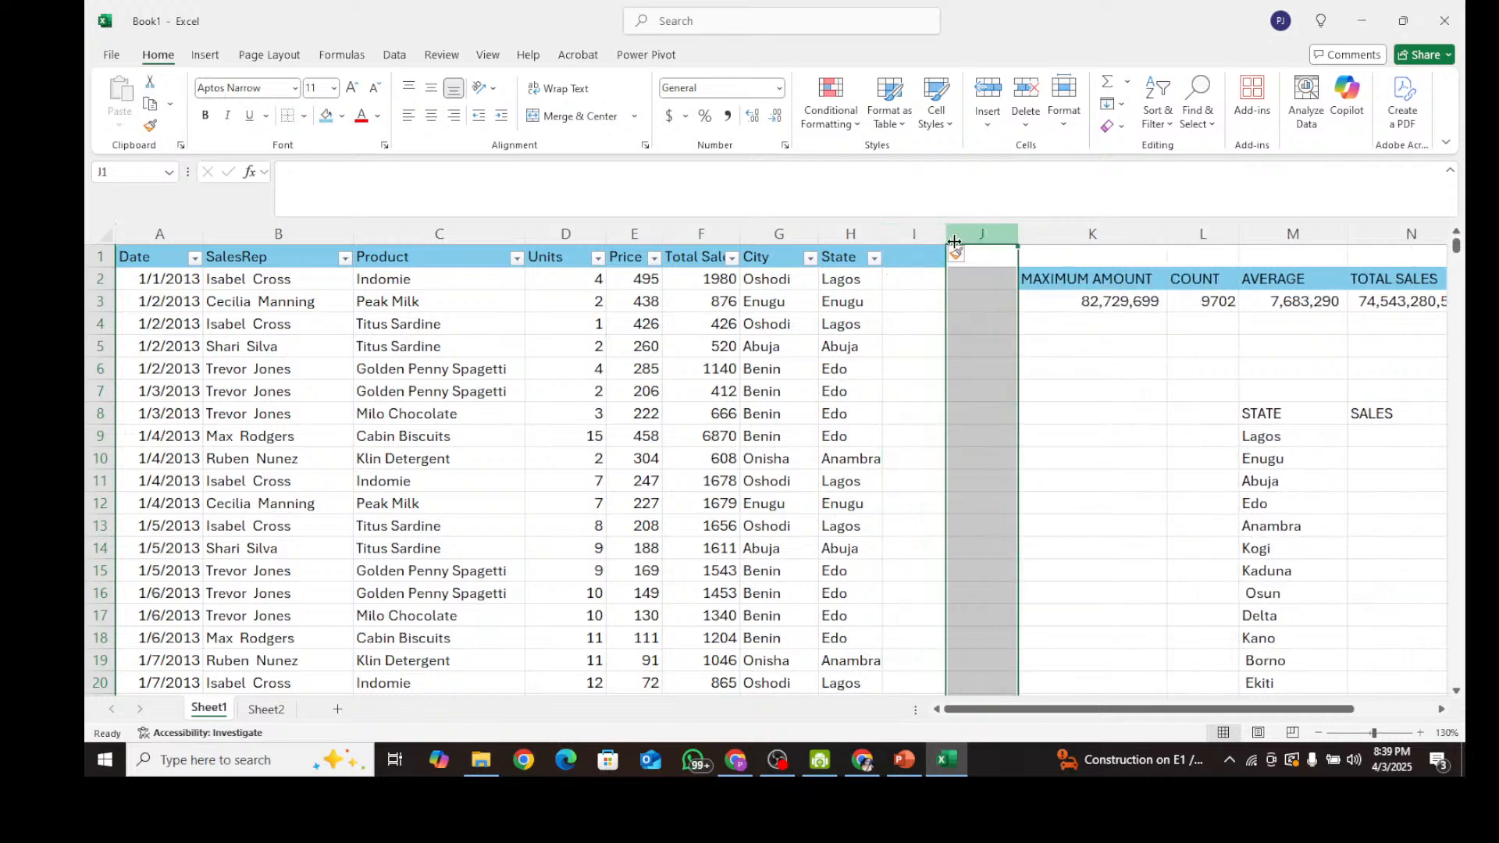
left_click_drag(954, 241, 973, 243)
Enter the heading MINIMUM AMOUNT in J2 and widen column J slightly.
left_click(1030, 278)
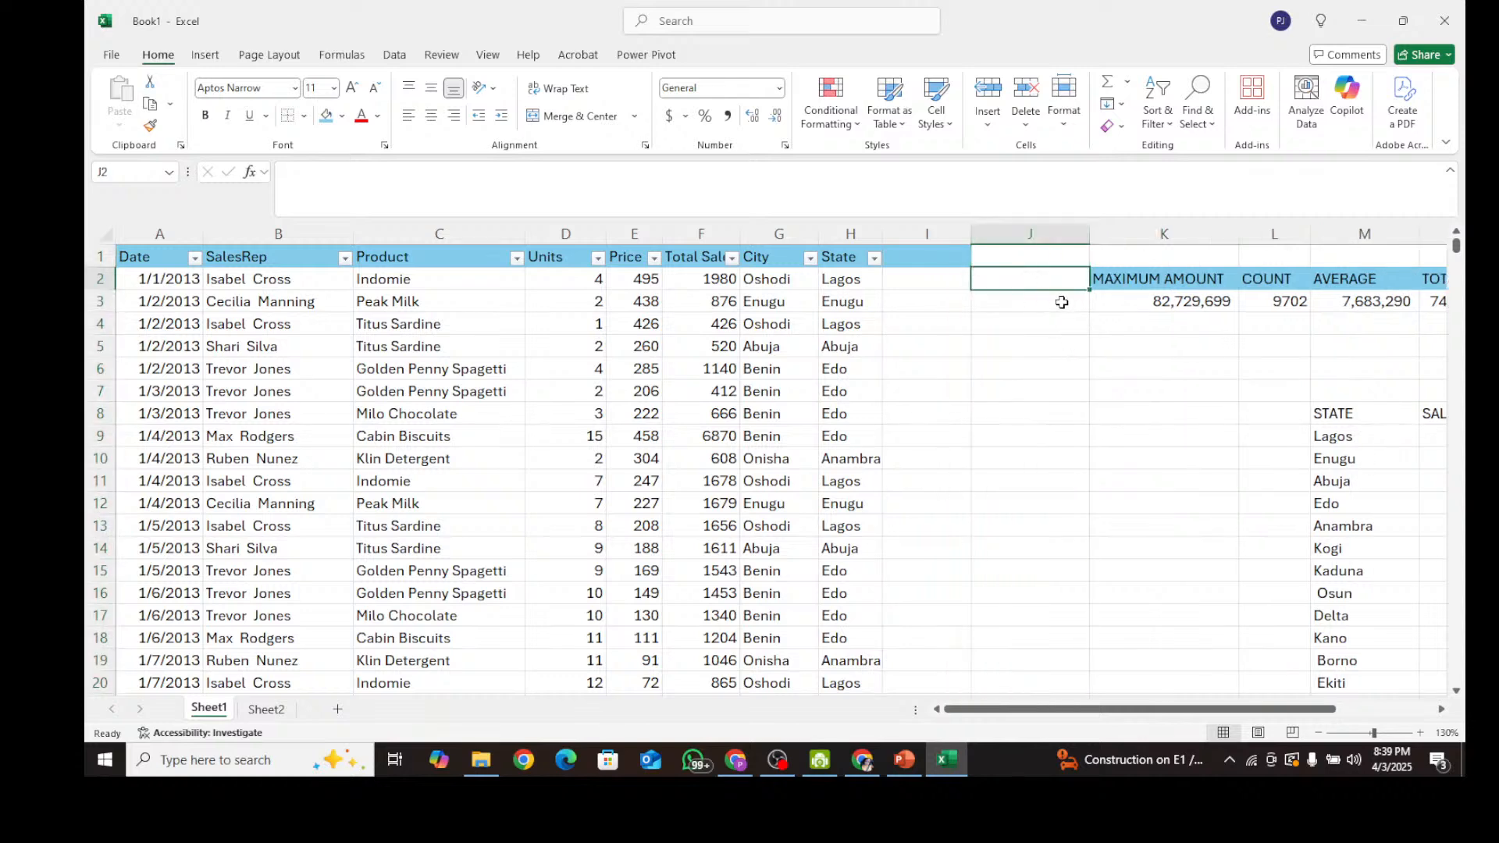
type("MINI")
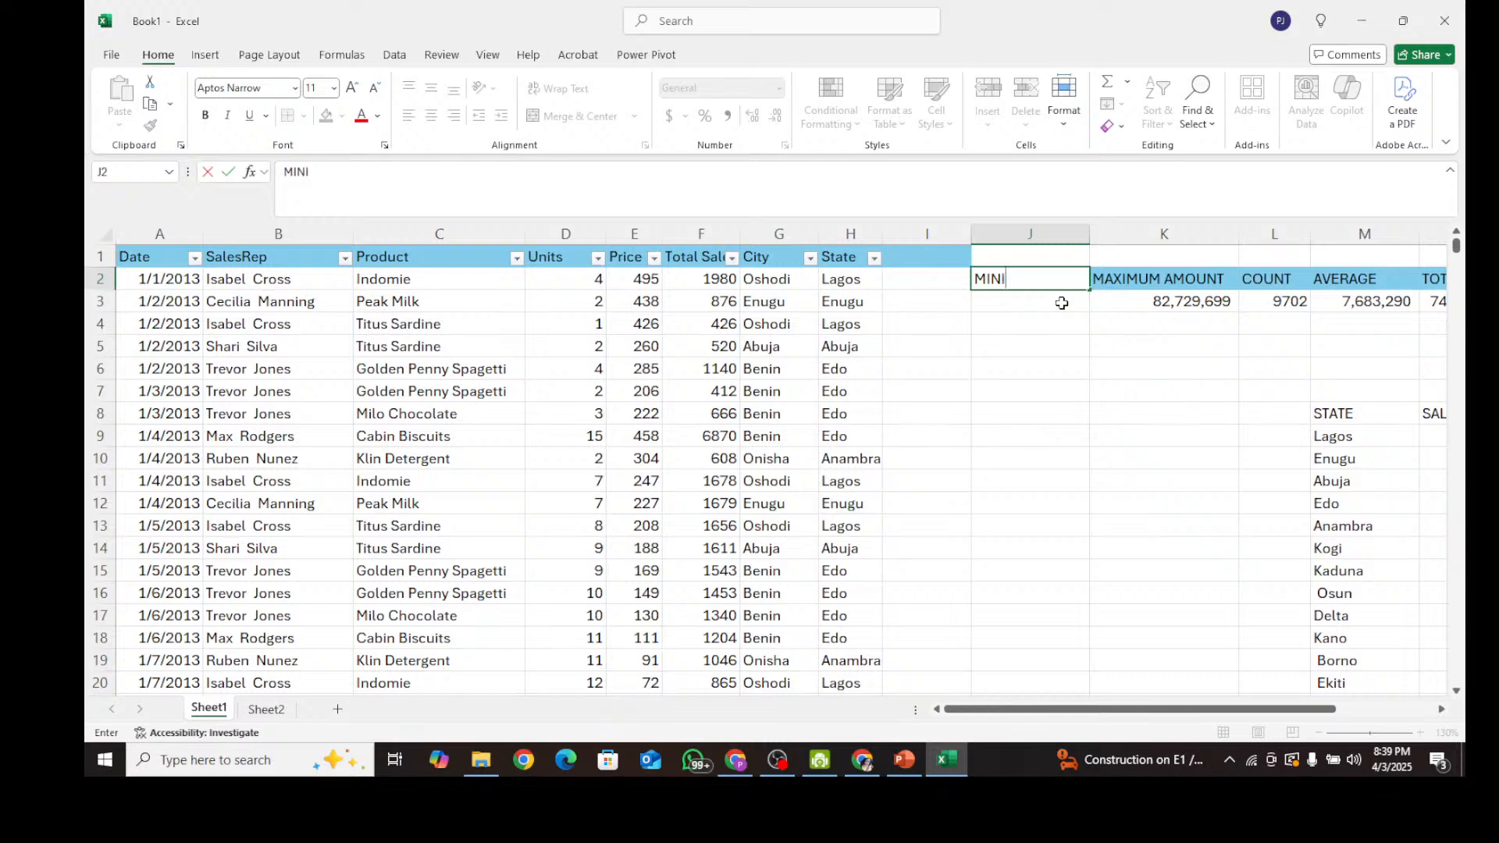
type("MUM AMOUN")
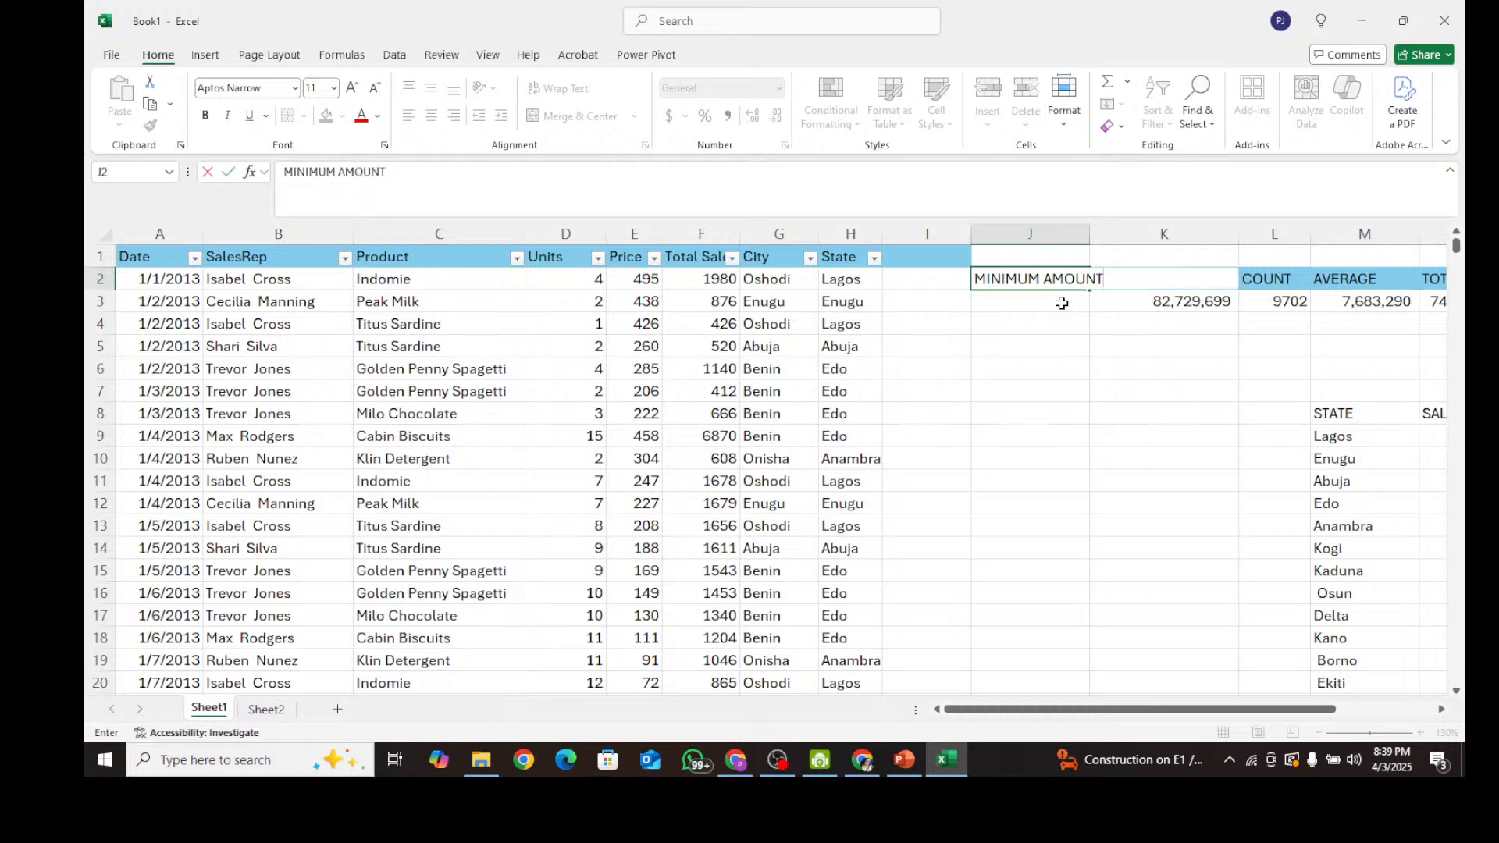
type("T")
left_click(1115, 326)
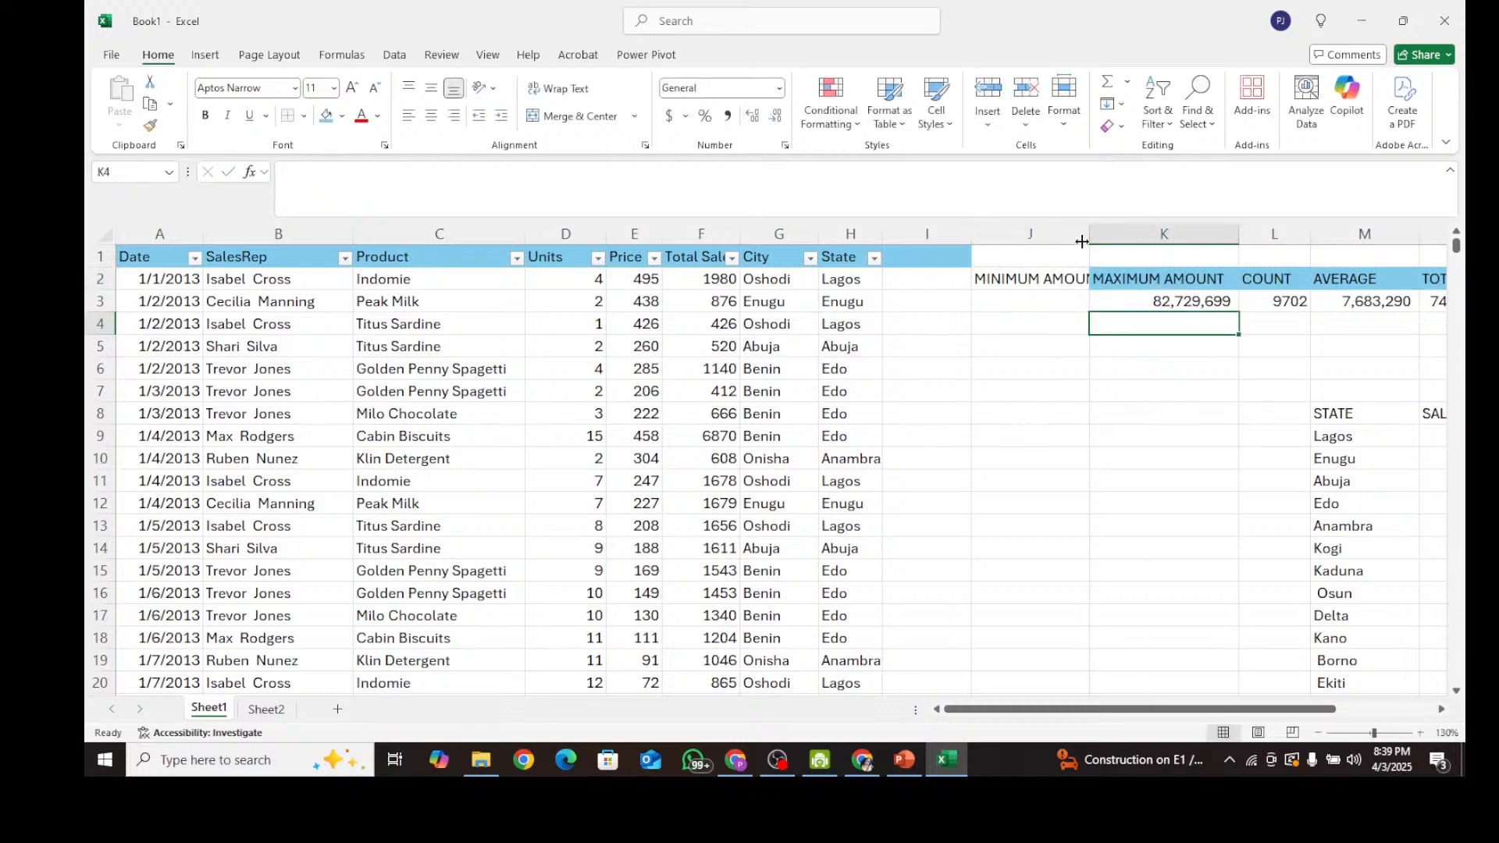
left_click_drag(1082, 241, 1095, 235)
Fill the J2 heading with the light blue header color and widen column J until its full text fits.
left_click(1030, 279)
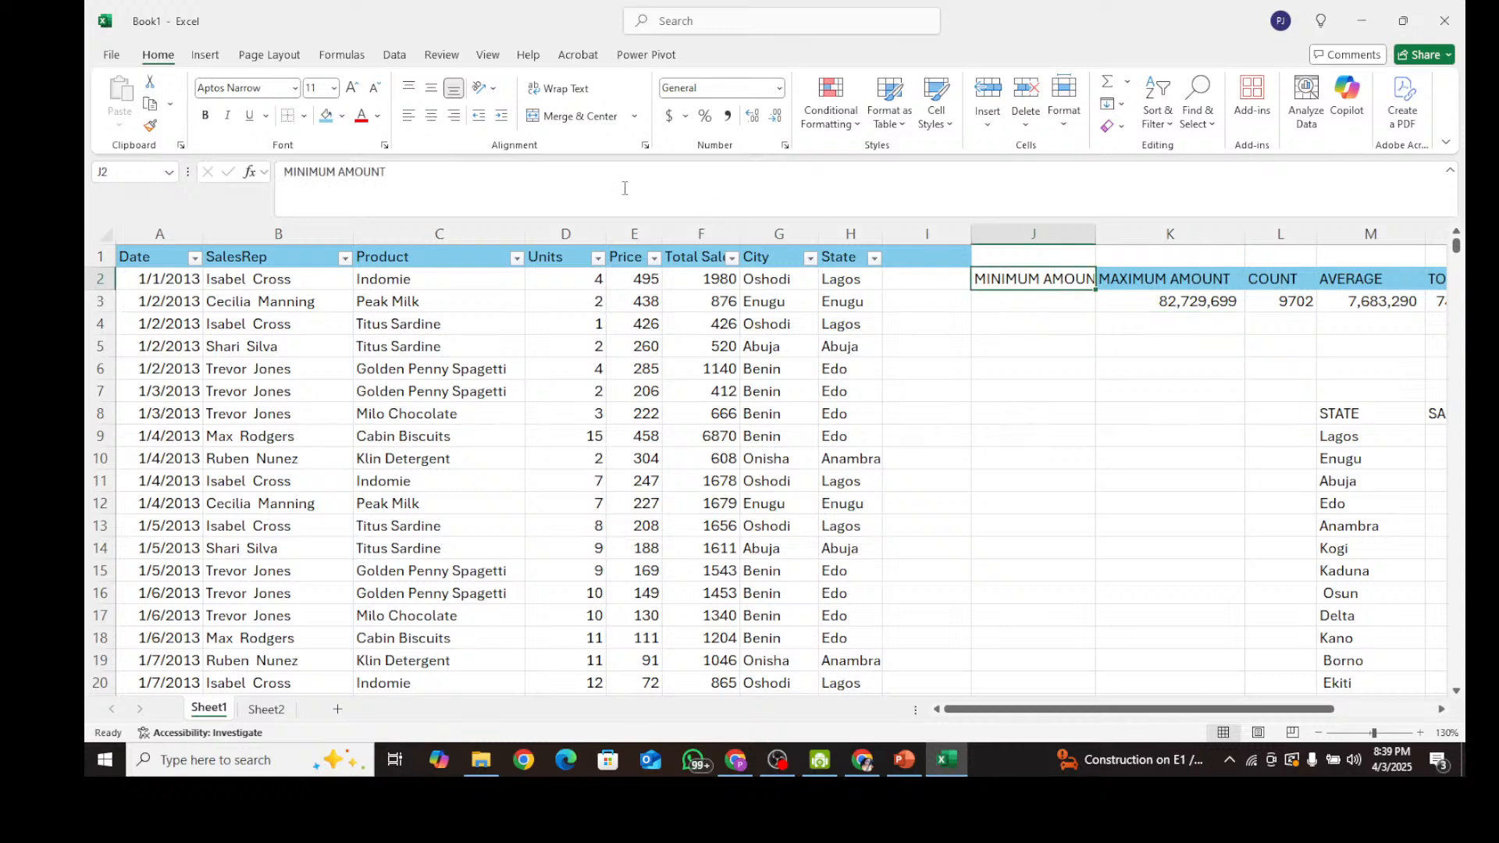
left_click(326, 116)
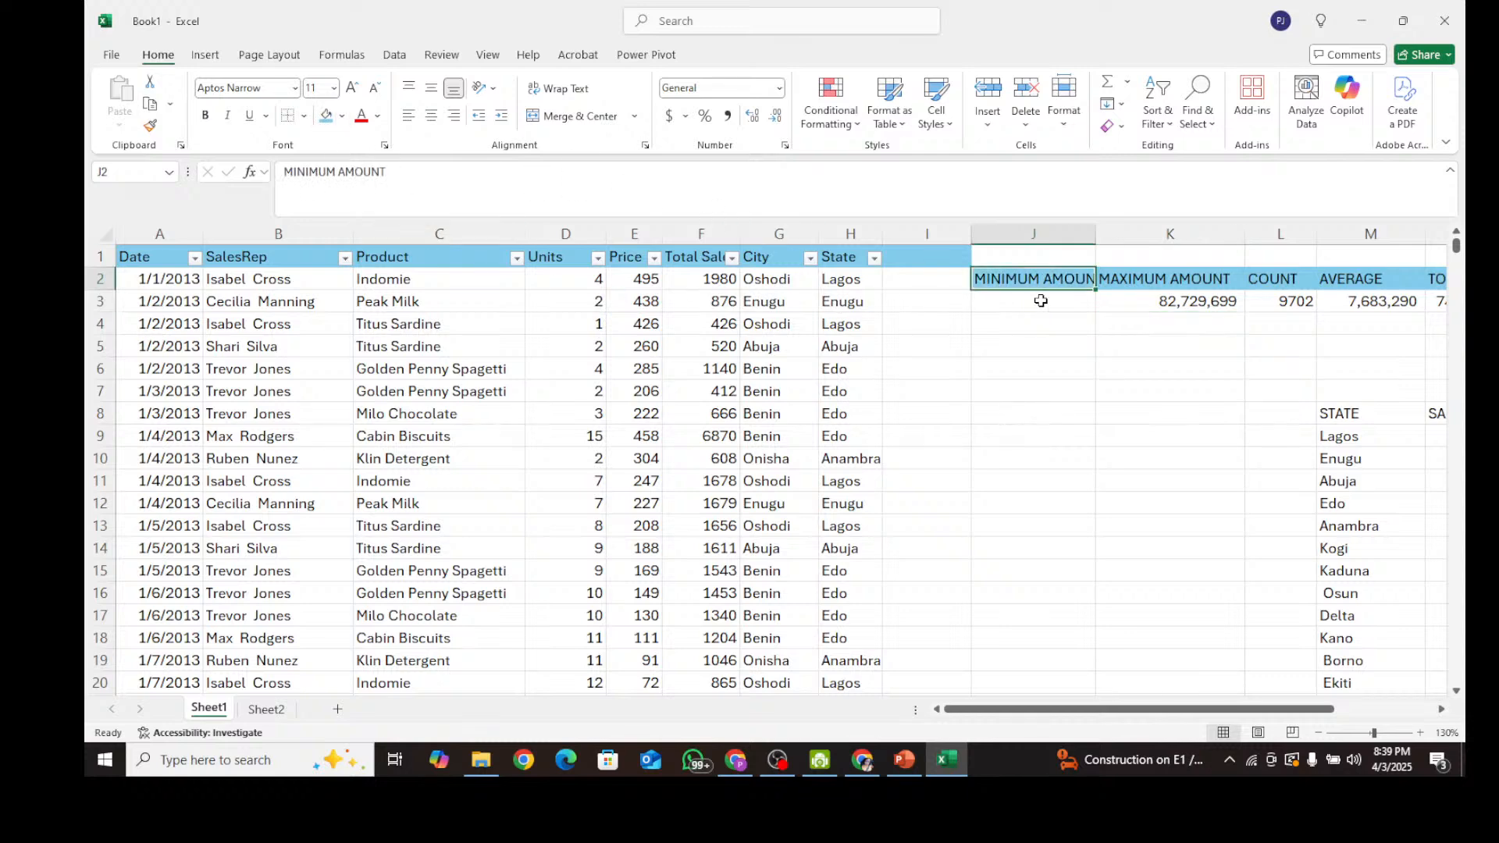
left_click_drag(1095, 234, 1109, 234)
Enter a MIN formula in J3 over the Total Sales column from row 2 down, =MIN(F$2:F$1048576).
left_click(1077, 300)
type("=MIN")
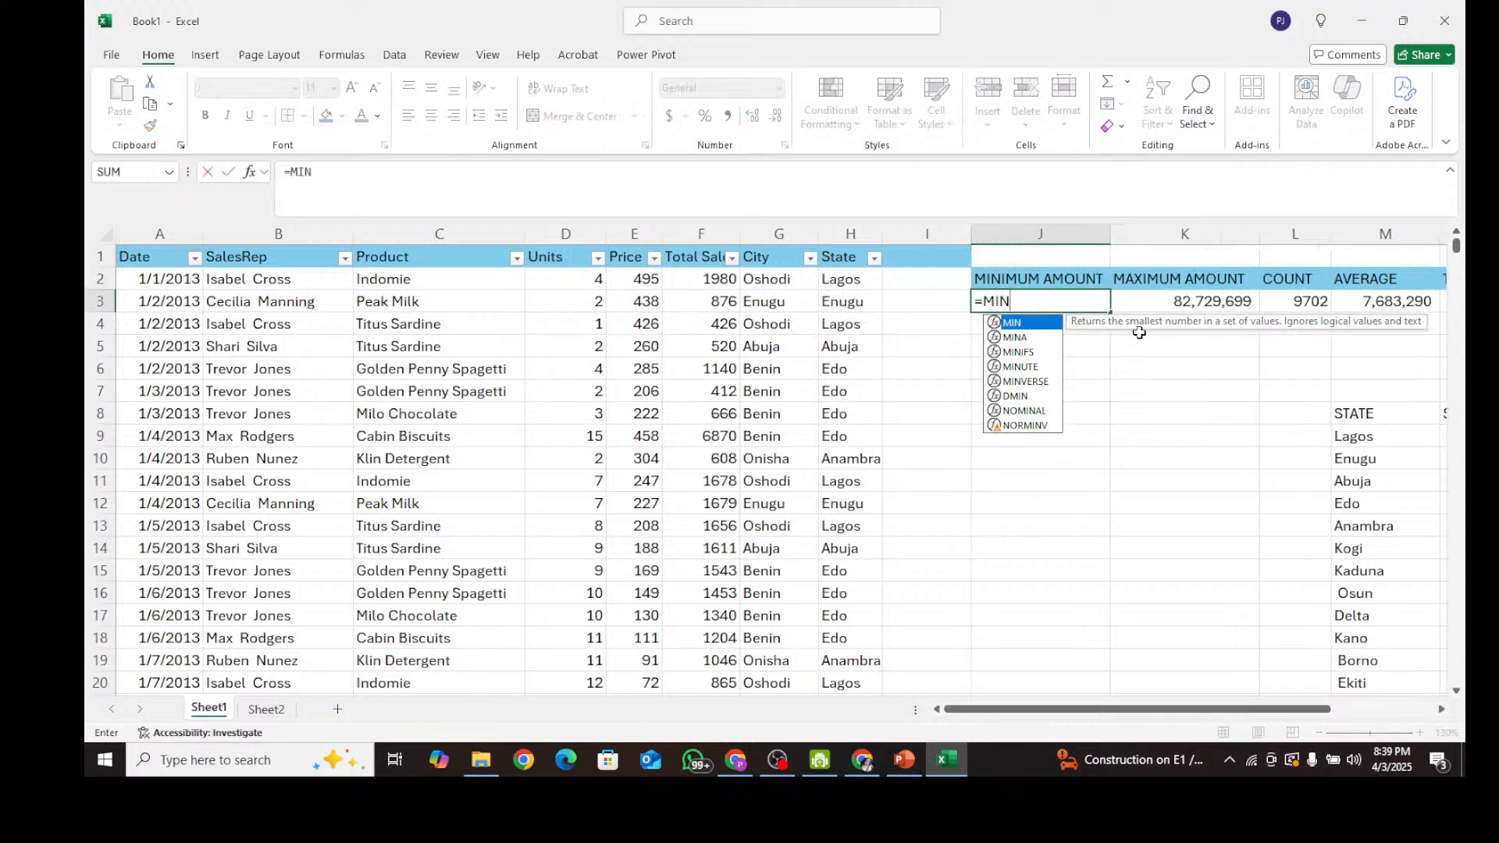
double_click(1019, 323)
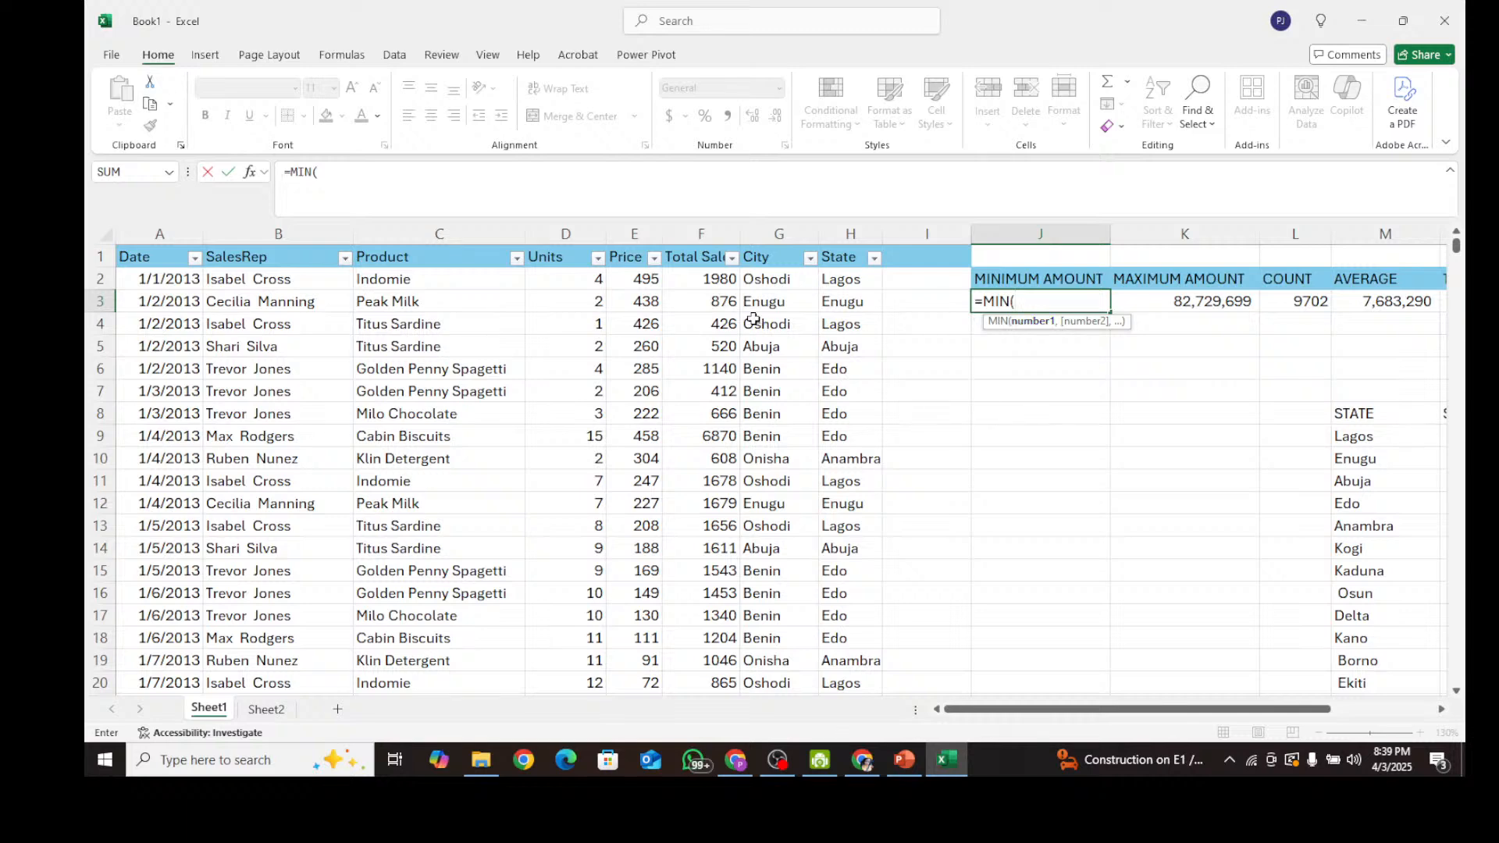
left_click(711, 279)
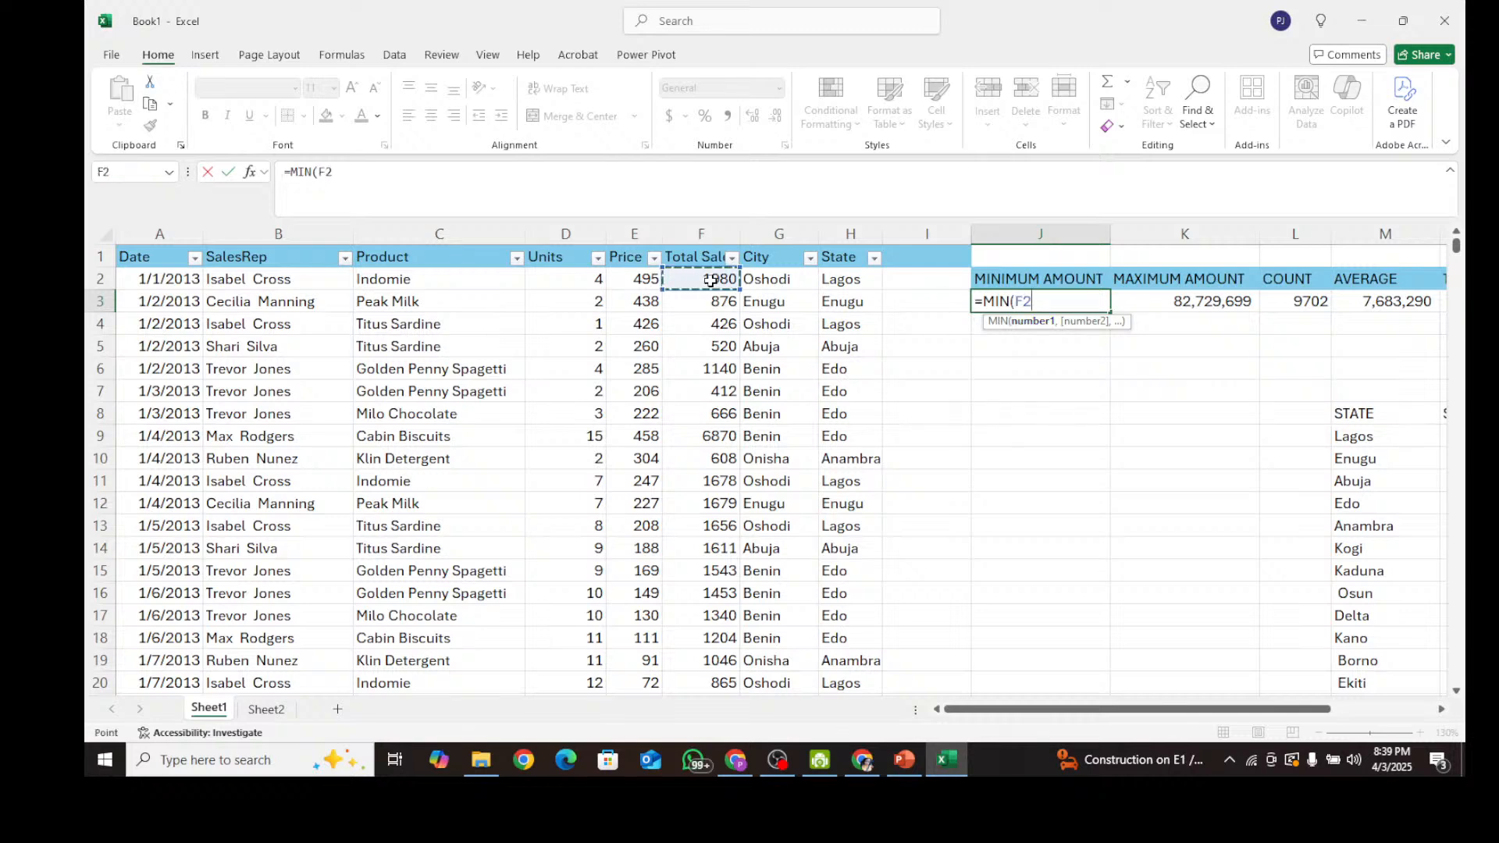
key("ctrl+shift+Down")
key("F4")
key("F4")
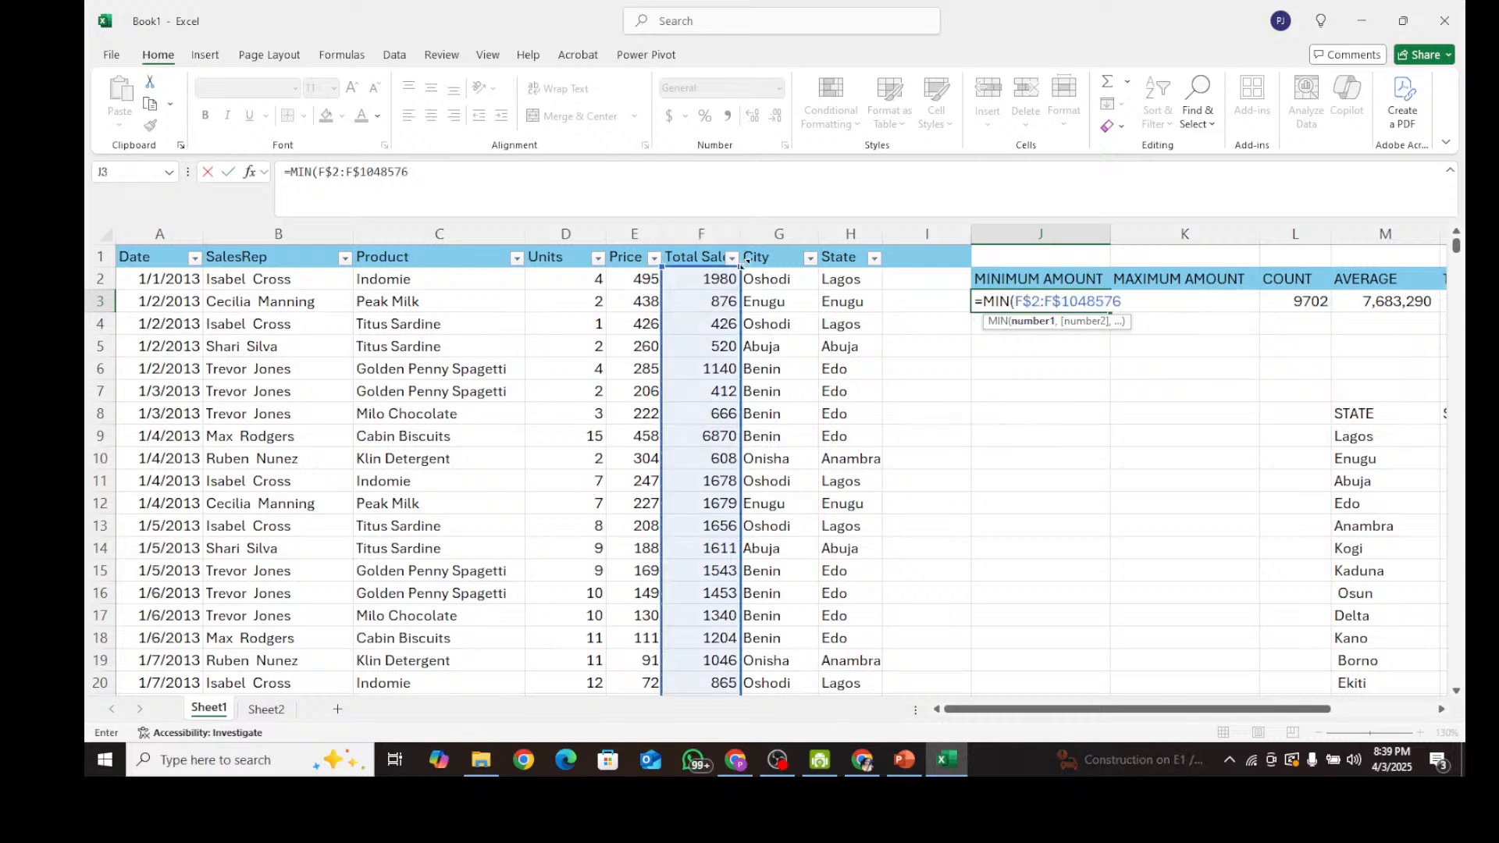
key("Return")
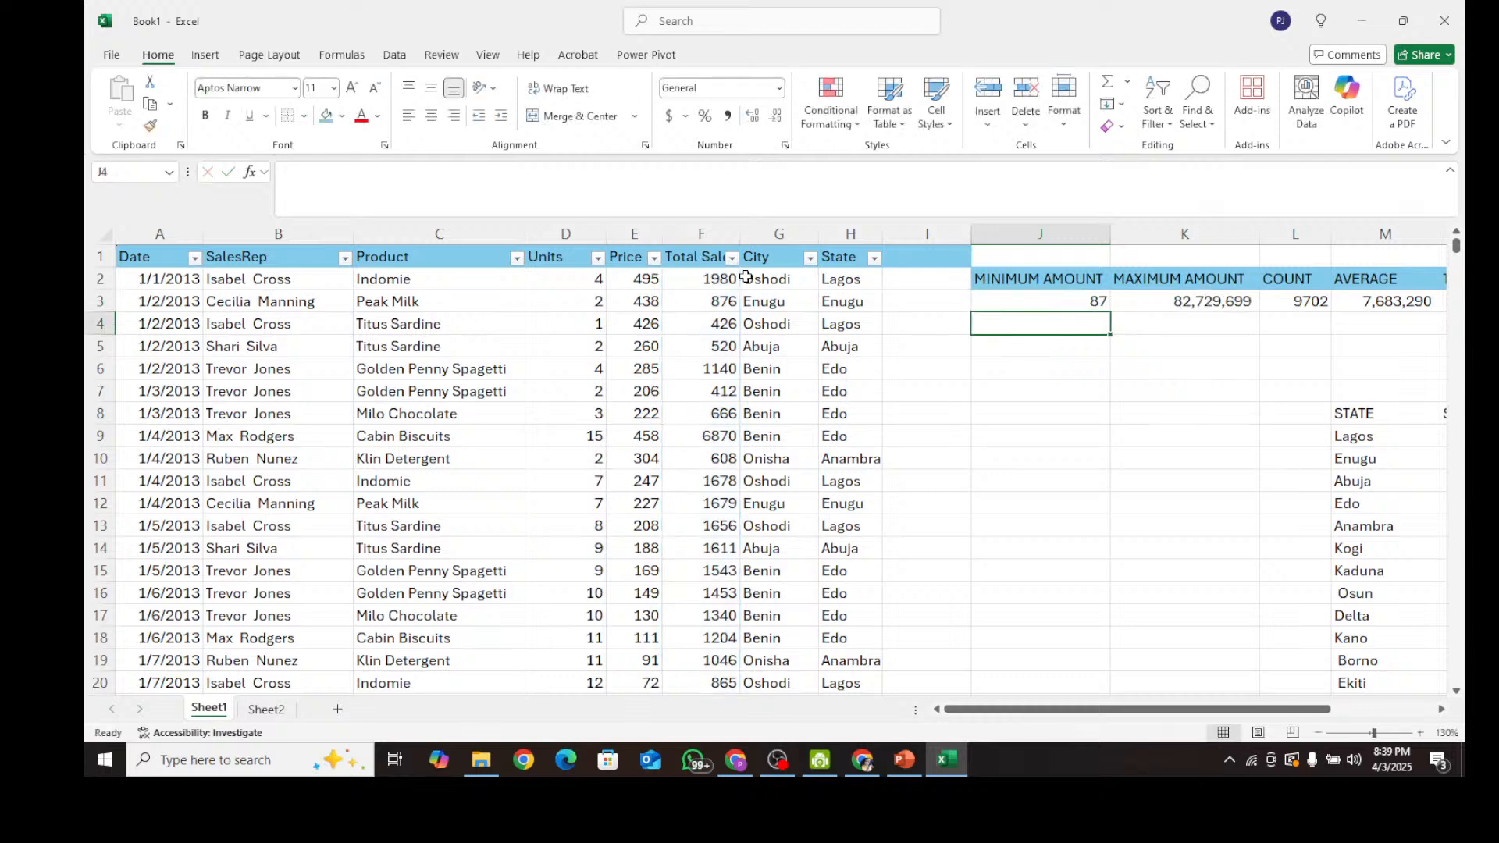
Review the MIN formula in J3 and the MAX formula in K3 without changing them.
left_click(1069, 302)
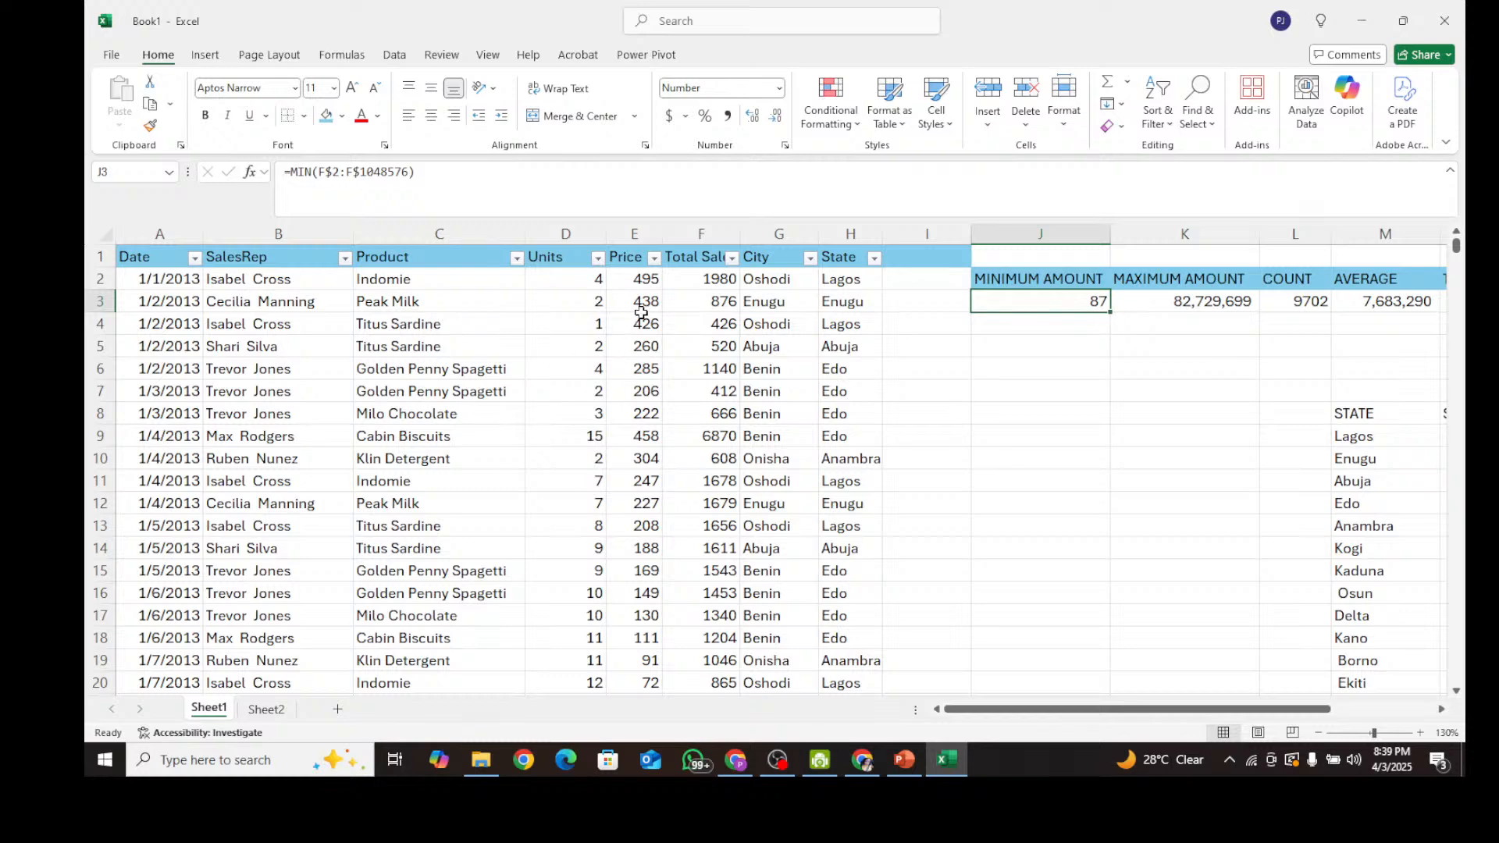
double_click(1053, 301)
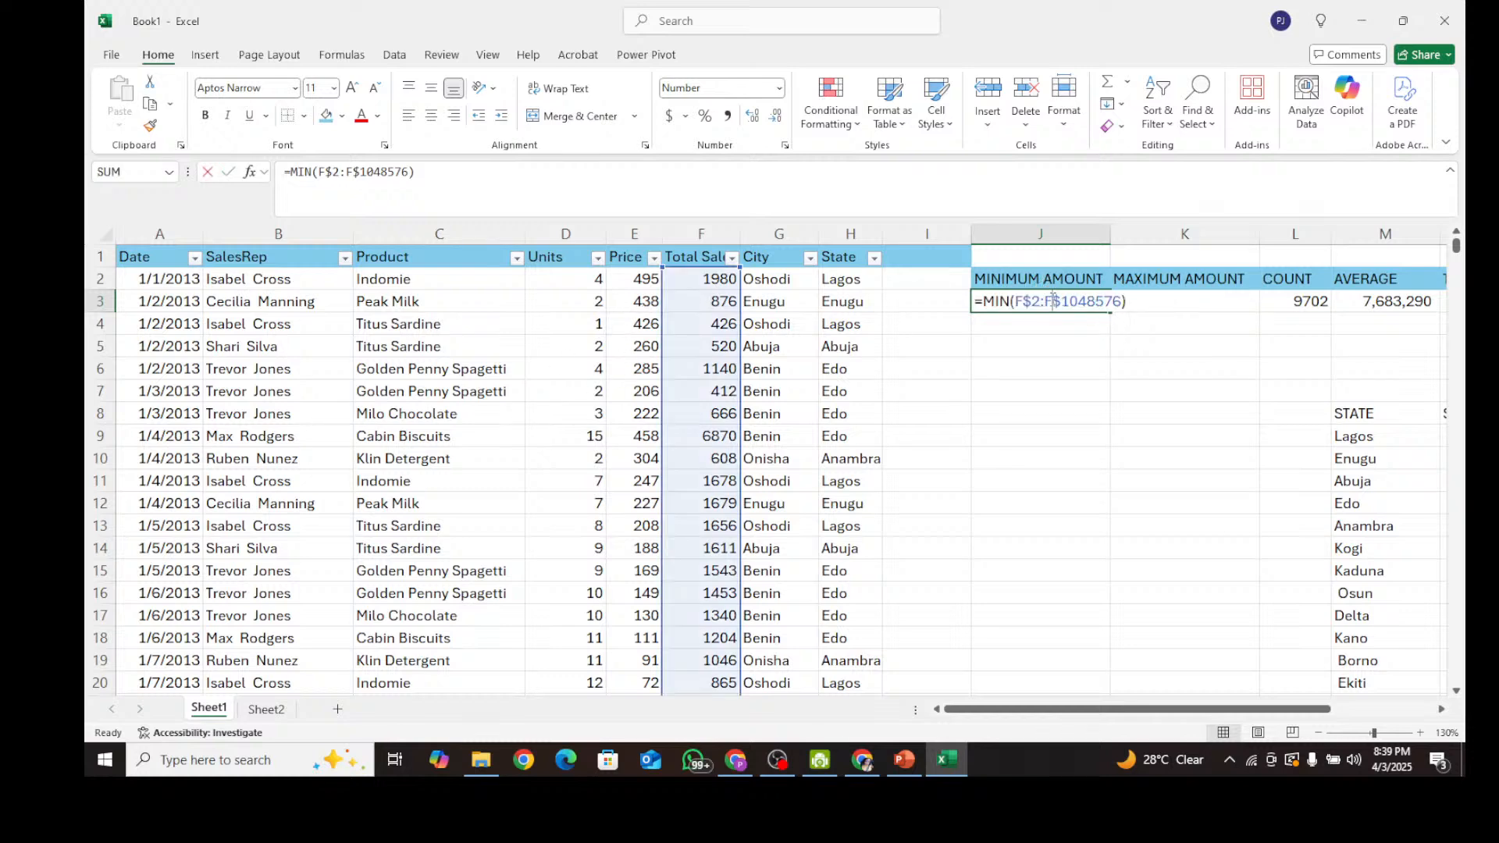
key("Escape")
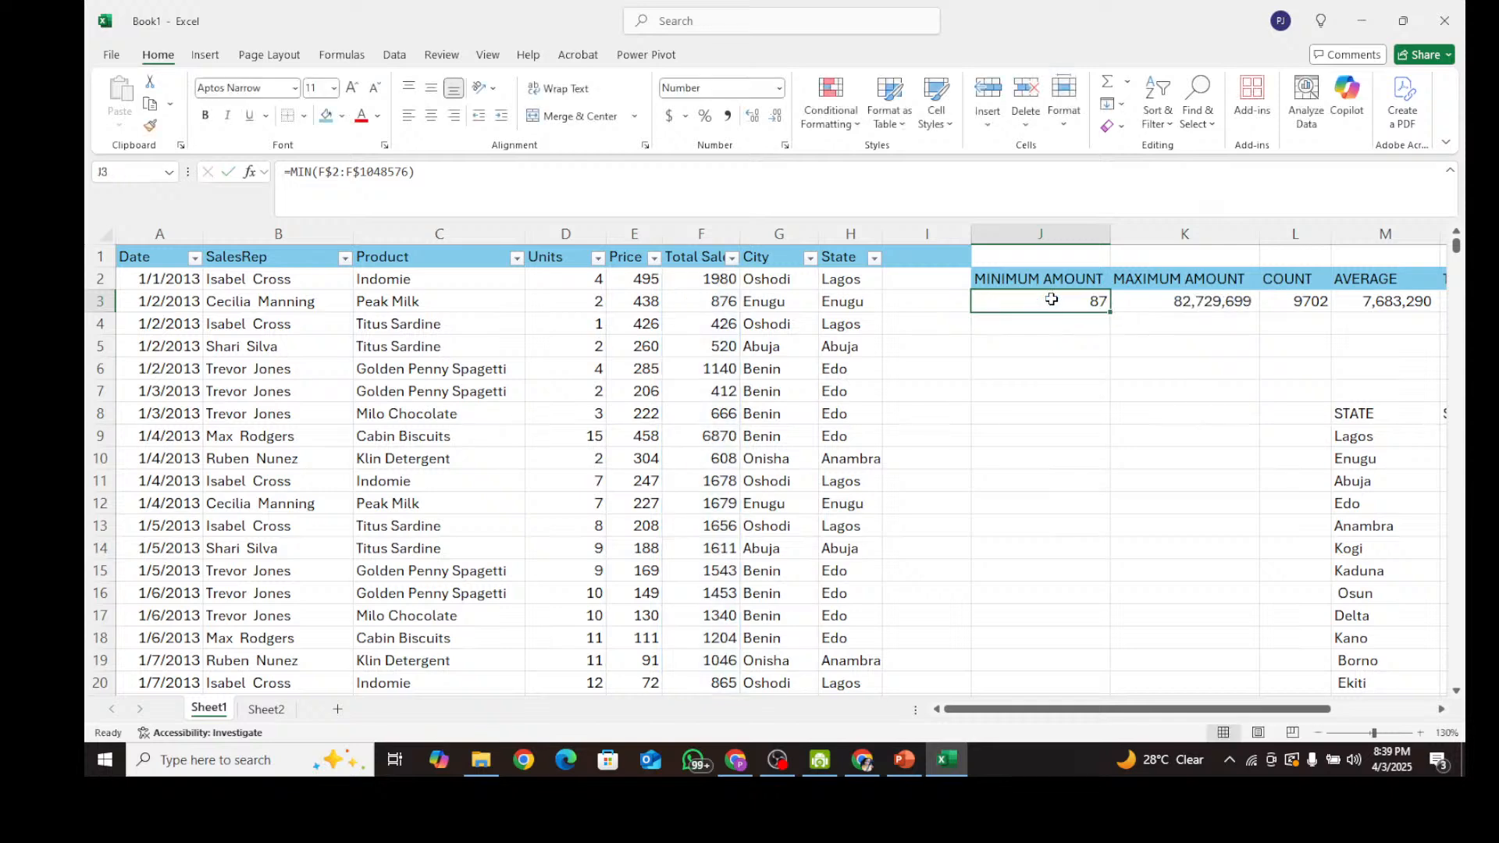
left_click(1227, 309)
left_click(1225, 349)
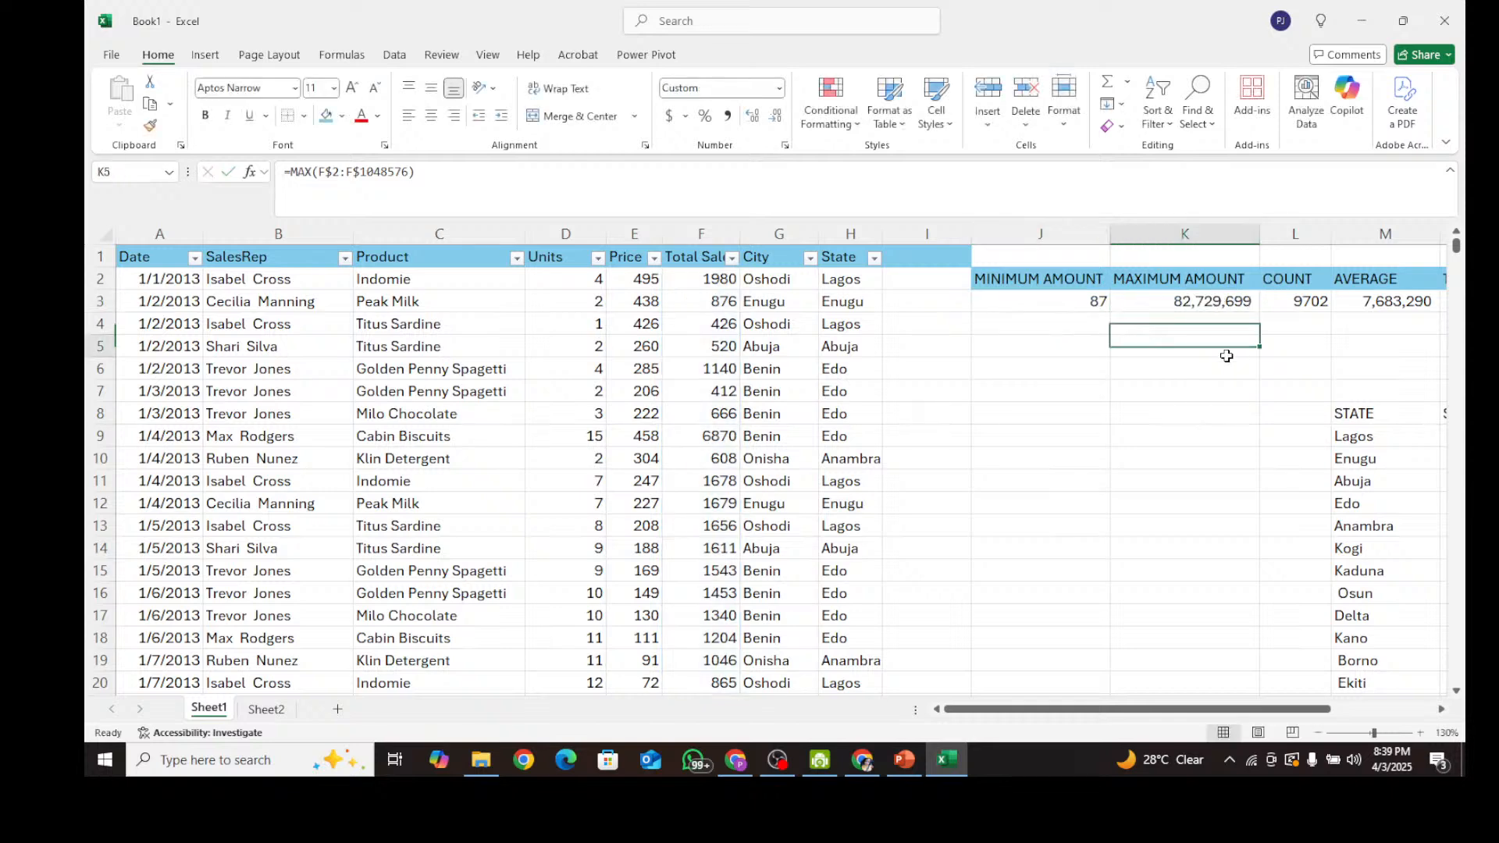
Move the STATE and SALES table from M8:N23 so that it starts at K6, and widen column L slightly.
scroll(1334, 428, "down", 1)
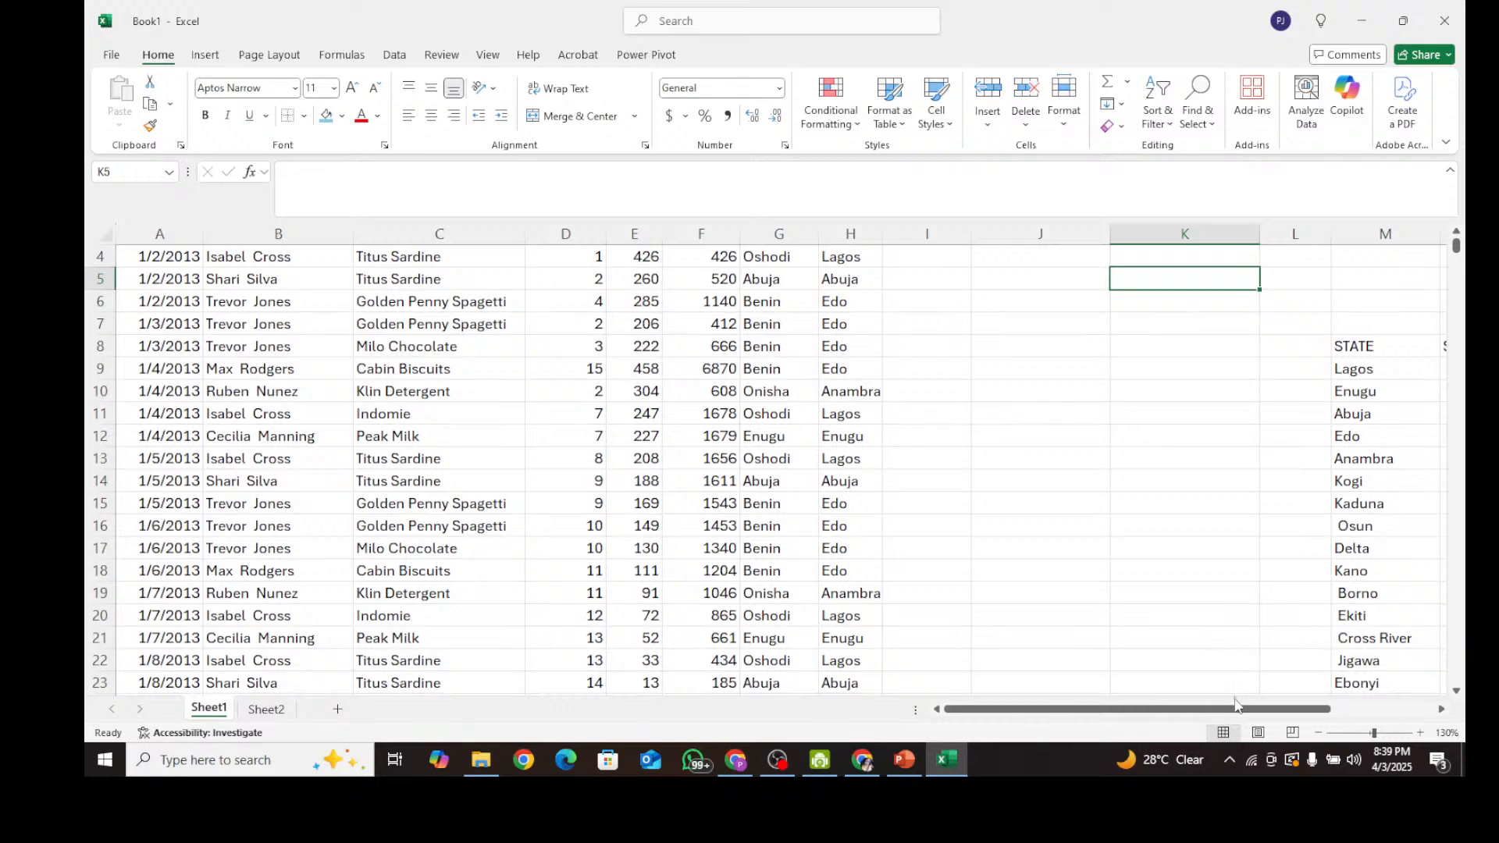
left_click_drag(1237, 708, 1299, 722)
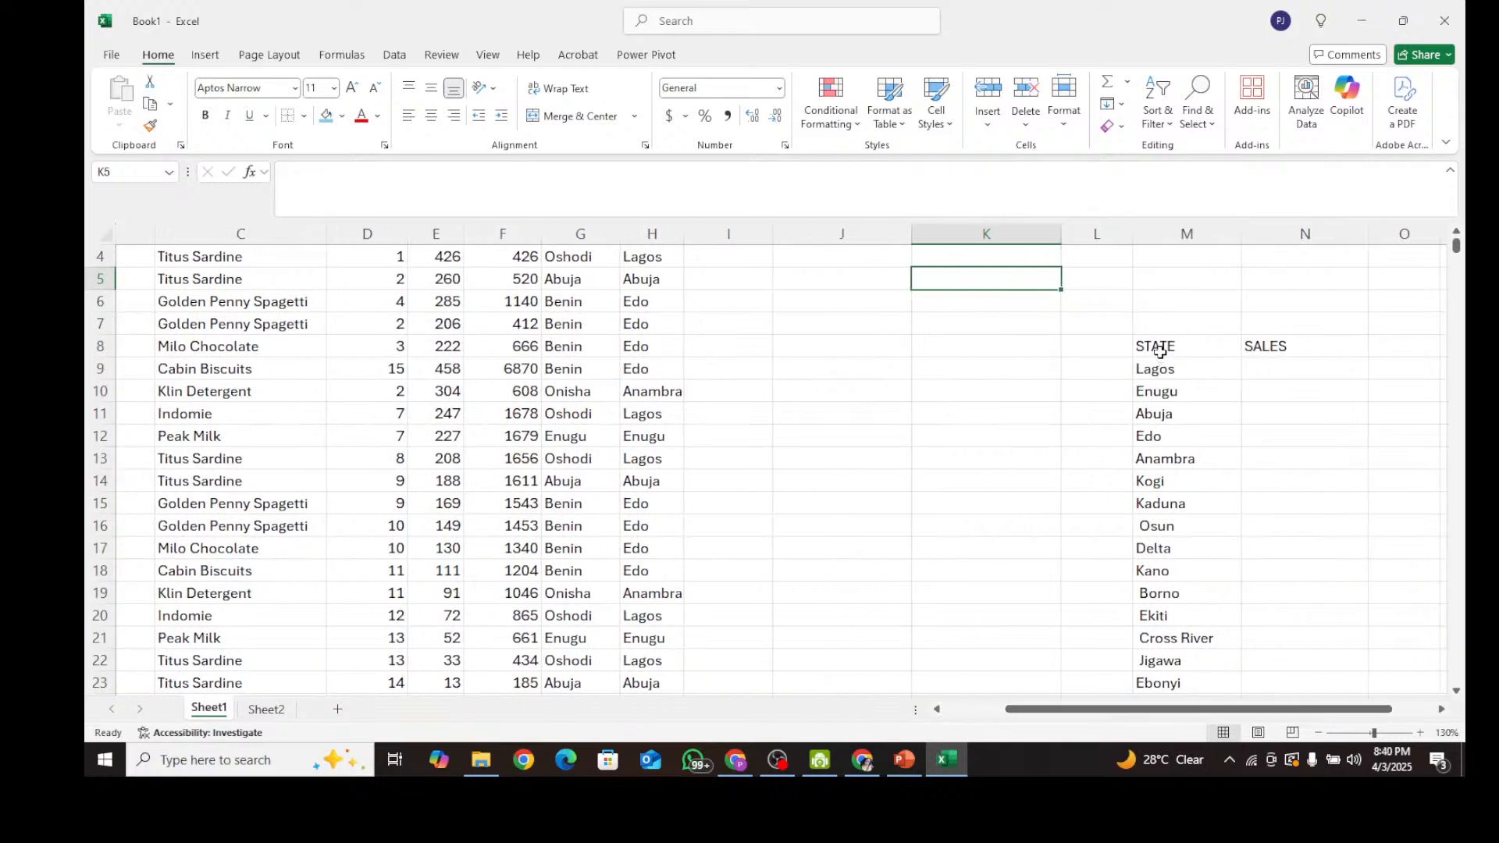
left_click_drag(1154, 346, 1281, 687)
scroll(1192, 301, "up", 2)
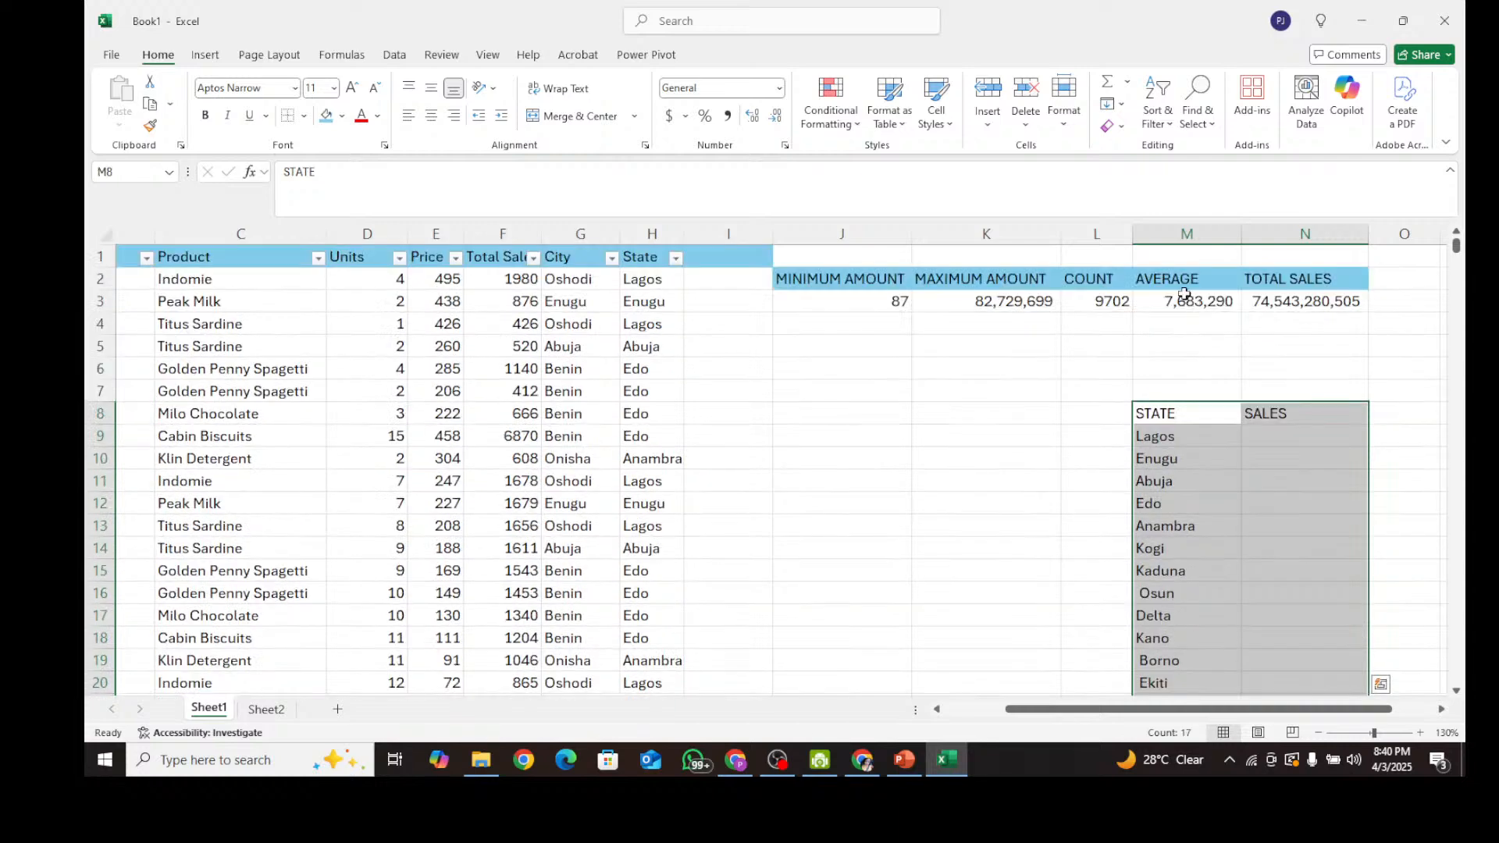
left_click_drag(1237, 402, 981, 375)
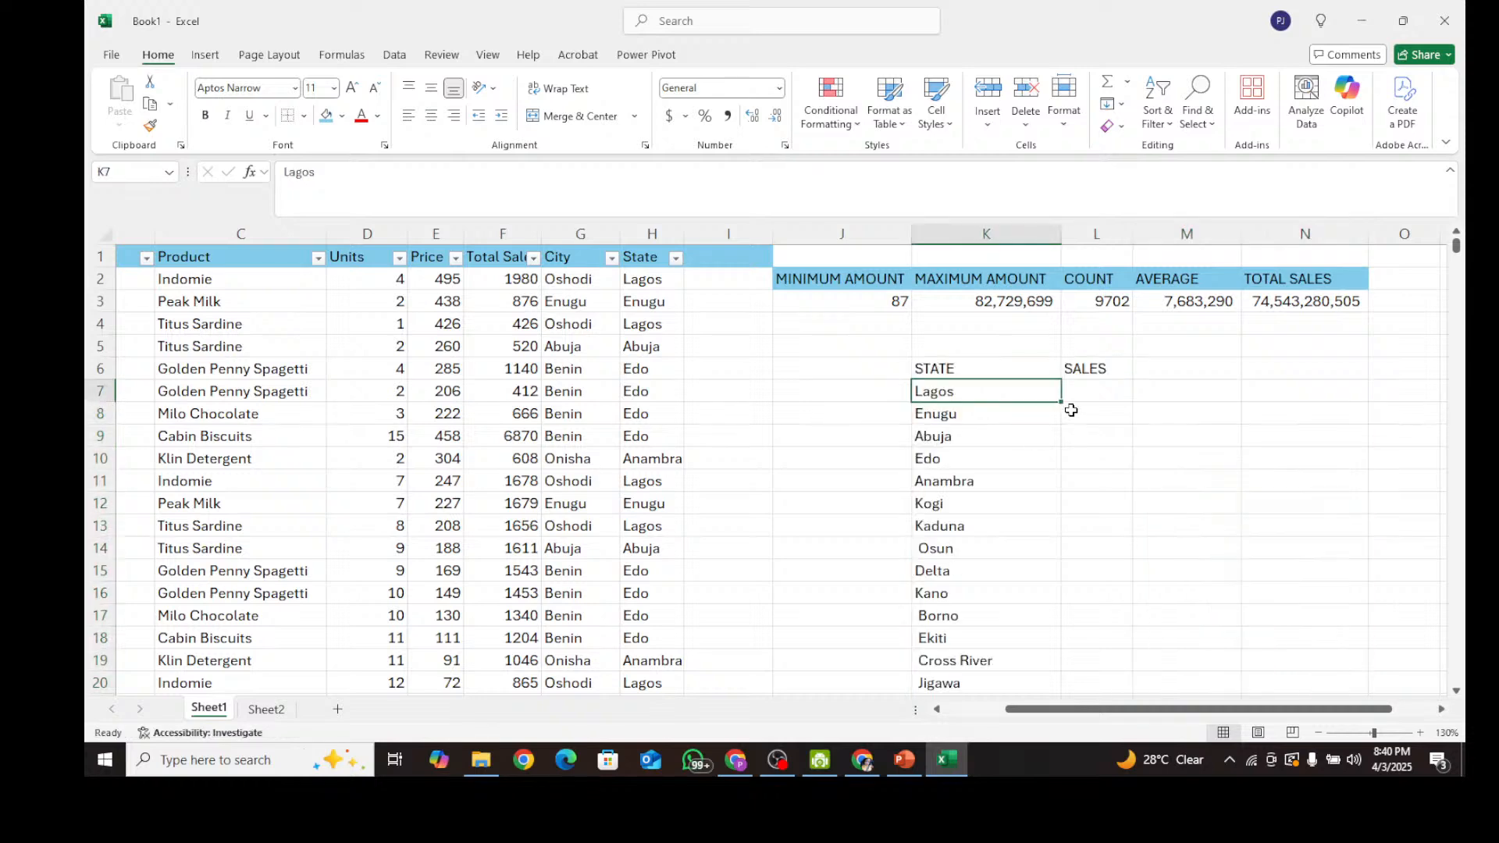
left_click(1081, 390)
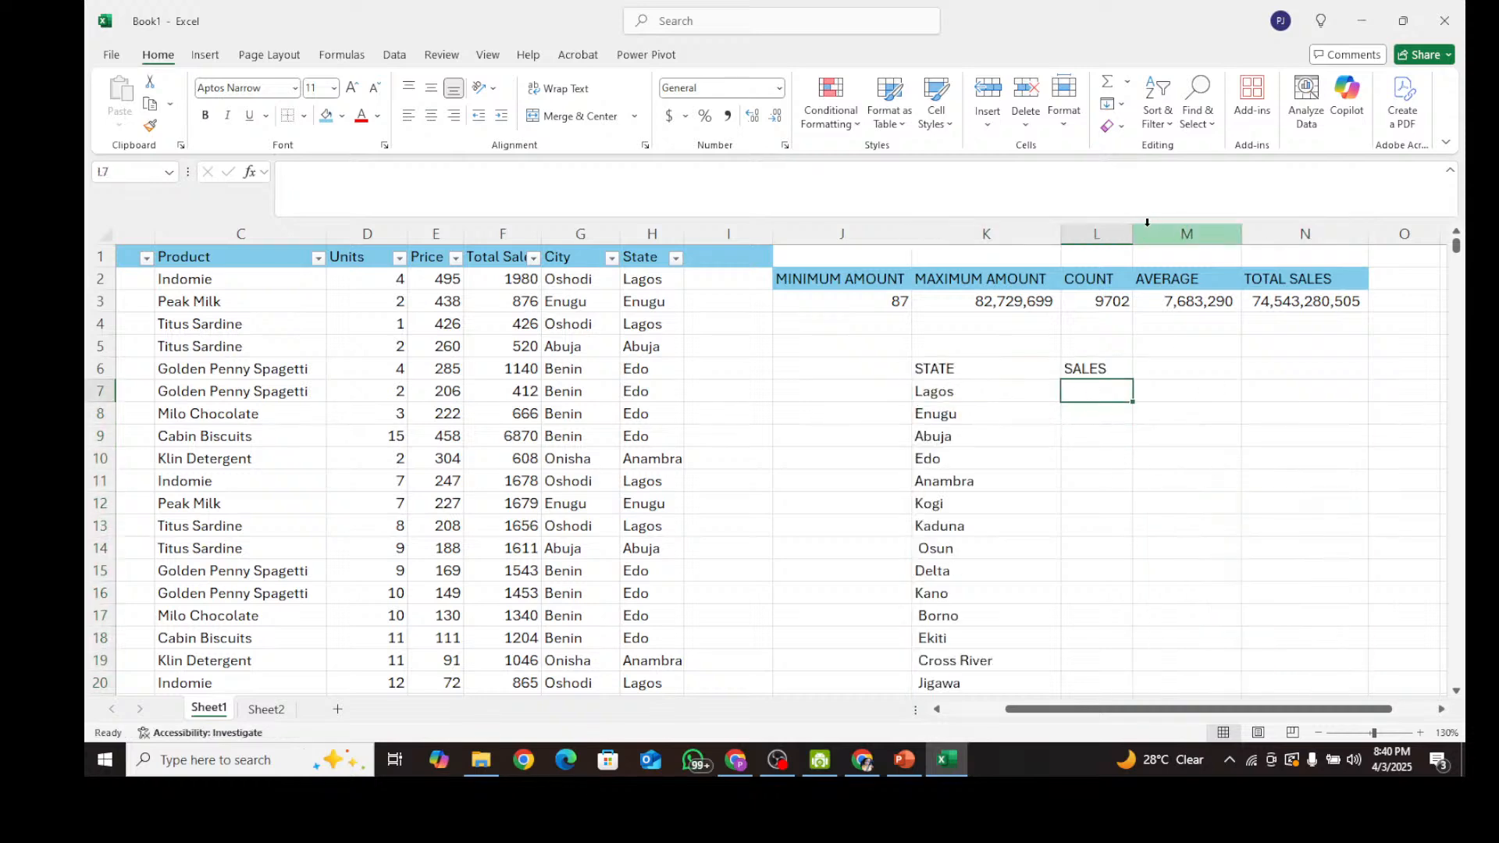
left_click_drag(1137, 229, 1145, 231)
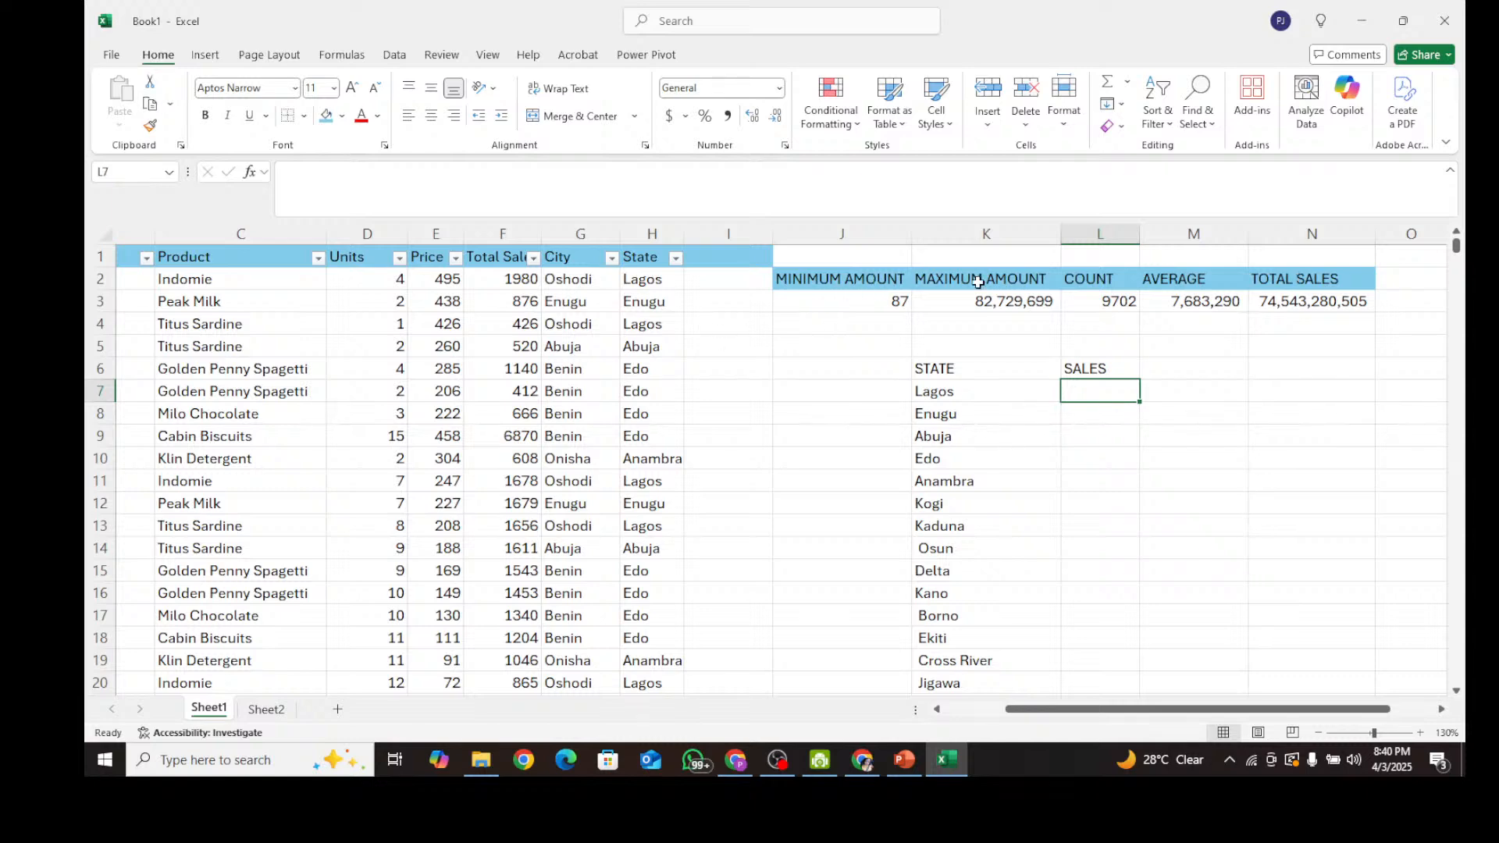
Fill the STATE and SALES headings in K6:L6 with the light blue header color.
left_click_drag(921, 373, 1096, 369)
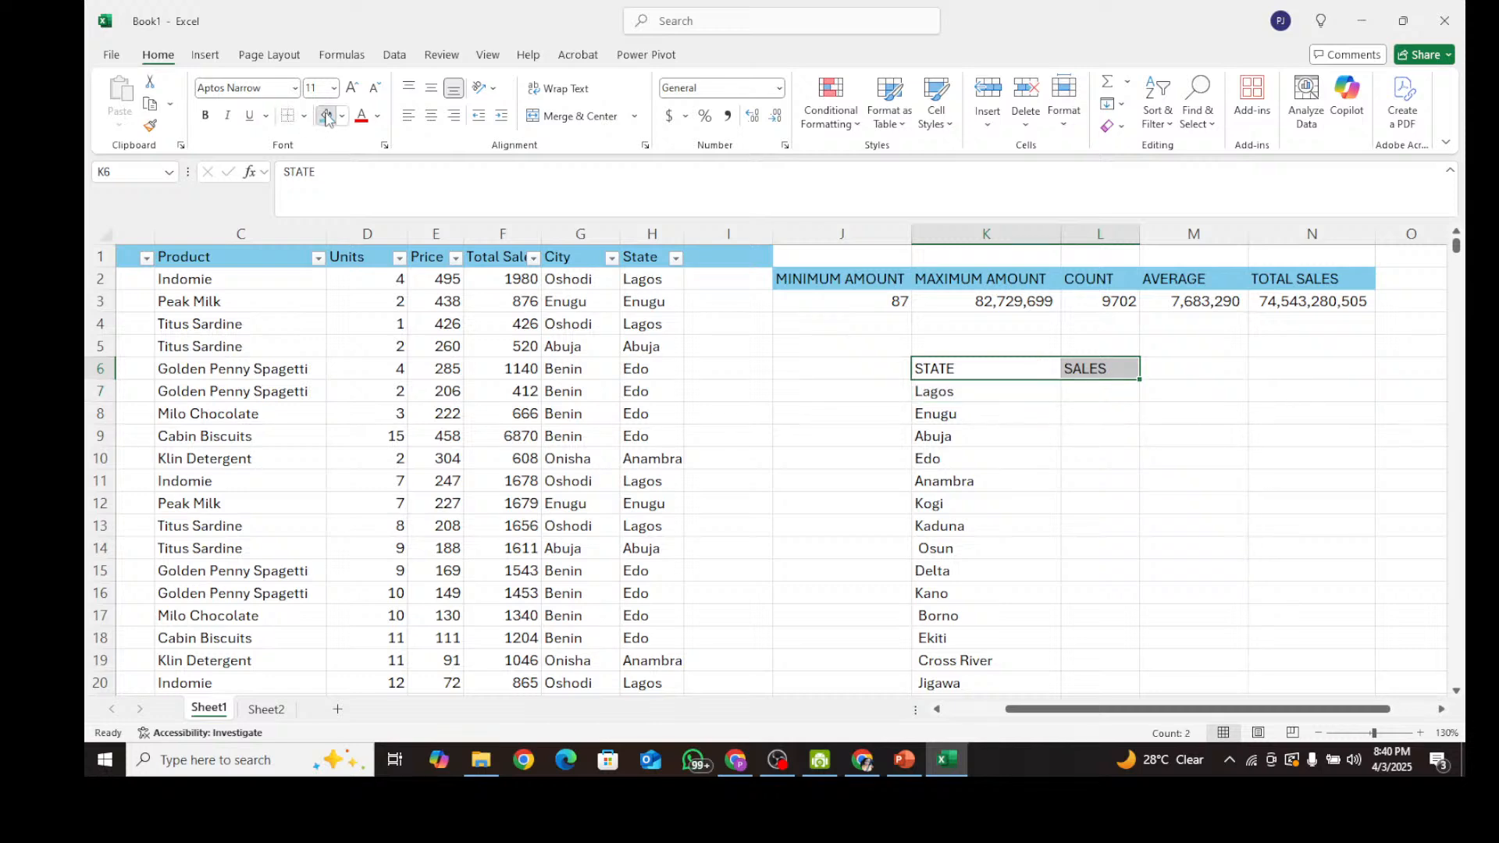
left_click(326, 115)
left_click(997, 417)
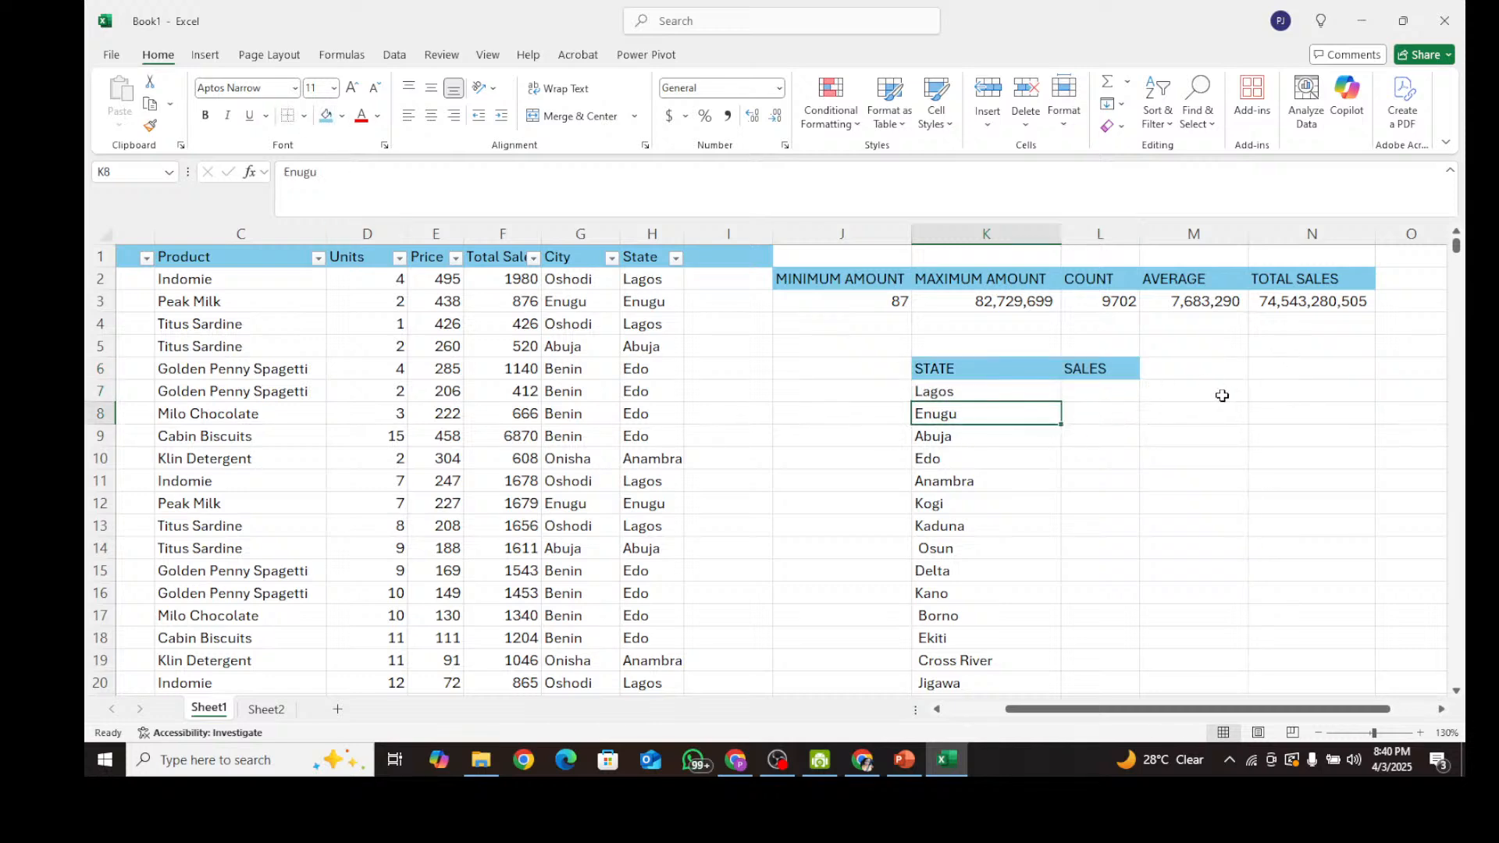
left_click(1091, 372)
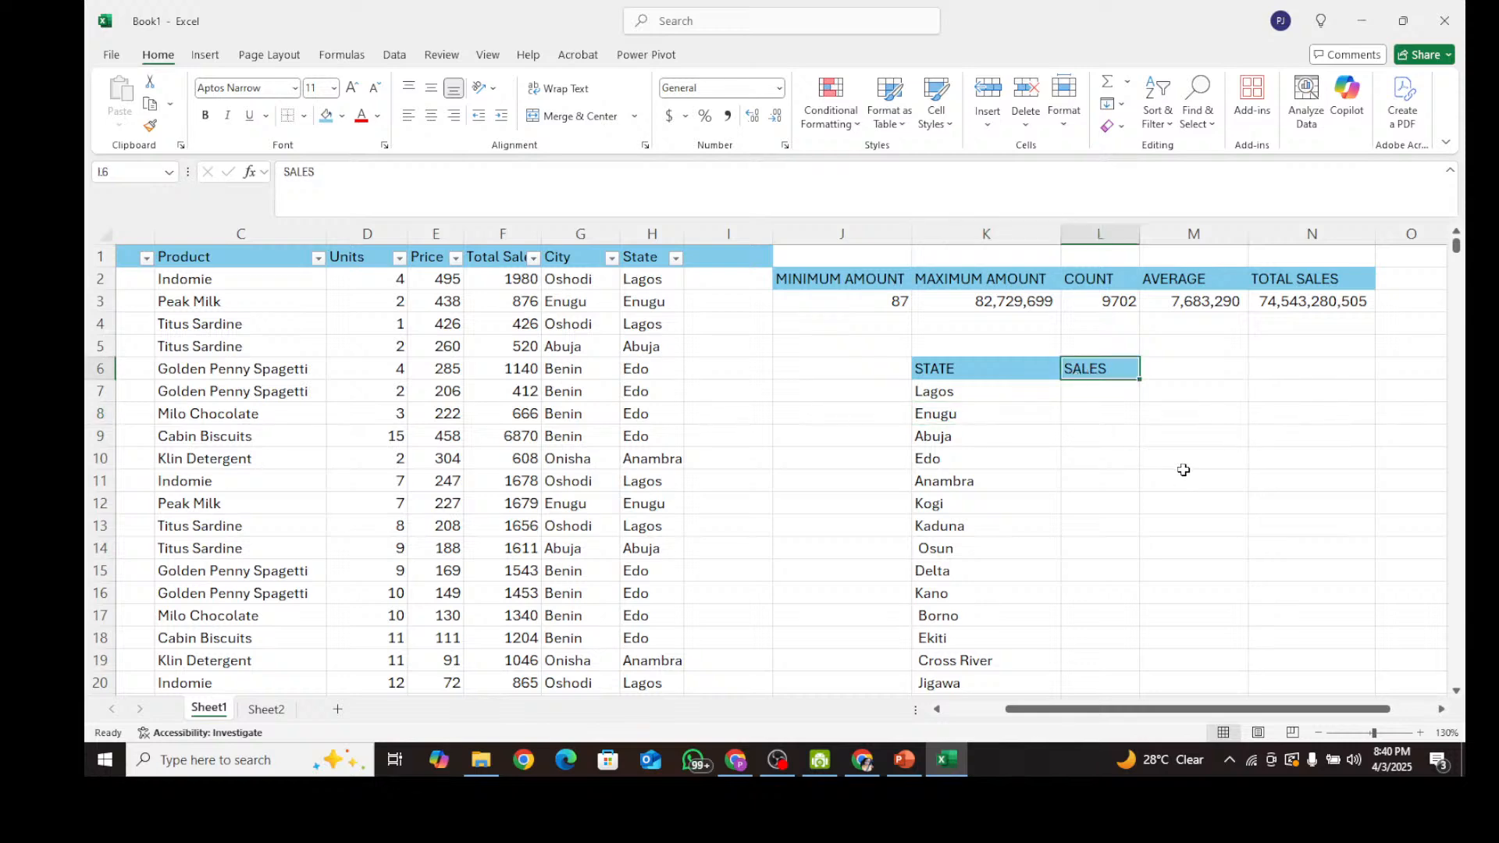
left_click(1316, 300)
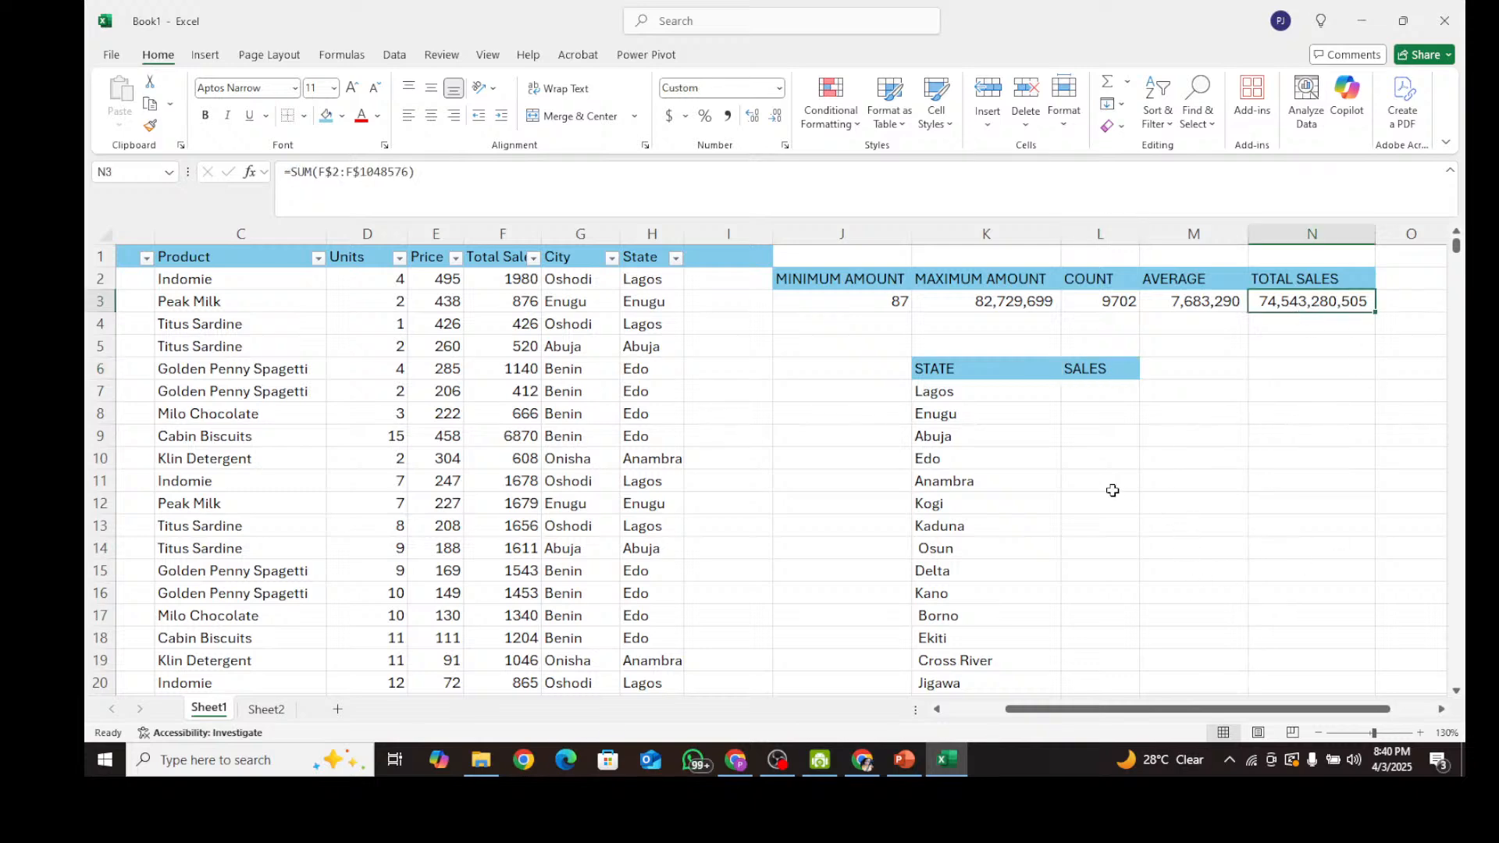
Start a SUMIF formula in L7, the SALES cell for Lagos.
left_click(1085, 391)
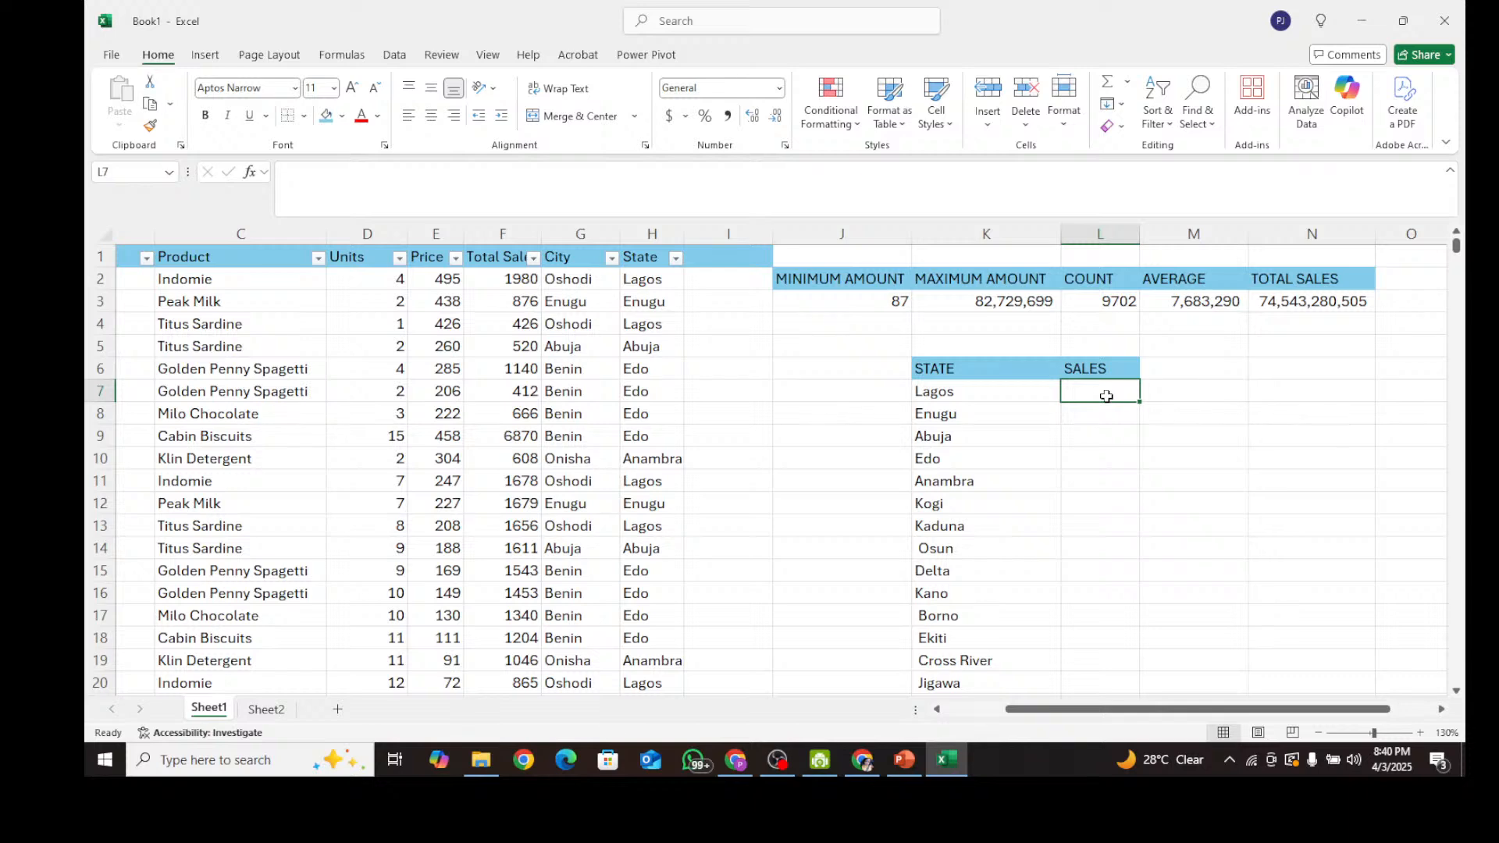
type("=")
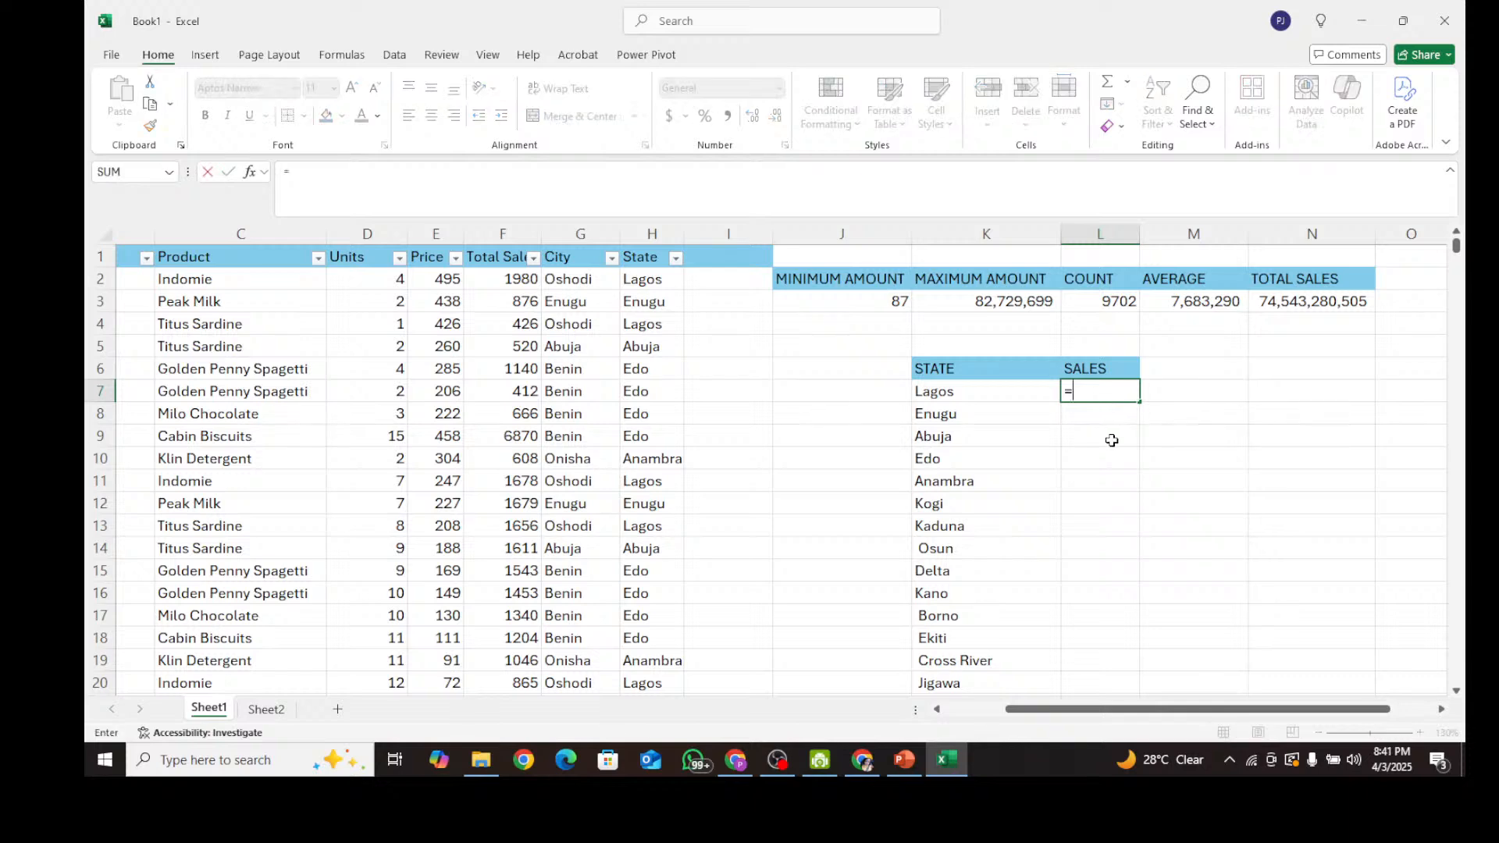
type("SUM")
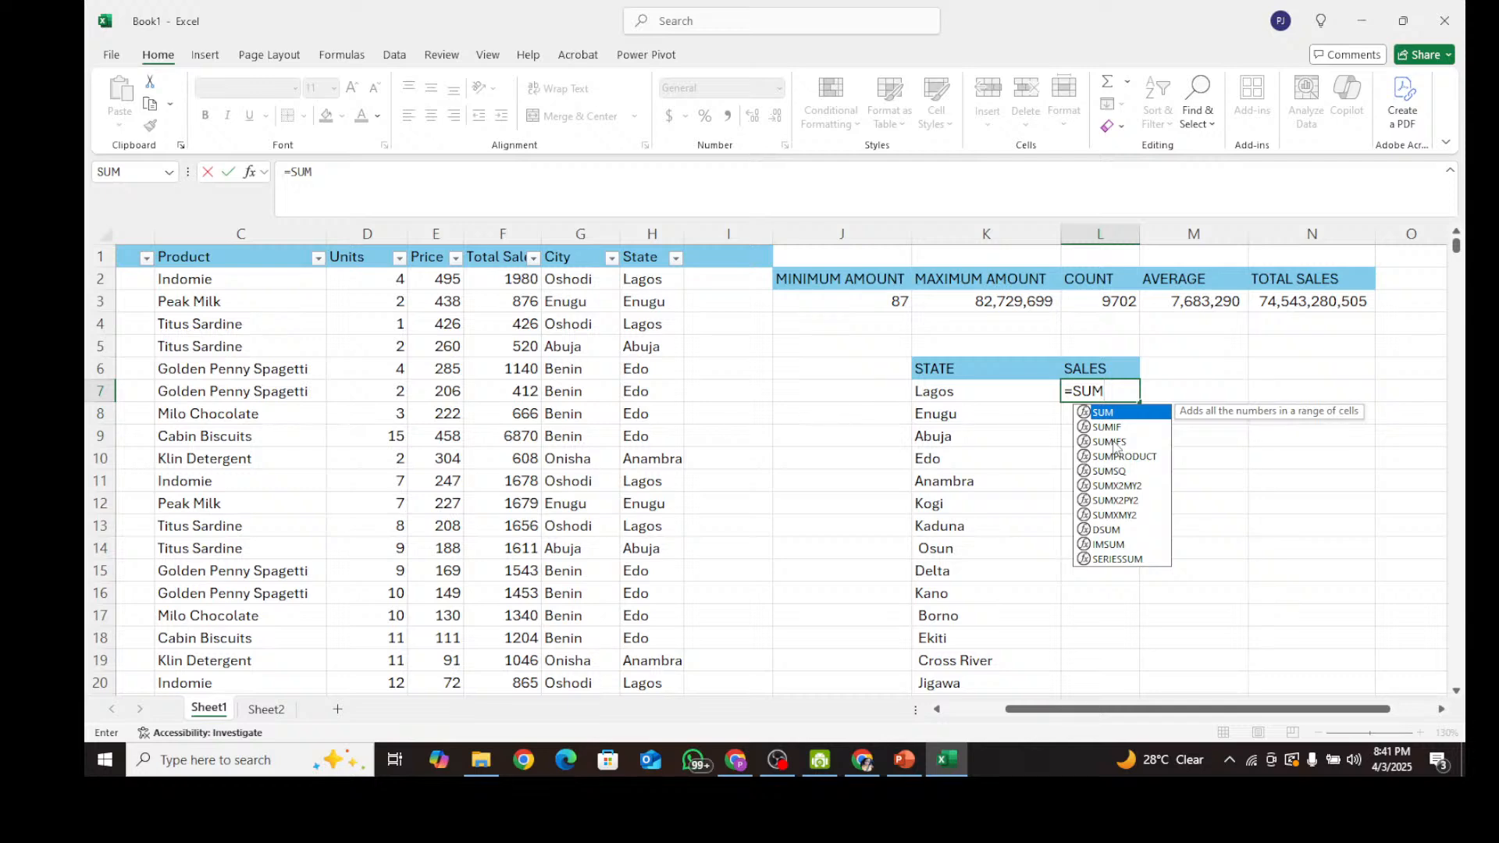
double_click(1116, 426)
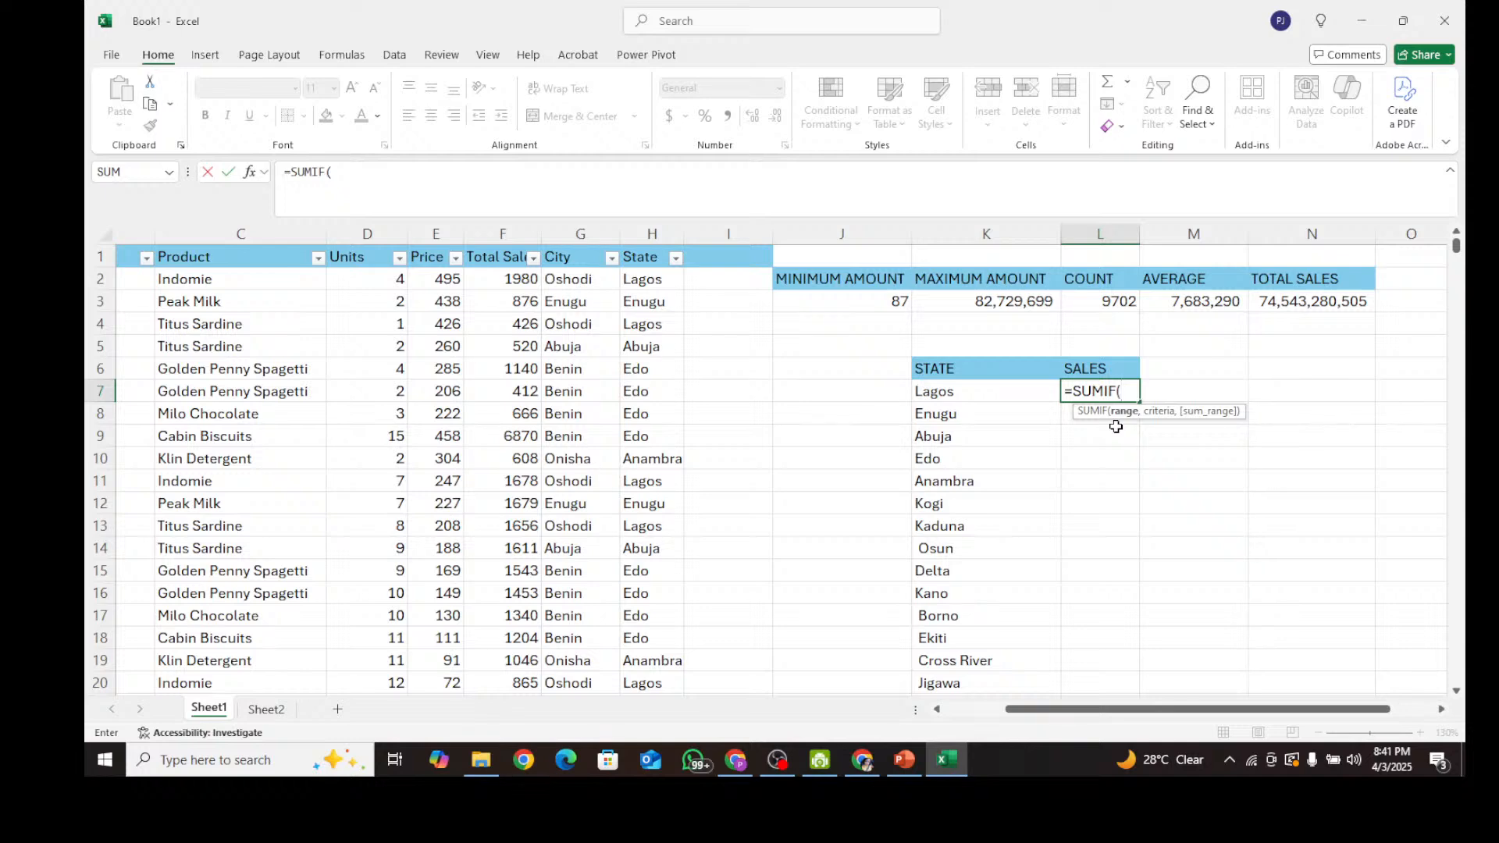
left_click(504, 234)
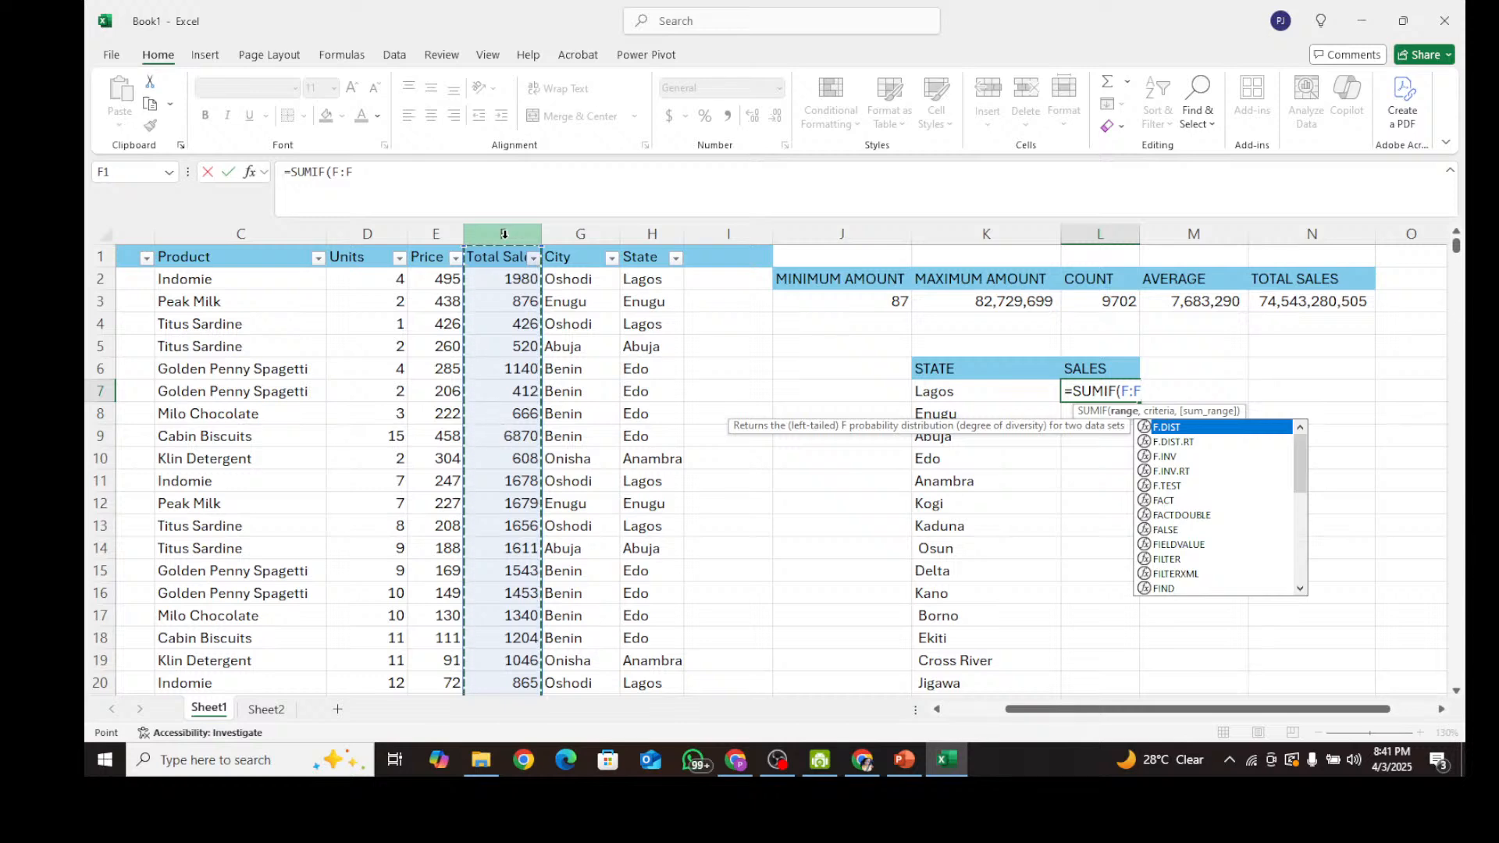
type(",")
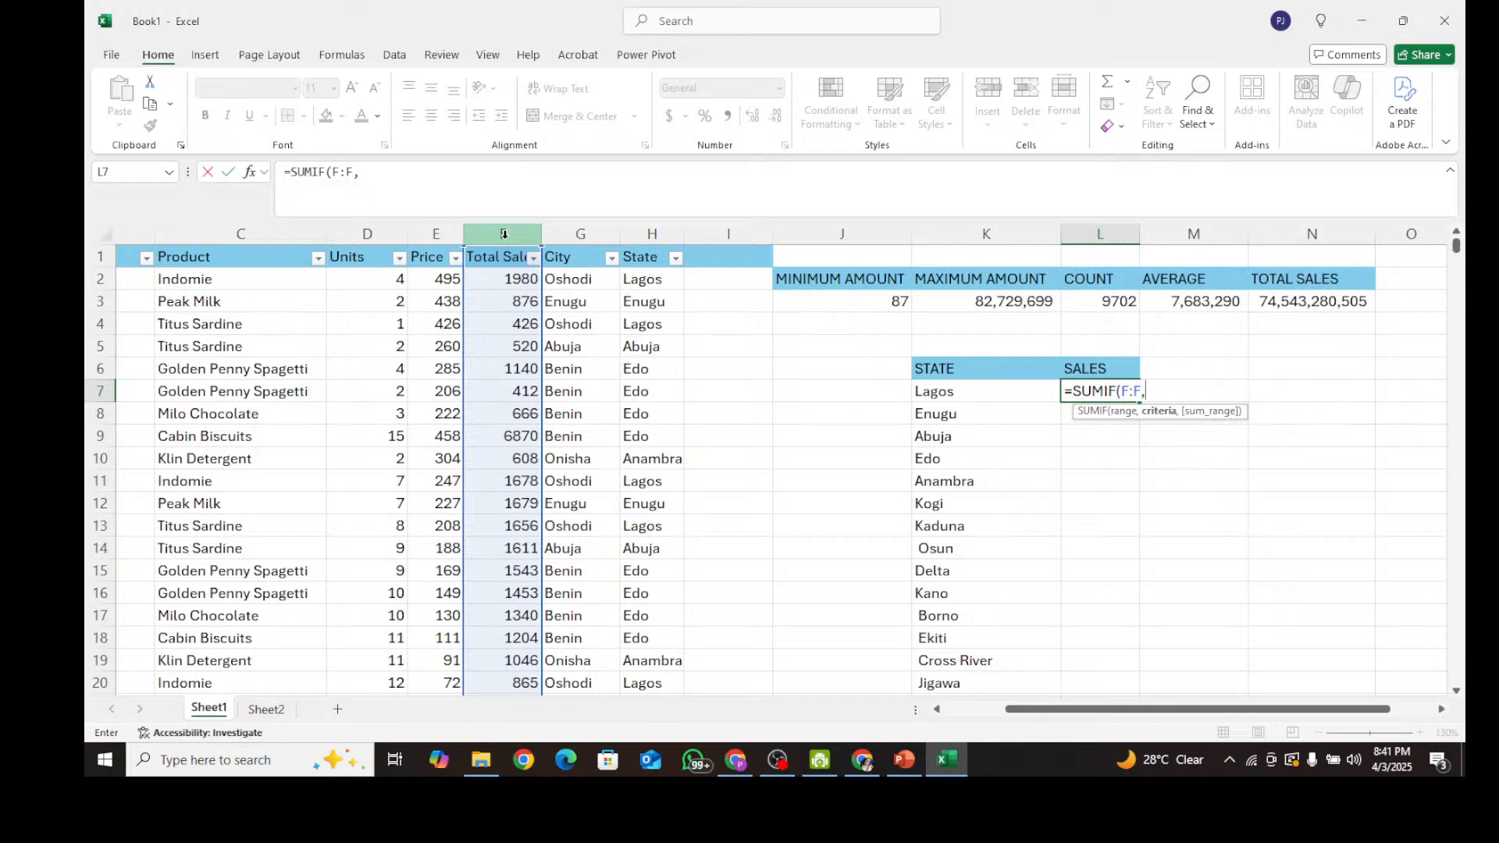
left_click(653, 234)
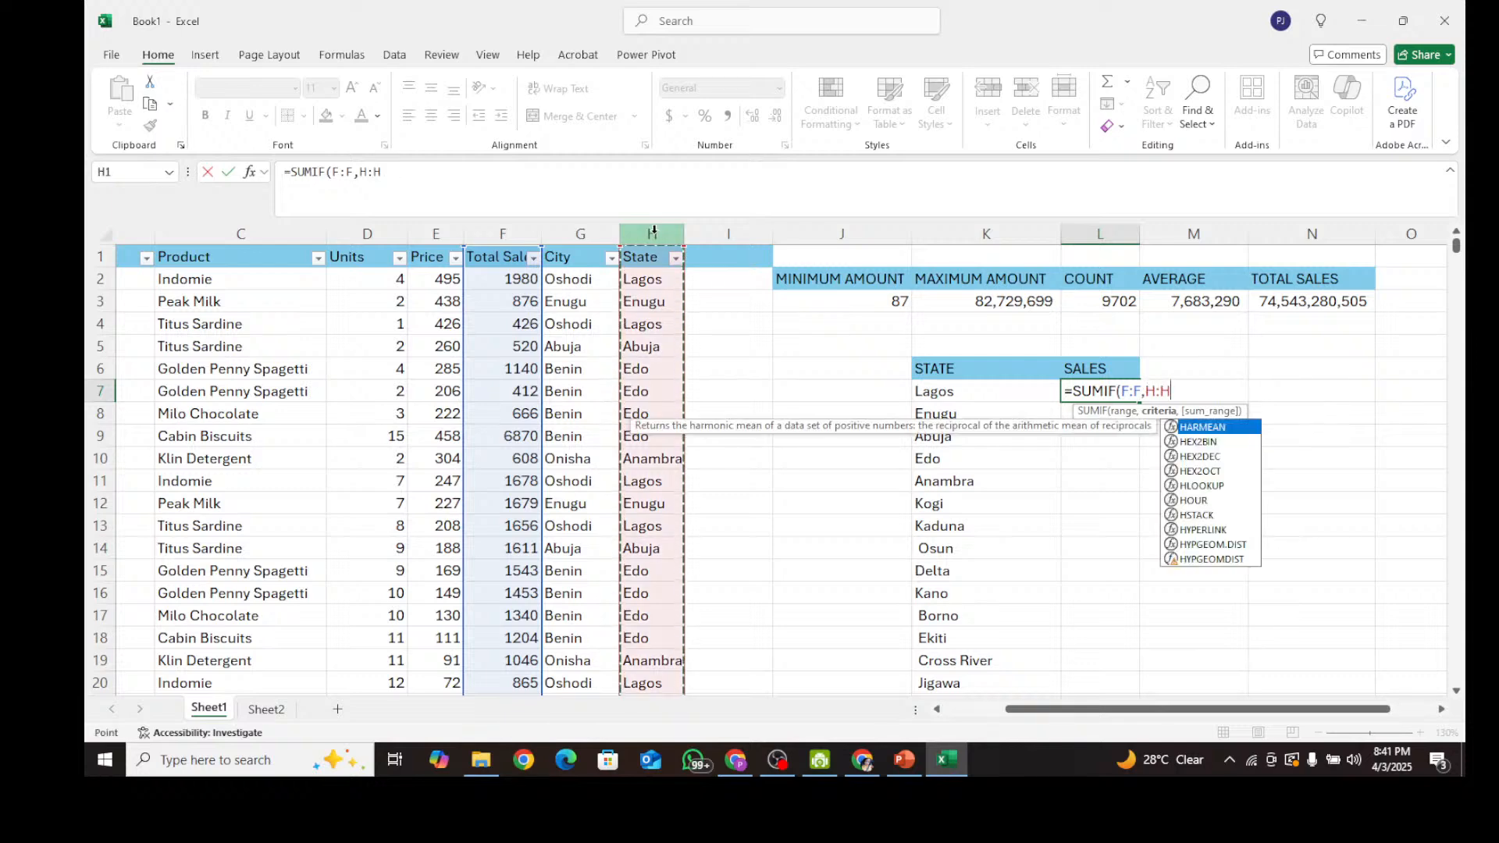
key("BackSpace")
key("BackSpace")
key("BackSpace")
key("BackSpace")
key("BackSpace")
key("BackSpace")
key("BackSpace")
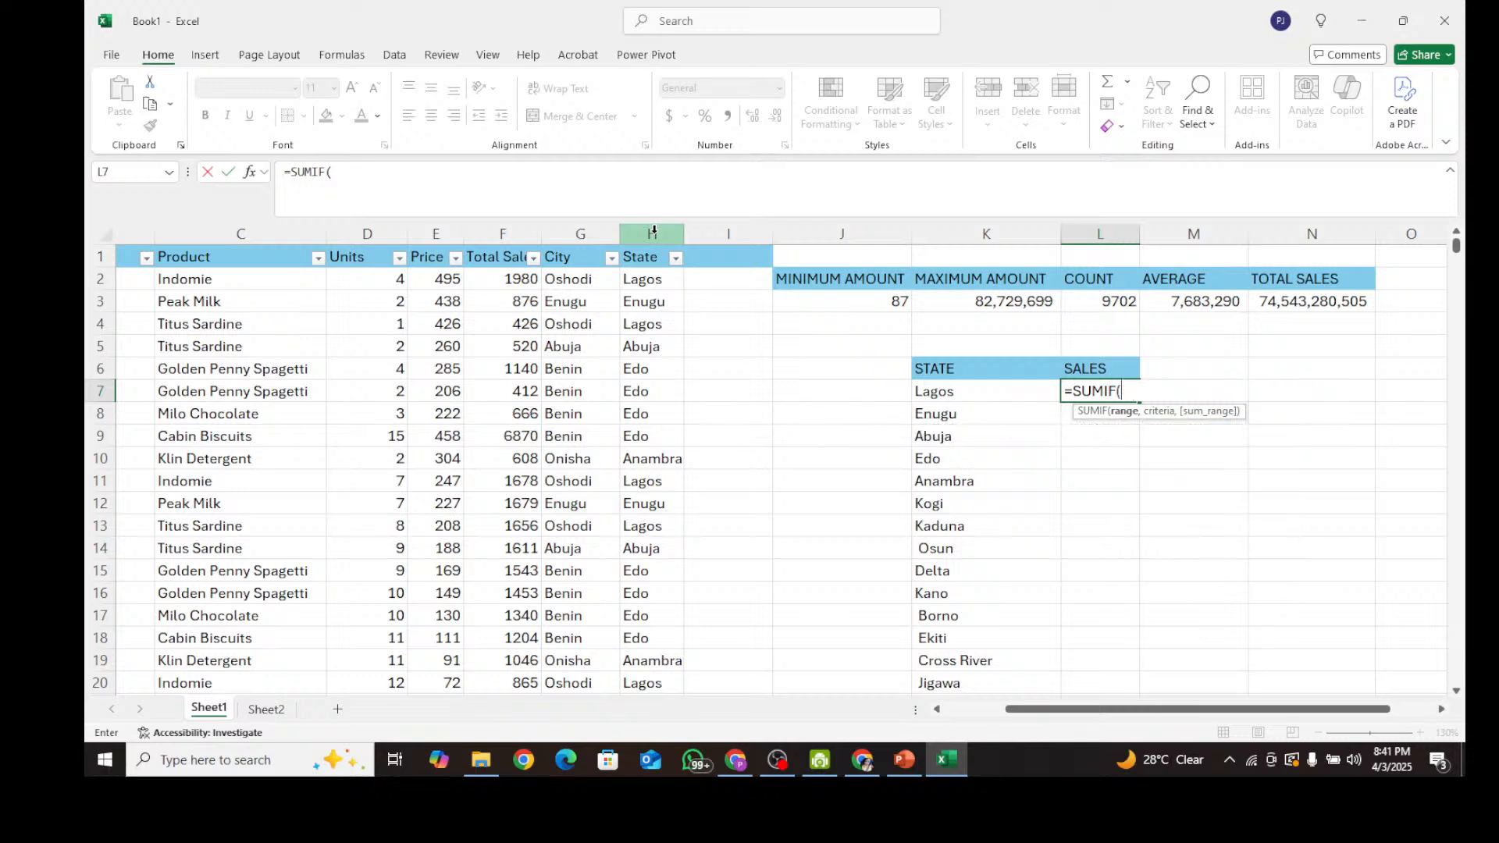
Complete the L7 SUMIF with State column H:H as range, K7 as criteria and Total Sales column F:F as sum range, =SUMIF(H:H,K7,F:F).
left_click(653, 233)
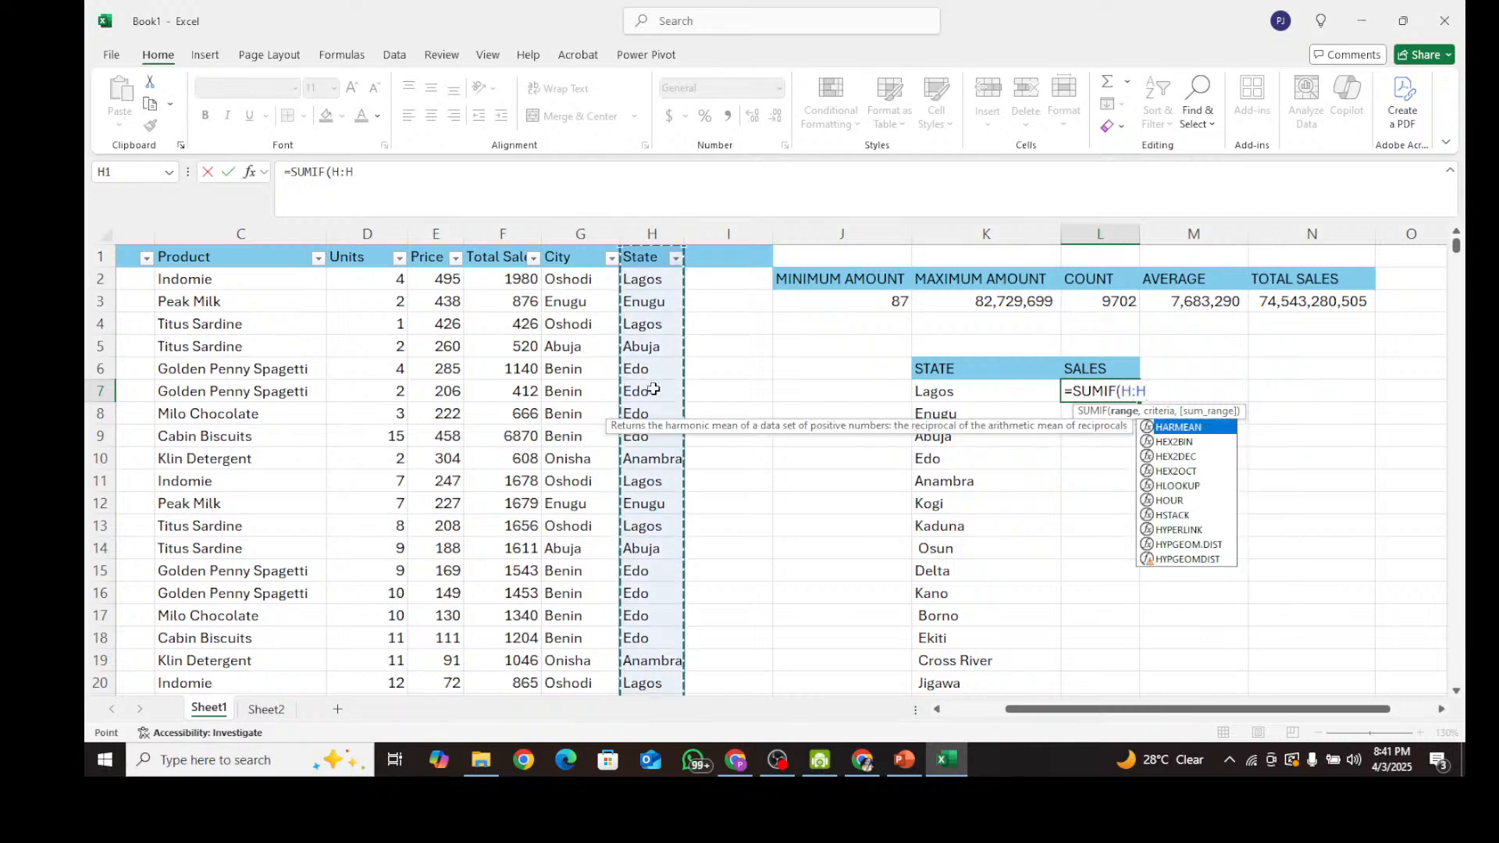
type(",")
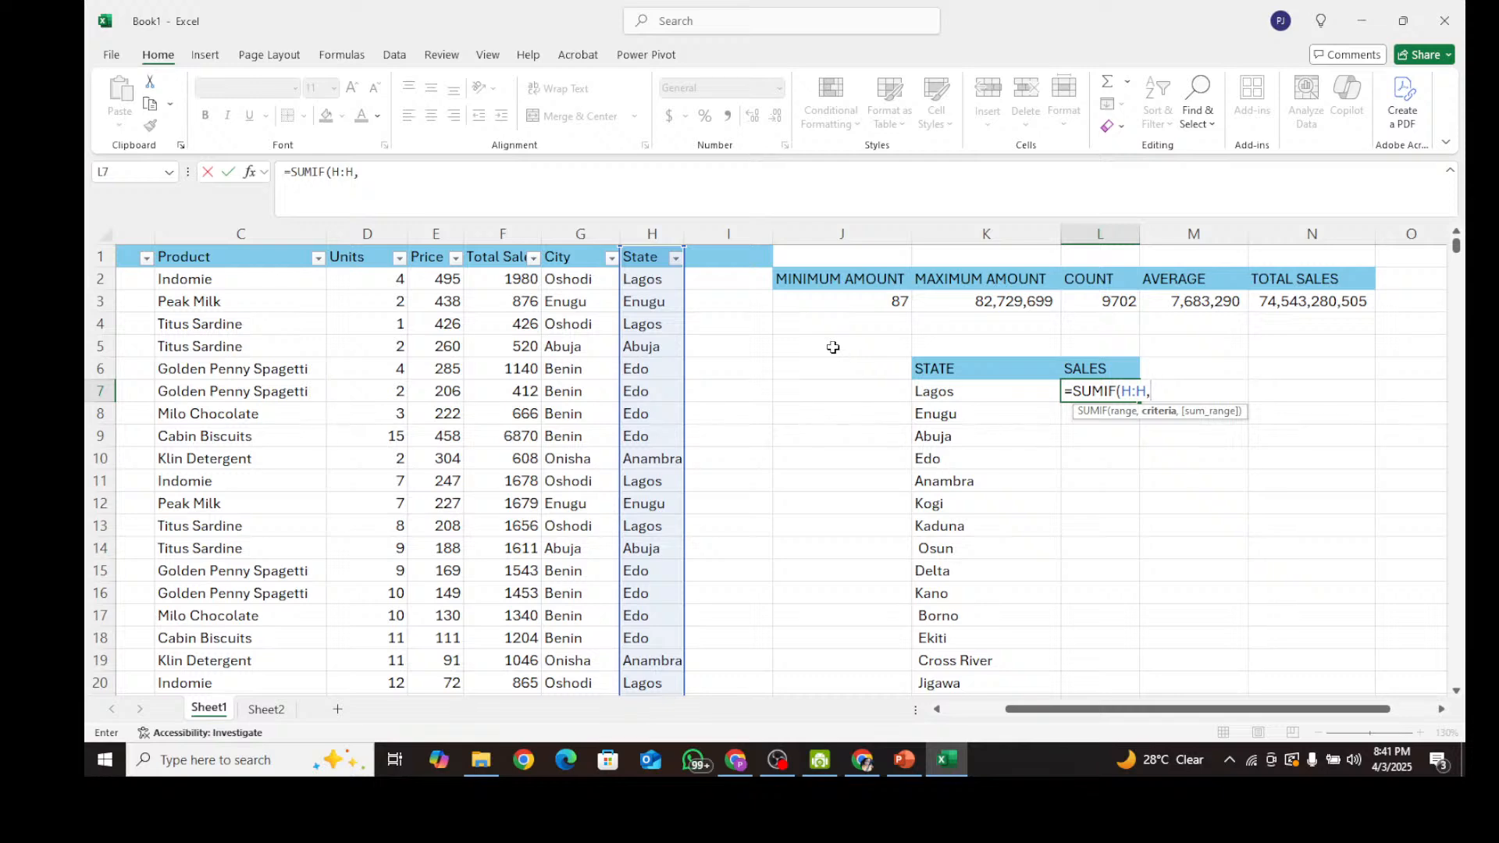
left_click(930, 391)
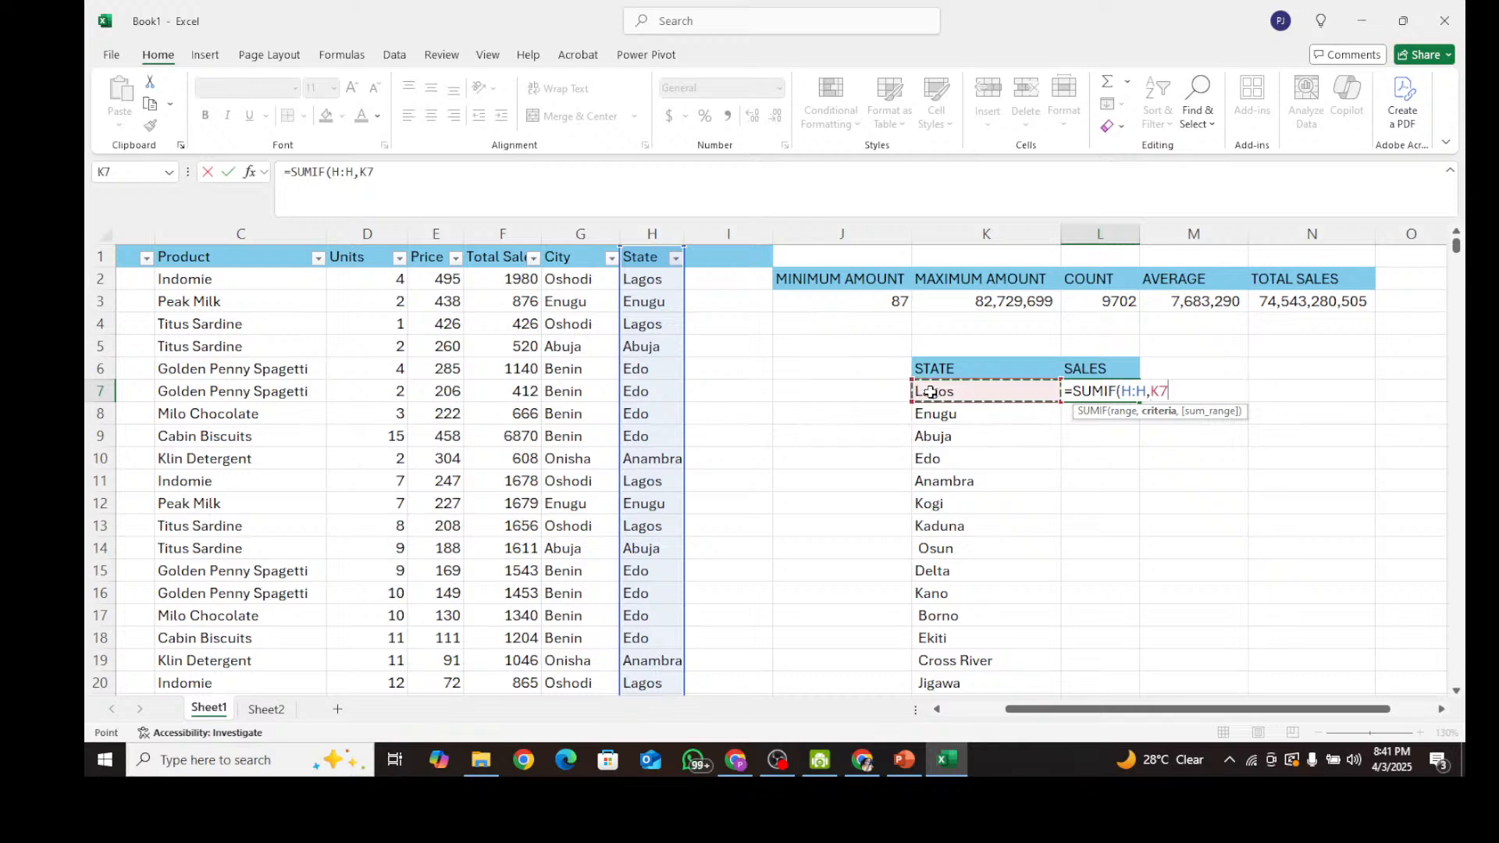
type(",")
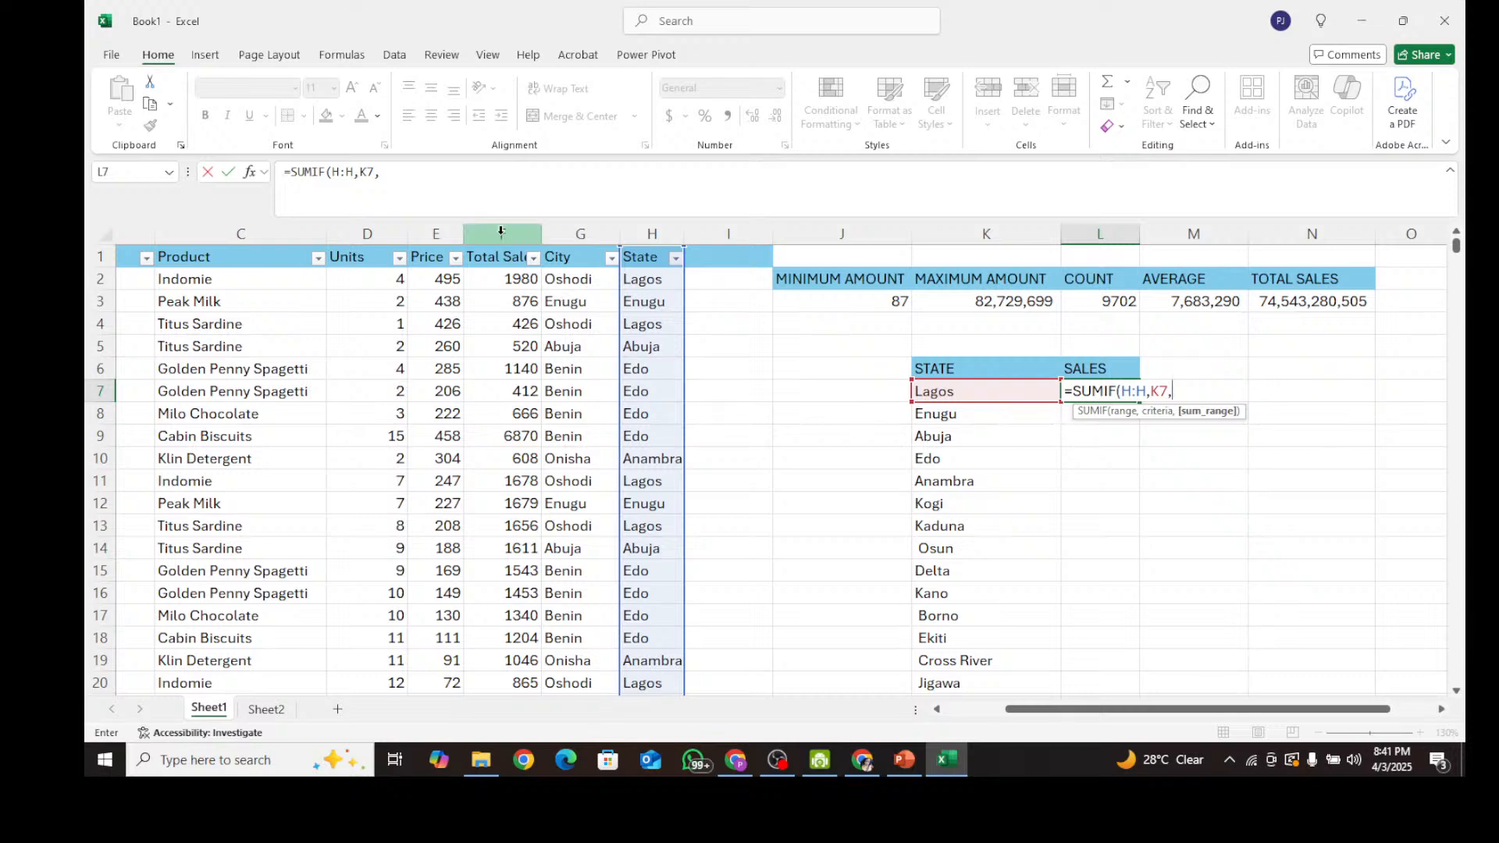
left_click(501, 231)
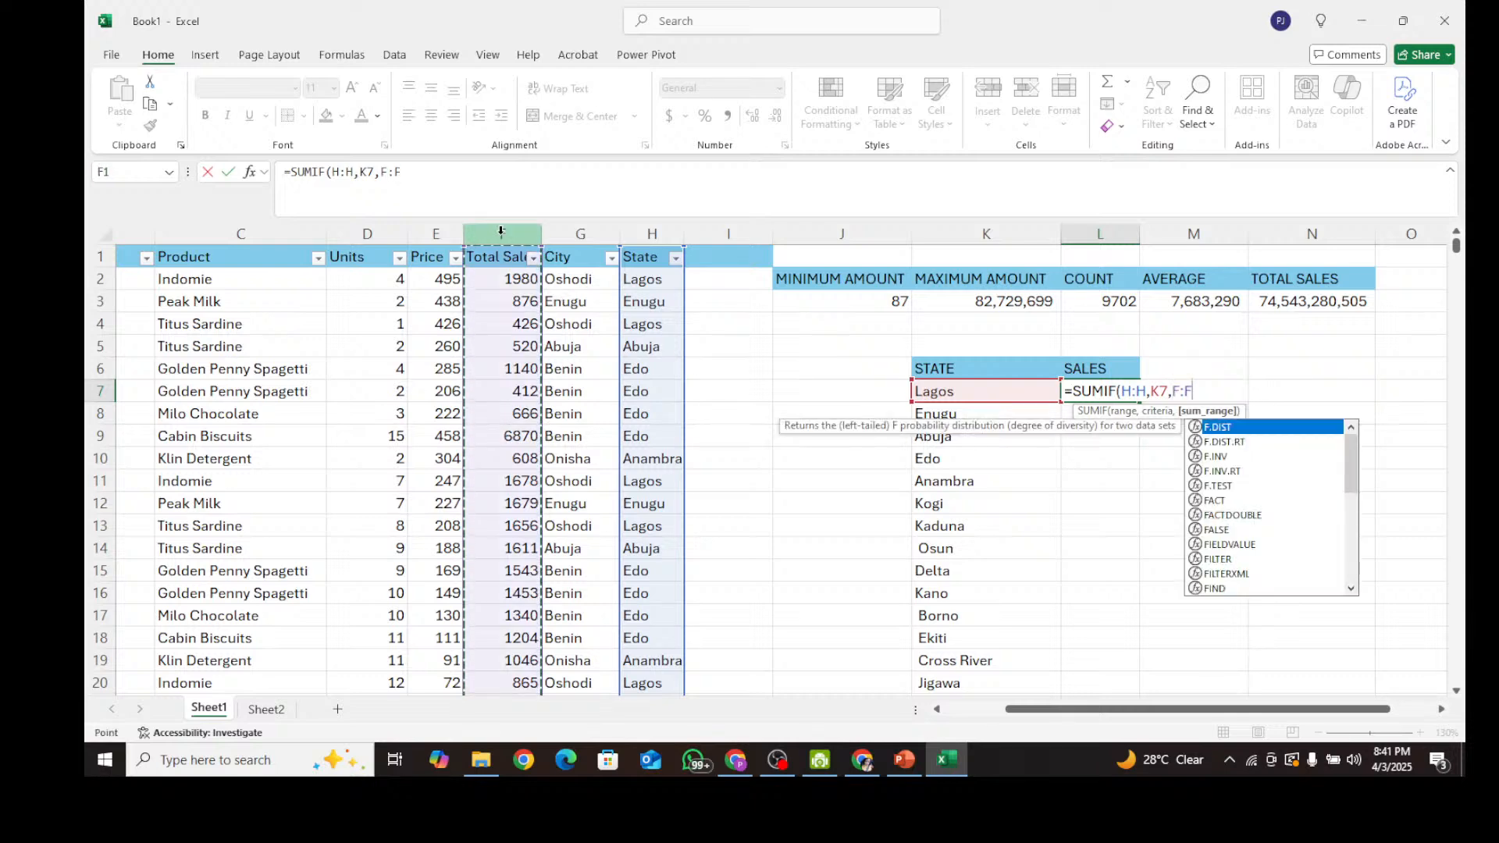
type(")")
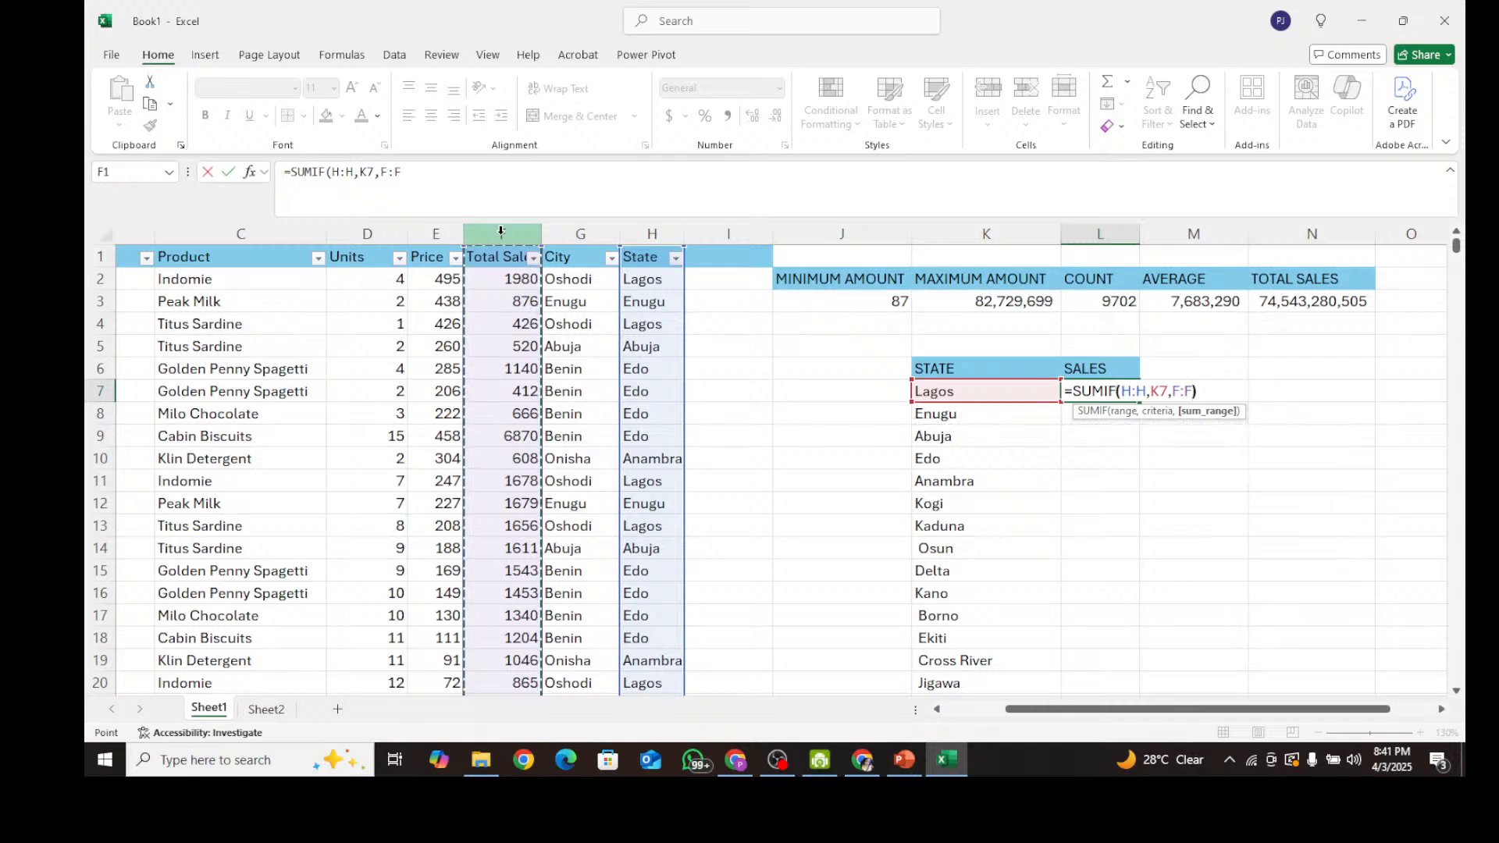
key("Return")
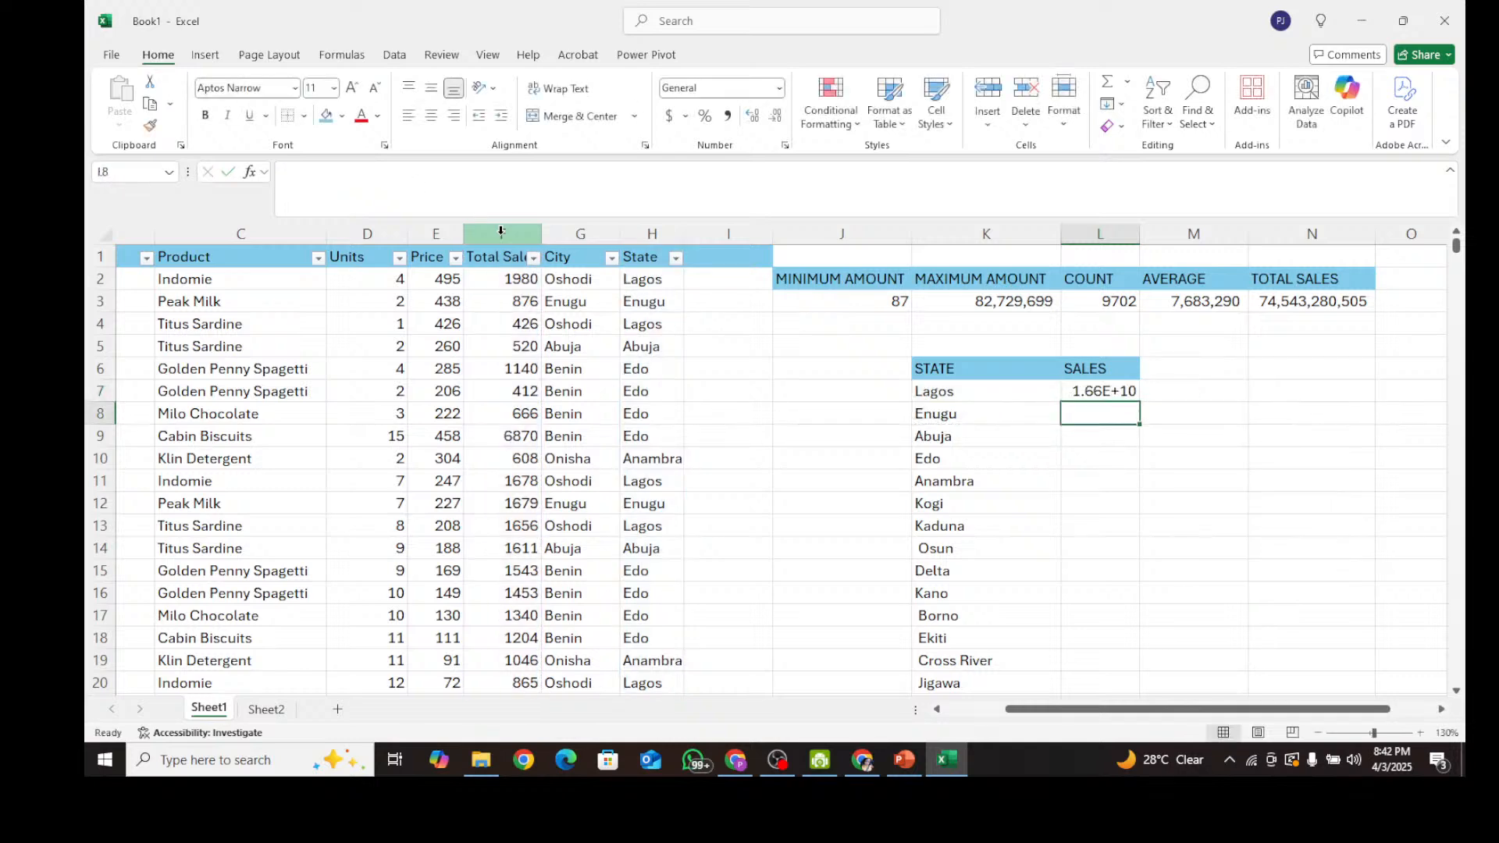
Format L7 with thousands separators and no decimals, and widen column L until the full amount fits.
double_click(1140, 233)
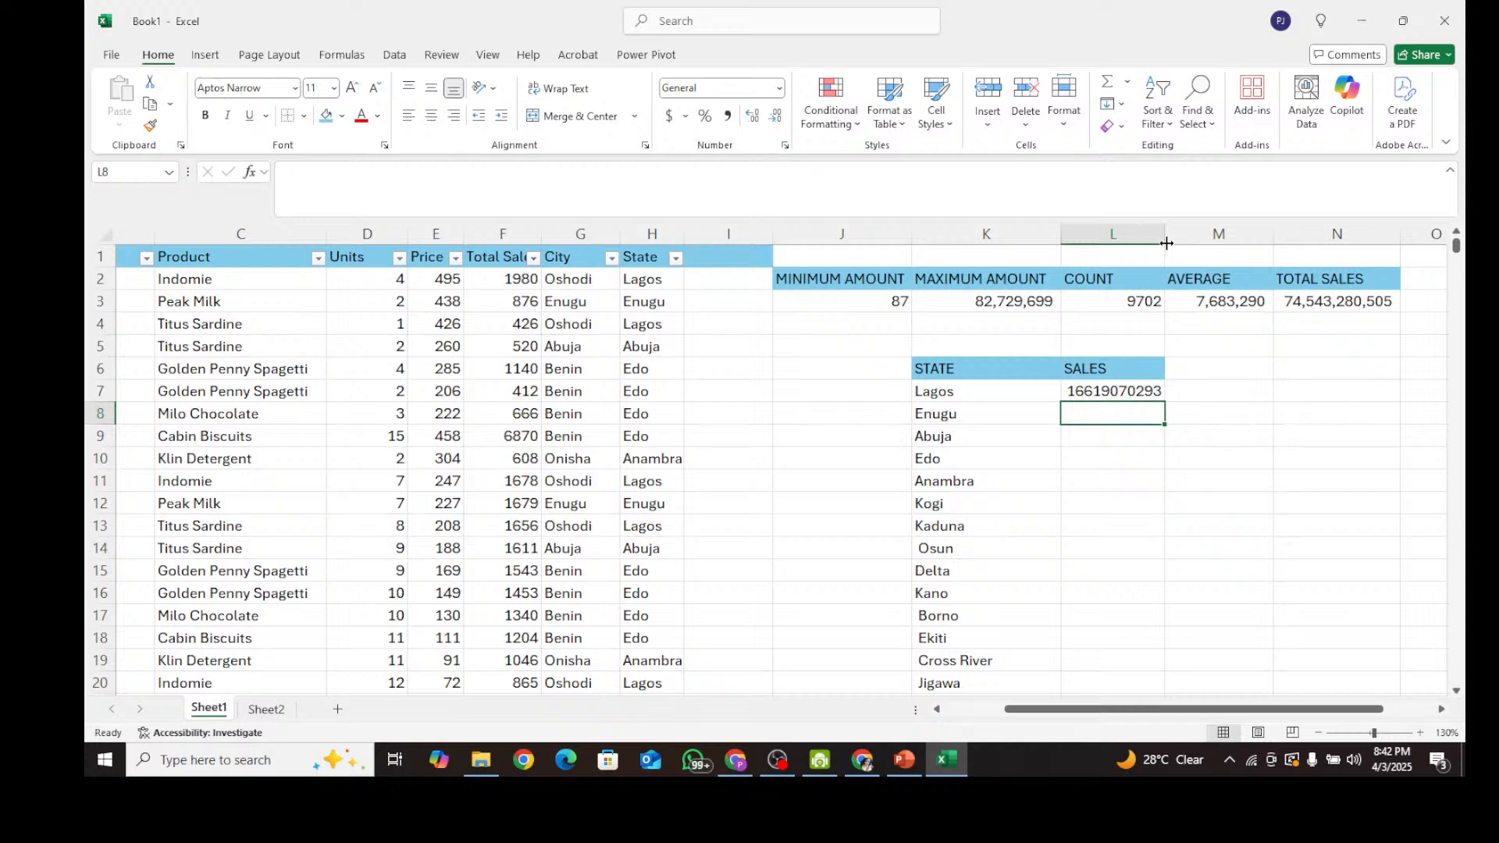
left_click_drag(1165, 235, 1173, 234)
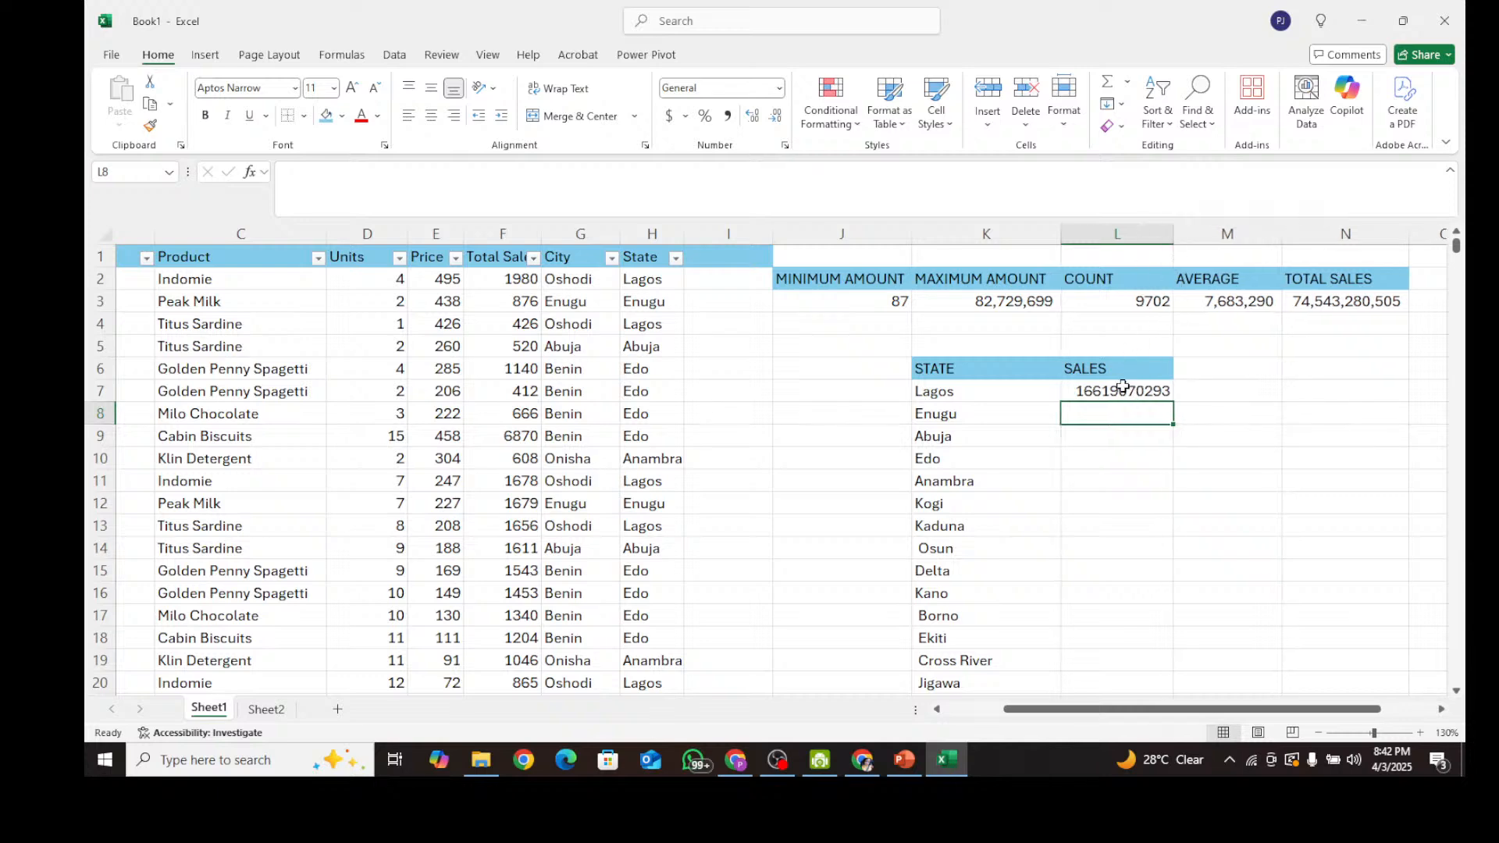
left_click(1121, 386)
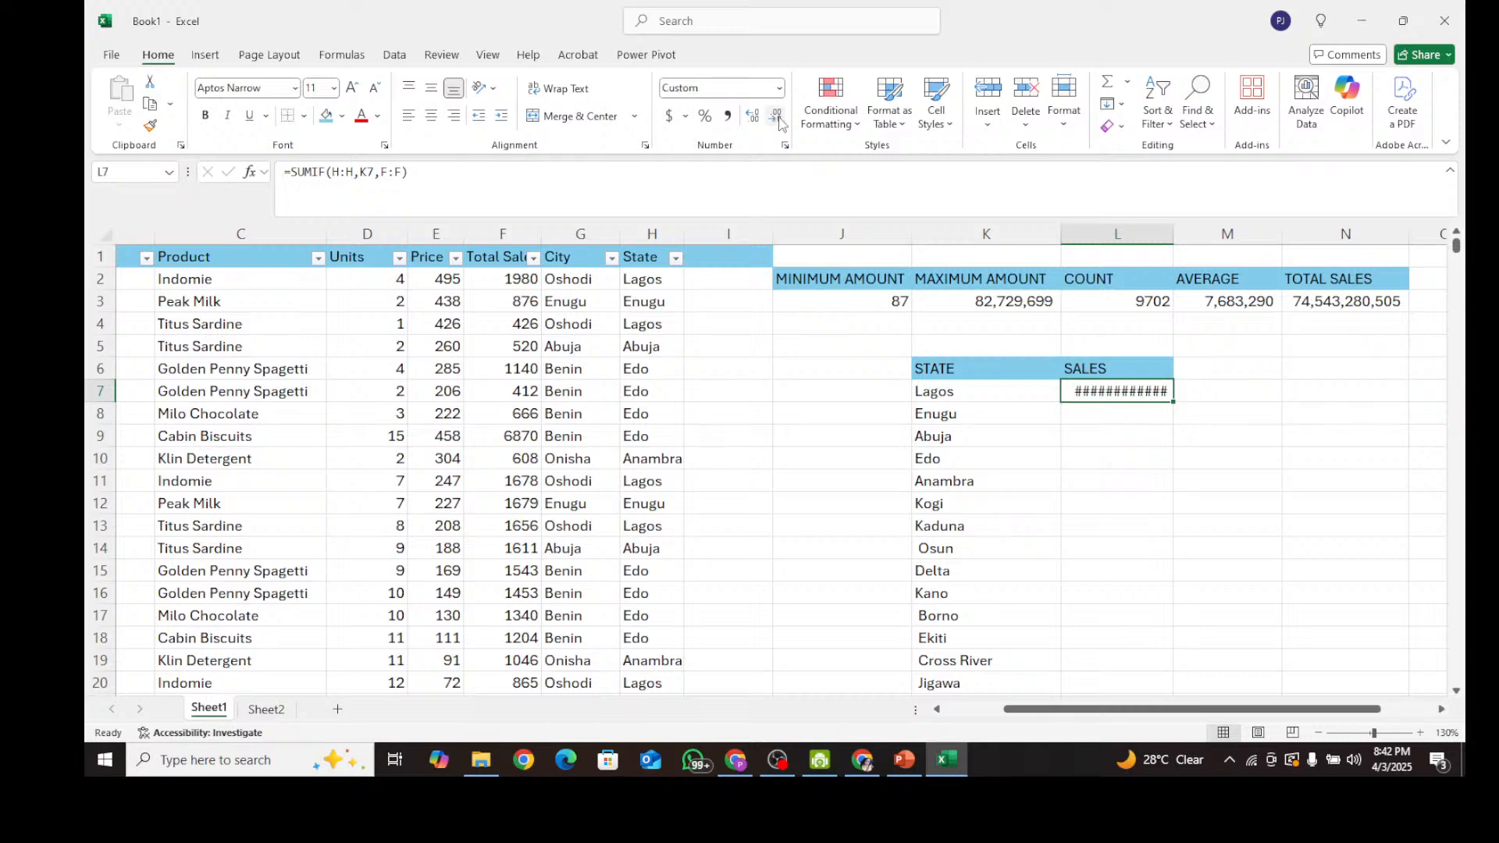
left_click_drag(1179, 227, 1199, 234)
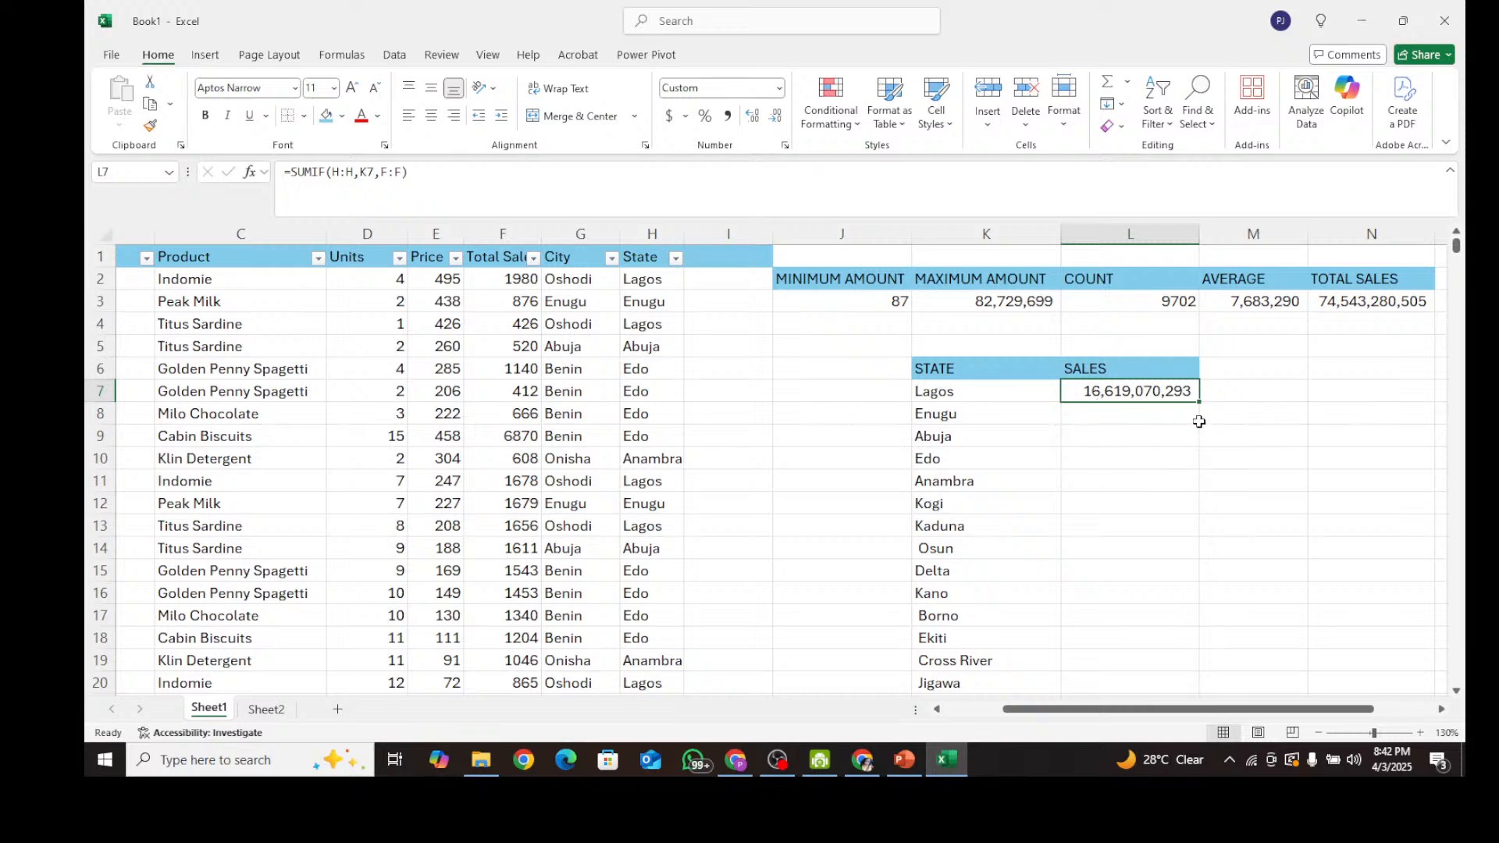
Copy the SUMIF formula from L7 down to L21 for all the remaining states through Ebonyi.
left_click_drag(1199, 401, 1202, 621)
scroll(1202, 561, "down", 2)
scroll(1202, 561, "down", 1)
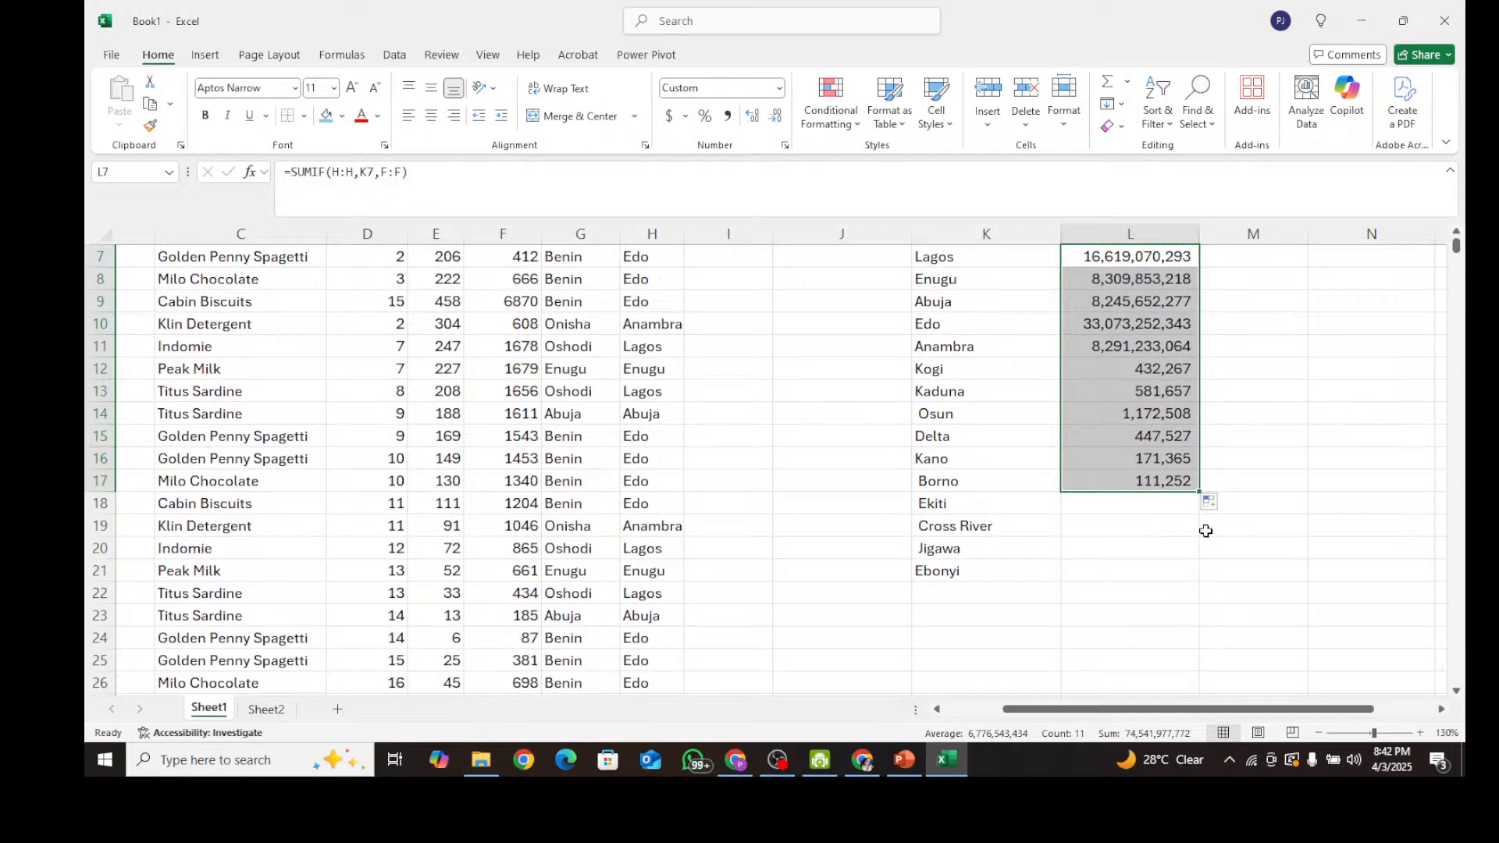
double_click(1200, 491)
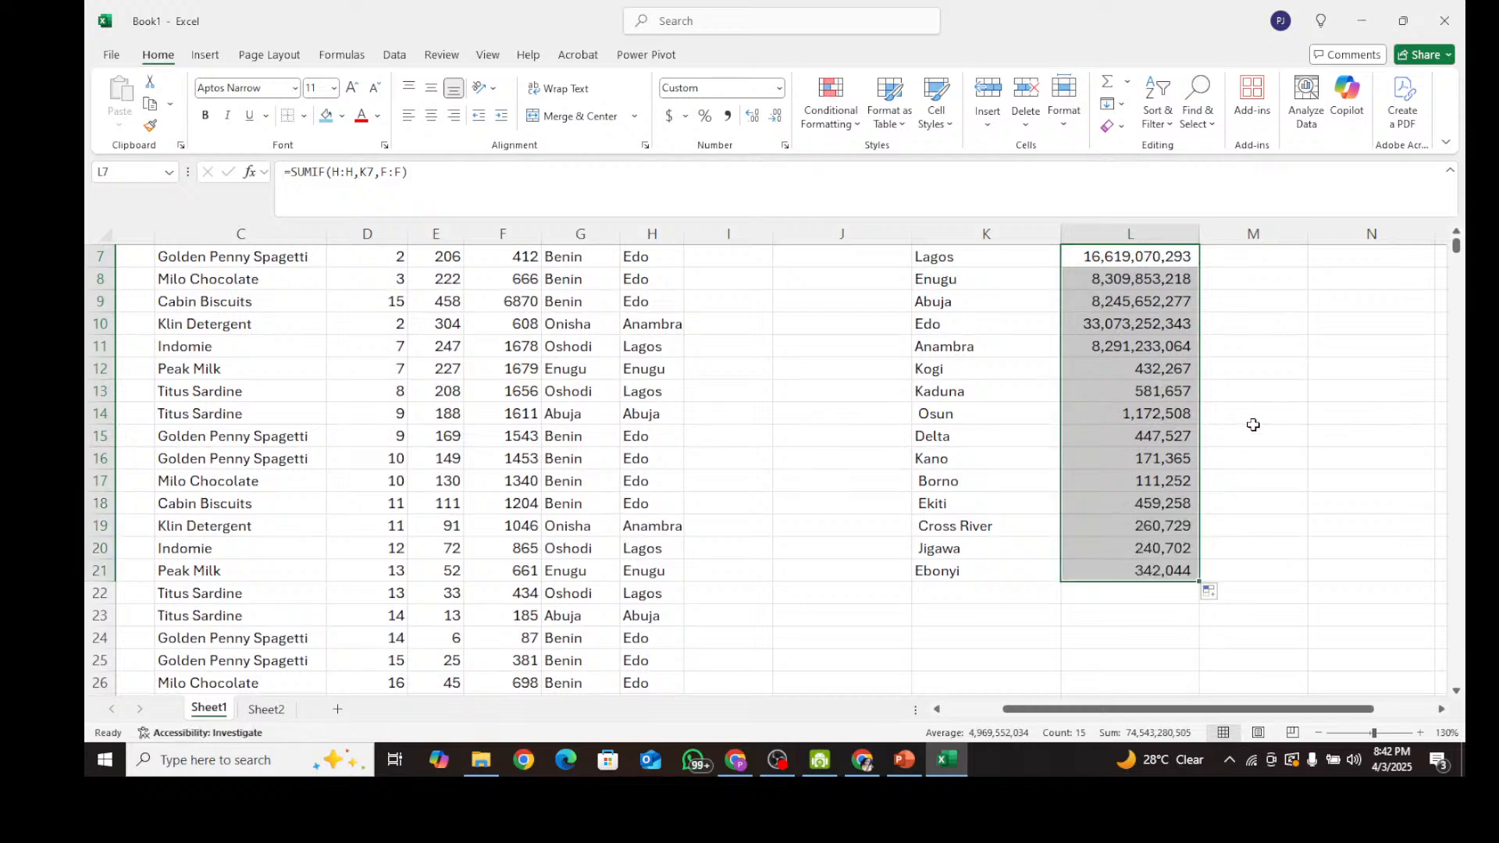
Examine the SUMIF formulas and sales amounts for each state in the STATE and SALES summary, K6:L21.
scroll(1252, 425, "up", 2)
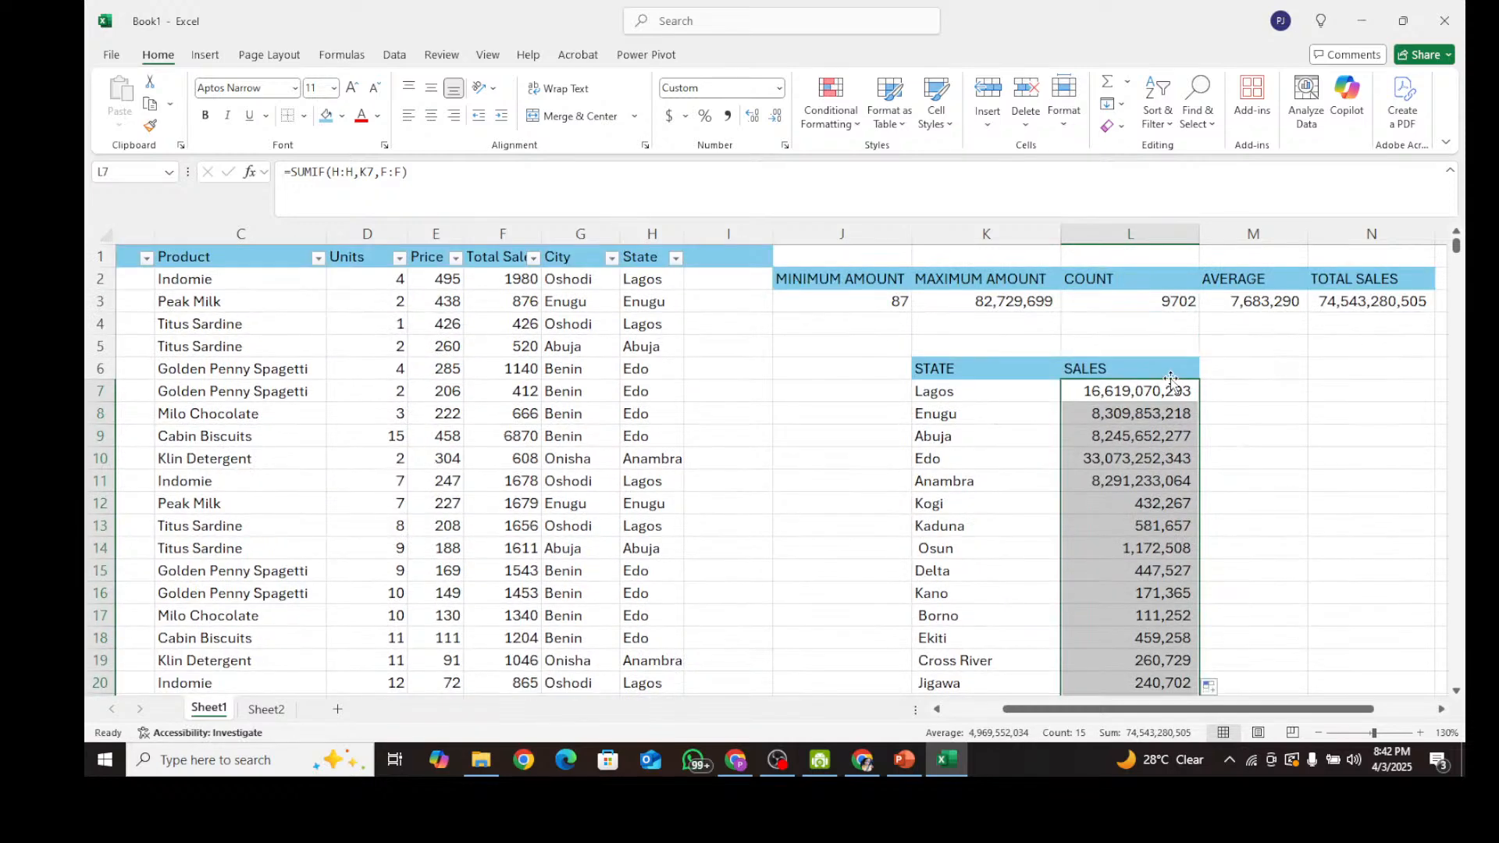
left_click(1272, 462)
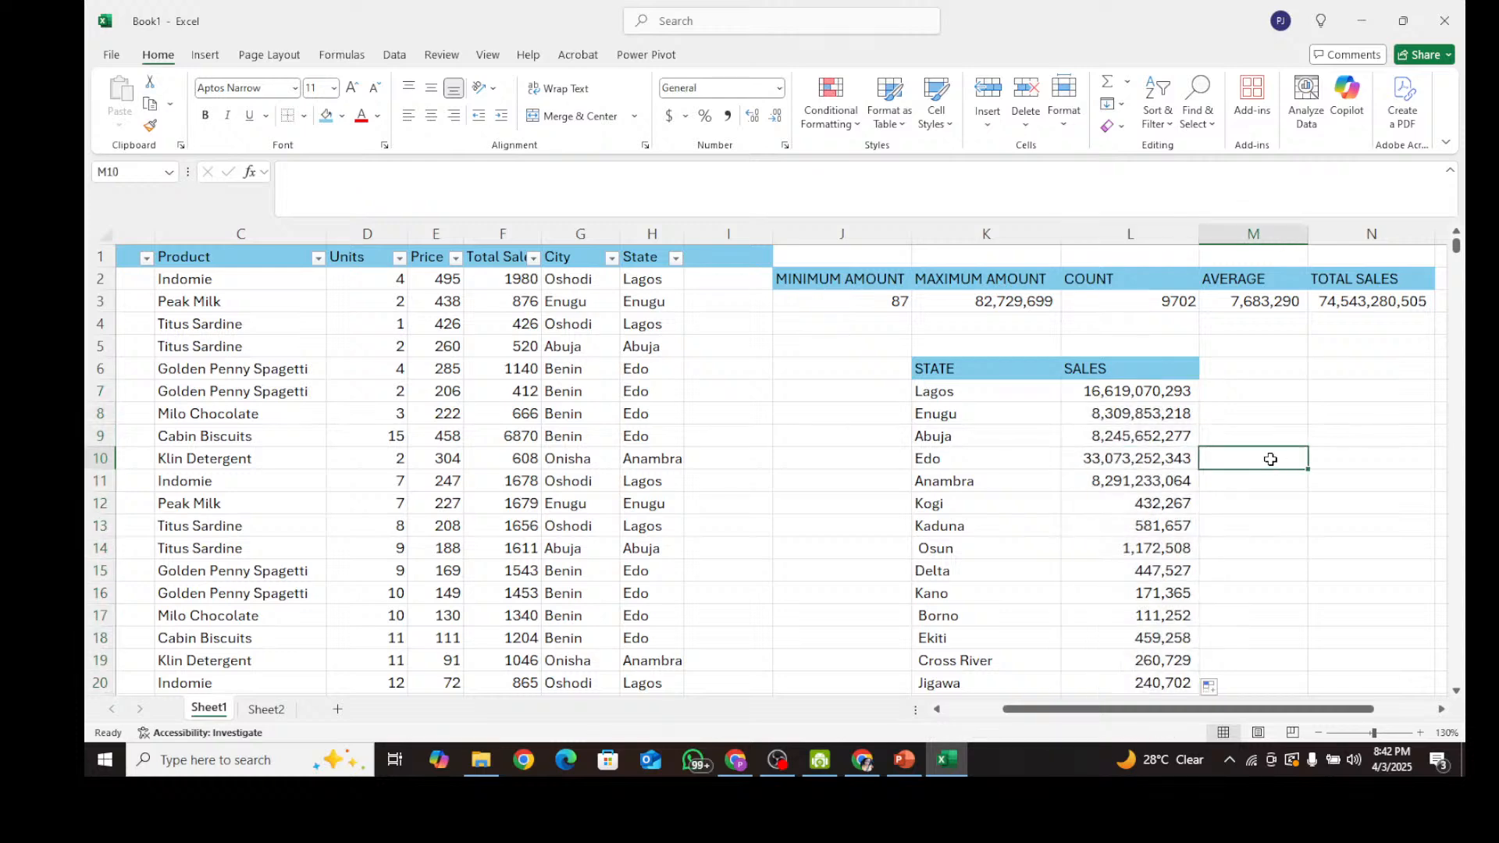
left_click(1148, 406)
left_click(1111, 438)
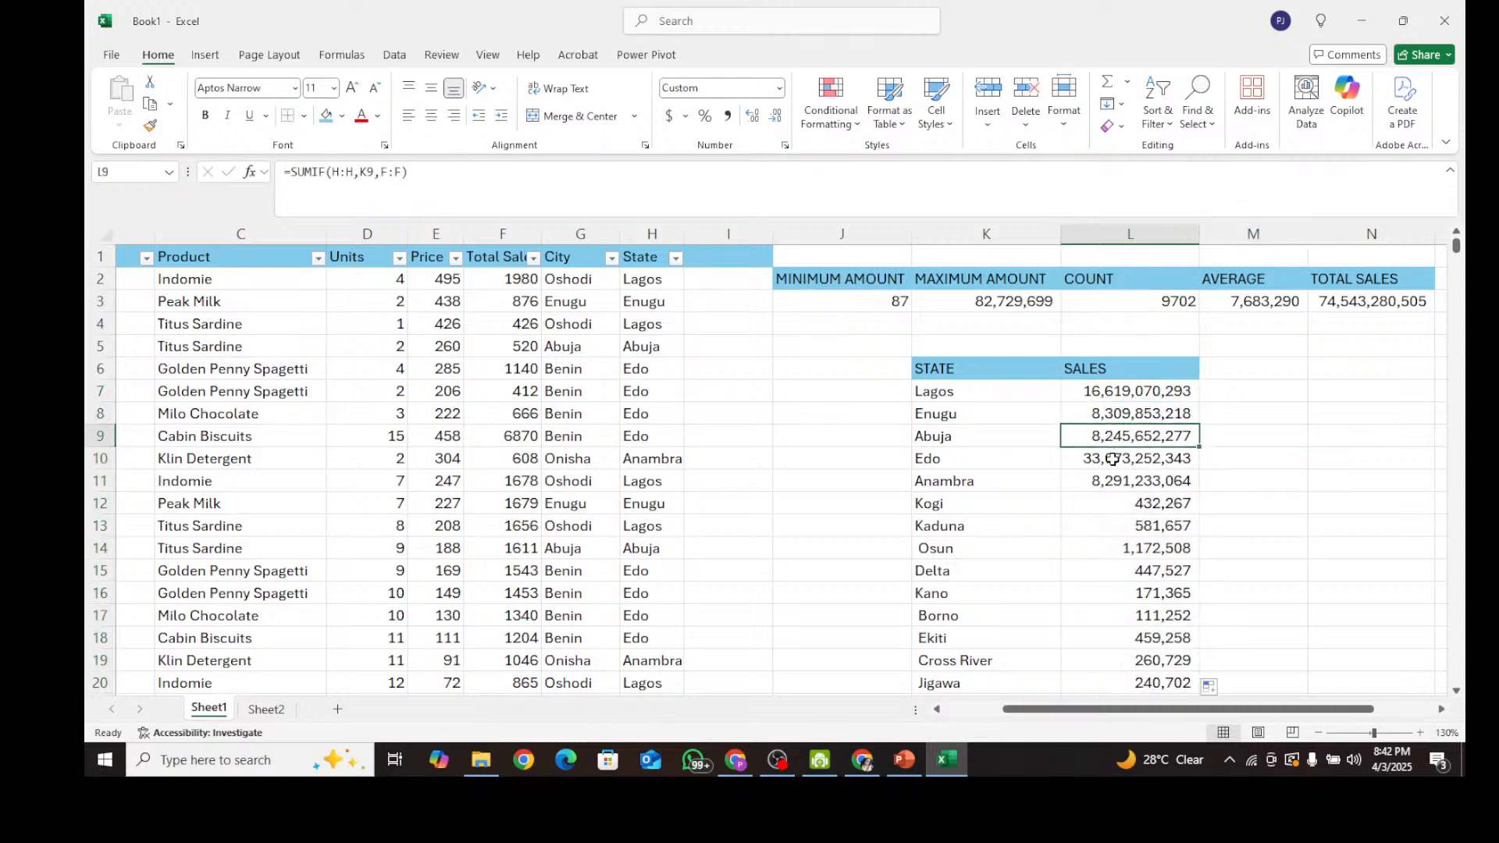
left_click(1112, 465)
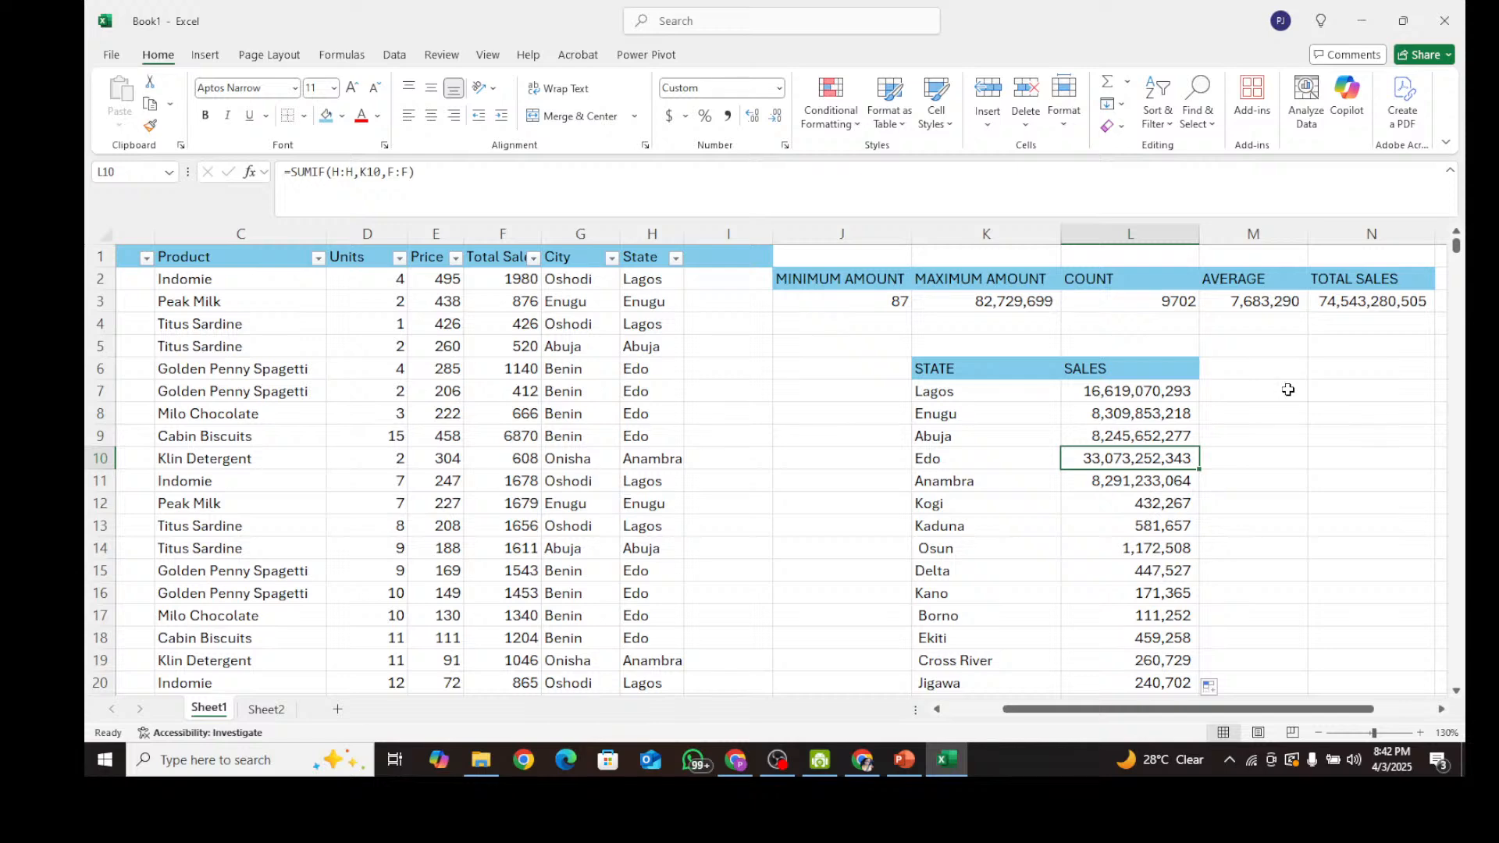
scroll(1288, 390, "down", 1)
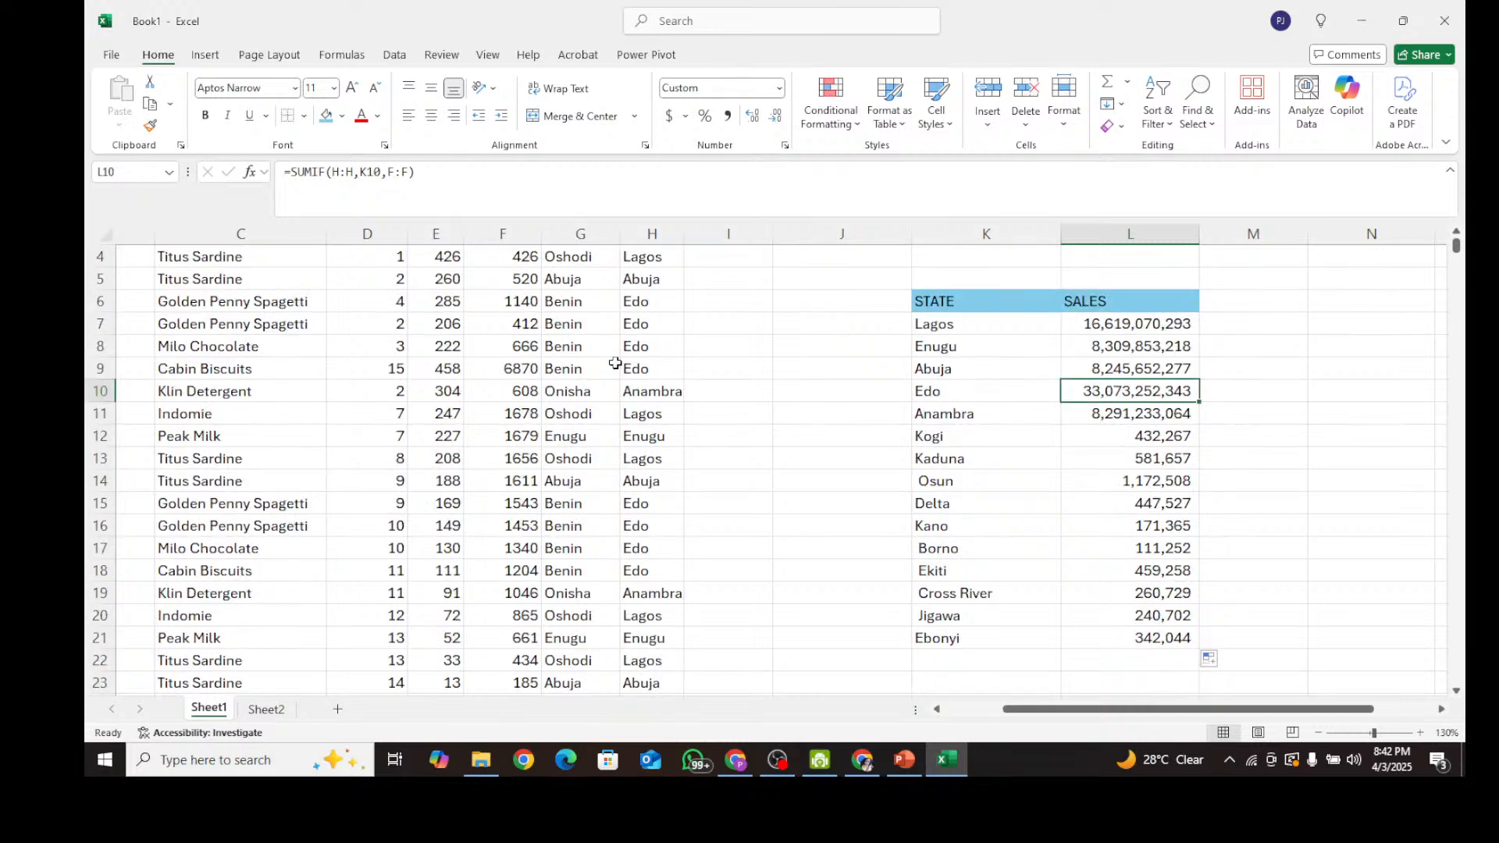
scroll(662, 374, "up", 1)
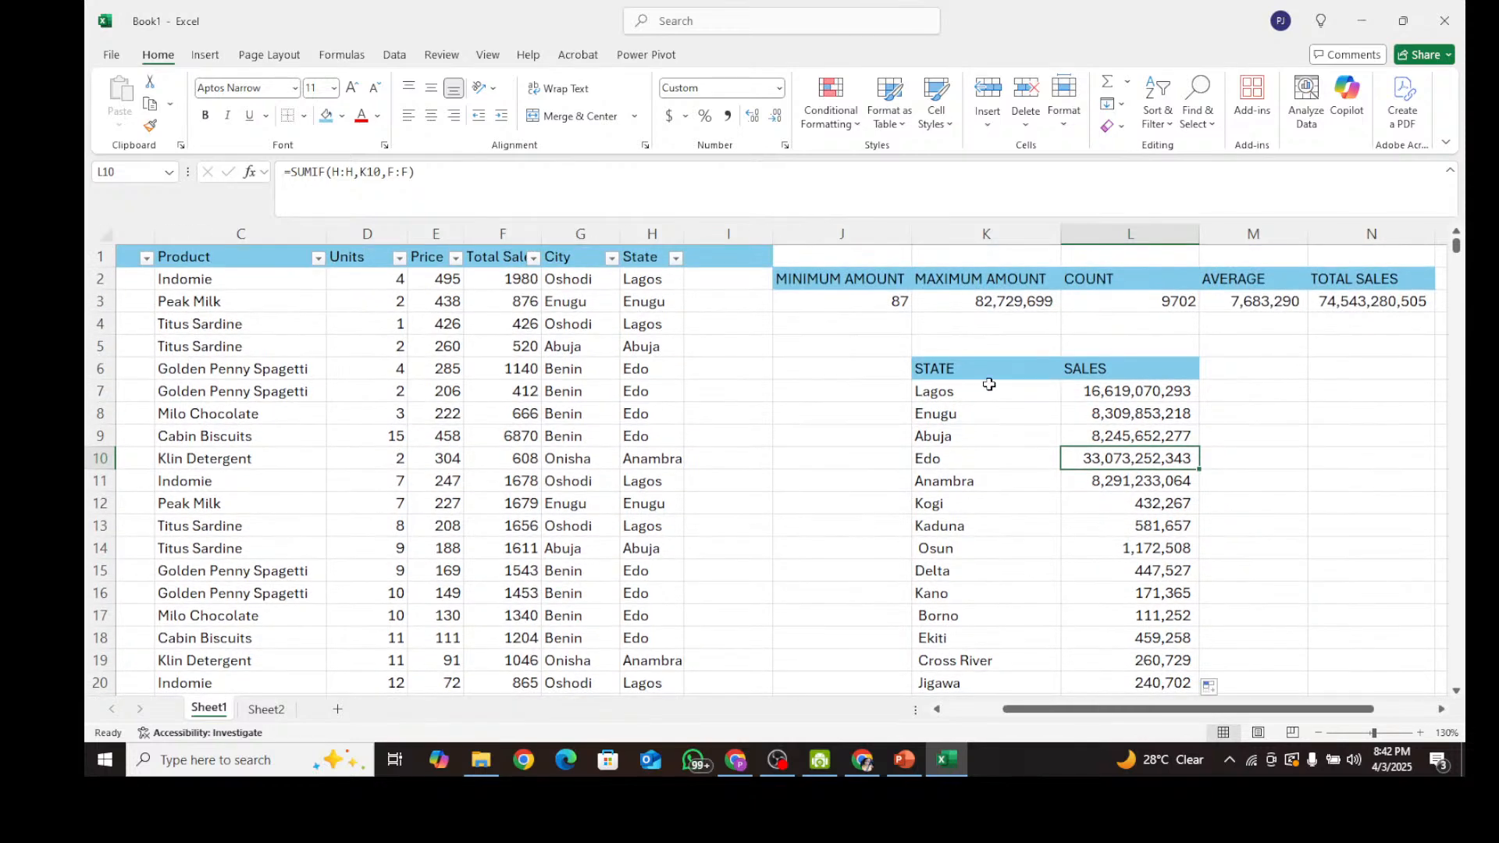
scroll(989, 384, "down", 1)
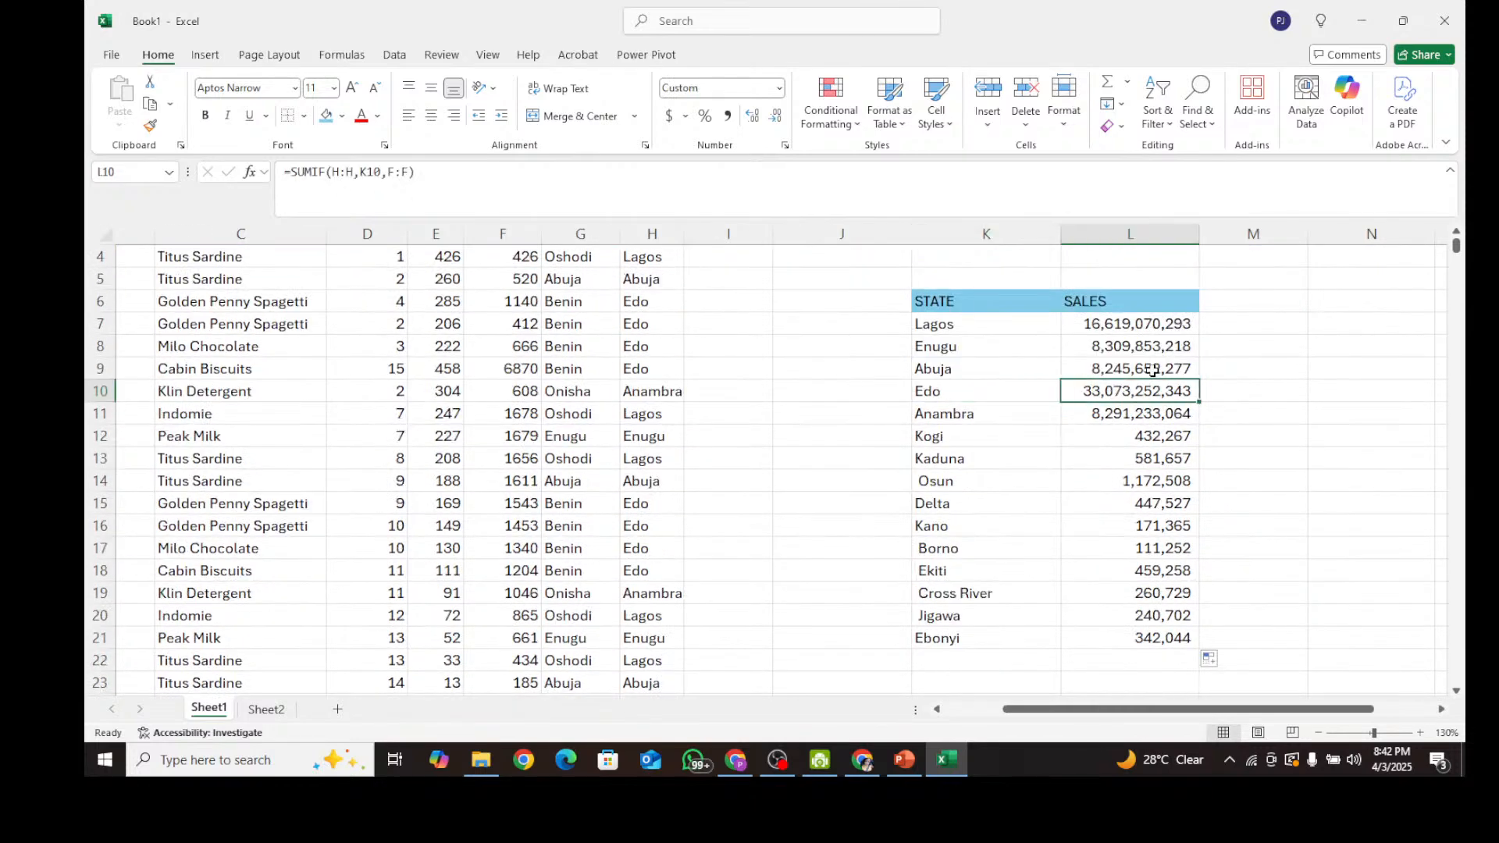
left_click(1157, 344)
left_click(1156, 327)
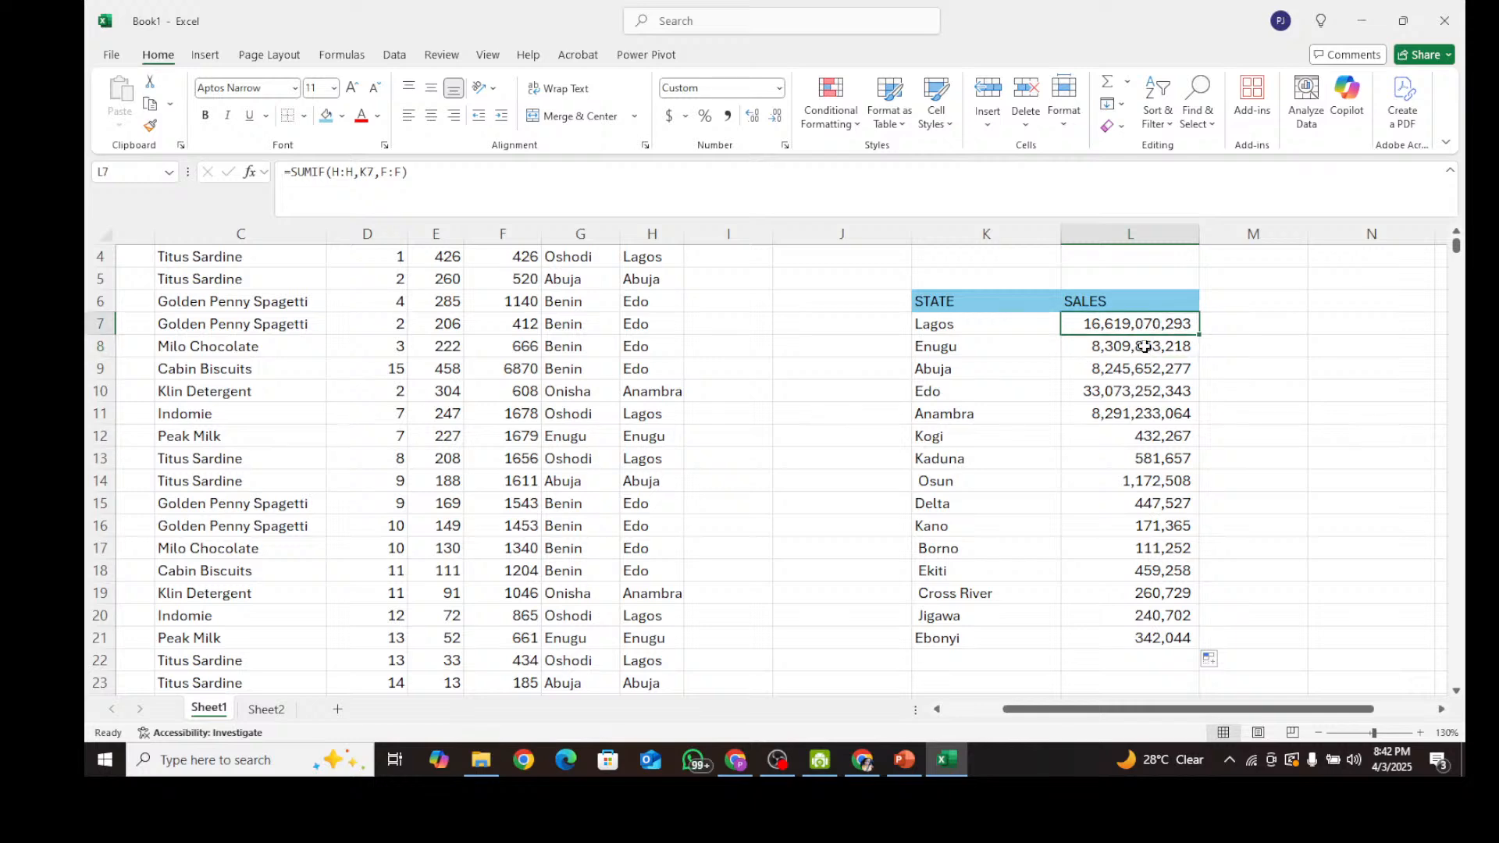
left_click(1144, 348)
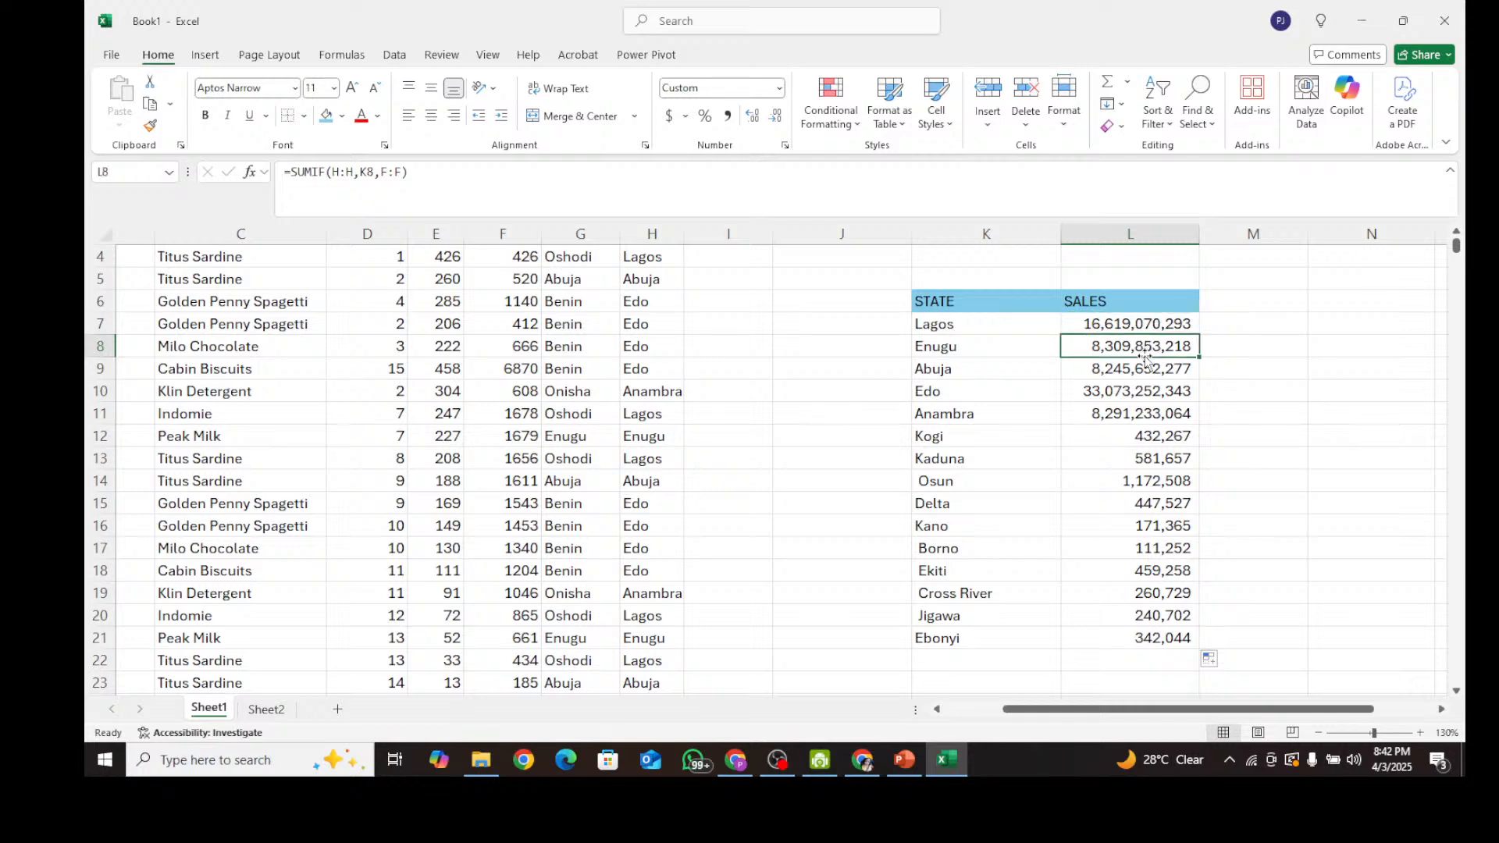
left_click(1142, 365)
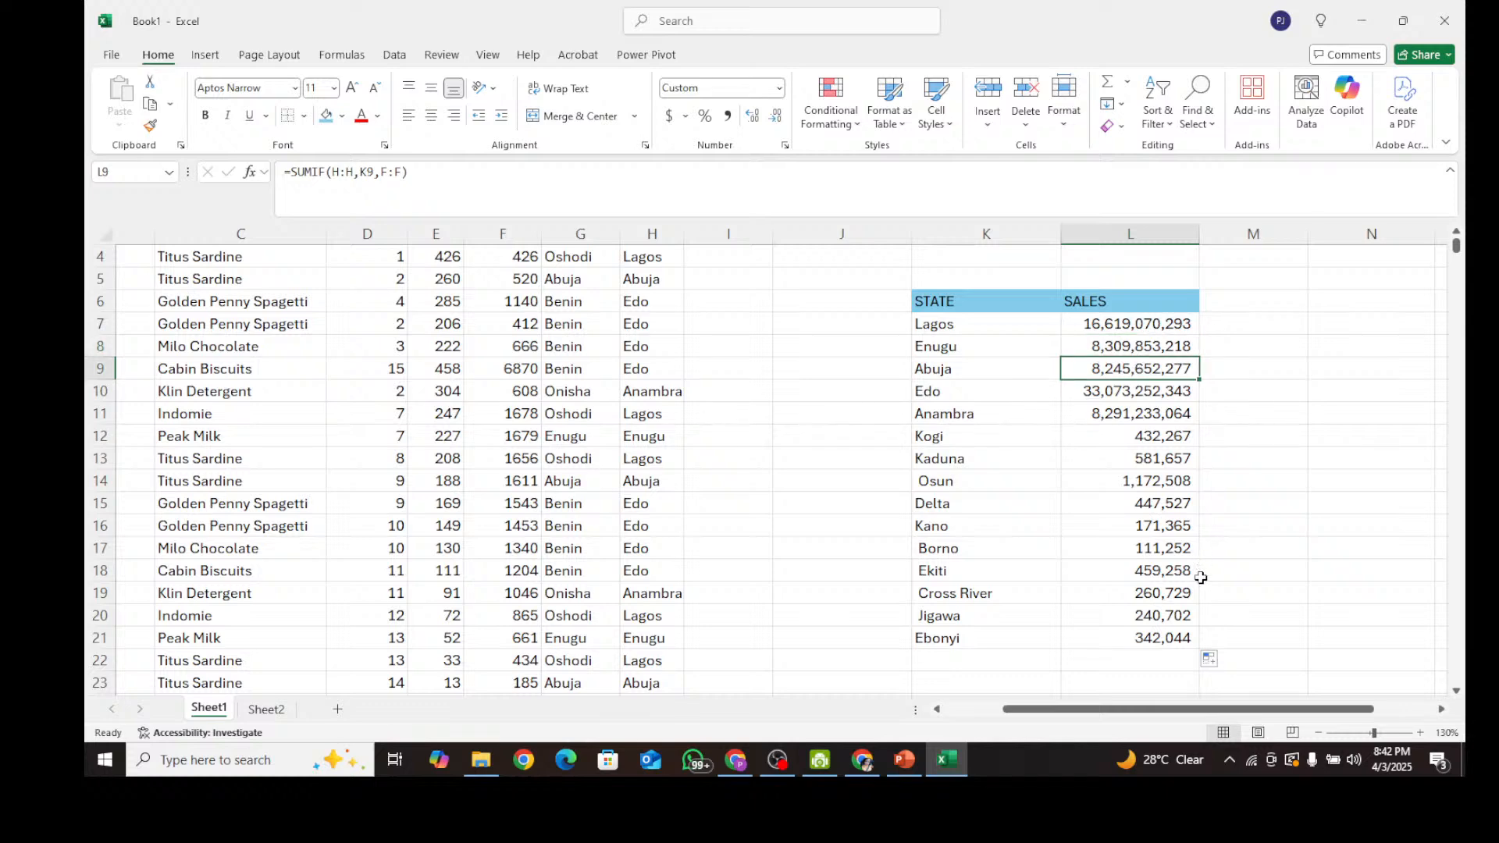
scroll(1201, 577, "down", 1)
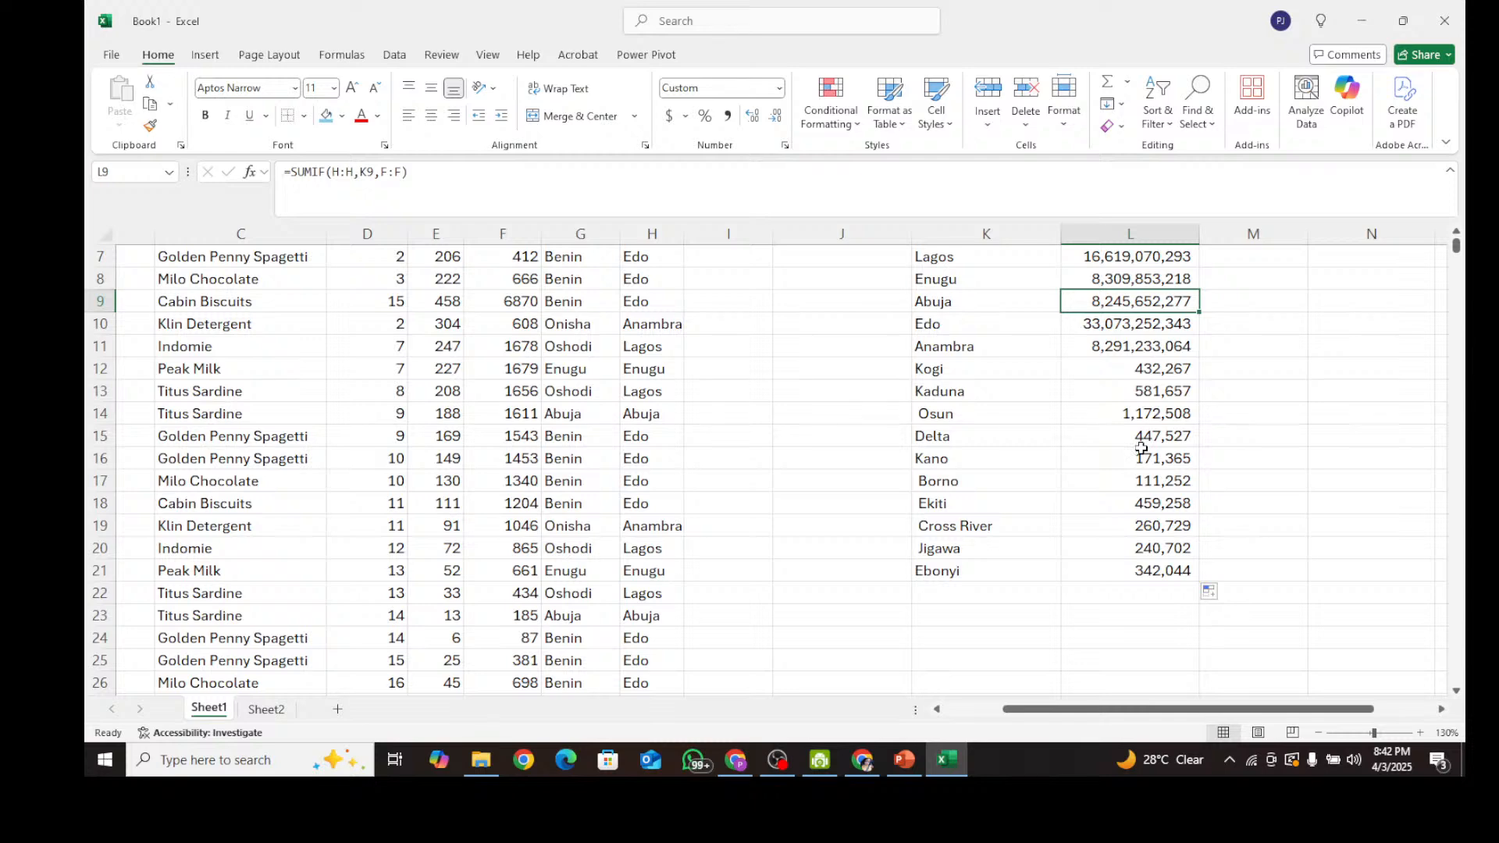
scroll(1141, 449, "up", 2)
left_click(1107, 391)
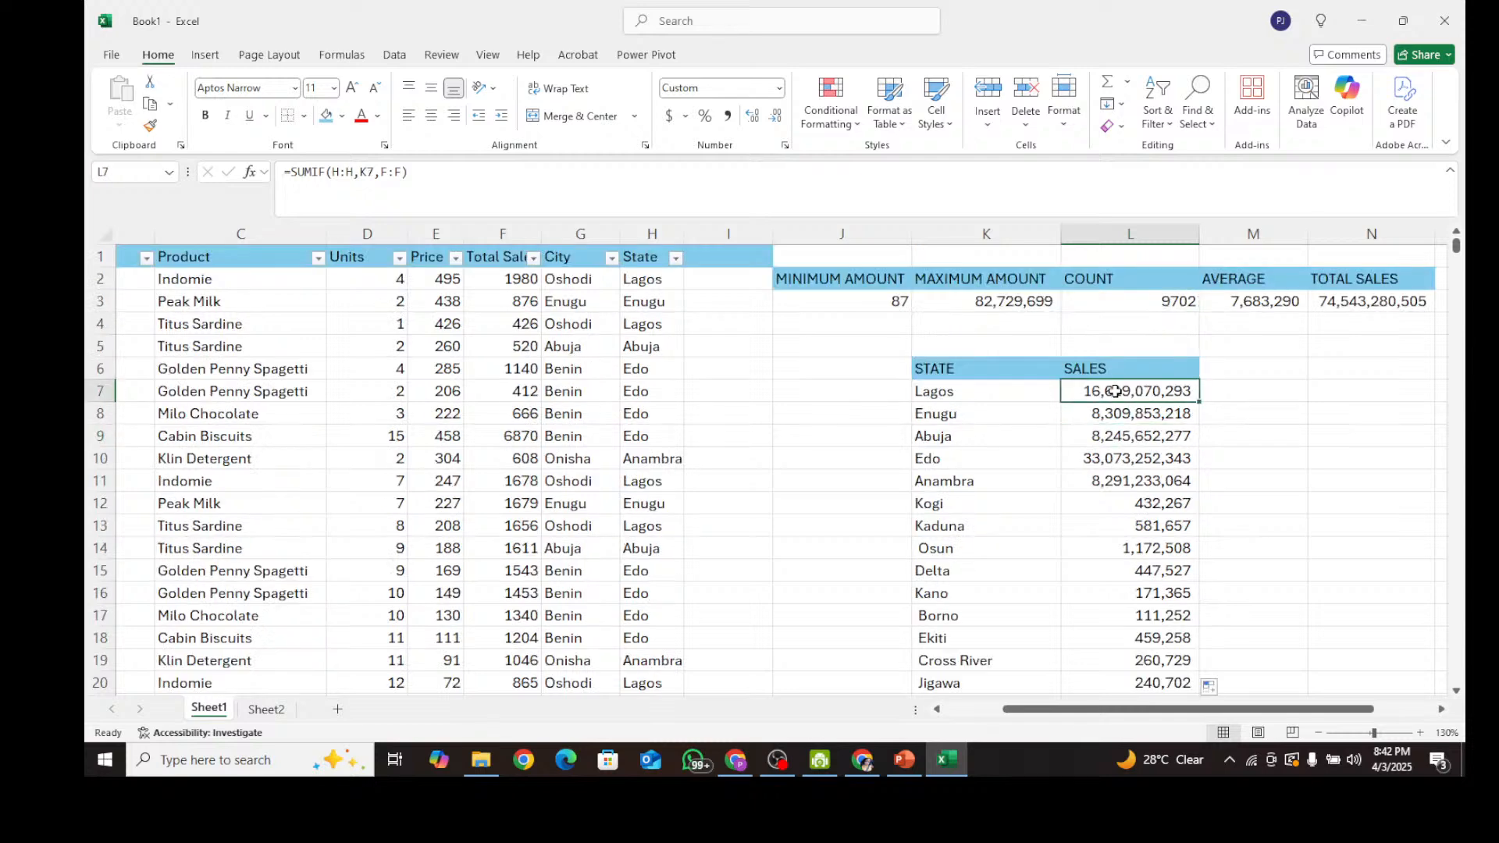
left_click(1124, 412)
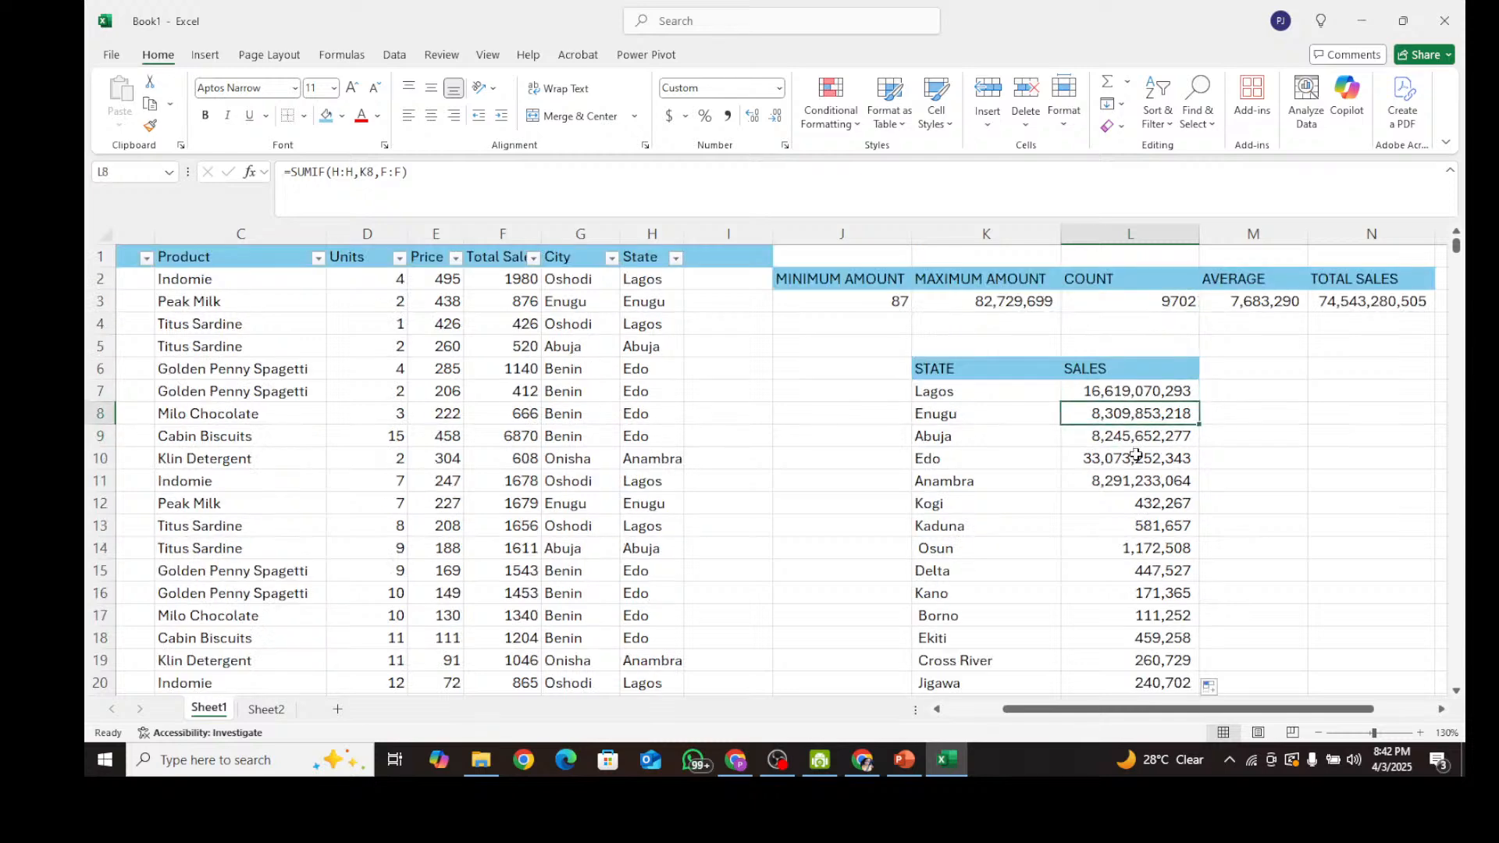
left_click(1135, 454)
scroll(1210, 402, "down", 1)
scroll(1210, 402, "up", 1)
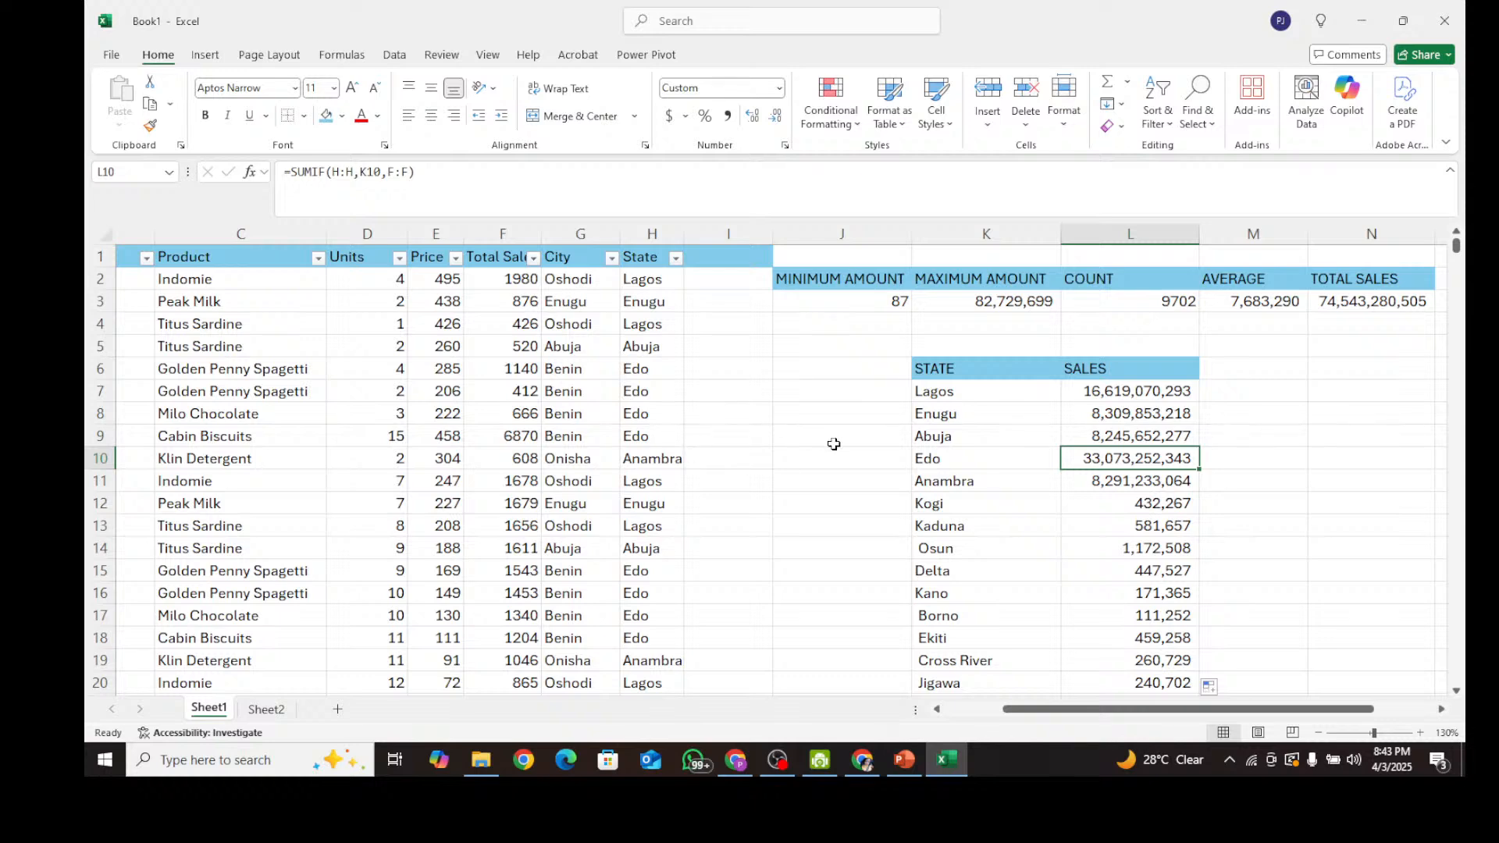
left_click(1187, 413)
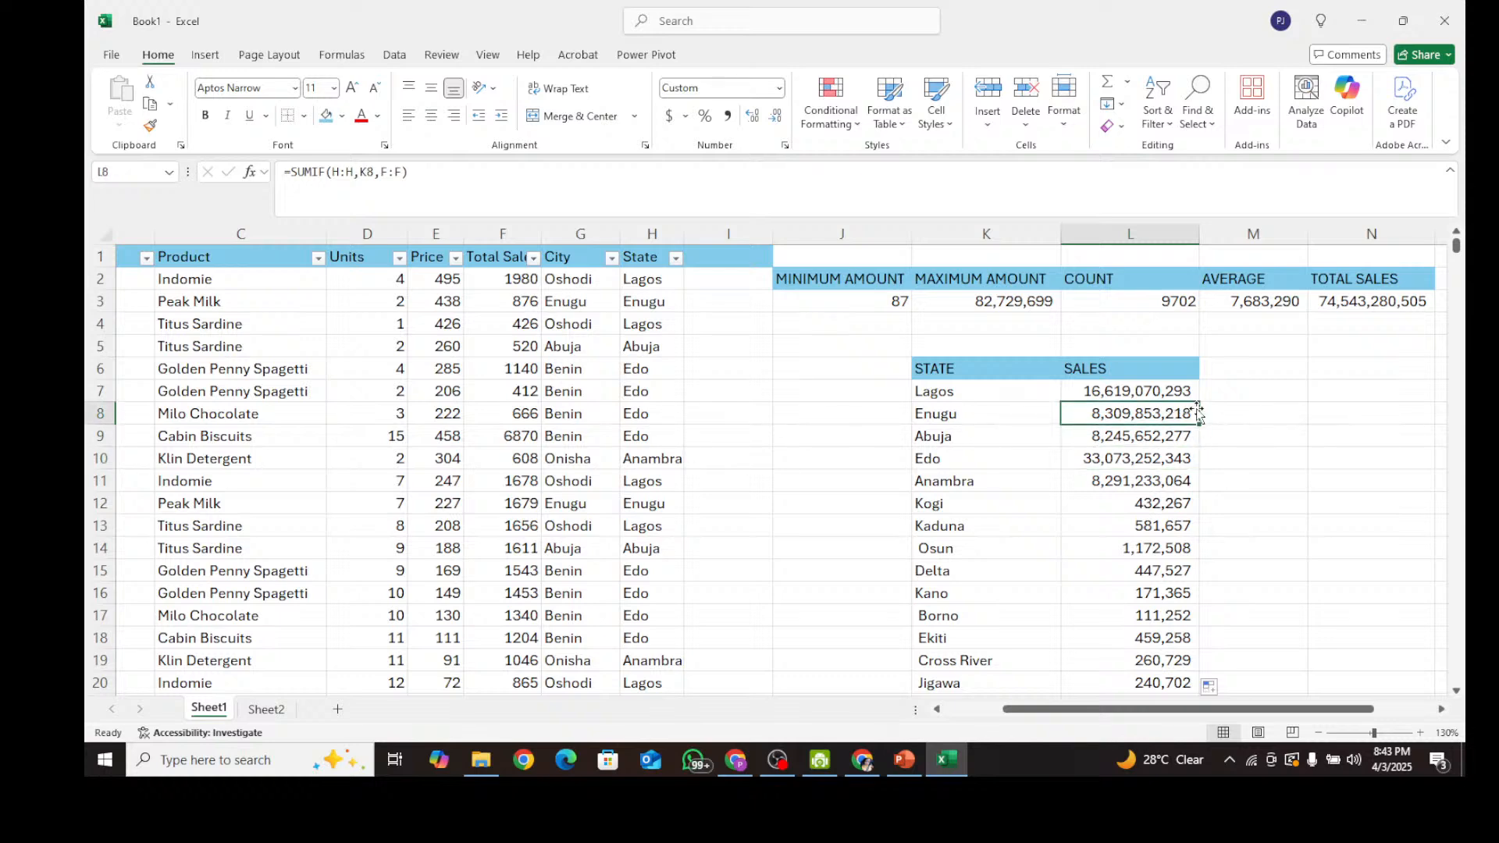
left_click(1233, 346)
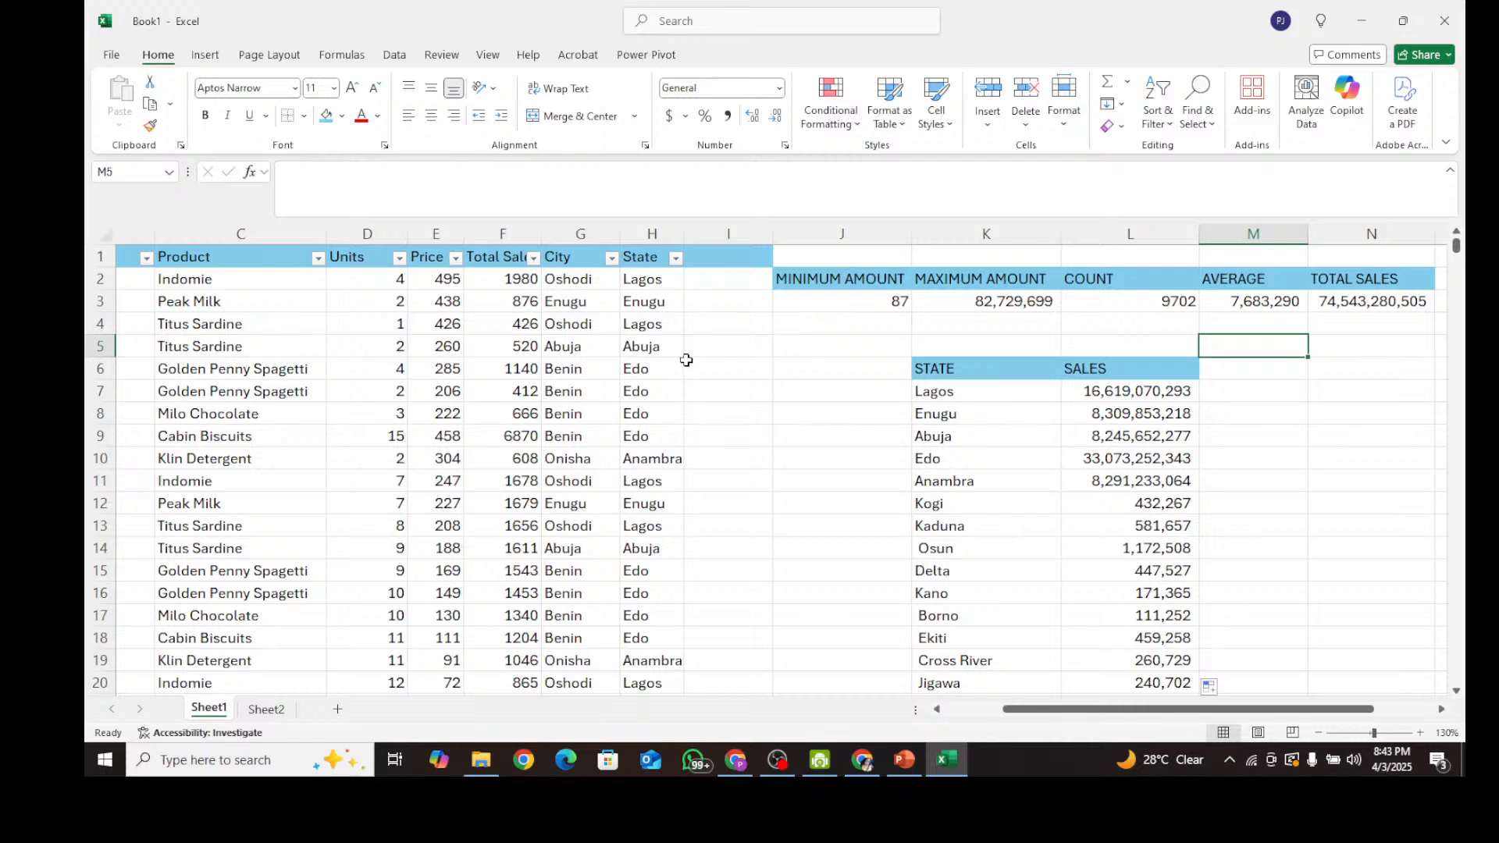
scroll(973, 402, "down", 1)
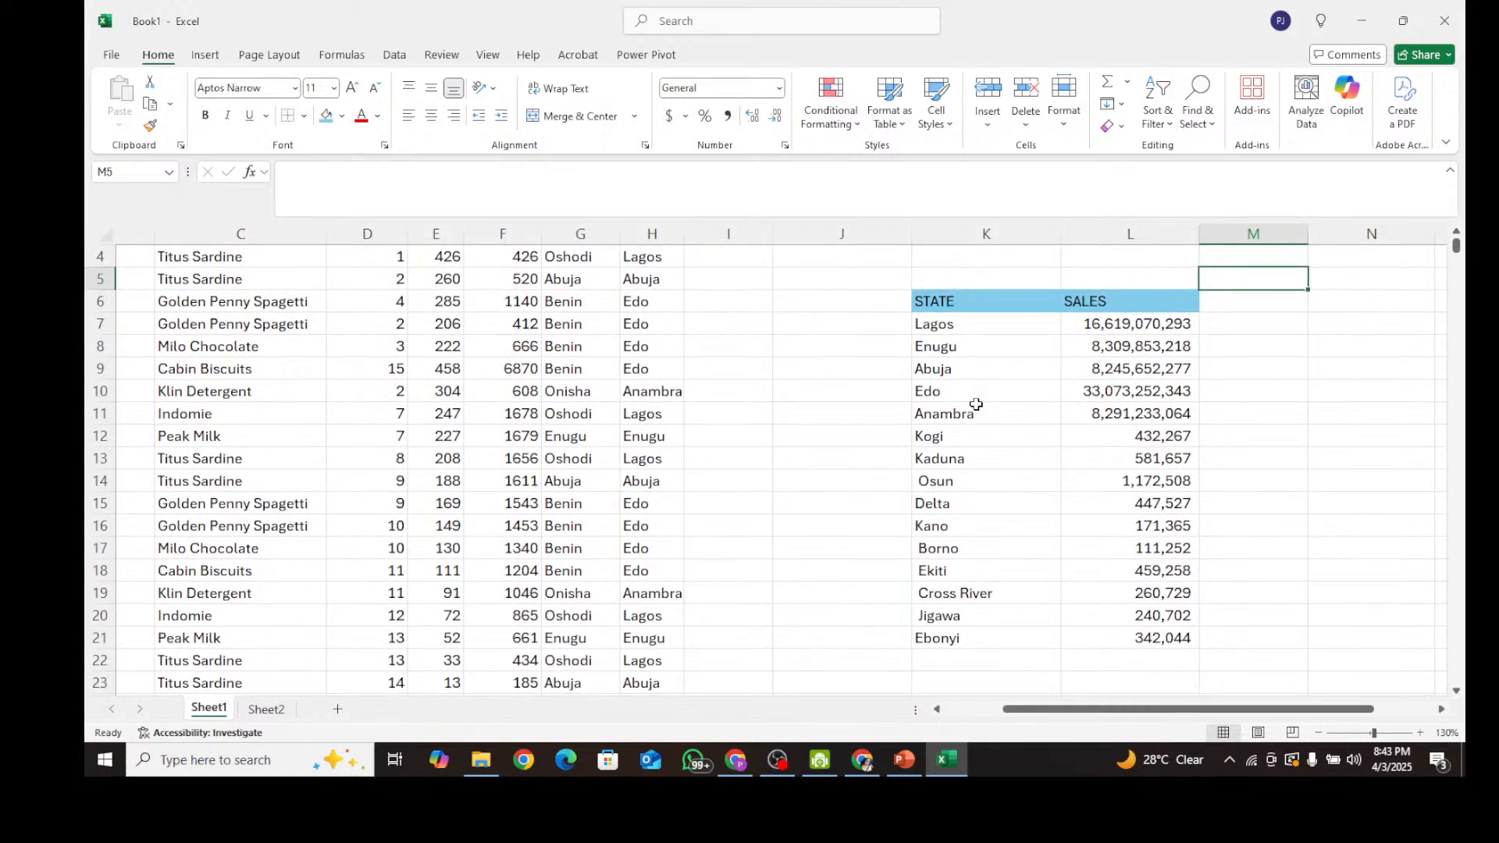
left_click(1116, 324)
scroll(847, 422, "up", 1)
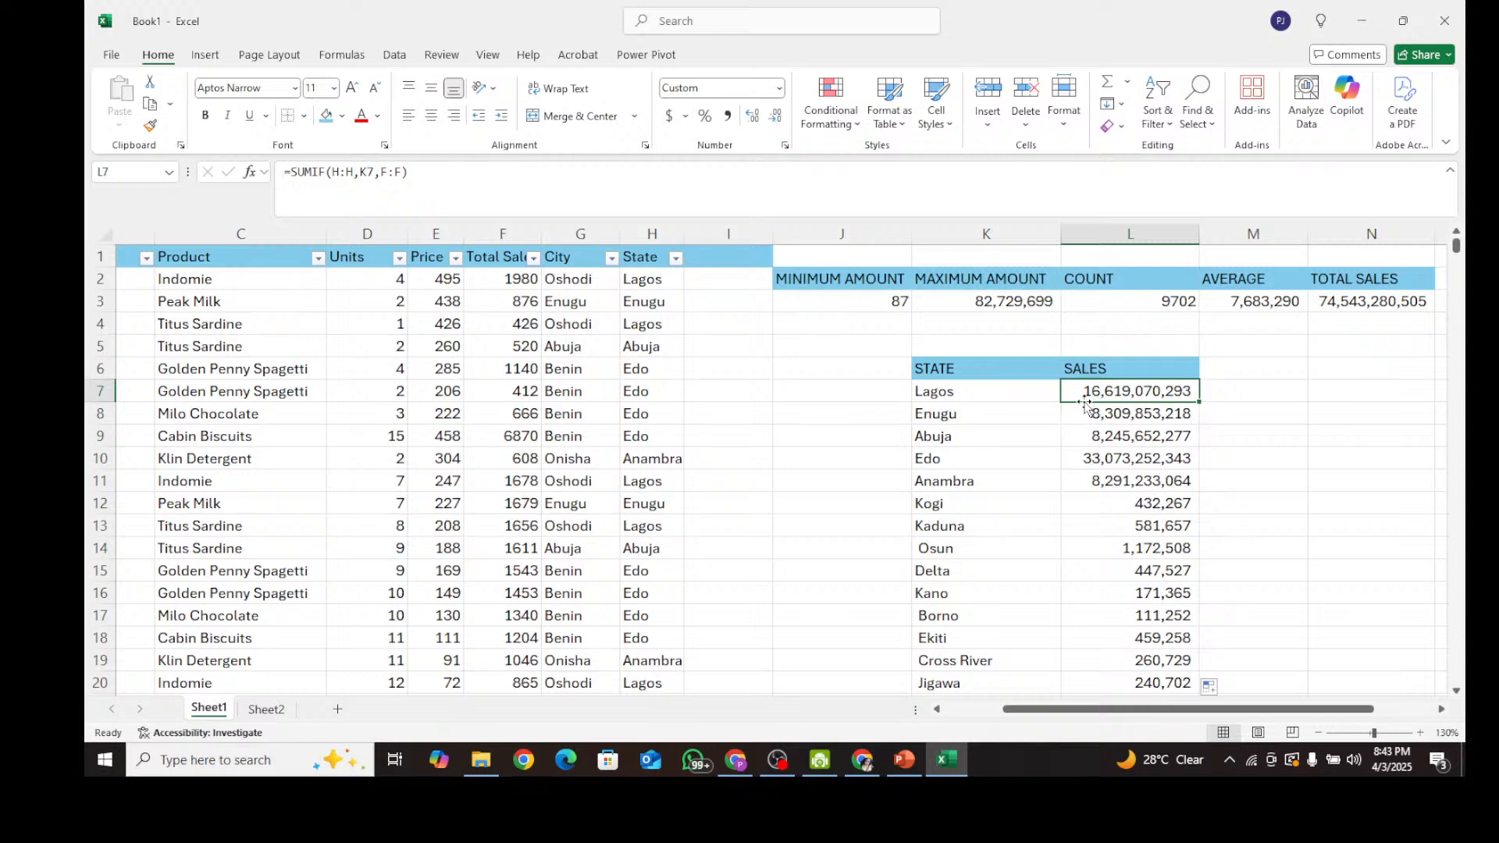
left_click(1112, 414)
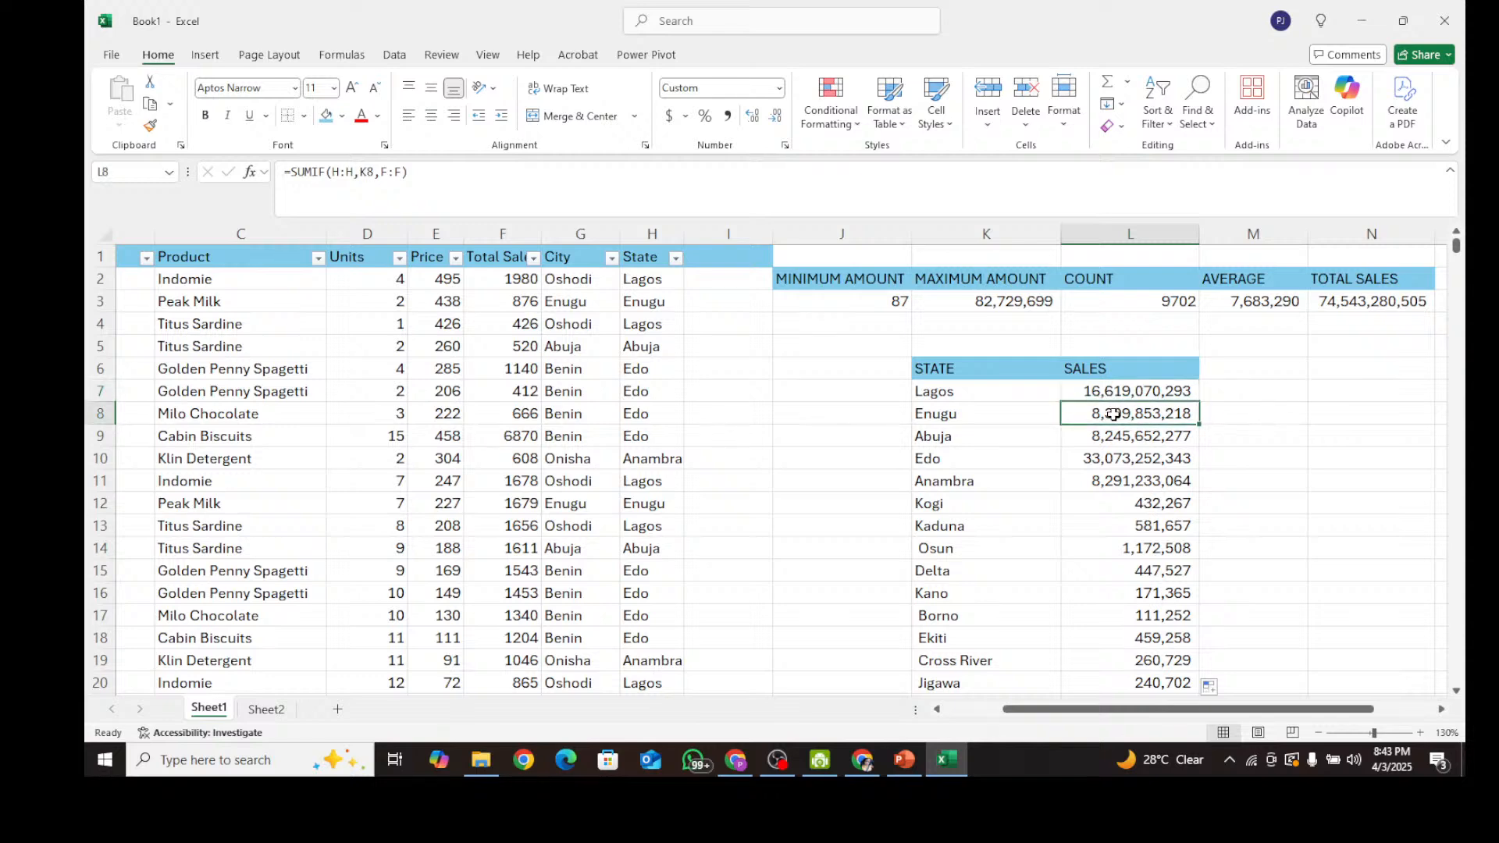
Review the minimum, maximum, count, average and total sales formulas in J3 through N3.
left_click(865, 284)
left_click(868, 298)
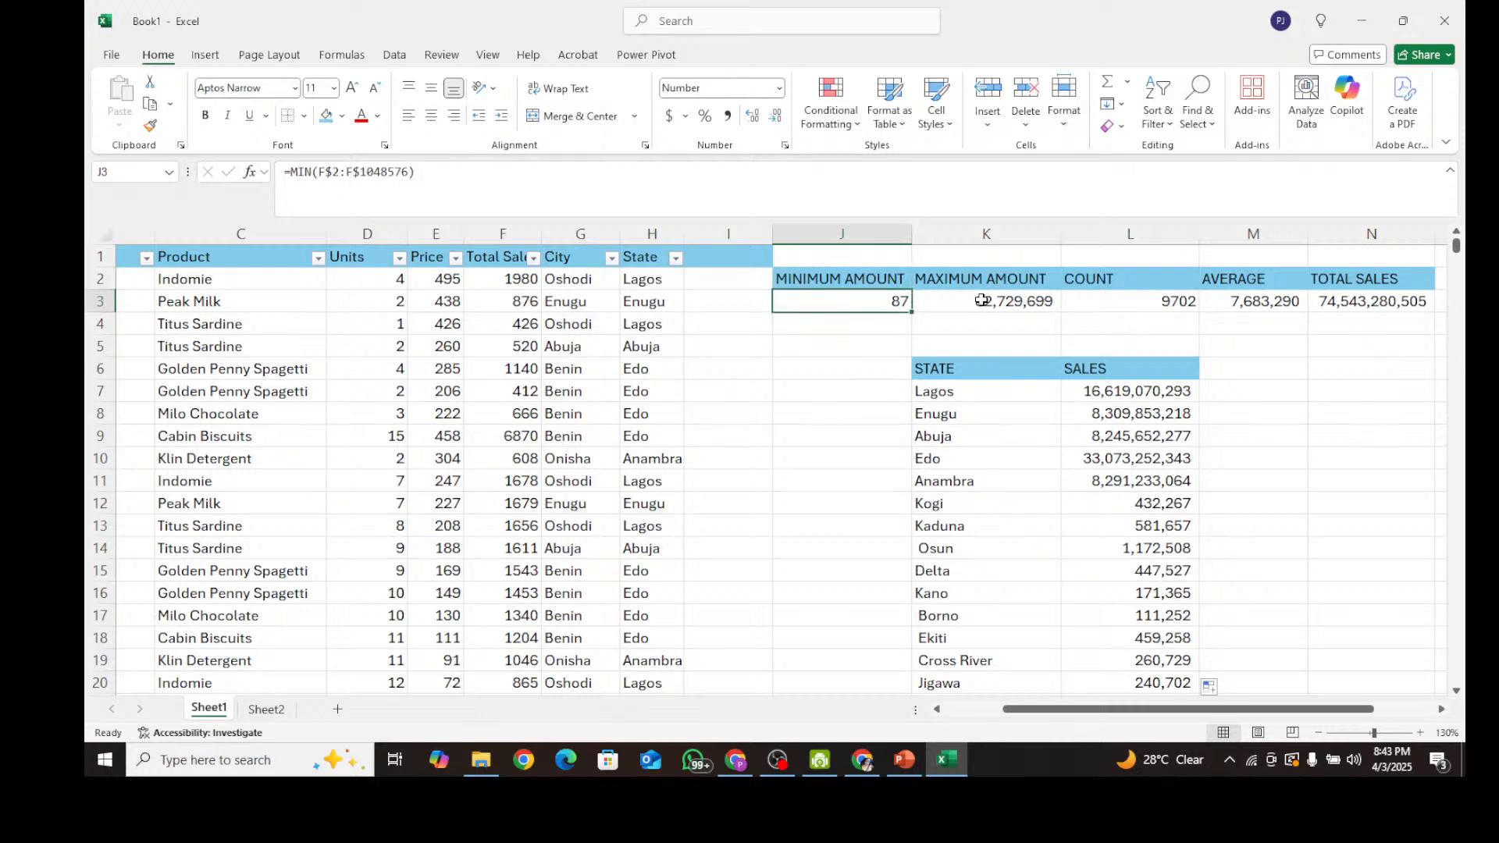
left_click(984, 301)
left_click(1156, 305)
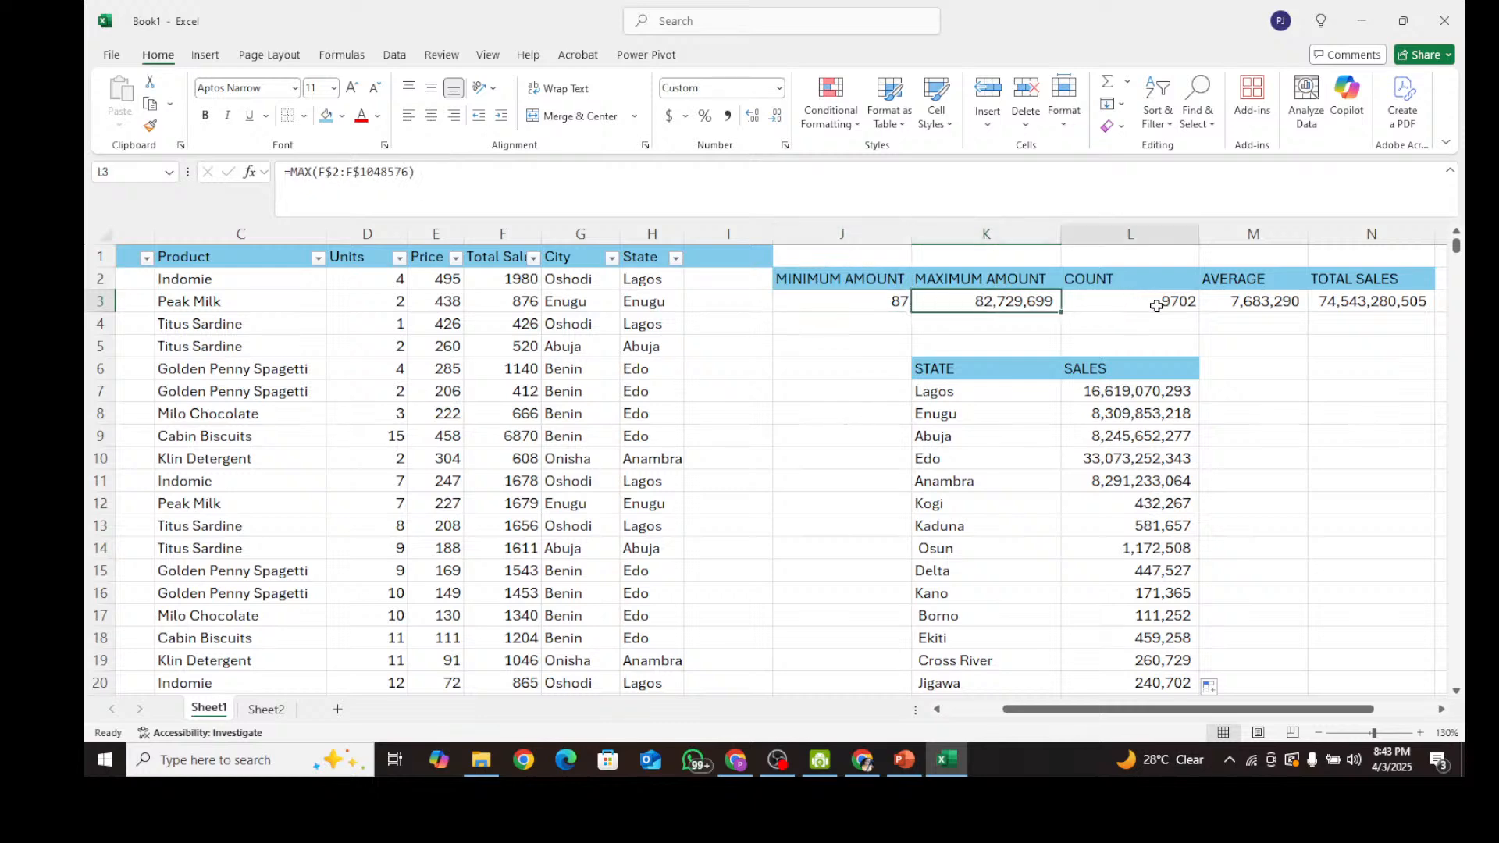
left_click(1254, 301)
left_click(1386, 302)
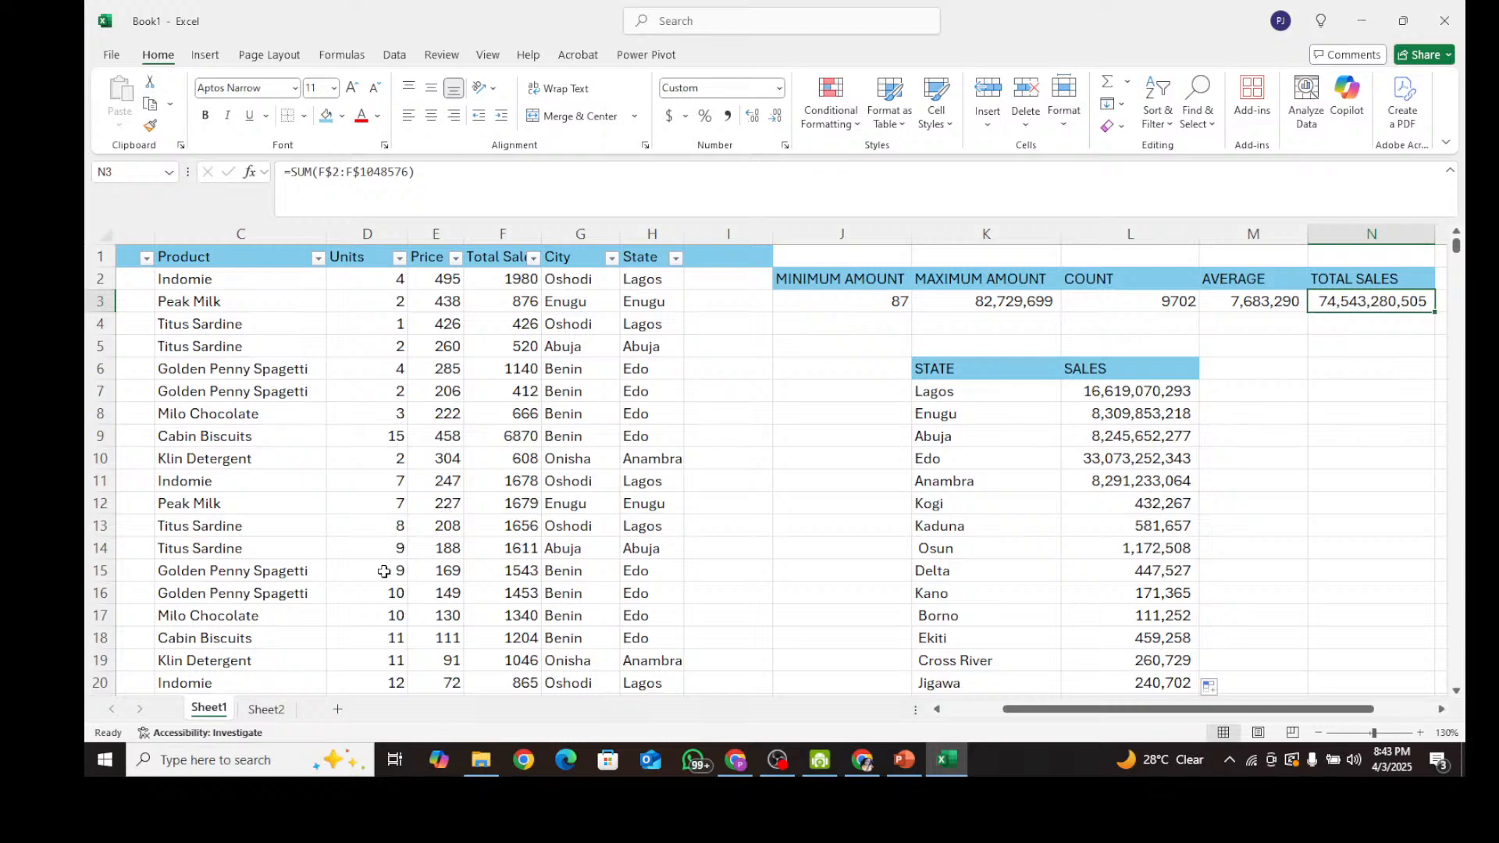
Look at the raw sales data on Sheet2, and return to the cleaned table and summaries on Sheet1.
left_click(285, 710)
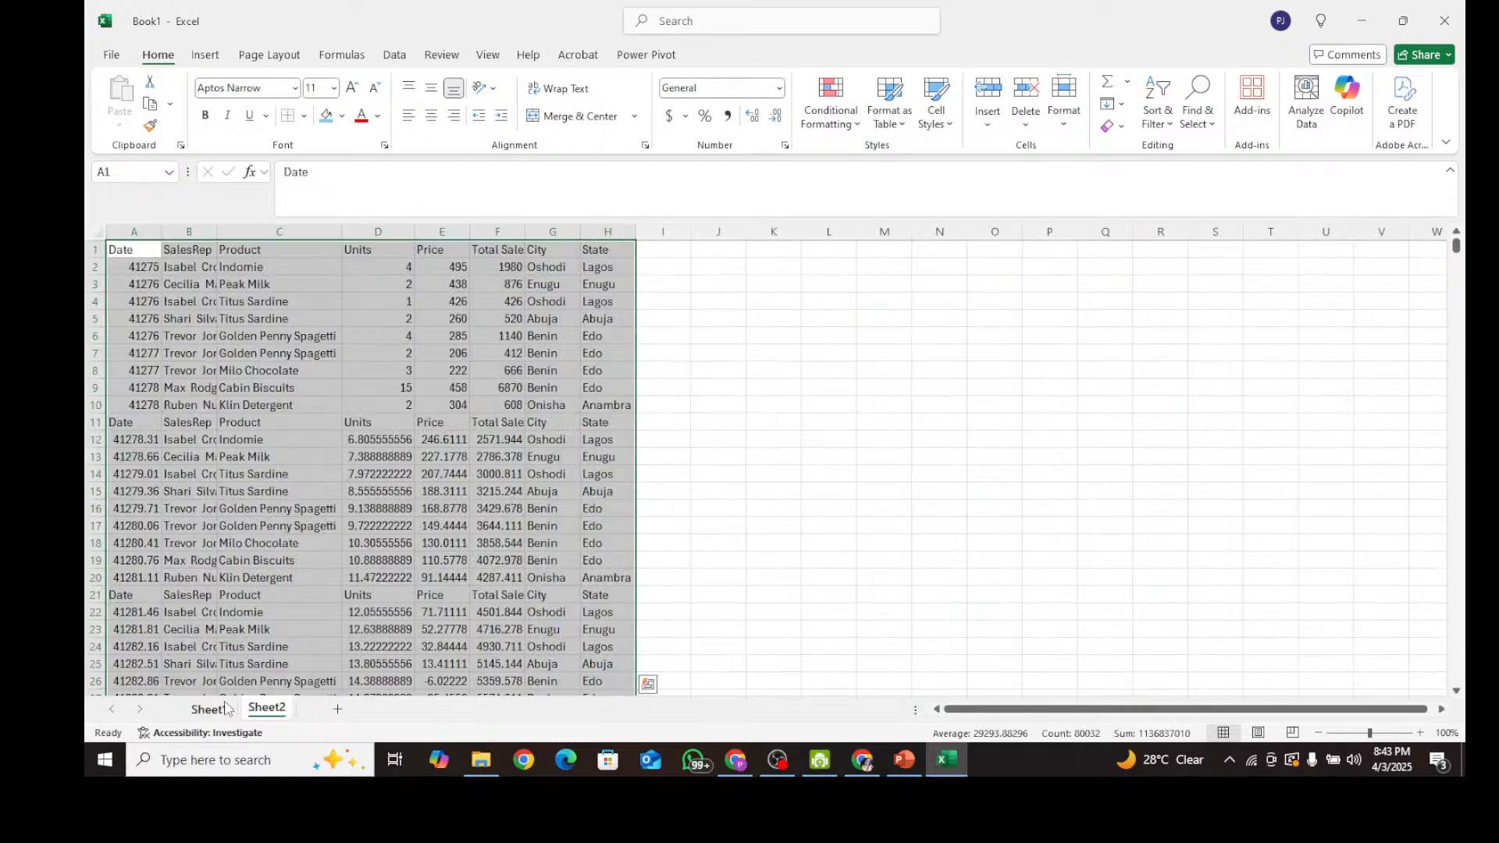
left_click(442, 440)
left_click(208, 709)
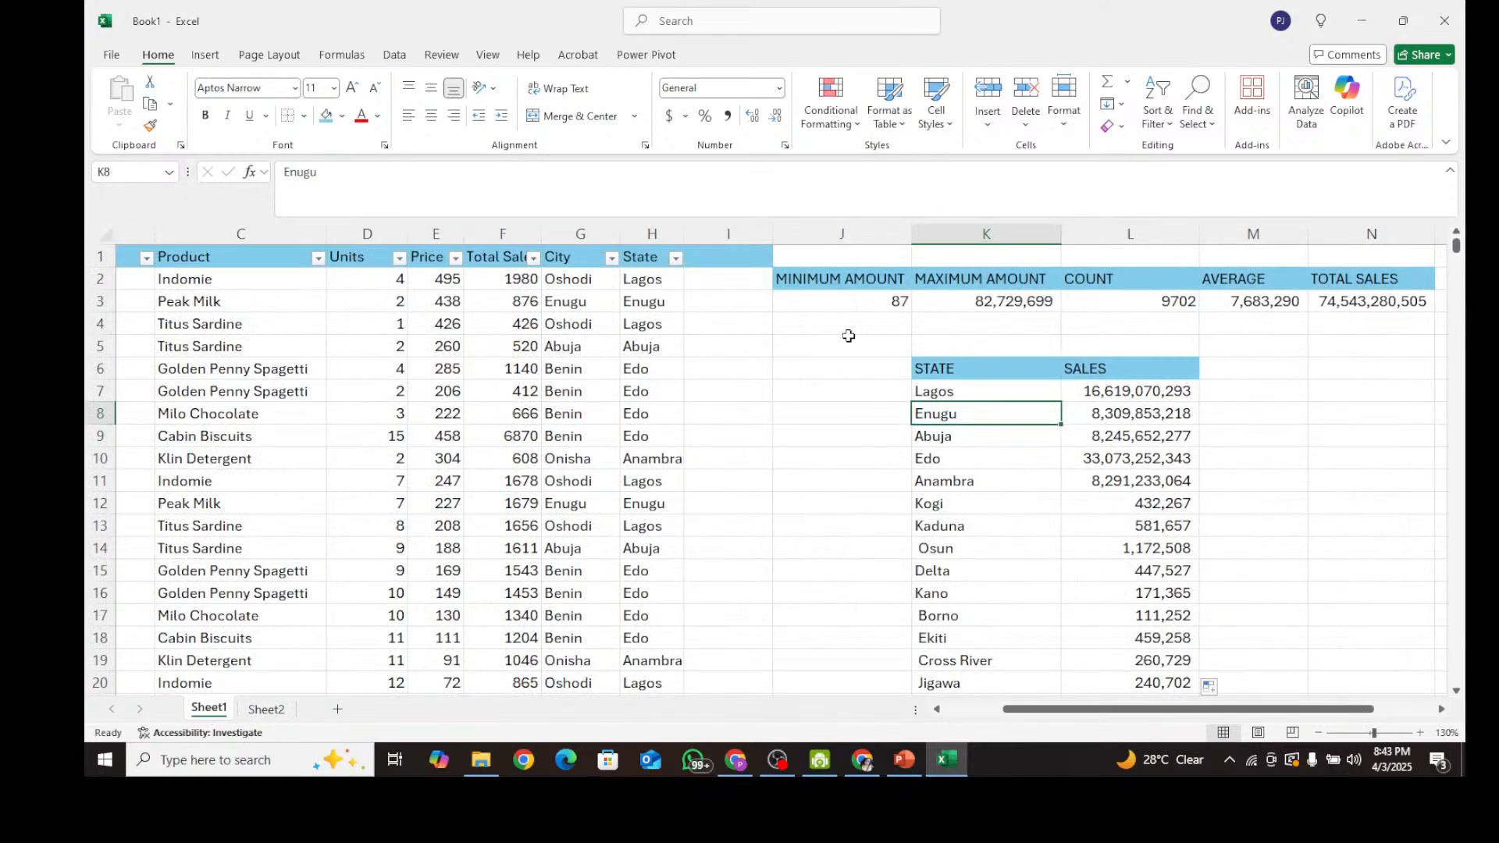
left_click(223, 254)
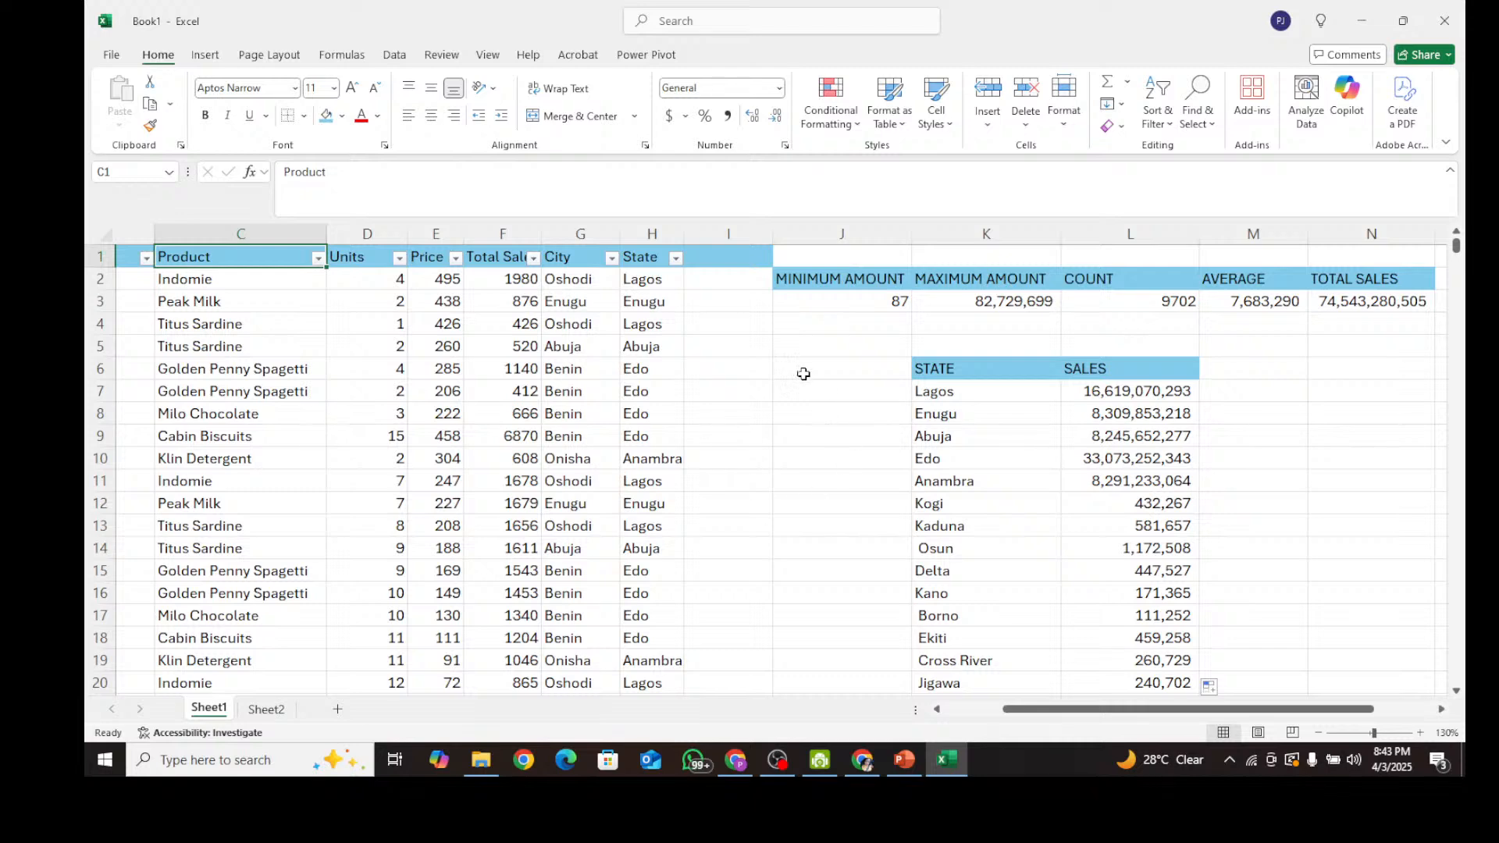
mouse_move(1058, 712)
left_mouse_down()
mouse_move(1001, 726)
mouse_move(1059, 714)
left_mouse_up()
left_click(758, 340)
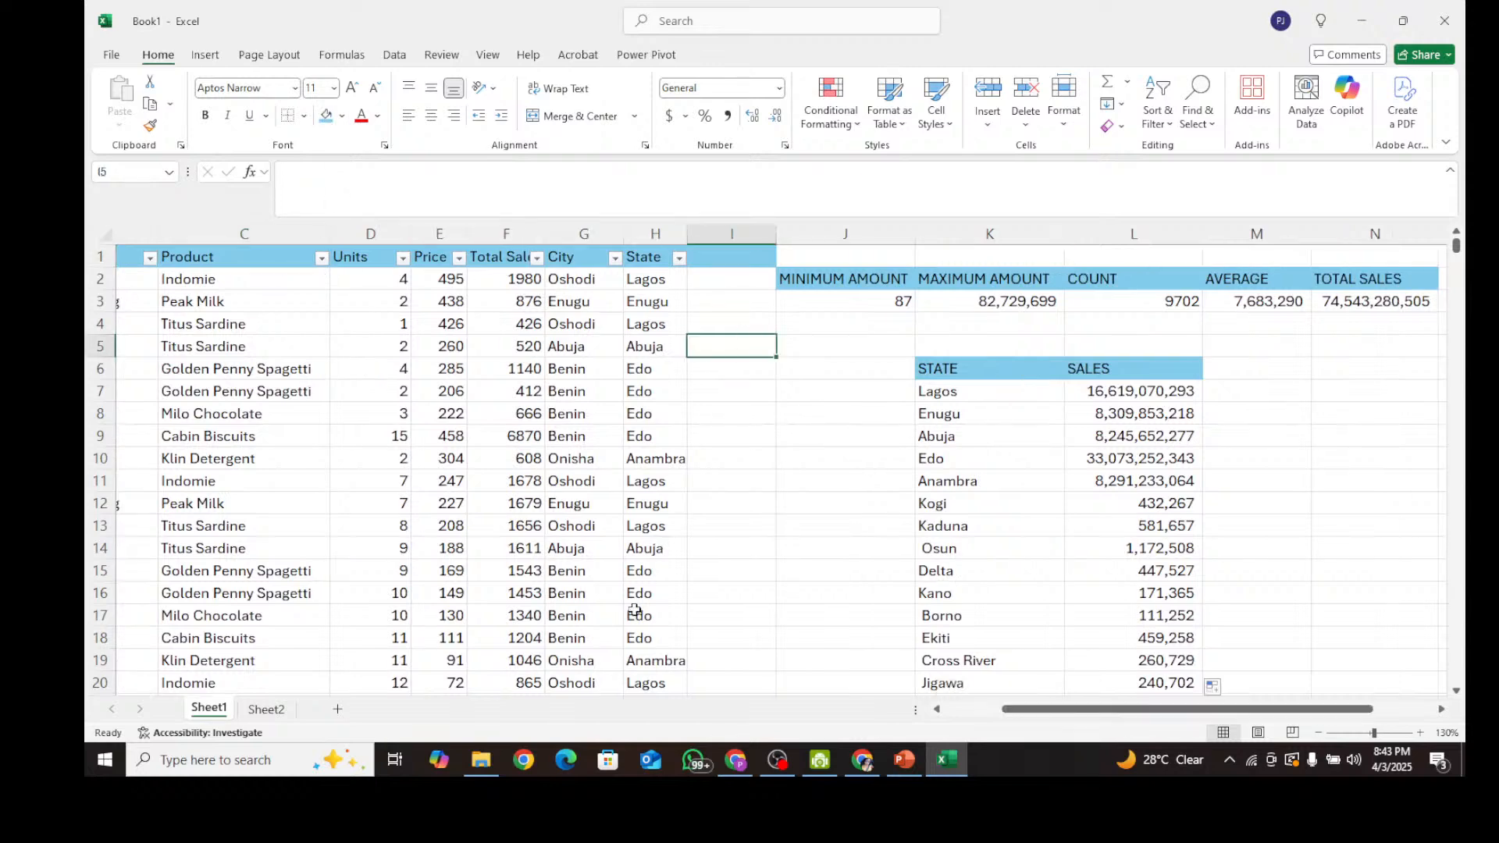
Switch to OBS and change the live scene from Excel Screen to Doc Screen.
left_click(778, 759)
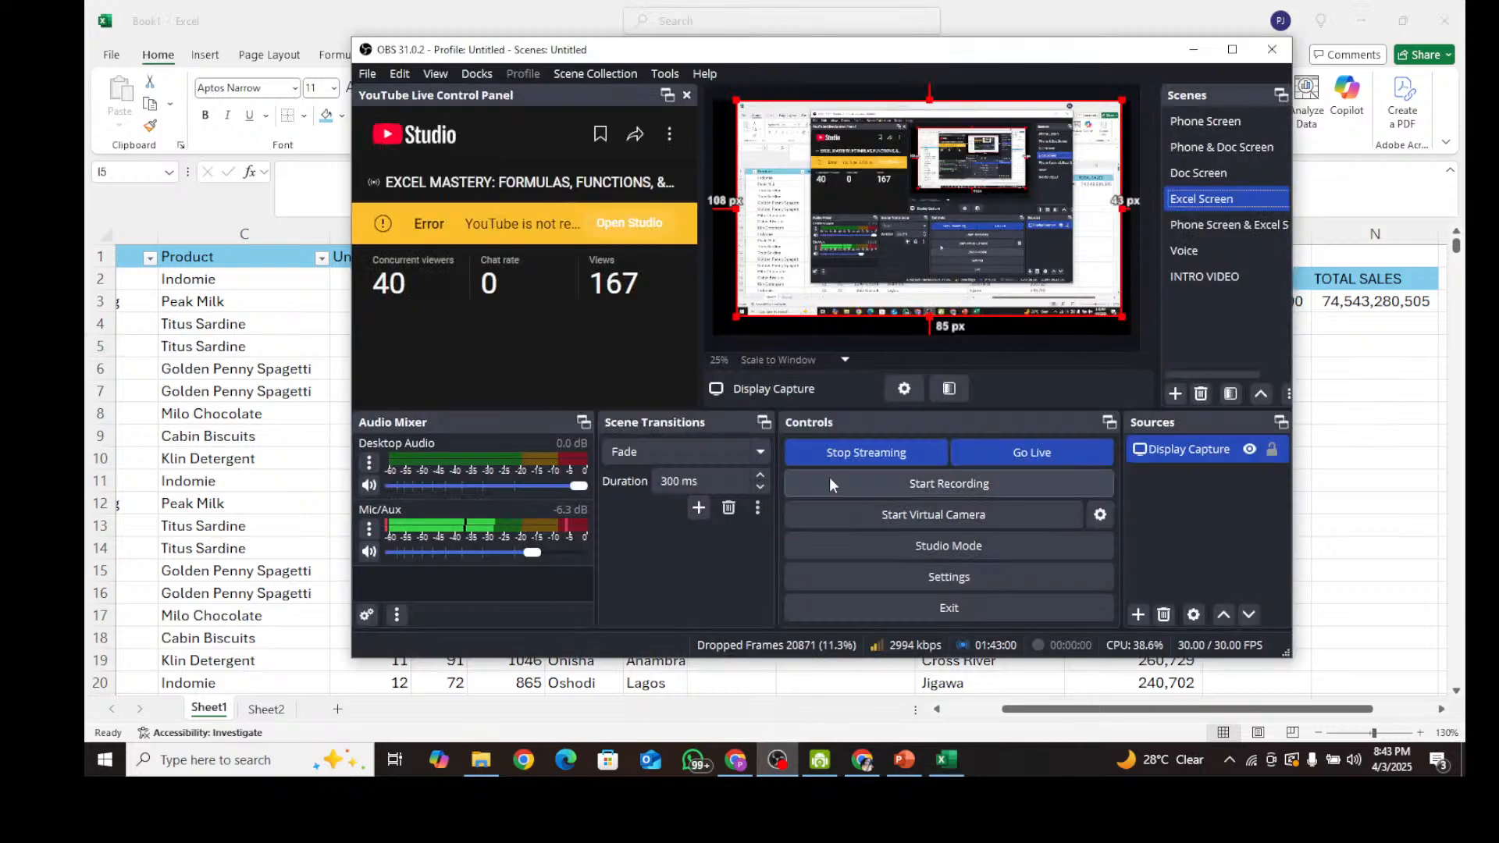
left_click(1211, 175)
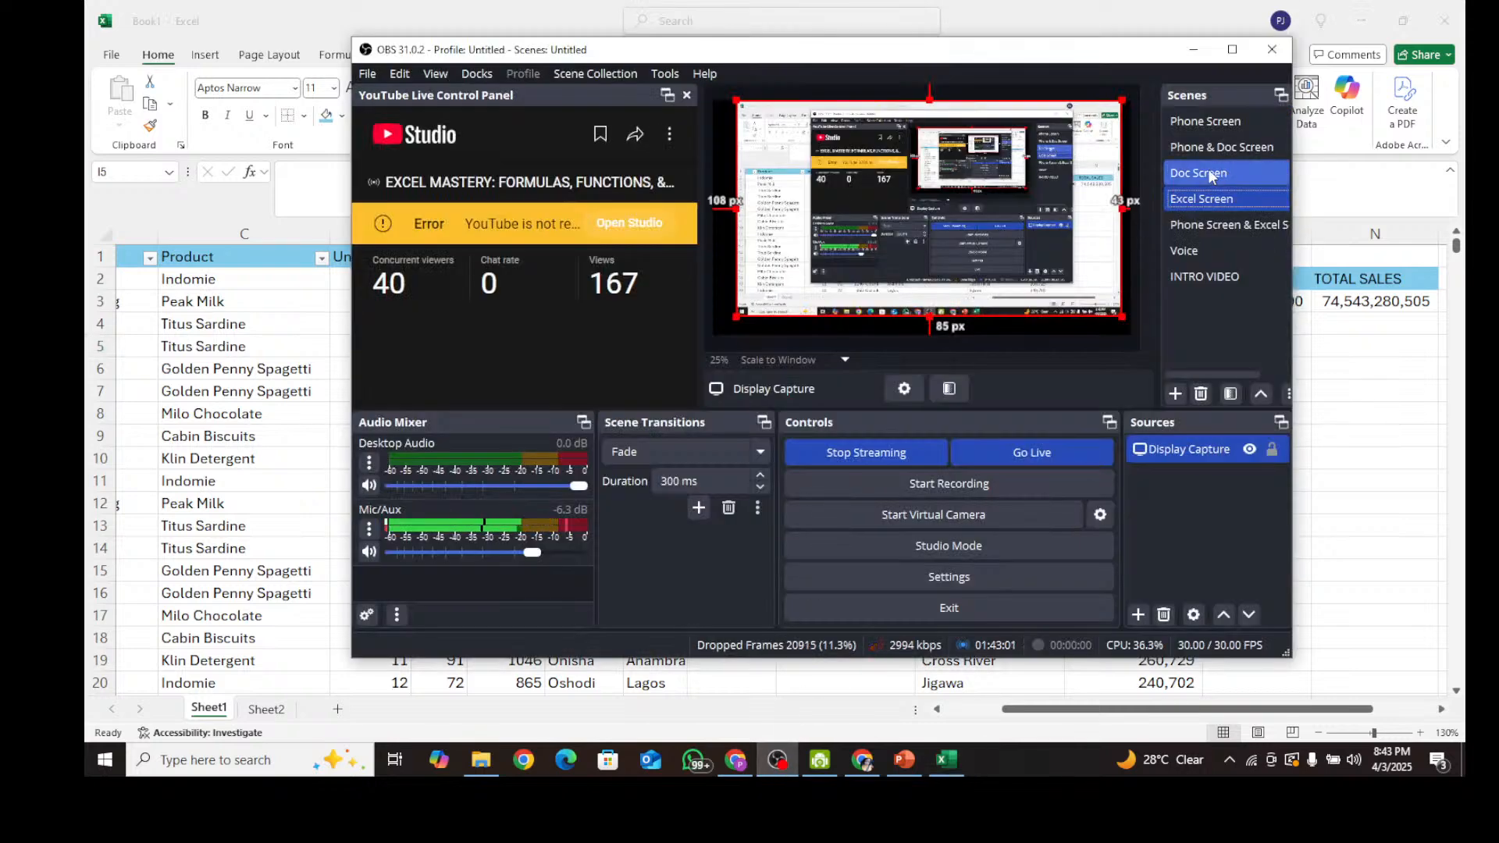